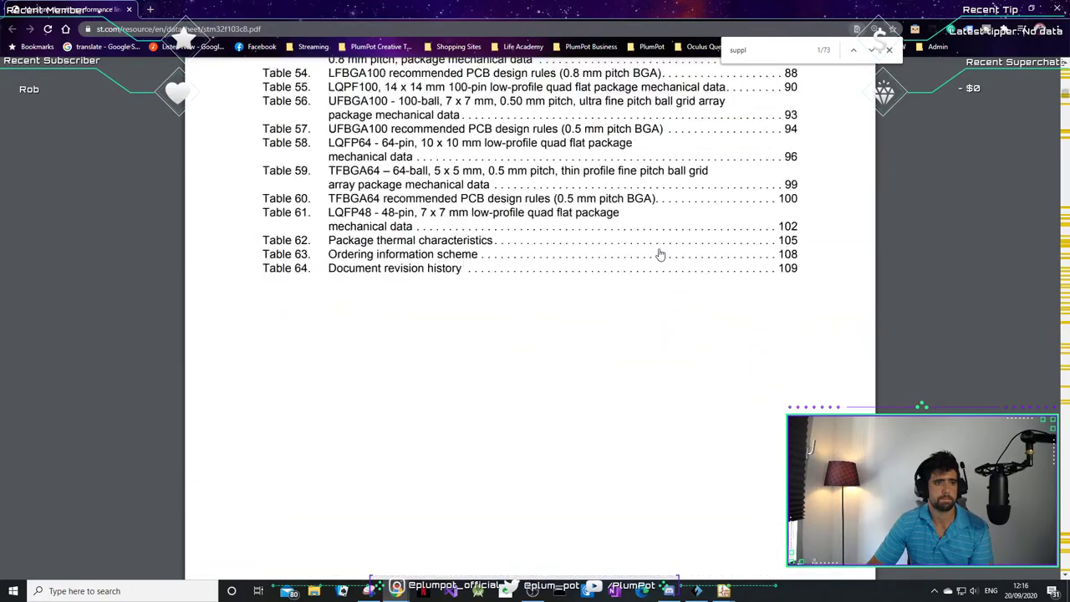
- Return to the datasheet's table of contents and open section 2.3.14, RTC (real-time clock) and backup registers
scroll(660, 254, up, 20)
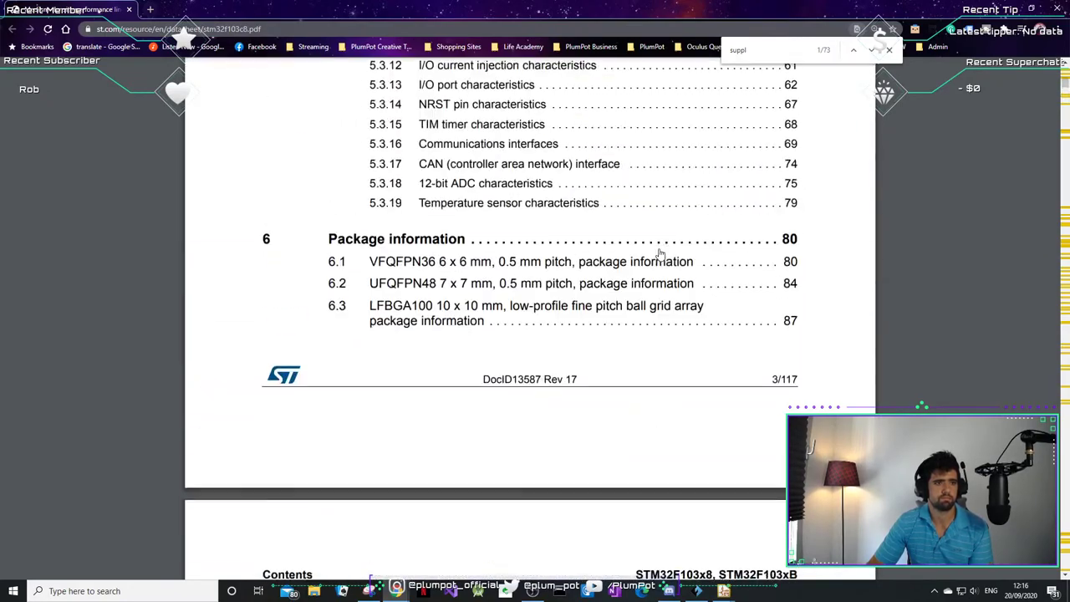
scroll(661, 254, up, 10)
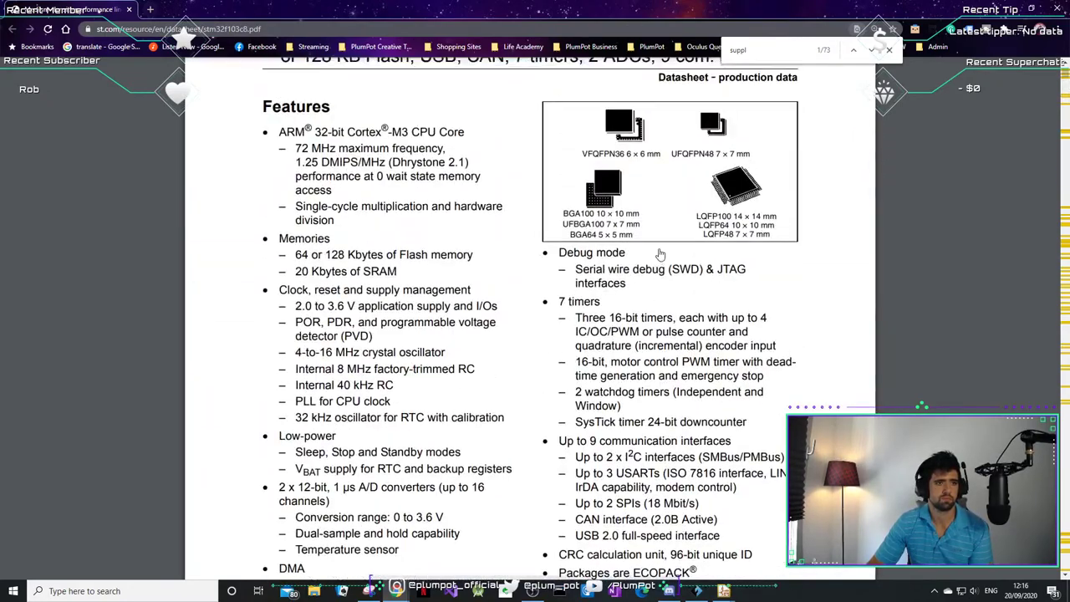
scroll(660, 254, down, 12)
scroll(513, 332, down, 2)
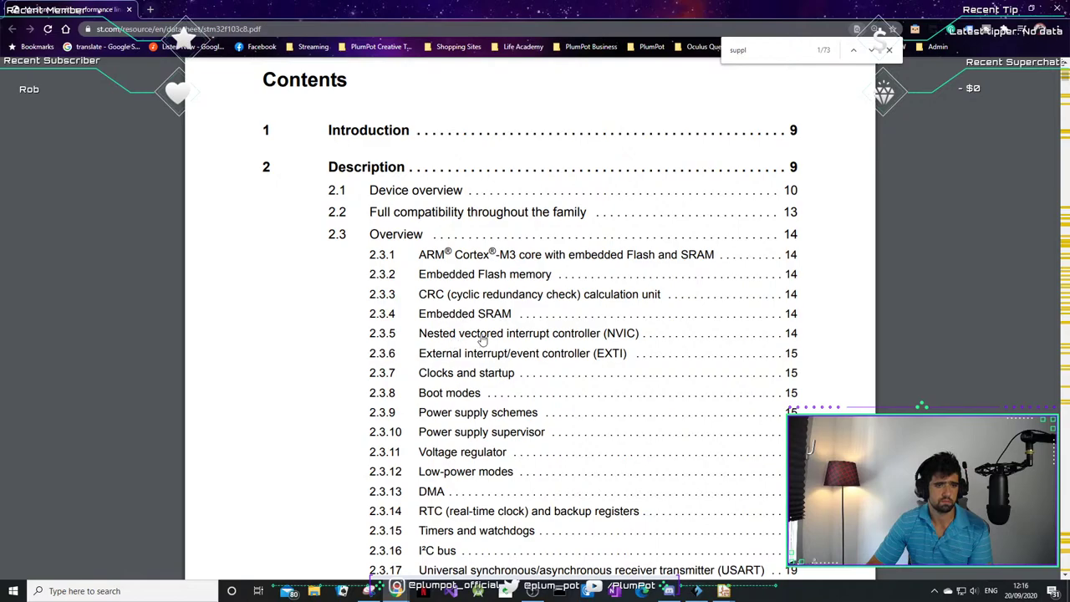
scroll(481, 338, down, 1)
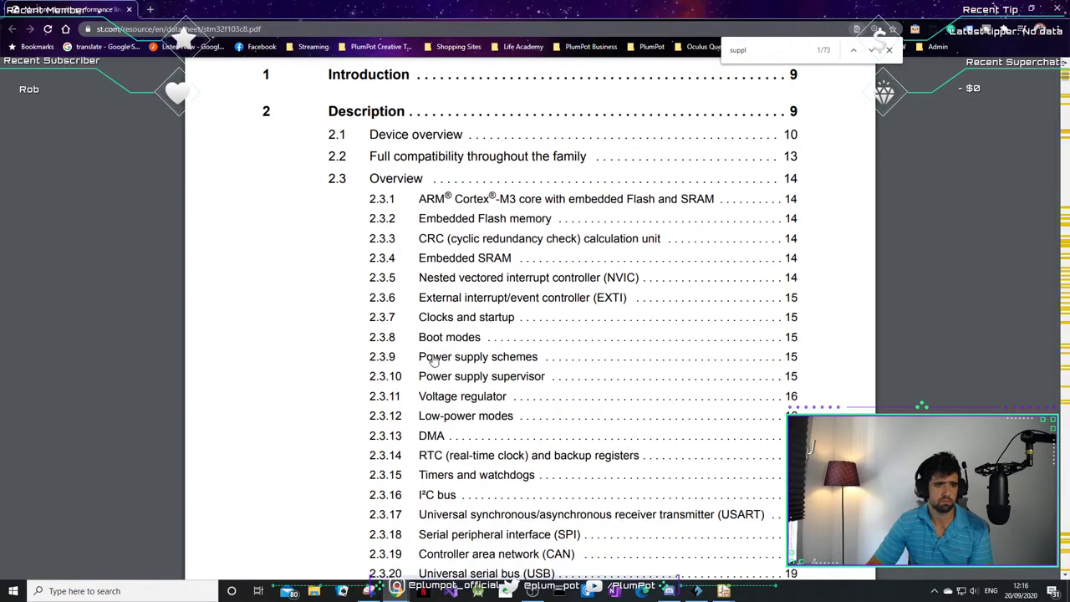
scroll(535, 427, down, 1)
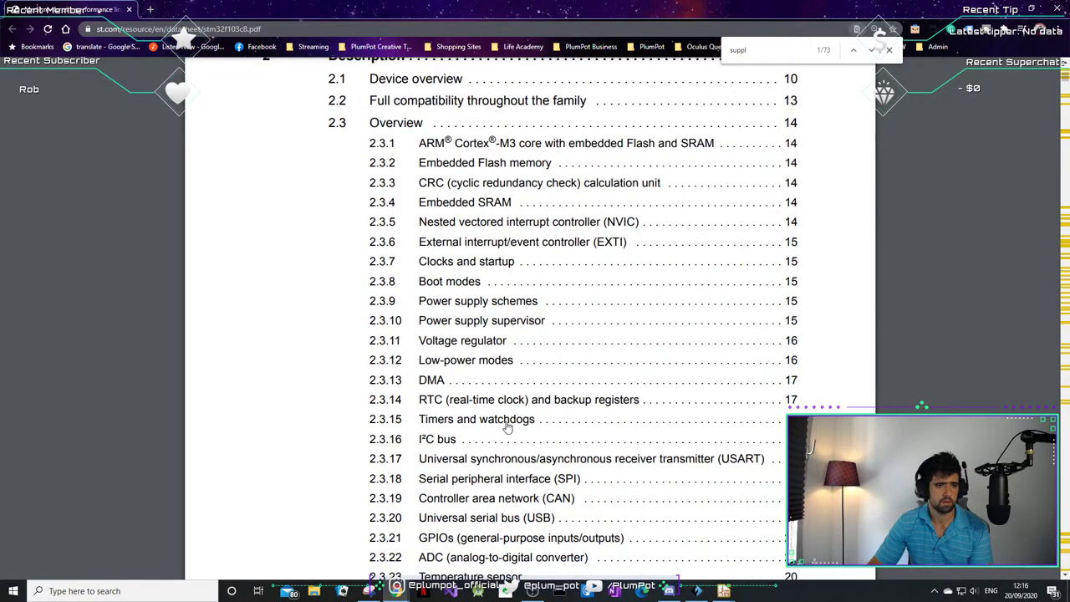
click(528, 401)
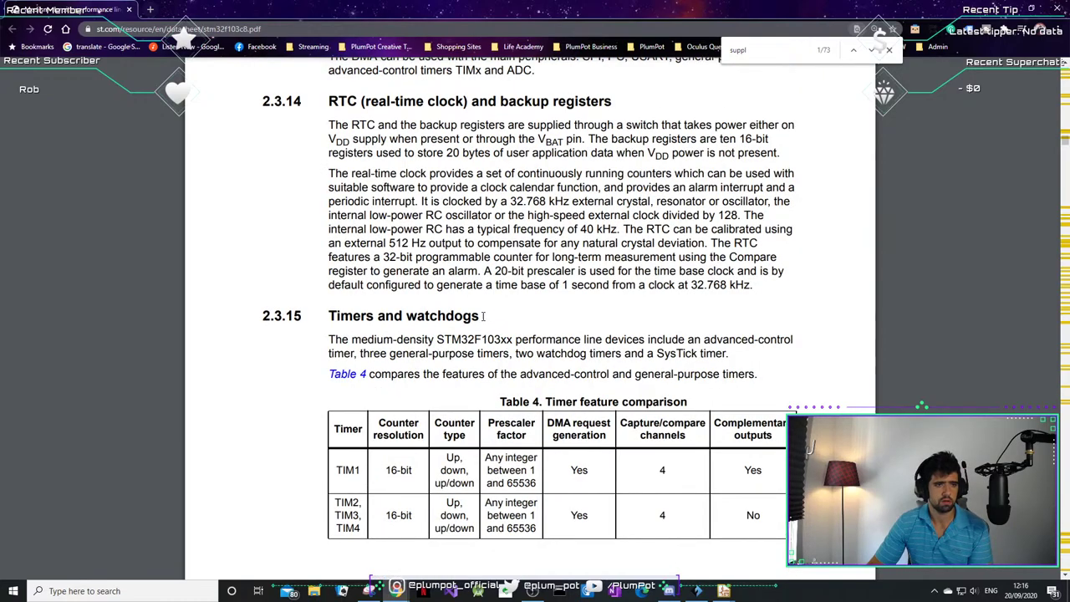
- Read section 2.3.14 on the RTC and backup registers, highlighting the supply passage and the mention of the VBAT pin
drag(354, 139, 565, 152)
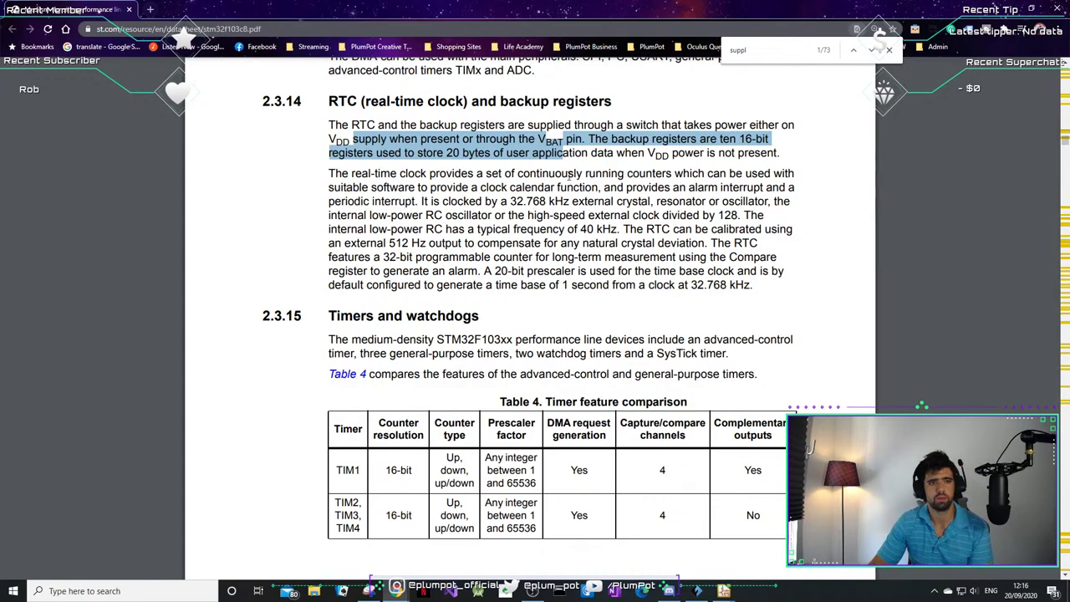
click(568, 139)
drag(568, 139, 552, 140)
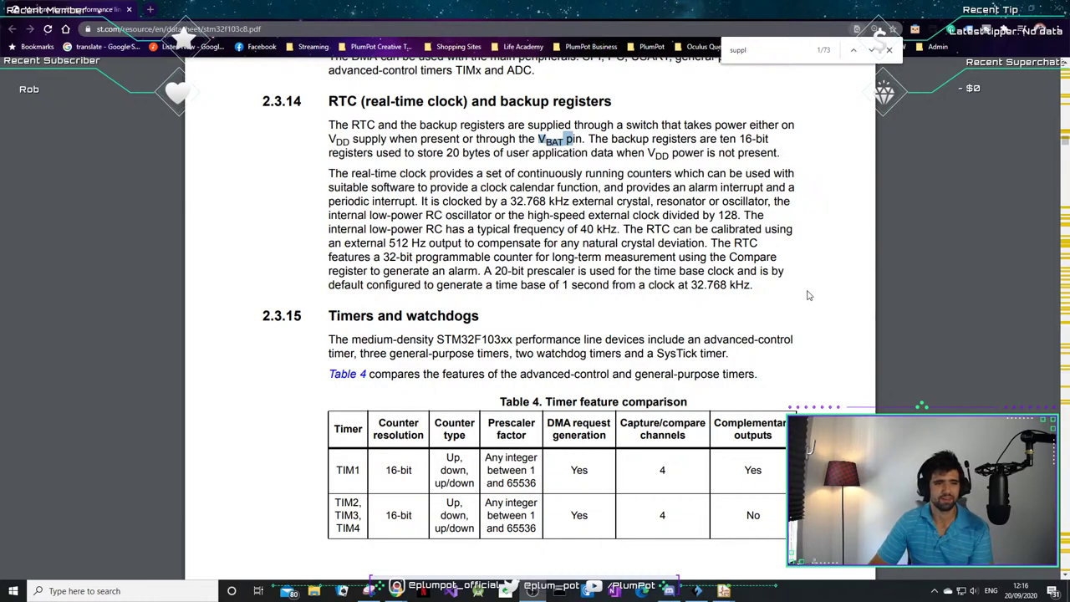
scroll(819, 291, down, 1)
scroll(819, 292, up, 3)
scroll(819, 292, down, 1)
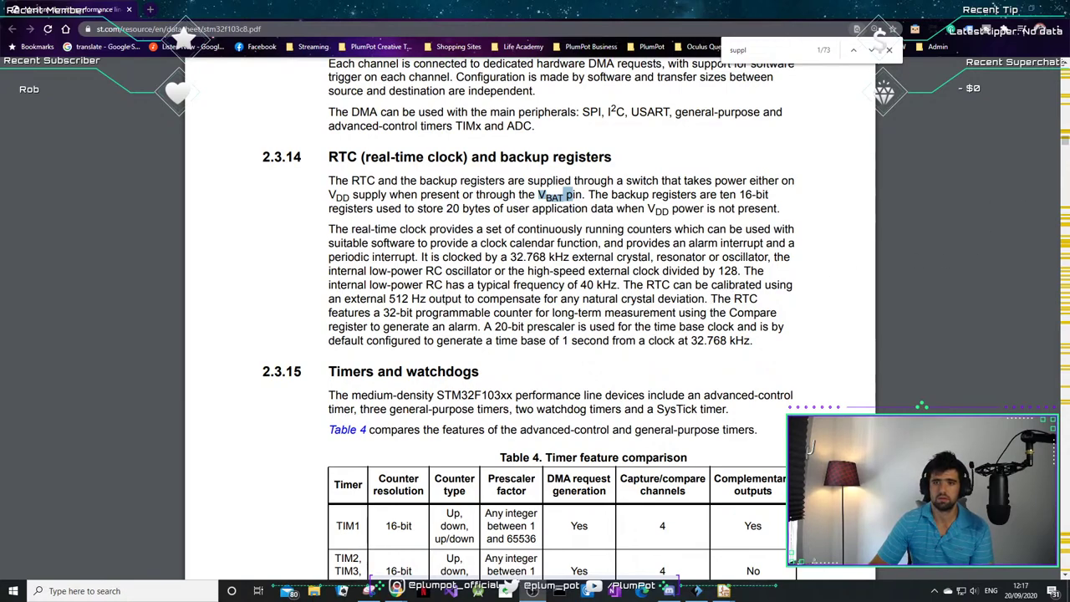
- Go back through the description chapter to the start of section 2.3, Overview
scroll(568, 234, up, 7)
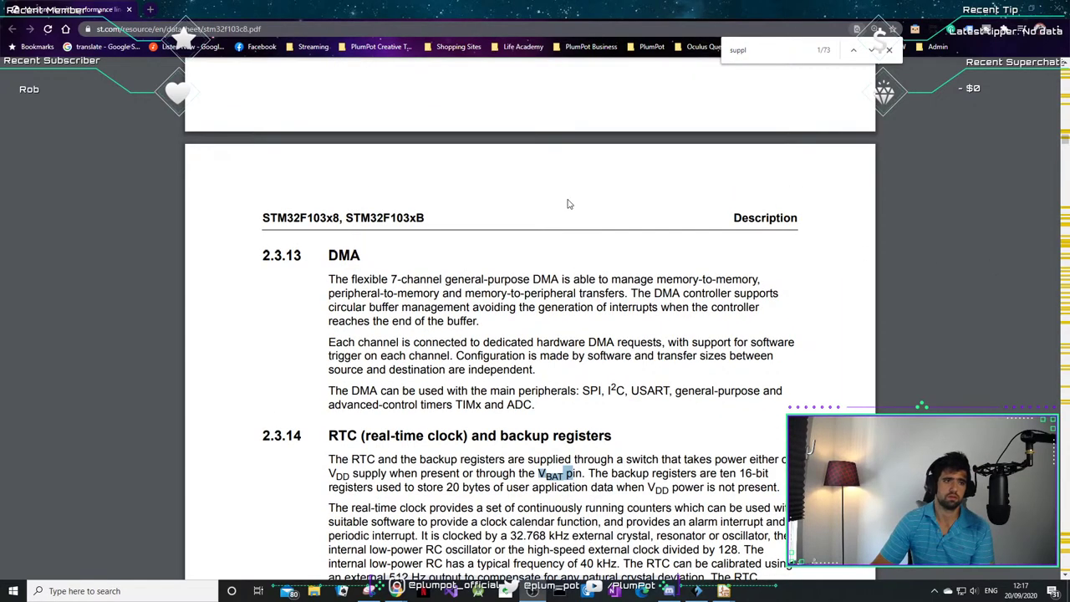
scroll(568, 234, up, 15)
scroll(566, 199, up, 8)
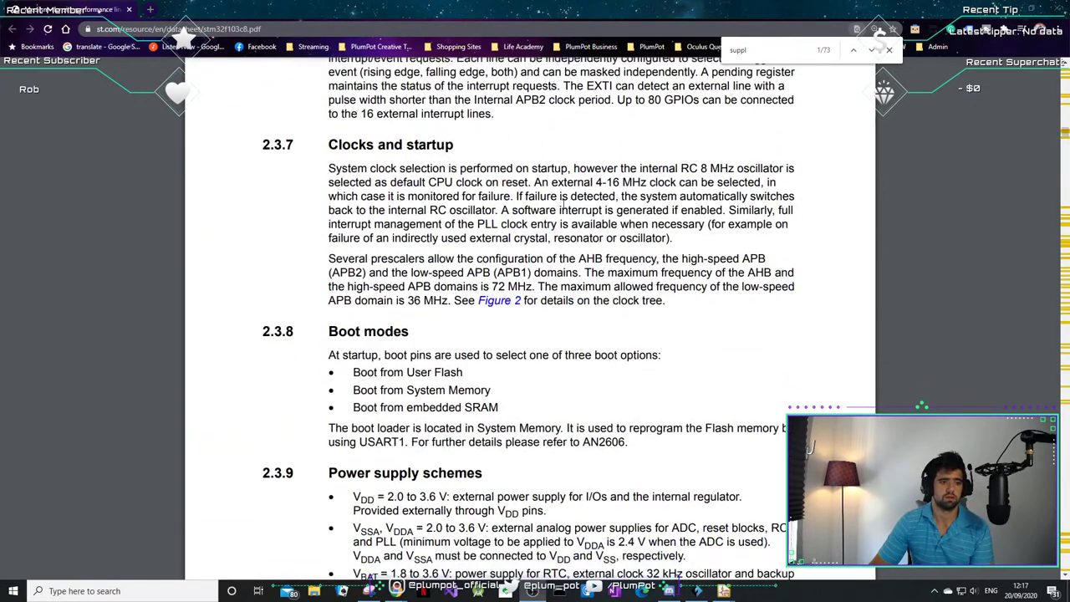
scroll(552, 209, up, 12)
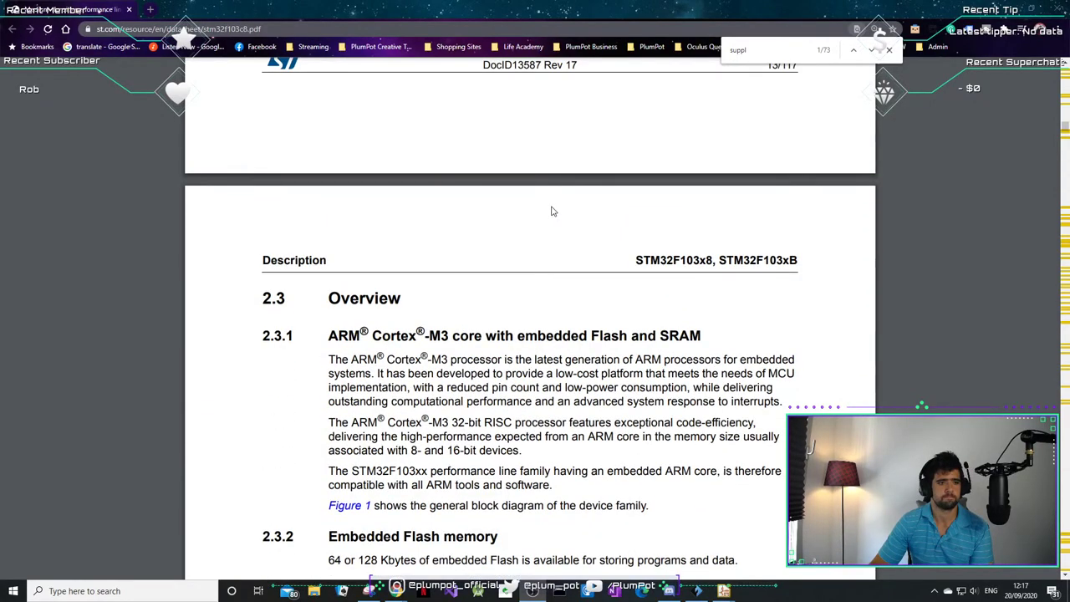
scroll(550, 211, up, 3)
scroll(549, 211, down, 4)
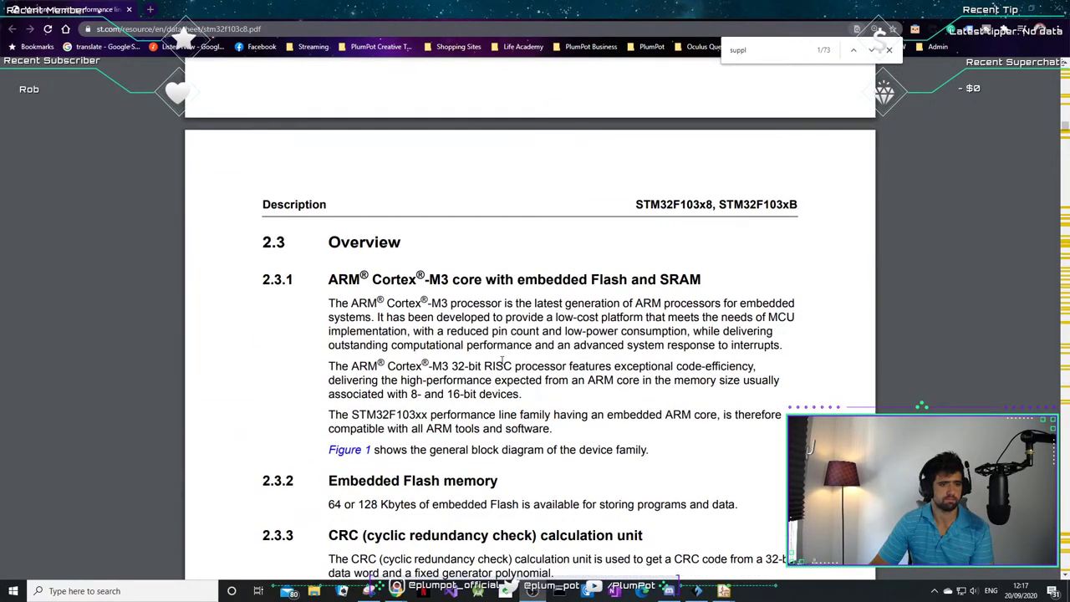
- Skim the overview sections from the ARM Cortex-M3 core through memory, interrupts, clocks and power to DMA
scroll(389, 434, down, 2)
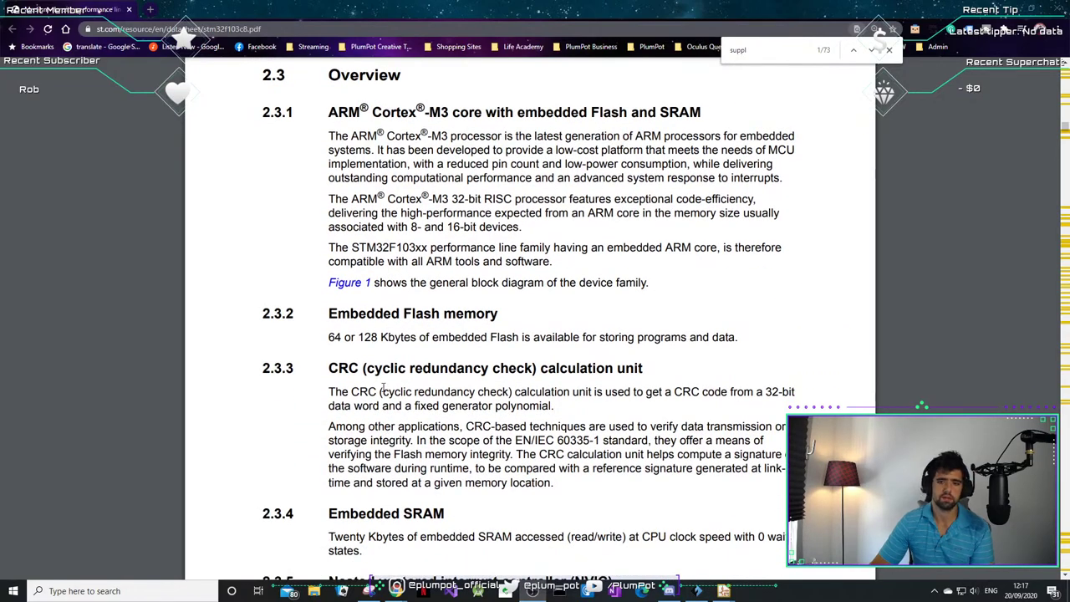
scroll(400, 368, down, 2)
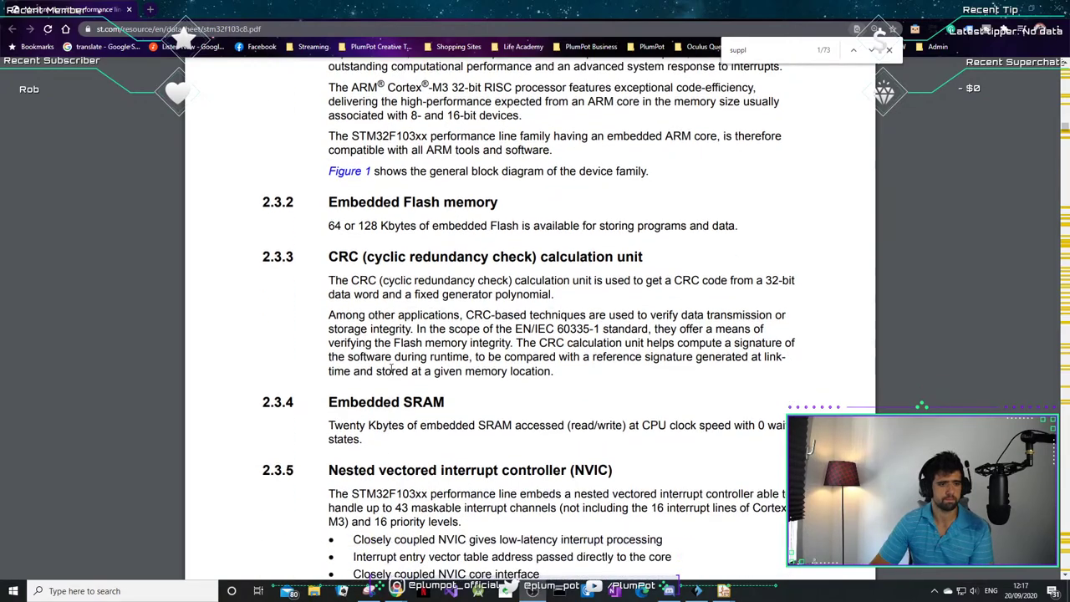
scroll(397, 372, down, 4)
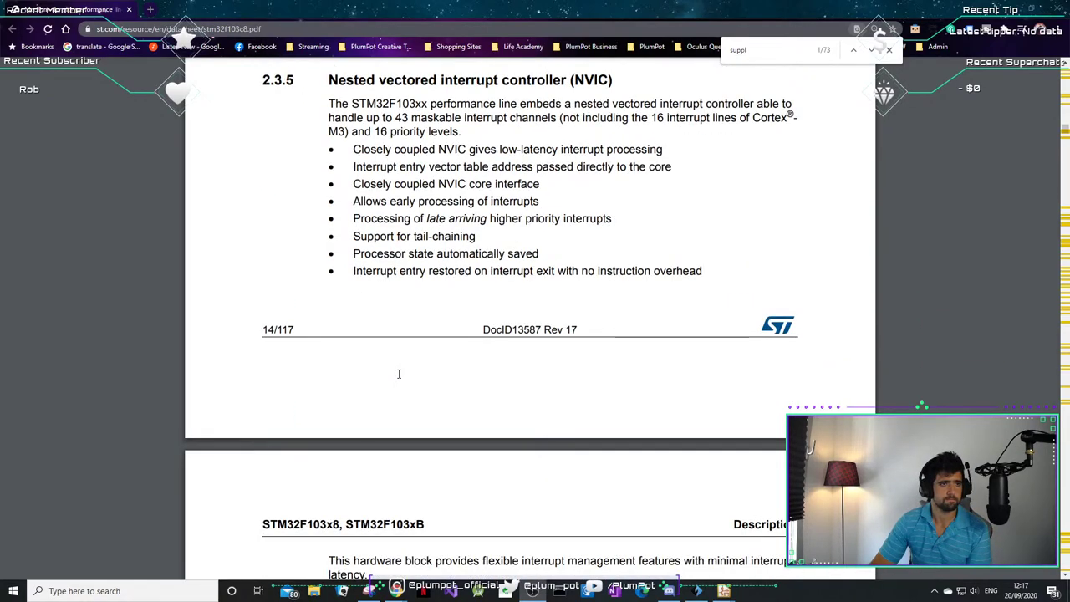
scroll(442, 205, down, 4)
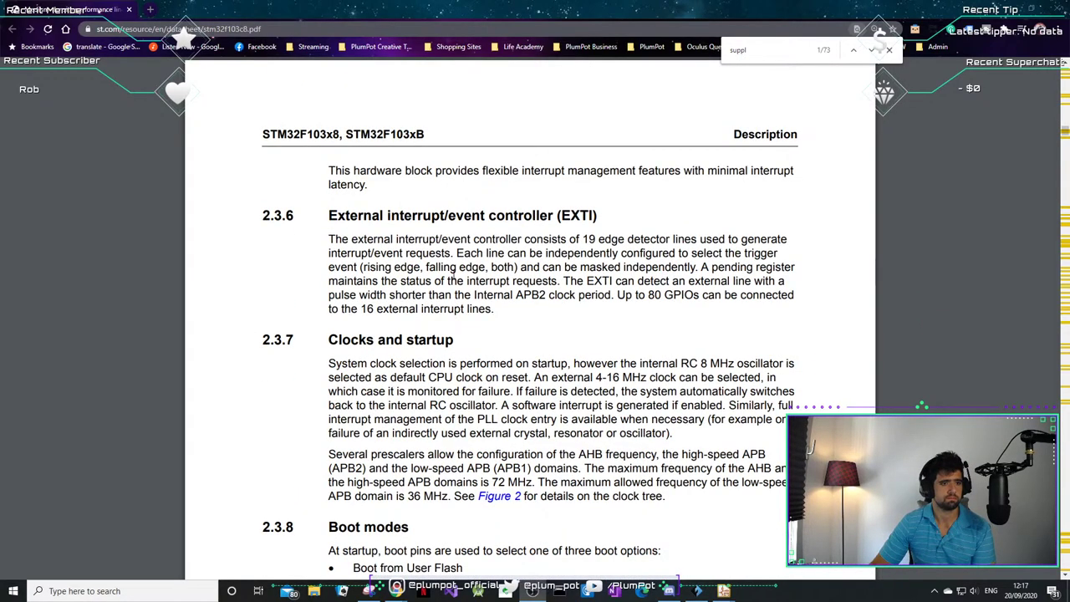
scroll(450, 264, down, 5)
scroll(455, 274, down, 7)
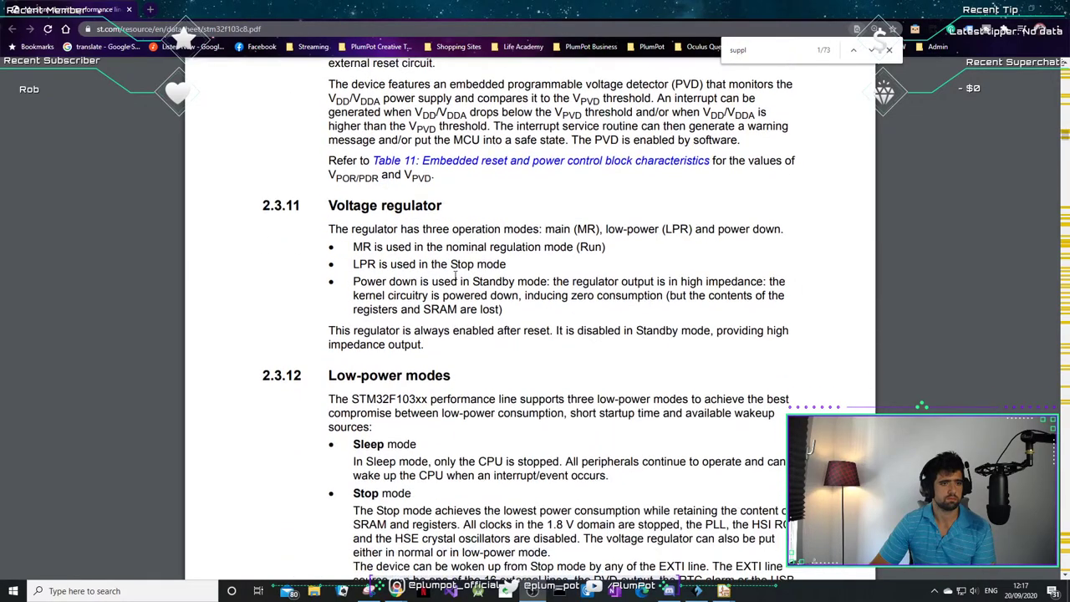
scroll(455, 274, down, 9)
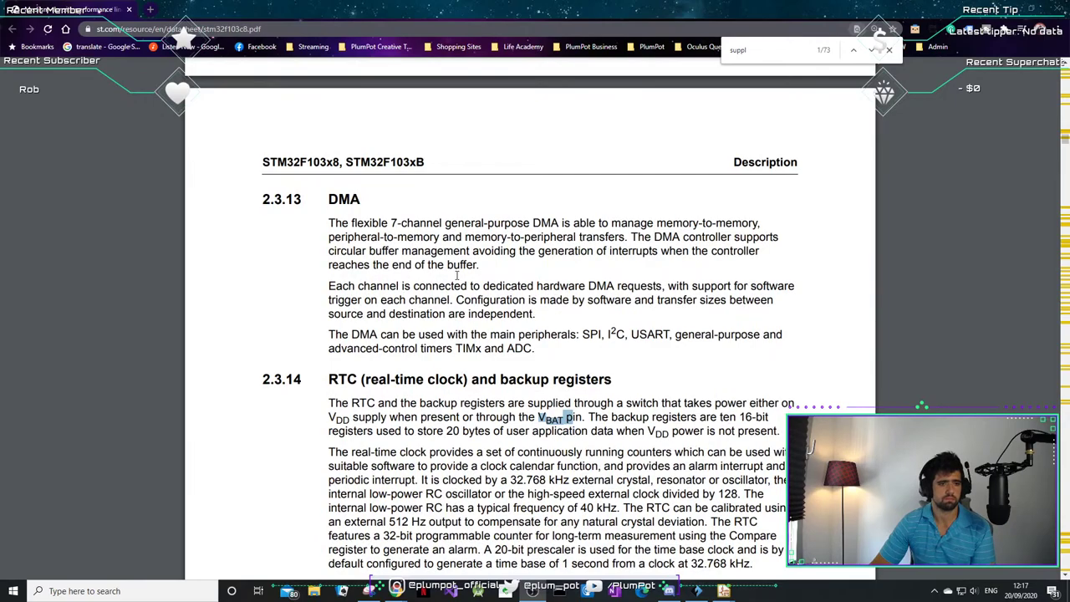
- Review the timer and watchdog descriptions, highlighting the words "window watchdog" in the Window watchdog paragraph
scroll(457, 276, down, 10)
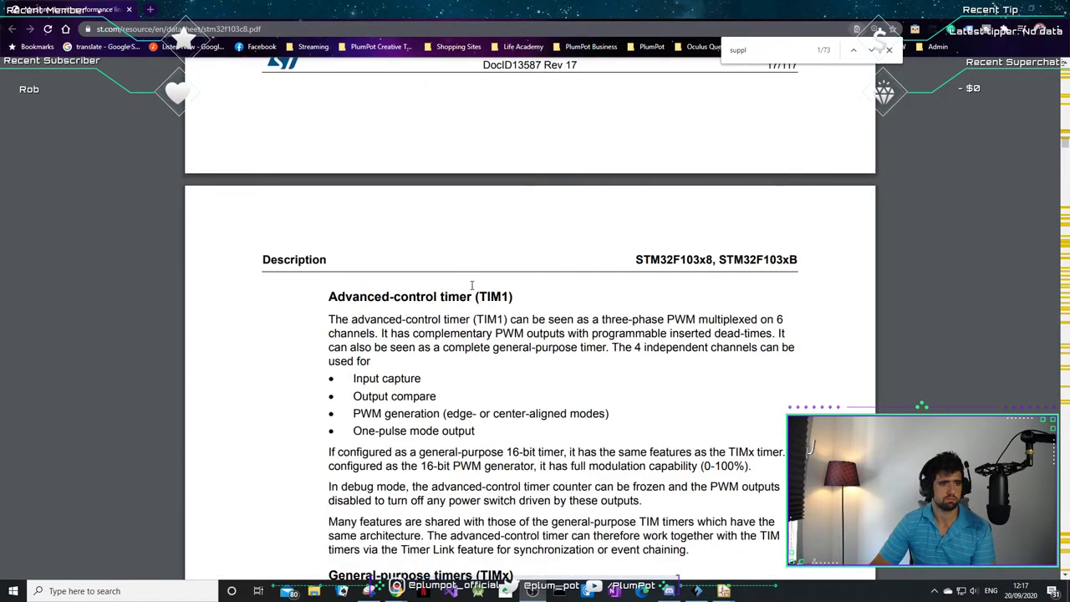
scroll(583, 306, down, 4)
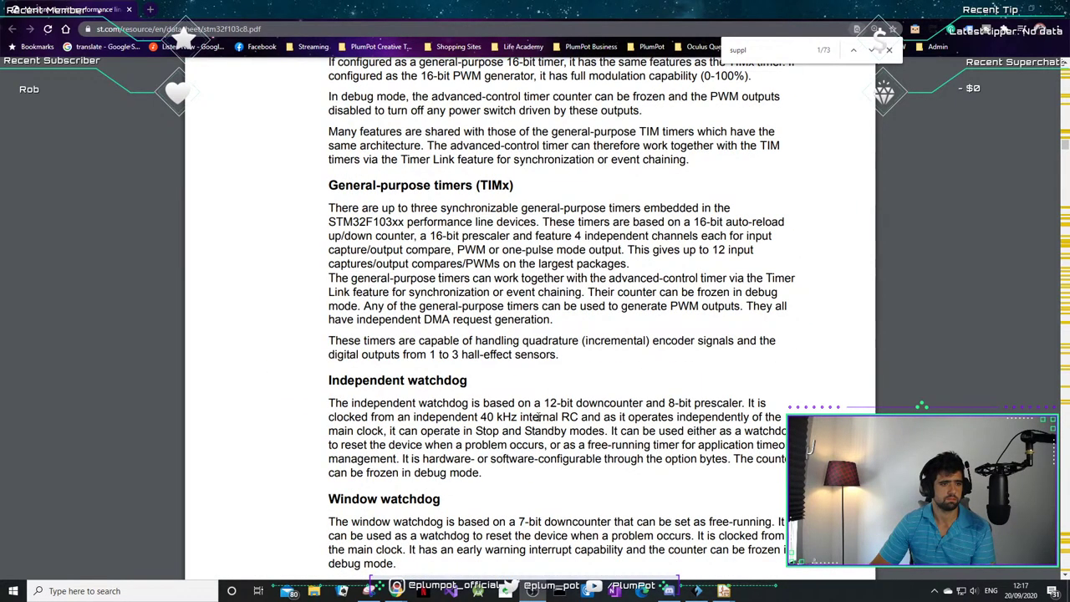
scroll(584, 322, down, 1)
drag(364, 466, 451, 466)
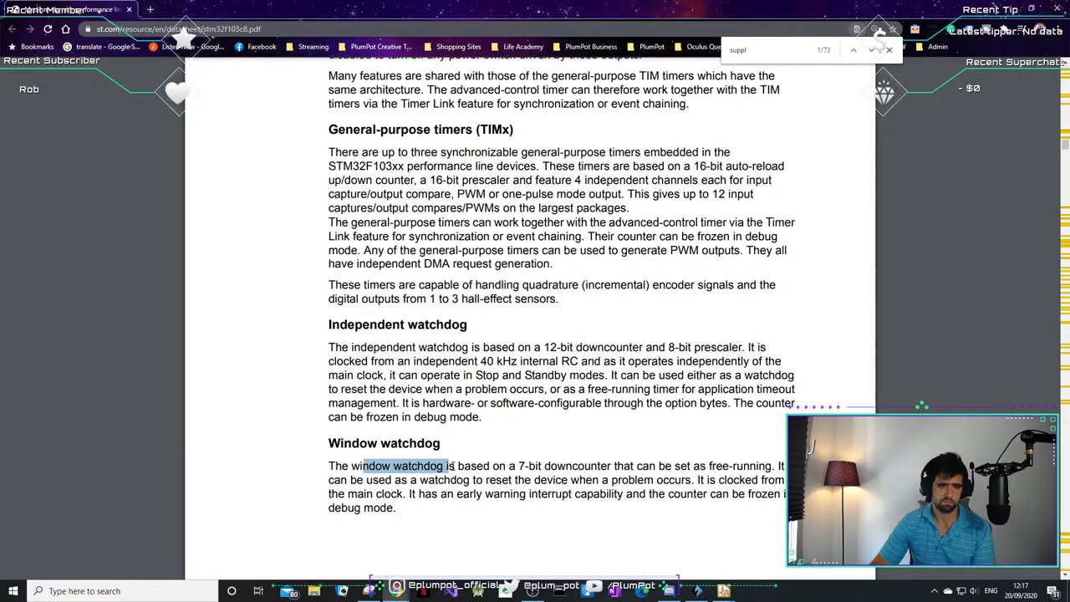
scroll(1019, 374, down, 1)
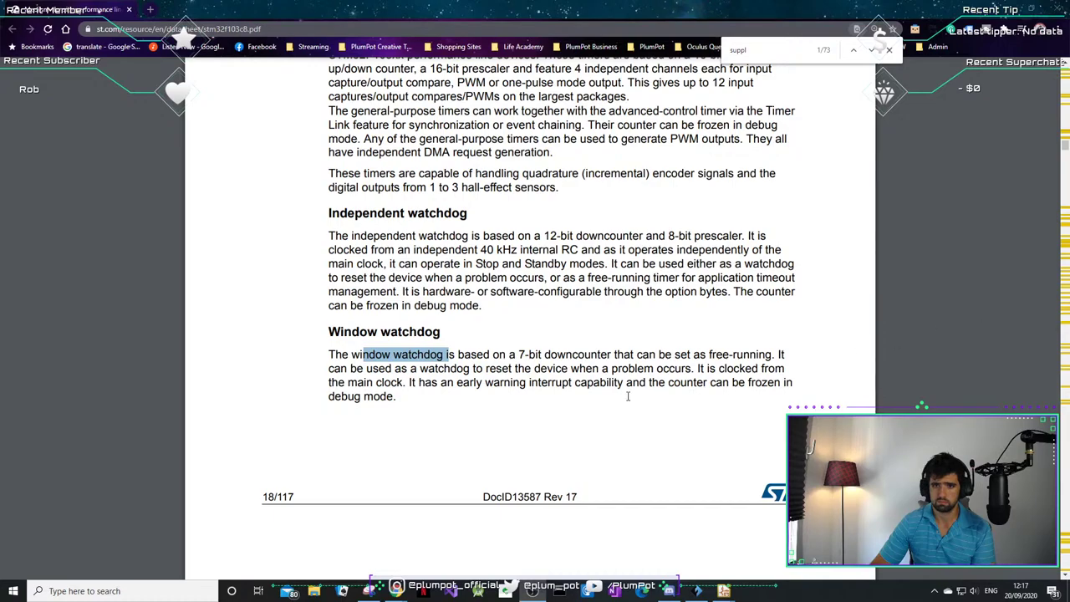
- Review the SysTick timer and the communication interface sections for I²C, USART, SPI, CAN and USB
scroll(627, 396, down, 5)
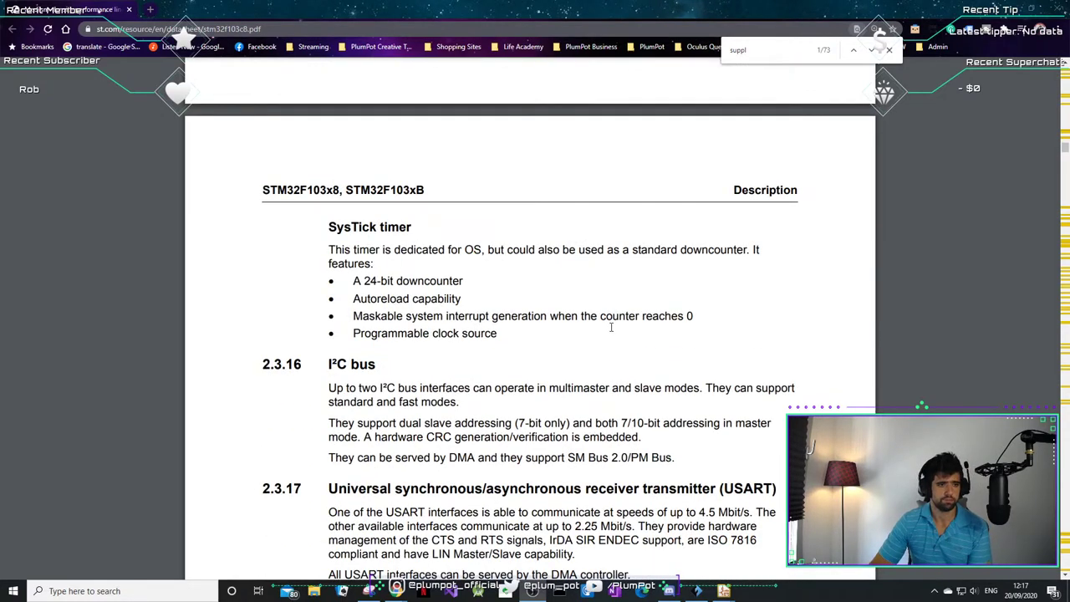
scroll(618, 327, down, 2)
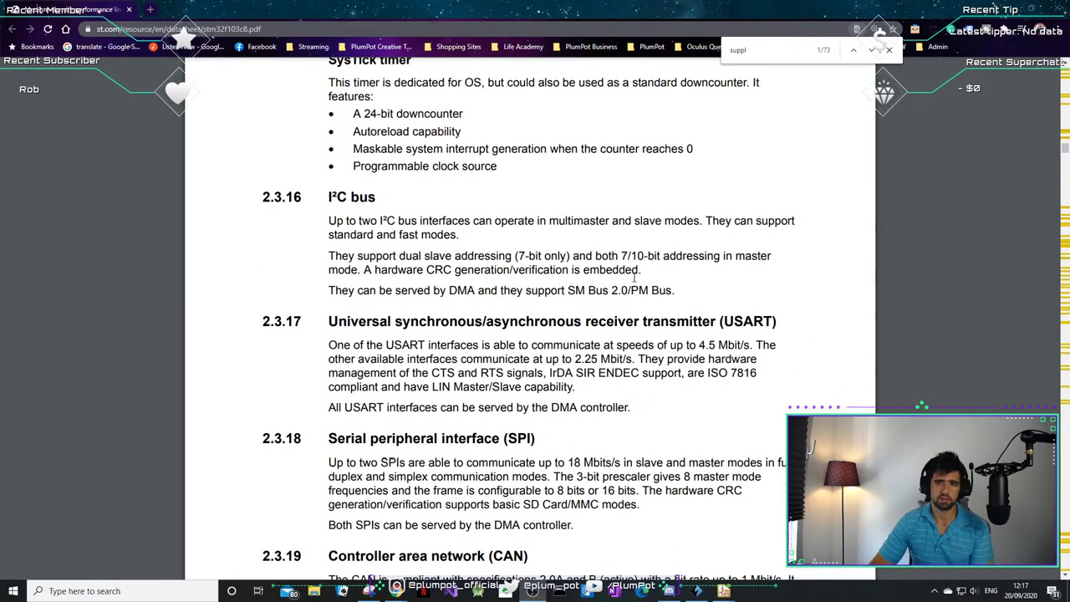
scroll(641, 302, down, 5)
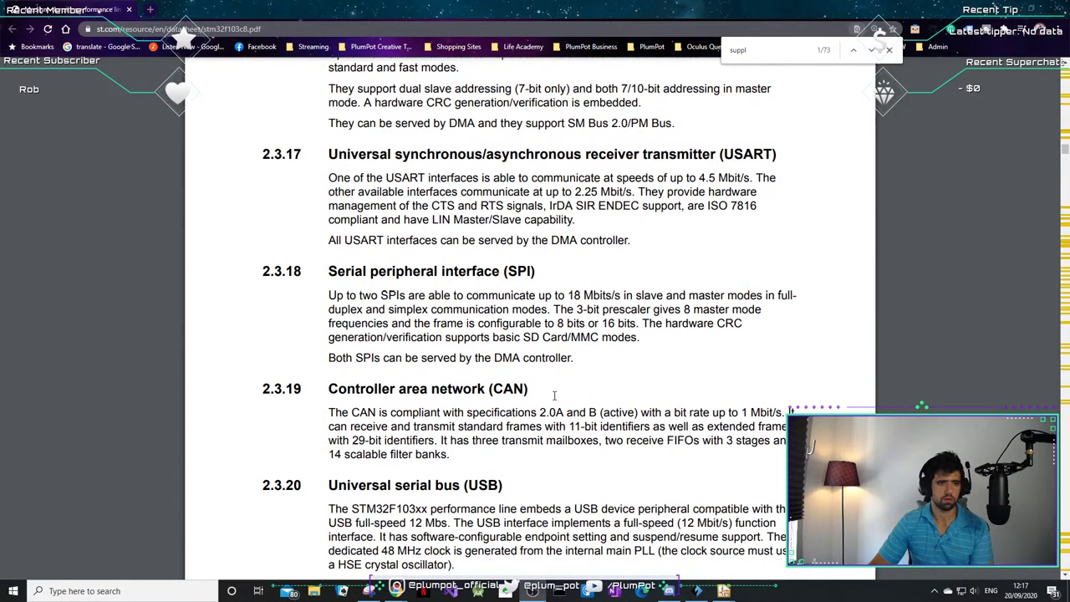
right_click(541, 389)
click(533, 359)
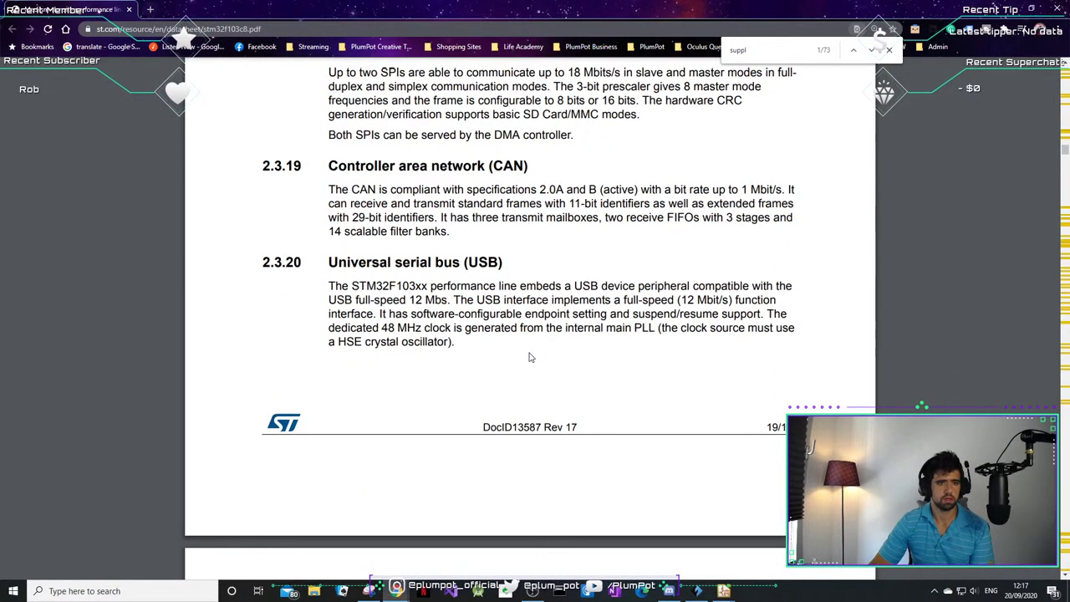
- Review the GPIO, ADC and temperature sensor sections, highlighting the ADC converter, channel and logic function passages and the Temperature sensor heading
scroll(516, 325, down, 4)
scroll(517, 328, down, 2)
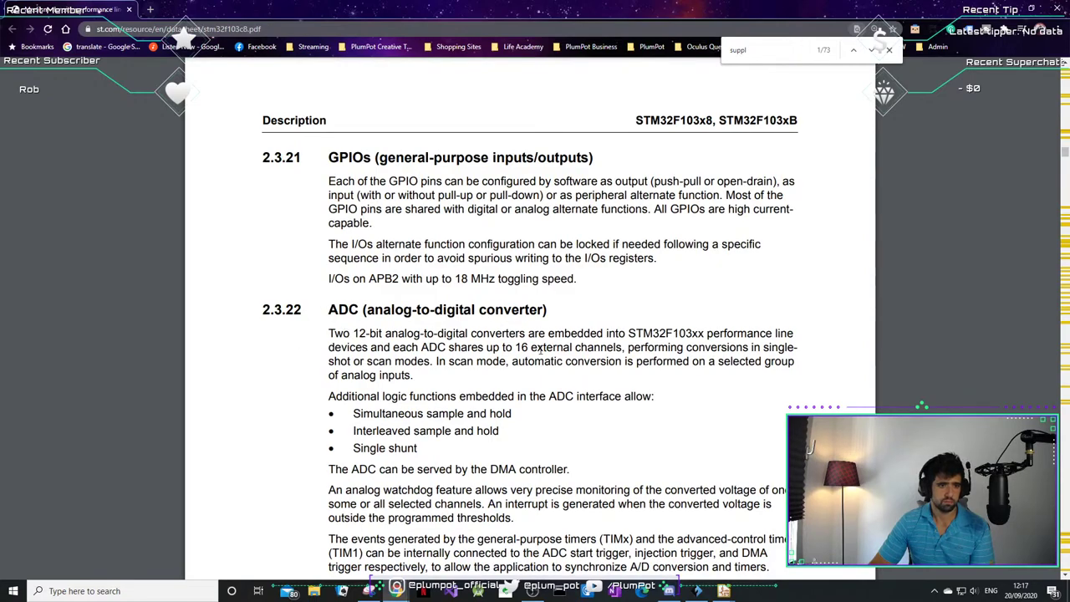
drag(437, 347, 627, 347)
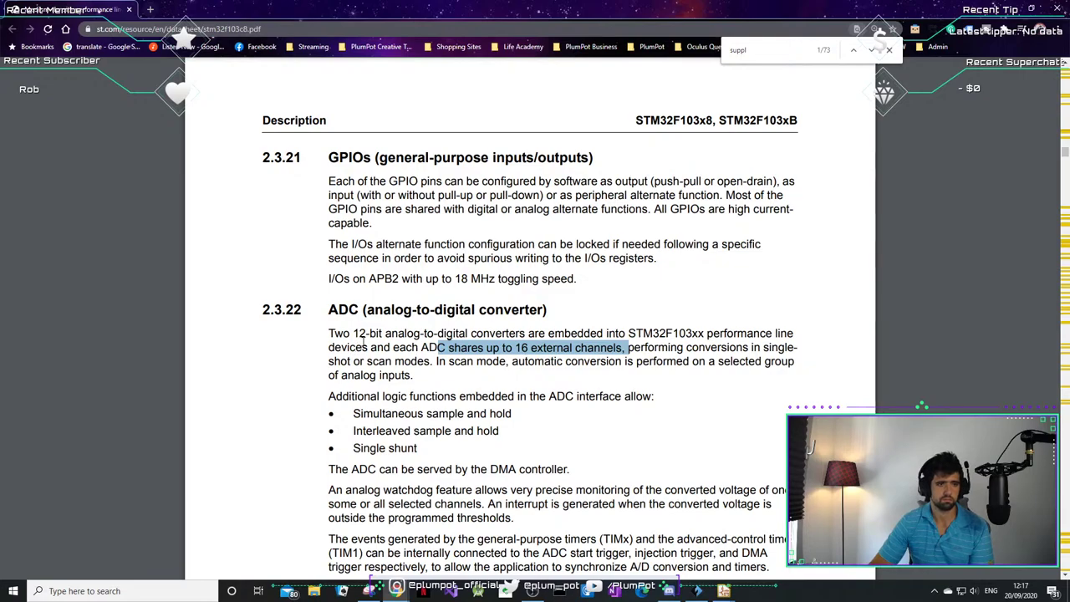
drag(385, 334, 590, 335)
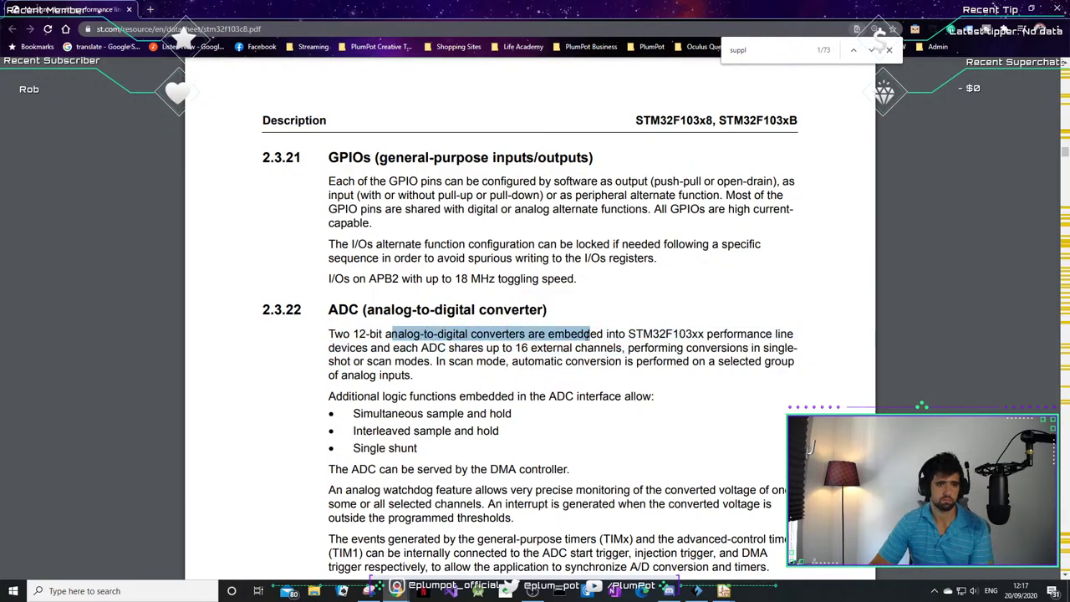
drag(329, 397, 530, 387)
scroll(518, 416, down, 3)
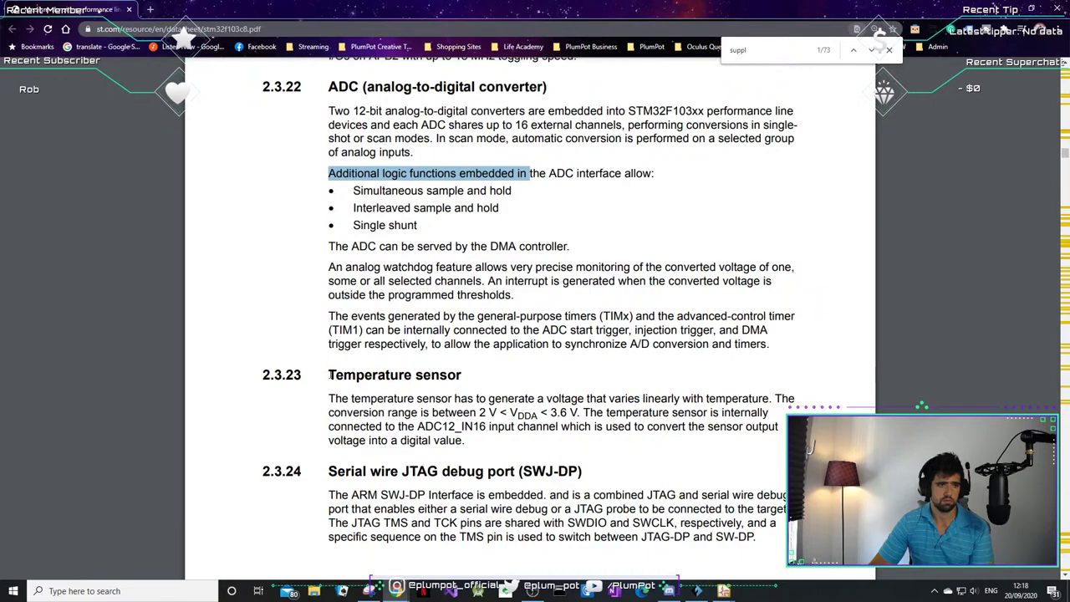
drag(329, 376, 453, 382)
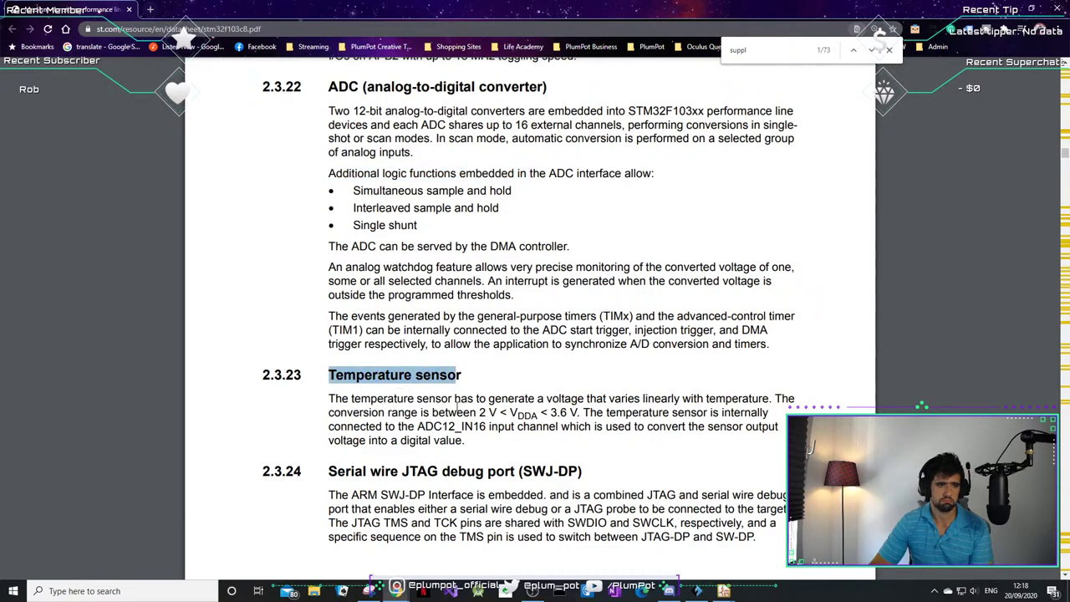
- Go on to the Pinouts and pin description chapter and view the LQFP100 pinout in Figure 4
scroll(469, 411, down, 5)
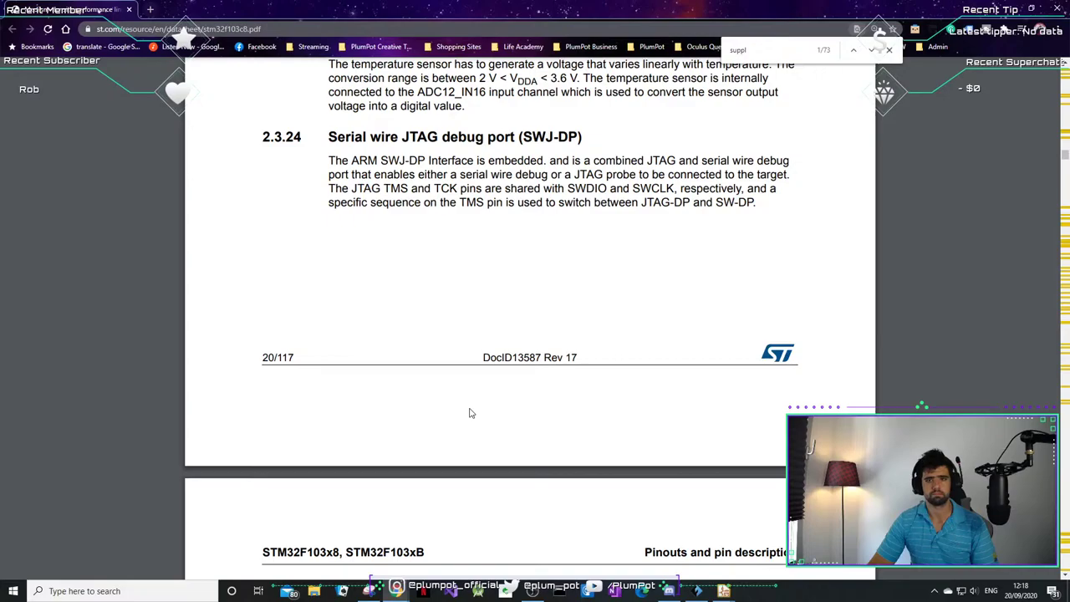
scroll(470, 413, down, 10)
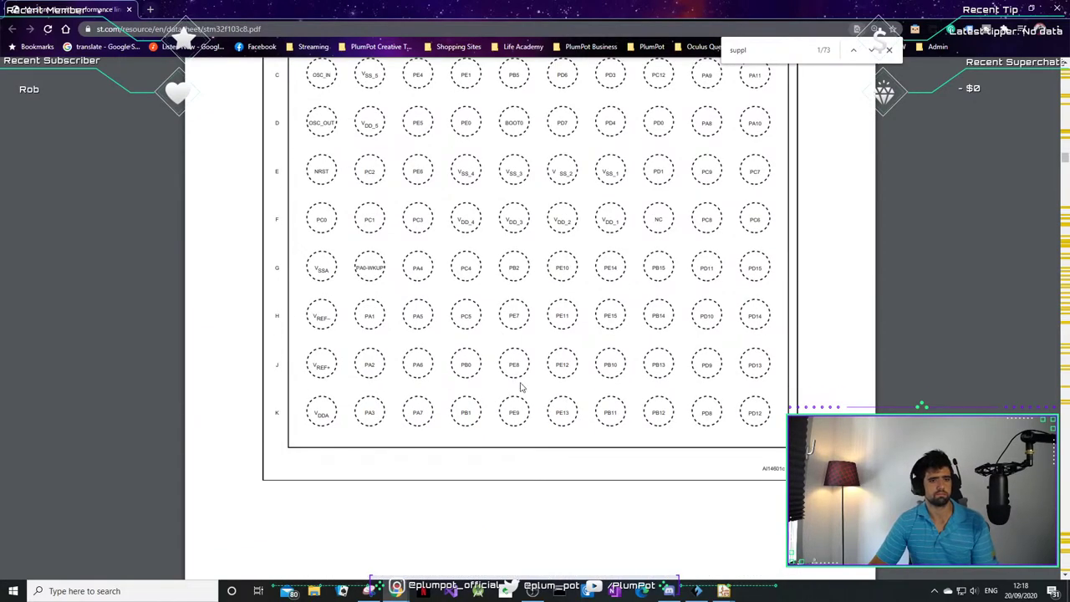
scroll(520, 387, up, 4)
scroll(949, 260, down, 15)
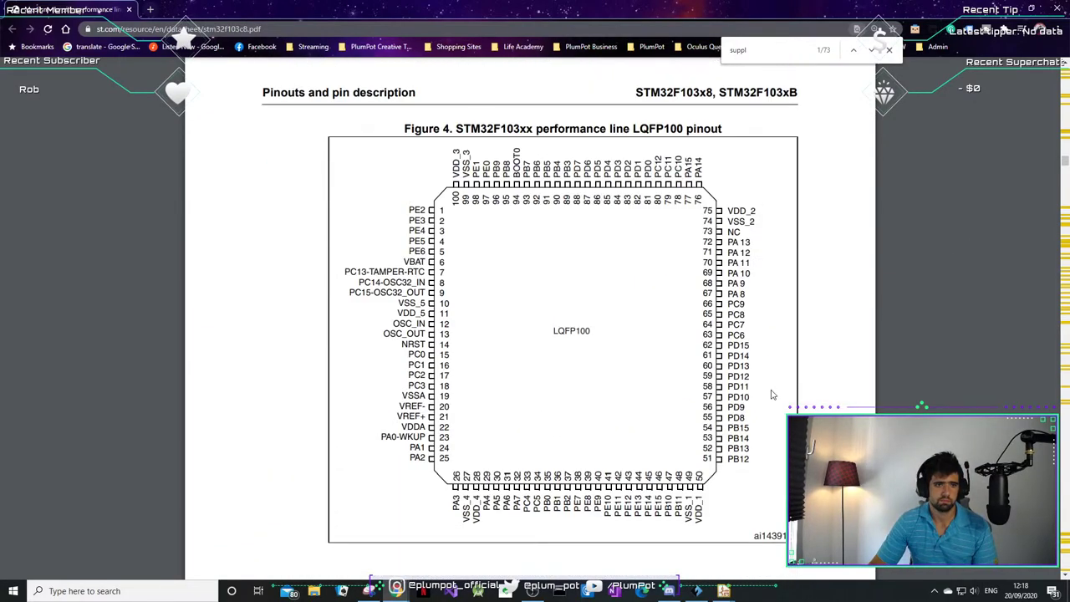
- Look through the remaining package pinout figures, including the LQFP64 pinout in Figure 6 and the QFPN48 pinout
scroll(771, 392, down, 10)
scroll(770, 391, down, 10)
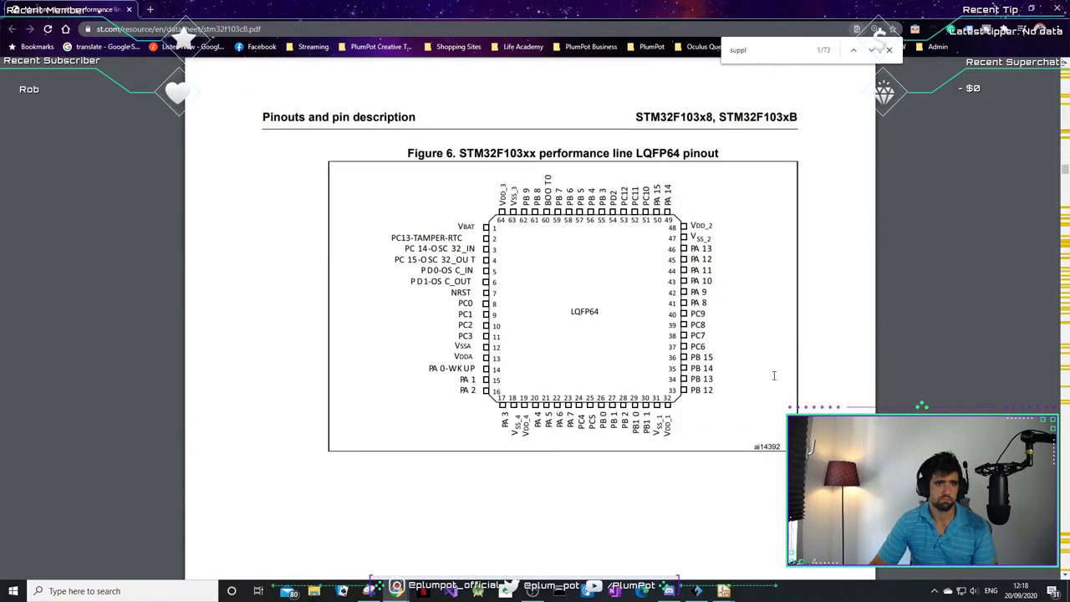
scroll(770, 385, down, 15)
scroll(914, 305, down, 5)
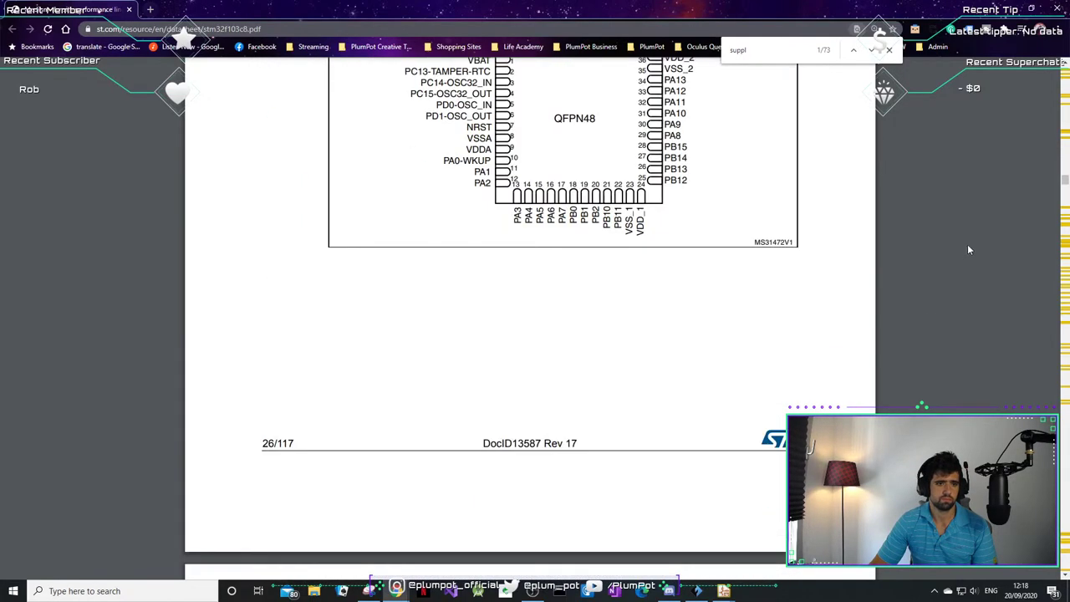
- Go to the Electrical characteristics chapter and review the parameter conditions, highlighting part of the VDD = 3.3 V condition under Typical values
drag(1061, 179, 1065, 217)
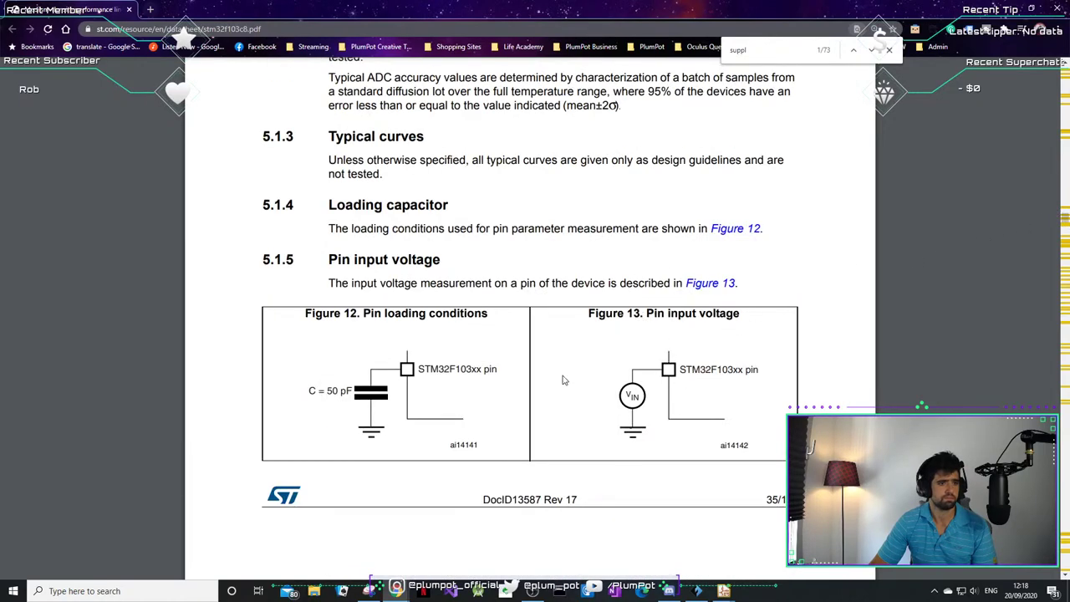
scroll(540, 394, up, 2)
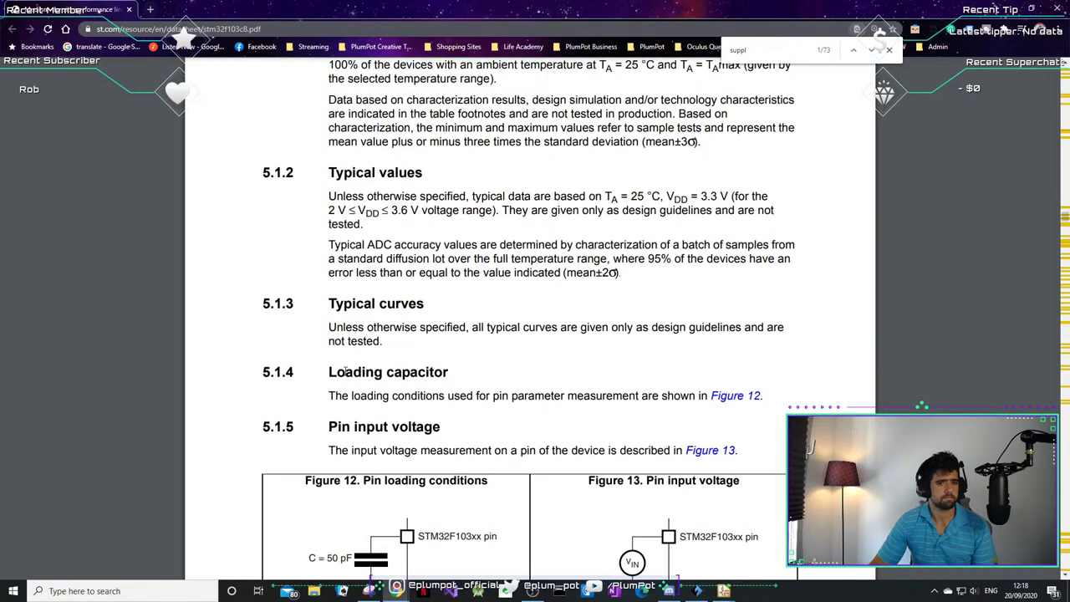
scroll(365, 399, up, 2)
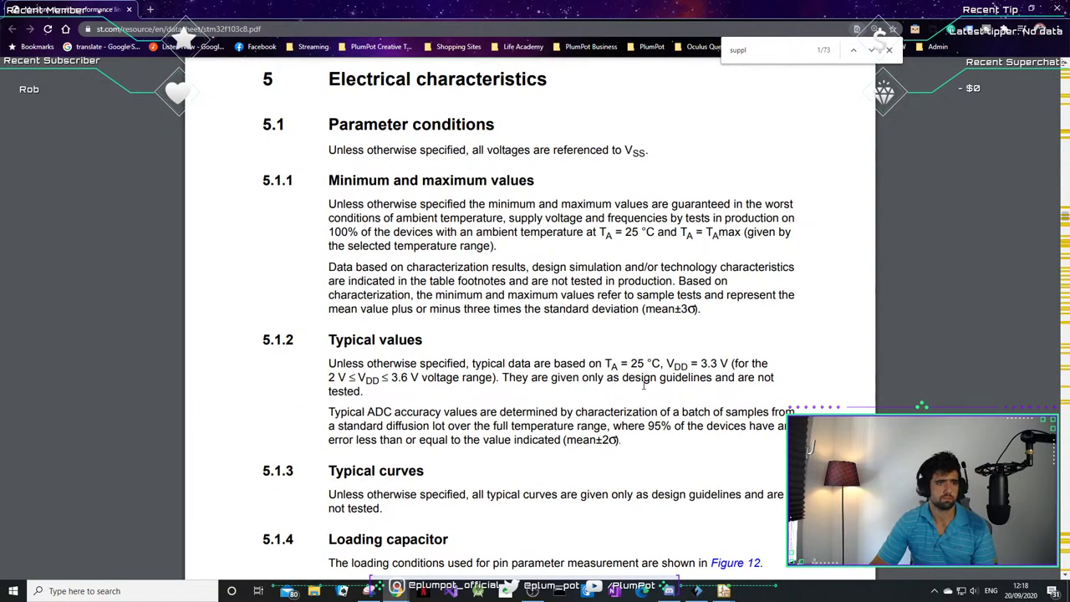
drag(672, 365, 709, 368)
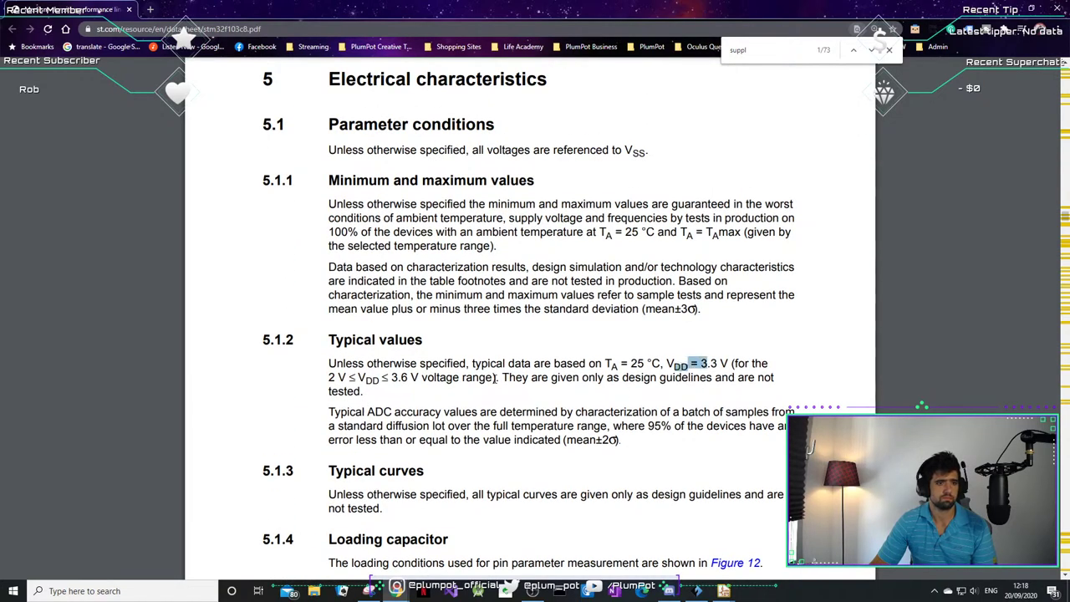
- Review the current consumption measurement scheme and the absolute maximum voltage, current and thermal ratings in Tables 6 to 8
scroll(528, 381, down, 15)
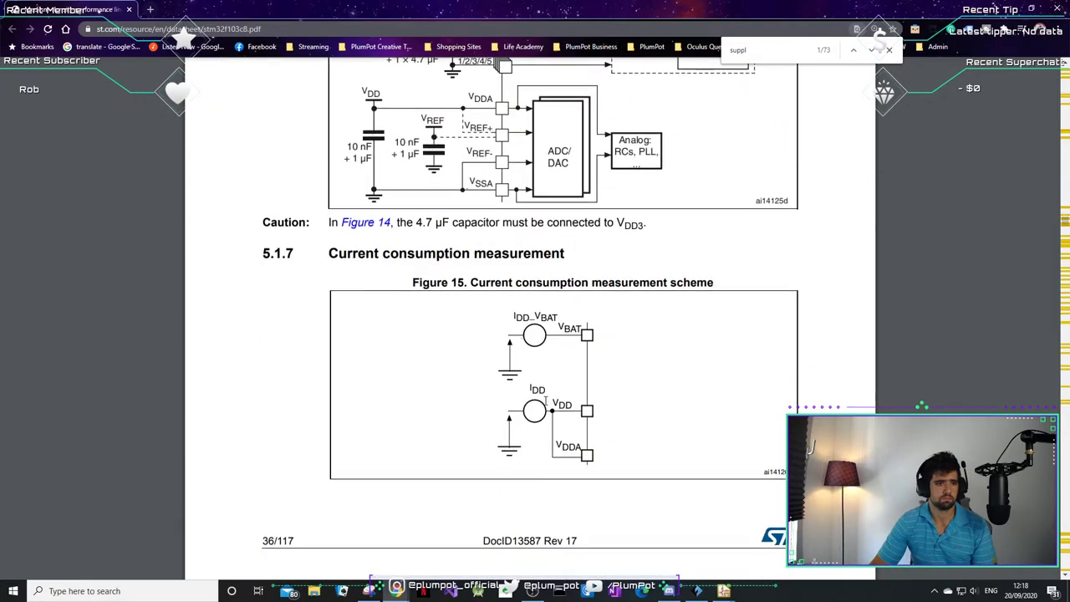
scroll(546, 405, down, 3)
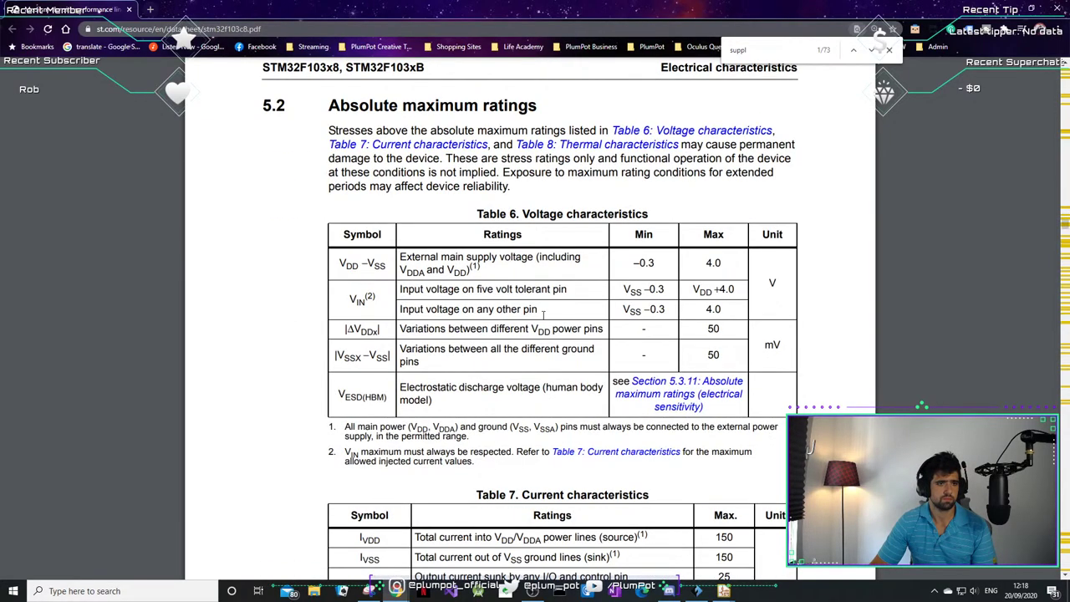
scroll(502, 267, down, 4)
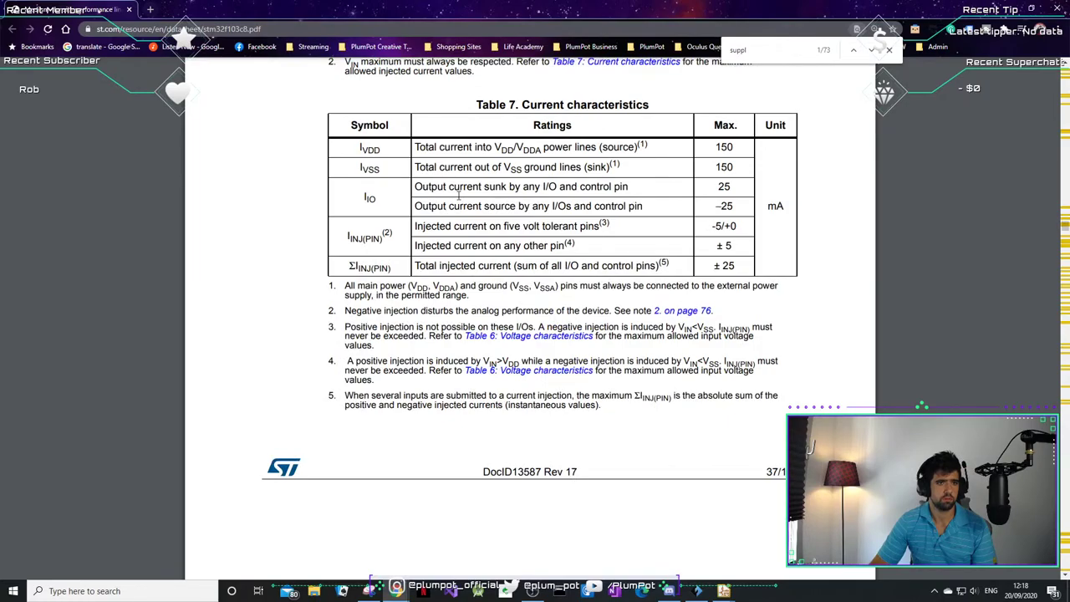
scroll(472, 309, down, 5)
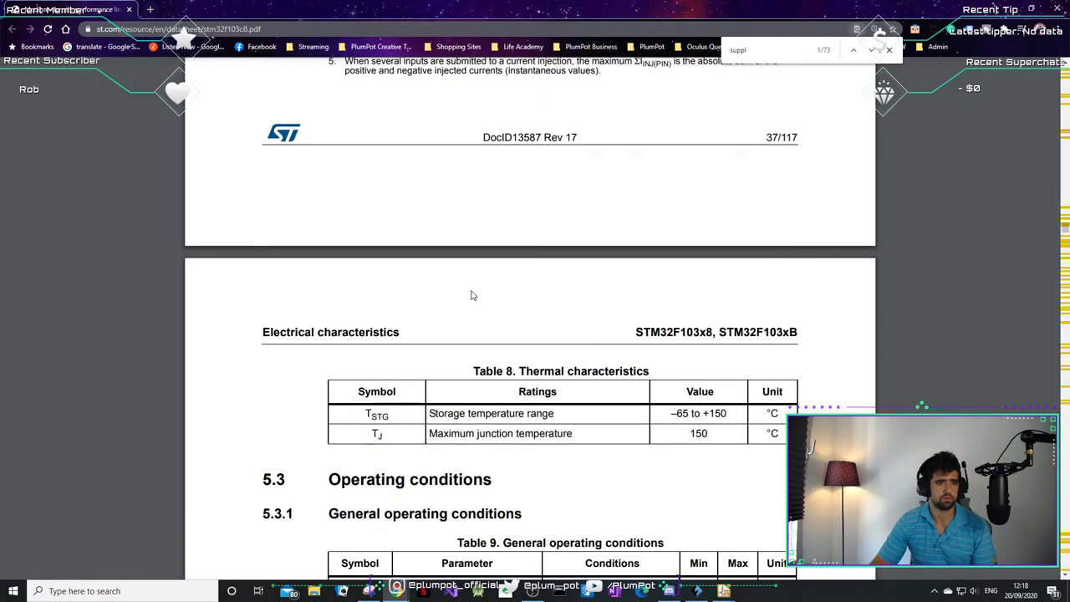
- Review the operating conditions and the embedded reset, reference voltage and supply current characteristics in sections 5.3.1 to 5.3.5
scroll(472, 309, down, 4)
scroll(471, 322, down, 9)
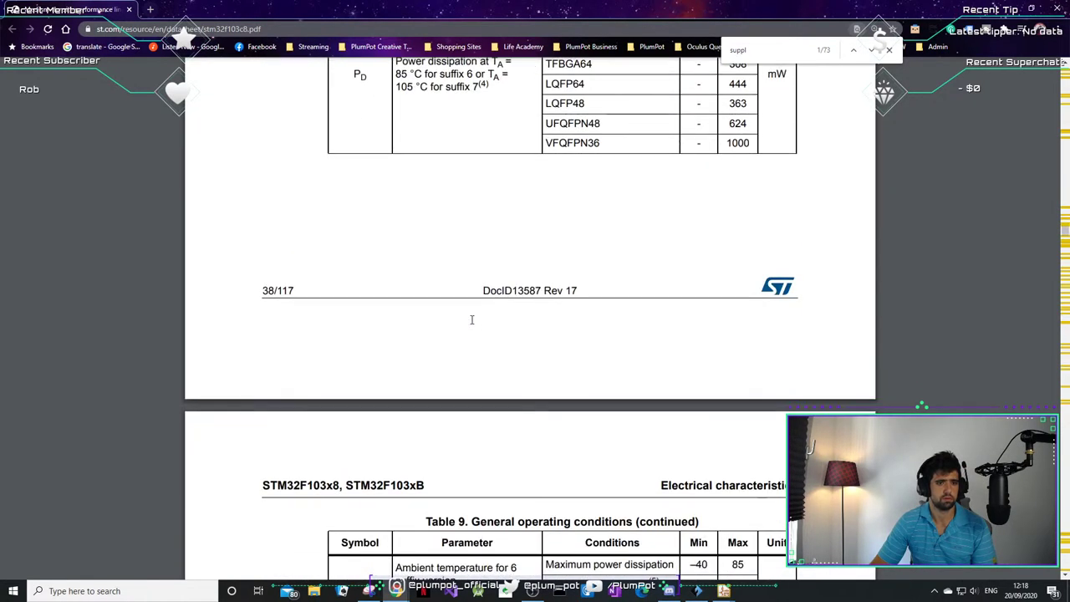
scroll(471, 323, down, 4)
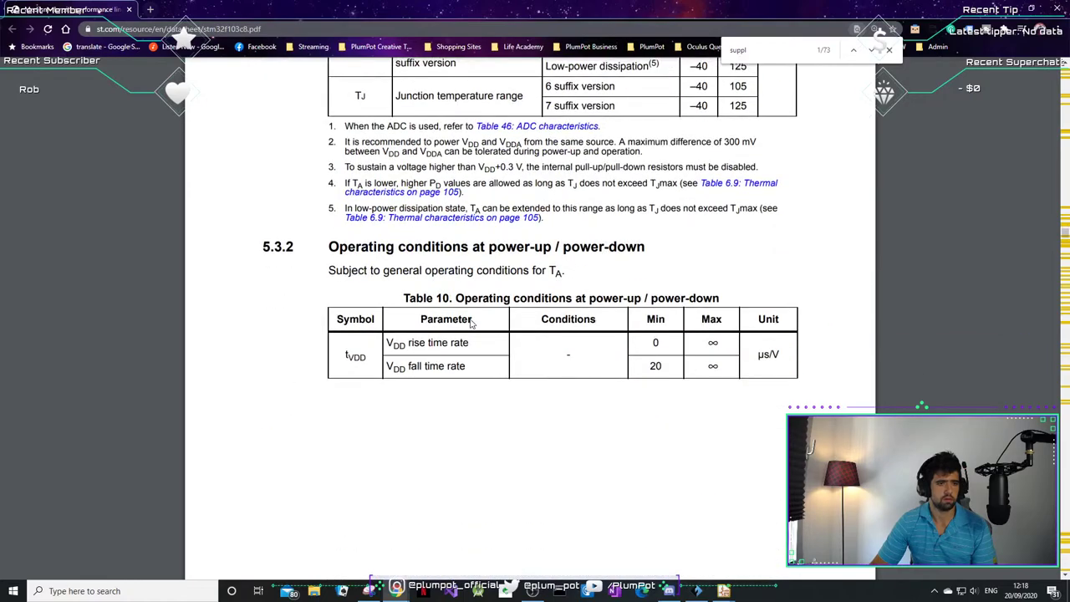
scroll(472, 326, down, 8)
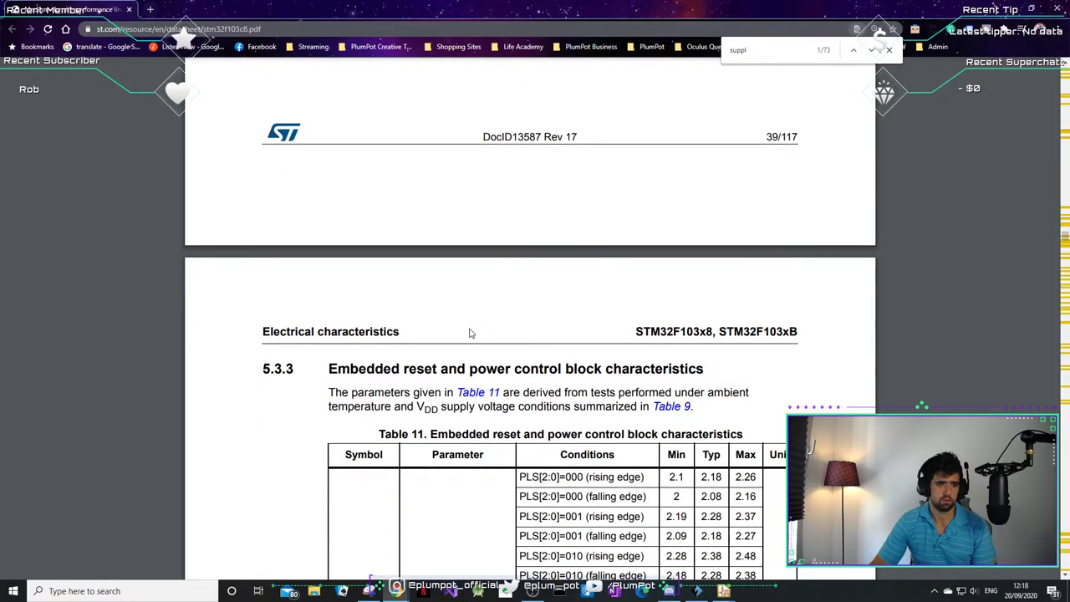
scroll(470, 333, down, 8)
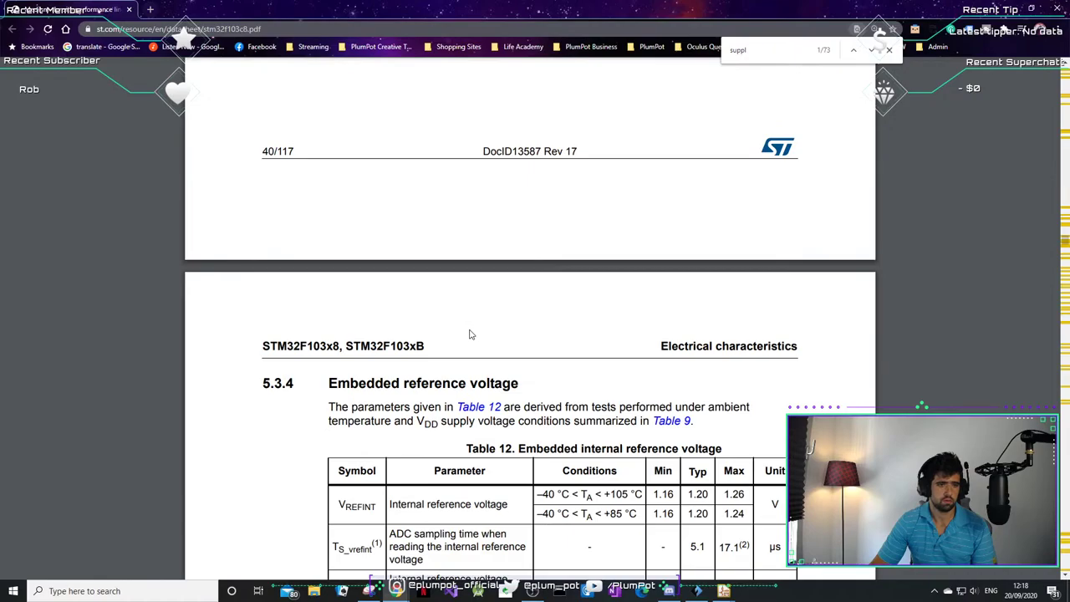
scroll(469, 334, down, 5)
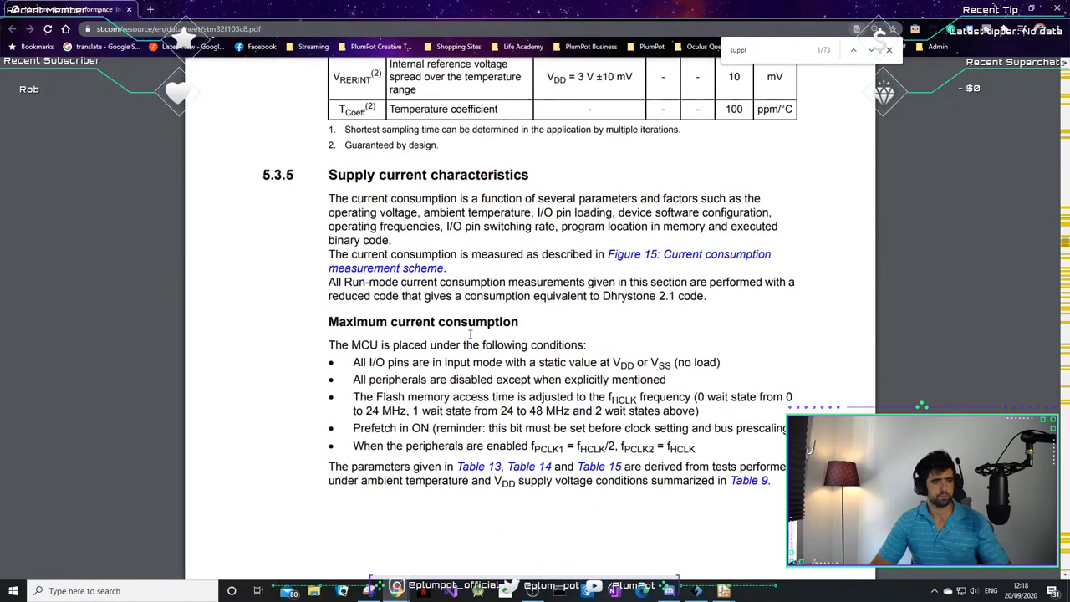
- Examine the current consumption tables and graphs for Run, Sleep, Stop and Standby modes, starting from Table 13
scroll(471, 334, down, 7)
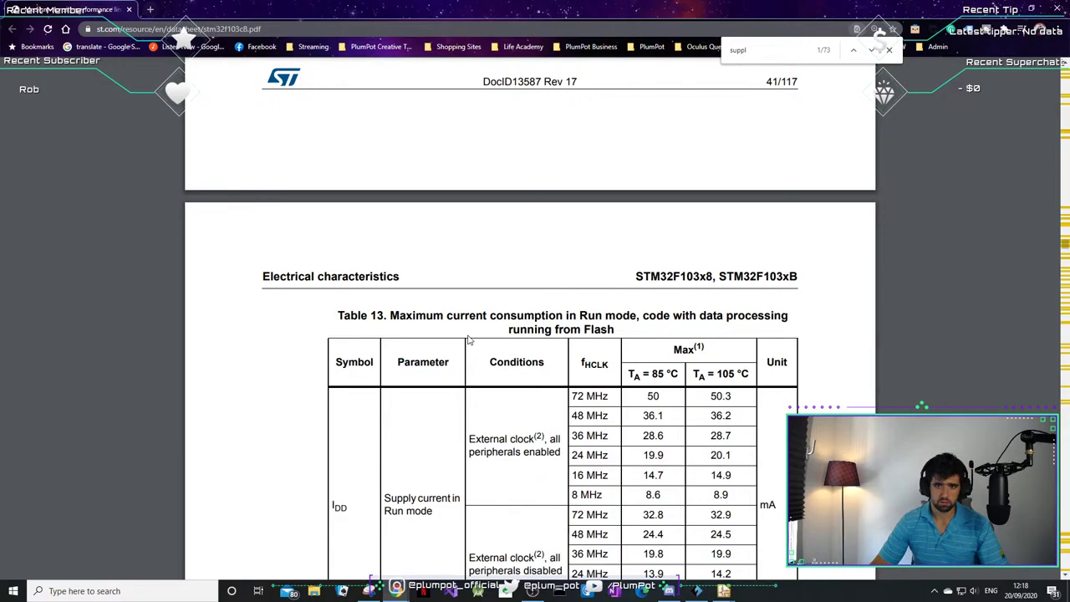
scroll(469, 339, down, 8)
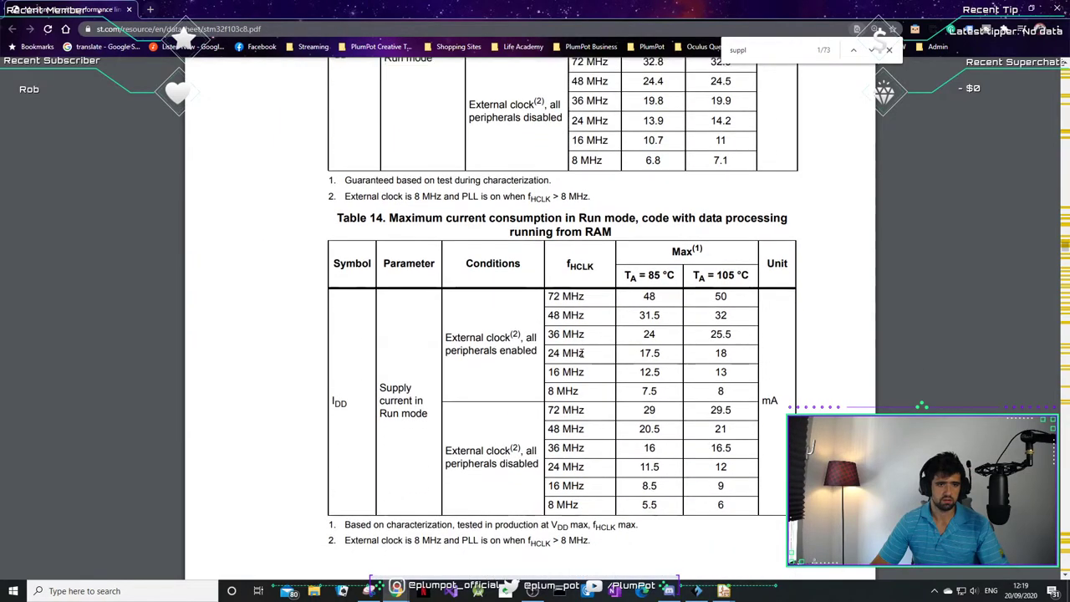
scroll(580, 353, down, 9)
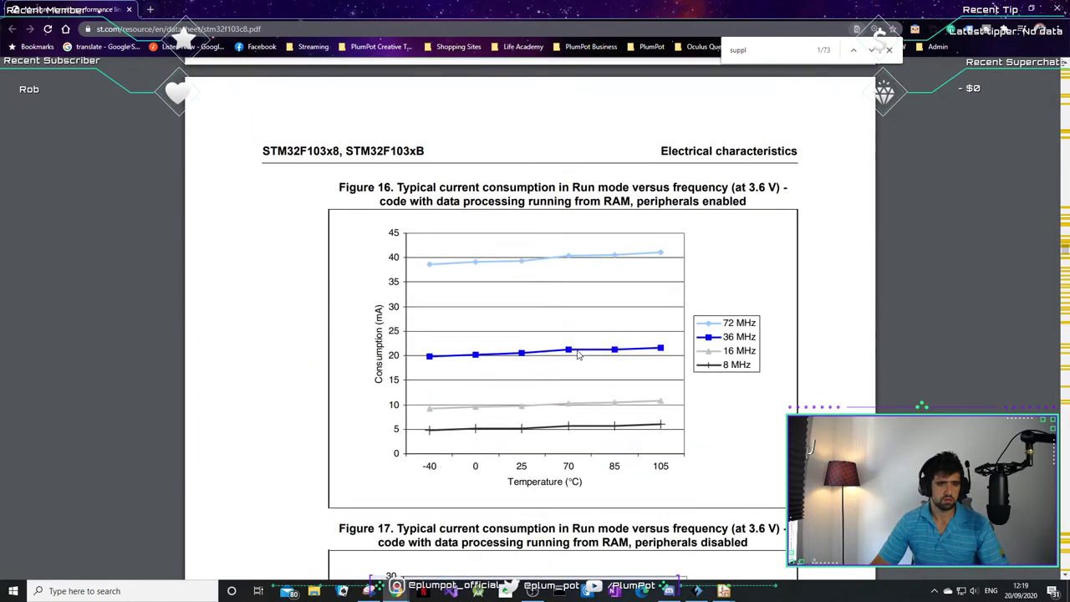
scroll(576, 356, down, 12)
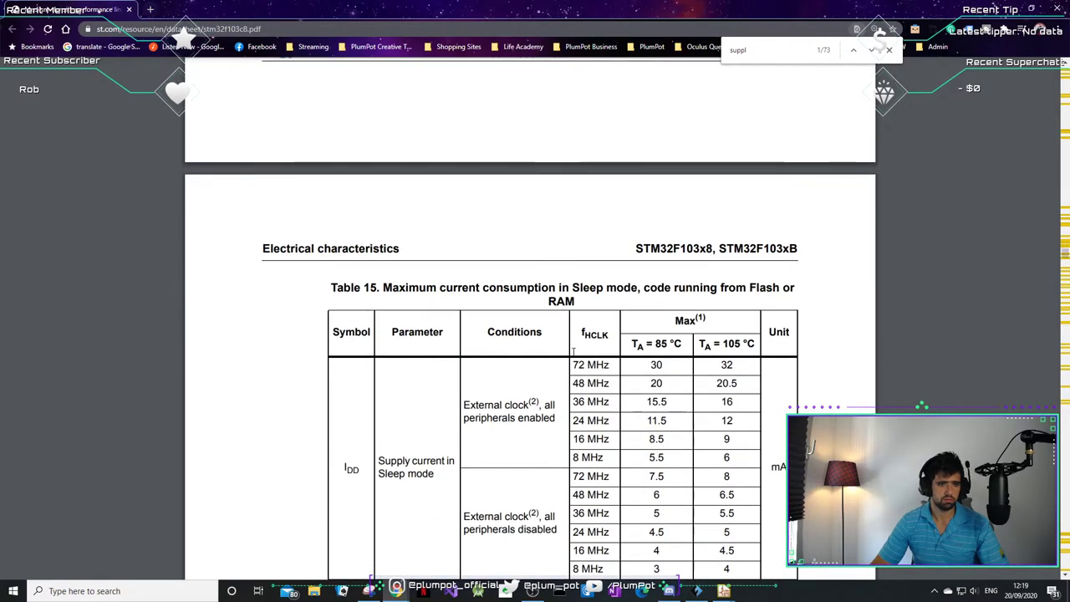
scroll(567, 360, down, 10)
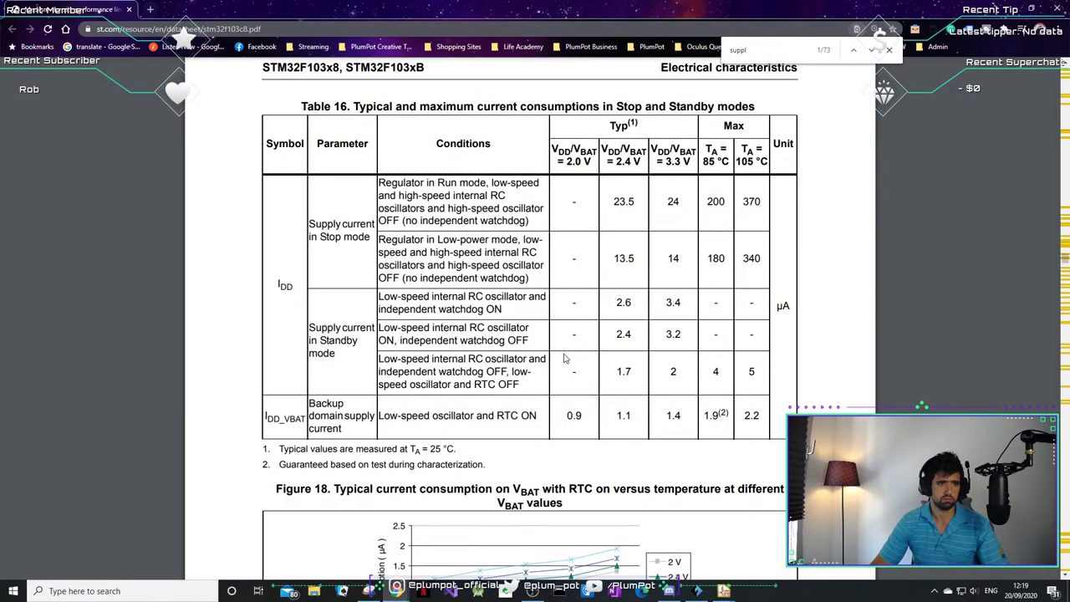
scroll(565, 358, down, 10)
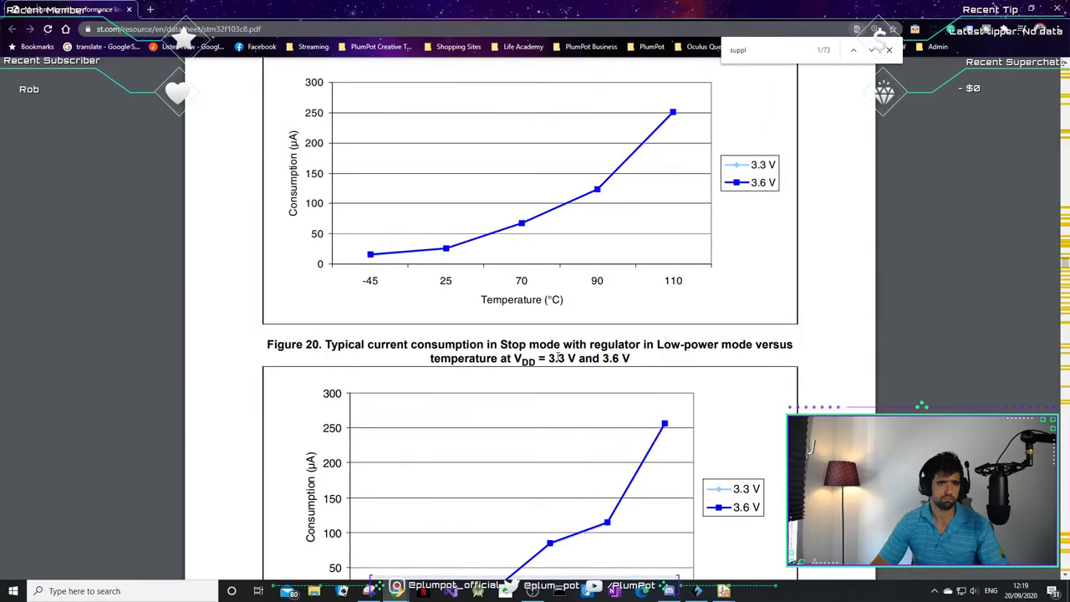
scroll(557, 357, down, 12)
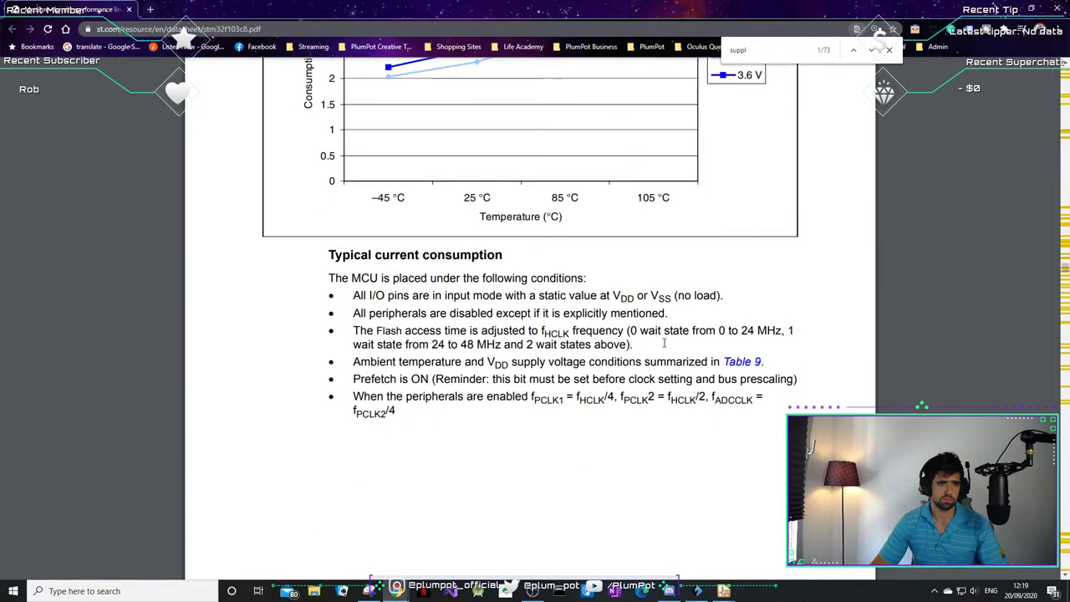
- Review the typical and peripheral current consumption tables, and go on to the I/O static characteristics in Table 35
scroll(664, 344, up, 3)
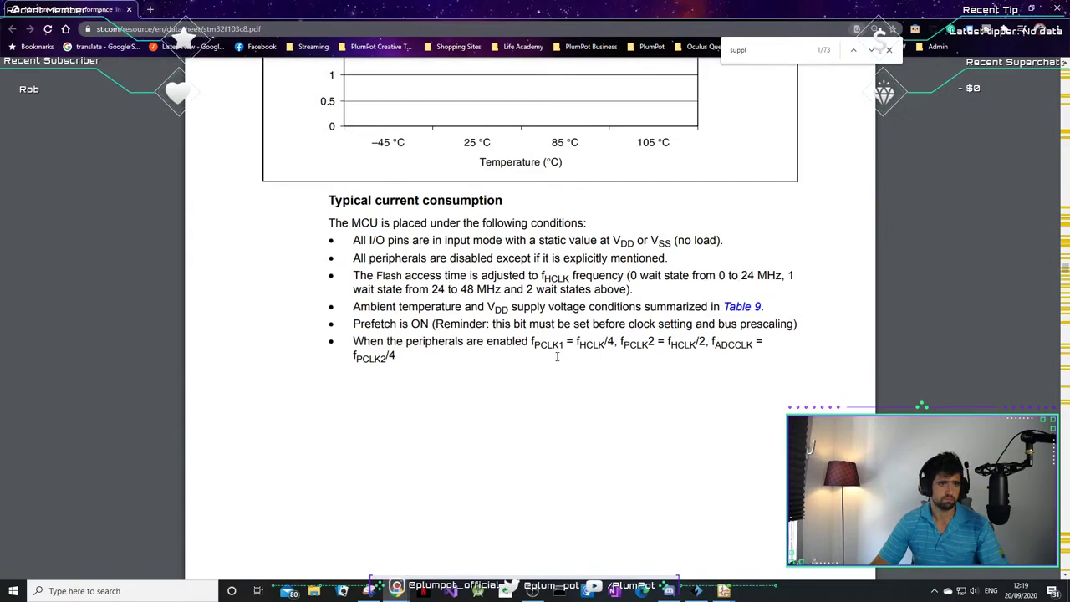
scroll(682, 255, down, 7)
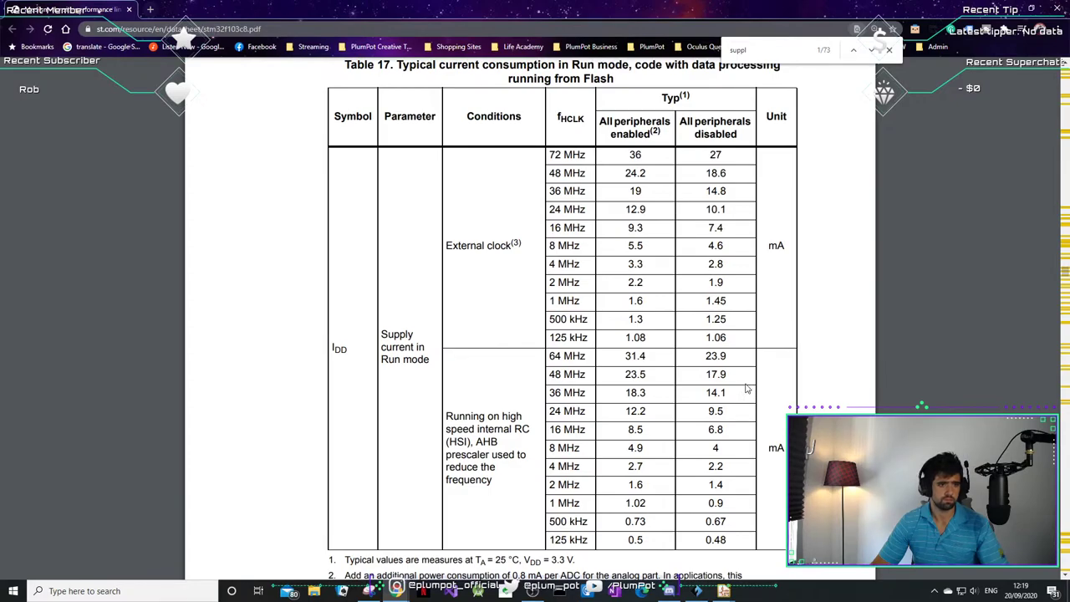
scroll(747, 388, down, 9)
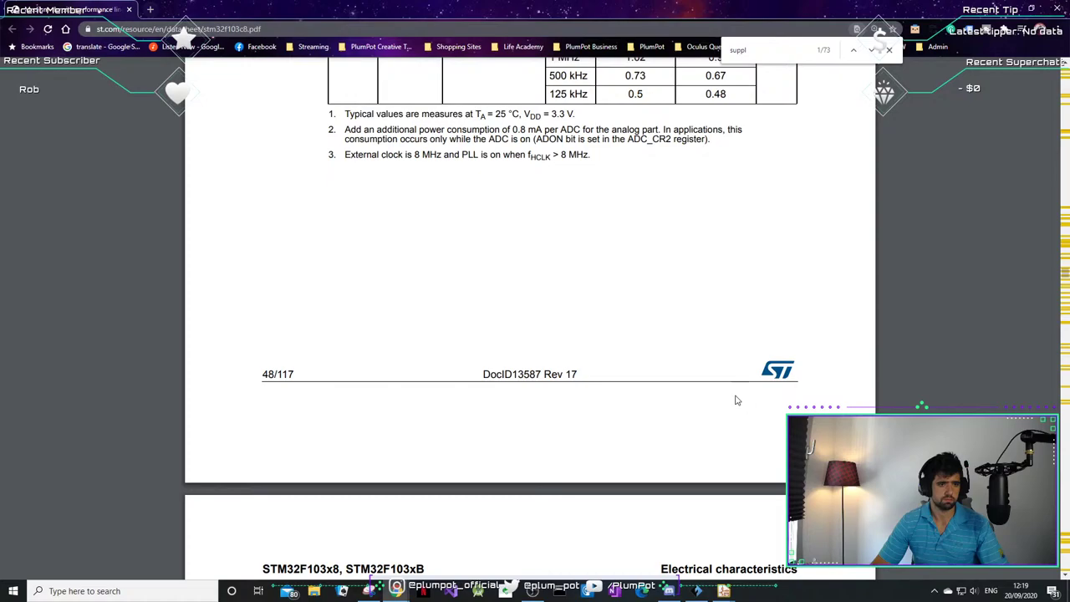
scroll(596, 449, down, 6)
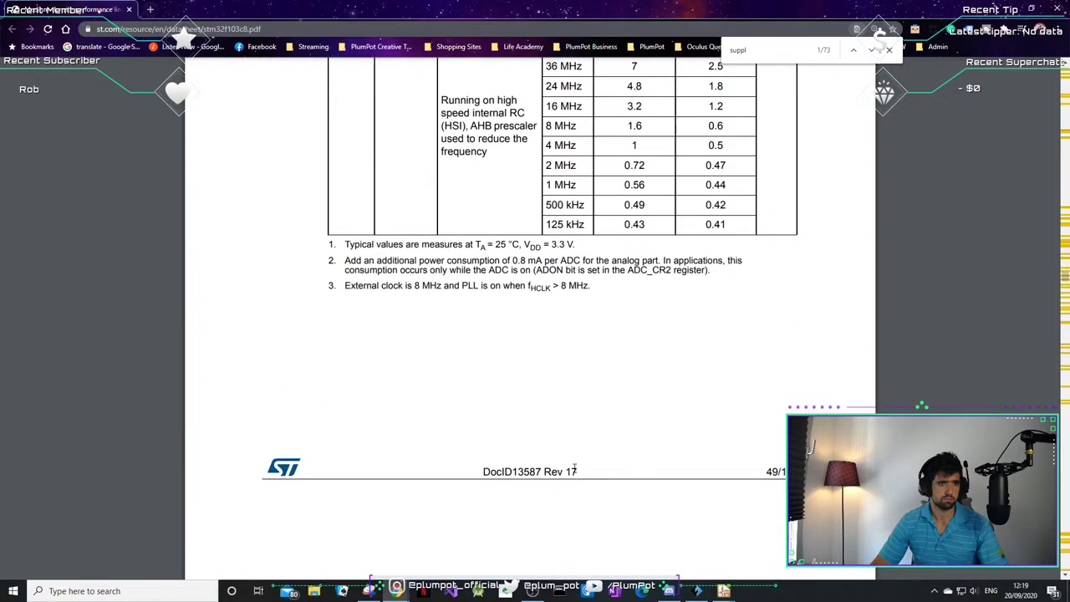
scroll(574, 468, down, 9)
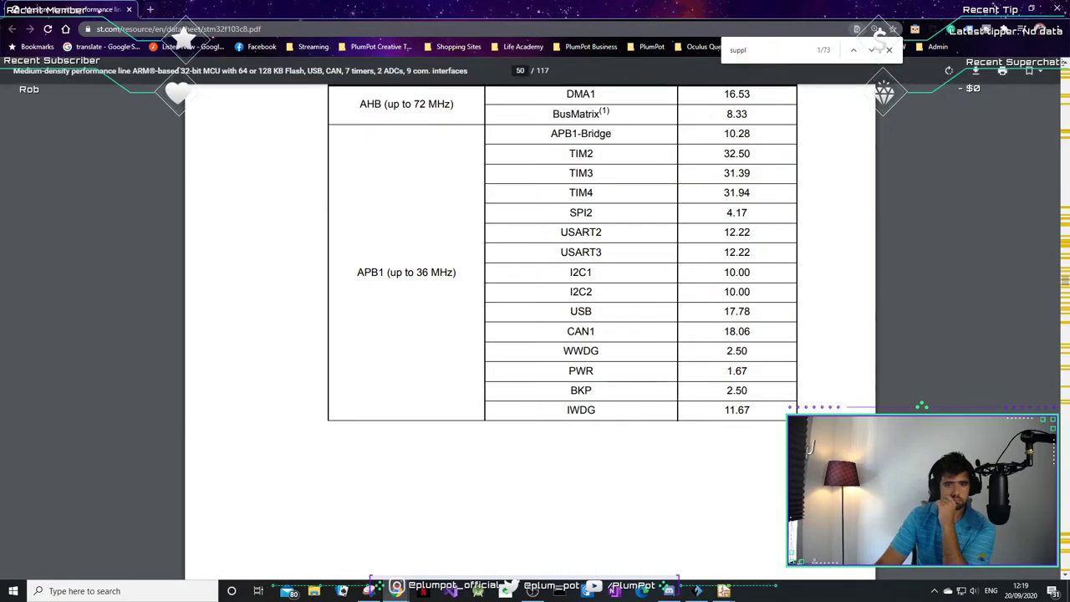
drag(1065, 281, 1065, 330)
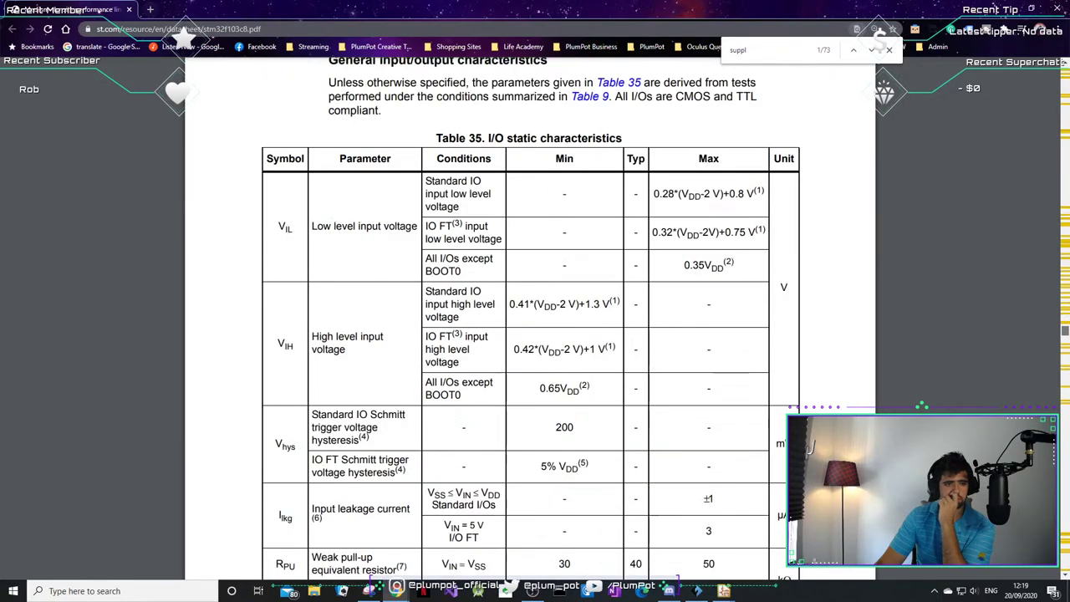
- Switch from the datasheet back to the KiCad schematic editor showing the STM32F103C8Tx symbol
click(1011, 15)
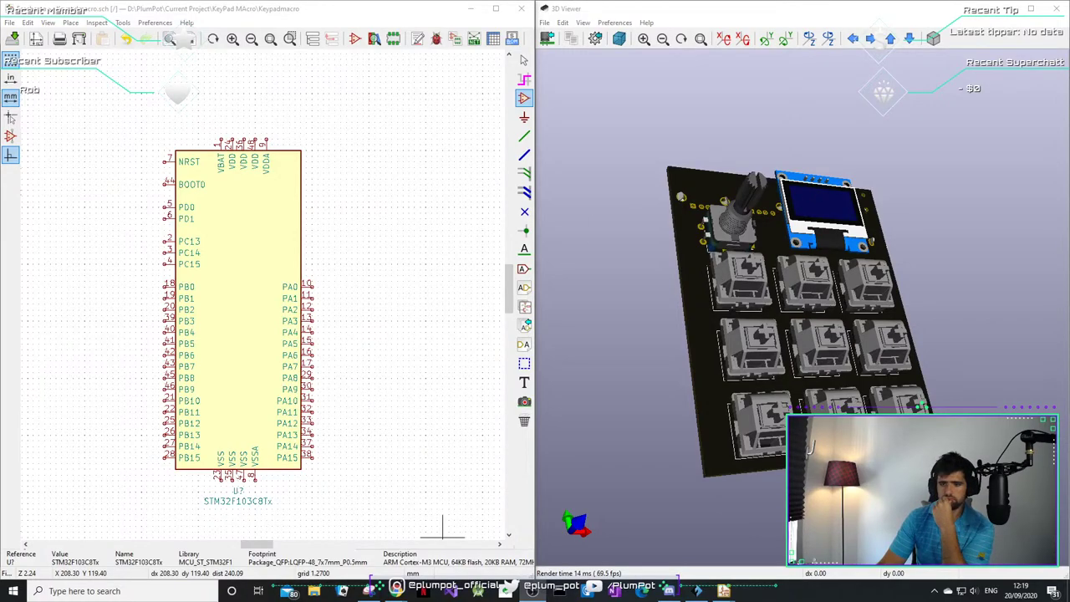
key(super+d)
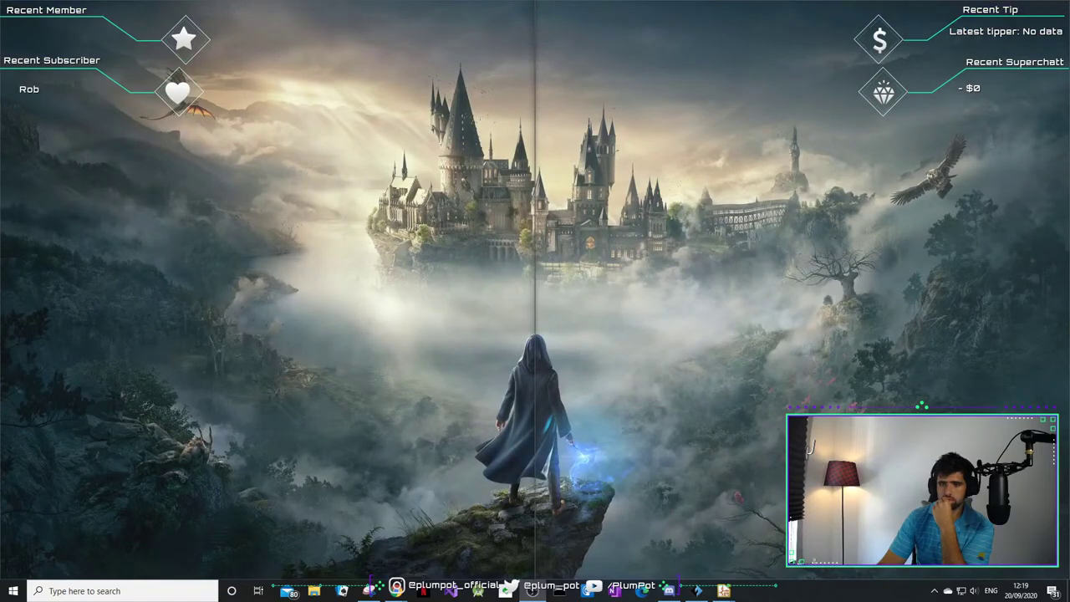
key(super+d)
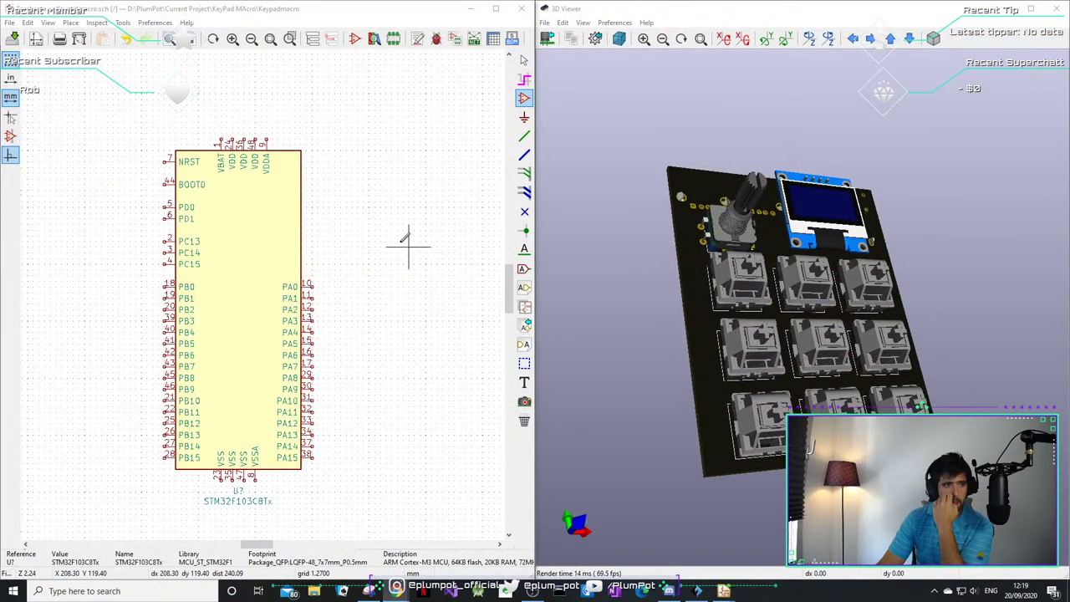
- Inspect the STM32F103C8Tx symbol and its VBAT, VDD and VDDA supply pins, and leave the symbol placement tool
middle_drag(359, 210, 399, 252)
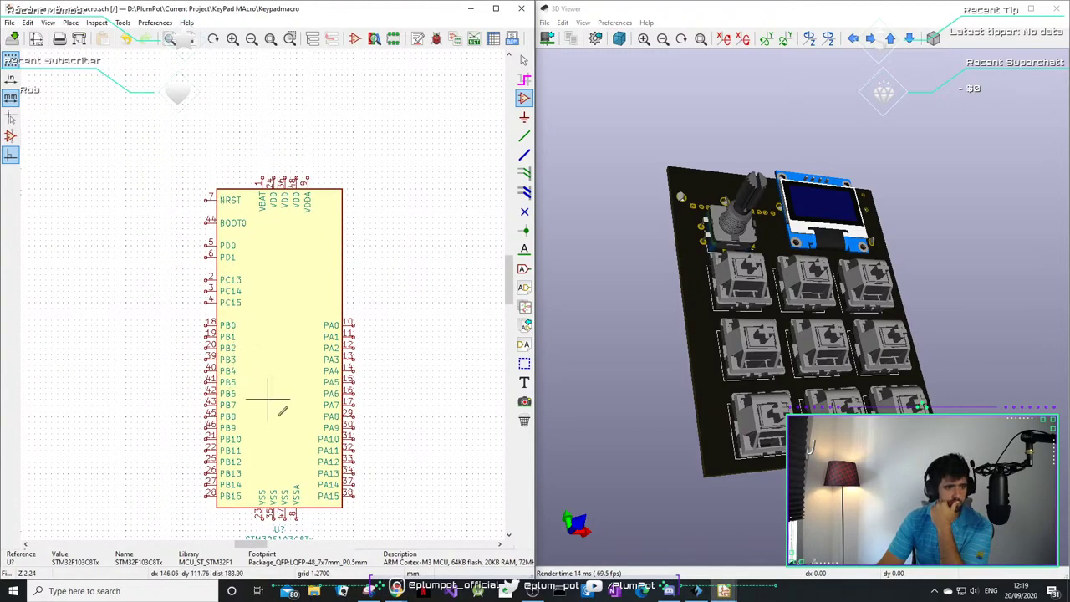
middle_drag(344, 362, 351, 376)
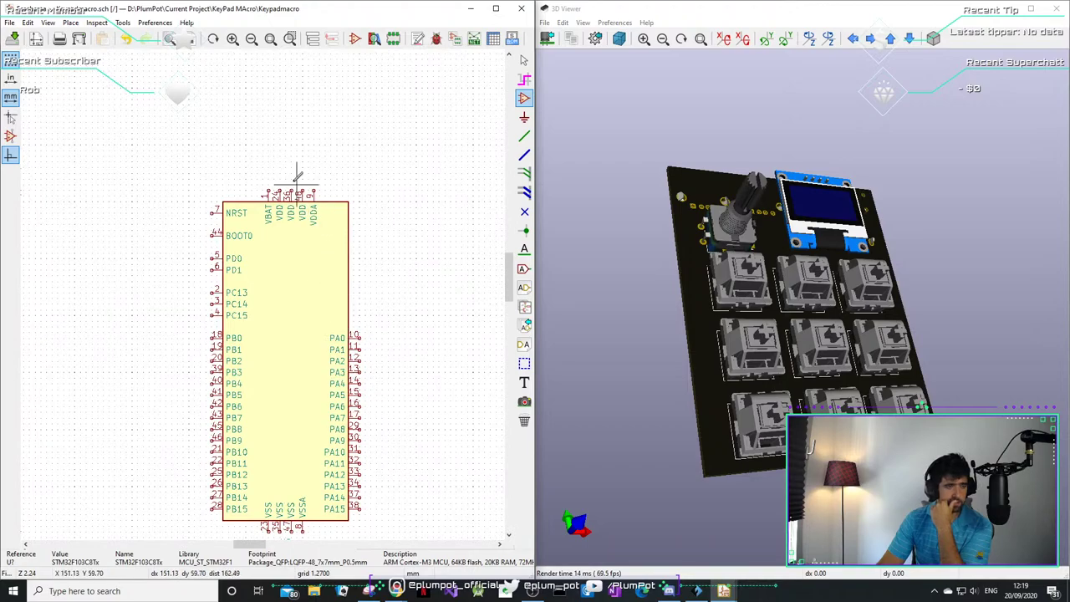
scroll(291, 182, up, 1)
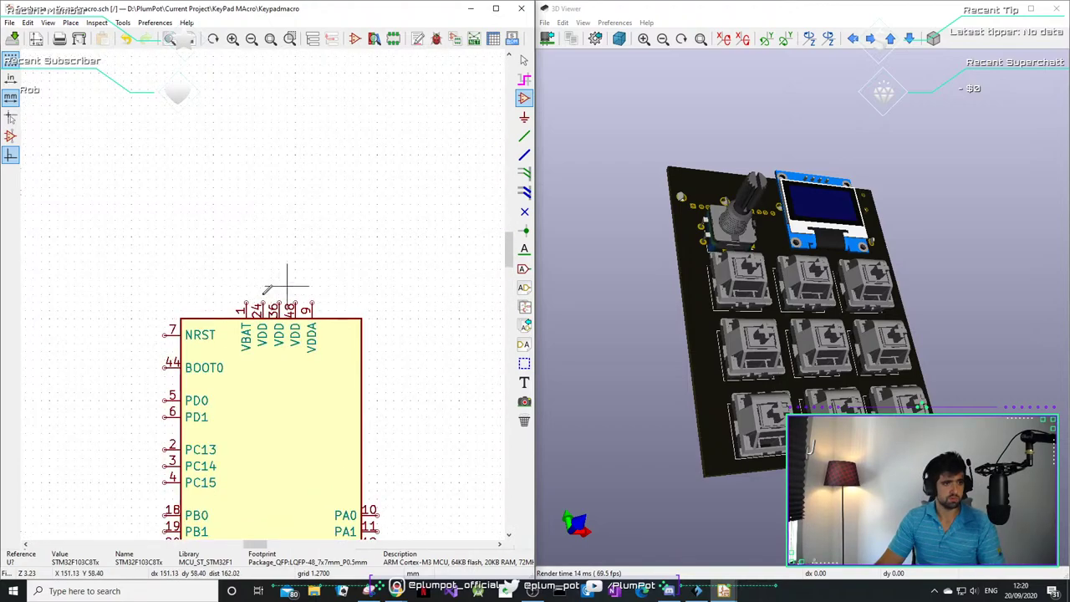
scroll(251, 297, down, 4)
key(Escape)
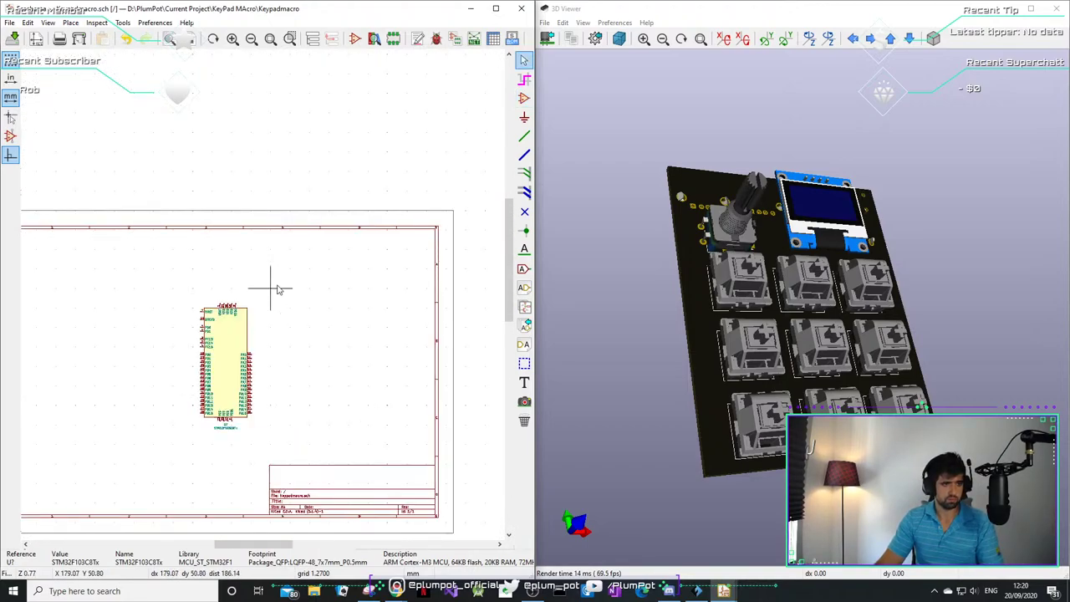
- Move the STM32F103C8Tx symbol across the sheet to its left side
drag(224, 334, 153, 315)
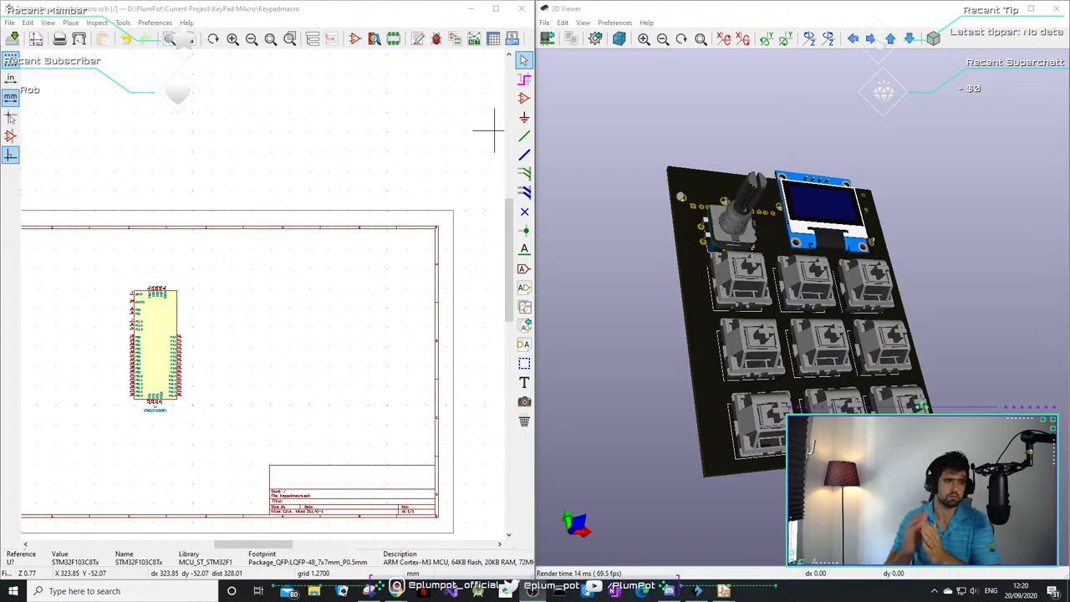
scroll(222, 335, up, 5)
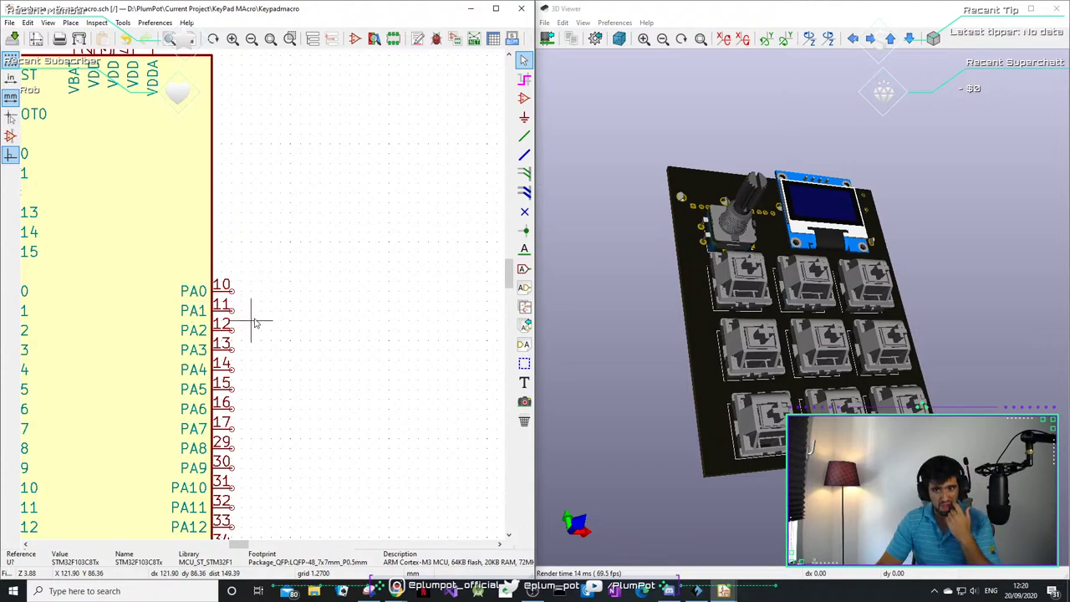
scroll(192, 331, down, 4)
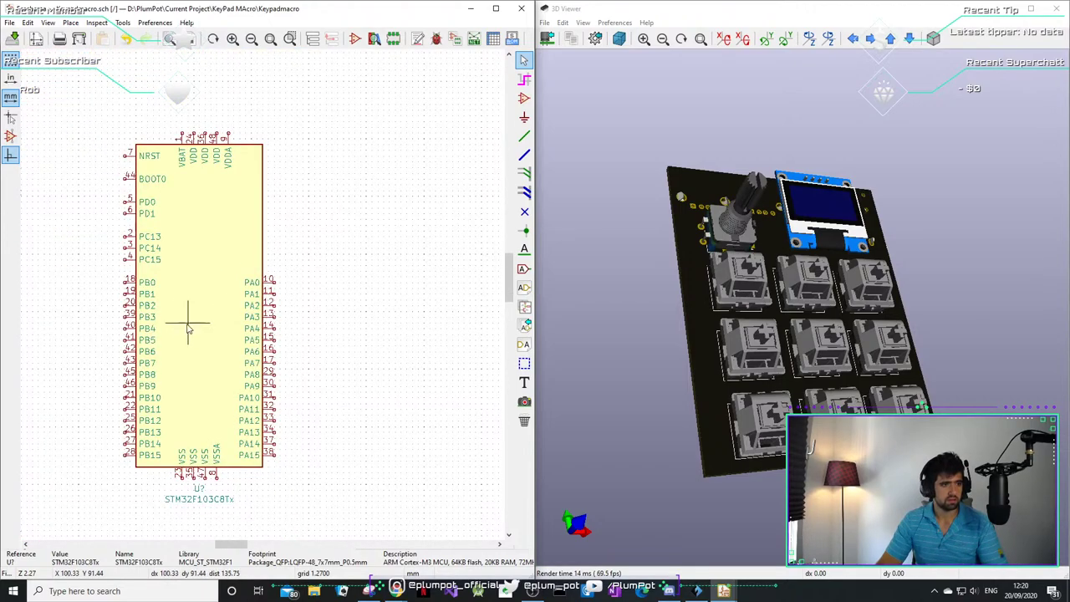
scroll(250, 301, down, 4)
scroll(261, 294, up, 3)
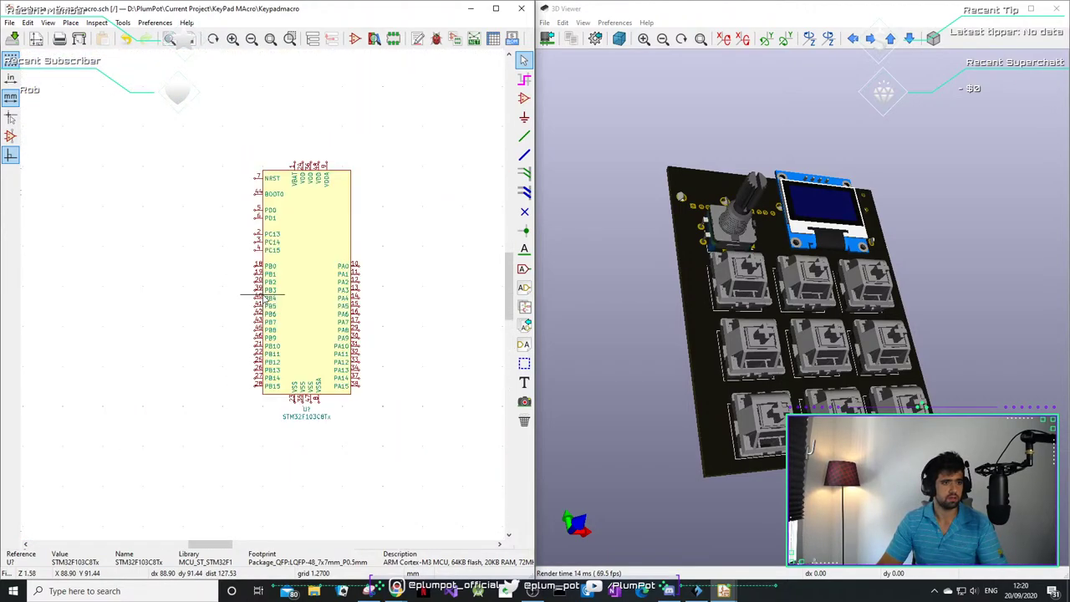
drag(372, 167, 226, 394)
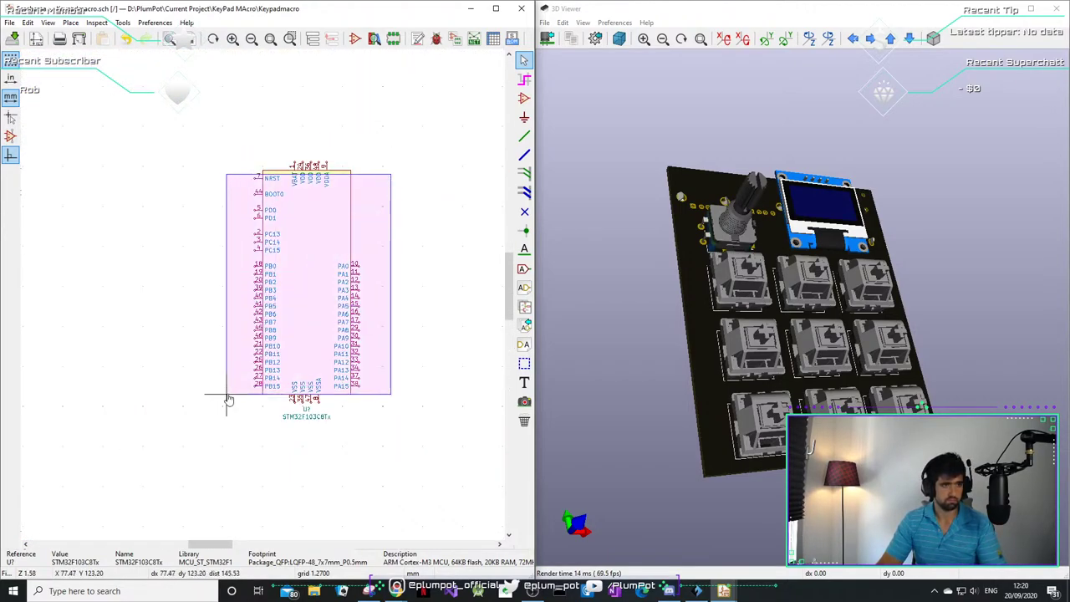
click(131, 454)
click(524, 363)
scroll(262, 291, down, 3)
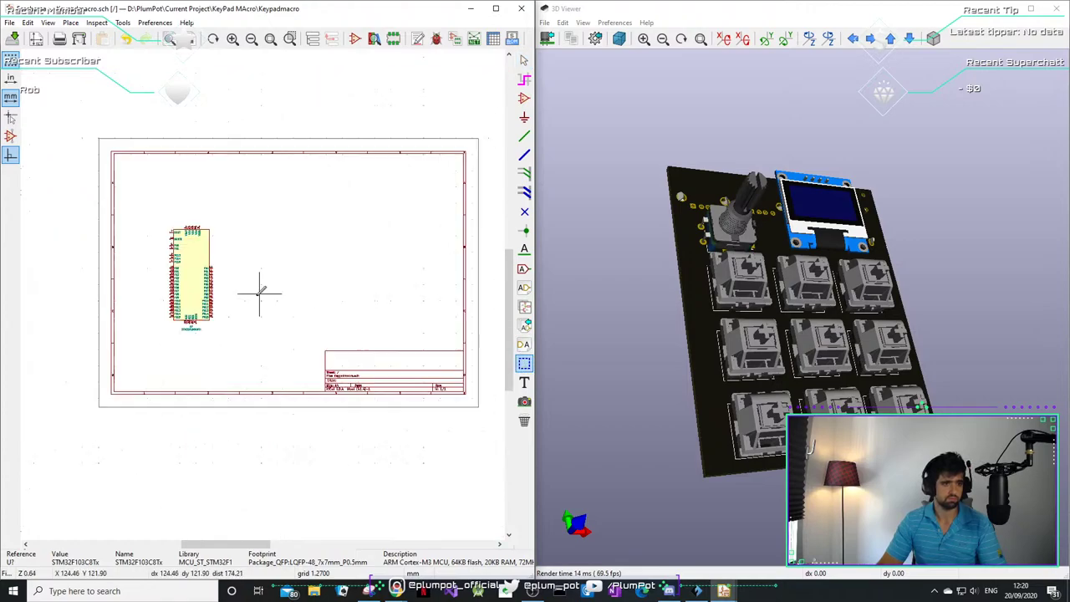
scroll(263, 292, up, 1)
key(Escape)
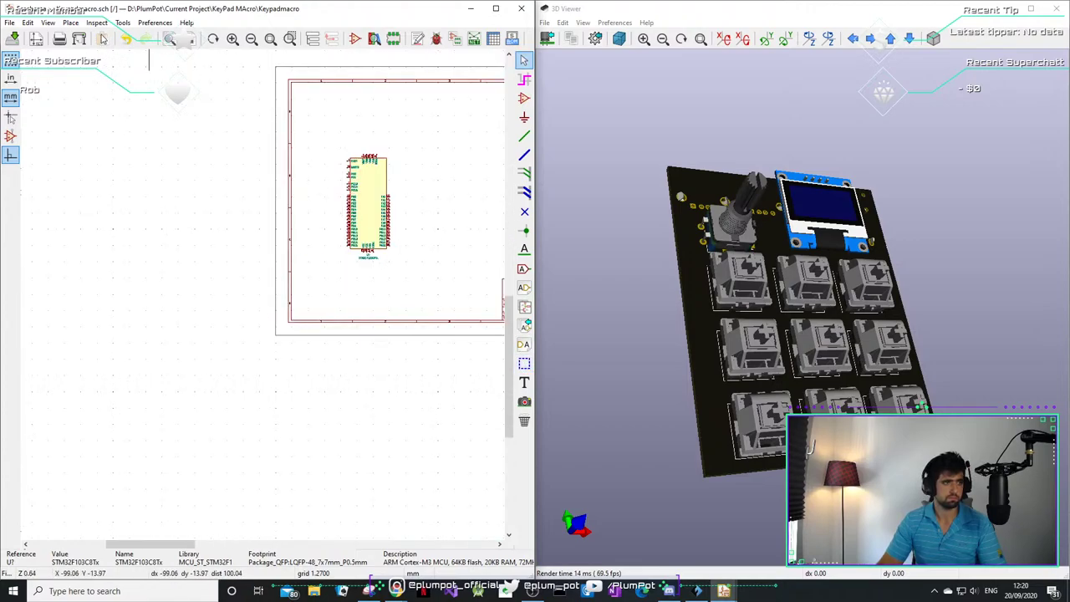
- Set the schematic's paper size to A3 297x420mm, keeping landscape orientation
click(11, 23)
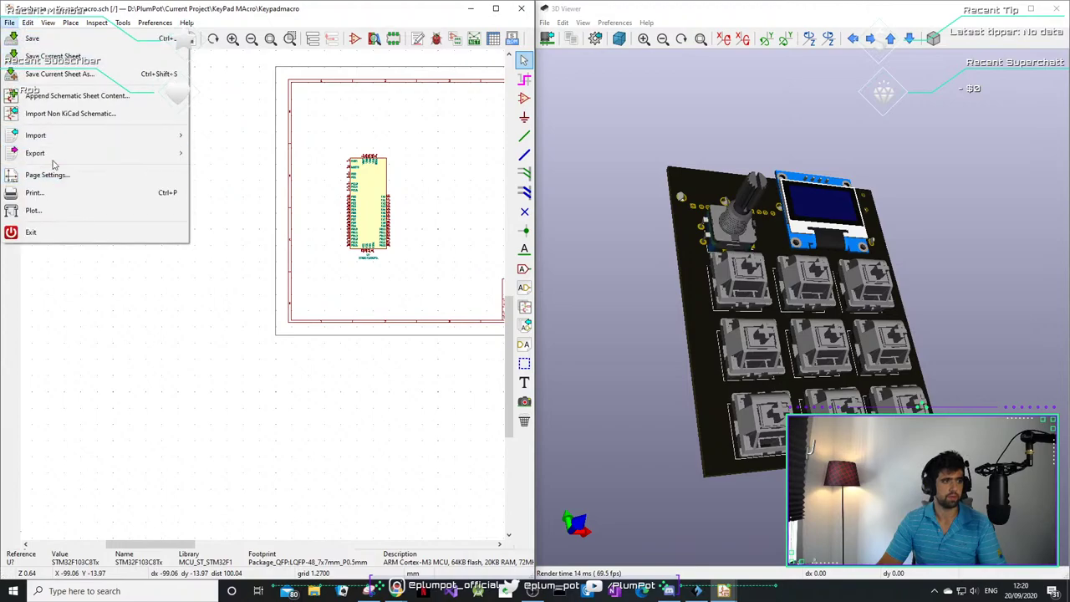
click(100, 175)
click(144, 195)
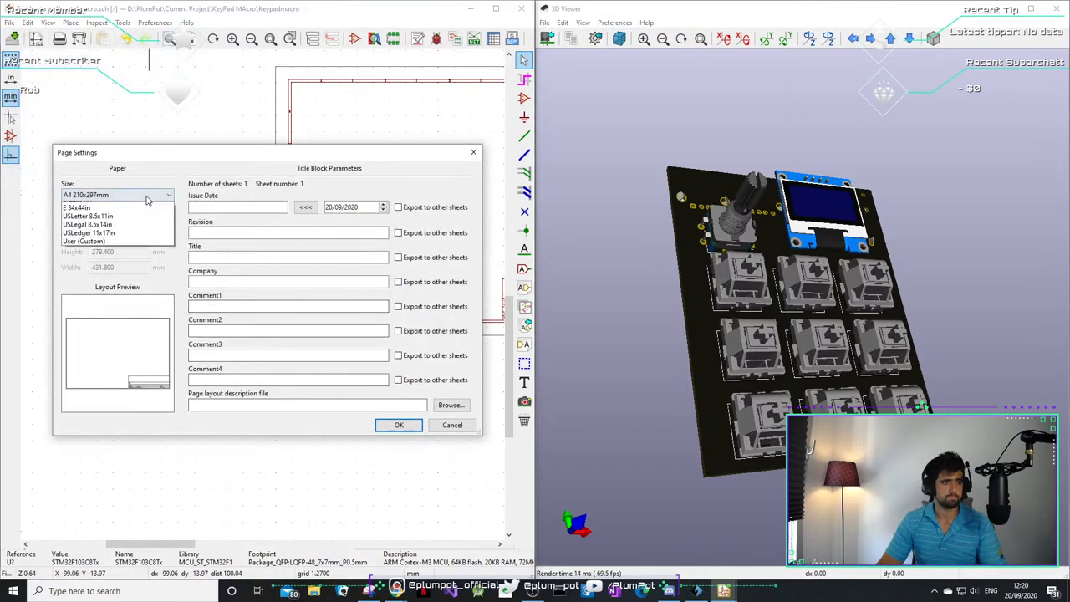
click(134, 213)
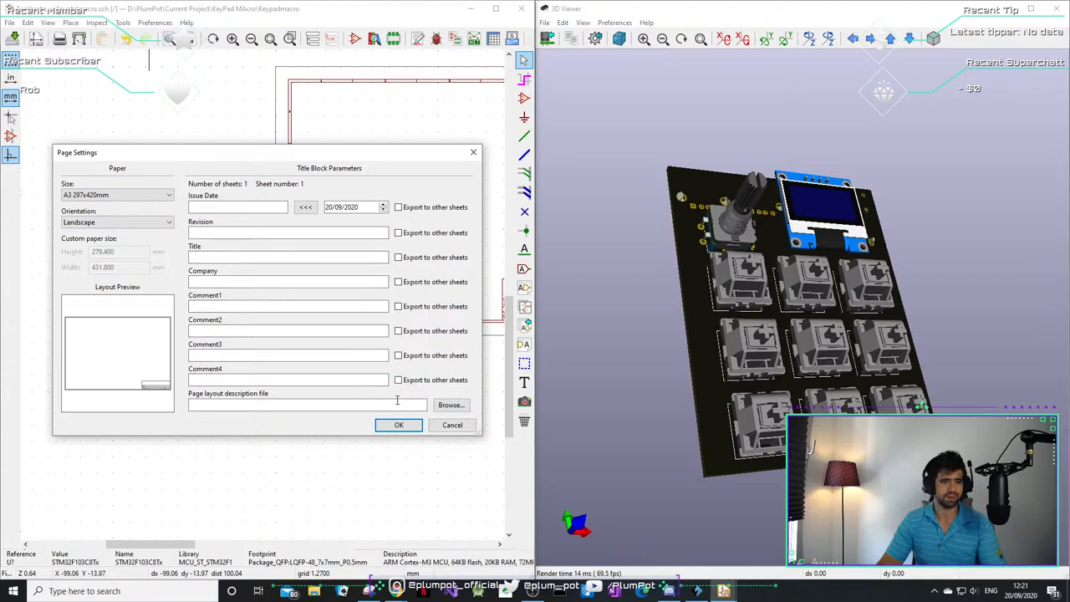
click(399, 426)
- Move the STM32F103C8Tx symbol up, closer to the sheet's top border near the upper-left corner
scroll(264, 230, up, 5)
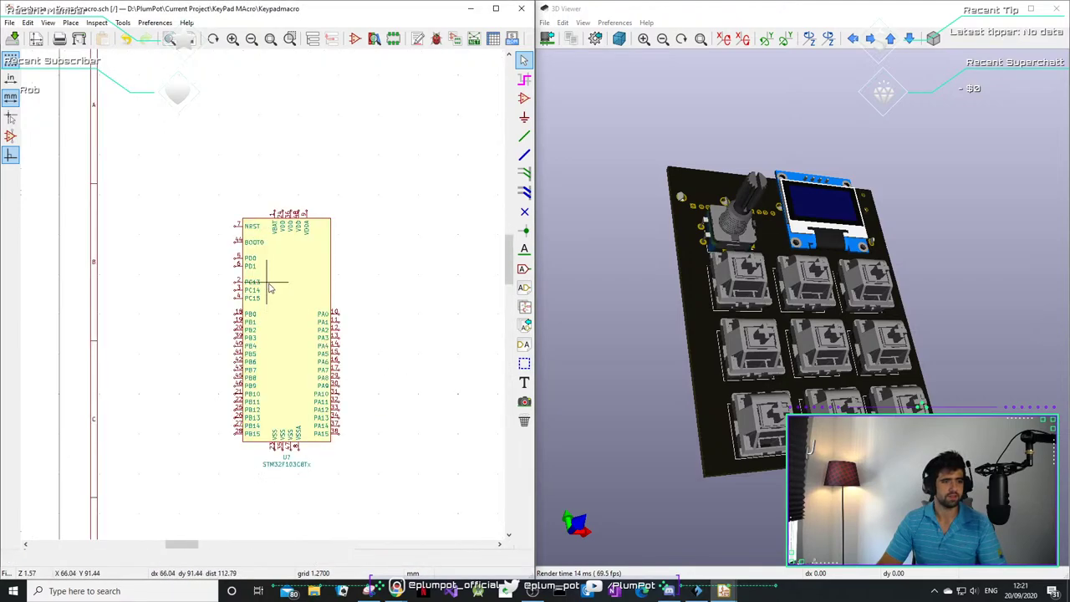
drag(365, 208, 213, 426)
key(m)
scroll(218, 382, down, 1)
scroll(318, 234, down, 1)
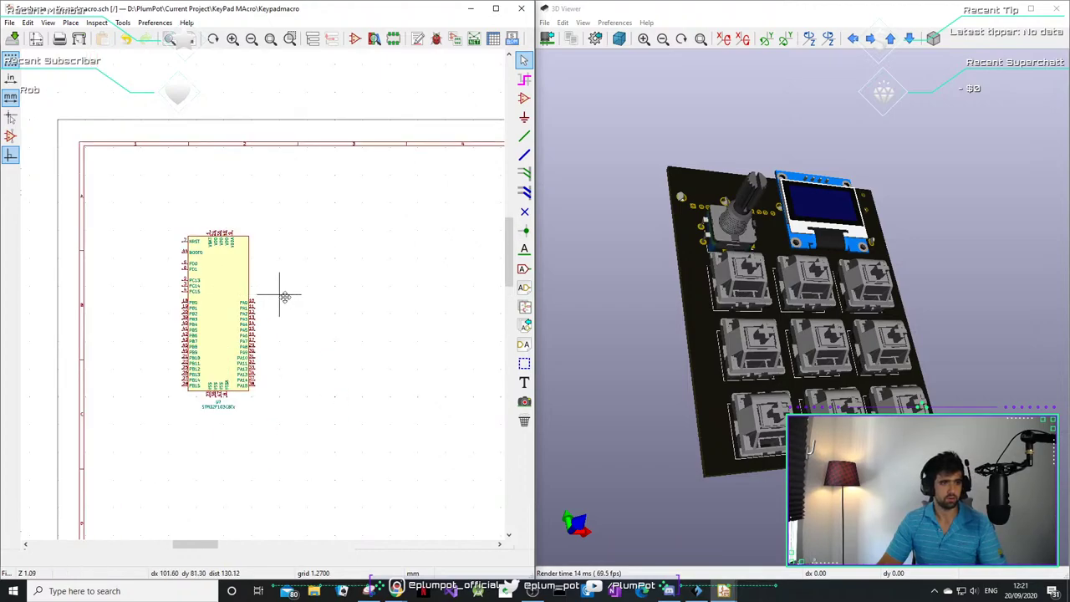
scroll(324, 276, up, 3)
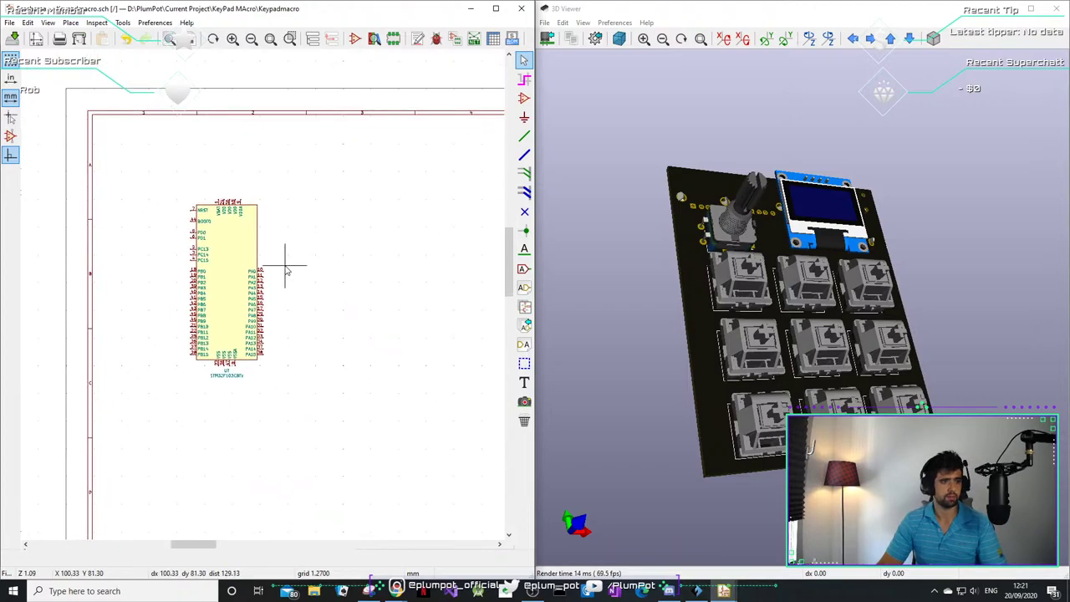
scroll(259, 295, up, 1)
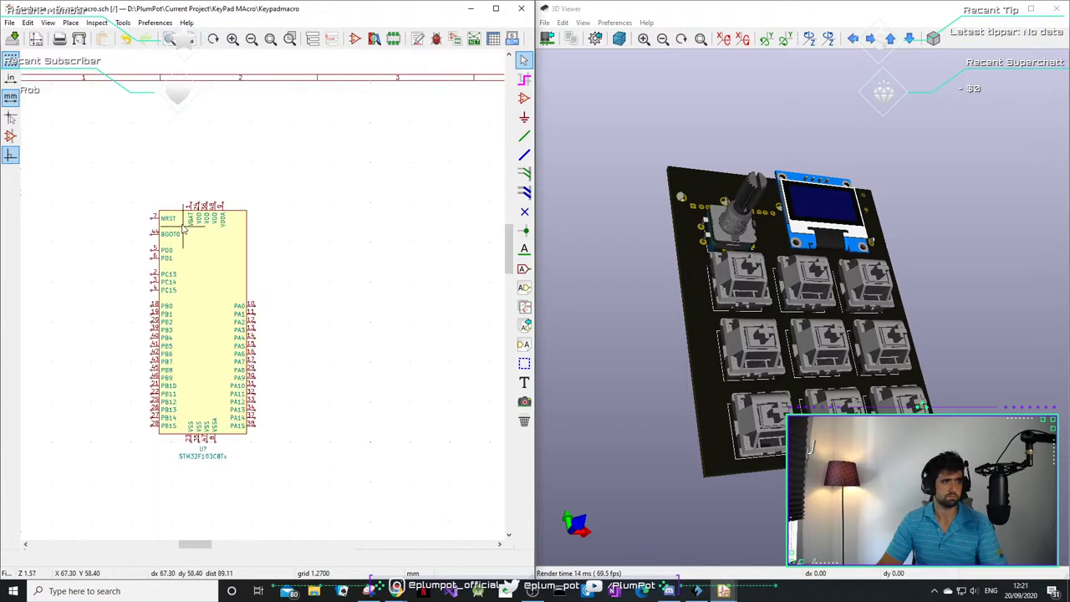
scroll(213, 259, down, 5)
scroll(259, 284, up, 4)
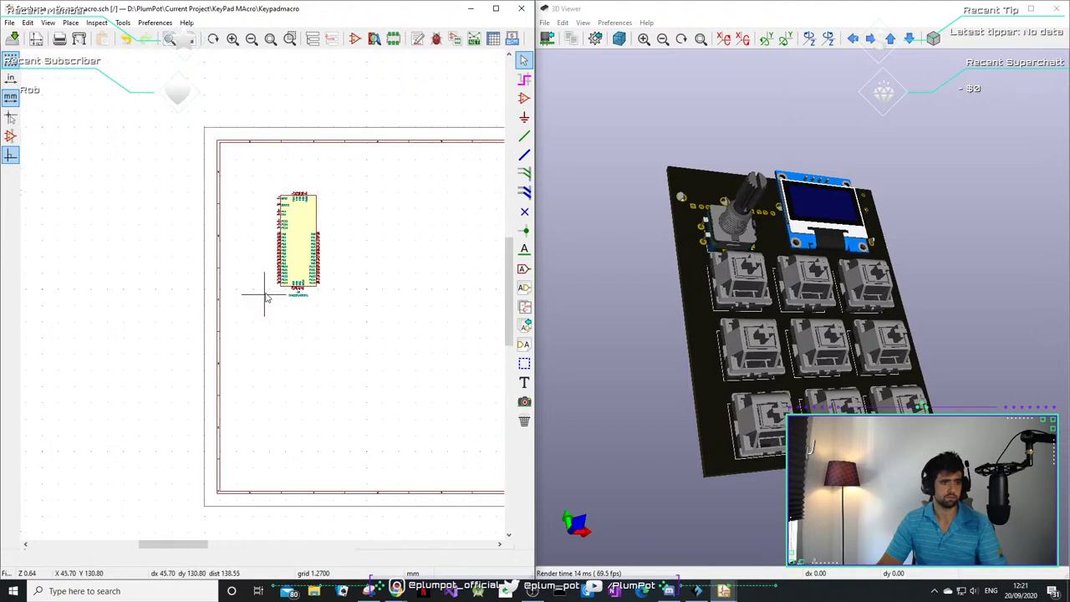
click(524, 363)
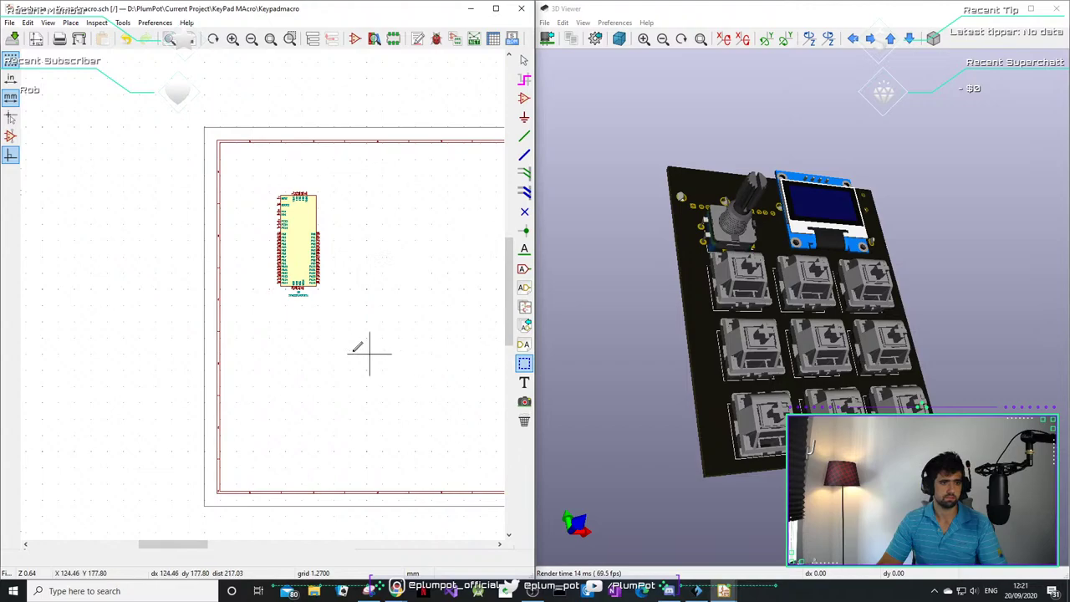
click(245, 332)
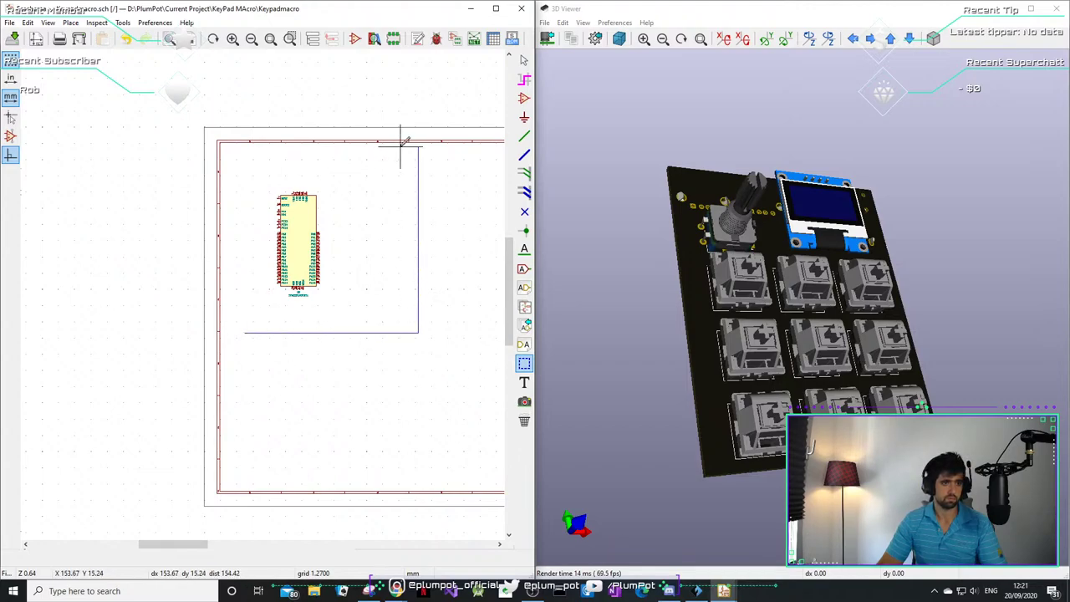
key(Escape)
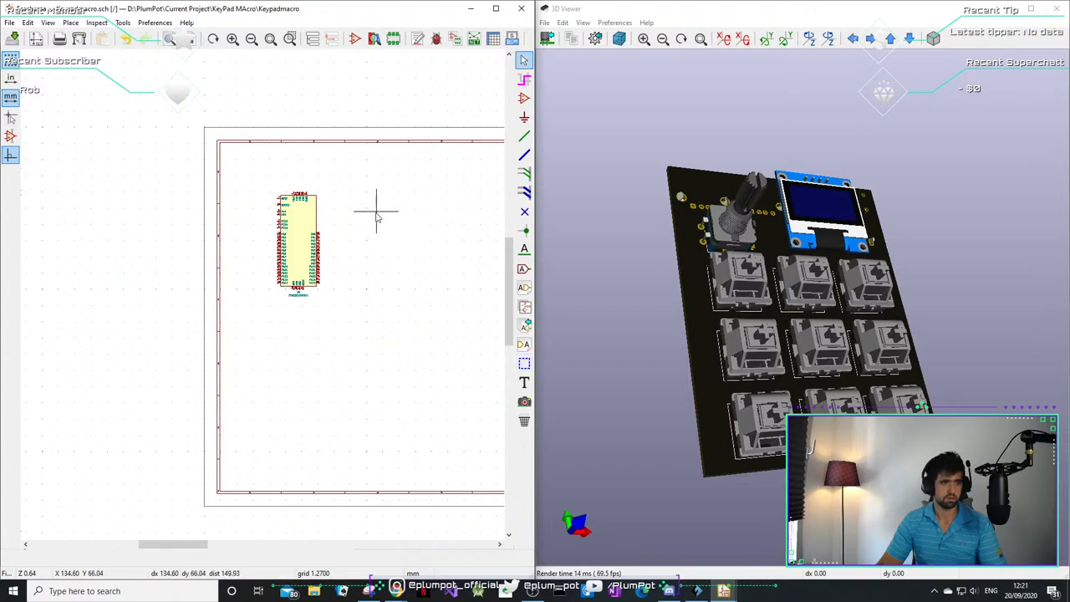
- Place the graphic text "STM32 Microcontroller" above the microcontroller symbol
click(524, 382)
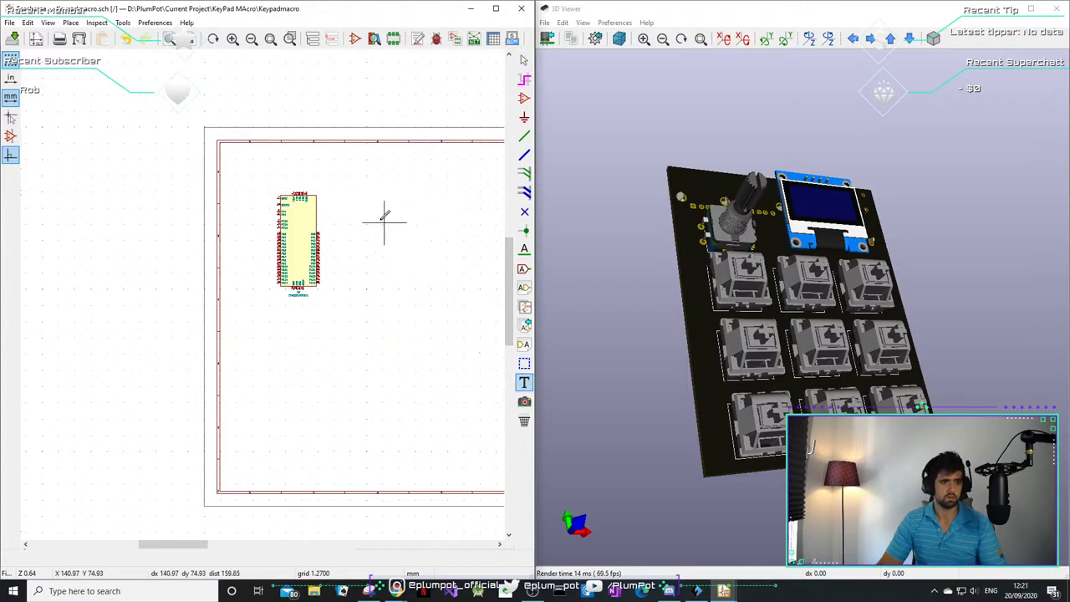
click(296, 171)
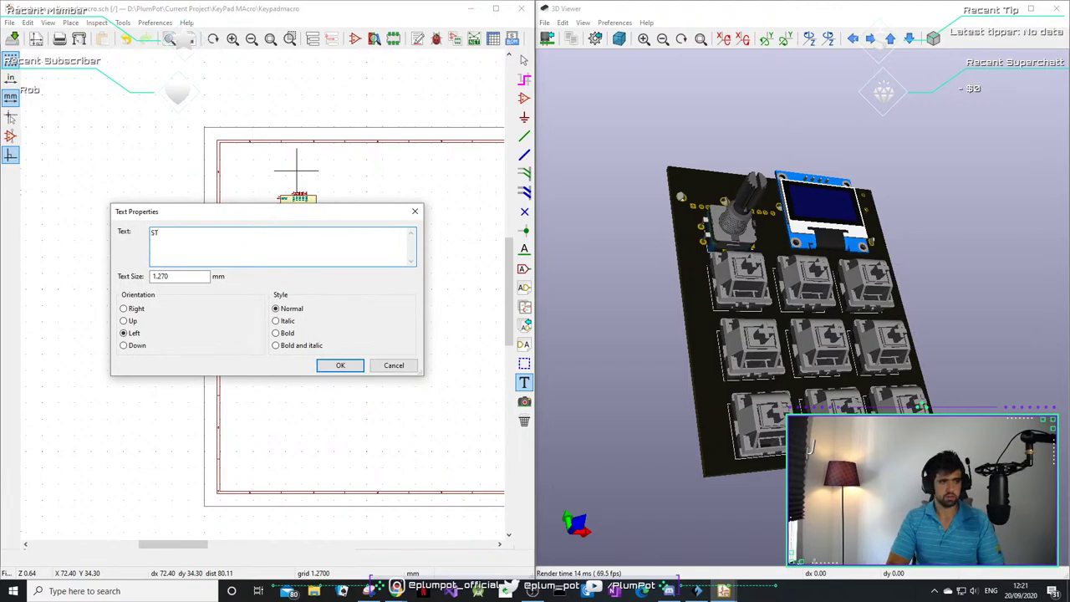
text(32 Microcontroller)
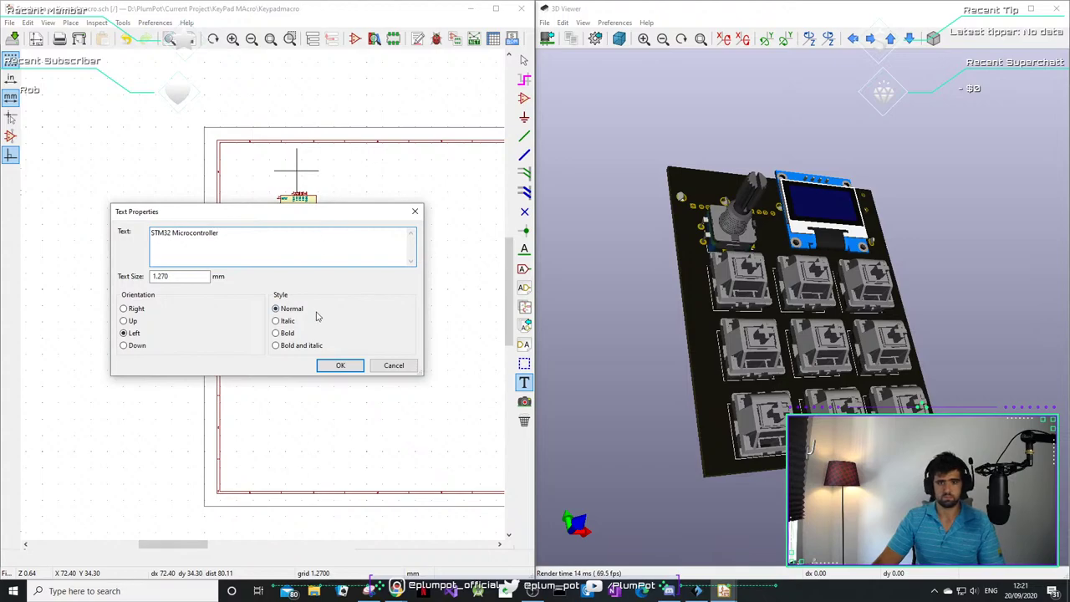
click(340, 365)
scroll(298, 172, up, 2)
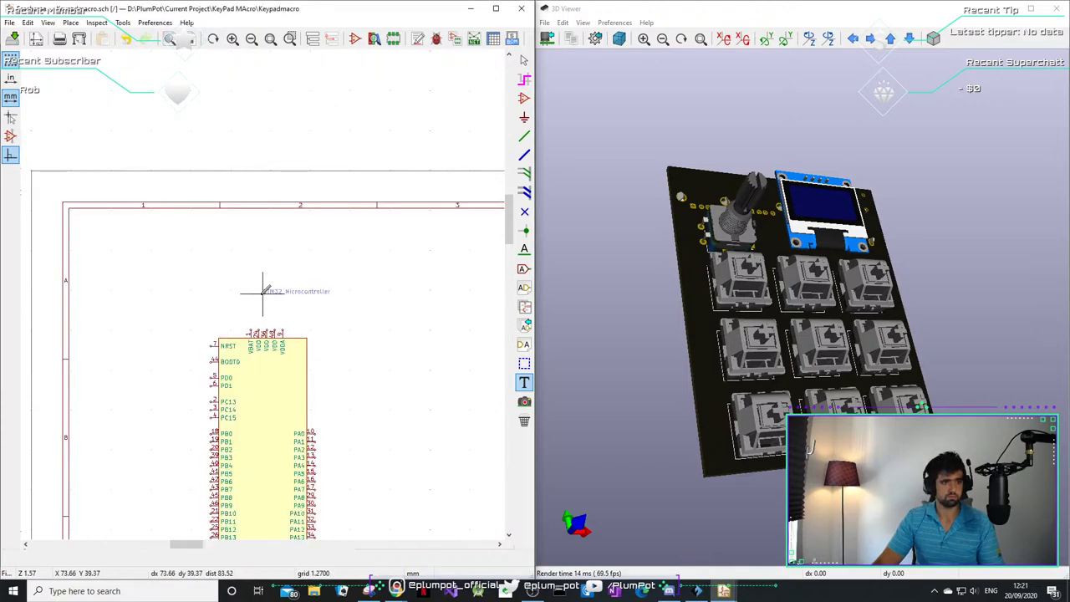
click(292, 286)
key(Escape)
- Set the text size of the "STM32 Microcontroller" heading to 3 mm
double_click(305, 286)
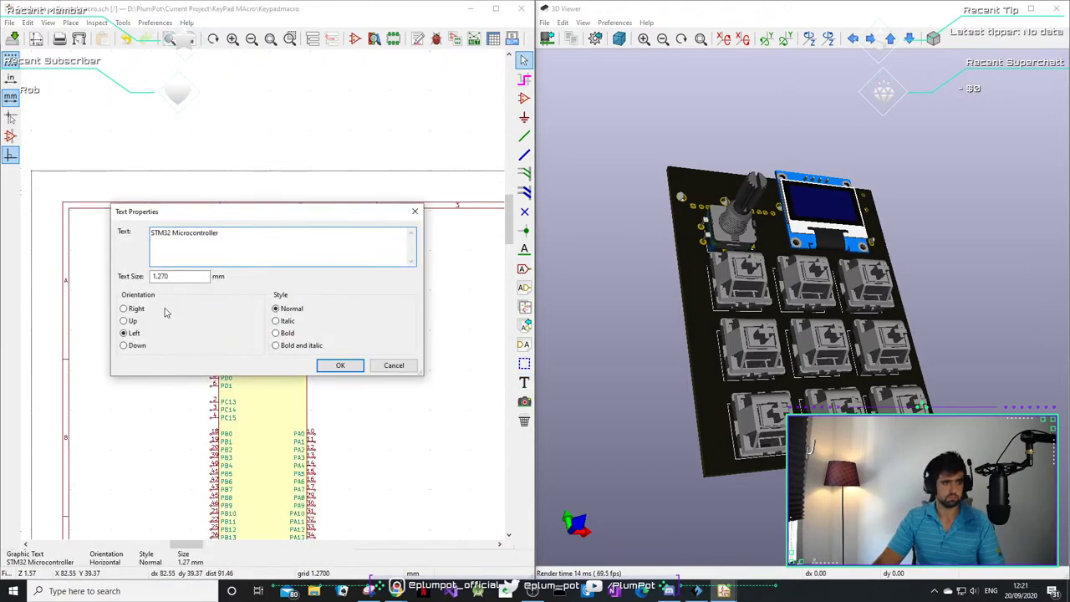
double_click(178, 276)
text(2.54)
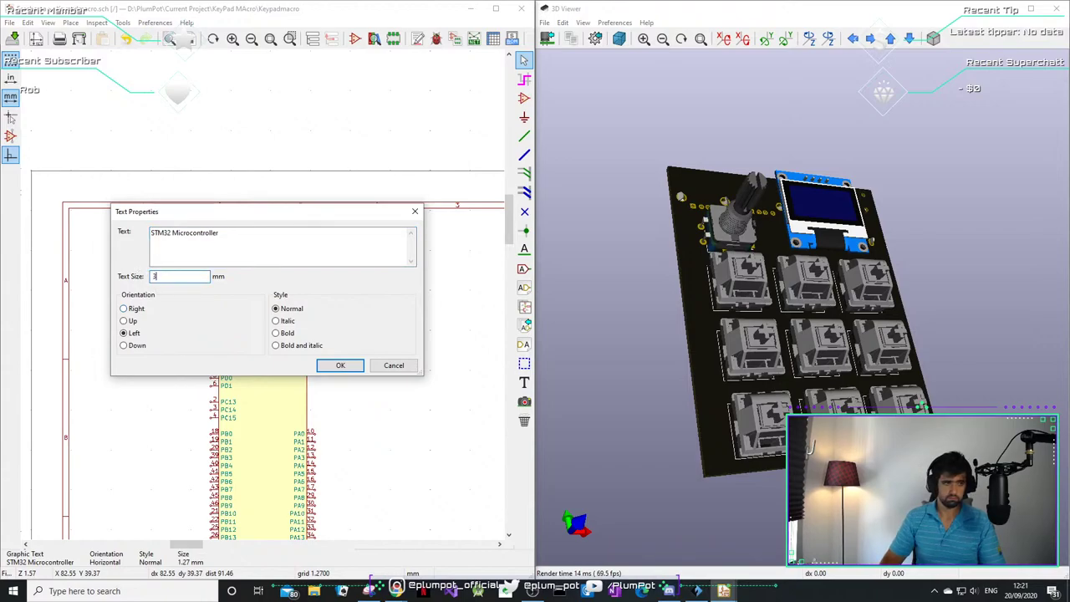
key(Return)
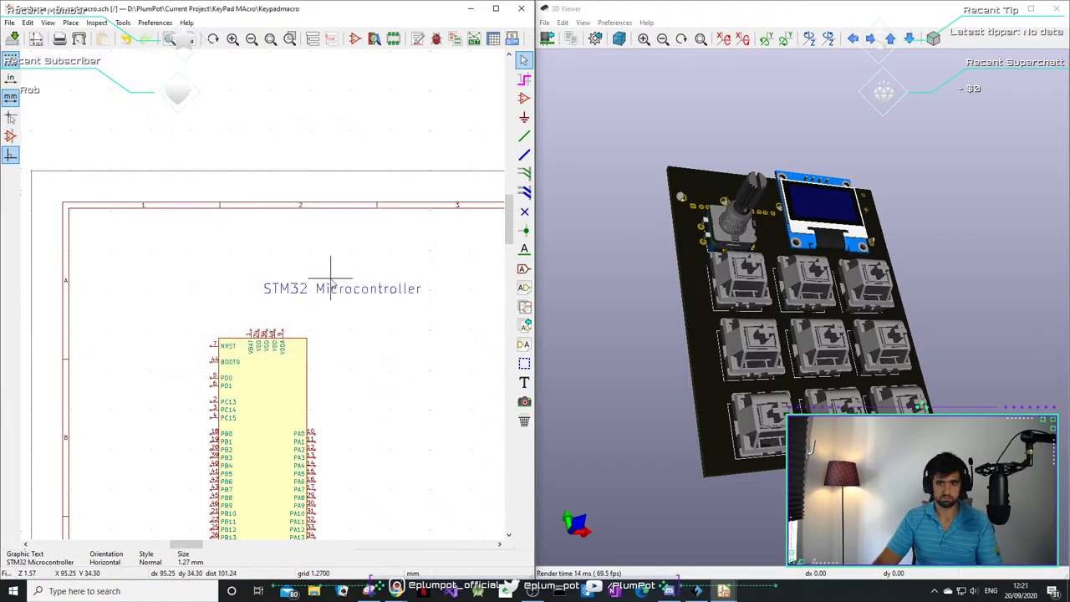
- Move the microcontroller symbol down and slightly left to leave more room below the heading
scroll(262, 300, down, 1)
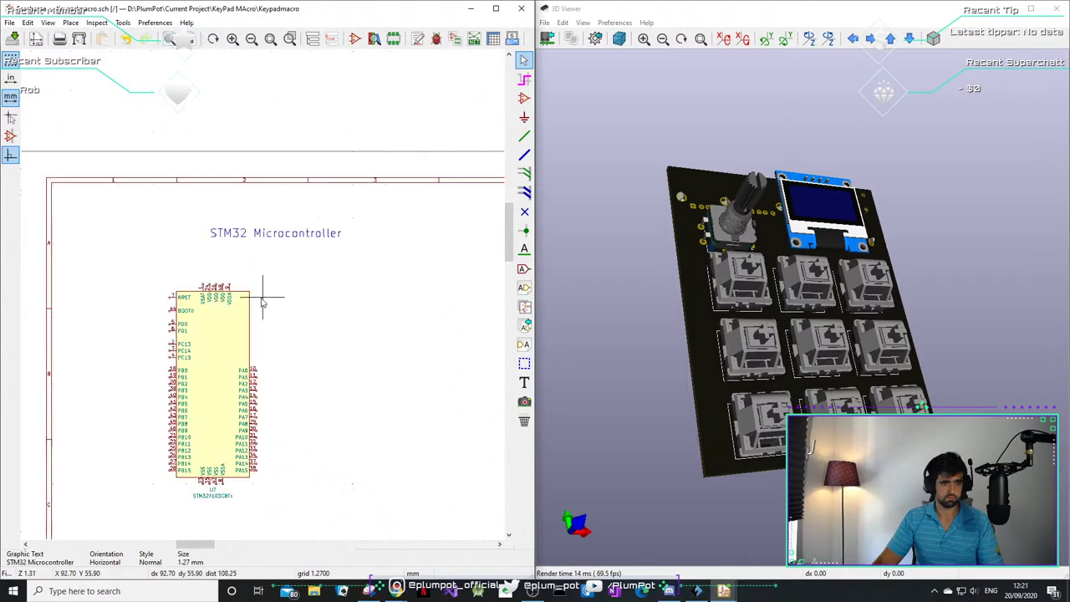
click(179, 425)
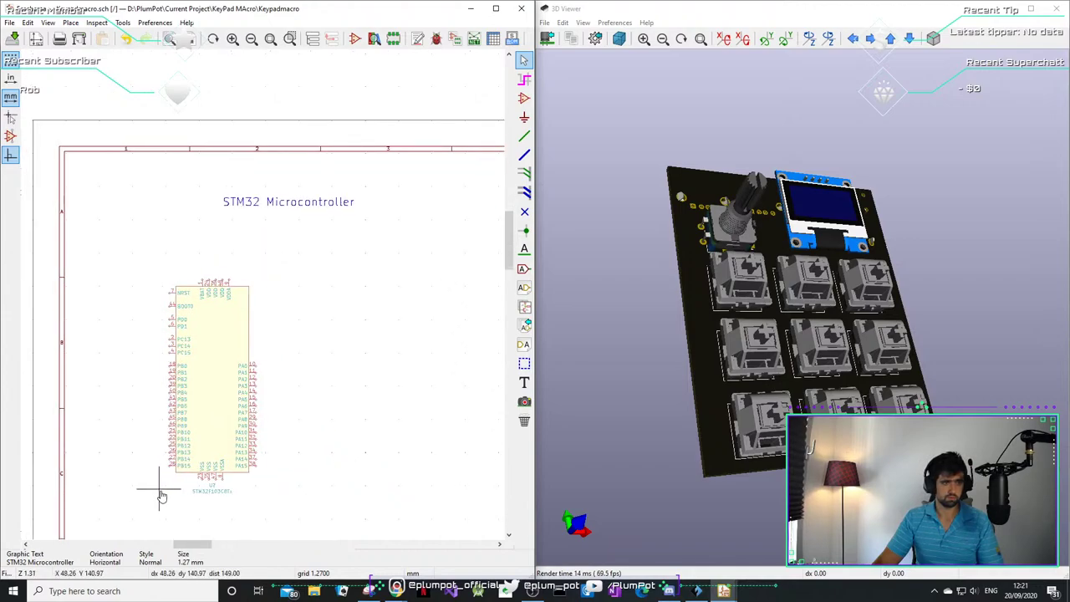
middle_drag(162, 496, 209, 437)
middle_drag(270, 320, 262, 299)
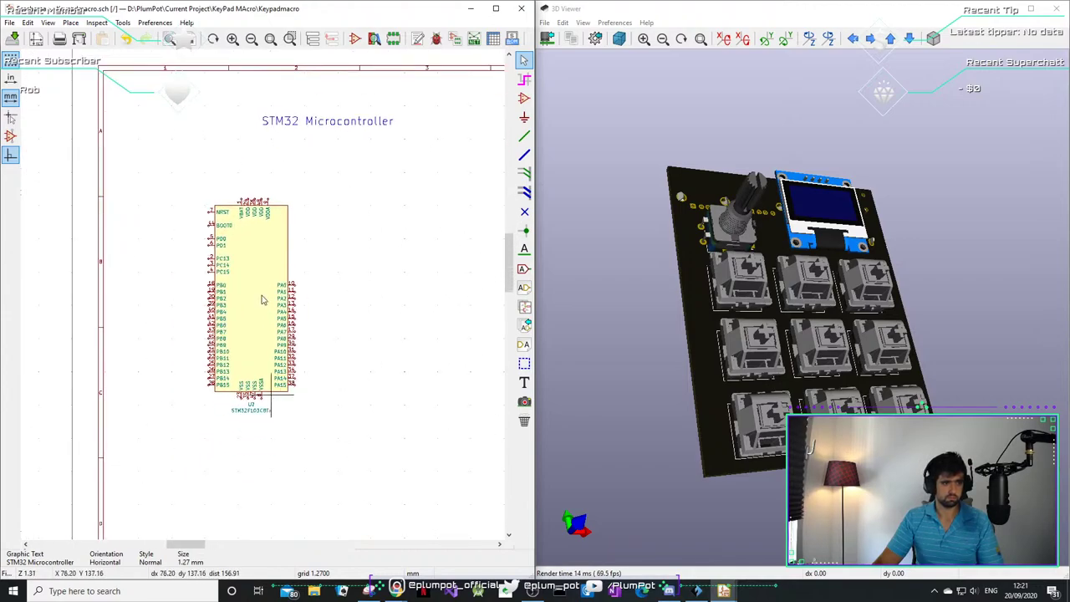
- Wire the three VSS pins (23, 35 and 47) together below the symbol, leaving VSSA unconnected
scroll(241, 404, up, 3)
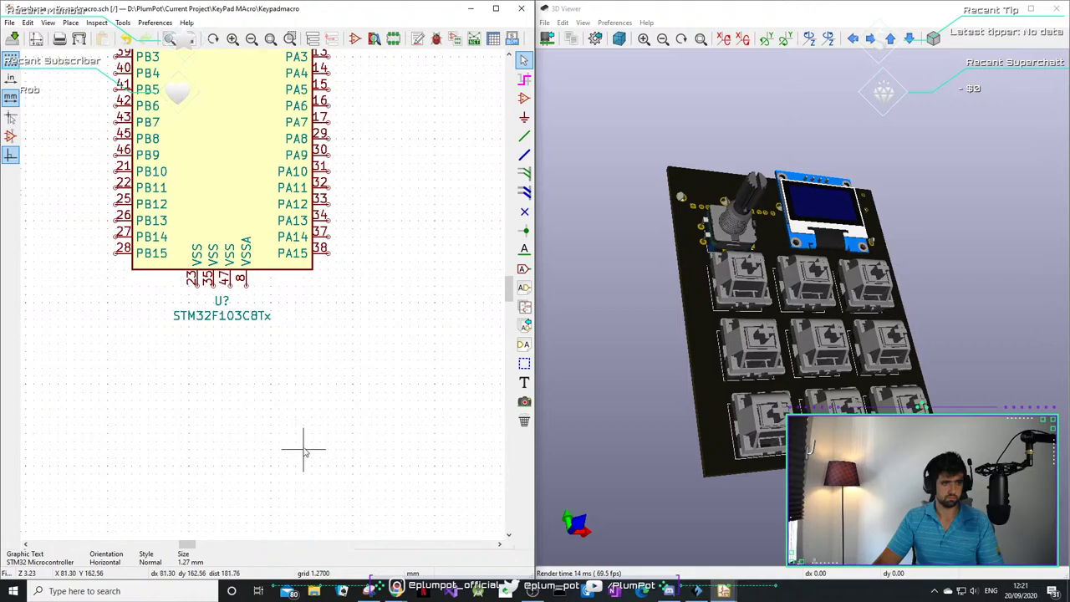
scroll(282, 305, up, 2)
middle_drag(284, 317, 264, 353)
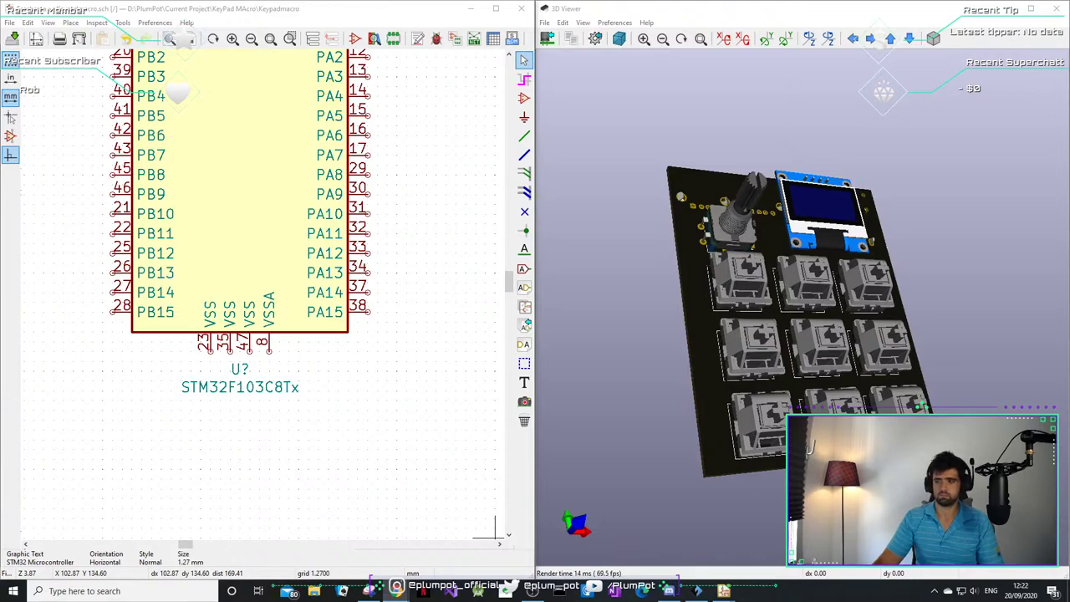
click(266, 354)
click(288, 381)
key(w)
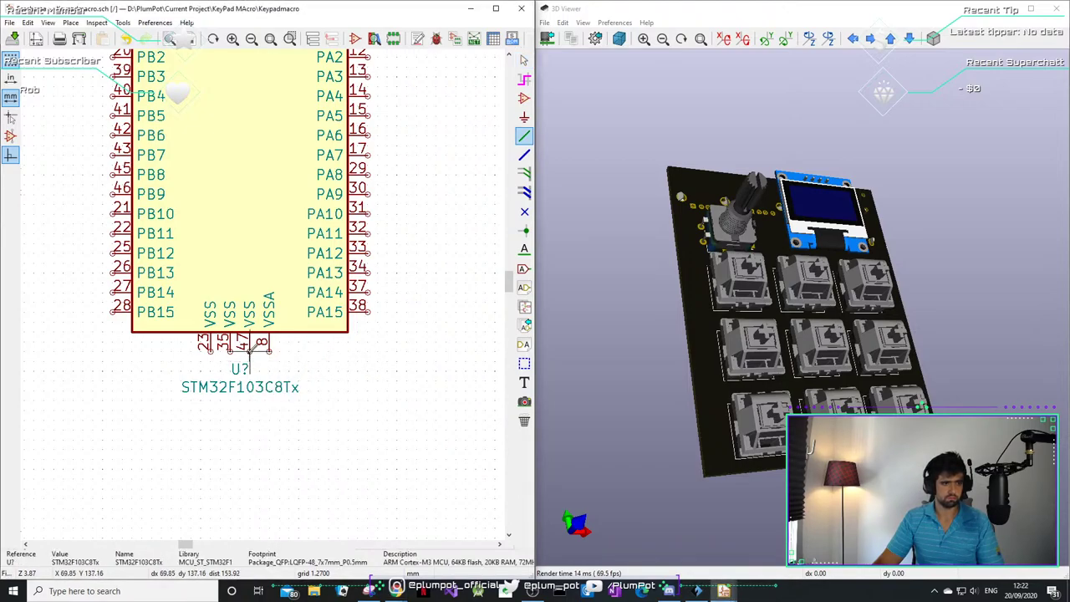
click(249, 362)
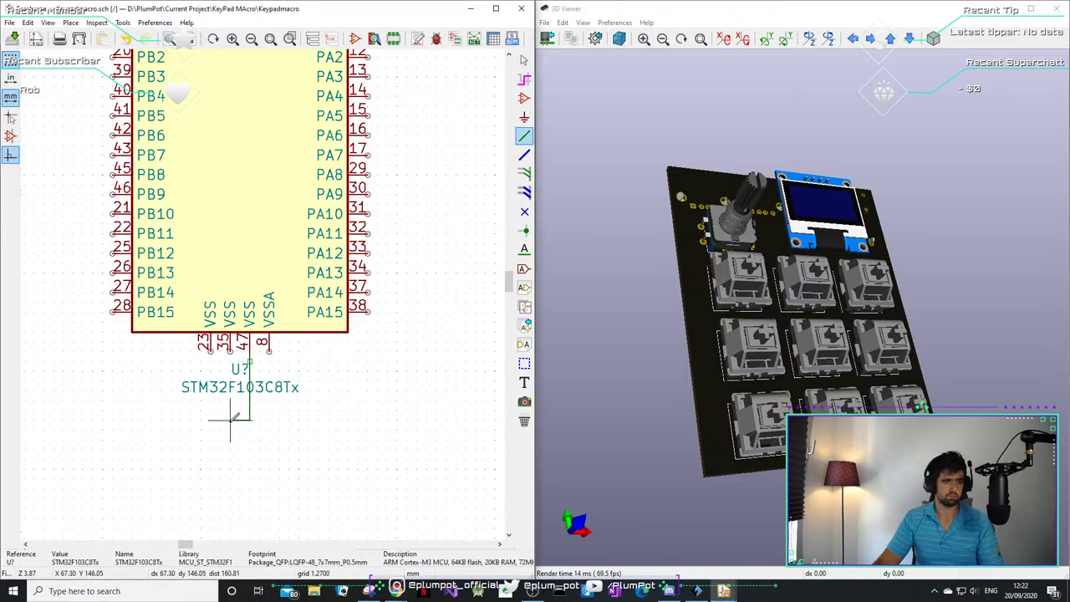
click(210, 419)
click(209, 356)
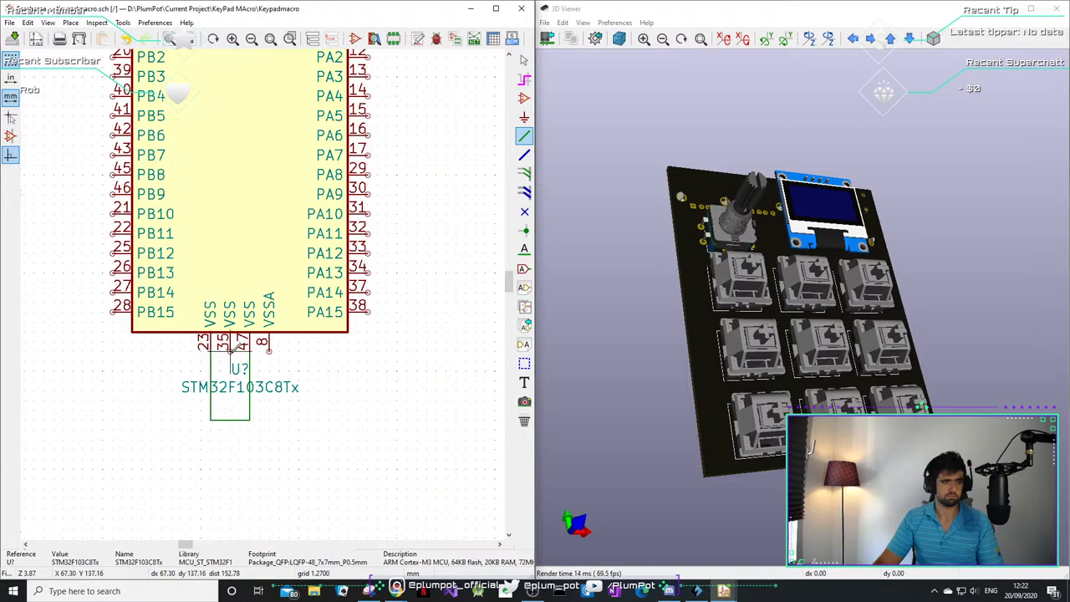
click(230, 355)
click(230, 420)
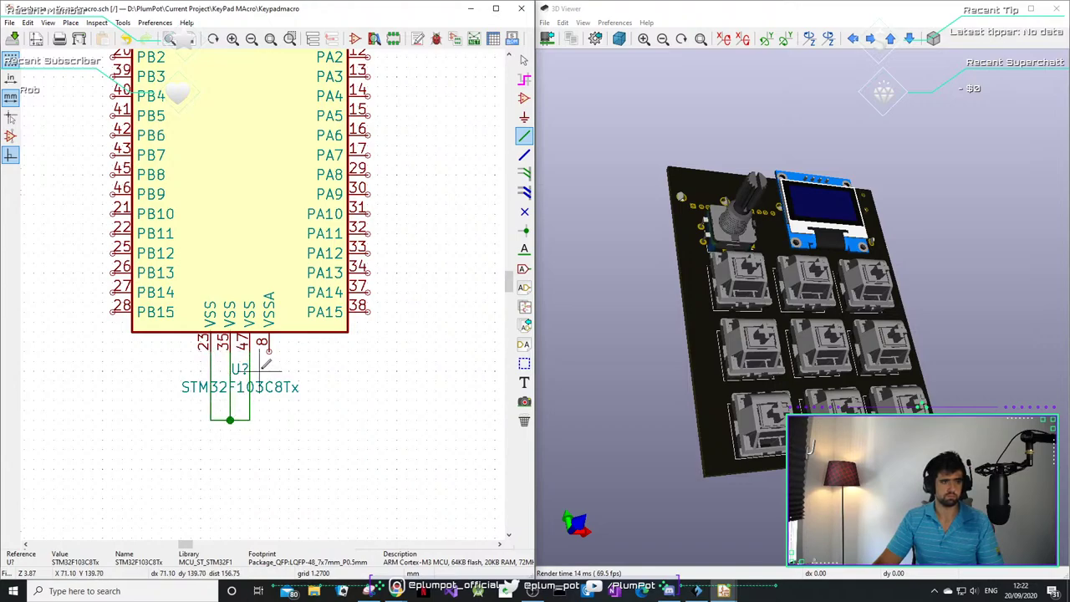
key(Escape)
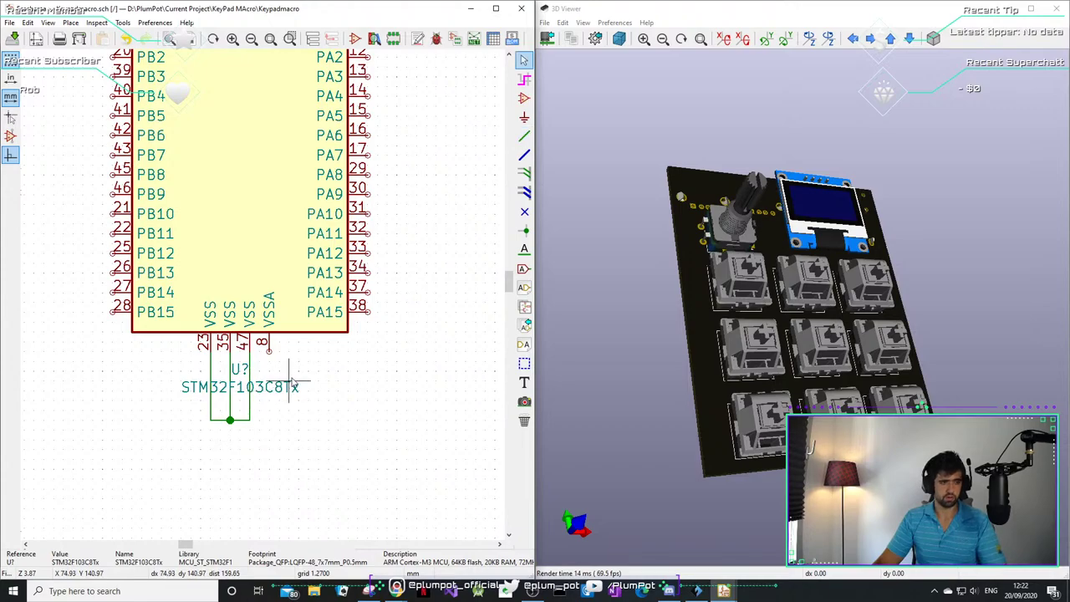
- Move the microcontroller's value text and reference designator clear of the VSS wires, to the left below the symbol
key(m)
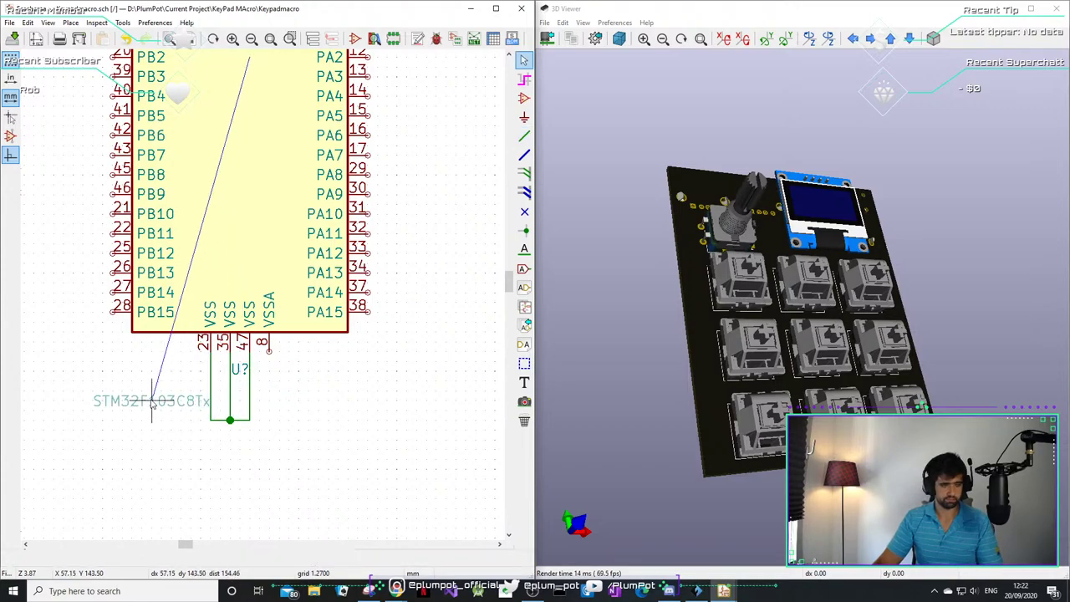
click(152, 390)
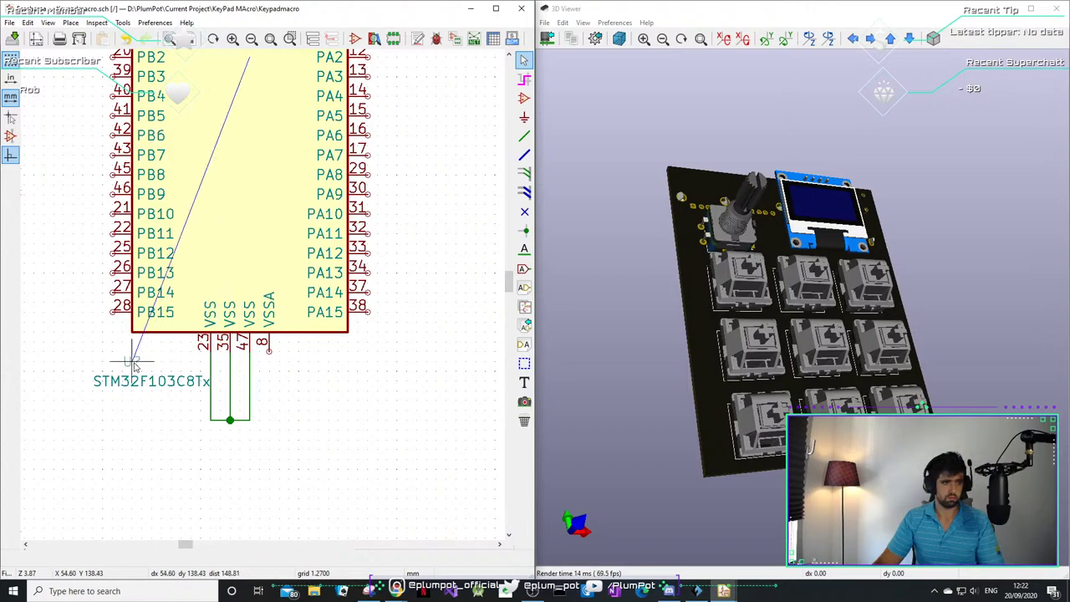
click(133, 366)
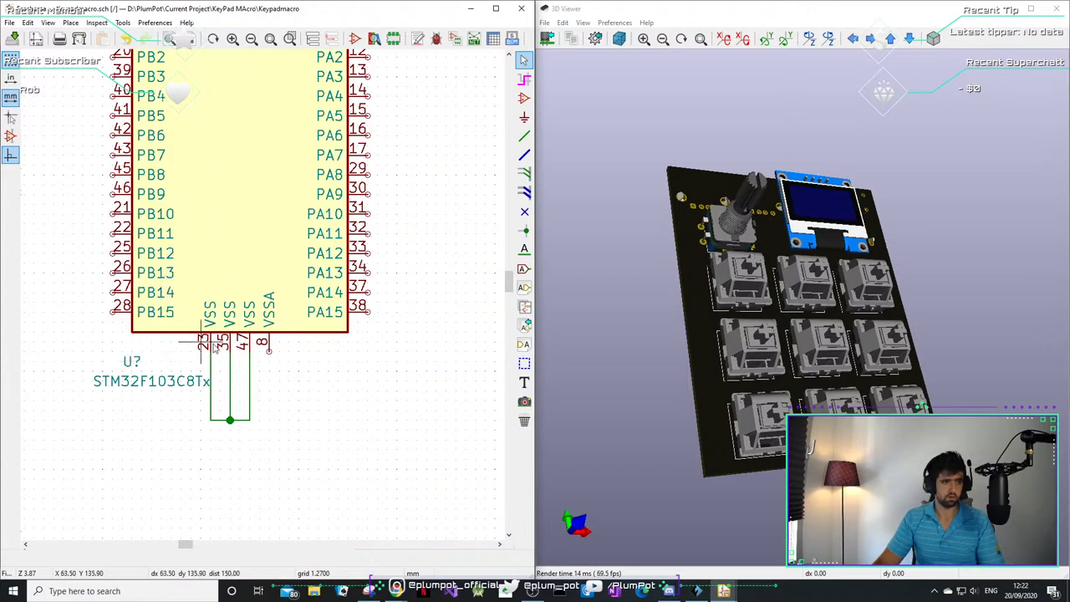
- Switch to the STM32F103C8 datasheet in the browser, search for "VSSA" and examine the connection rules in section 2.3.9 Power supply schemes
mouse_move(396, 591)
click(453, 535)
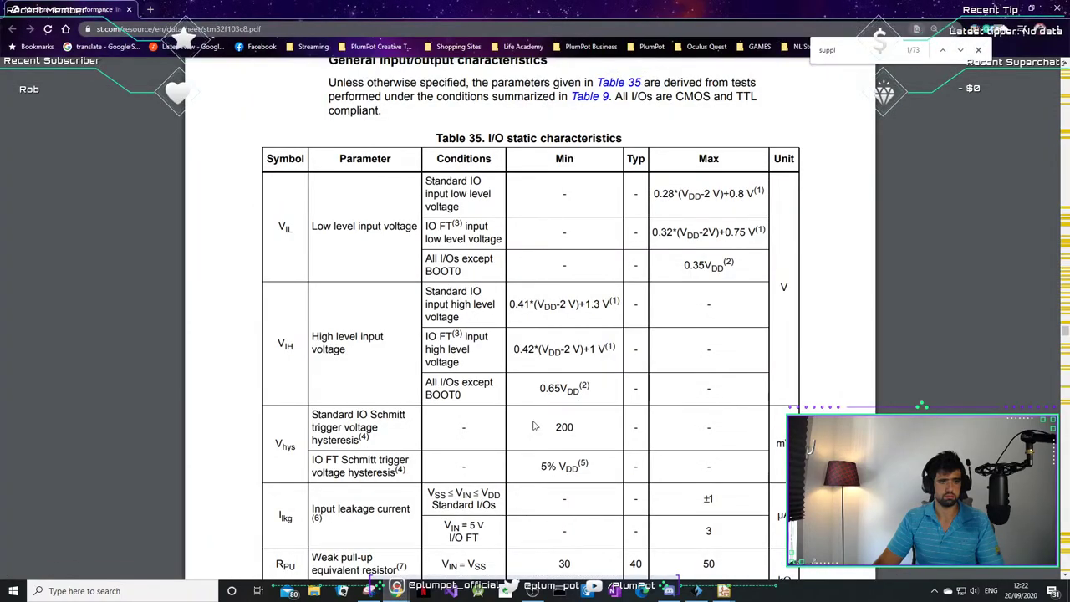
key(ctrl+f)
text(VSSA)
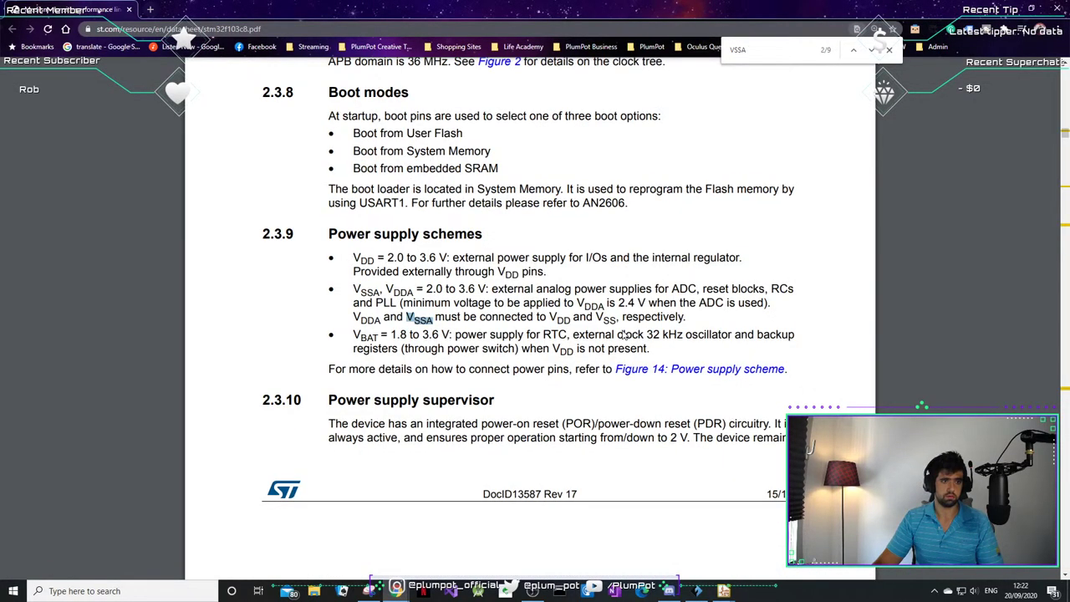
click(395, 315)
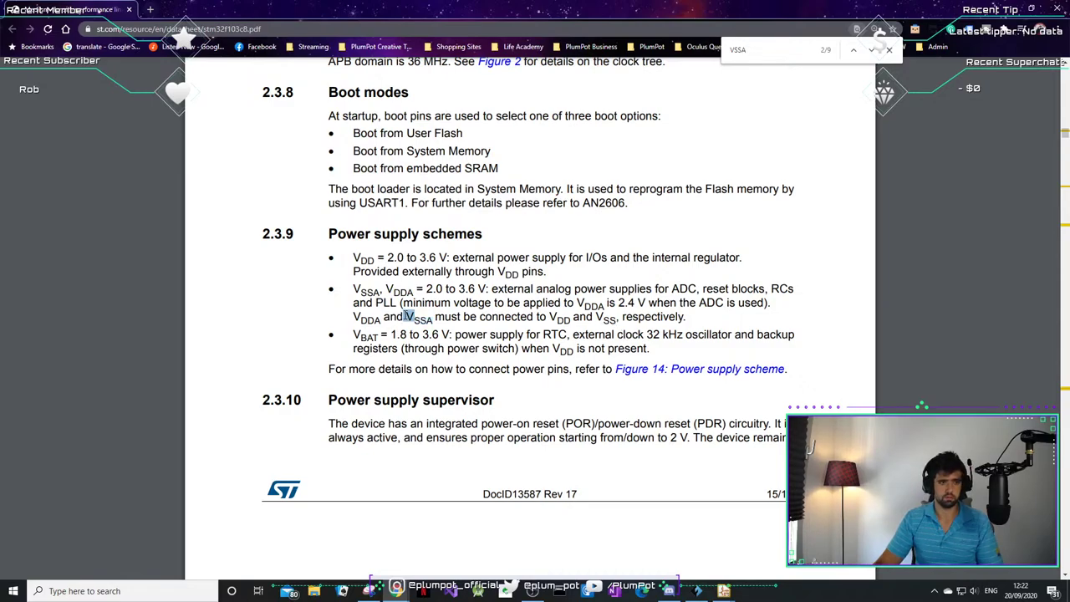
drag(405, 317, 451, 322)
click(483, 316)
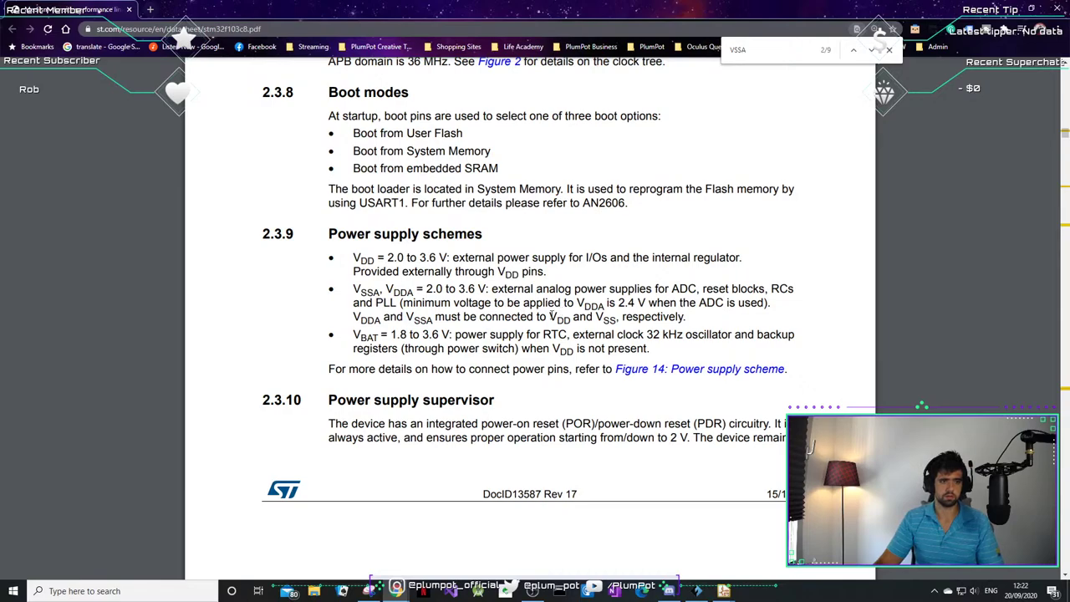
drag(596, 319, 617, 331)
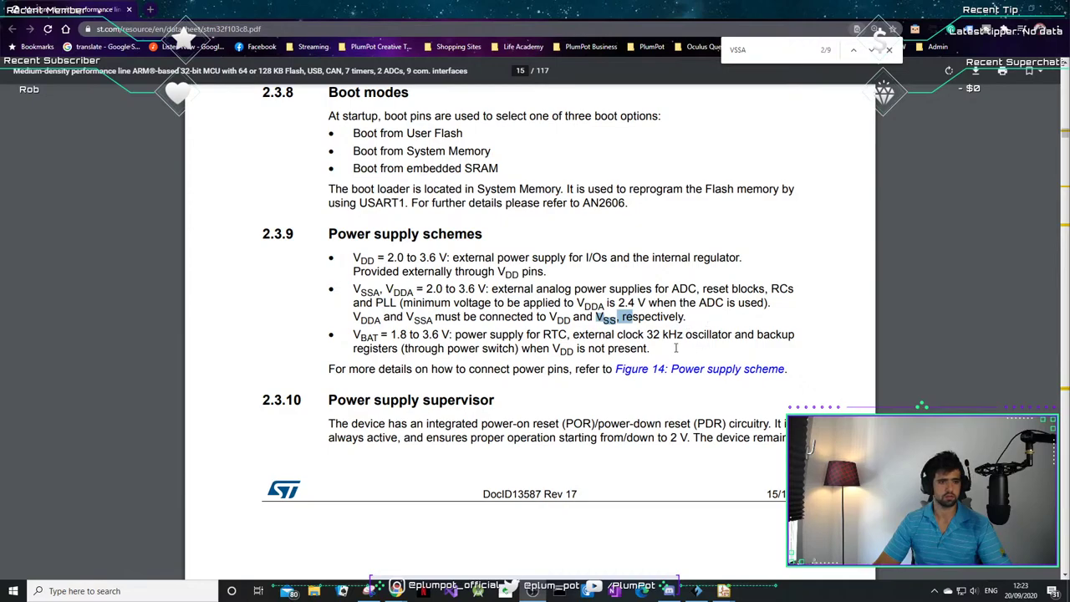
drag(670, 368, 649, 347)
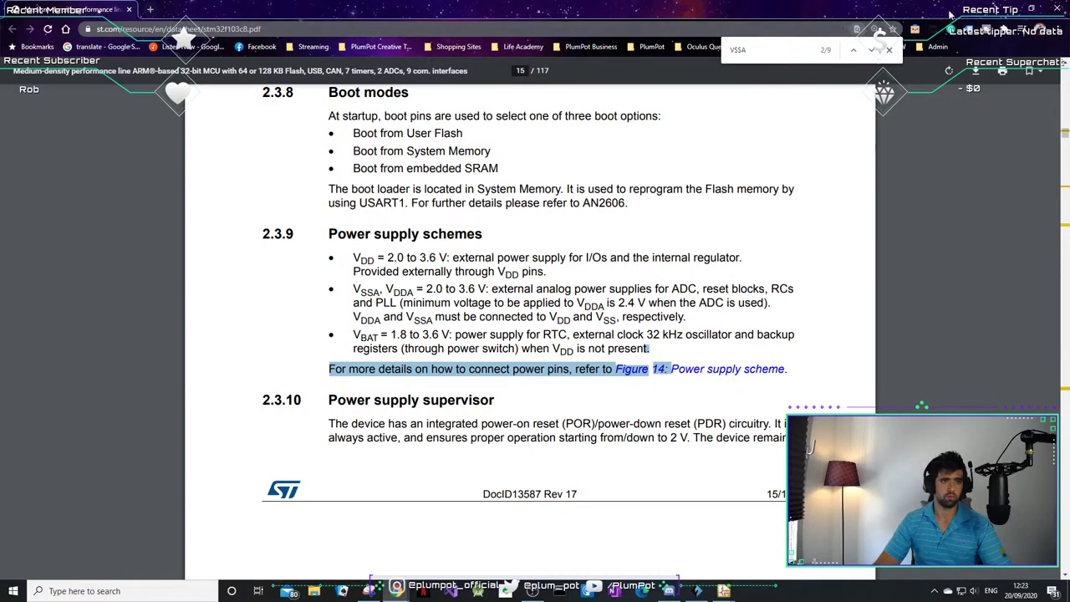
click(1003, 9)
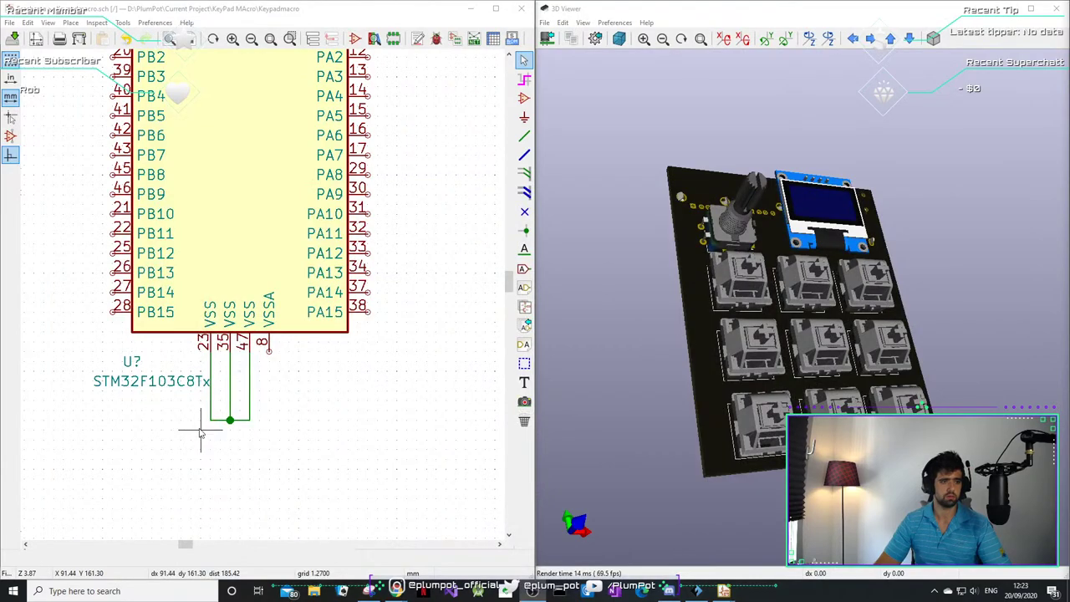
- Wire VSSA (pin 8) to the joined VSS wires and add a short wire stub downward from their middle
click(251, 419)
key(Escape)
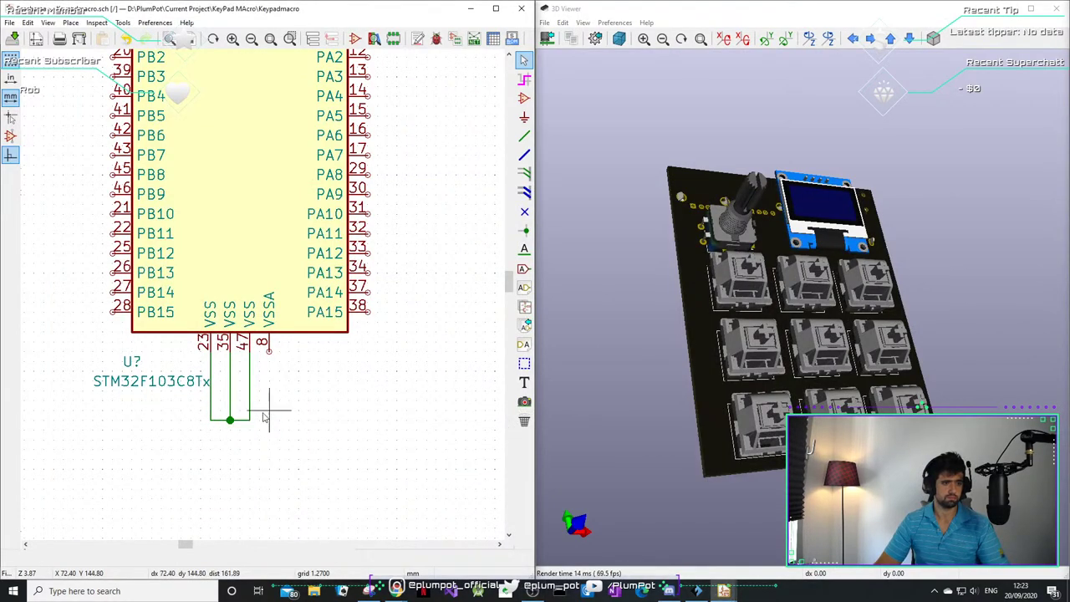
key(w)
click(269, 350)
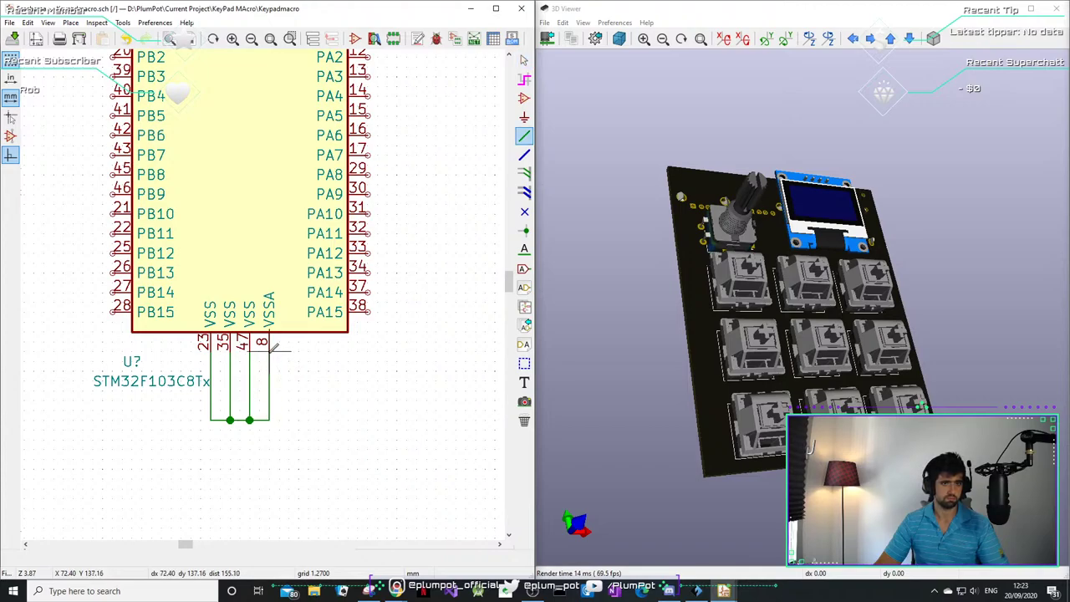
click(240, 420)
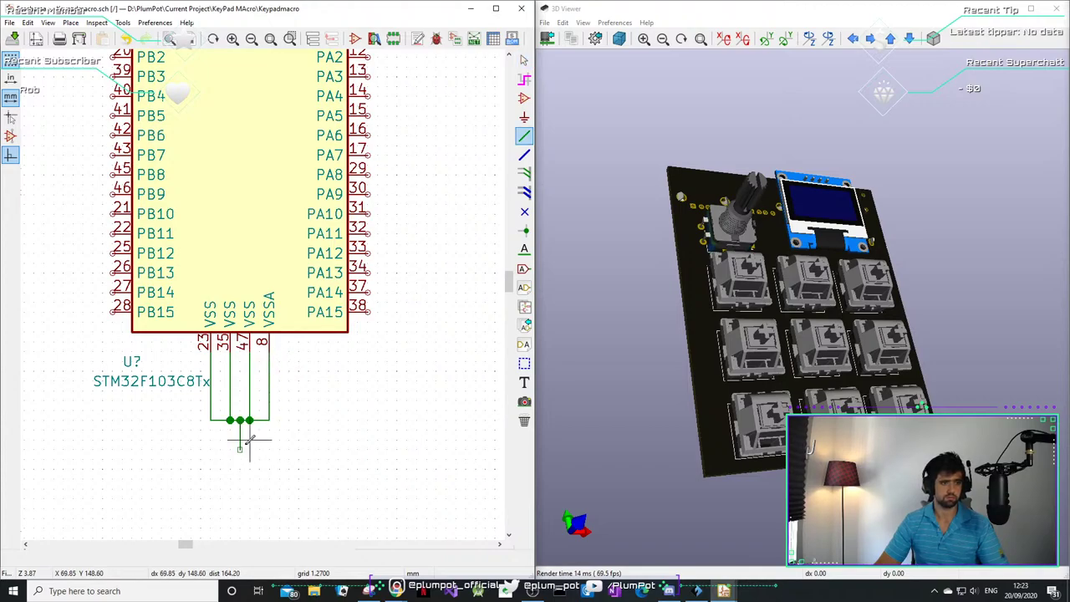
key(Escape)
- Place a GND power symbol from the power library below the VSS wire stub and wire it to the stub
key(p)
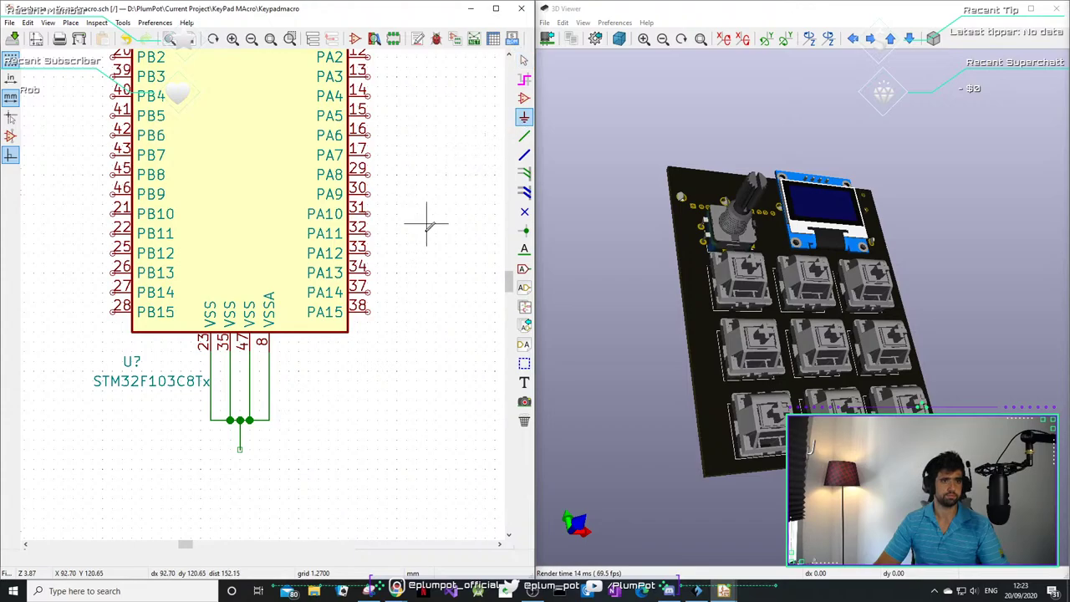
click(396, 261)
click(55, 111)
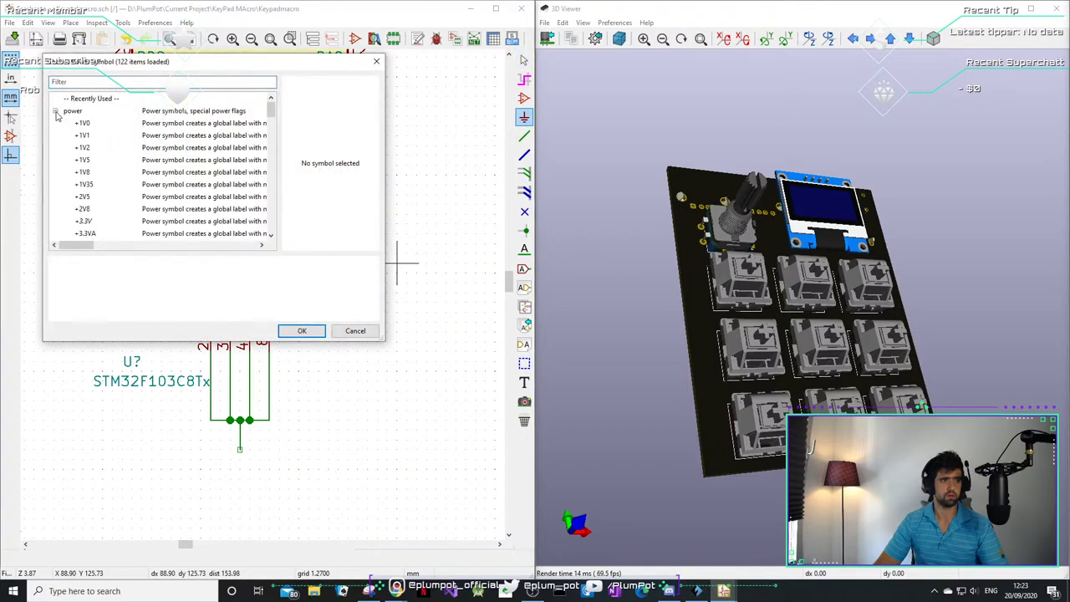
click(56, 111)
text(G)
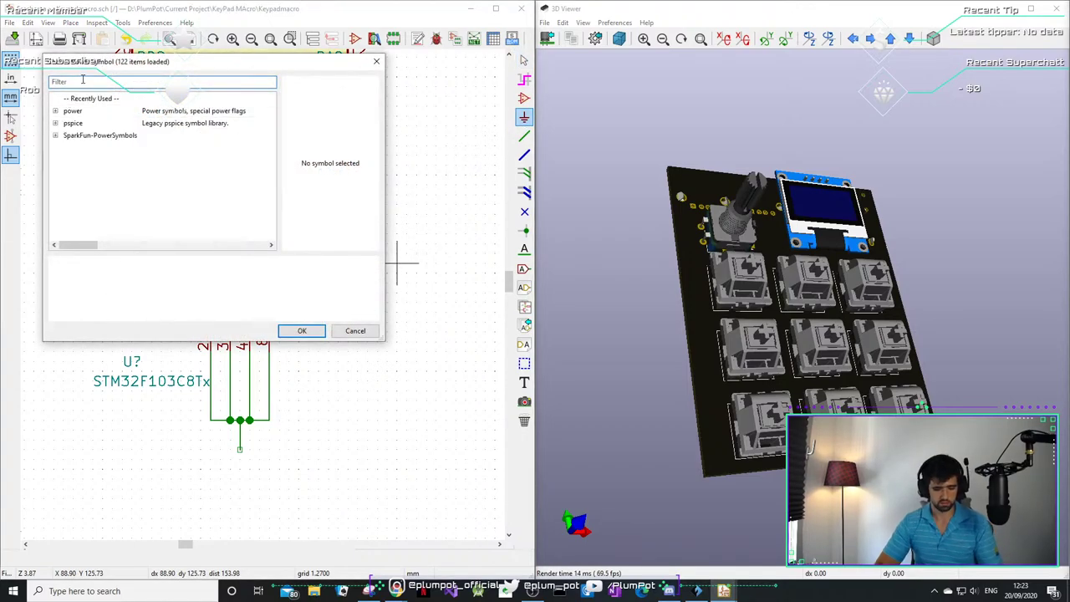
text(ND)
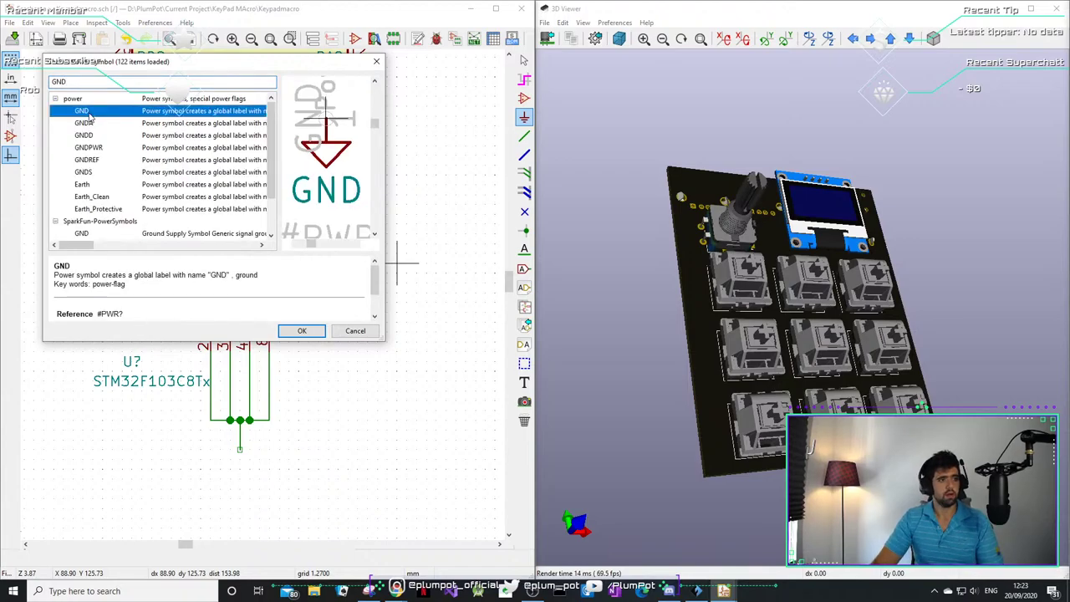
key(Return)
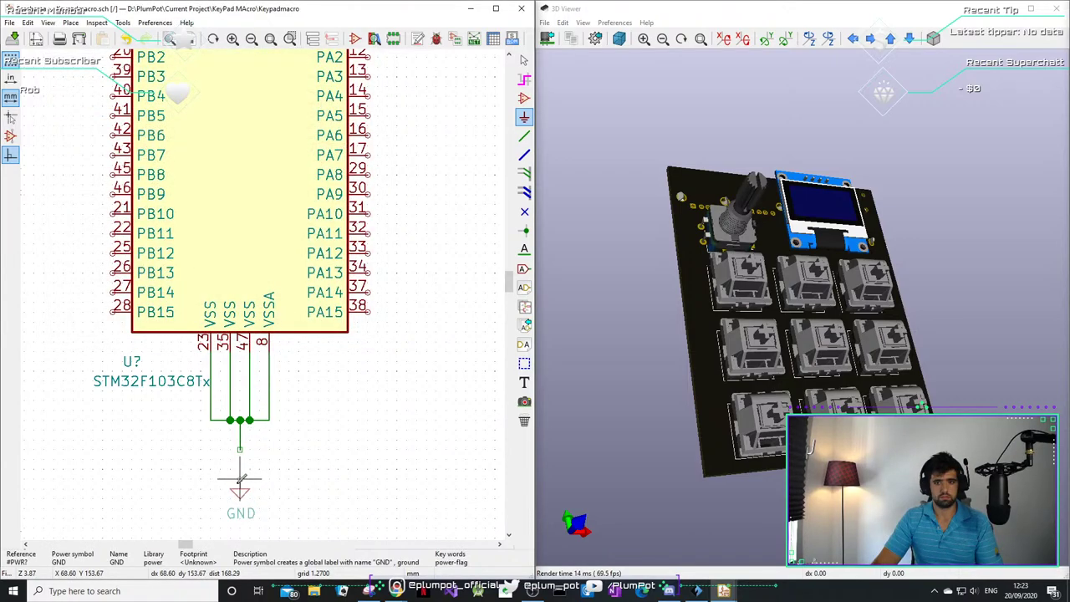
click(240, 452)
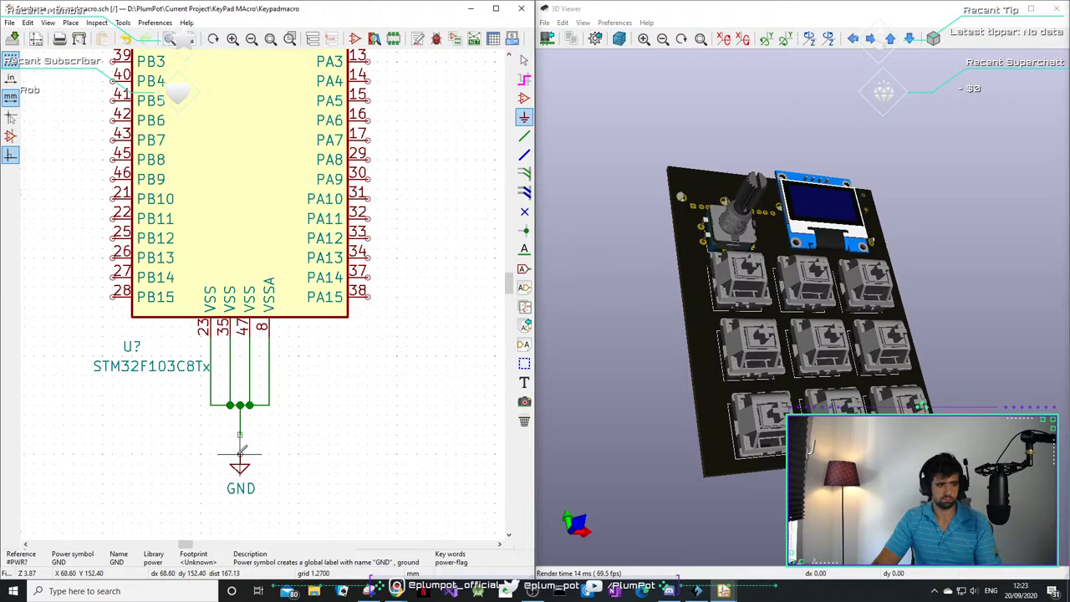
key(w)
- Wire VDD pins 24, 36 and 48 and VDDA (pin 9) together above the symbol, with a short stub upward from the middle
shift+scroll(255, 330, up, 3)
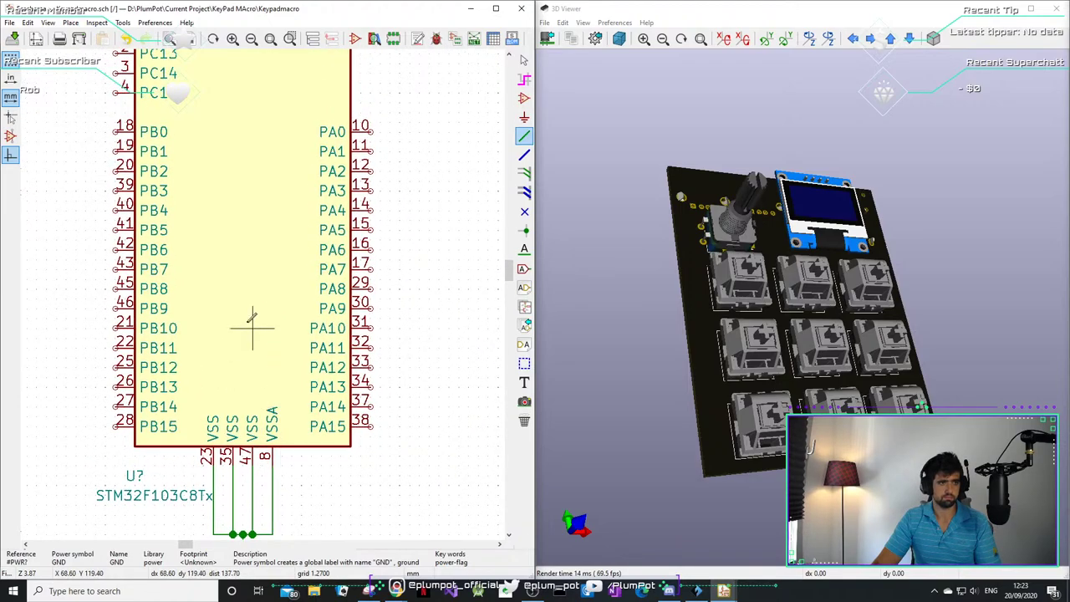
scroll(313, 182, down, 1)
shift+scroll(275, 226, up, 5)
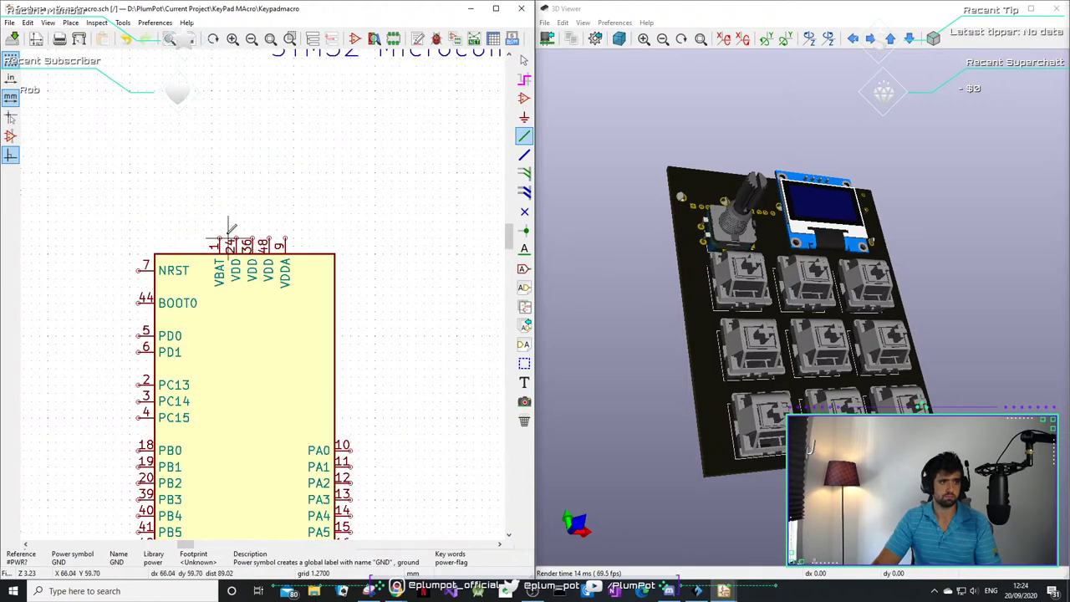
click(236, 240)
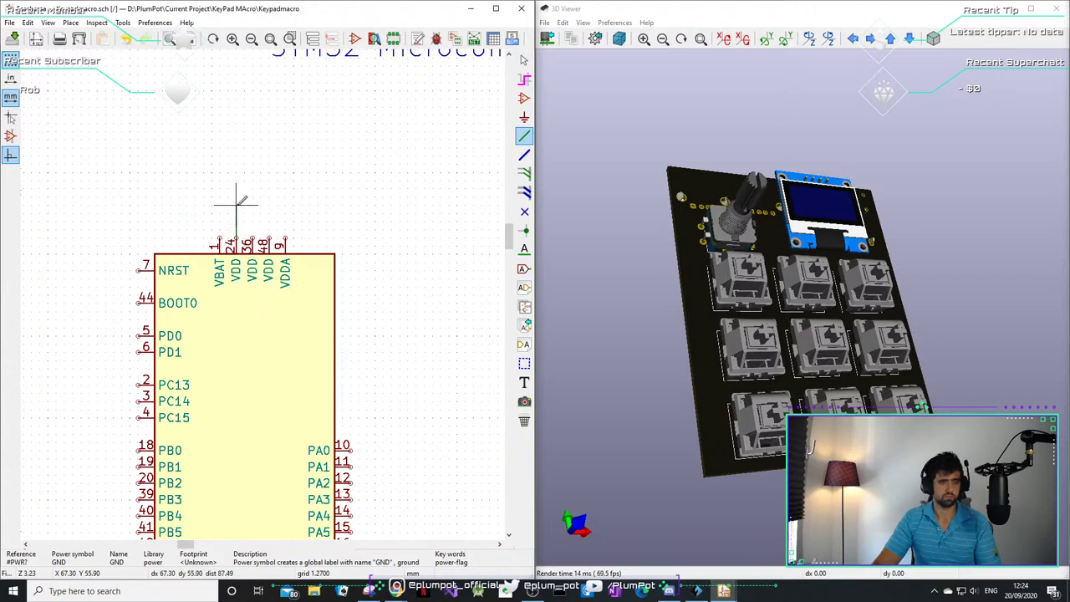
click(284, 204)
click(285, 240)
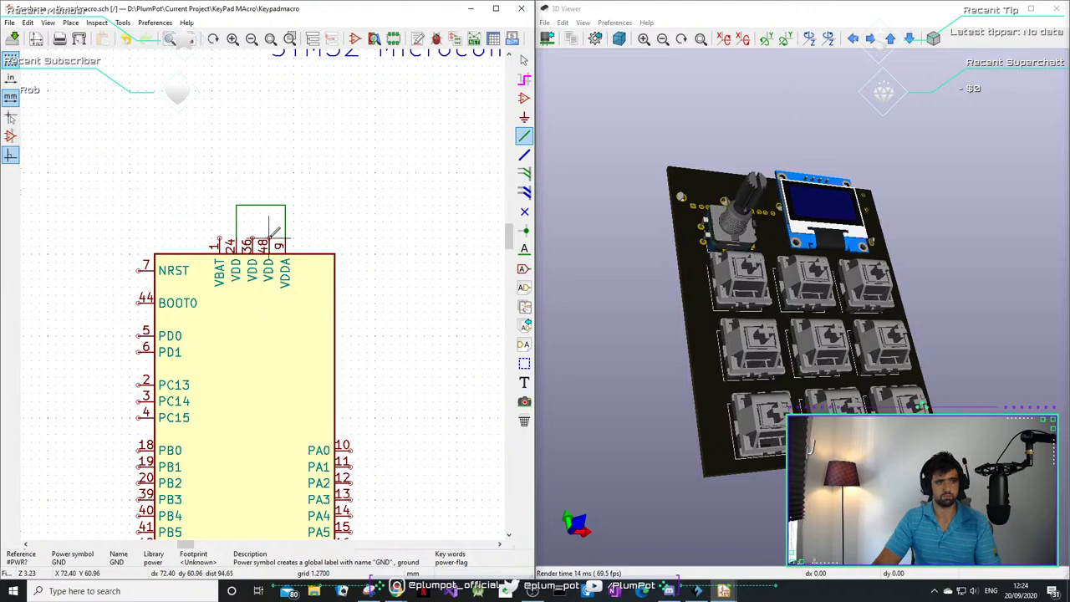
click(268, 240)
click(269, 204)
click(252, 240)
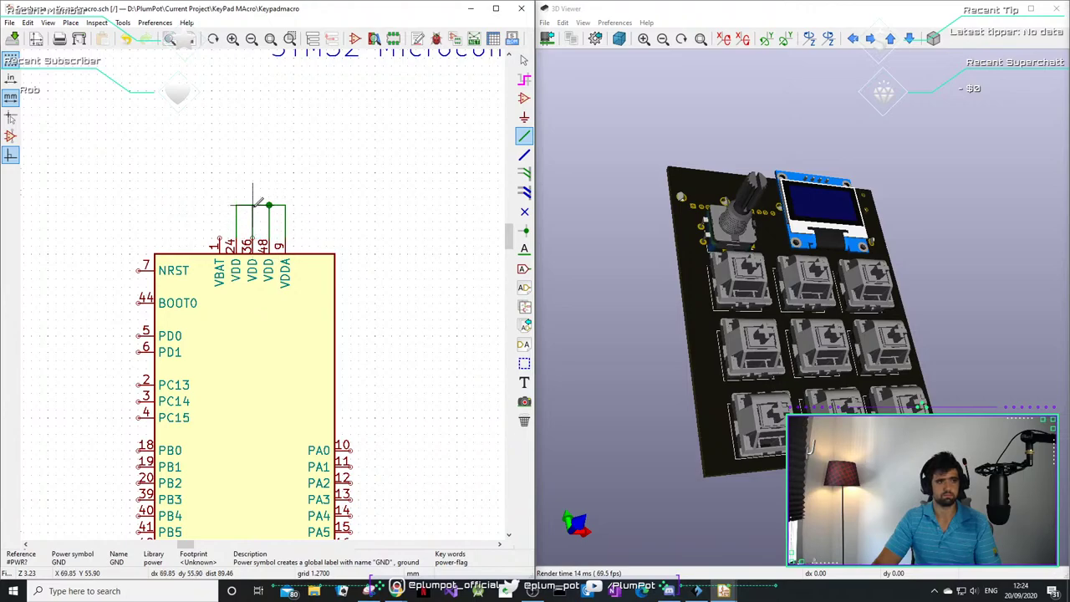
click(253, 204)
double_click(259, 173)
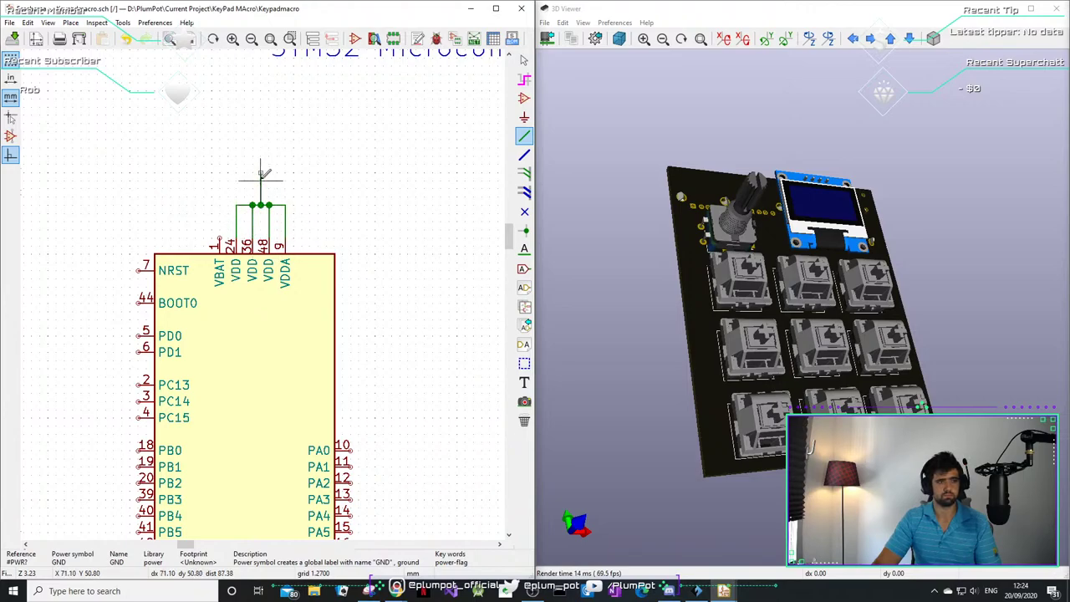
key(Escape)
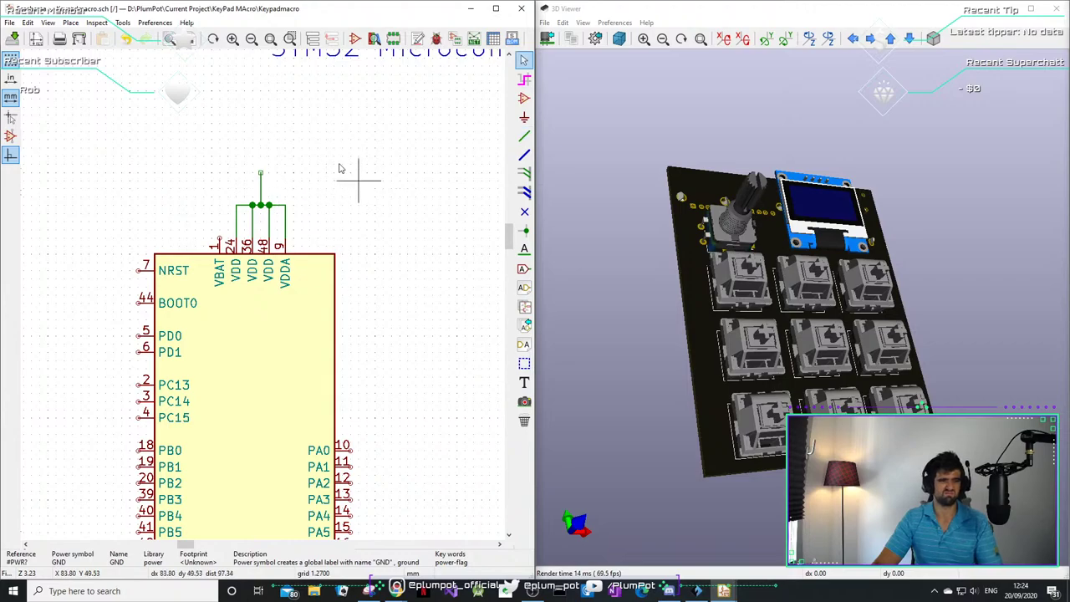
- Place a +3V3 power symbol above the VDD wire stub and wire it to the stub
click(524, 117)
click(415, 139)
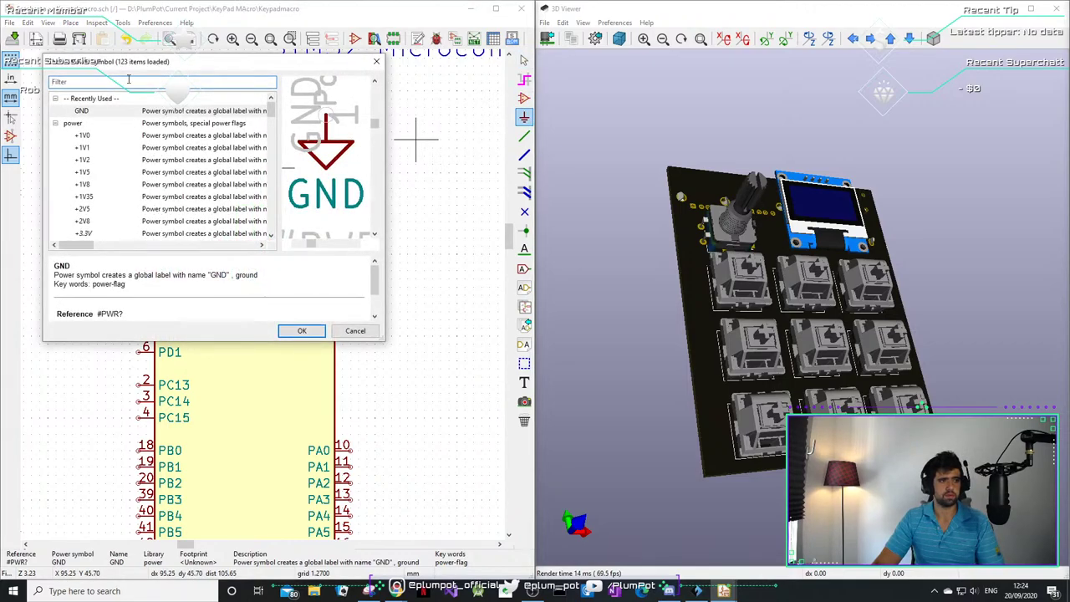
text(3v3)
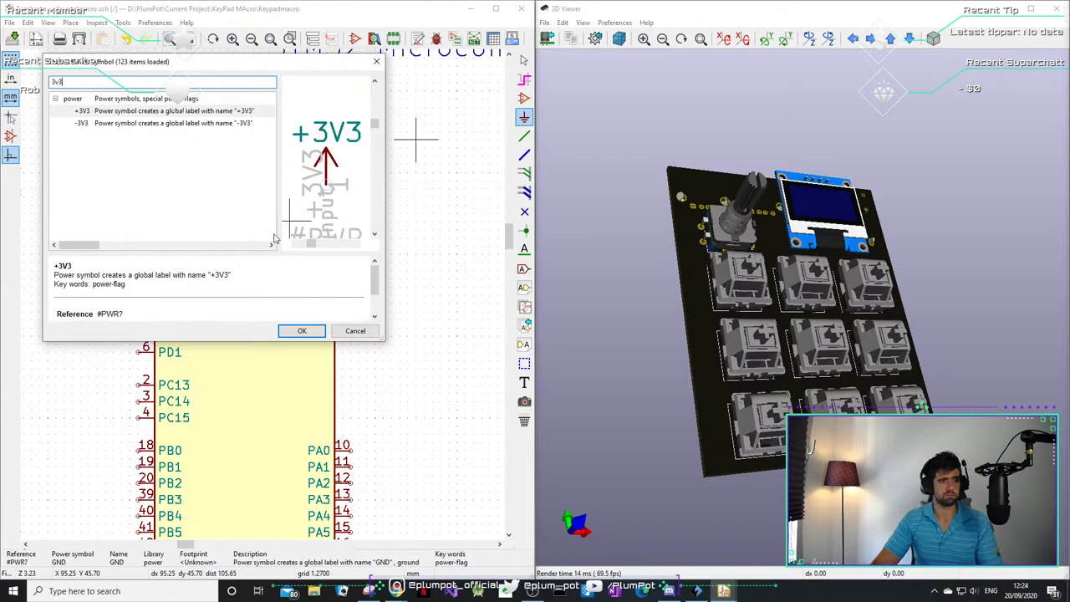
click(302, 330)
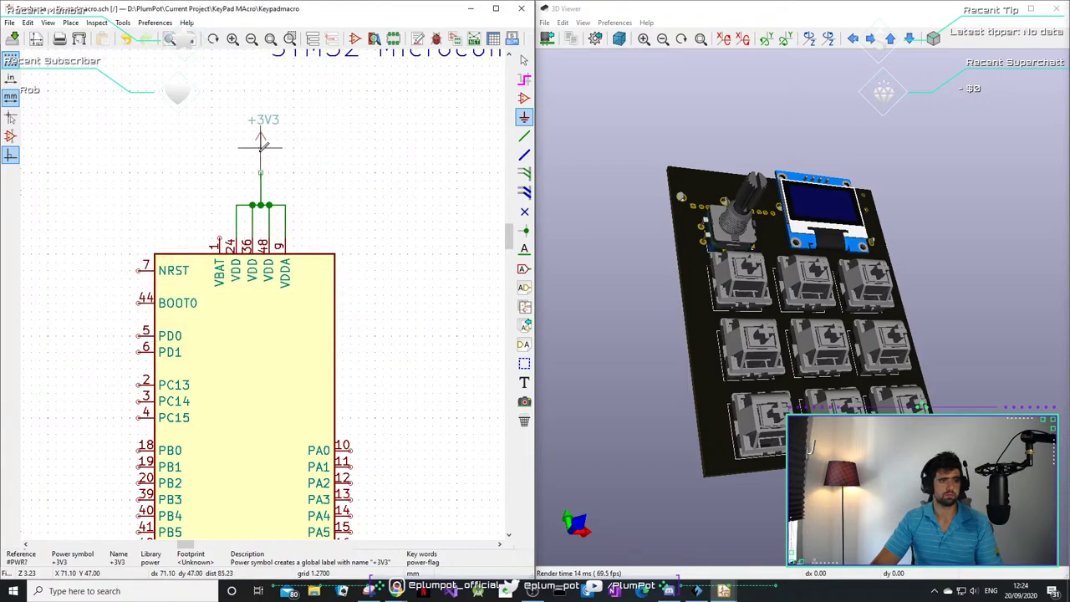
click(261, 150)
key(w)
click(261, 173)
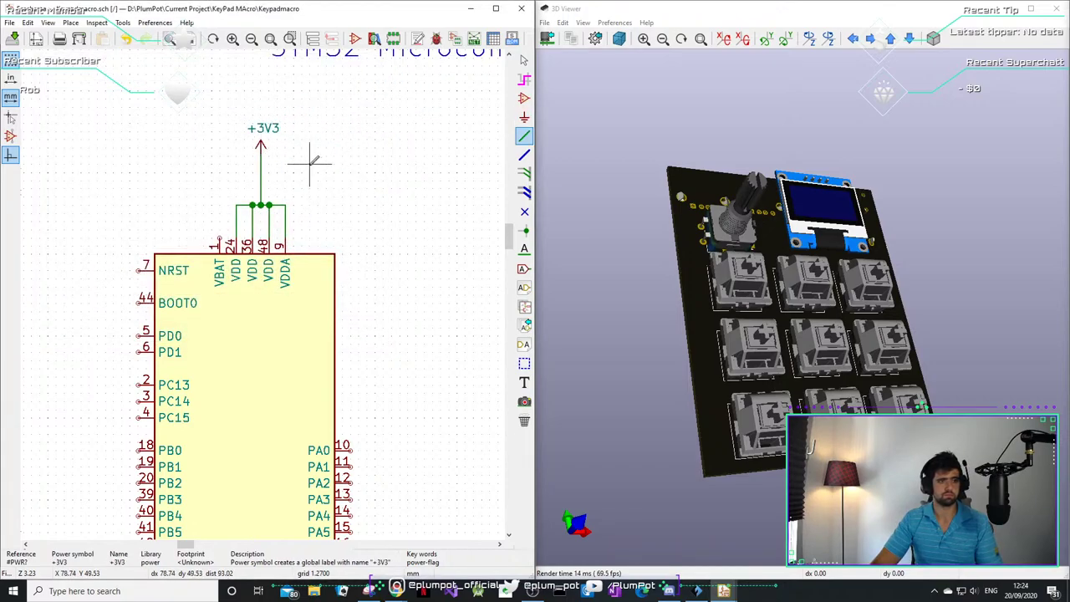
key(Escape)
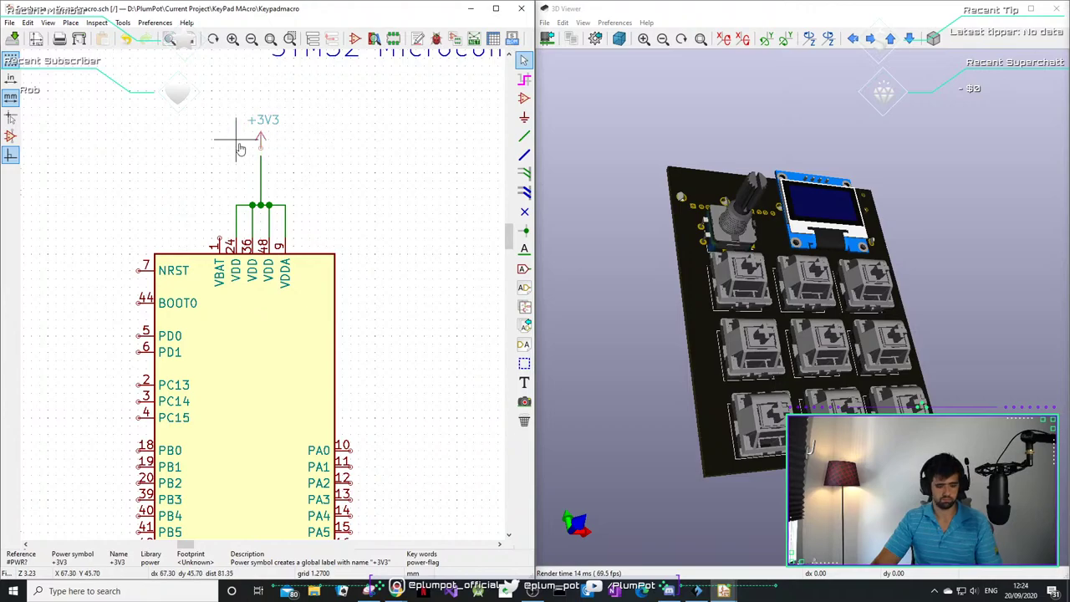
- Duplicate the +3V3 power symbol into the empty area right of the microcontroller's PA pins
scroll(310, 292, down, 5)
scroll(301, 267, right, 3)
key(Insert)
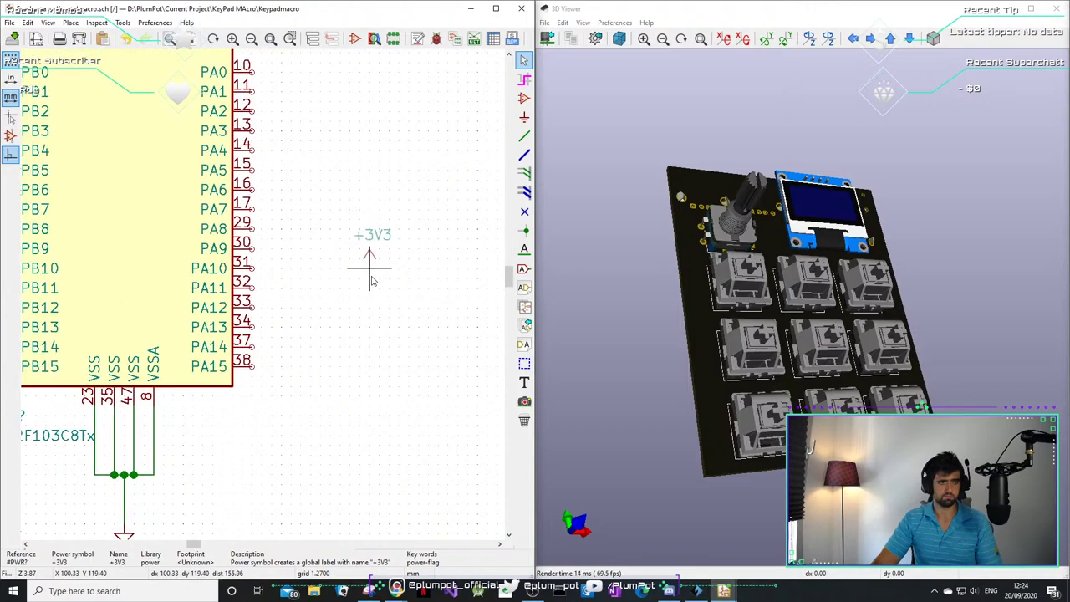
click(363, 306)
- Duplicate the GND power symbol and place the copy directly below the separate +3V3 symbol
scroll(327, 299, down, 3)
scroll(327, 298, left, 1)
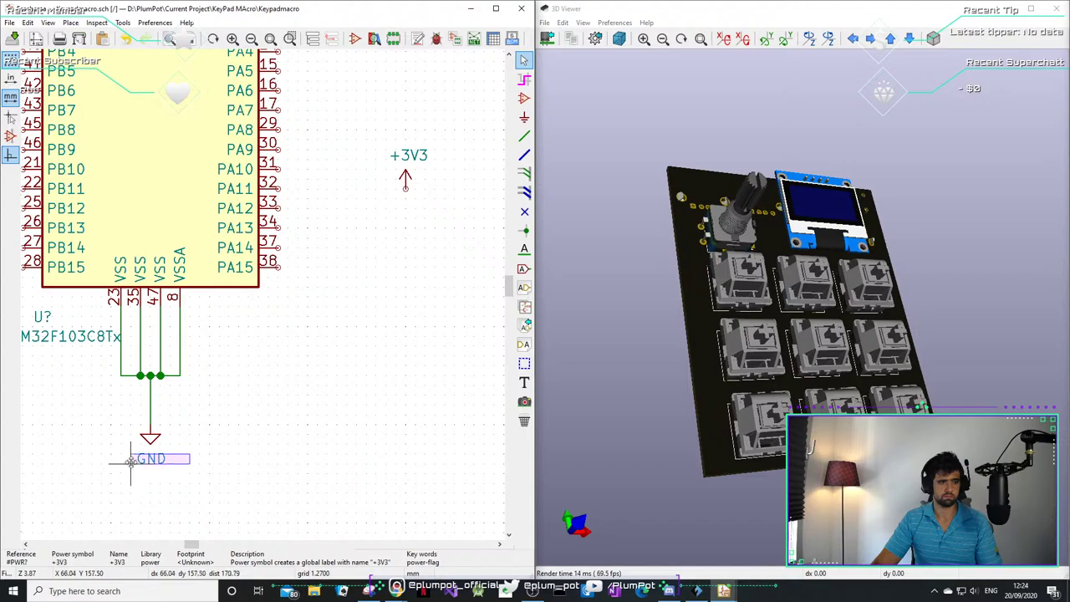
key(ctrl+d)
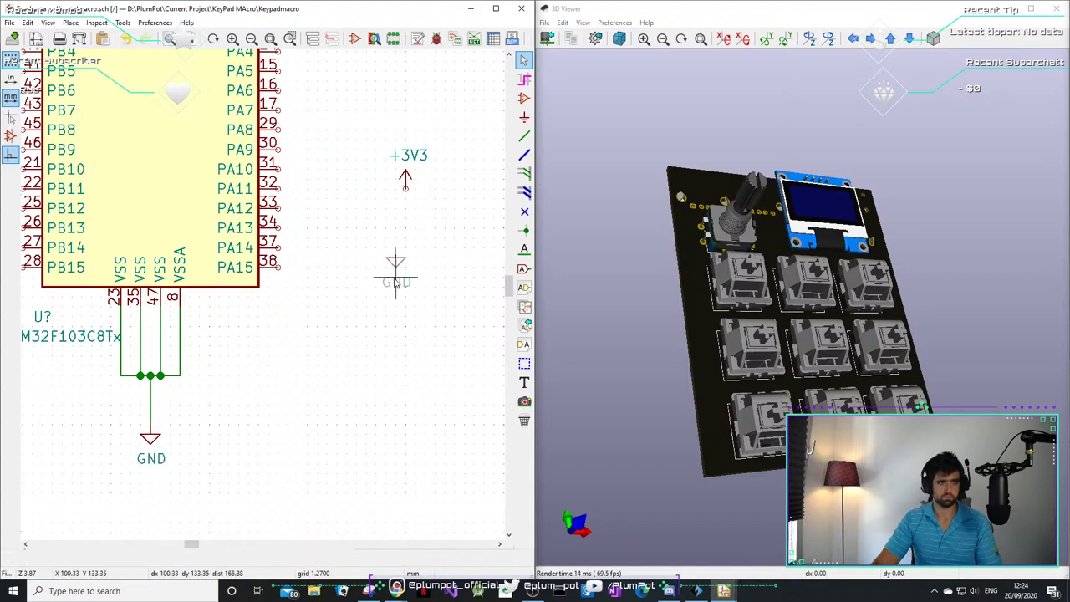
click(406, 266)
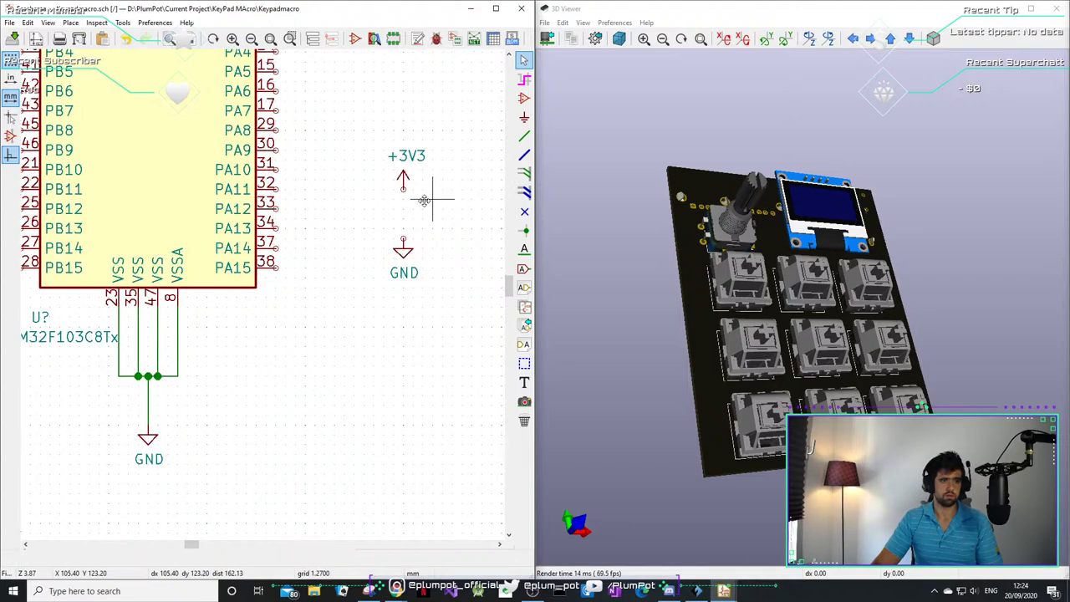
- Add a C_Small capacitor just left of the separate +3V3 and GND symbols and move its reference and value labels to its left side
scroll(424, 196, up, 1)
scroll(425, 196, right, 1)
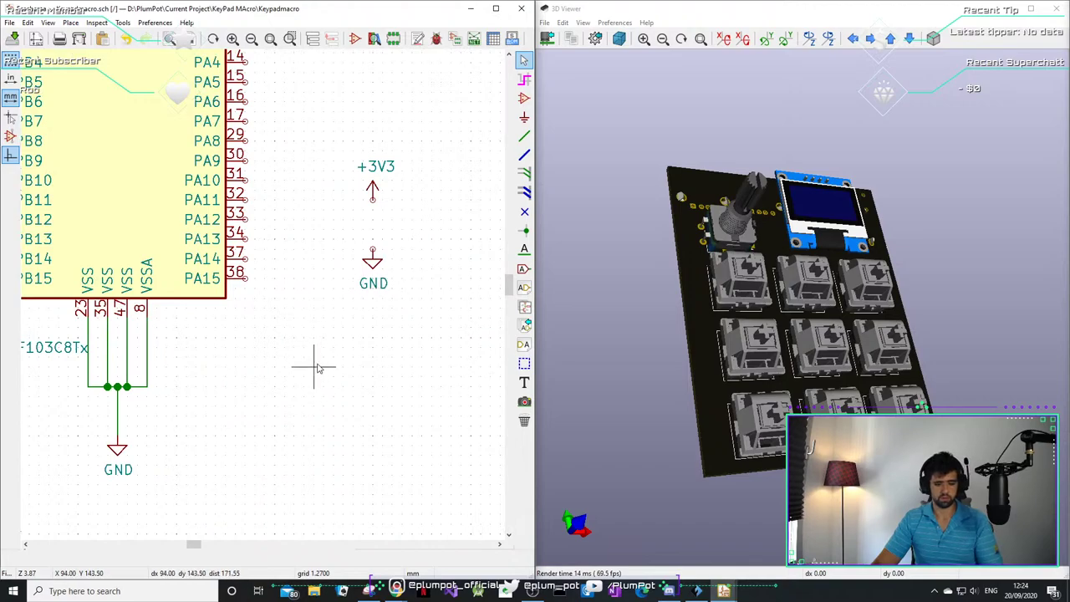
key(a)
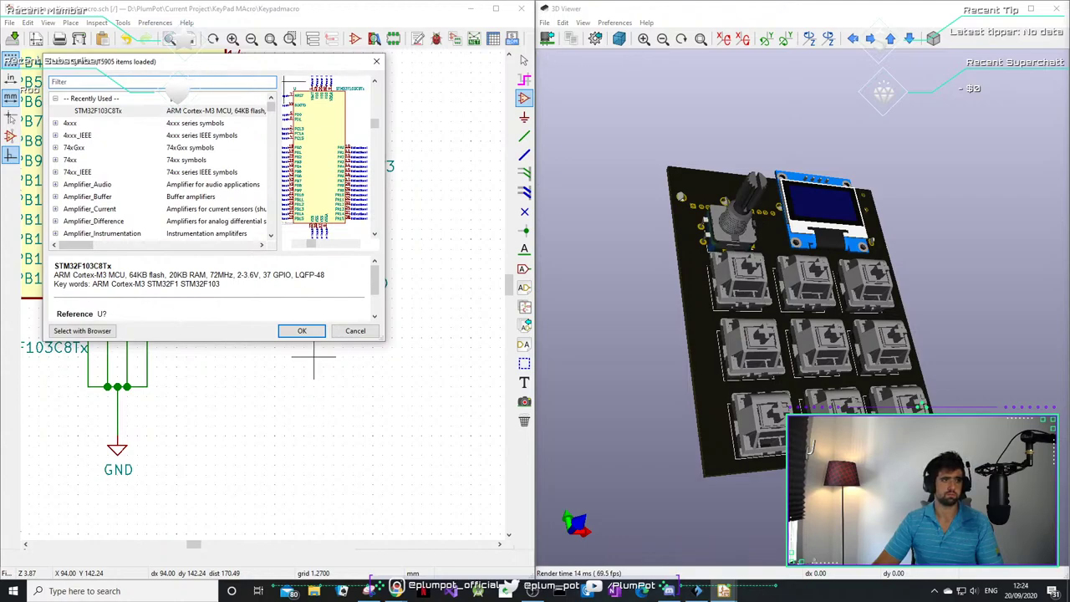
text(Cap sma)
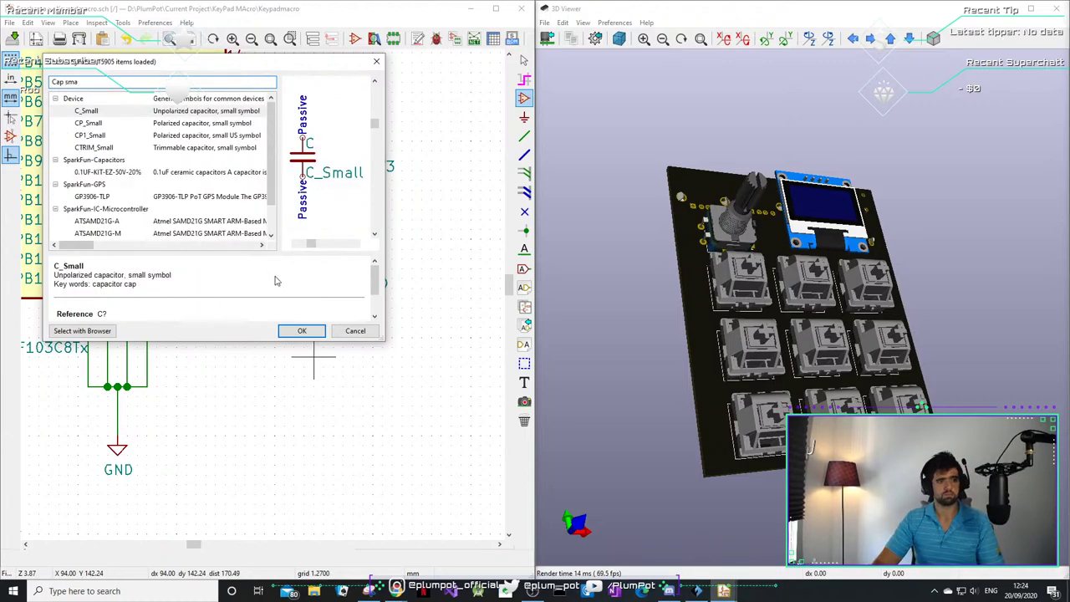
click(301, 330)
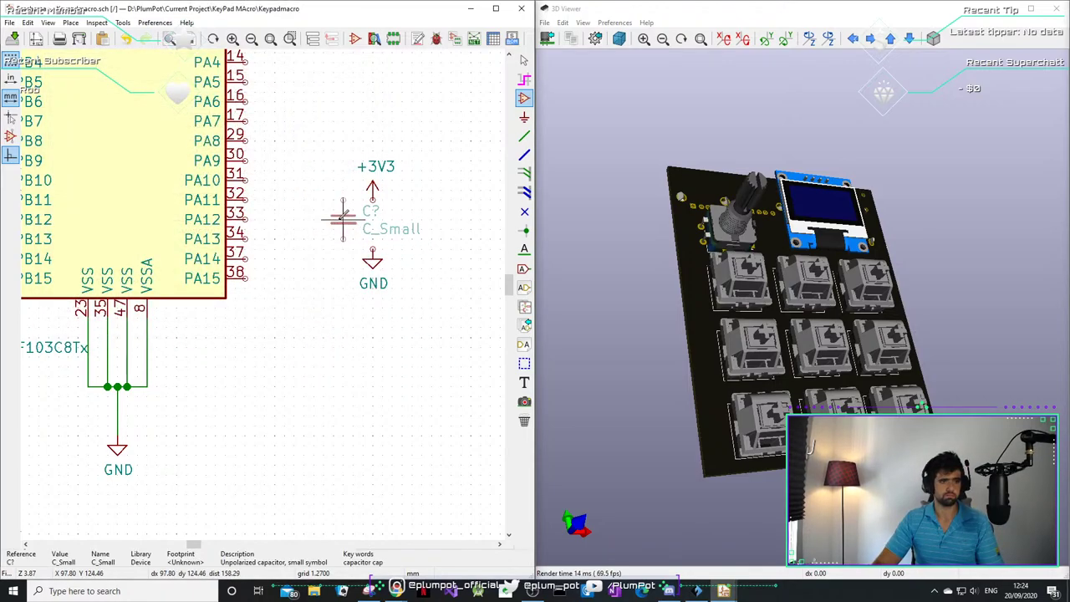
click(343, 219)
key(Escape)
click(333, 223)
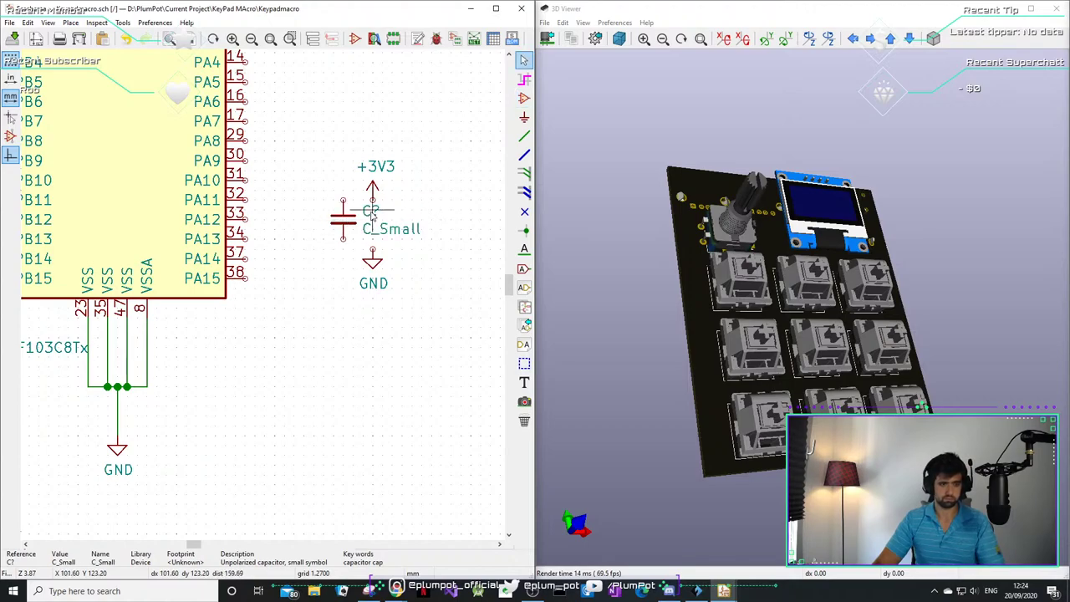
drag(366, 214, 308, 229)
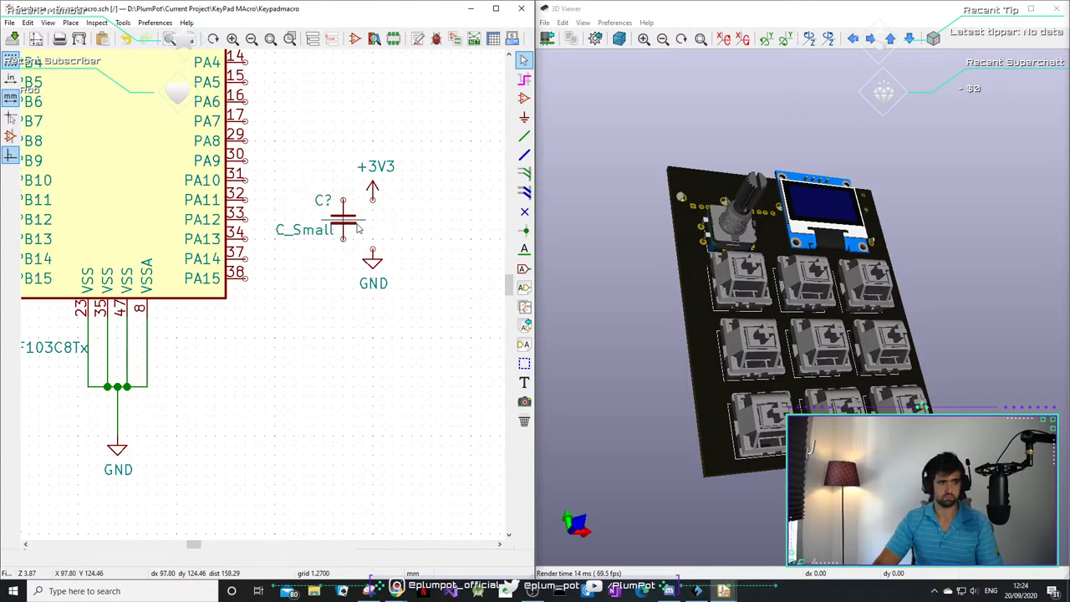
click(358, 227)
key(ctrl+d)
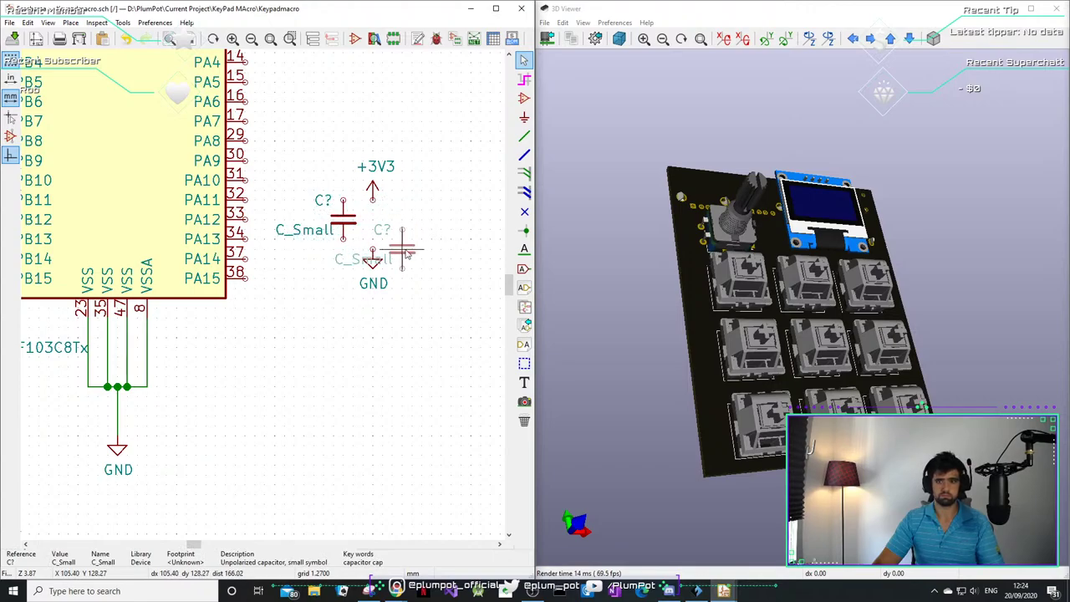
key(Escape)
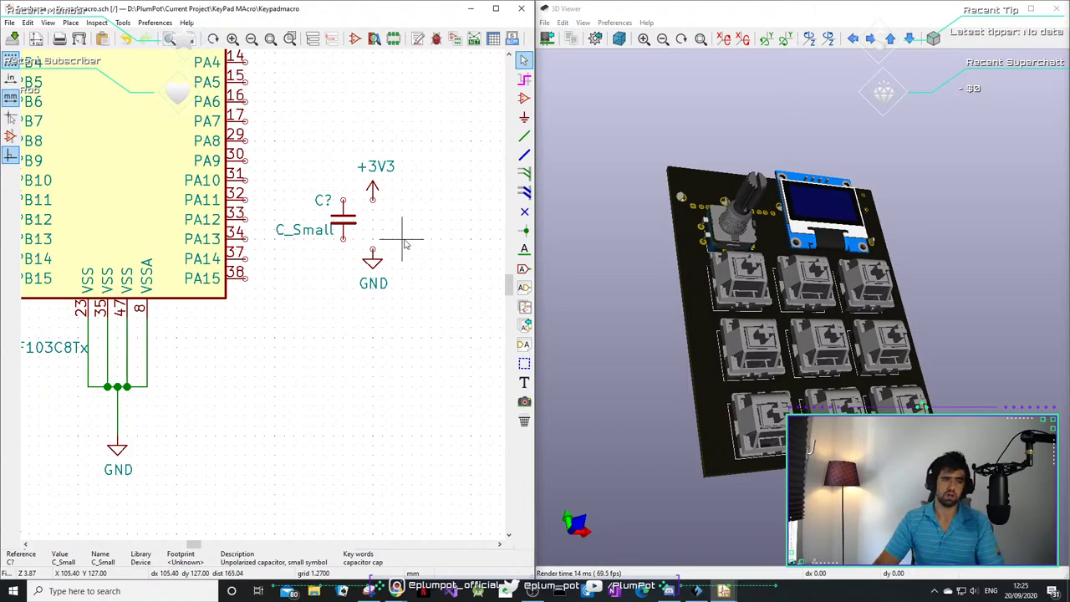
- Move the separate +3V3 symbol slightly up and the GND symbol slightly down to leave room for wiring the capacitor
scroll(365, 266, up, 1)
scroll(343, 272, down, 1)
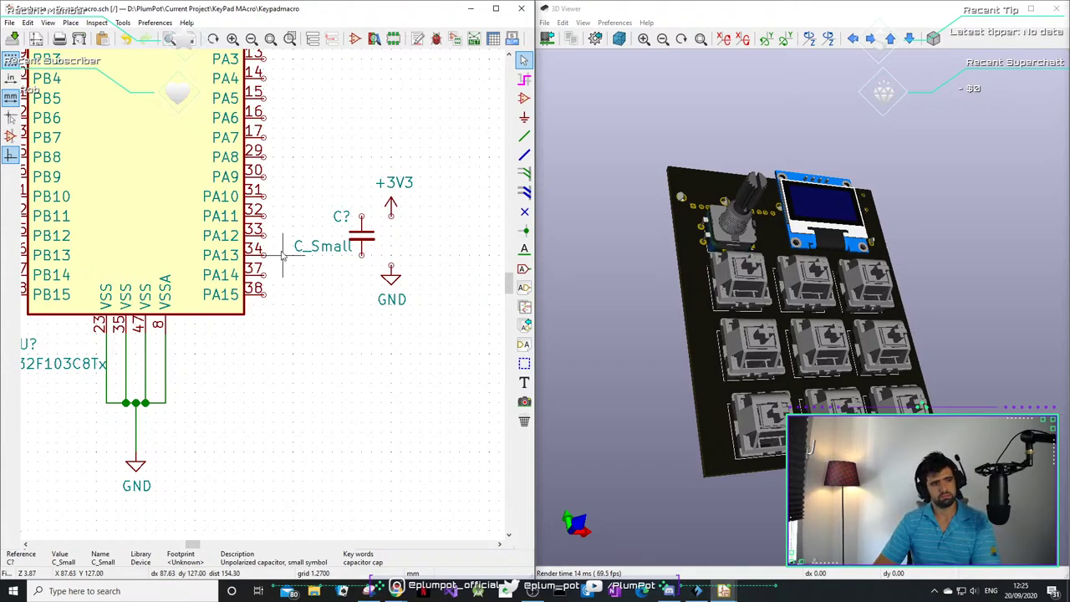
scroll(317, 213, down, 1)
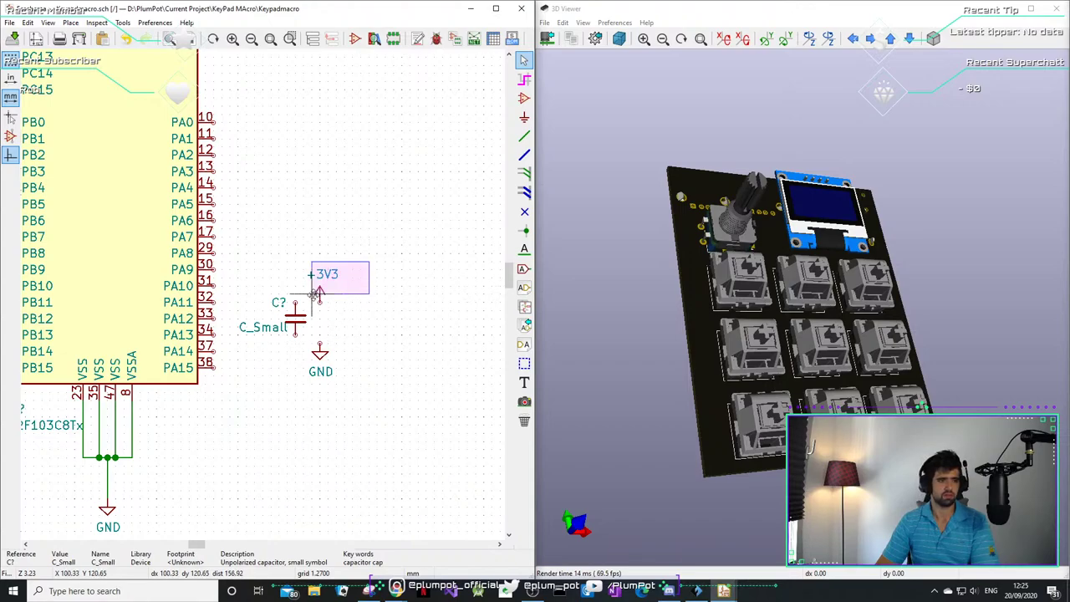
drag(364, 269, 363, 253)
click(320, 359)
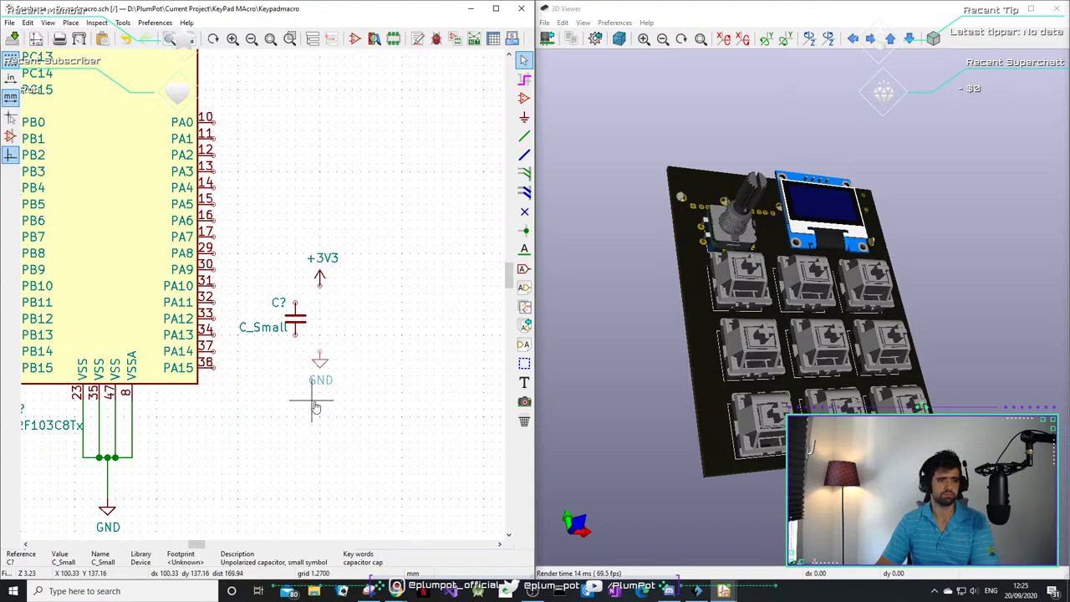
click(312, 410)
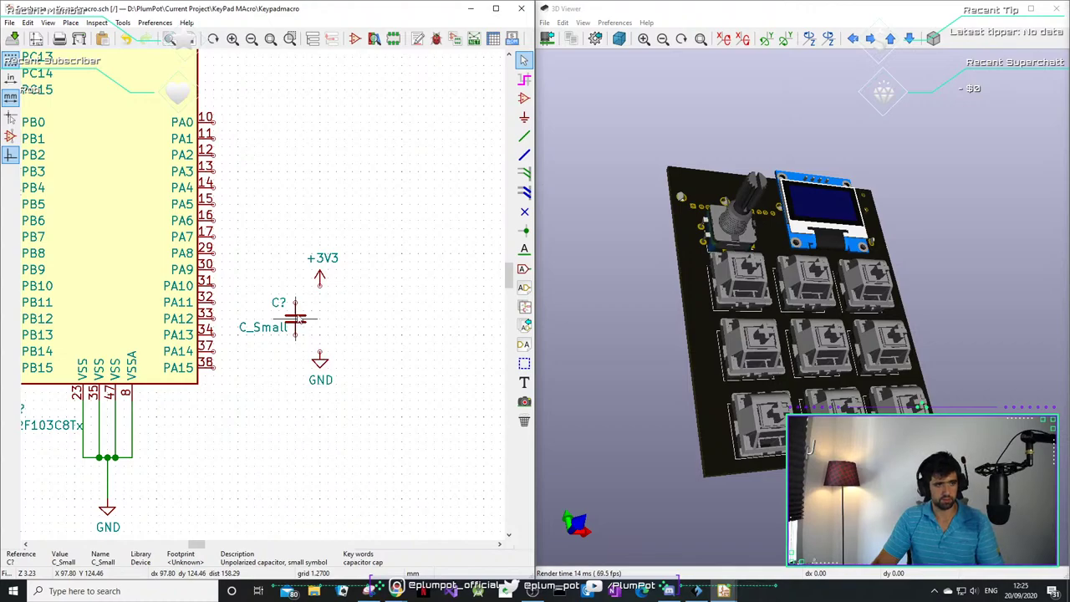
- Wire the capacitor's upper pin to the separate +3V3 symbol and its lower pin to the GND symbol below
key(w)
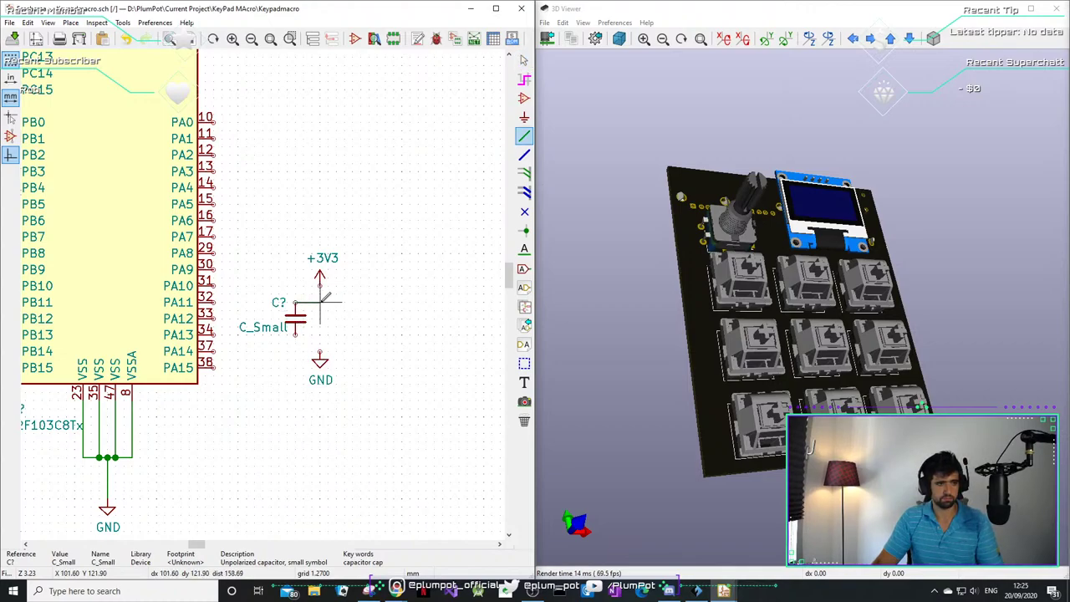
click(320, 285)
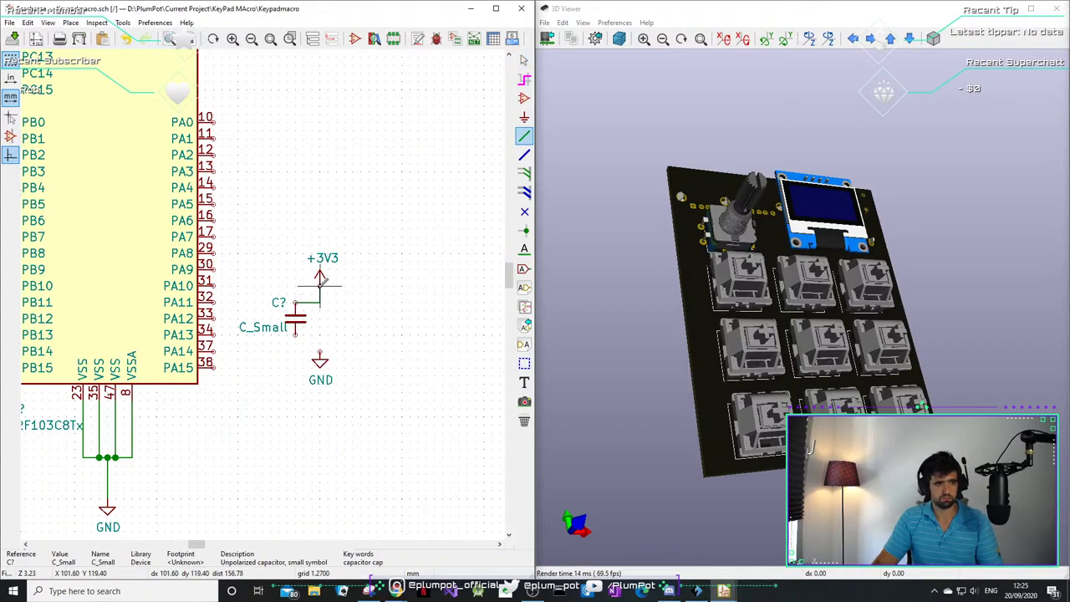
click(320, 350)
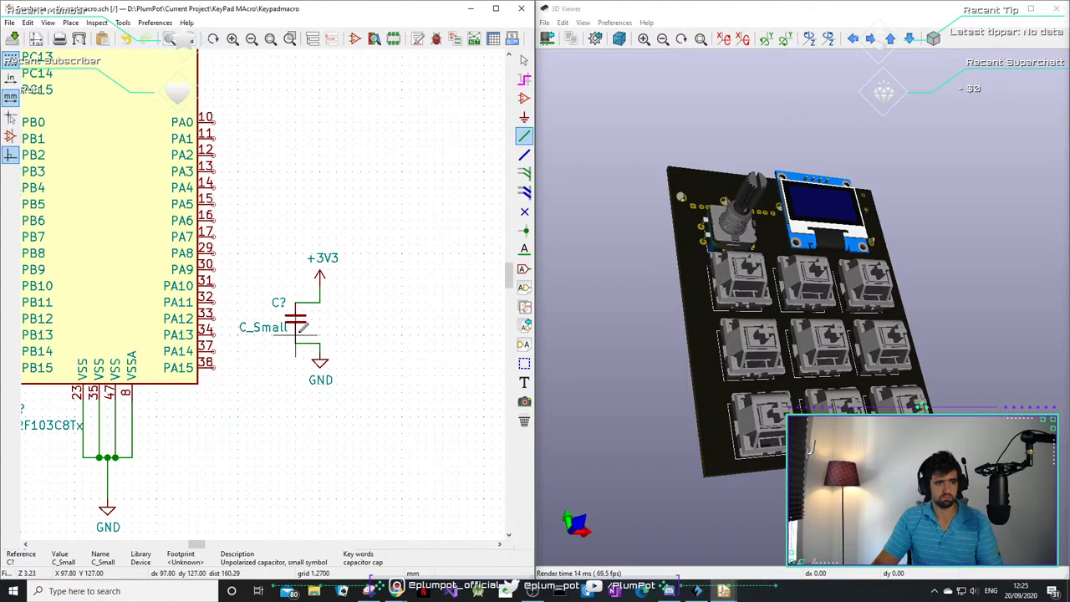
click(301, 326)
- Duplicate the C_Small capacitor twice, placing one copy between the +3V3 and GND symbols and the other to its right
key(ctrl+d)
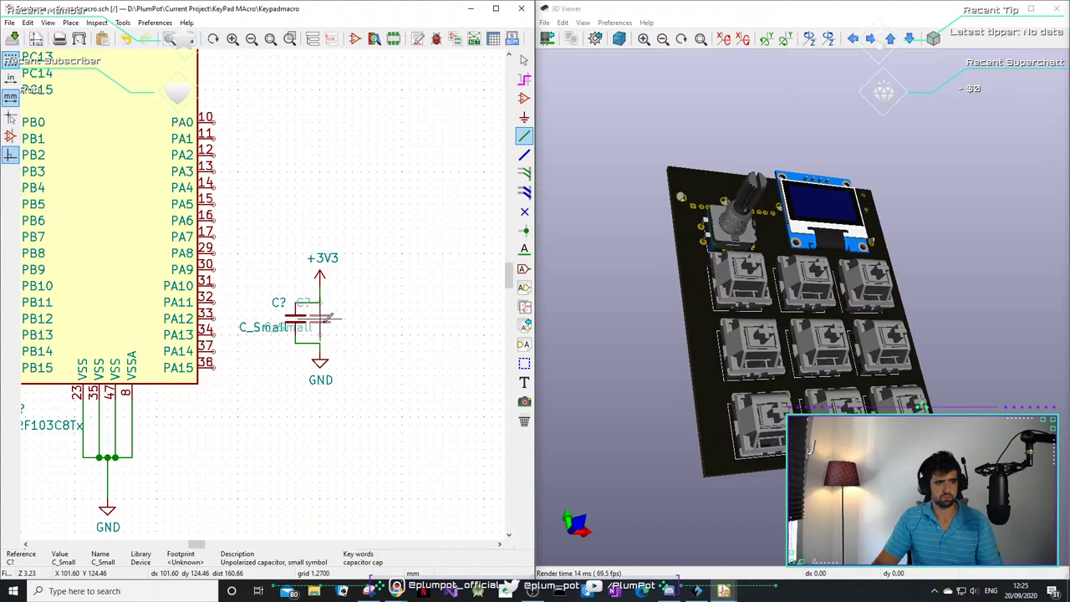
click(326, 317)
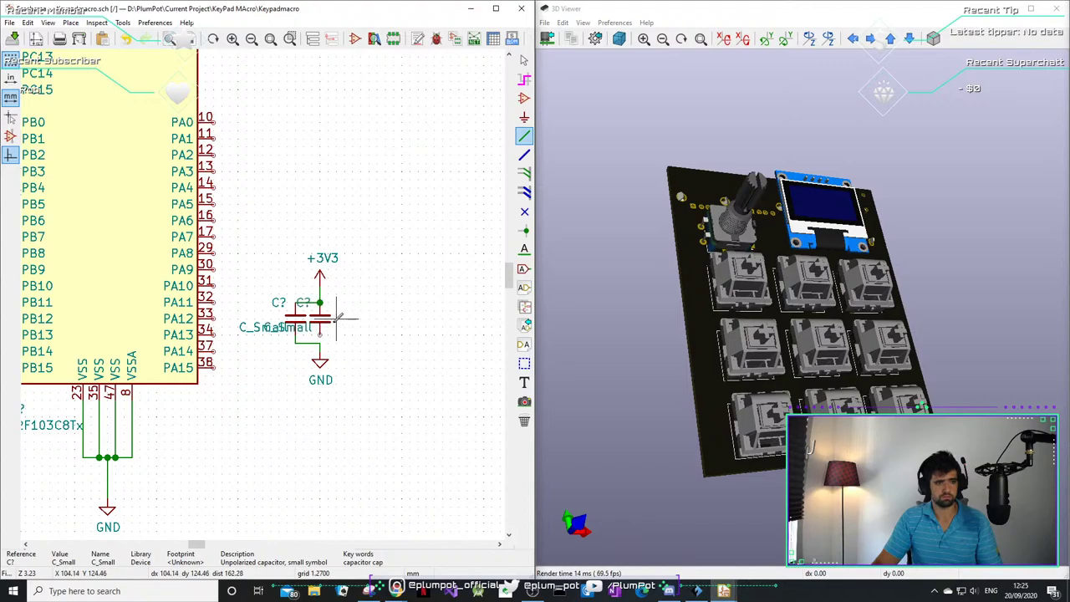
key(Escape)
key(c)
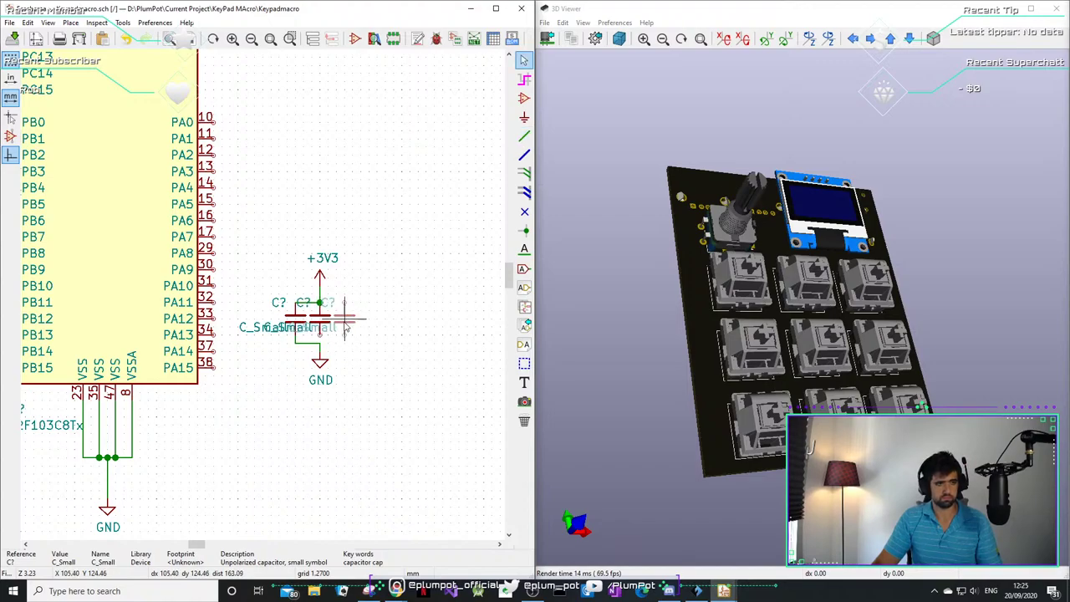
click(343, 326)
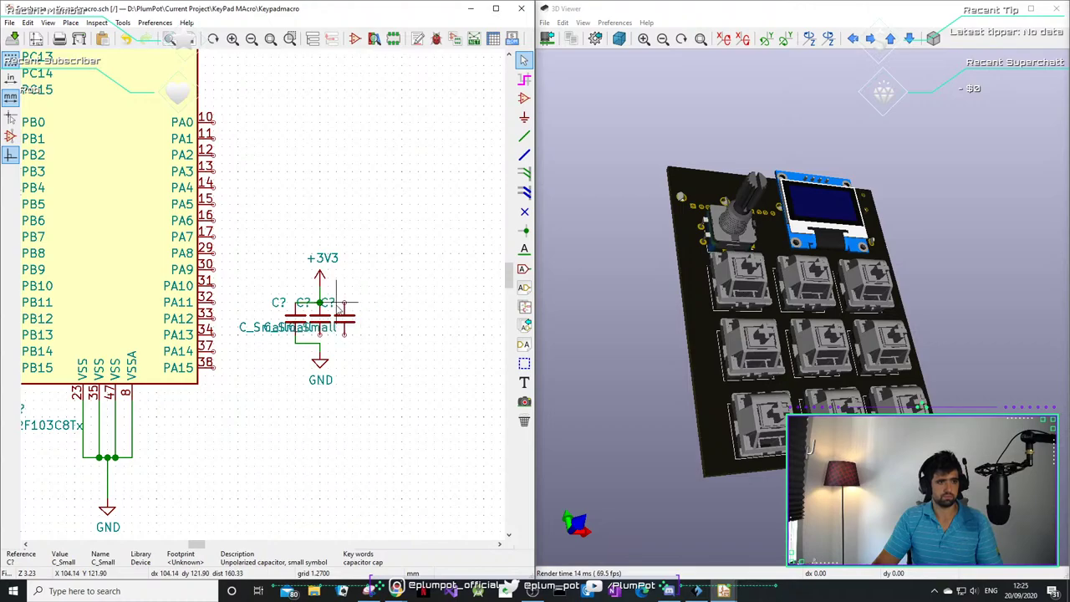
- Wire the rightmost capacitor's upper pin to the +3V3 wire and its lower pin to the GND wire
key(w)
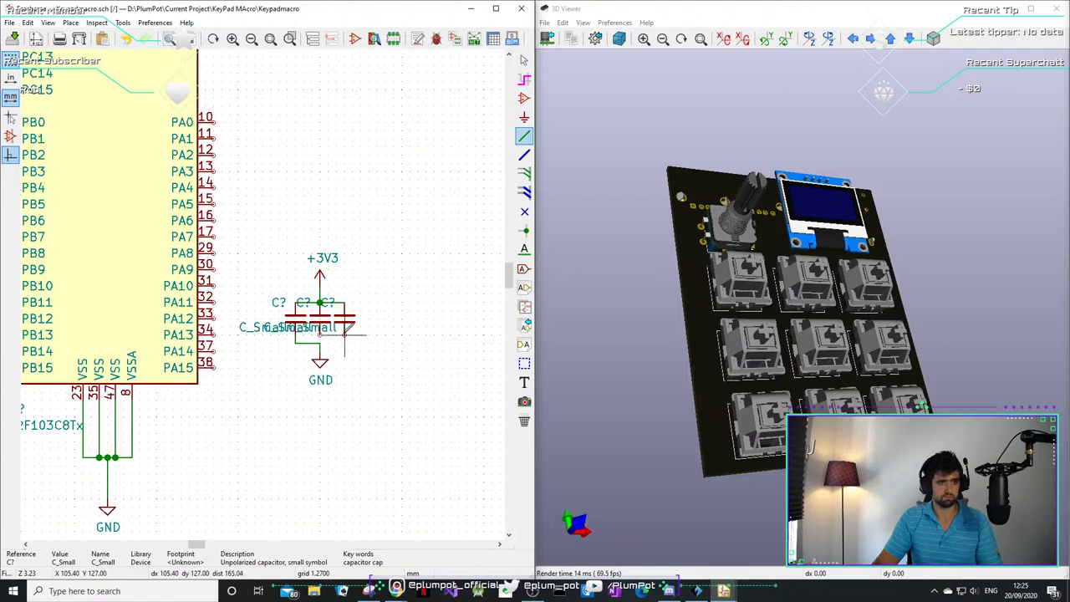
click(341, 333)
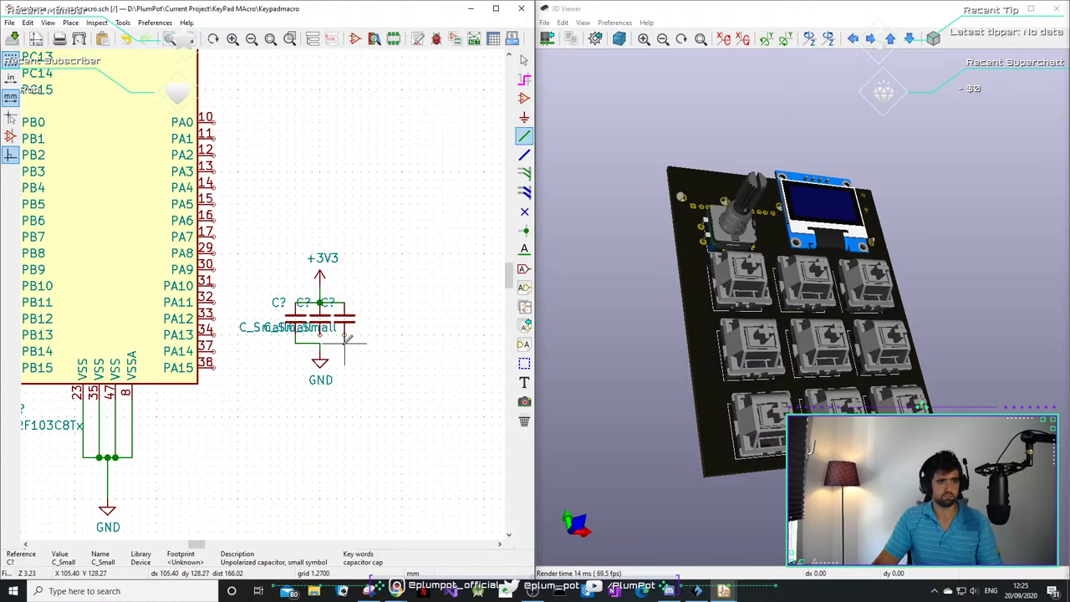
click(321, 342)
key(Escape)
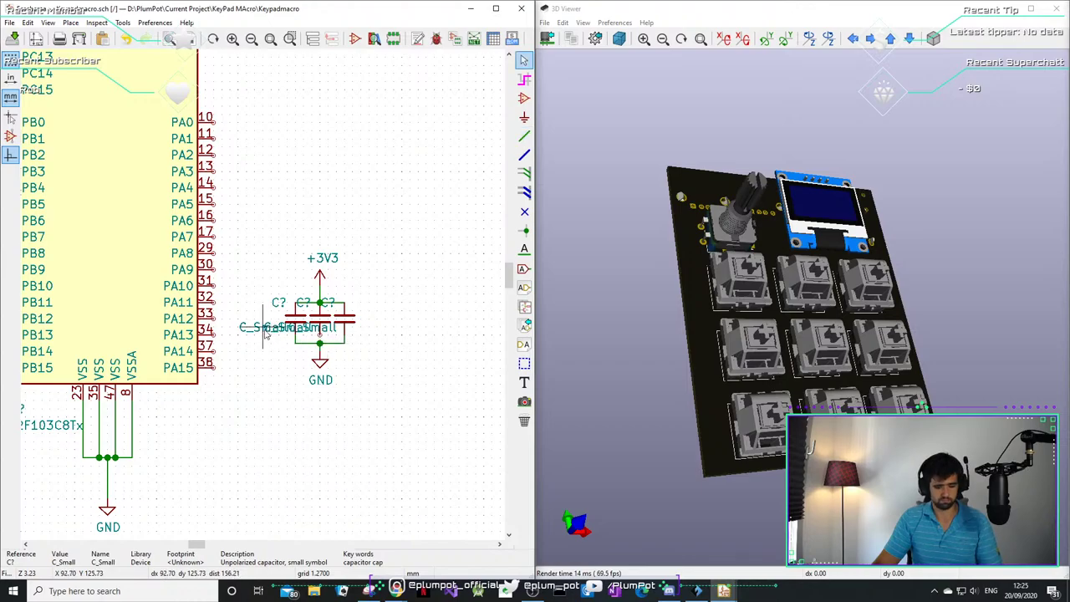
- Move the left capacitor's C_Small value label below the capacitor row, beside the GND symbol
click(265, 330)
click(305, 361)
key(m)
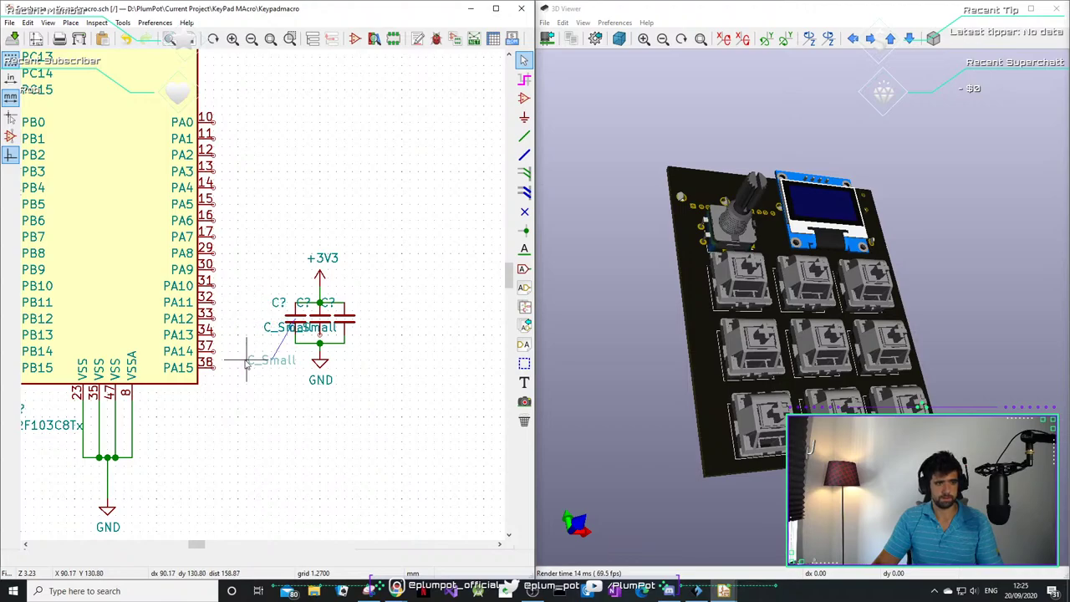
click(248, 361)
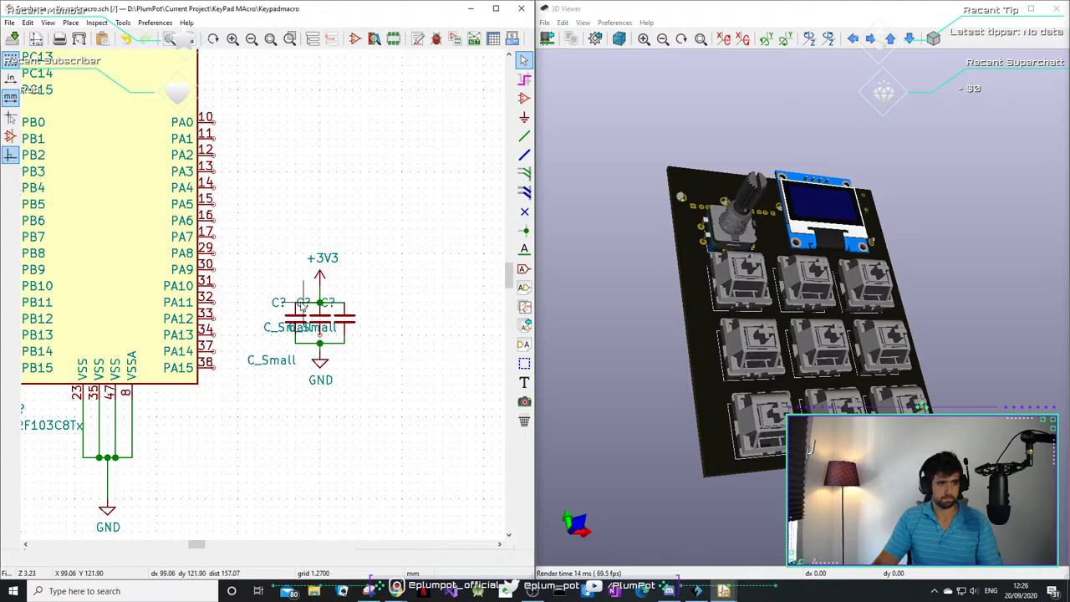
- Move the middle capacitor's C? reference label above the upper capacitor wire
click(300, 307)
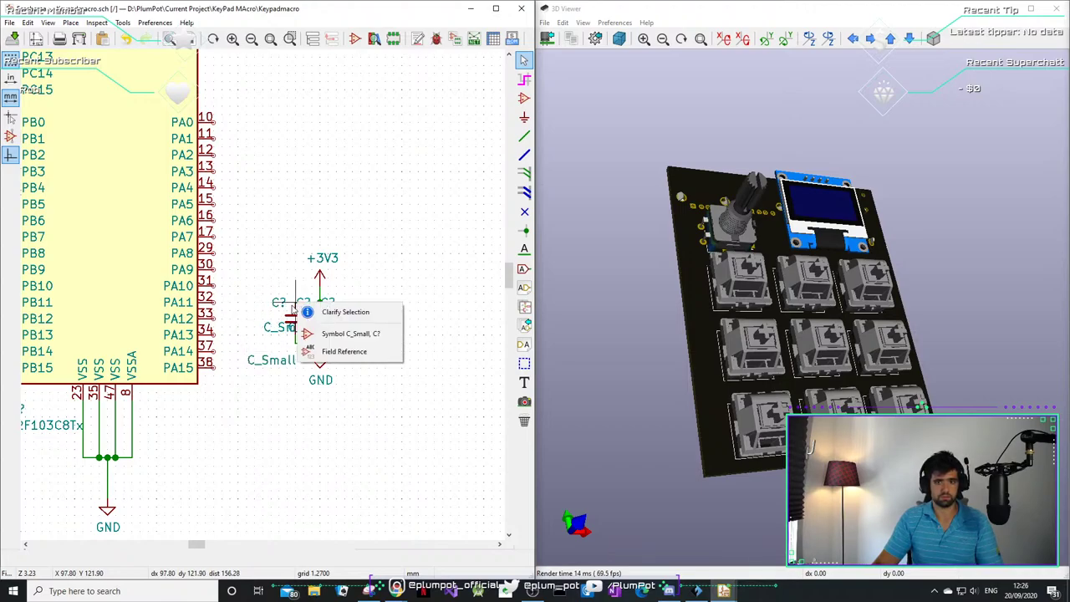
click(302, 310)
key(m)
click(302, 303)
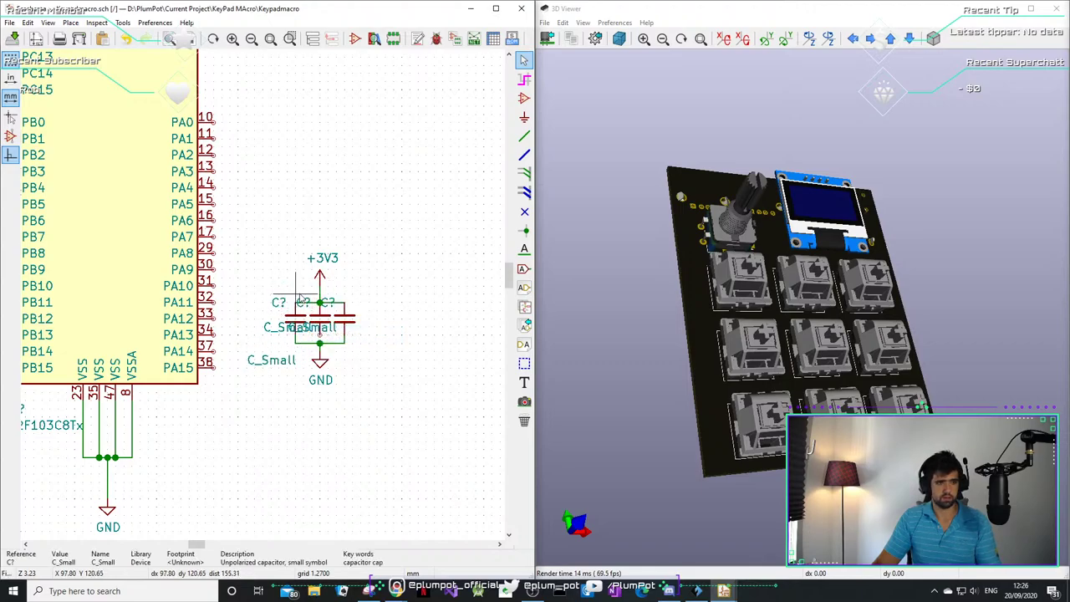
click(304, 305)
key(Escape)
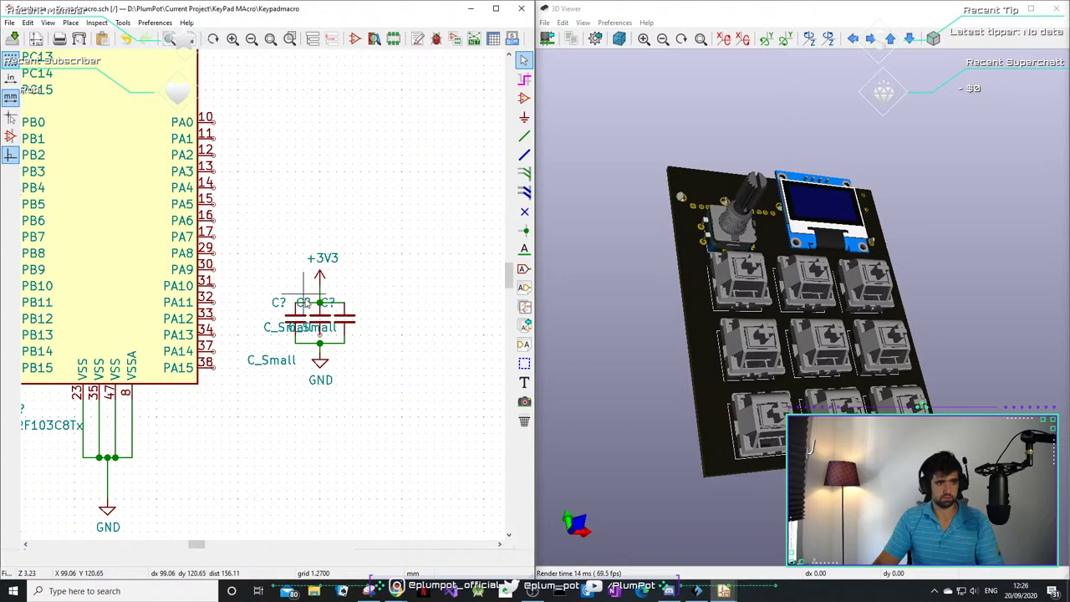
click(306, 302)
key(Escape)
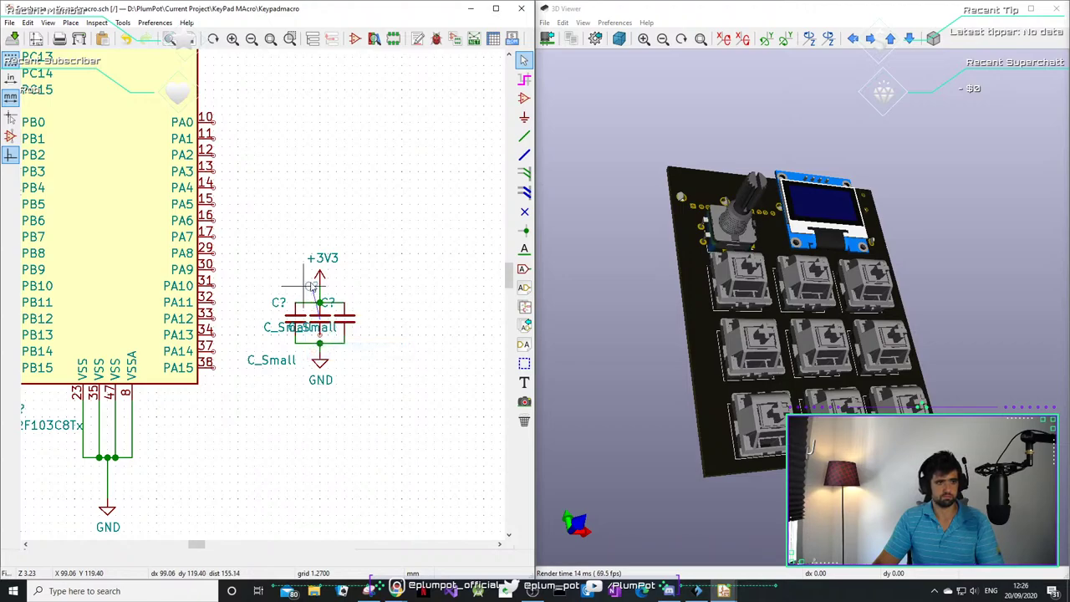
key(m)
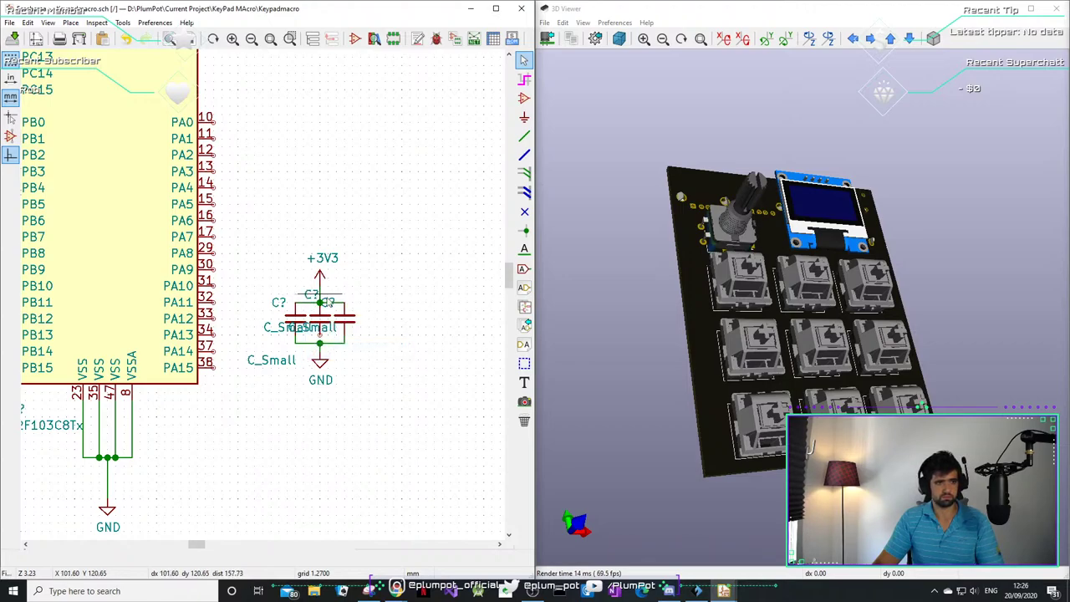
- Move the right and left capacitors' C? reference labels above the wire, level with the middle one
click(329, 304)
click(381, 332)
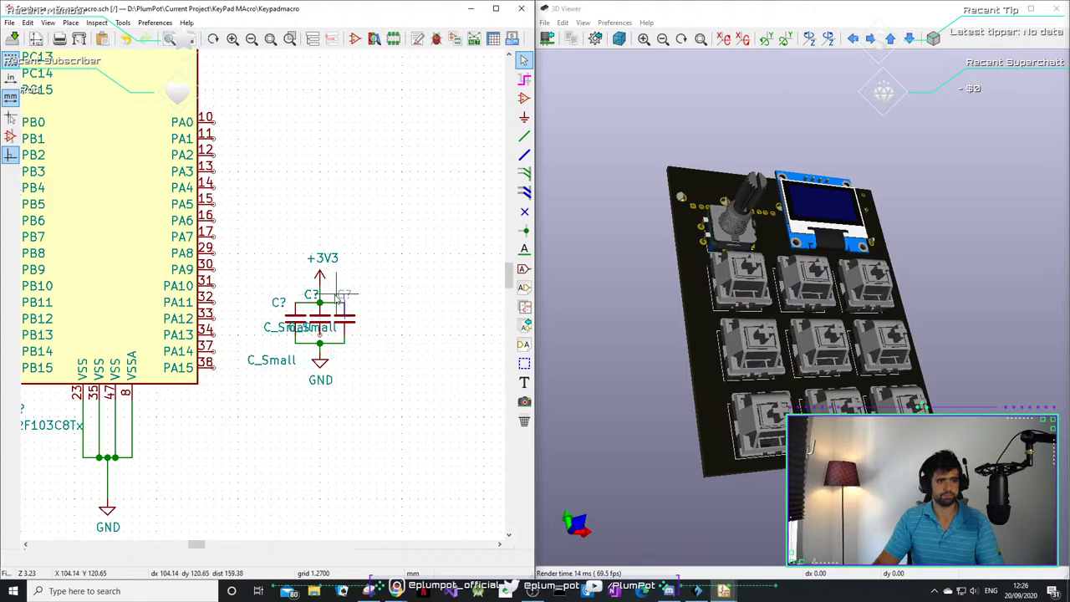
click(350, 322)
key(m)
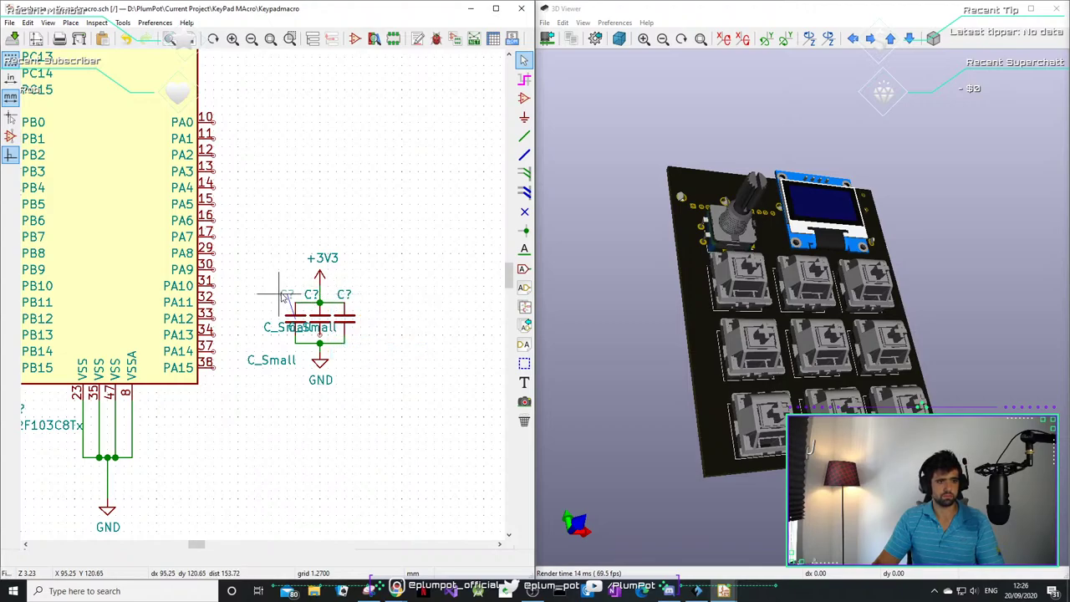
click(285, 295)
- Try to move the middle capacitor's C_Small value label to the left of the row and rotate it vertical
key(m)
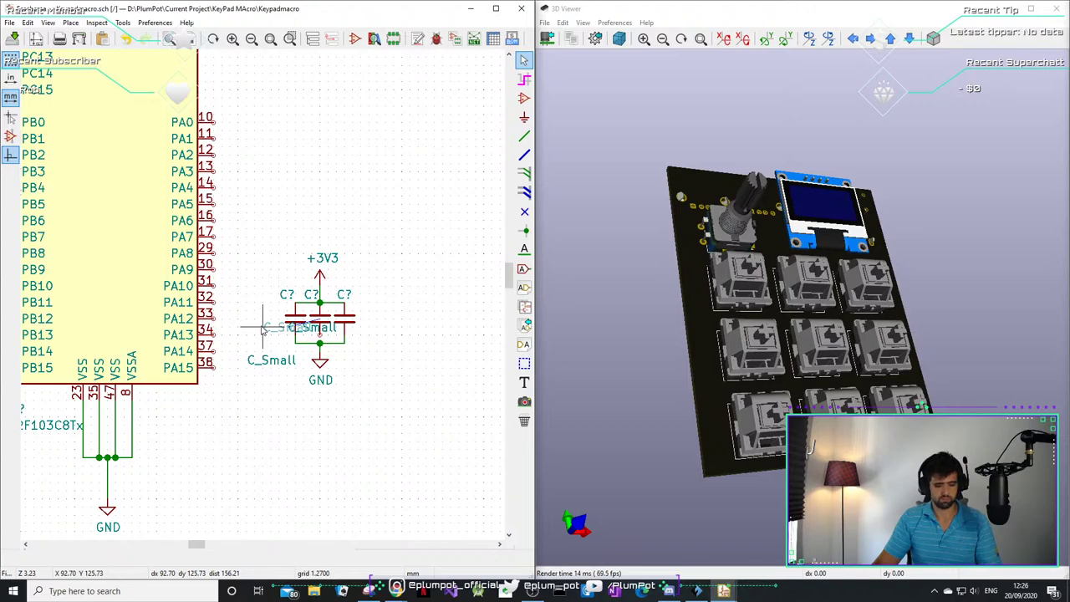
key(r)
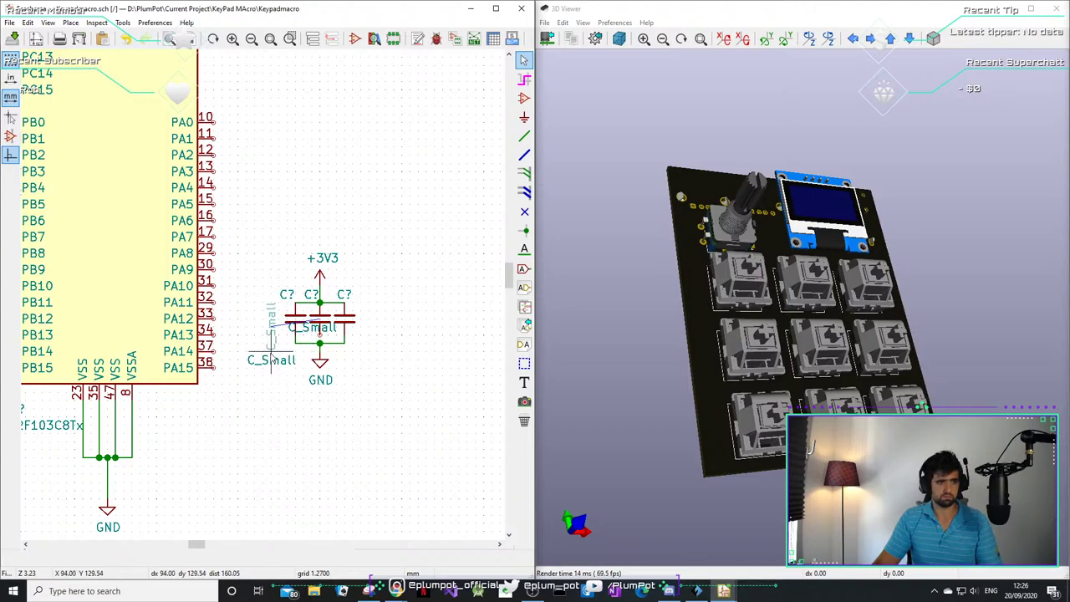
key(r)
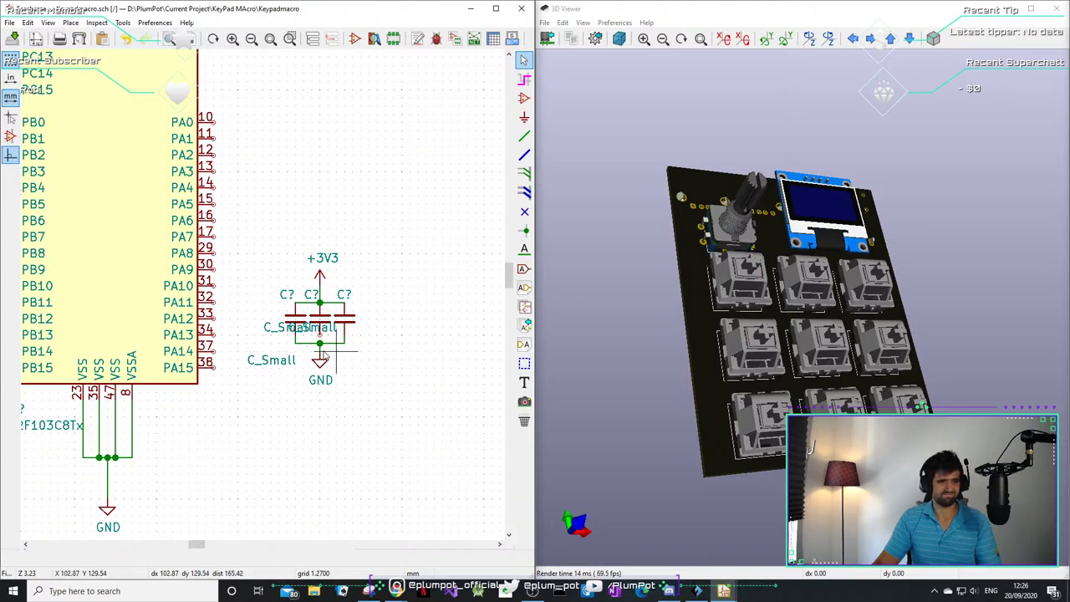
key(r)
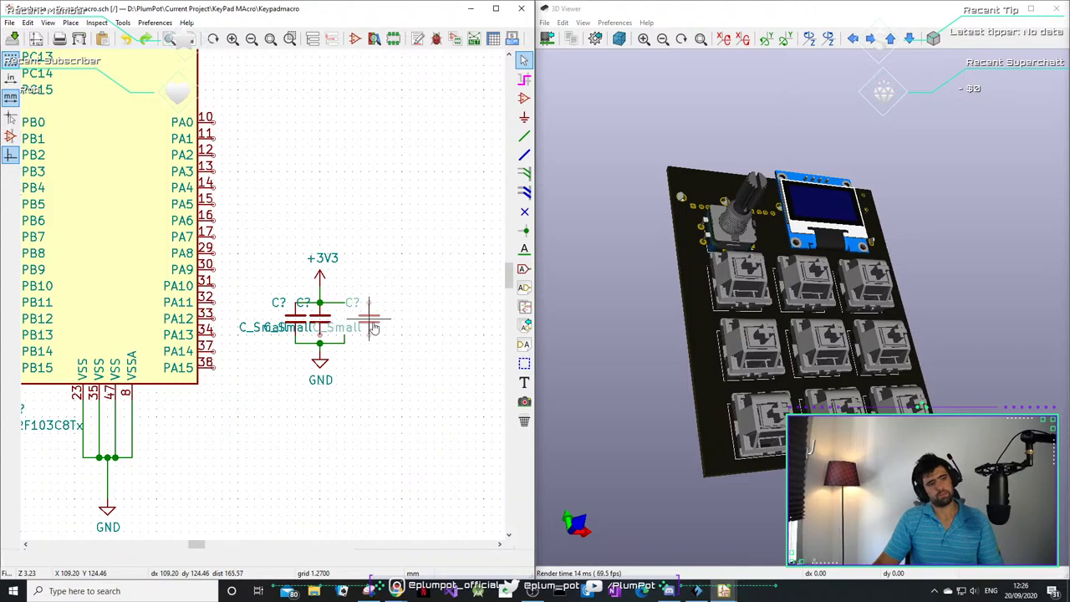
- Shift the right and middle capacitors further right and remove the leftover lower wire stub leading to GND
click(368, 324)
drag(340, 317, 357, 318)
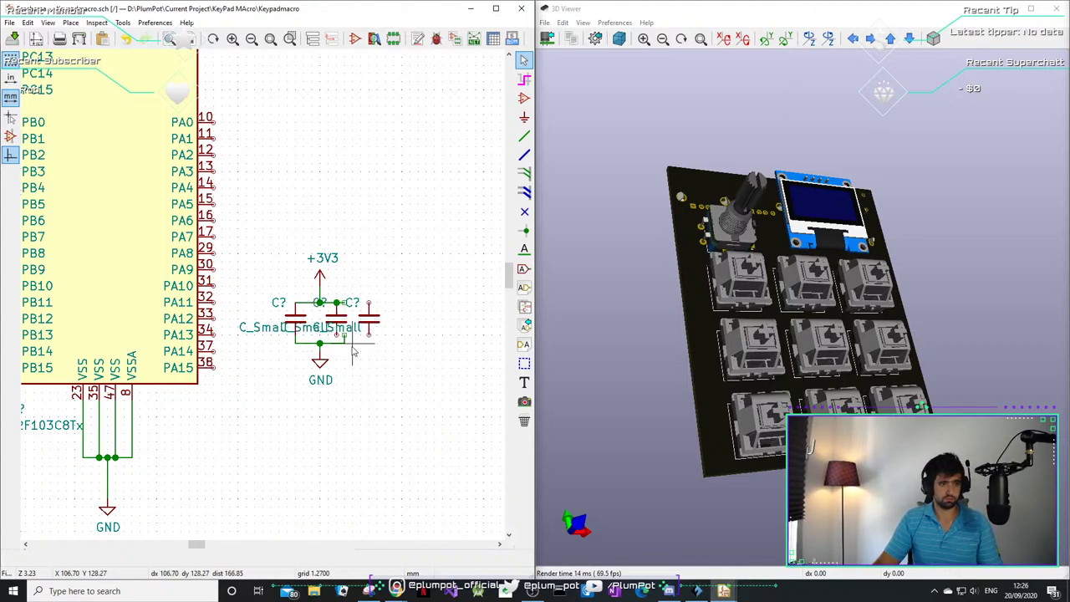
click(344, 334)
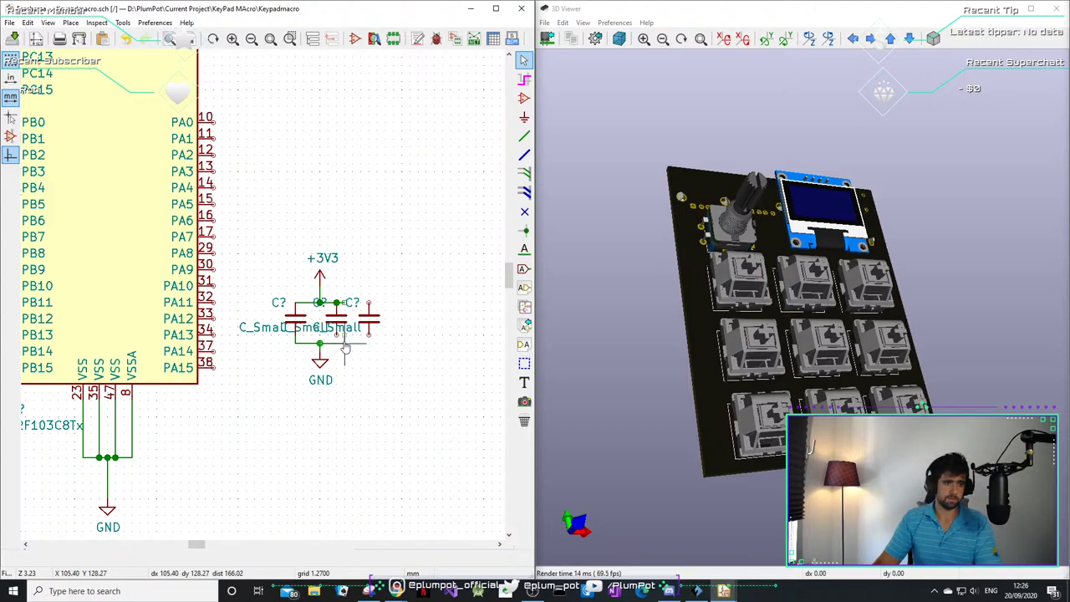
key(Escape)
- Move the right capacitor's C? and C_Small labels to its right side, with C_Small above C?
key(m)
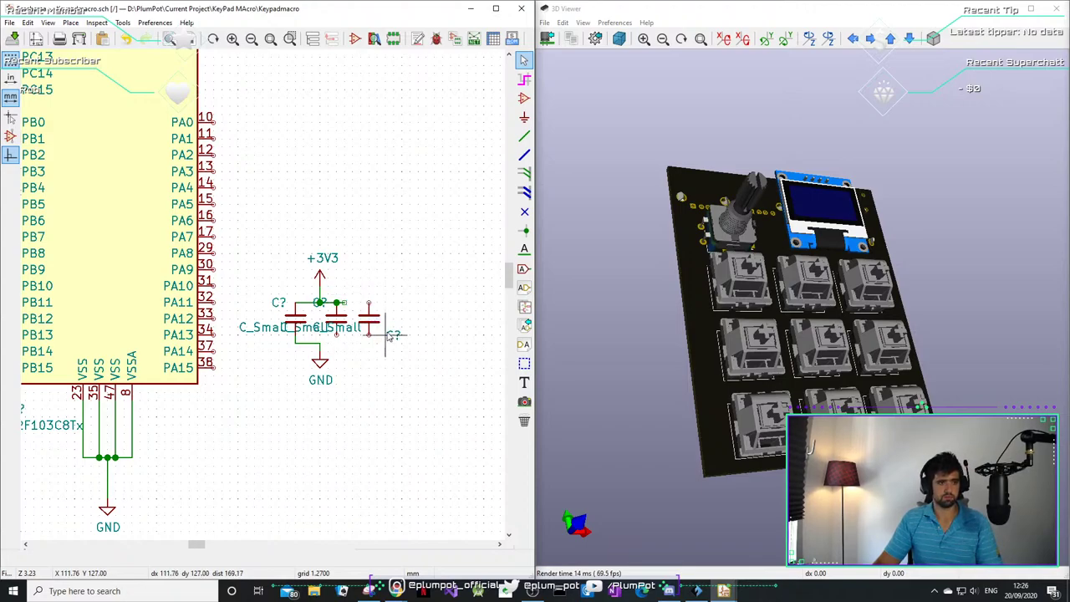
click(387, 331)
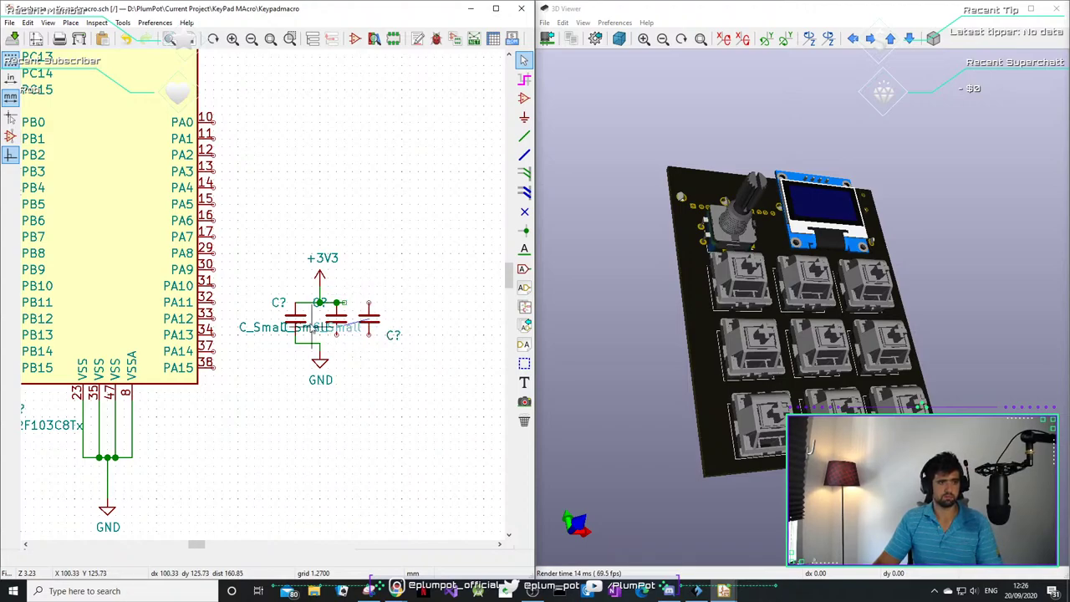
click(390, 322)
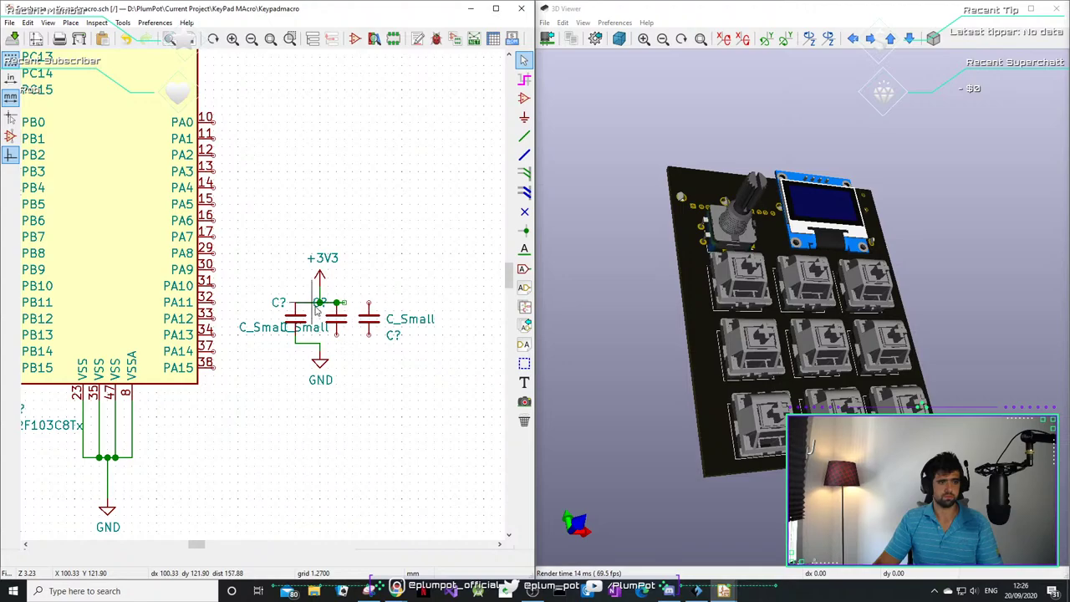
- Move the middle capacitor's C? and C_Small labels to the lower right of its symbol
key(m)
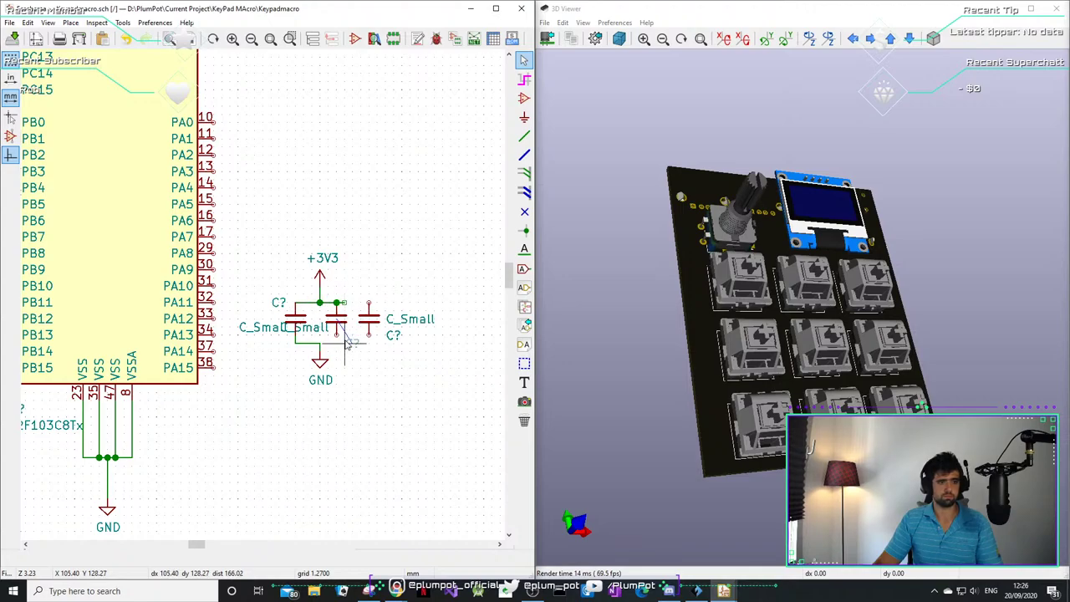
click(348, 338)
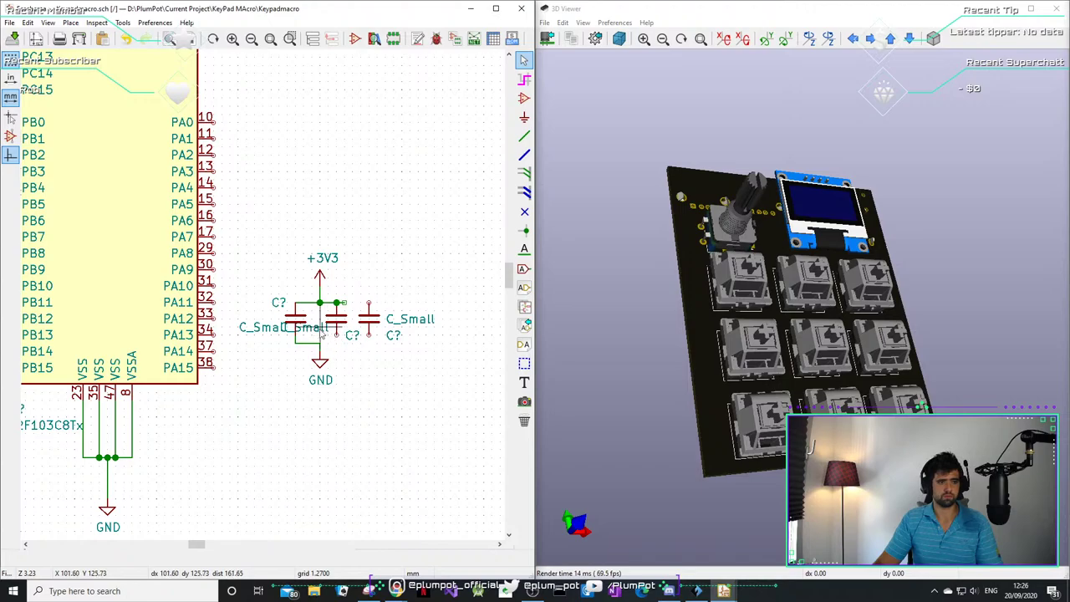
key(m)
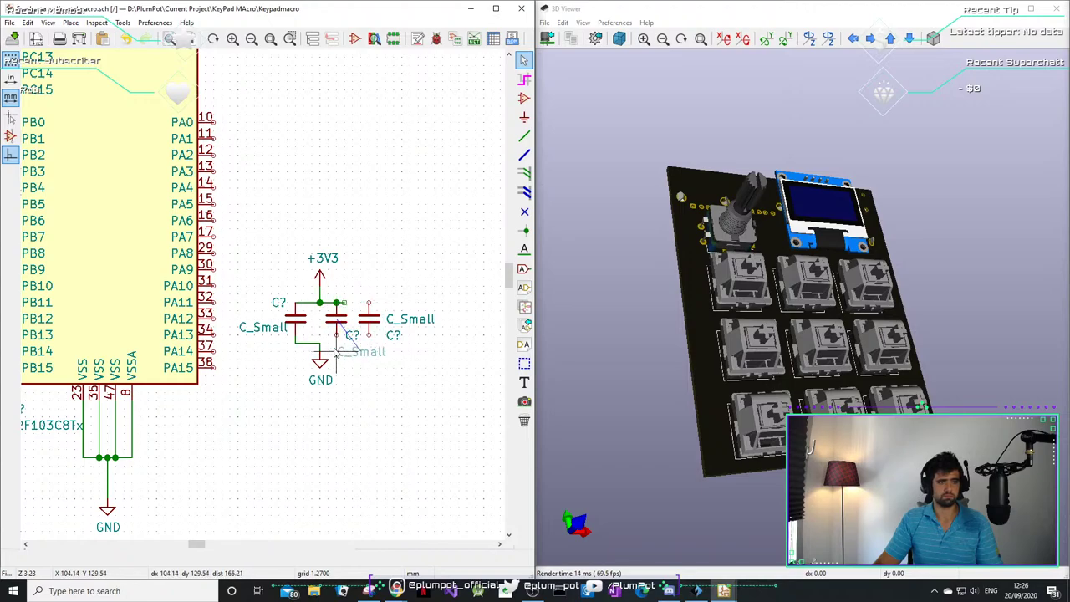
click(328, 351)
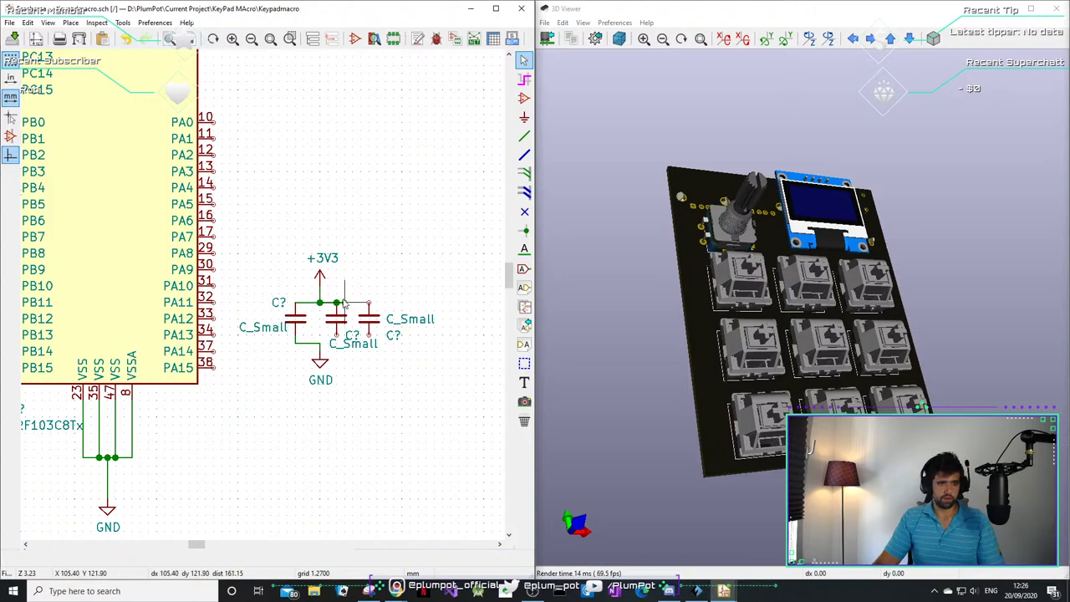
- Wire the right capacitor's upper pin to the +3V3 wire and its lower pin to the GND wire
key(w)
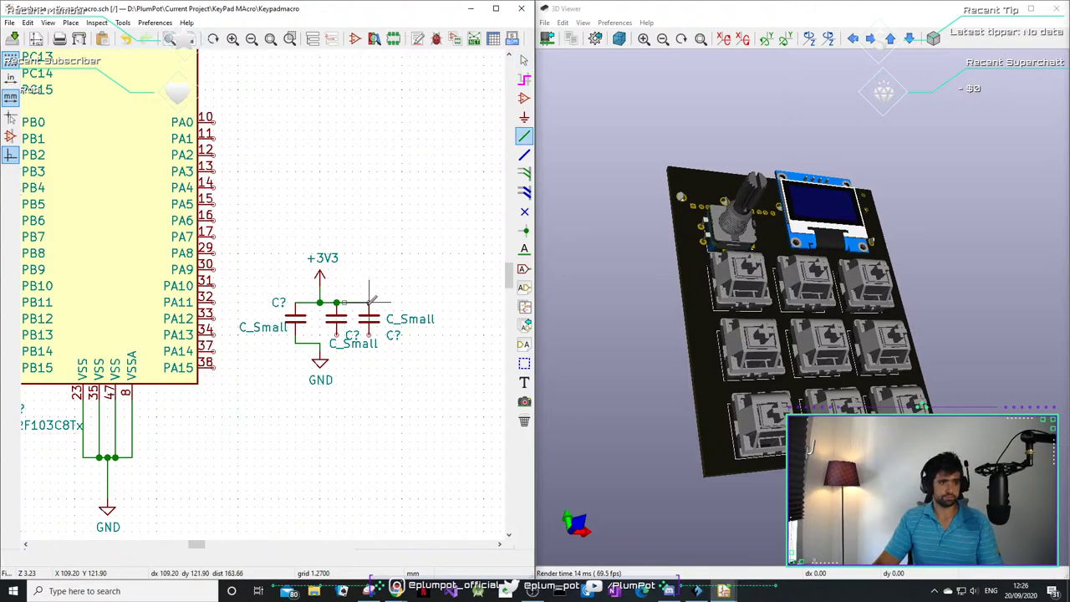
click(369, 302)
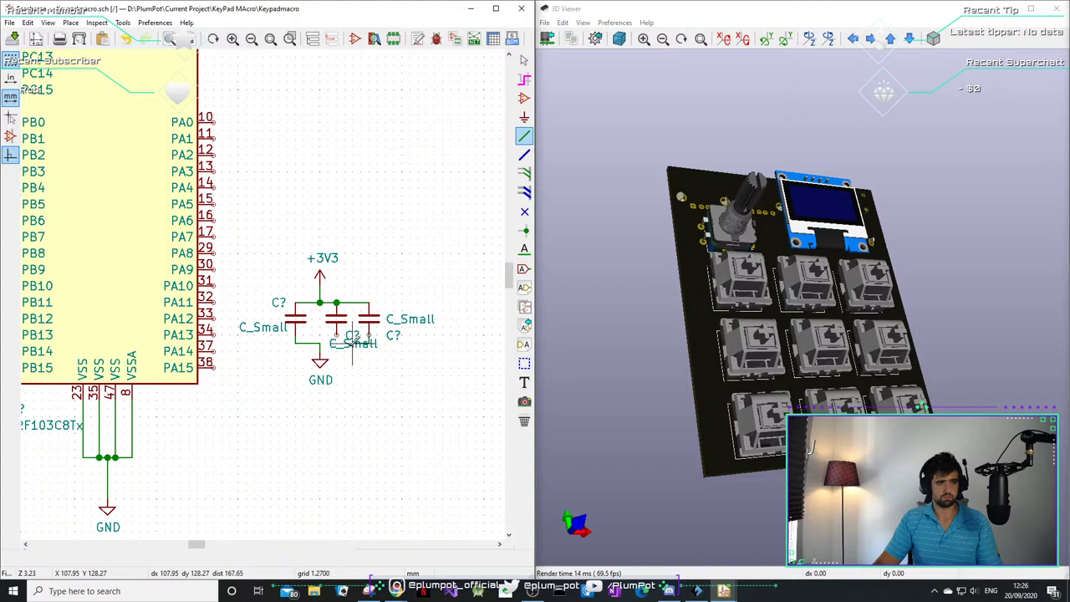
click(335, 339)
click(319, 343)
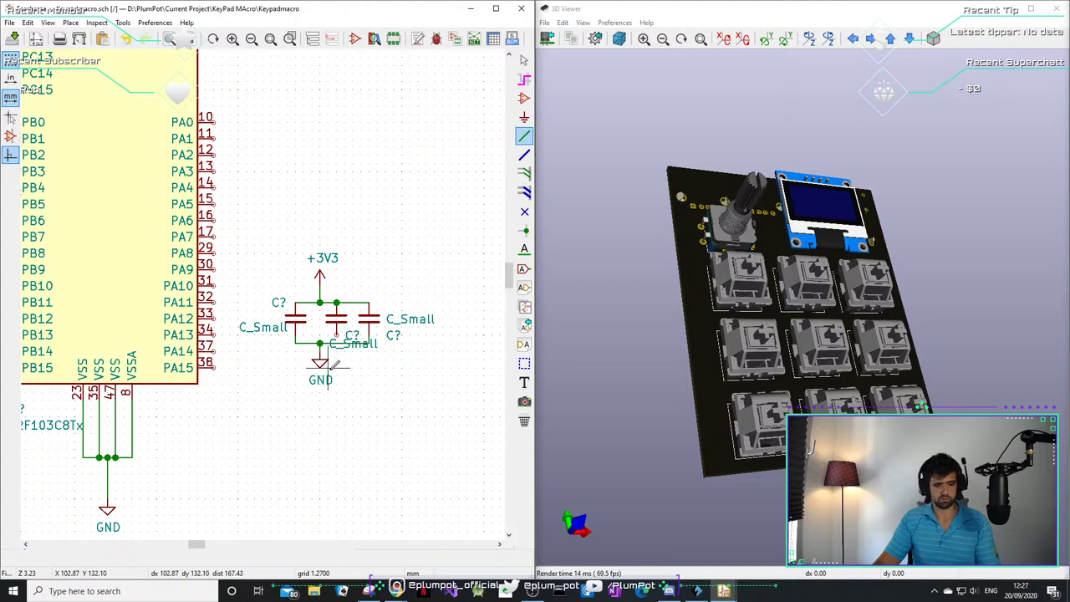
key(Escape)
- Align the GND and +3V3 symbols with the middle capacitor and delete the old GND wire stub
drag(322, 361, 335, 359)
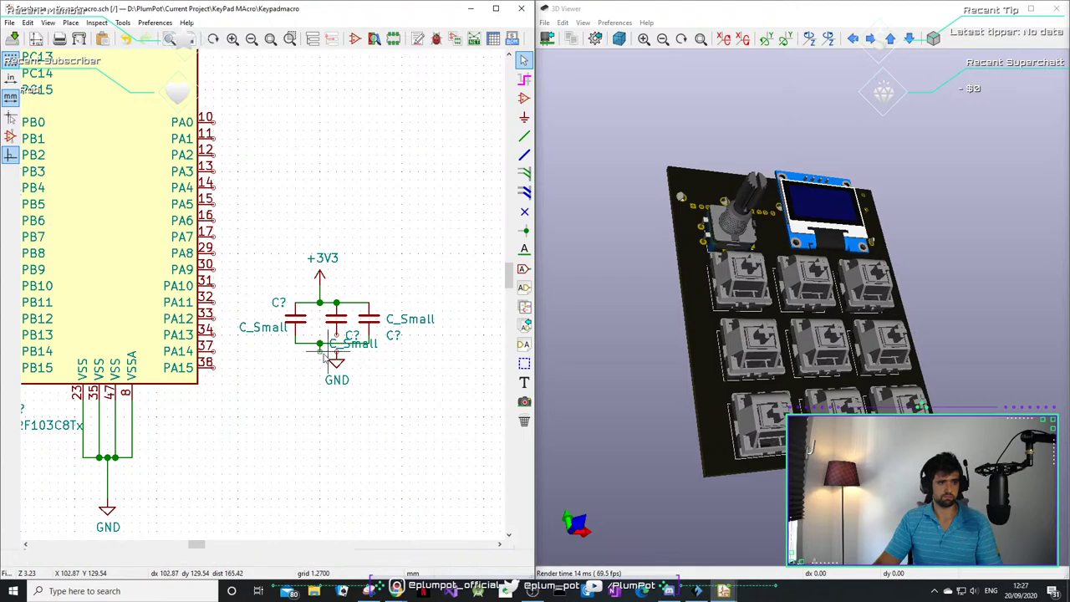
scroll(322, 355, up, 3)
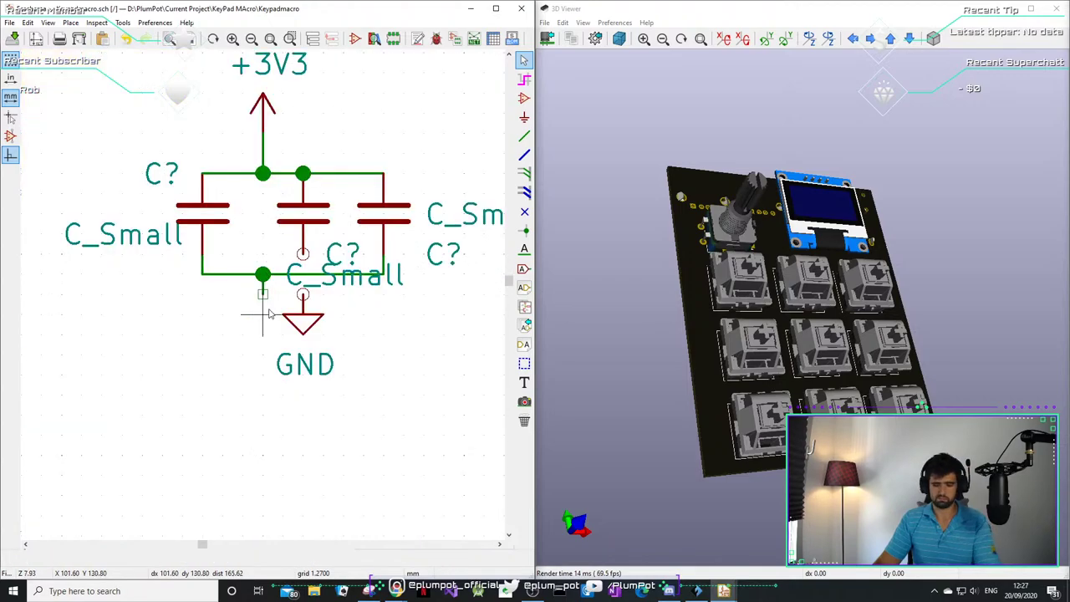
drag(263, 291, 243, 311)
key(Delete)
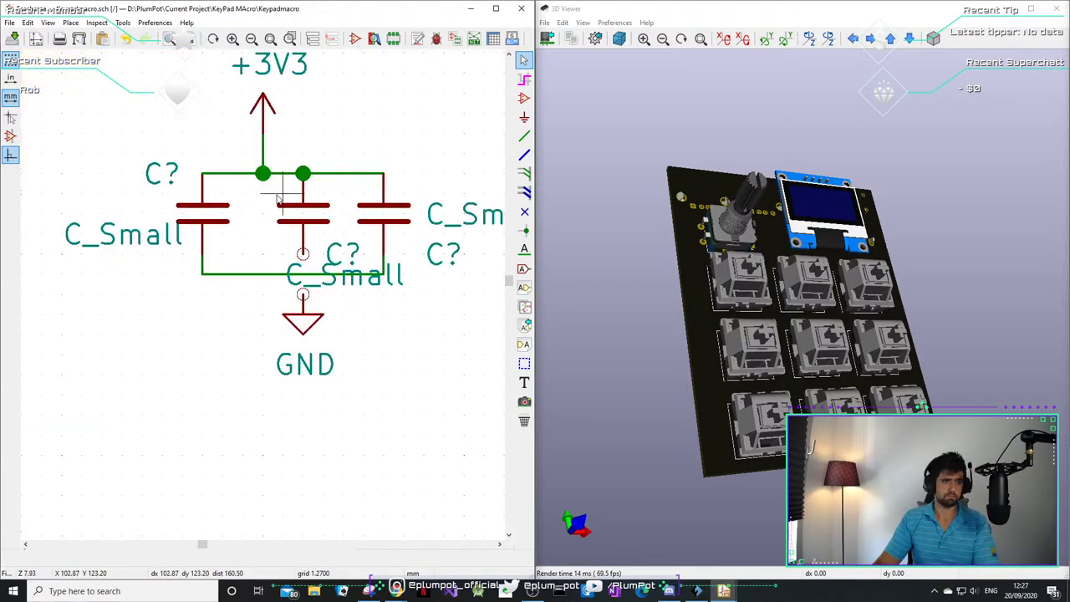
drag(249, 125, 285, 133)
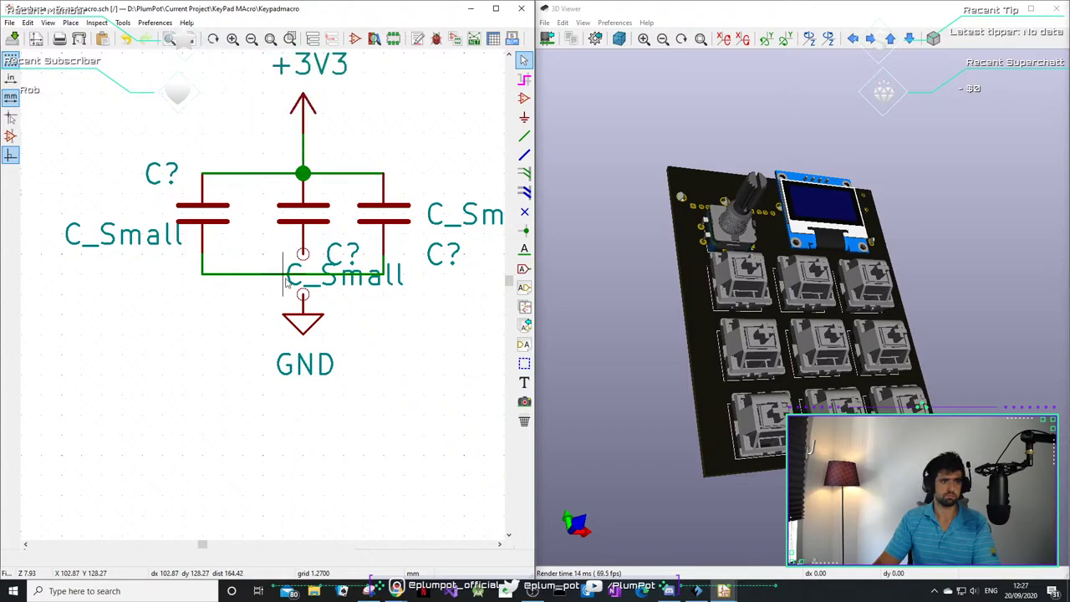
- Wire the GND symbol up to the lower capacitor wire beneath the middle capacitor
key(w)
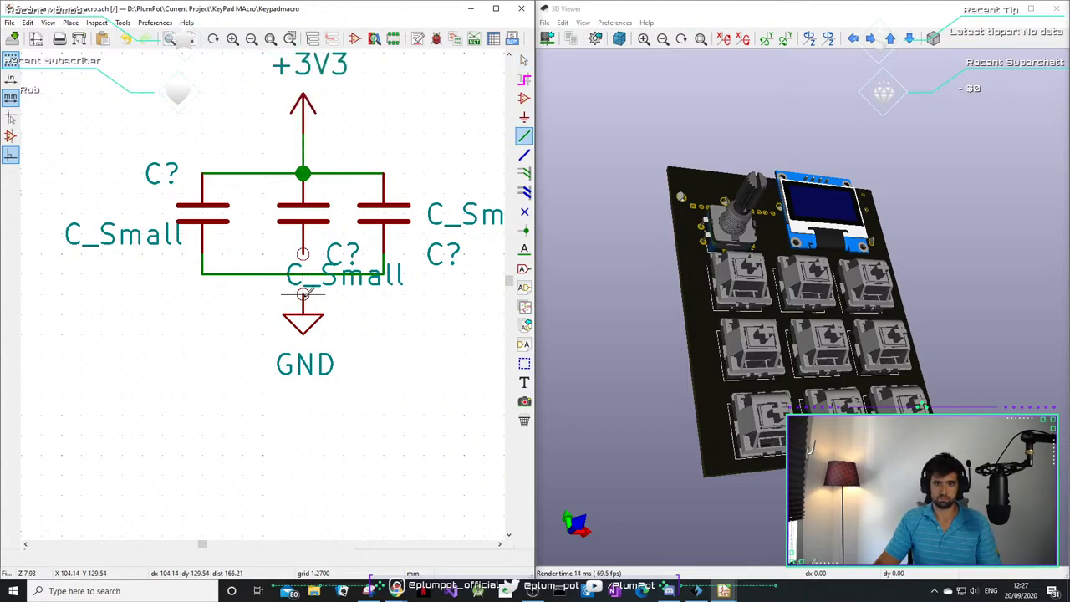
click(303, 274)
scroll(303, 273, down, 1)
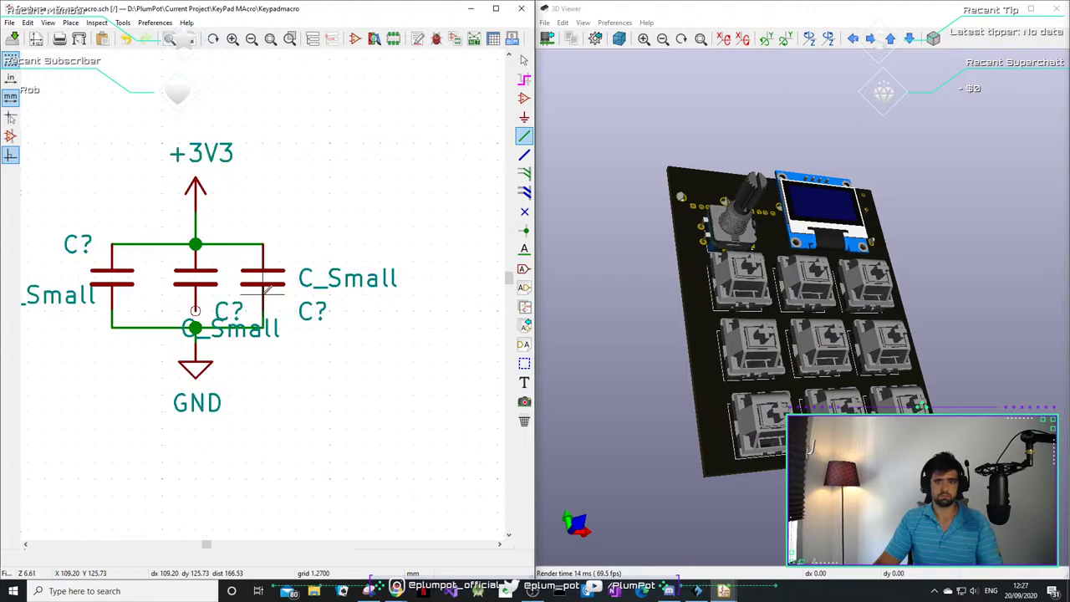
scroll(264, 286, down, 1)
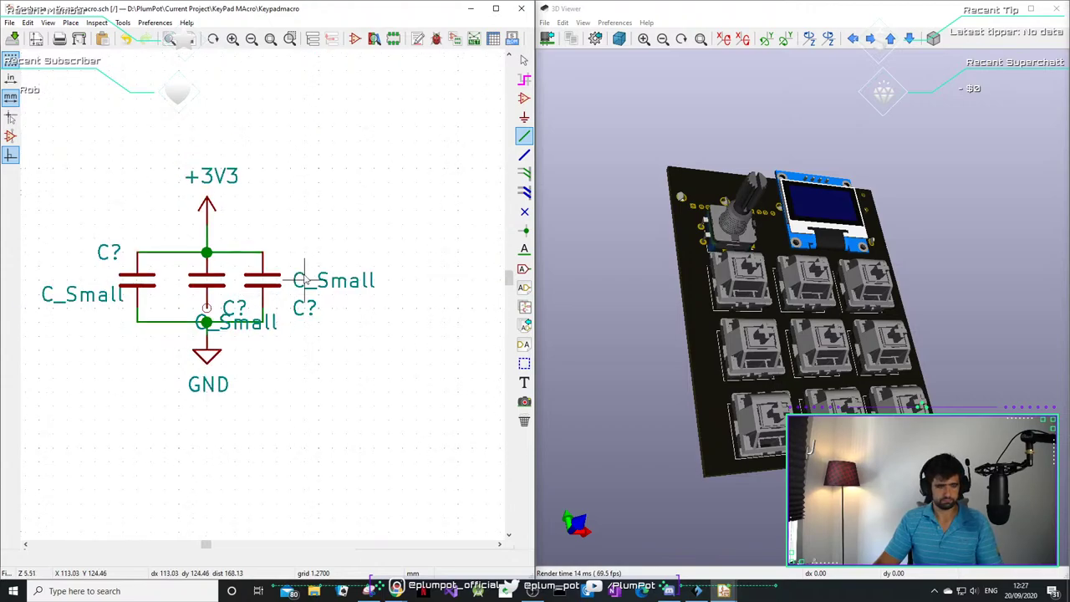
key(Escape)
- Review the whole schematic and the 3D board, and bring up the Snipping Tool feature grid beside the schematic
scroll(251, 275, down, 3)
scroll(251, 280, up, 2)
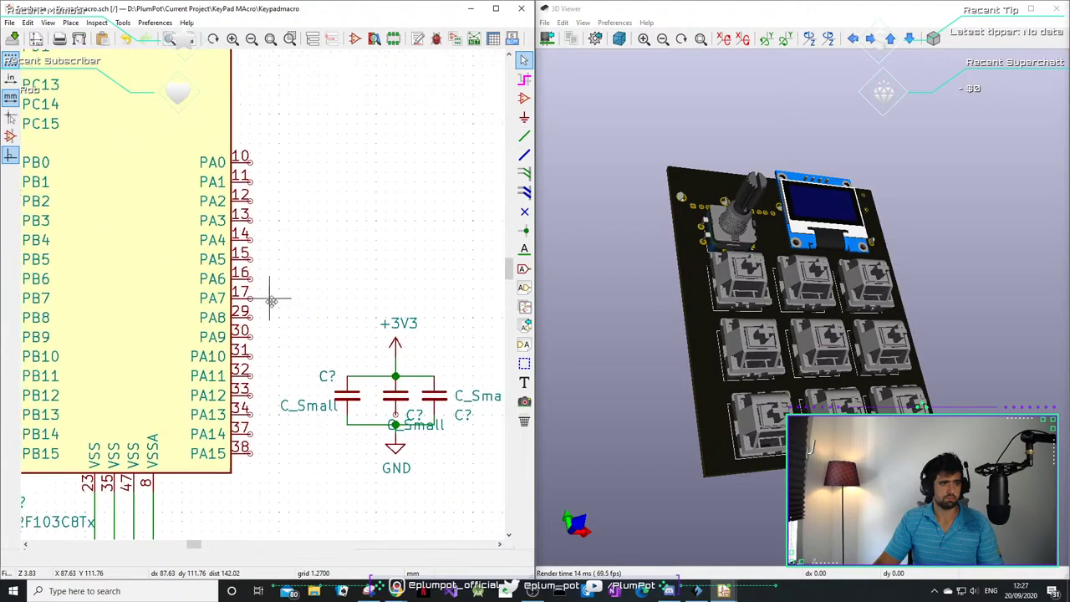
scroll(275, 293, down, 6)
scroll(299, 292, up, 4)
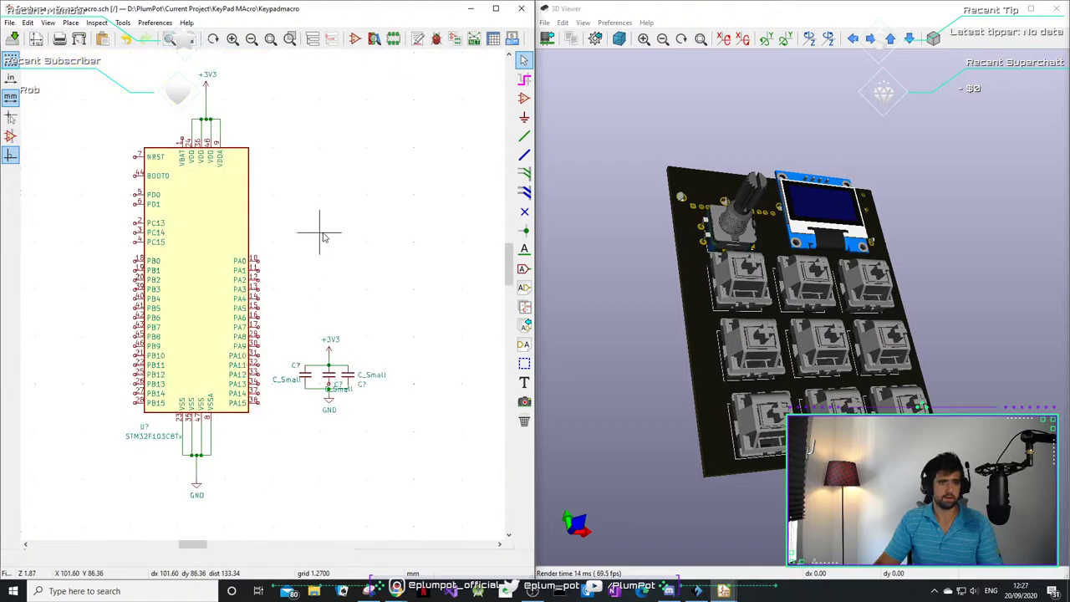
drag(694, 351, 742, 378)
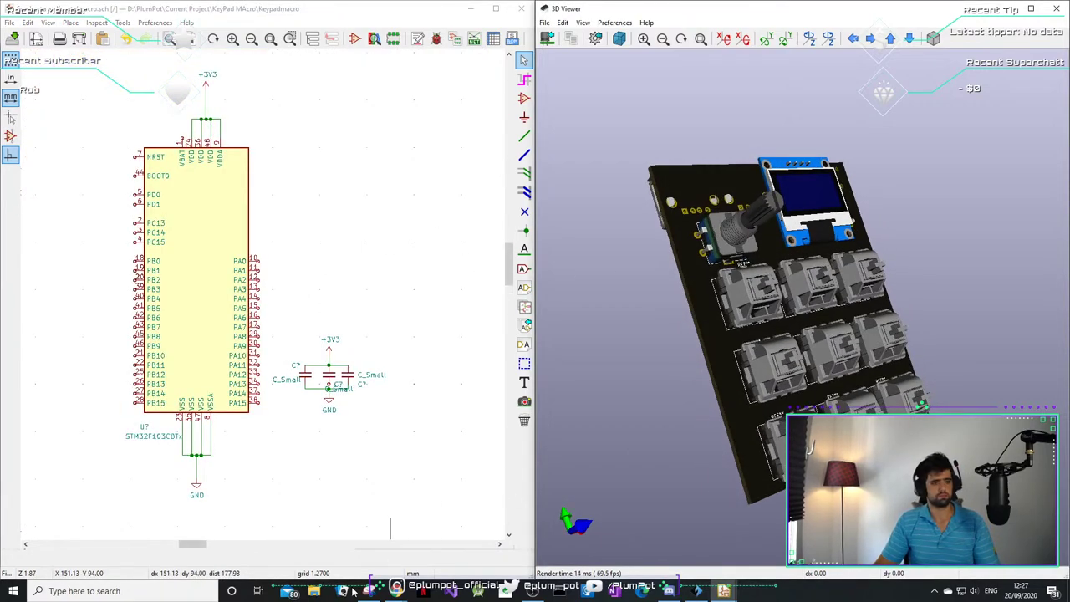
click(368, 591)
drag(622, 118, 810, 22)
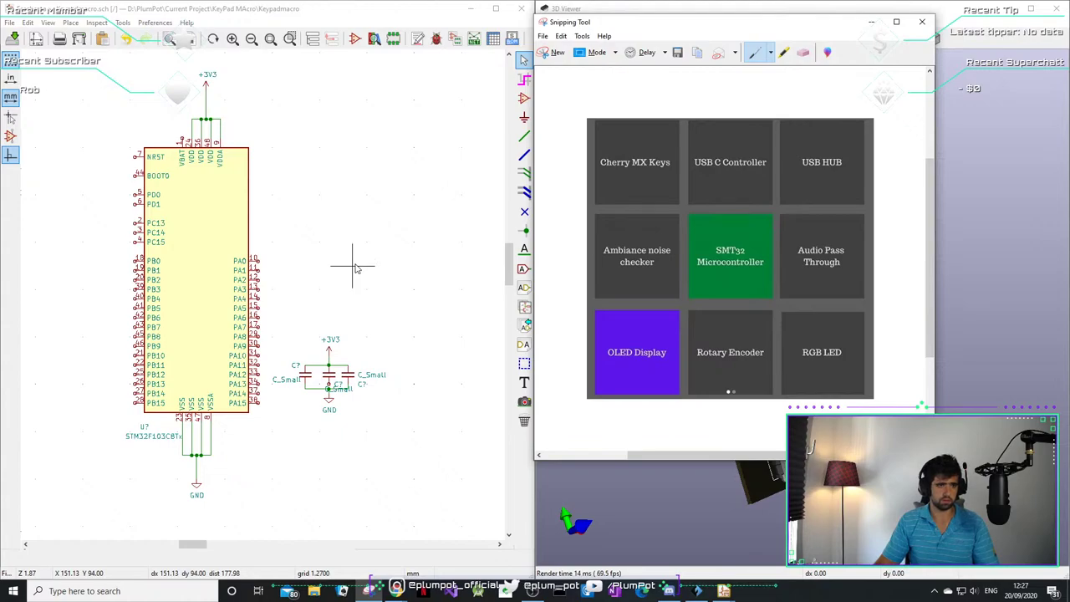
- Switch to the STM32F103 datasheet in Chrome, search it for I2C and examine the medium-density devices in the STM32F103xx family table
mouse_move(369, 591)
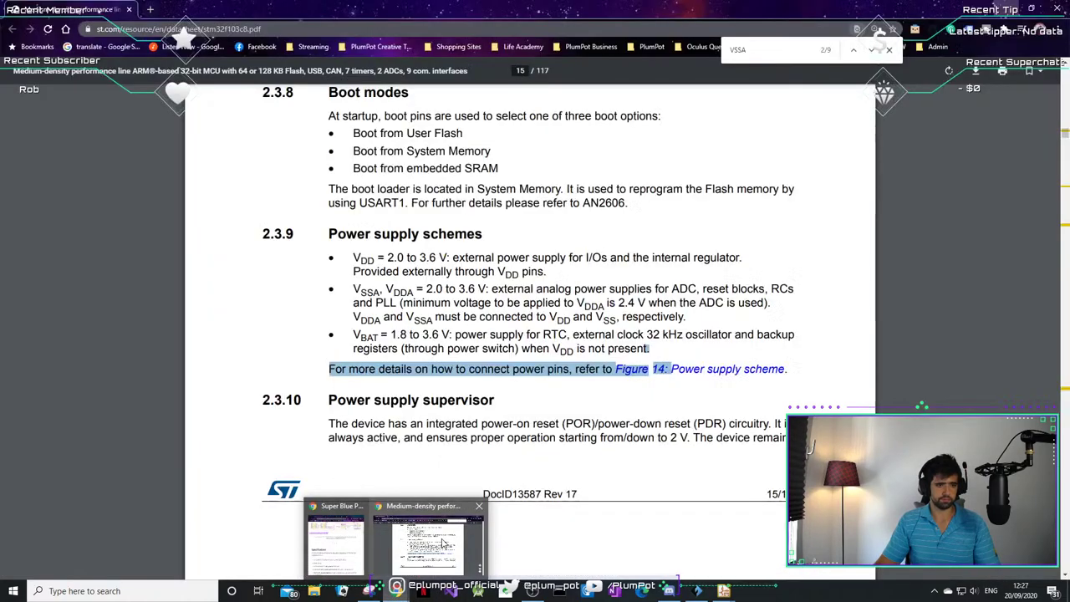
click(443, 543)
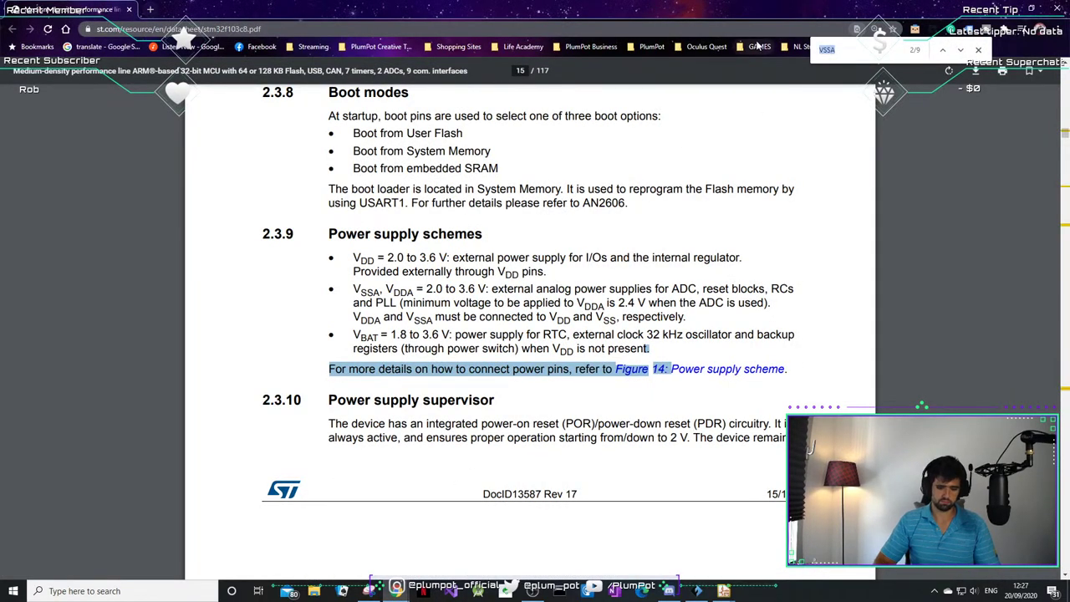
text(I2C)
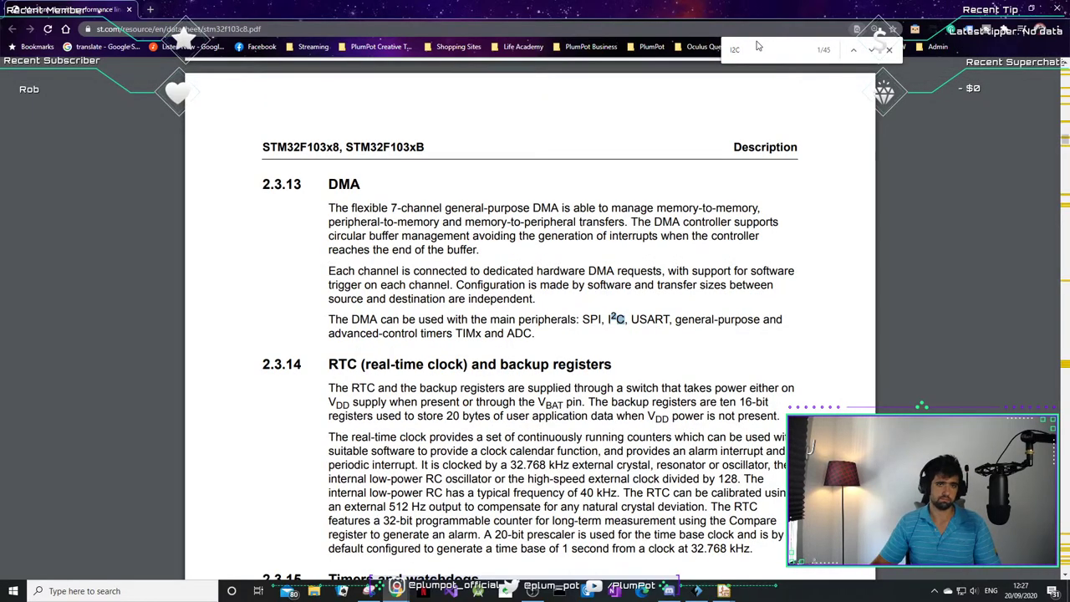
key(Return)
key(Return)
key(Return)
key(Return)
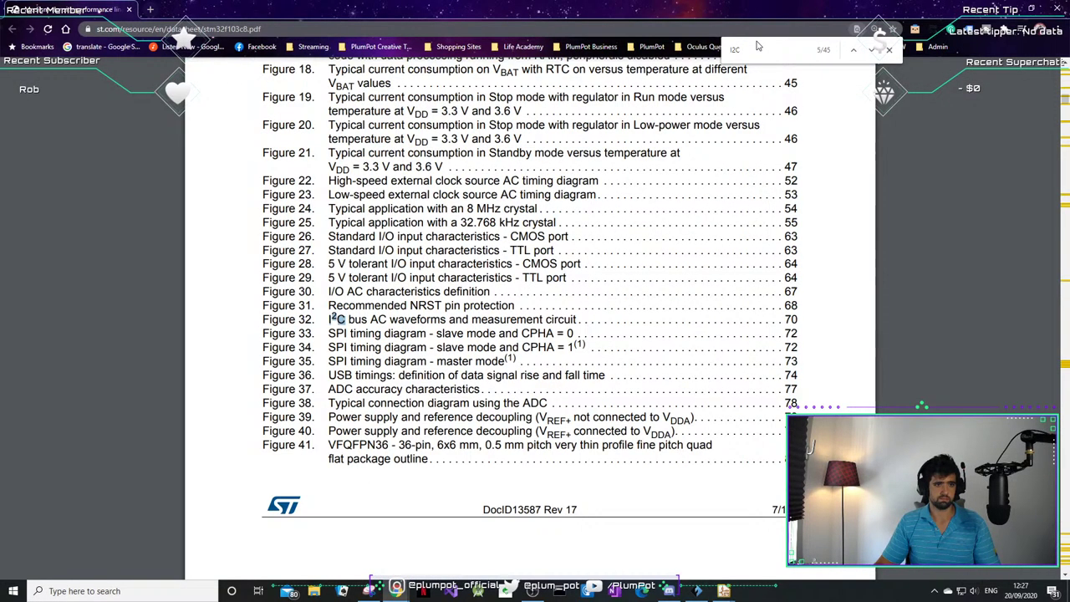
key(Return)
key(Return)
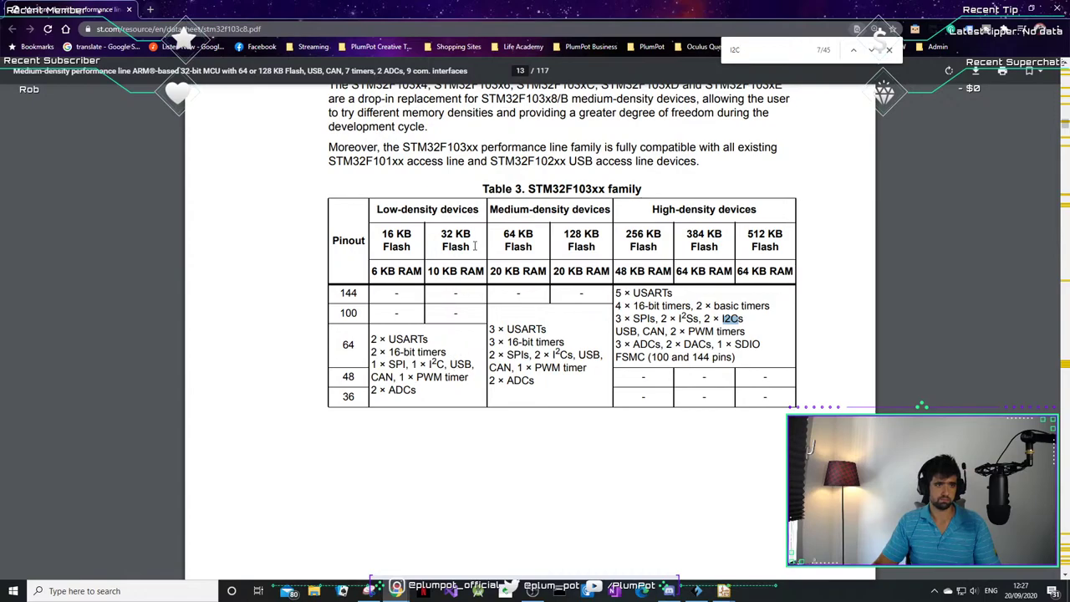
drag(513, 369, 526, 368)
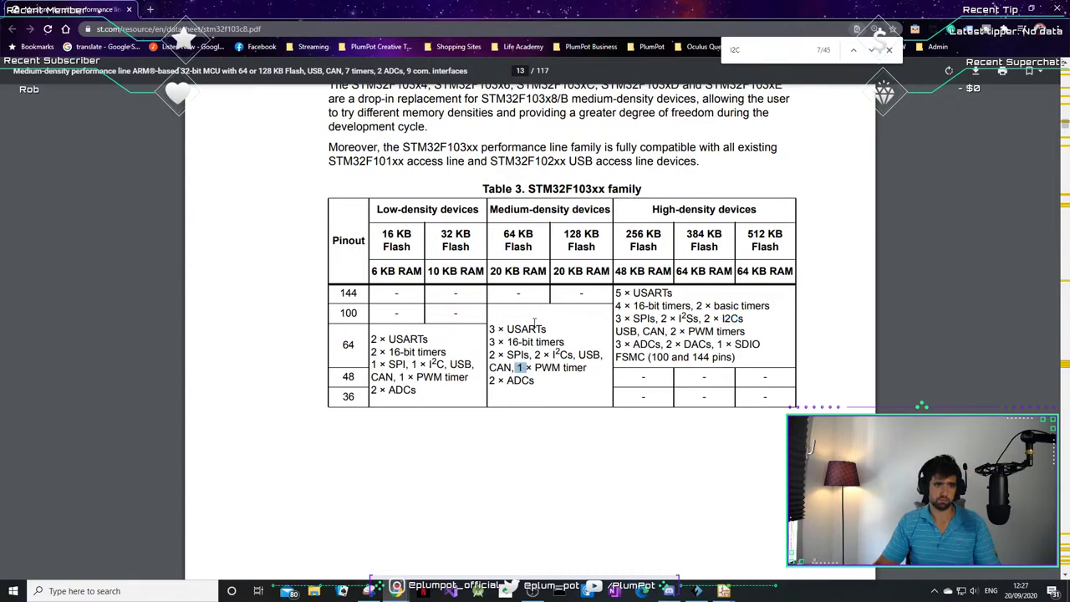
- Continue through the I2C matches to the pin definitions table and examine the PB10 and I2C2_SCL row
click(871, 50)
click(871, 50)
click(871, 50)
click(871, 50)
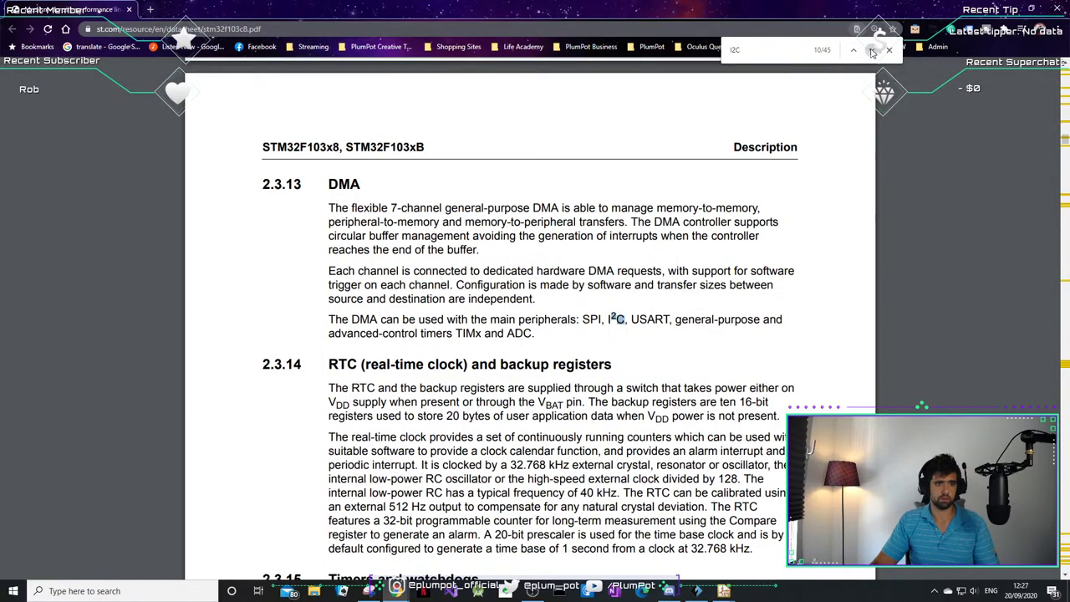
click(870, 50)
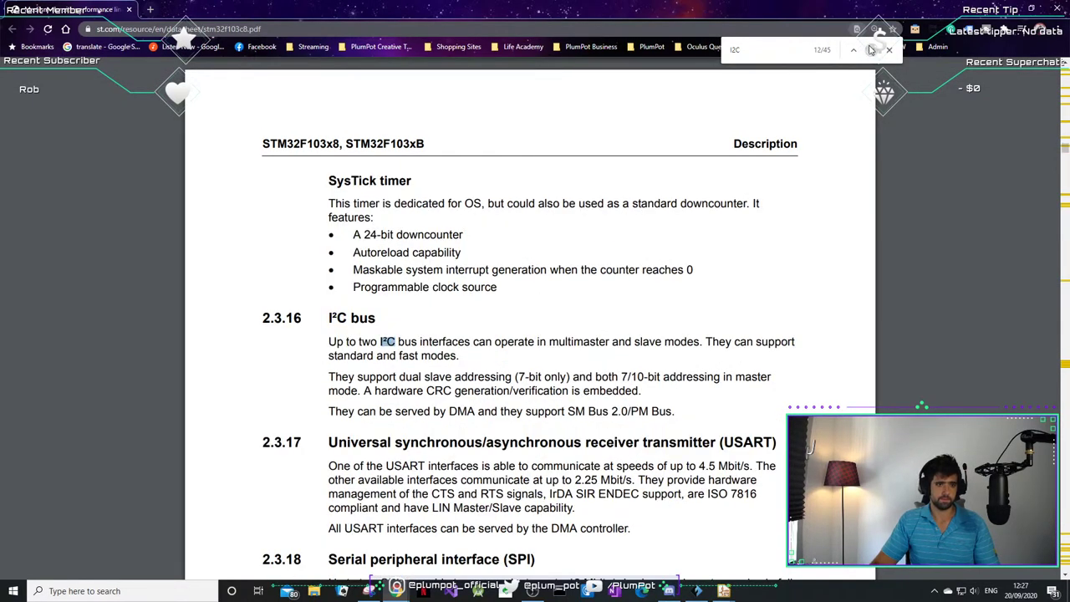
click(870, 50)
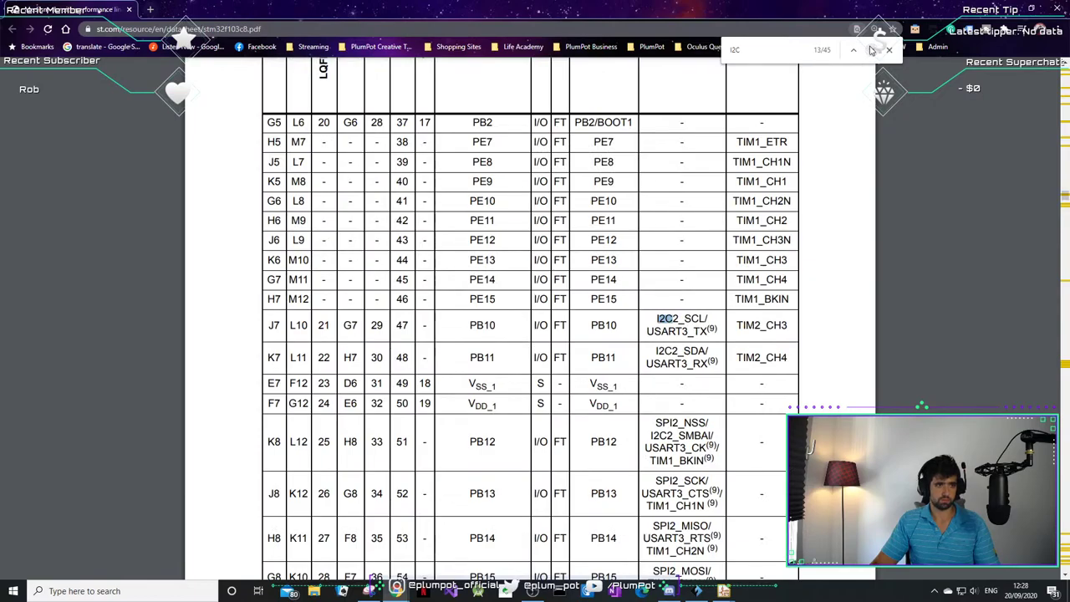
scroll(599, 194, up, 5)
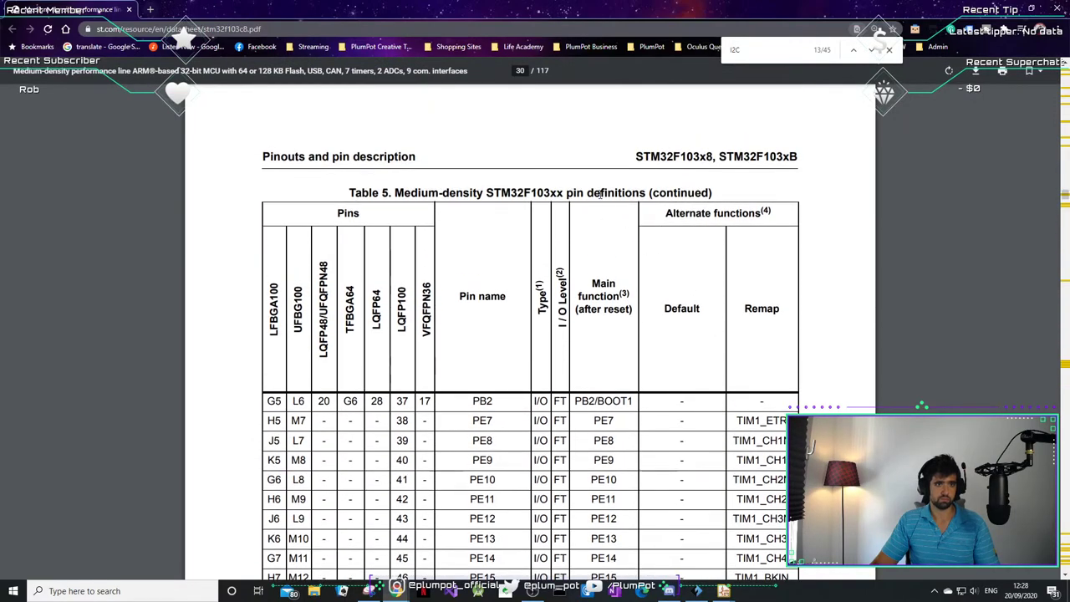
scroll(655, 482, down, 3)
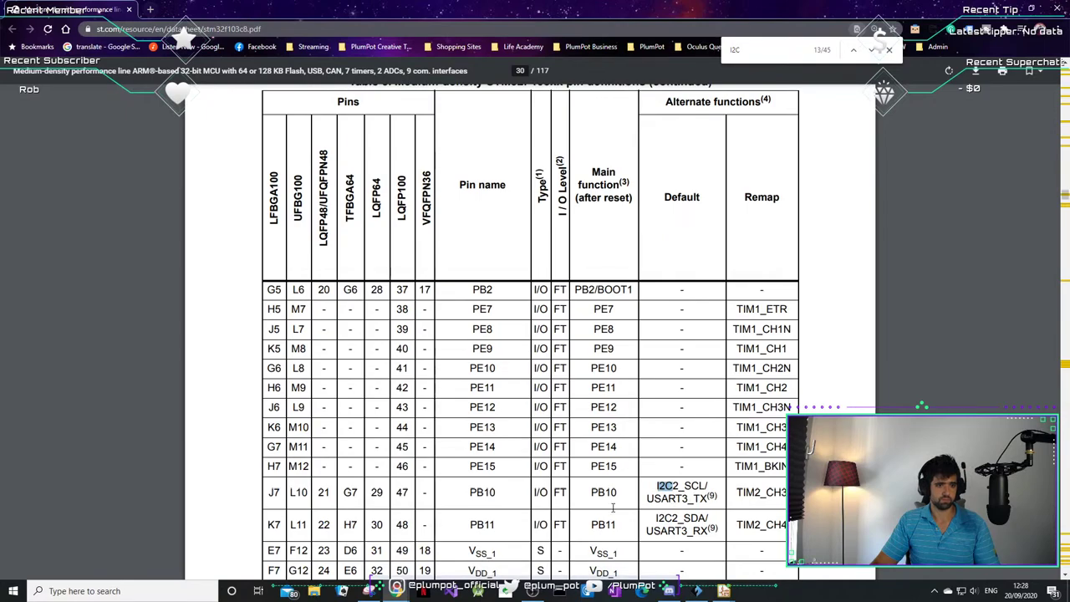
drag(497, 497, 464, 501)
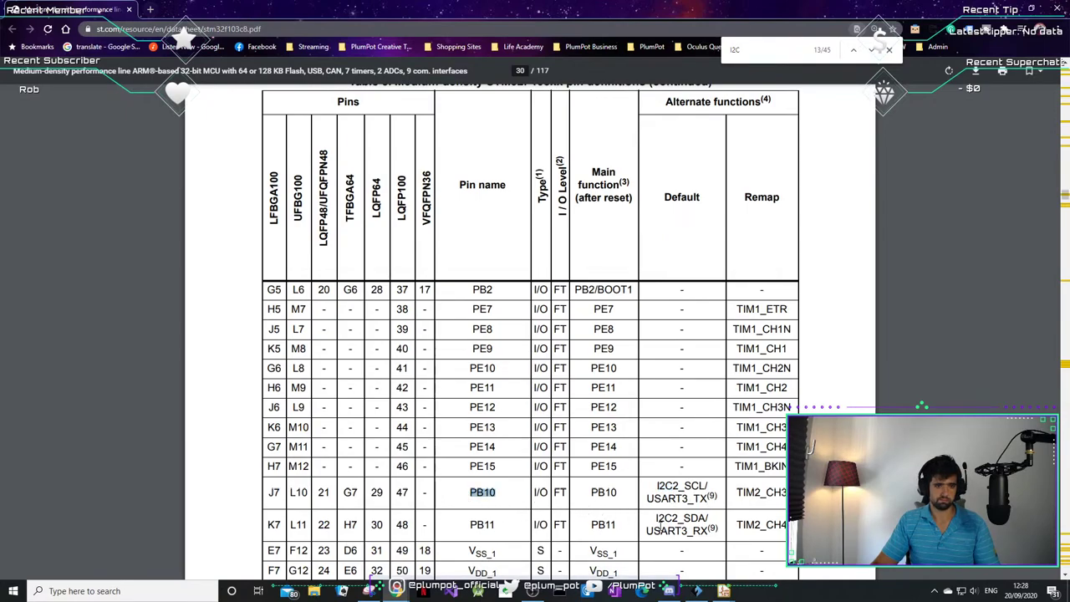
- Continue through the I2C matches in the datasheet and examine the I2C1 rows for PB5 to PB9 in the pin definitions table
scroll(660, 526, down, 1)
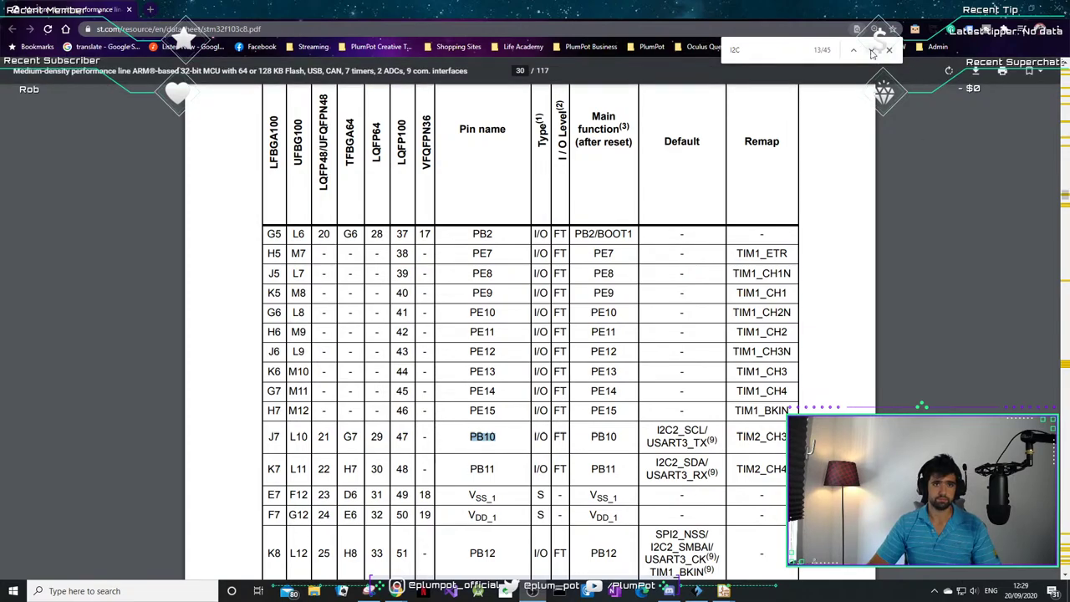
click(871, 51)
click(871, 51)
click(871, 51)
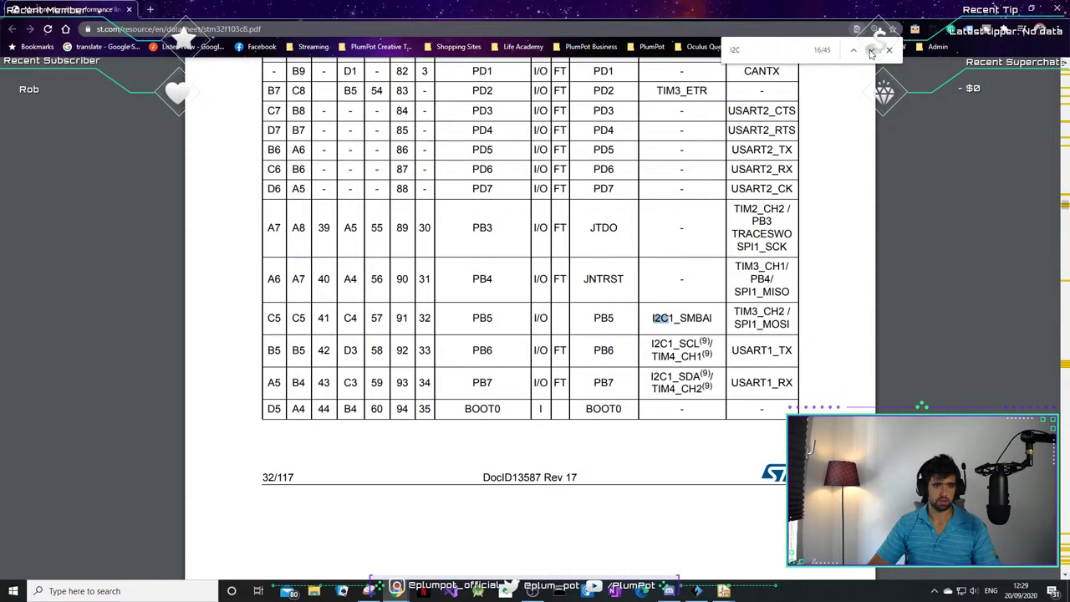
click(871, 51)
click(871, 51)
click(870, 51)
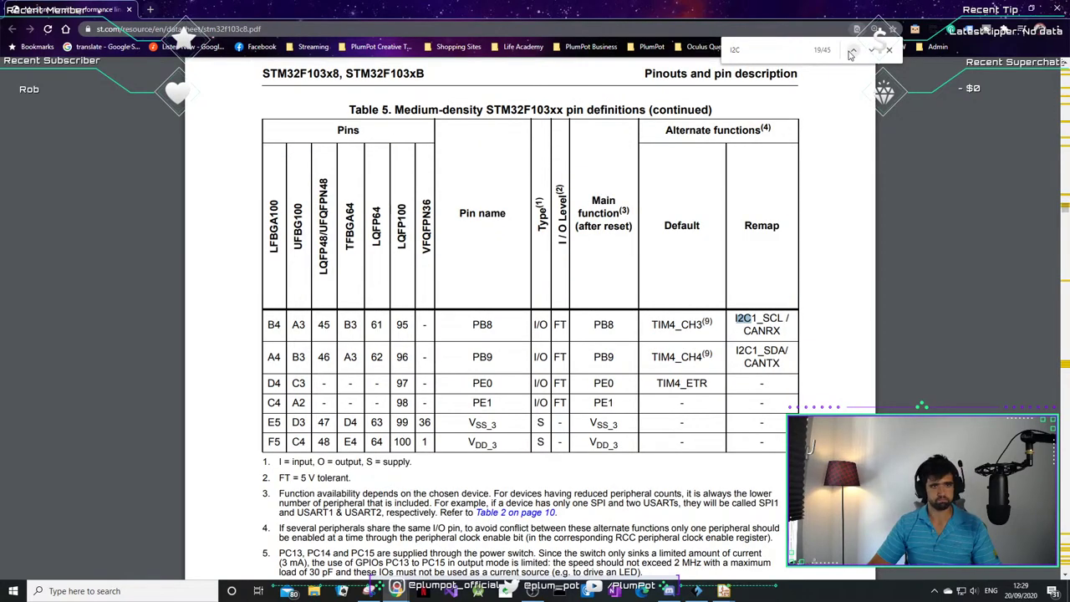
click(853, 50)
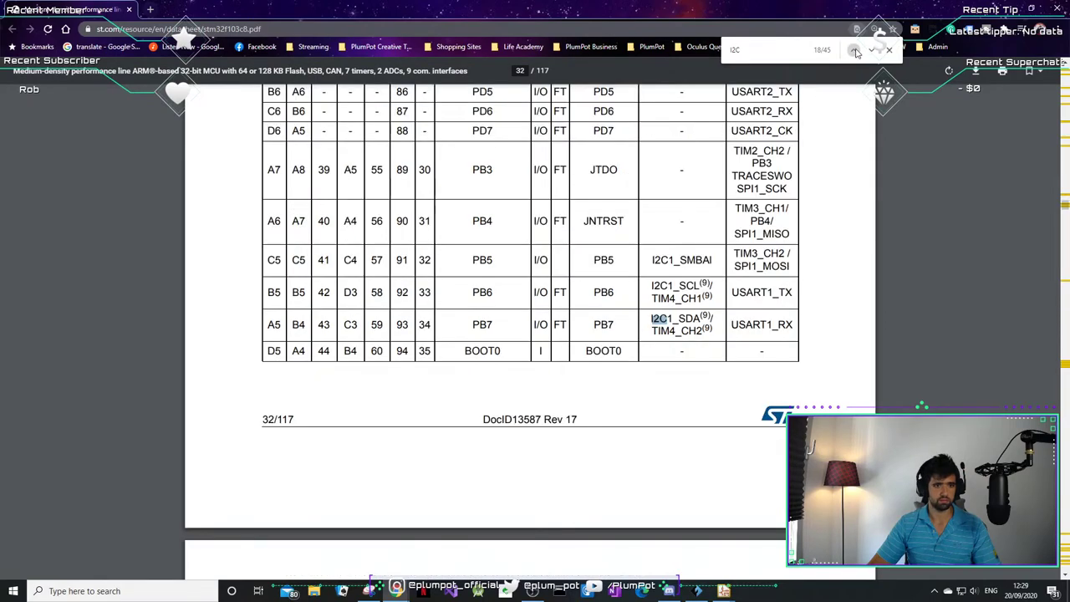
scroll(736, 251, up, 4)
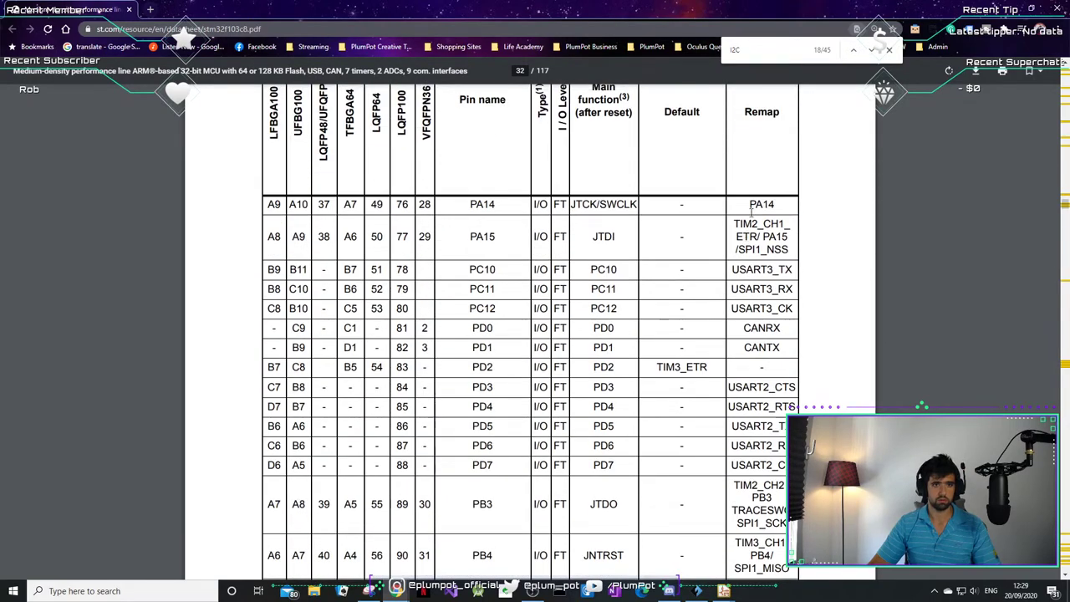
scroll(729, 254, down, 2)
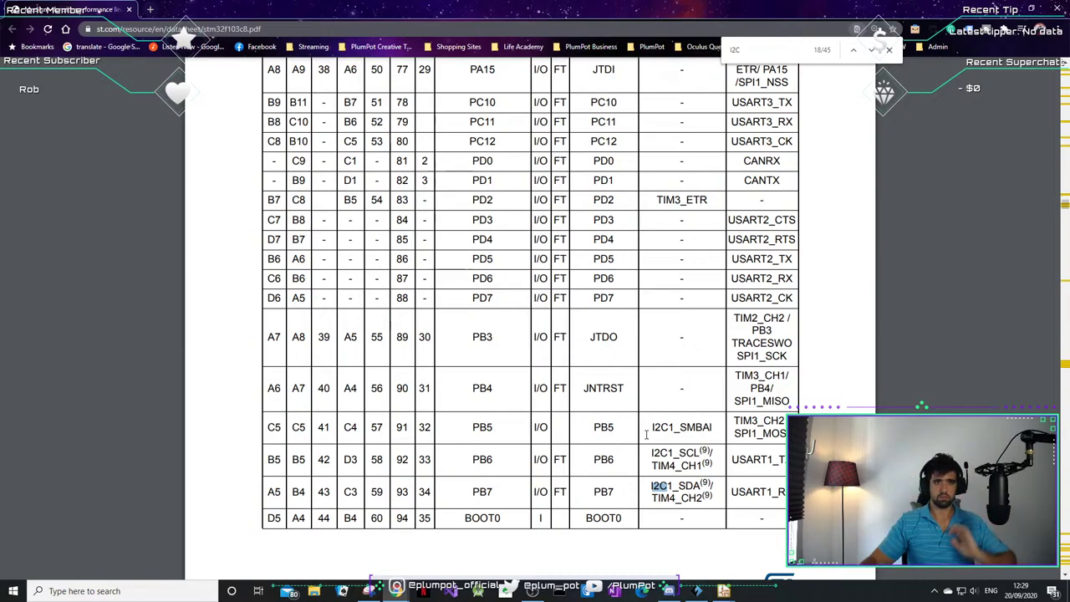
- Go back through the matches to the I2C2 rows for PB10 and PB11 and check PB10's pin number in the LQFP48 column
click(853, 50)
click(853, 50)
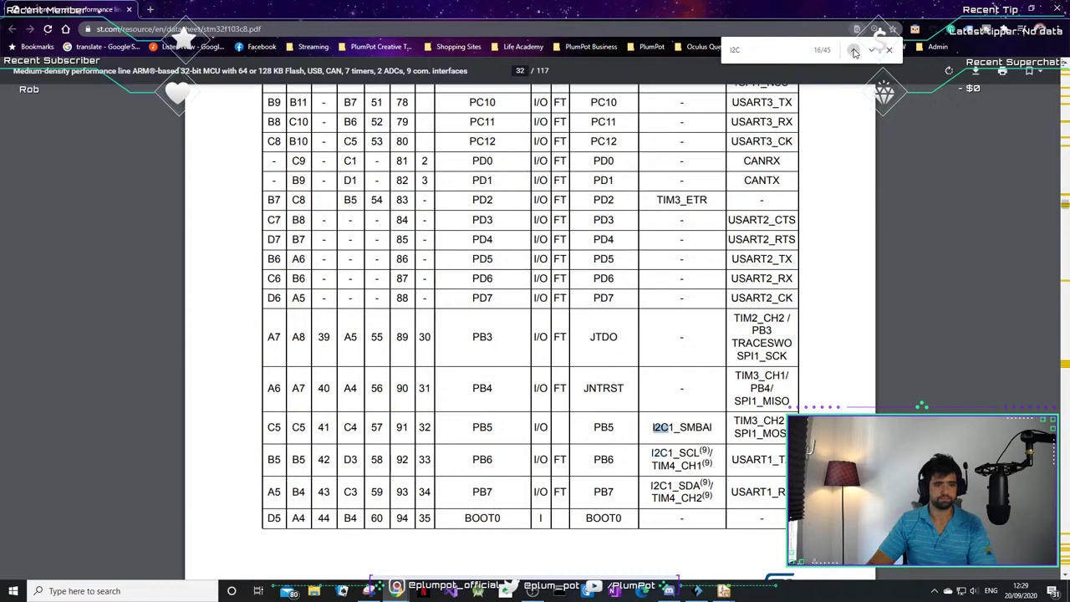
click(853, 50)
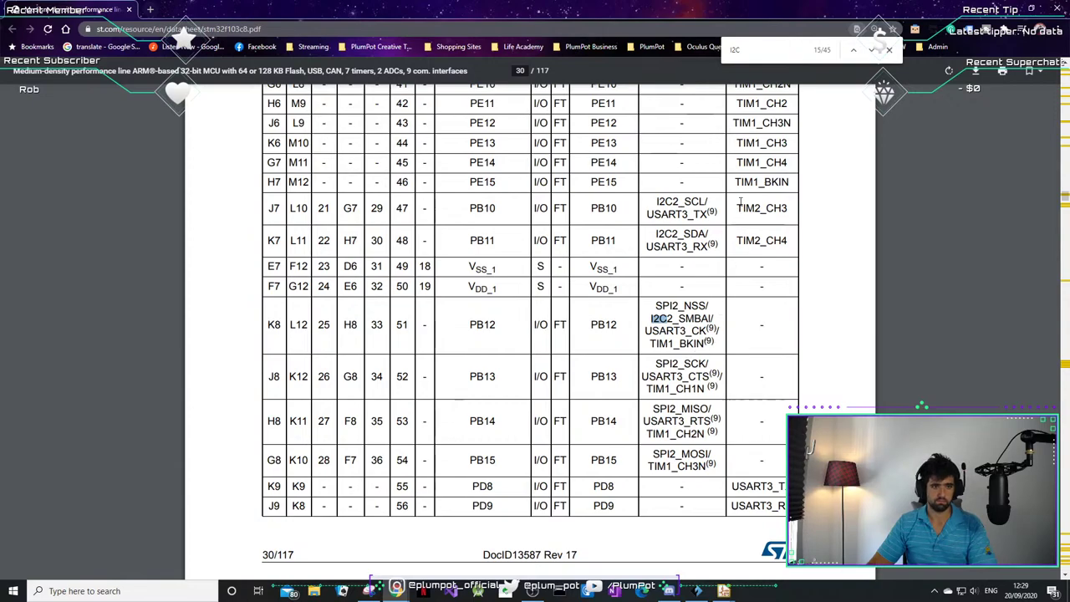
click(852, 51)
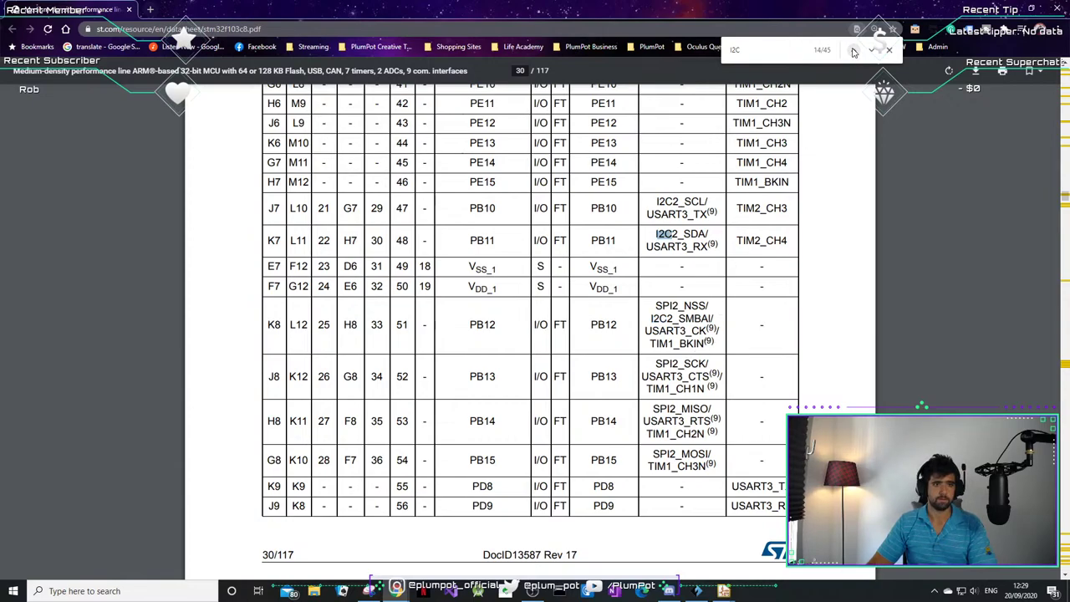
scroll(698, 318, up, 1)
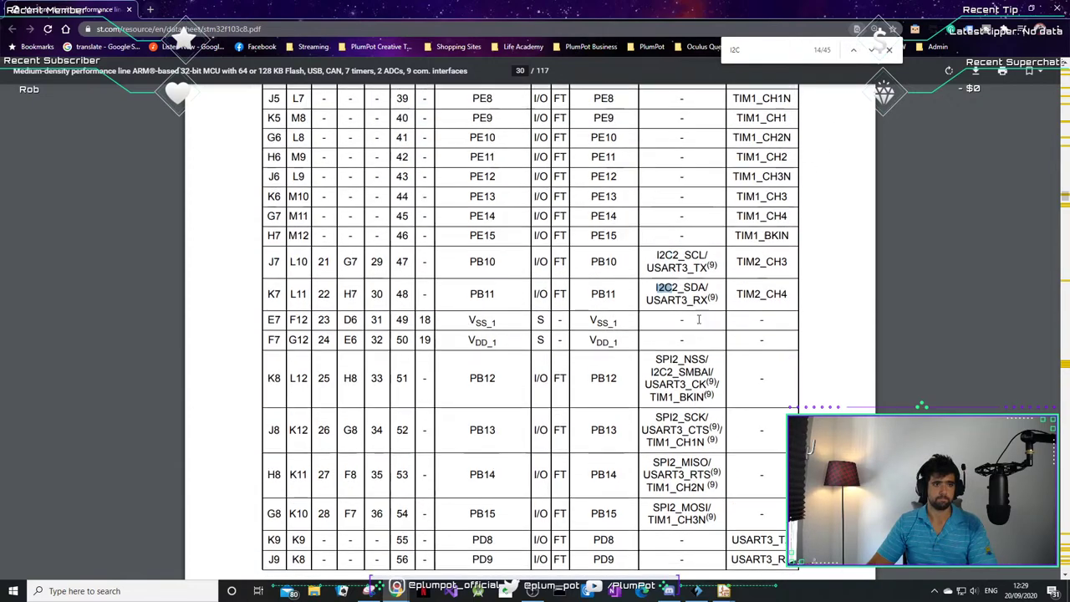
click(853, 50)
click(853, 50)
click(871, 50)
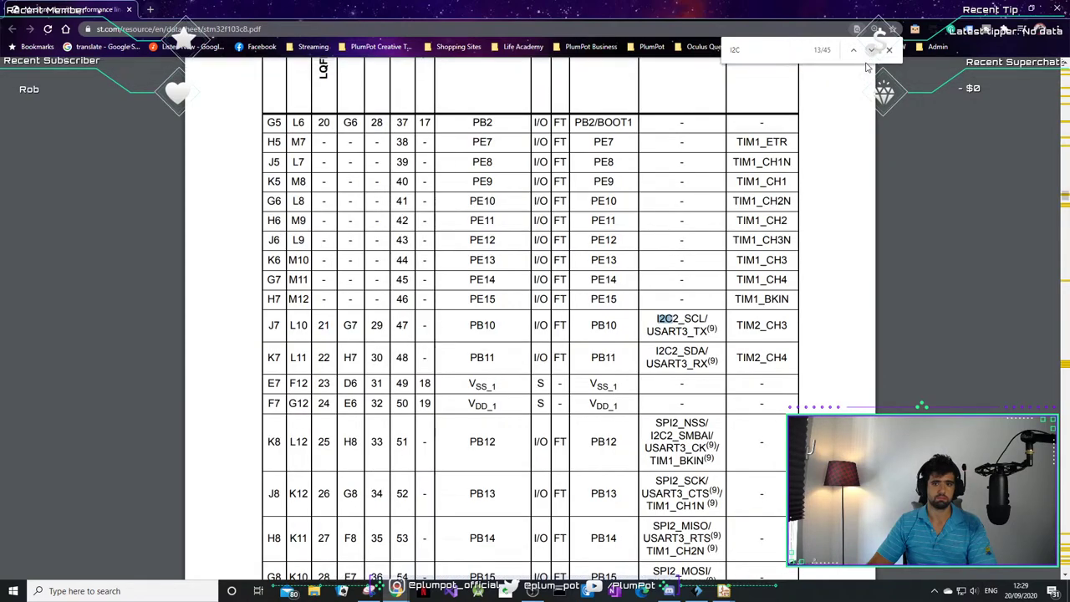
double_click(489, 326)
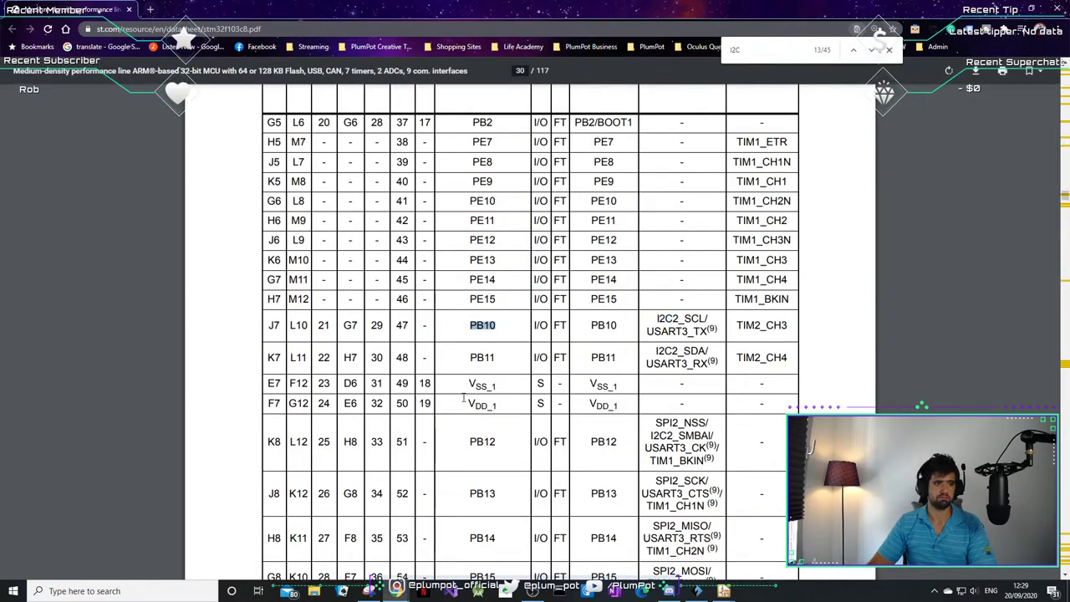
scroll(571, 357, up, 3)
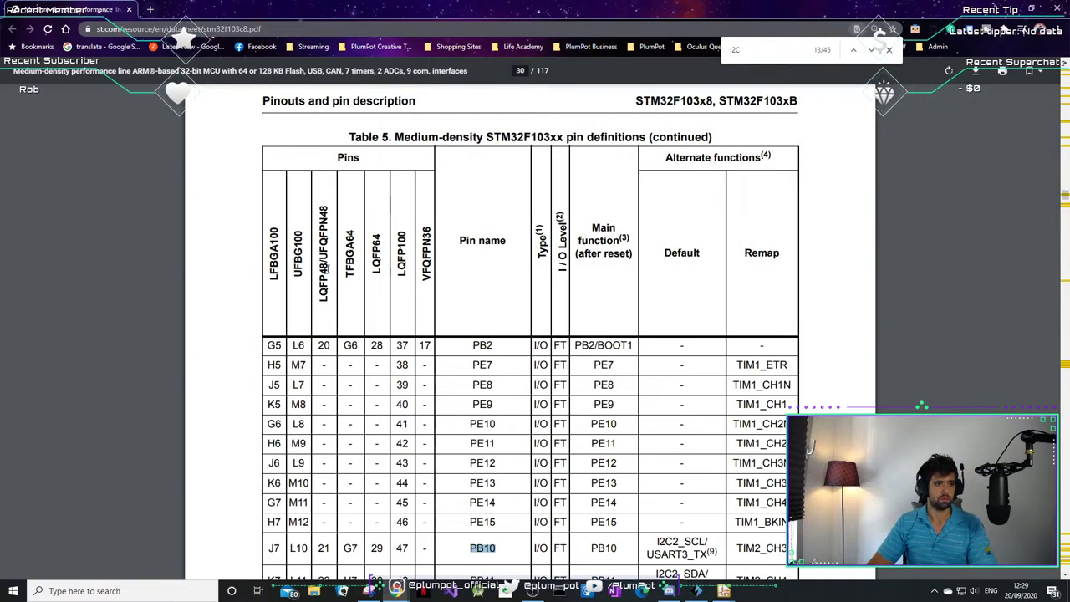
scroll(327, 268, down, 3)
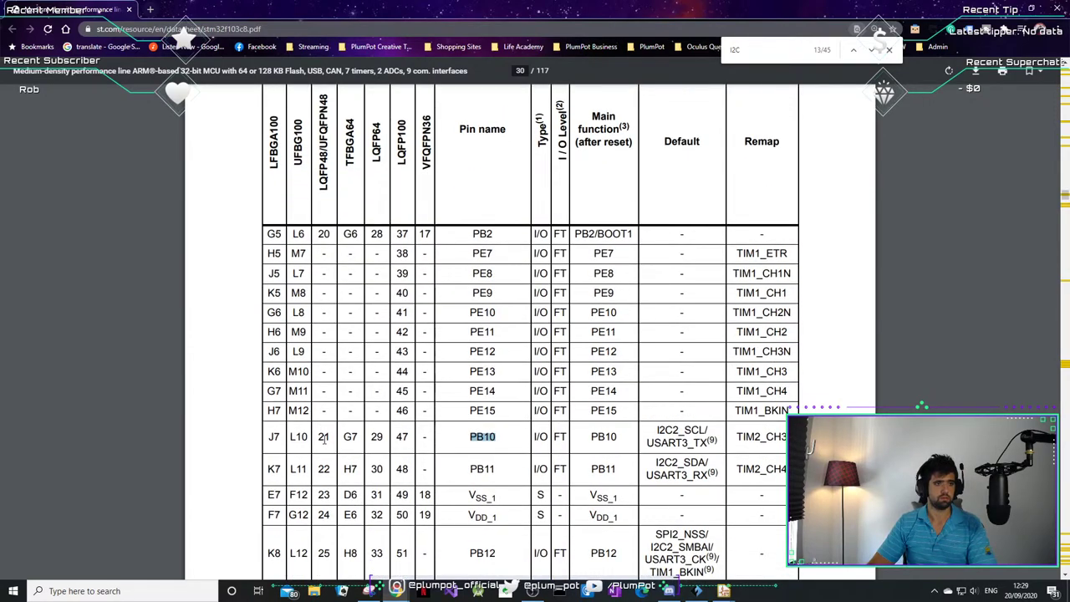
click(323, 442)
- Switch to the KiCad schematic and draw horizontal wires about 12.7 mm long outward from the STM32's PB10 and PB11 pins
mouse_move(724, 591)
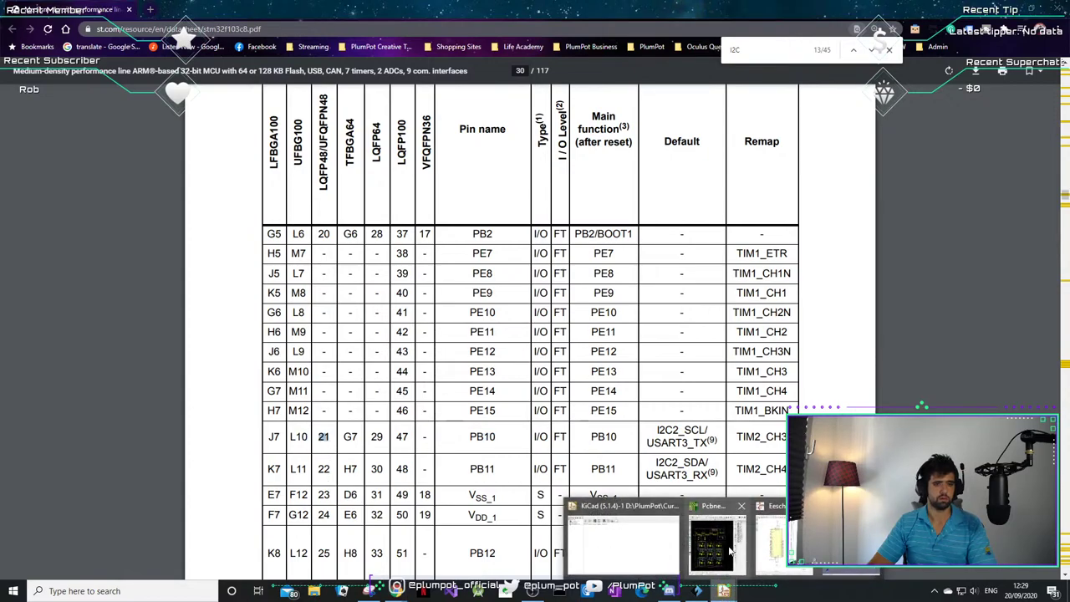
click(783, 539)
scroll(138, 373, up, 4)
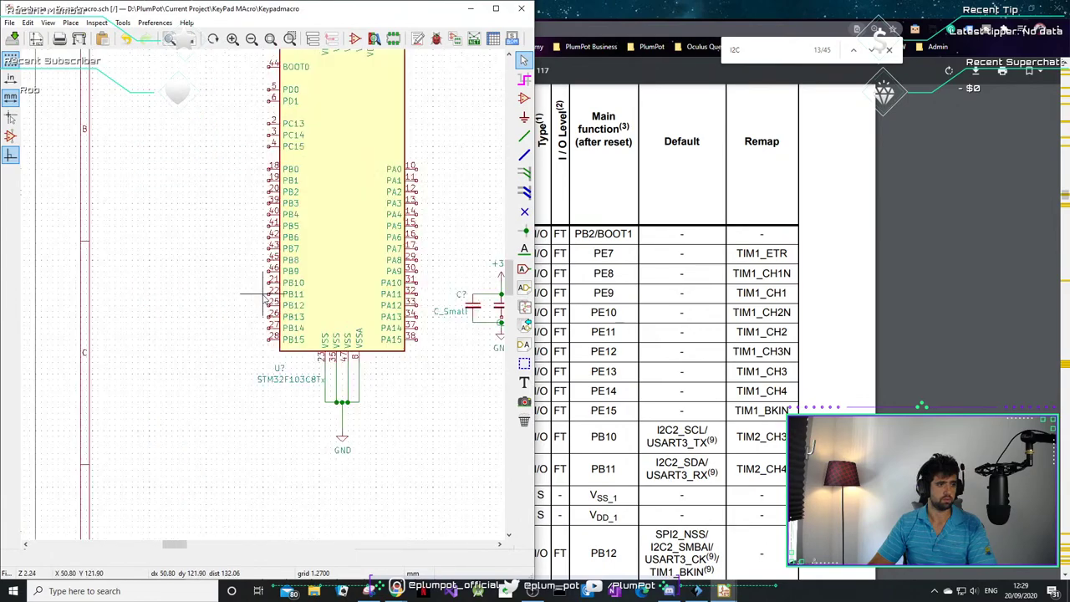
key(w)
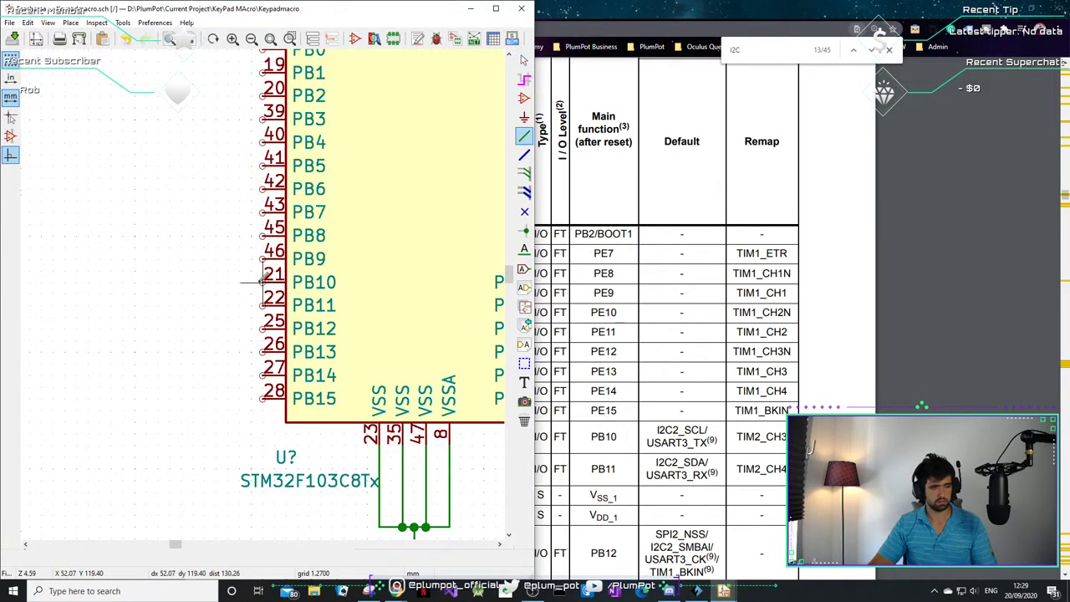
double_click(147, 281)
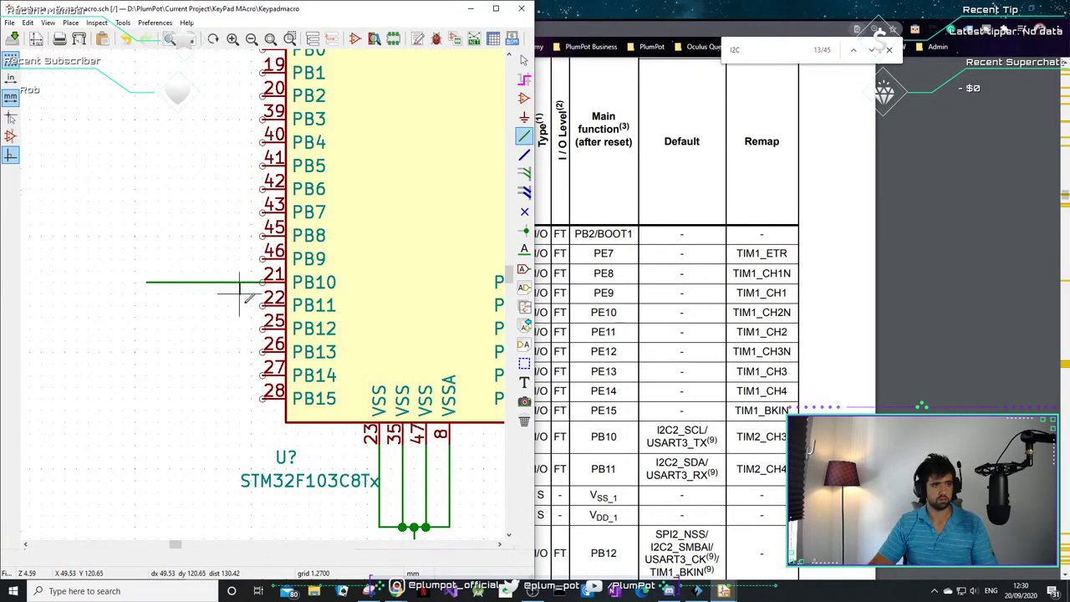
key(ctrl+z)
click(262, 282)
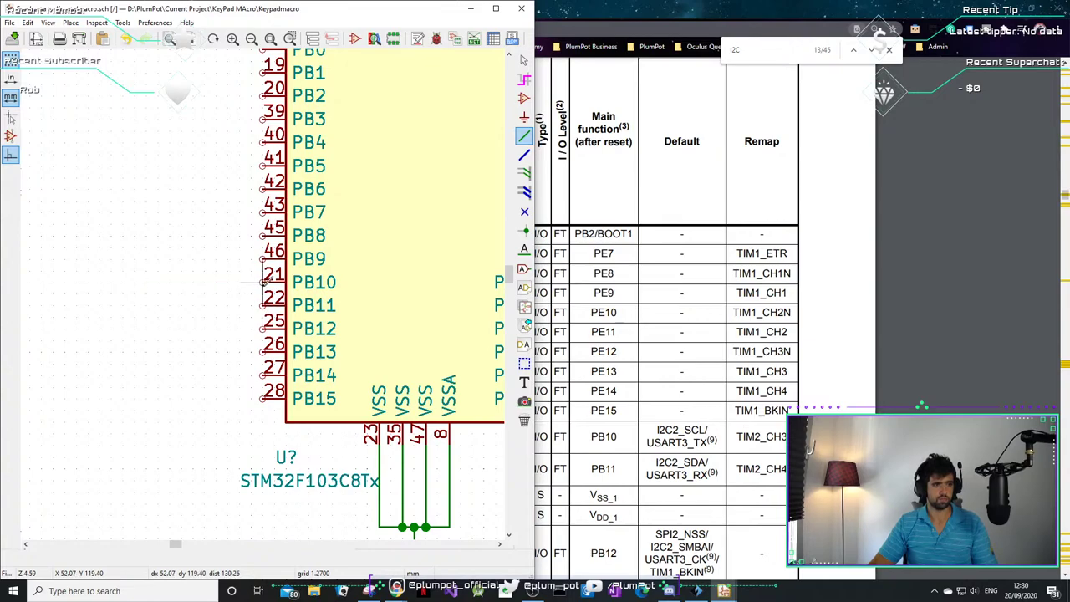
double_click(147, 282)
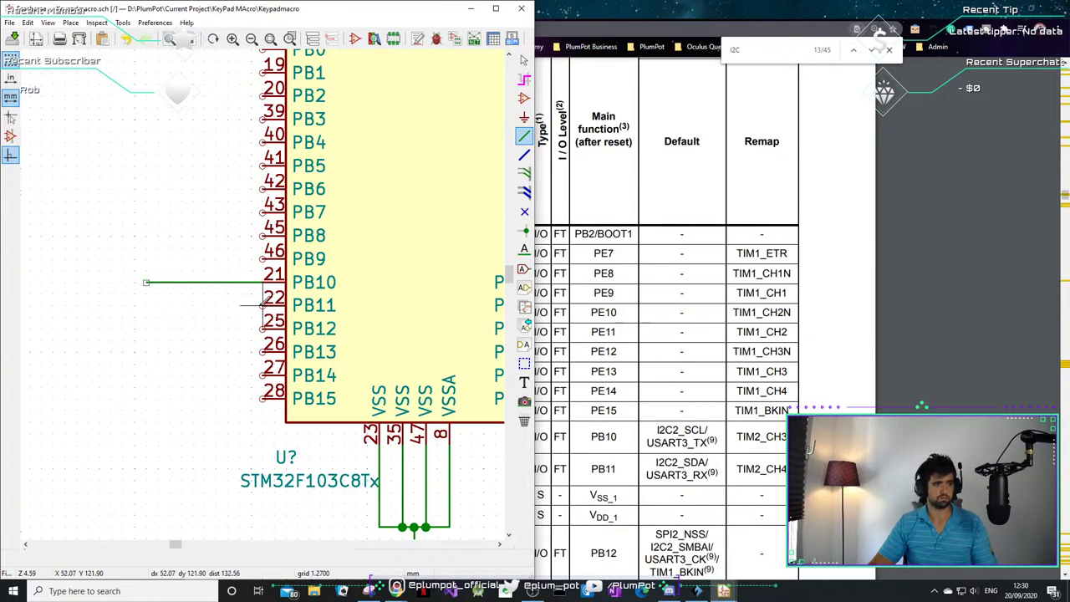
click(262, 306)
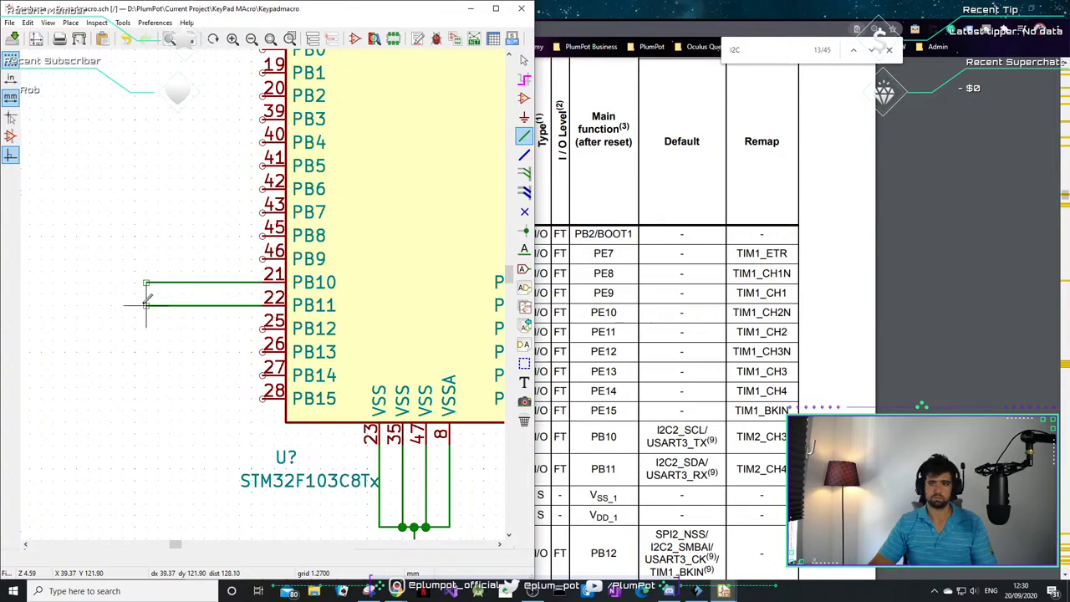
double_click(146, 305)
key(Escape)
- Return to the datasheet in Chrome and check the I2C2 signal assigned to PB10
click(582, 338)
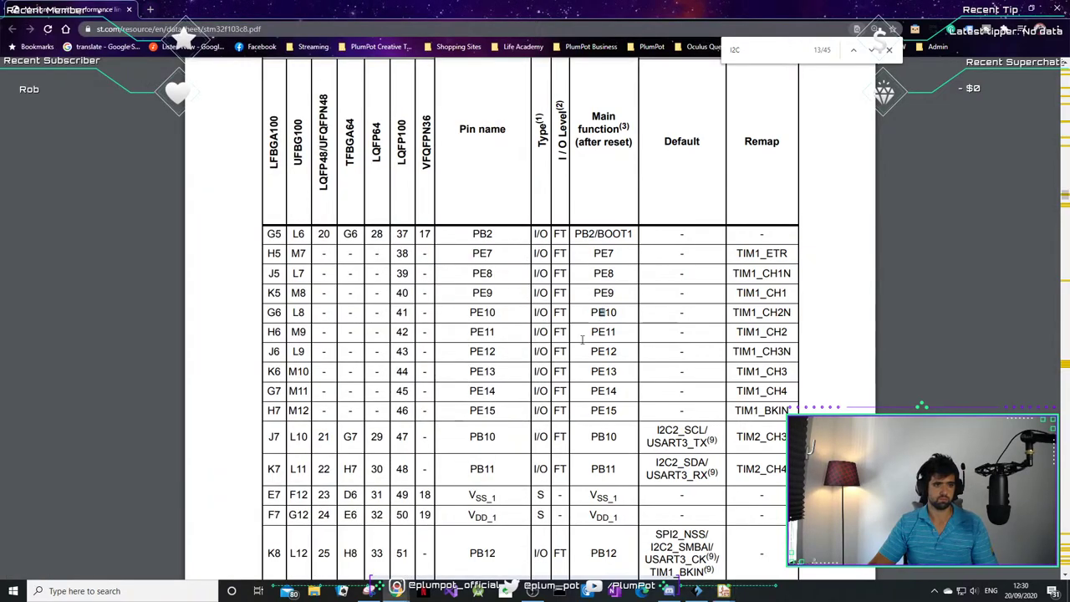
double_click(490, 441)
mouse_move(684, 430)
mouse_down()
mouse_move(708, 430)
mouse_move(684, 430)
mouse_up()
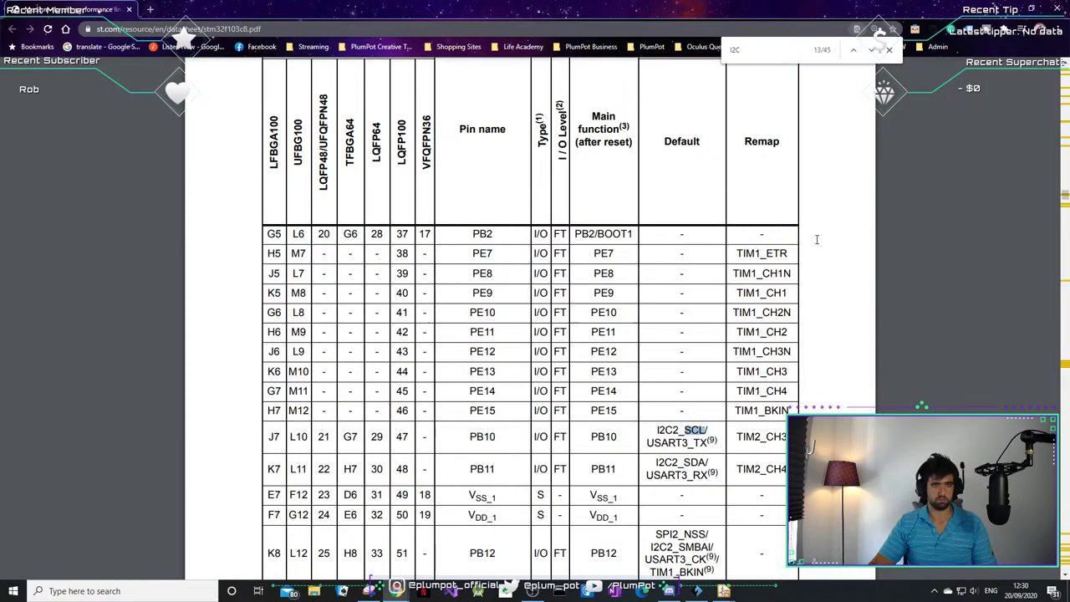
- Switch to the schematic and place a net label SCL on the free end of the PB10 wire
key(alt+Tab)
click(193, 253)
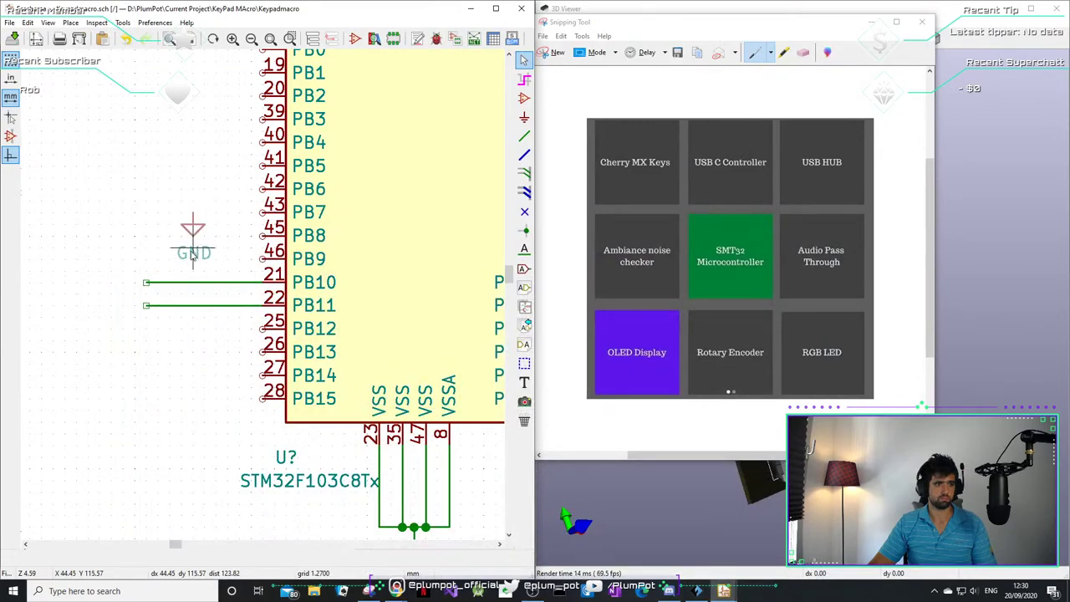
drag(192, 253, 169, 266)
key(l)
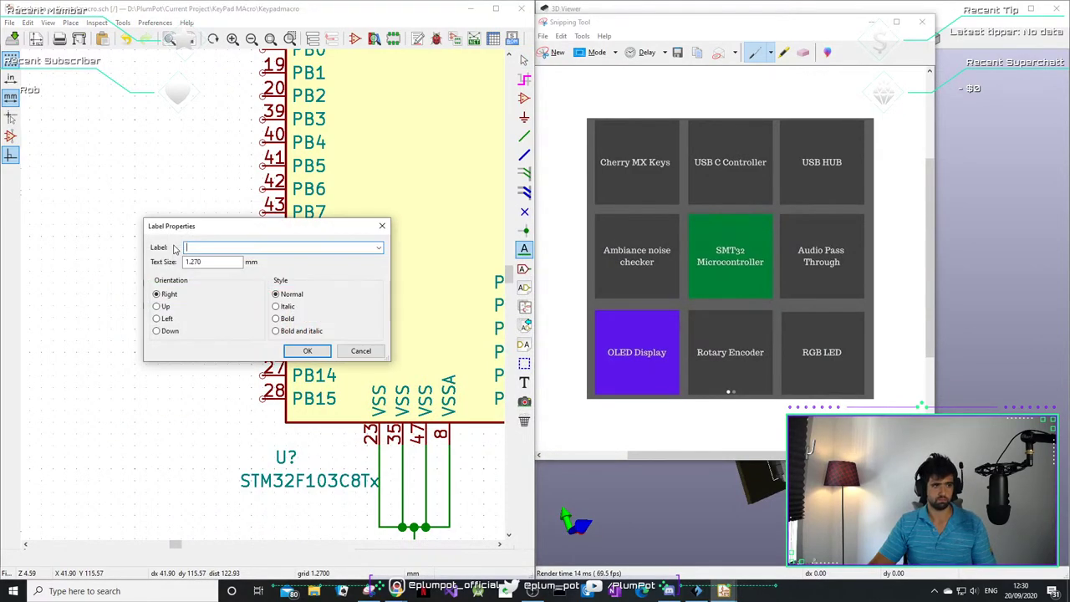
key(Return)
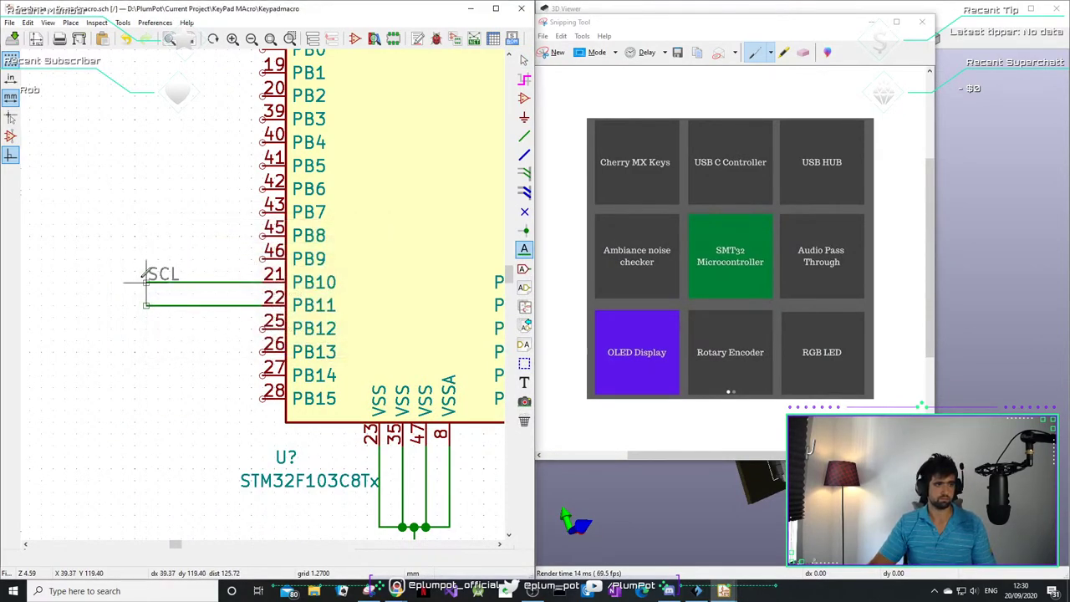
click(148, 282)
- Bring up the STM32 datasheet window, dock it beside the schematic and close its text search
mouse_move(423, 591)
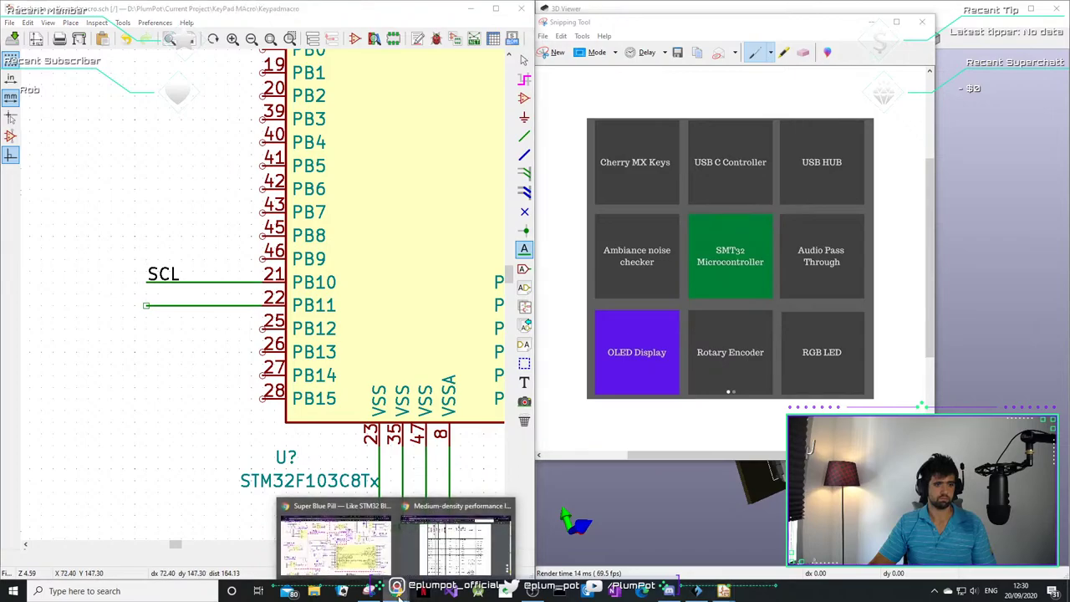
click(438, 550)
key(super+Right)
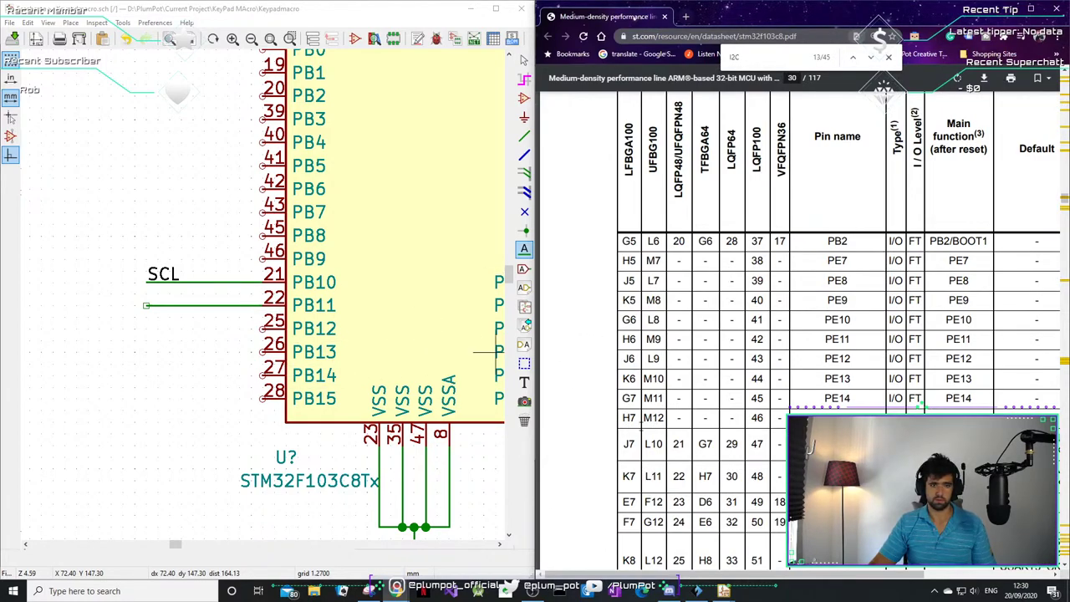
key(Escape)
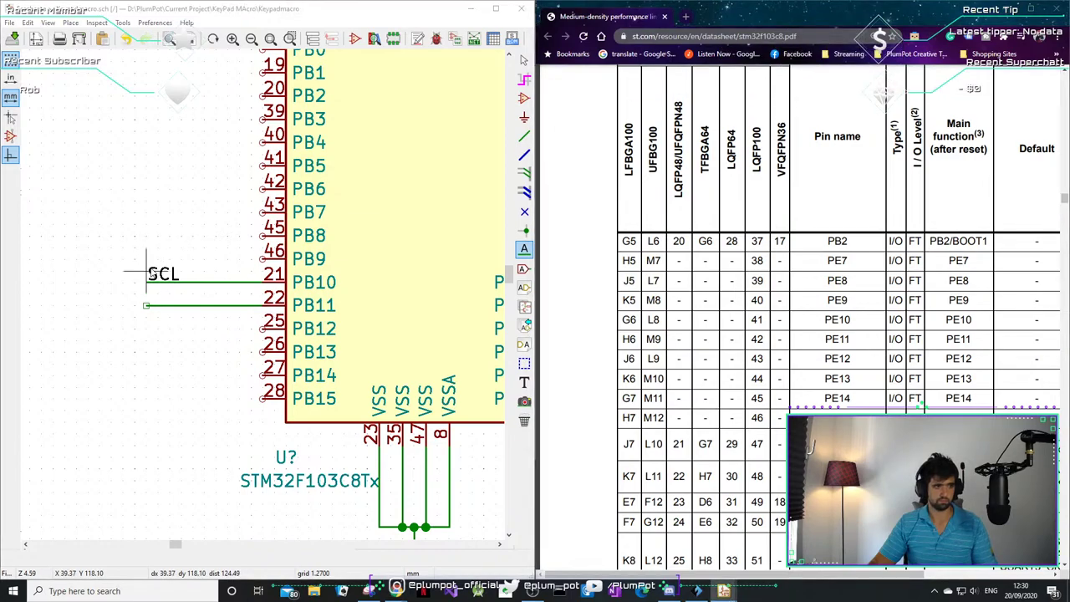
- Duplicate the SCL label onto the free end of the PB11 wire
click(151, 272)
key(Escape)
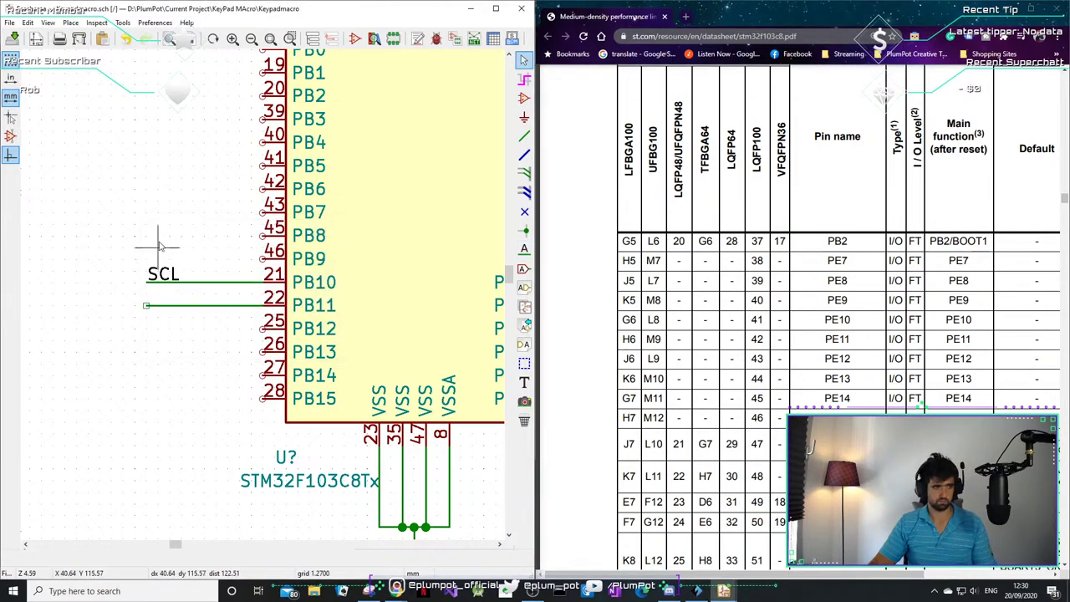
key(ctrl+d)
click(164, 306)
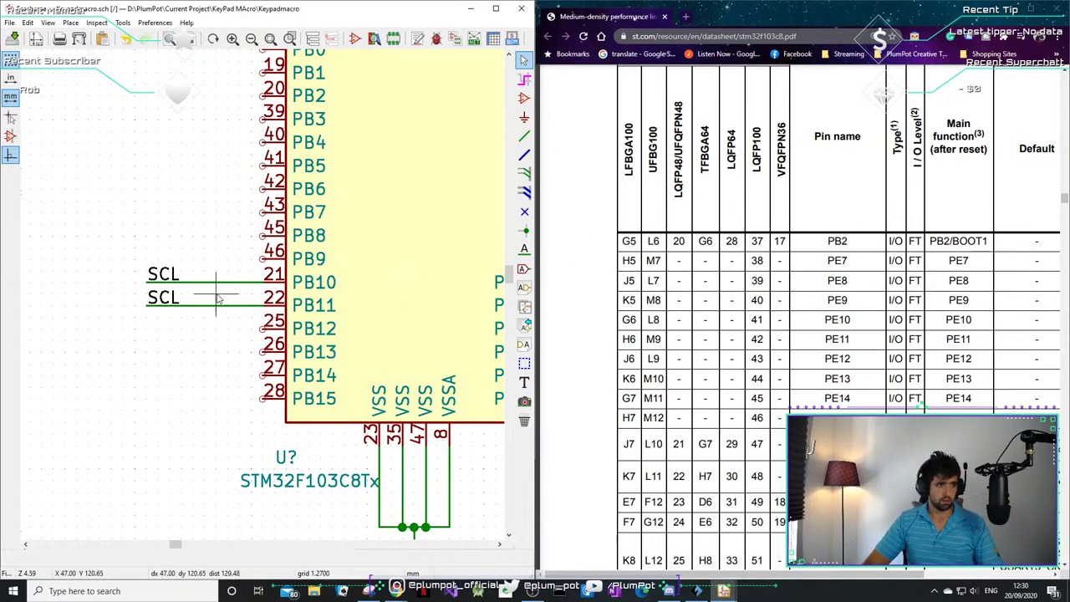
- Rename the label on the PB11 wire to SDA
click(162, 301)
key(Escape)
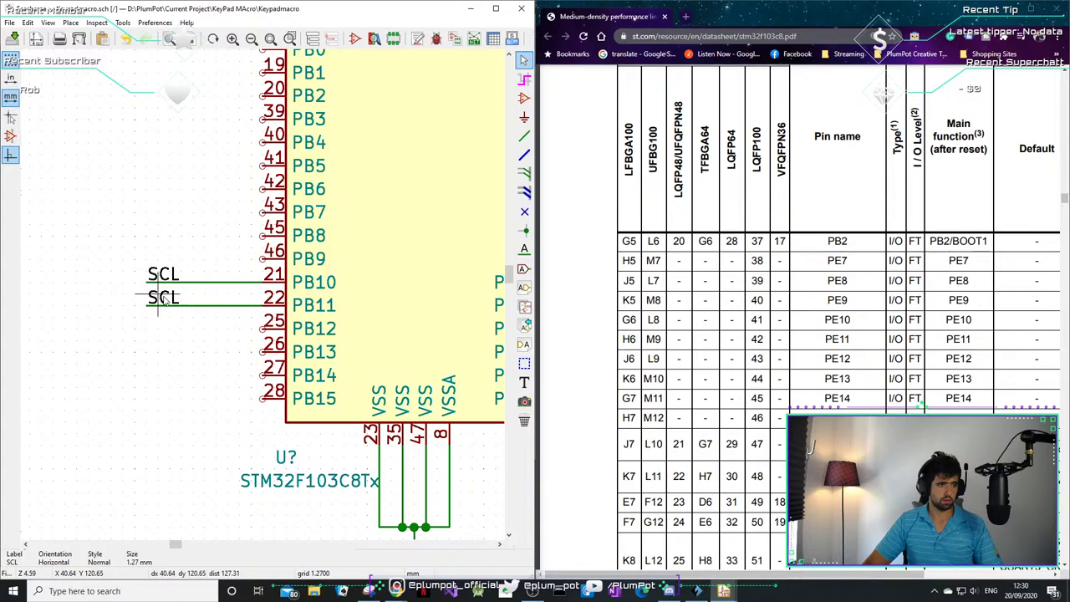
key(e)
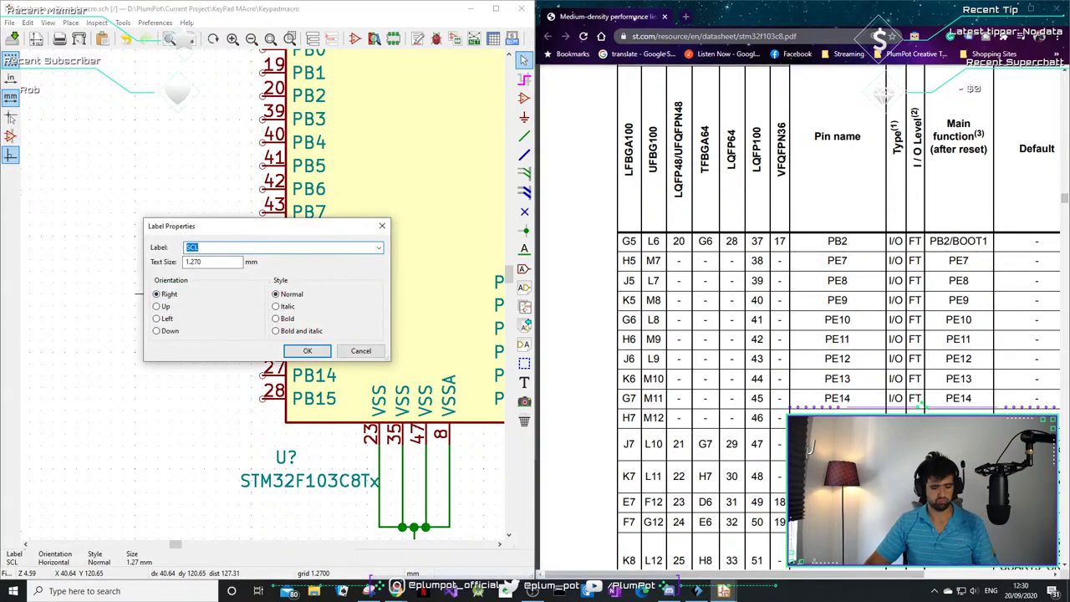
text(SDA)
click(322, 349)
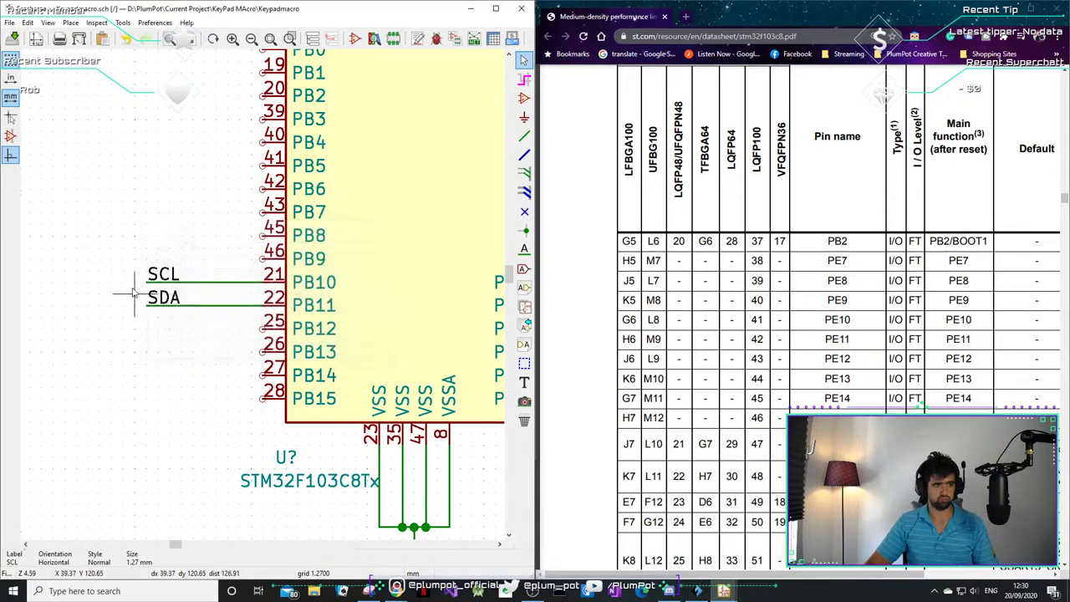
scroll(136, 299, down, 1)
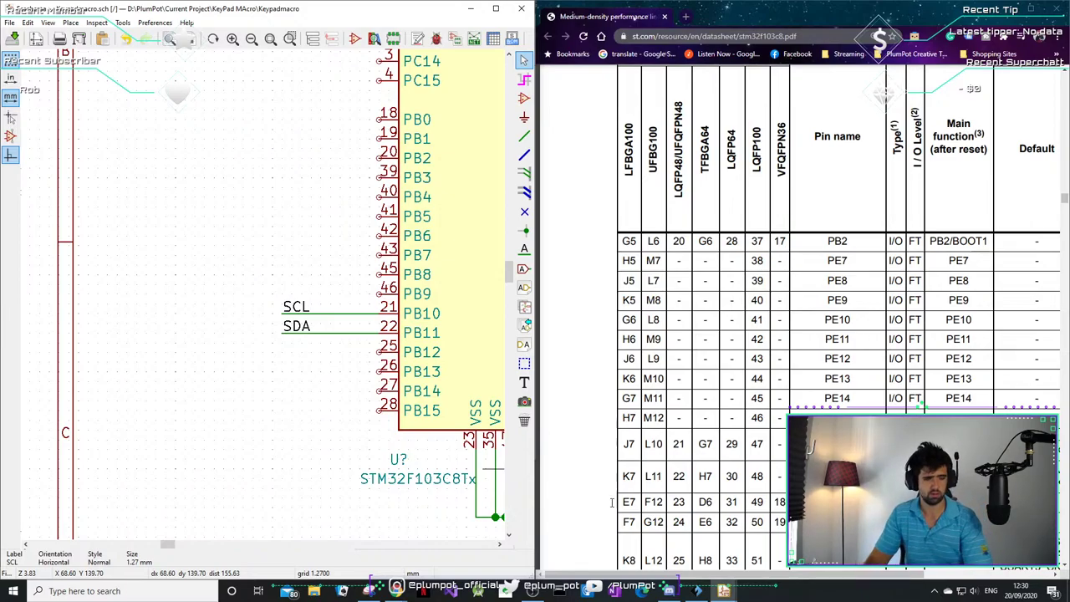
- Switch to the browser, search for "ssd1306 oled display" in a new tab, and enlarge the product photo in the Geekcreit 0.91-inch module listing
mouse_move(397, 591)
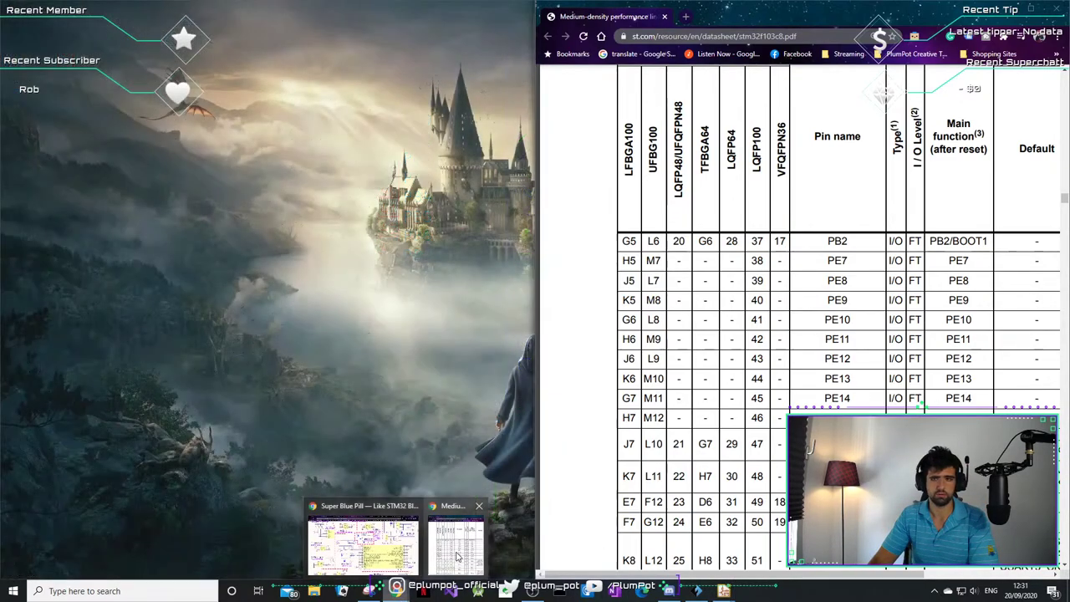
click(457, 557)
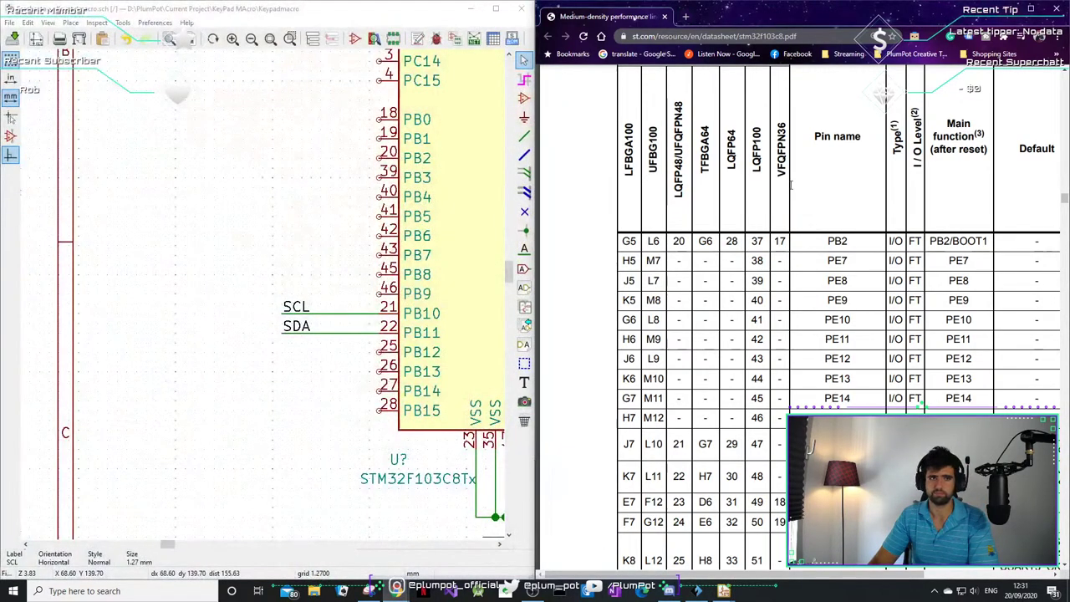
click(686, 17)
text(SD)
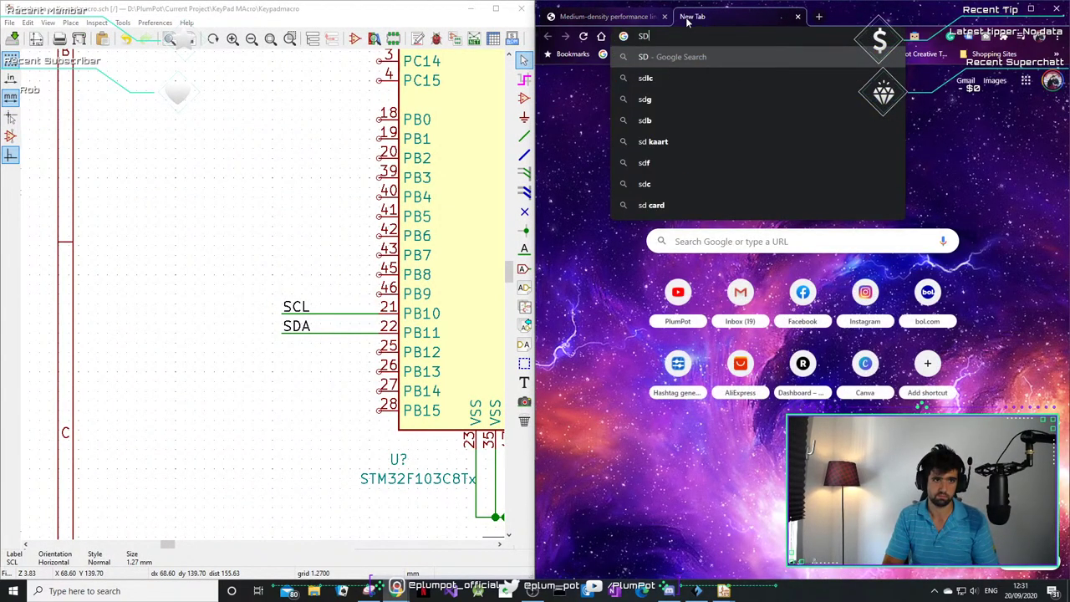
text(D OLED)
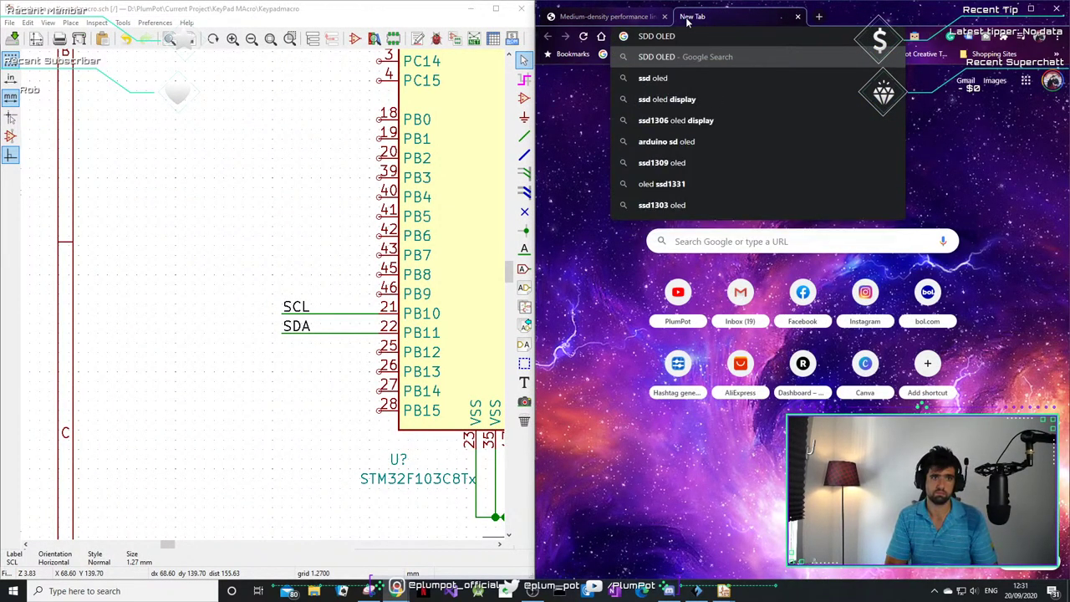
key(Down)
key(Down)
key(Down)
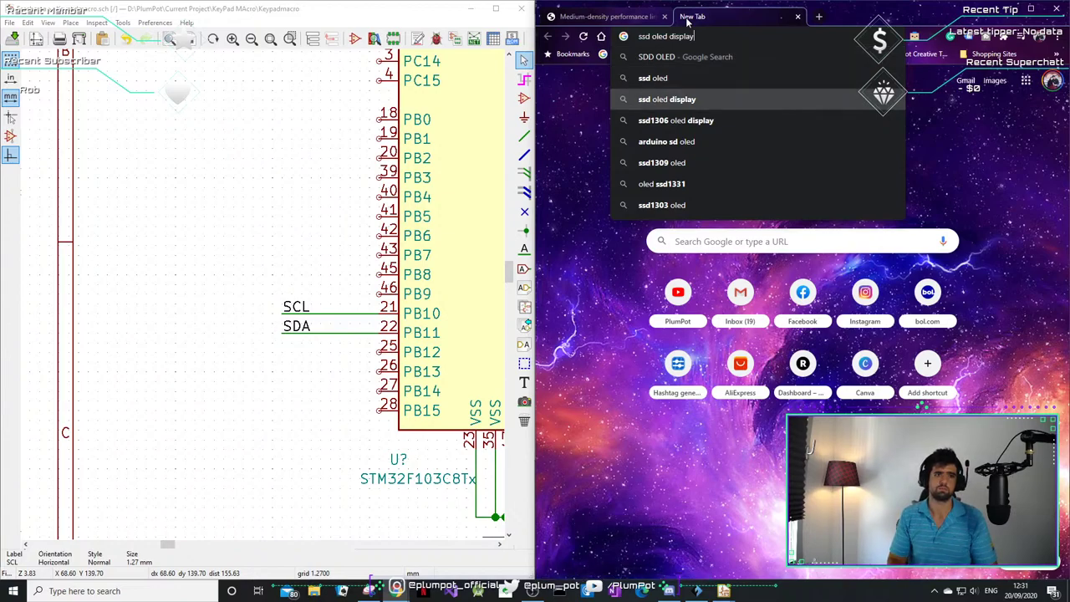
key(Return)
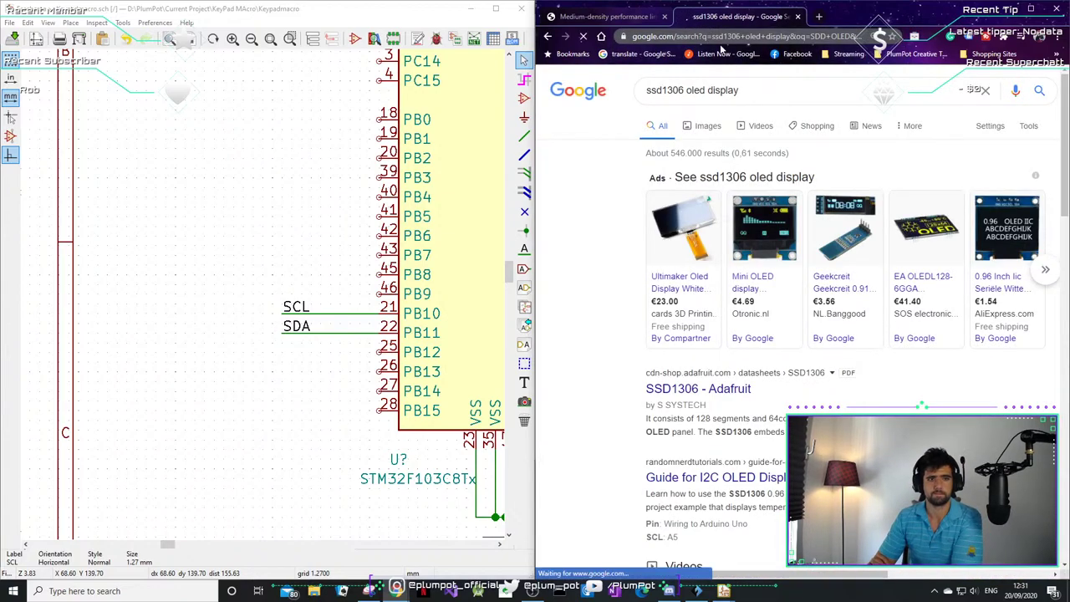
click(851, 230)
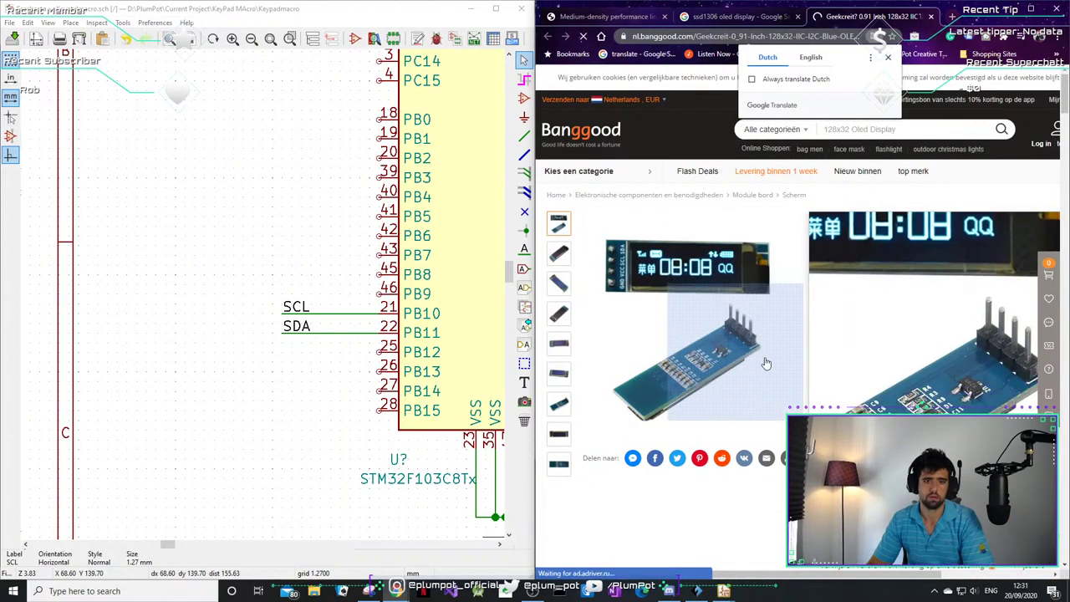
click(666, 337)
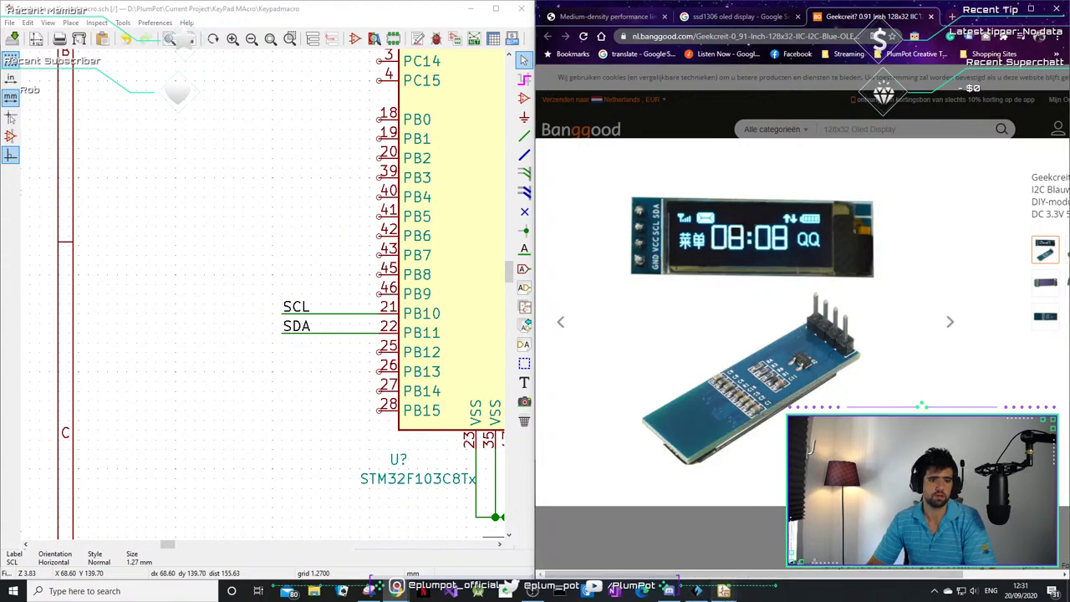
- Compare the OLED module's header in the 3D Viewer board model with the pin order in the product photo, finishing on the photo
right_click(724, 591)
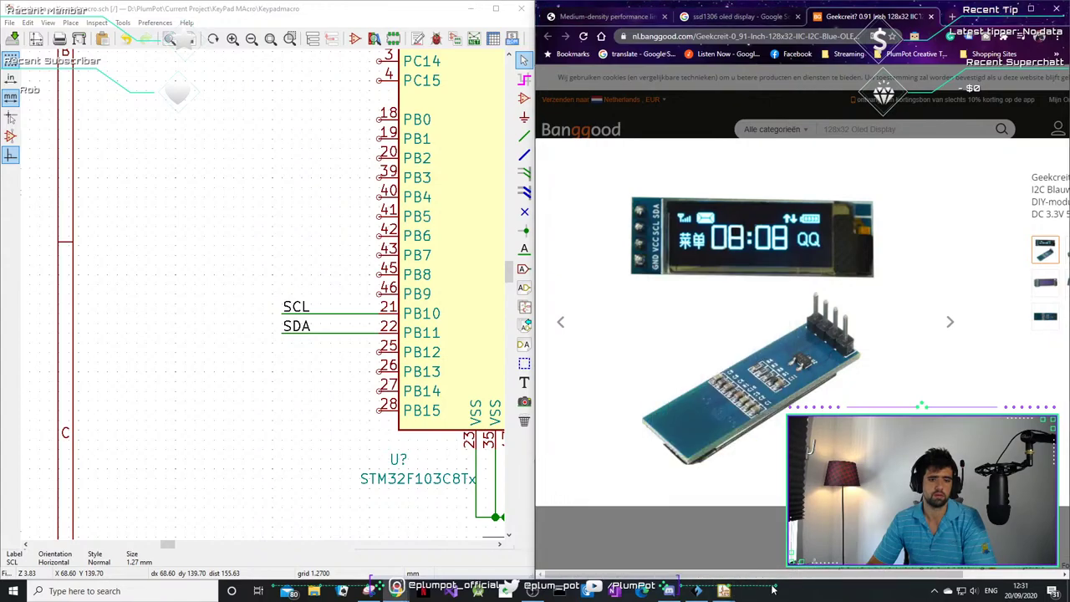
click(710, 547)
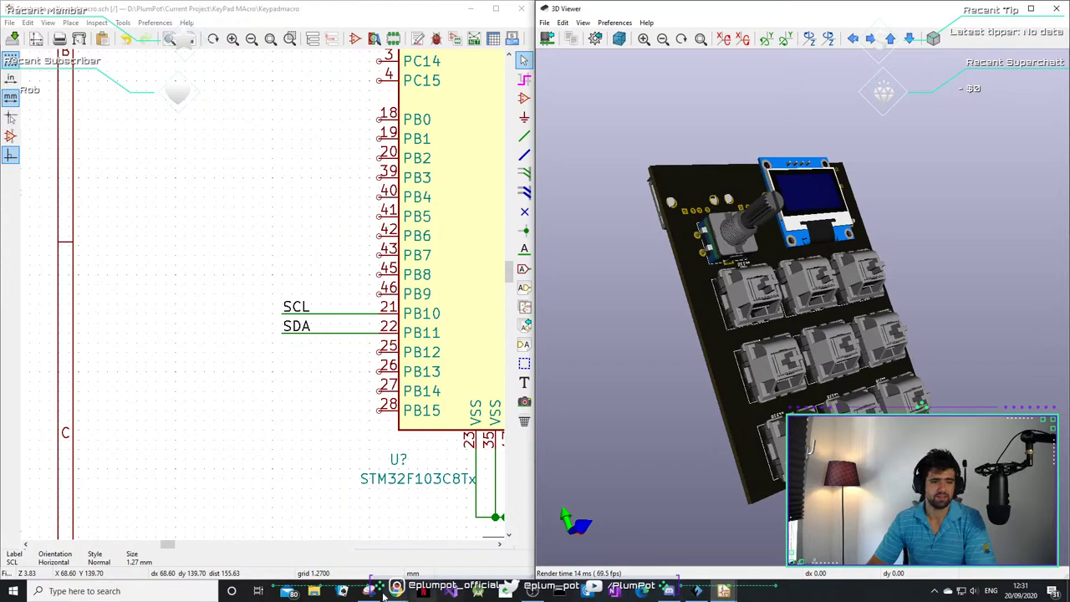
mouse_move(396, 590)
click(451, 546)
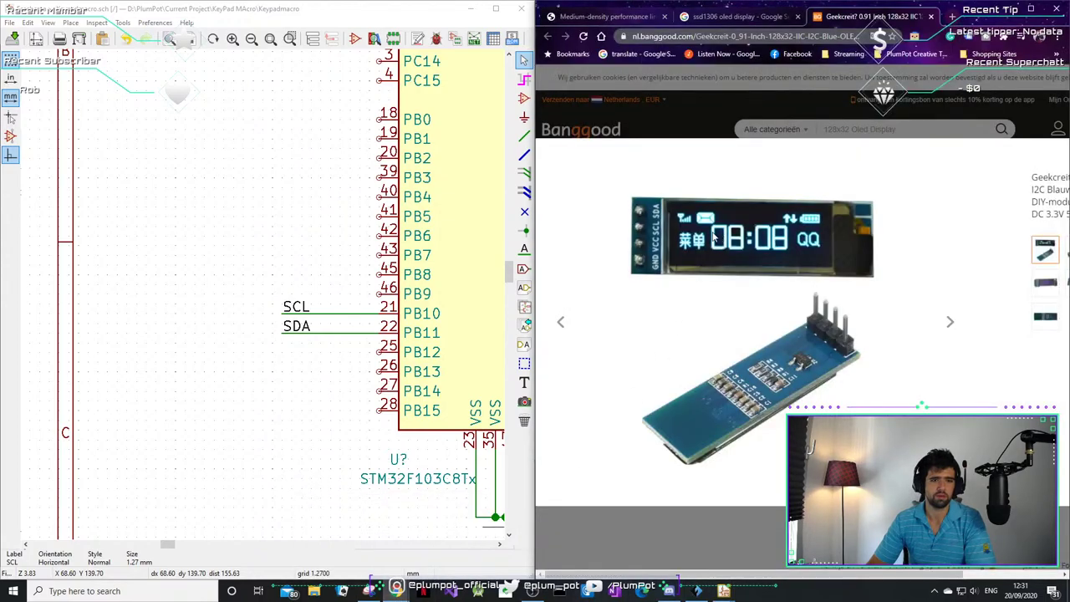
key(alt+Tab)
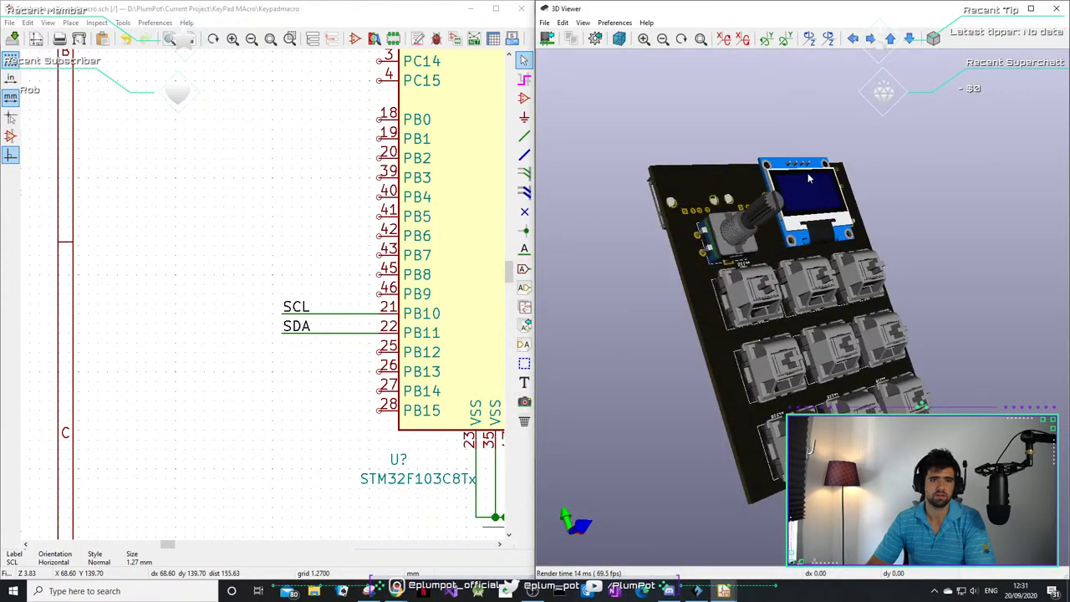
drag(801, 230, 790, 197)
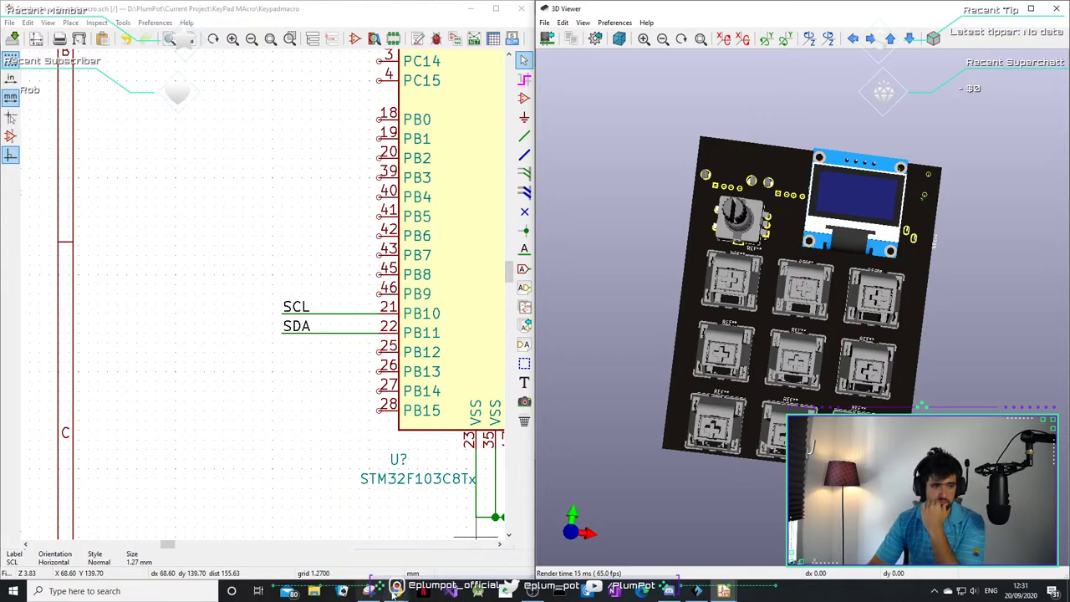
click(347, 539)
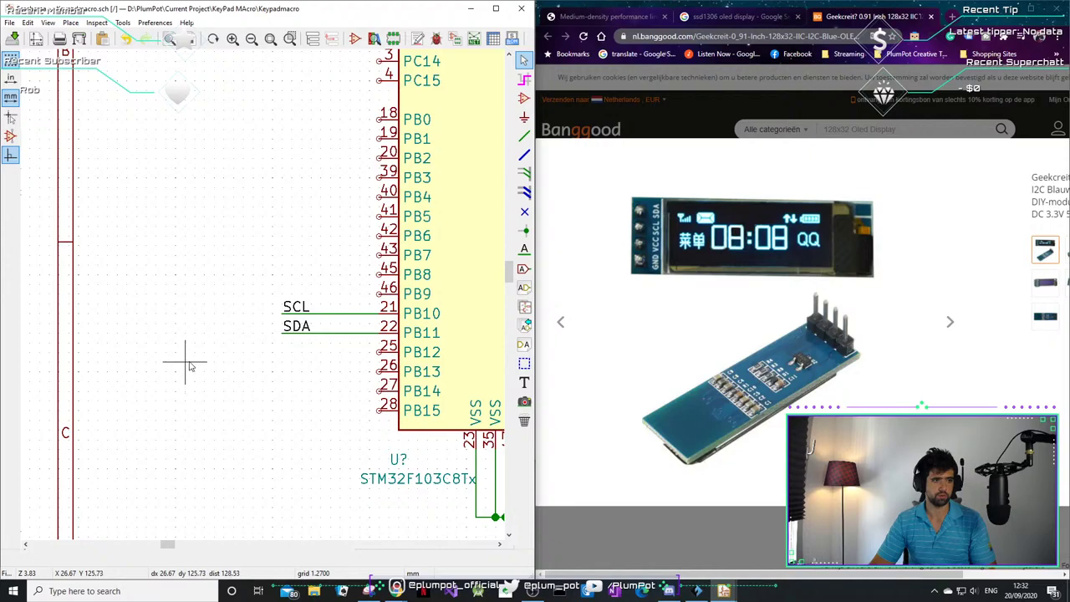
- Add a new symbol to the schematic, filtering for con 1X04 and choosing the generic four-pin connector Conn_01x04
key(a)
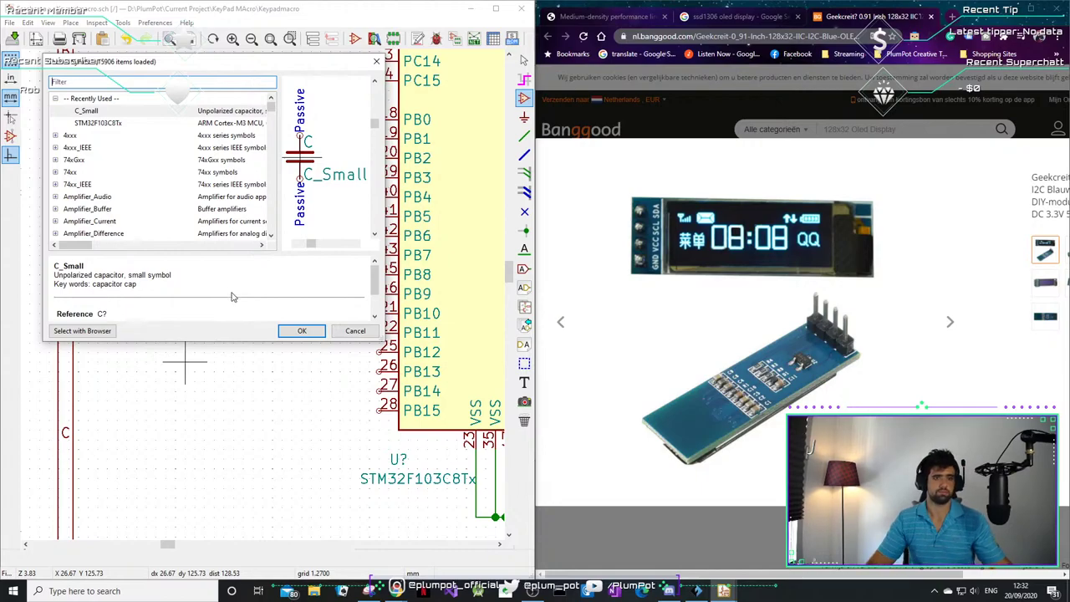
text(co)
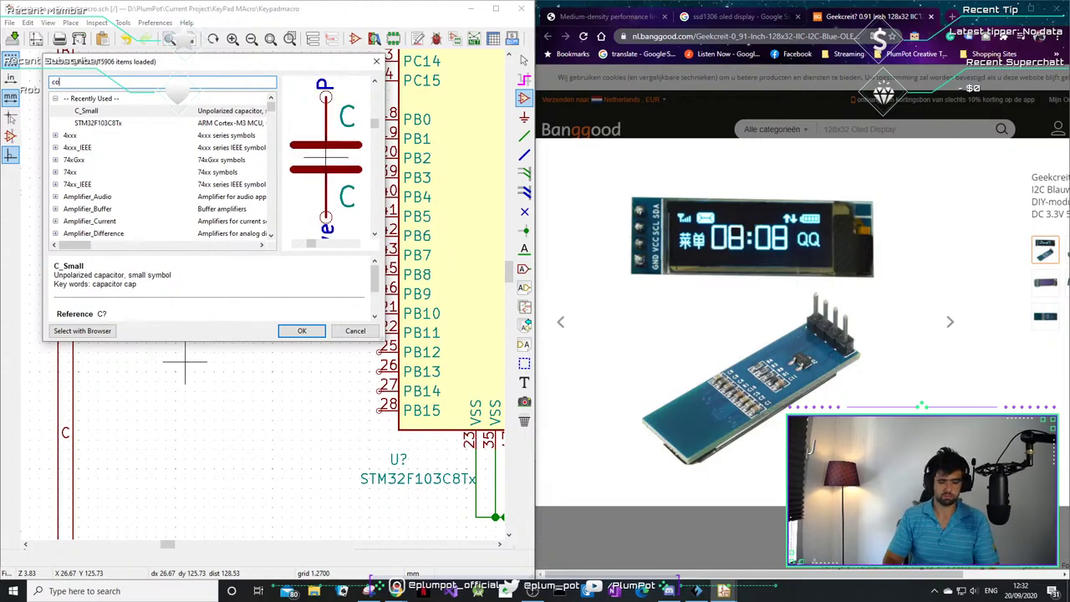
text(n 1X04)
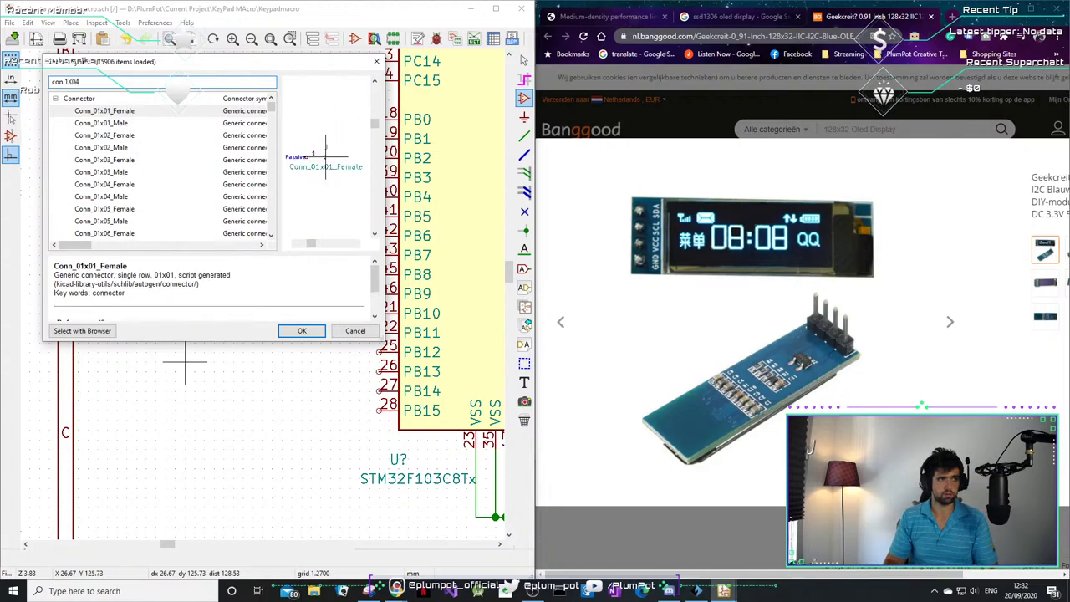
click(147, 160)
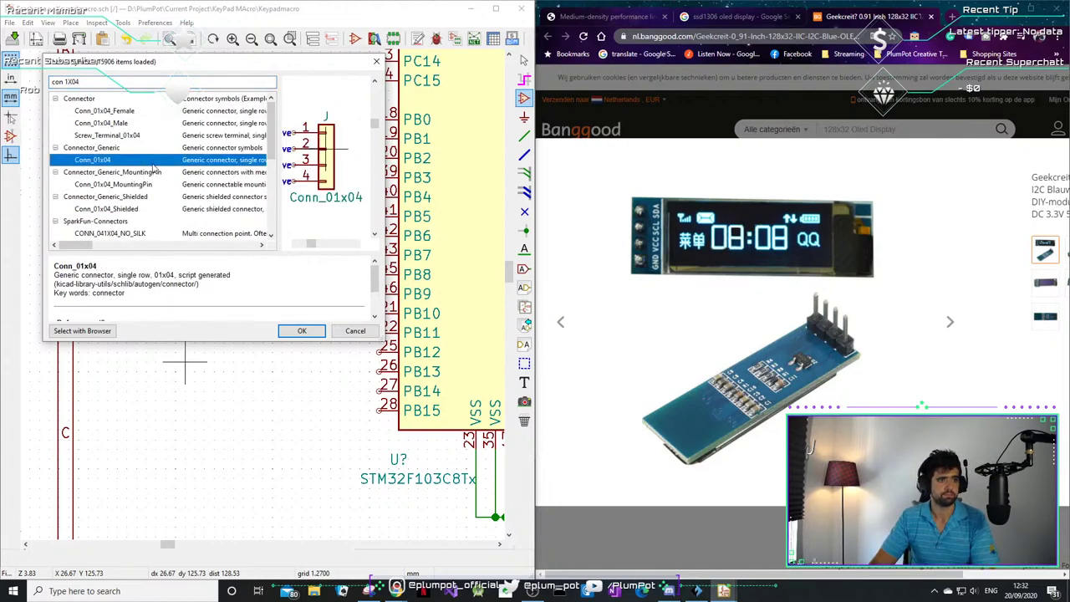
click(302, 332)
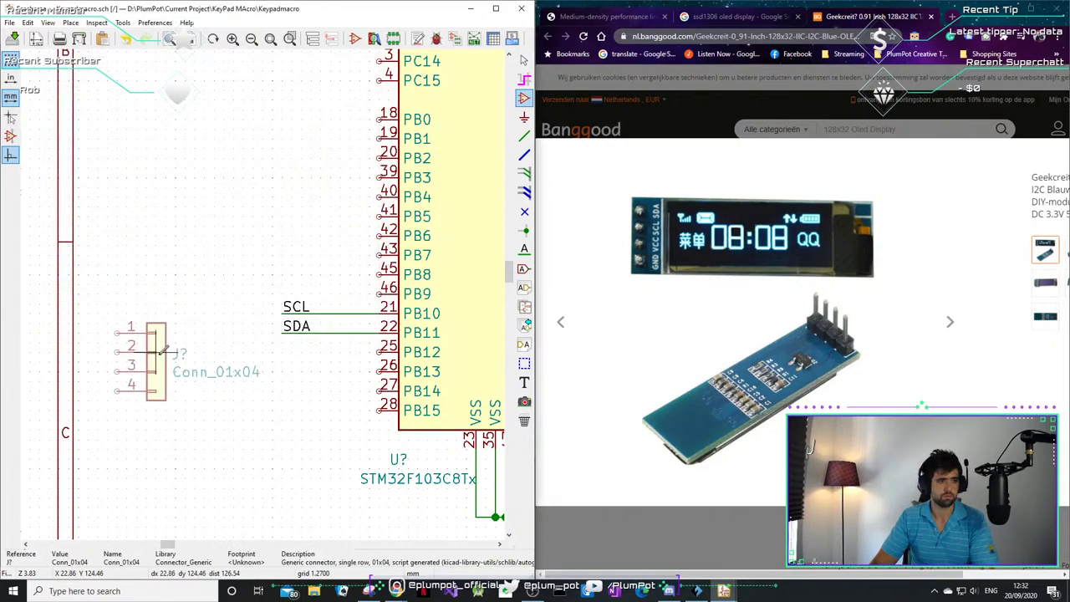
- Rotate the connector 180 degrees and place it in empty space near the sheet's upper-right corner
scroll(276, 321, down, 2)
scroll(309, 333, down, 4)
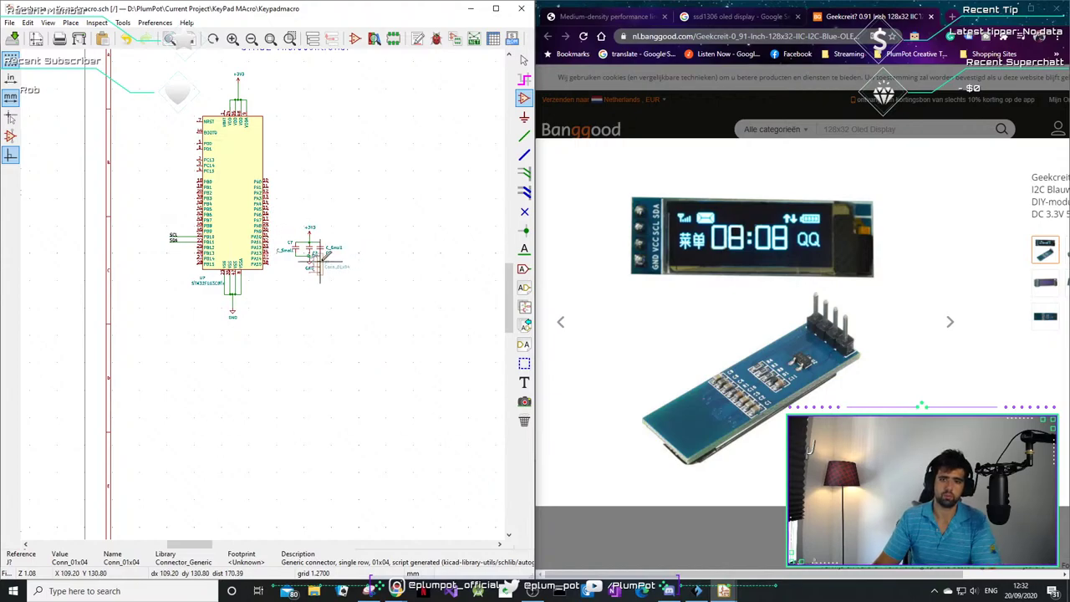
scroll(335, 259, down, 5)
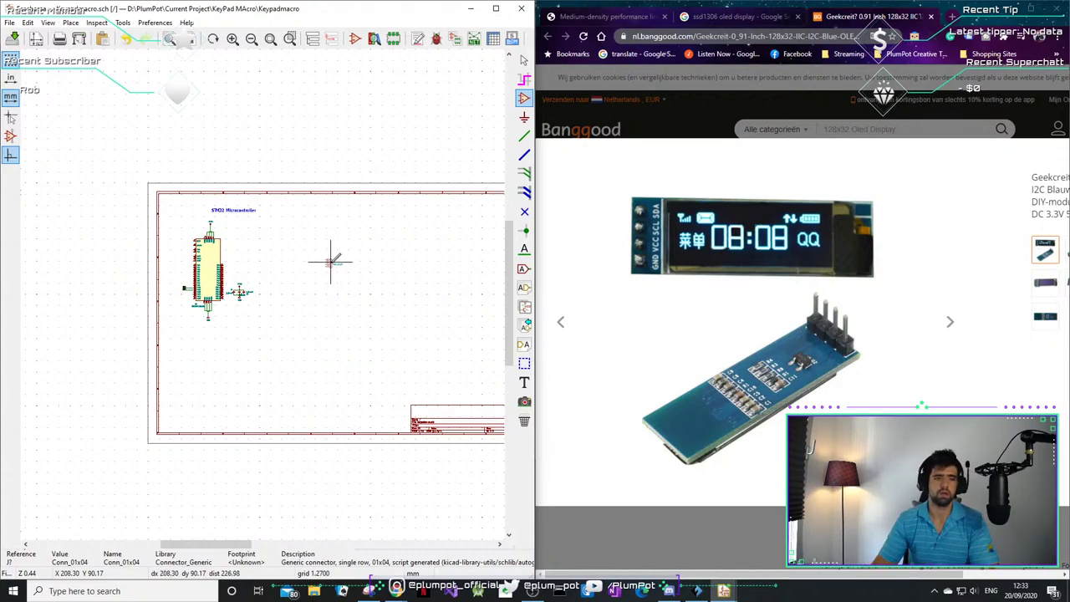
scroll(370, 245, up, 3)
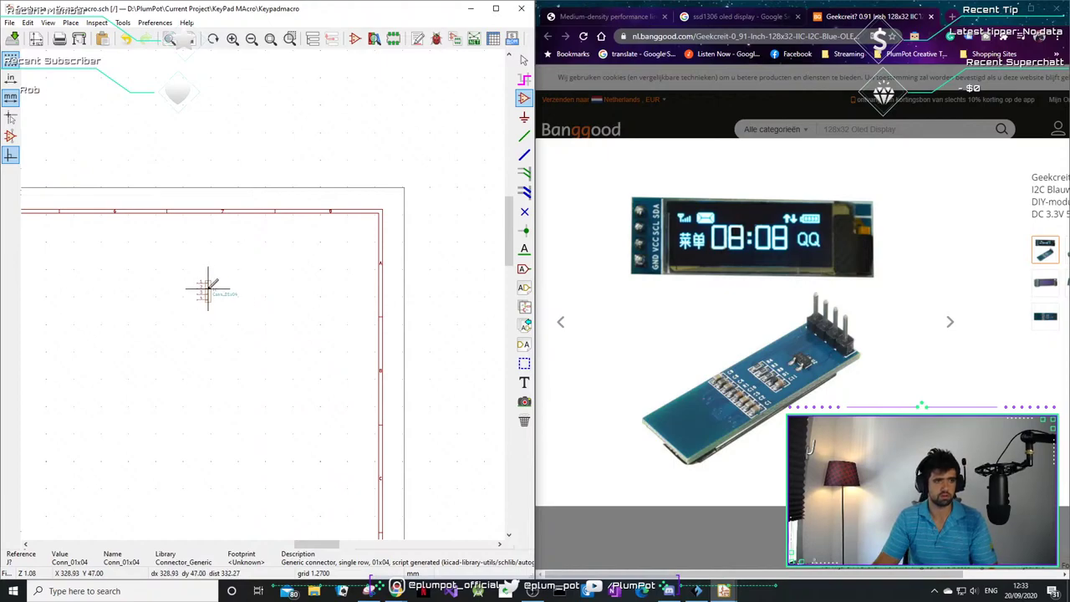
key(r)
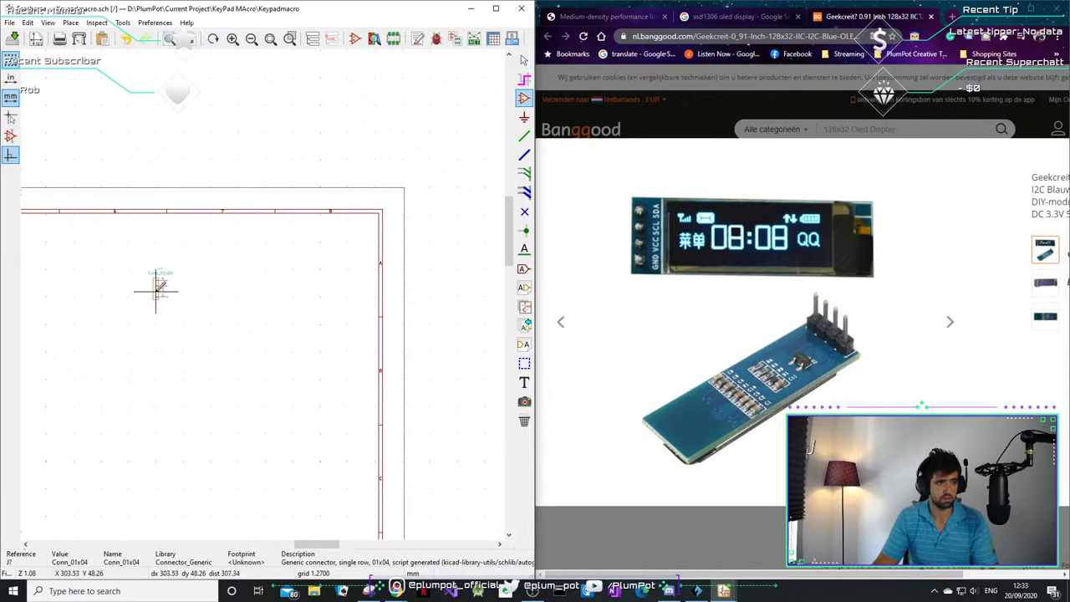
click(197, 285)
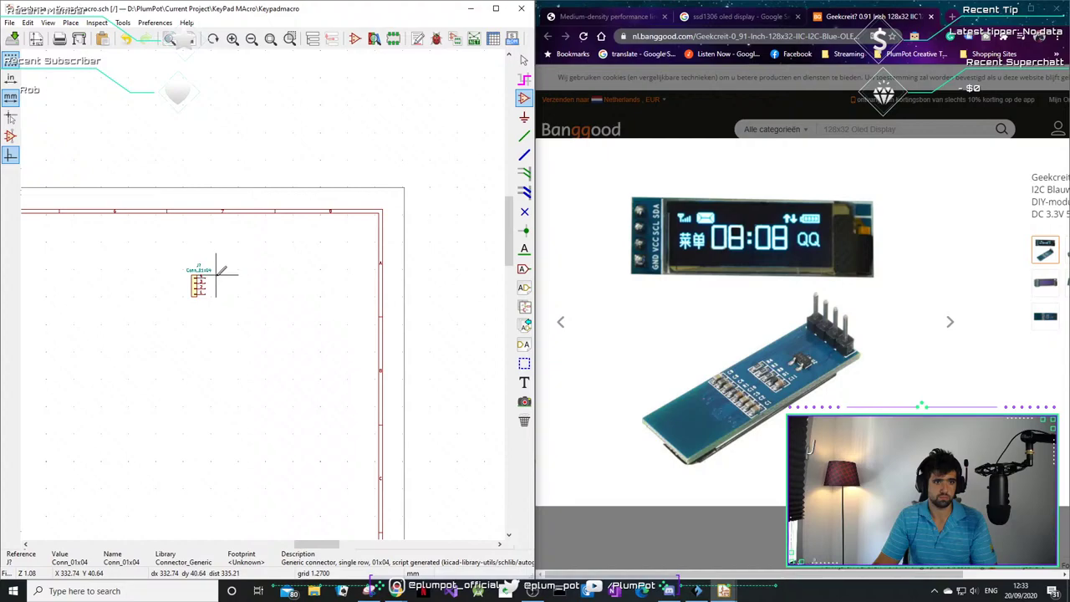
key(Escape)
- Draw straight horizontal wires about 9 mm long from pins 4 and 3 of the connector
scroll(216, 267, up, 4)
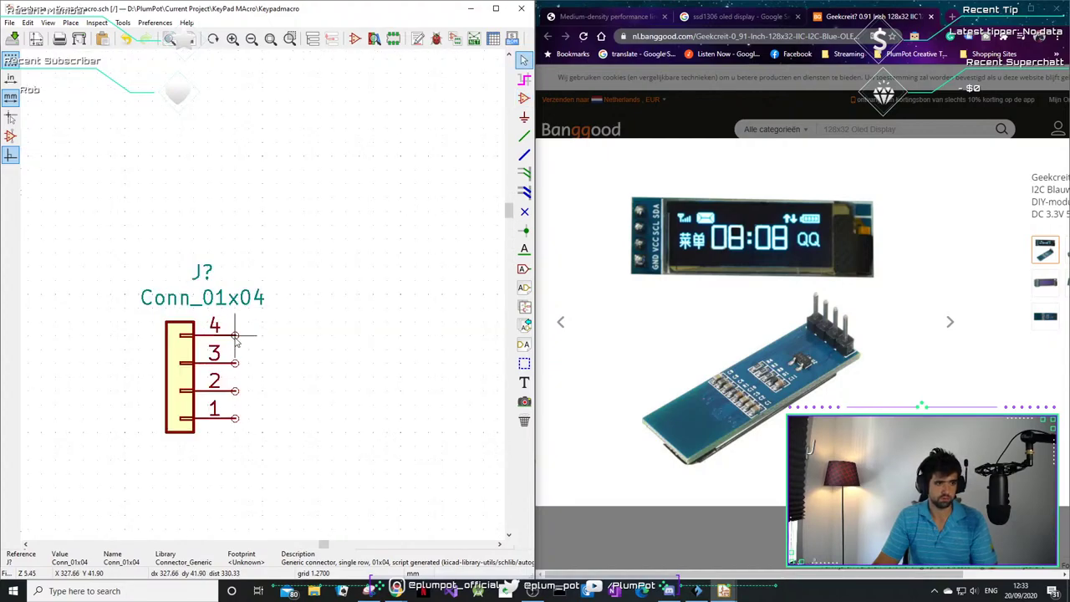
key(w)
click(235, 334)
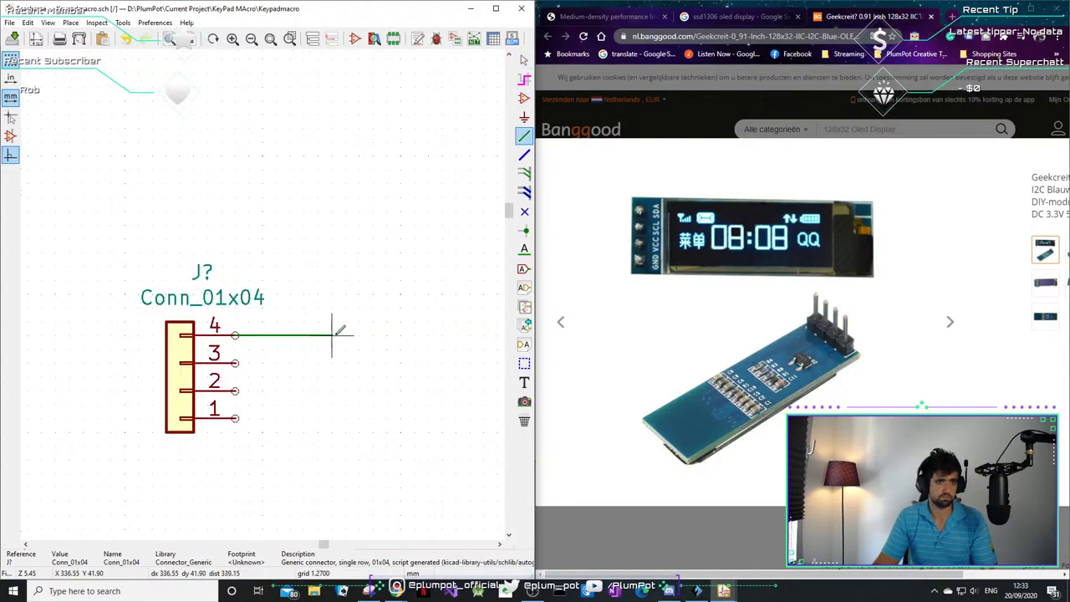
double_click(332, 334)
click(235, 362)
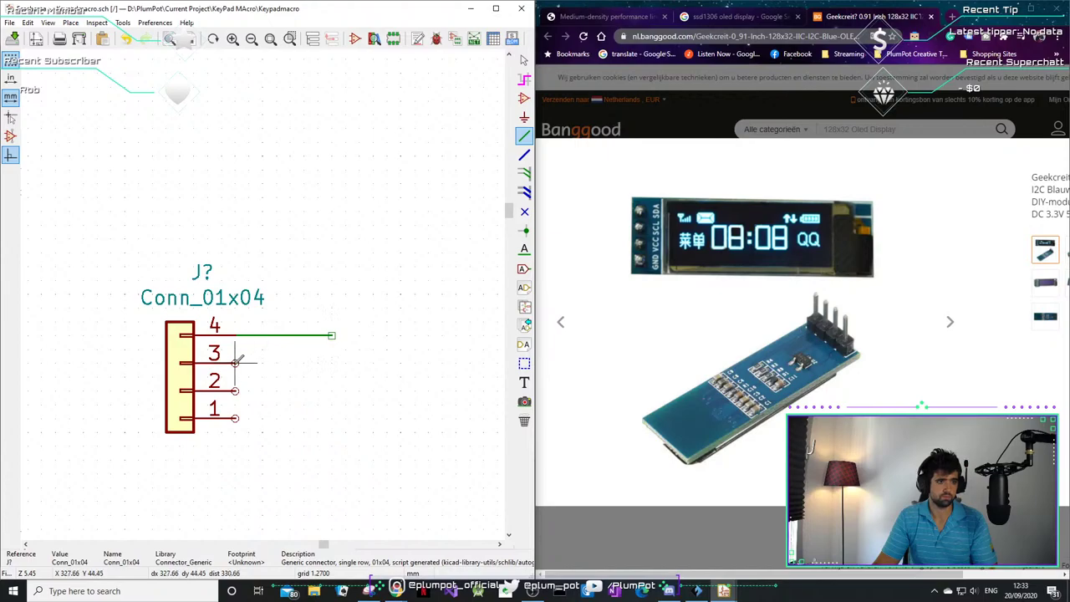
double_click(332, 362)
- Draw longer wires from connector pins 2 and 1, bending pin 2's end up to pin 3's level and pin 1's end downward
click(234, 391)
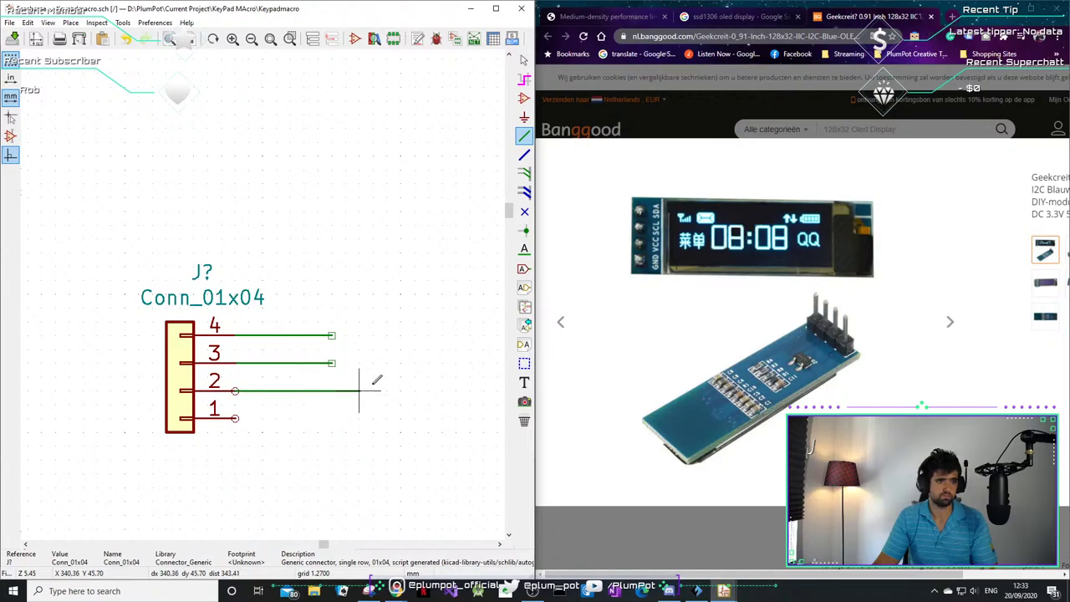
double_click(401, 362)
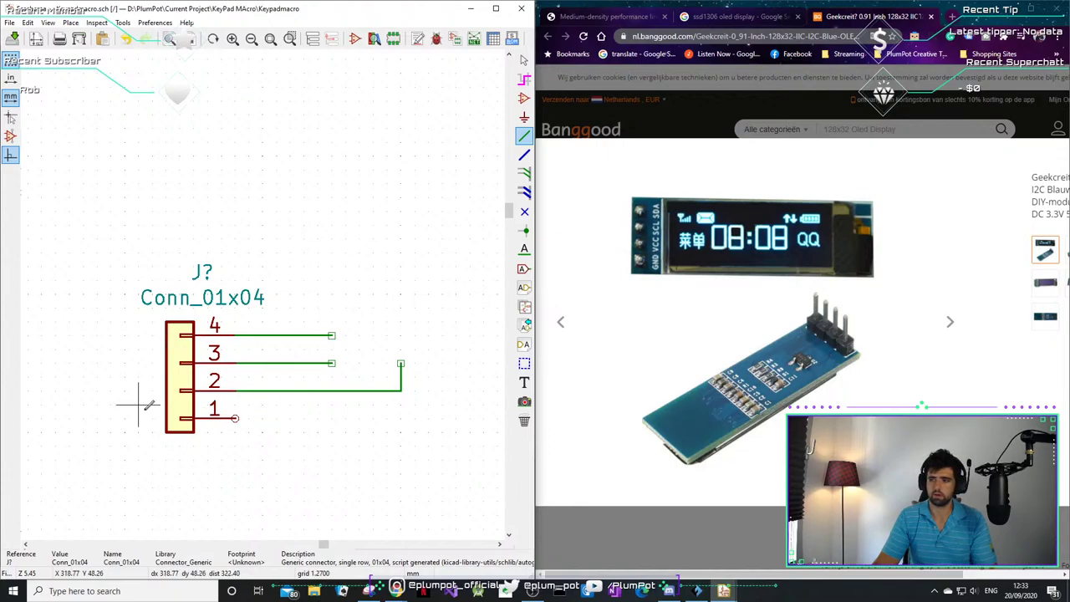
click(234, 418)
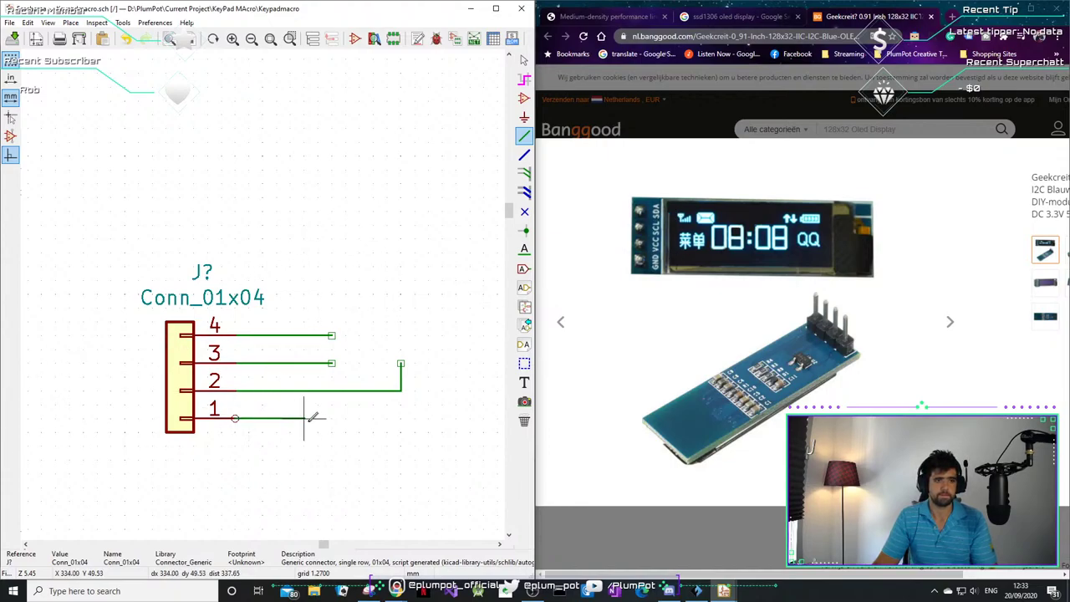
double_click(401, 457)
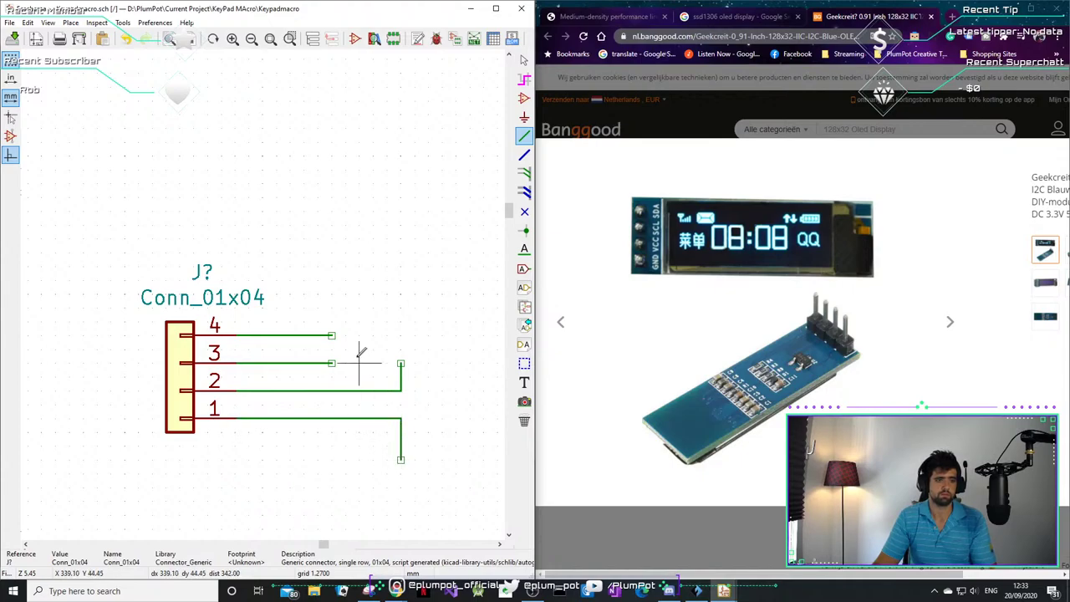
key(Escape)
- Place a net label SDA on the free end of the pin 4 wire, rotated so its text sits above the wire
key(l)
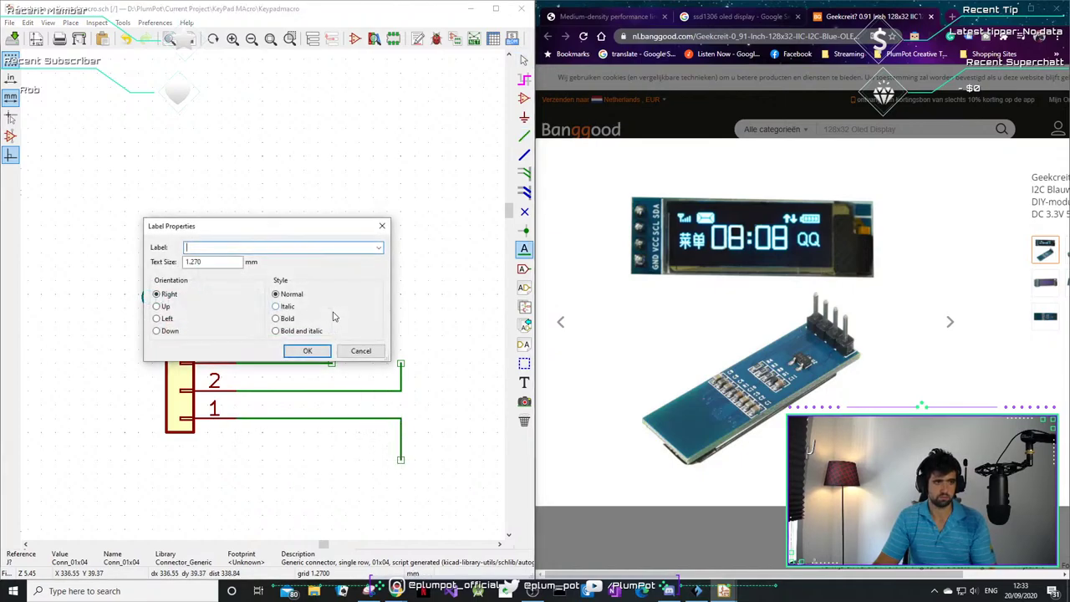
click(307, 350)
key(r)
key(r)
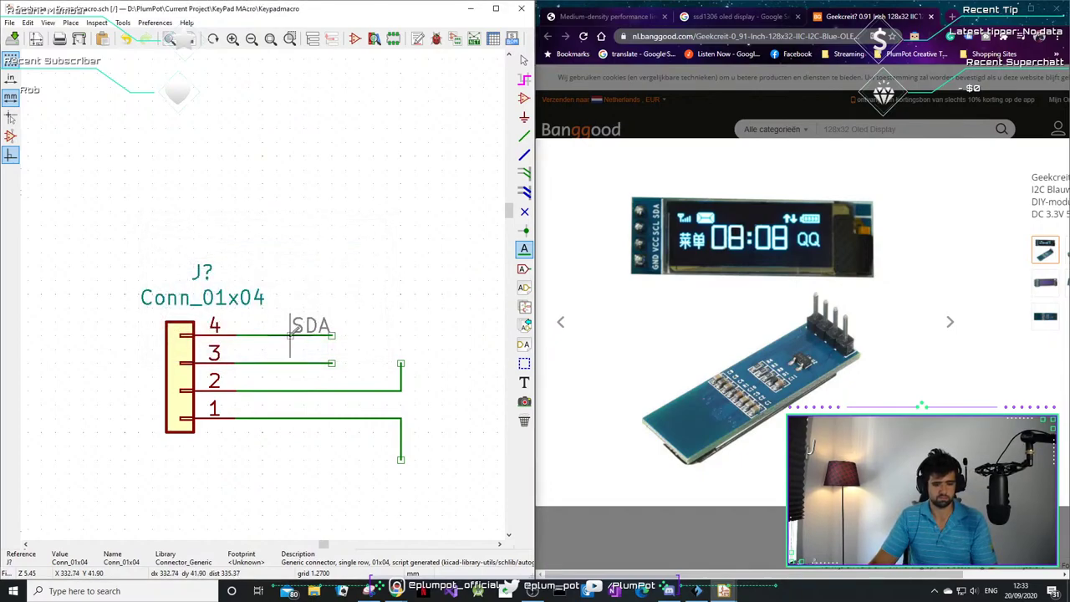
click(332, 335)
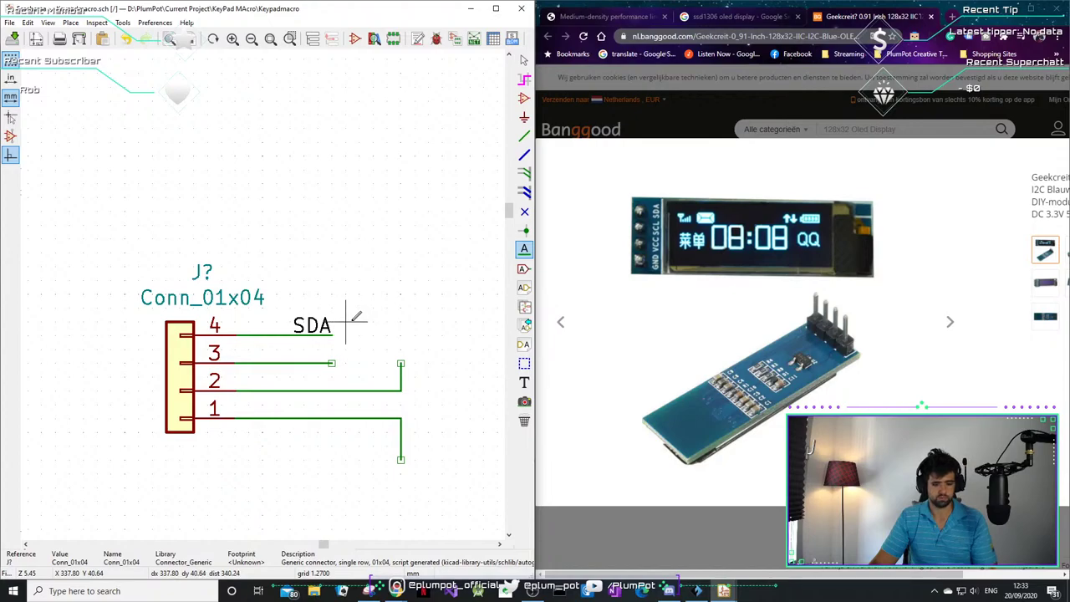
- Place a net label SCL on the free end of the pin 3 wire, with its text above the wire
click(345, 319)
text(SDL)
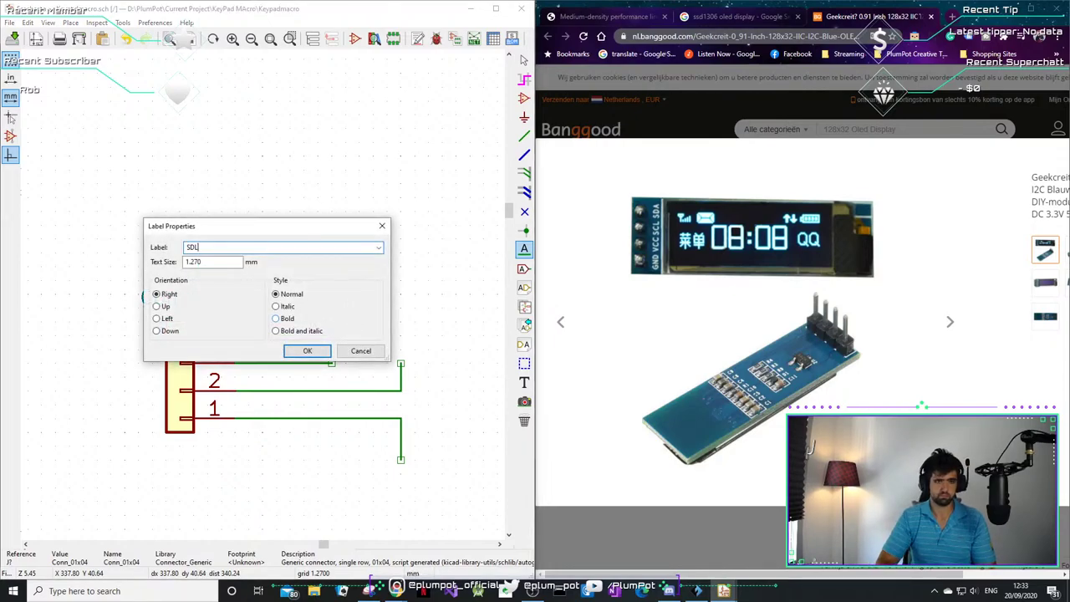
key(Return)
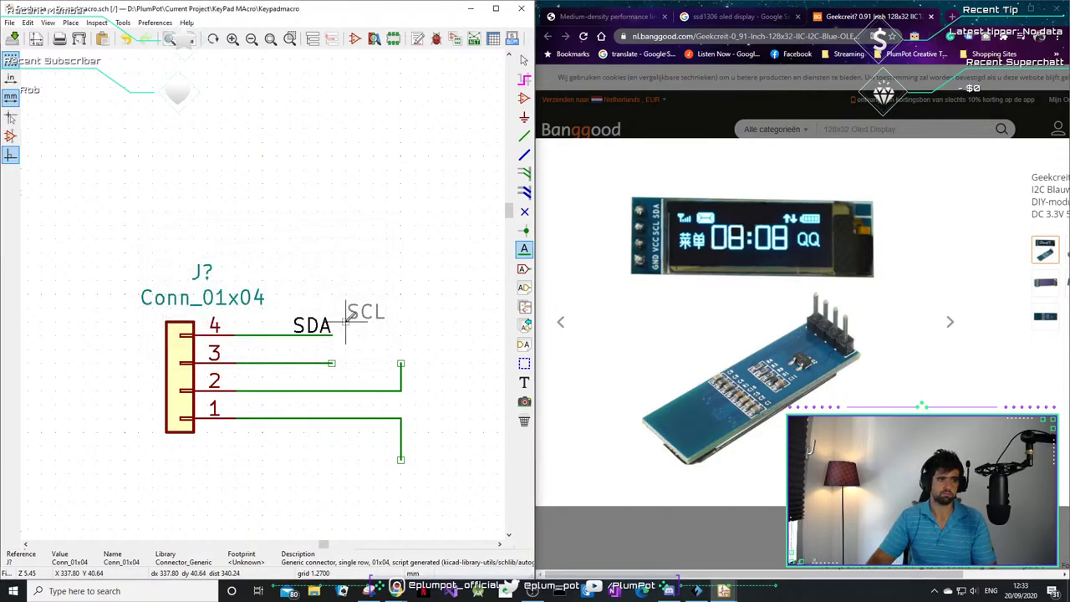
click(318, 361)
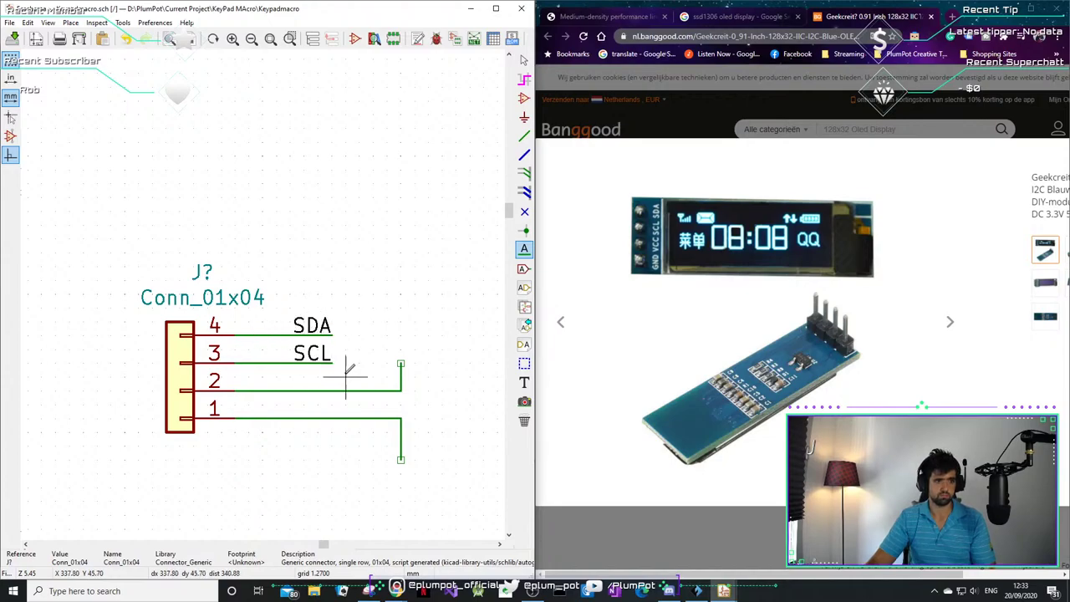
- Copy the +3V3 power symbol from above the decoupling capacitors onto the raised end of the connector's pin 2 wire
scroll(351, 370, down, 5)
scroll(295, 292, up, 4)
scroll(147, 326, up, 5)
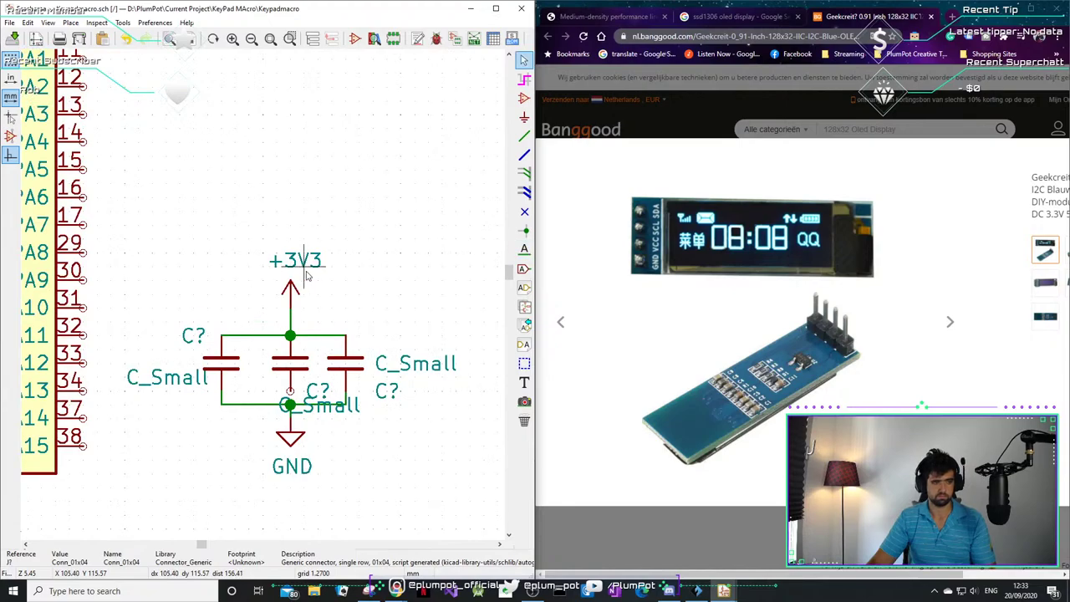
click(295, 271)
scroll(317, 284, down, 6)
key(m)
scroll(217, 315, up, 8)
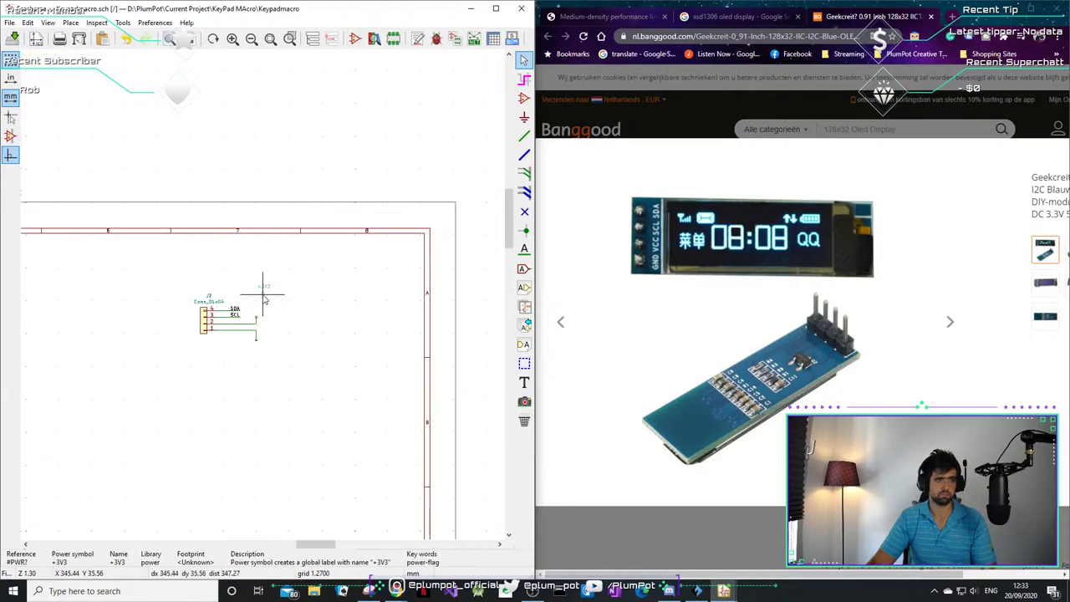
click(251, 355)
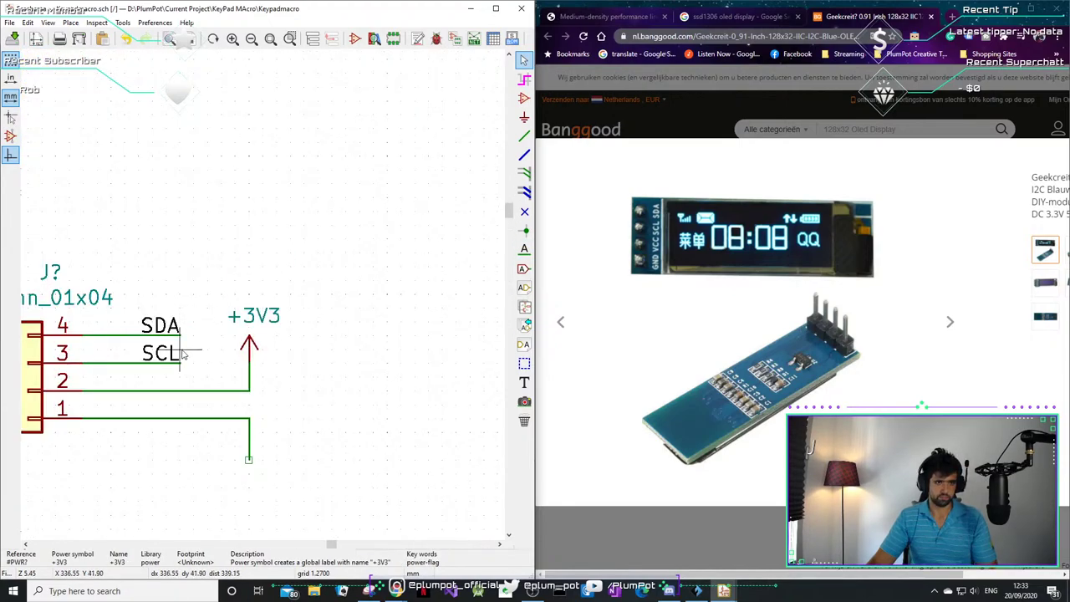
scroll(231, 301, down, 6)
scroll(230, 324, down, 2)
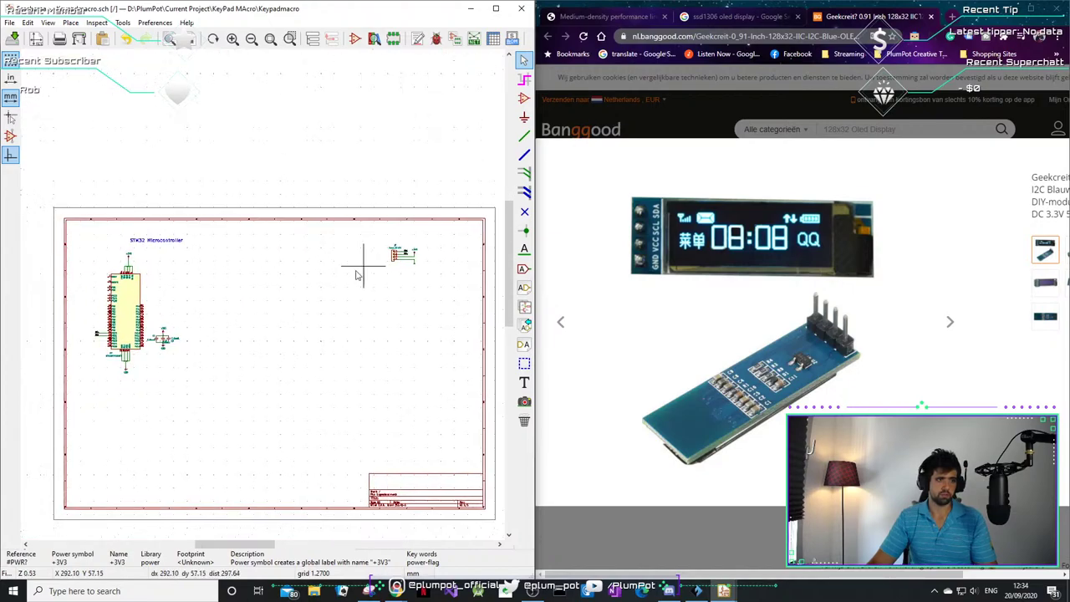
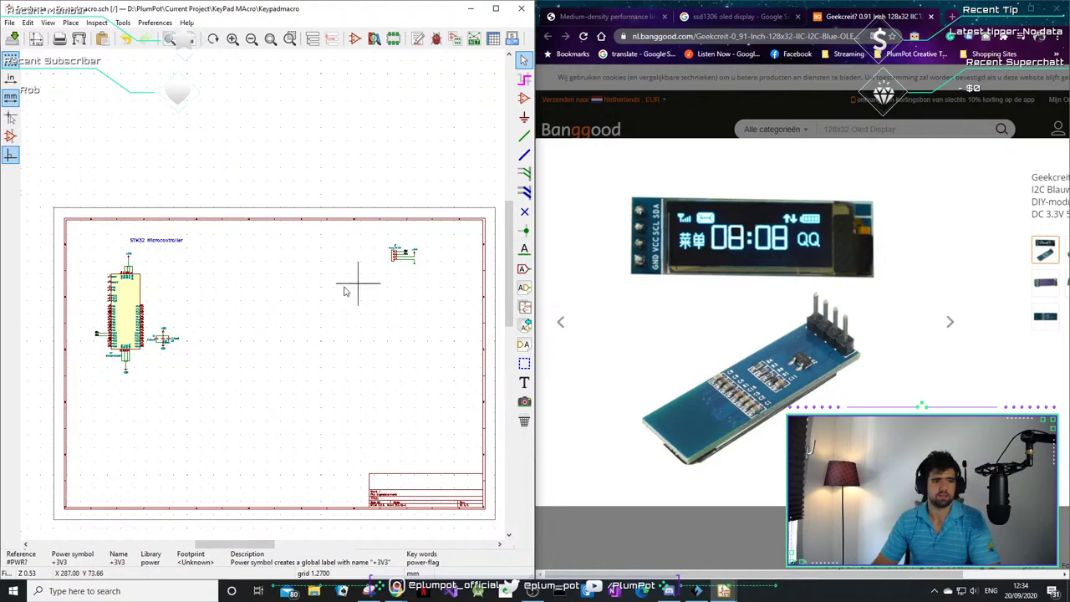
- In the browser, close the enlarged OLED display photo and return to its product page
scroll(148, 292, up, 1)
scroll(153, 313, up, 3)
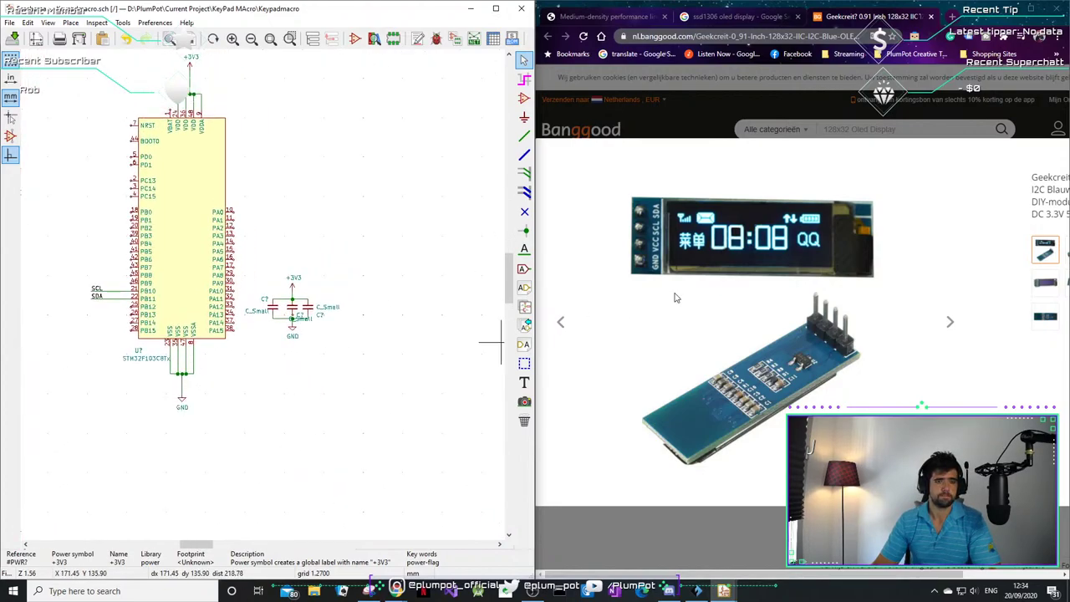
scroll(384, 259, down, 1)
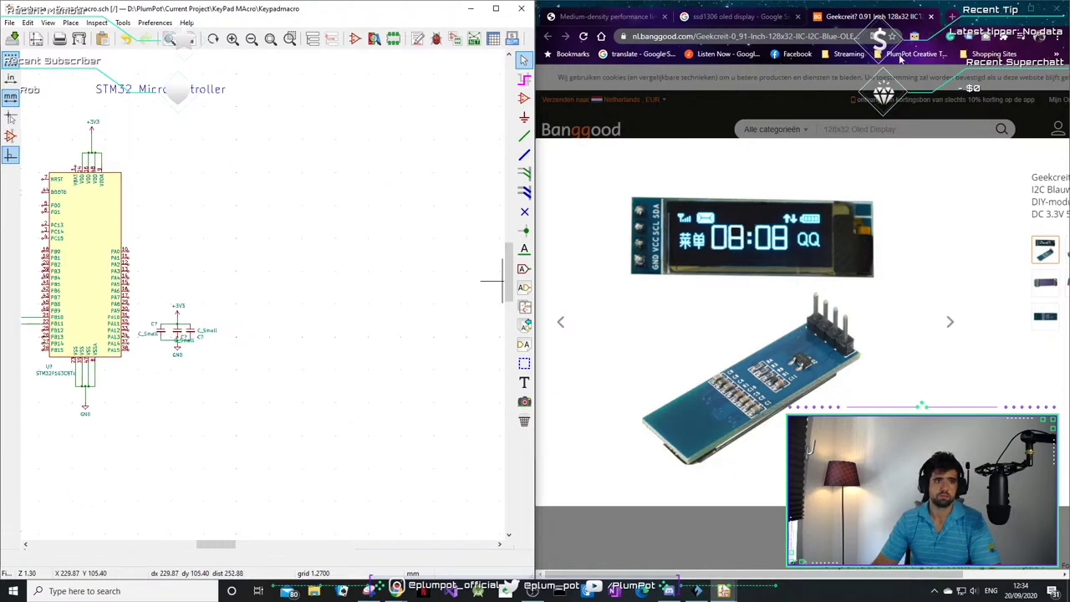
click(849, 209)
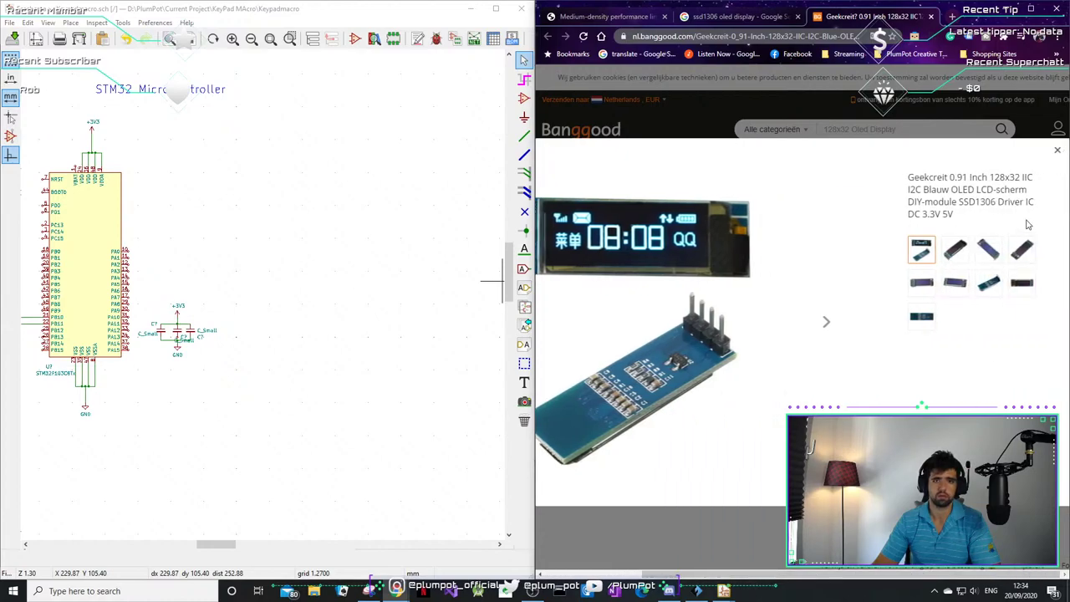
click(1056, 151)
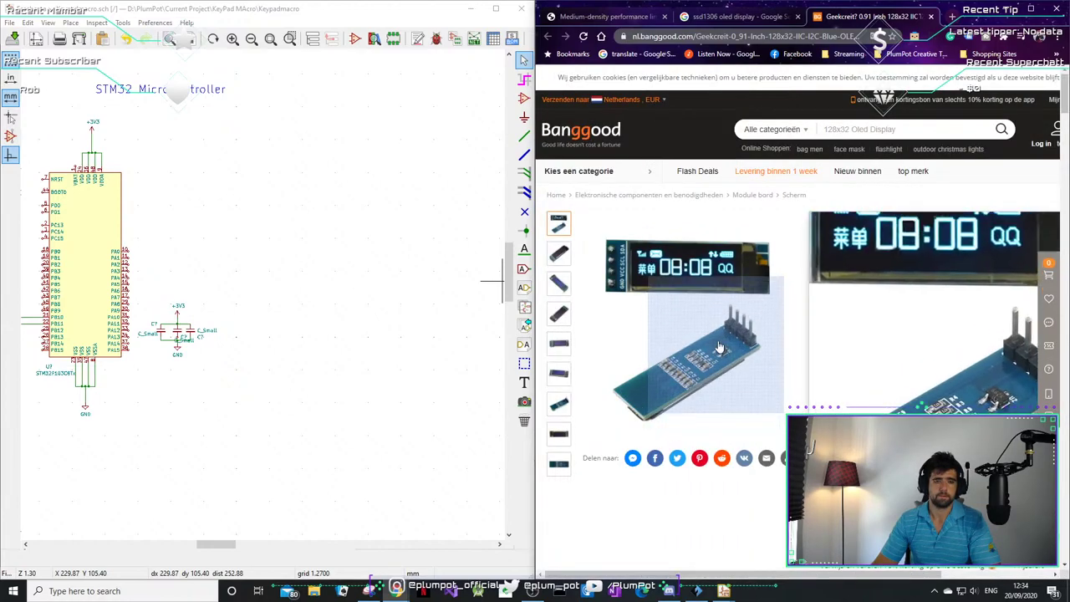
scroll(264, 300, down, 1)
scroll(107, 265, up, 1)
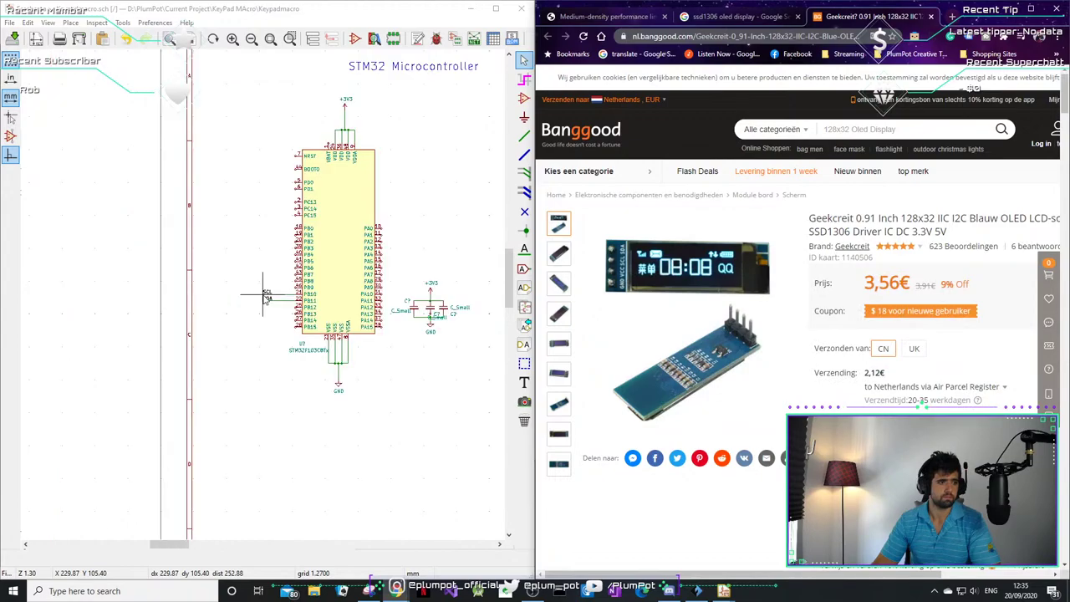
- Move the microcontroller with its wires, SCL/SDA labels, power symbols and capacitor group to the right, leaving the section title in place
scroll(401, 326, right, 6)
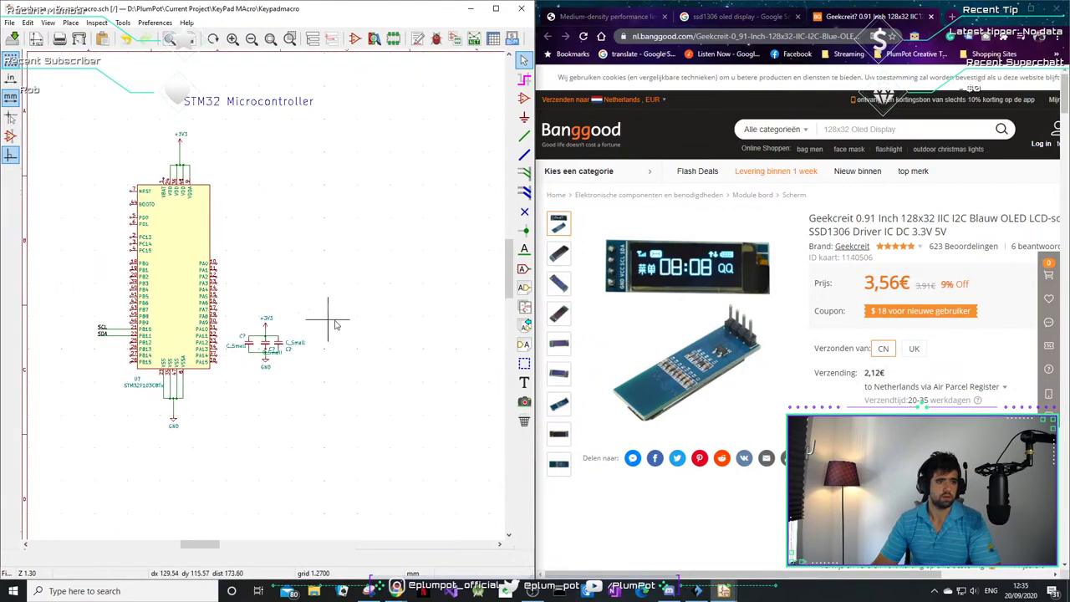
scroll(210, 256, right, 2)
scroll(306, 243, left, 8)
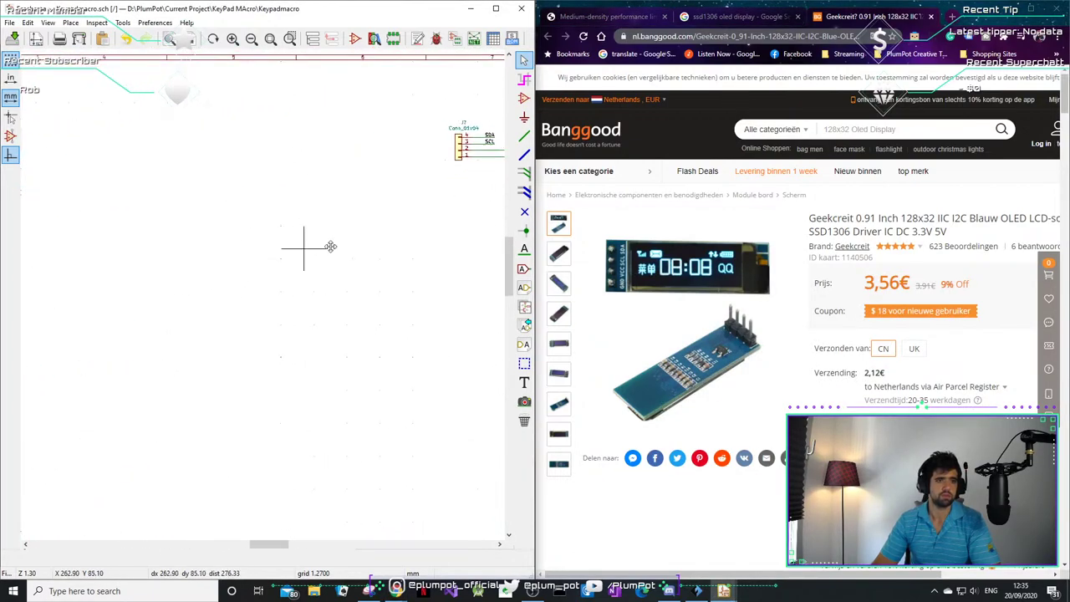
scroll(248, 223, left, 3)
scroll(359, 222, right, 6)
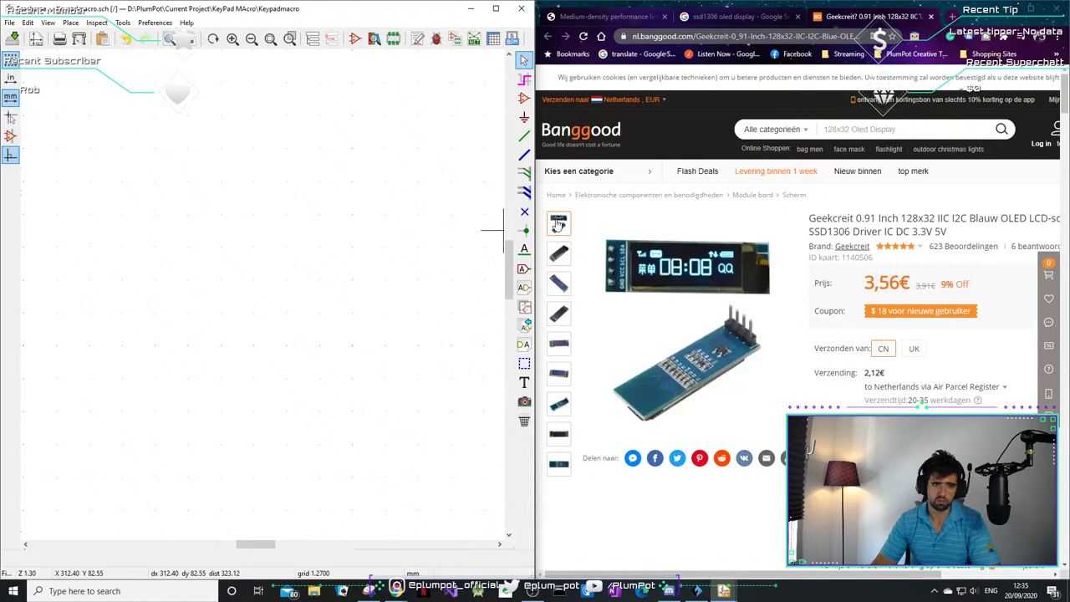
scroll(458, 227, down, 4)
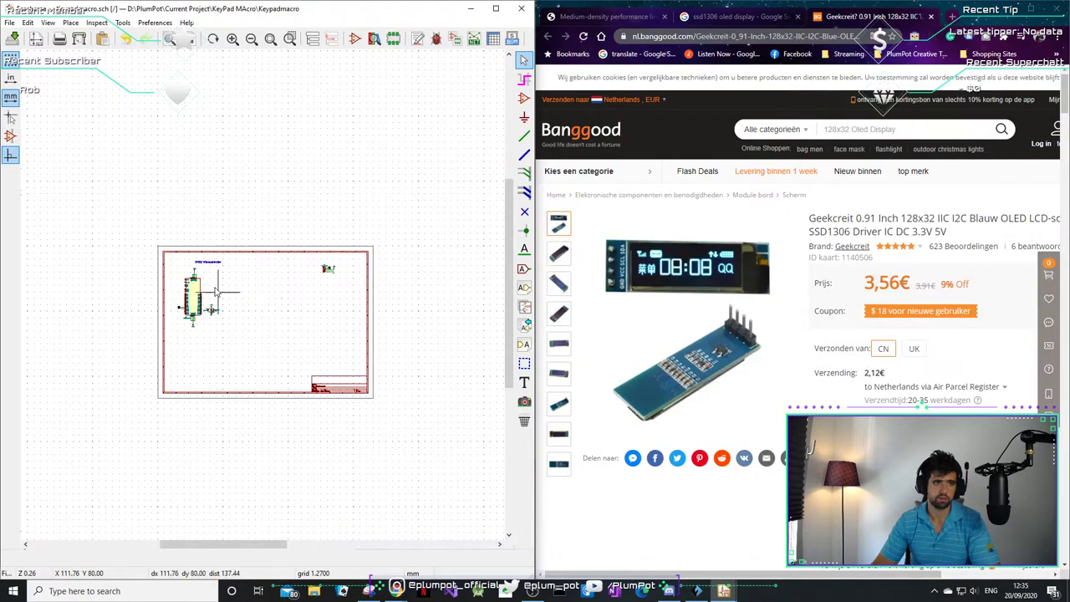
scroll(468, 201, up, 5)
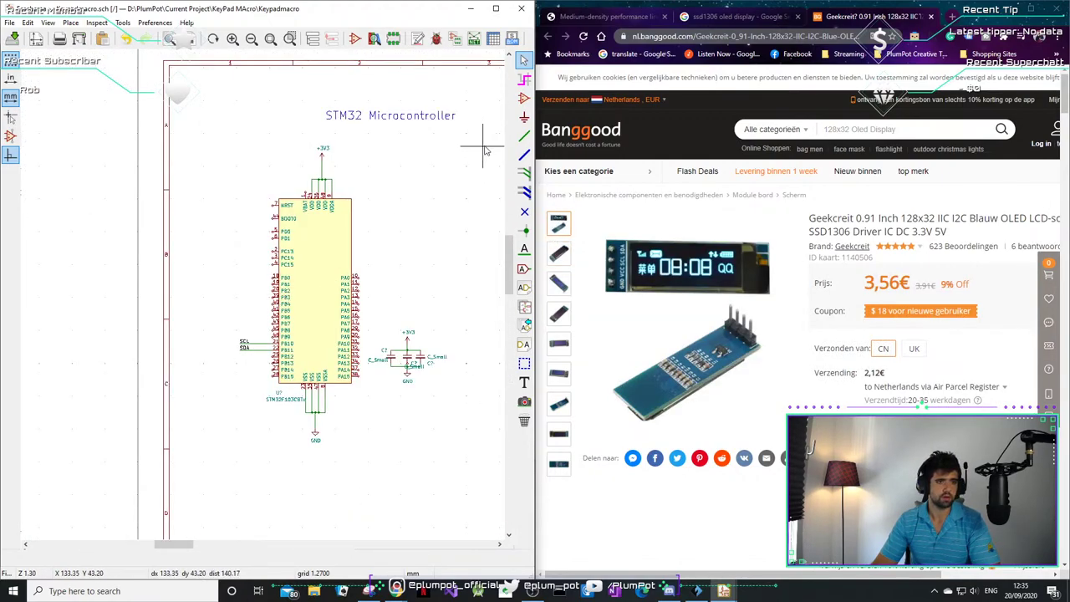
drag(481, 144, 172, 485)
key(m)
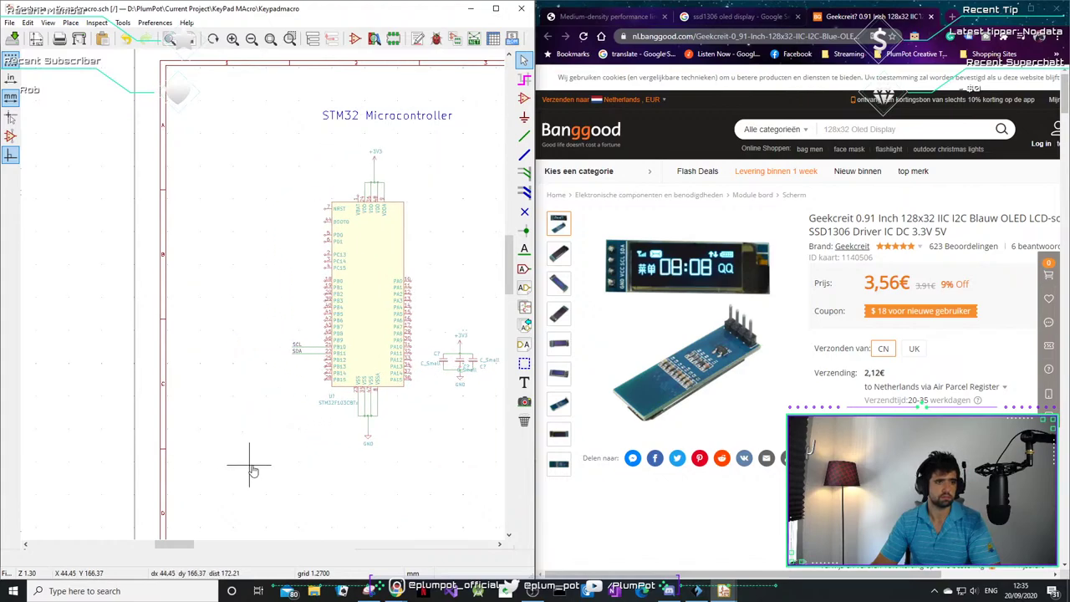
click(259, 466)
- Extend the microcontroller's SCL wire about 10 mm left and the SDA wire about 15 mm left, bending both upward to the same height
scroll(245, 363, up, 1)
scroll(267, 297, up, 2)
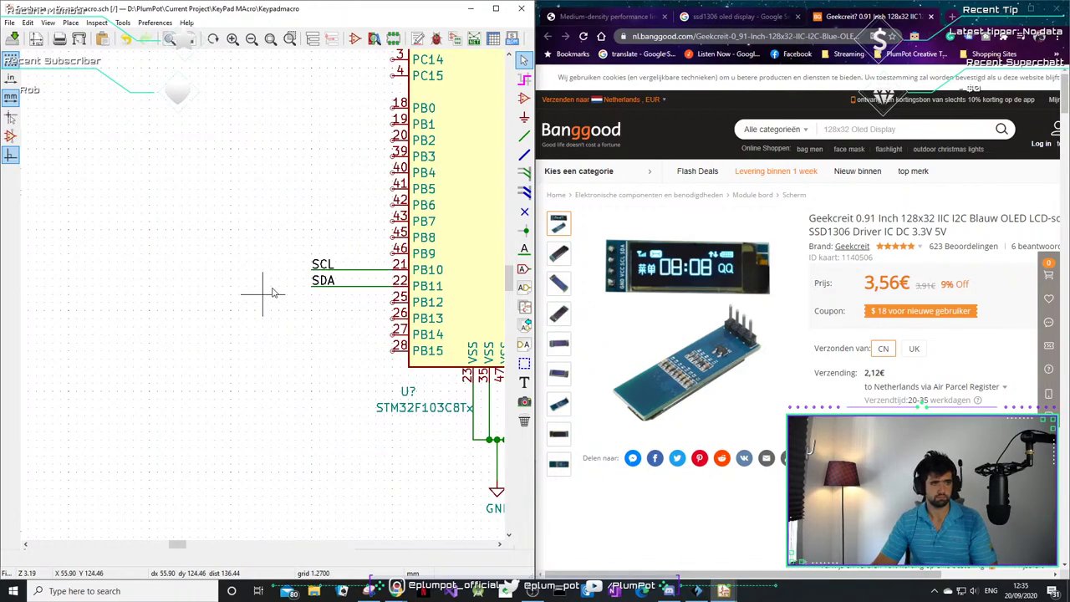
key(w)
click(303, 269)
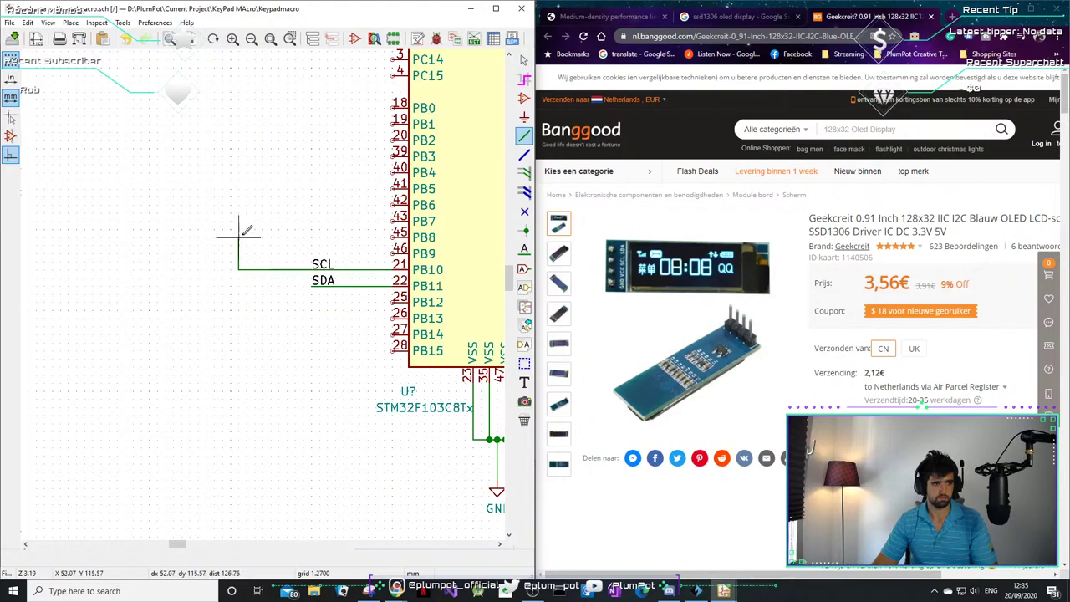
double_click(247, 220)
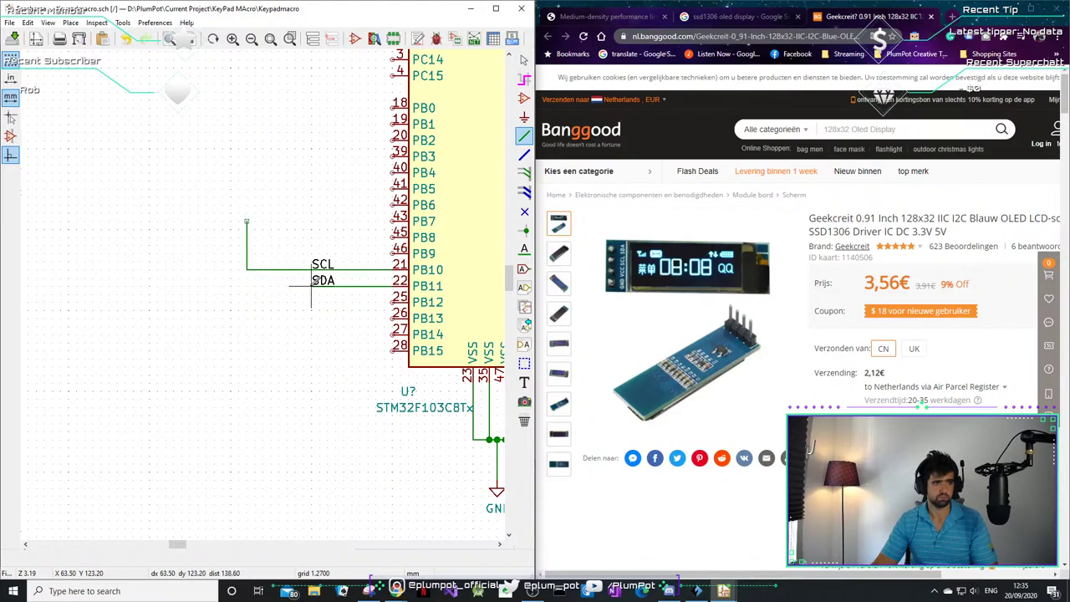
click(311, 285)
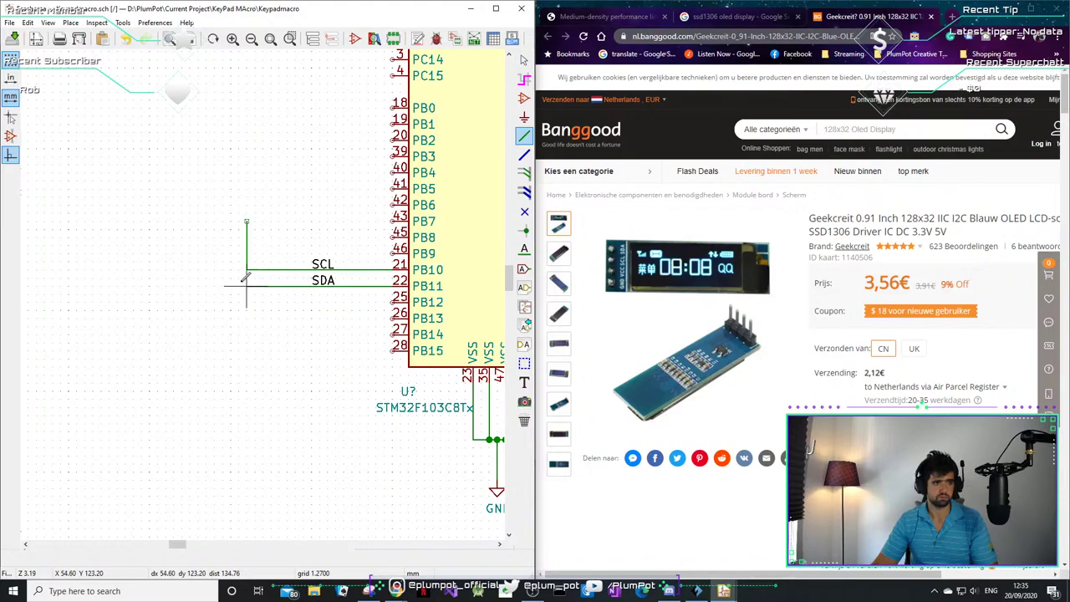
double_click(213, 222)
key(Escape)
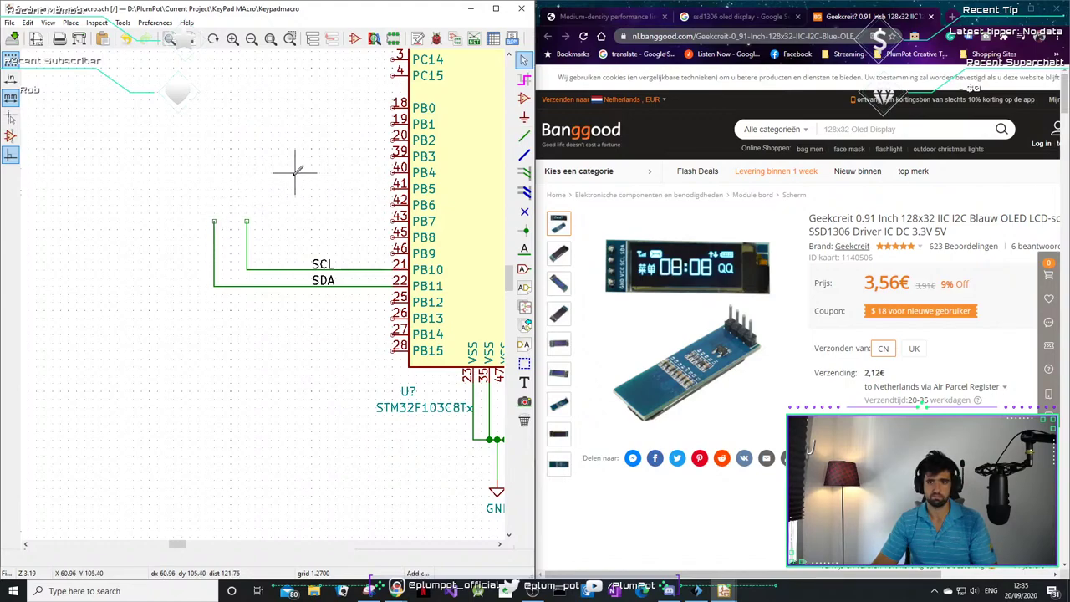
- Add an R_Small resistor from the Device library and place it vertically just above the SDA wire's upper end
key(a)
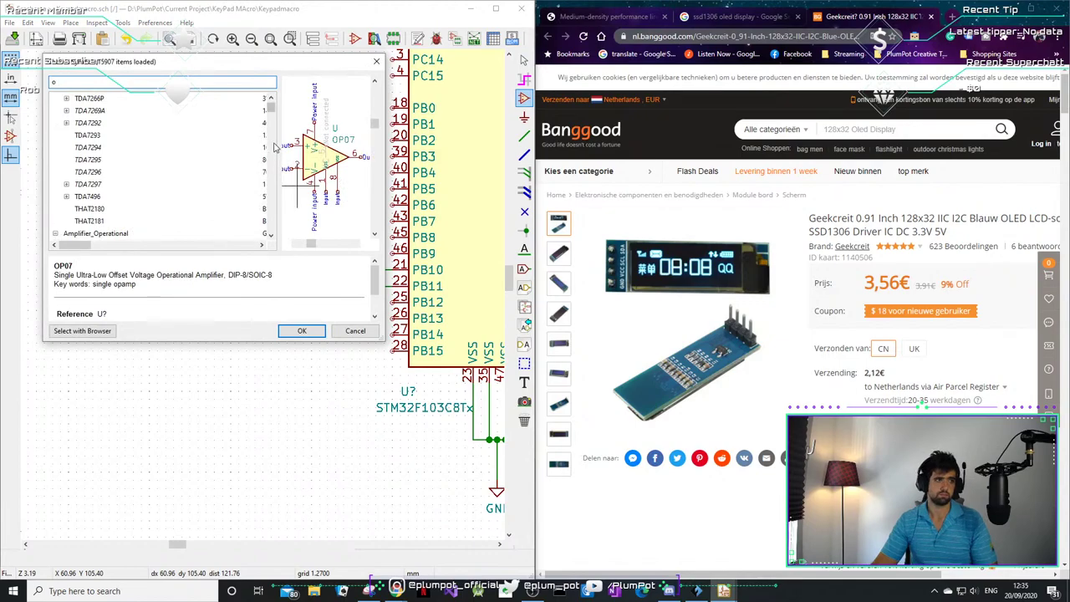
text(resis)
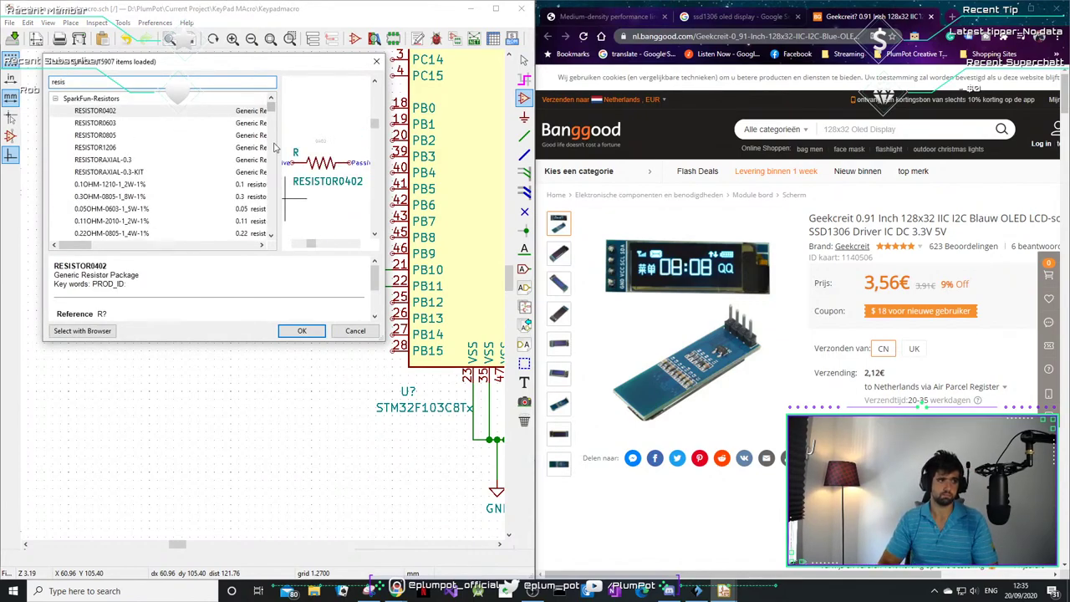
key(BackSpace)
key(BackSpace)
key(BackSpace)
text(r smal)
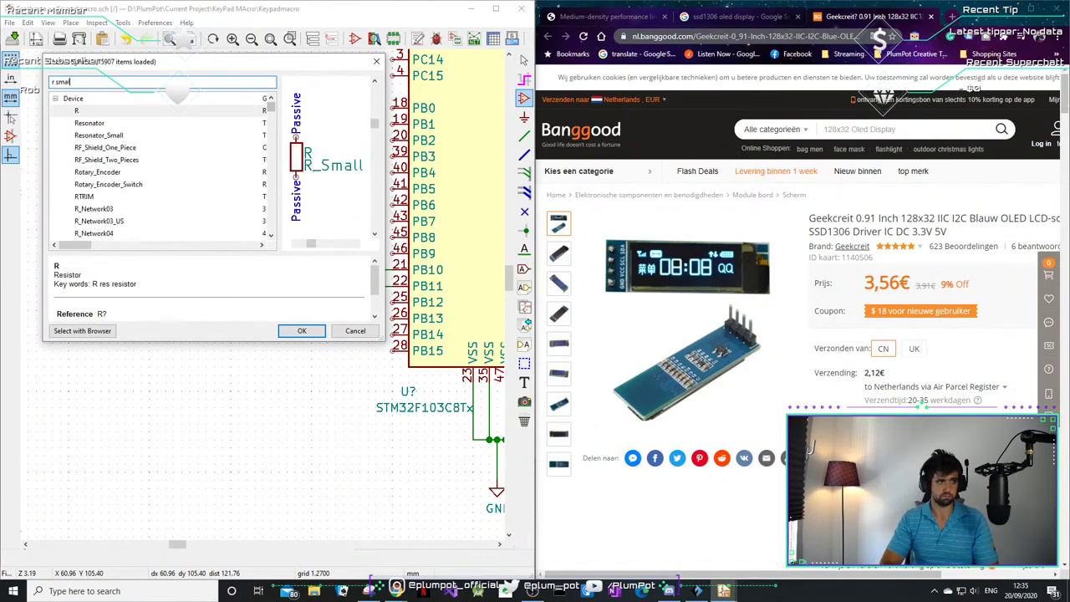
click(141, 115)
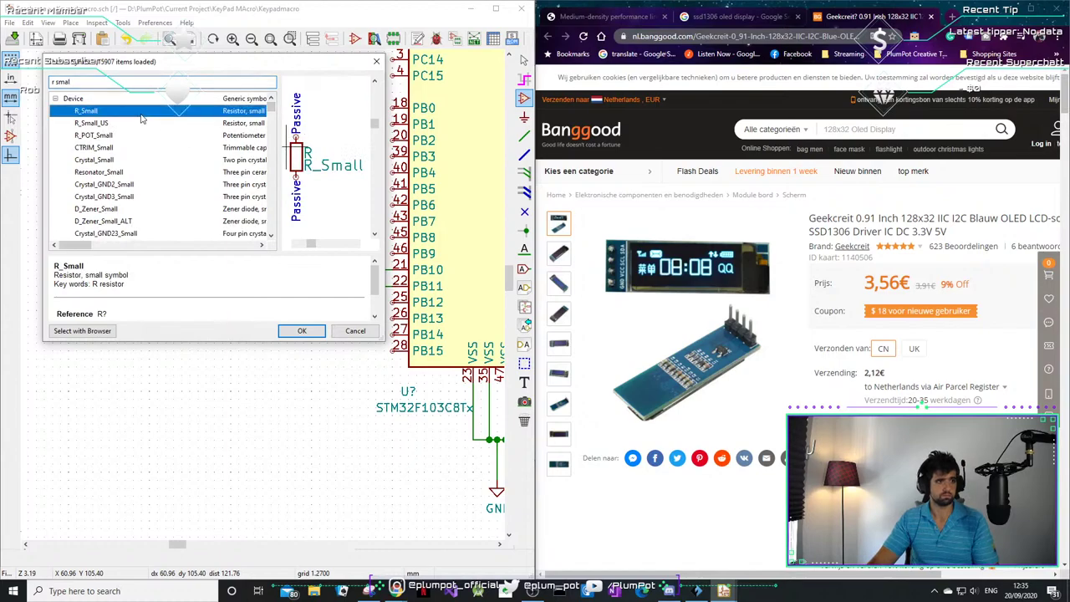
click(300, 331)
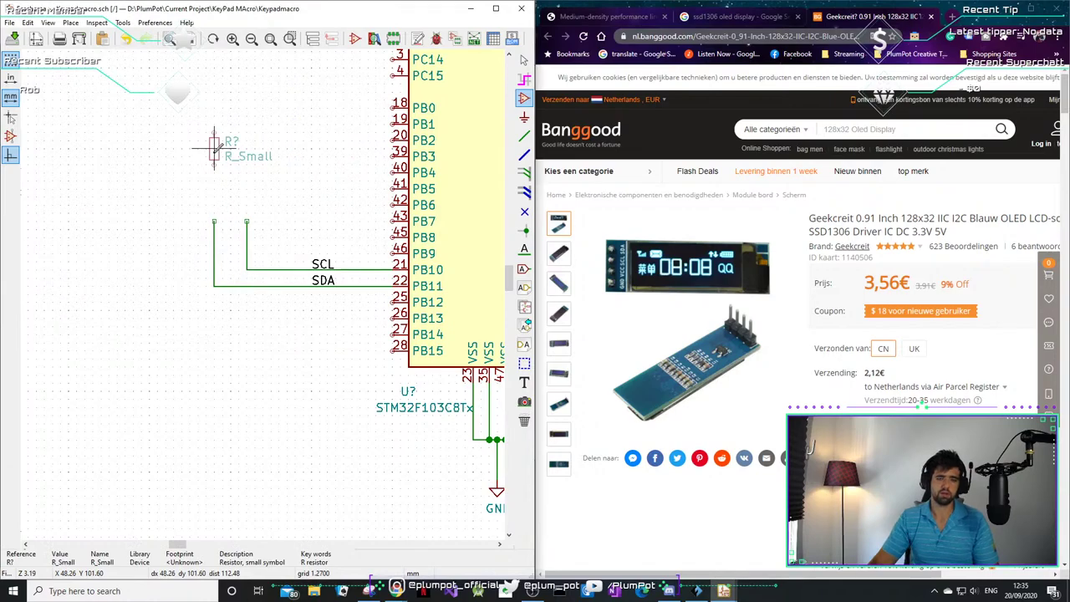
click(214, 174)
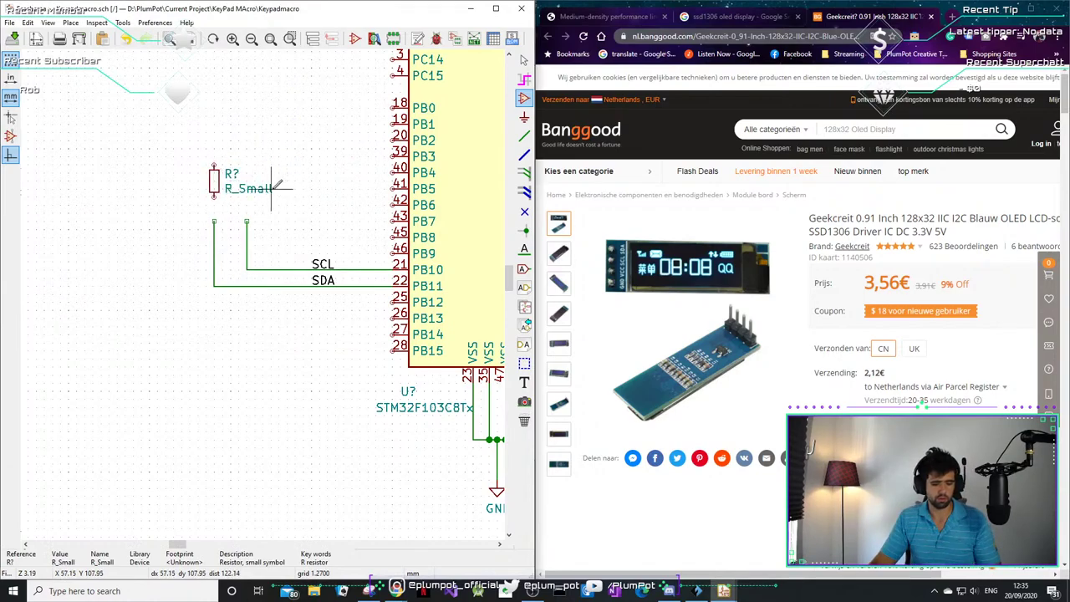
key(Escape)
- Move the resistor's reference and value texts to its left side
drag(239, 191, 192, 175)
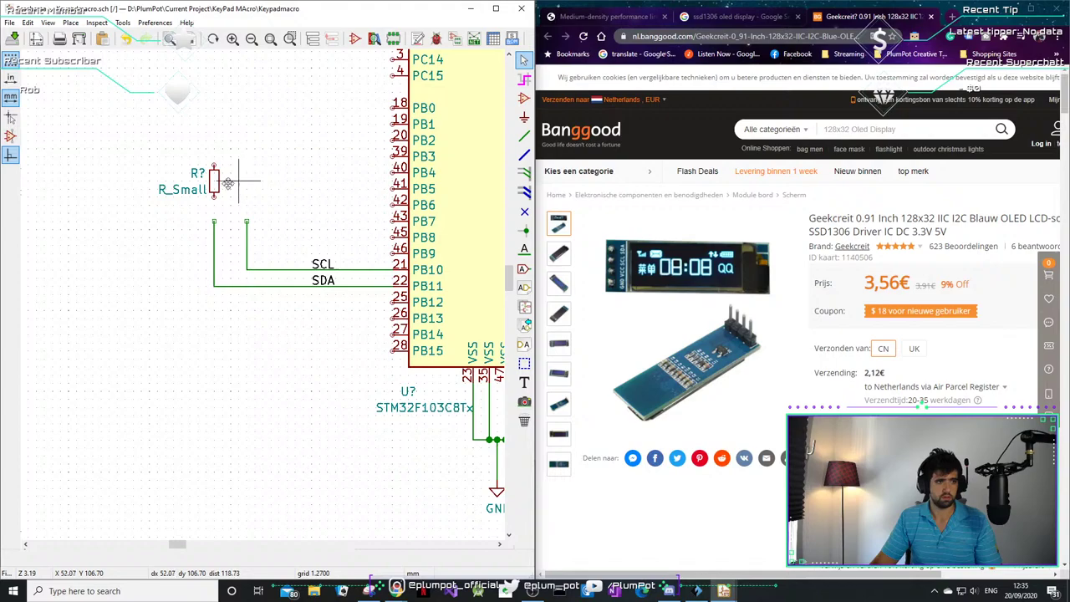
click(212, 190)
key(Escape)
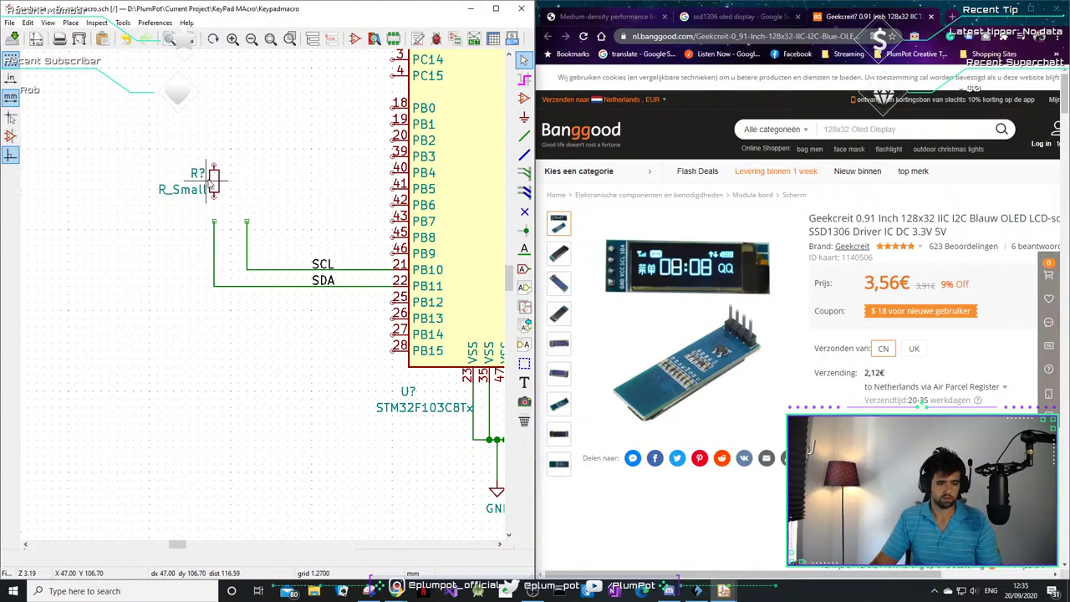
- Duplicate the resistor and place the copy just above the SCL wire's upper end
click(215, 180)
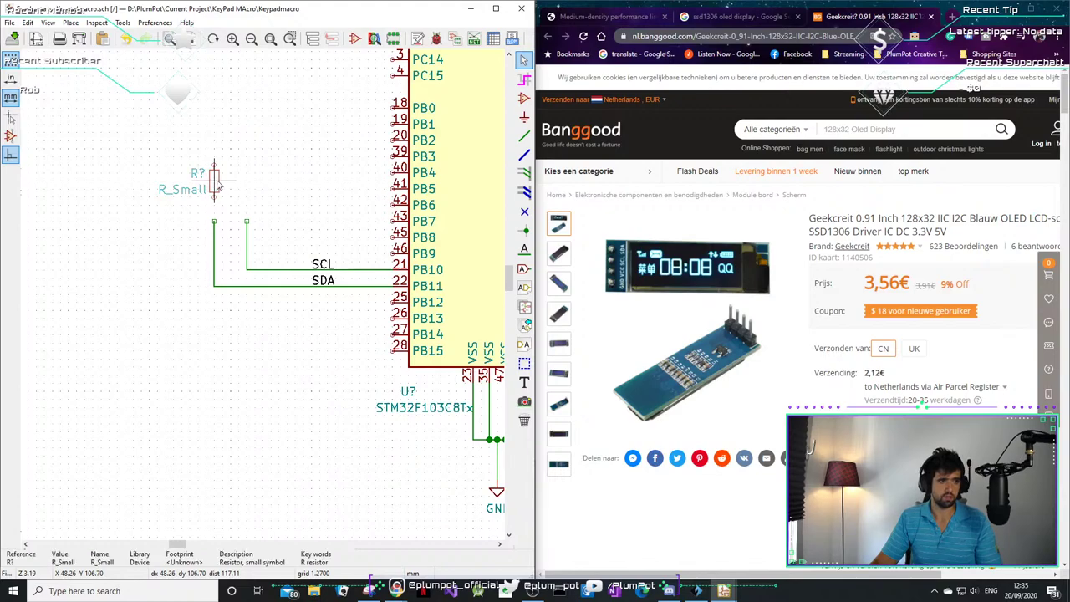
key(ctrl+d)
click(247, 183)
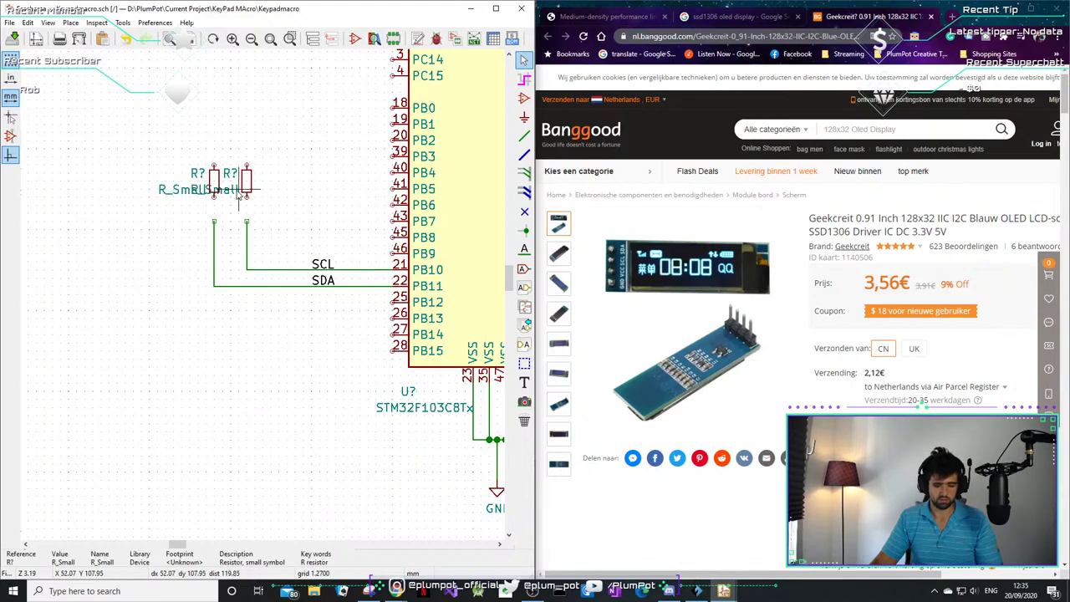
- Move the value and reference texts of the resistor above the SCL wire to its right side
key(m)
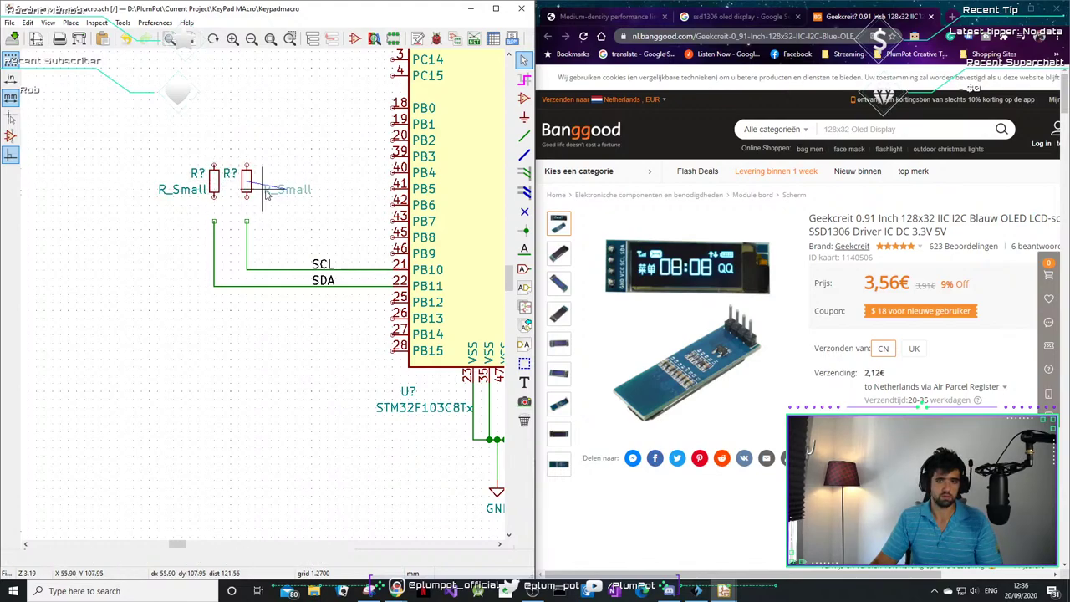
click(264, 190)
key(m)
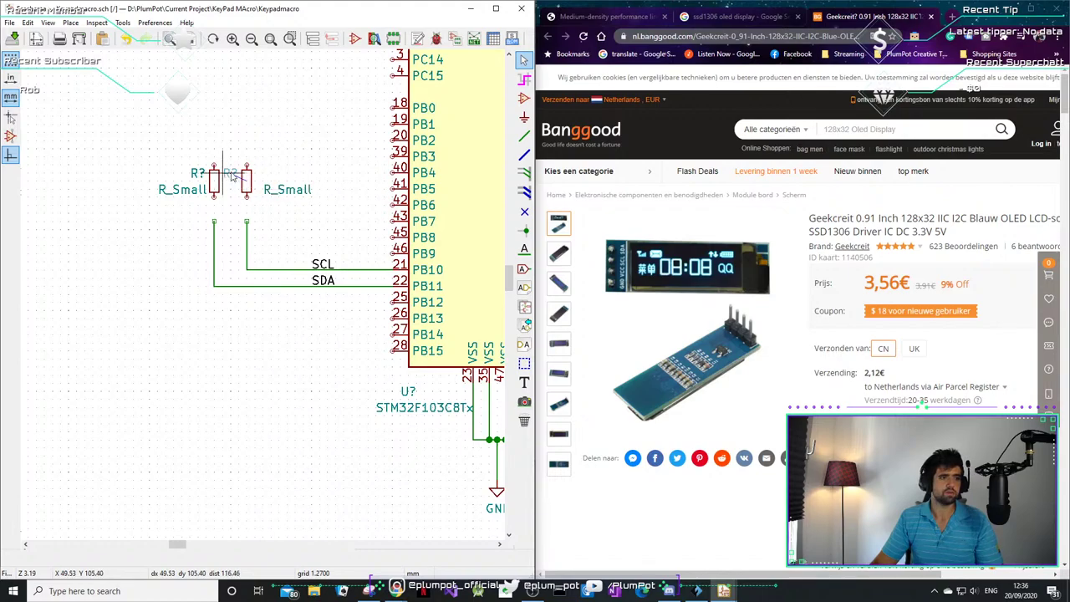
click(264, 174)
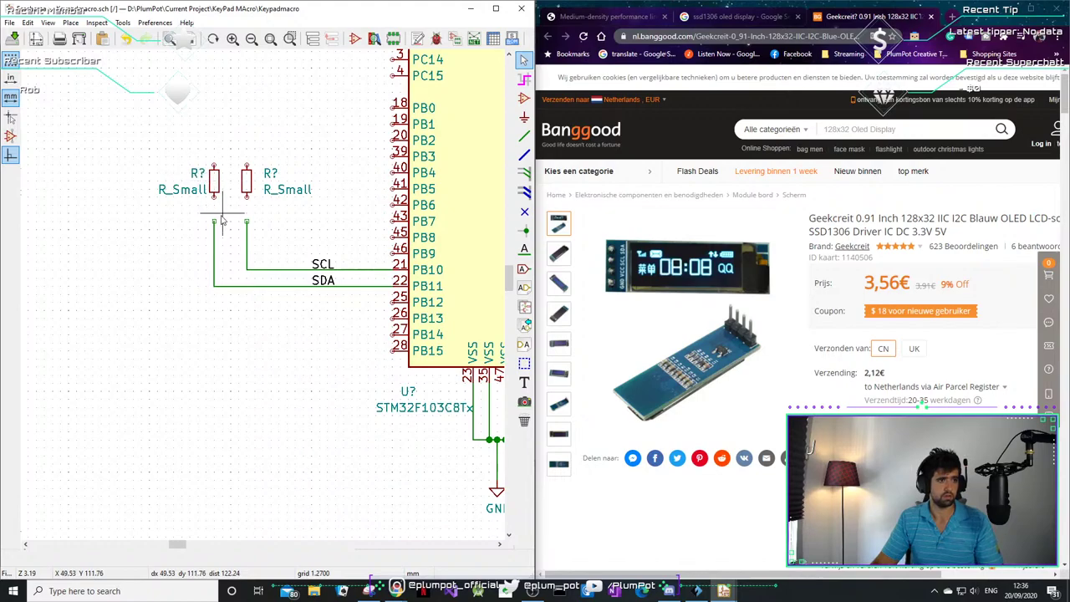
- Wire both resistors' lower pins to the SDA and SCL wires and add wire stubs about 2.5 mm long above their upper pins
key(w)
click(214, 194)
click(214, 220)
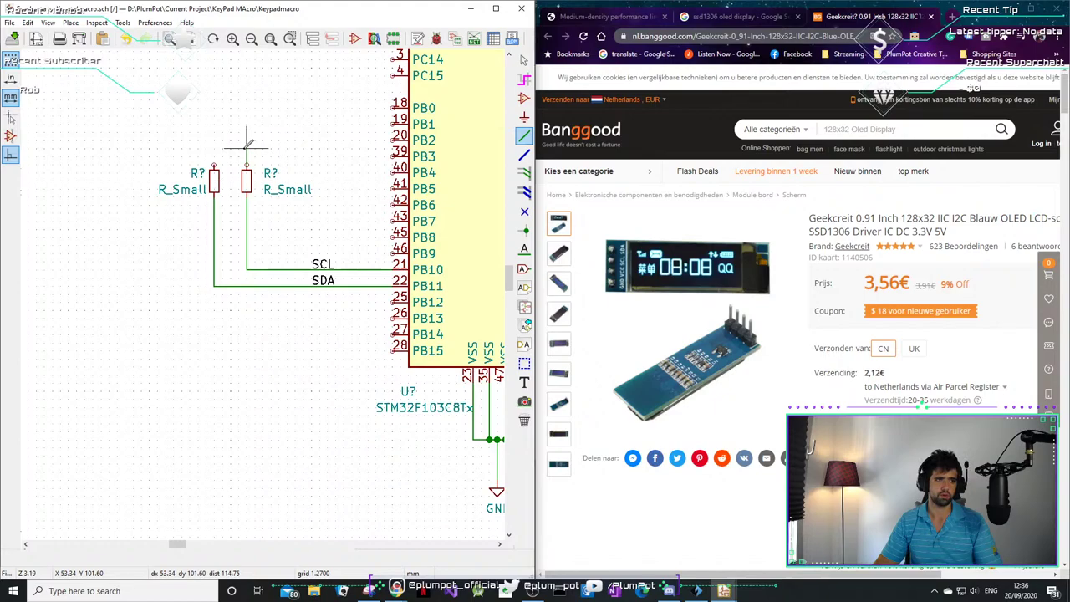
double_click(246, 149)
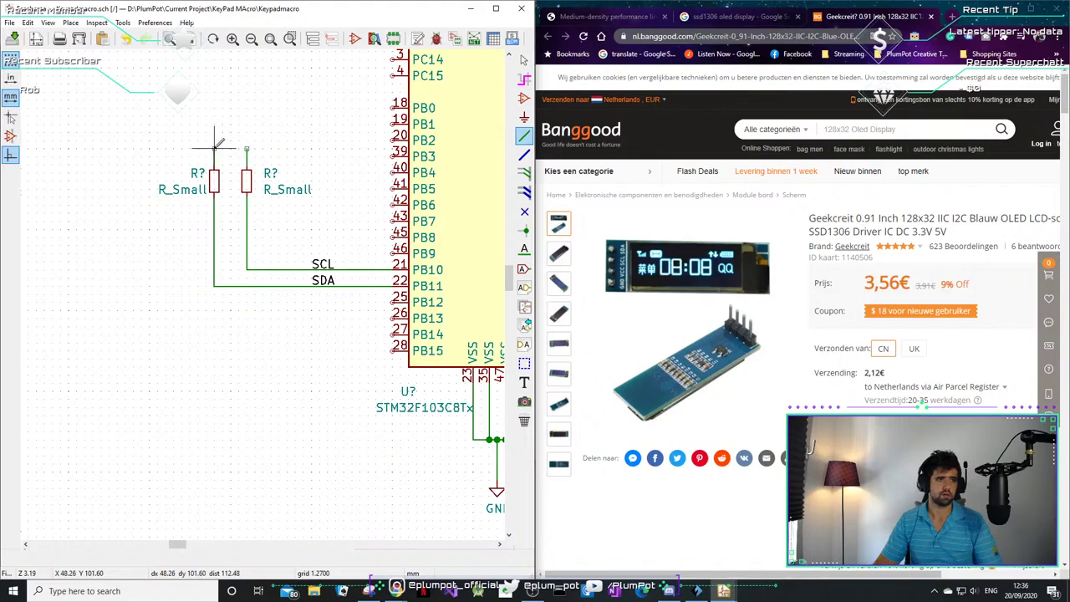
double_click(214, 149)
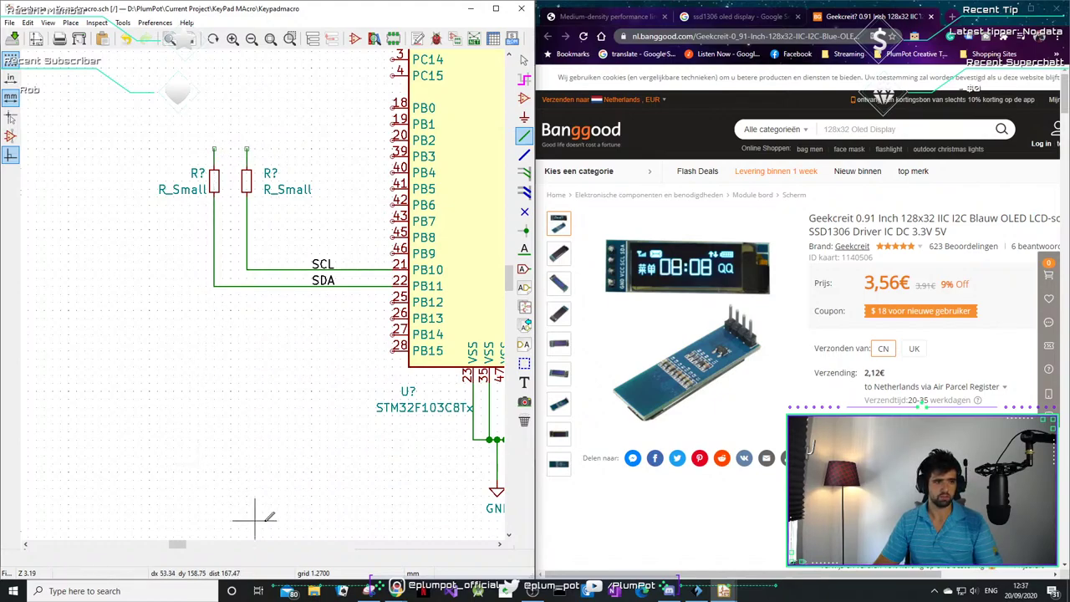
mouse_move(396, 590)
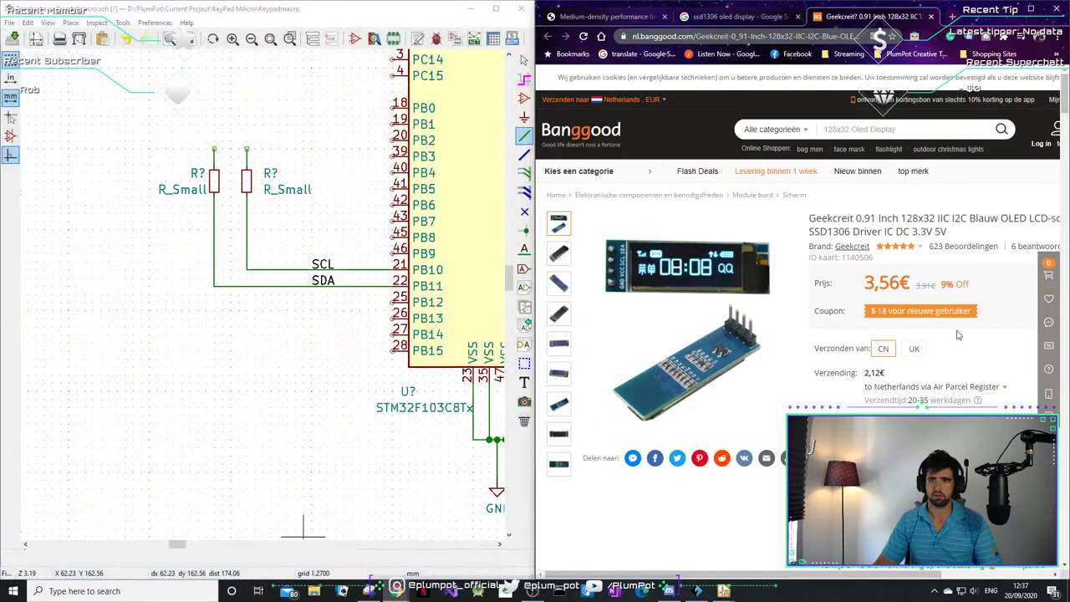
click(952, 16)
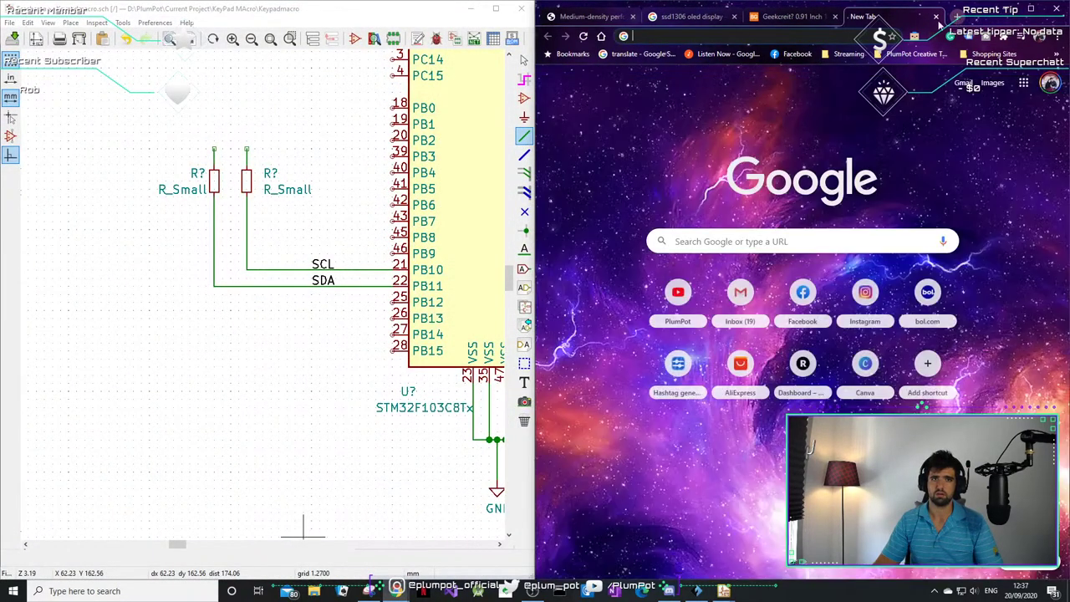
key(ctrl+w)
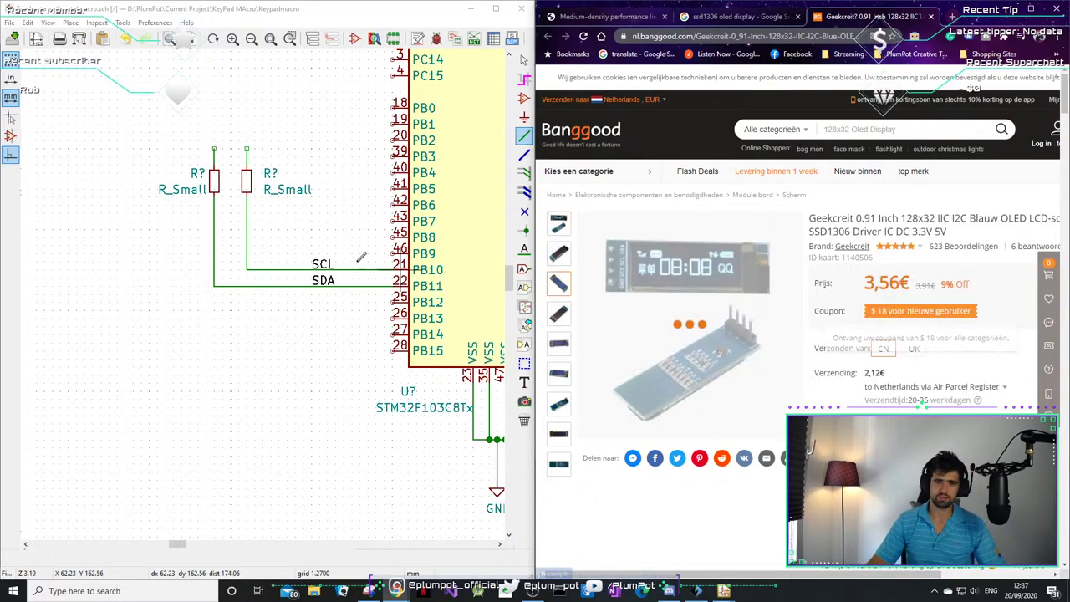
- Duplicate the microcontroller's +3V3 power symbol and place the copy centred above the two pull-up resistors
scroll(368, 296, down, 4)
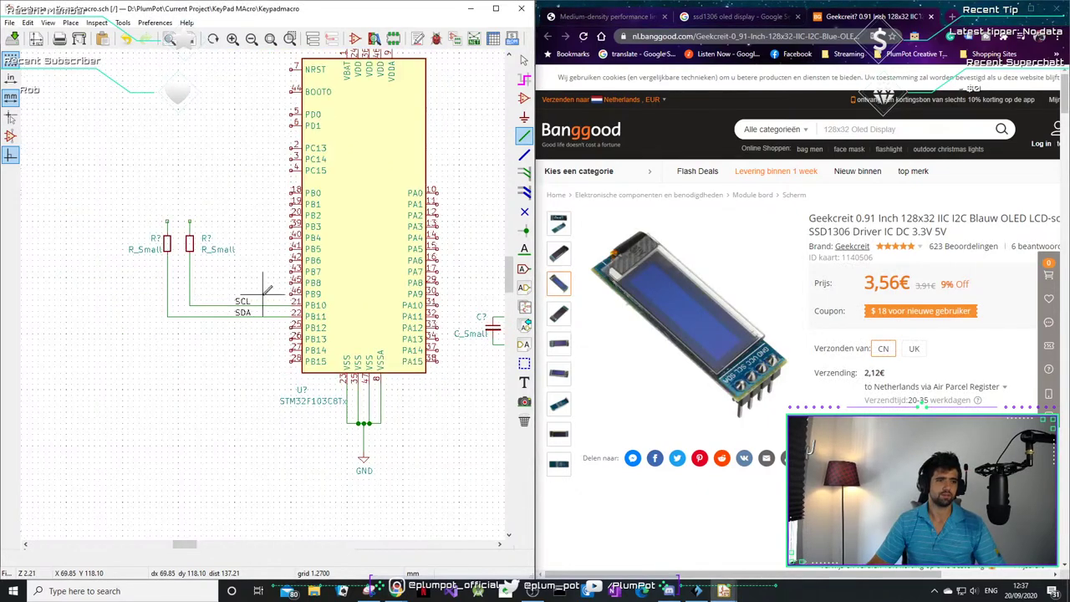
scroll(359, 318, down, 3)
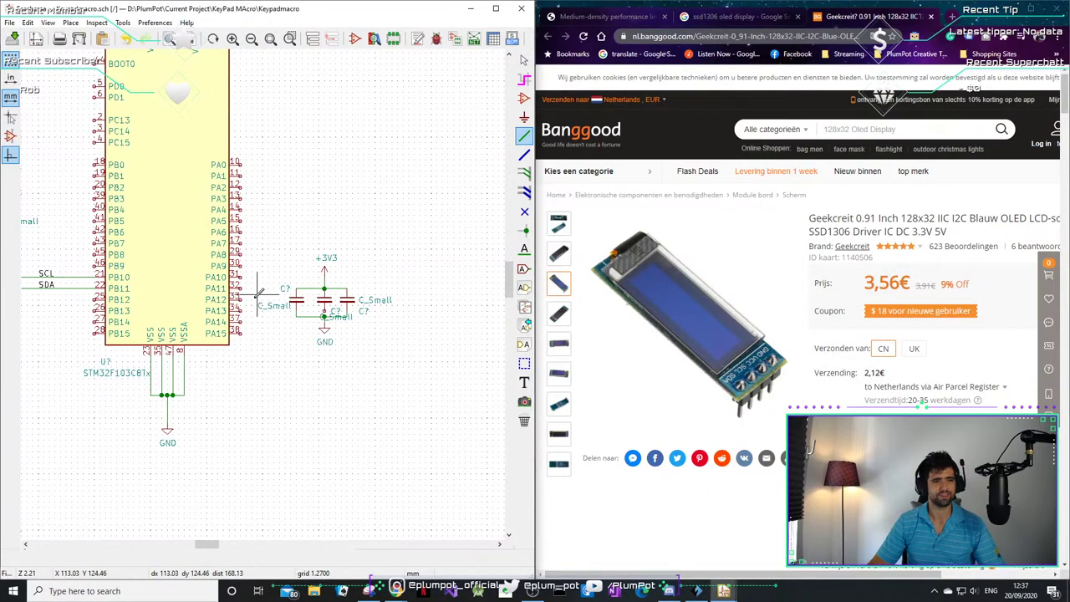
scroll(192, 309, down, 2)
scroll(251, 276, up, 2)
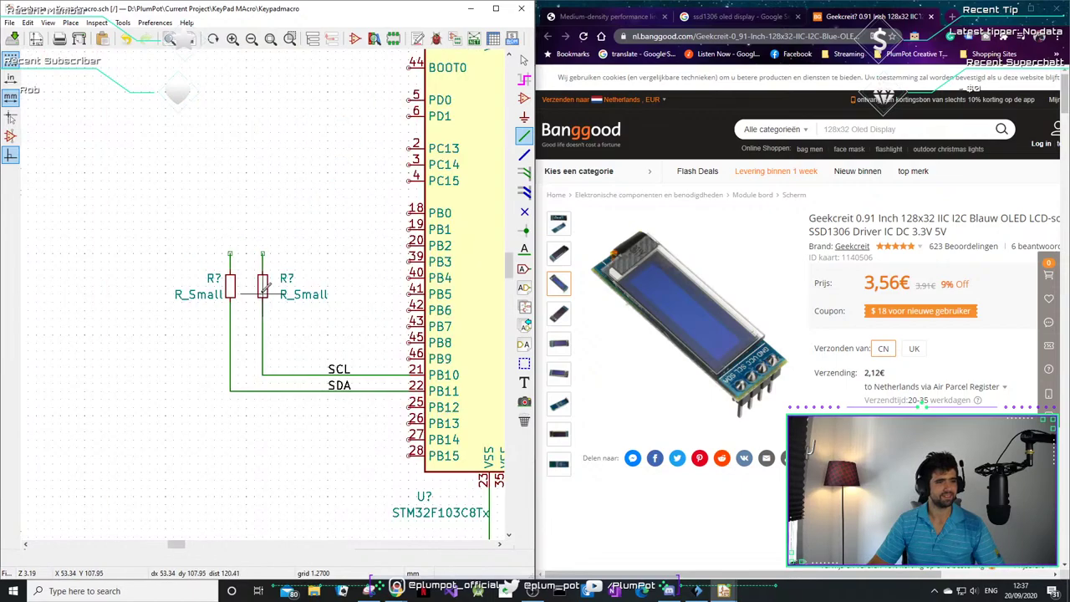
scroll(313, 237, down, 5)
scroll(313, 234, up, 4)
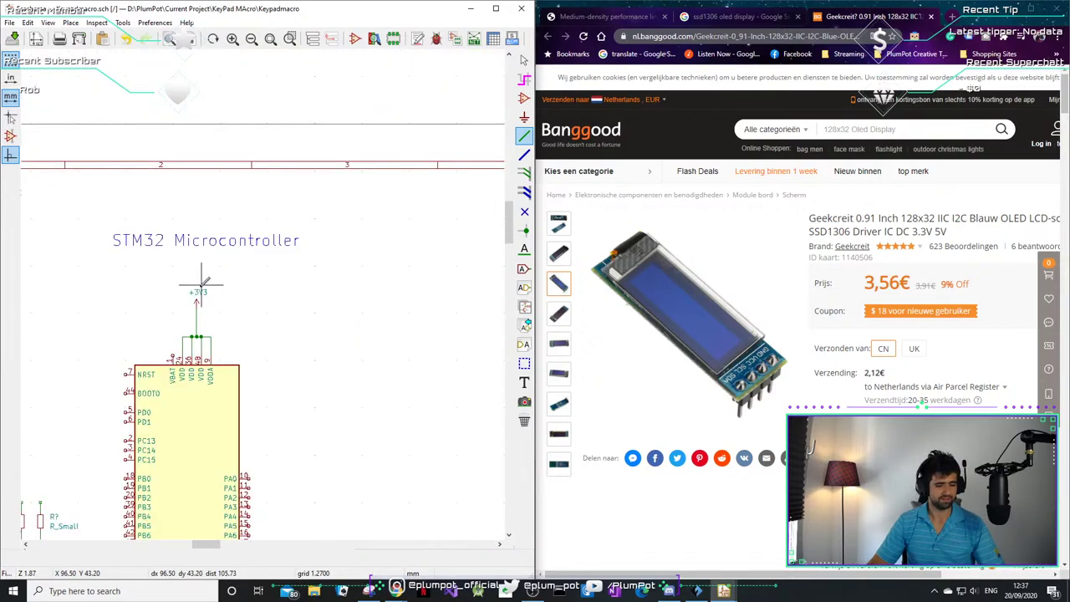
key(Escape)
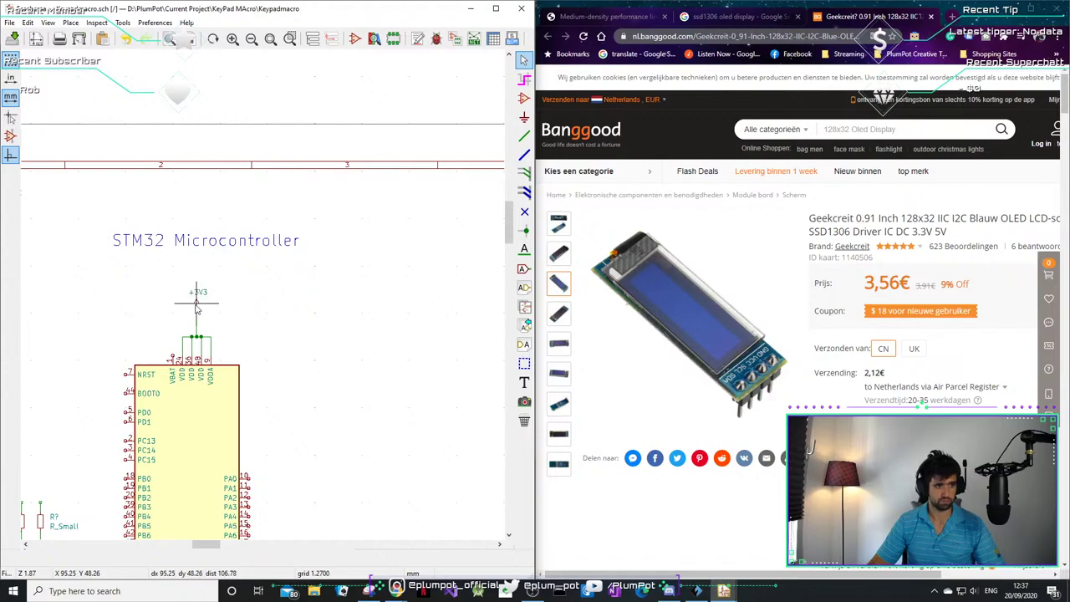
key(c)
scroll(251, 297, down, 3)
scroll(262, 301, up, 5)
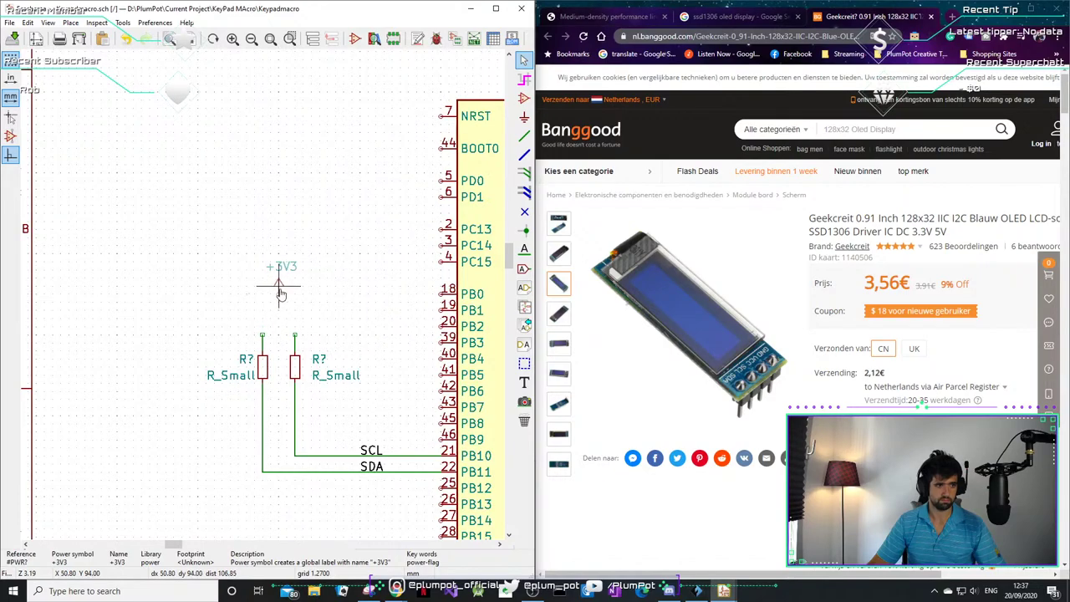
click(278, 292)
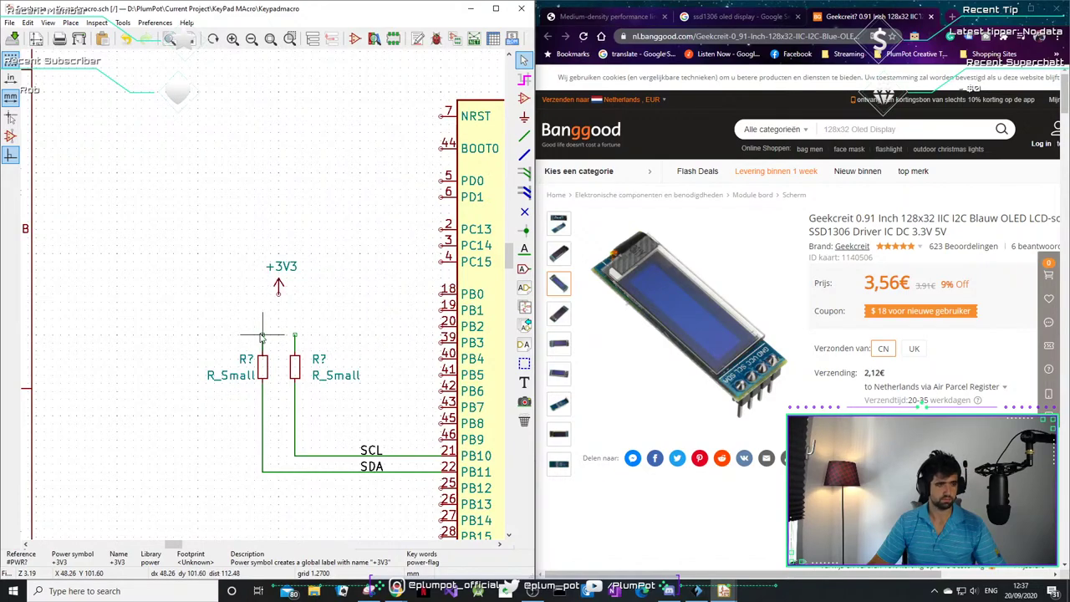
- Wire the upper ends of both pull-up resistors to the pin of the +3V3 symbol above them
key(w)
click(278, 292)
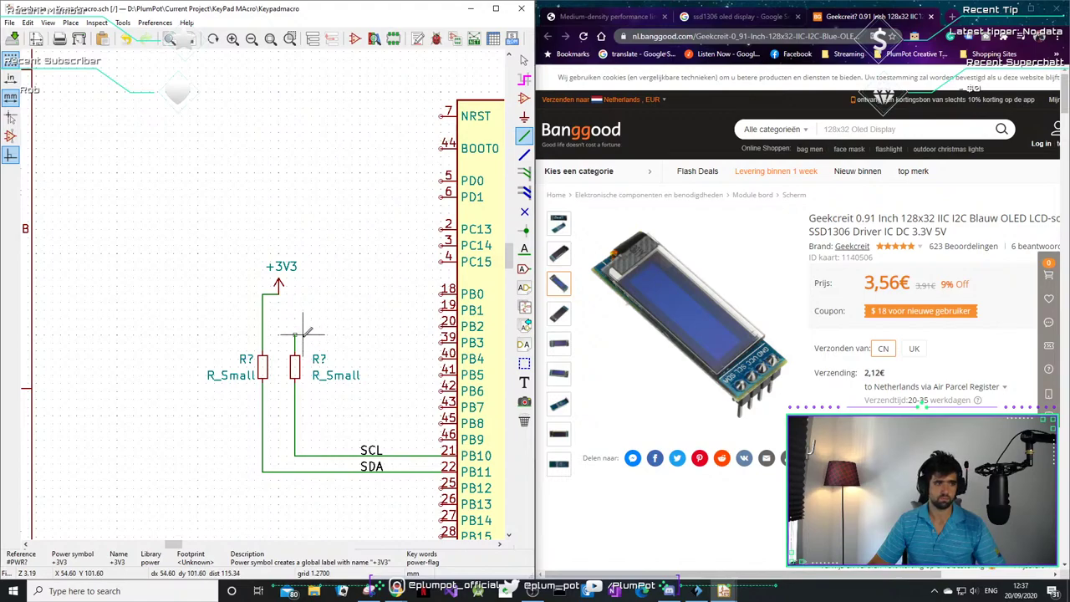
click(294, 331)
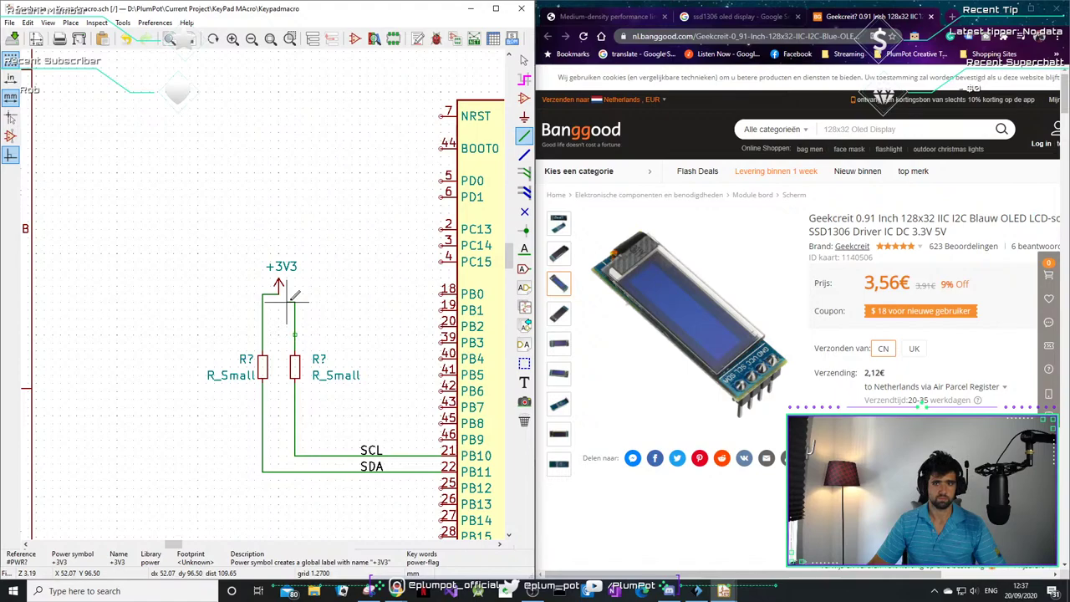
click(278, 293)
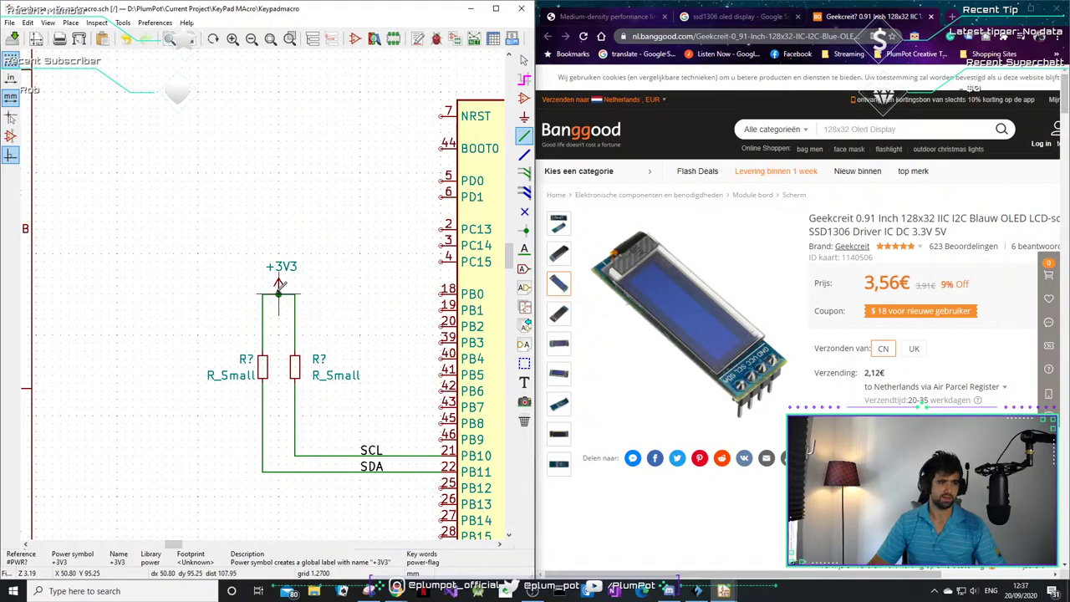
- Move the pull-up resistors' +3V3 symbol up about 2.5 mm and wire its pin back to the junction below
key(Escape)
drag(280, 286, 281, 280)
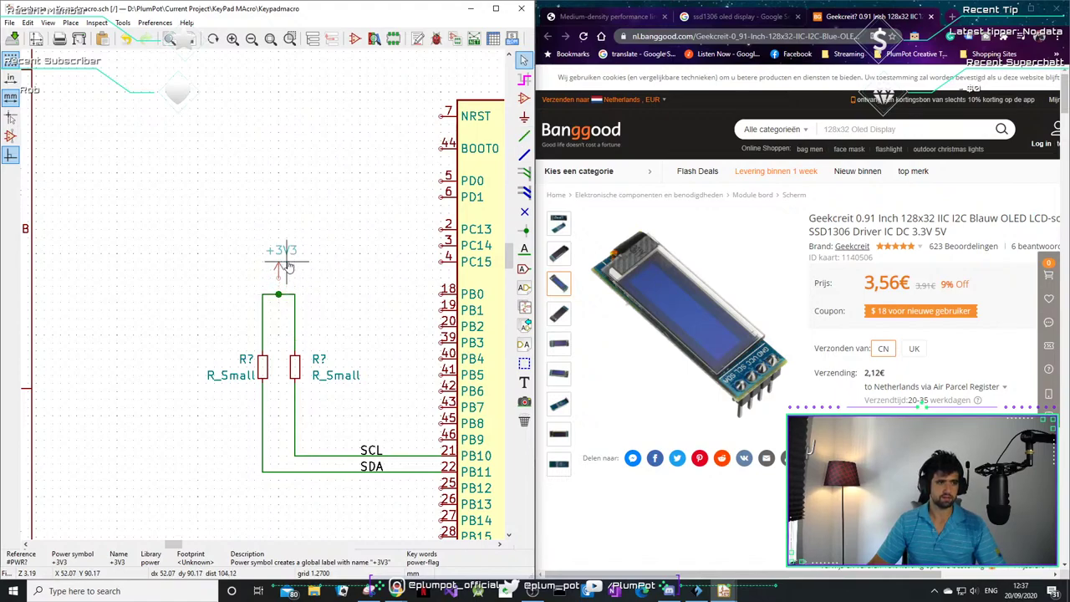
key(w)
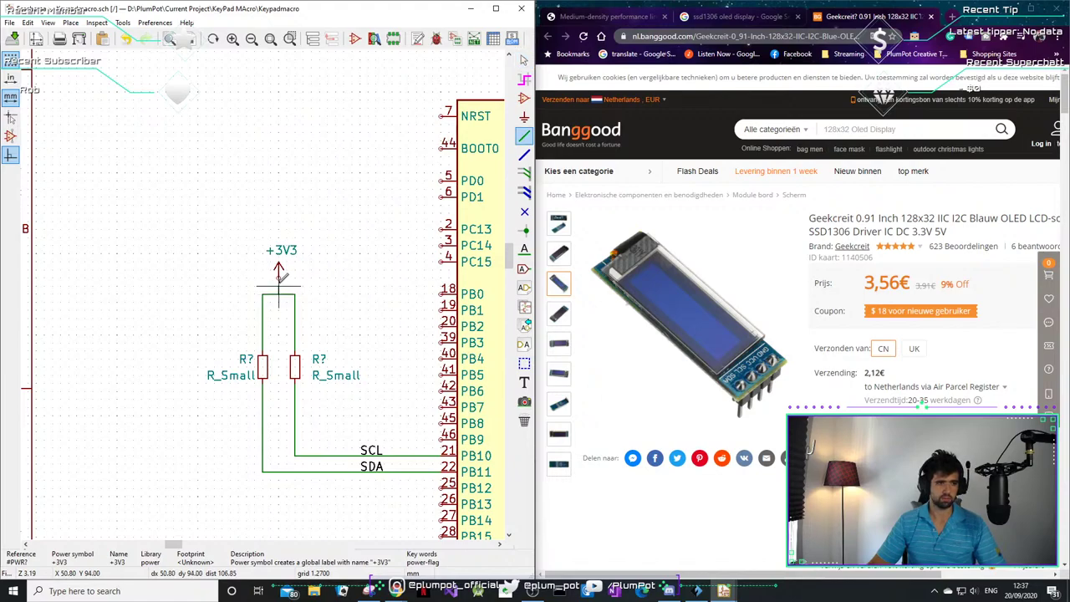
click(278, 269)
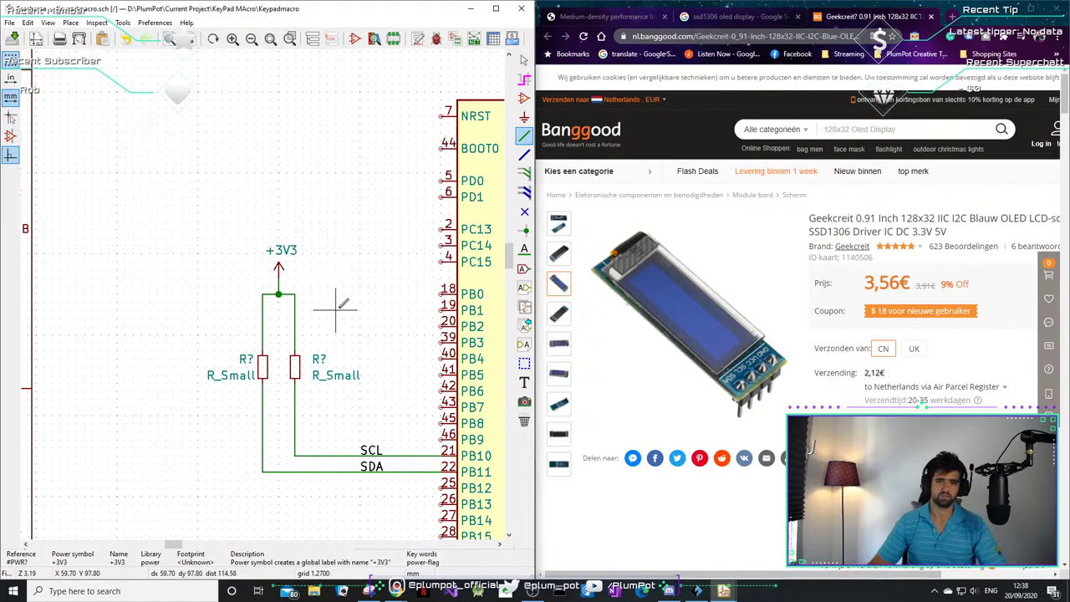
- Review the microcontroller's pins, the decoupling capacitors and the OLED connector near the sheet's upper-right corner
scroll(353, 298, down, 3)
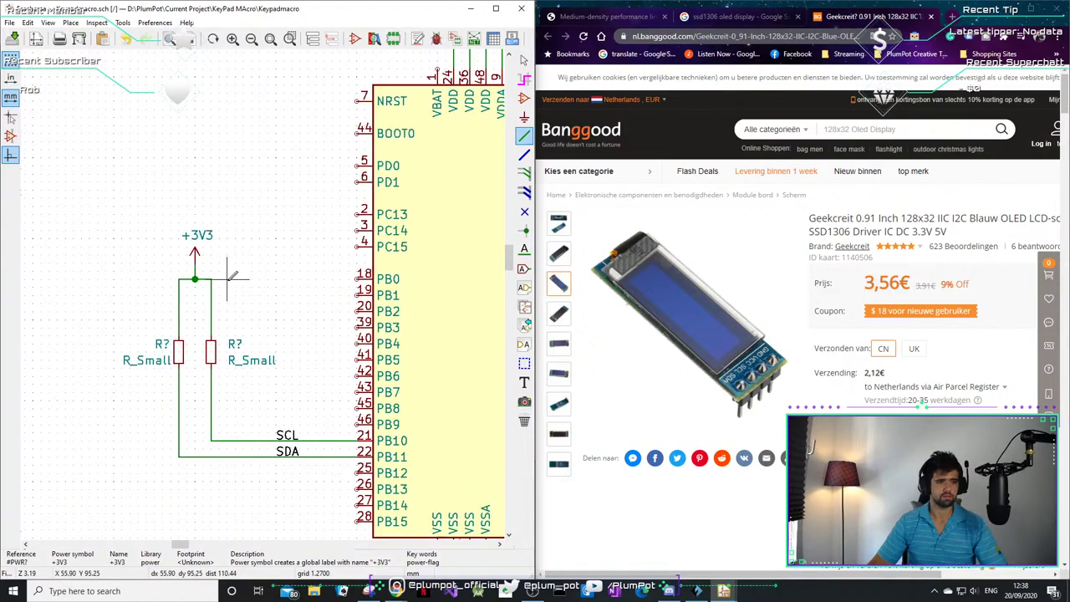
ctrl+scroll(269, 355, right, 5)
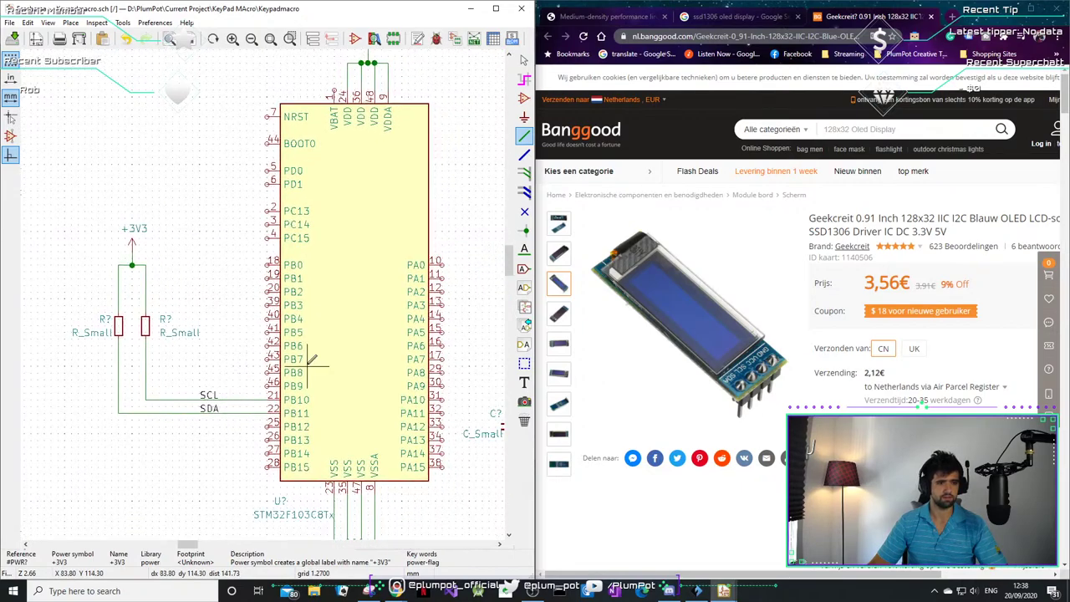
shift+scroll(309, 333, down, 3)
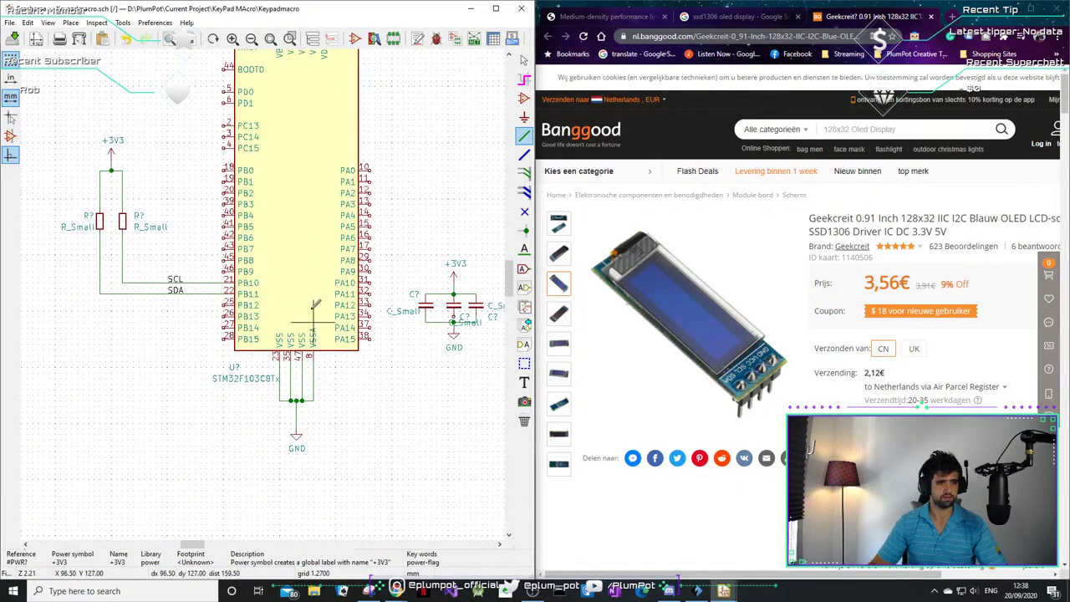
shift+scroll(293, 322, up, 5)
scroll(290, 319, down, 1)
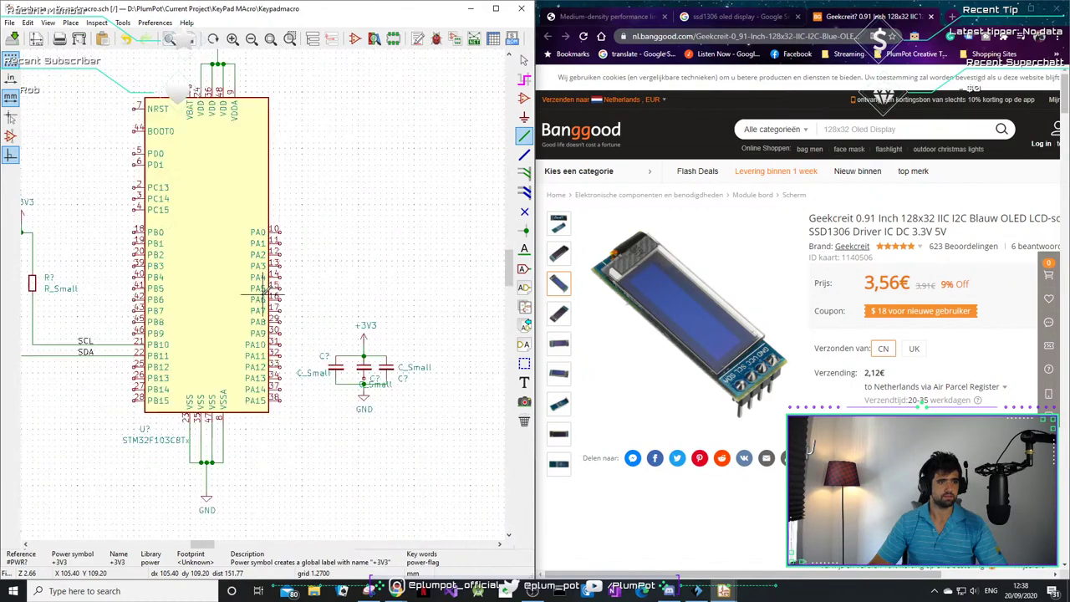
scroll(250, 284, up, 1)
scroll(276, 275, down, 1)
ctrl+scroll(334, 268, right, 1)
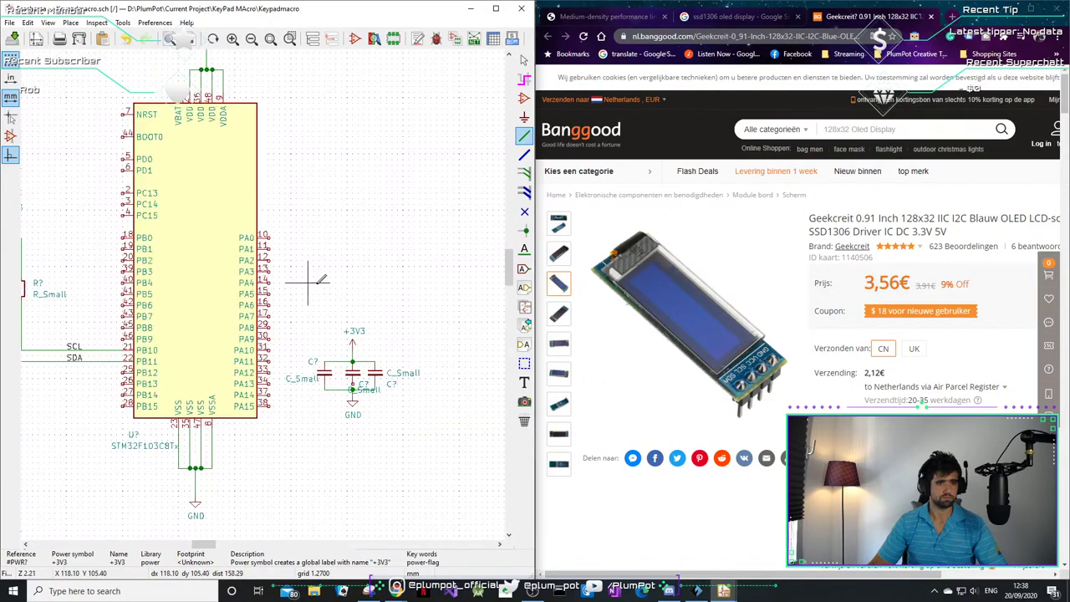
scroll(327, 278, down, 5)
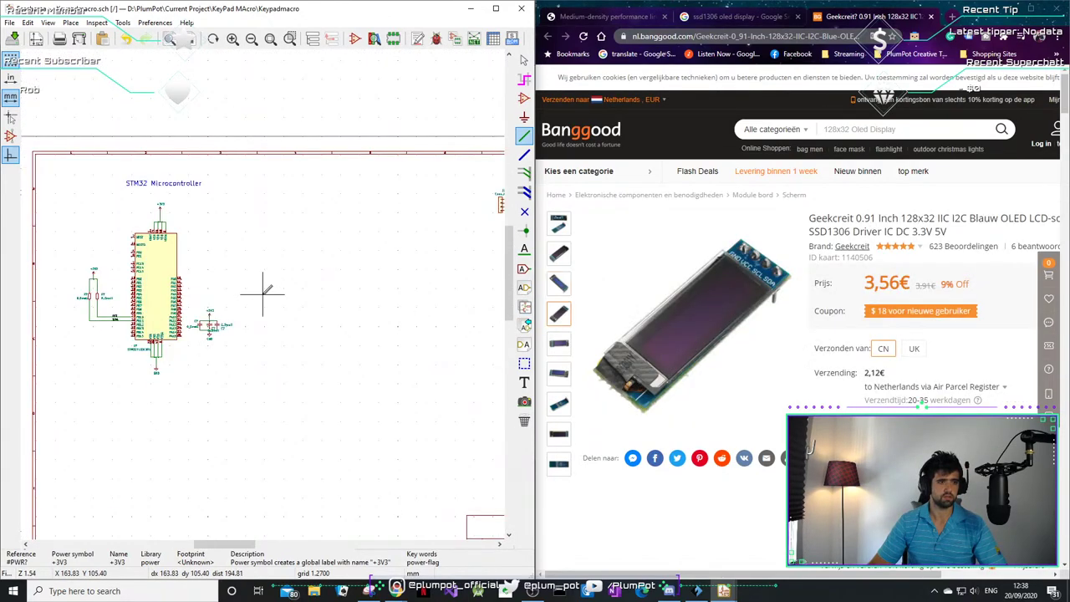
scroll(327, 278, up, 5)
scroll(300, 260, down, 3)
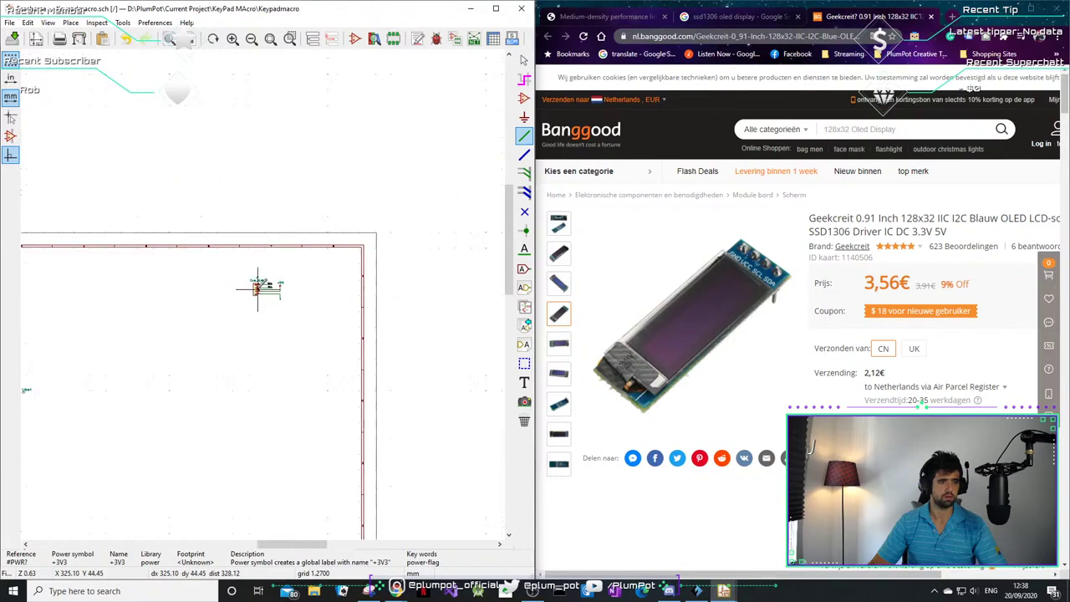
- Copy the GND symbol below the STM32 microcontroller and place it on the wire end from pin 1 of the Conn_01x04 connector
scroll(149, 375, up, 3)
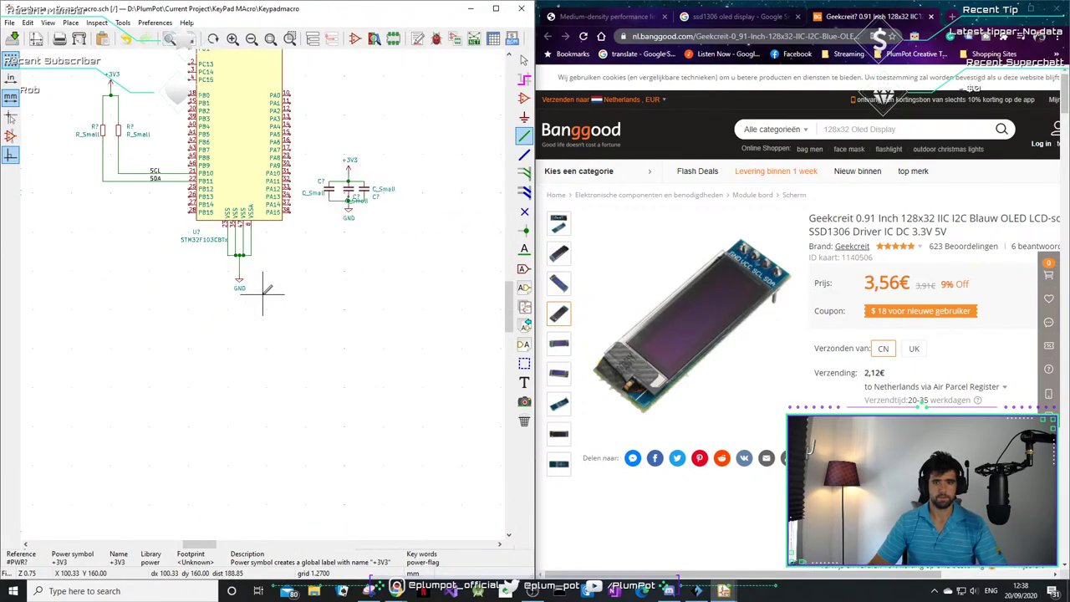
scroll(211, 288, up, 3)
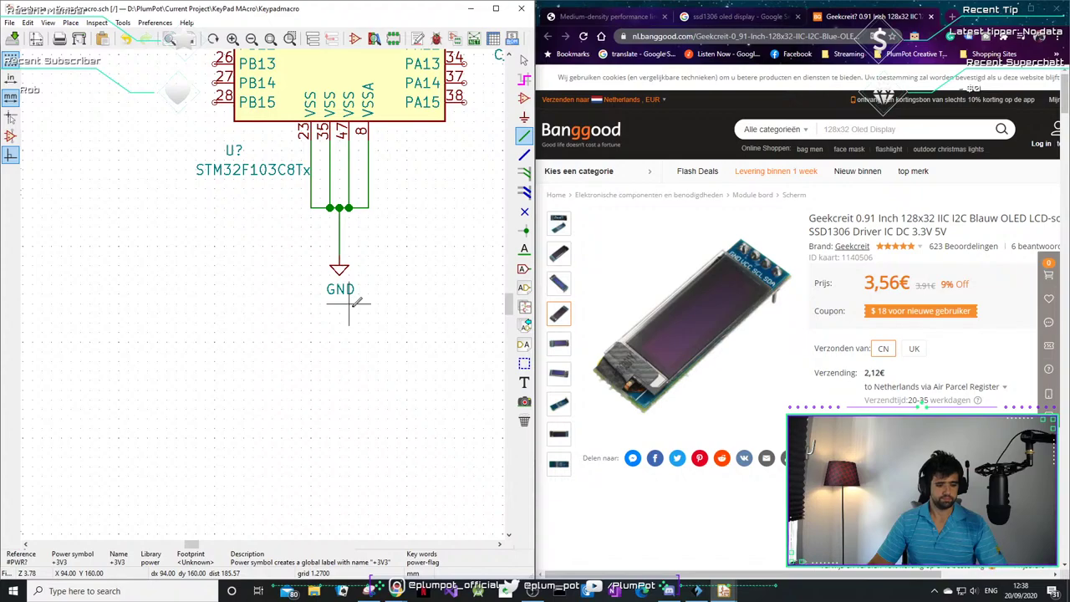
key(c)
scroll(340, 278, down, 5)
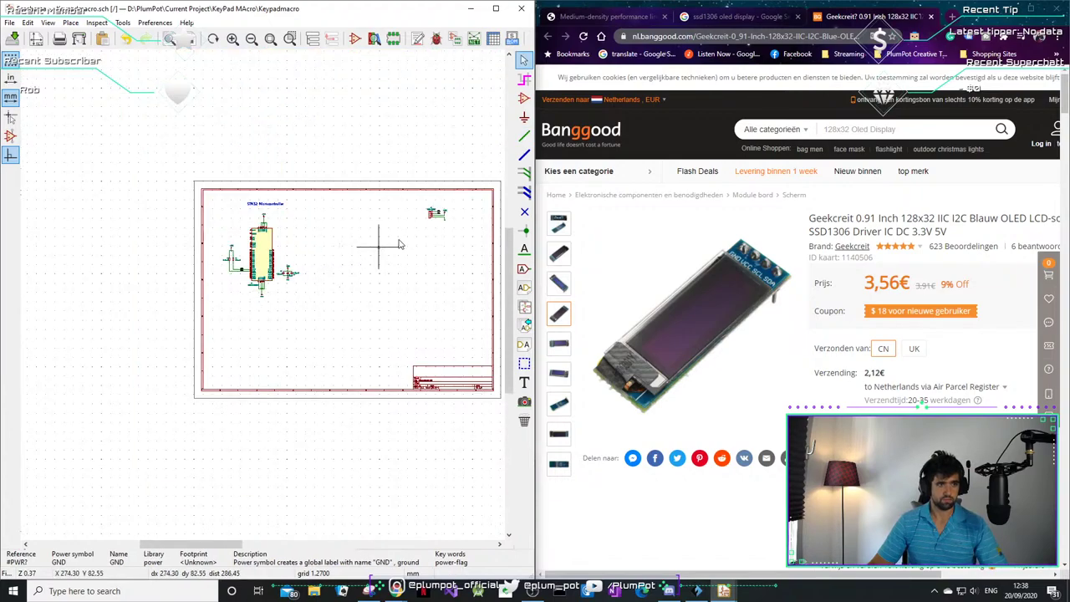
scroll(298, 282, up, 5)
scroll(198, 282, up, 2)
click(282, 284)
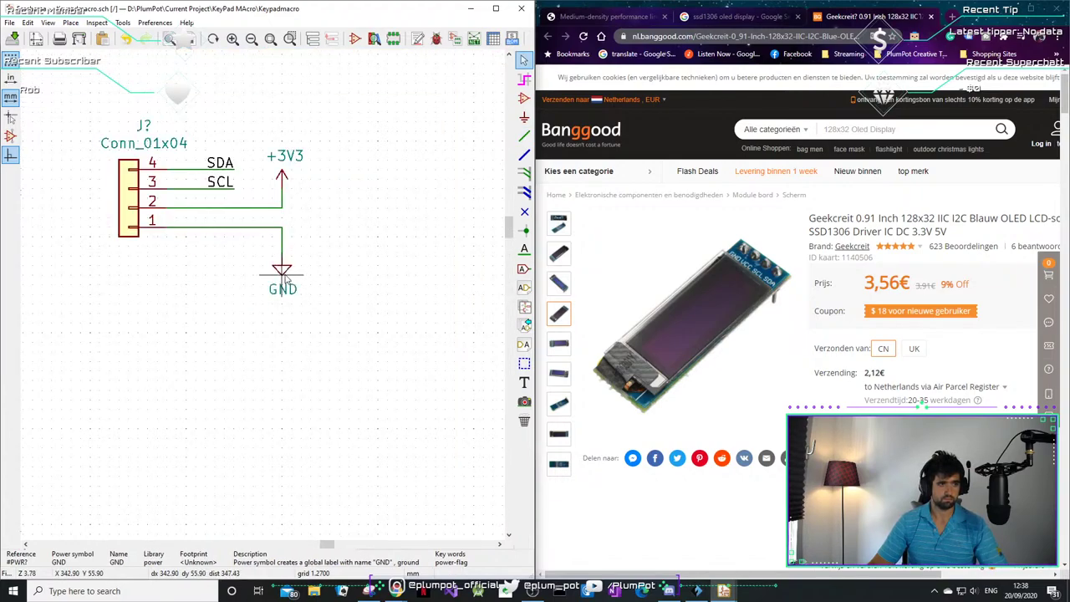
scroll(223, 291, up, 2)
scroll(259, 284, down, 4)
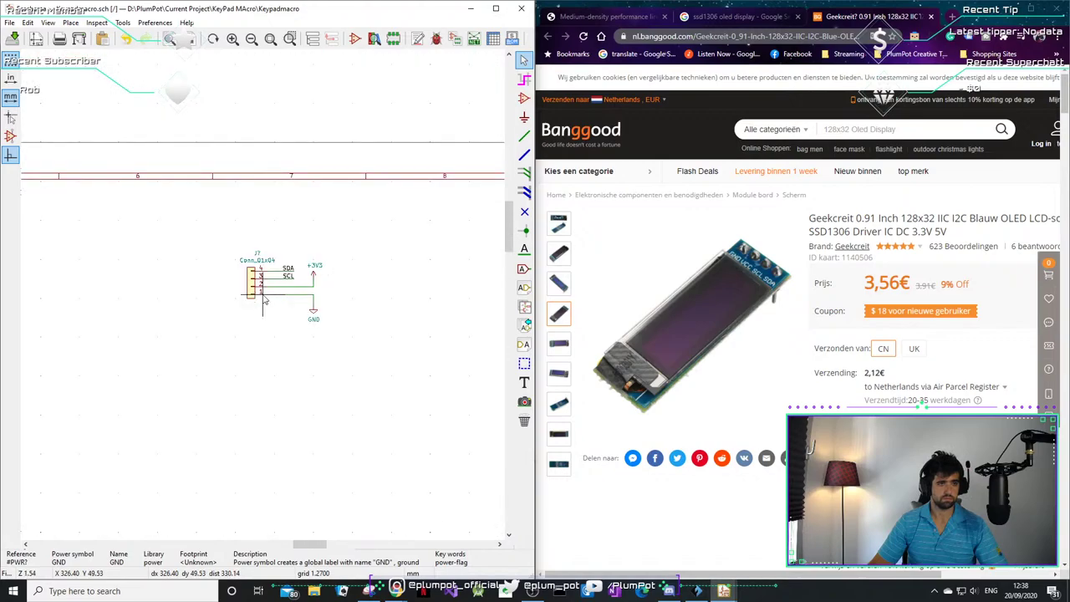
- Examine the enlarged OLED module product photo to check the pin labels on its header
click(558, 224)
right_click(682, 278)
click(676, 277)
click(675, 275)
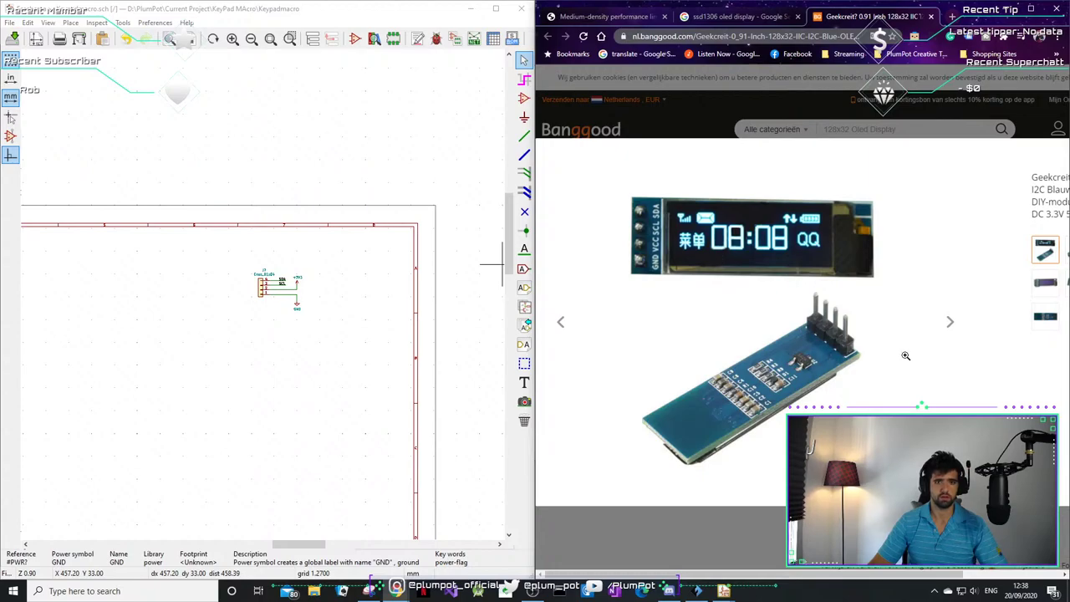
click(967, 258)
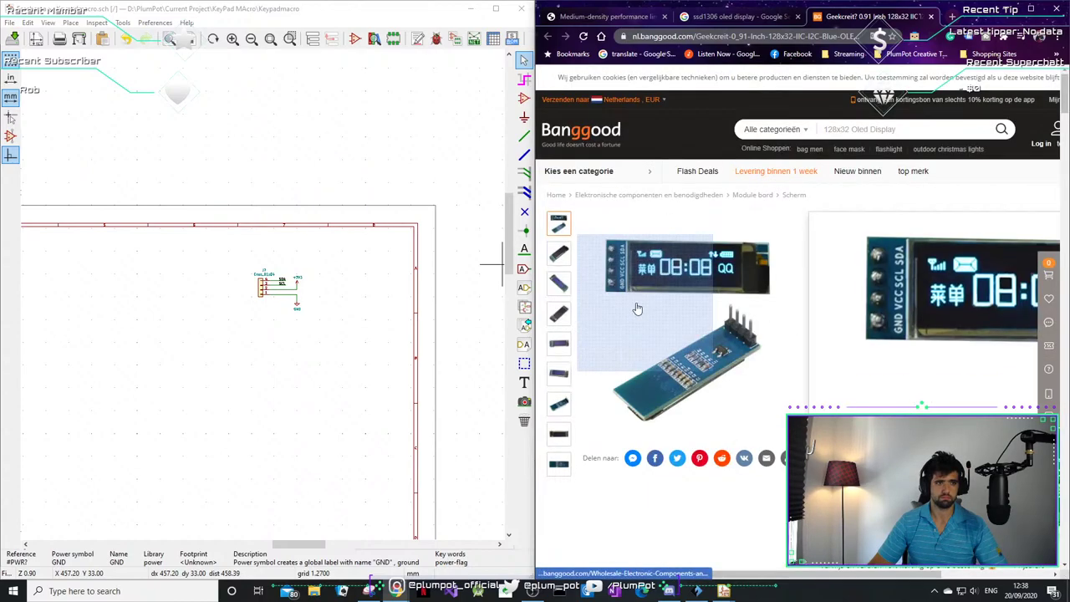
click(524, 362)
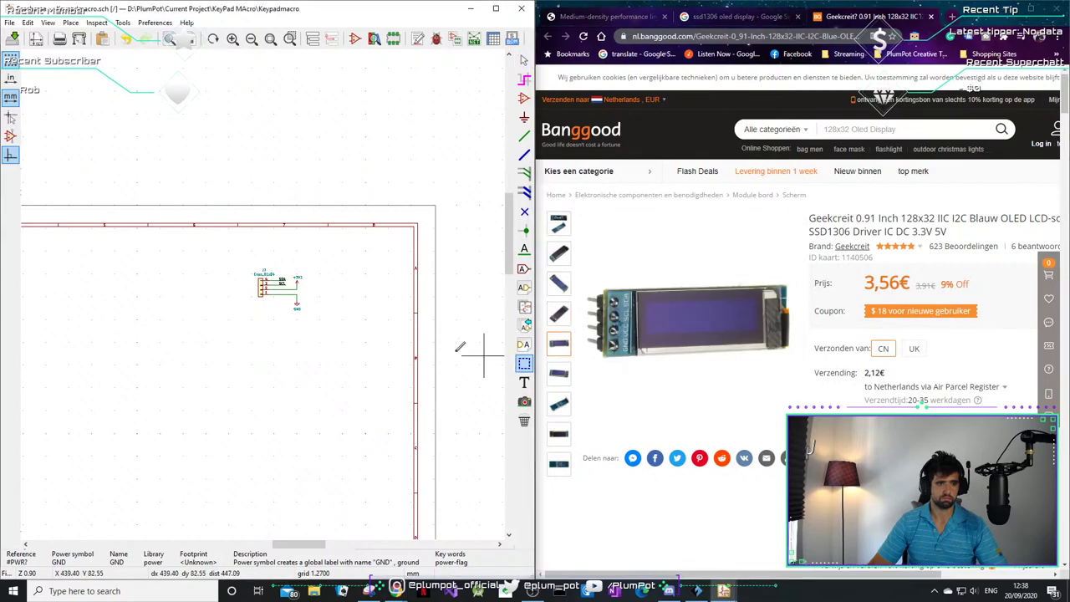
click(240, 237)
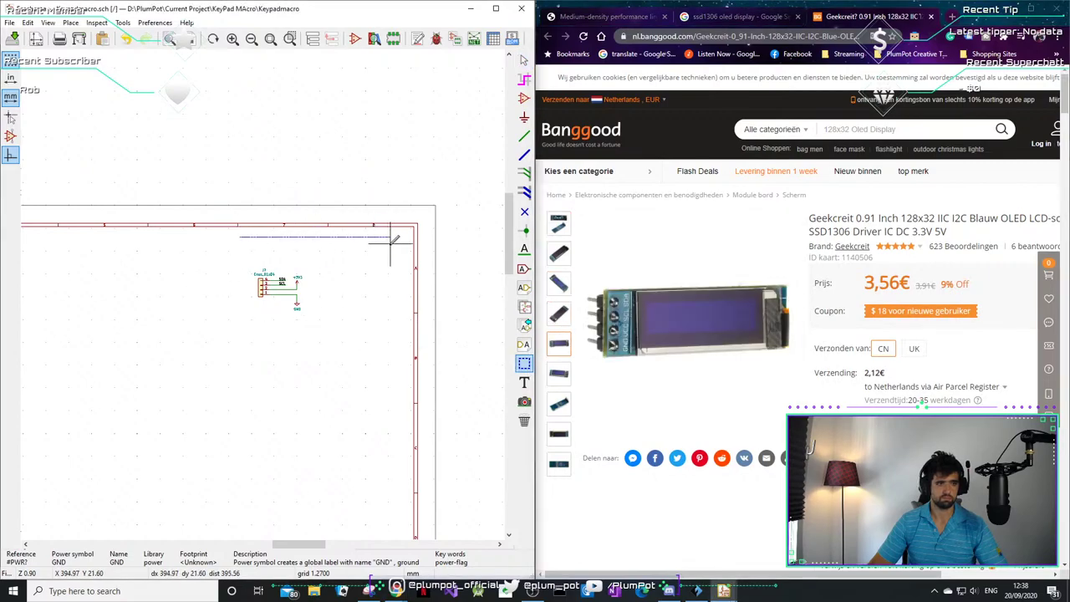
click(388, 326)
scroll(264, 290, up, 5)
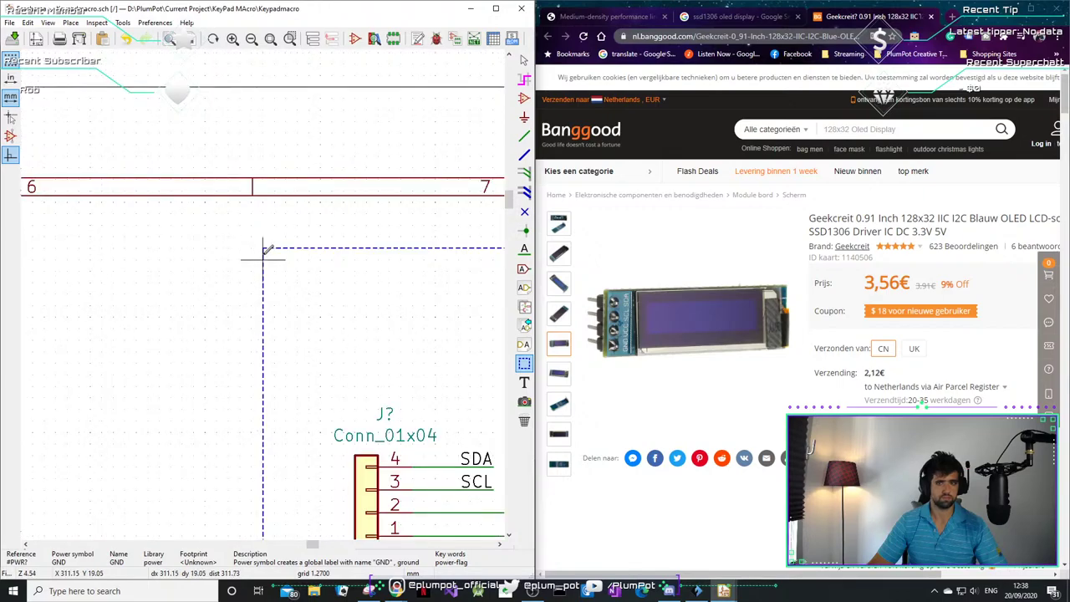
double_click(263, 249)
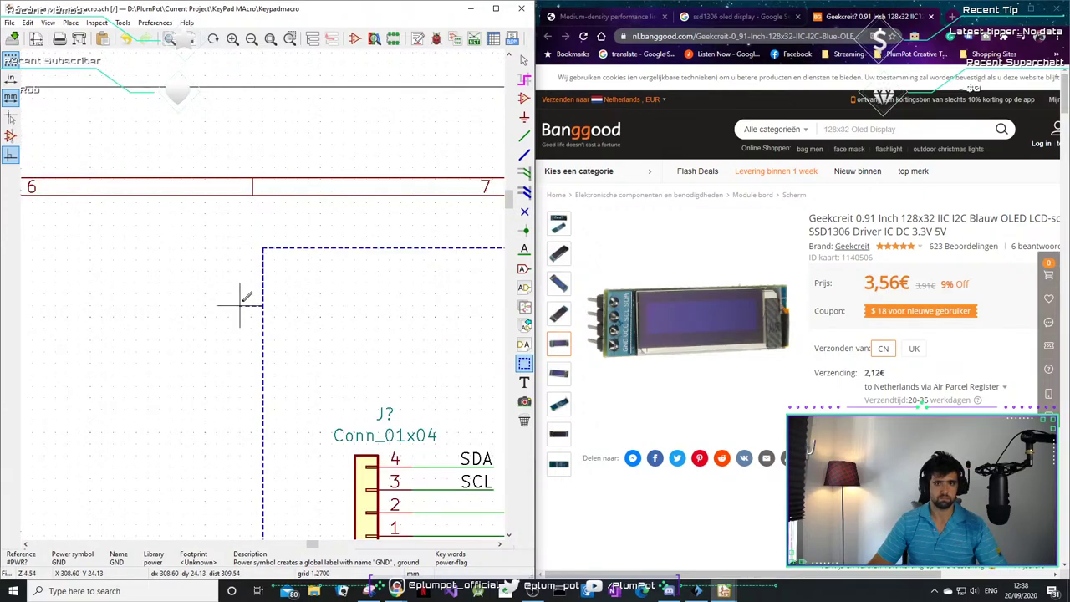
scroll(276, 292, down, 3)
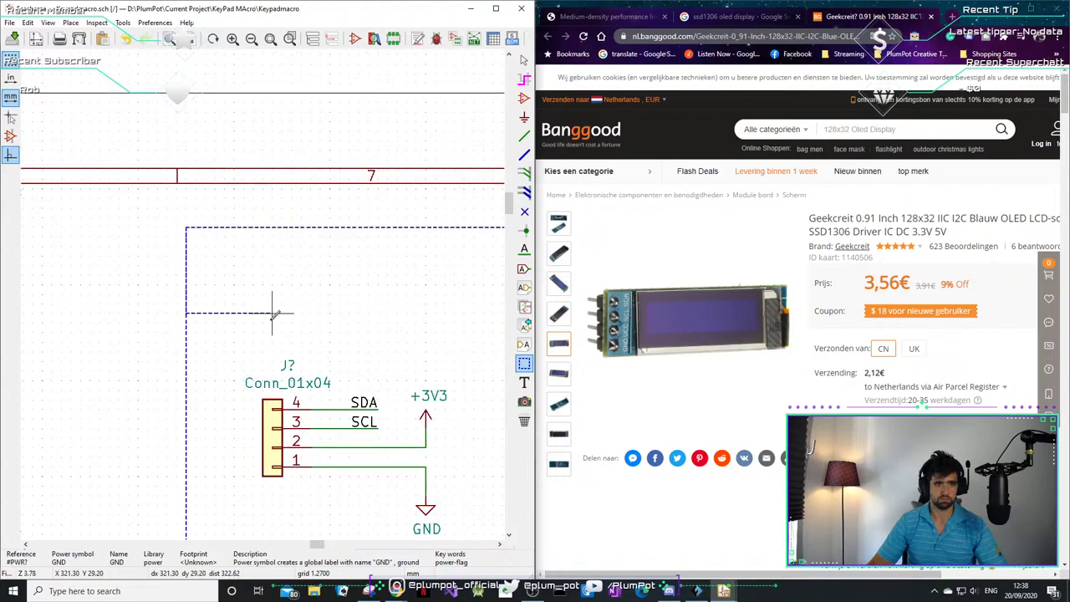
key(Escape)
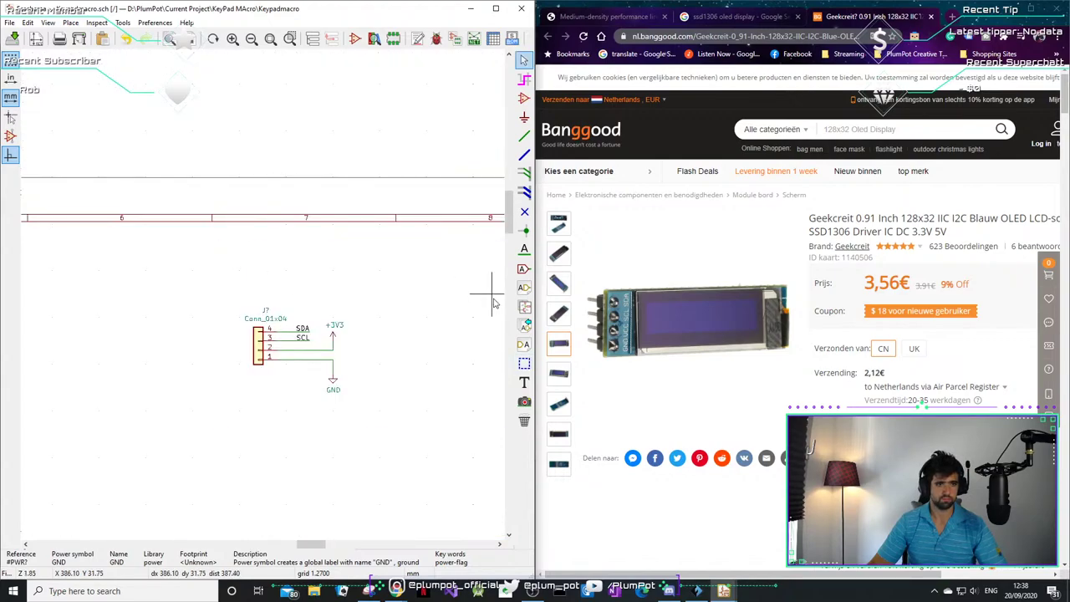
- Draw a closed dashed graphic frame about 76 by 44 mm around the Conn_01x04 connector circuit
click(524, 364)
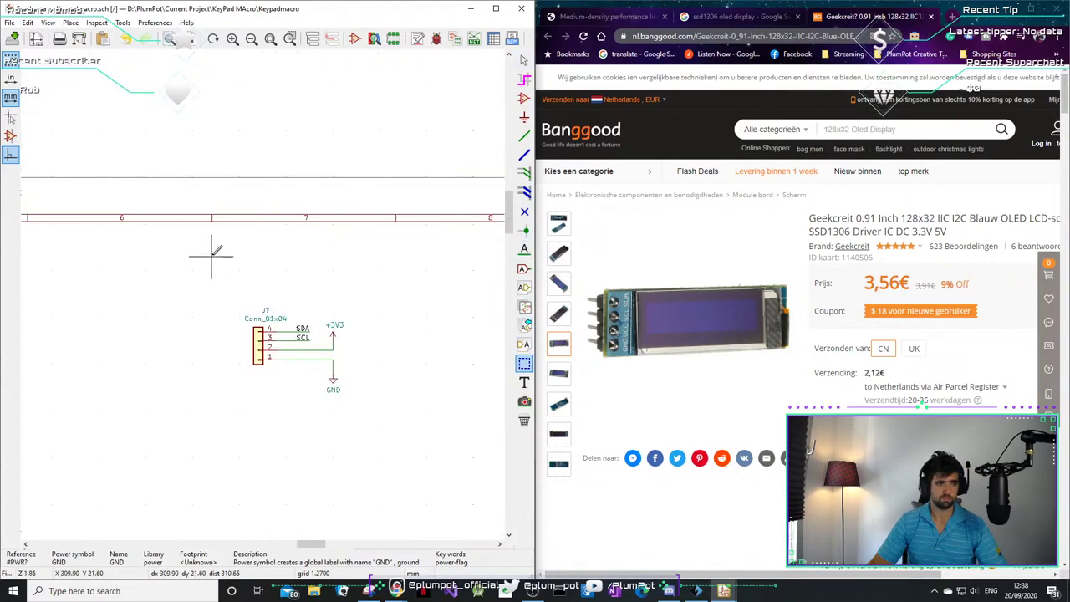
click(210, 256)
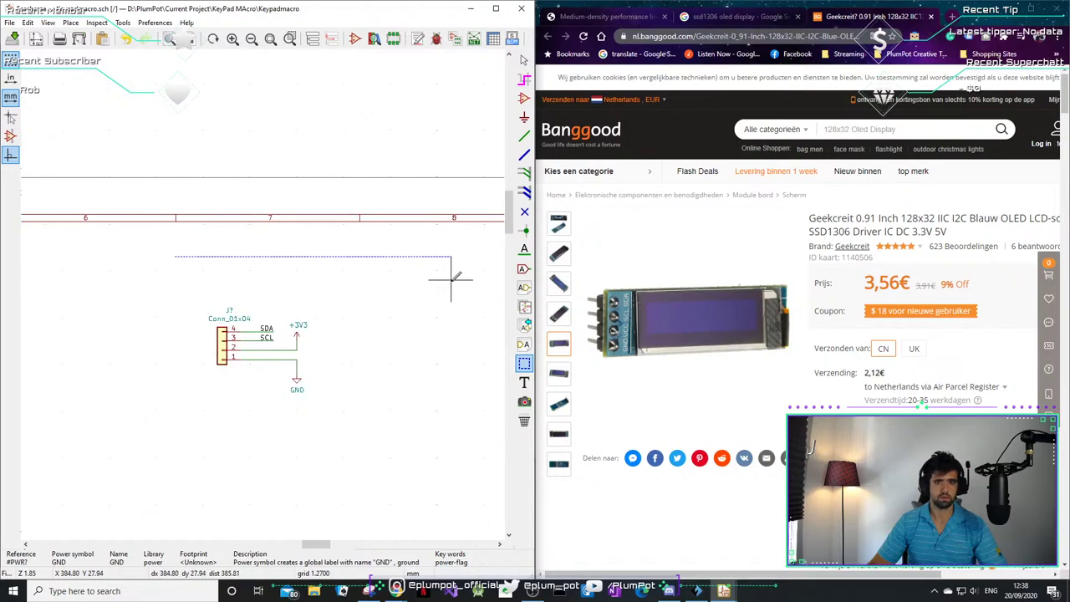
click(451, 420)
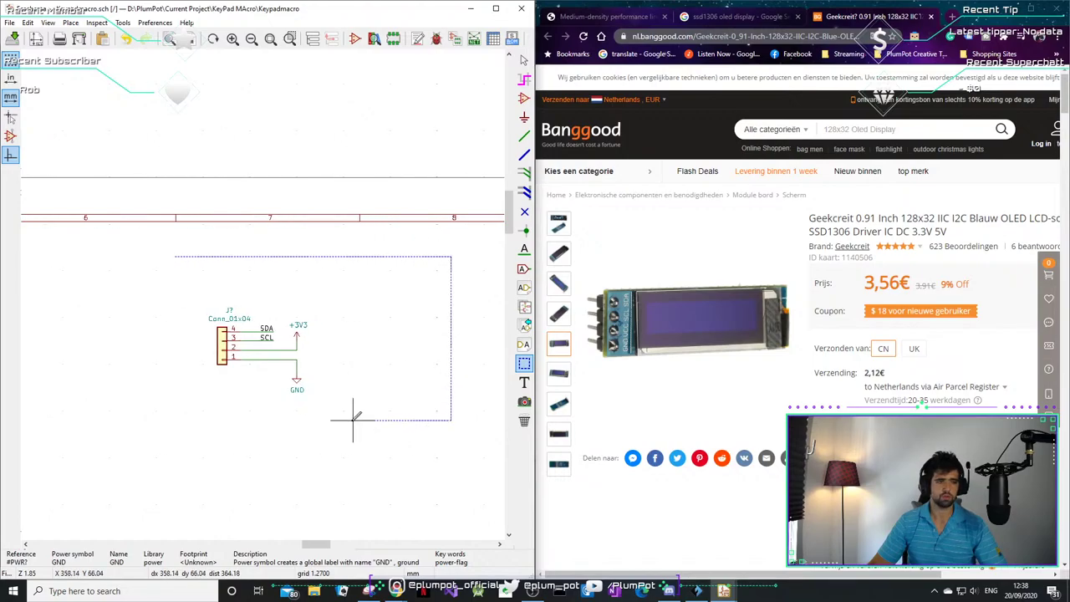
click(170, 419)
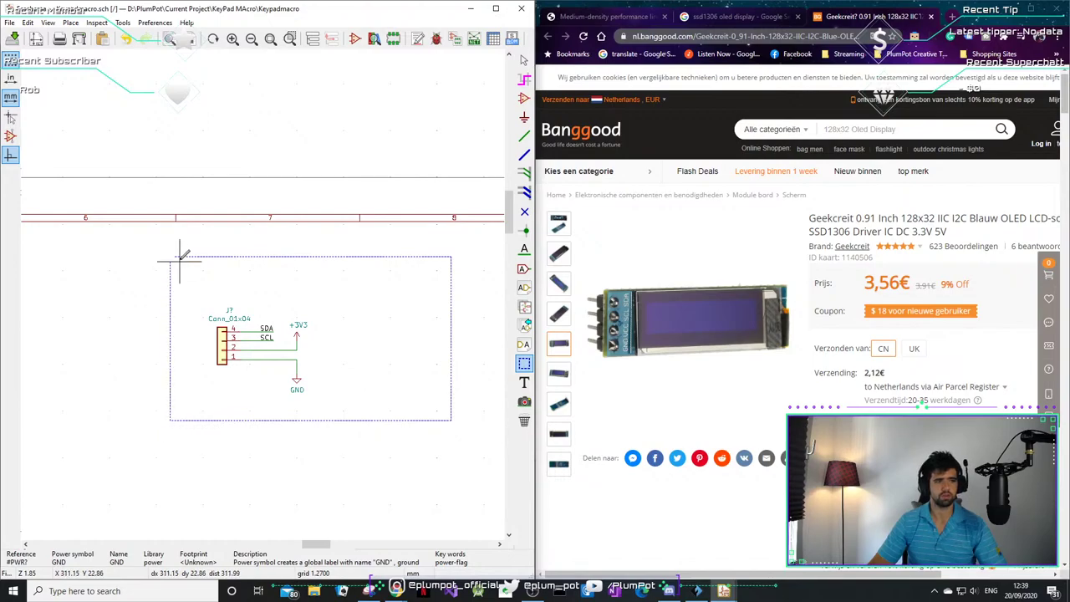
scroll(179, 260, up, 3)
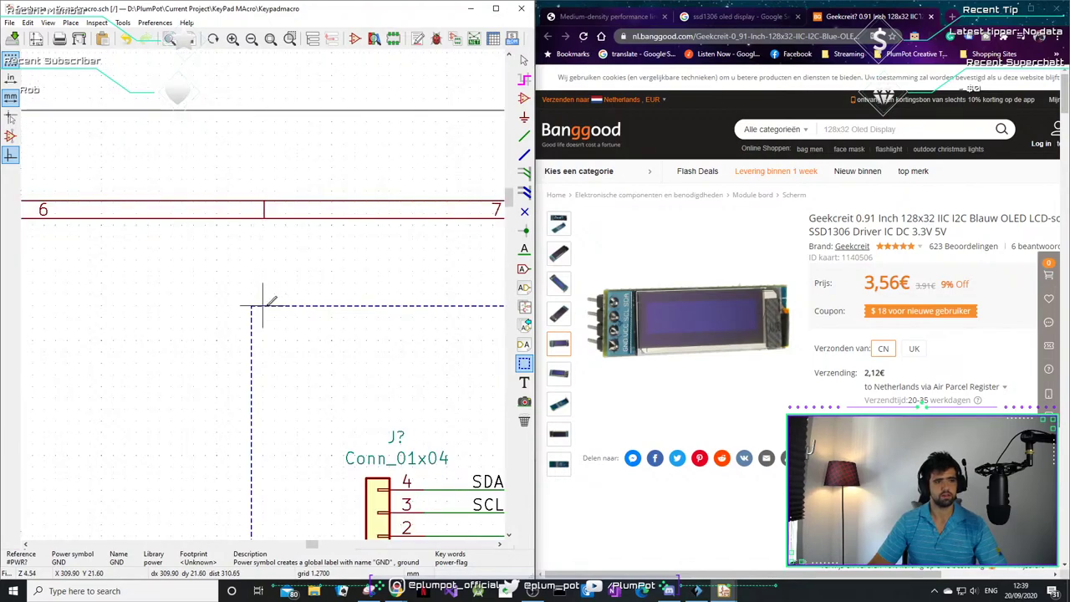
click(263, 305)
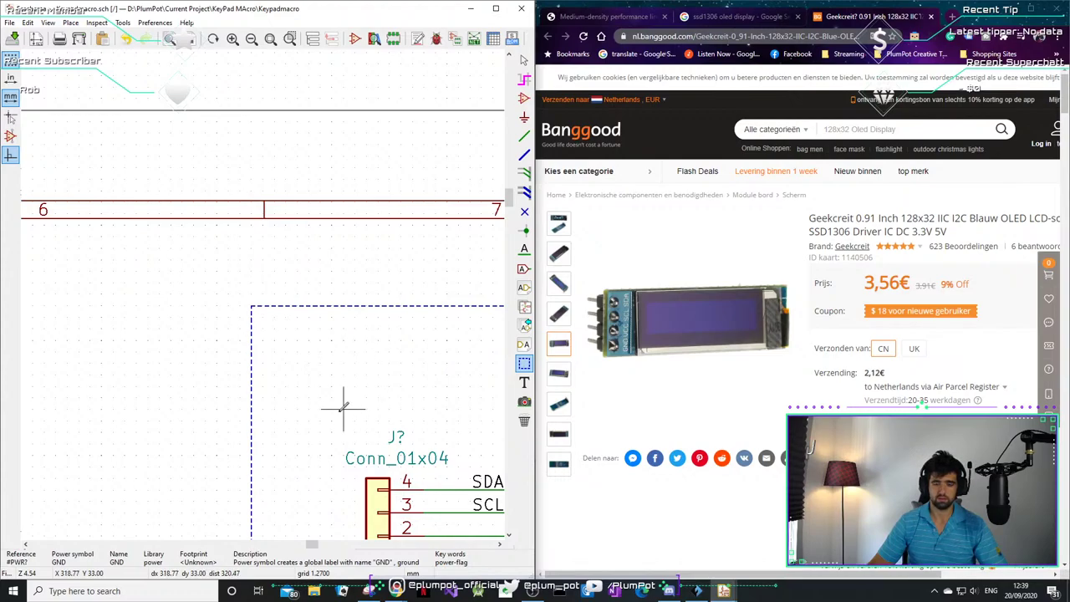
scroll(333, 418, down, 1)
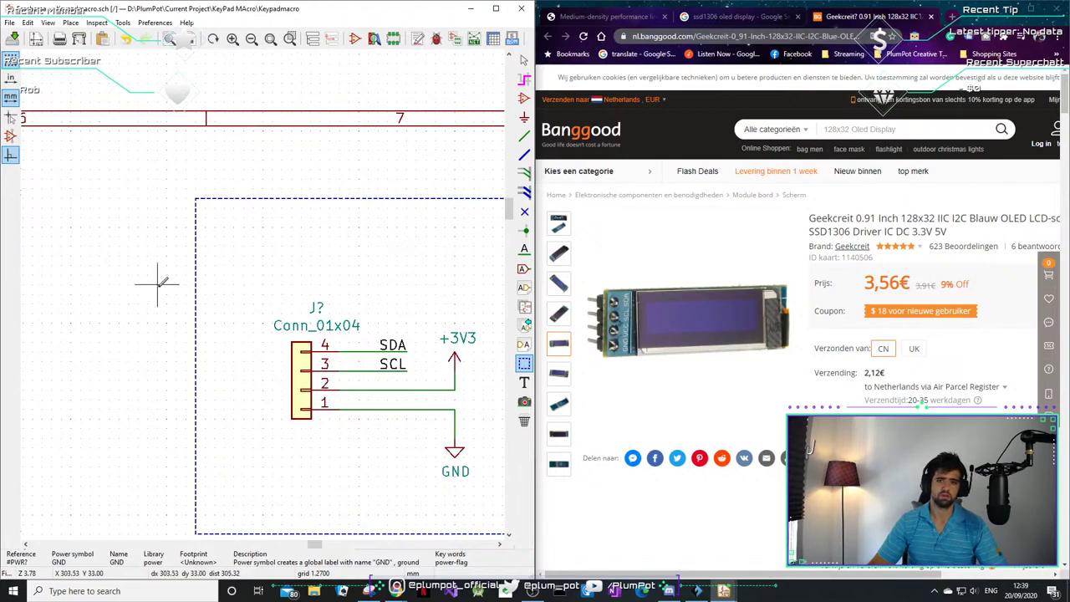
scroll(300, 275, down, 1)
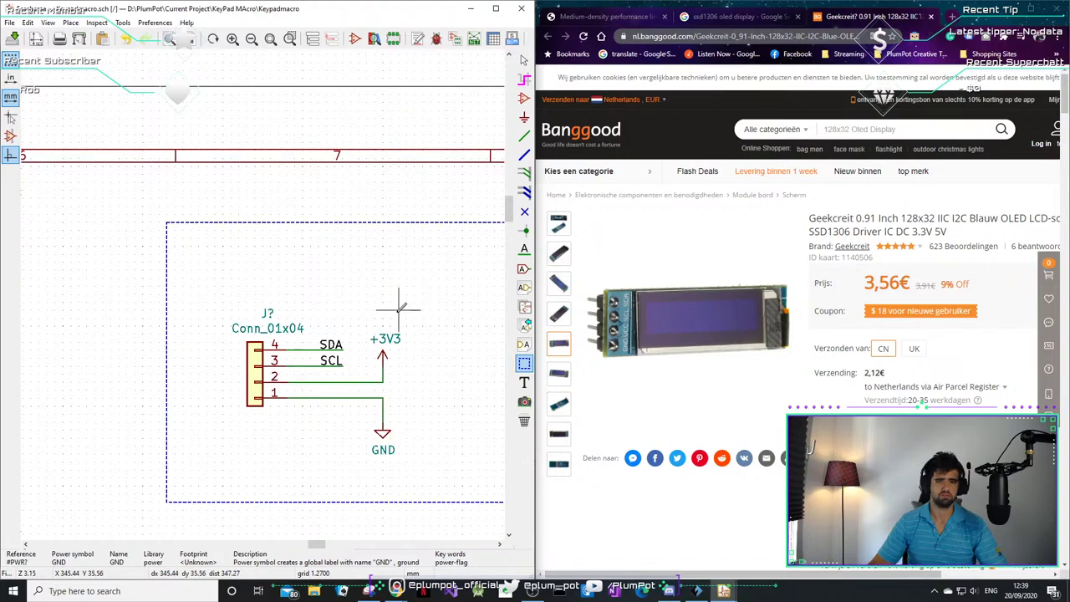
scroll(392, 301, down, 2)
scroll(321, 268, up, 5)
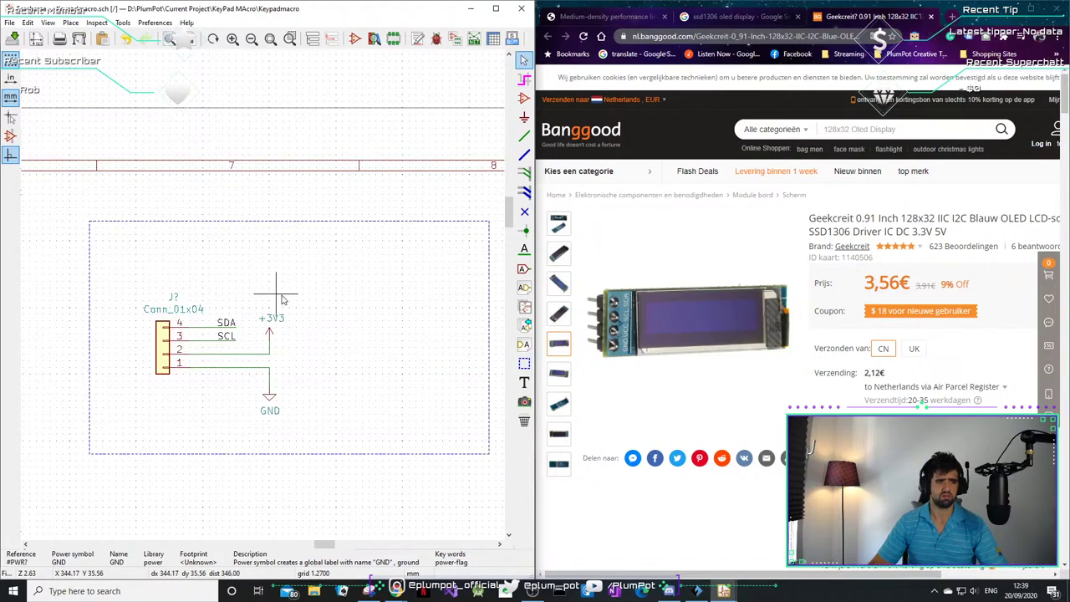
- Move the whole connector circuit with its labels and power symbols closer to the left edge of the dashed frame
scroll(264, 296, down, 1)
middle_drag(167, 292, 292, 251)
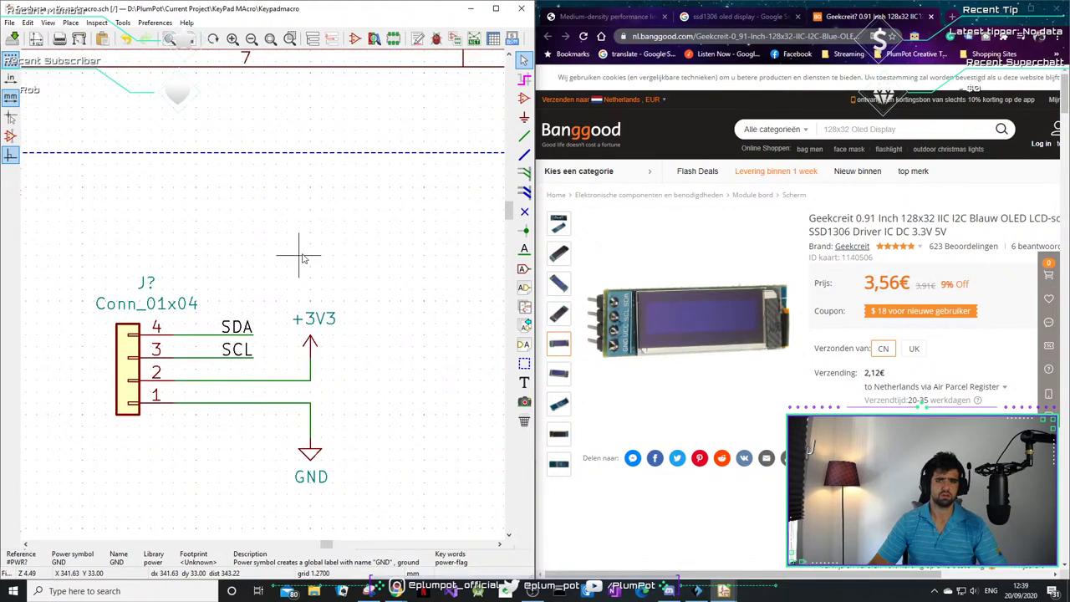
drag(377, 254, 123, 456)
click(78, 456)
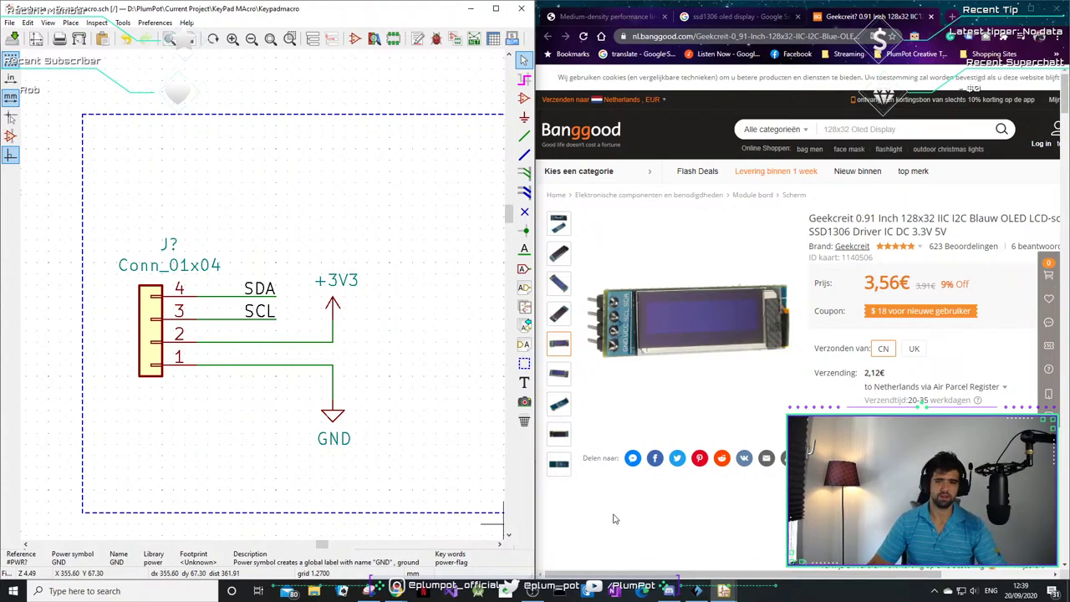
- Switch to the KiCad 3D Viewer and examine the keypad board's OLED display, rotary encoder and key switches from several angles
mouse_move(727, 591)
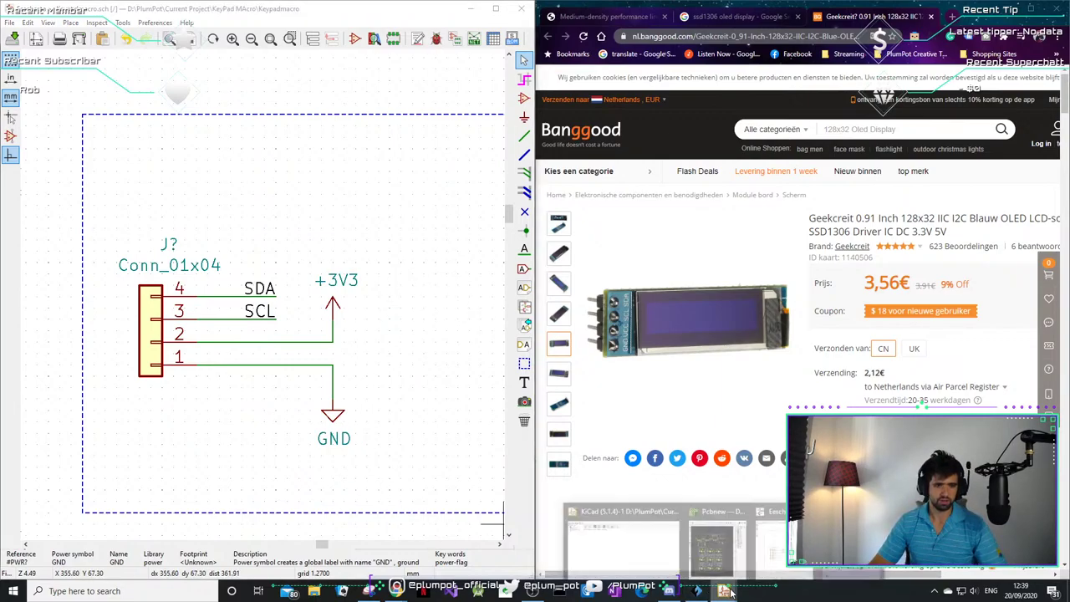
click(848, 543)
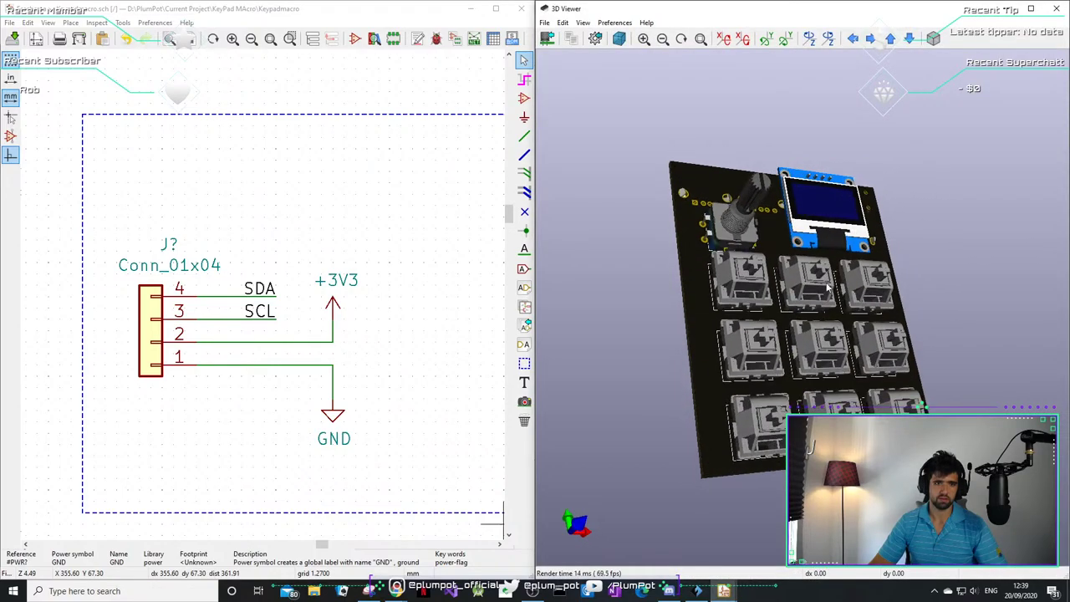
drag(825, 287, 714, 322)
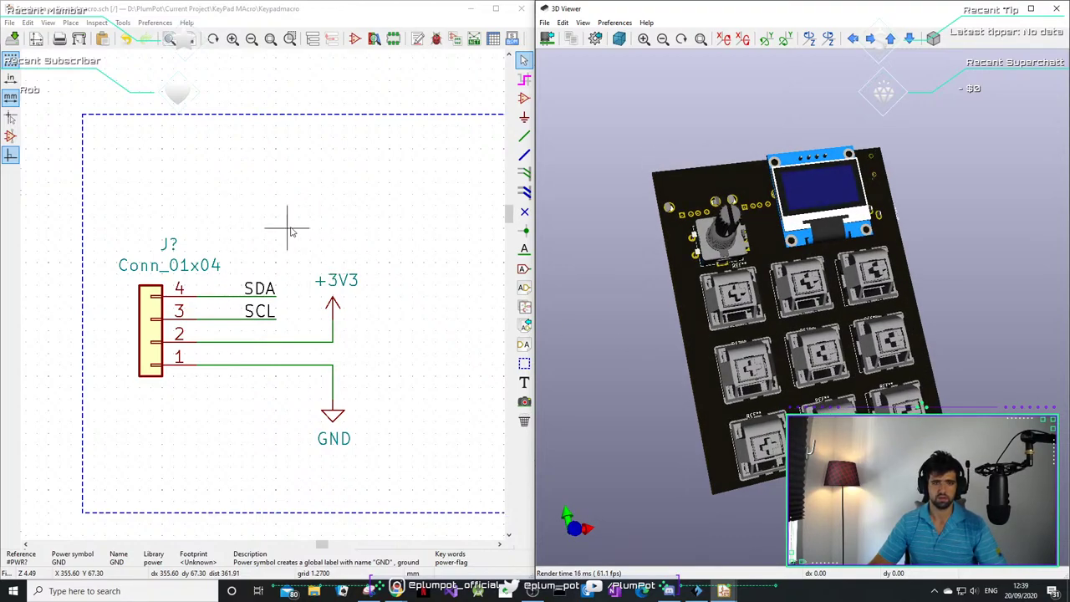
drag(769, 311, 669, 368)
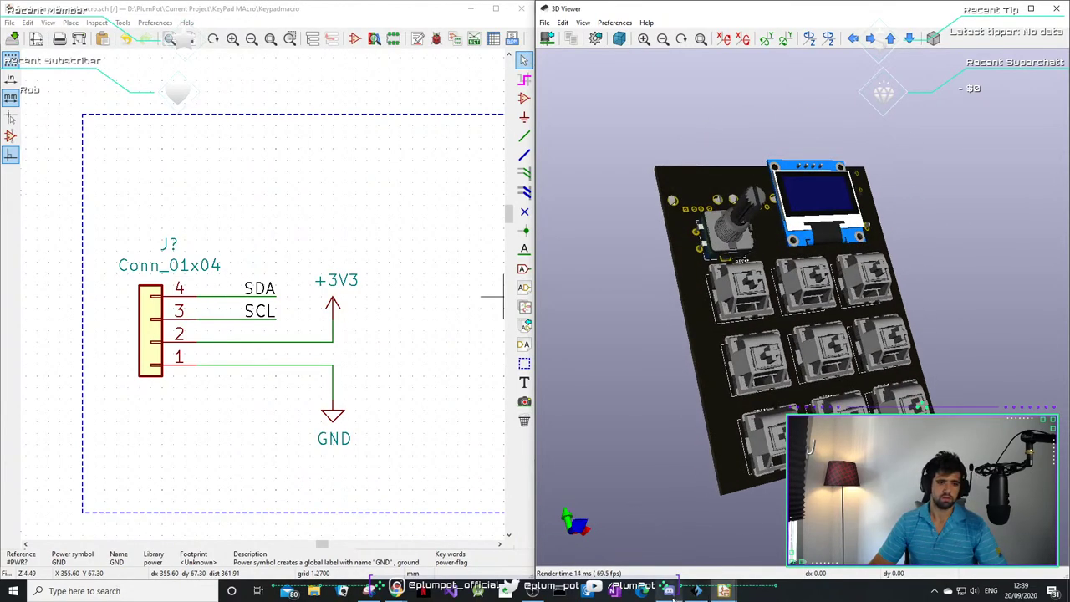
- Review the project's feature grid in Snipping Tool, then return to the 3D board model and inspect it from another angle
mouse_move(702, 589)
click(368, 590)
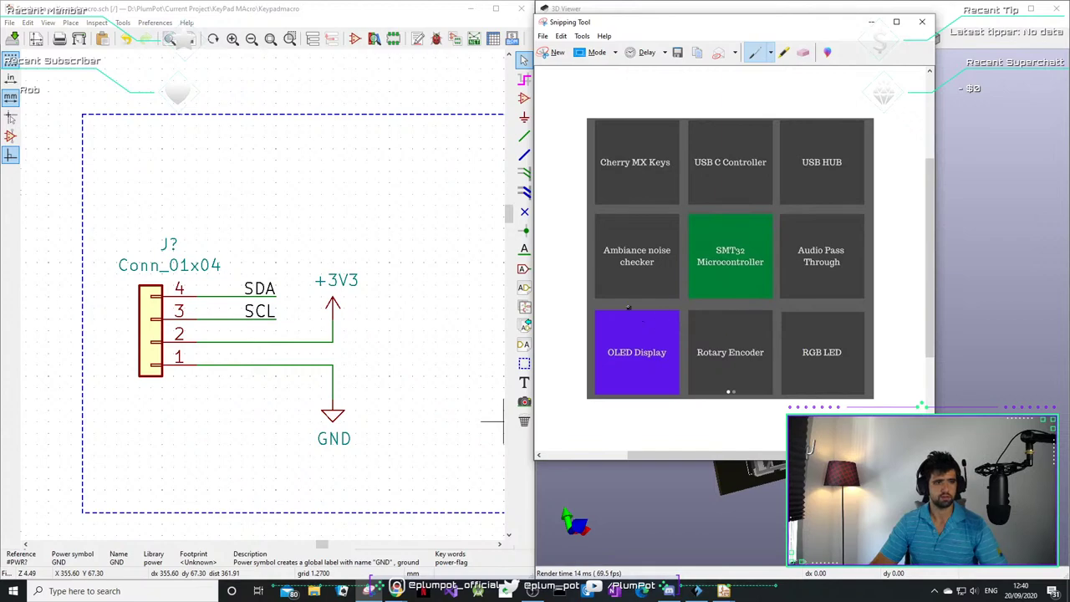
click(871, 21)
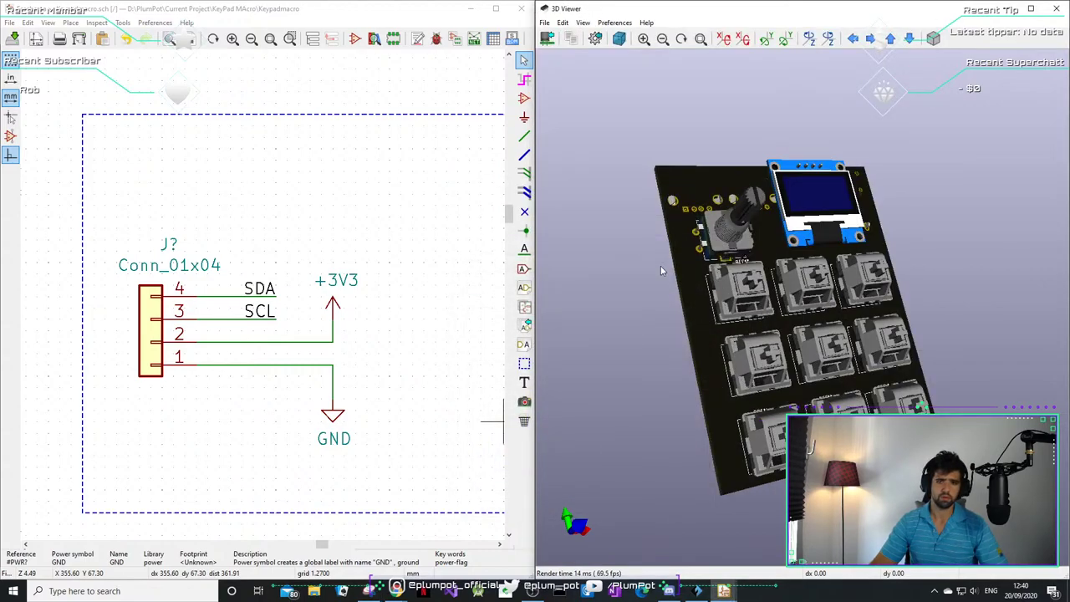
drag(661, 267, 990, 327)
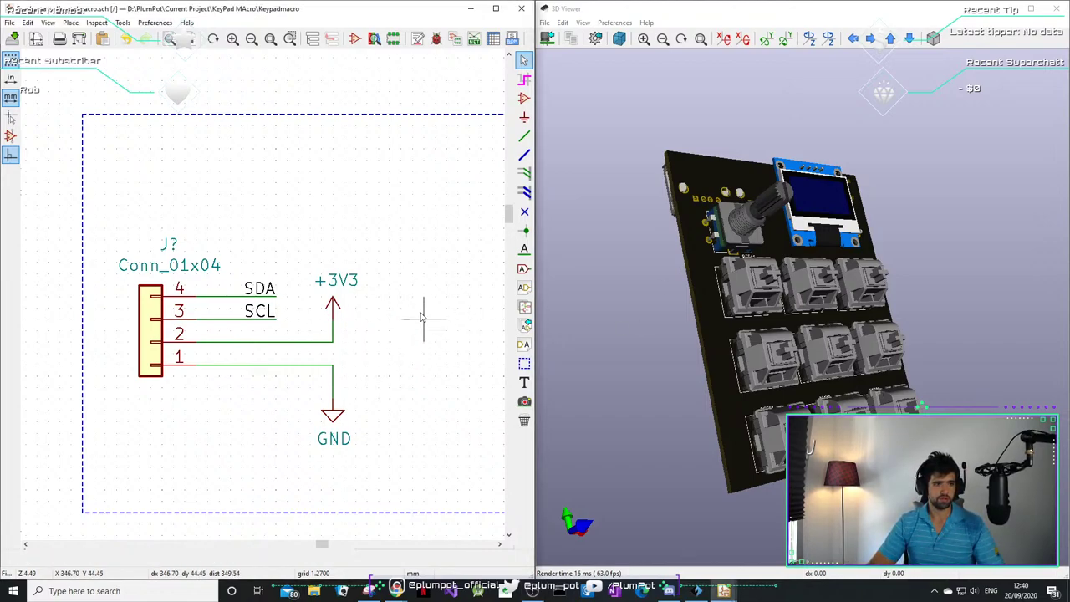
- Move the whole connector circuit about 20 mm to the right, towards the middle of the dashed frame
scroll(425, 317, down, 1)
scroll(265, 289, down, 3)
scroll(267, 291, up, 1)
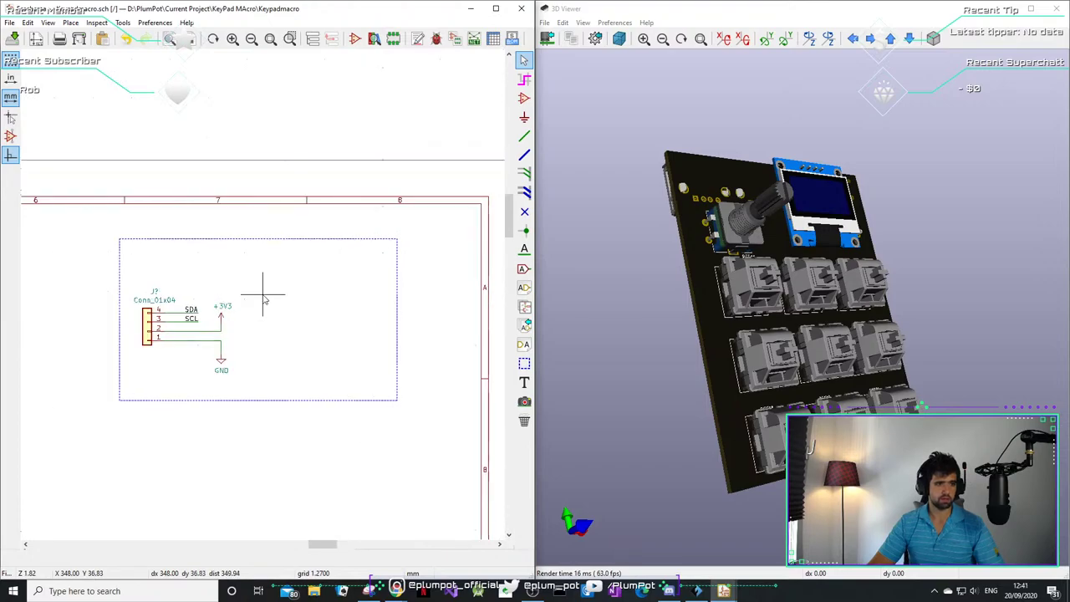
drag(229, 307, 133, 382)
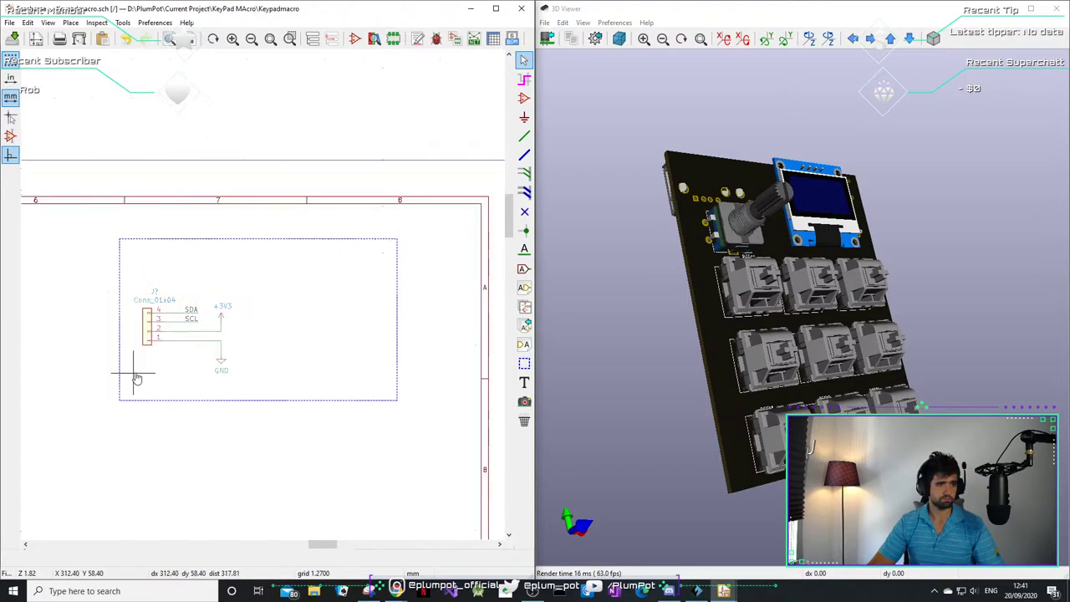
click(208, 385)
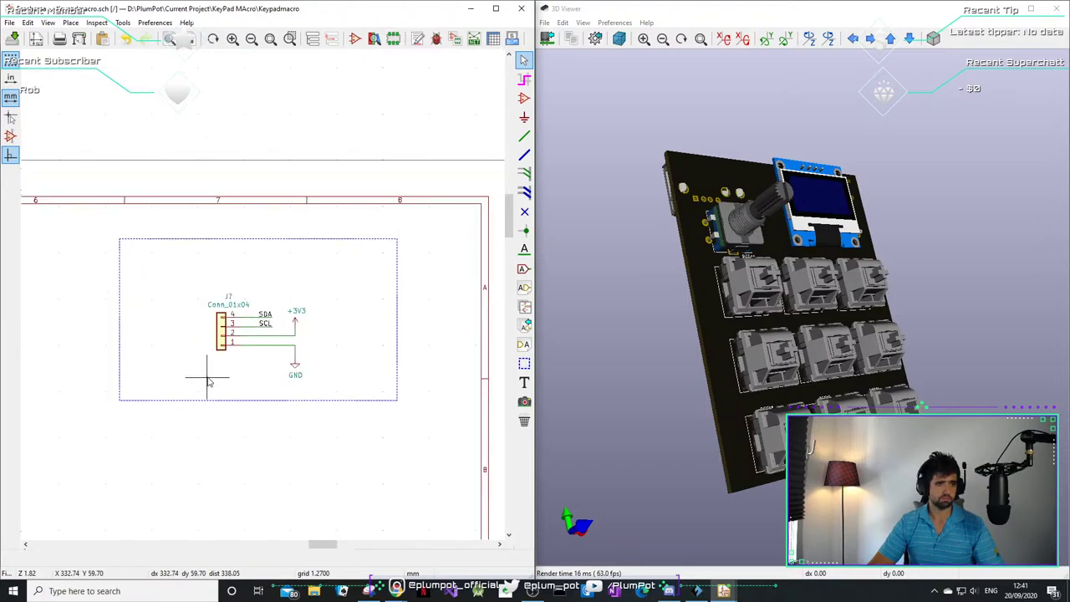
- Place the text title "OLED Display" inside the dashed frame, just above the four-pin connector
click(523, 382)
click(223, 262)
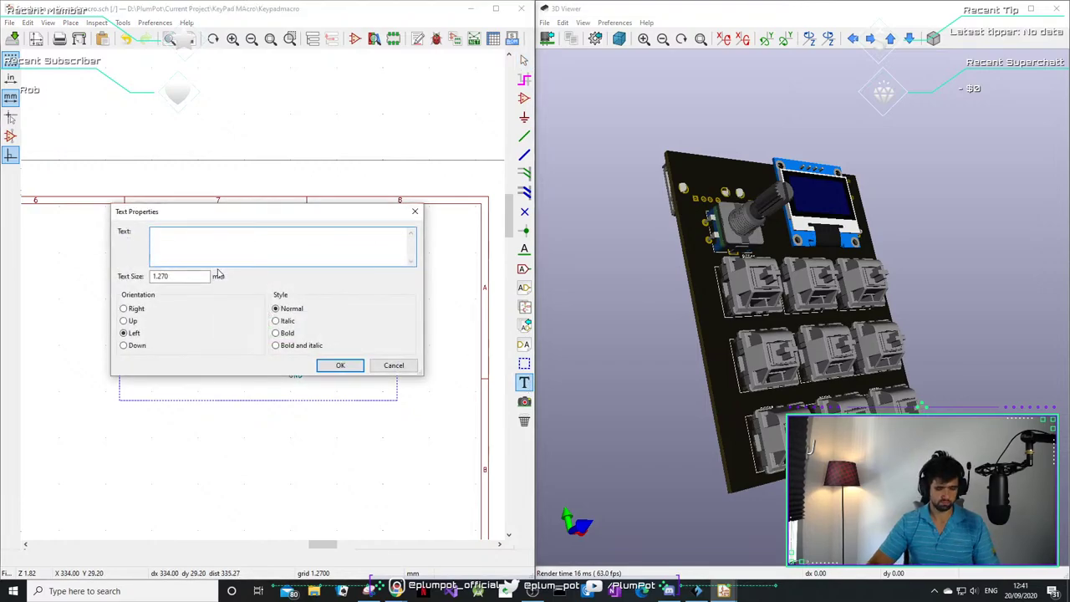
text(OLED Di)
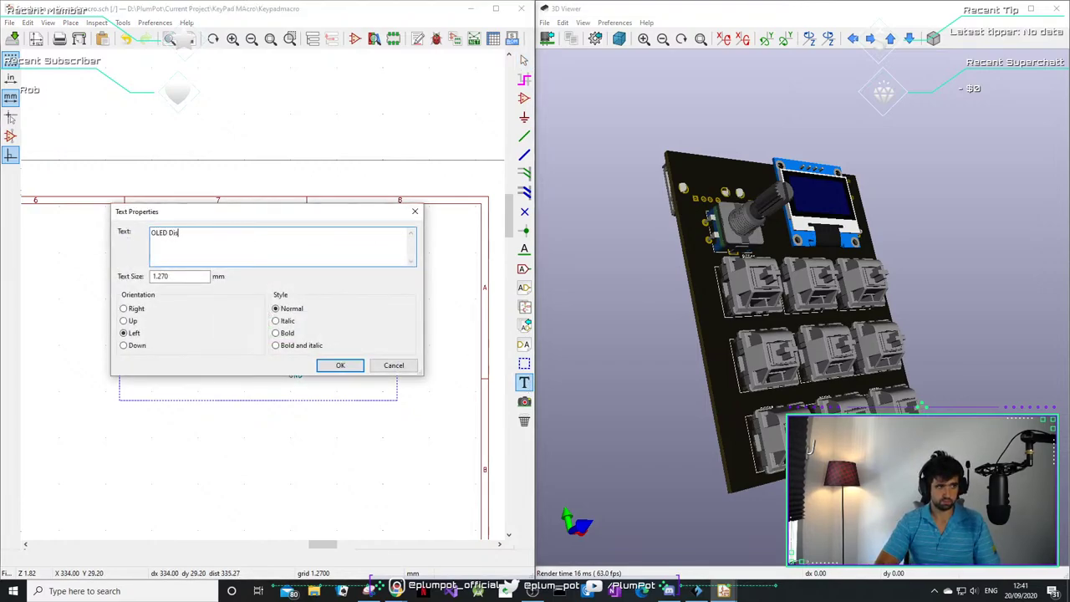
text(splay)
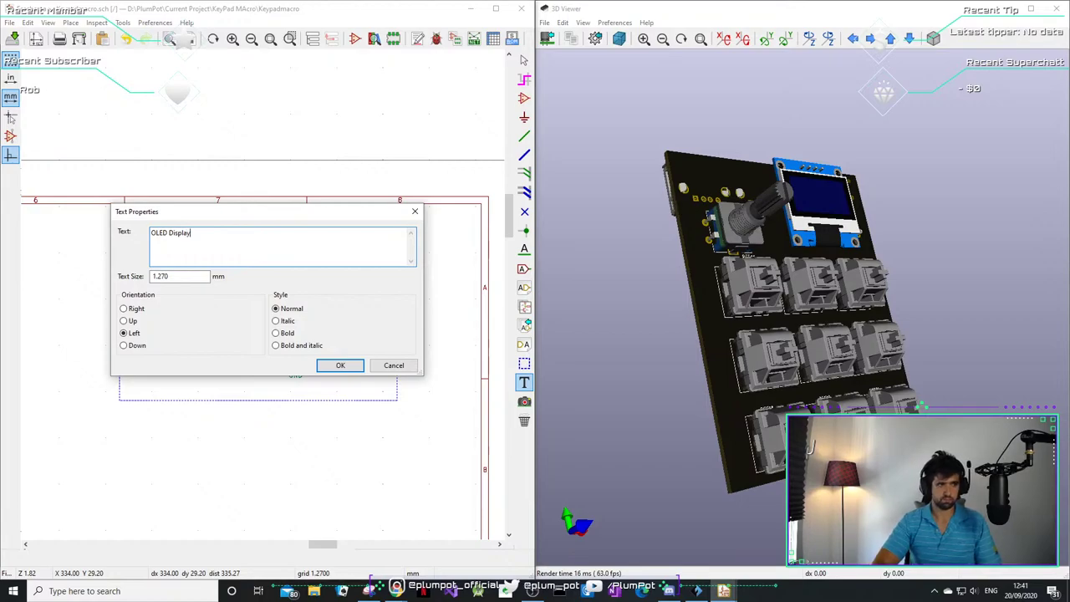
click(352, 371)
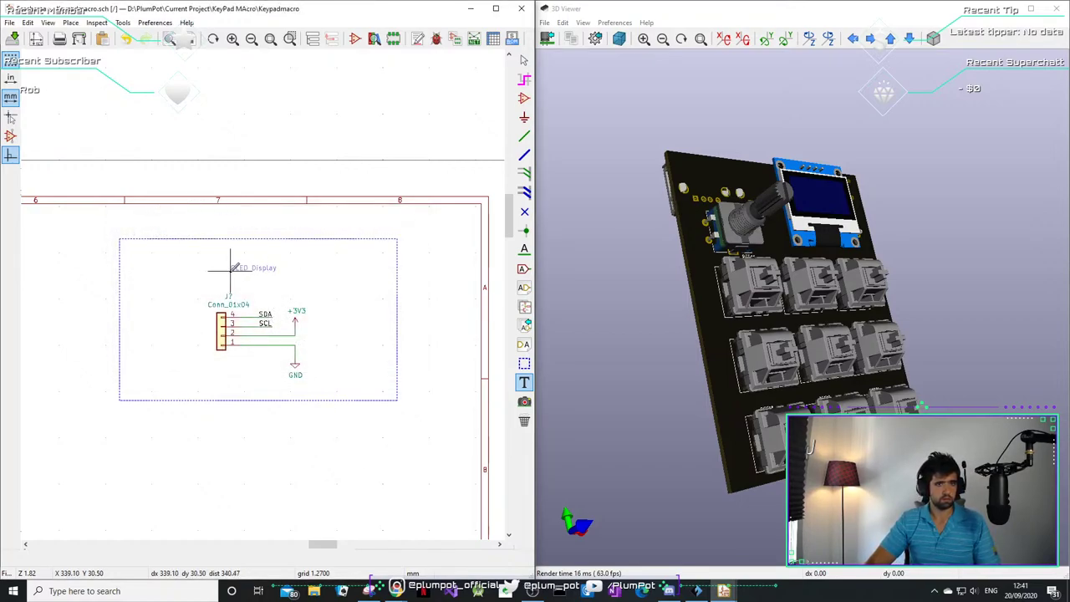
click(231, 268)
scroll(232, 351, down, 4)
scroll(262, 292, up, 4)
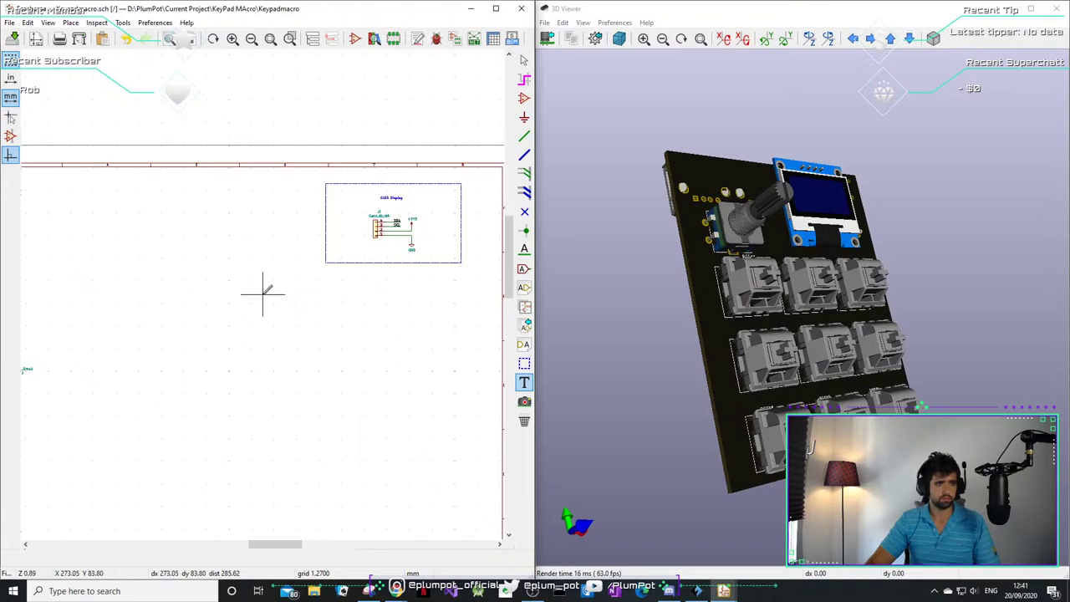
scroll(262, 292, down, 3)
key(Escape)
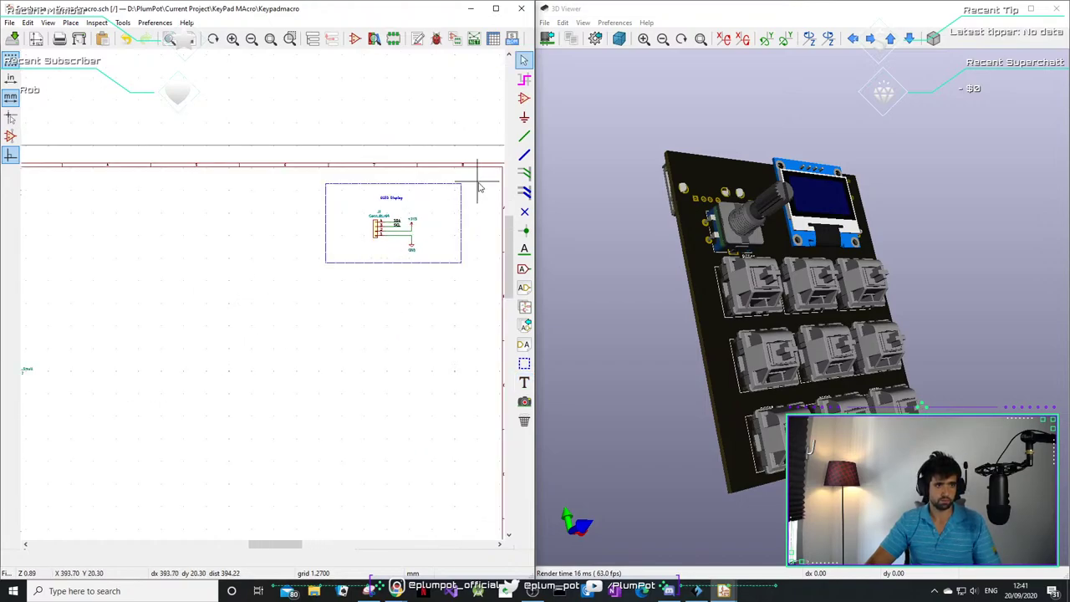
- Duplicate the whole OLED Display section with its dashed frame and place the copy directly below the original
drag(476, 177, 303, 278)
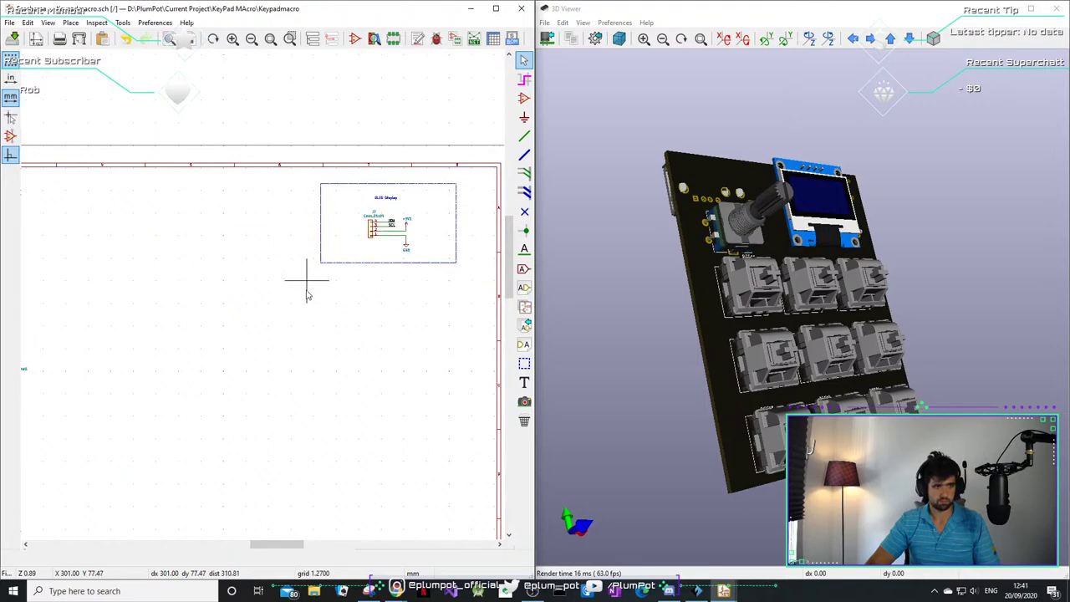
key(ctrl+d)
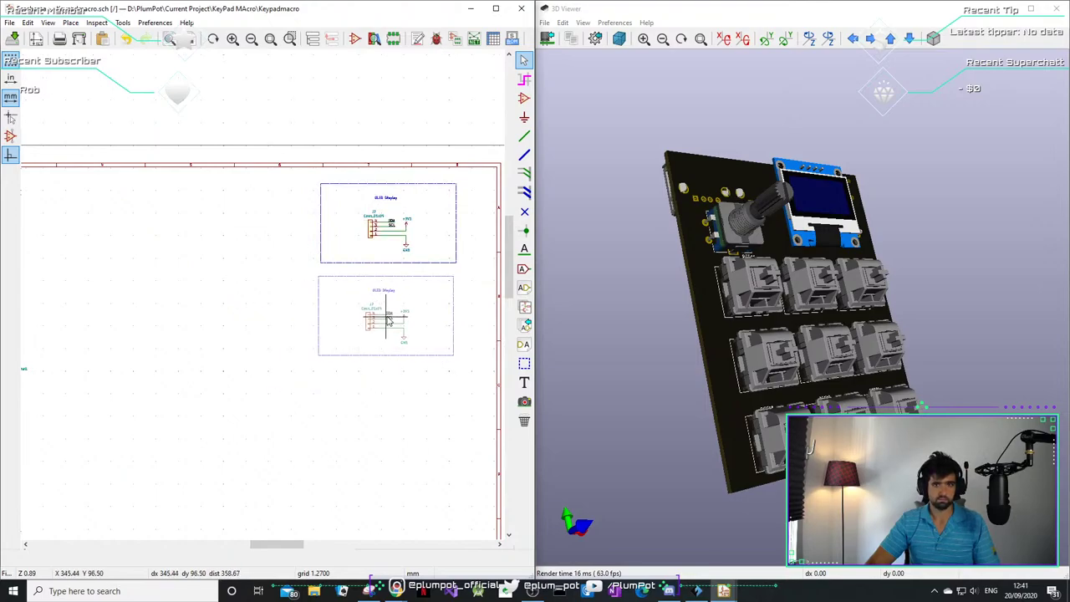
click(389, 322)
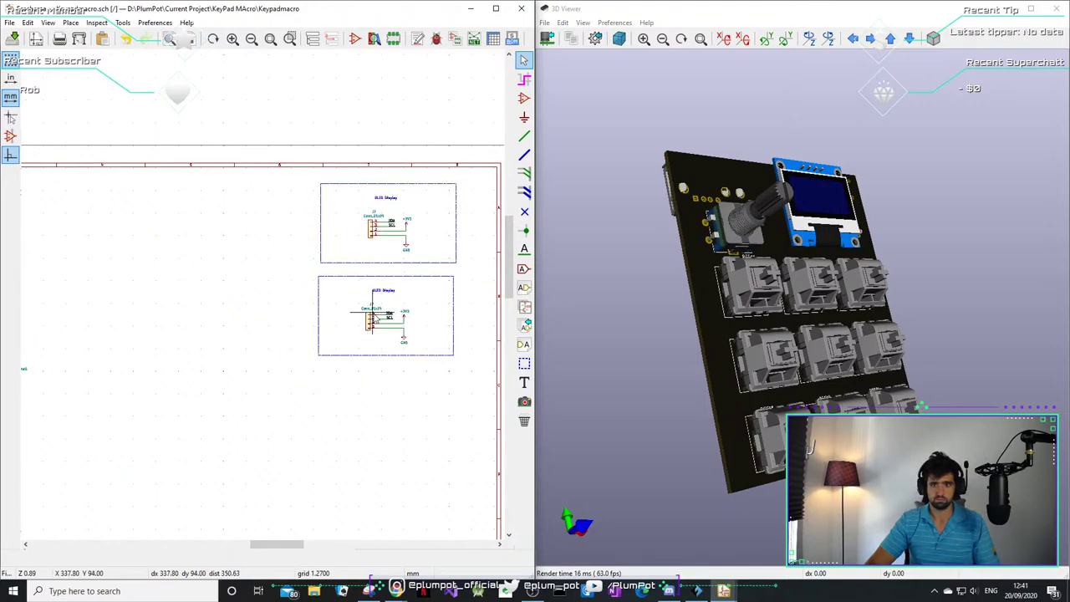
scroll(393, 284, up, 3)
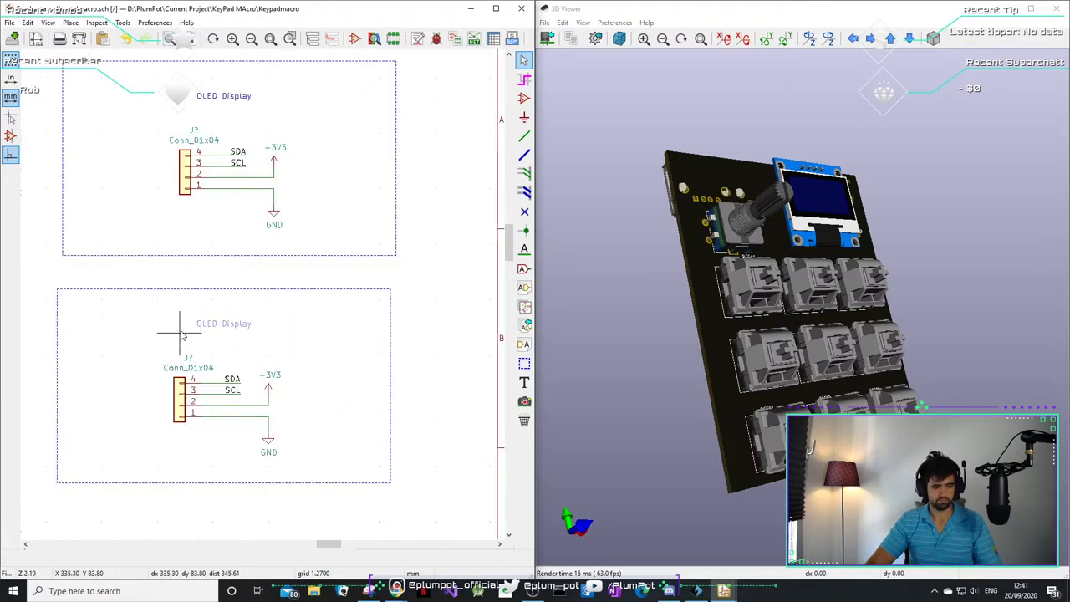
- Change the title of the duplicated section to "USB C" and place it above the copied connector
click(216, 330)
key(e)
key(Home)
key(Delete)
key(Delete)
key(Delete)
key(Delete)
key(Delete)
key(Delete)
key(Delete)
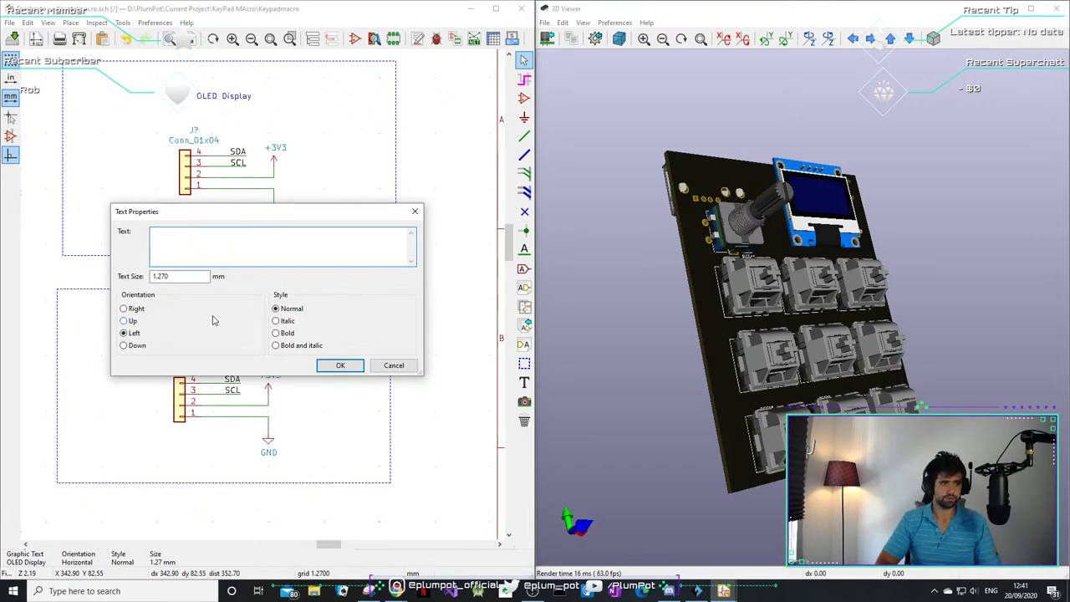
text(USB C)
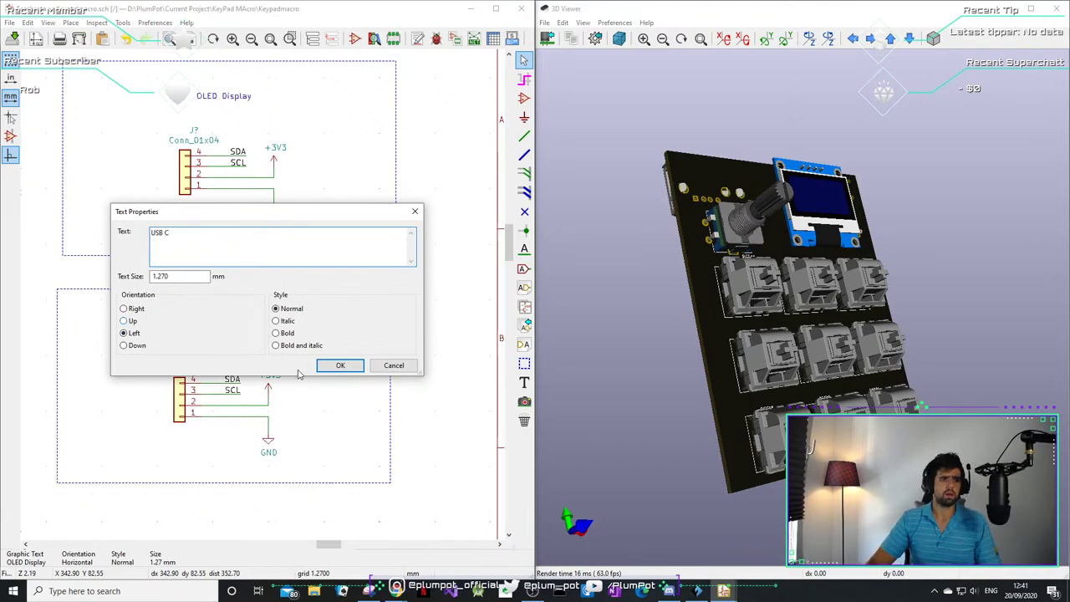
key(Return)
click(213, 333)
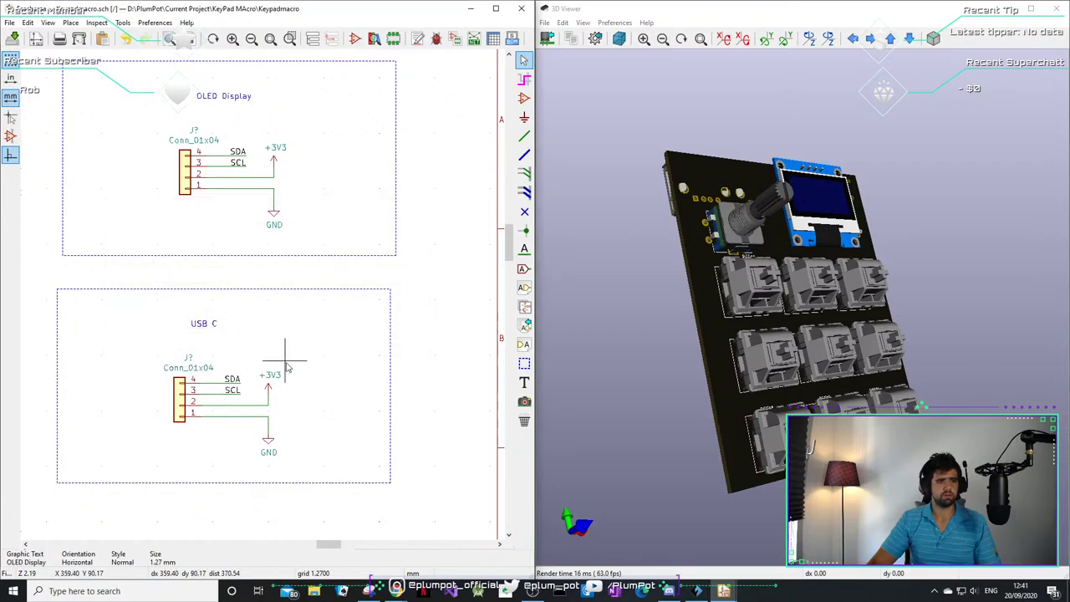
- Delete the copied connector with its wires, labels and power symbols from the USB C frame
drag(284, 360, 153, 453)
key(Delete)
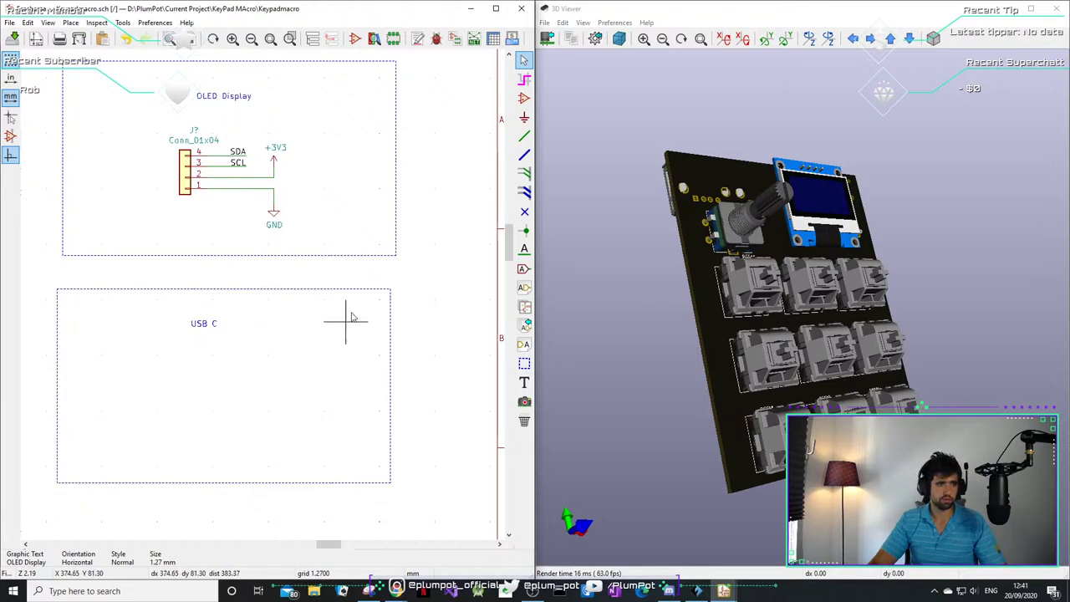
scroll(352, 301, left, 3)
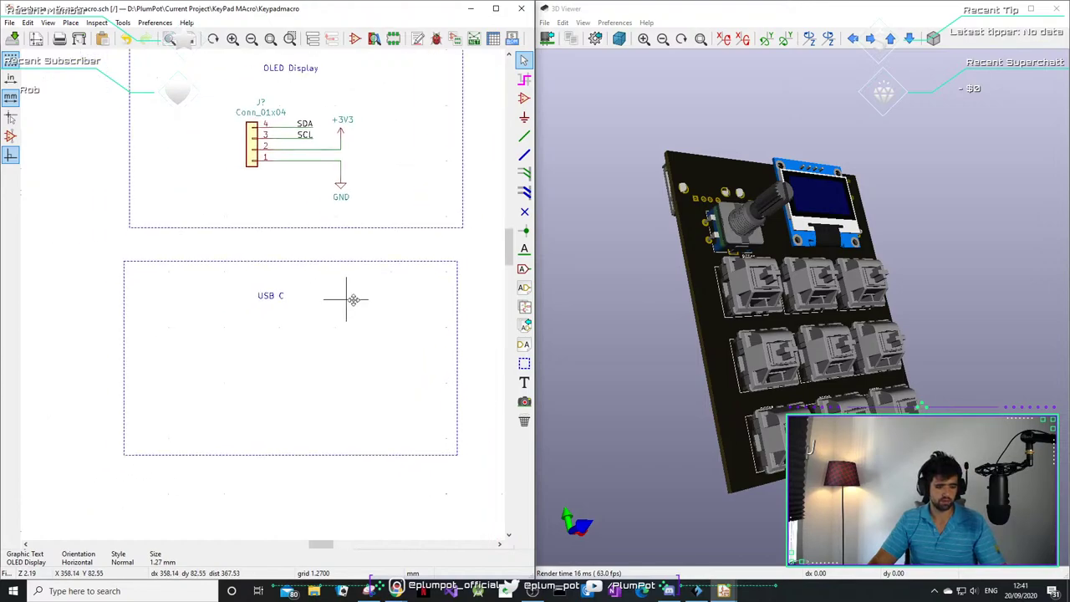
- Start adding a symbol in the USB C frame and search the library for MCP39, MCP32 and MCP3 parts
key(a)
click(175, 296)
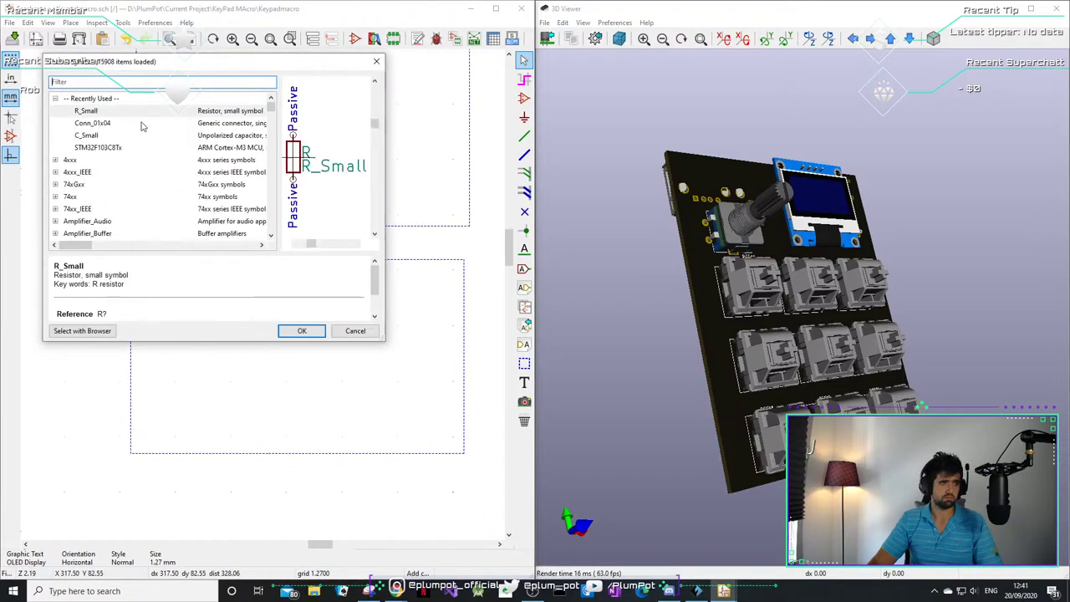
text(MCP)
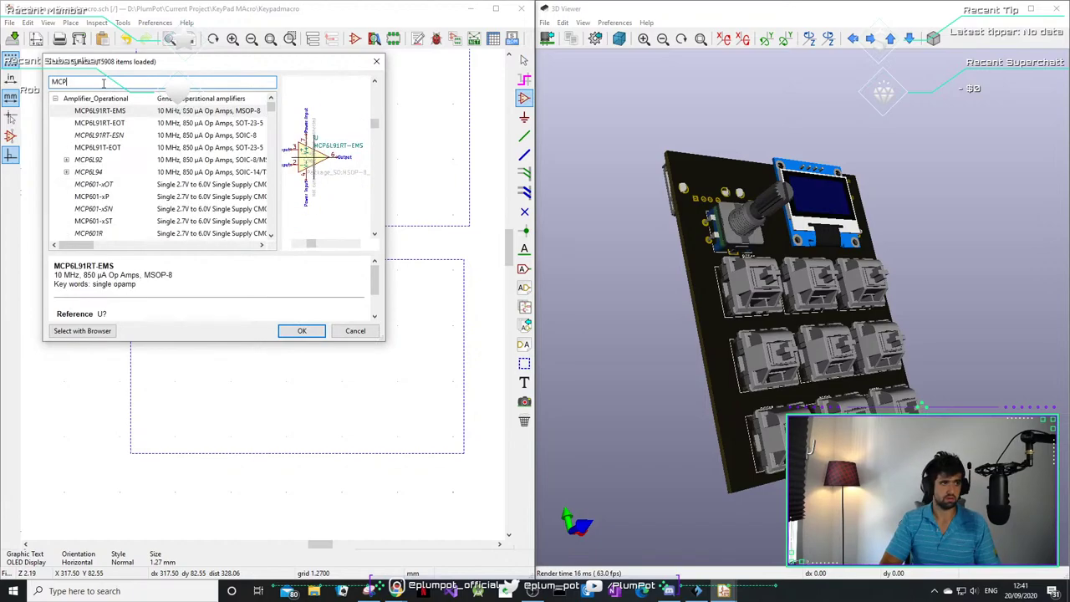
key(BackSpace)
key(BackSpace)
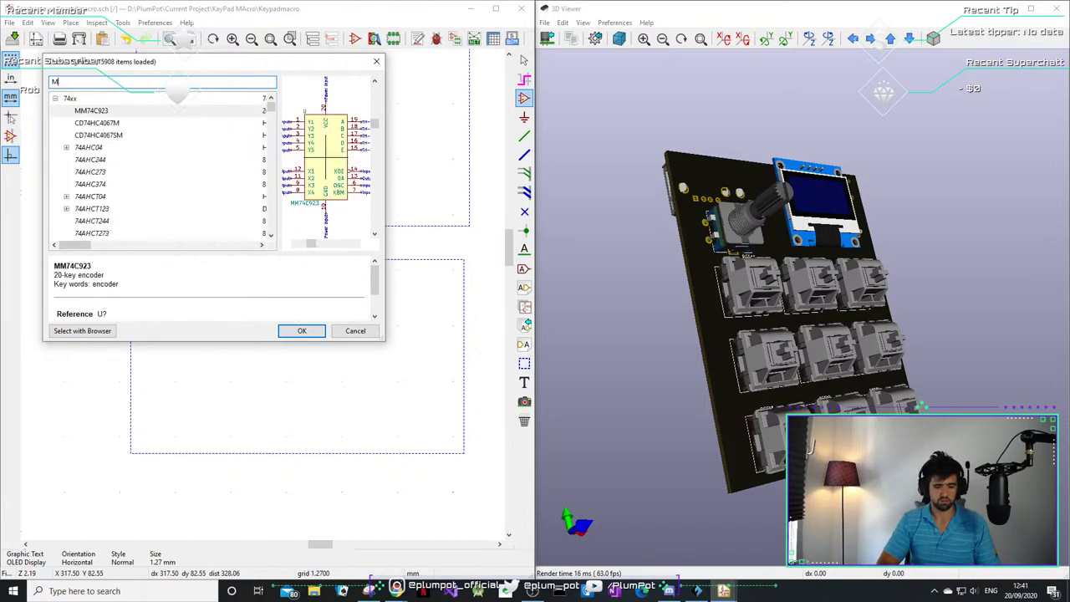
text(CP39)
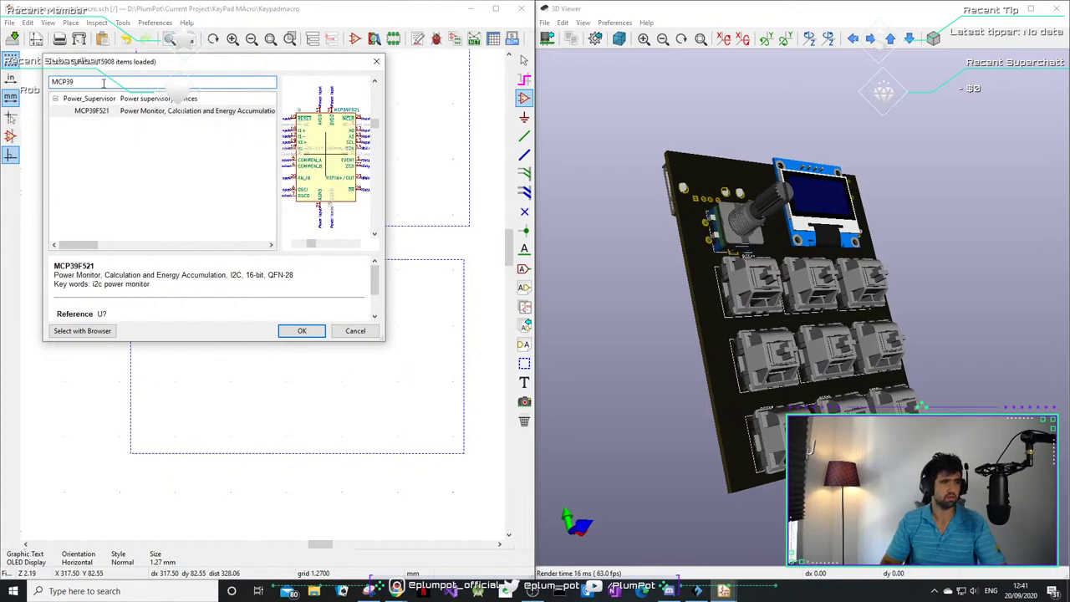
key(BackSpace)
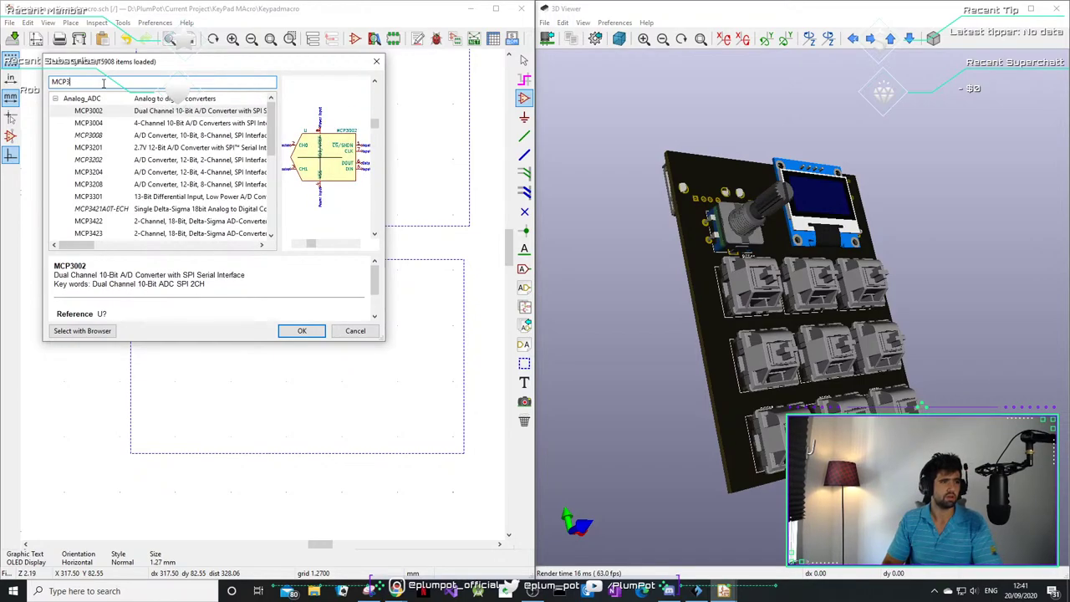
text(2)
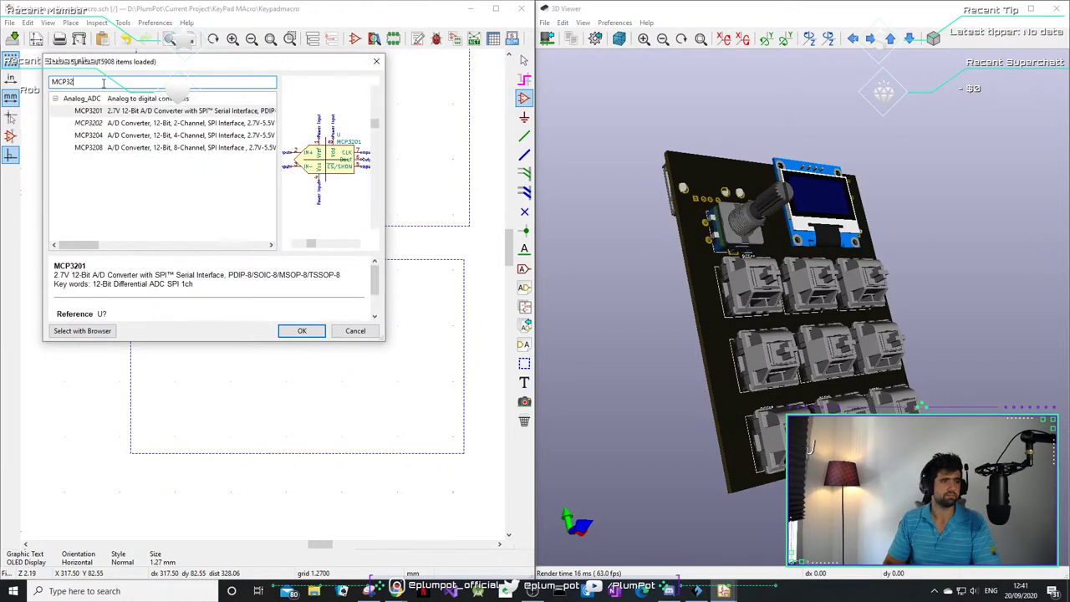
key(BackSpace)
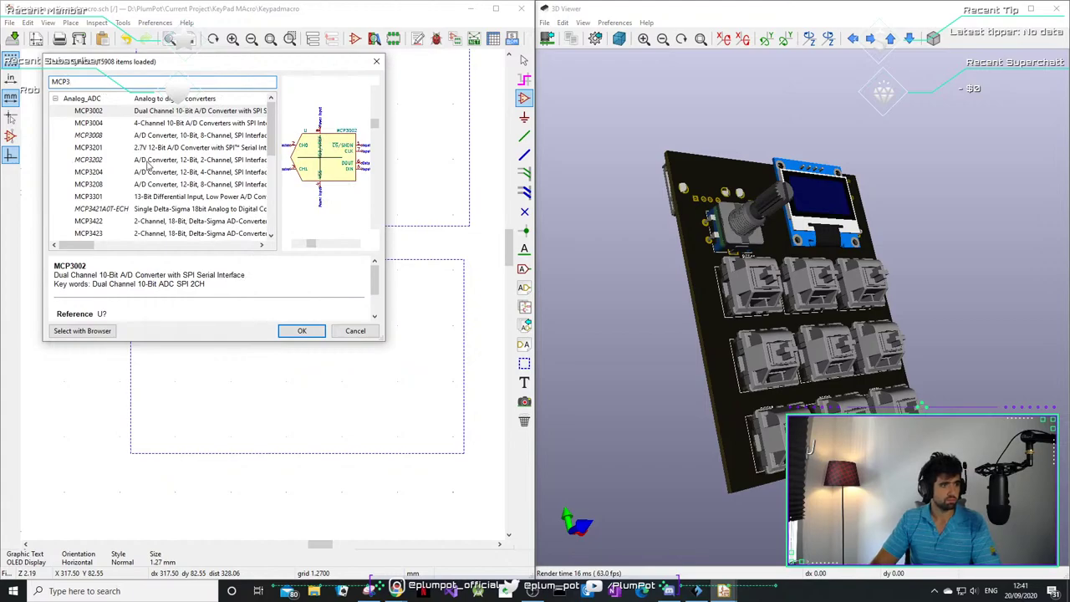
scroll(145, 189, down, 5)
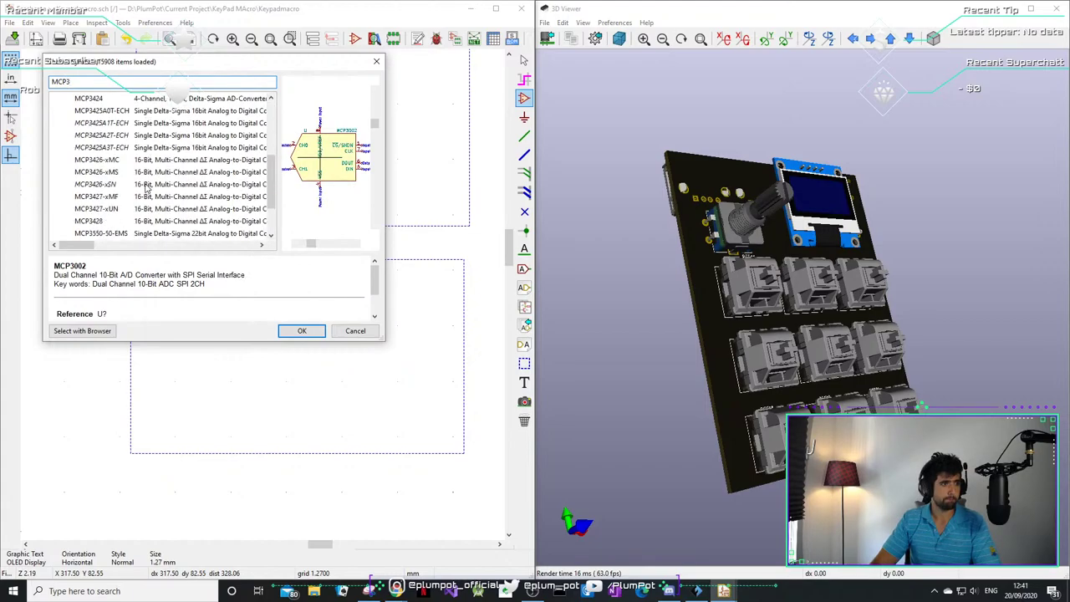
- Broaden the symbol search to MCP and look through the matches, collapsing the Analog_ADC and Analog_DAC groups
key(BackSpace)
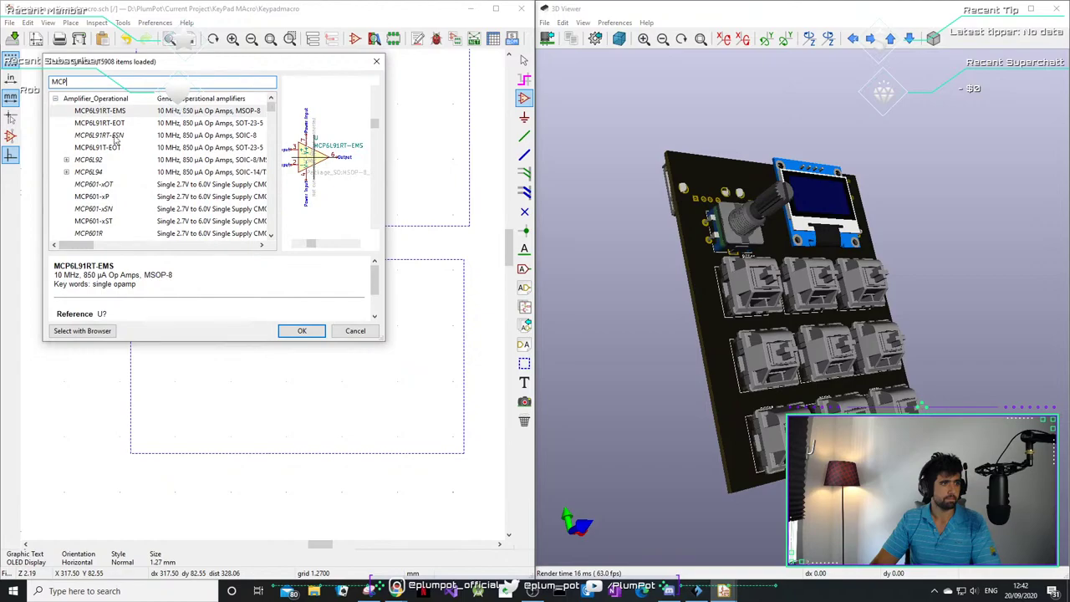
scroll(120, 153, down, 2)
scroll(125, 156, down, 8)
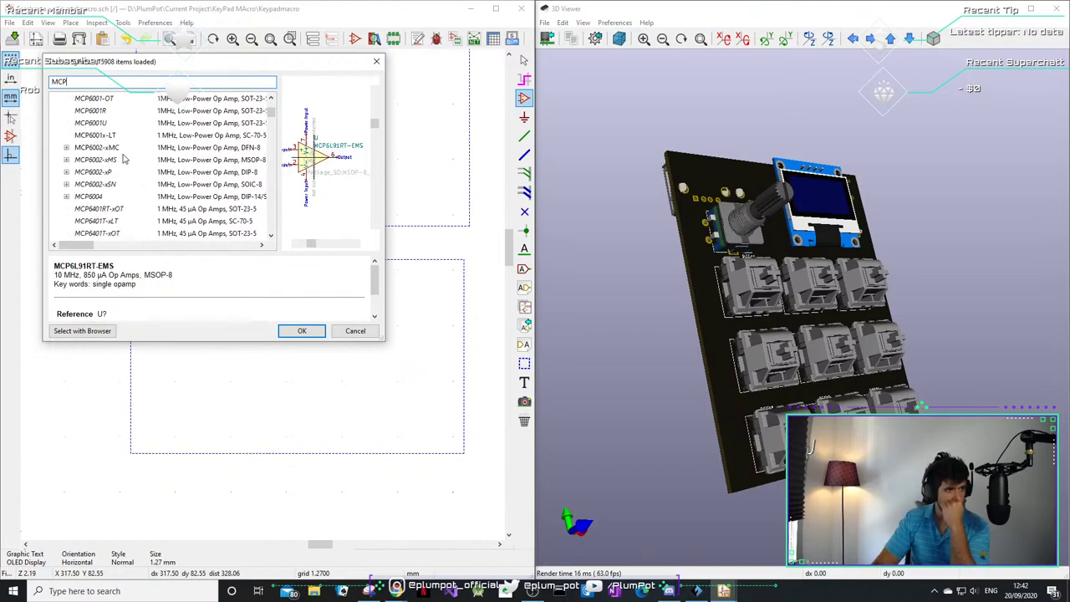
click(55, 197)
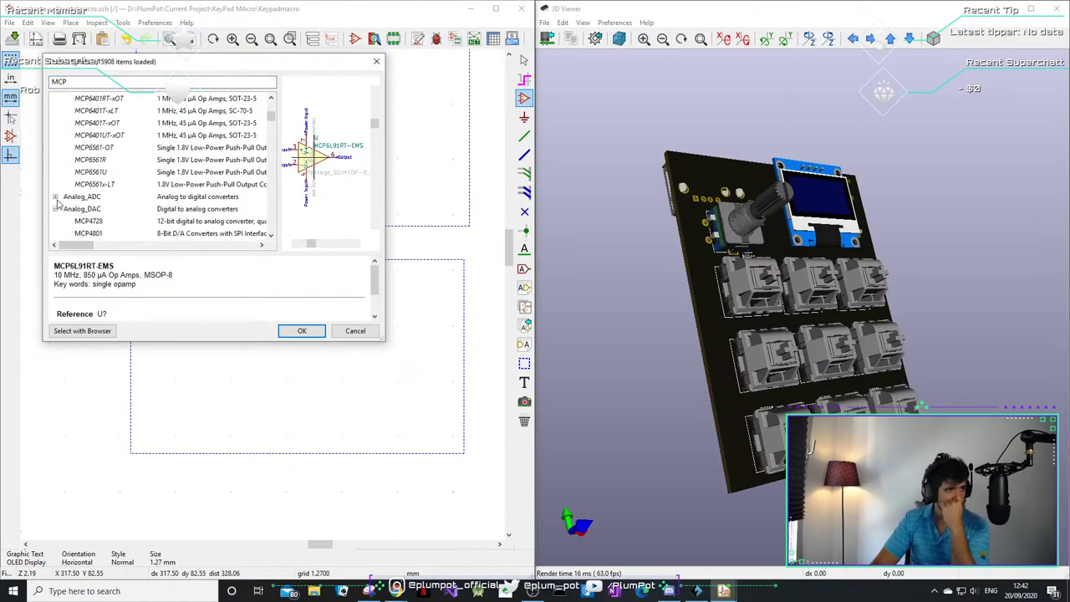
click(55, 209)
scroll(84, 230, down, 1)
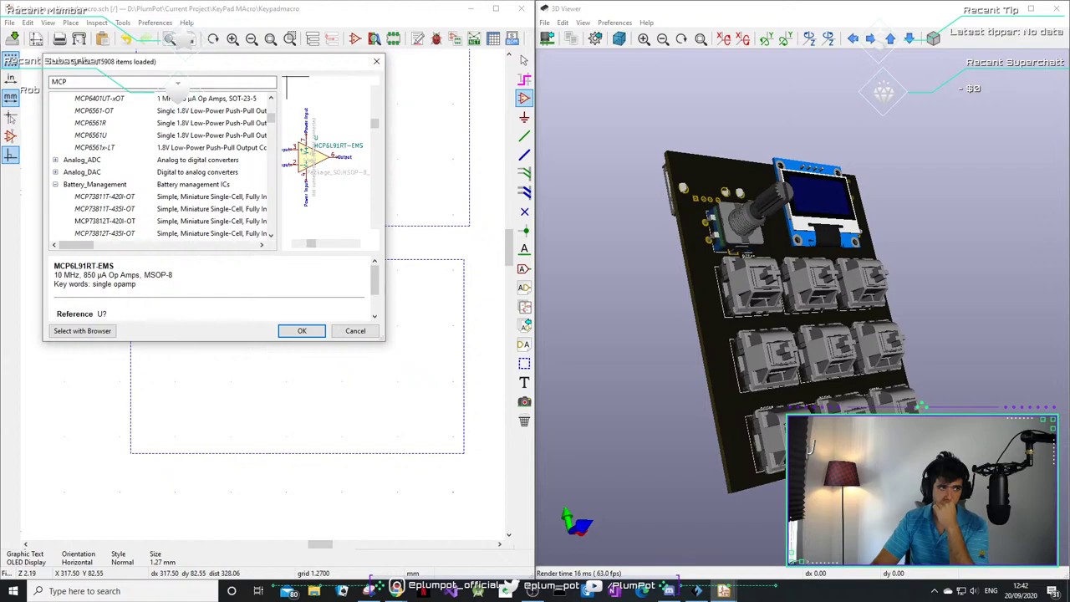
- Search the symbols for MIC and browse the power parts, collapsing the Connector, Device and Driver_FET groups
key(BackSpace)
key(BackSpace)
text(IC)
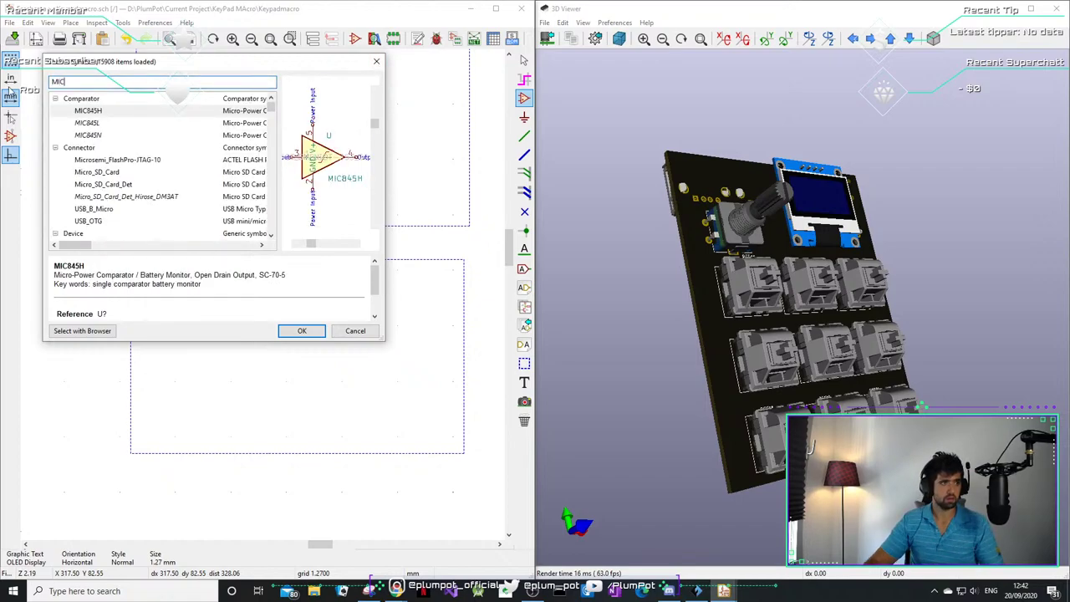
click(56, 147)
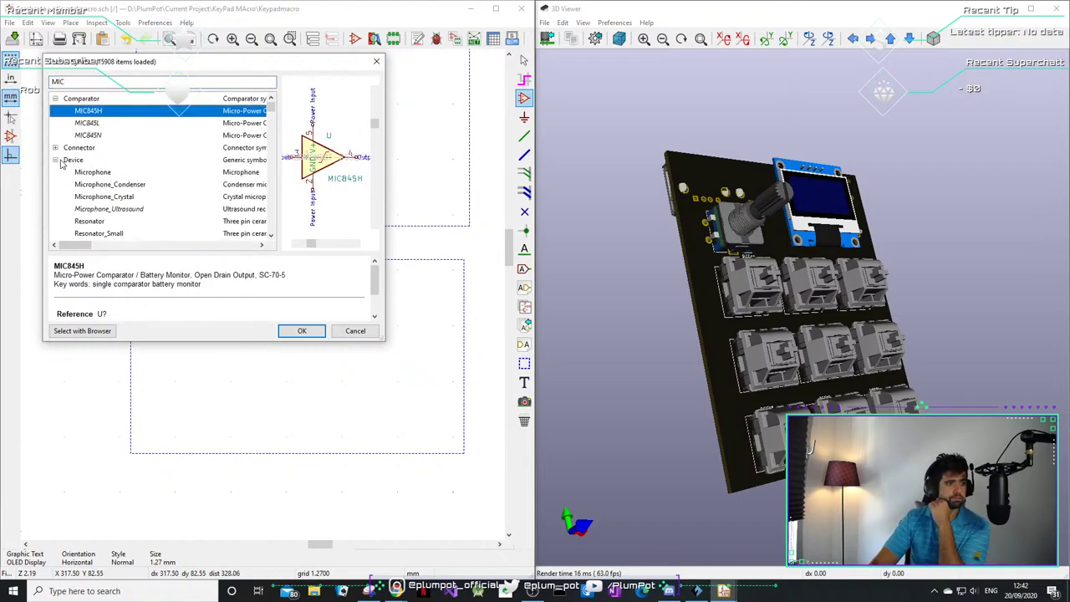
click(55, 160)
click(55, 171)
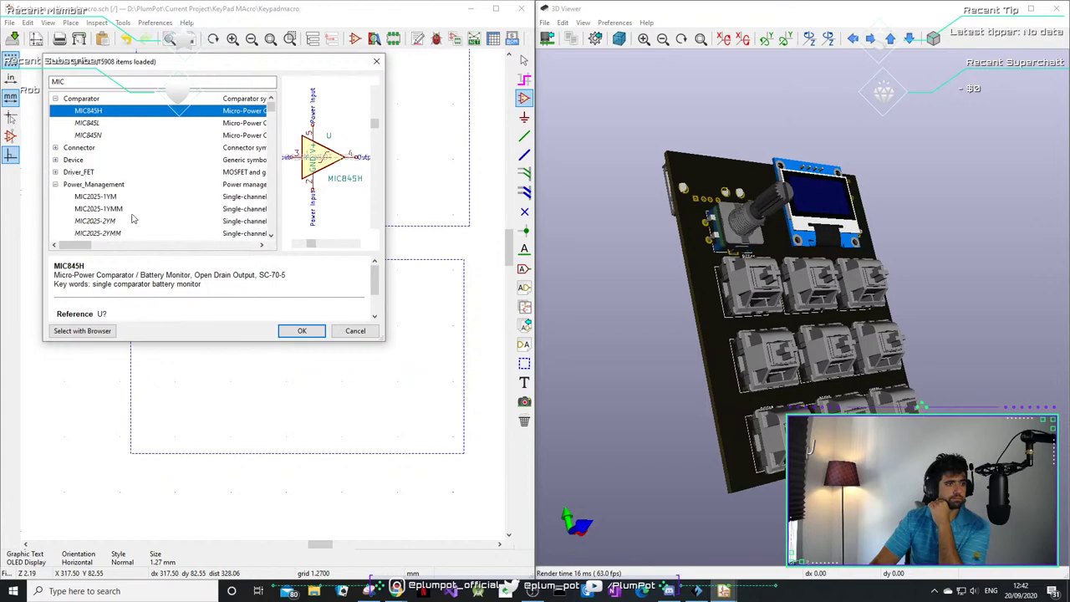
scroll(131, 219, down, 5)
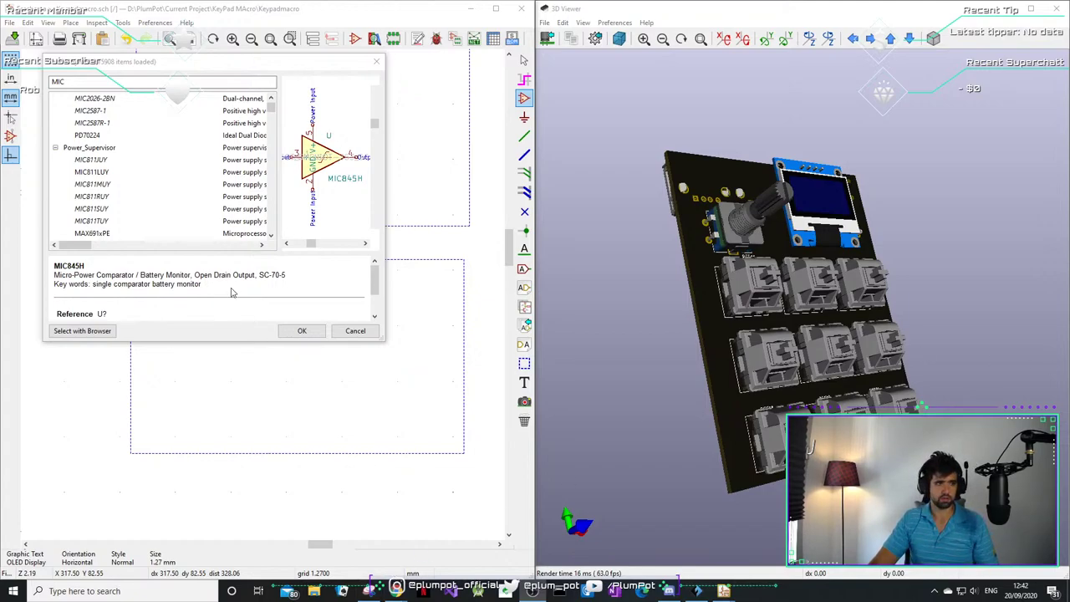
- Search the symbol library for lmd11173v3, shorten the search to lmd, and clear the filter
double_click(58, 81)
text(lmd1117s3)
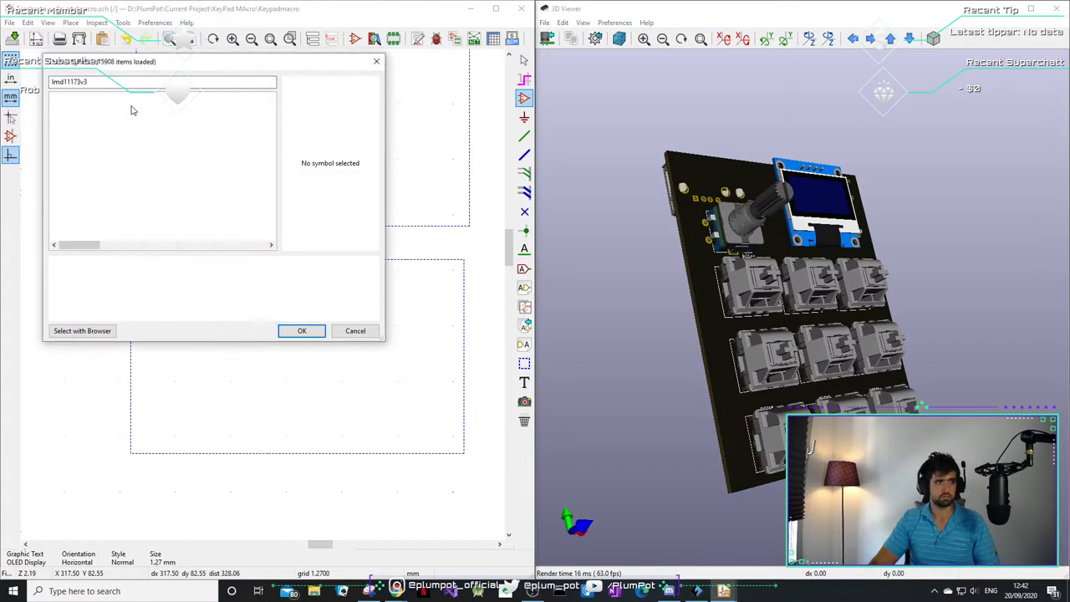
key(BackSpace)
key(BackSpace)
key(BackSpace)
key(BackSpace)
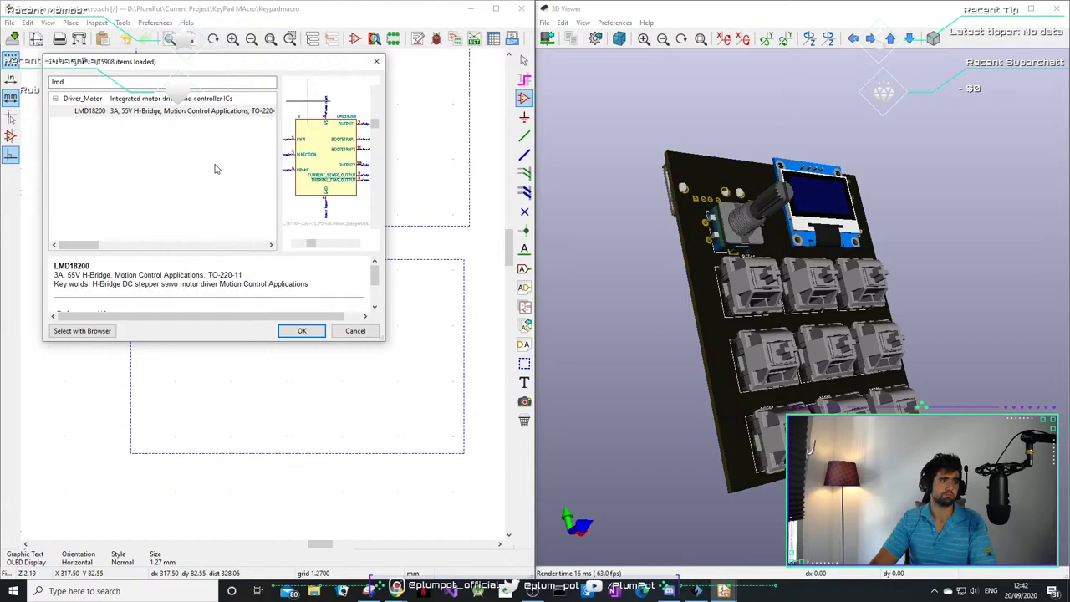
key(BackSpace)
key(BackSpace)
key(BackSpace)
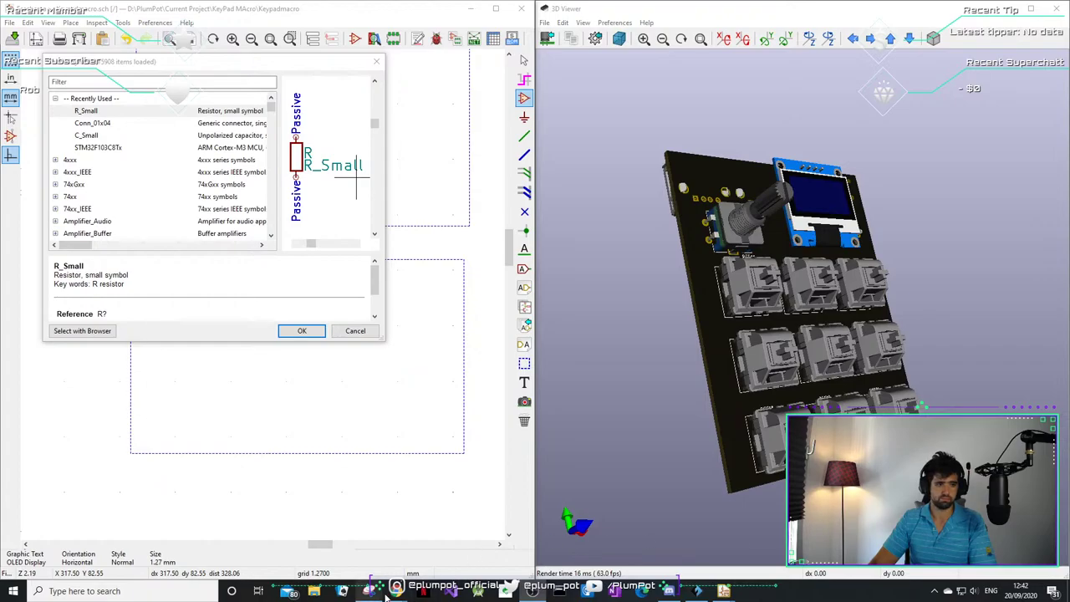
mouse_move(369, 591)
mouse_move(498, 532)
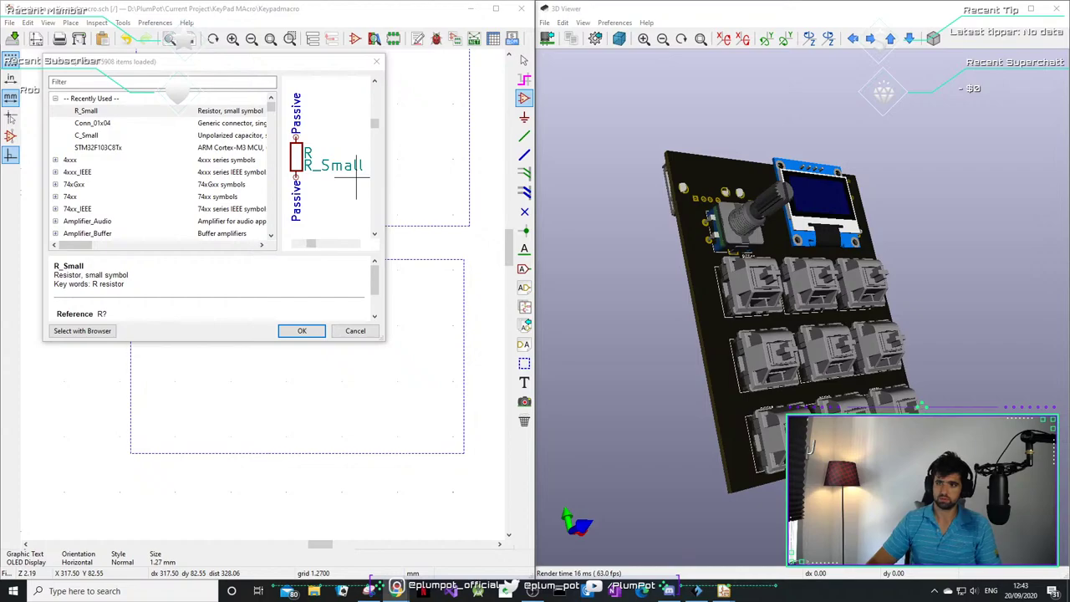
- Search the symbol library for LM1117 and place the LM1117-3.3 regulator in the empty area below the USB C frame
click(107, 81)
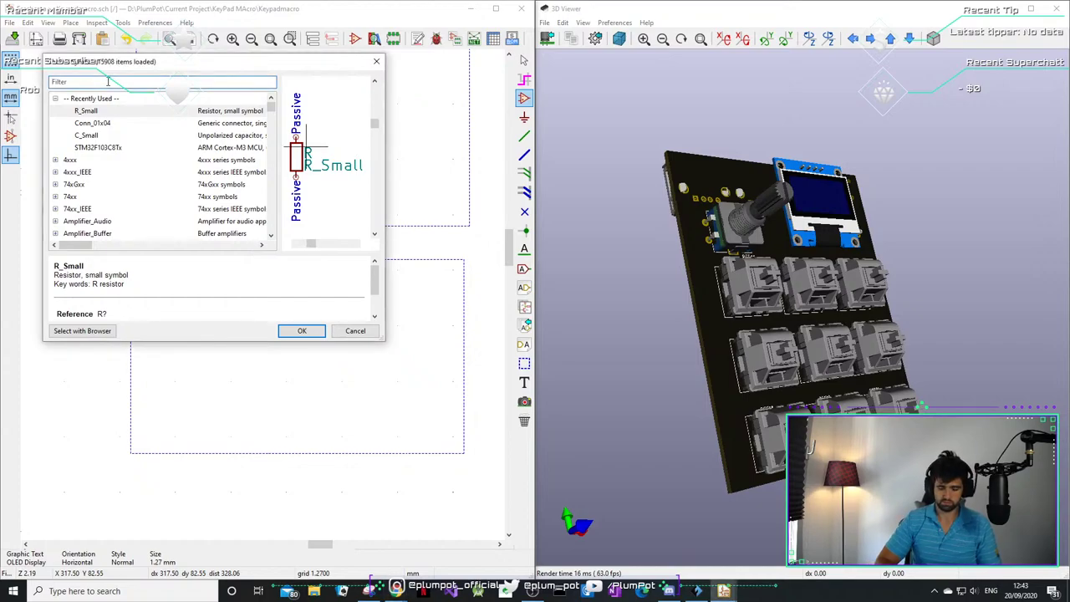
text(LM)
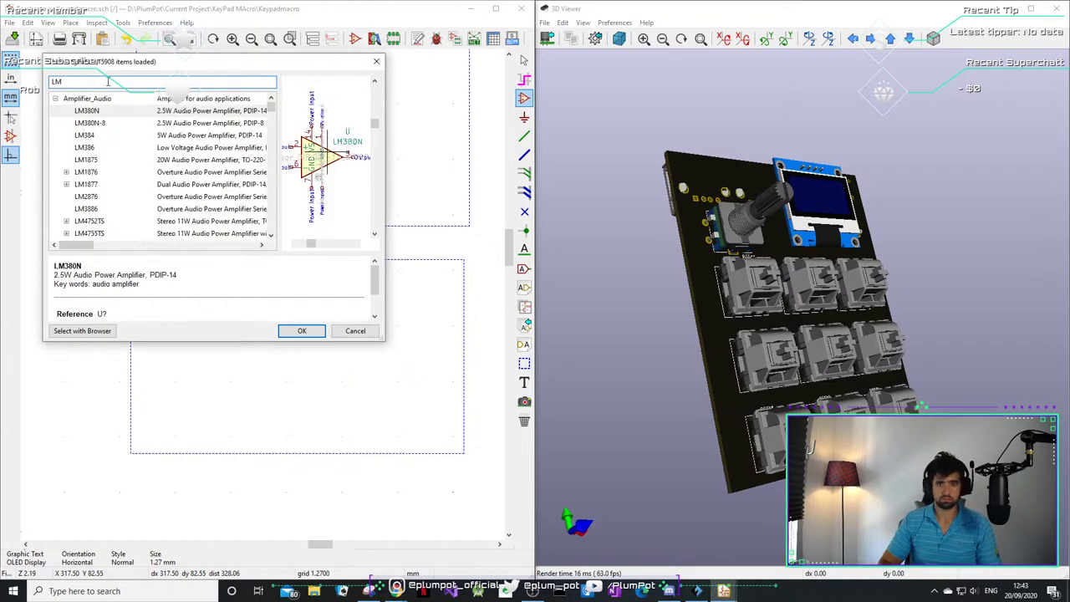
text(1117)
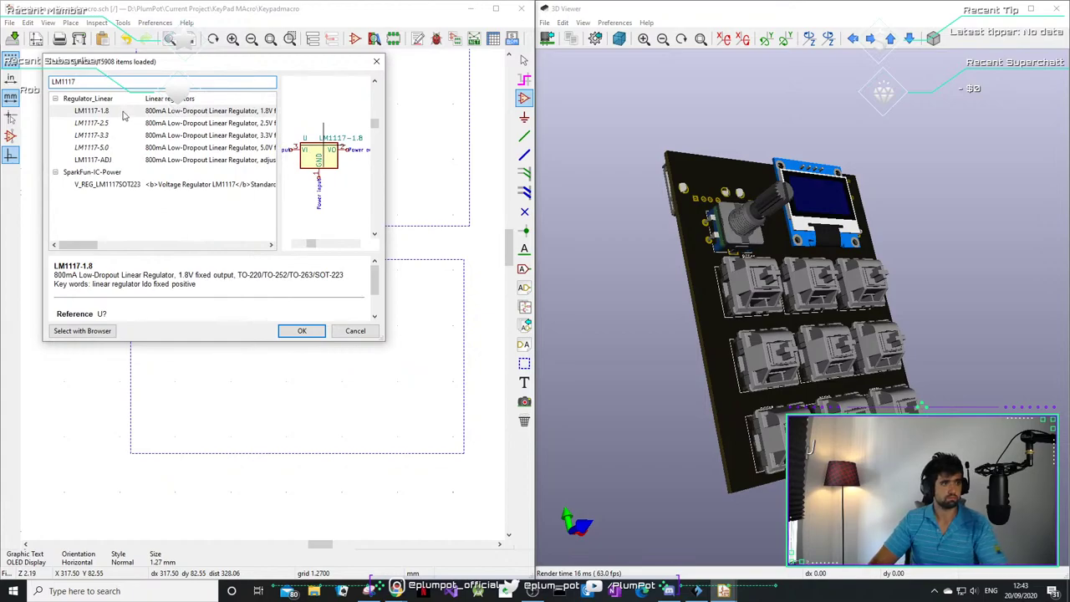
click(131, 135)
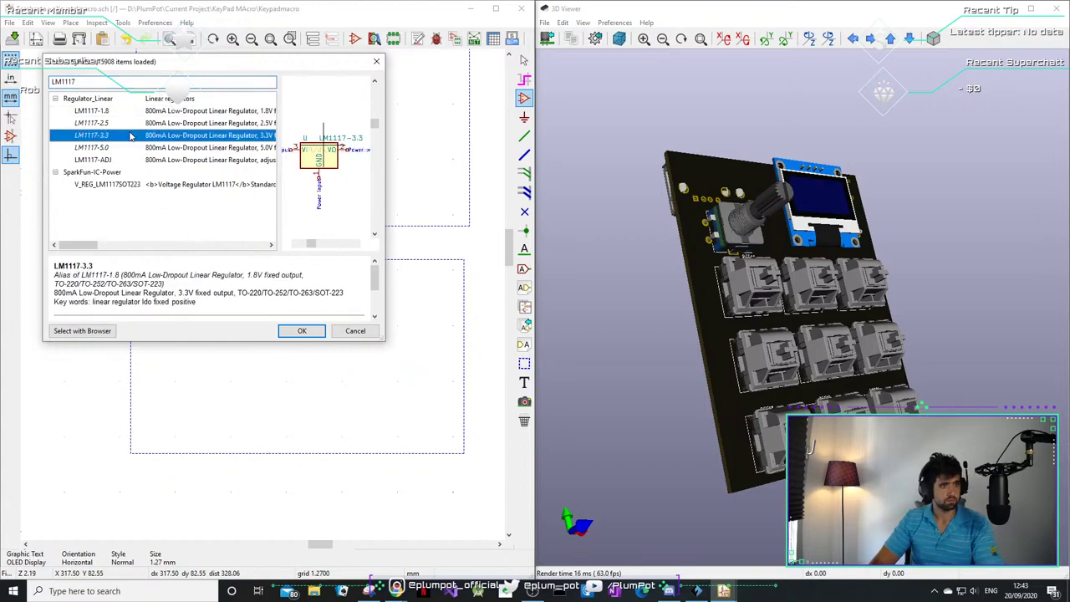
click(301, 333)
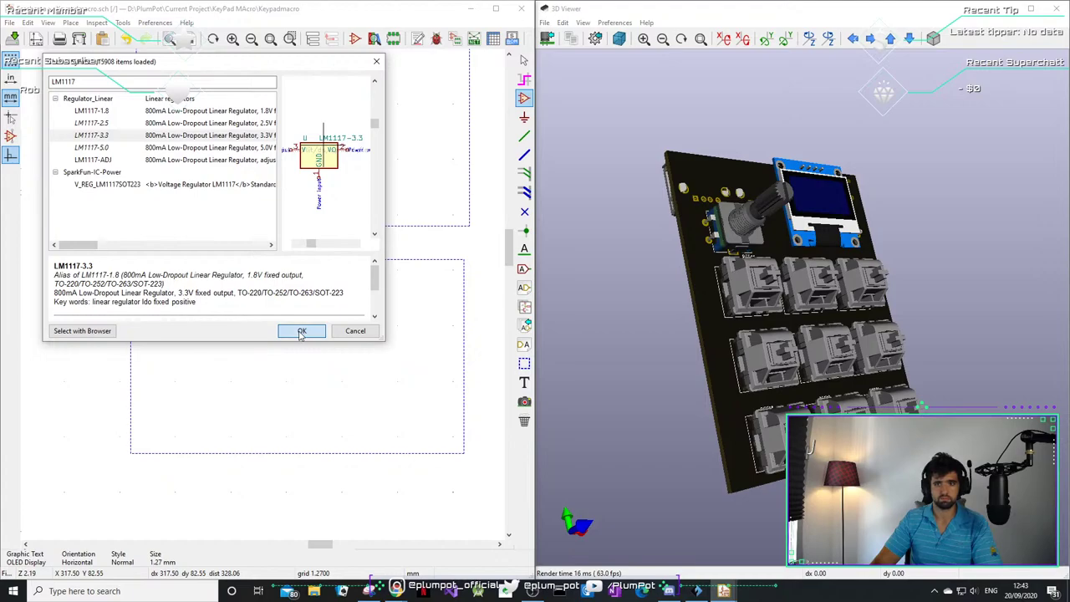
scroll(301, 333, down, 1)
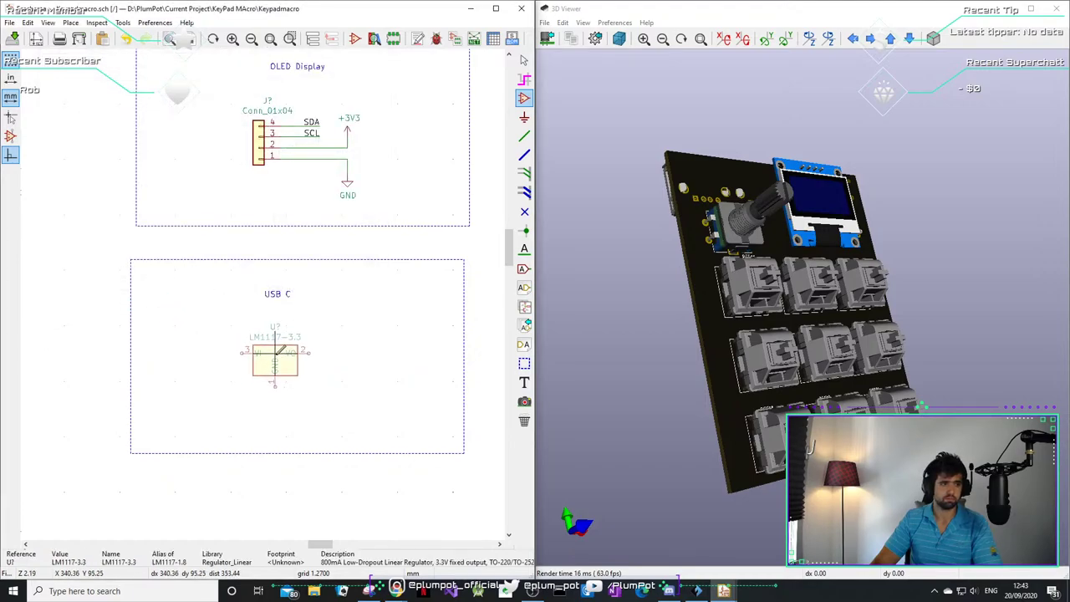
scroll(251, 460, up, 3)
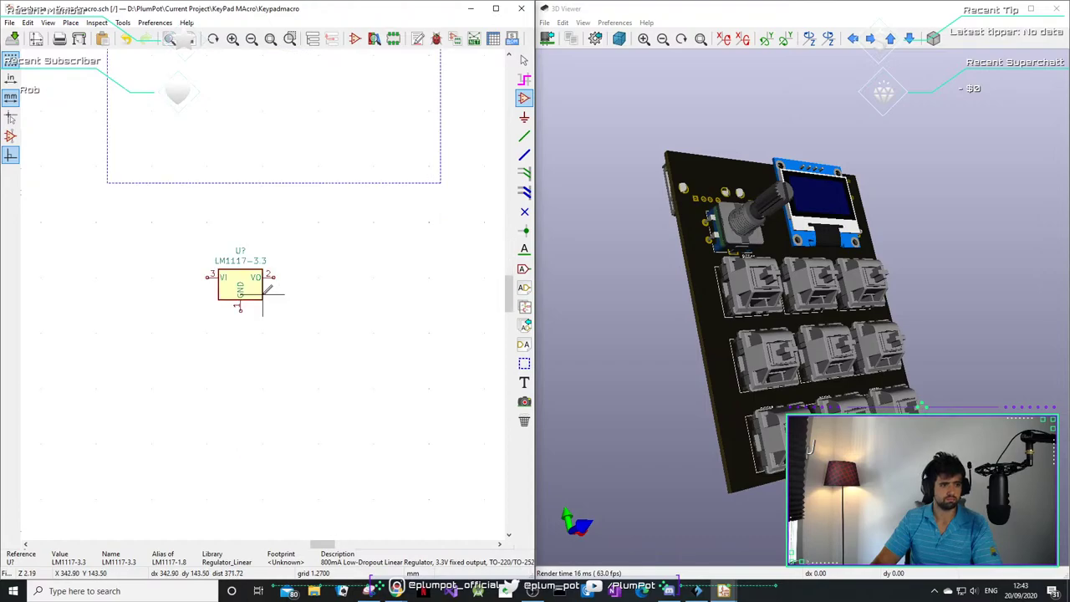
click(267, 289)
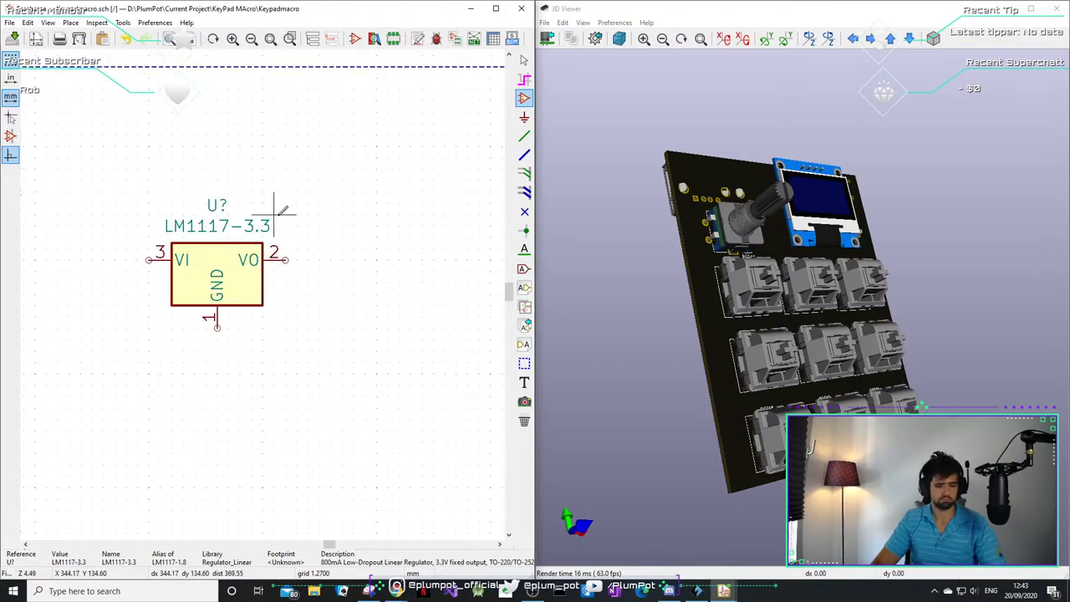
key(Escape)
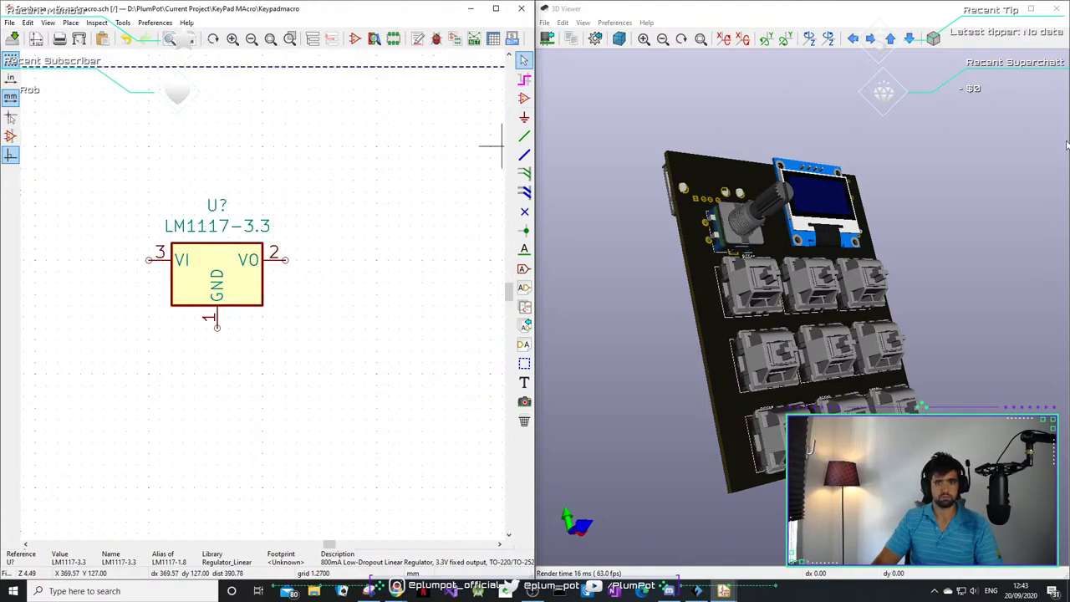
click(218, 234)
double_click(219, 235)
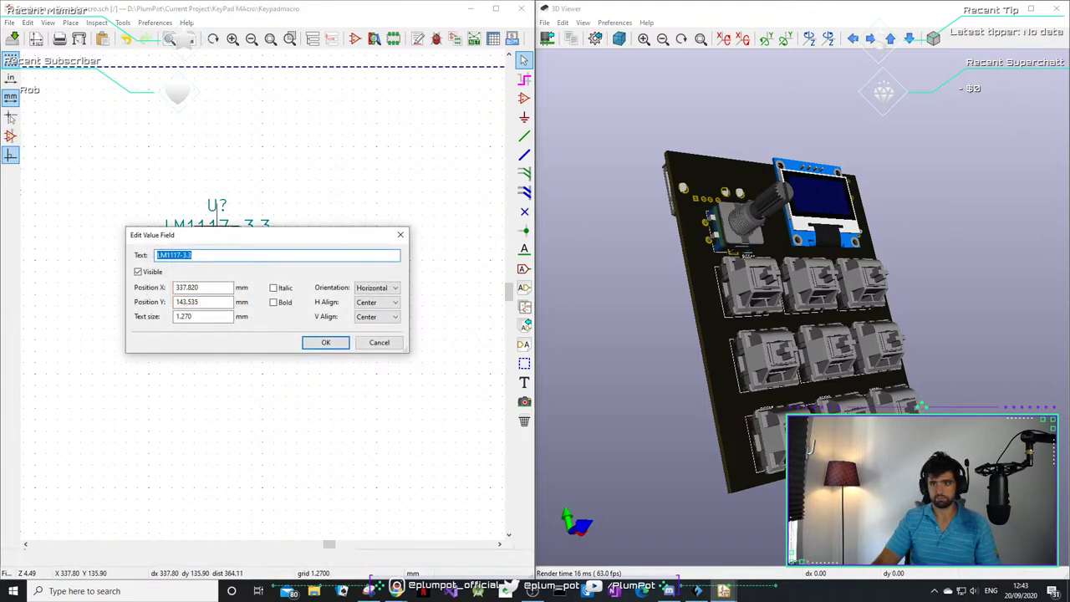
key(alt+Tab)
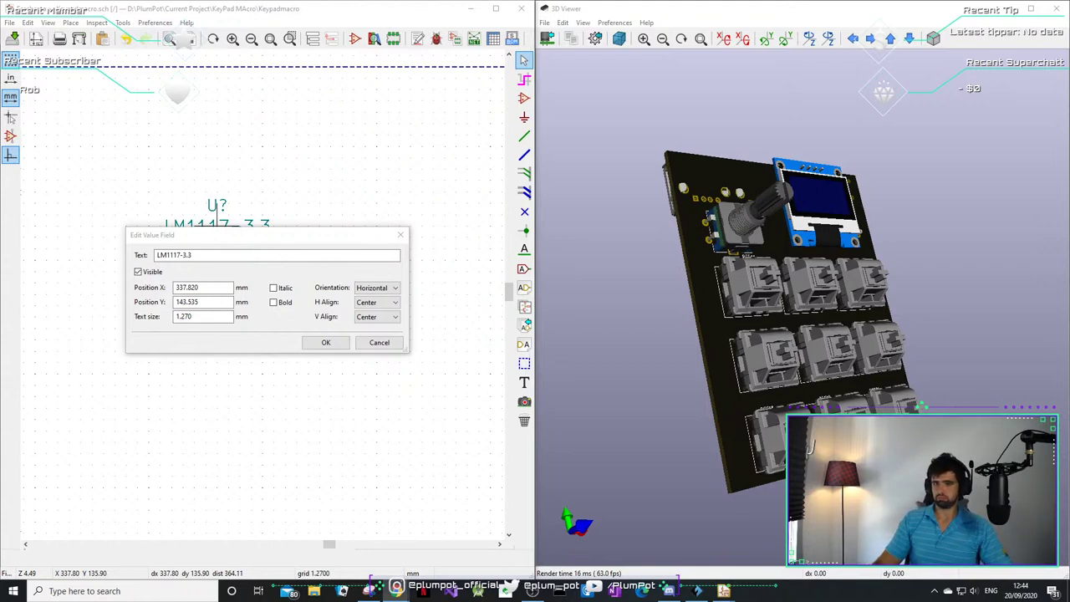
click(380, 343)
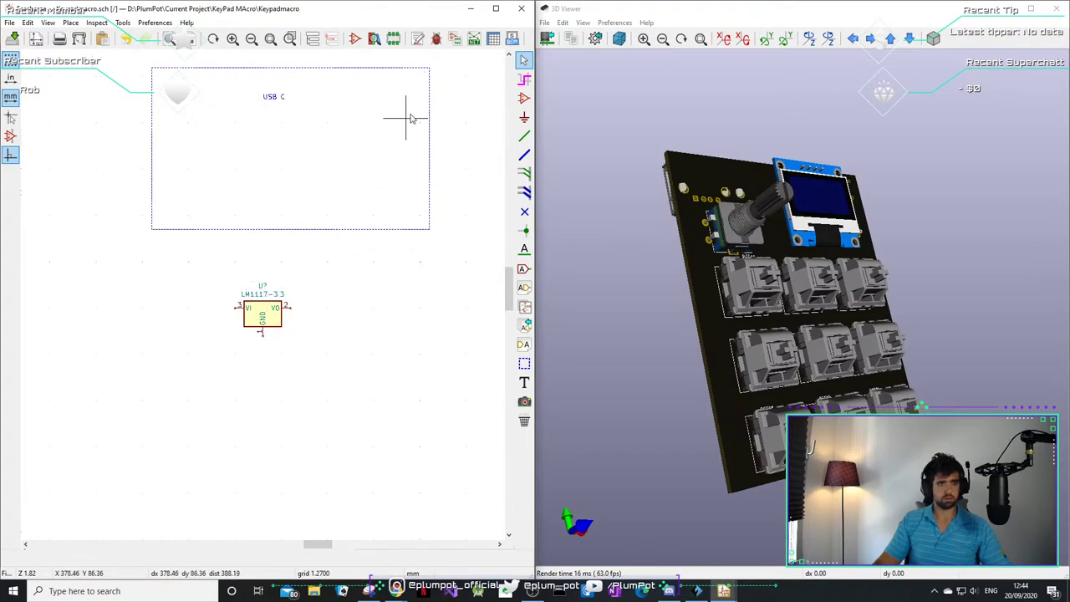
- Duplicate the USB C frame with its title and place the copy directly below, aligned with the original and enclosing the regulator
drag(448, 67, 137, 246)
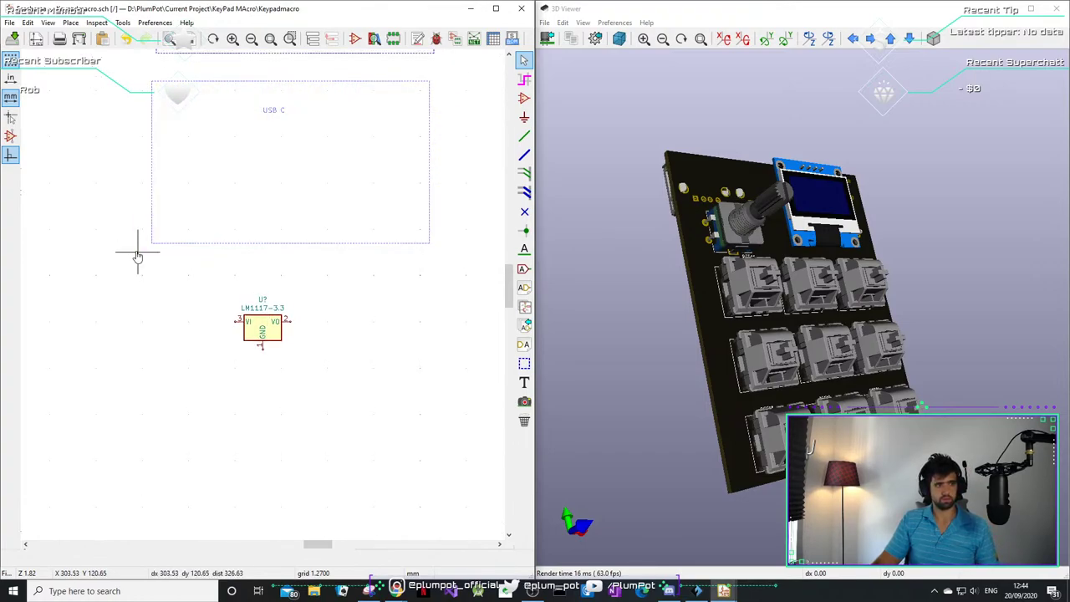
key(ctrl+d)
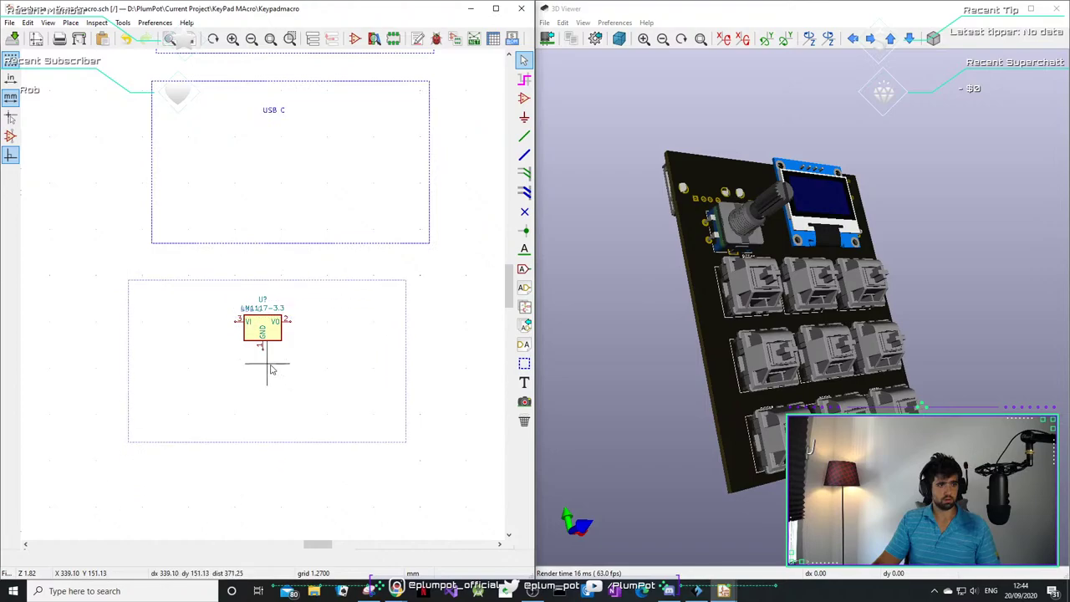
click(290, 347)
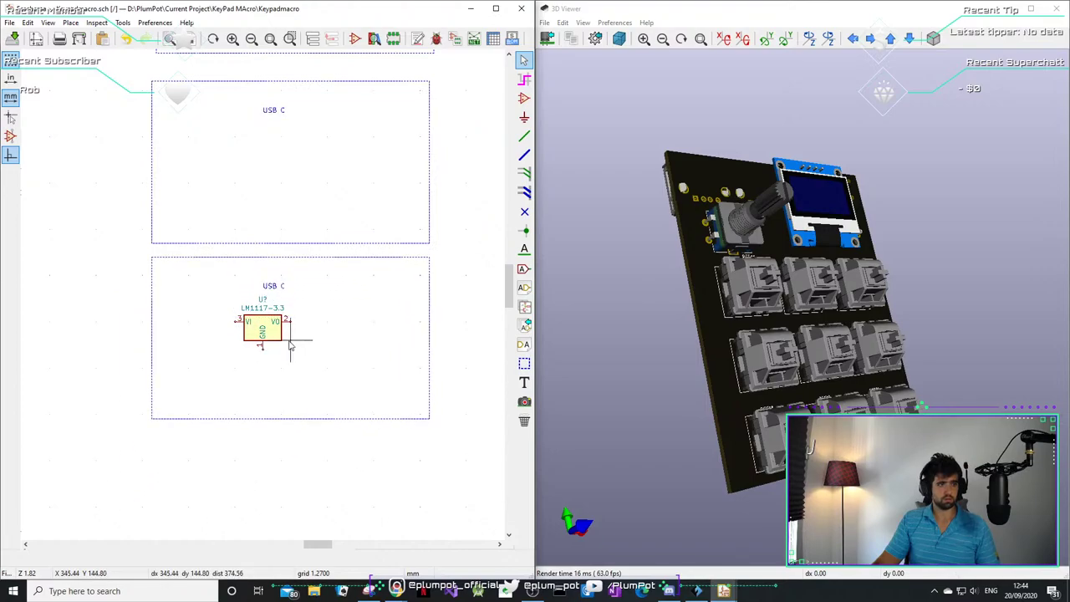
- Change the copied frame's title to "Voltage Regulator 3V3" and place it near the frame's upper edge
double_click(284, 277)
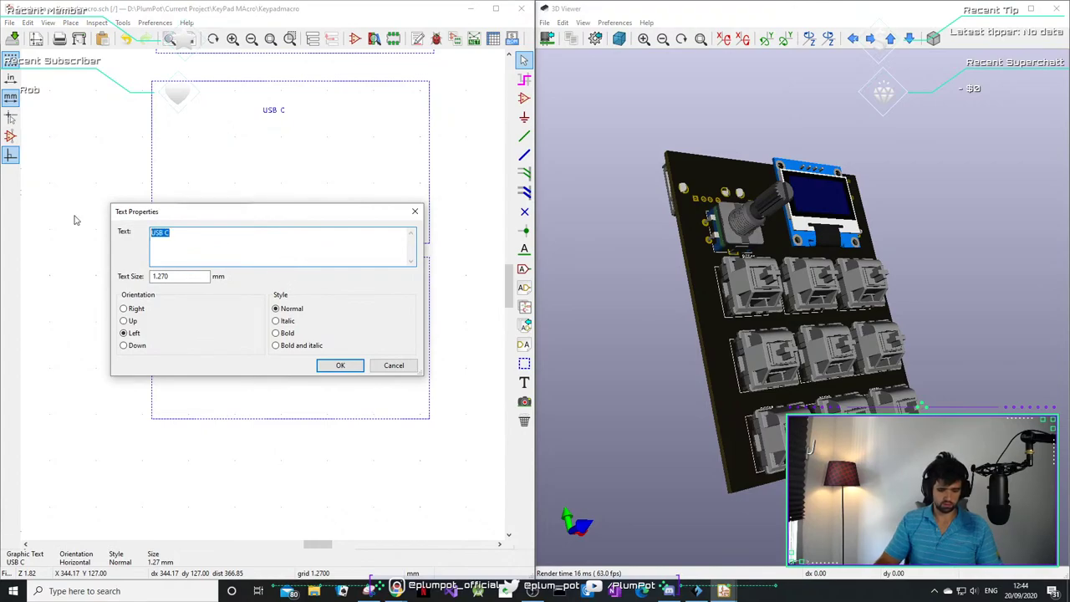
text(Voltage Re)
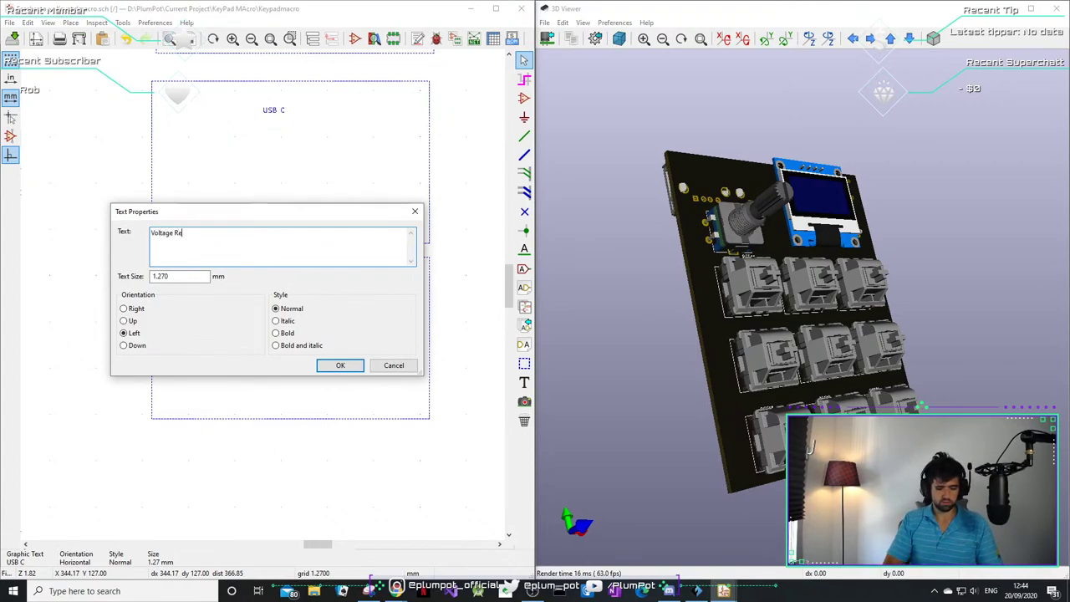
text(gulator )
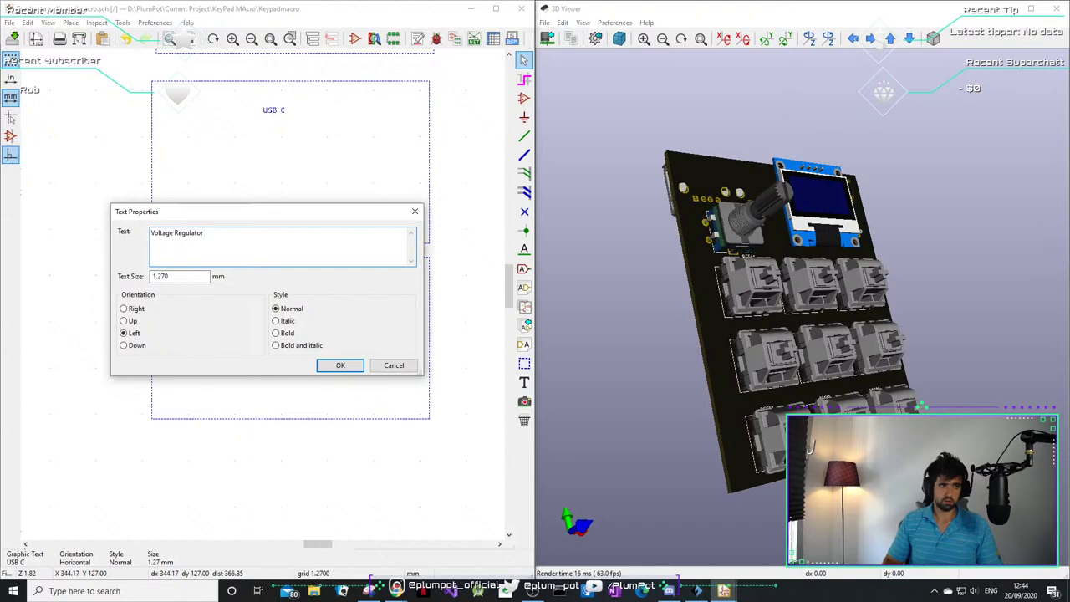
text(3V3)
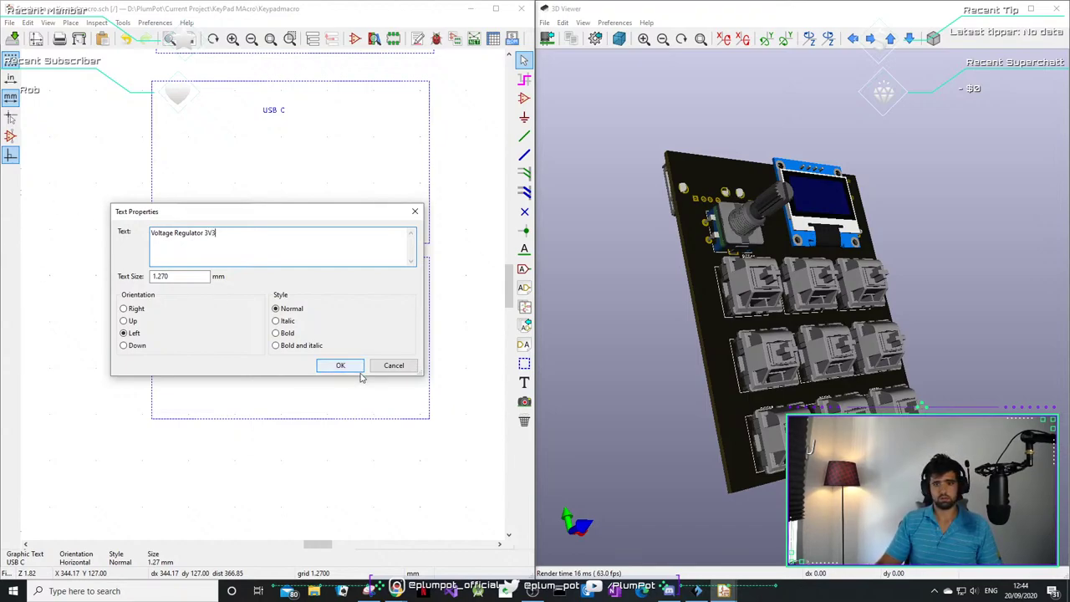
click(348, 365)
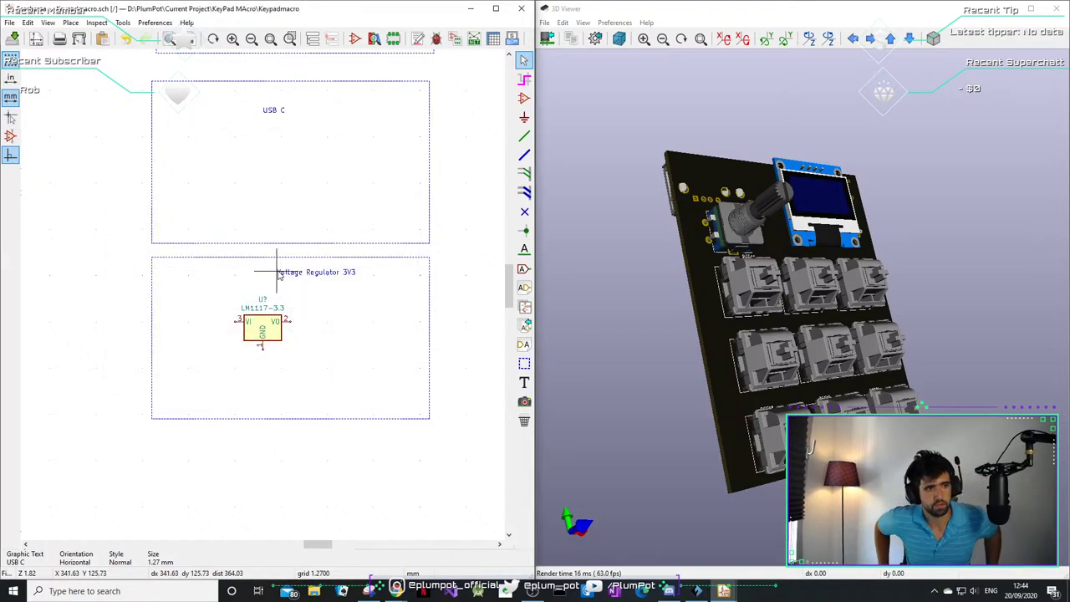
click(278, 273)
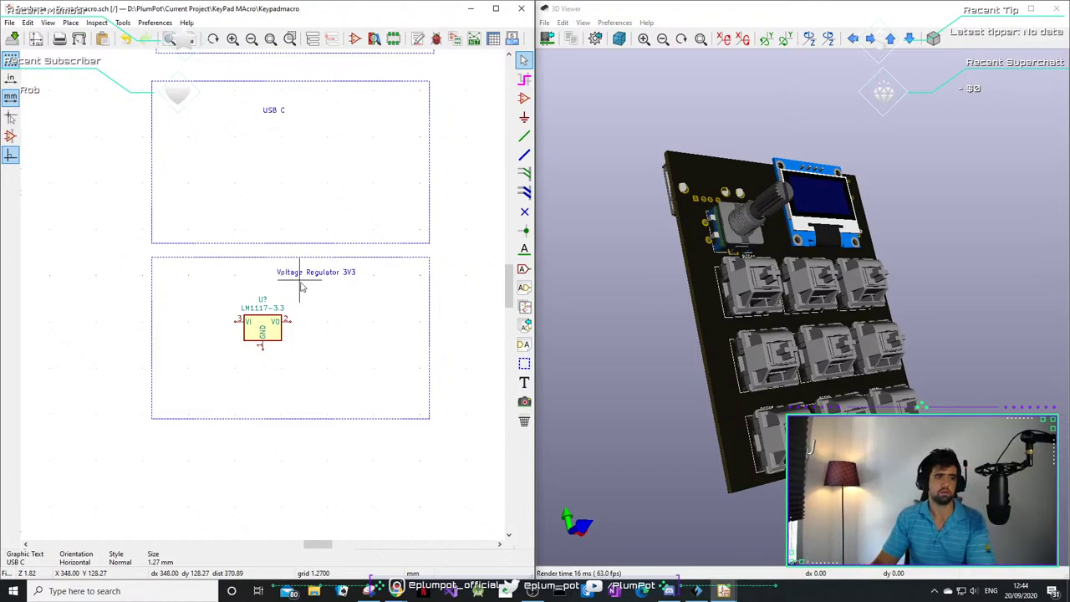
- Reposition the LM1117-3.3 symbol so it sits horizontally centred in its frame, just below the title
drag(320, 288, 253, 368)
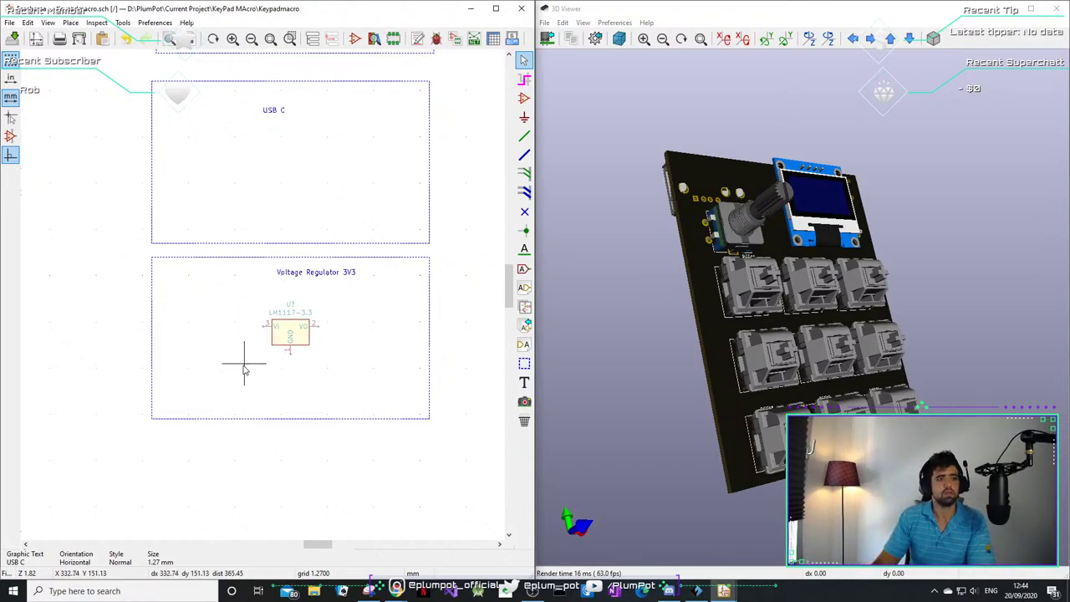
click(251, 366)
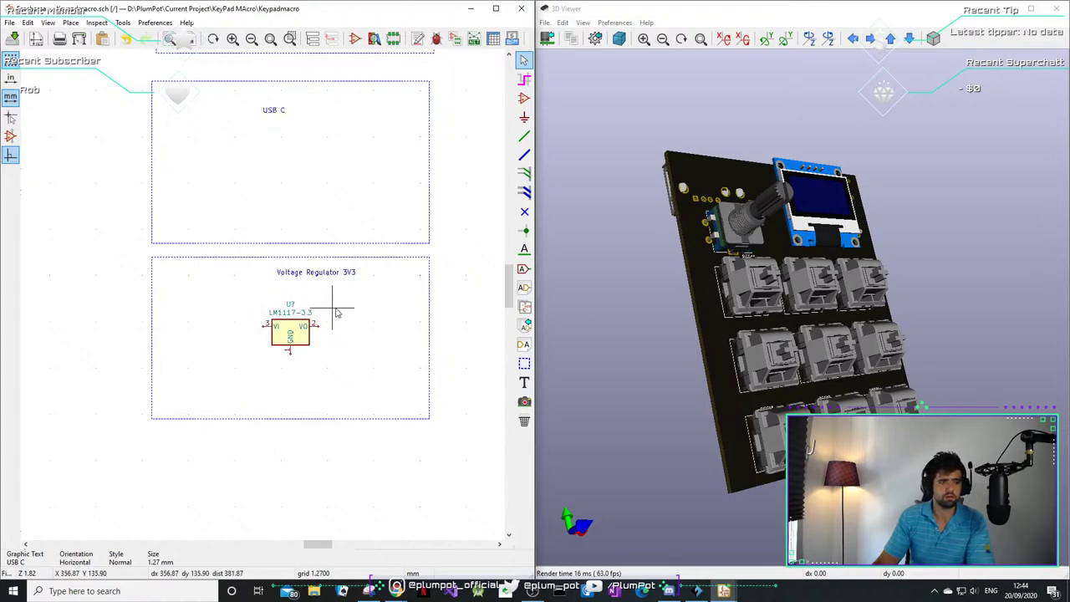
drag(351, 288, 229, 356)
click(226, 349)
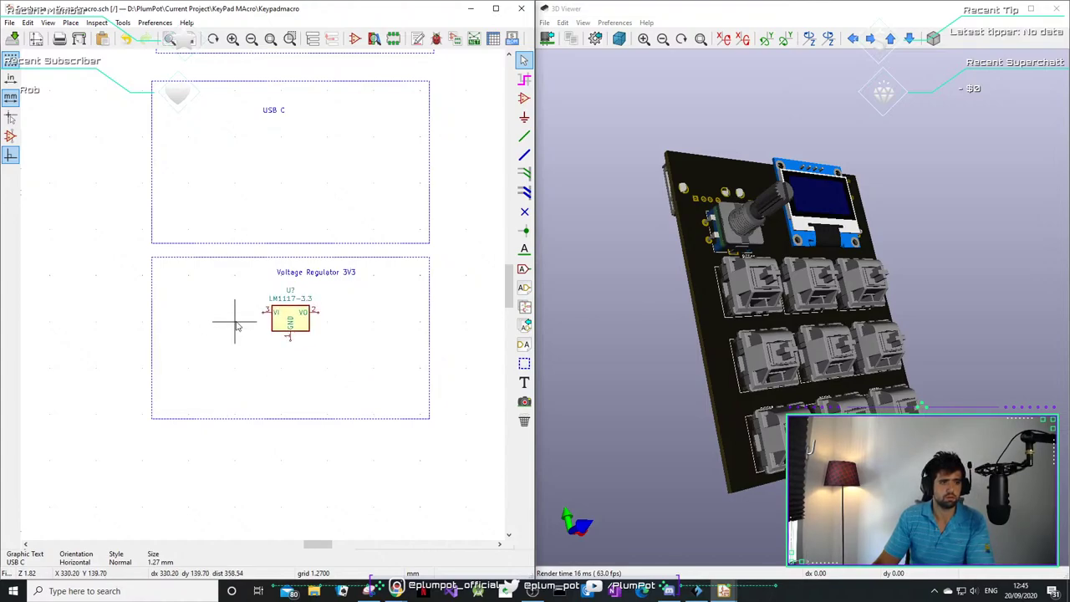
drag(349, 262, 248, 373)
click(239, 365)
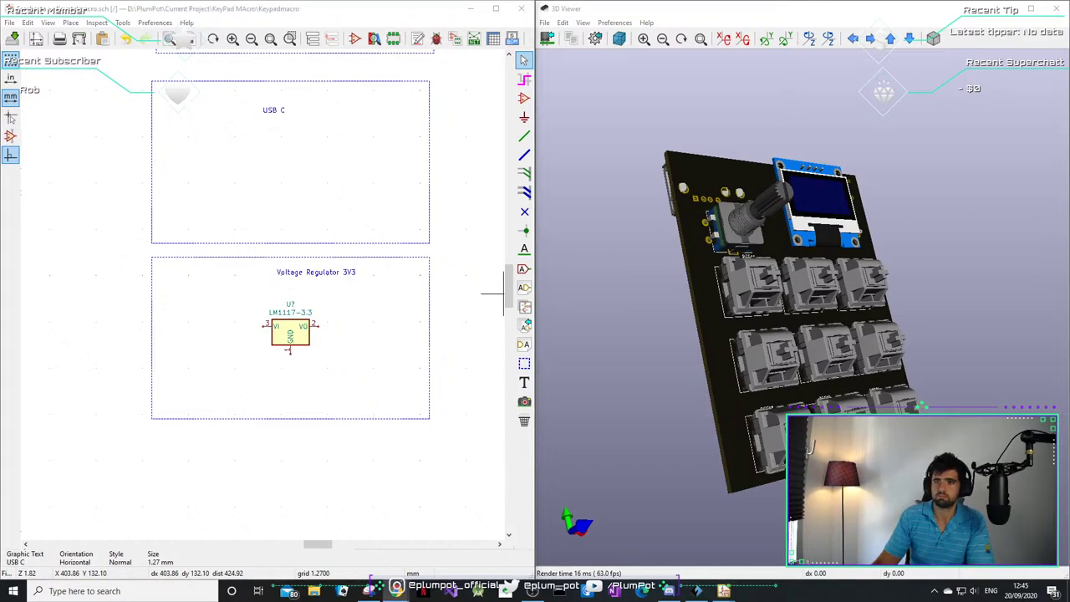
- Switch to the LM1117 datasheet in the browser and examine its dropout description, application circuit and table of contents
drag(1068, 101, 1069, 134)
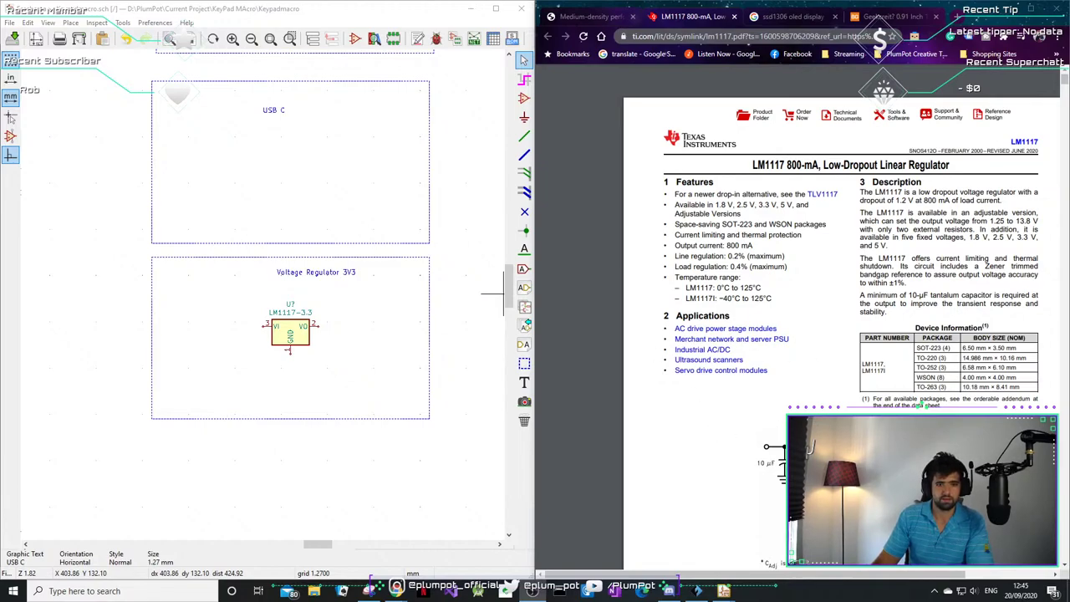
scroll(738, 301, down, 1)
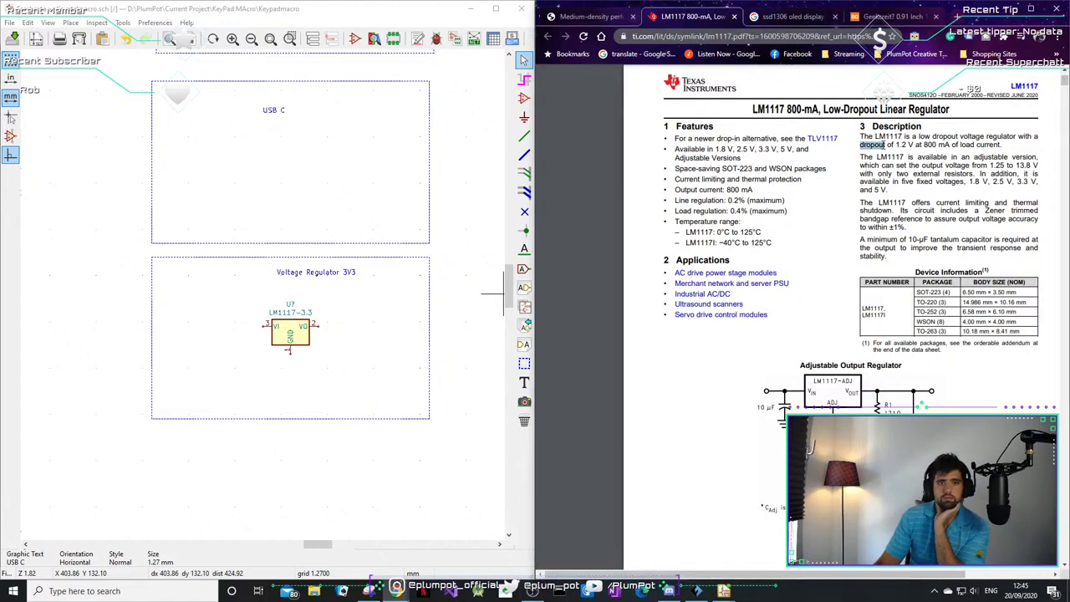
drag(860, 143, 904, 144)
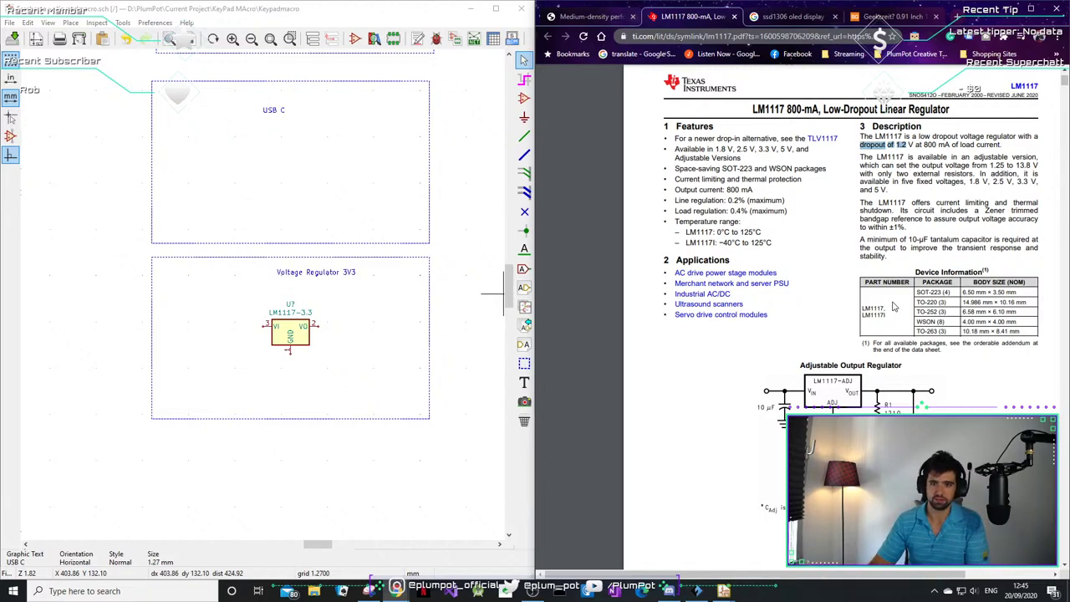
scroll(735, 242, down, 10)
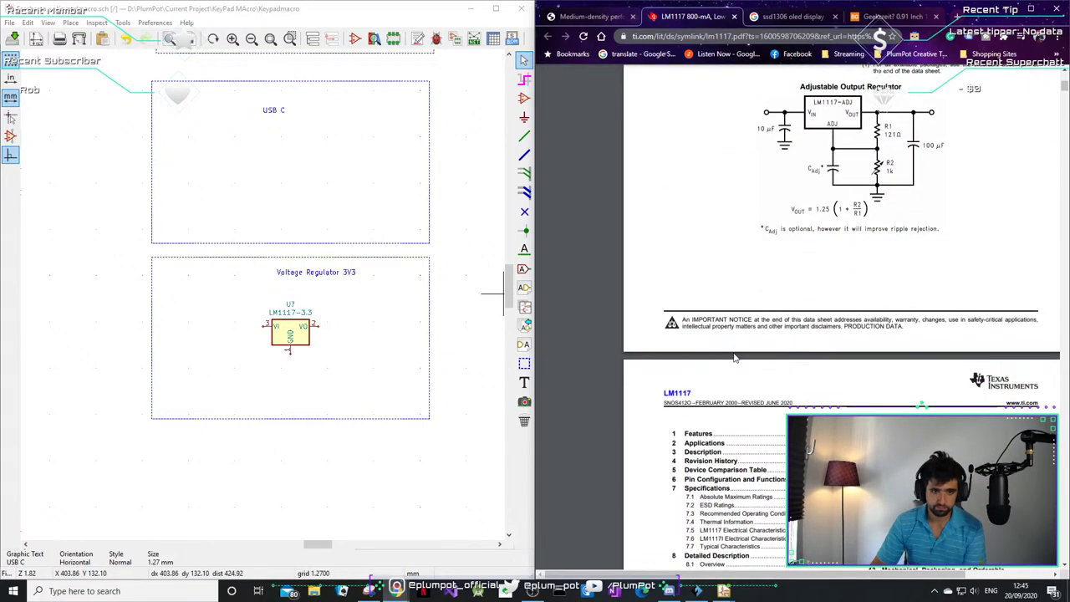
scroll(729, 334, up, 3)
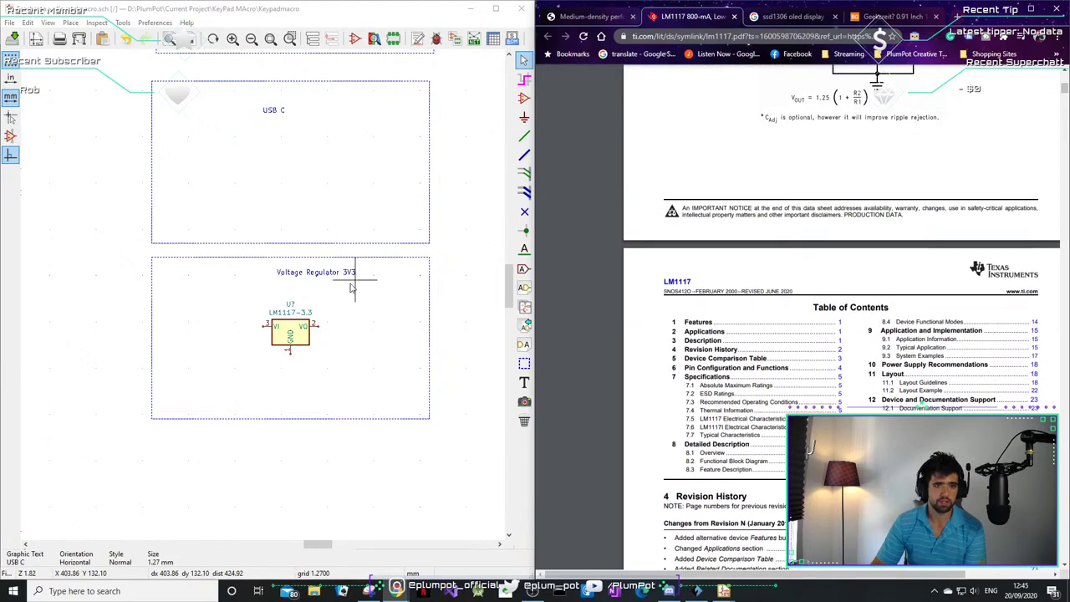
- Draw a wire from the regulator's VI pin out to the left, ending in a short upward segment
scroll(263, 301, up, 5)
scroll(266, 302, down, 4)
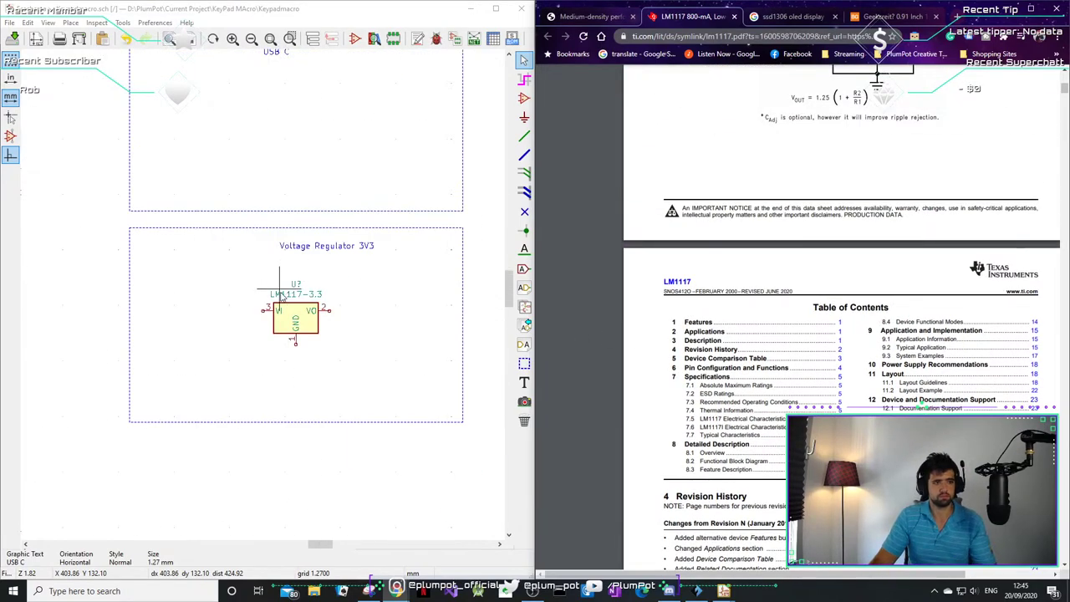
scroll(279, 308, up, 2)
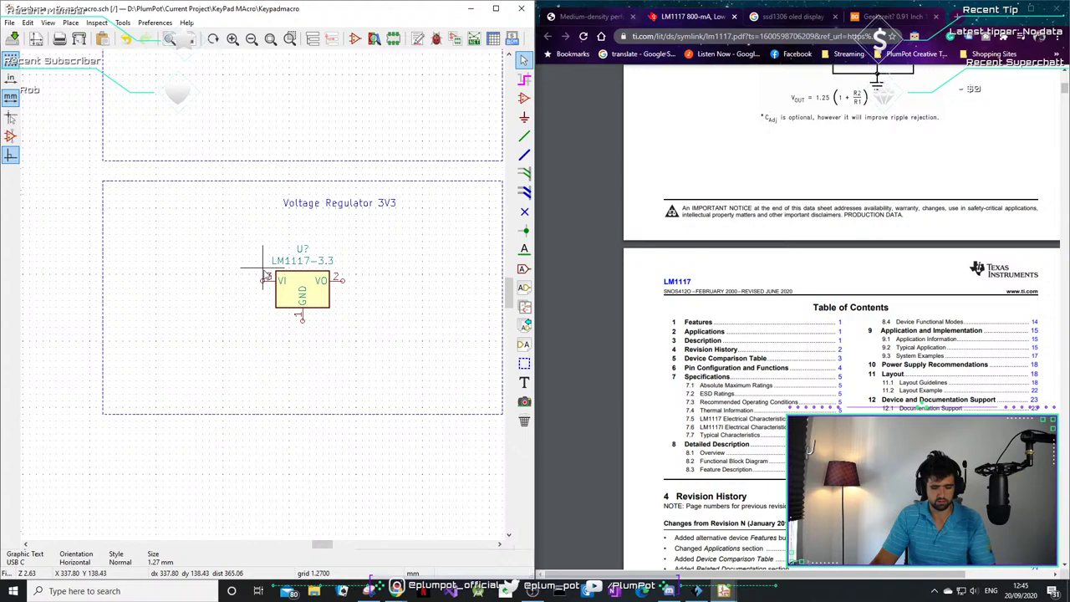
scroll(264, 276, up, 3)
key(w)
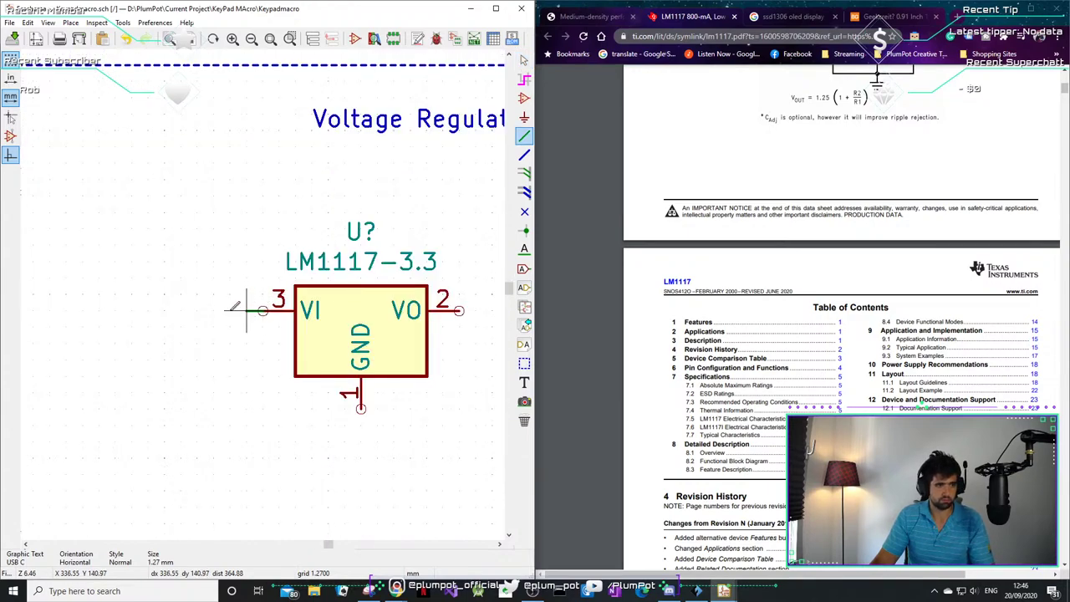
scroll(95, 252, down, 1)
double_click(97, 261)
key(Escape)
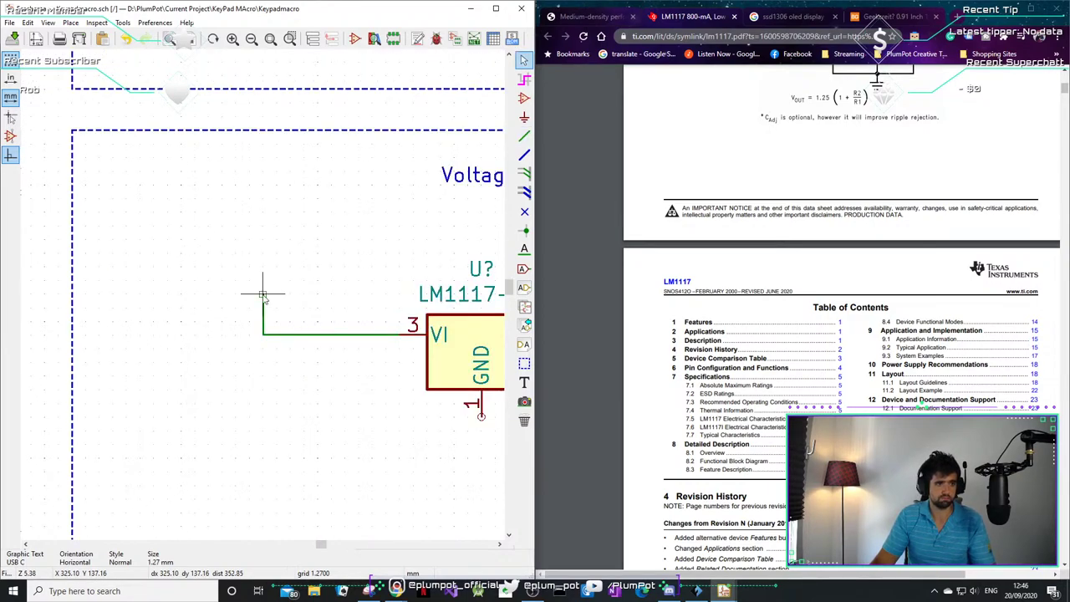
scroll(294, 274, down, 4)
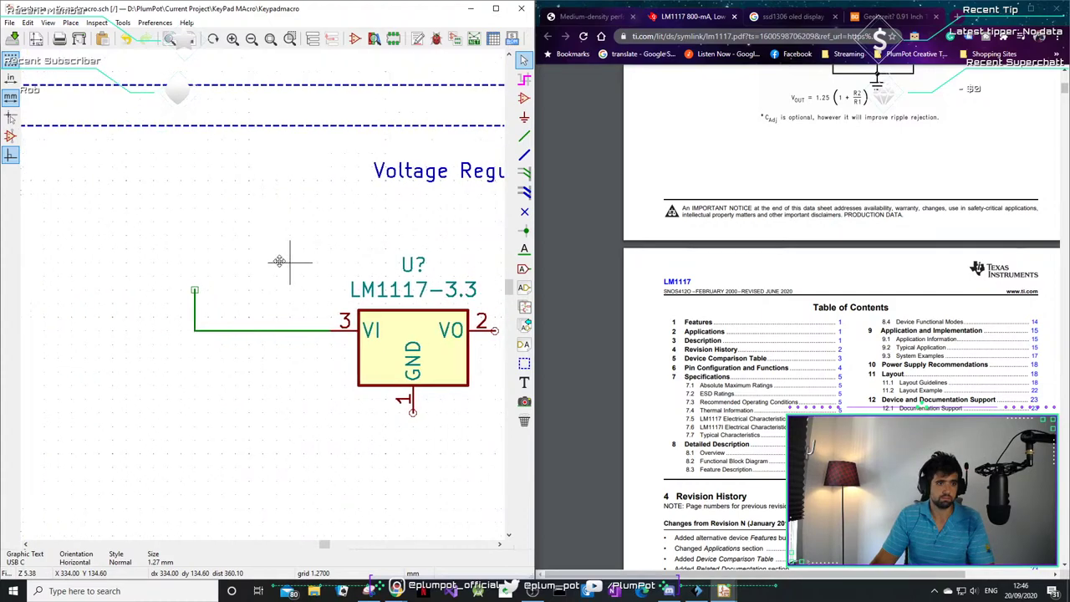
- Place a VBUS power symbol just above the end of the regulator's input wire and wire the two together
scroll(262, 296, up, 2)
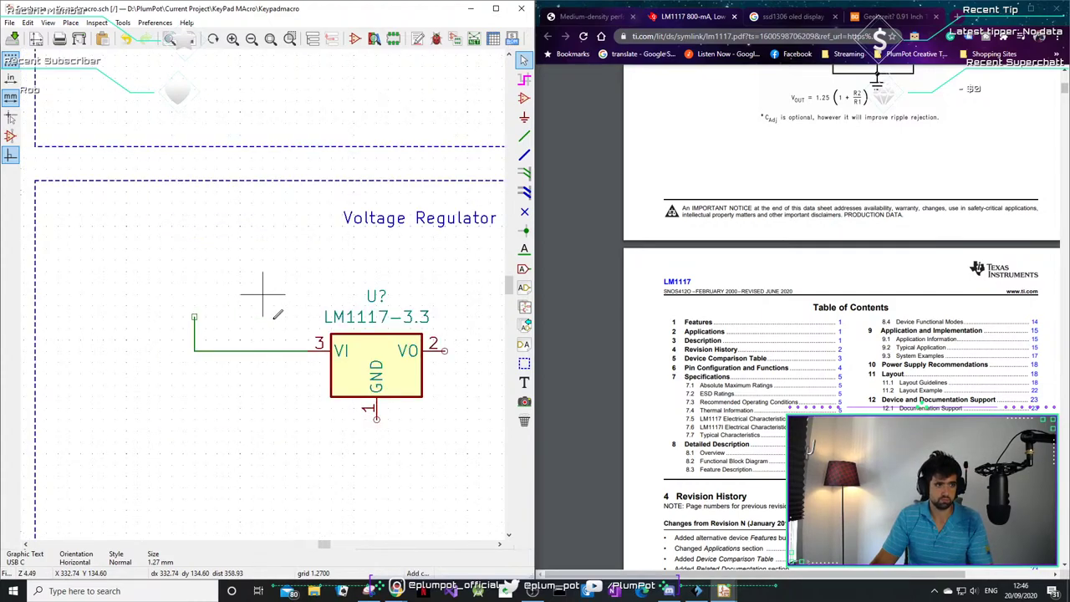
key(a)
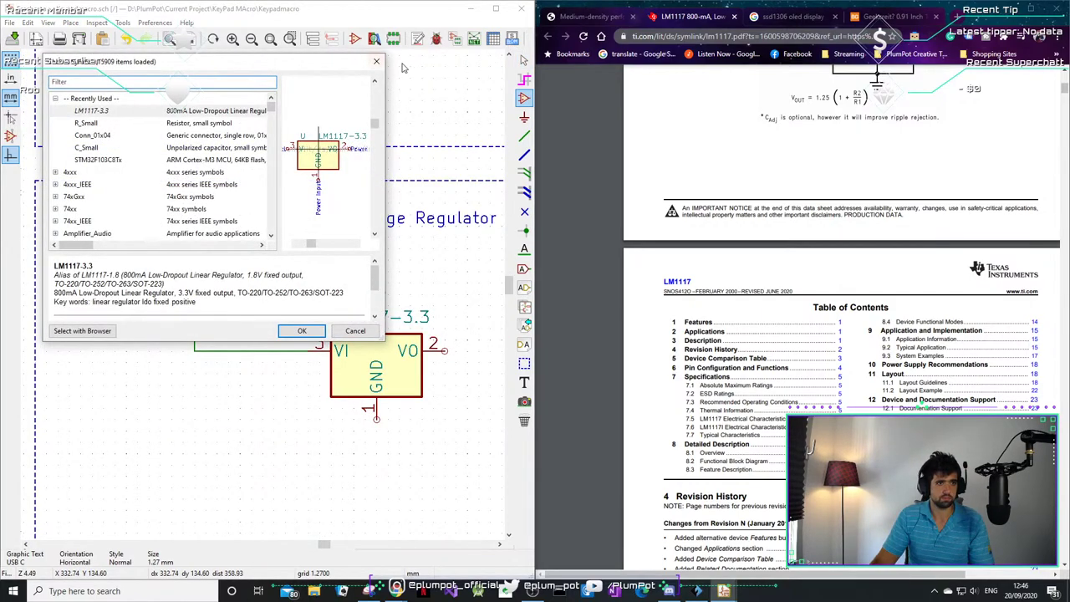
click(354, 330)
click(524, 117)
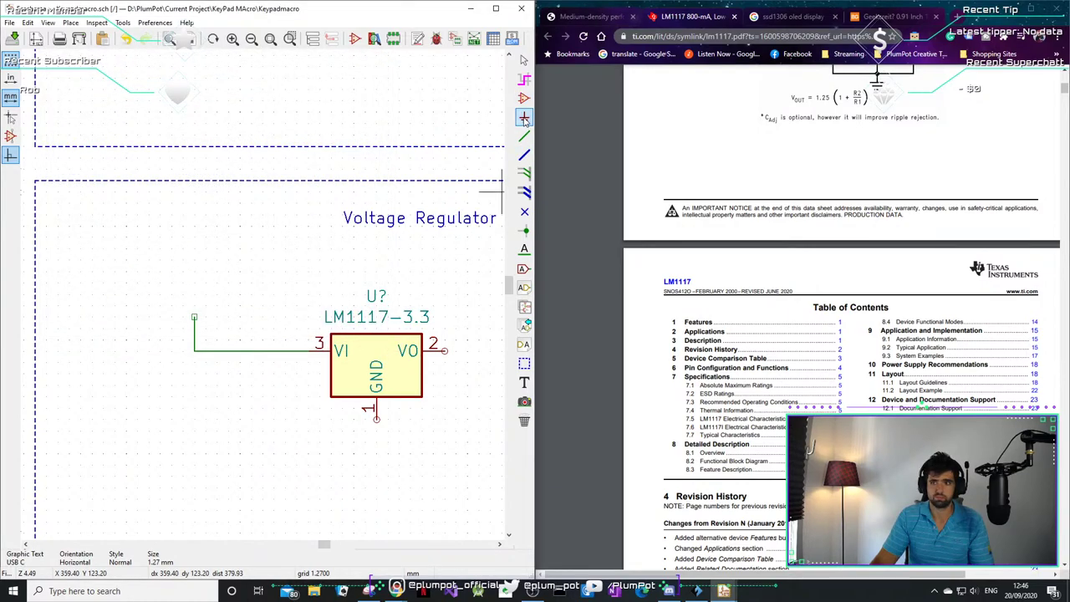
click(173, 339)
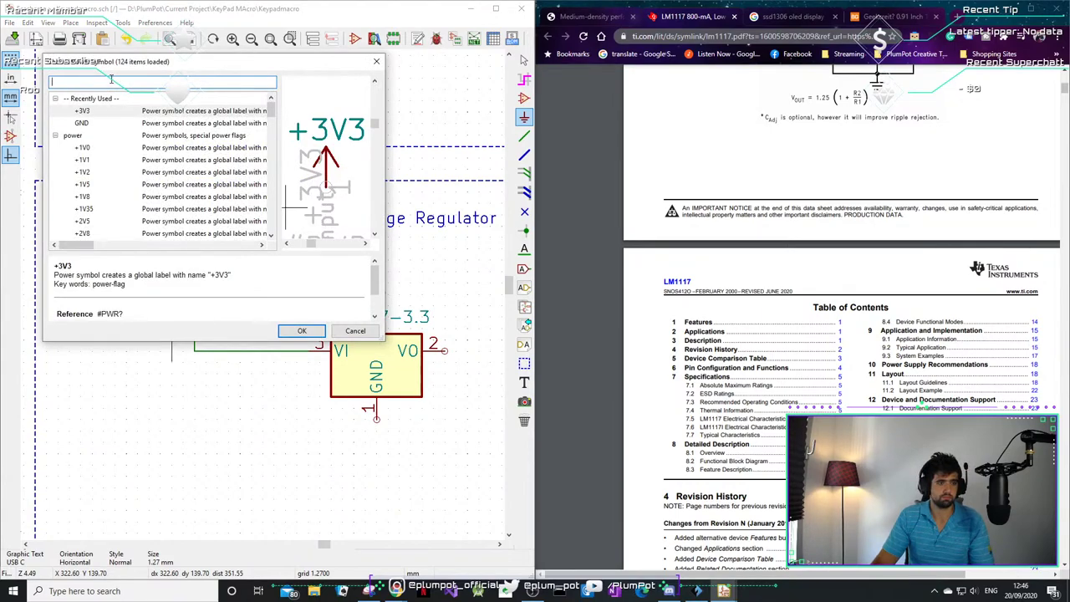
text(VBU)
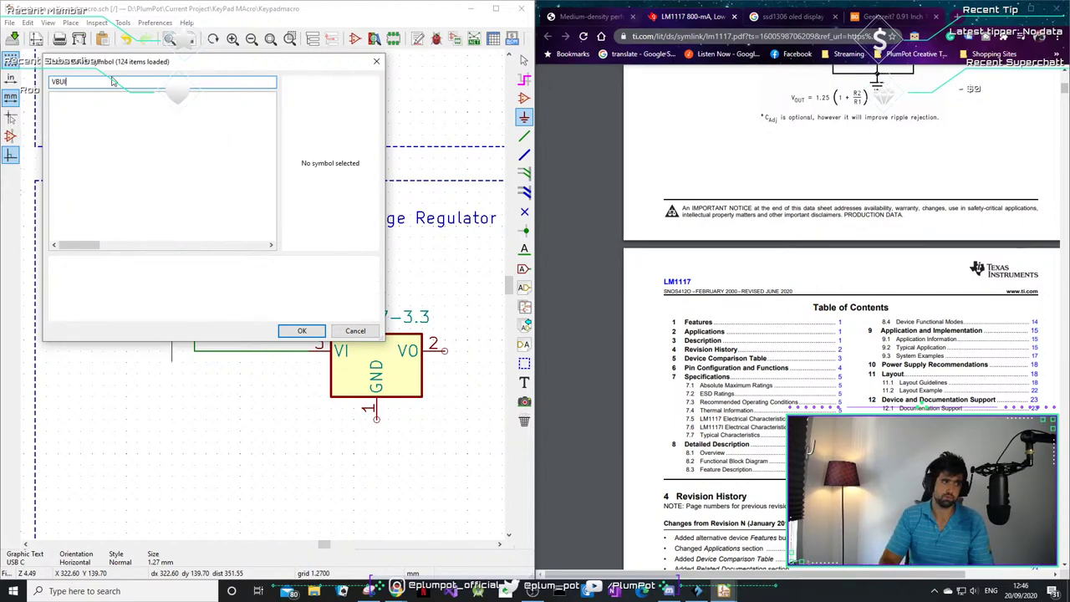
text(S)
double_click(114, 111)
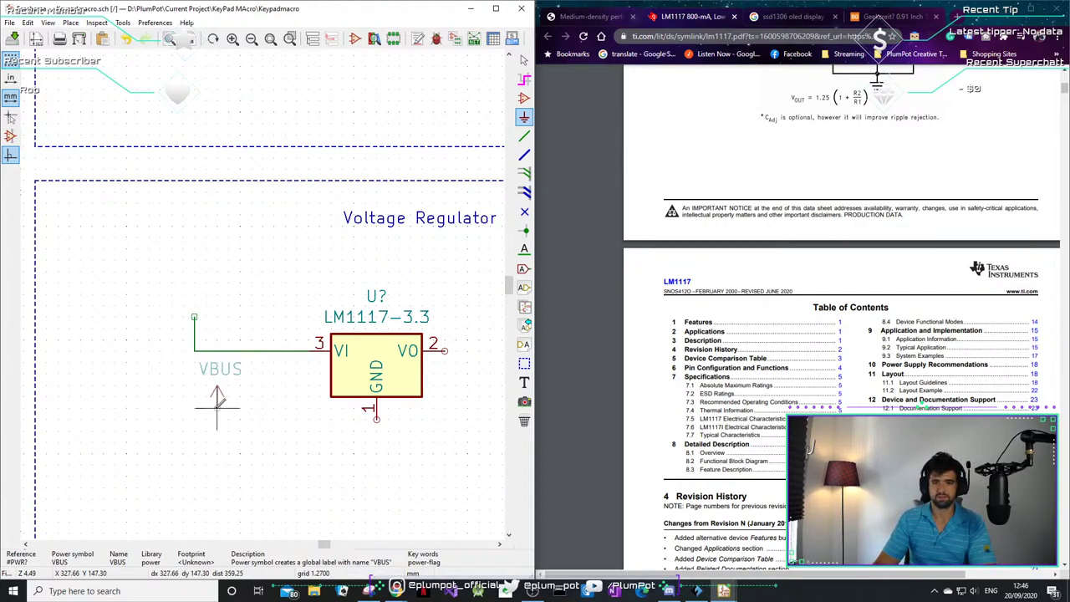
click(194, 293)
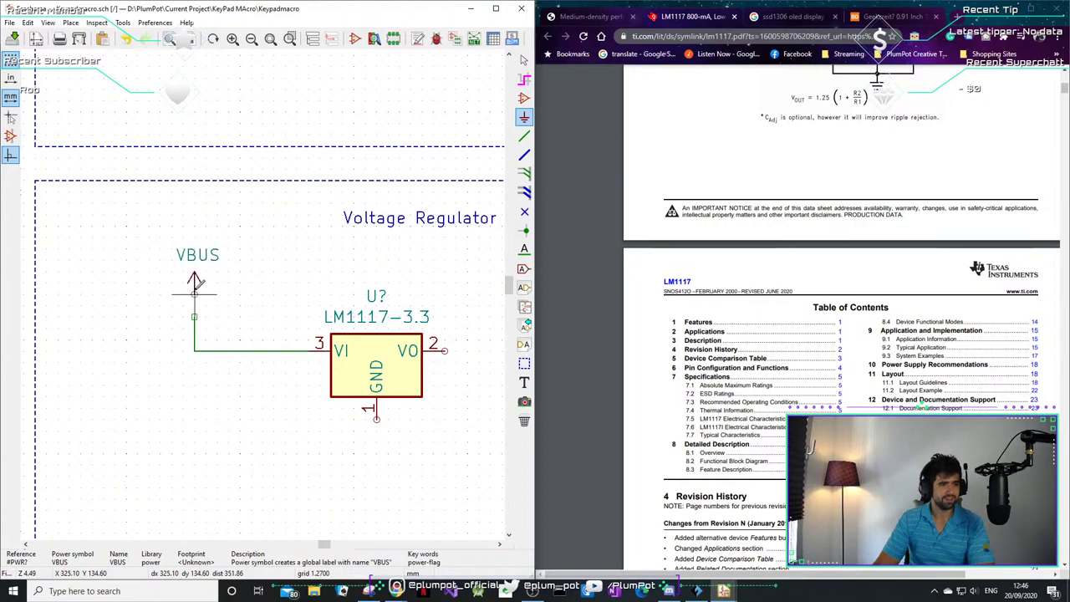
key(w)
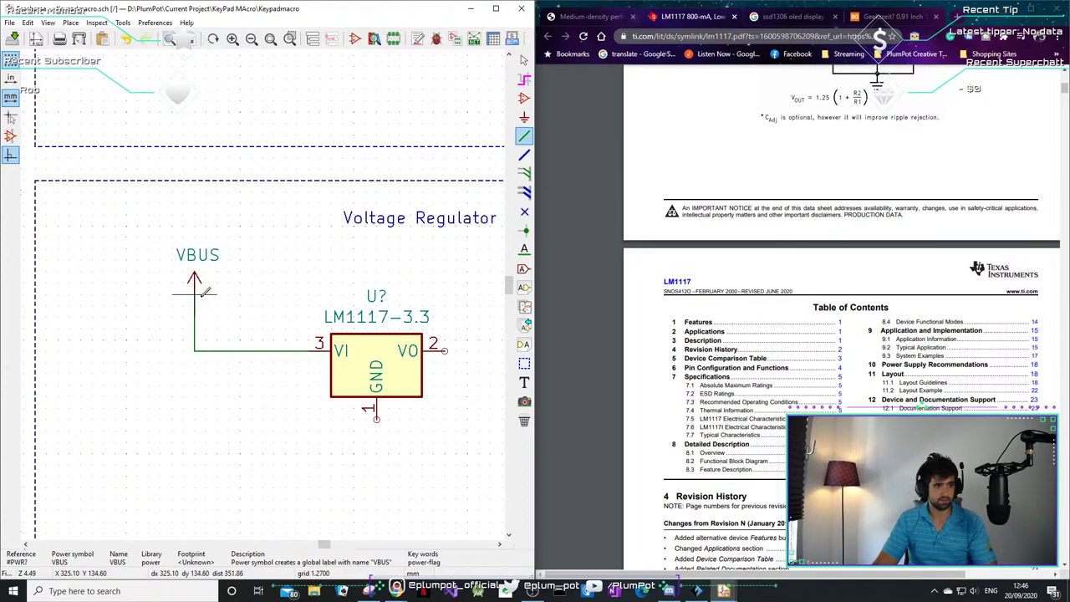
- Draw a wire from the regulator's VO pin out to the right, ending in a short upward segment
middle_drag(293, 332, 259, 323)
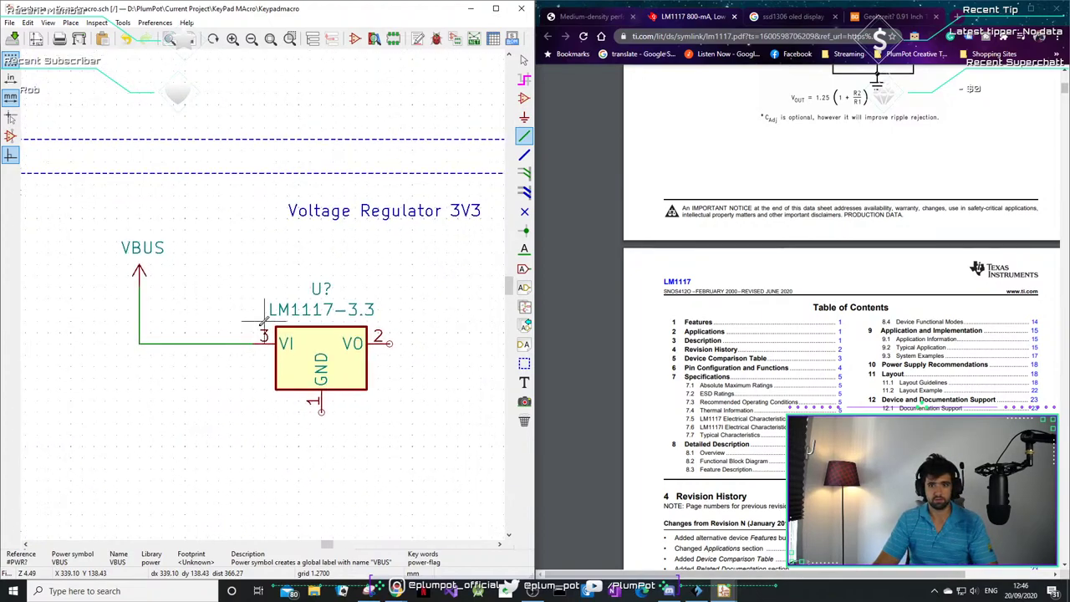
scroll(264, 319, down, 1)
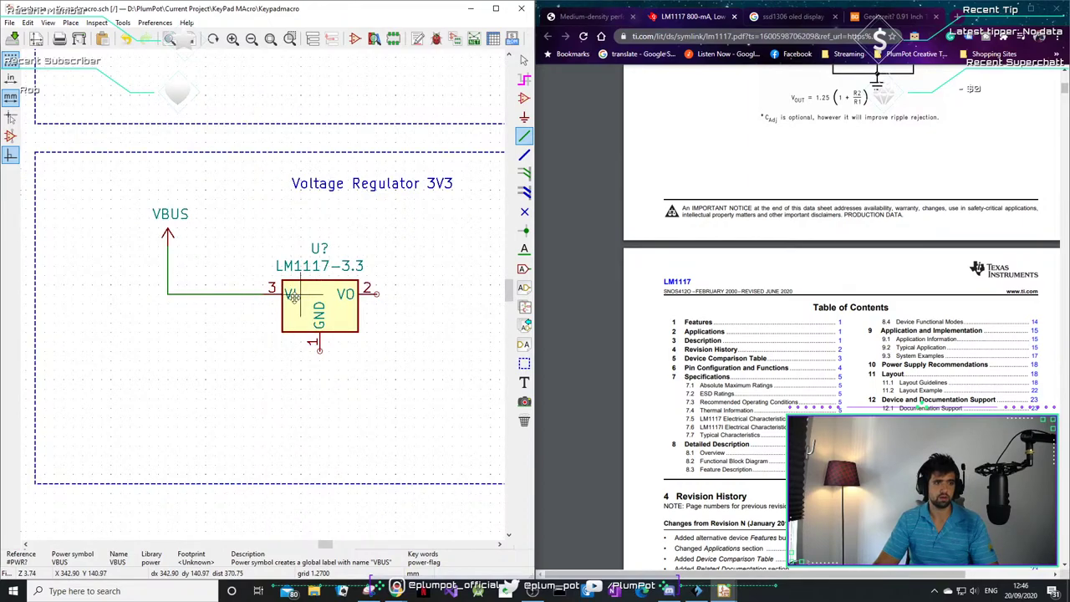
middle_drag(306, 283, 224, 308)
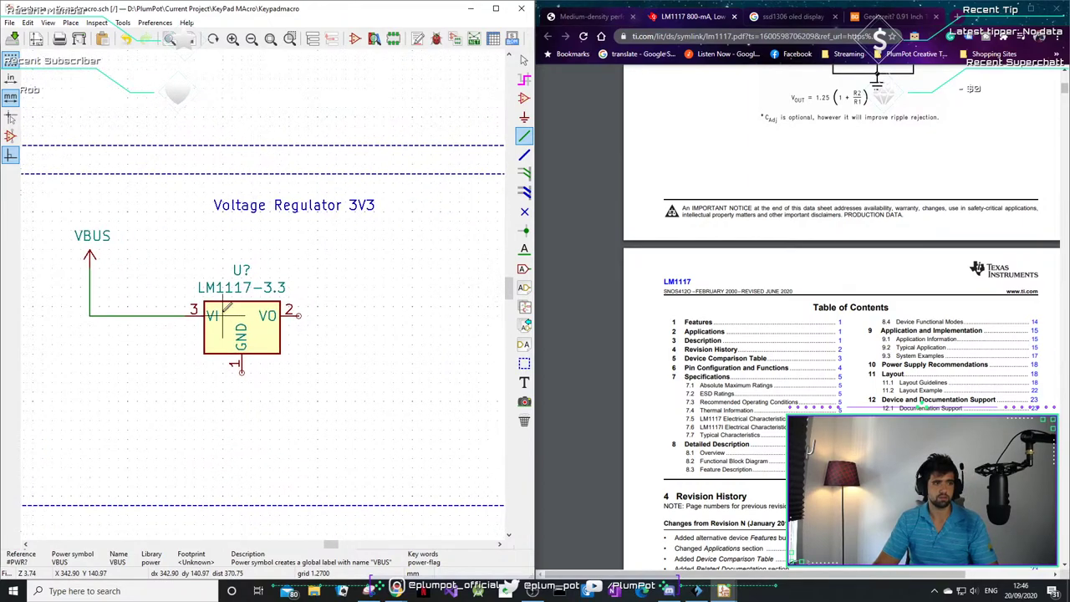
click(308, 315)
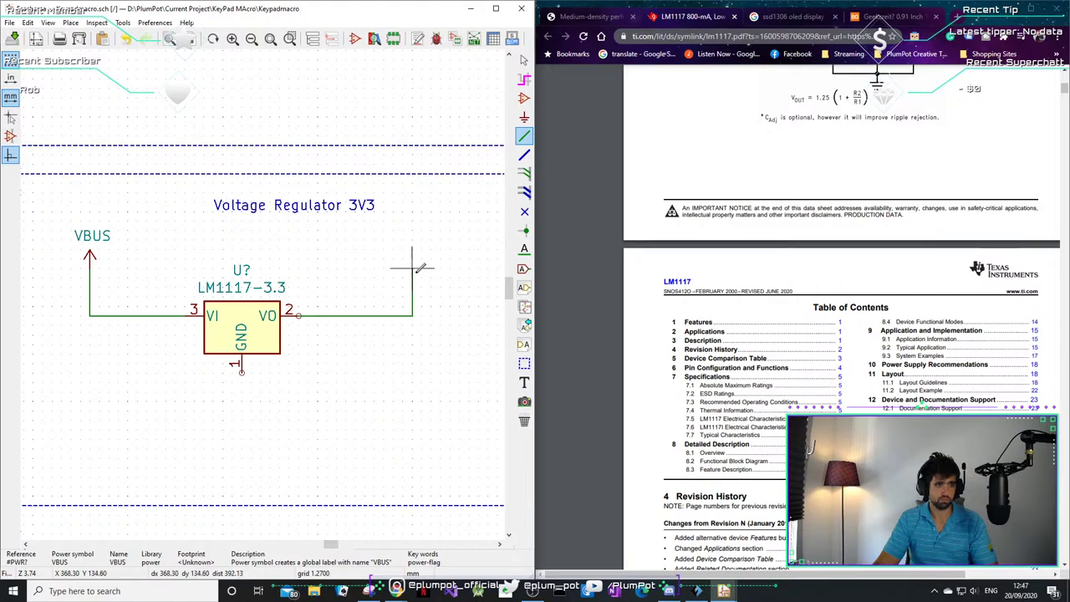
key(Escape)
- Copy the +3V3 power symbol above the STM32 microcontroller to the end of the regulator's output wire and connect it
scroll(412, 266, down, 6)
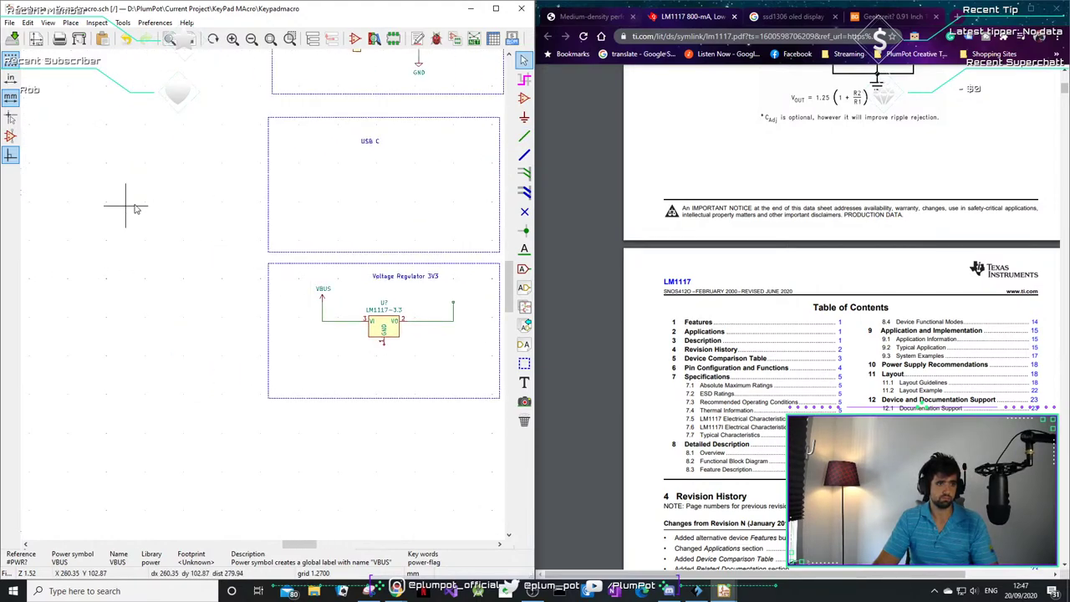
scroll(245, 286, up, 6)
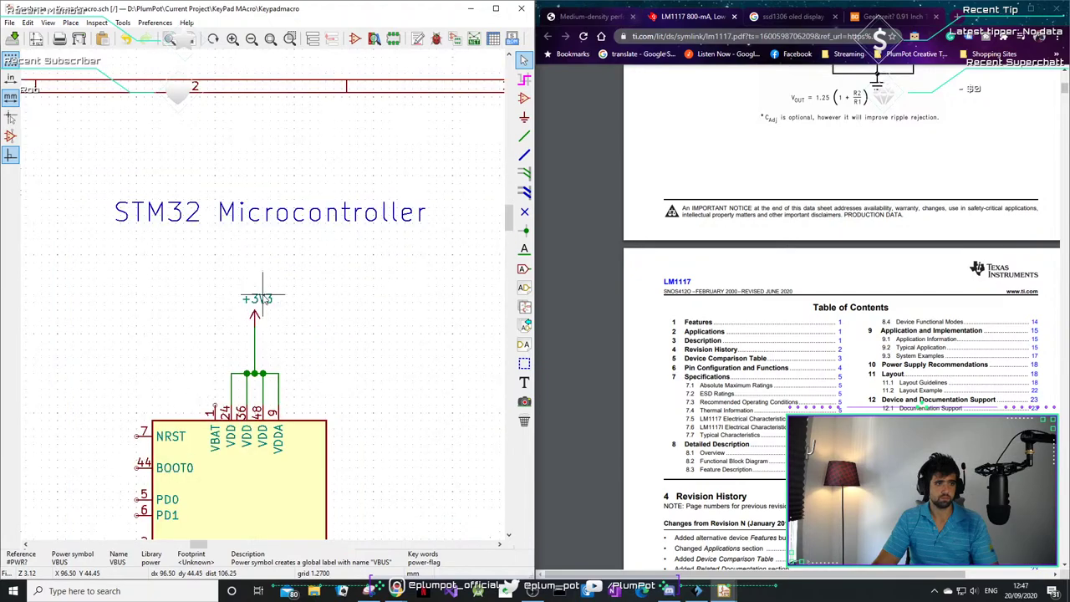
scroll(261, 303, up, 2)
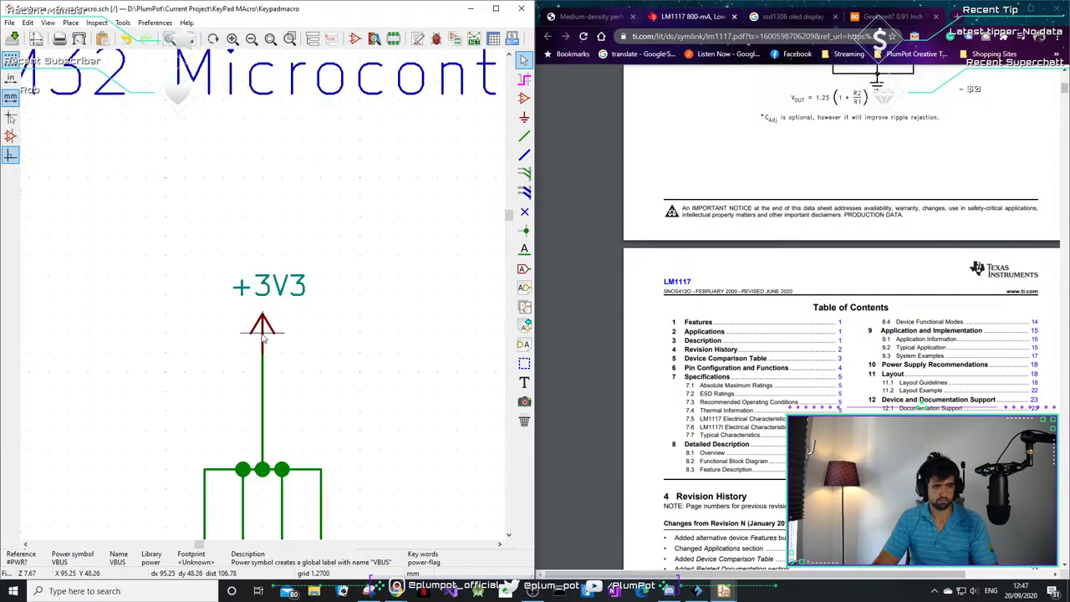
scroll(263, 297, down, 4)
scroll(284, 313, down, 4)
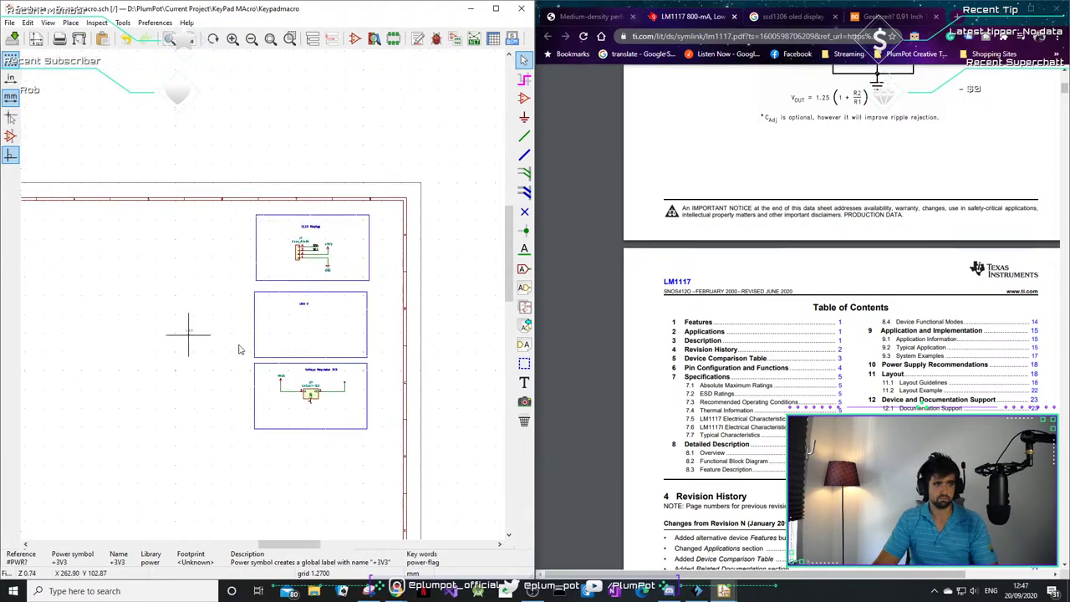
scroll(262, 297, up, 5)
click(272, 303)
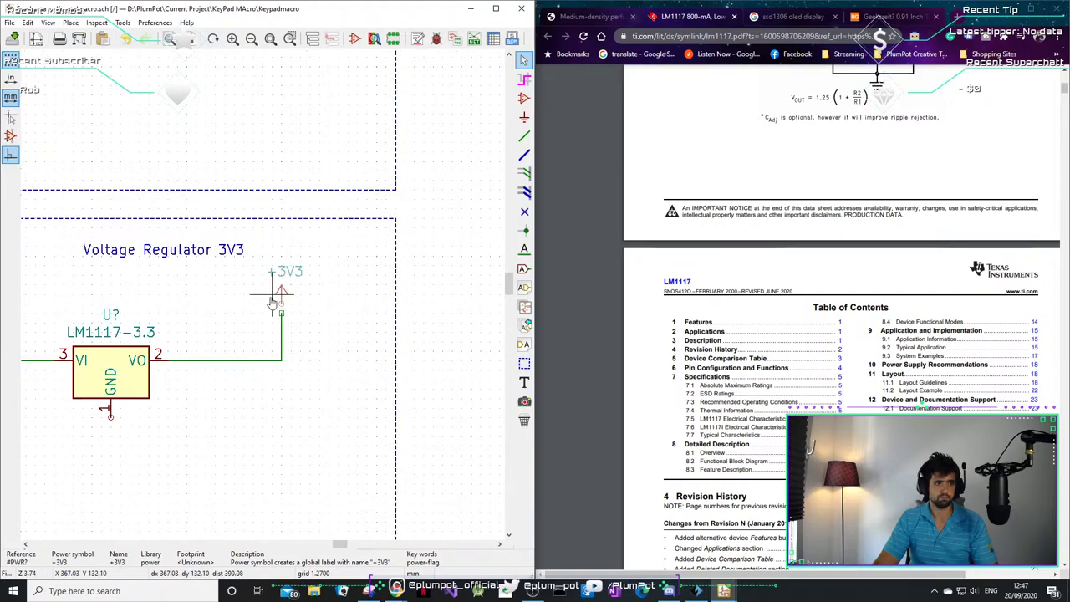
click(272, 303)
scroll(215, 301, down, 2)
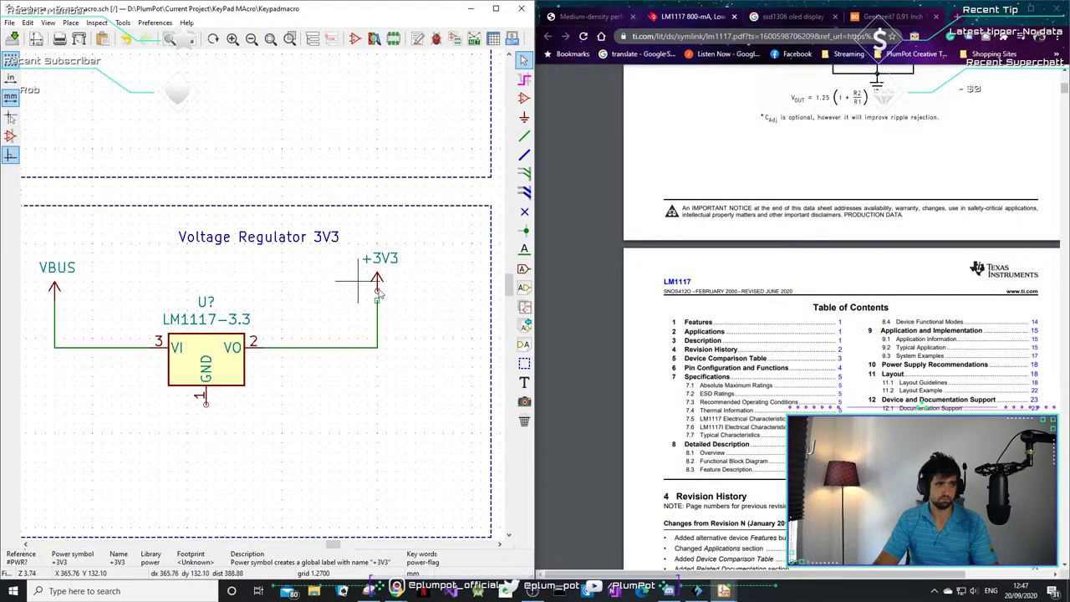
scroll(359, 281, up, 3)
key(w)
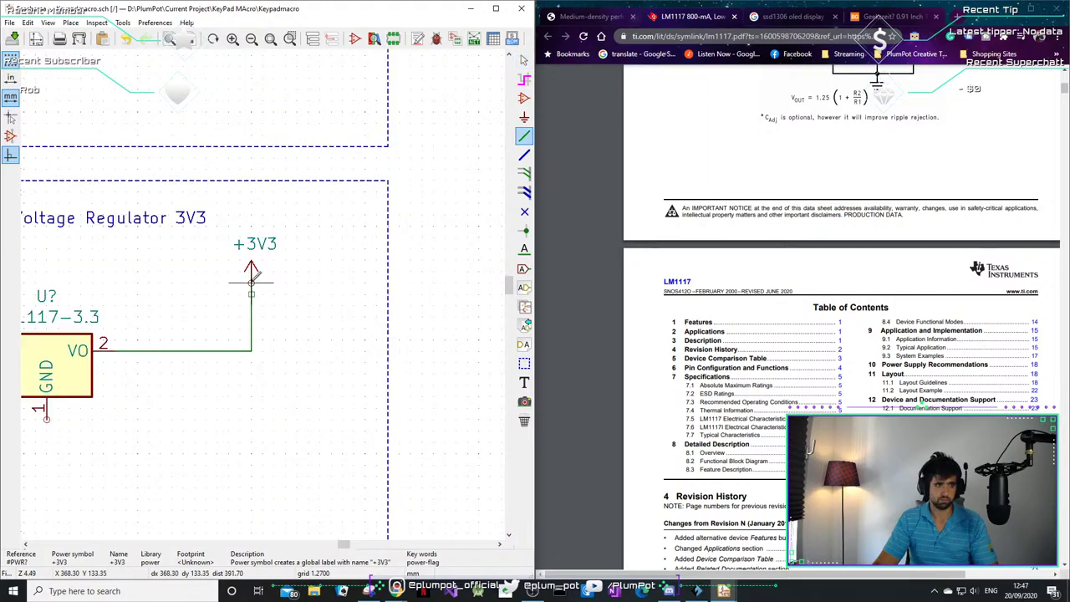
- Copy the GND symbol below the STM32 microcontroller to just below the regulator and wire it to the regulator's GND pin
scroll(192, 341, down, 1)
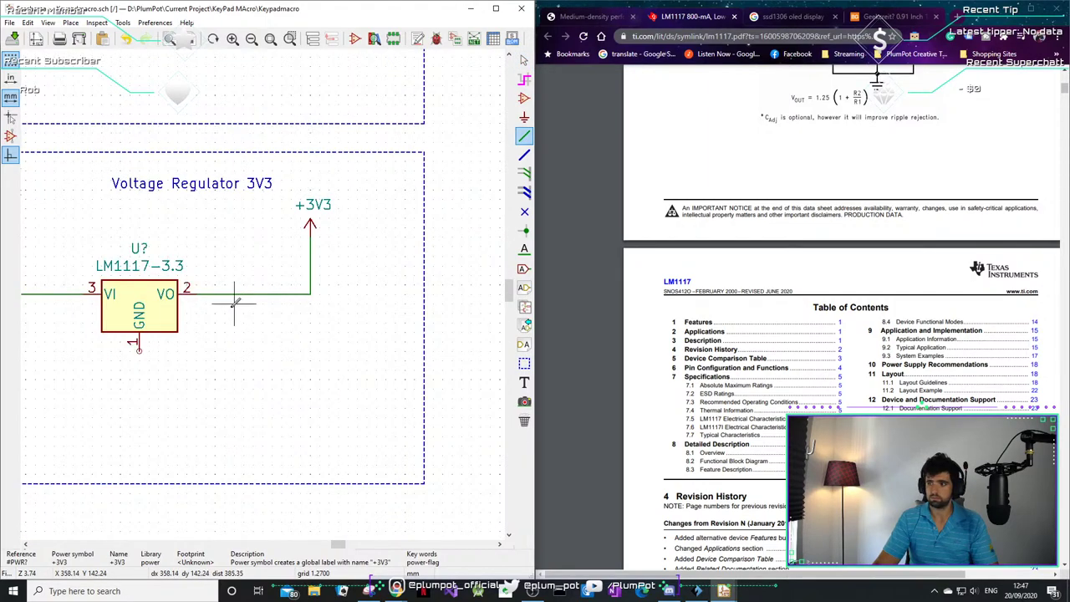
scroll(261, 297, down, 4)
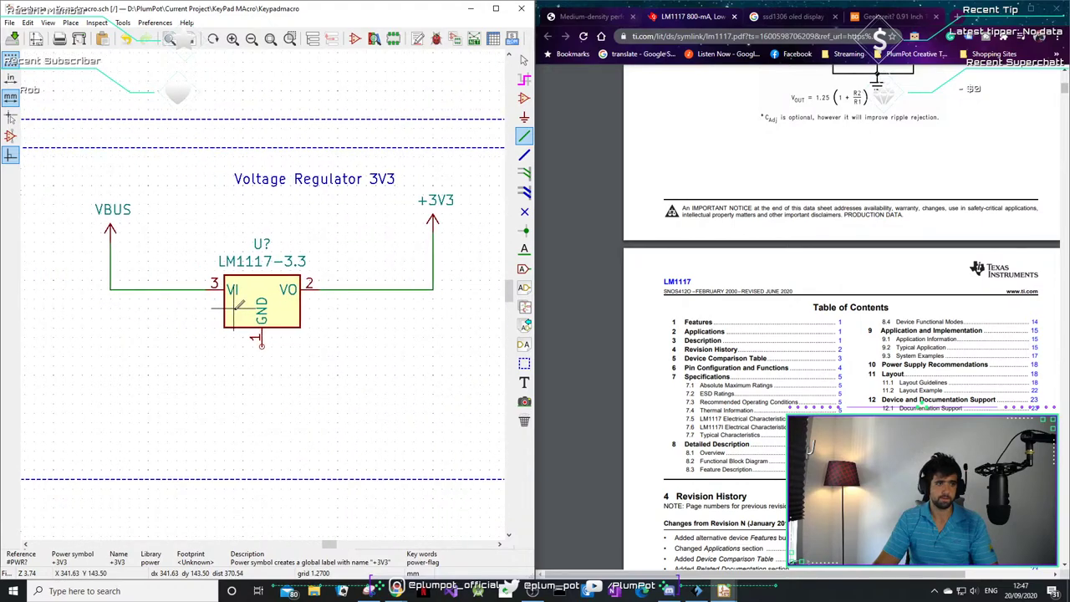
scroll(294, 263, down, 3)
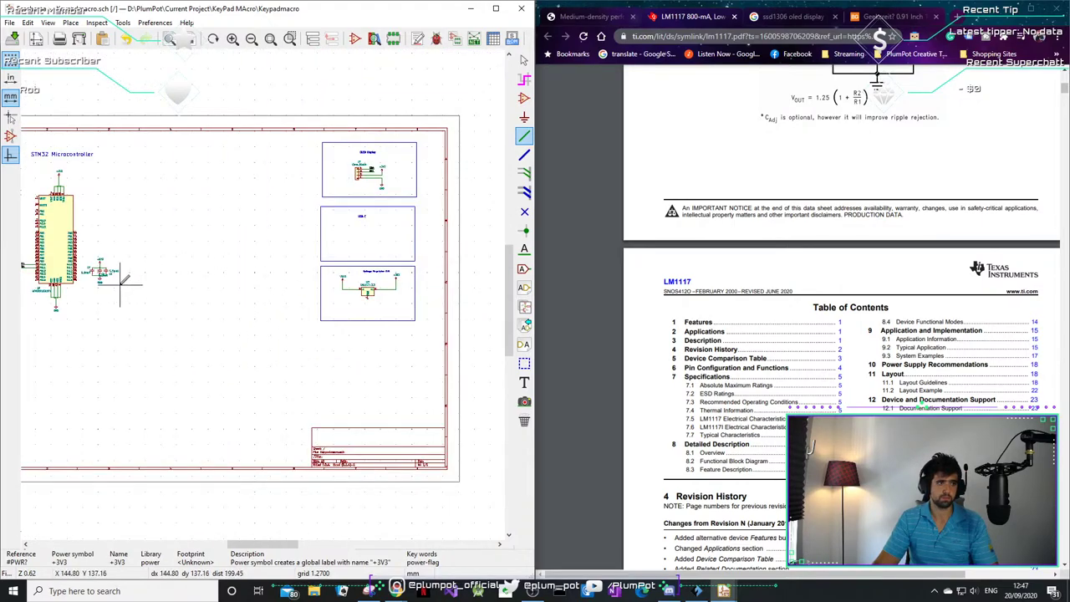
scroll(37, 267, up, 3)
scroll(261, 289, up, 4)
key(Escape)
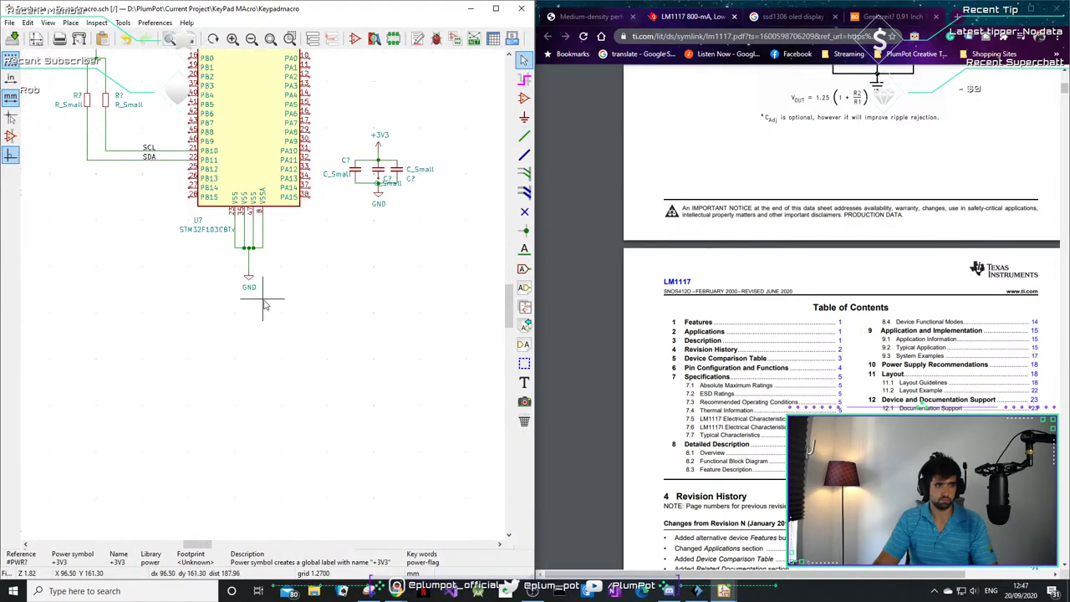
click(249, 284)
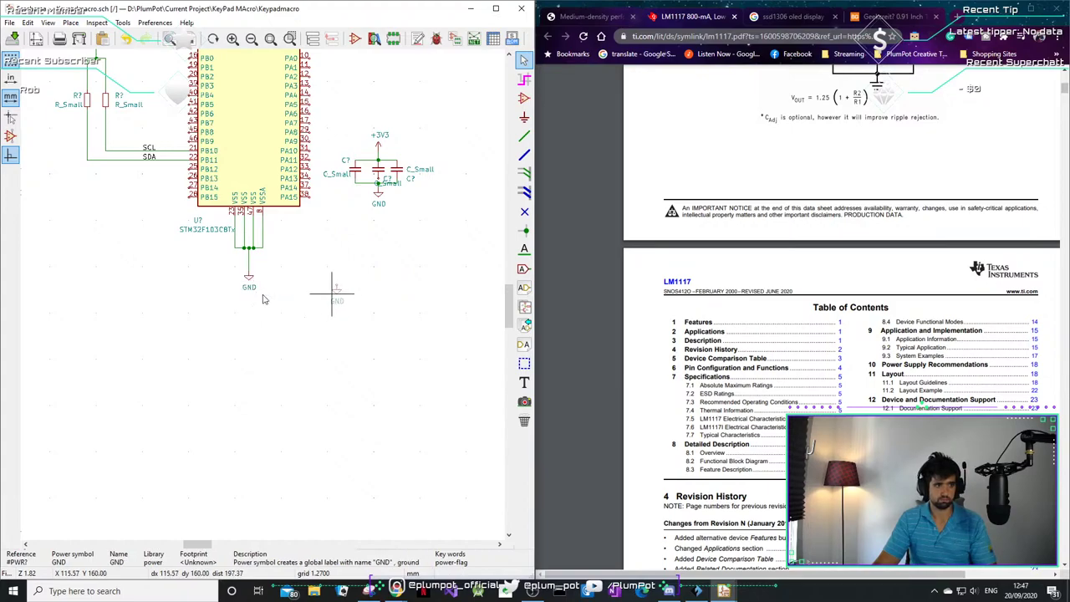
scroll(346, 282, down, 2)
scroll(288, 331, up, 3)
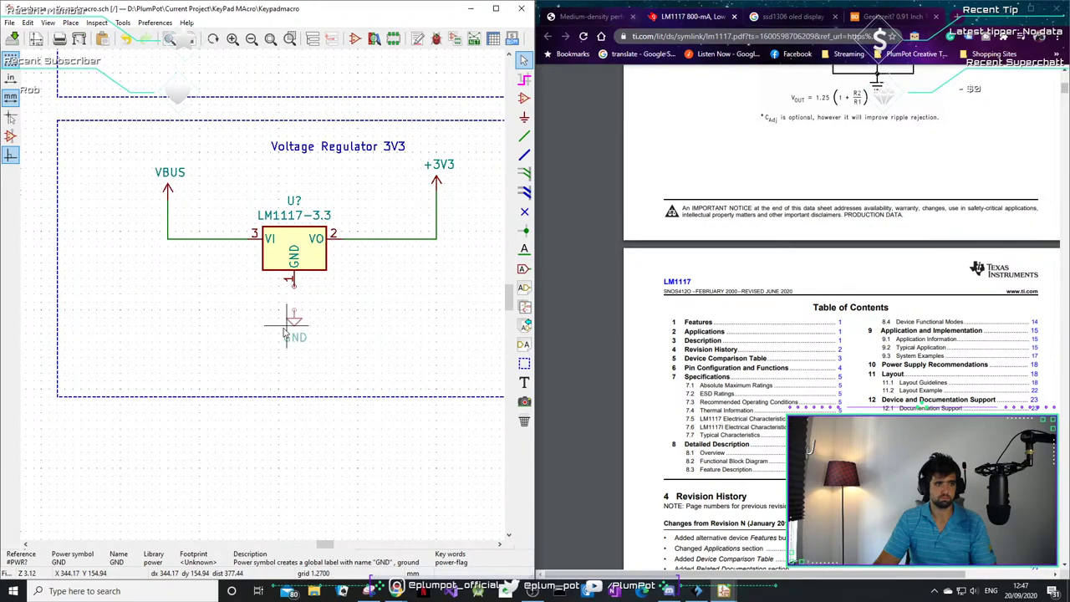
click(293, 313)
key(w)
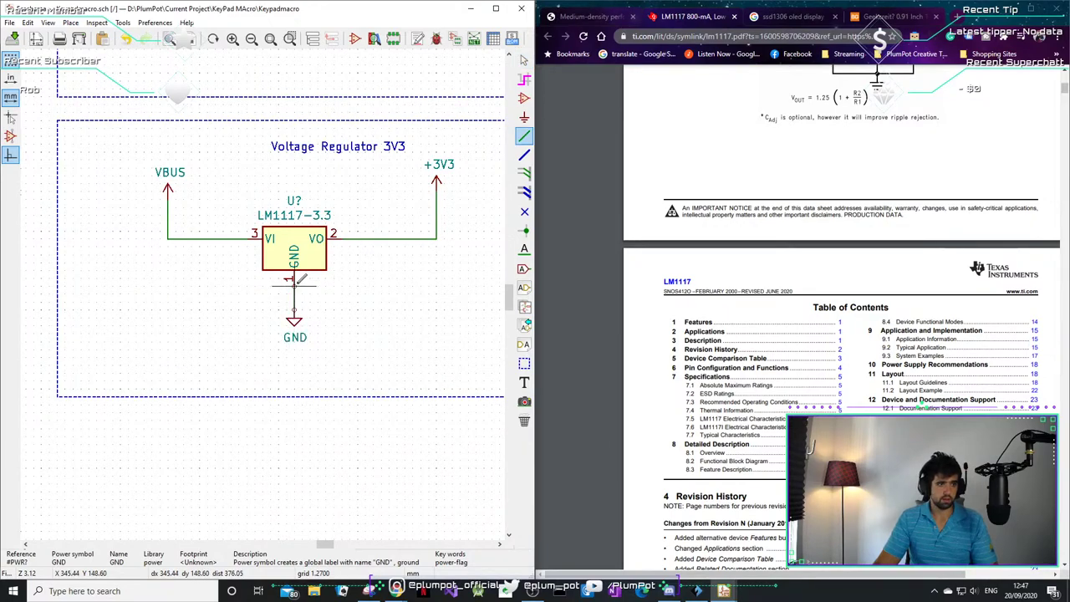
- Look through the LM1117 datasheet from the contents to the electrical characteristics for the regulator's connection requirements
scroll(775, 314, up, 1)
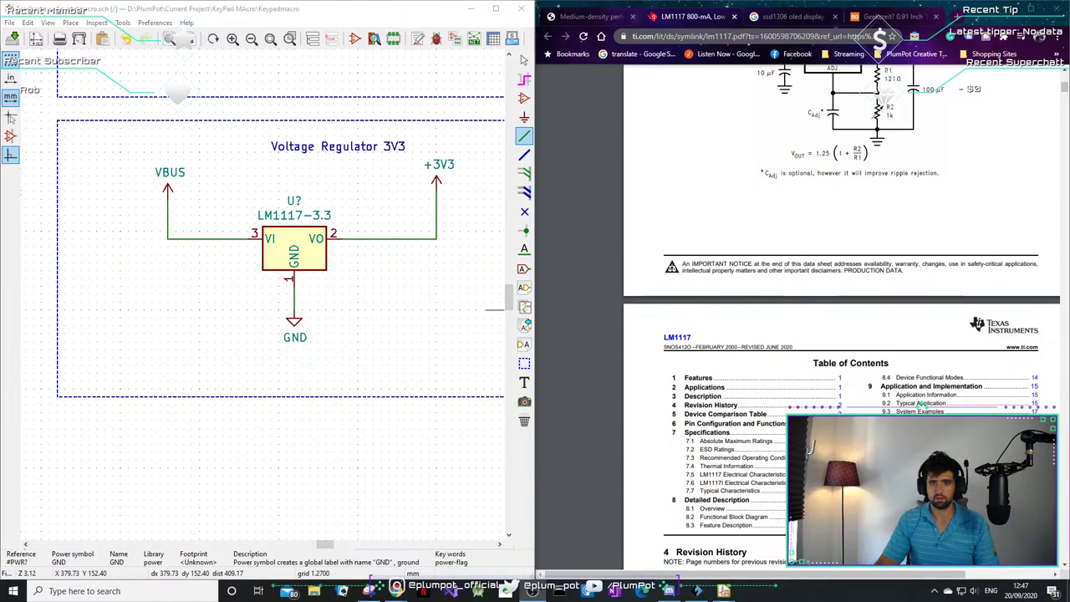
scroll(801, 358, down, 3)
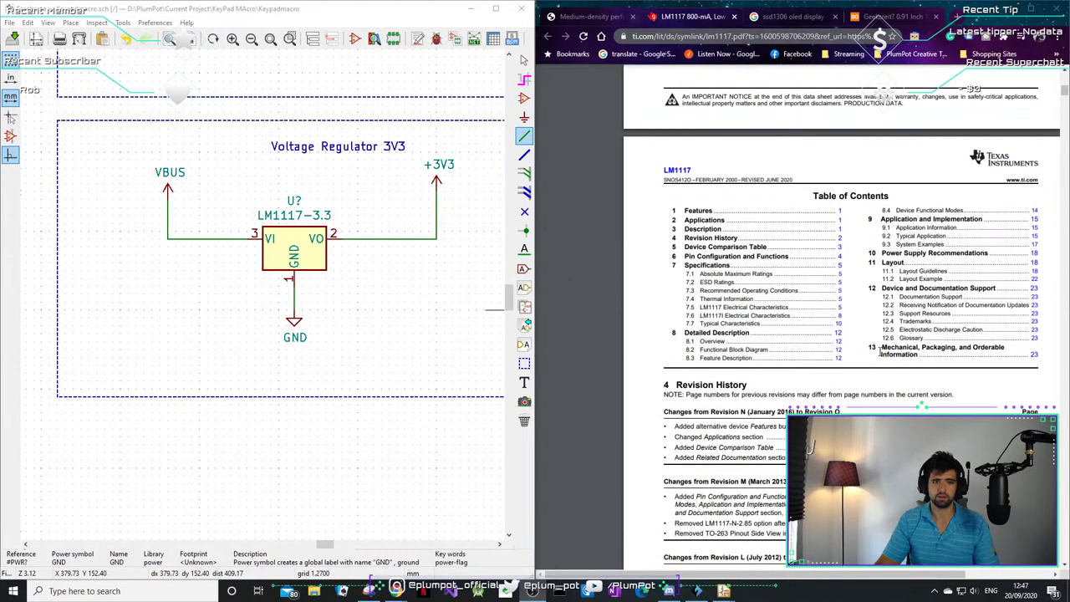
scroll(785, 451, down, 3)
scroll(767, 547, down, 1)
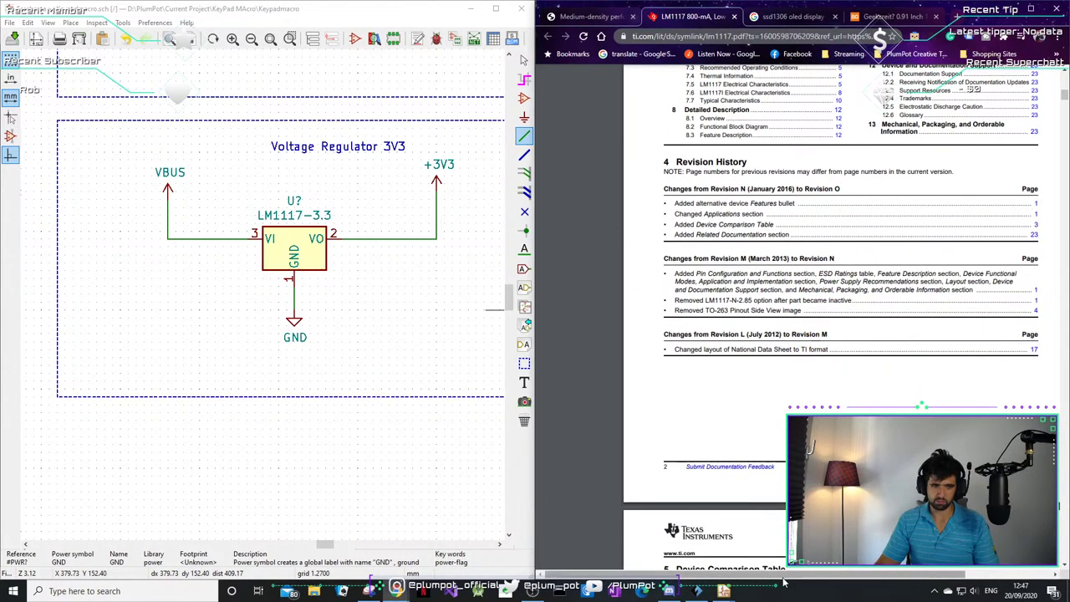
drag(773, 575, 815, 581)
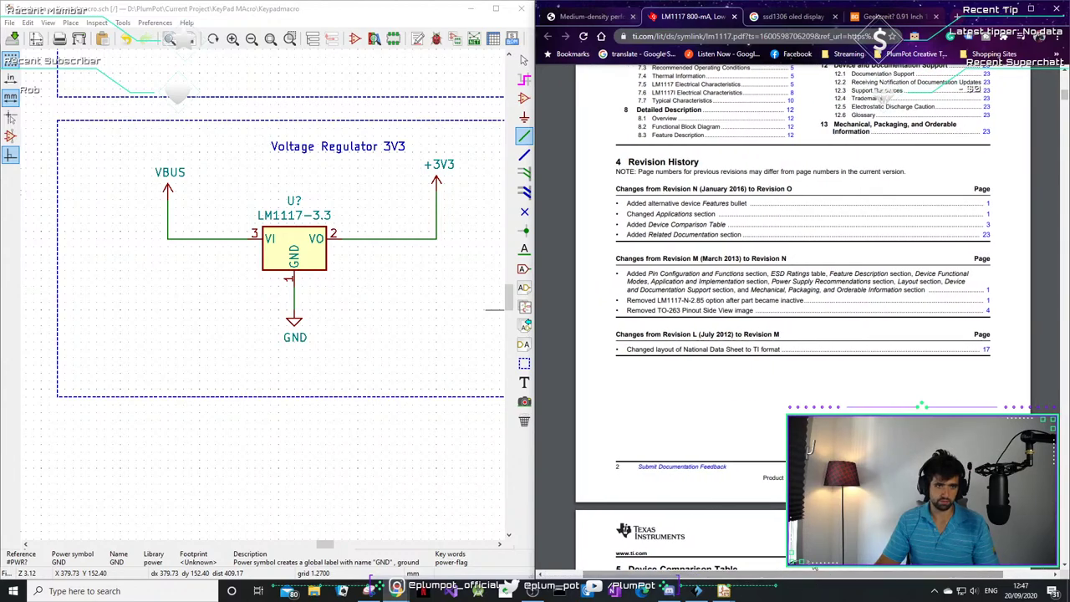
scroll(814, 577, down, 13)
scroll(803, 334, down, 7)
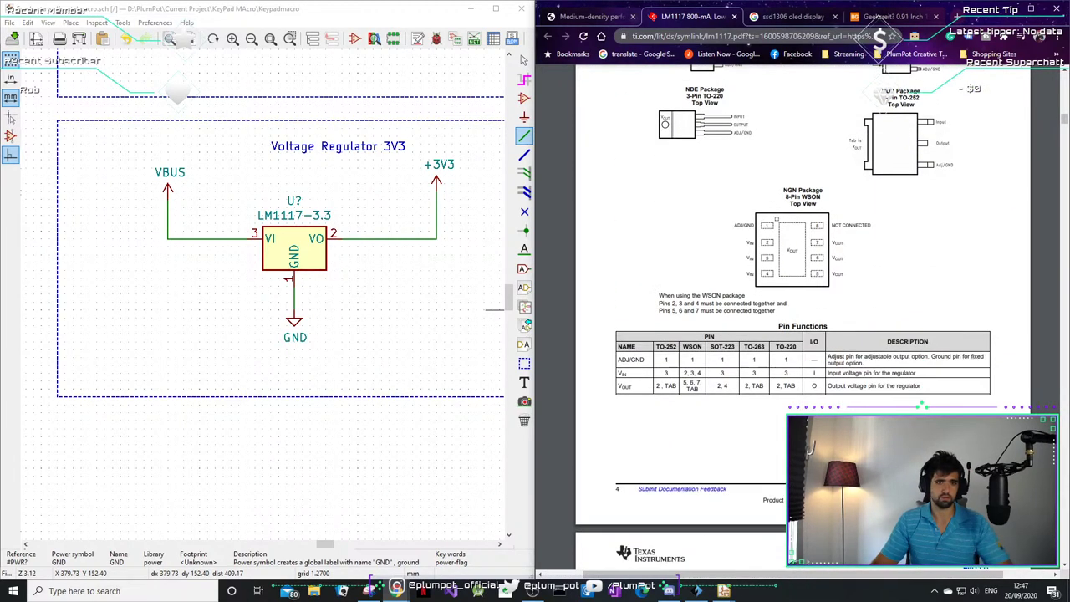
scroll(831, 401, down, 10)
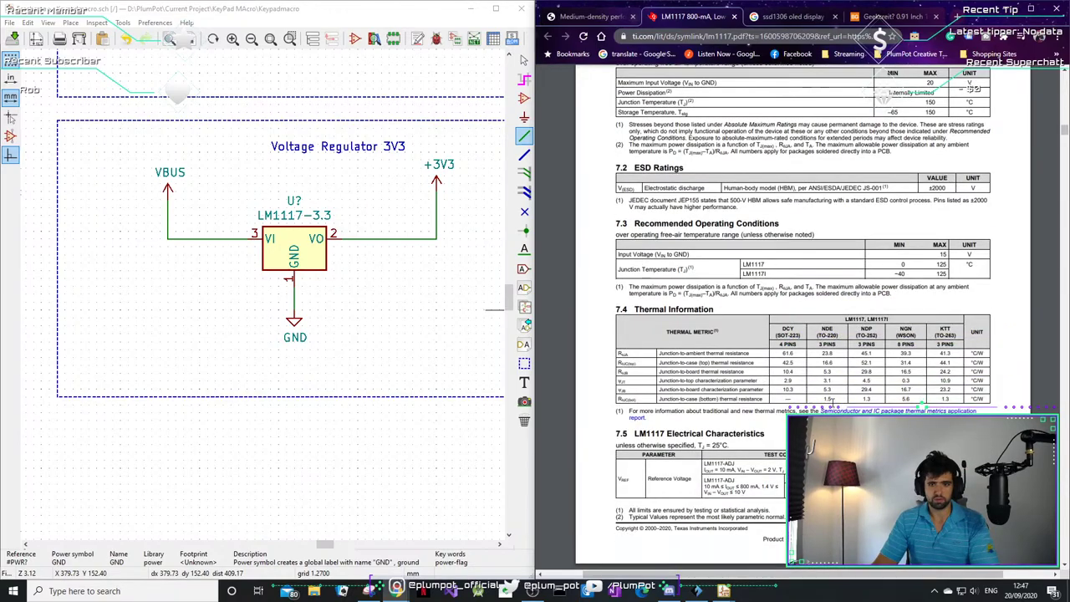
scroll(805, 403, down, 13)
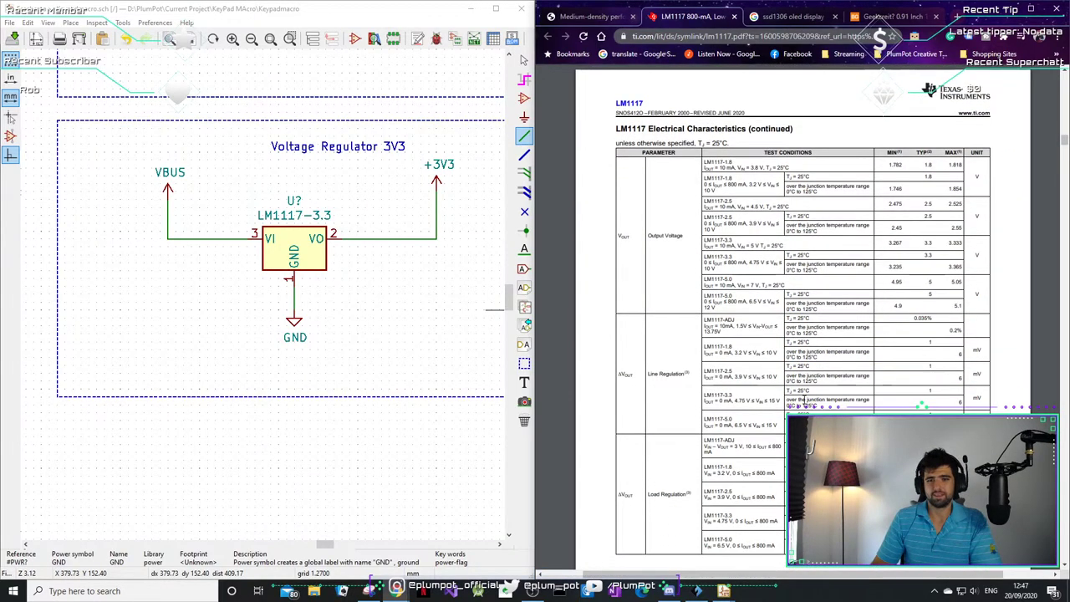
scroll(805, 402, down, 20)
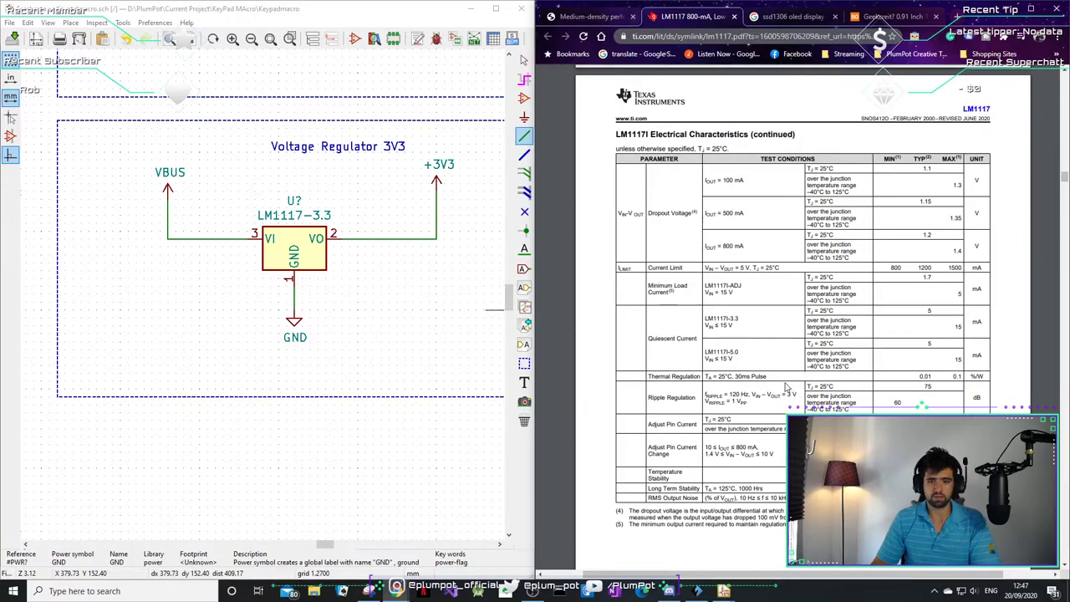
- Return to the datasheet's Pin Configuration and Functions section and highlight the DCY 4-pin SOT package heading
scroll(780, 390, up, 20)
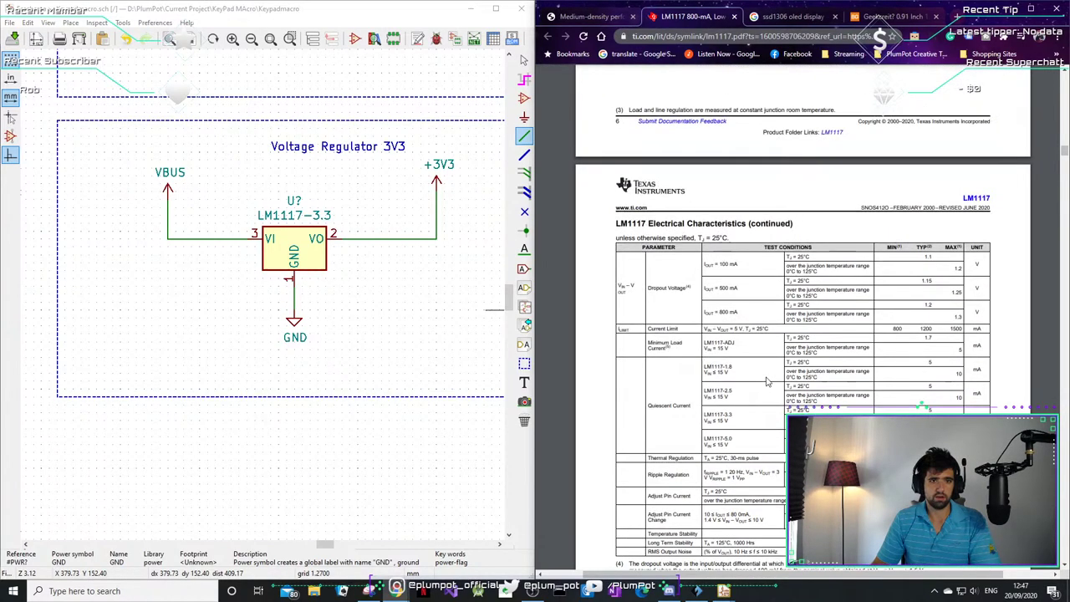
scroll(833, 327, up, 15)
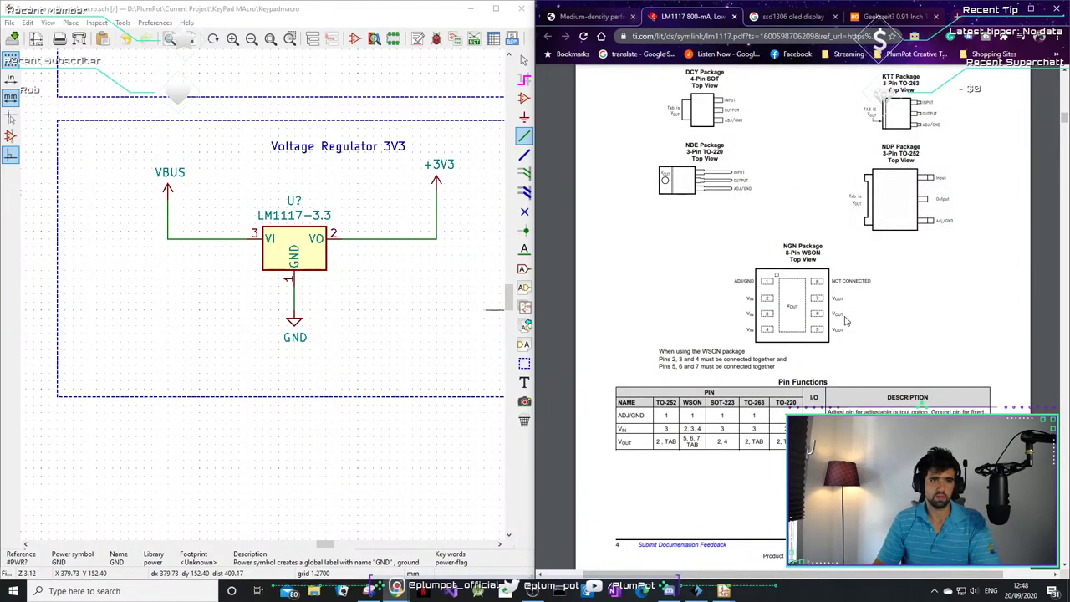
scroll(833, 327, down, 3)
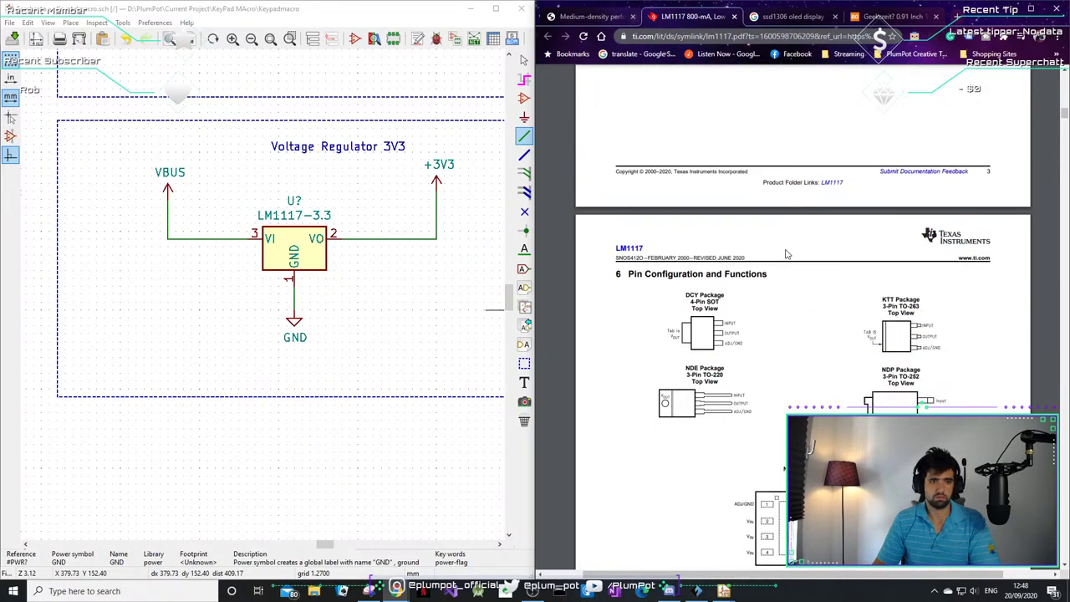
drag(691, 303, 758, 322)
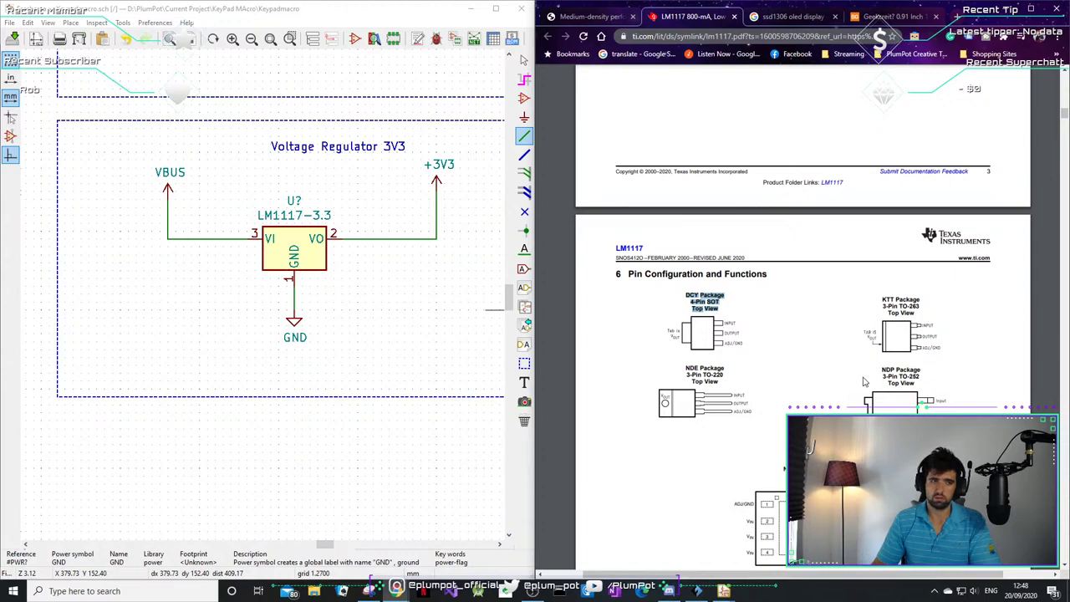
scroll(865, 376, up, 2)
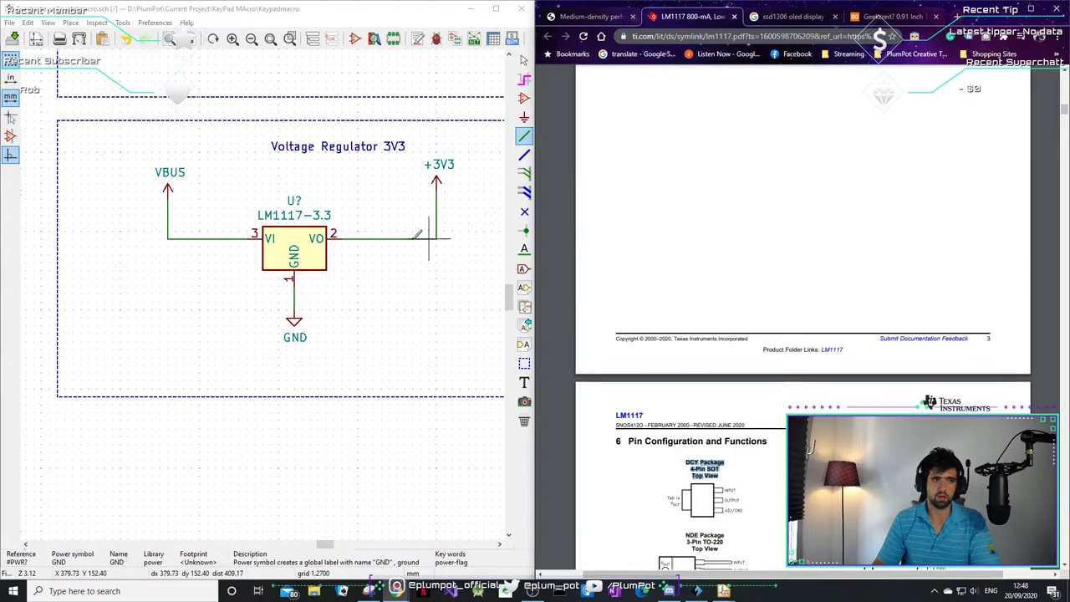
key(Escape)
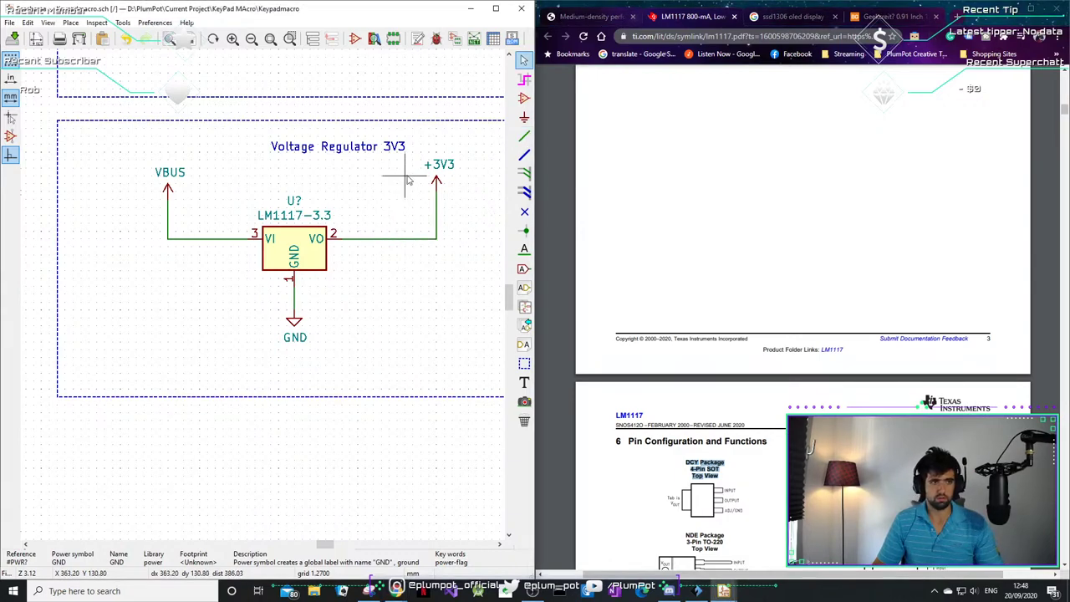
click(289, 243)
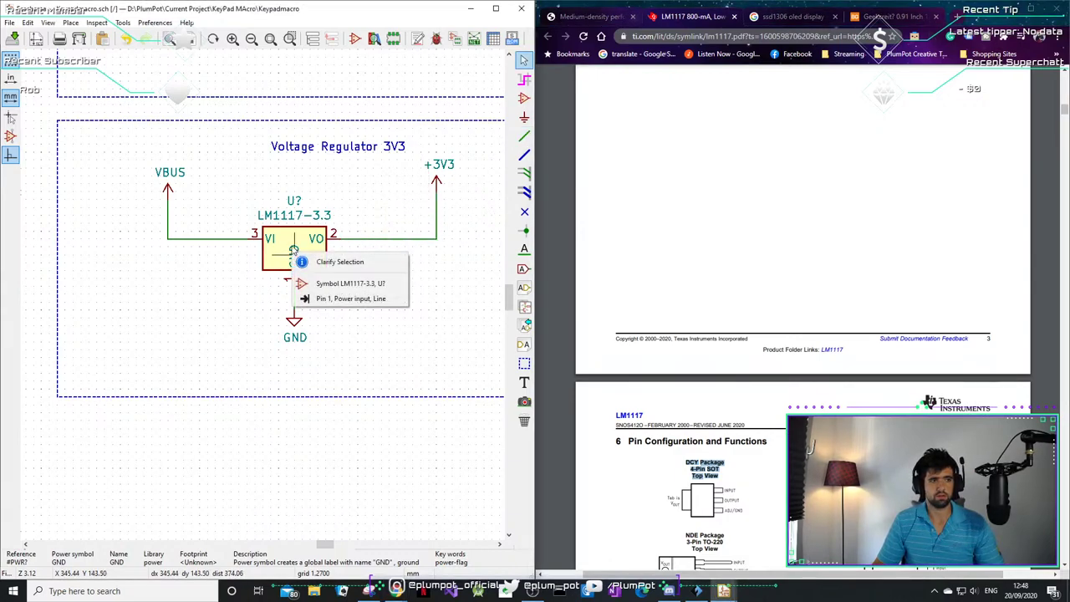
key(Escape)
scroll(278, 221, down, 3)
scroll(336, 337, up, 3)
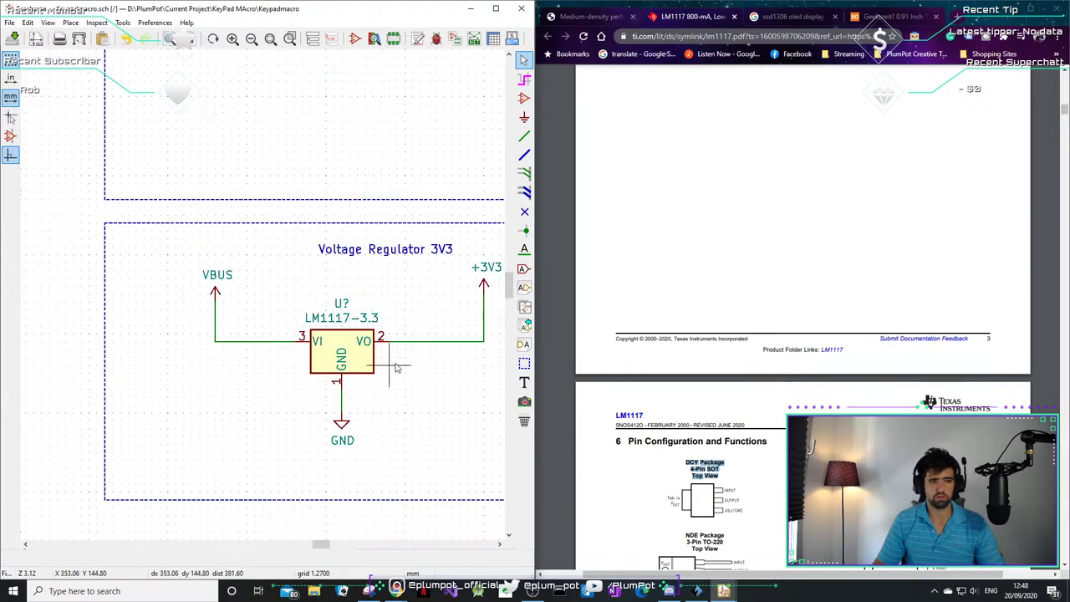
middle_drag(350, 368, 294, 369)
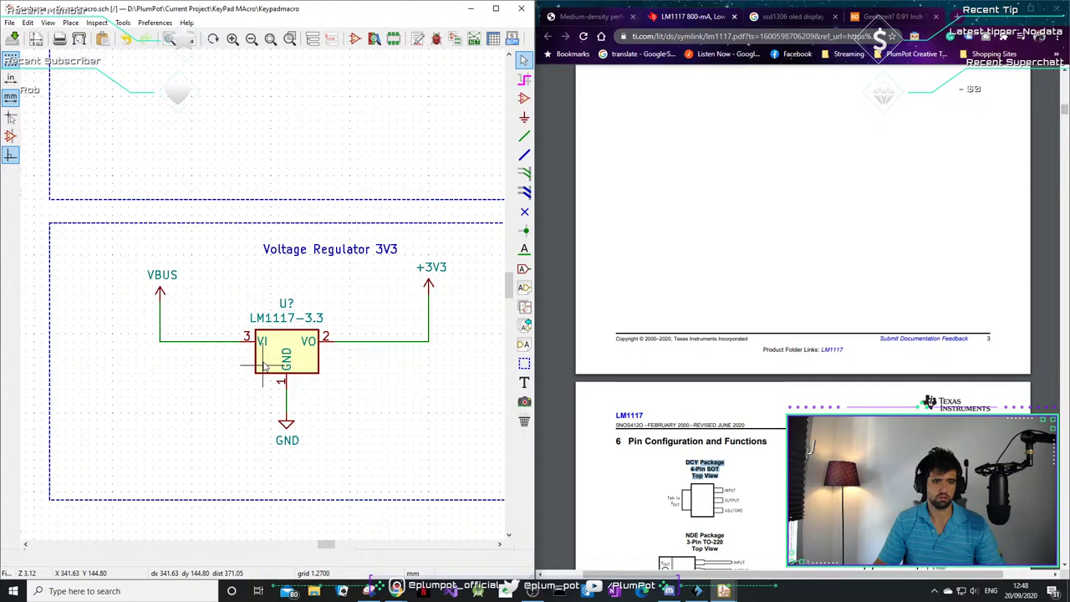
drag(304, 286, 270, 396)
click(270, 396)
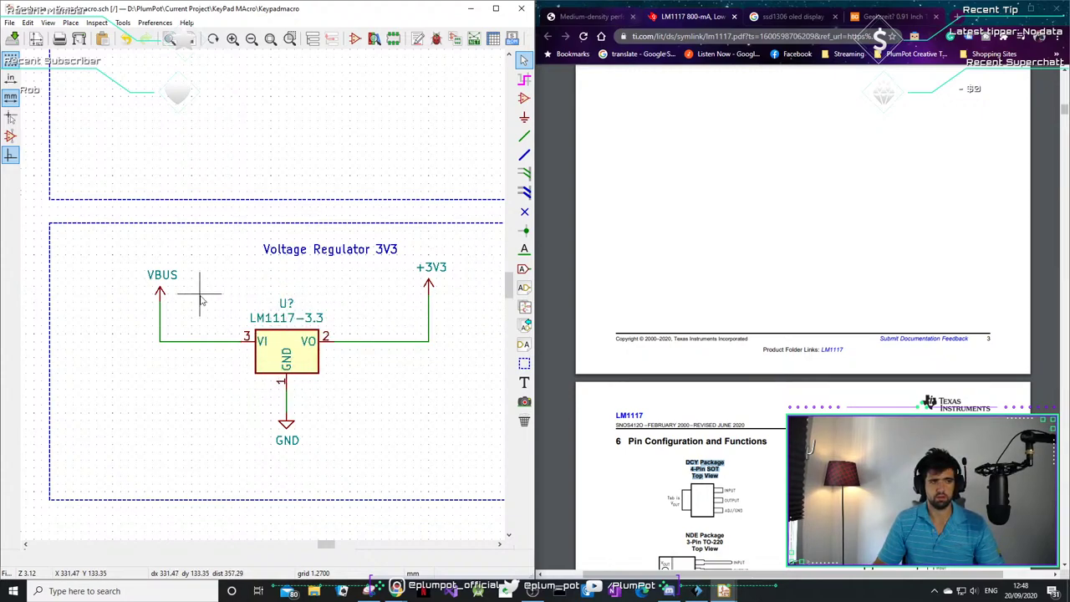
- Review the STM32 microcontroller's capacitor group and the OLED Display, USB C and Voltage Regulator 3V3 sections of the schematic
scroll(342, 284, down, 4)
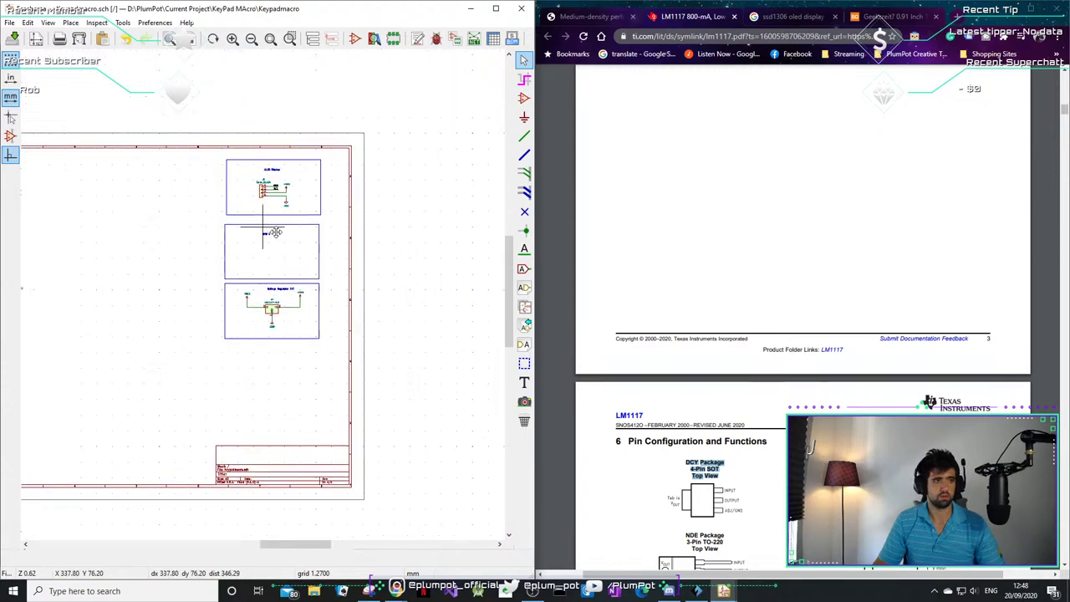
scroll(270, 343, up, 2)
scroll(84, 329, up, 4)
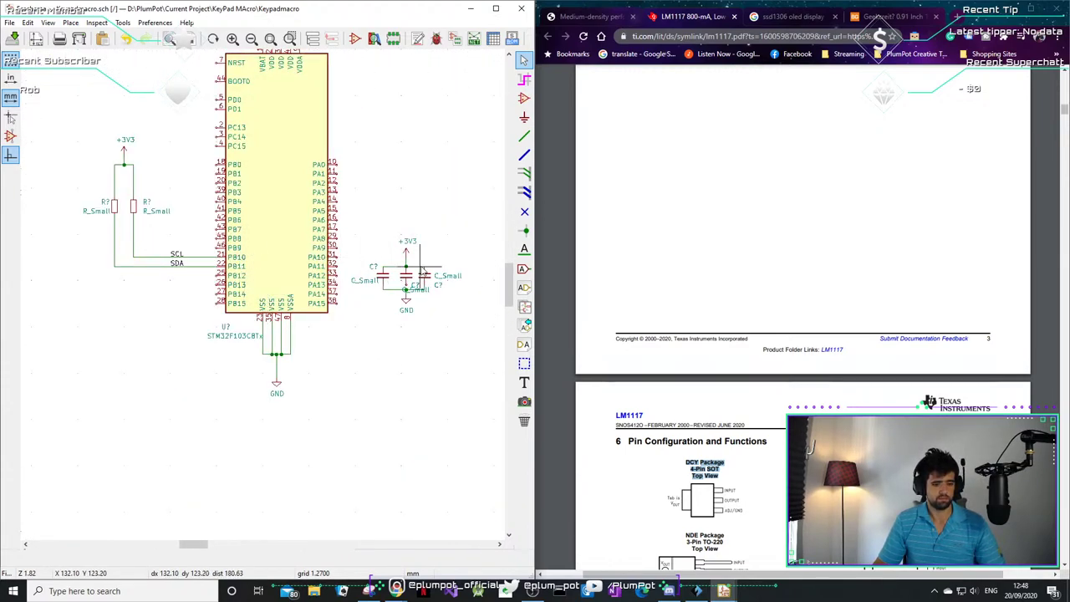
scroll(428, 269, down, 4)
scroll(335, 284, up, 4)
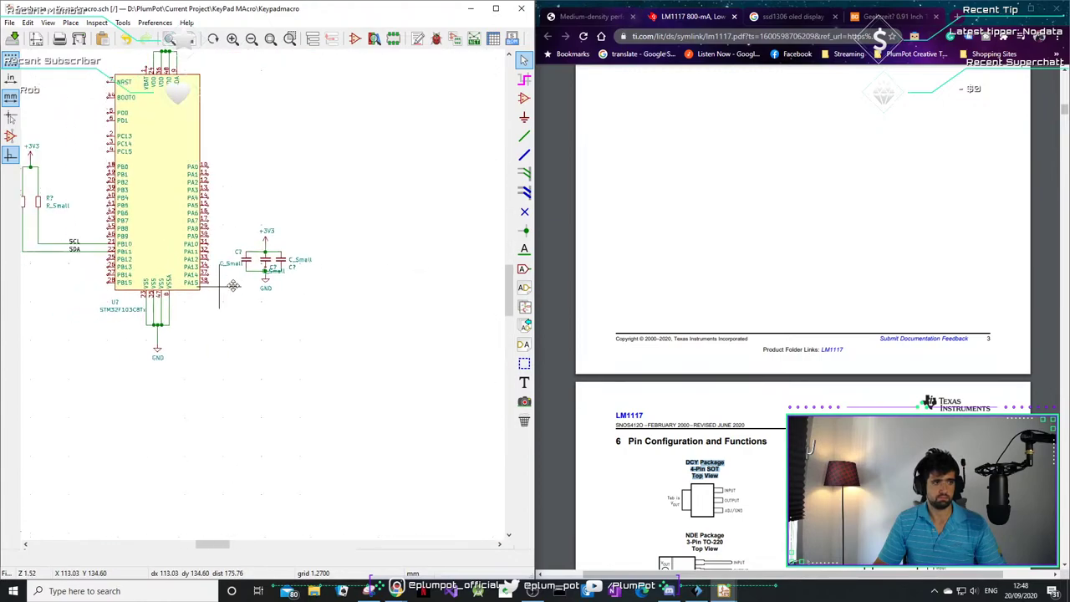
scroll(319, 288, down, 1)
middle_drag(318, 288, 292, 314)
scroll(302, 314, down, 4)
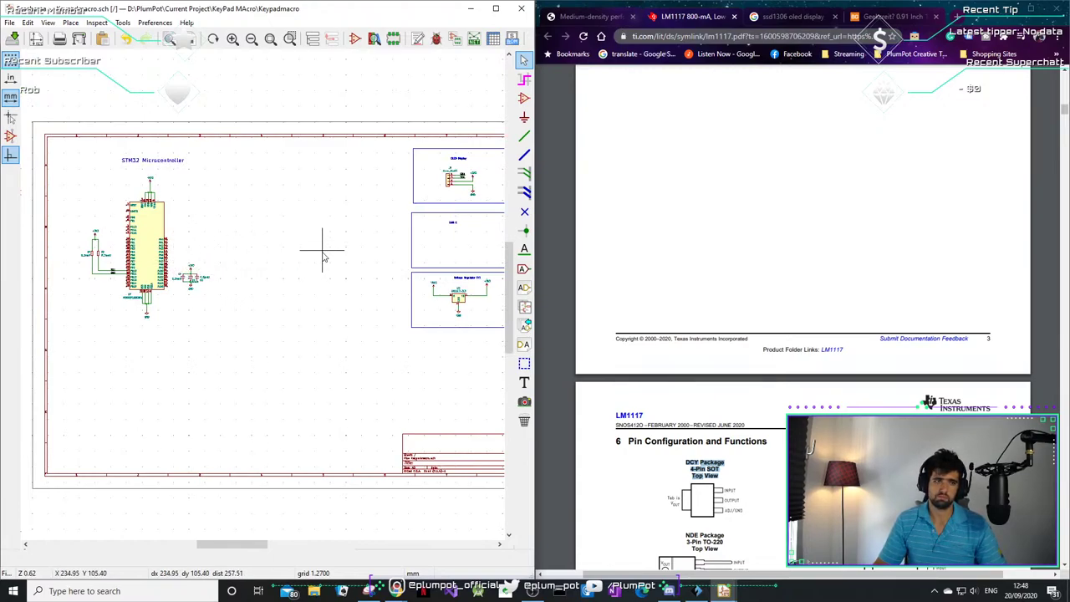
scroll(443, 255, up, 2)
scroll(264, 299, up, 3)
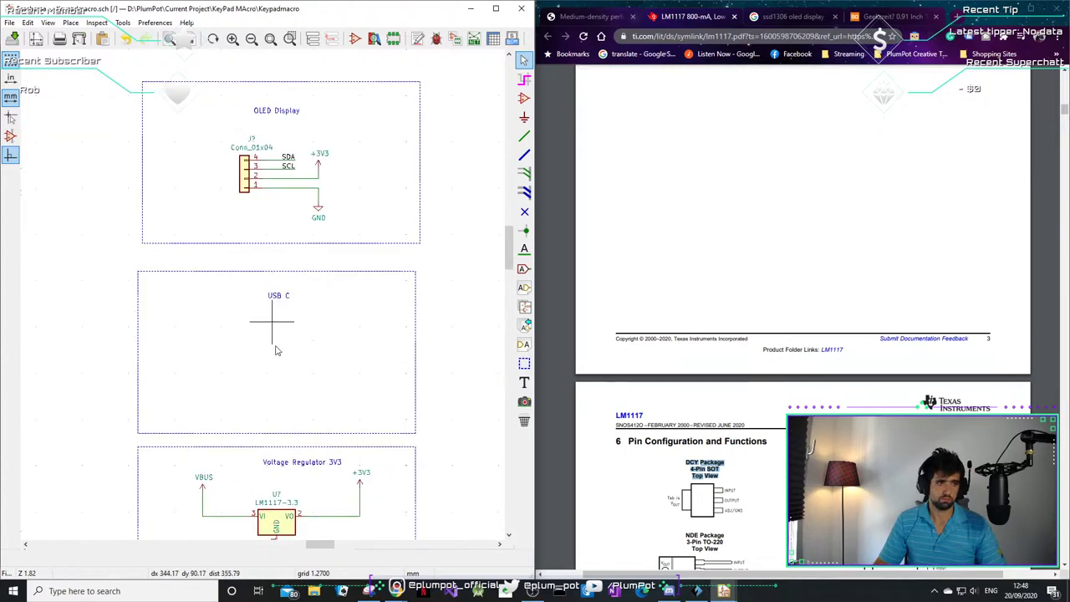
middle_drag(286, 399, 267, 310)
- Search the LM1117 datasheet for "dec" and go through the matches to the Protection Diodes section
scroll(757, 396, down, 2)
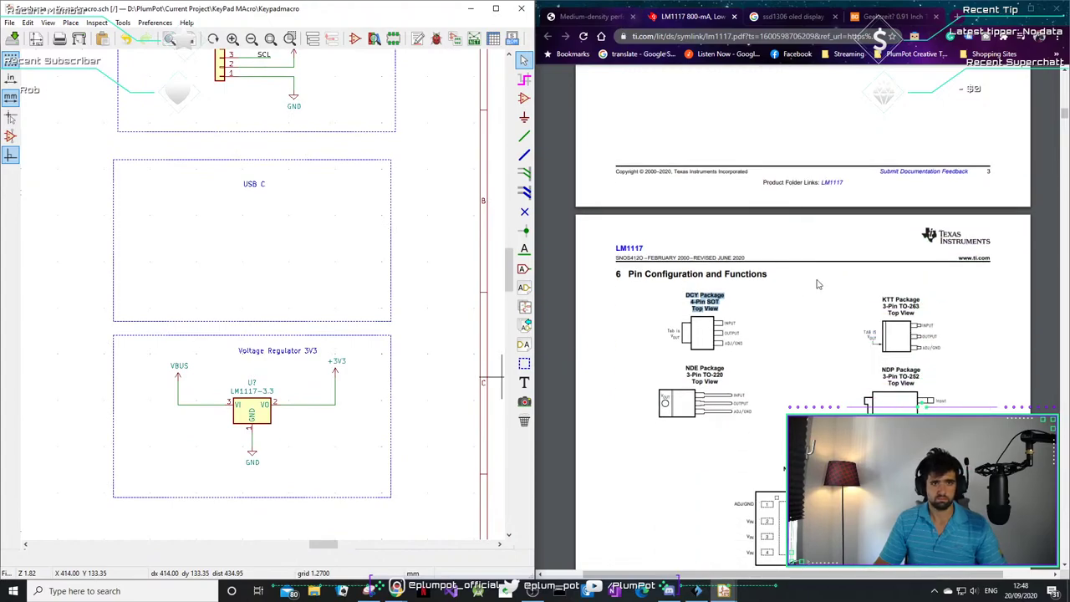
key(ctrl+f)
text(decoupl)
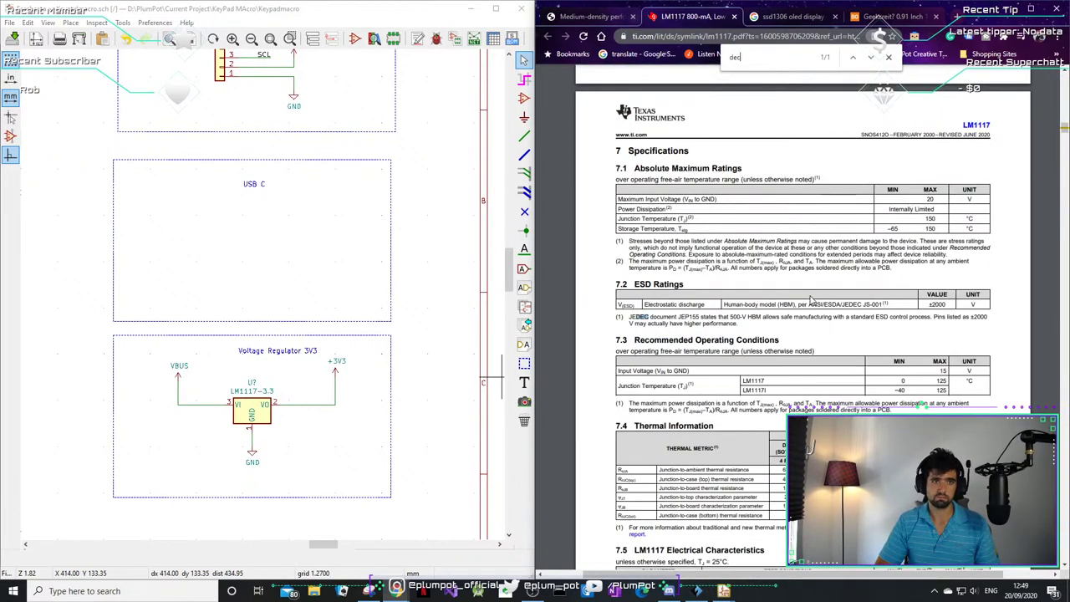
key(Return)
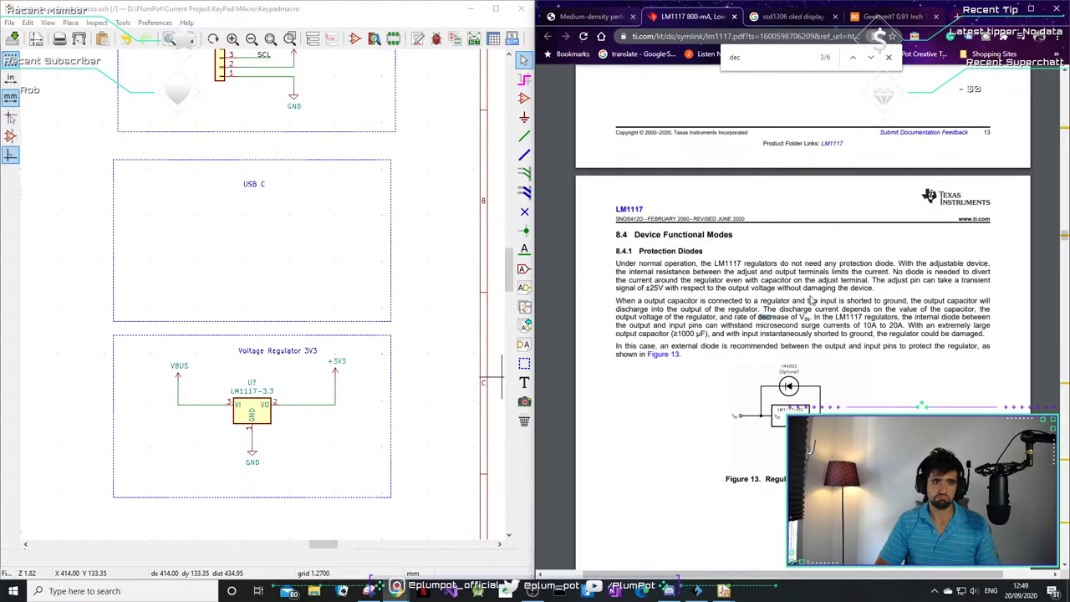
key(Return)
key(Return)
key(Return)
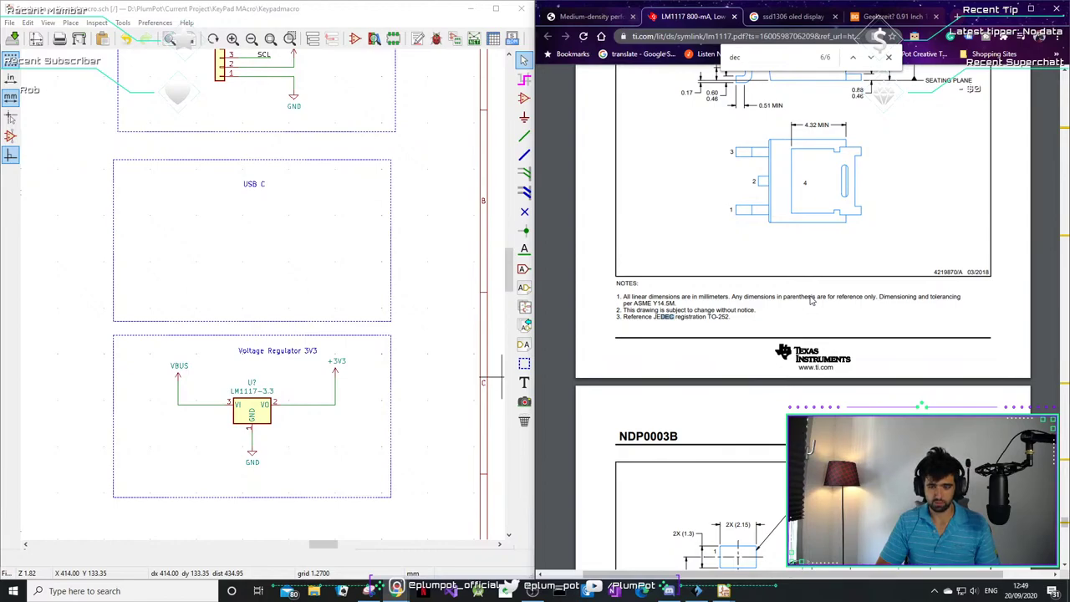
key(Return)
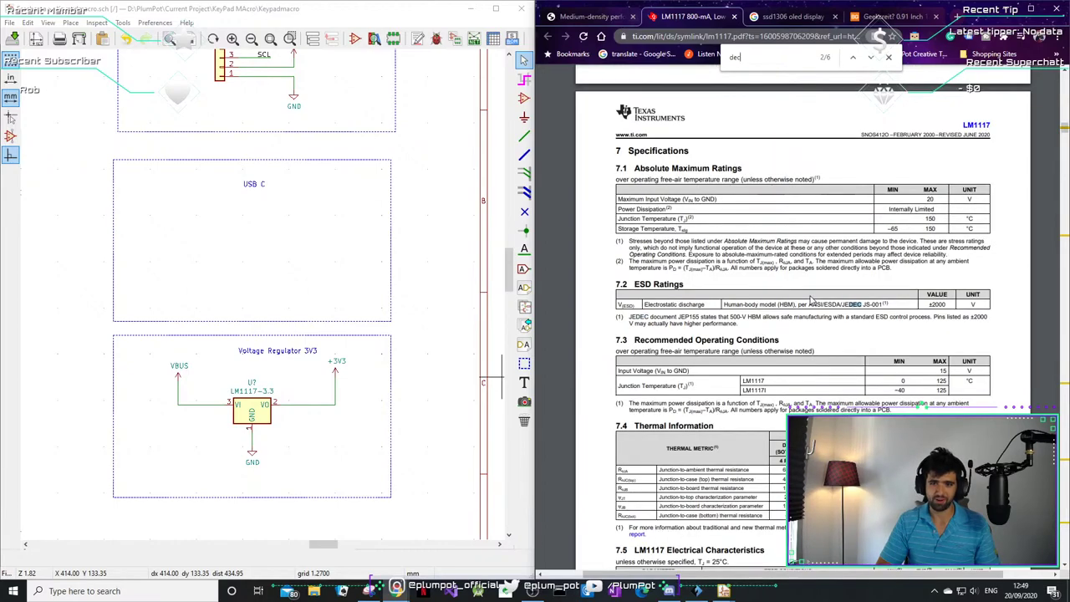
key(Return)
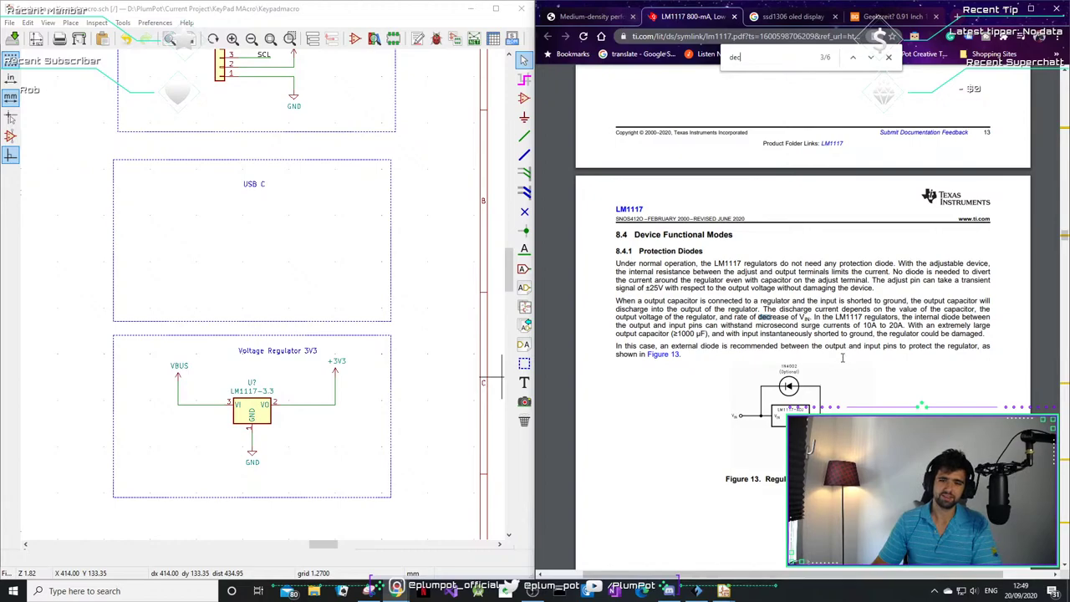
- Examine the Figure 13 regulator circuit with protection diode at larger size for its capacitors, and close the datasheet search
scroll(842, 359, down, 2)
scroll(815, 351, up, 1)
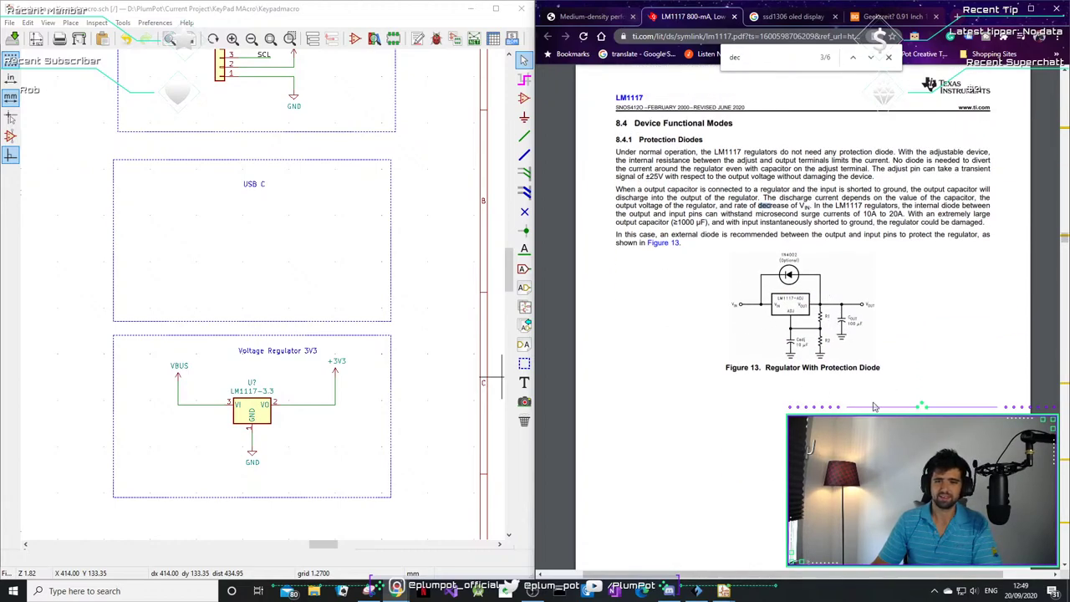
scroll(865, 408, up, 1)
scroll(828, 398, down, 1)
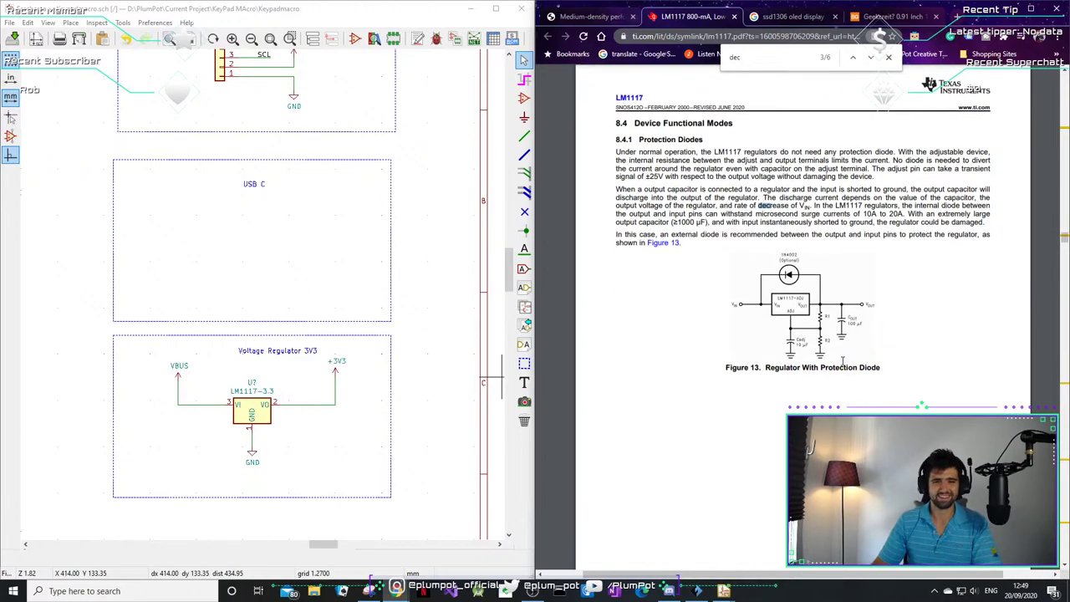
scroll(853, 364, up, 1)
scroll(854, 369, down, 1)
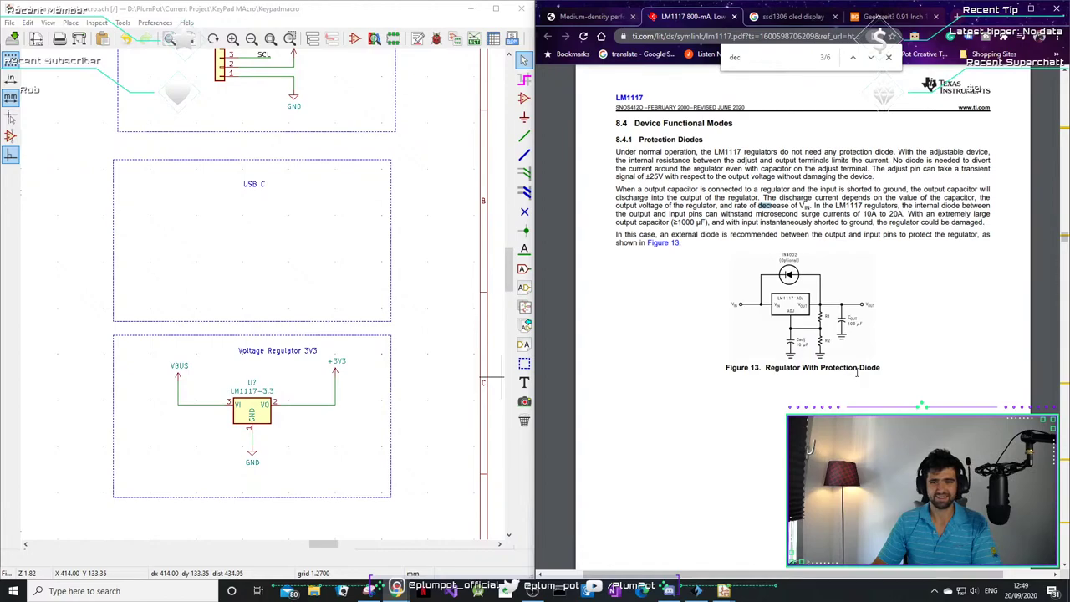
ctrl+scroll(859, 384, up, 2)
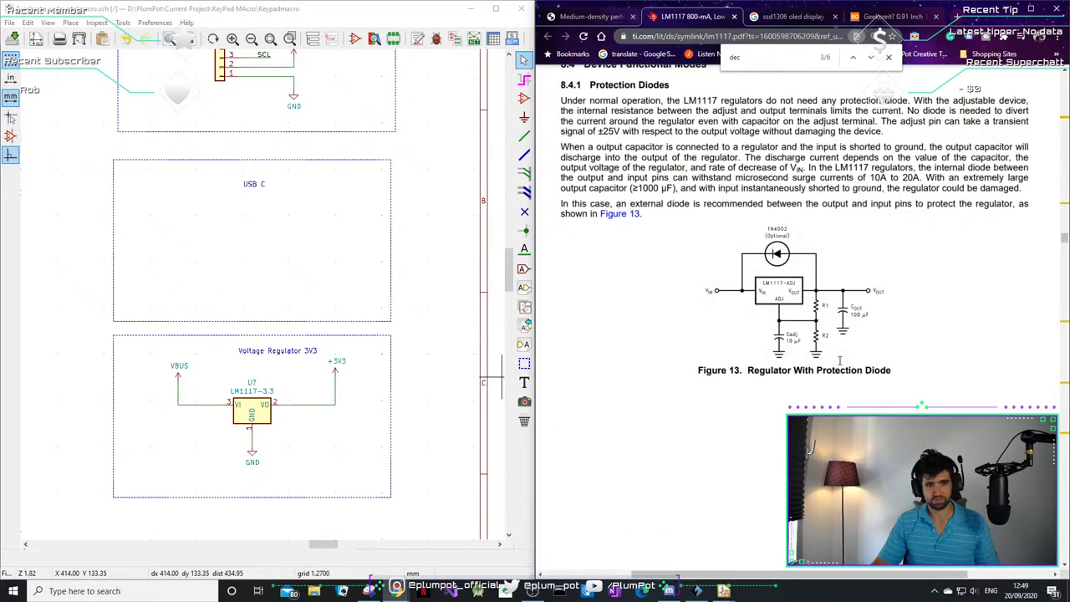
scroll(839, 360, up, 1)
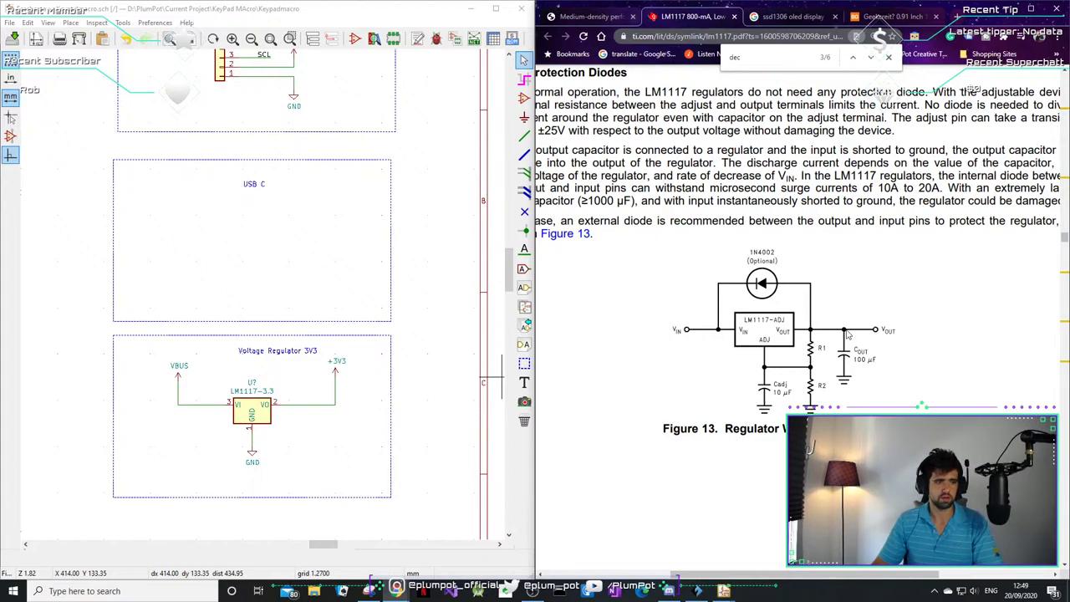
key(Escape)
- Copy the voltage regulator symbol's value text and search the web for LM1117-3.3 in a new browser tab
click(243, 393)
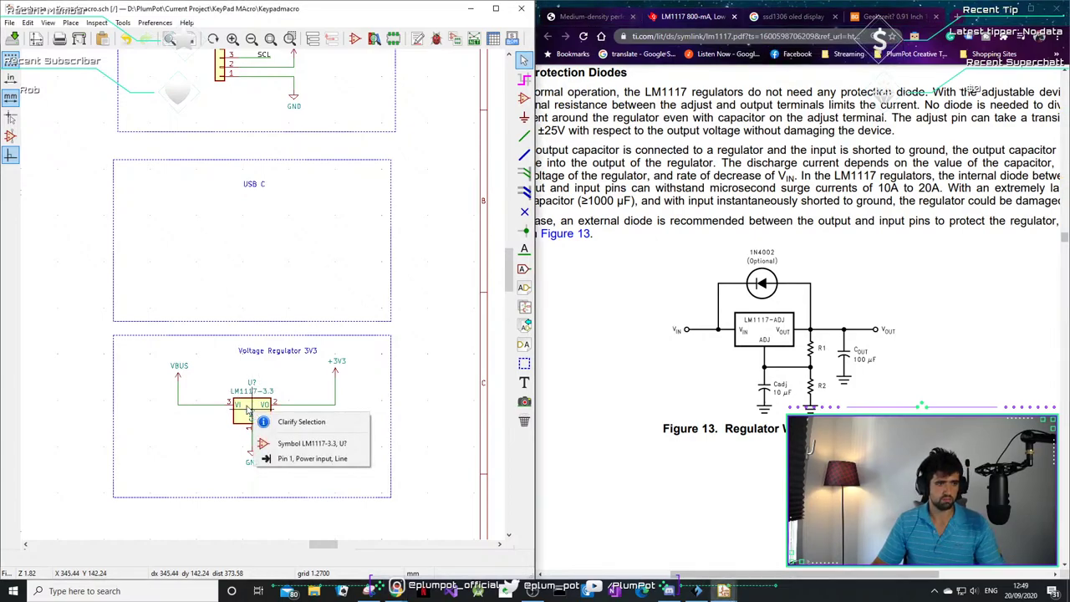
key(Escape)
key(v)
key(ctrl+c)
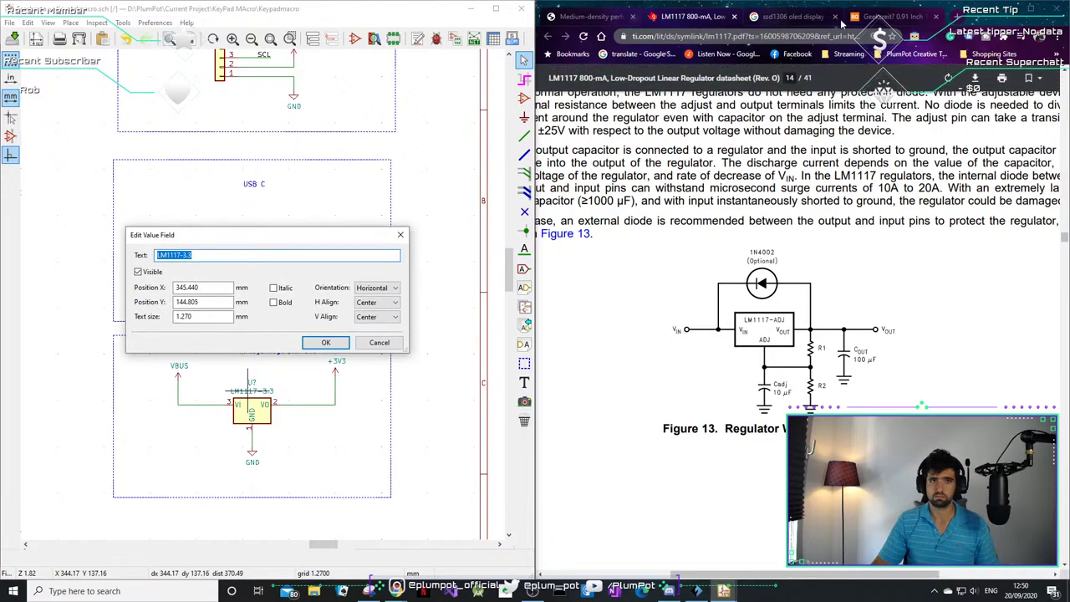
click(956, 16)
key(ctrl+v)
key(Return)
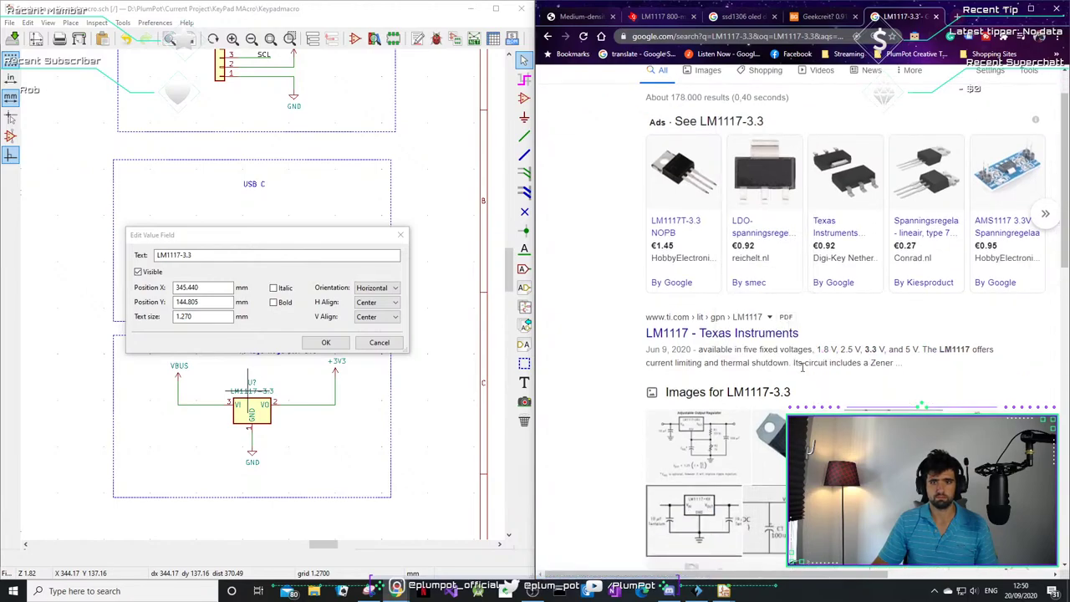
- Go through the LM1117-3.3 search results and open the CYStech regulator datasheet on datasheetspdf.com
scroll(800, 376, down, 3)
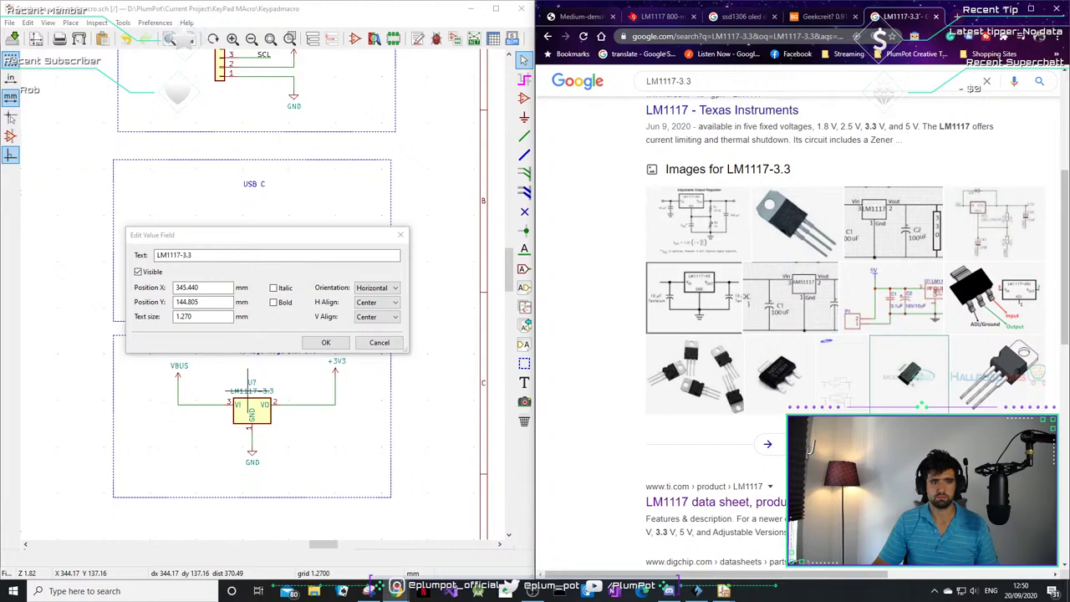
scroll(845, 335, down, 1)
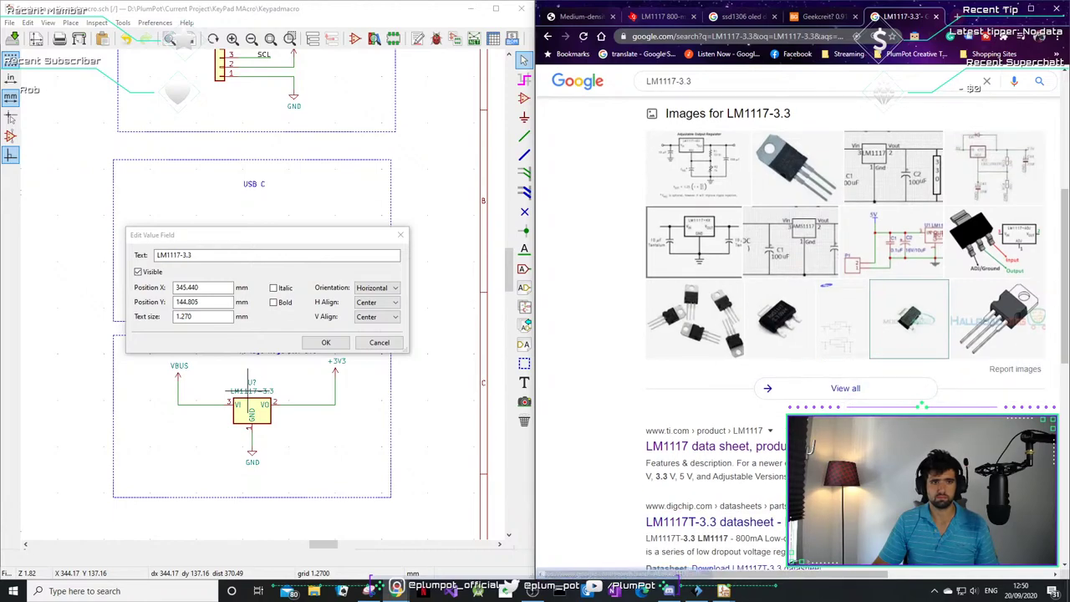
scroll(844, 335, down, 2)
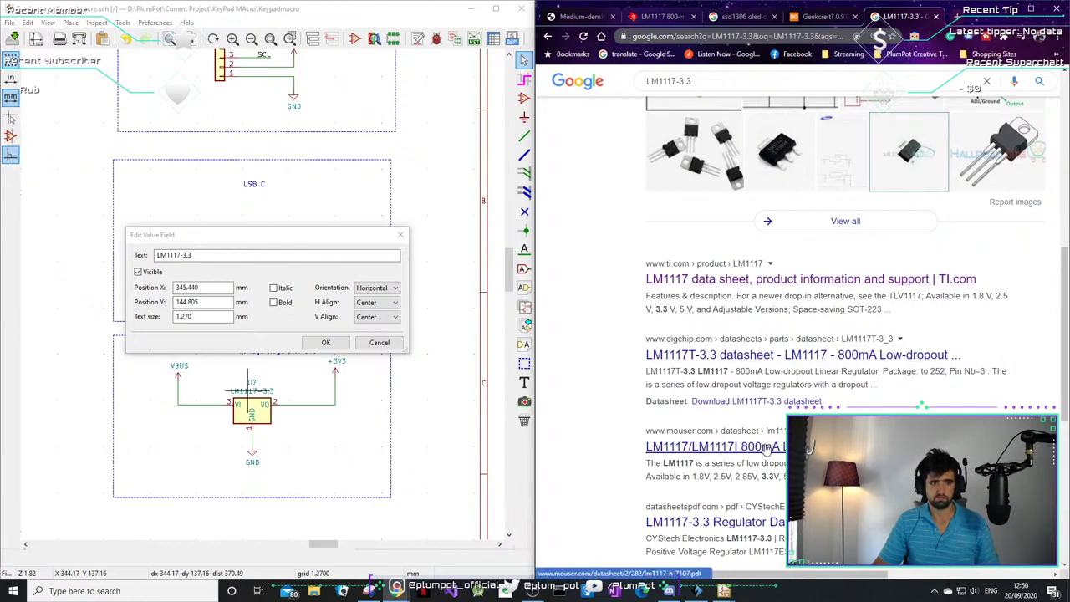
click(770, 521)
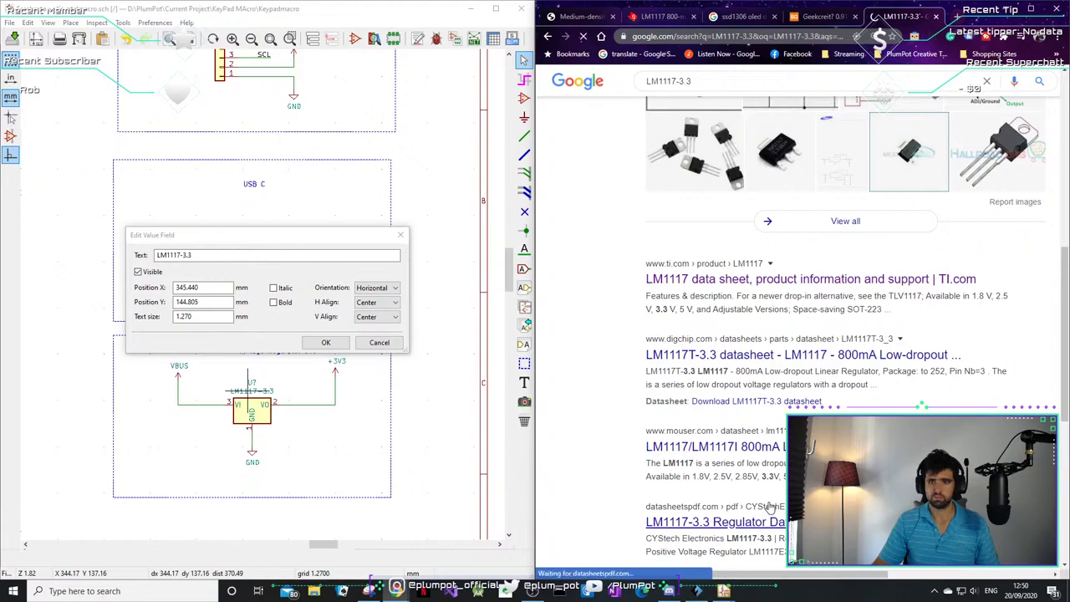
- Examine the datasheet's fixed and adjustable regulator application circuits for their capacitors, and close the schematic's value field editor unchanged
scroll(764, 351, down, 5)
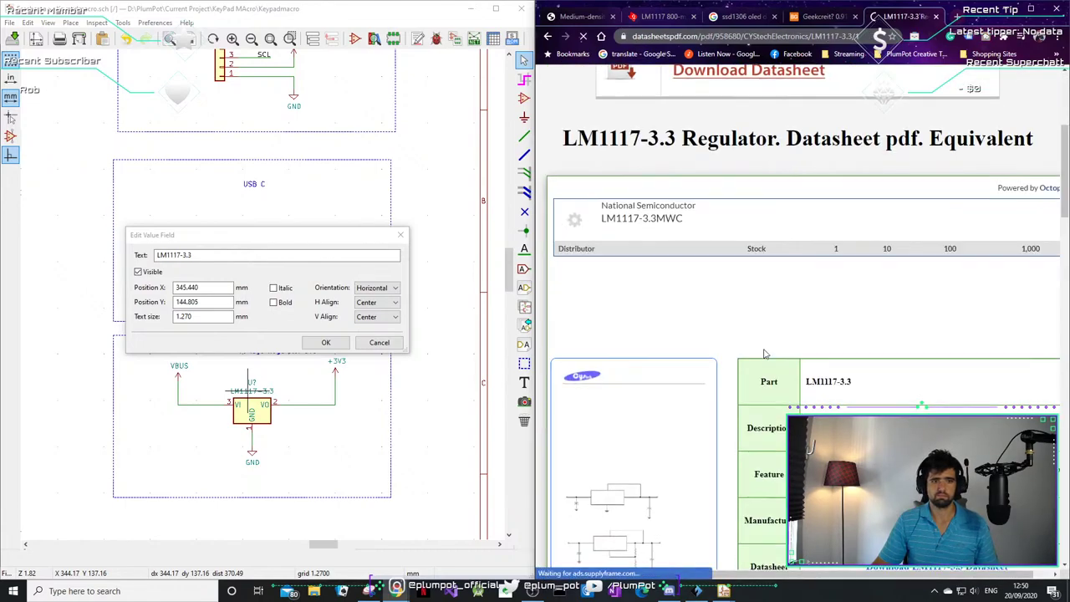
scroll(765, 360, down, 8)
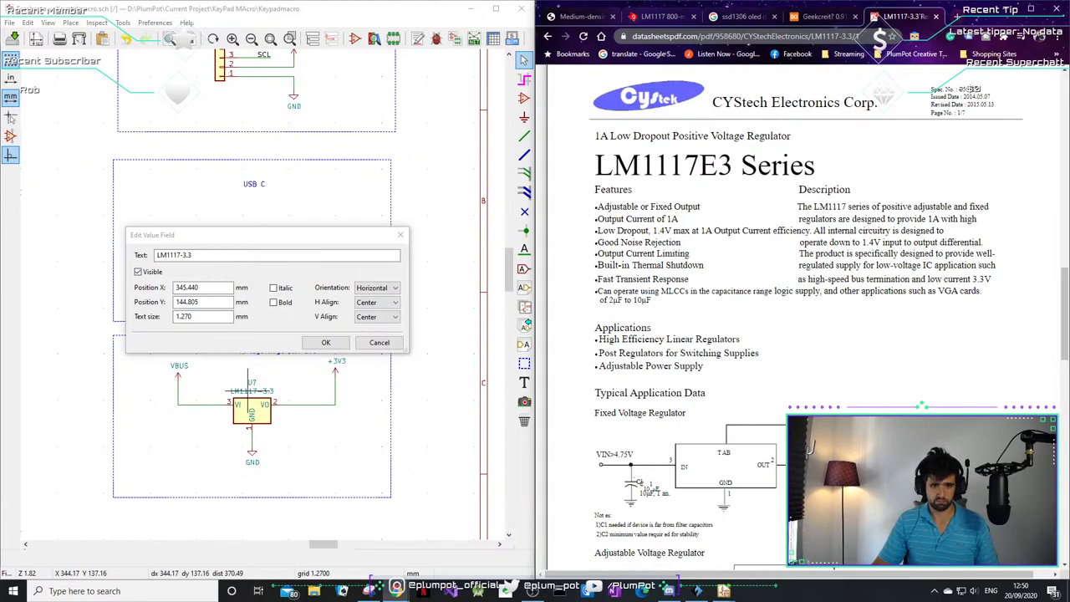
ctrl+scroll(674, 391, up, 1)
scroll(673, 391, down, 3)
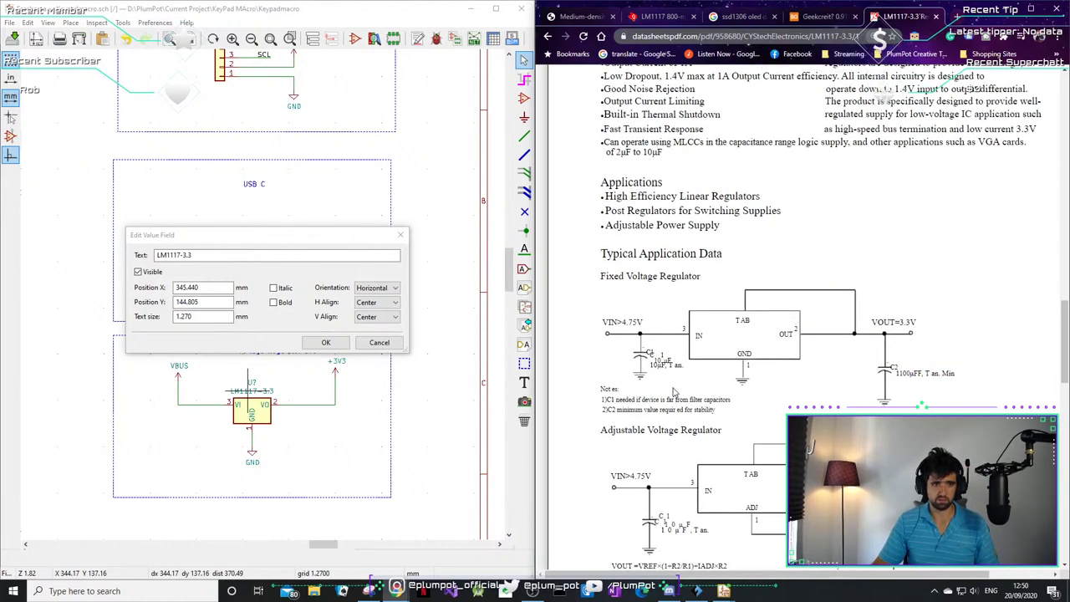
scroll(673, 391, down, 1)
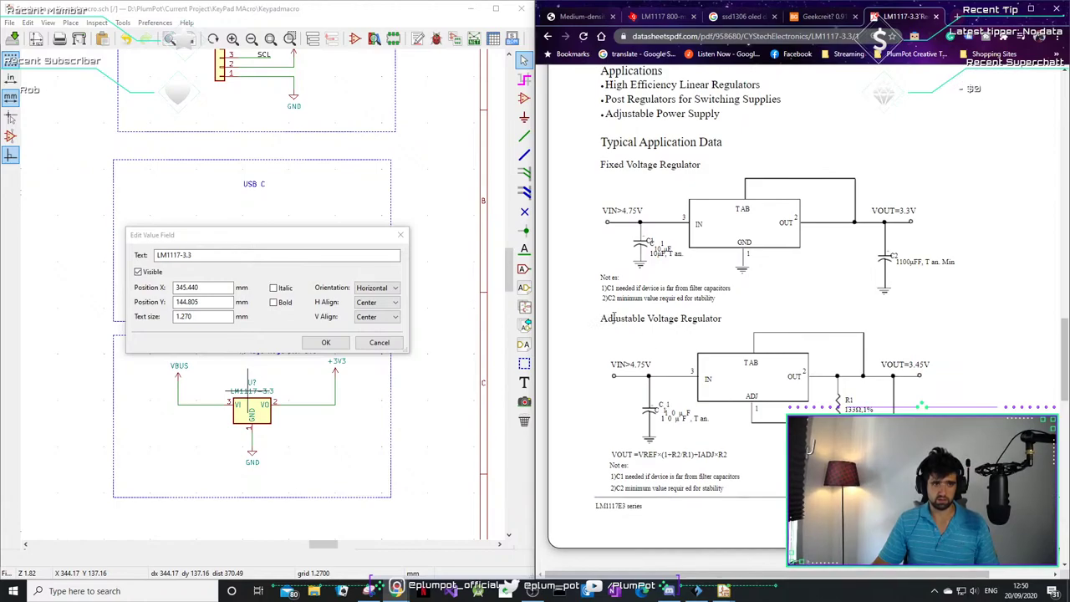
drag(607, 319, 680, 318)
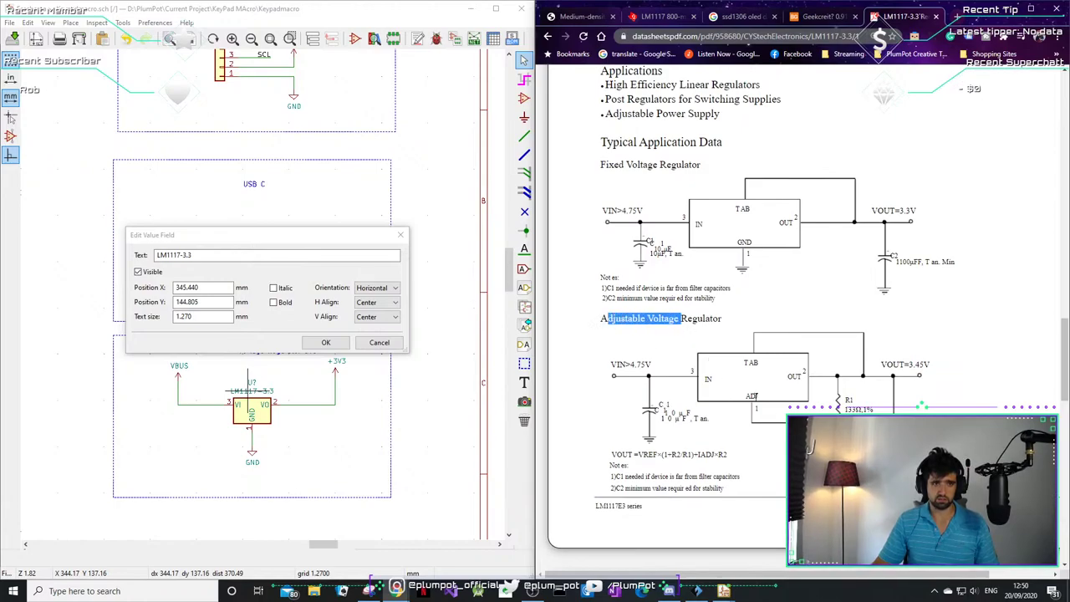
click(401, 235)
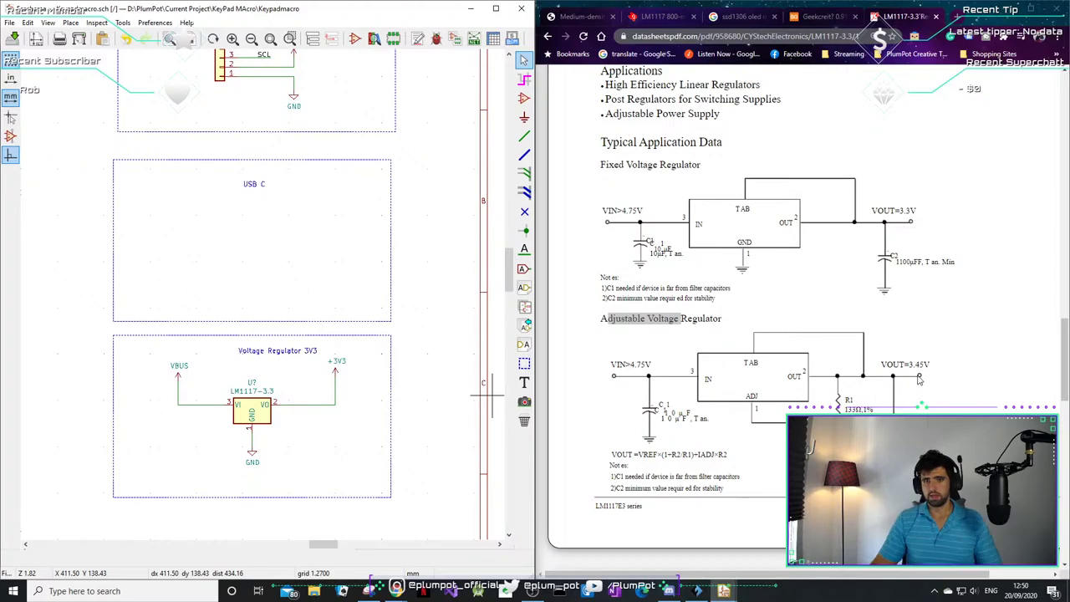
- Check the remaining CYStech datasheet pages through the Absolute Maximum Ratings and Device Selection Guide, and put the browser away
scroll(770, 388, down, 2)
scroll(769, 389, down, 10)
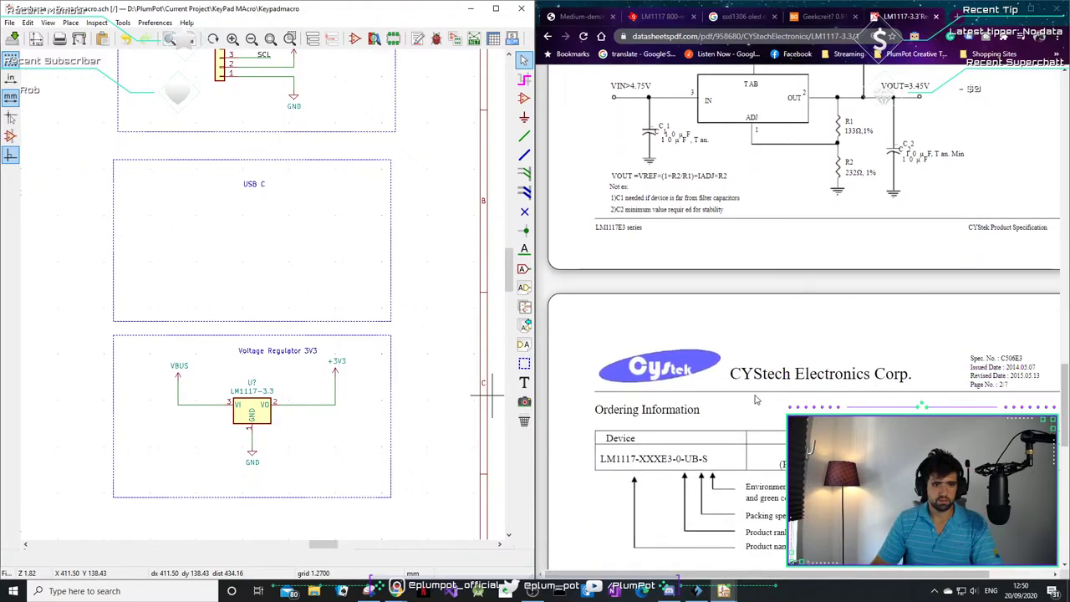
scroll(747, 393, up, 8)
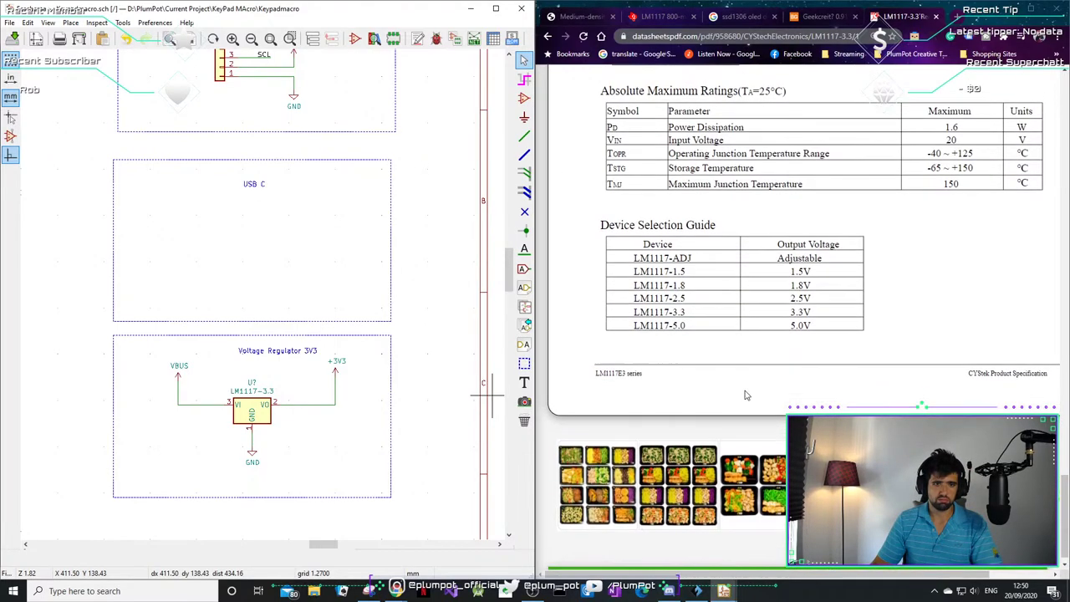
click(1008, 11)
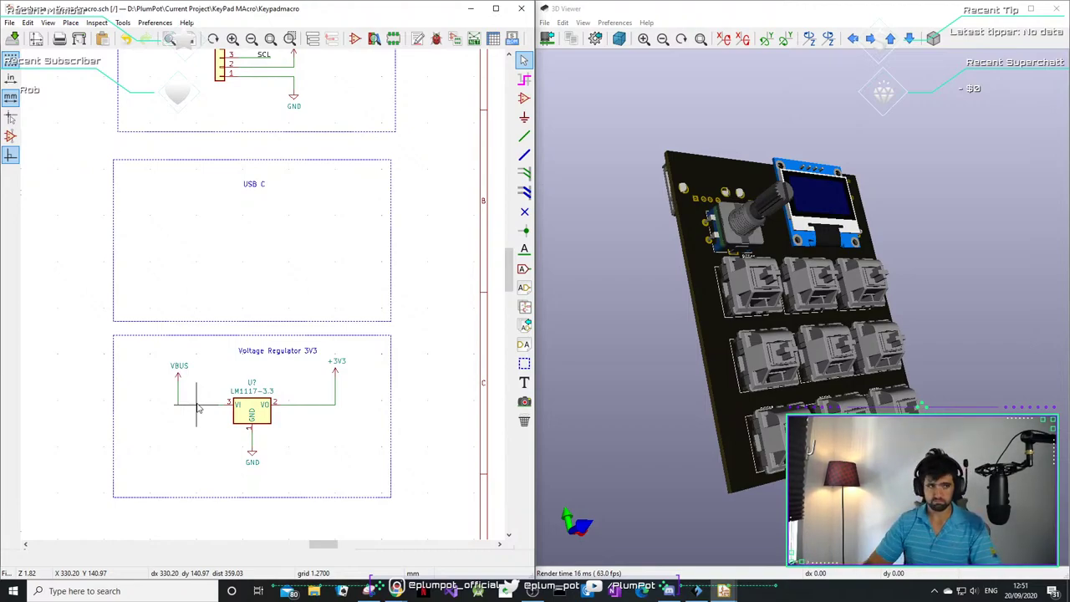
- Place a C_Small capacitor symbol just below the +3V3 end of the regulator's output wire
scroll(377, 408, up, 1)
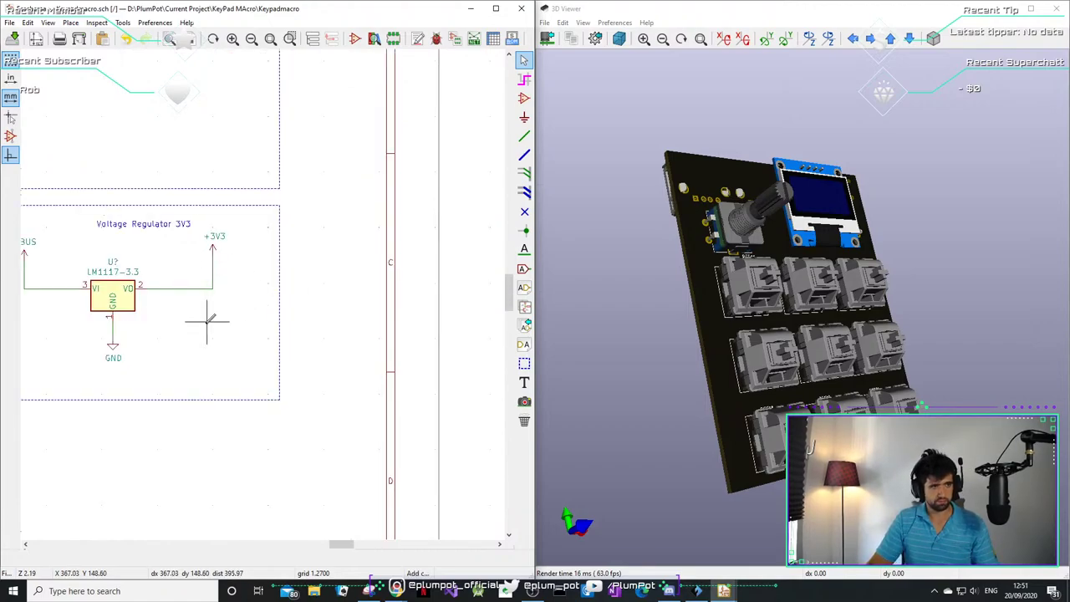
key(a)
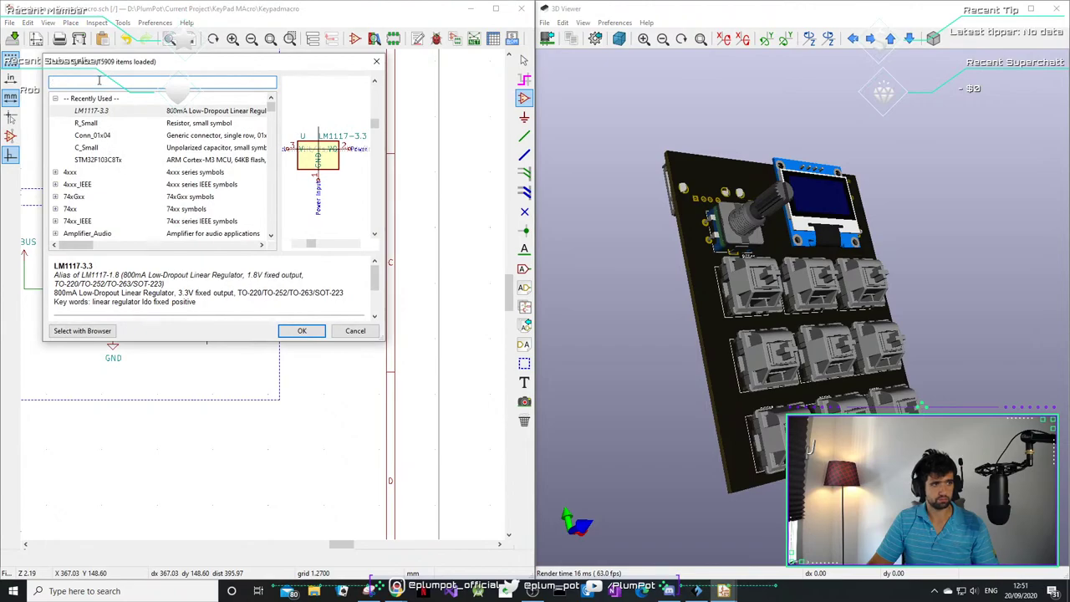
text(C sma)
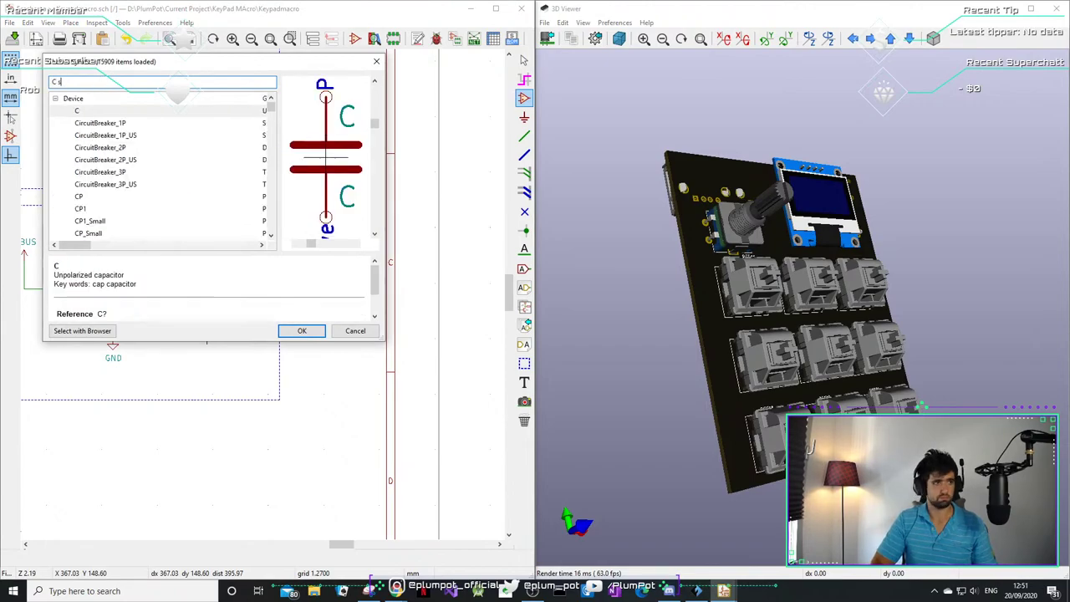
double_click(87, 111)
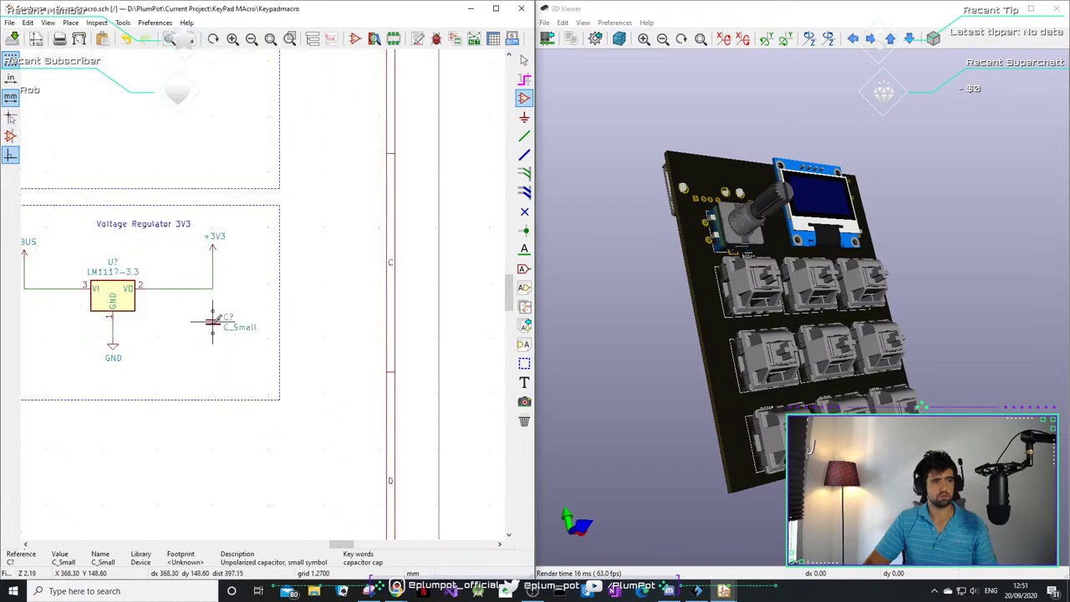
click(212, 322)
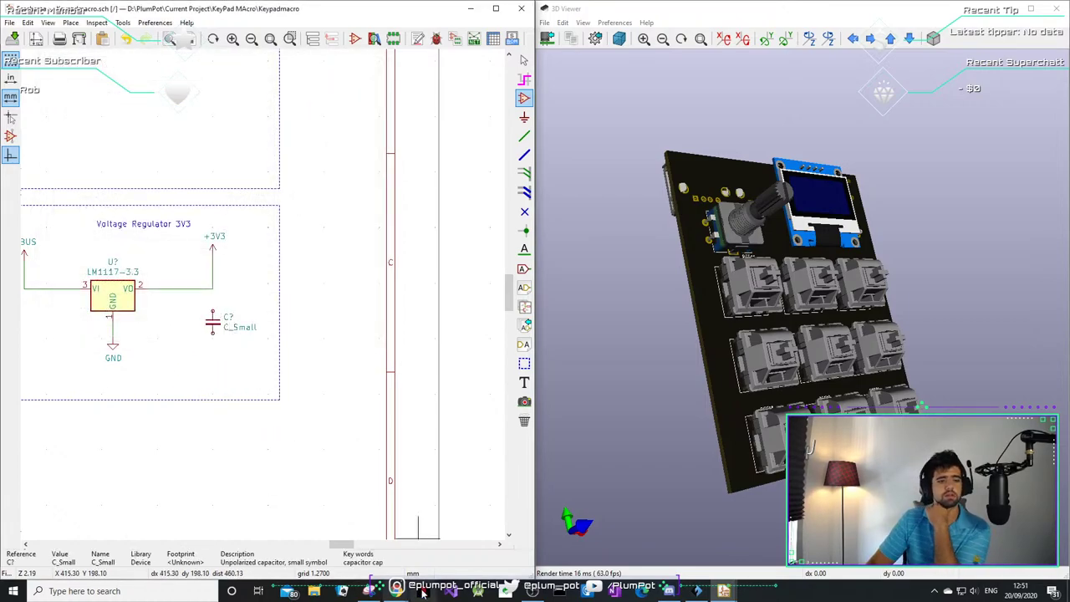
mouse_move(369, 591)
mouse_move(506, 544)
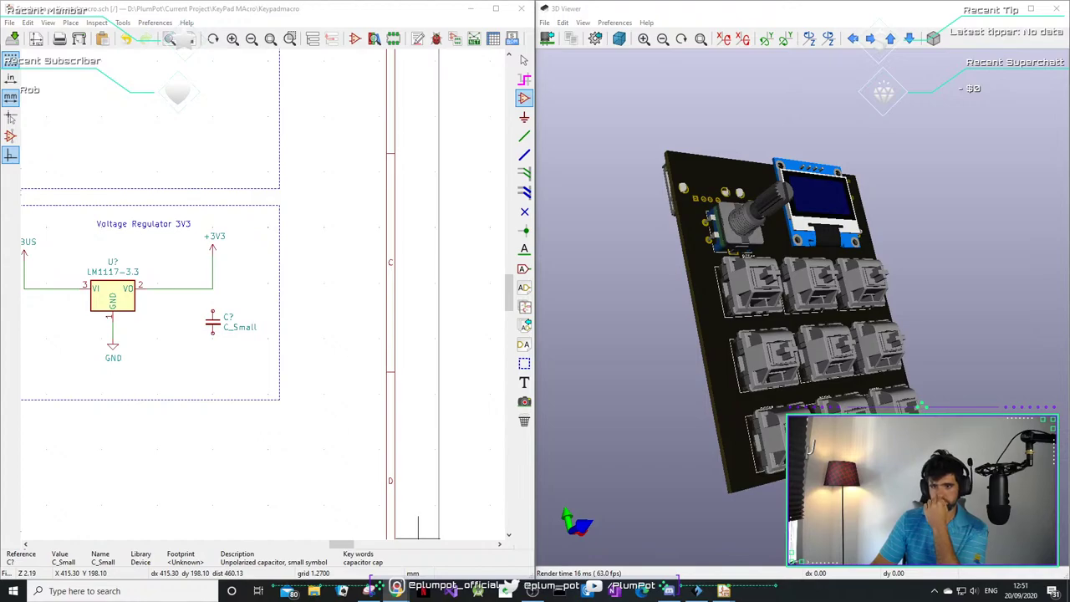
key(alt+Tab)
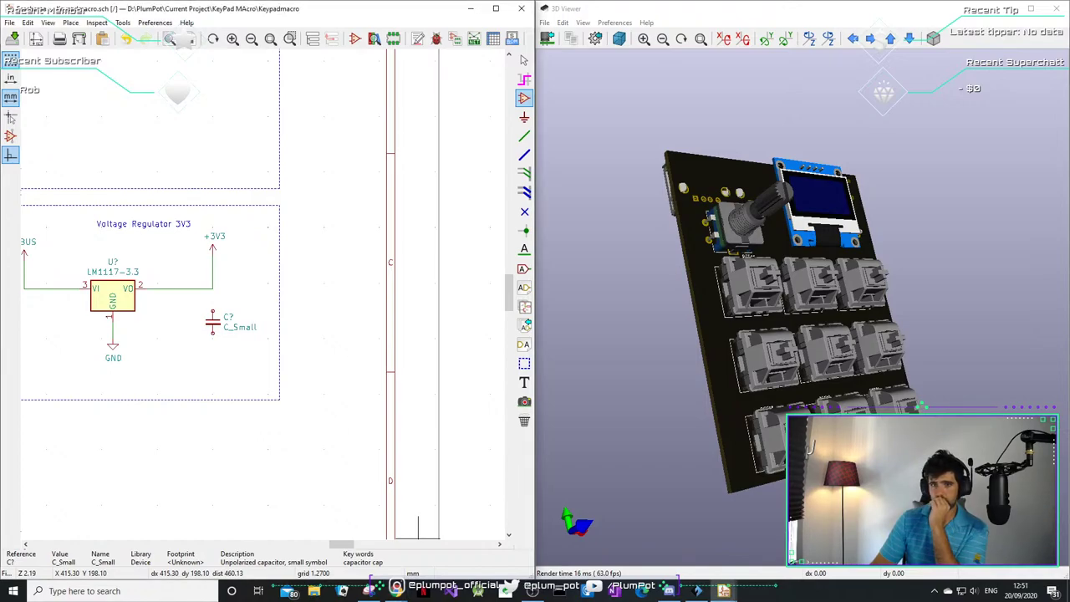
click(524, 382)
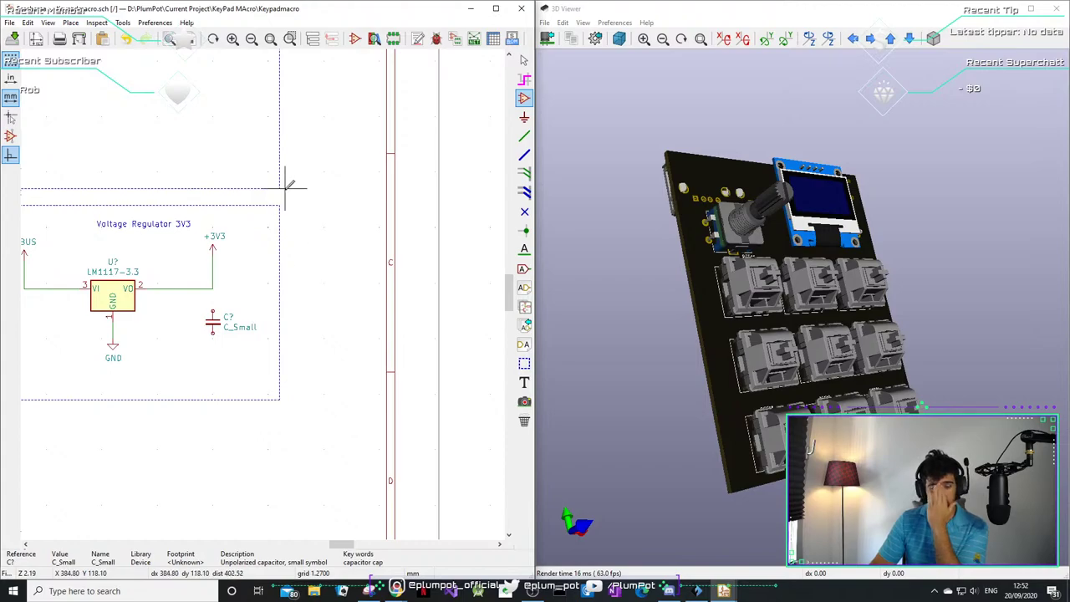
- Inspect the keypad board's underside with the USB connectors and its front with the display and switches in the 3D viewer
drag(641, 322, 838, 183)
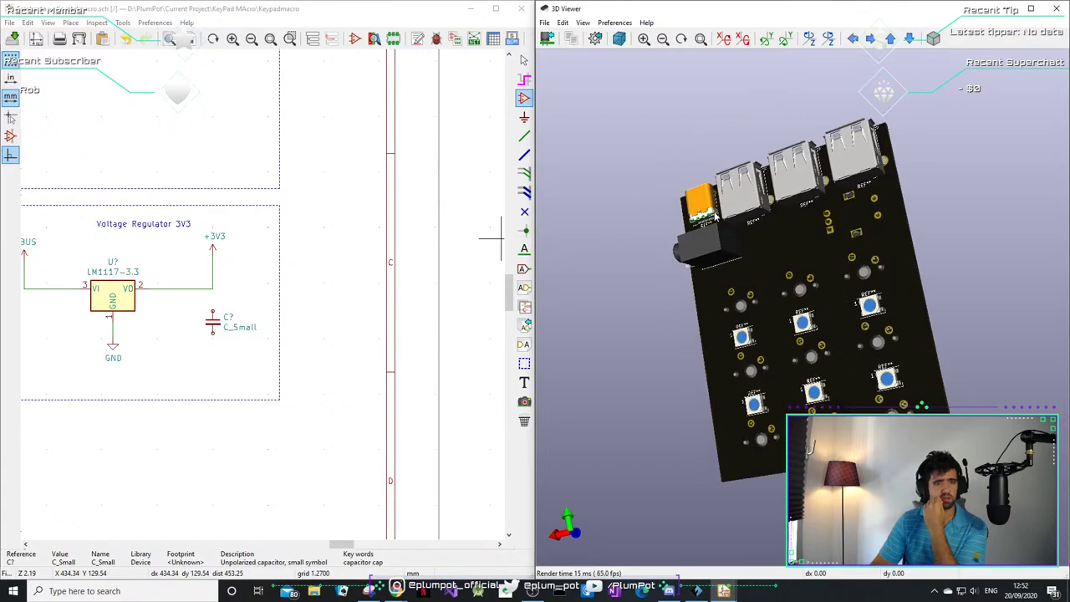
drag(772, 248, 741, 278)
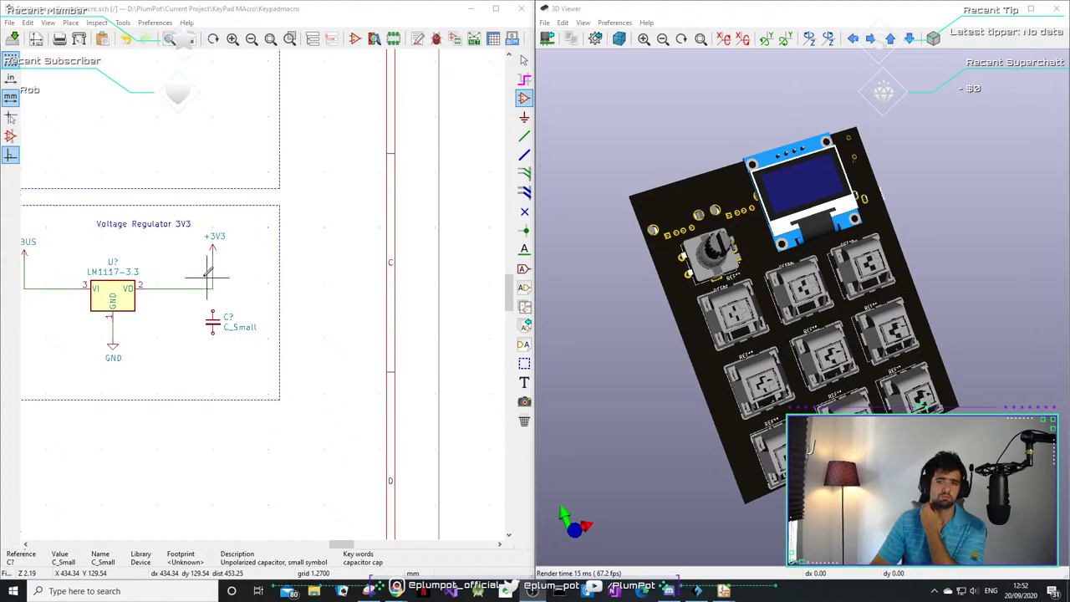
click(212, 266)
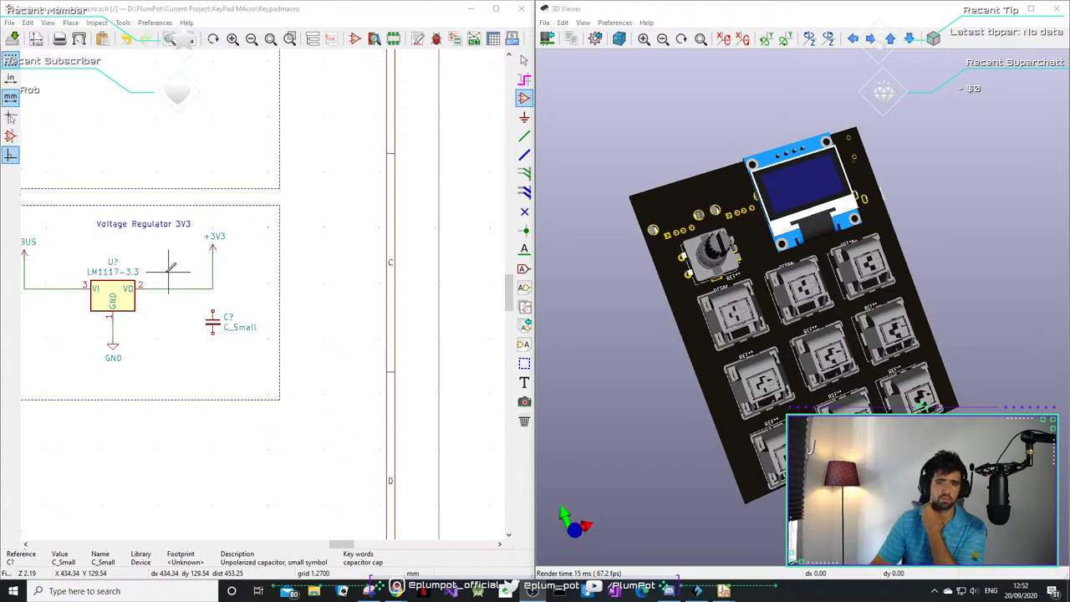
- Review the layout of the OLED Display, USB C and Voltage Regulator 3V3 sections, including the capacitor at the regulator output
scroll(176, 269, down, 4)
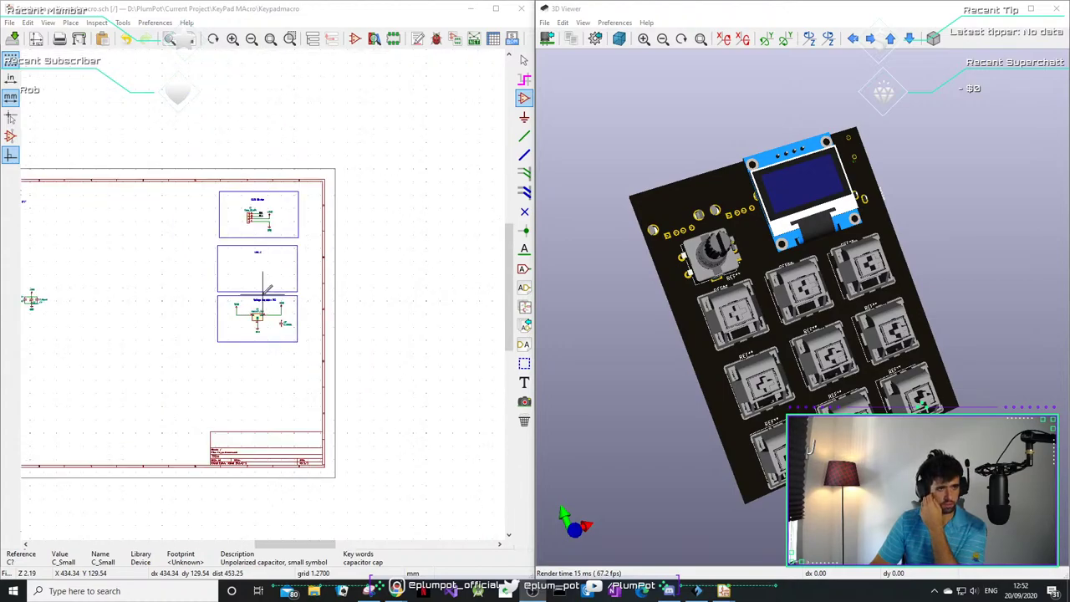
scroll(264, 284, up, 3)
scroll(262, 289, down, 1)
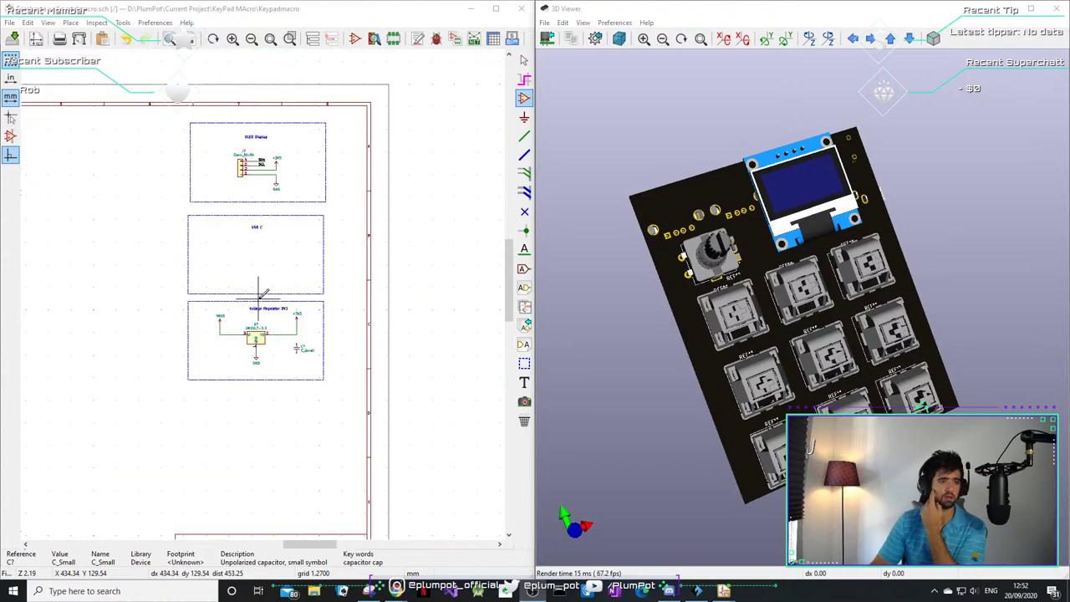
scroll(264, 287, up, 1)
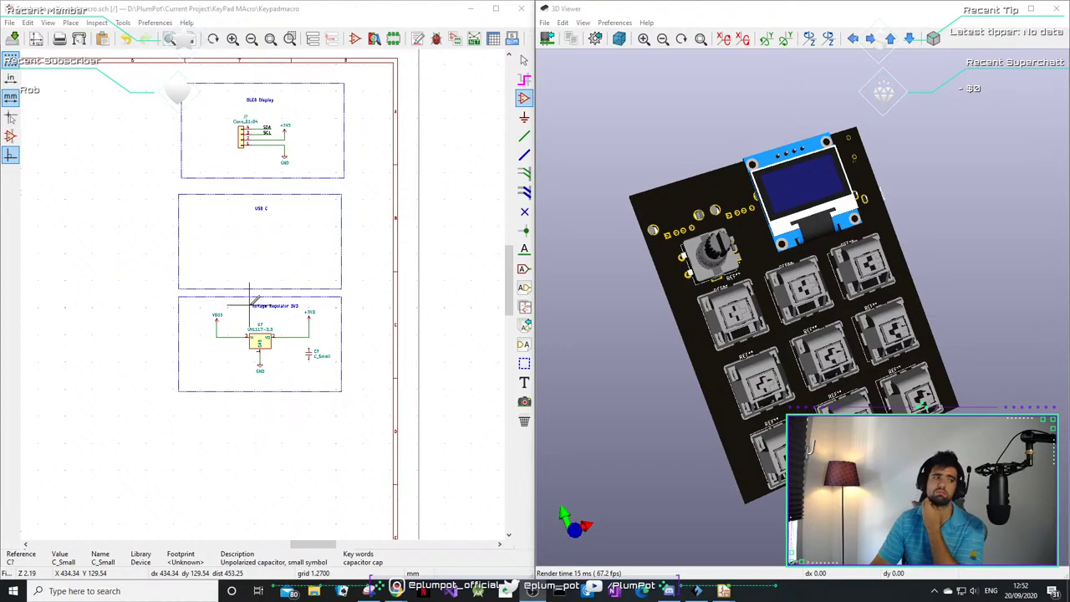
scroll(258, 303, down, 2)
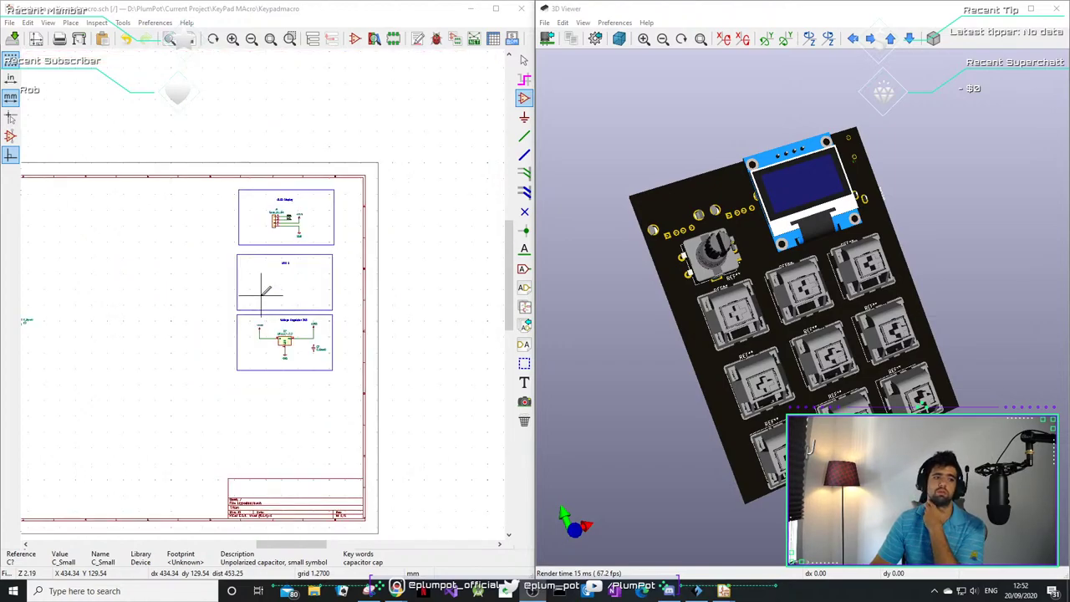
scroll(261, 292, up, 1)
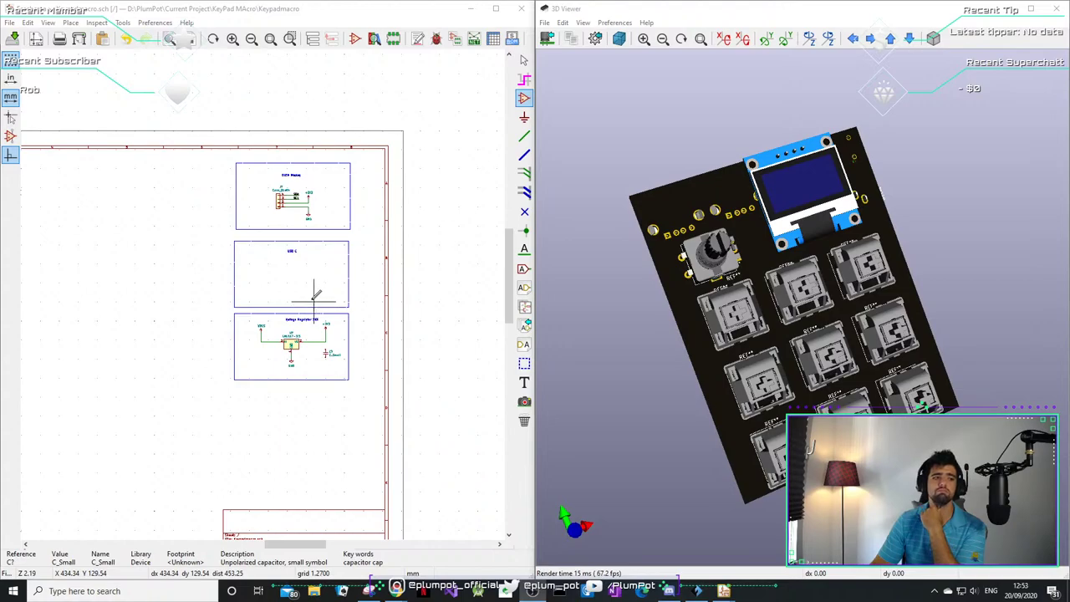
scroll(298, 285, up, 1)
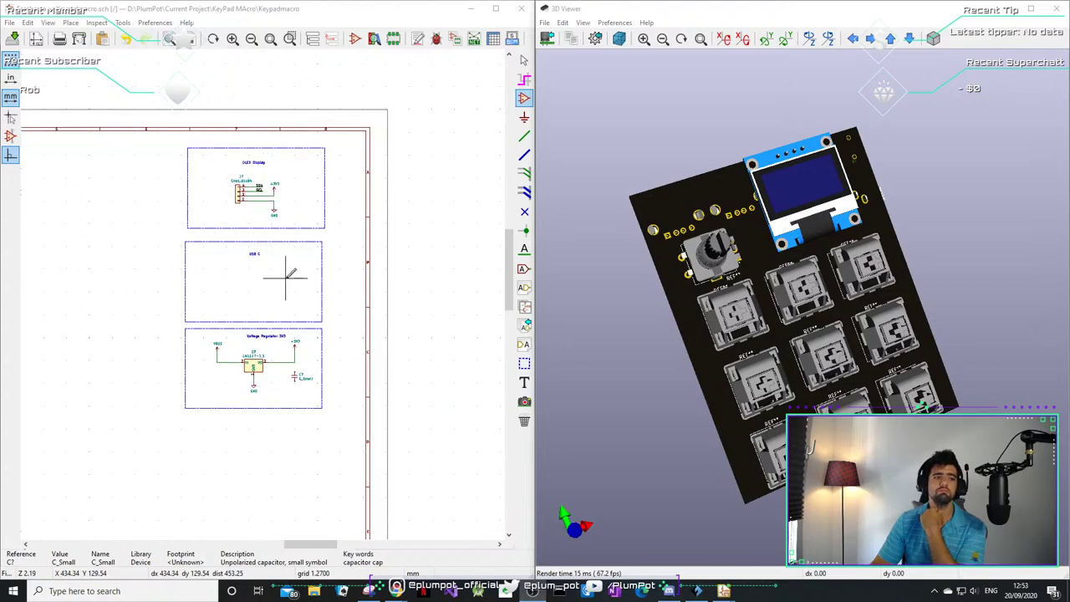
middle_drag(267, 289, 303, 276)
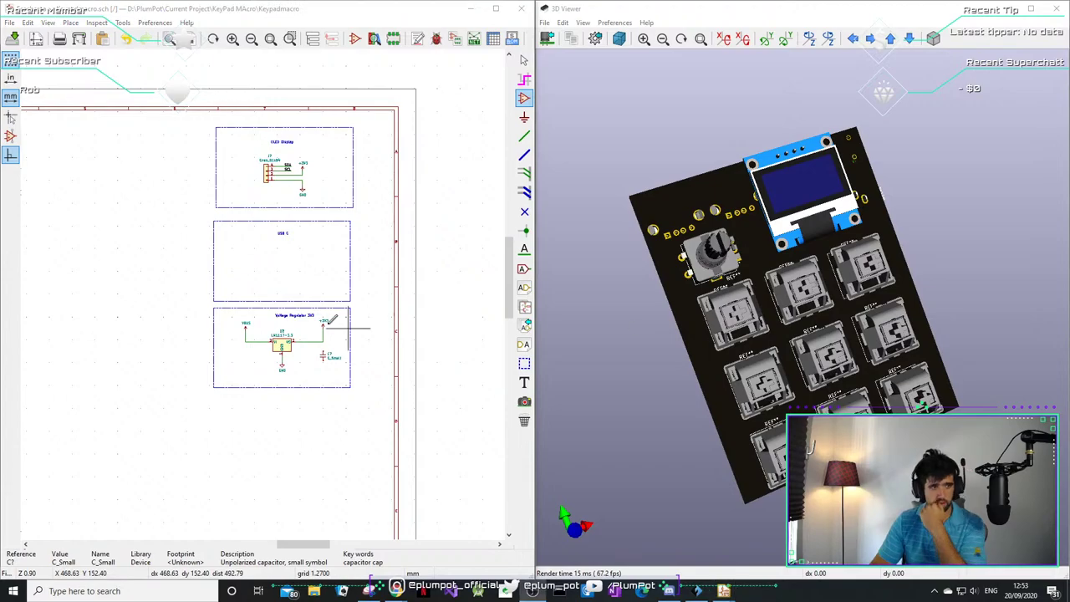
scroll(314, 335, up, 3)
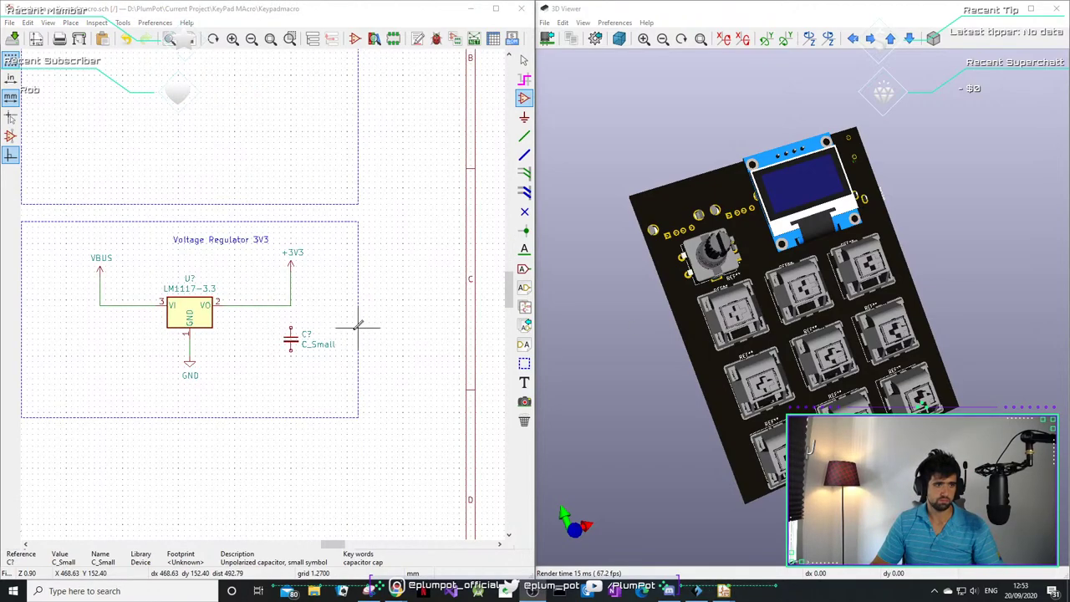
- Arrange two C_Small capacitors side by side below the regulator's output wire and place a duplicate of the capacitor below VBUS
key(Escape)
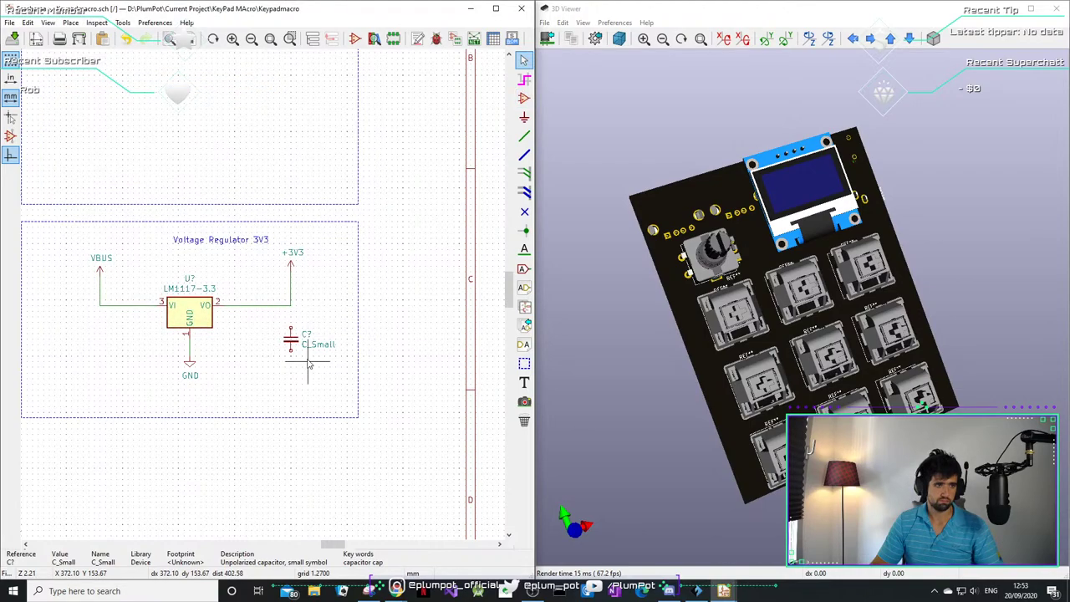
click(271, 336)
key(m)
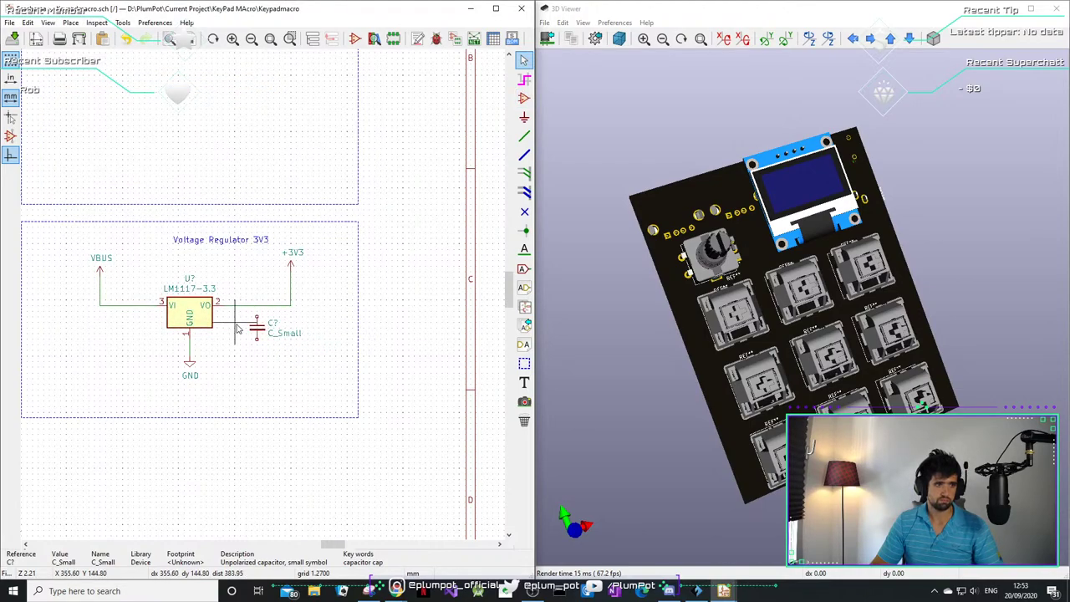
click(259, 333)
key(ctrl+d)
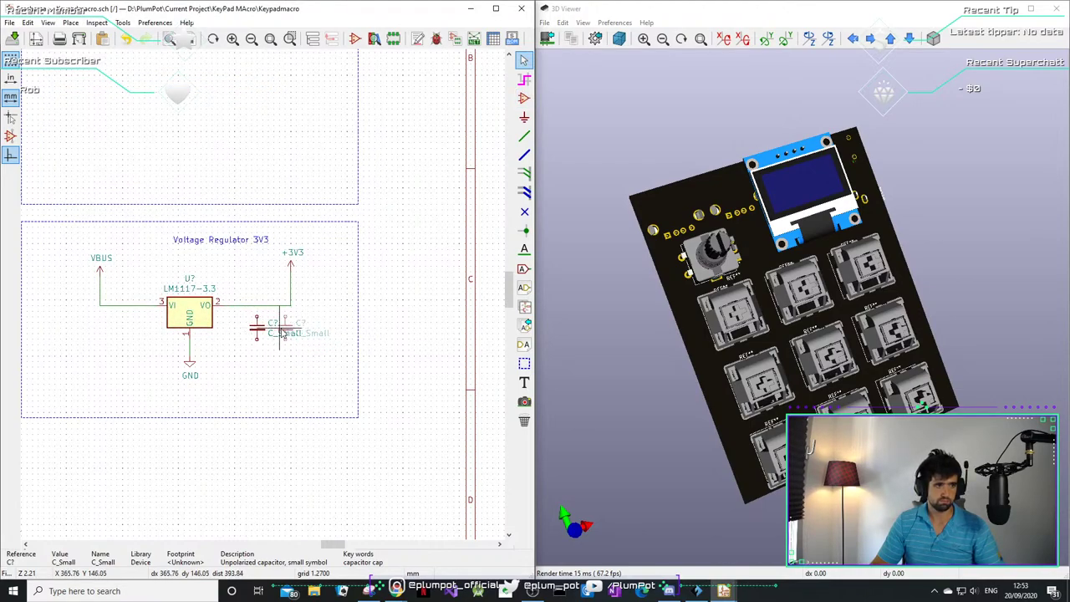
click(288, 333)
key(m)
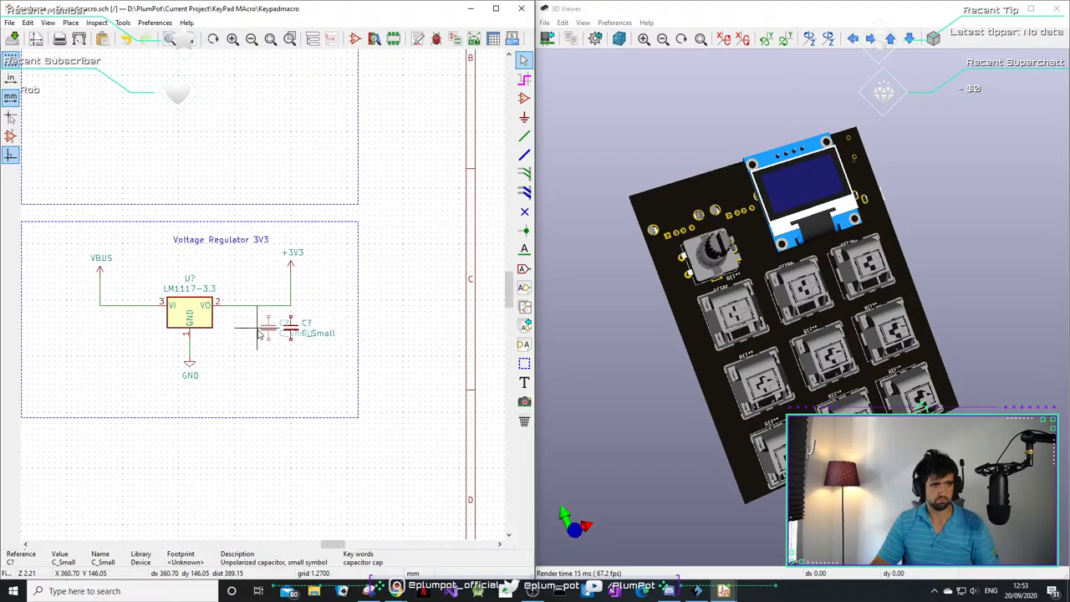
click(268, 333)
key(ctrl+d)
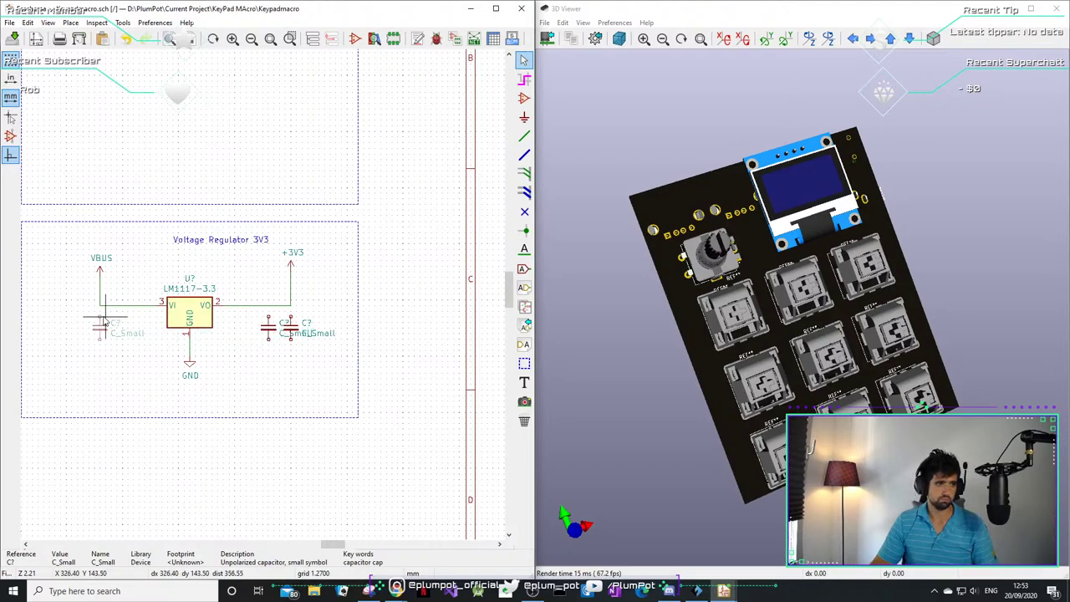
click(100, 316)
- Wire the three capacitors' upper pins to the regulator's VBUS and +3V3 lines, and draw short wires down from their lower pins
key(w)
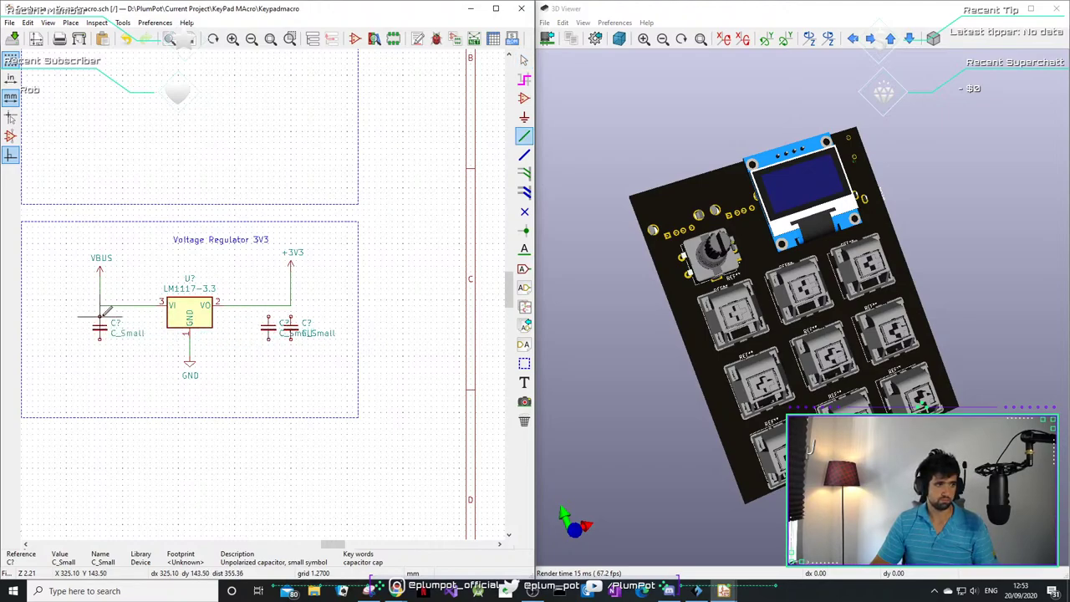
click(100, 316)
click(100, 305)
click(267, 315)
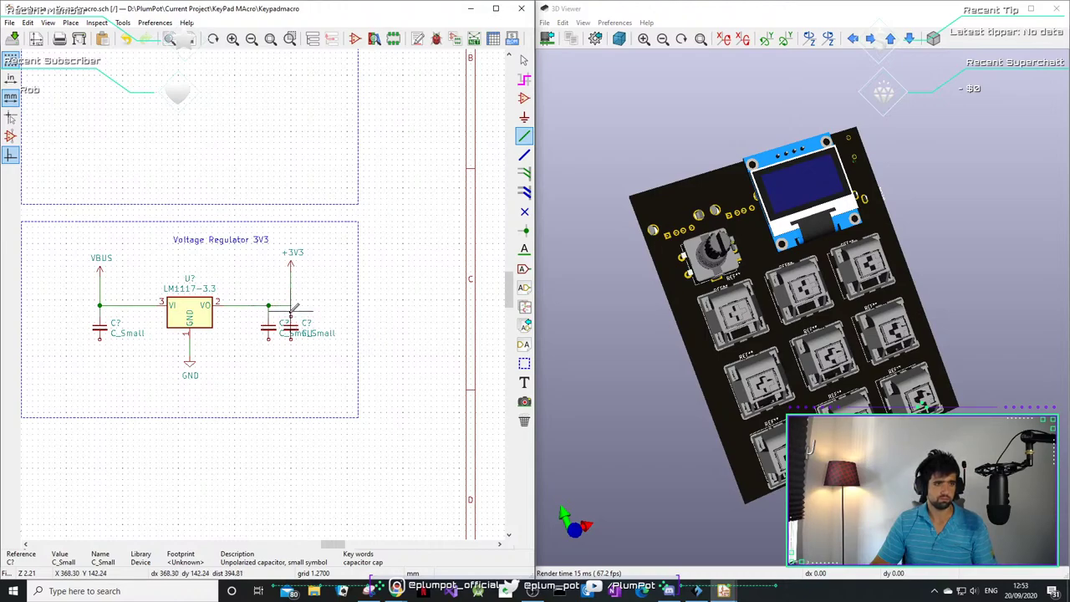
click(292, 305)
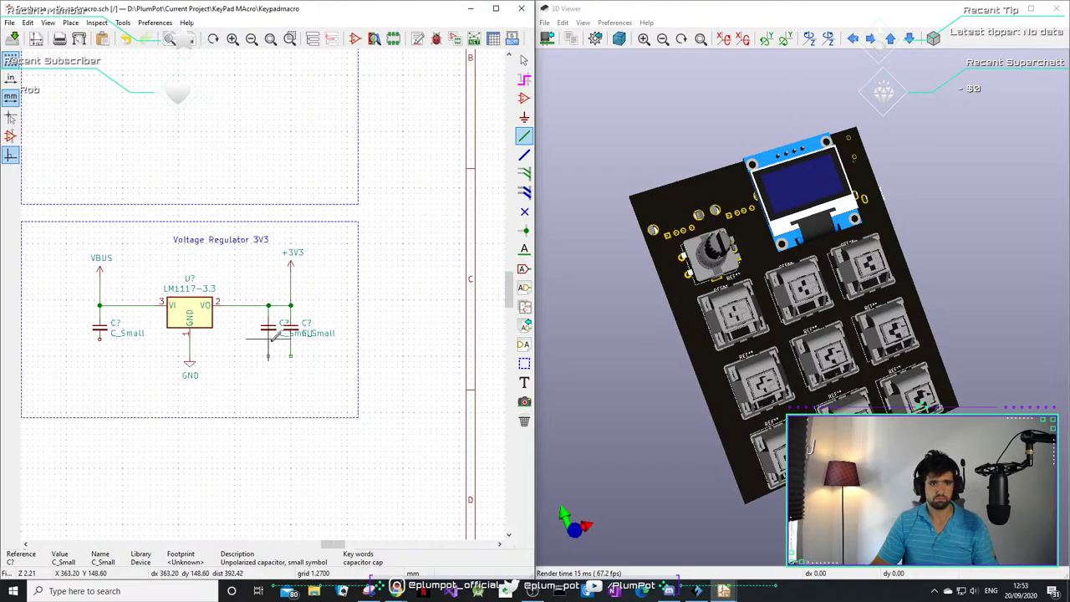
drag(660, 428, 736, 284)
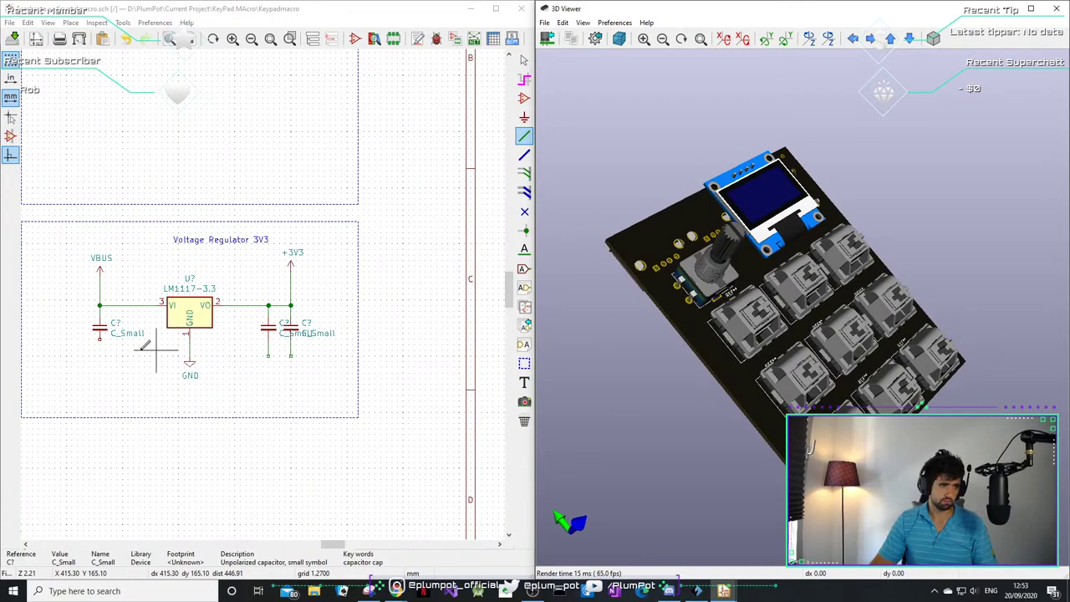
click(100, 337)
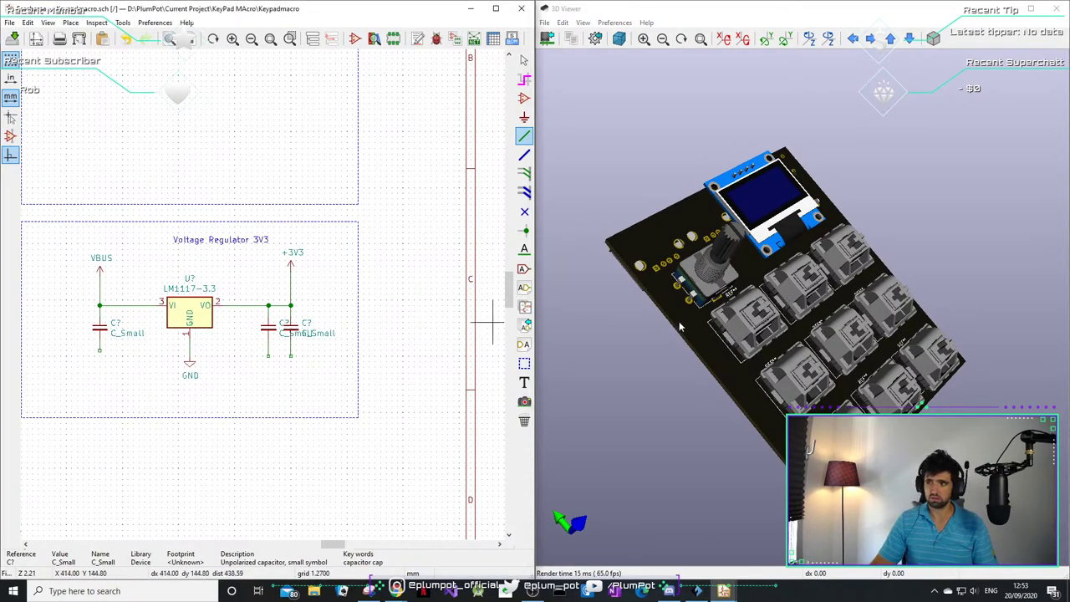
drag(679, 326, 860, 271)
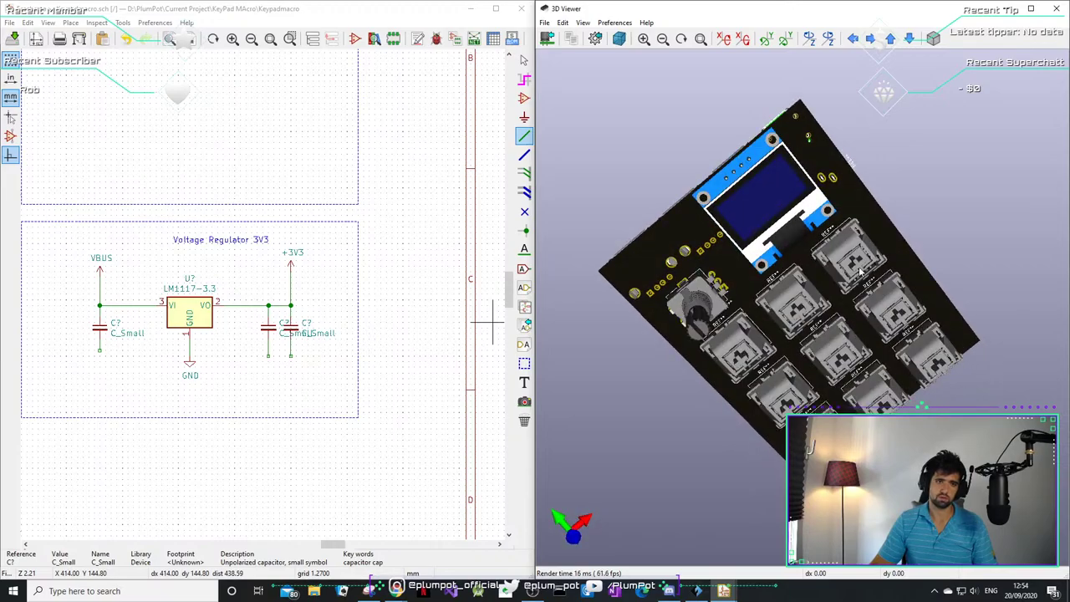
drag(825, 312, 764, 290)
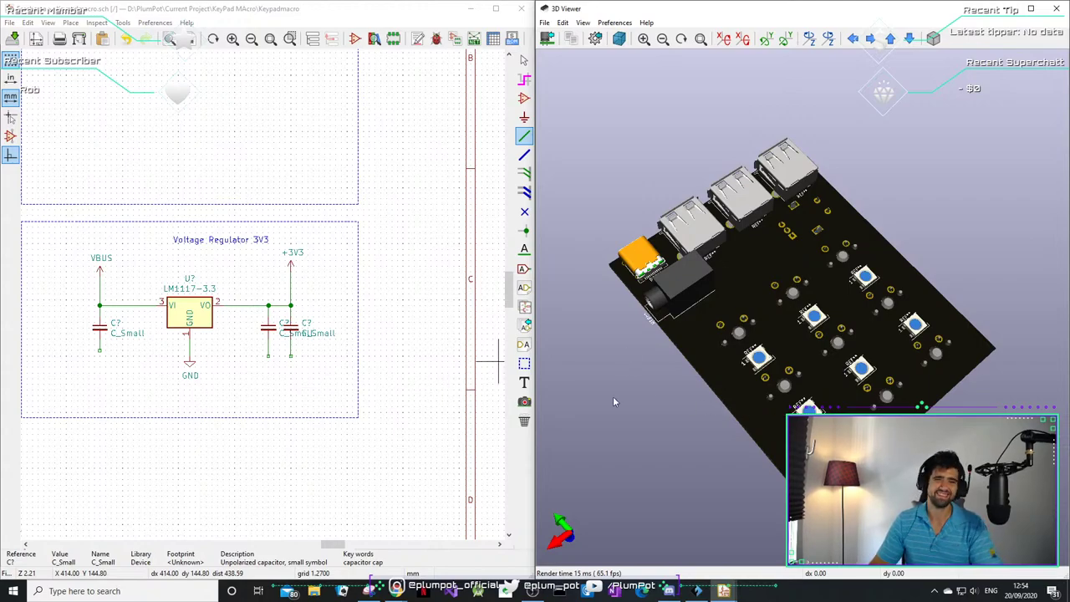
drag(613, 396, 778, 251)
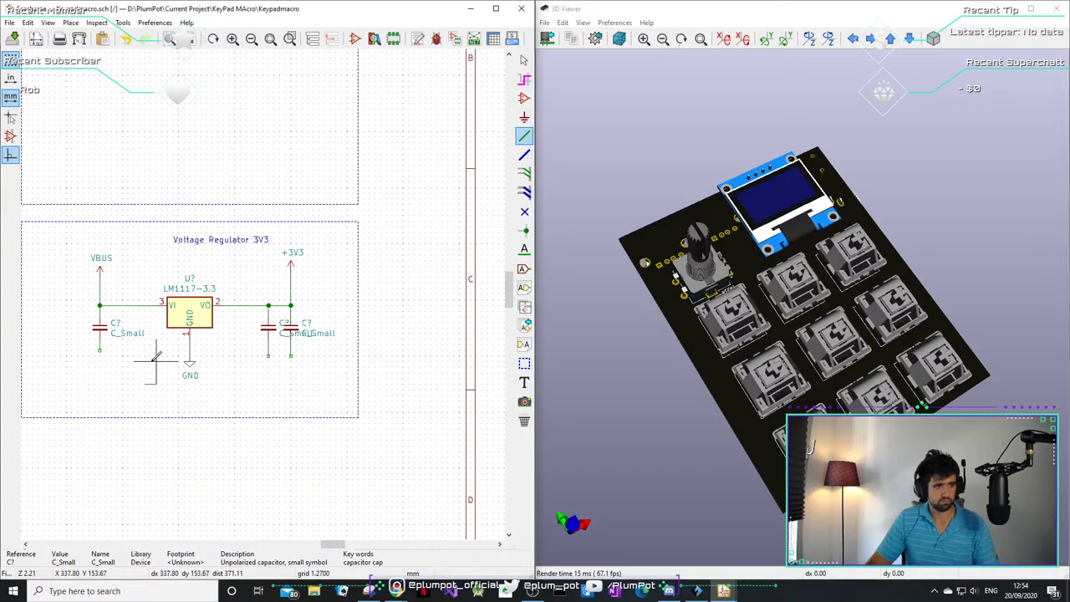
- Place duplicated GND symbols under the VBUS capacitor and both +3V3 capacitors, connecting each to the capacitor's lower wire
key(Escape)
key(ctrl+d)
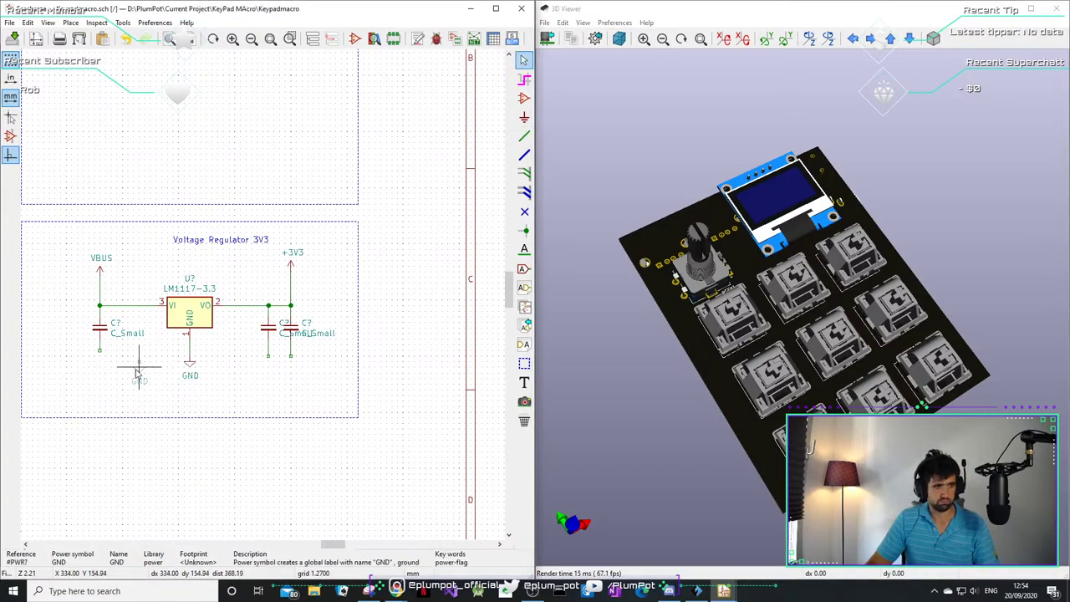
click(99, 361)
key(w)
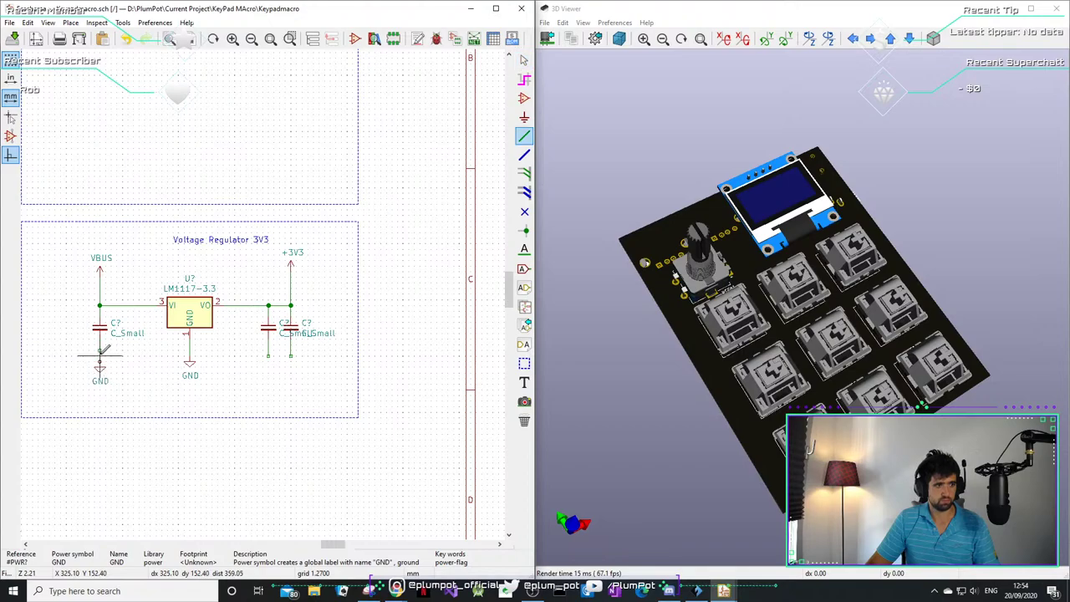
key(Escape)
key(ctrl+d)
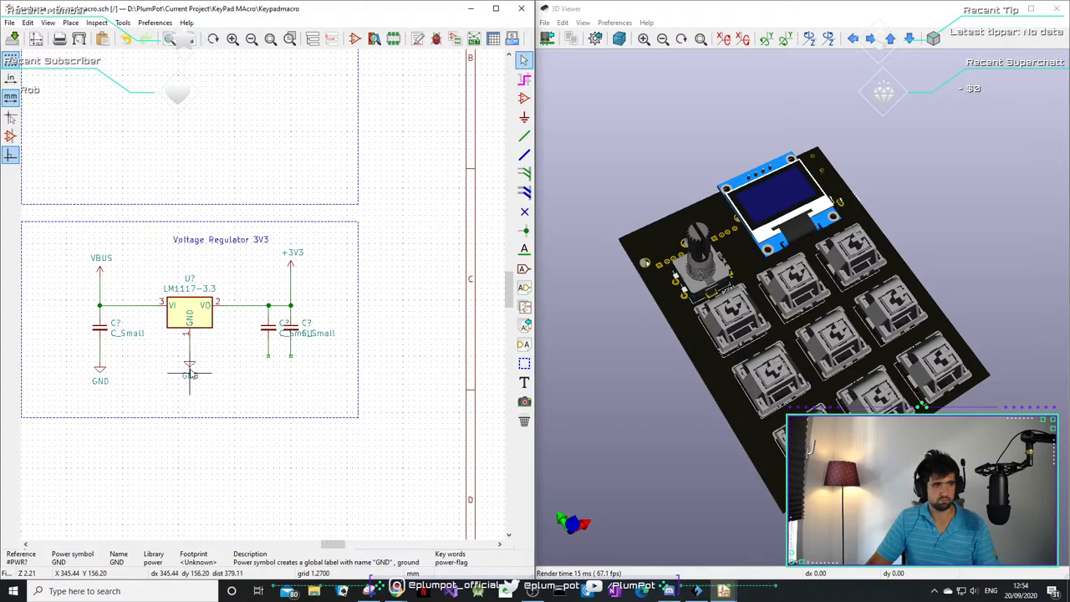
click(268, 374)
key(ctrl+d)
click(291, 373)
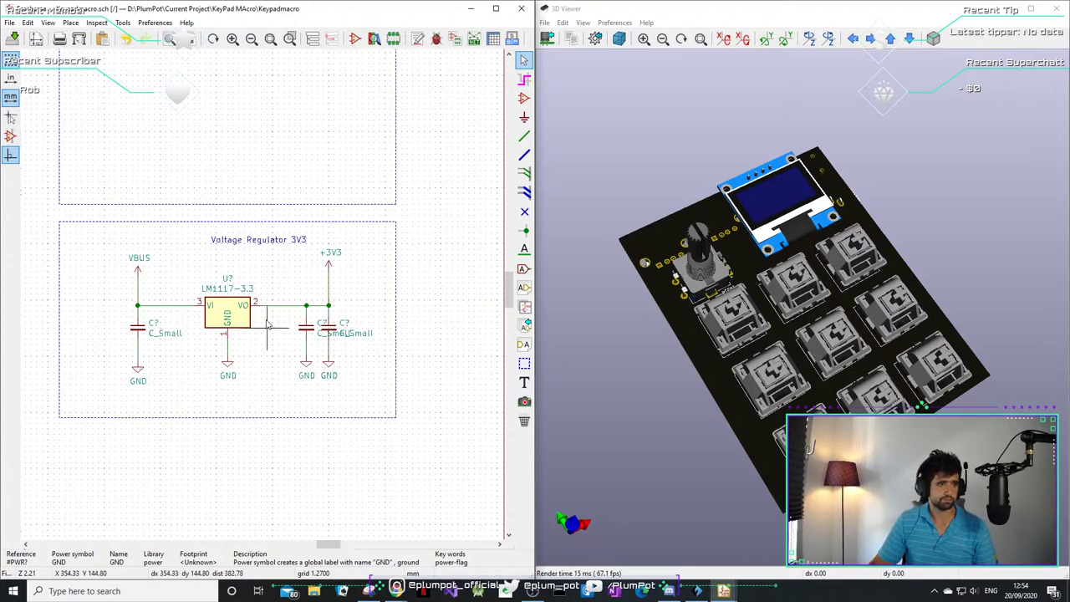
- Annotate the entire schematic, keeping existing annotations and sorting components by X position
scroll(266, 288, down, 1)
middle_drag(203, 239, 239, 310)
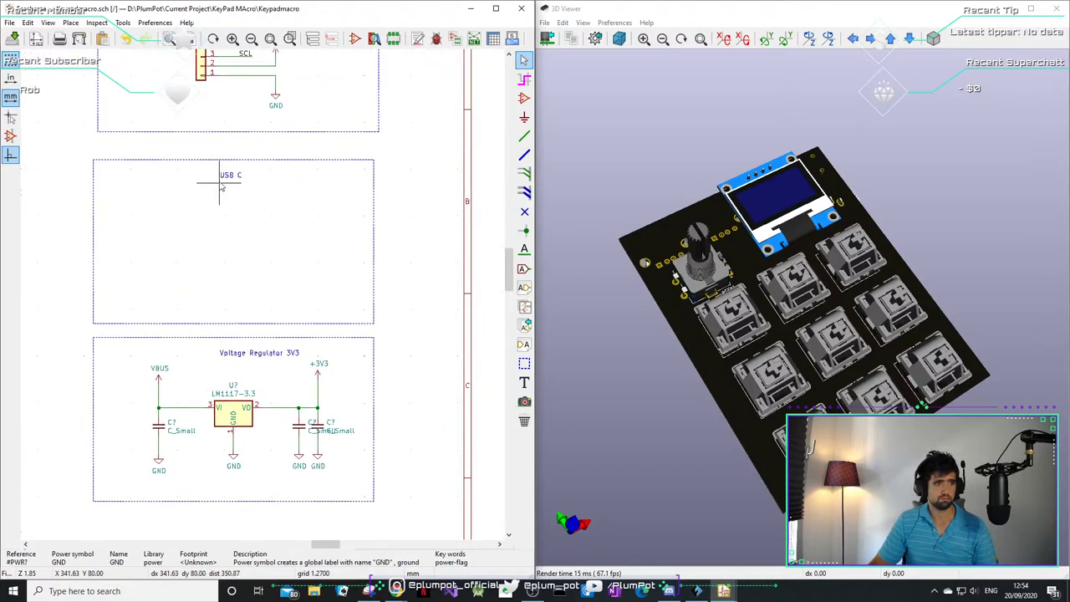
click(122, 22)
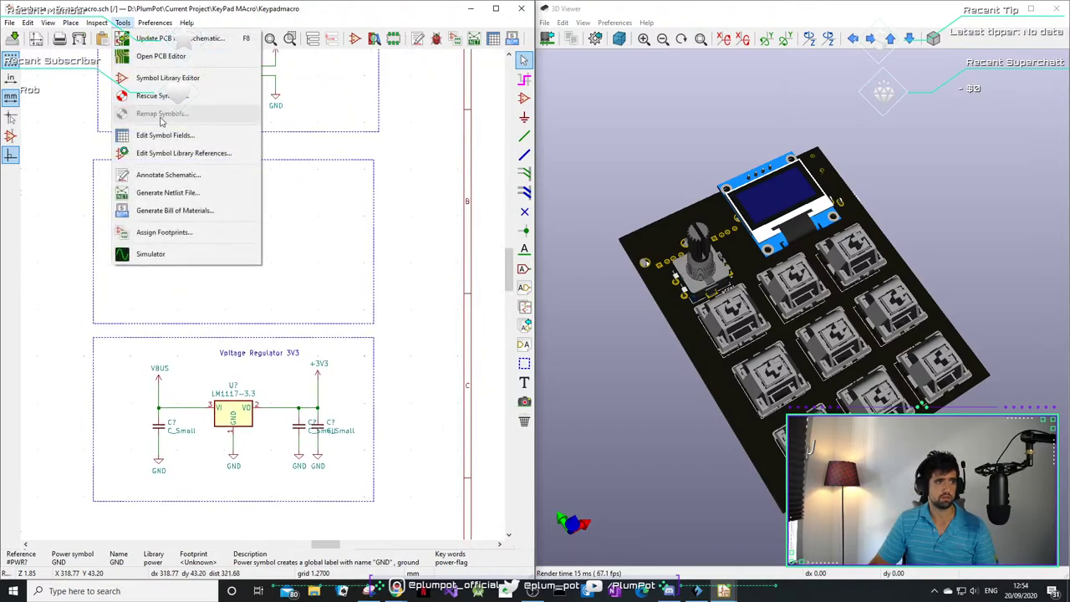
click(172, 175)
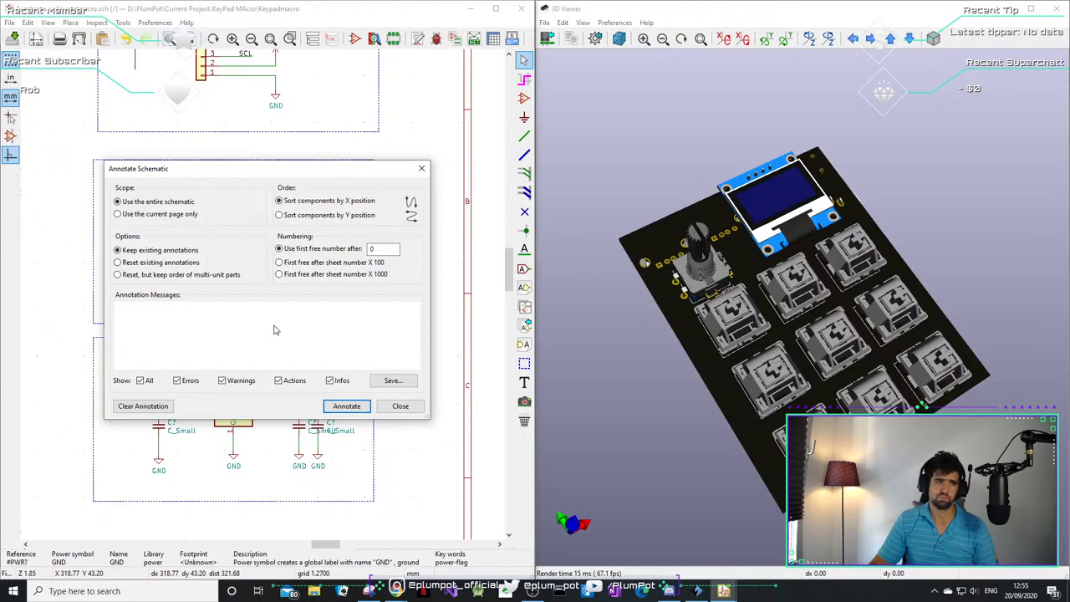
click(338, 407)
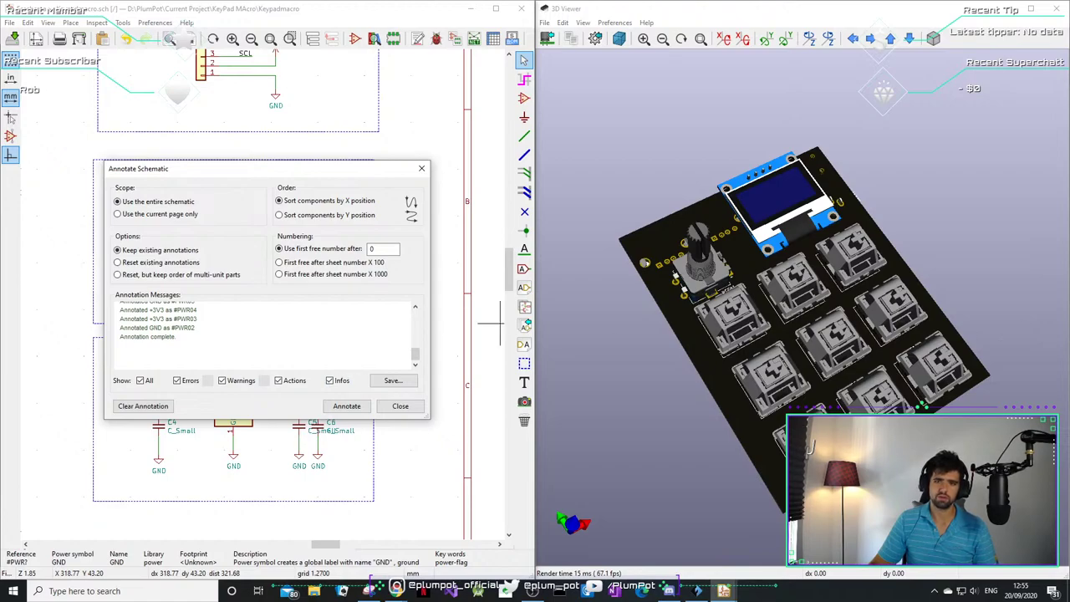
click(367, 404)
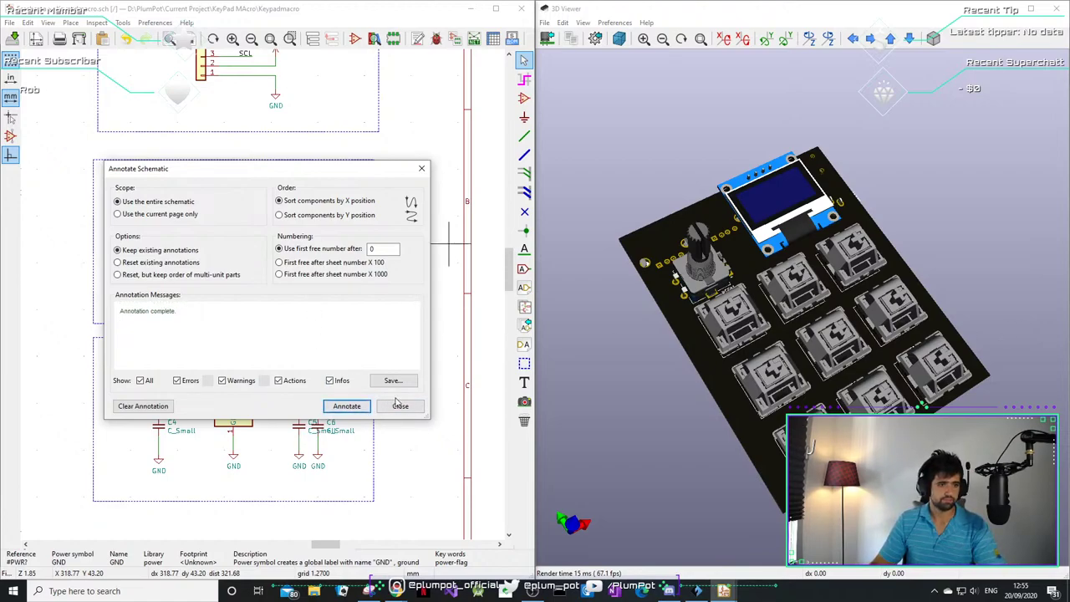
click(401, 405)
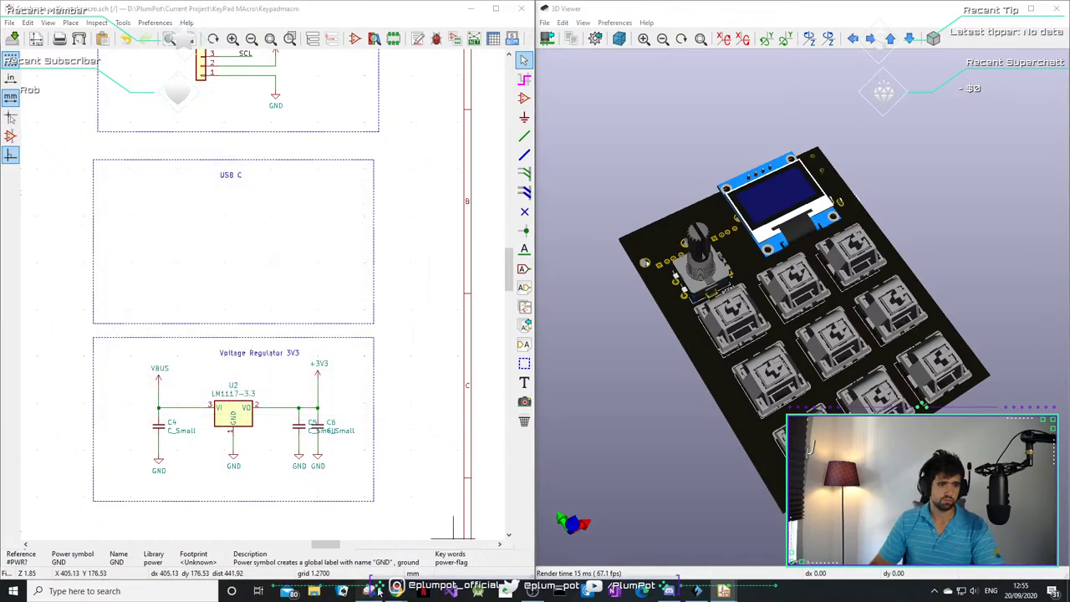
- Check the feature block overview in Snipping Tool against the schematic's STM32 Microcontroller and other sections, and put the overview away
click(372, 591)
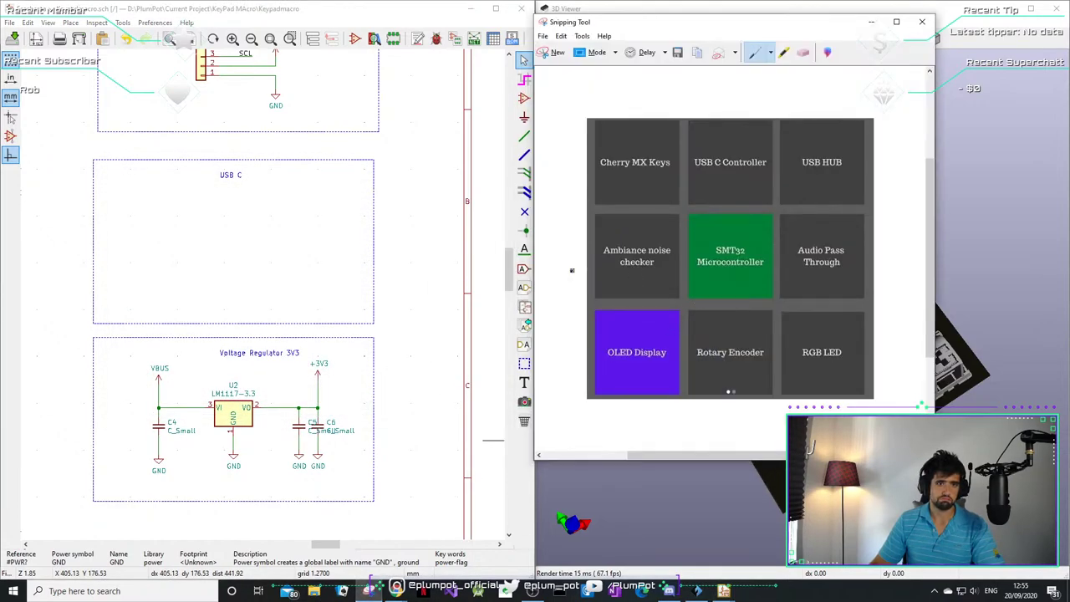
click(210, 227)
scroll(210, 227, down, 6)
scroll(265, 298, up, 4)
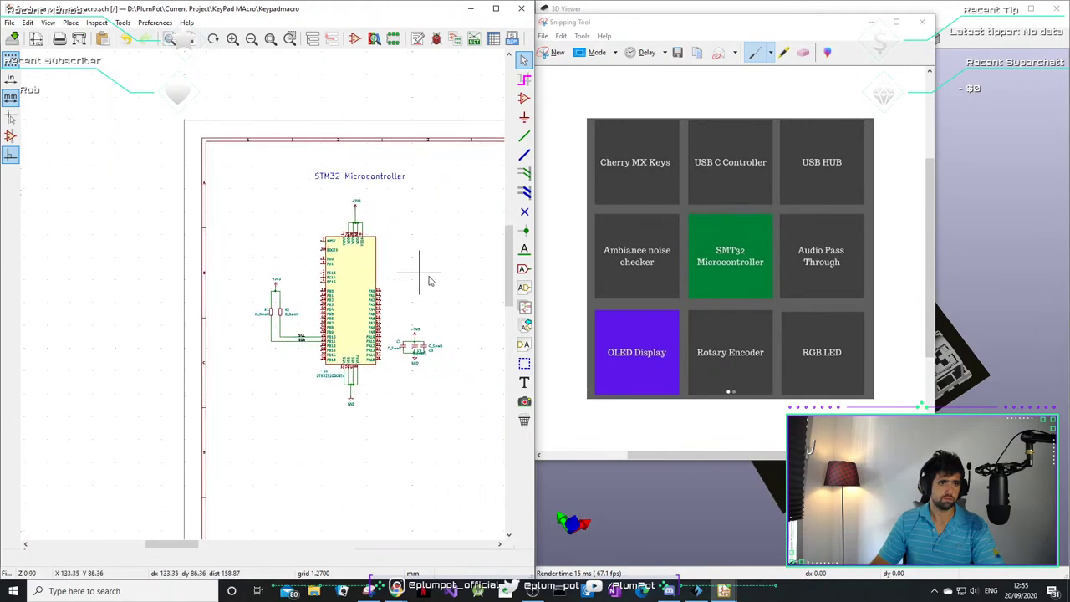
middle_drag(418, 278, 259, 280)
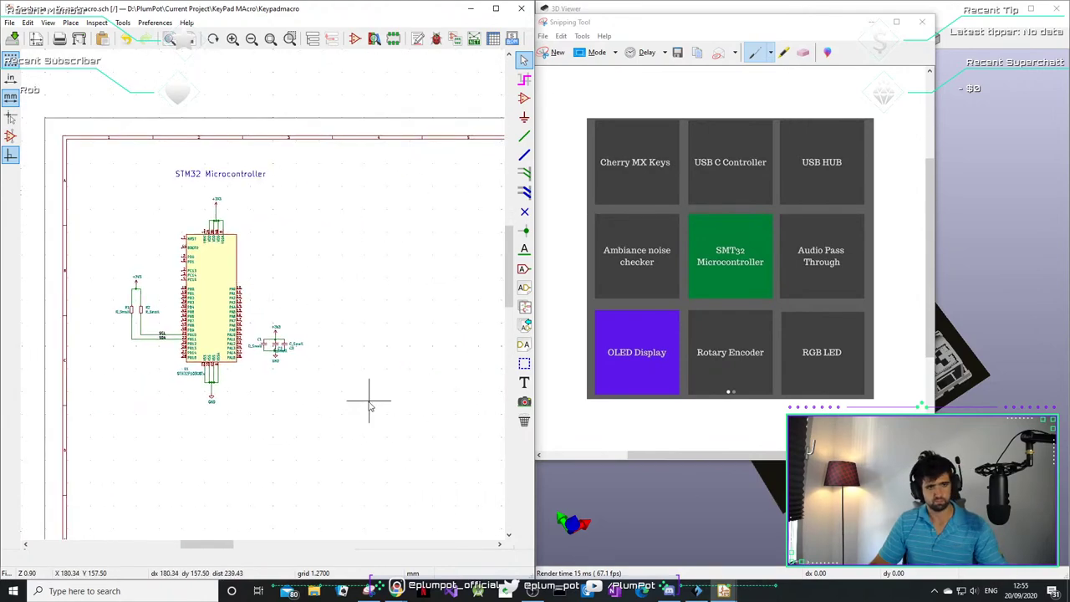
scroll(263, 294, down, 3)
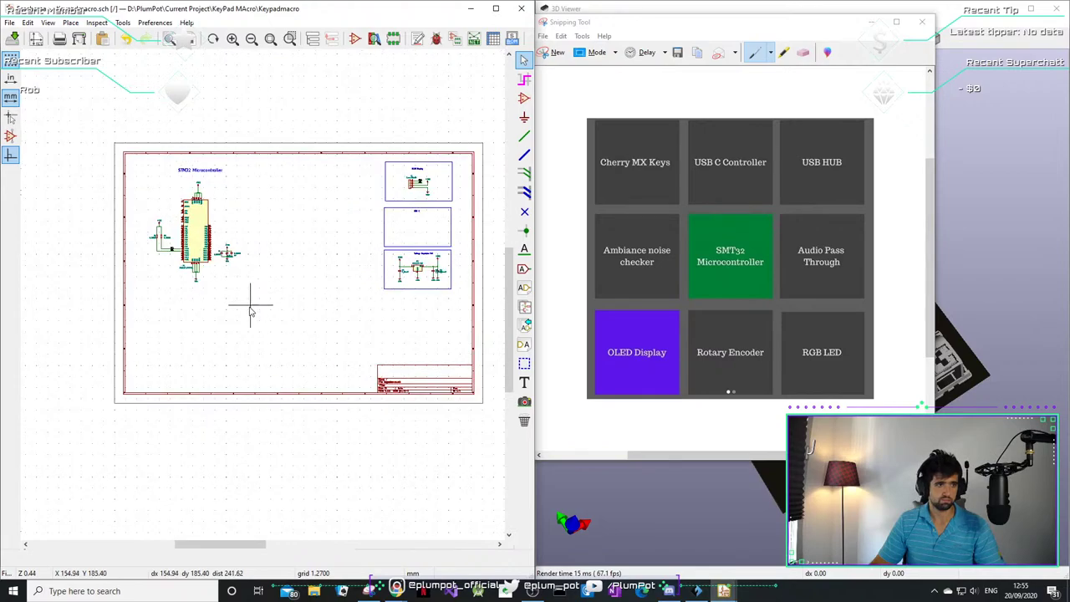
scroll(241, 296, up, 2)
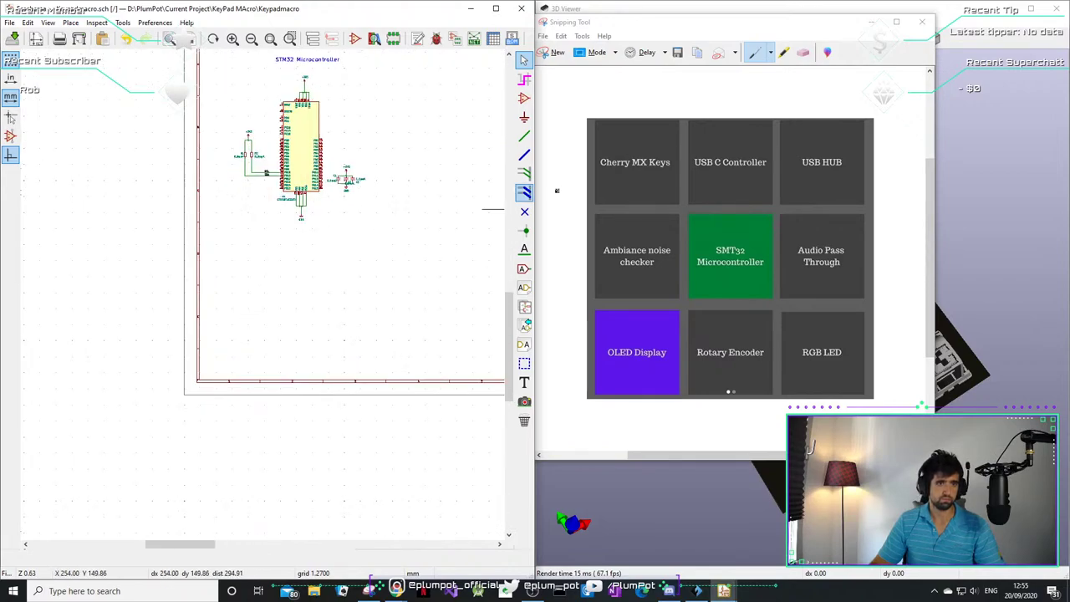
click(870, 22)
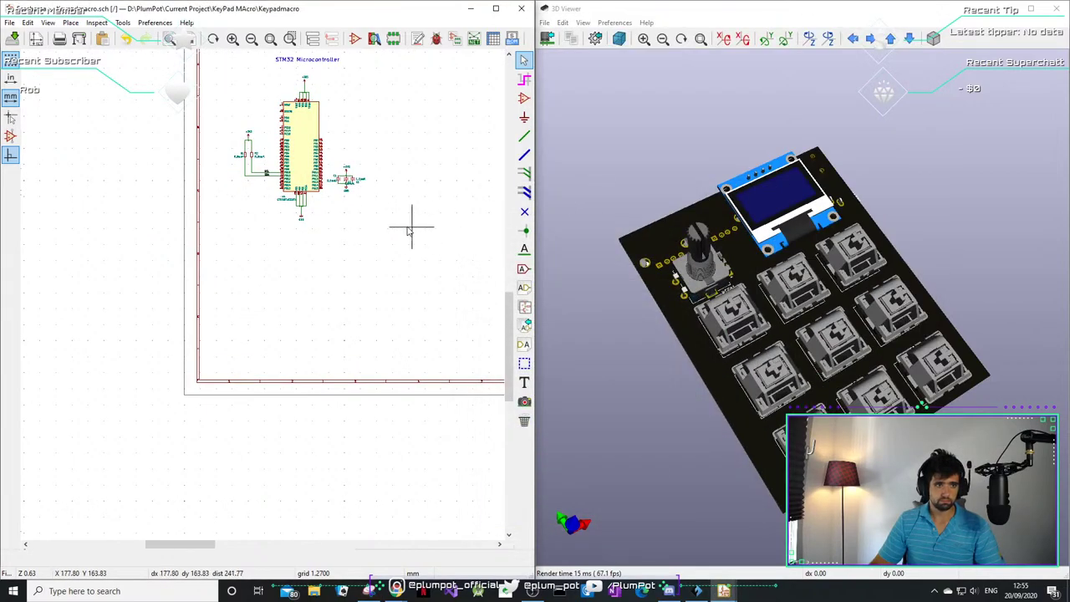
scroll(249, 296, down, 1)
middle_drag(248, 296, 125, 301)
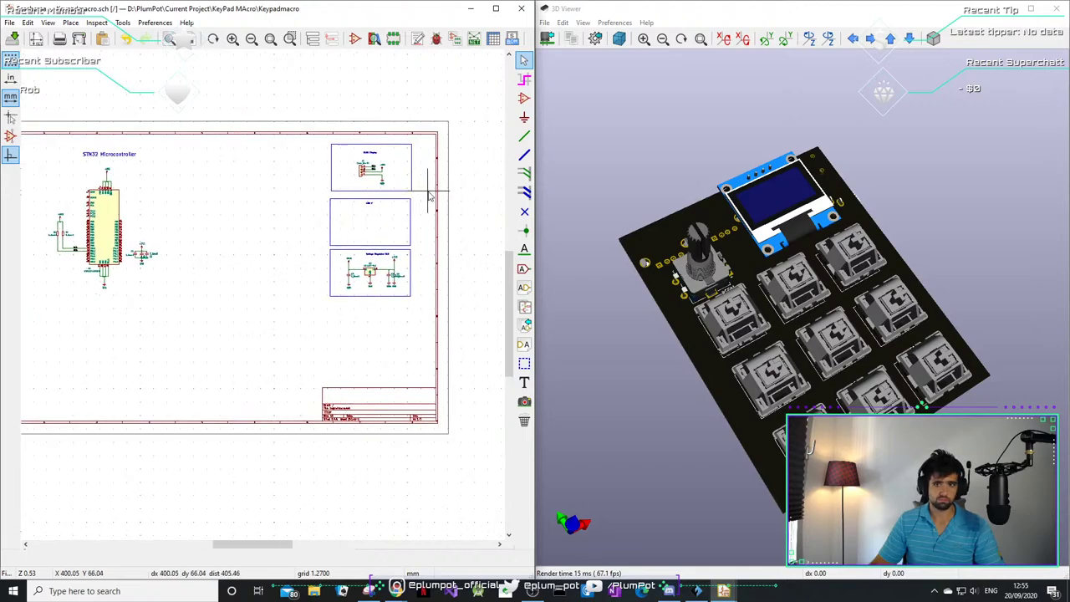
drag(427, 192, 300, 247)
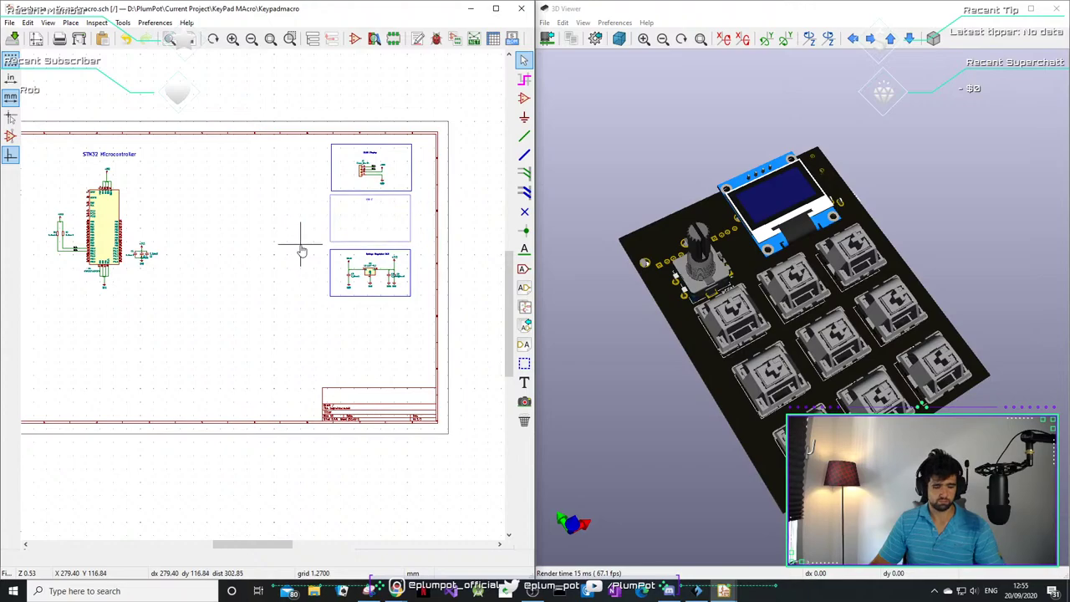
click(300, 249)
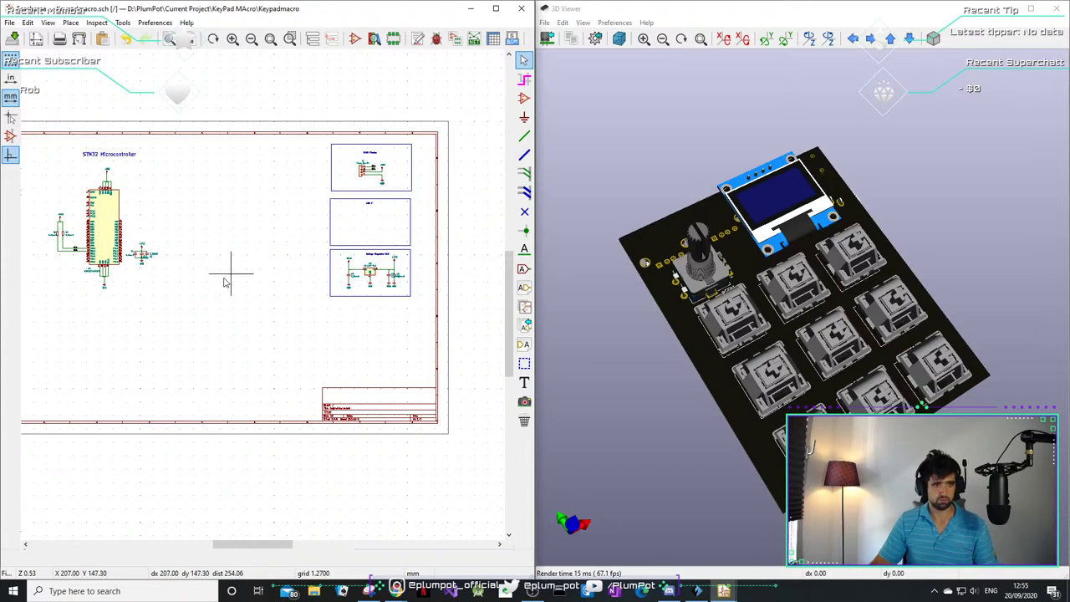
- Enlarge the schematic window and move the USB C section's frame and title to the empty area below the STM32 microcontroller
click(495, 8)
scroll(729, 334, up, 1)
scroll(729, 333, up, 2)
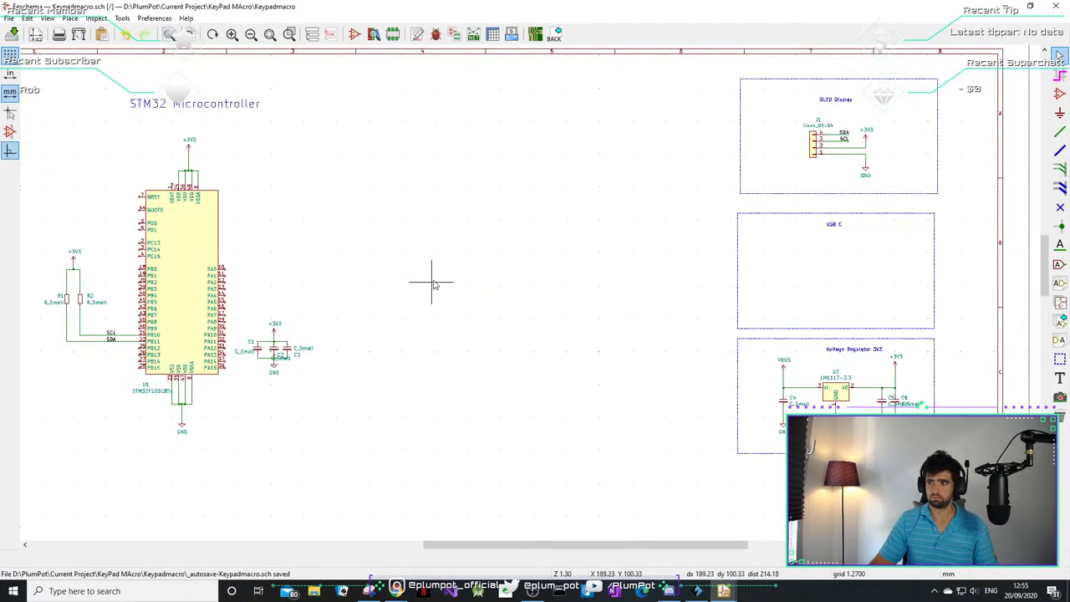
drag(861, 162, 598, 295)
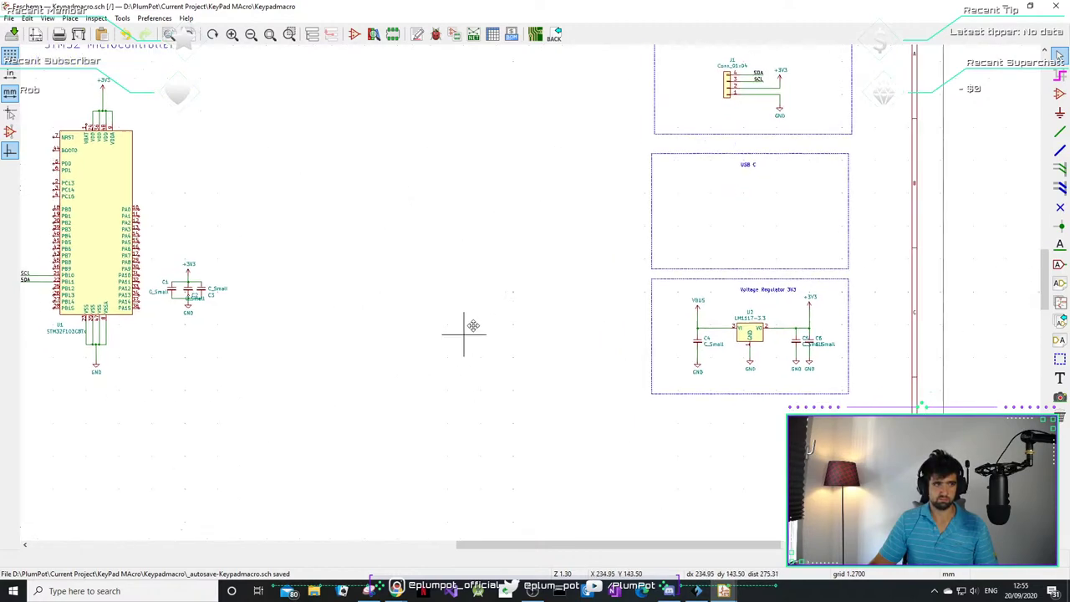
key(m)
click(159, 357)
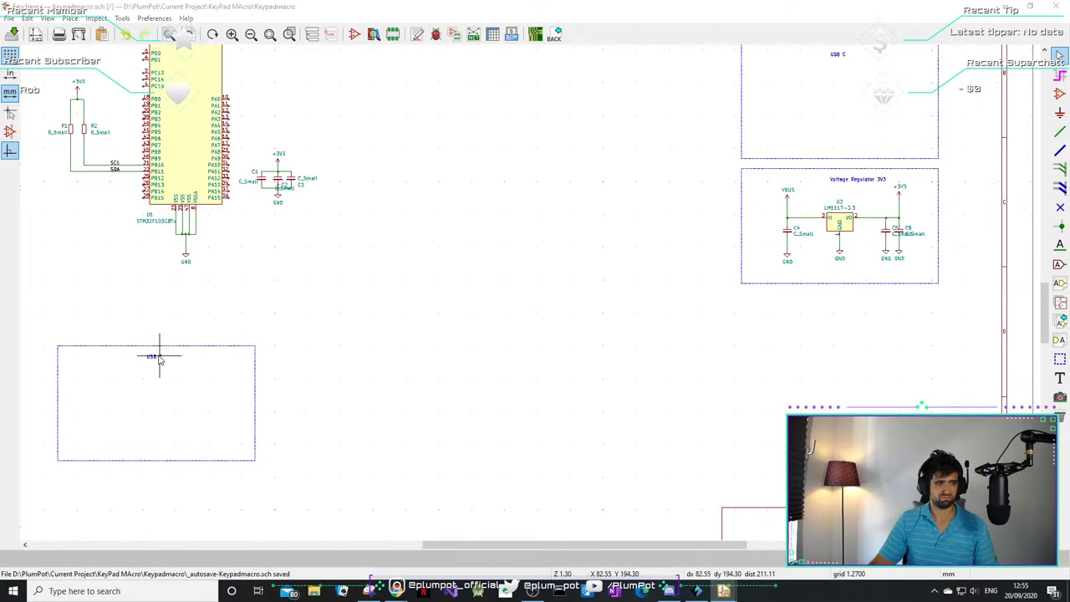
- Change the title text of the frame below the STM32 microcontroller to Cherry MX
double_click(159, 357)
text(C)
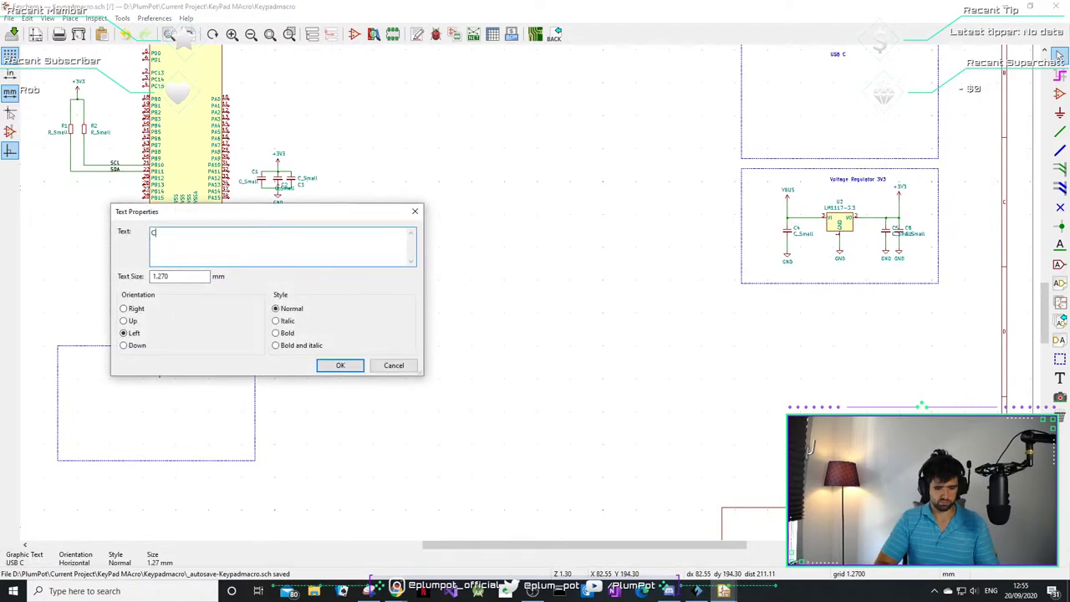
text(herry MX)
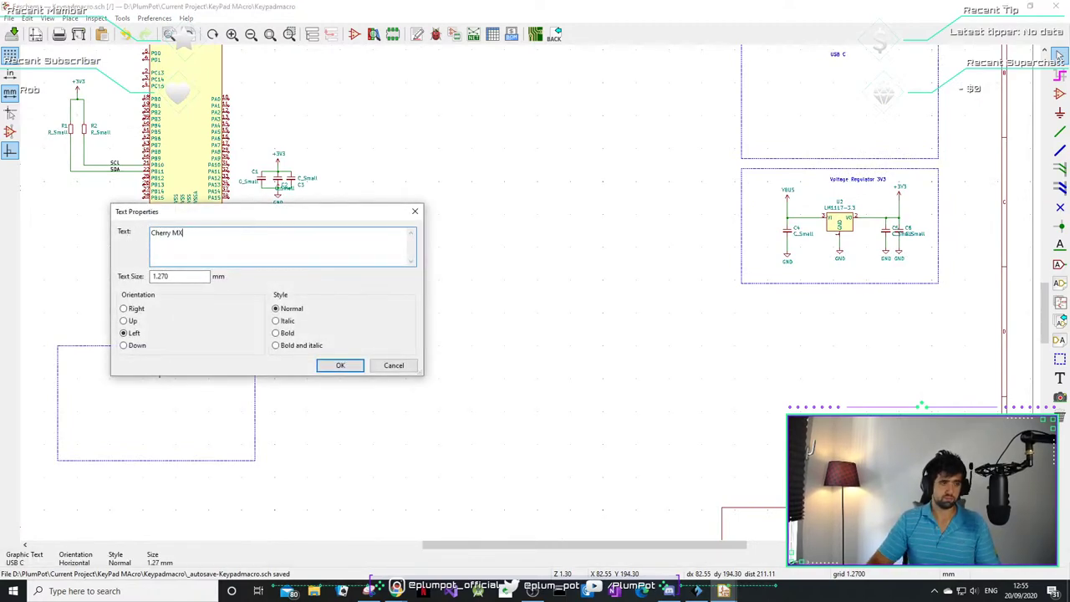
click(340, 365)
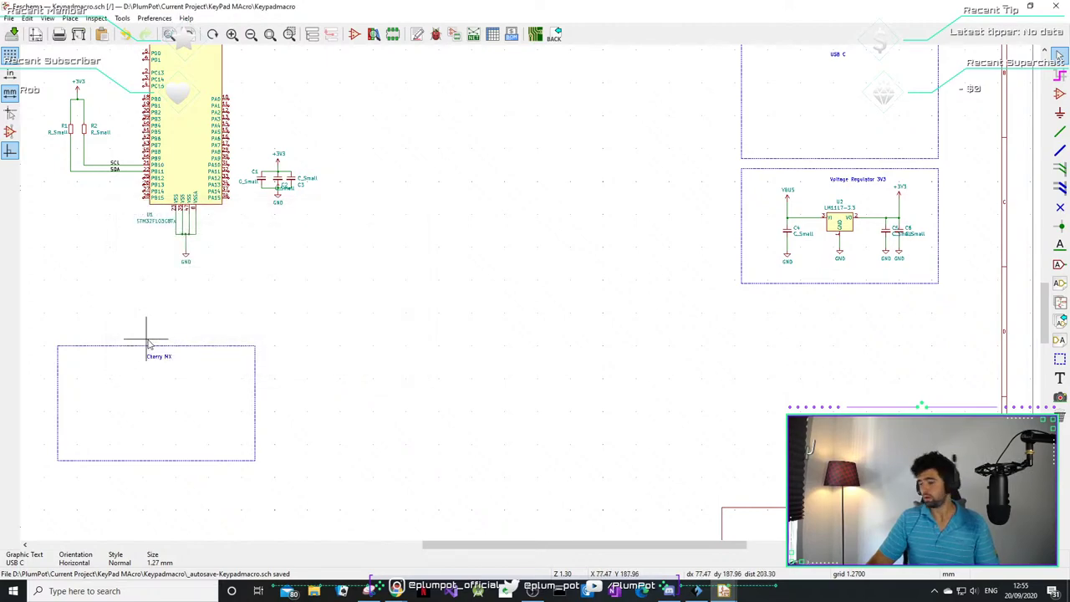
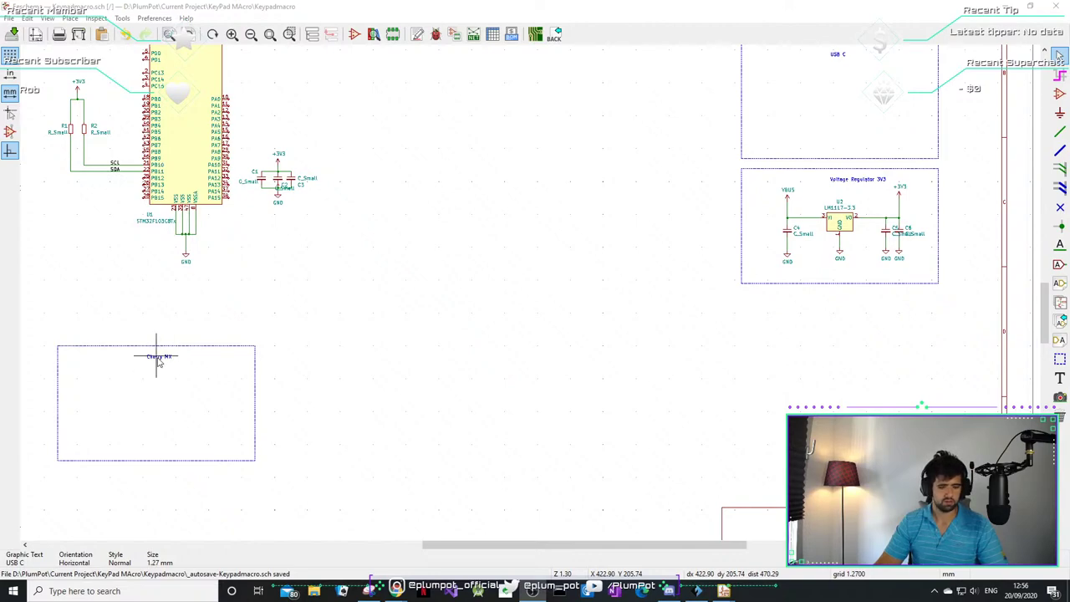
- Start adding a symbol in the Cherry MX frame and search the symbol library for MX and Cherr
scroll(156, 355, up, 3)
scroll(586, 316, down, 1)
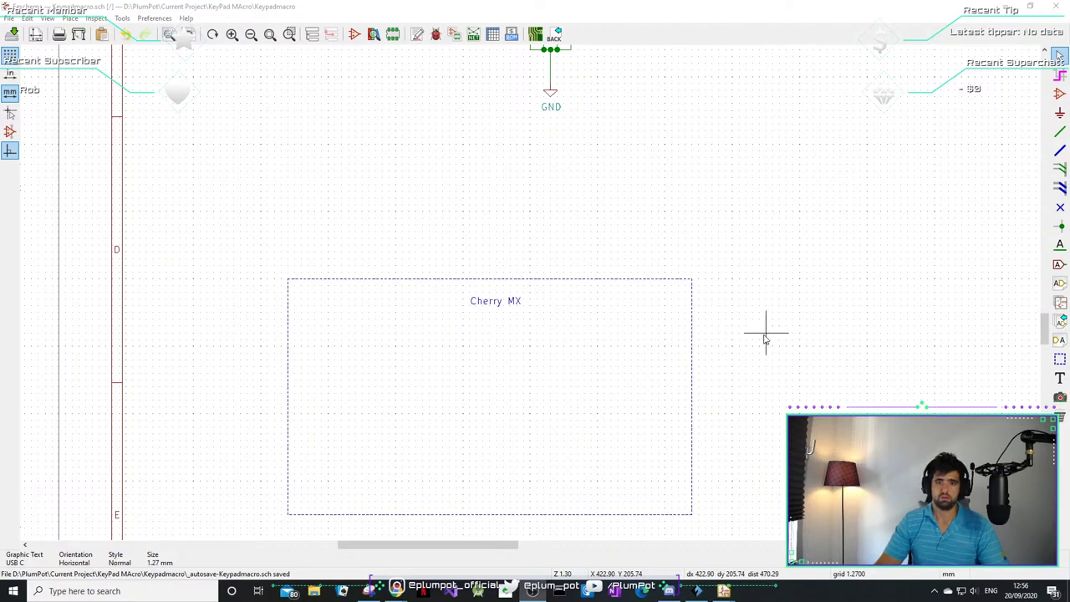
scroll(535, 292, down, 4)
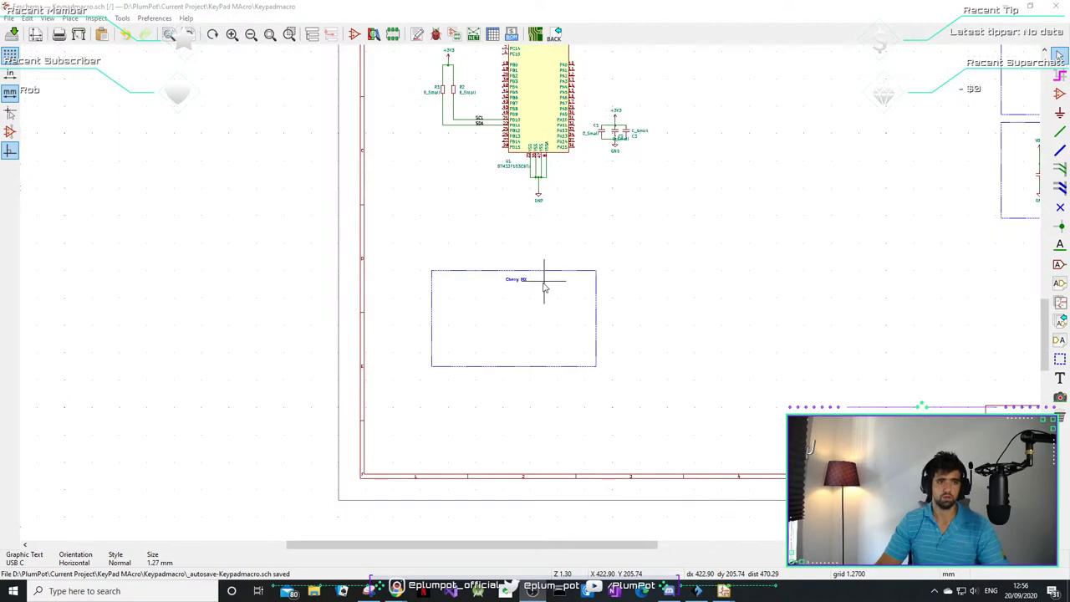
scroll(539, 290, up, 1)
scroll(531, 292, up, 2)
scroll(532, 294, down, 2)
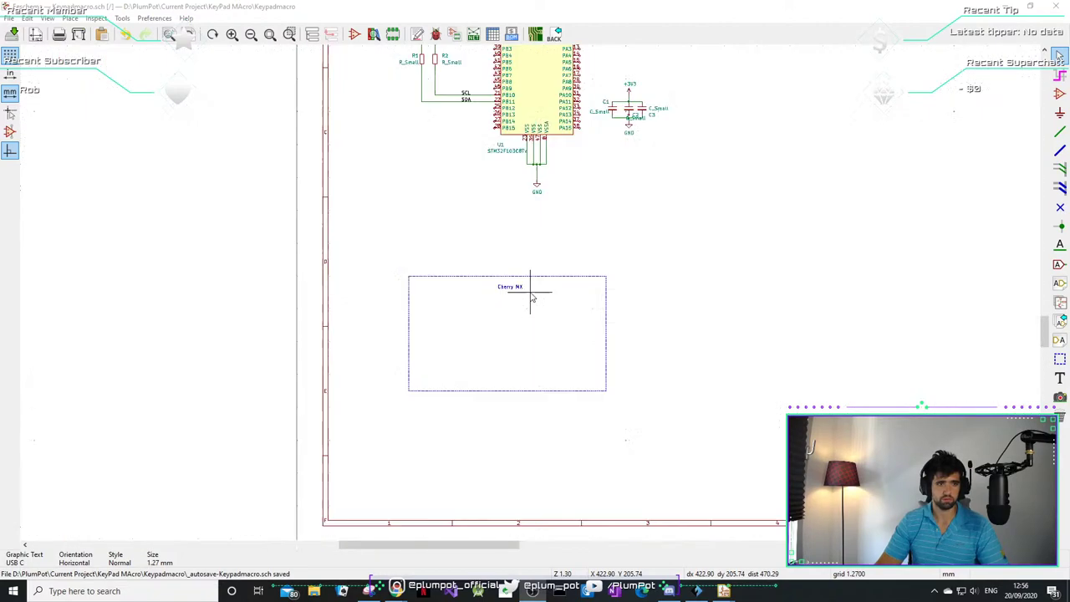
scroll(530, 299, up, 1)
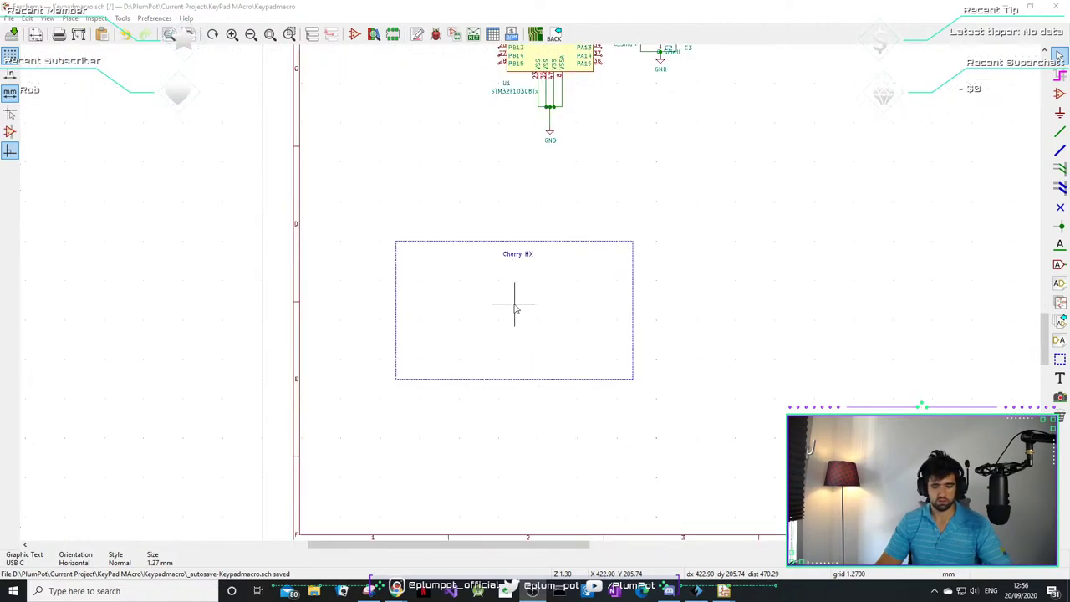
click(516, 309)
key(a)
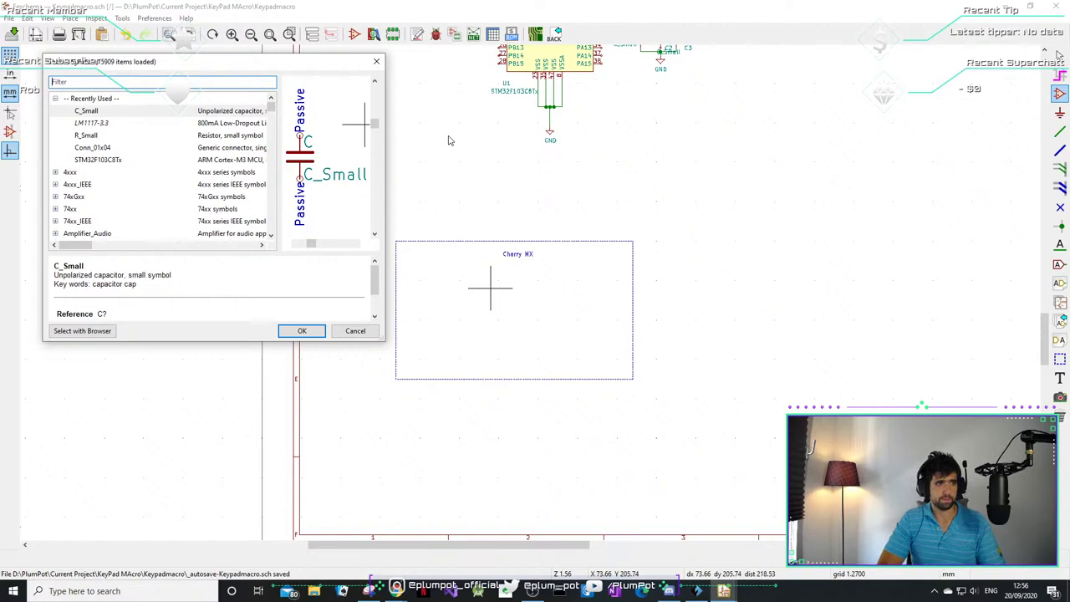
text(MX)
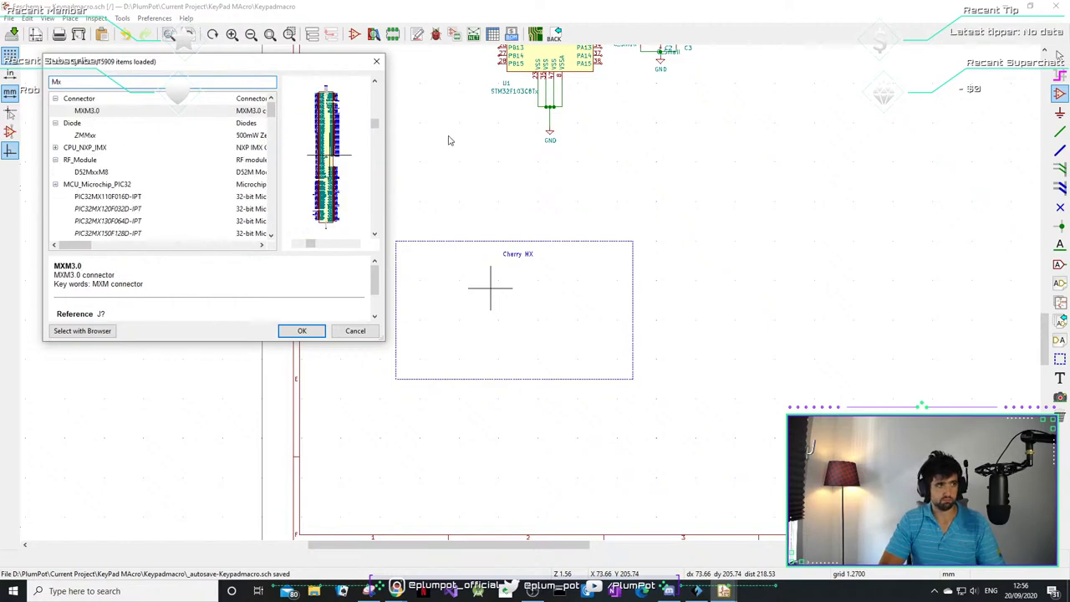
key(BackSpace)
key(BackSpace)
text(Cherru)
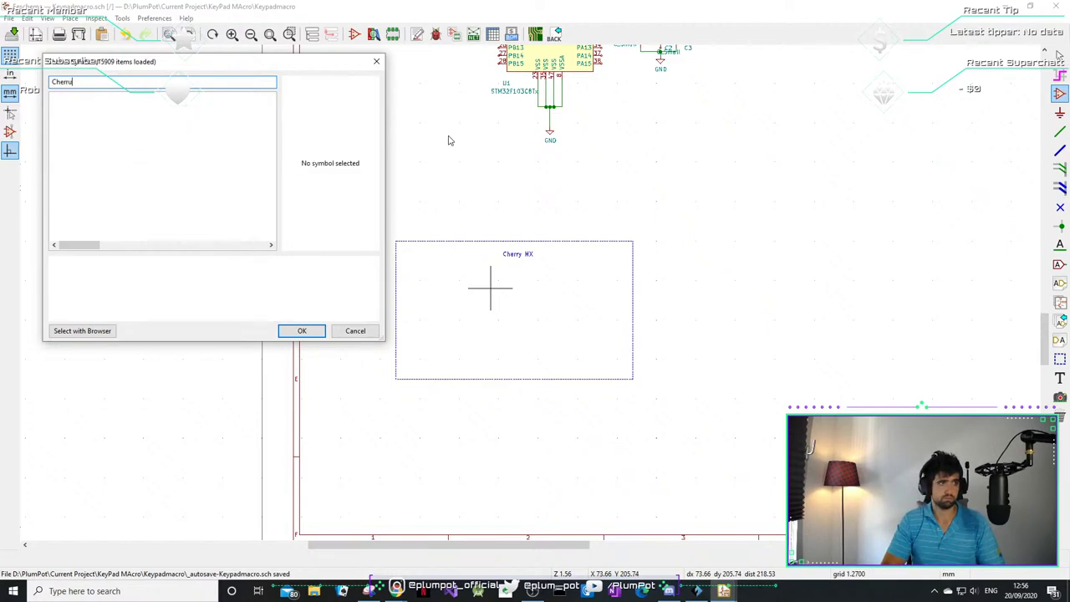
key(BackSpace)
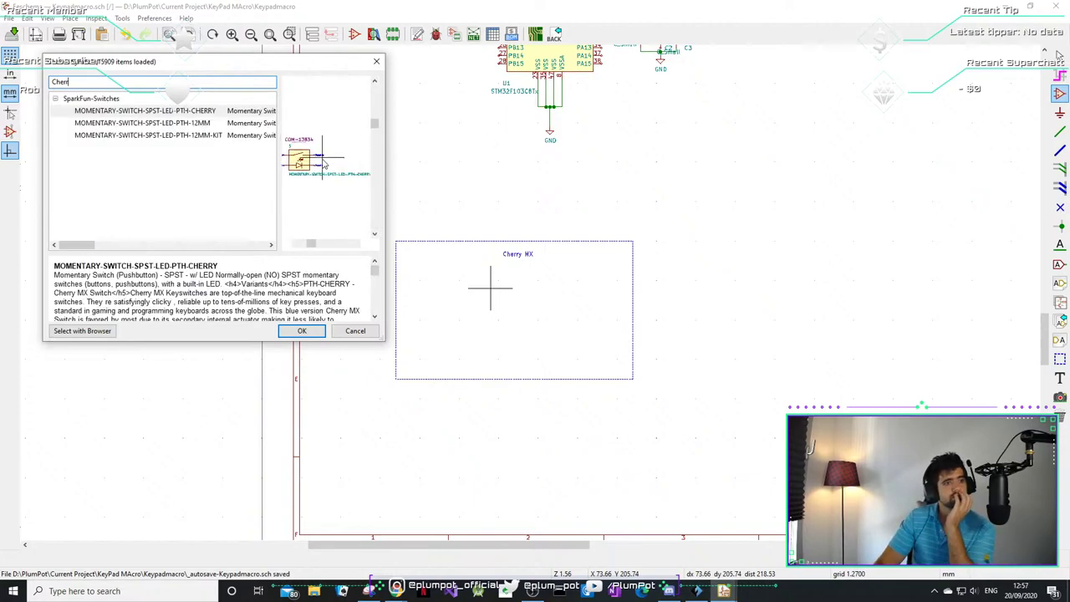
- Preview the MOMENTARY-SWITCH-SPST-LED-PTH-CHERRY symbol and place it inside the Cherry MX frame
scroll(334, 167, up, 5)
scroll(332, 170, down, 5)
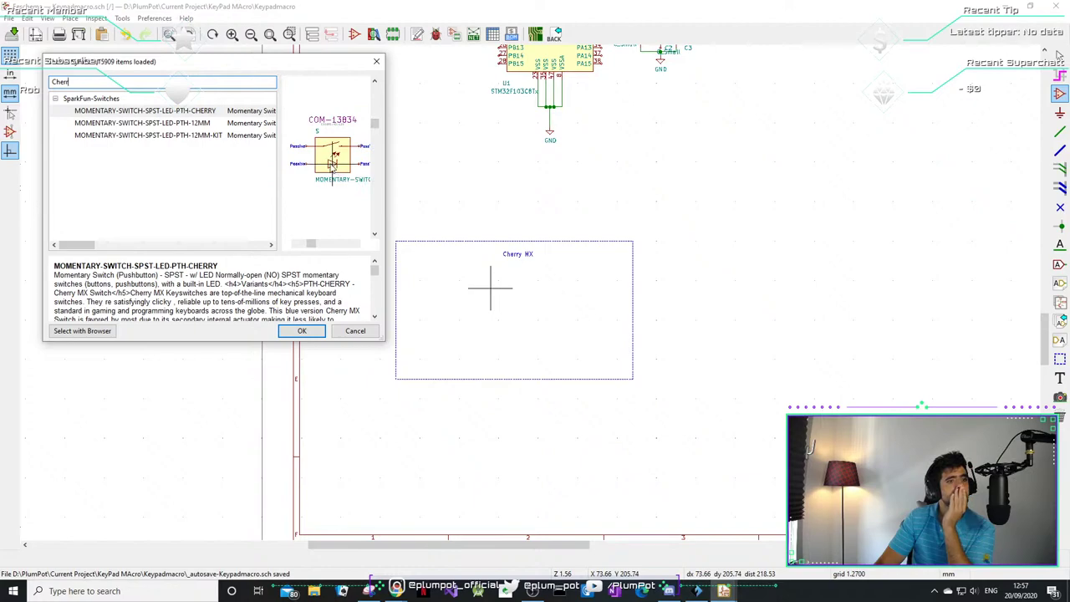
scroll(316, 183, up, 2)
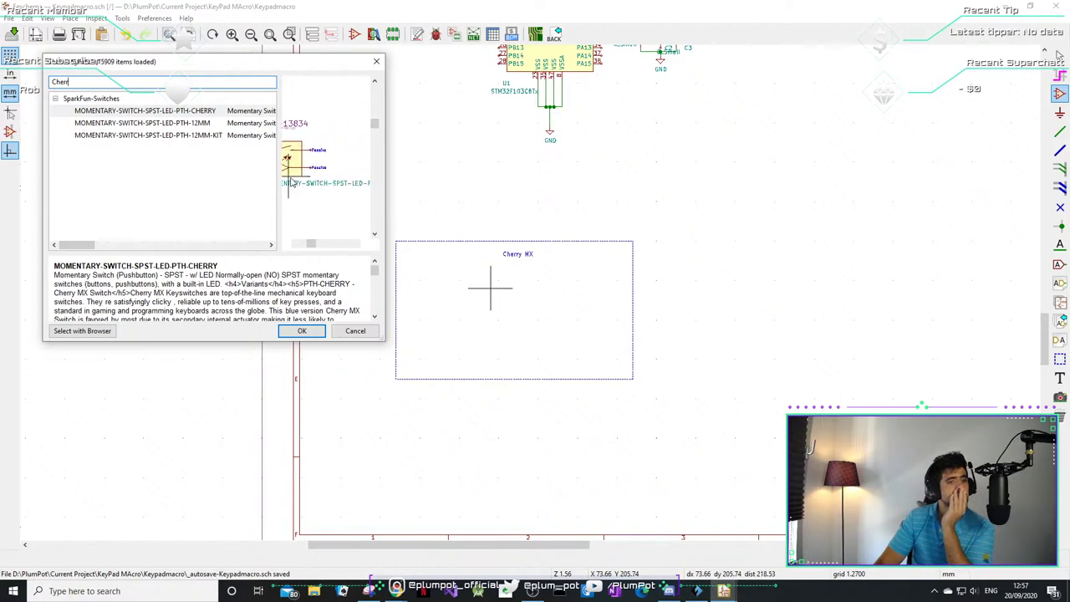
scroll(273, 168, down, 2)
scroll(335, 171, up, 3)
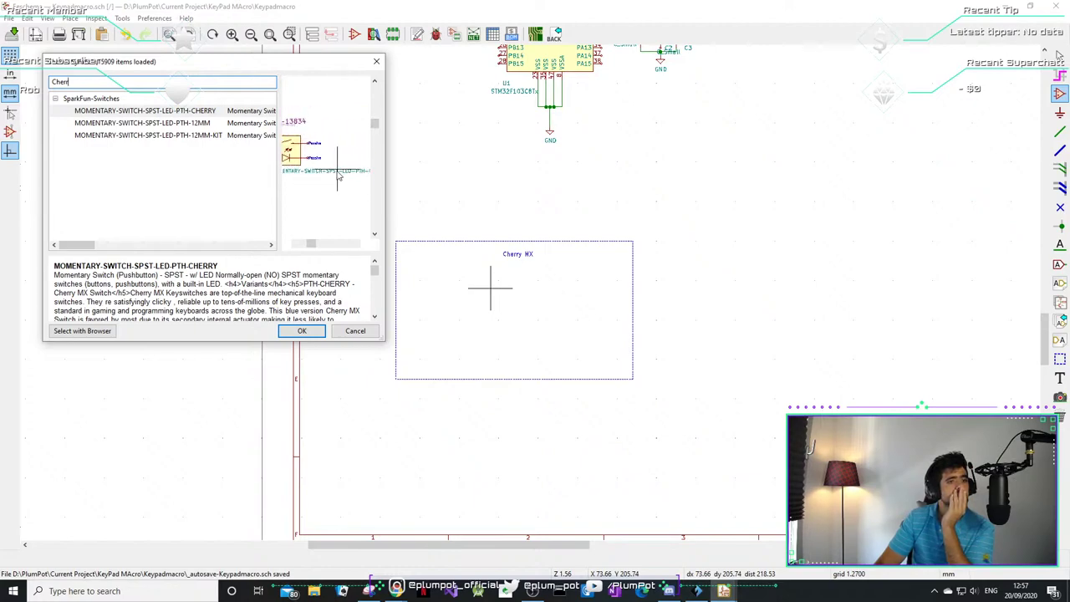
scroll(342, 180, down, 3)
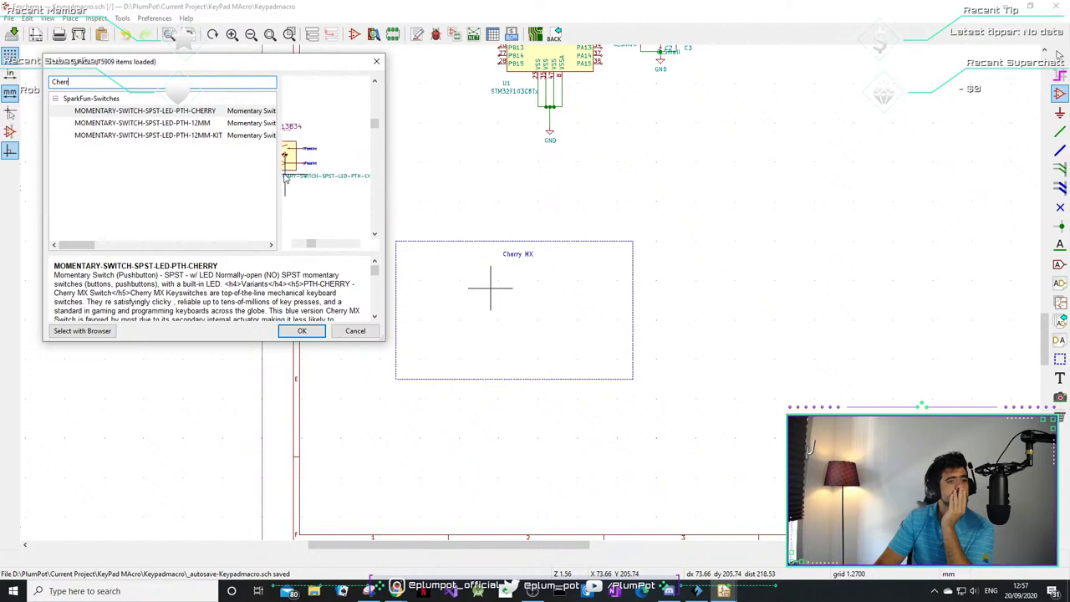
click(186, 111)
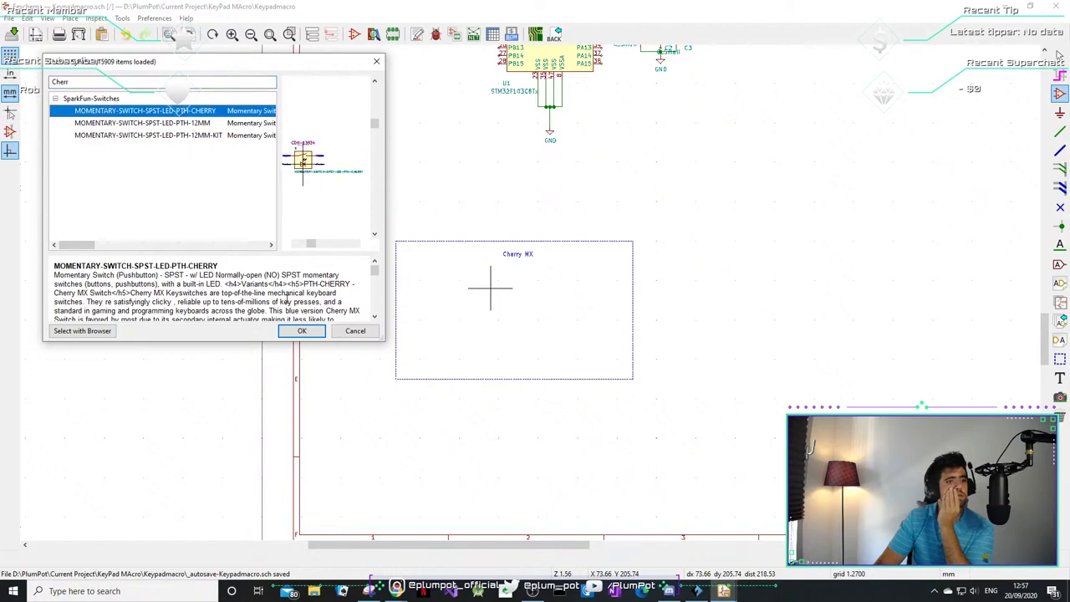
click(302, 330)
scroll(466, 309, up, 4)
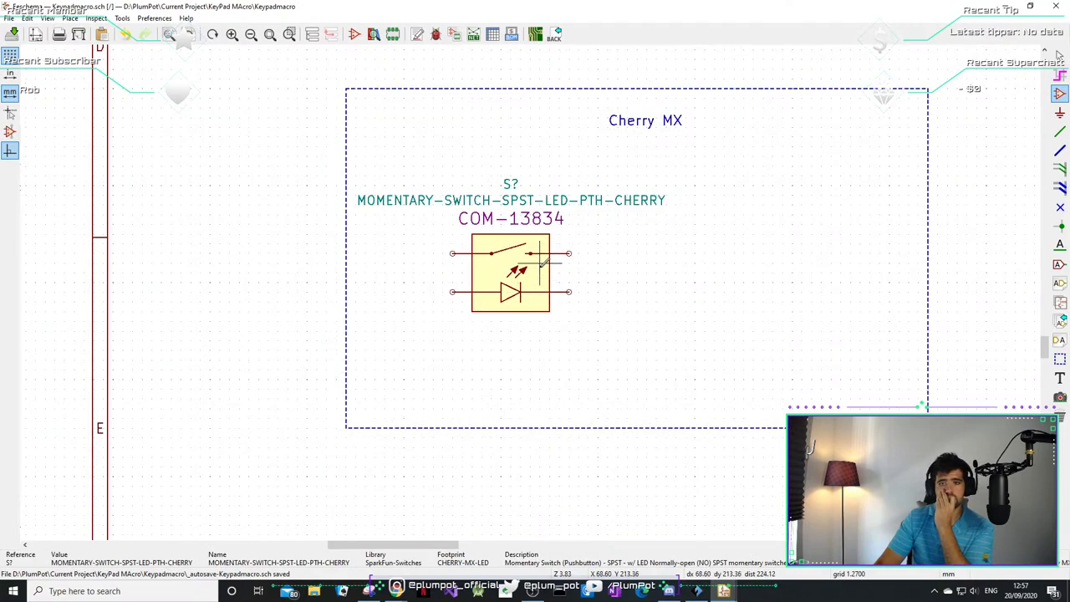
click(543, 262)
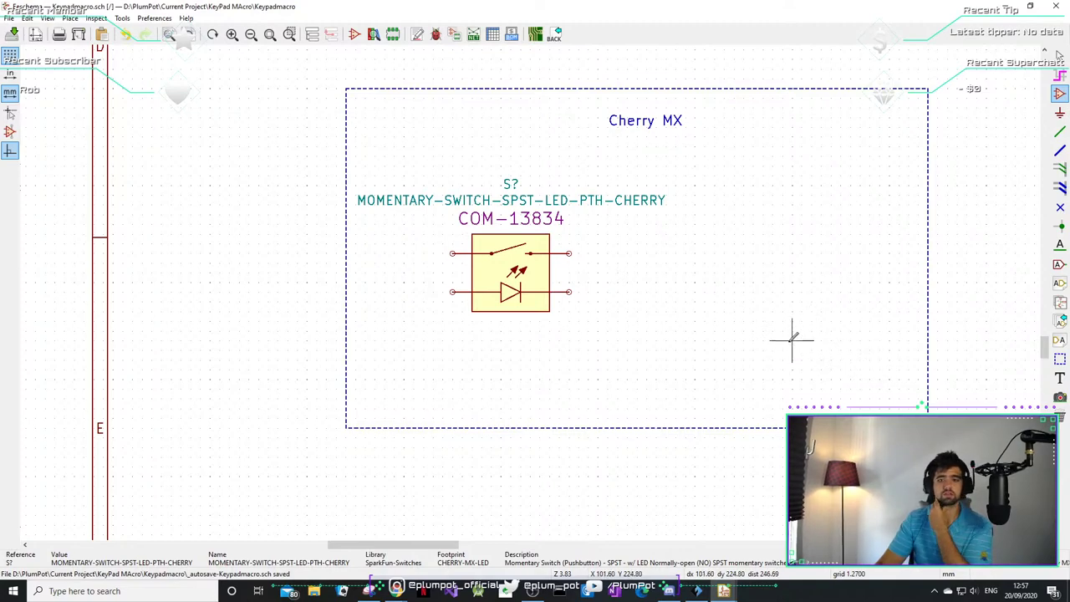
key(Escape)
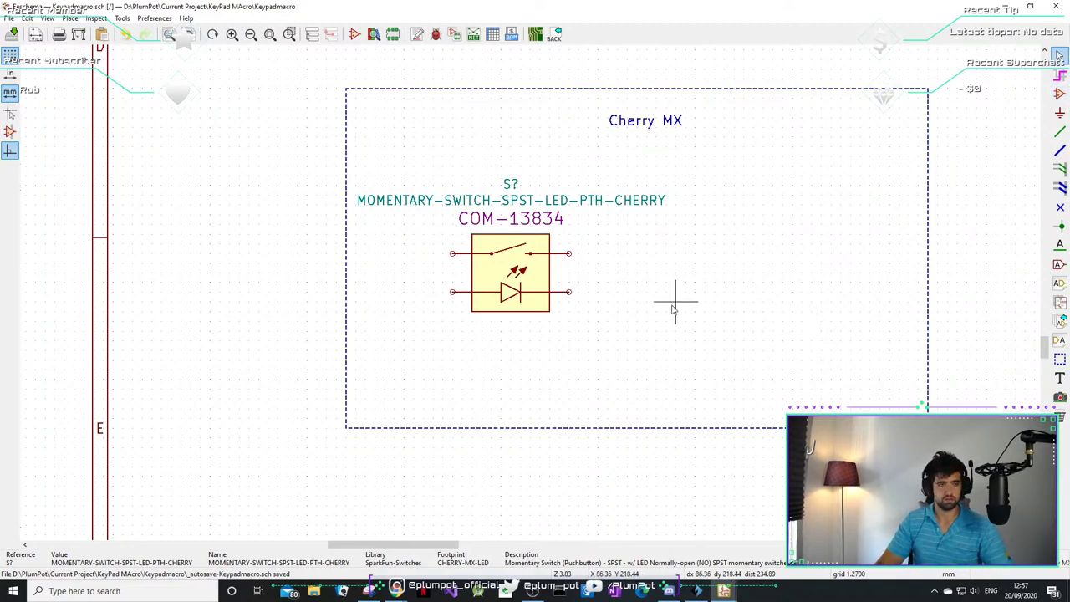
- Check the Cherry switch's symbol properties, including its footprint, and shift the symbol slightly up and to the right in the frame
double_click(542, 275)
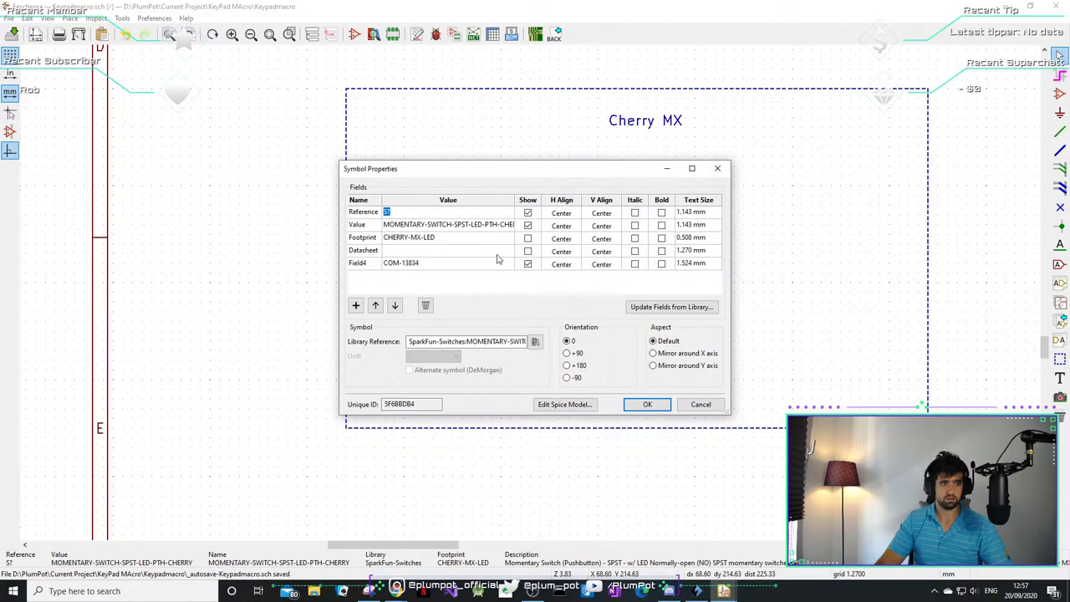
click(716, 170)
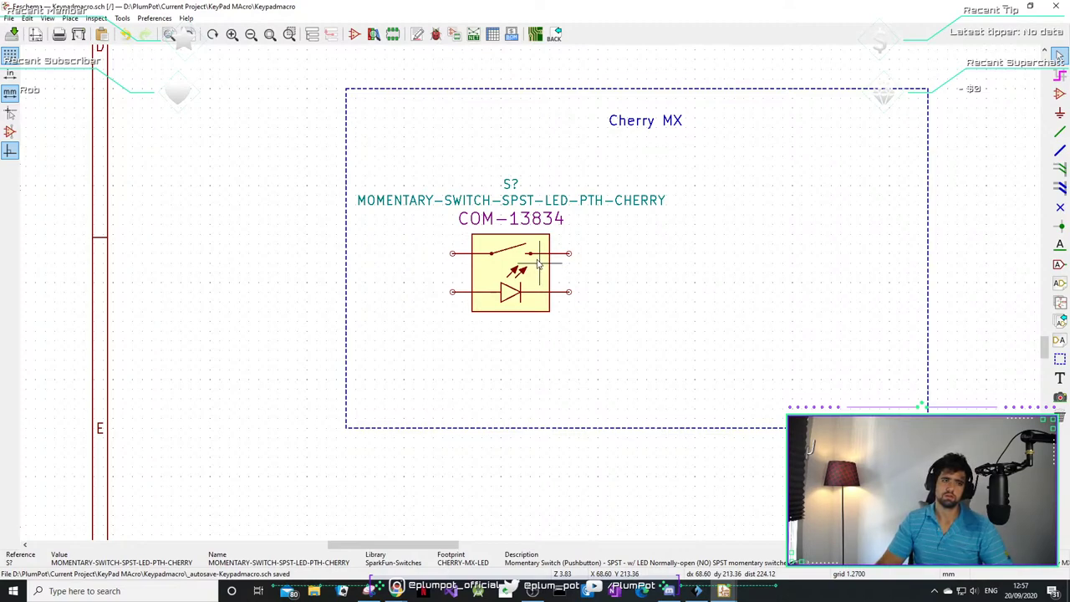
click(490, 297)
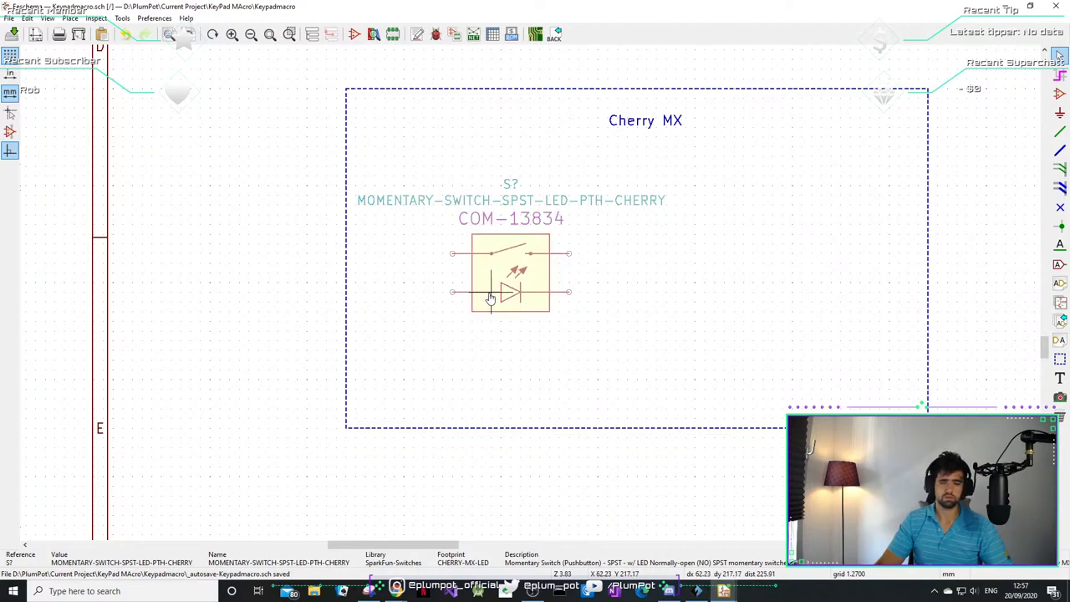
mouse_move(491, 297)
mouse_down()
mouse_move(521, 305)
mouse_move(578, 259)
mouse_move(479, 281)
mouse_up()
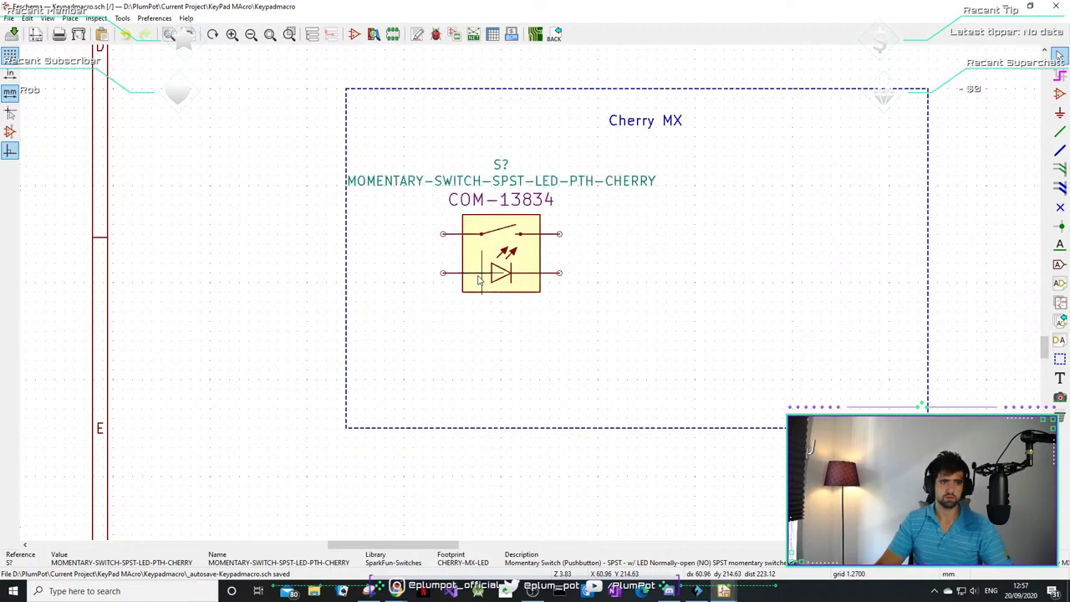
mouse_move(609, 222)
mouse_down()
mouse_move(539, 263)
mouse_move(595, 254)
mouse_up()
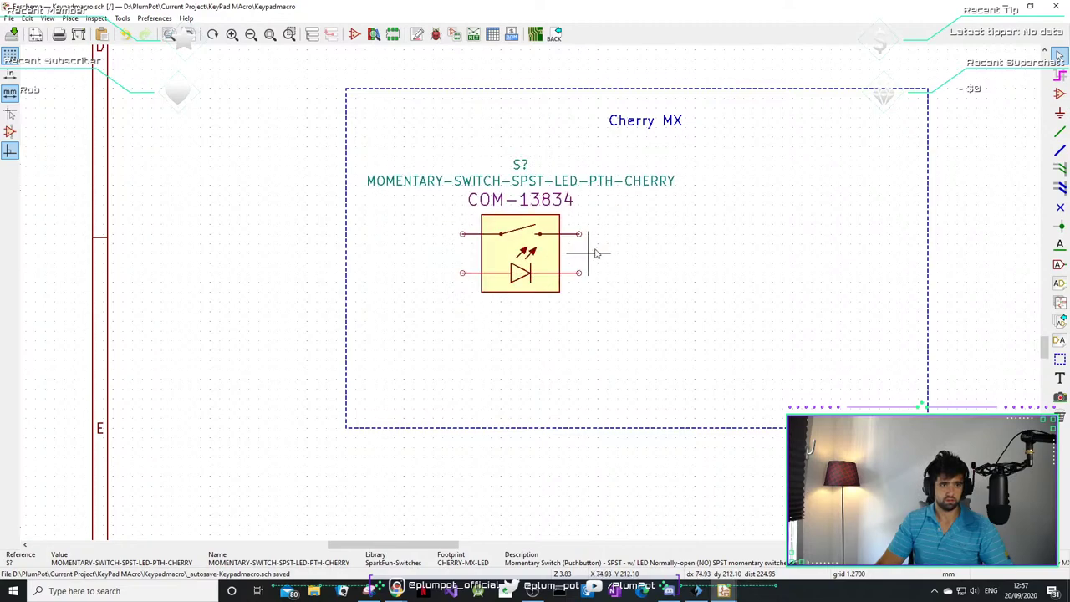
- Move the Cherry MX frame's bottom line lower and its right line further outward to enlarge the section
scroll(656, 224, down, 1)
shift+scroll(552, 383, down, 1)
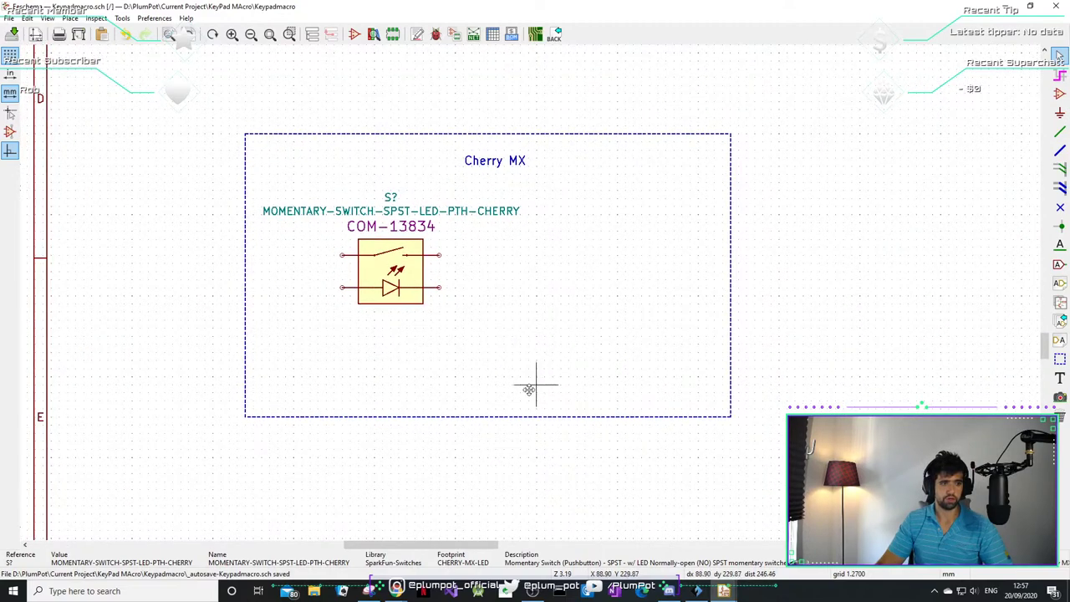
right_click(493, 435)
drag(477, 358, 427, 487)
shift+scroll(423, 489, down, 1)
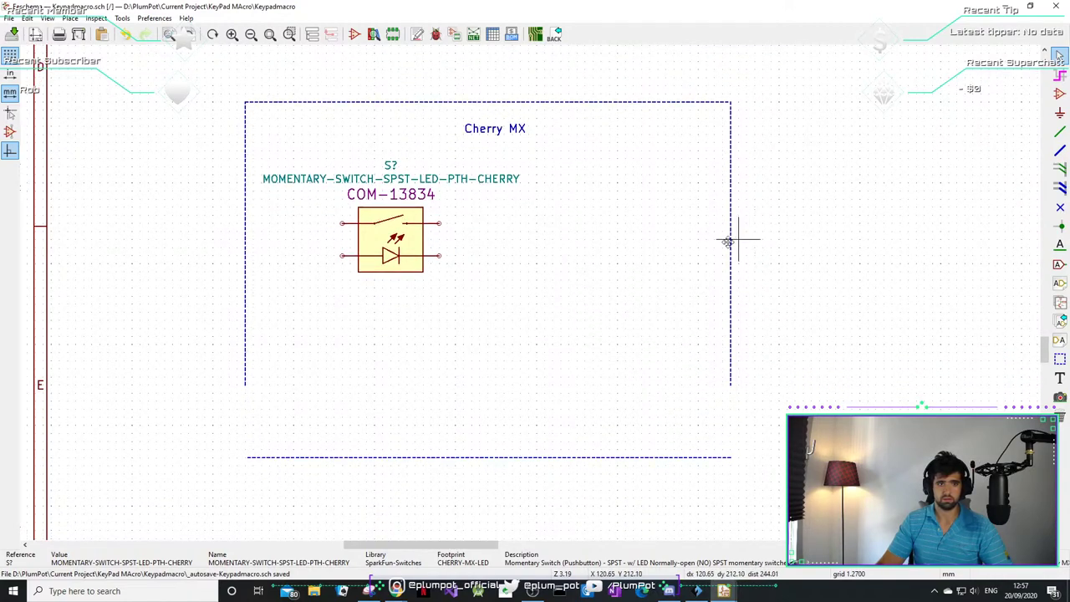
drag(729, 242, 795, 259)
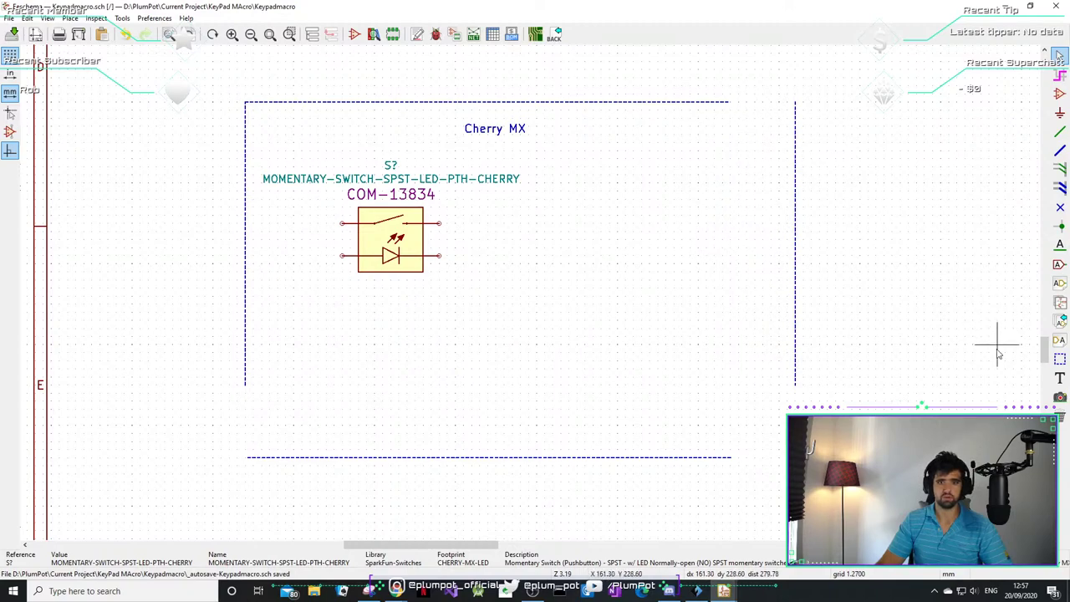
- Draw dashed graphic lines closing the gaps at the Cherry MX frame's top-right, bottom-right and bottom-left corners
click(1059, 358)
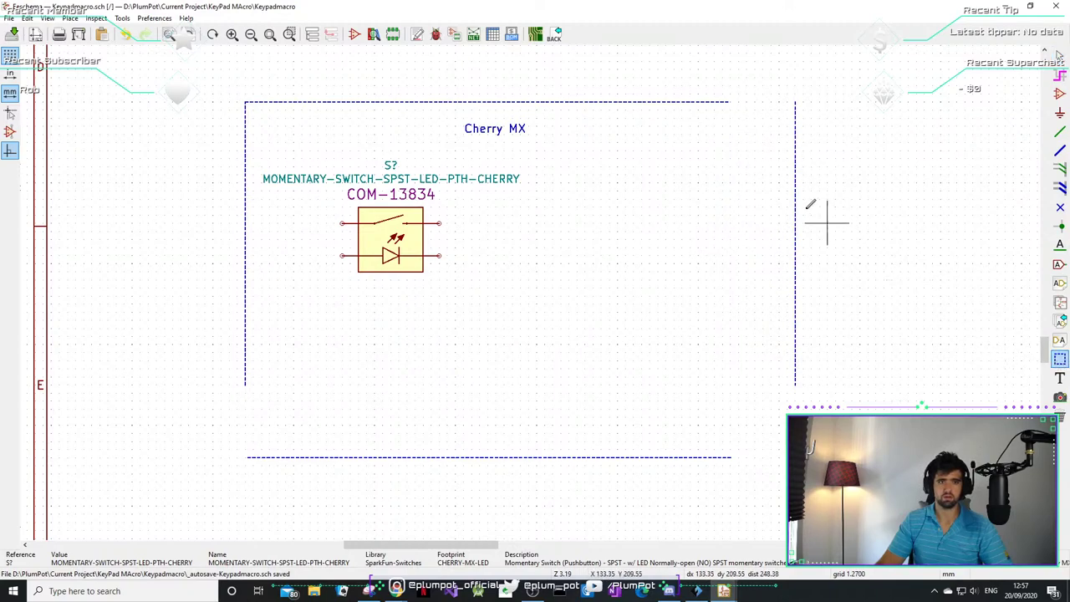
click(729, 101)
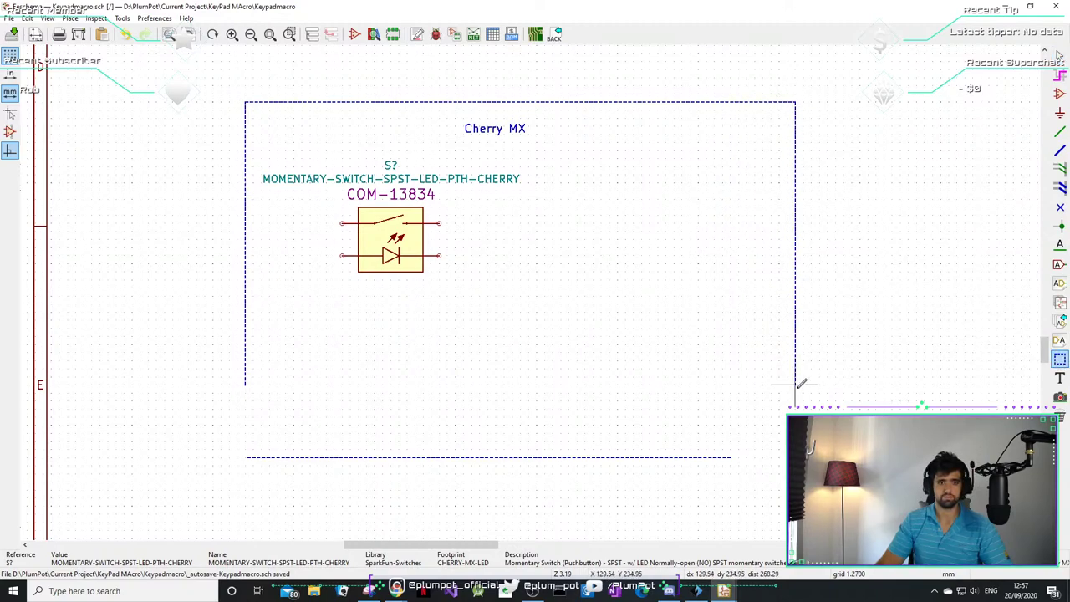
click(794, 457)
double_click(730, 456)
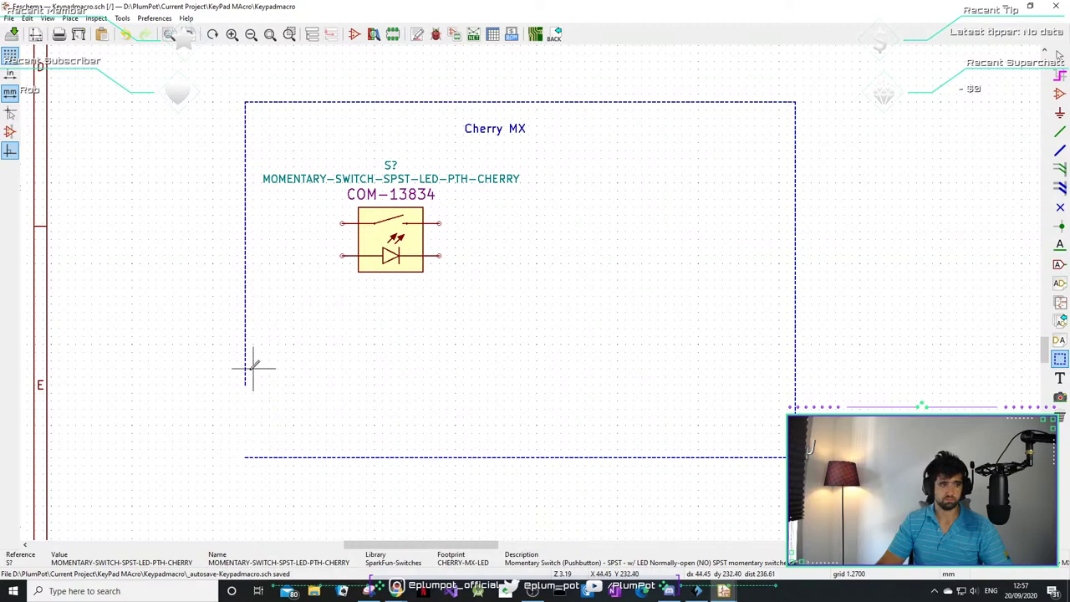
double_click(246, 456)
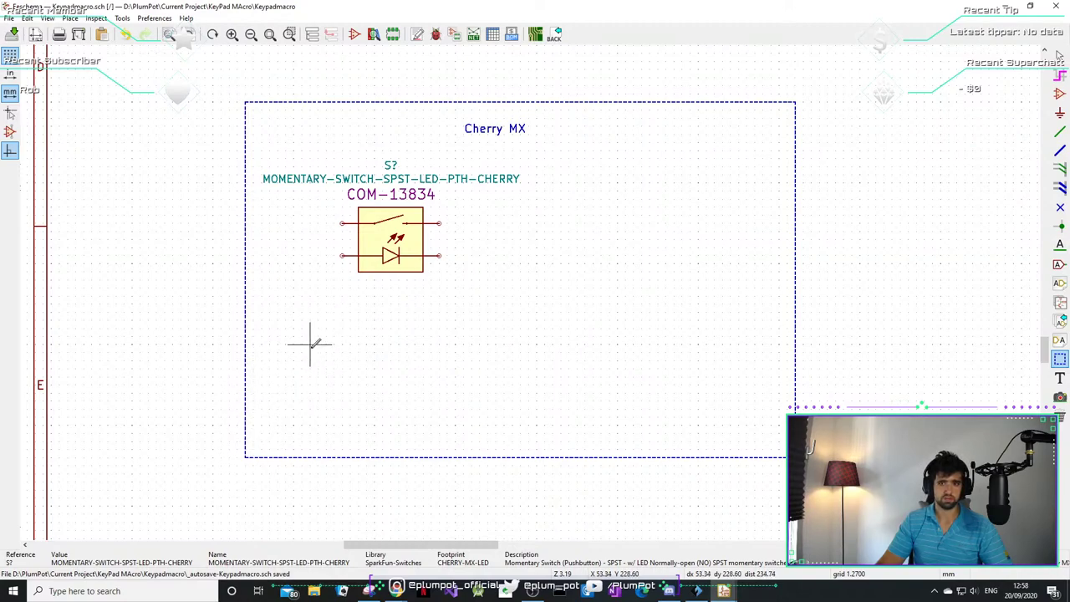
key(Escape)
- Move the Cherry switch symbol with its labels further right, clear of the frame's left line
drag(538, 187, 413, 265)
right_click(413, 265)
click(568, 203)
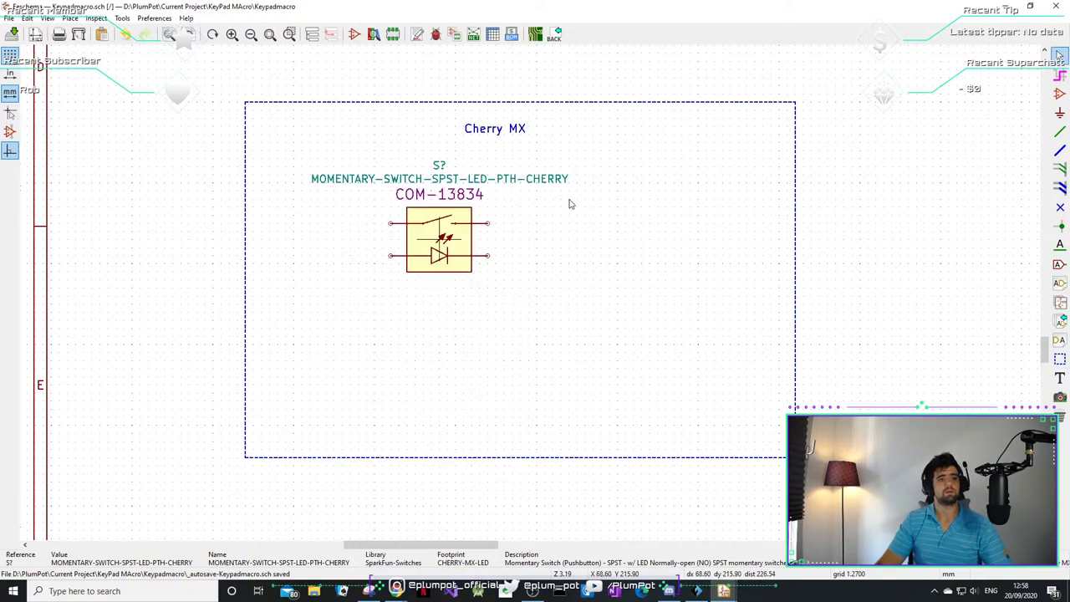
- Annotate the schematic to give the Cherry switch a reference number
click(122, 17)
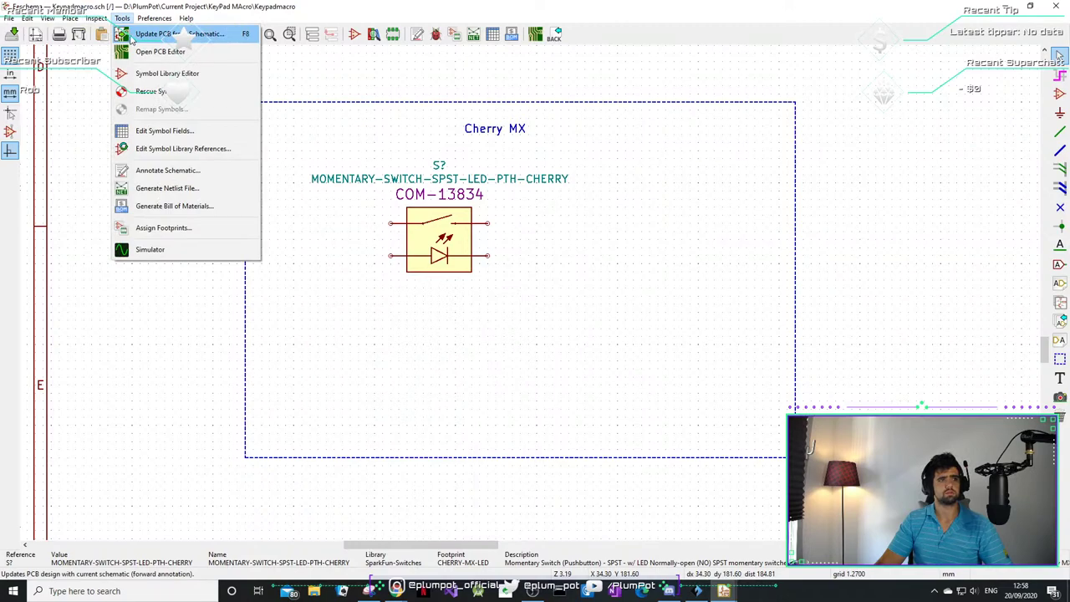
click(167, 170)
click(346, 406)
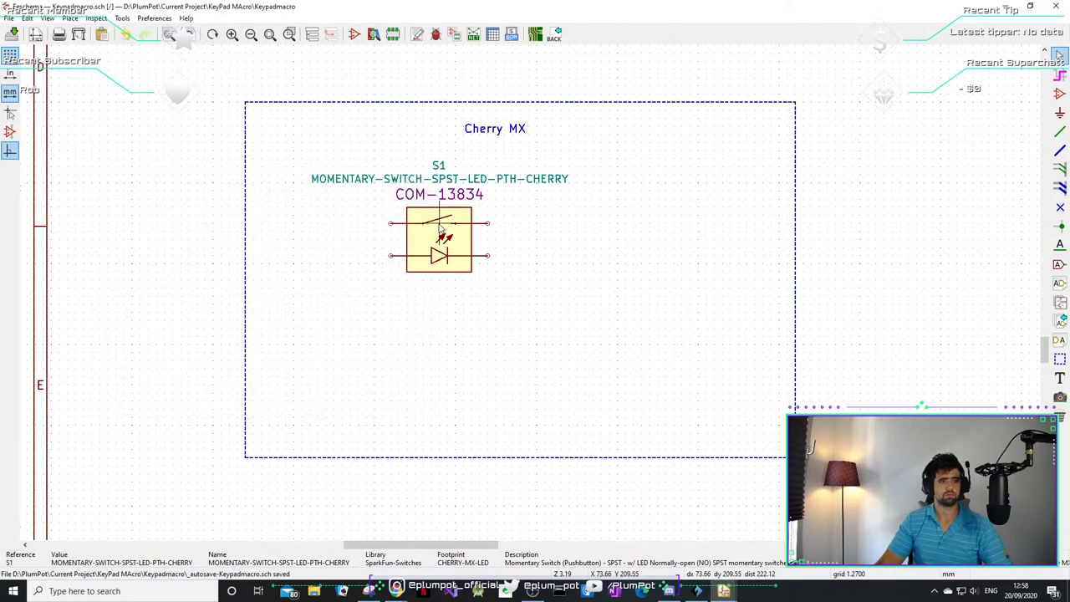
- Check the Cherry switch's assigned footprint in its symbol properties and look into the footprint library browser without changing anything
double_click(442, 237)
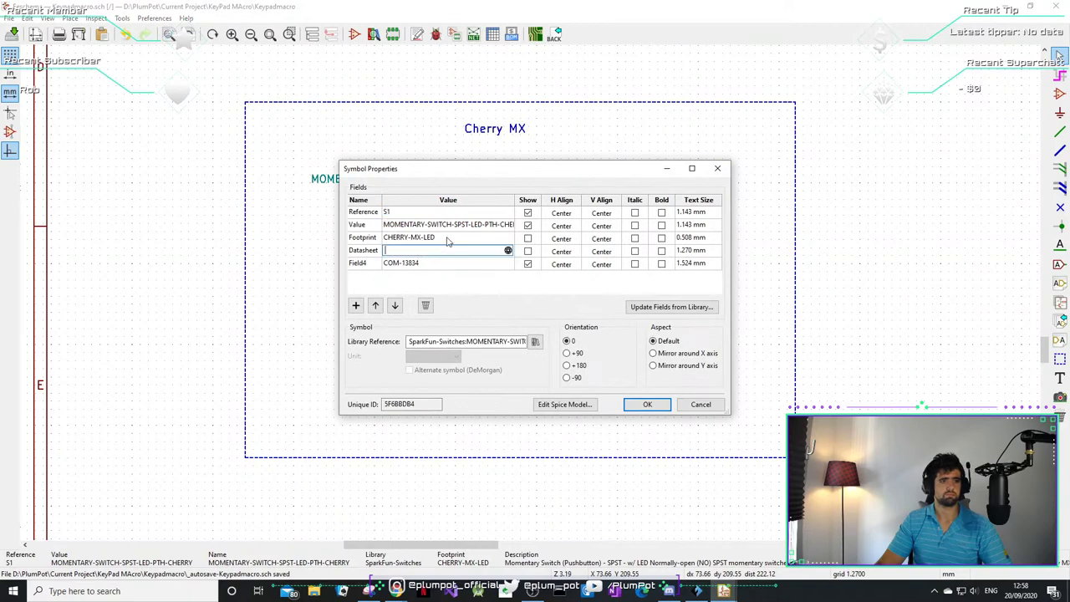
click(447, 238)
click(508, 238)
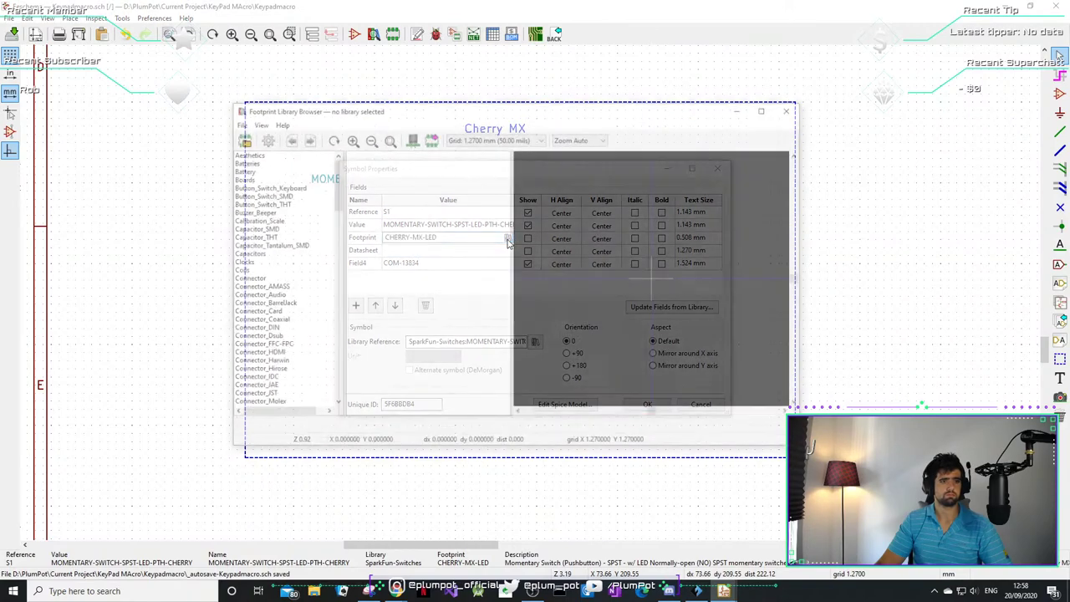
click(791, 108)
click(700, 404)
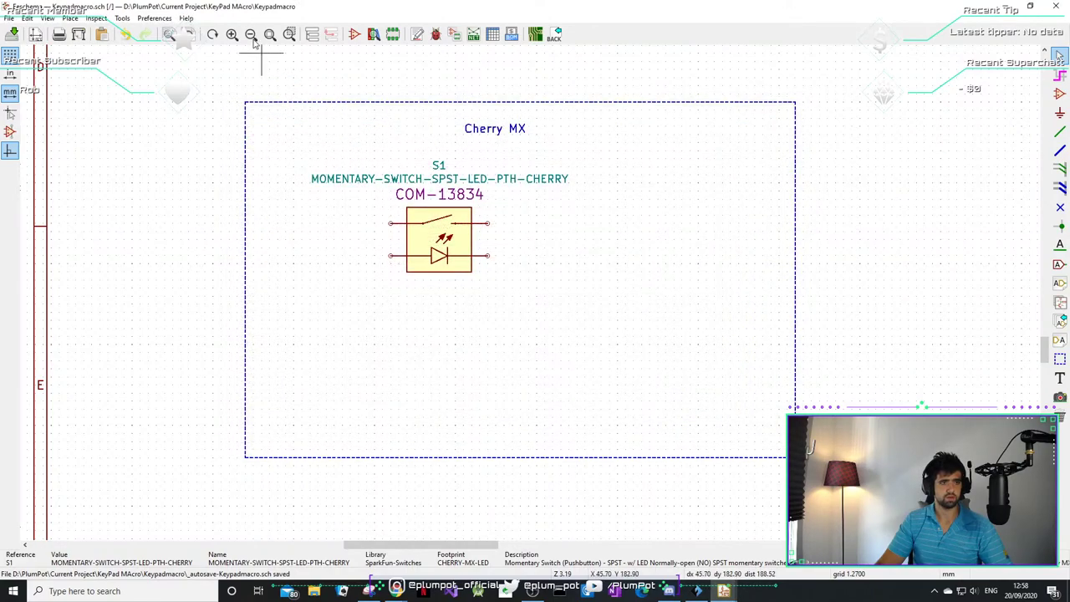
- Start updating the PCB from the schematic with footprints re-associated by reference, and review the list of pending changes
click(153, 18)
mouse_move(122, 18)
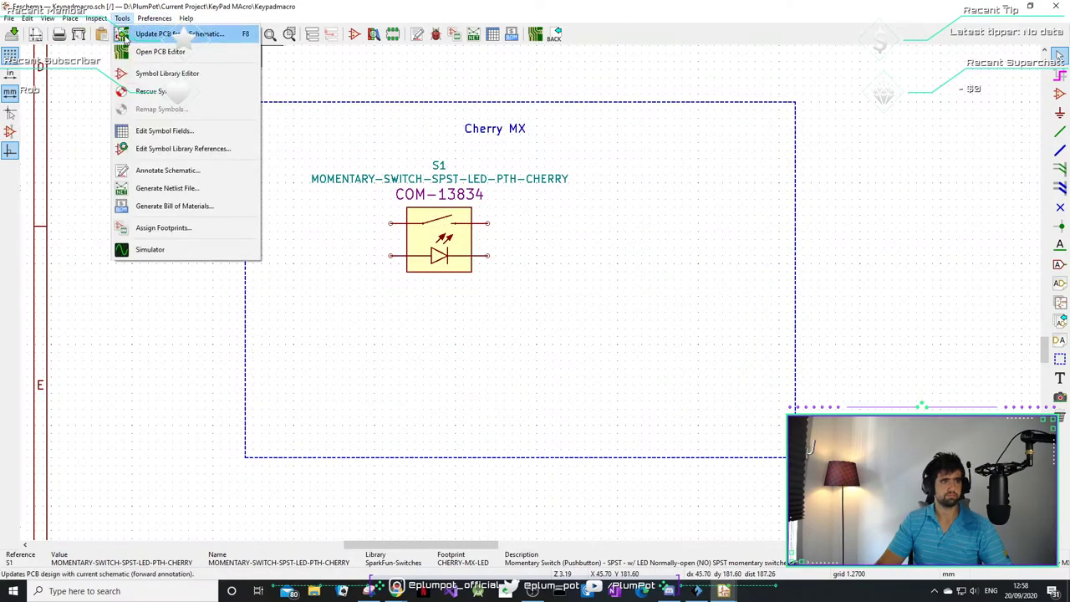
click(168, 33)
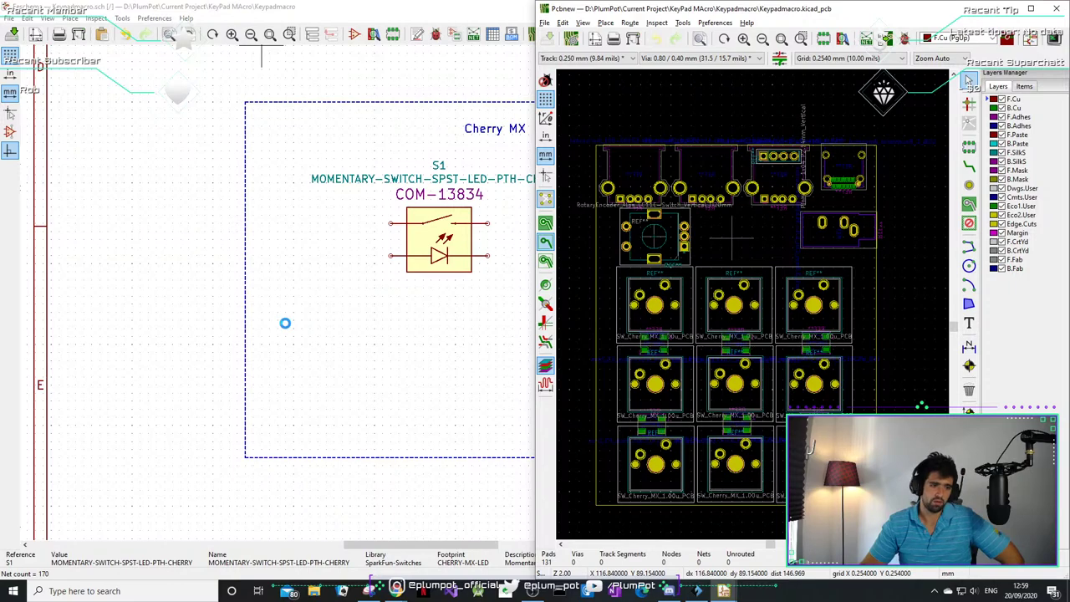
mouse_move(396, 586)
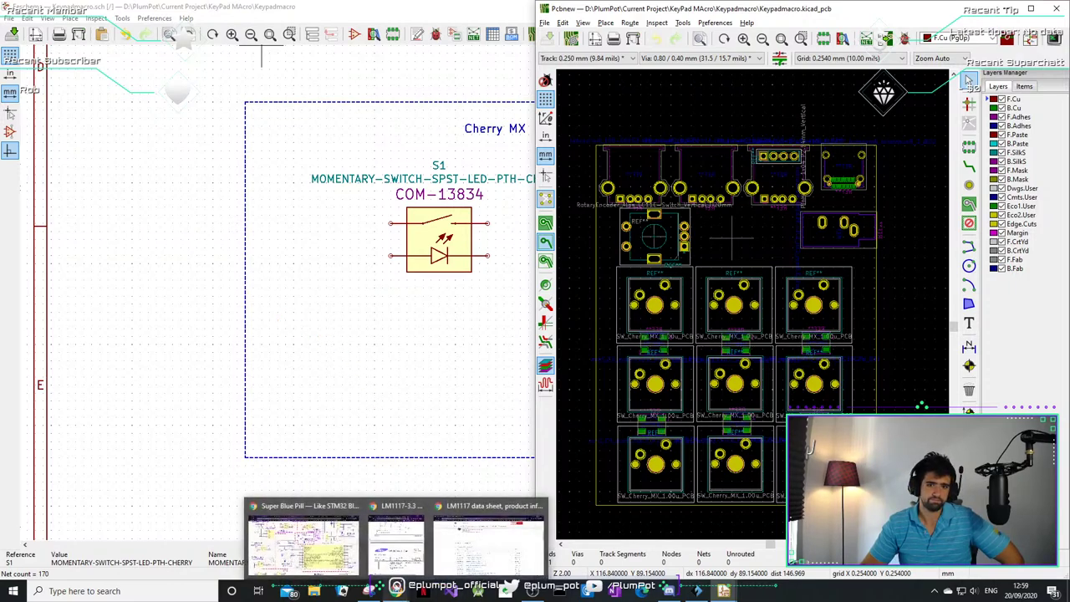
mouse_move(532, 588)
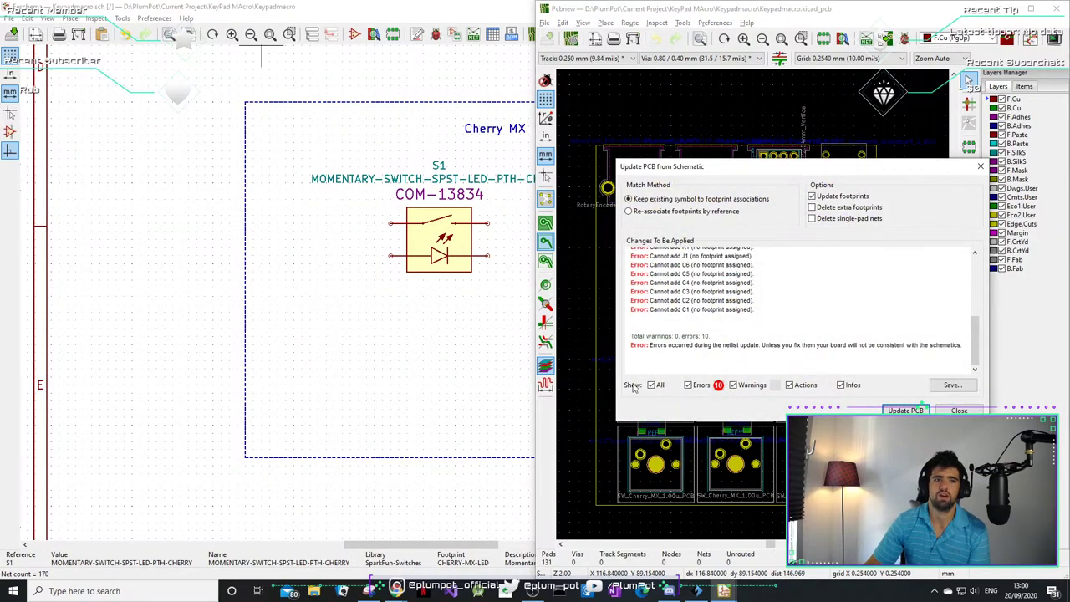
click(696, 211)
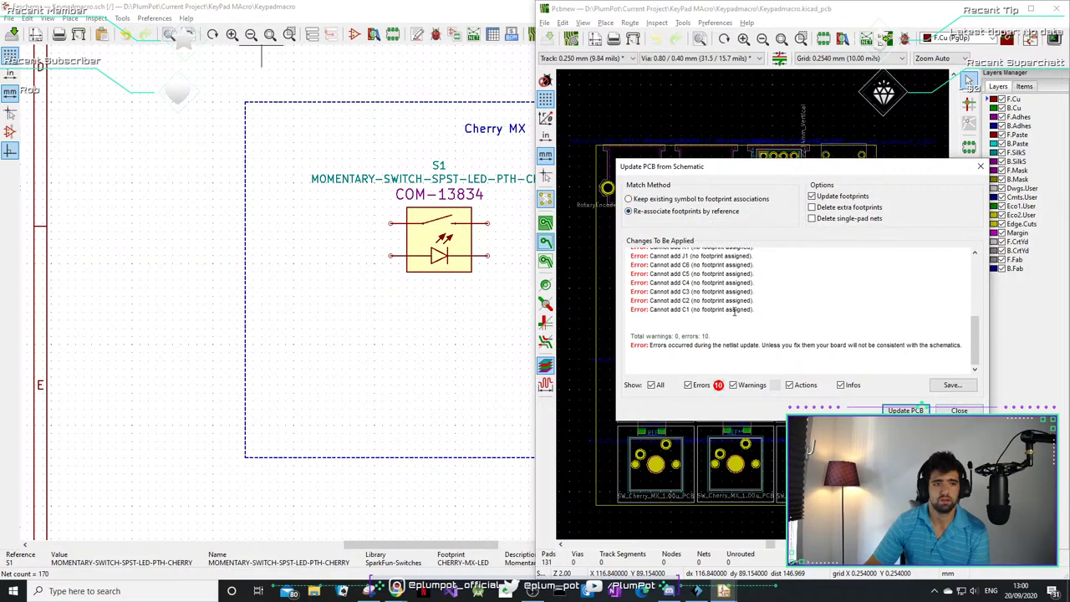
scroll(732, 314, up, 3)
scroll(732, 313, down, 3)
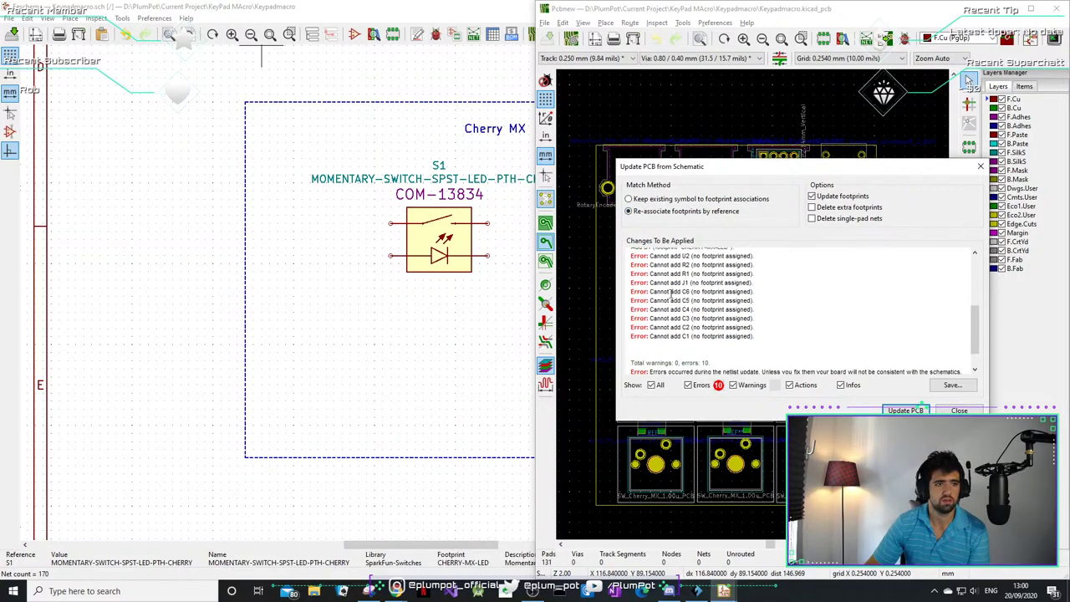
scroll(736, 306, up, 1)
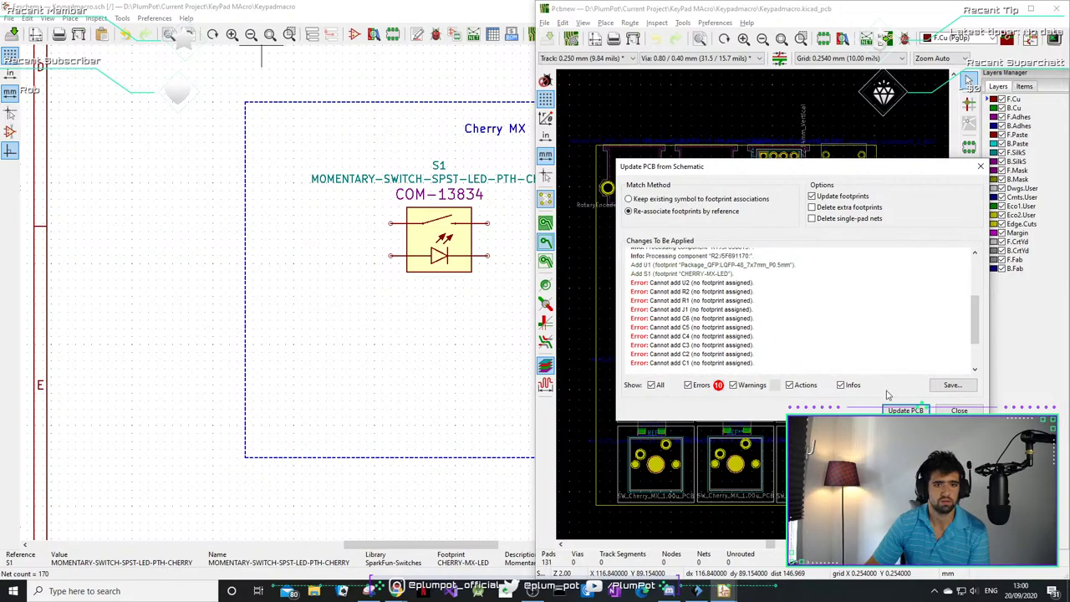
- Apply the PCB update with footprint updating turned off, drop the imported footprints on the board, and undo it
click(846, 198)
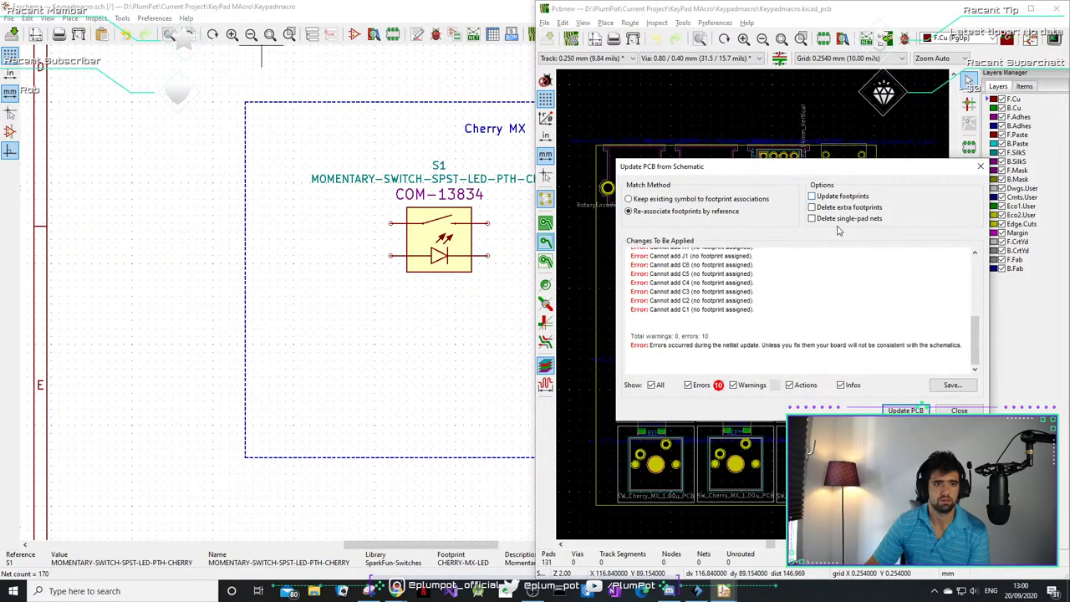
scroll(755, 337, up, 1)
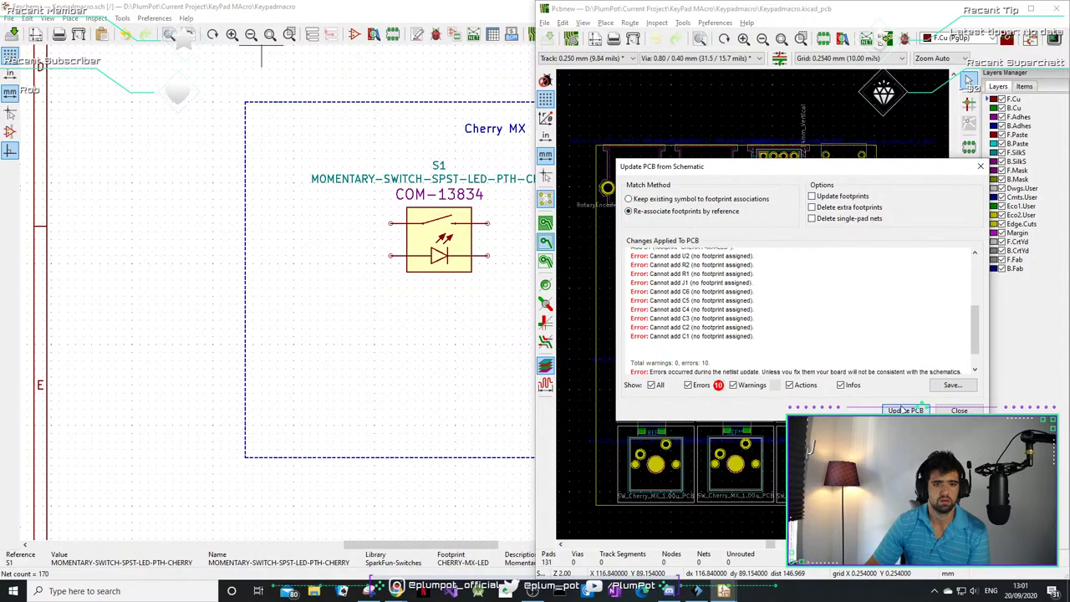
click(905, 409)
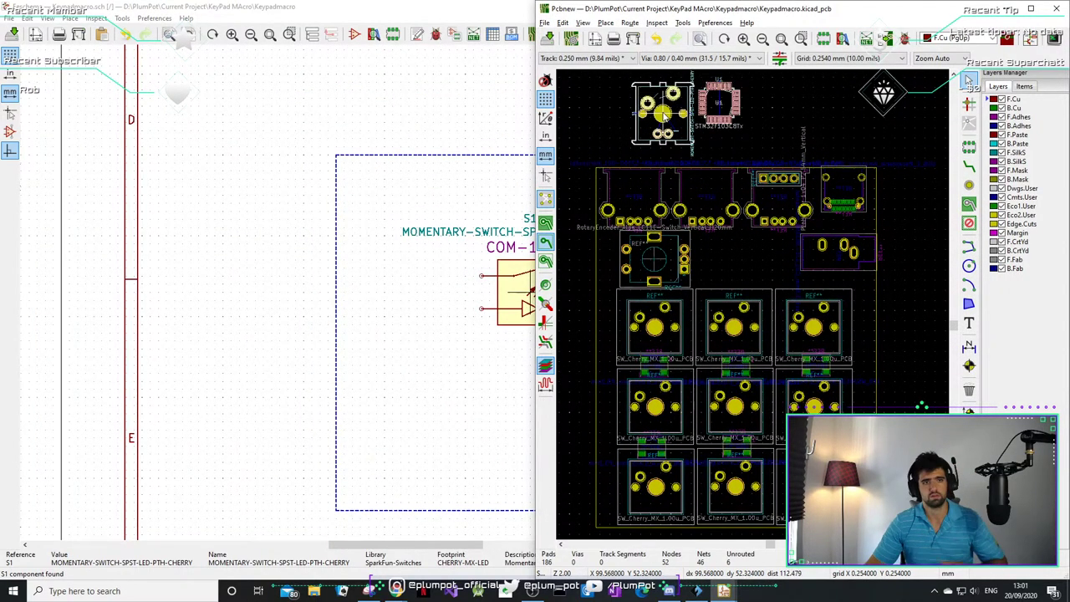
click(759, 288)
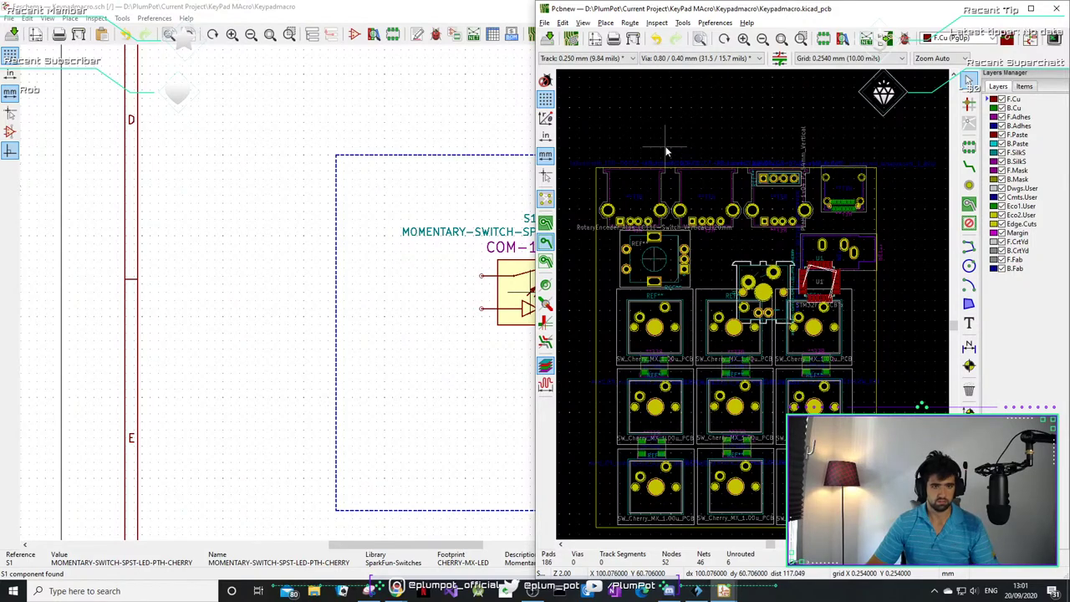
key(ctrl+z)
- Save the schematic, and switch to the PCB layout to save the board file
click(40, 46)
key(ctrl+s)
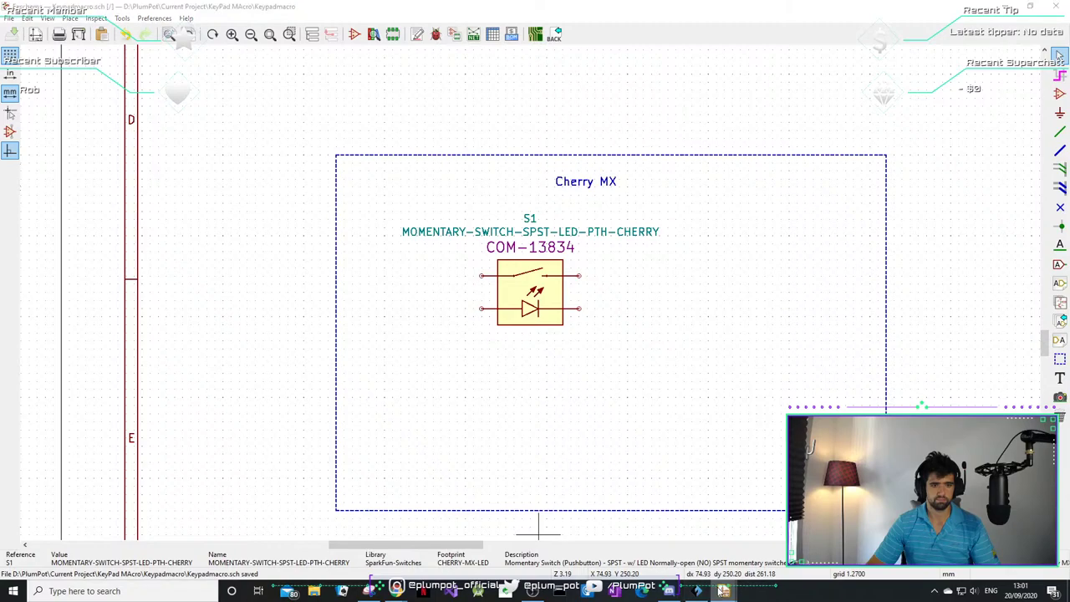
mouse_move(669, 590)
click(690, 535)
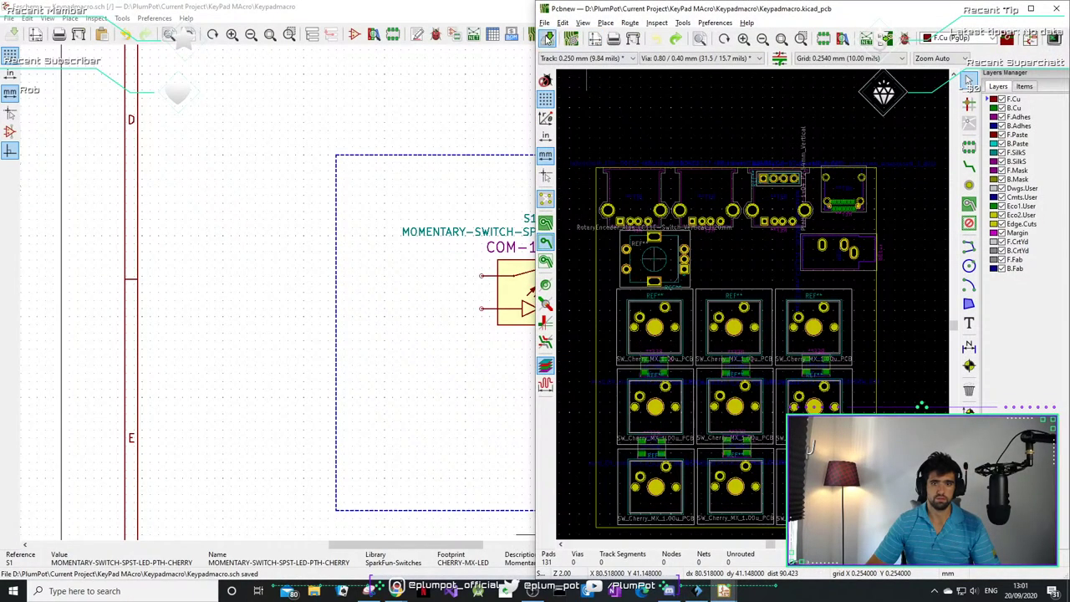
click(548, 39)
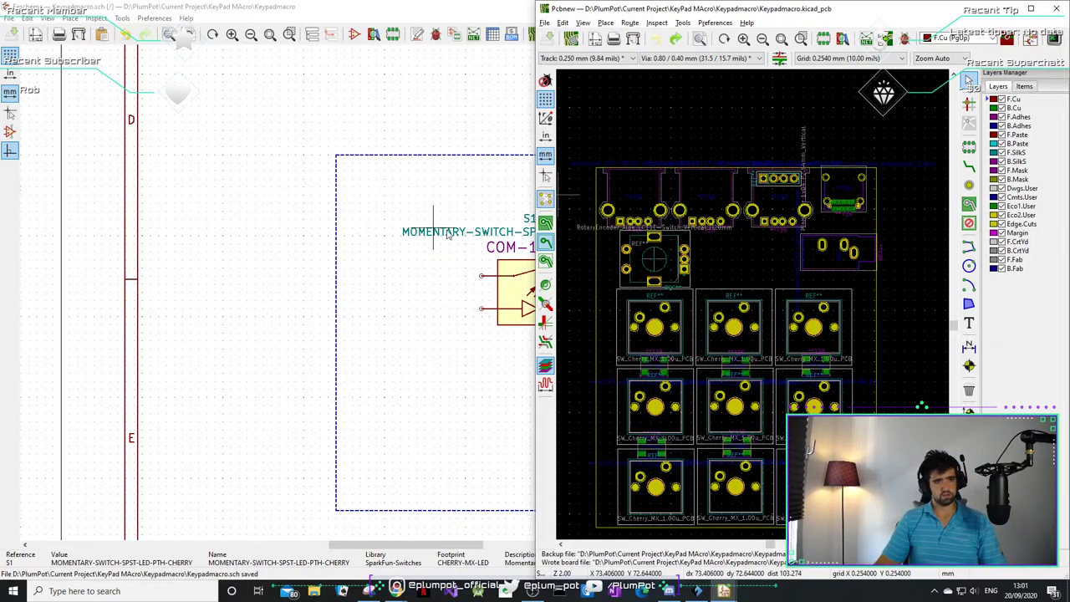
key(super+Up)
scroll(281, 199, up, 1)
scroll(666, 285, down, 1)
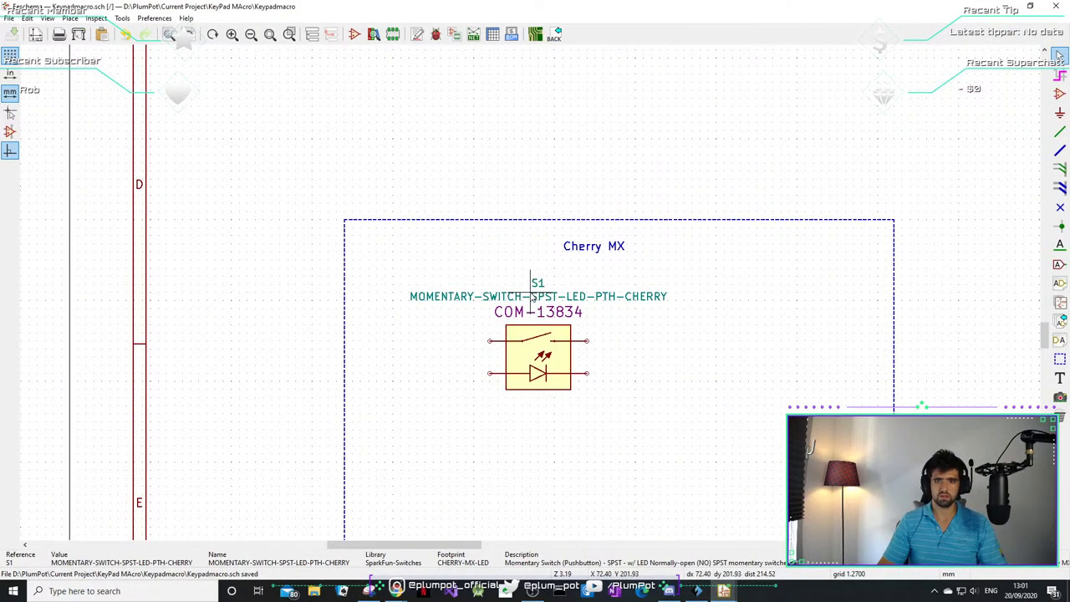
middle_drag(560, 319, 395, 259)
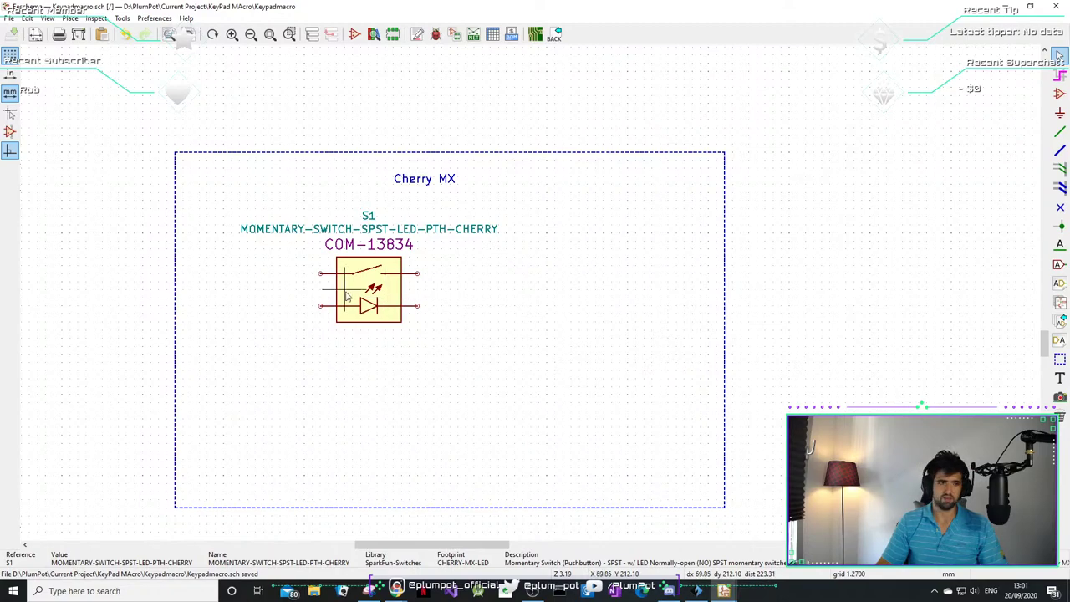
scroll(391, 288, down, 1)
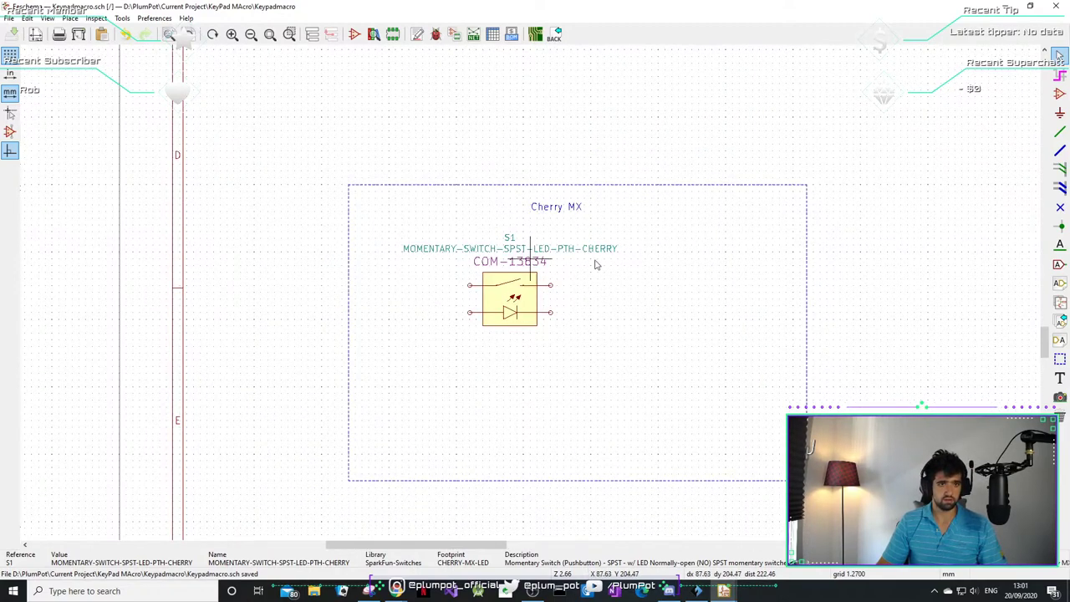
drag(859, 224, 792, 233)
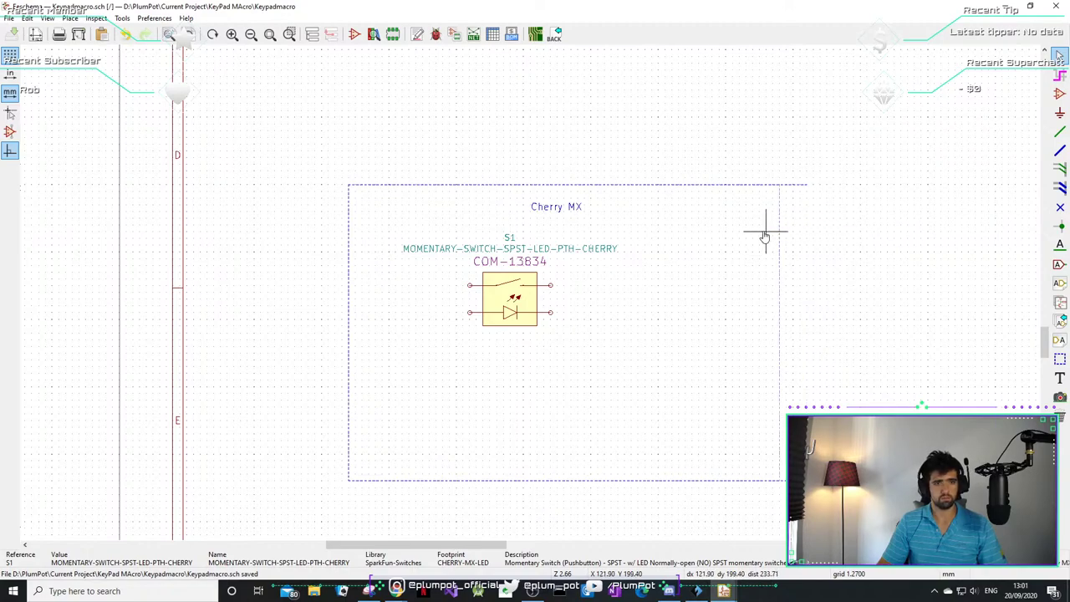
scroll(773, 232, down, 1)
scroll(530, 292, down, 2)
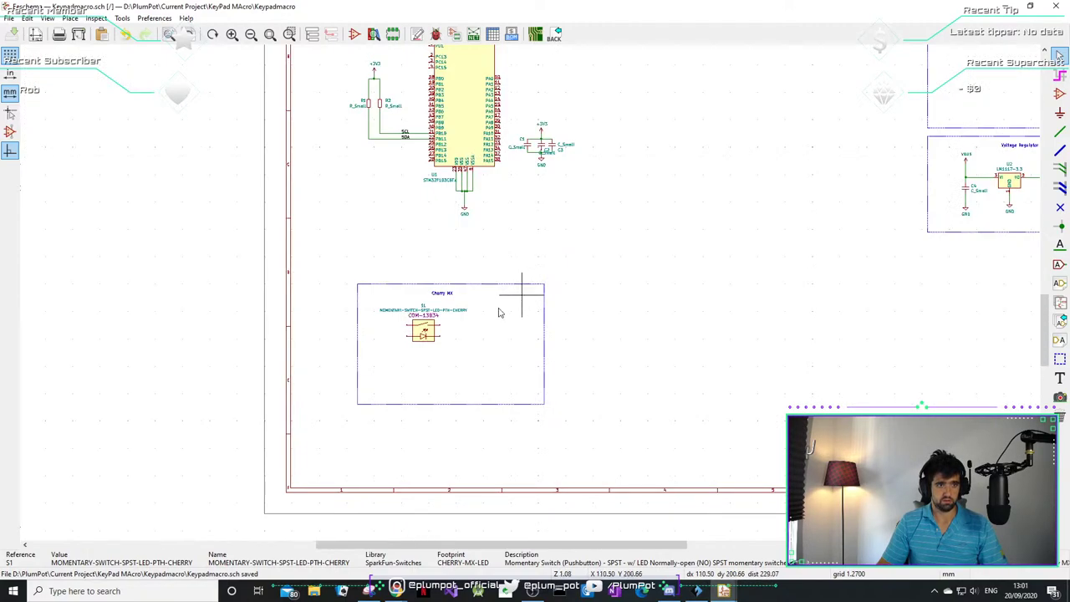
scroll(513, 291, up, 3)
scroll(530, 287, down, 3)
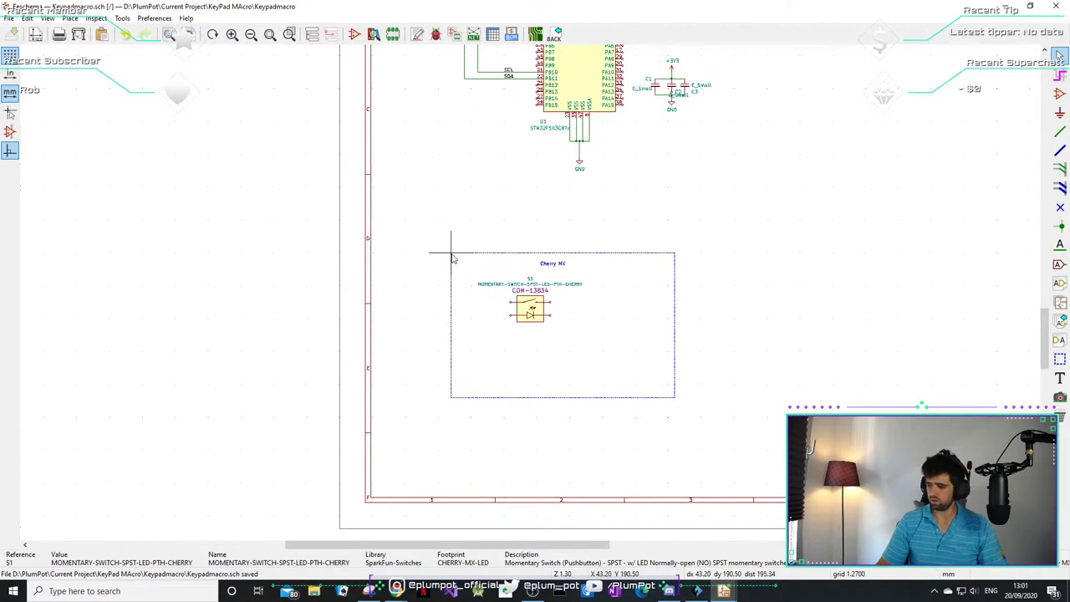
scroll(443, 284, up, 1)
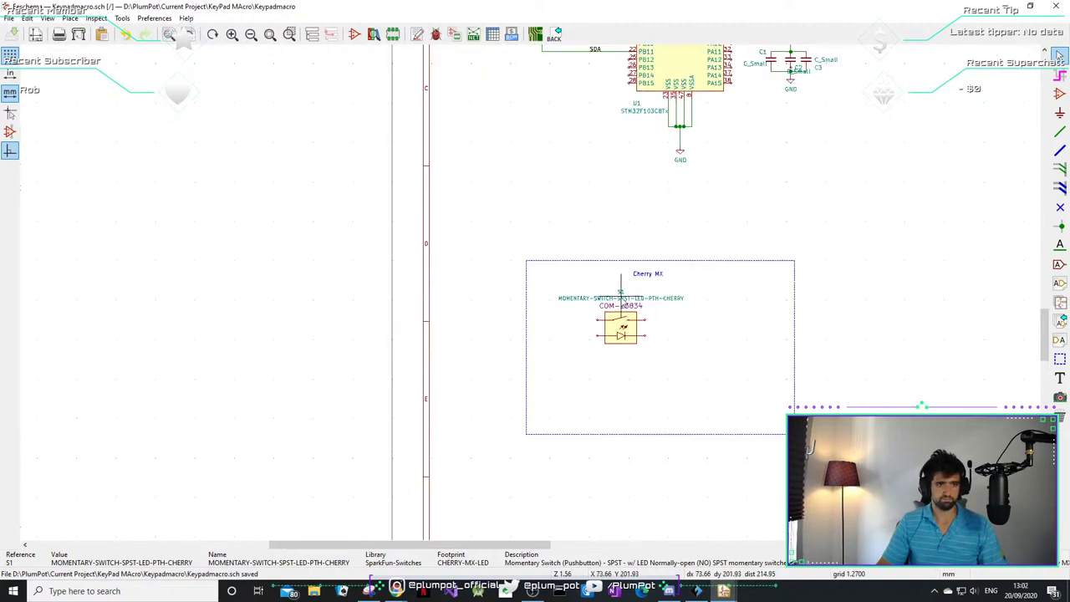
scroll(619, 288, up, 2)
drag(621, 297, 506, 359)
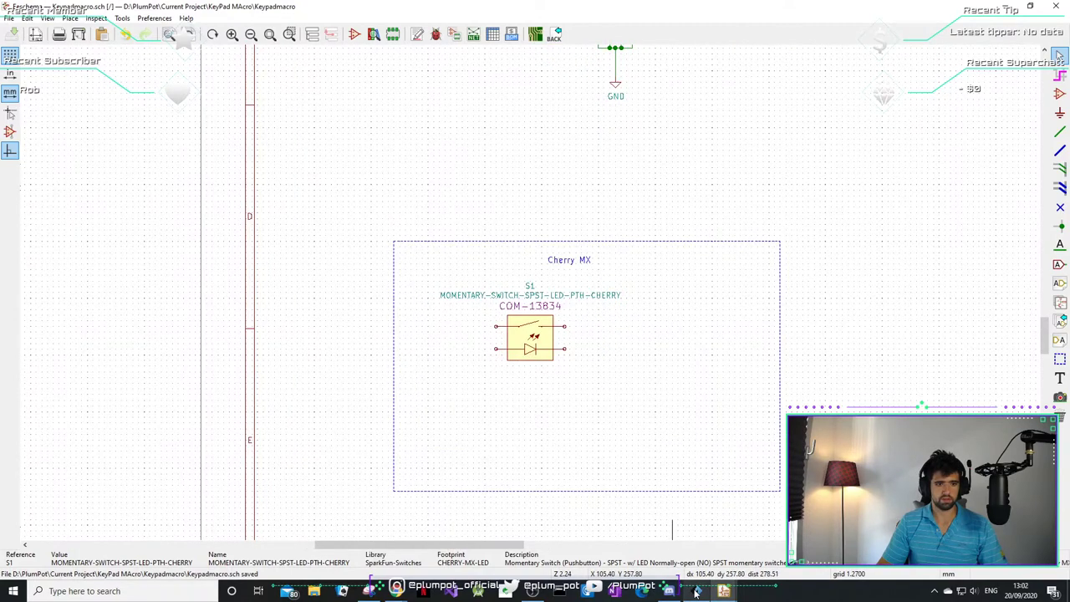
- View the keypad board in the 3D viewer and in the PCB layout, and return to the schematic
mouse_move(669, 590)
click(827, 535)
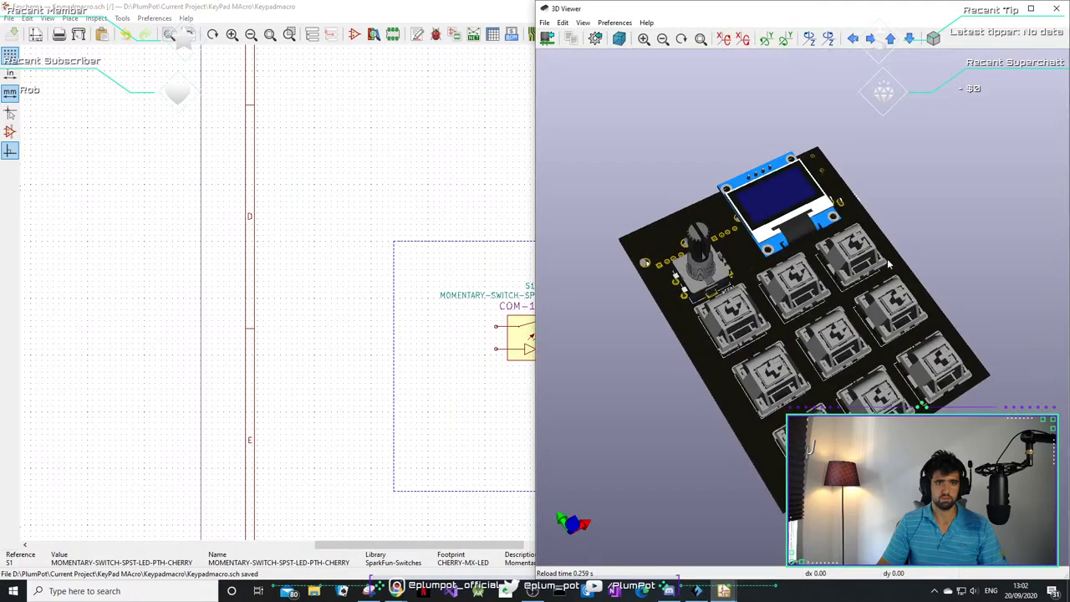
click(1006, 8)
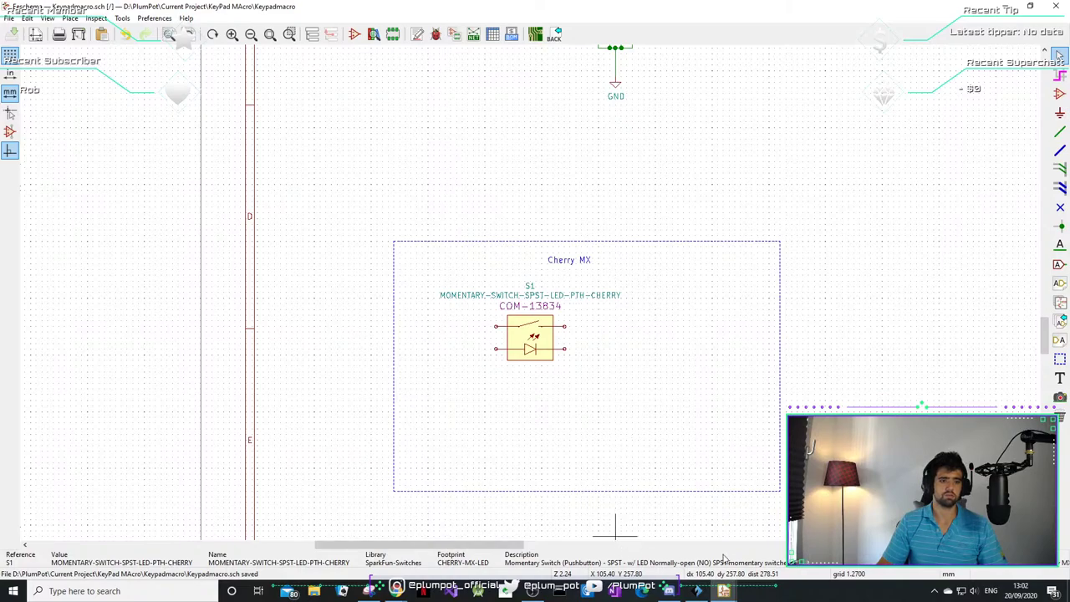
mouse_move(723, 590)
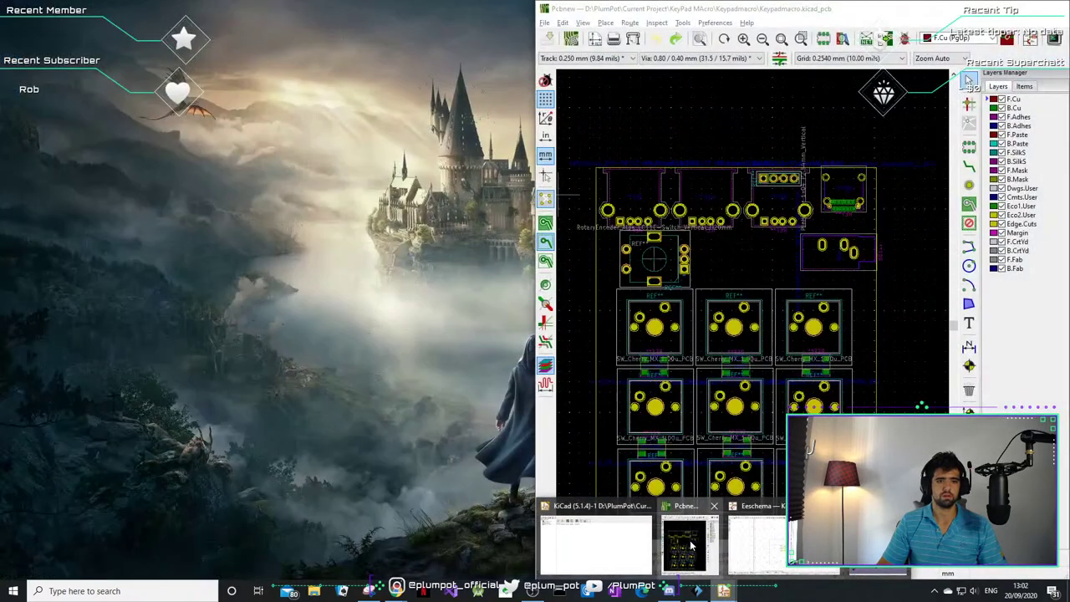
click(687, 541)
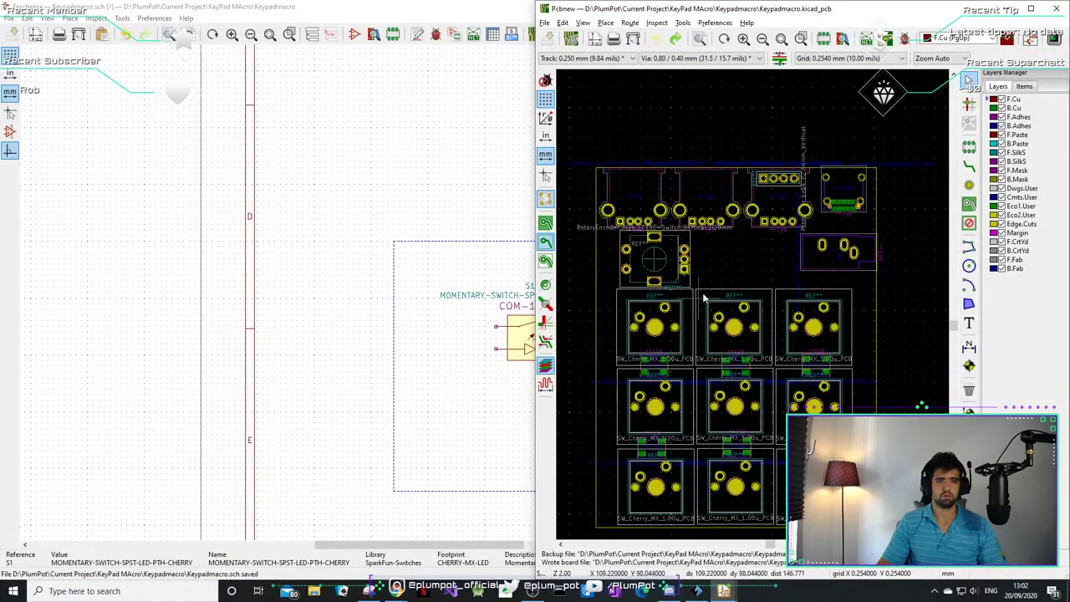
click(1006, 8)
mouse_move(724, 590)
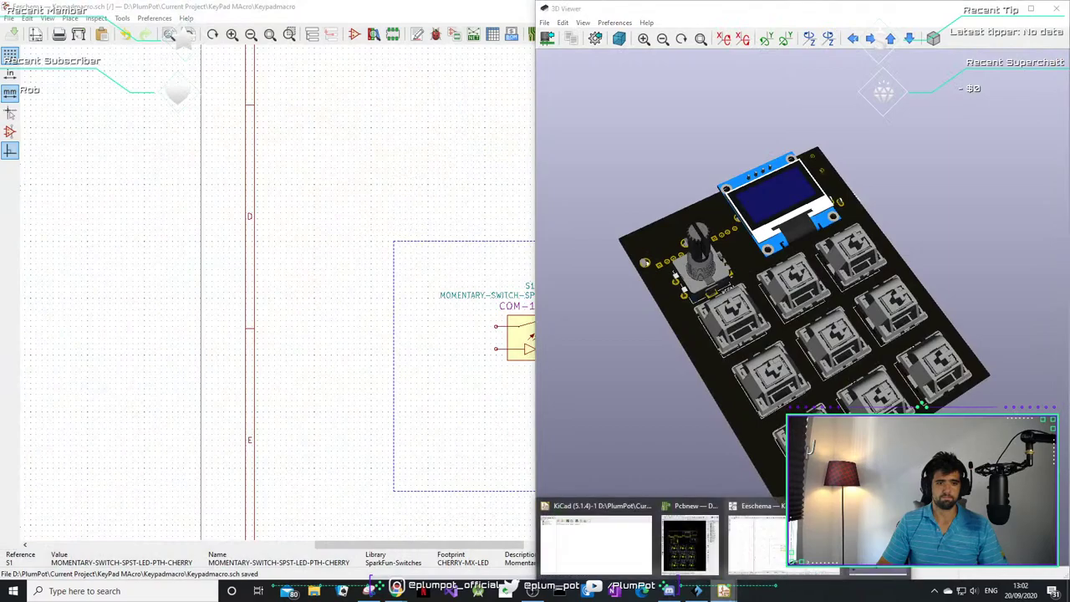
click(756, 542)
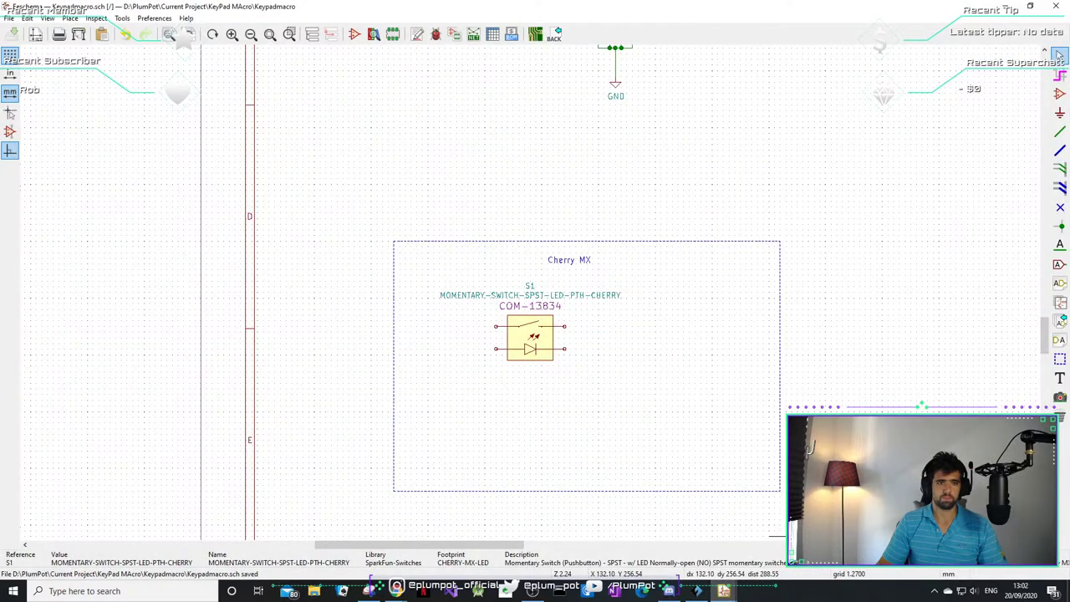
- Move the Cherry switch symbol slightly toward the frame's upper-left corner, and place one copy to its right and another below it
drag(511, 350, 489, 344)
click(509, 351)
key(ctrl+d)
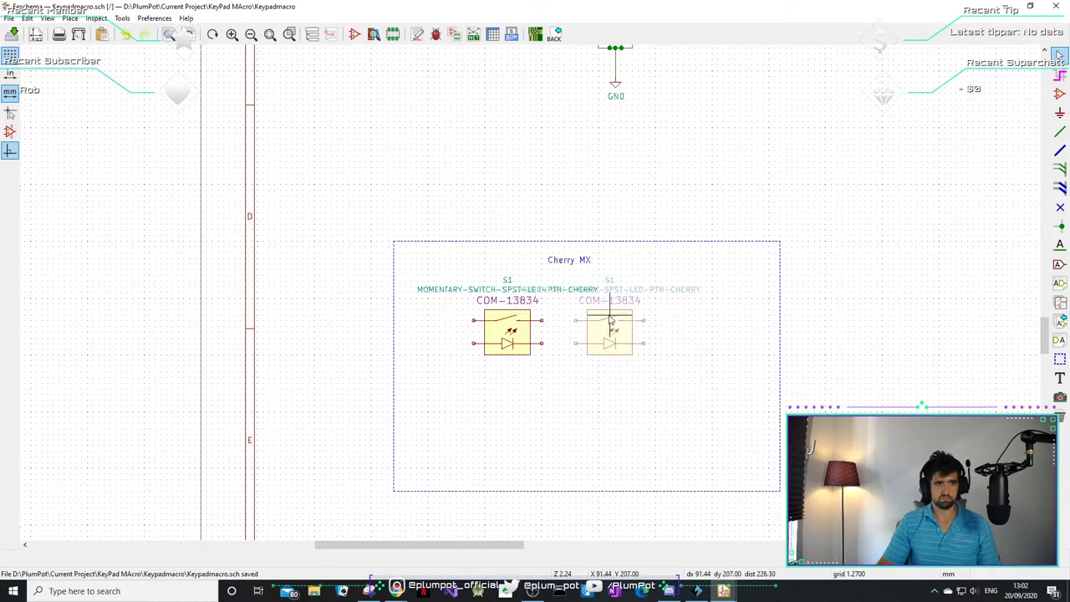
click(610, 321)
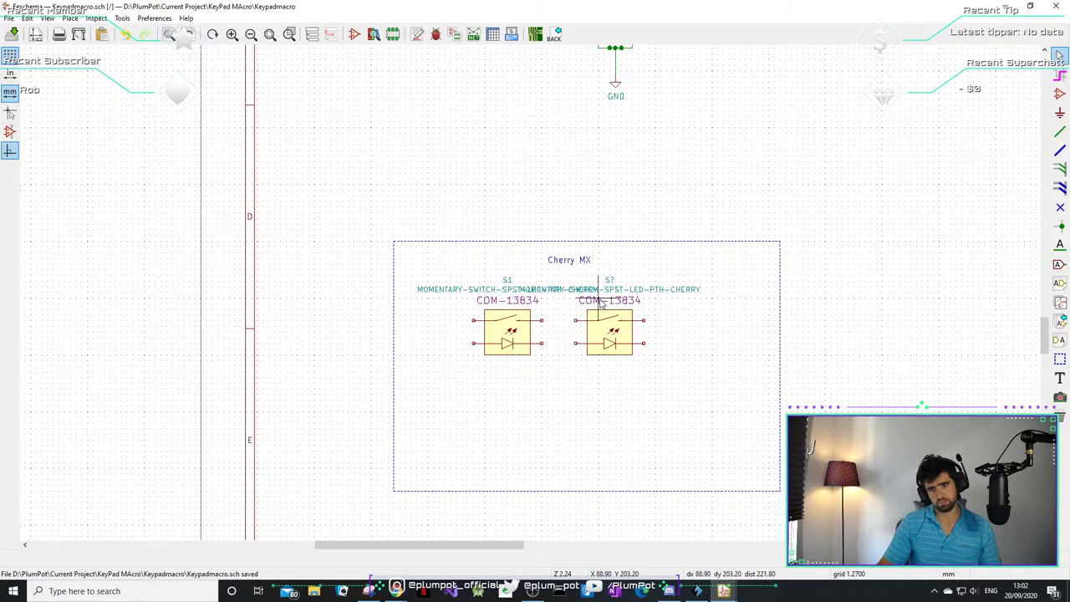
key(c)
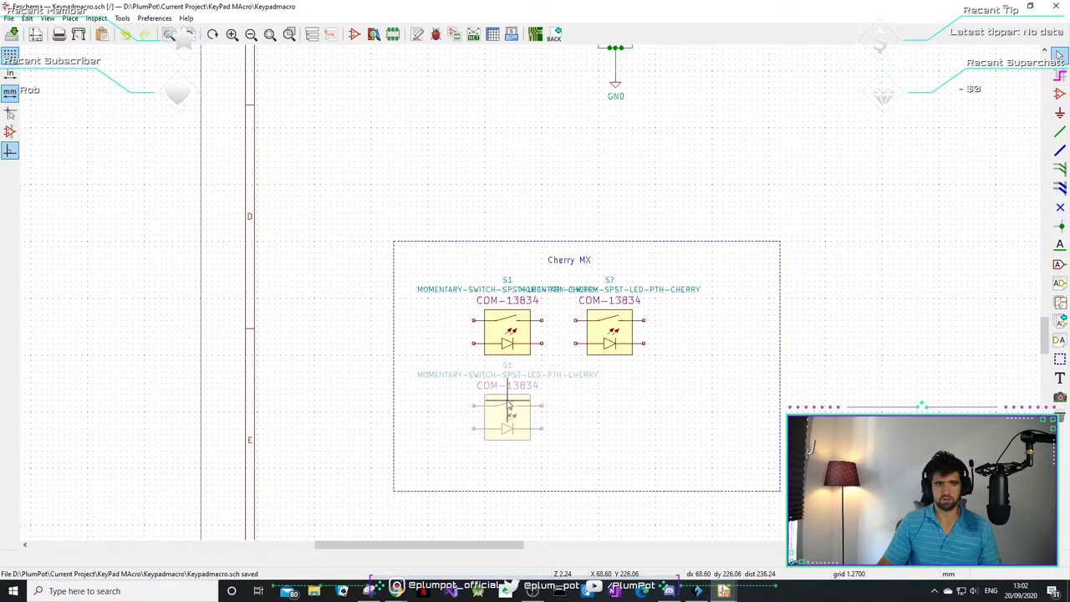
click(507, 404)
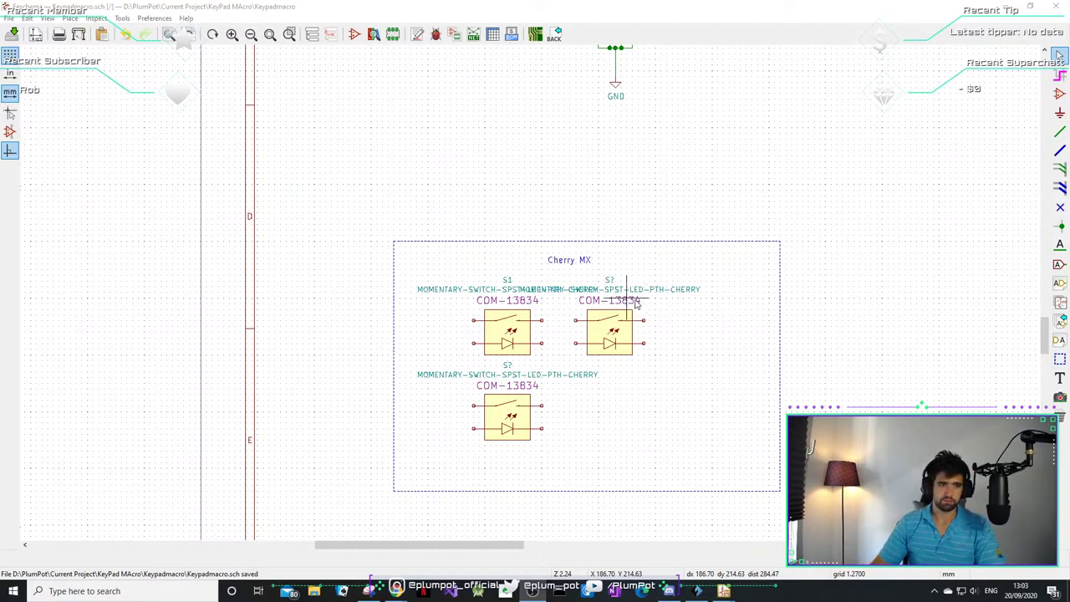
- Move the two upper switch symbols slightly toward the frame's upper-left corner, and shift the frame's right edge outward
click(487, 334)
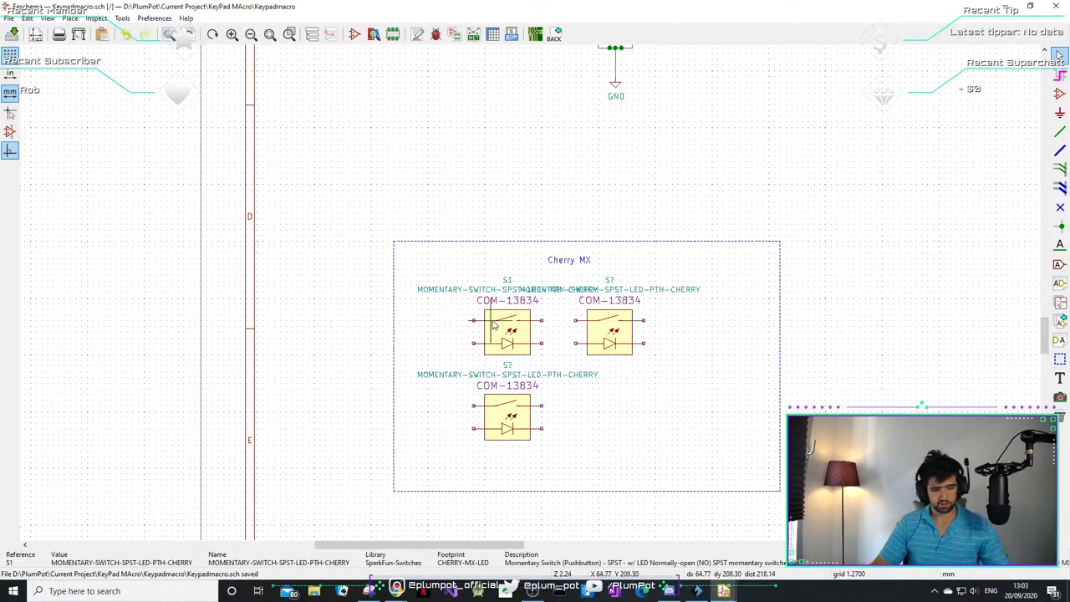
drag(696, 318, 489, 359)
key(m)
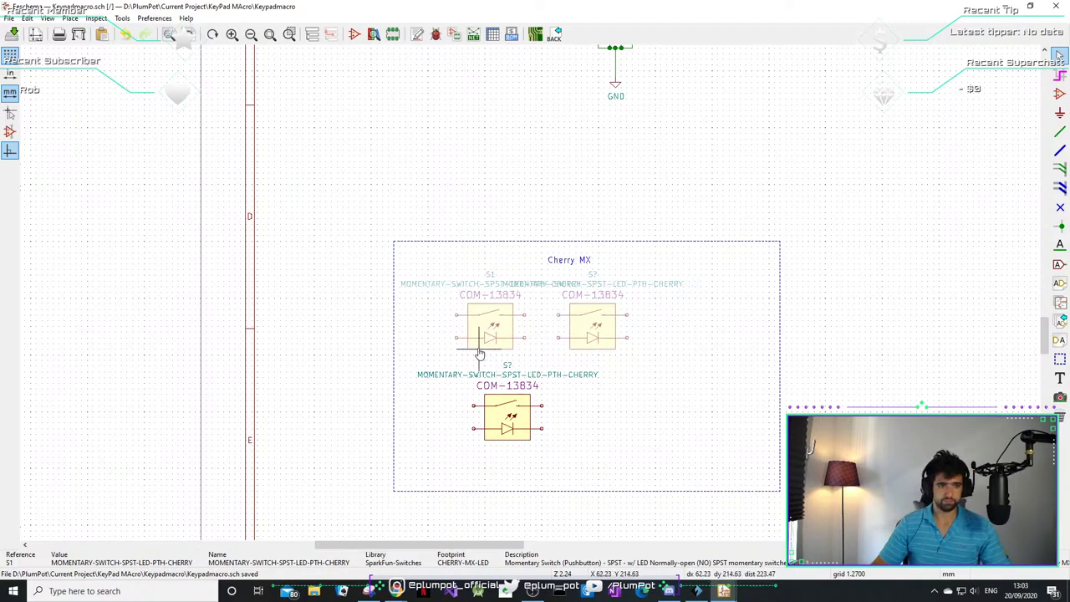
click(481, 355)
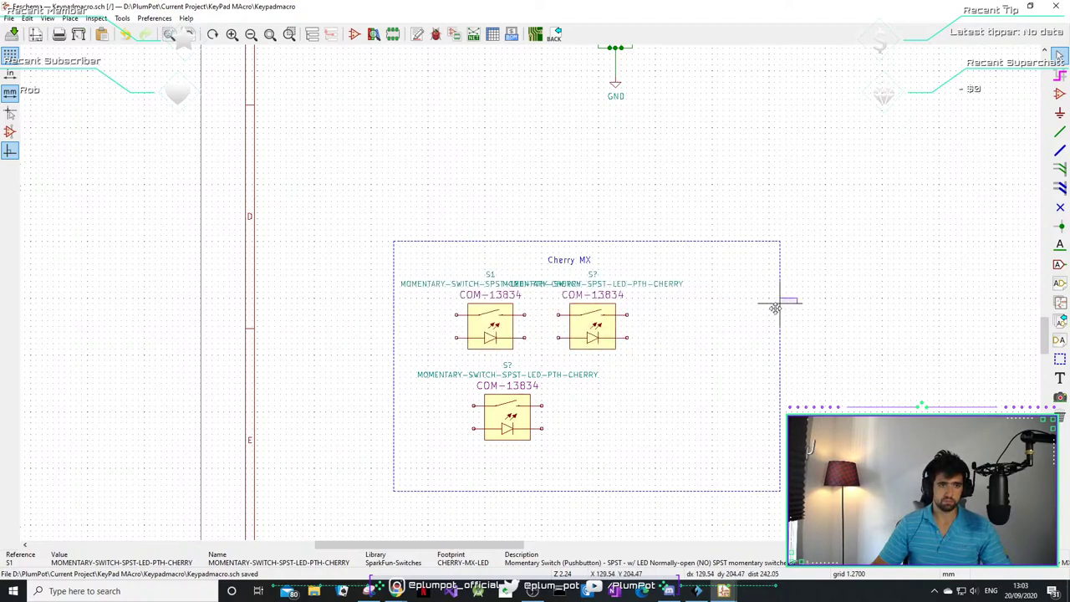
drag(778, 303, 860, 327)
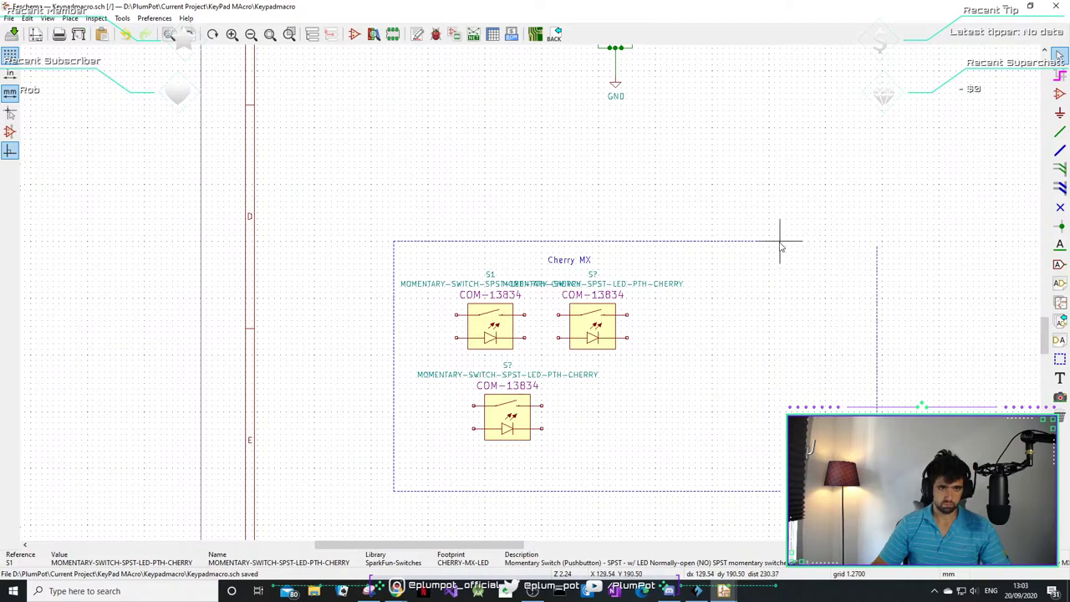
key(w)
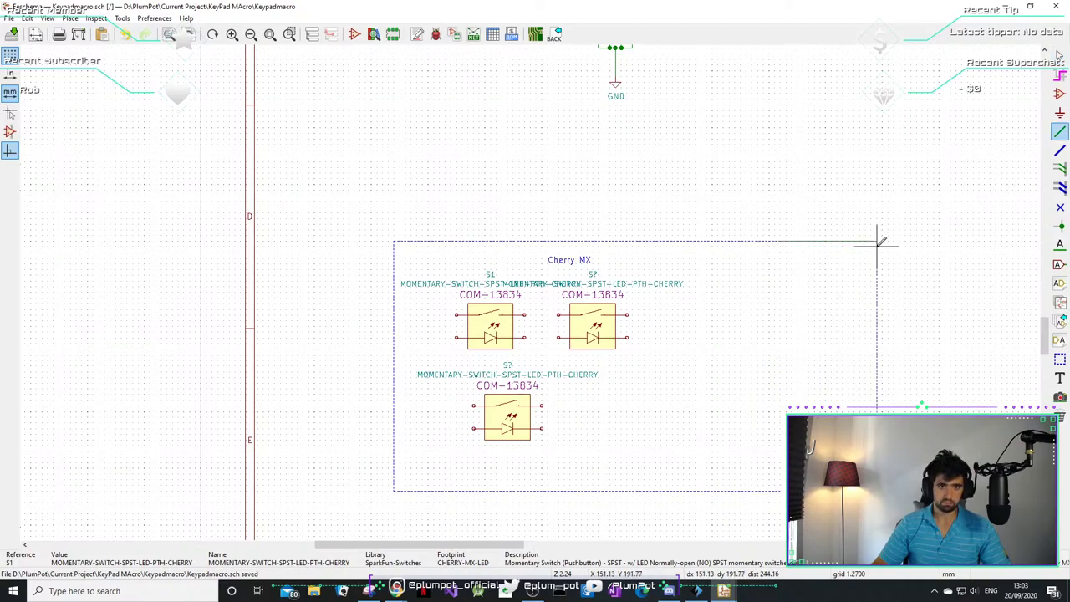
click(878, 242)
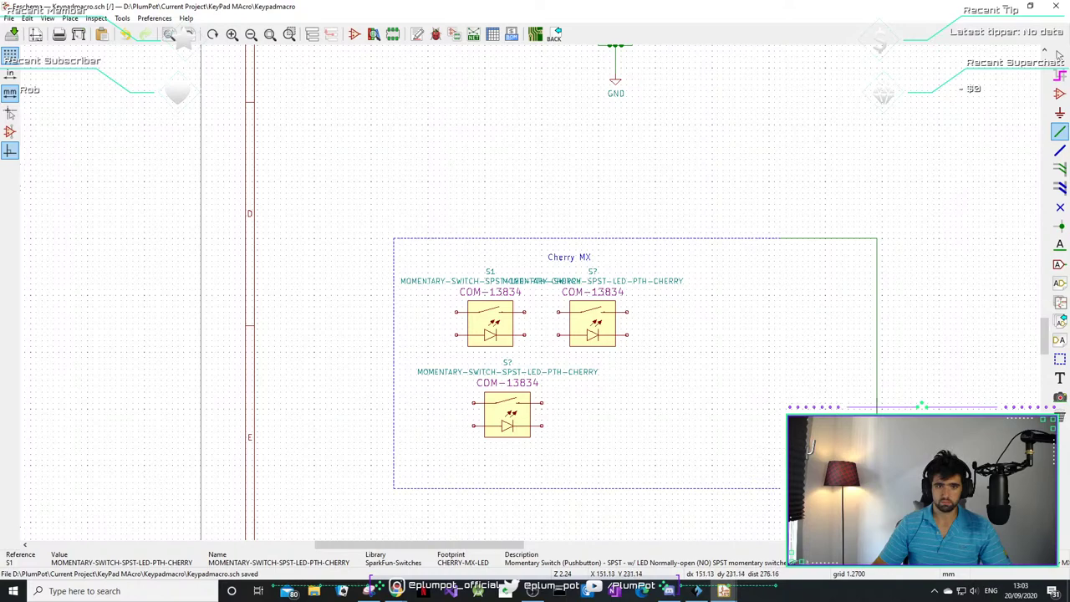
scroll(489, 291, up, 3)
key(Escape)
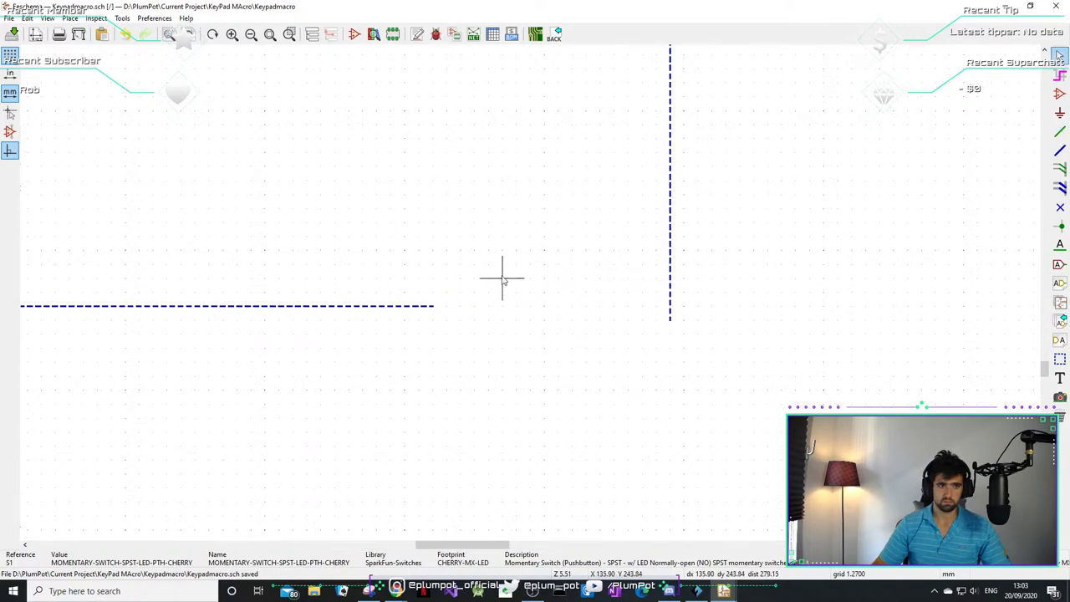
- Move the upper-right switch copy clear of S1, and hide S1's MOMENTARY-SWITCH-SPST-LED-PTH-CHERRY value text
scroll(536, 264, down, 3)
scroll(501, 250, up, 1)
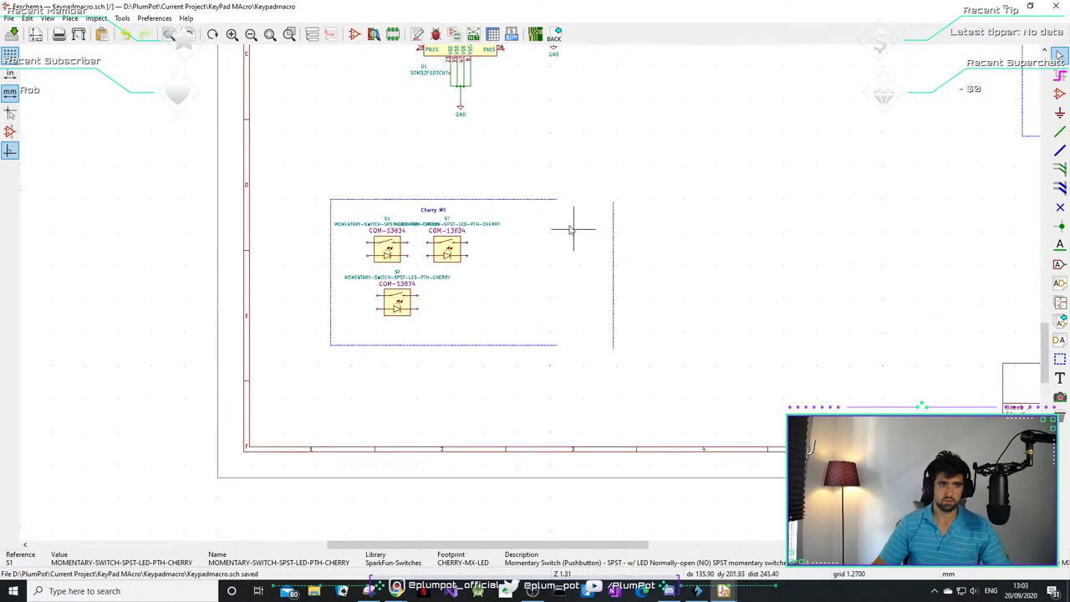
scroll(570, 251, up, 1)
scroll(622, 288, up, 1)
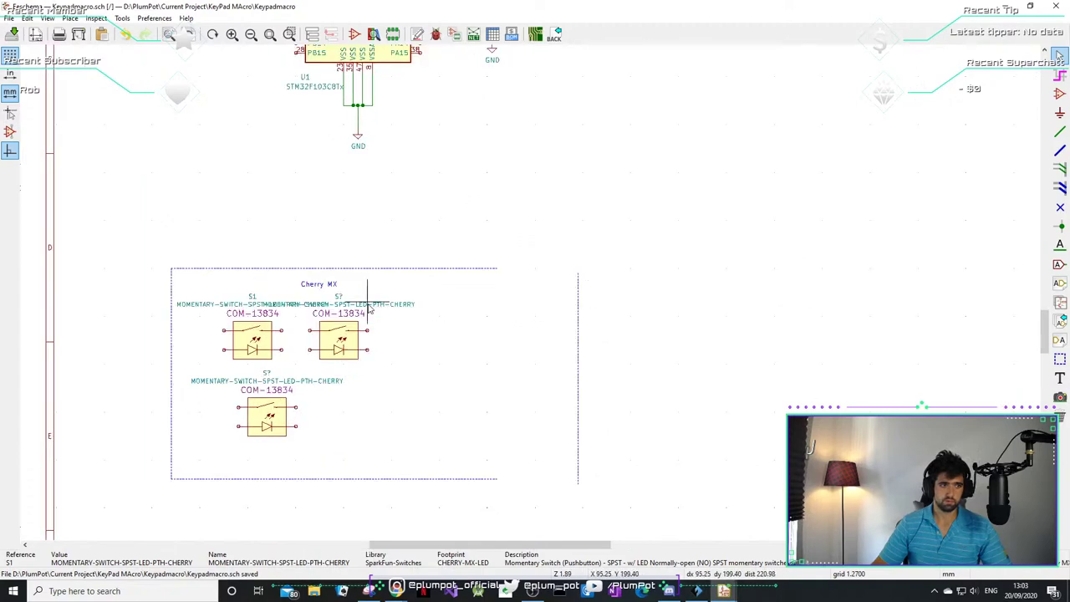
scroll(502, 292, up, 2)
scroll(541, 291, up, 2)
drag(430, 334, 605, 378)
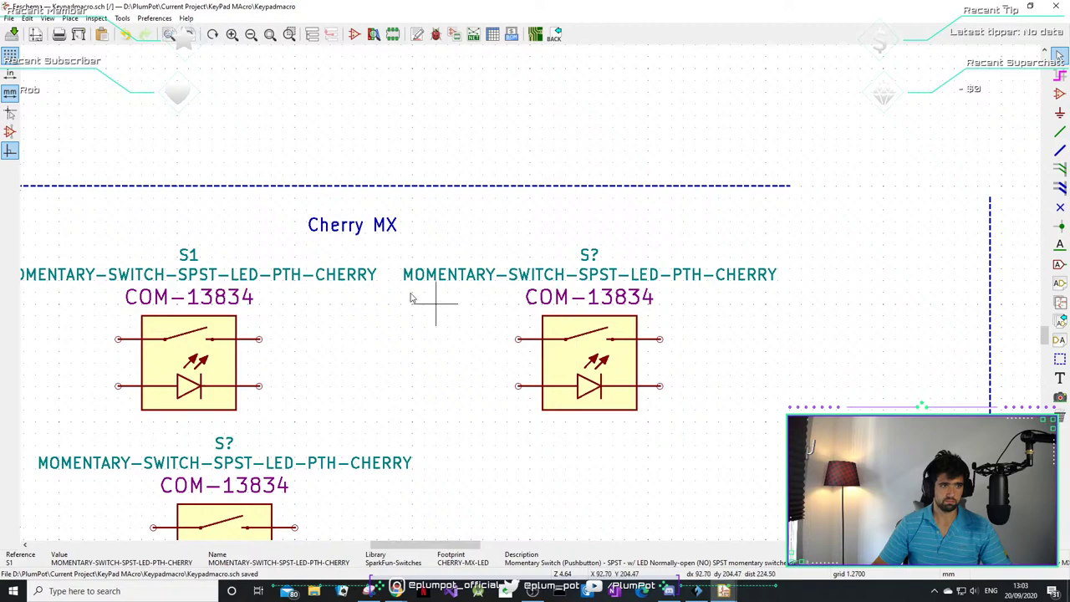
double_click(354, 279)
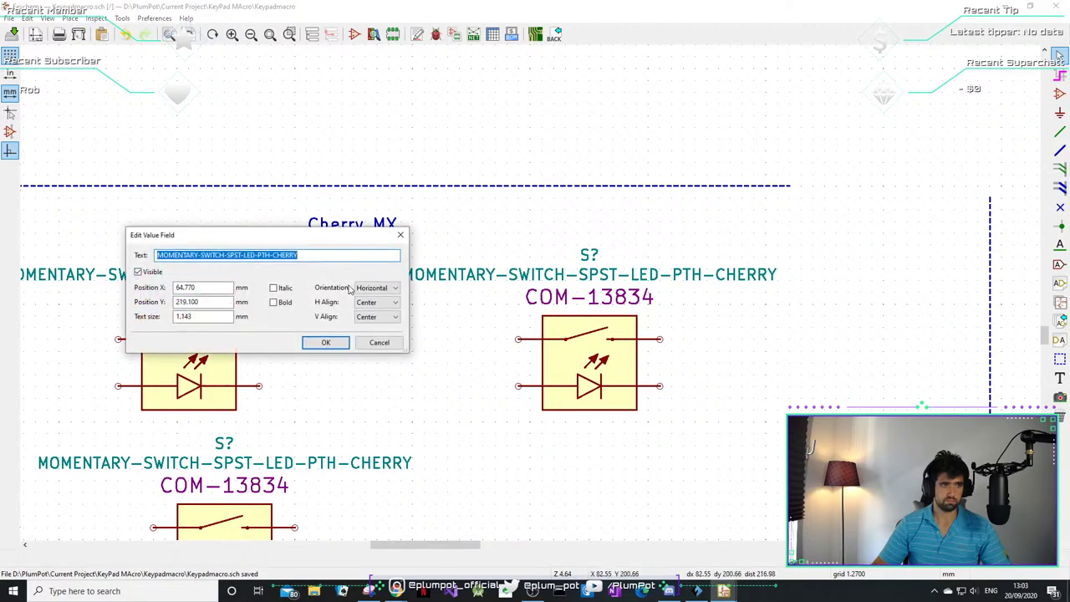
click(151, 272)
click(325, 342)
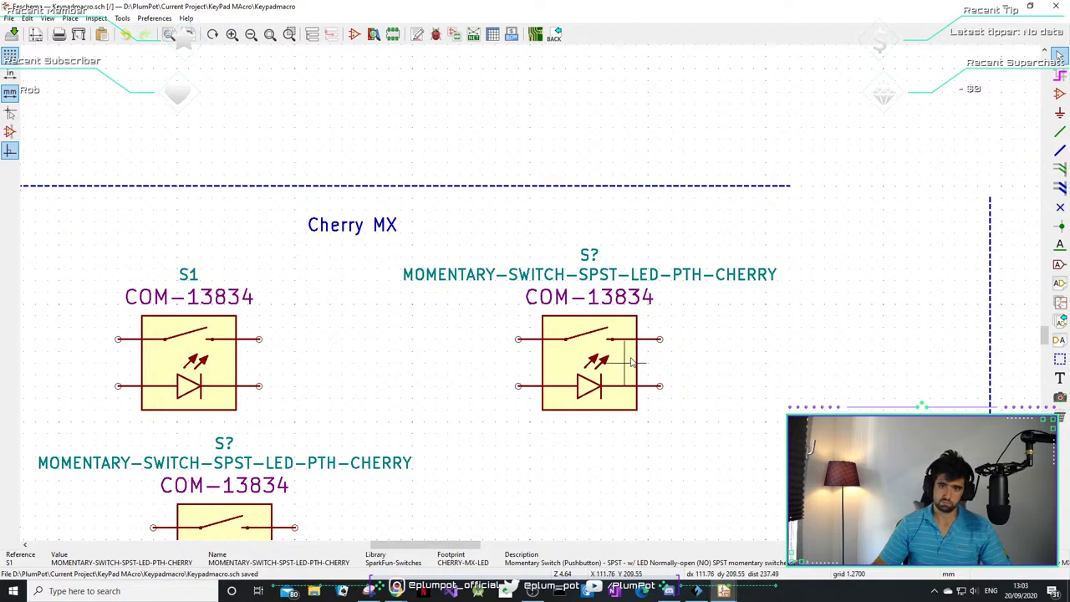
- Delete the two switch copies that still show the value text, leaving only S1 in the Cherry MX frame
drag(637, 366, 516, 388)
key(Escape)
middle_drag(363, 410, 487, 328)
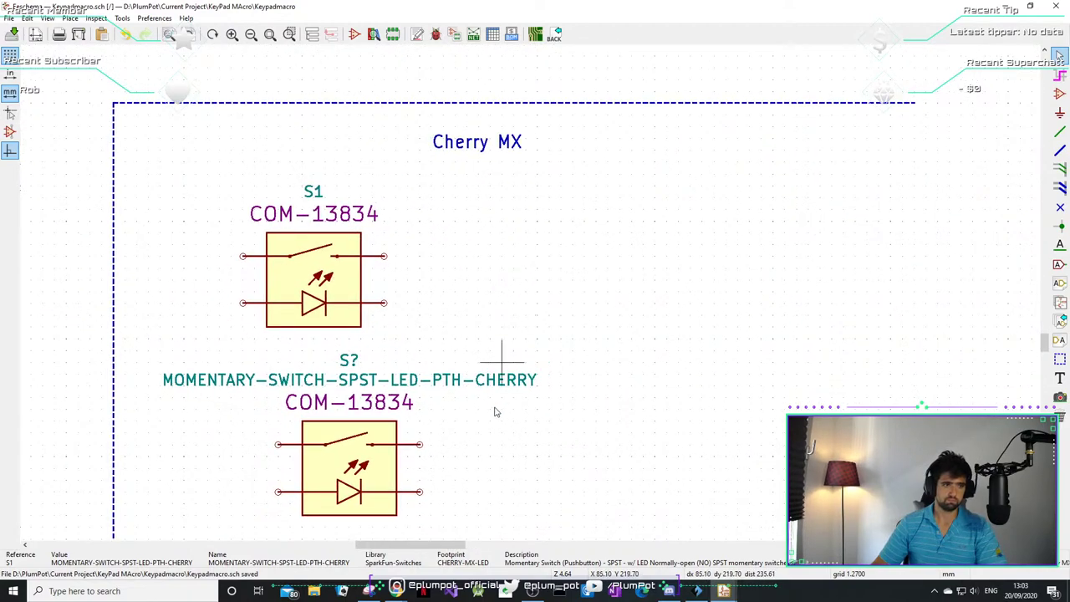
click(362, 474)
key(Delete)
- Duplicate switch S1 twice, placing both copies to its right as the top row
click(299, 323)
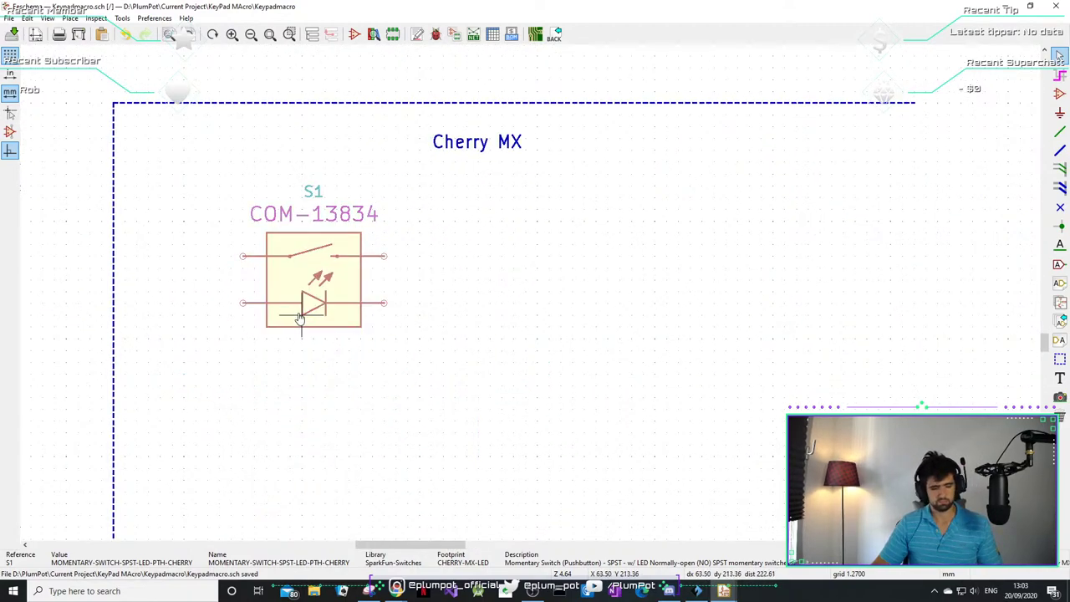
key(Escape)
key(ctrl+d)
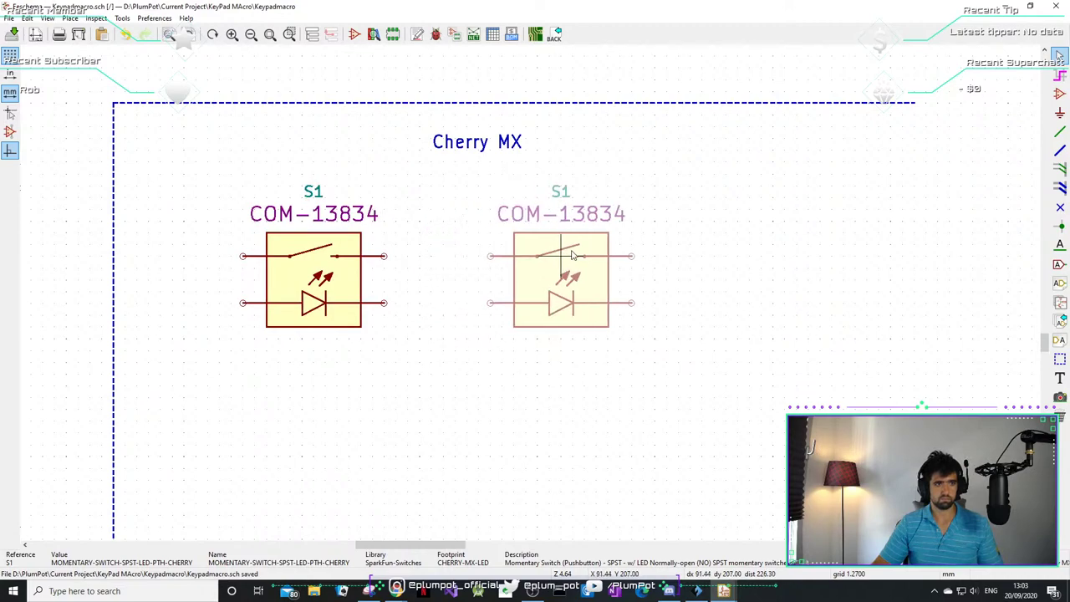
click(597, 250)
key(ctrl+d)
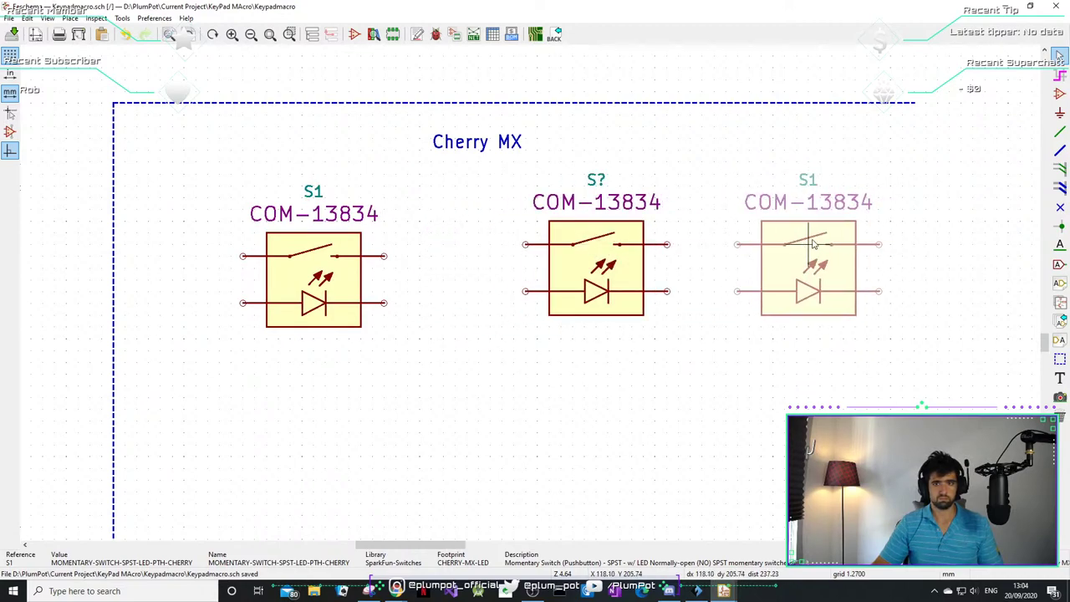
click(828, 253)
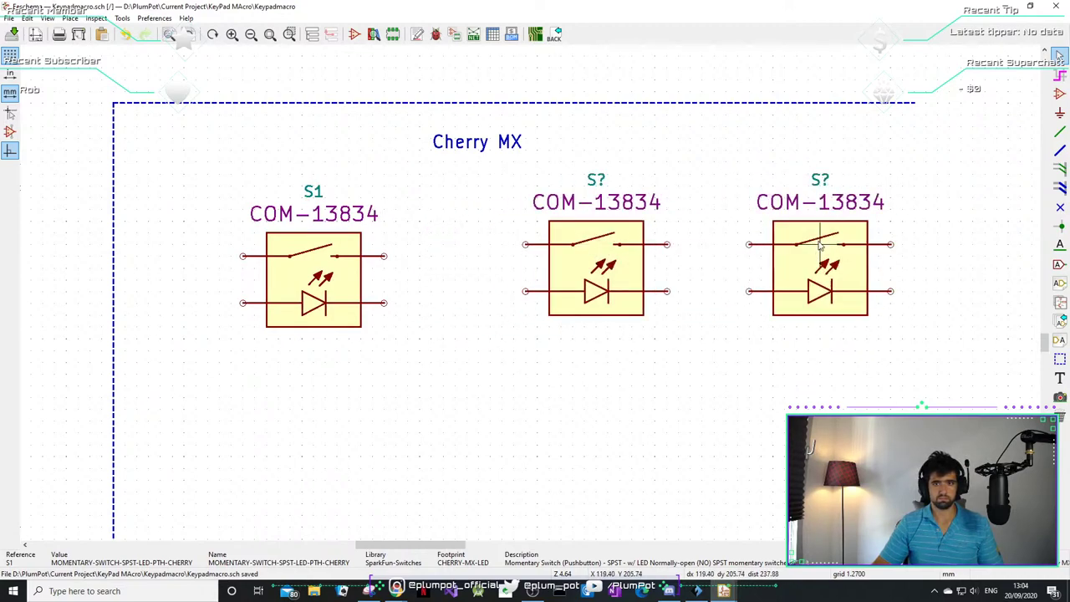
- Duplicate the switch twice more, placing one copy below S1 and another beside it in a second row
scroll(401, 279, down, 1)
scroll(535, 298, up, 1)
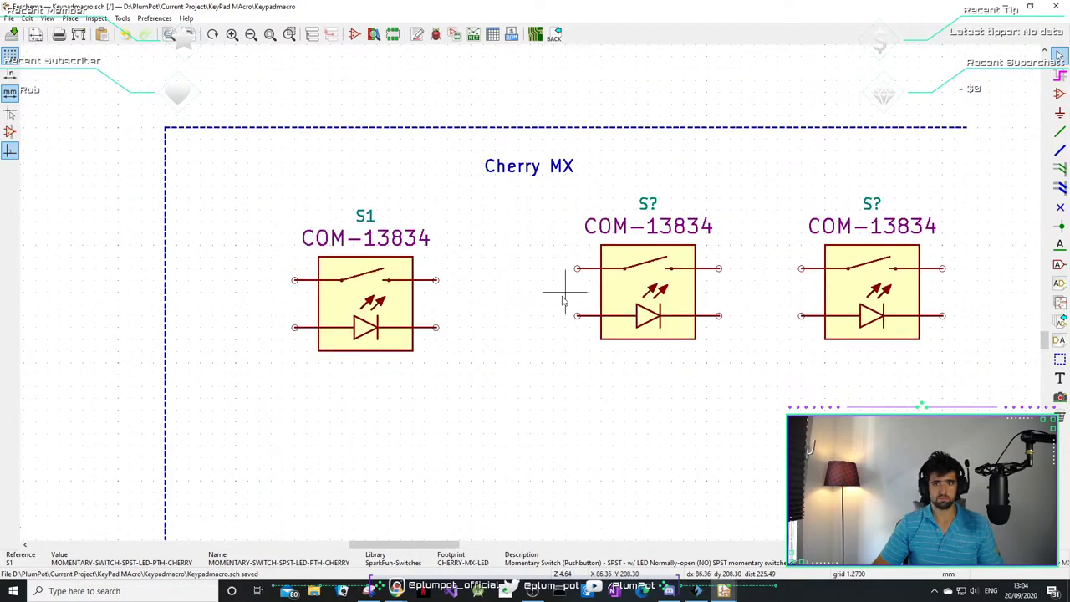
key(ctrl+d)
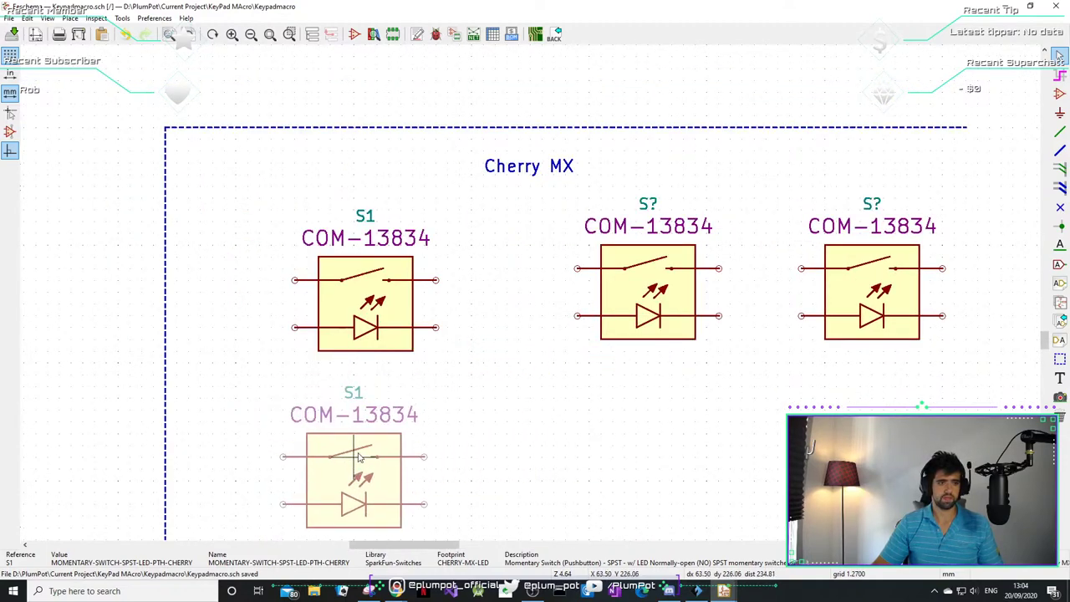
click(364, 450)
key(ctrl+d)
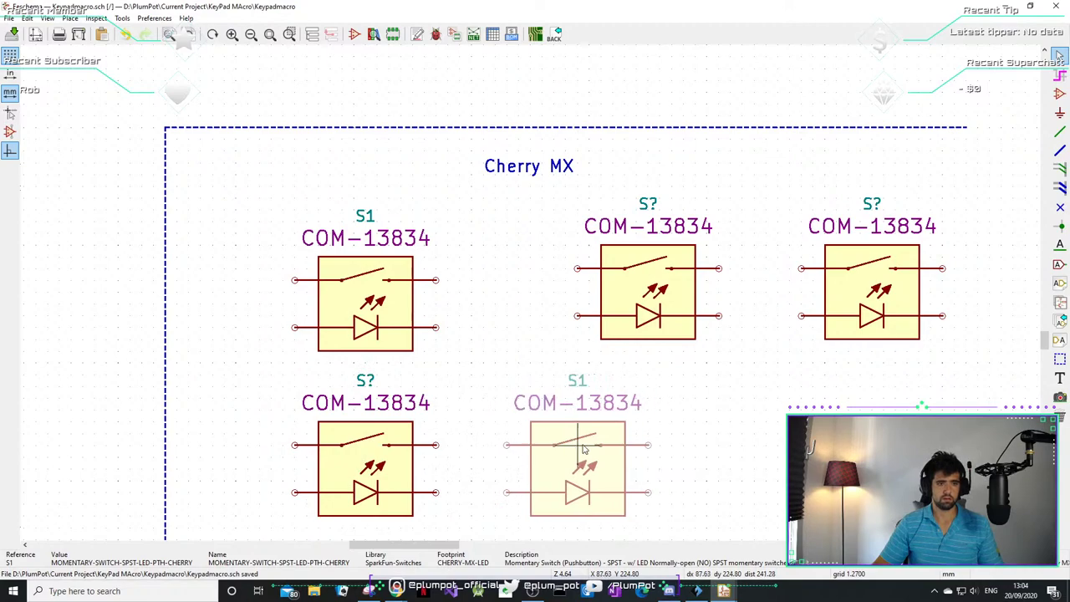
click(585, 449)
- Move the second and third switches of the top row level with S1 and closer to it
key(m)
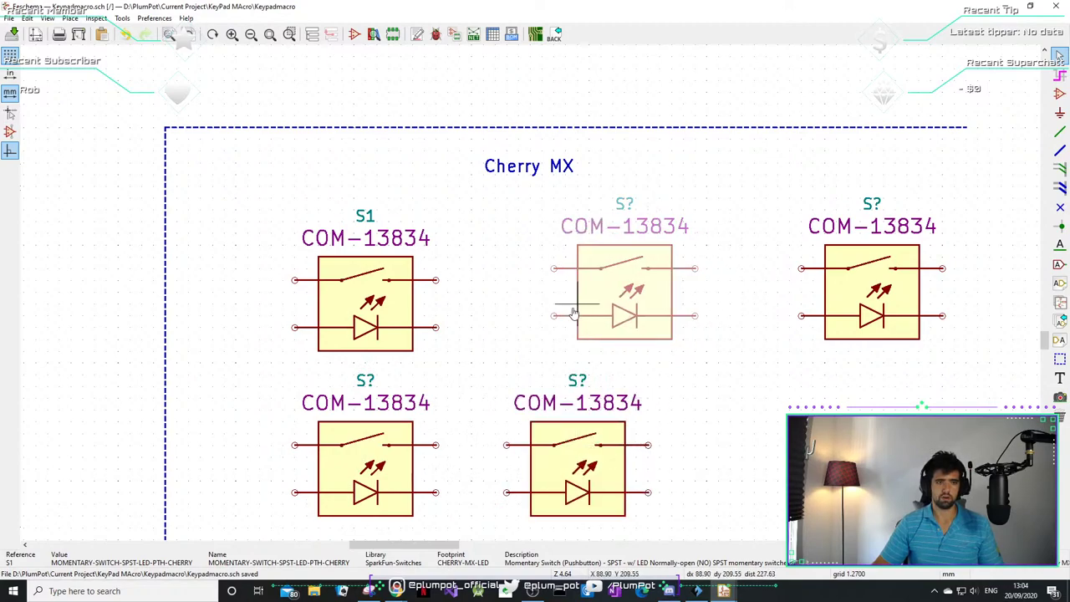
click(683, 332)
key(m)
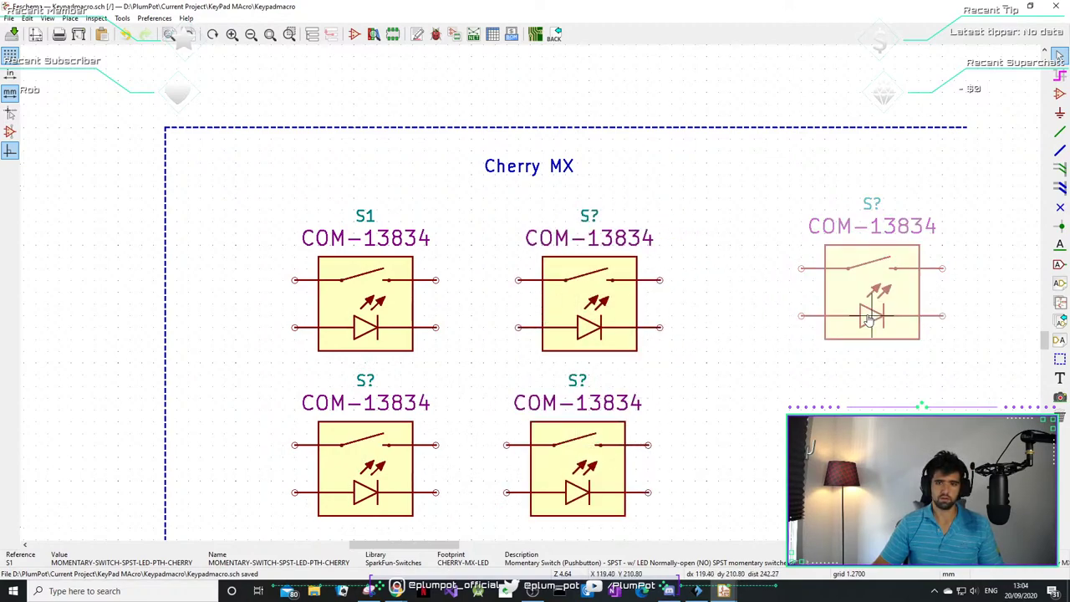
click(836, 298)
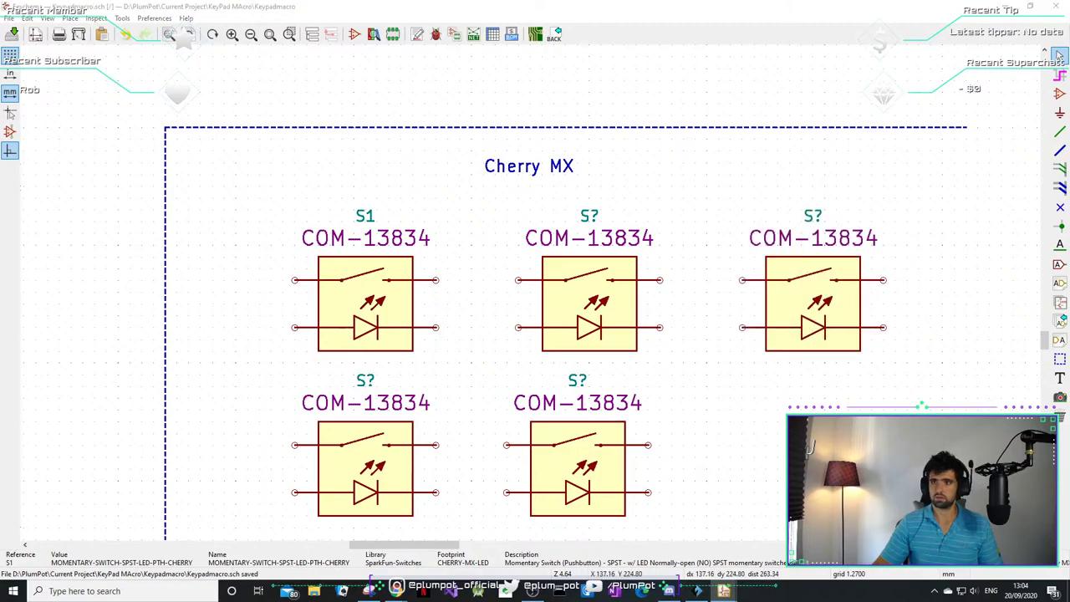
key(alt+Tab)
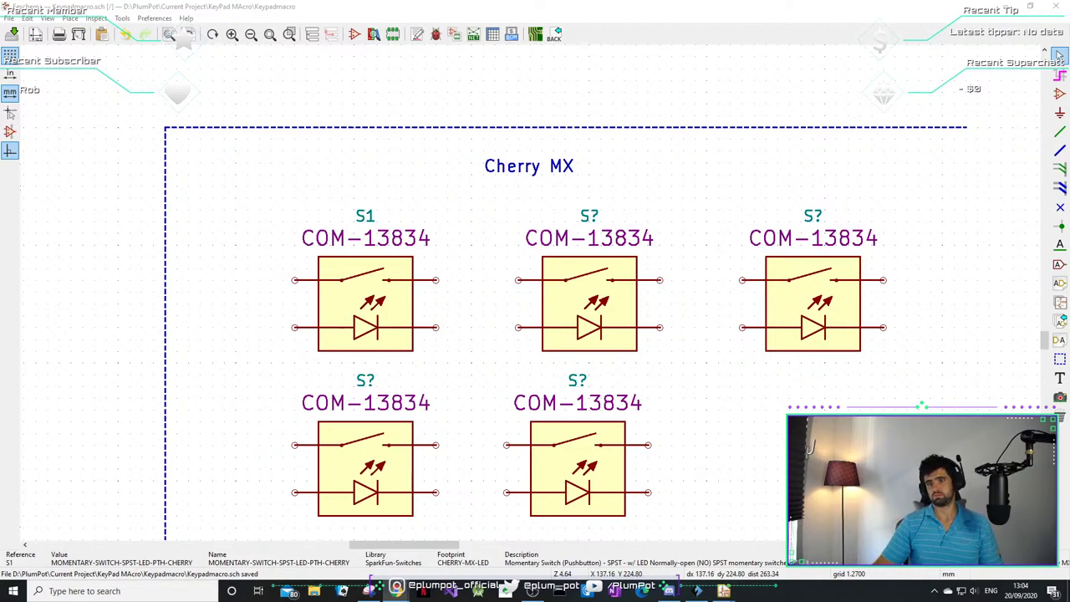
key(alt+Tab)
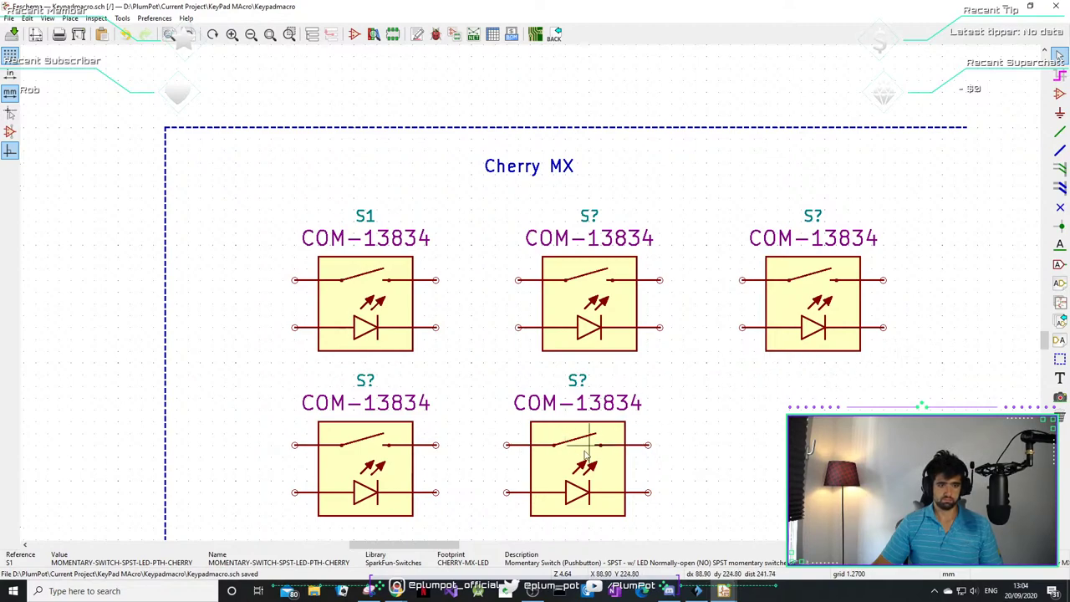
- Duplicate a switch to complete the second row, placing it below the top row's third switch
key(ctrl+d)
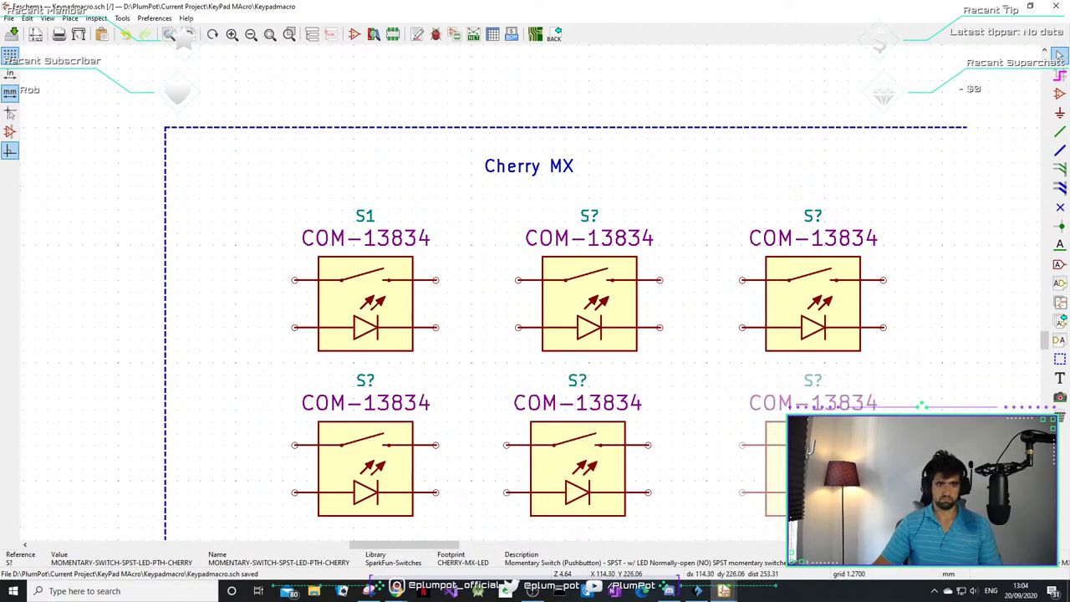
click(886, 445)
scroll(886, 445, down, 5)
scroll(885, 445, up, 5)
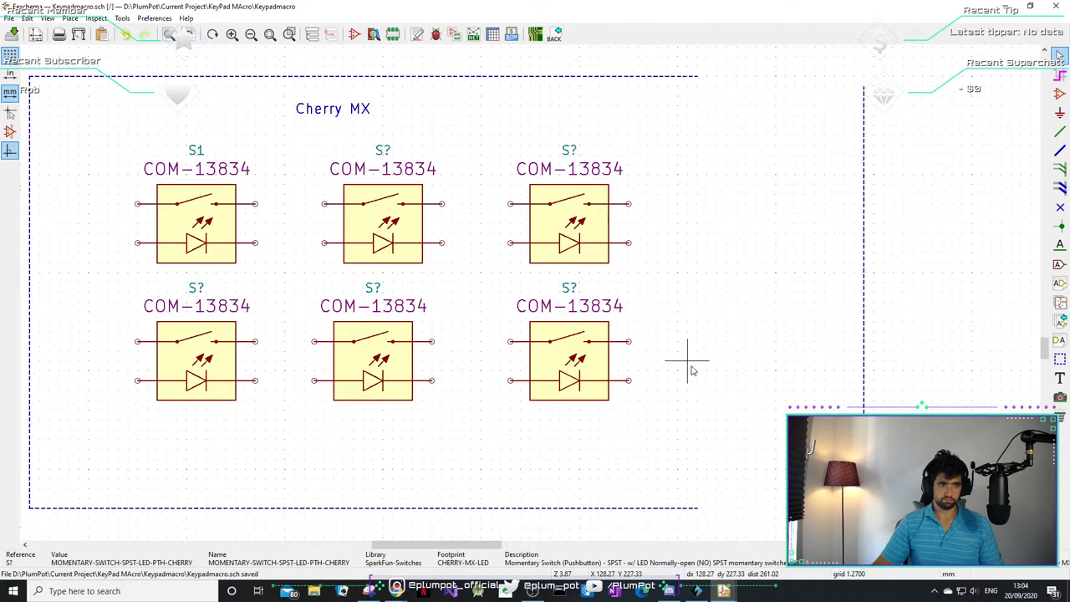
- Move all six switches toward the frame's upper-left corner, and shift the Cherry MX title slightly right and up
drag(688, 362, 118, 147)
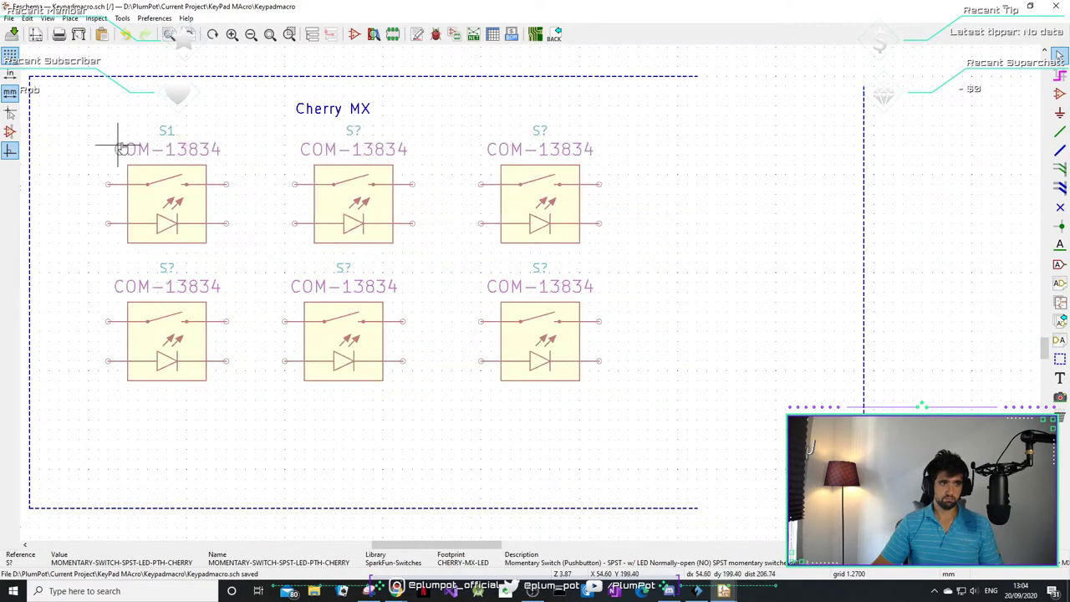
click(118, 147)
drag(333, 108, 383, 101)
drag(638, 175, 140, 398)
- Duplicate the second row of three switches and place the copies below it as a third row
drag(637, 373, 109, 320)
key(ctrl+d)
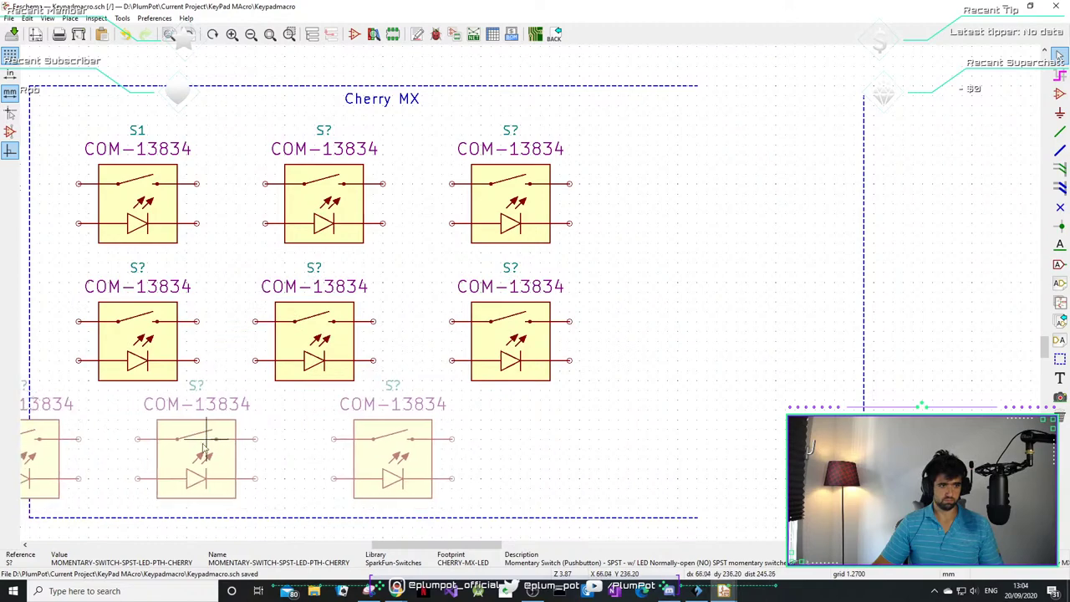
click(320, 451)
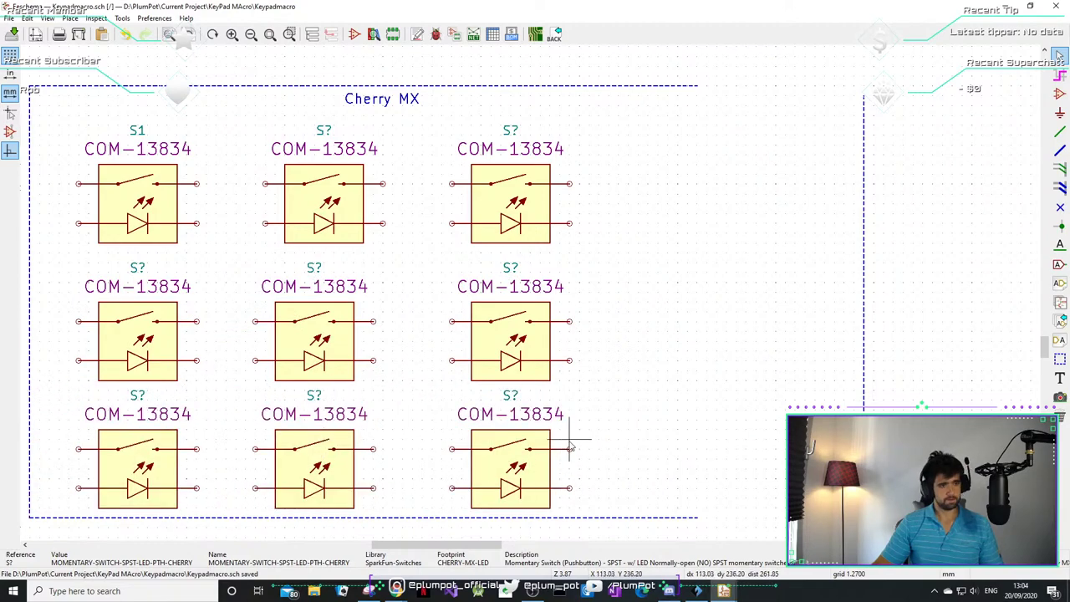
- Move the top row of three switches right and slightly up within the Cherry MX frame
middle_drag(674, 316, 702, 304)
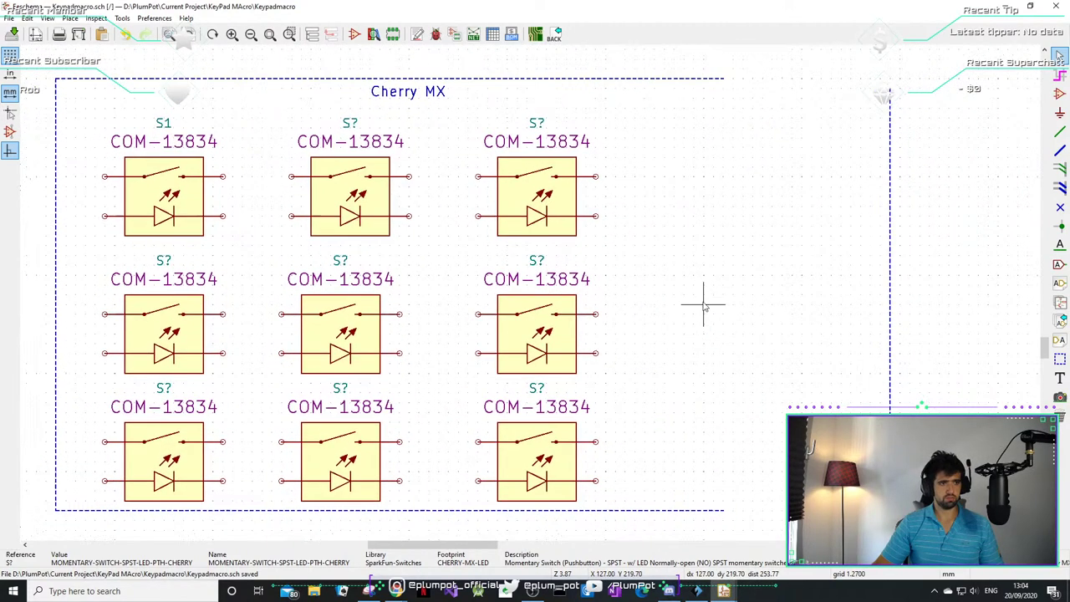
key(w)
drag(171, 193, 172, 195)
key(m)
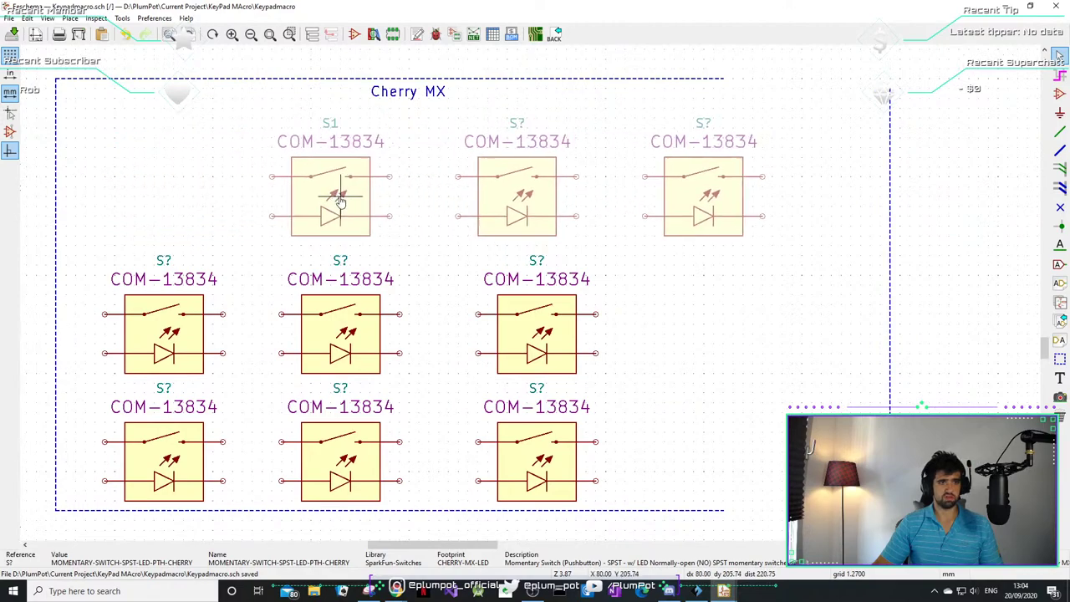
click(264, 182)
- Move the middle row of three switches right so its outer switches line up beneath those of the top row
drag(660, 316, 109, 343)
key(m)
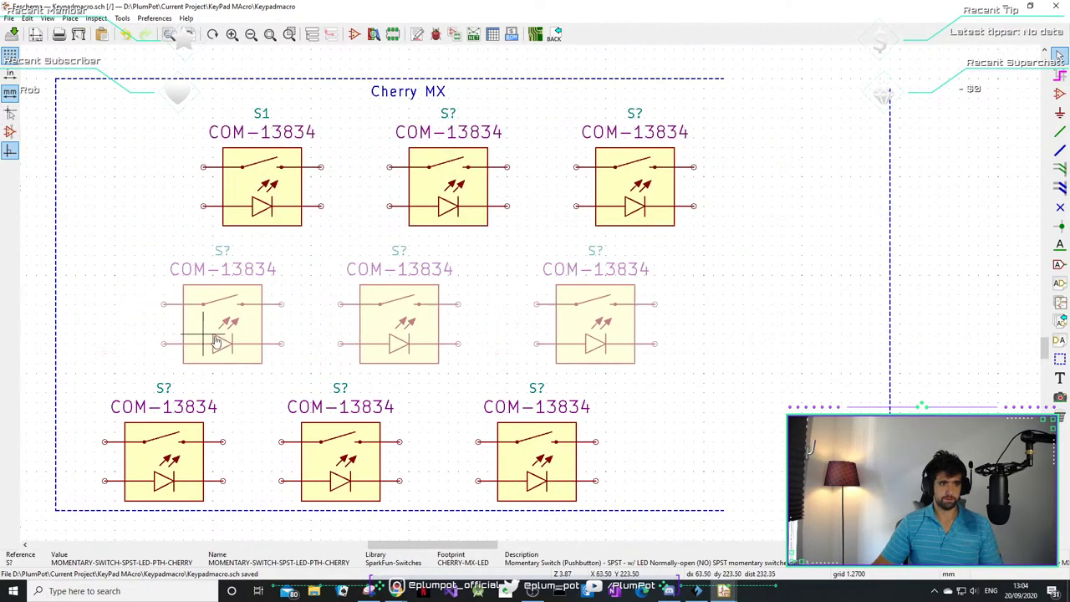
click(253, 338)
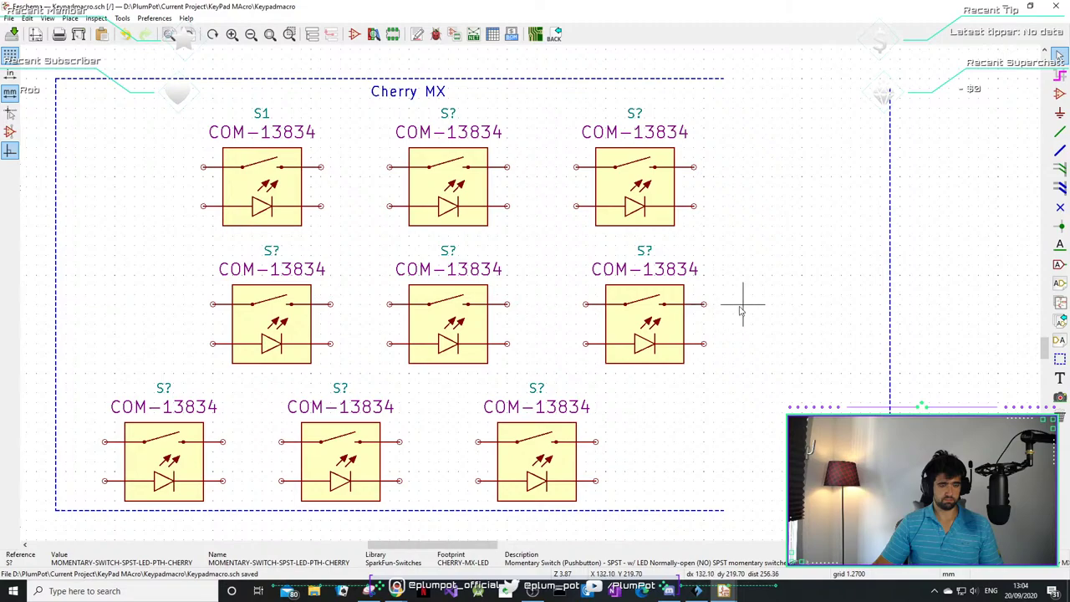
drag(743, 303, 239, 335)
key(m)
click(257, 335)
- Move the bottom row of three switches right and slightly up, aligning it with the middle row's columns
scroll(502, 442, down, 1)
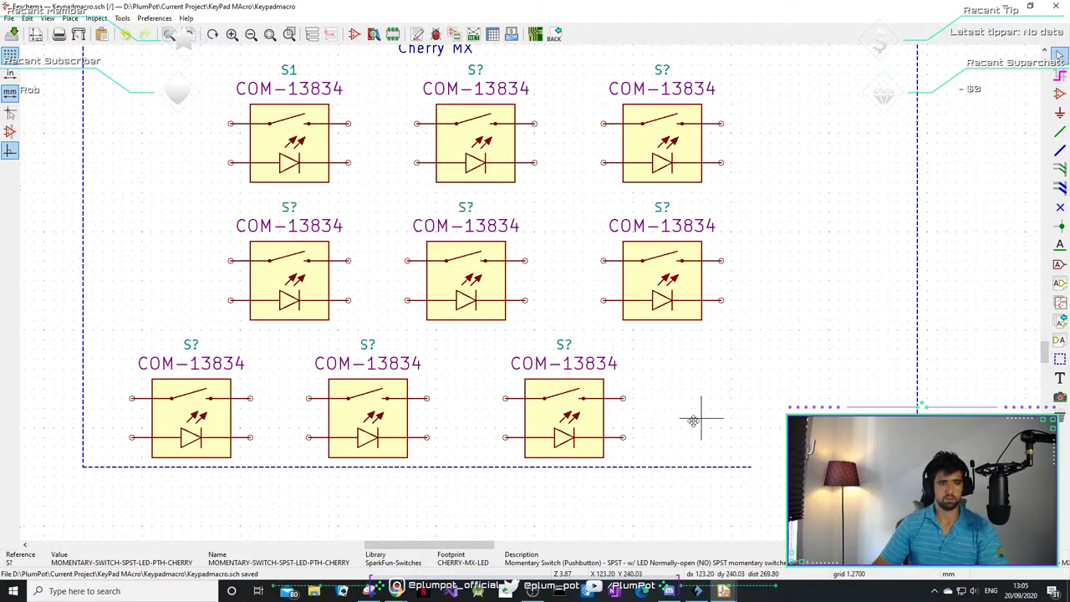
drag(697, 420, 150, 407)
key(m)
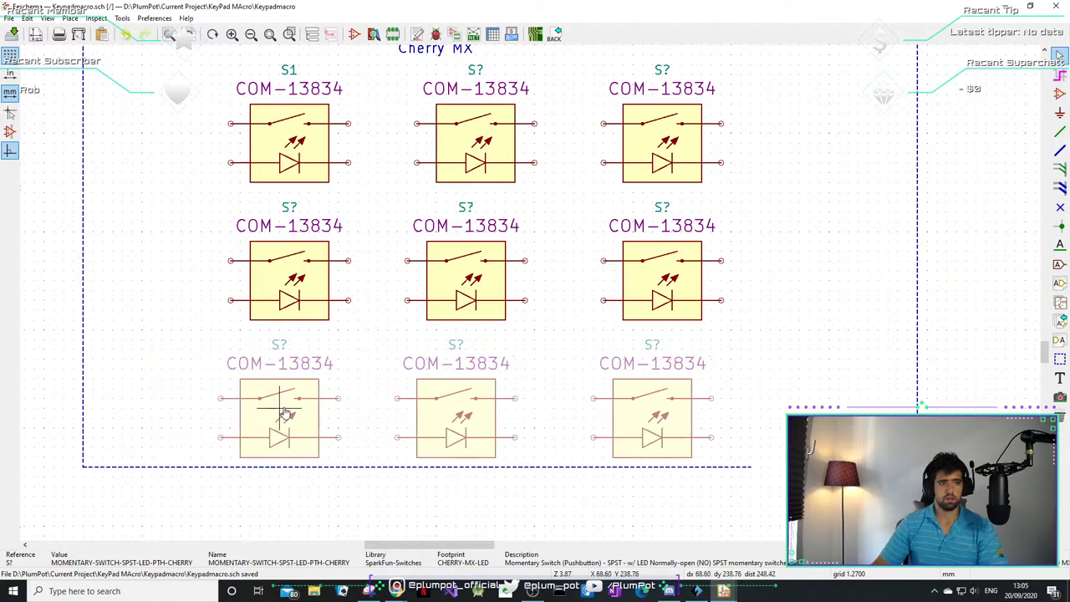
click(294, 405)
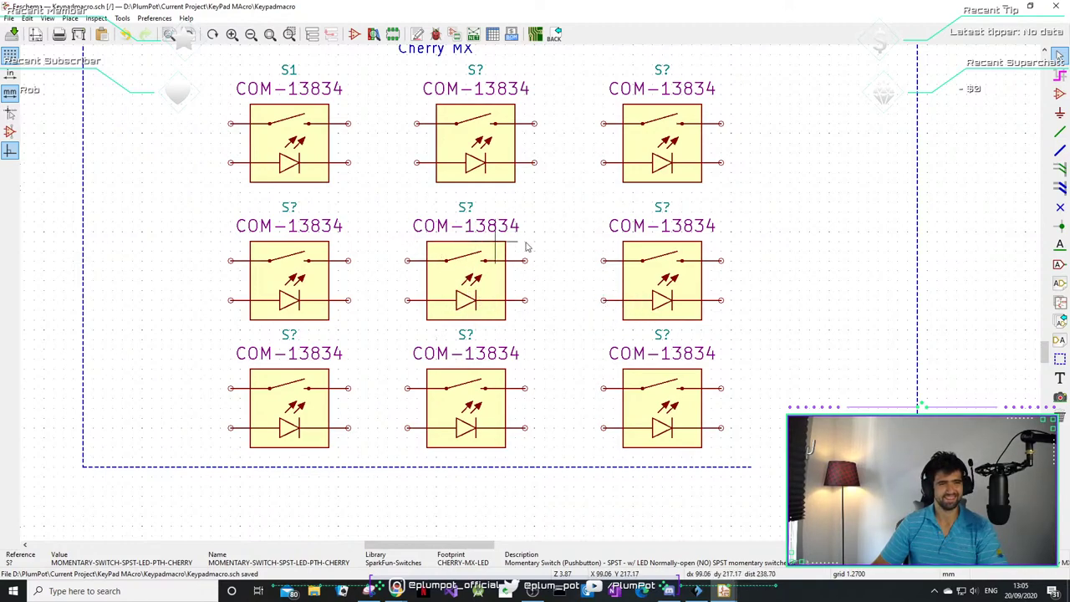
- Move the middle row of three switches slightly up to even out the spacing between the rows
drag(780, 251, 269, 270)
key(m)
click(269, 259)
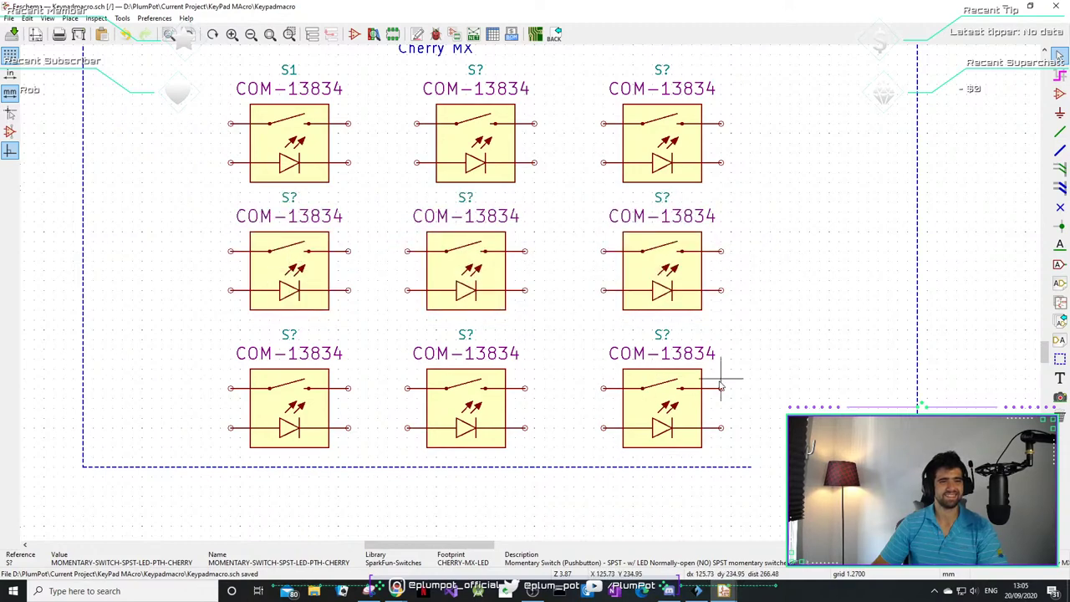
- Move the bottom row of three switches up slightly to match the spacing between the upper rows
drag(779, 366, 247, 393)
key(m)
click(248, 385)
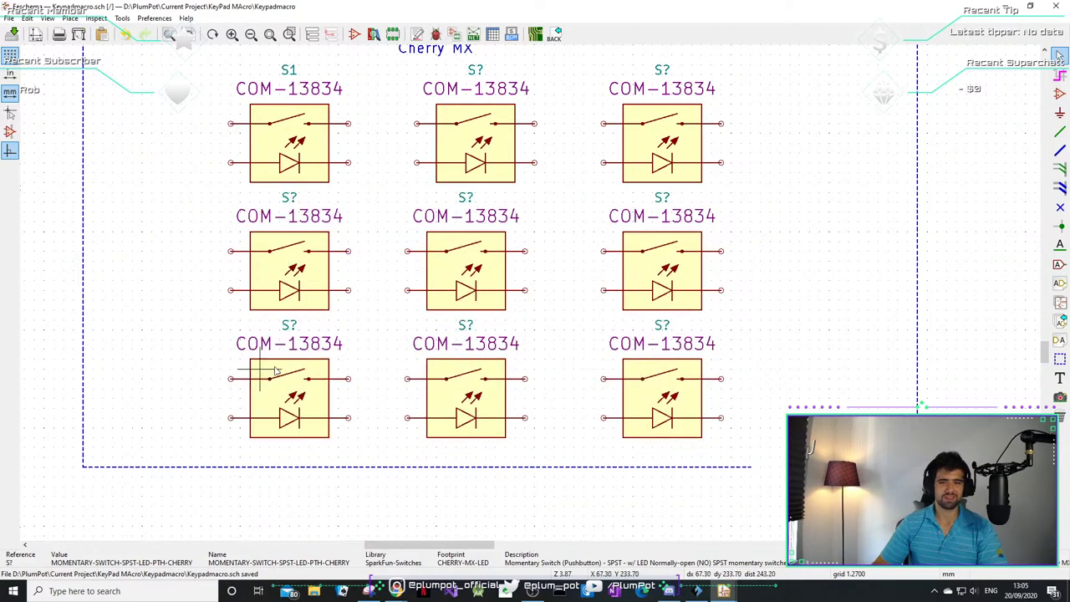
- Extend the top dashed edge of the Cherry MX border to the right until it reaches the vertical edge
scroll(566, 209, down, 5)
scroll(535, 298, up, 4)
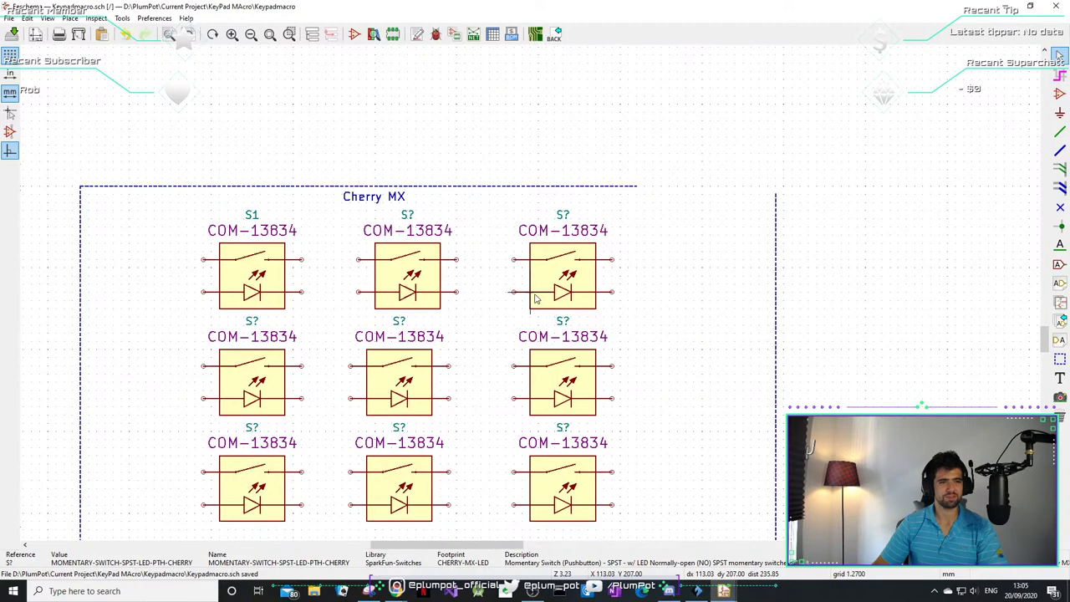
click(1059, 358)
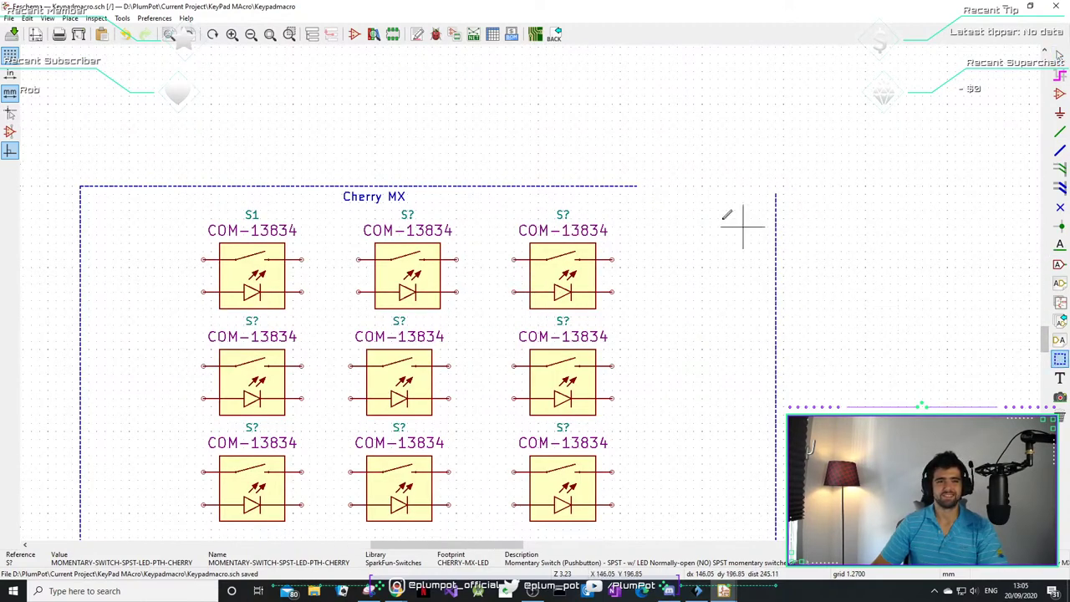
double_click(776, 190)
scroll(783, 259, down, 1)
scroll(470, 363, up, 3)
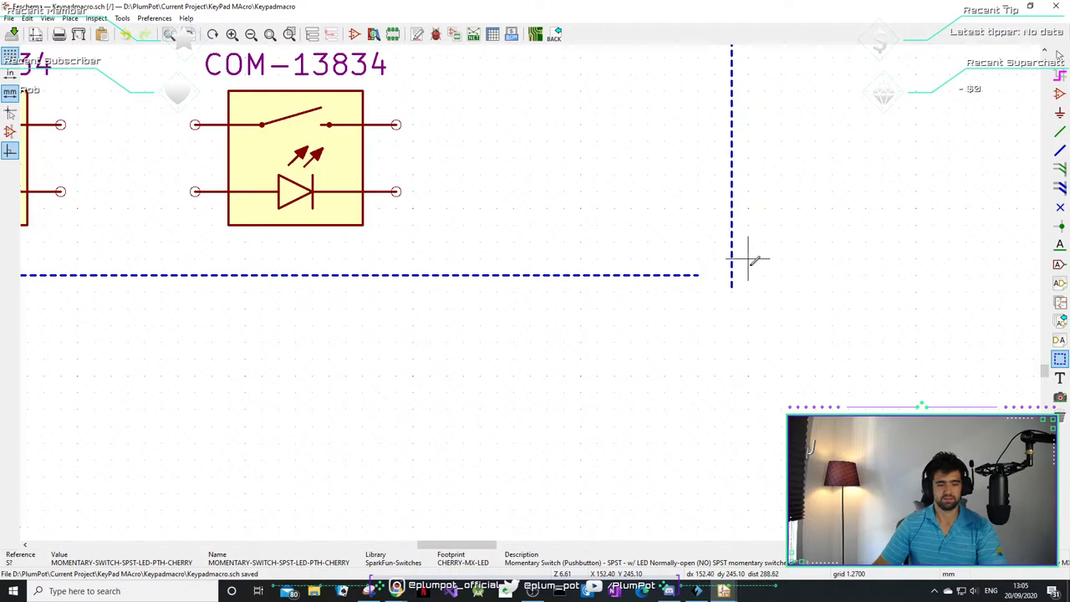
- Shift the right dashed border edge up to the bottom edge's level and extend the bottom edge to meet it
key(Escape)
click(728, 271)
scroll(727, 270, down, 3)
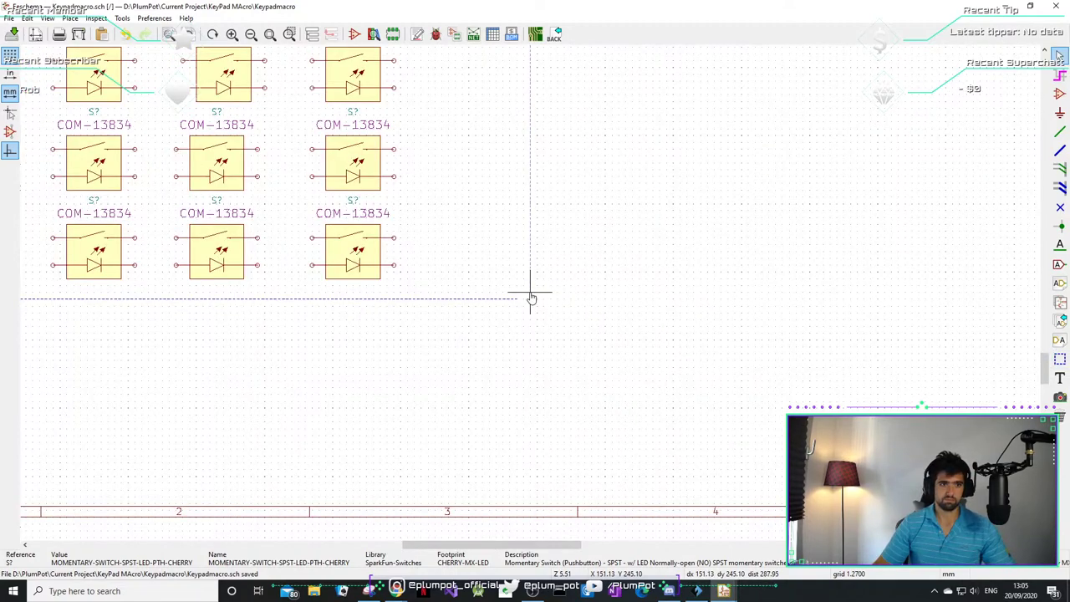
scroll(532, 301, up, 5)
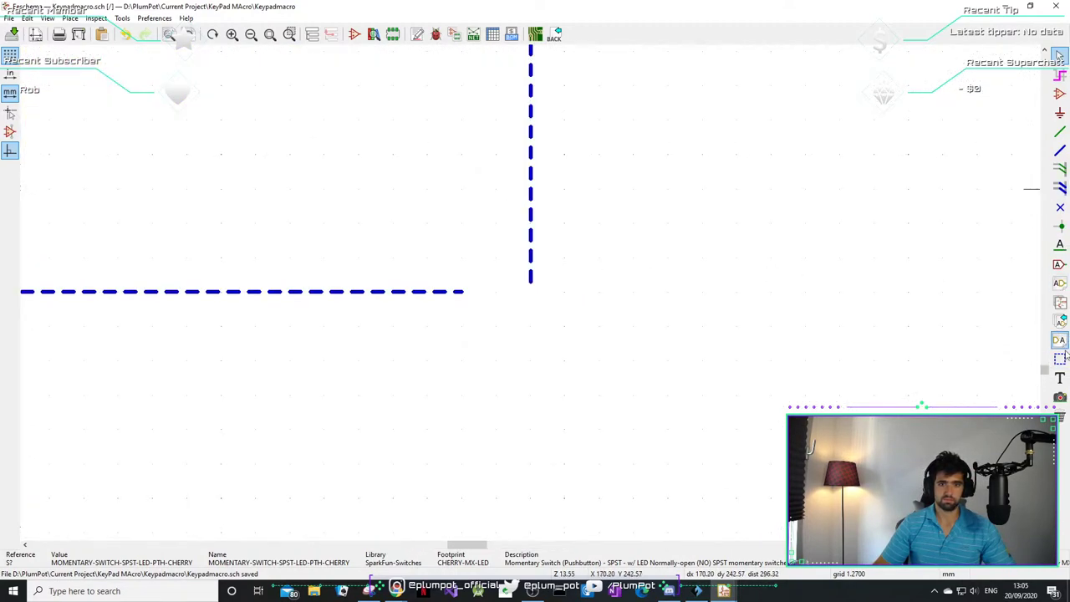
click(1058, 358)
click(464, 292)
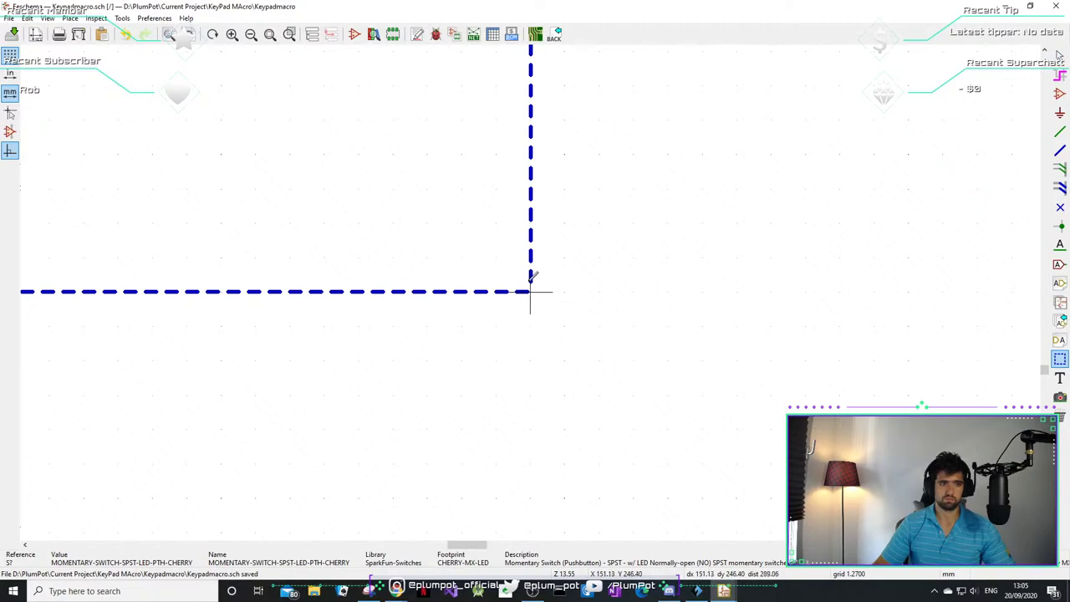
- Replace the overshooting right edge of the Cherry MX border with a dashed line from the top corner to the bottom corner
scroll(530, 291, down, 5)
scroll(546, 231, up, 3)
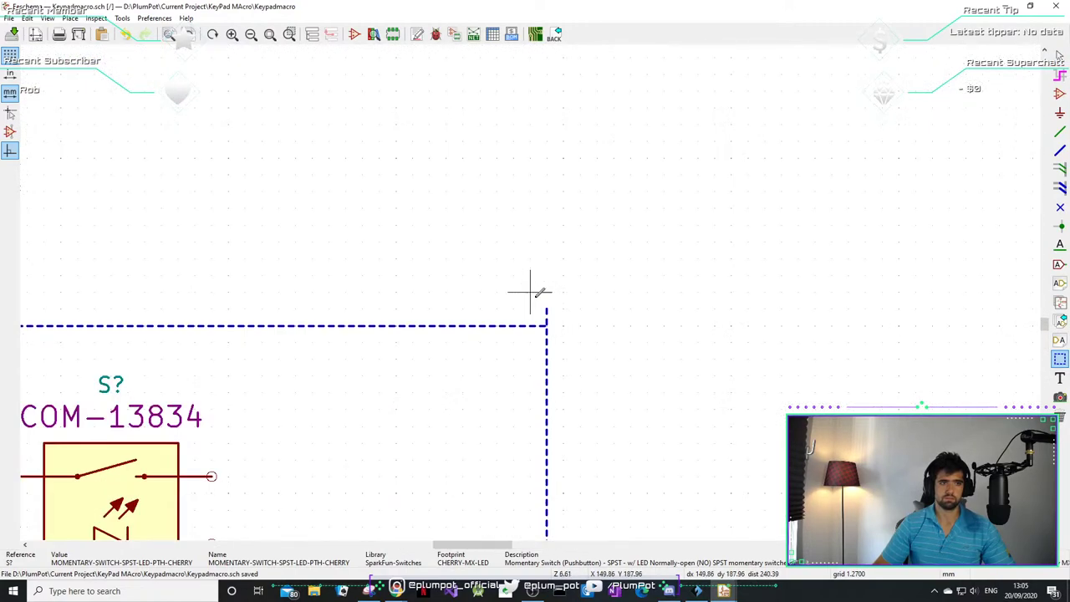
key(Escape)
key(Escape)
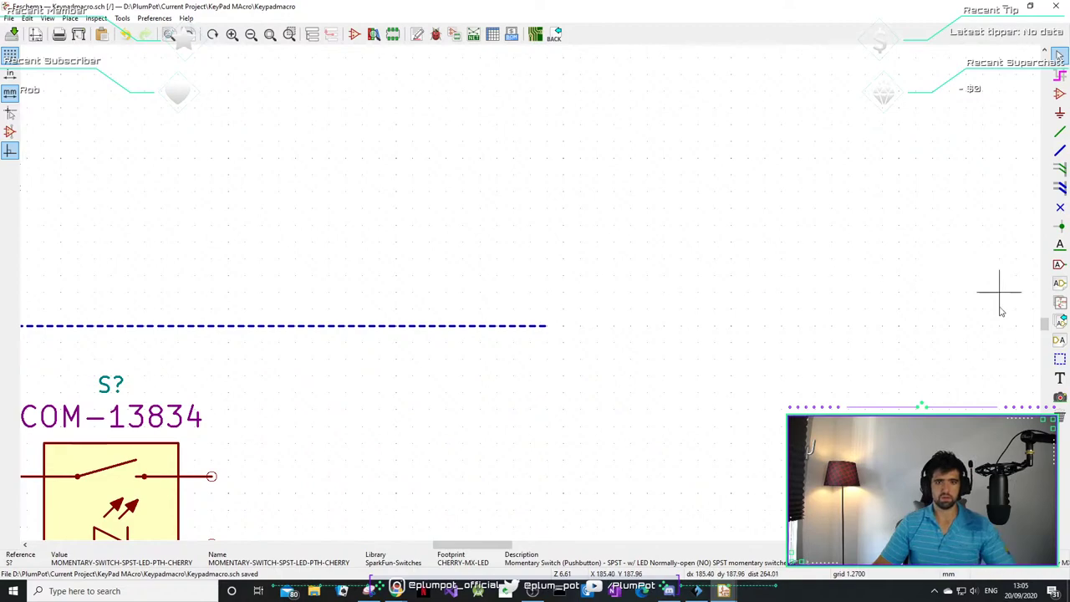
click(1058, 359)
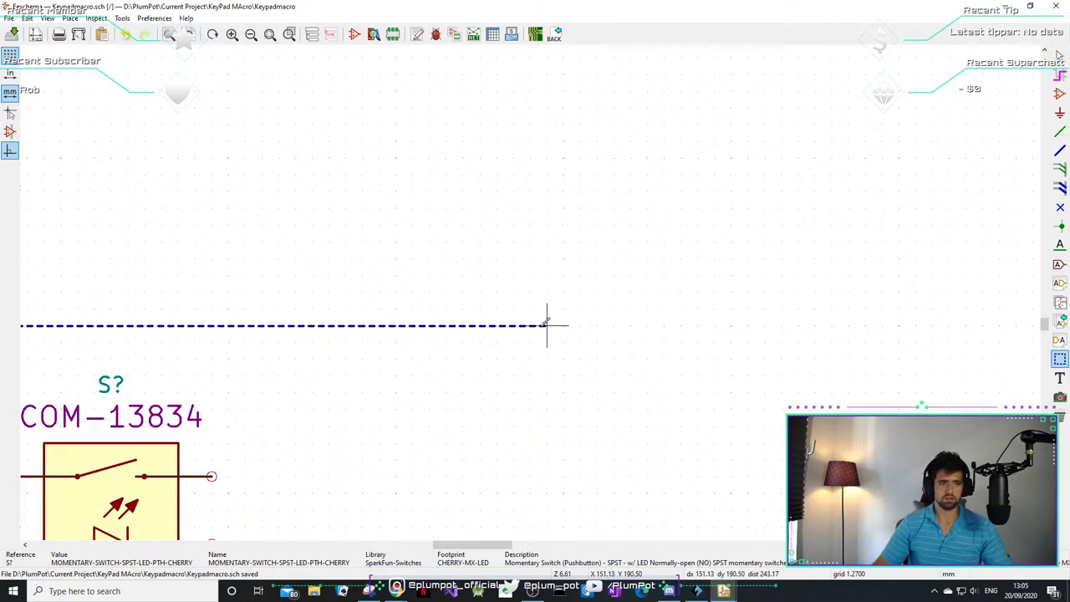
scroll(546, 325, down, 4)
scroll(521, 363, up, 5)
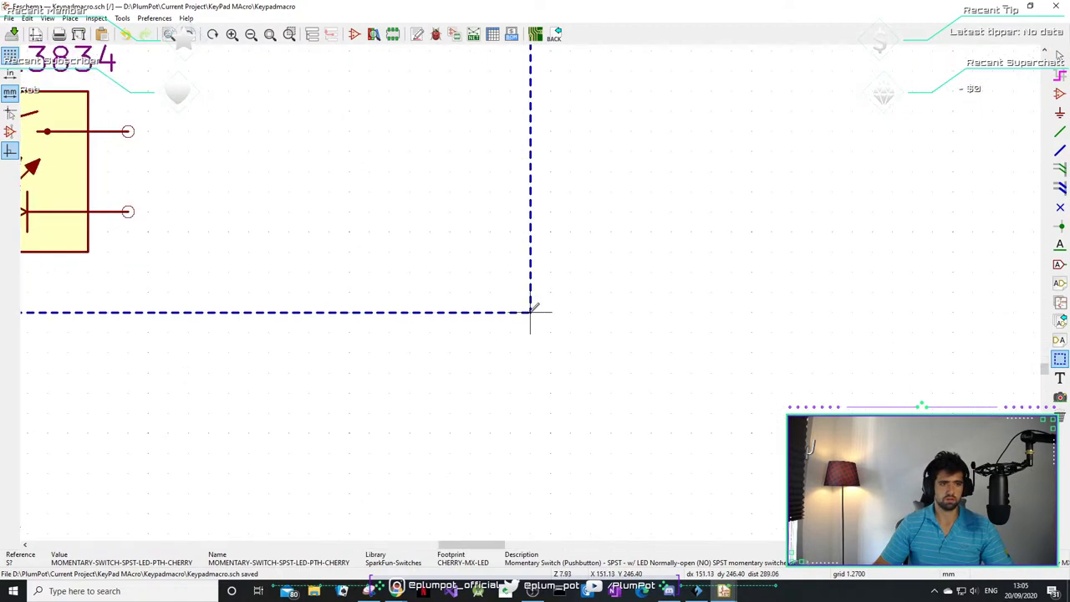
scroll(501, 275, down, 5)
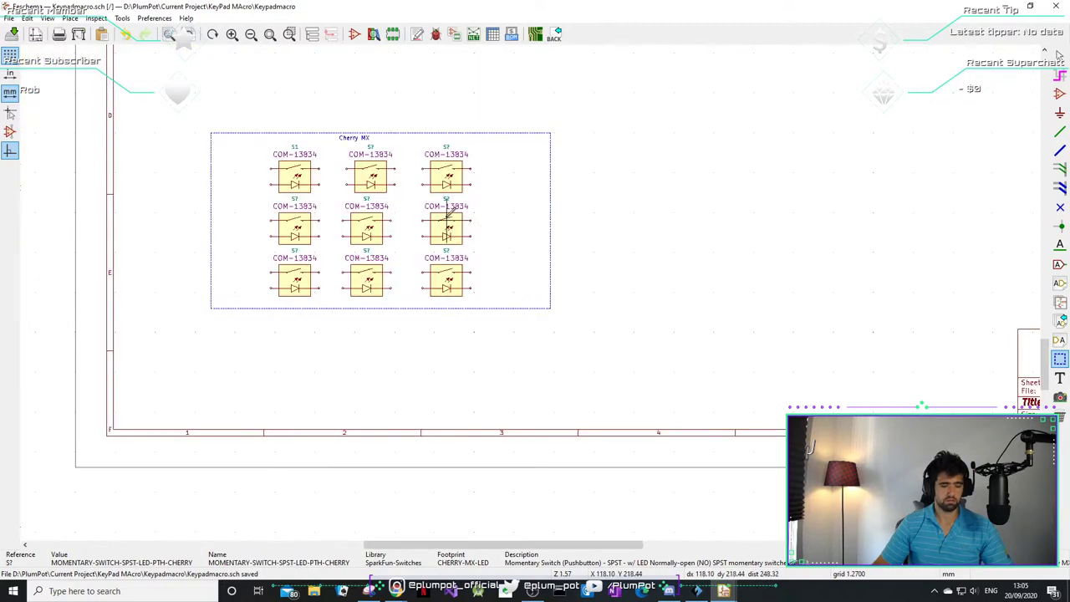
key(Escape)
- Draw an upward-bending wire stub from the upper right pin of each of the three top-row switches
scroll(392, 177, up, 3)
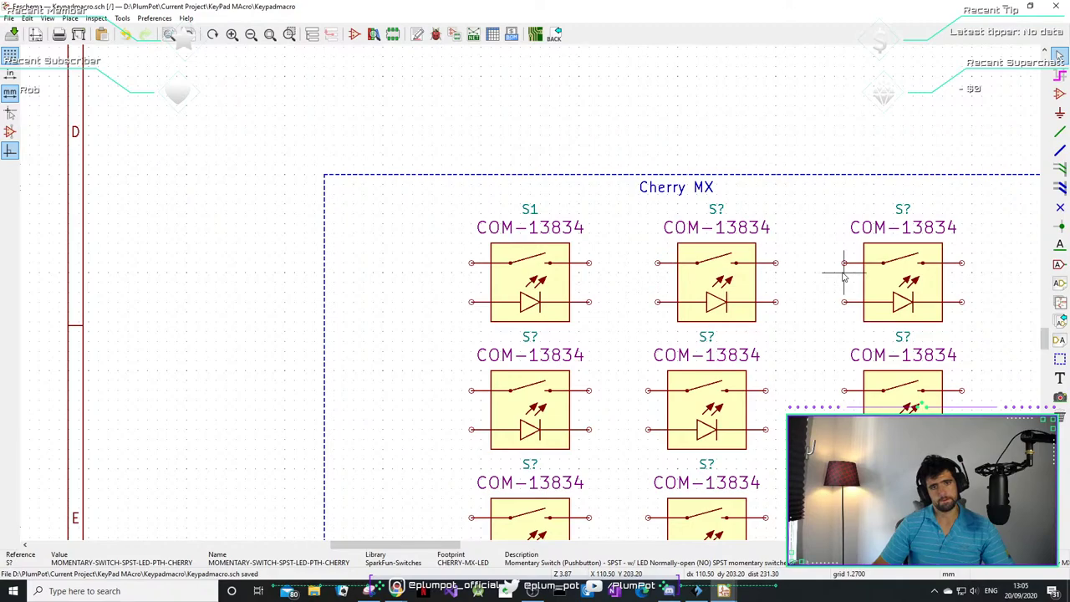
middle_drag(844, 263, 590, 244)
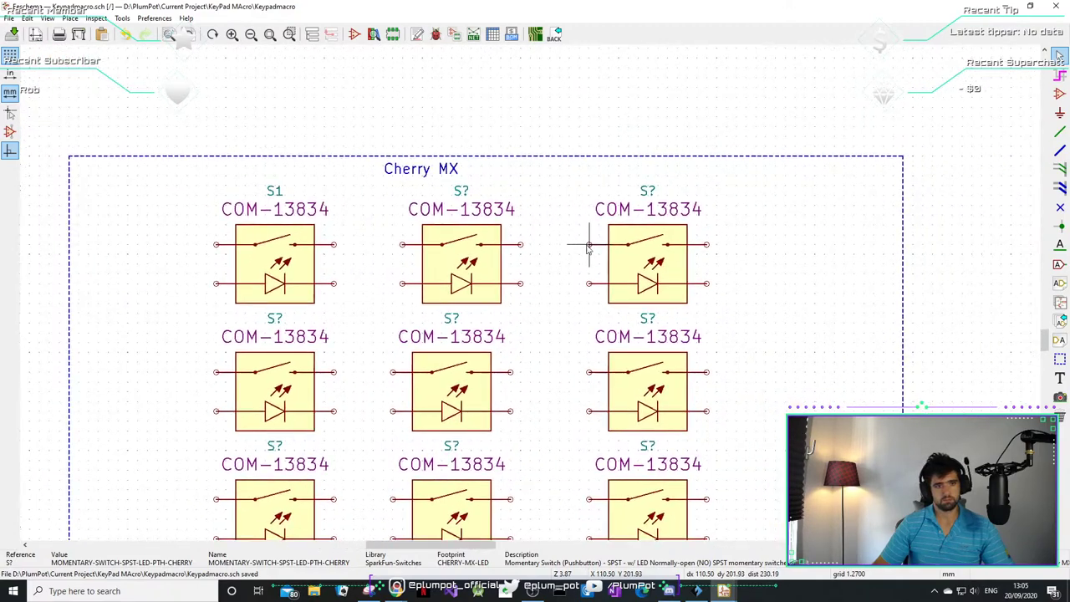
key(w)
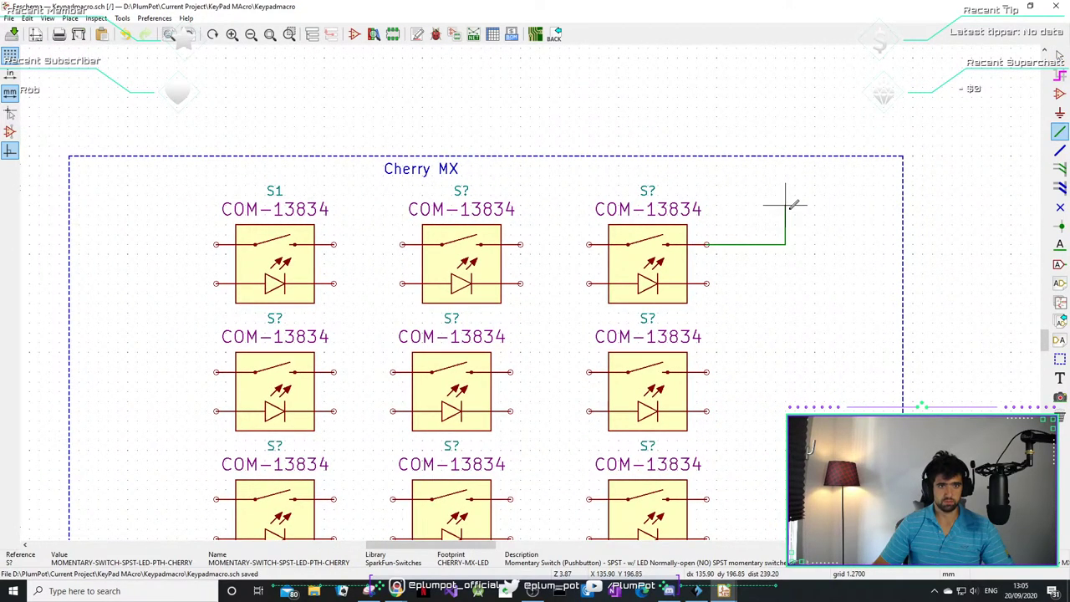
double_click(785, 205)
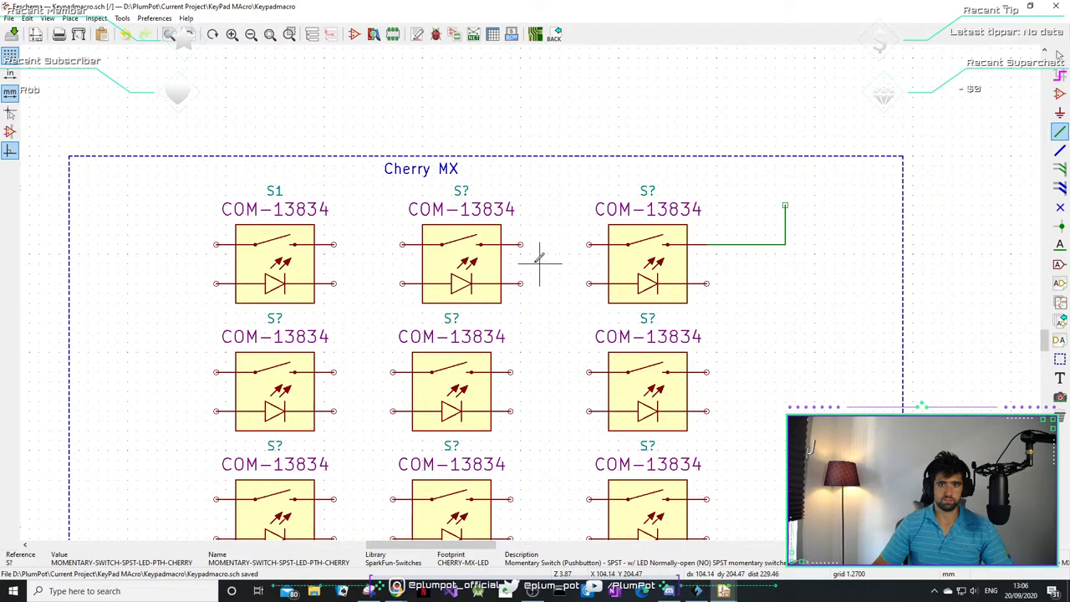
click(519, 244)
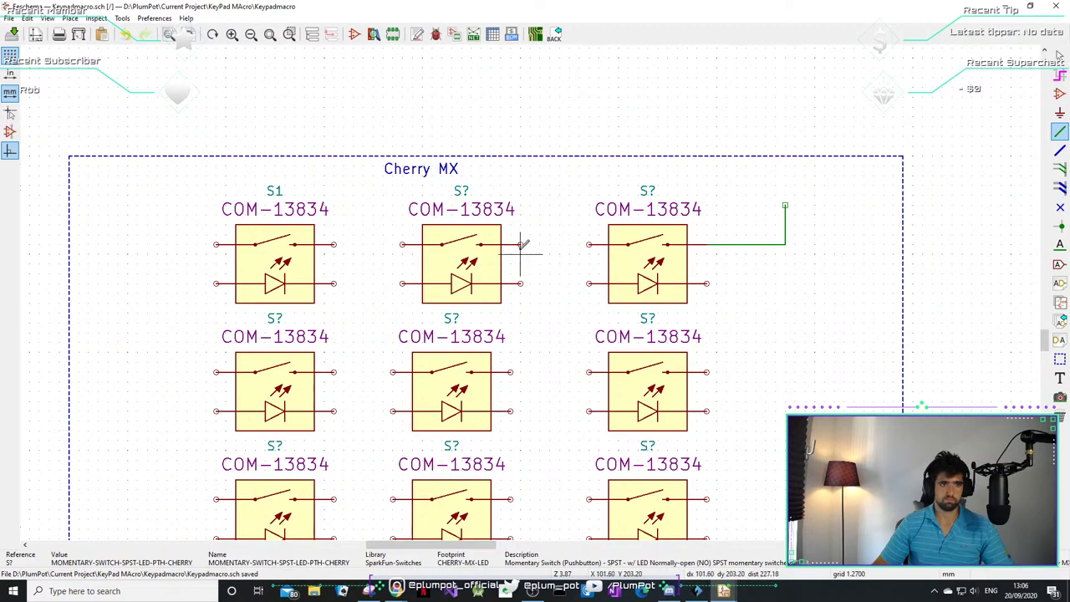
double_click(550, 215)
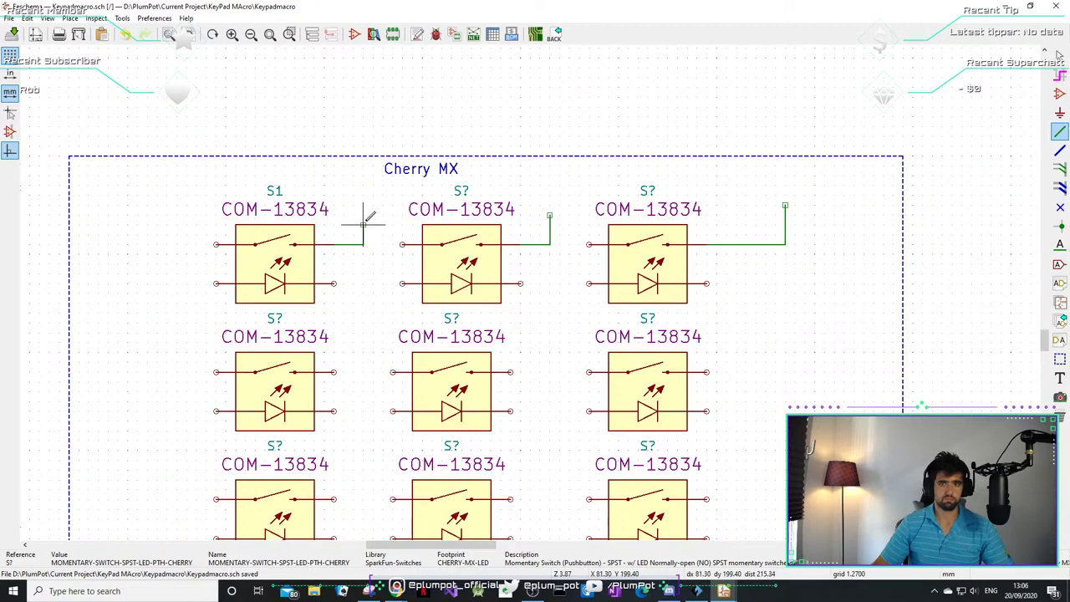
double_click(363, 224)
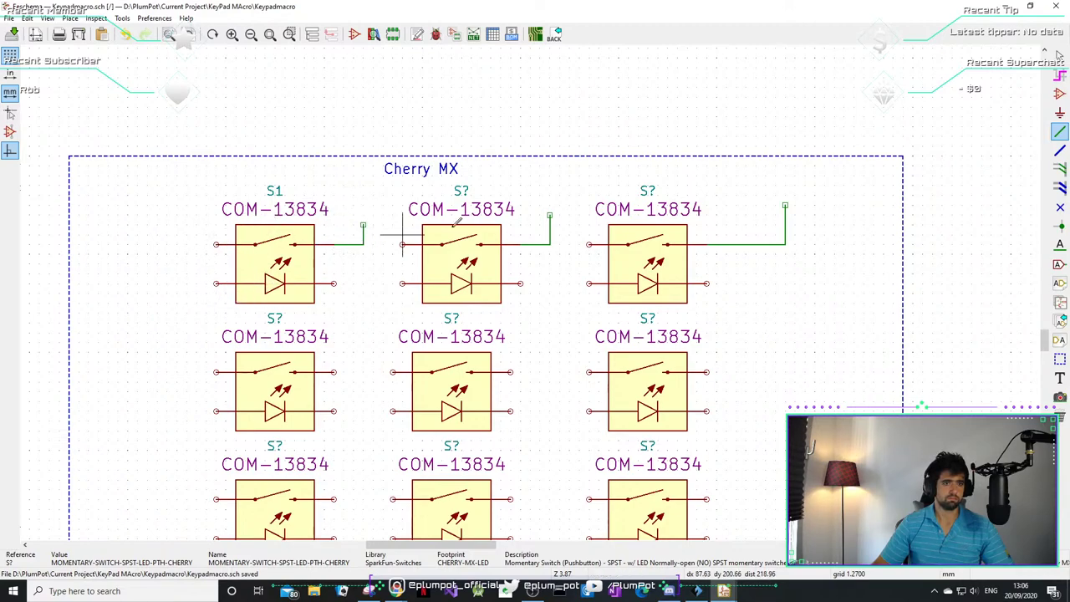
key(Escape)
- Shift the right column of switches and its vertical wire stub further right, deleting the stub's horizontal segment
mouse_move(785, 220)
mouse_down()
mouse_move(819, 219)
mouse_move(800, 209)
mouse_move(780, 220)
mouse_move(797, 220)
mouse_up()
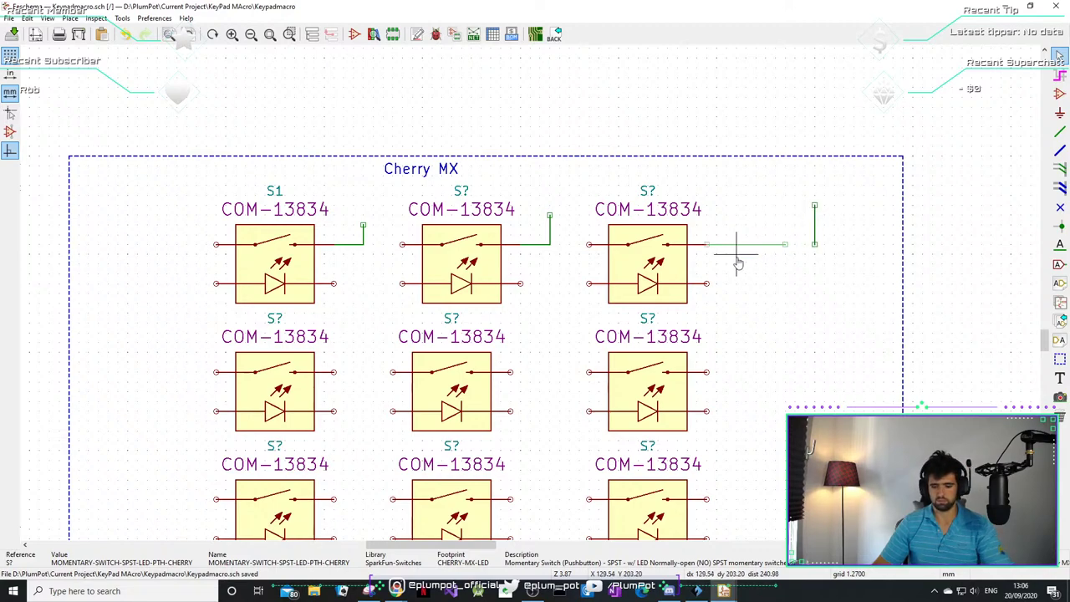
key(Delete)
drag(657, 276, 694, 276)
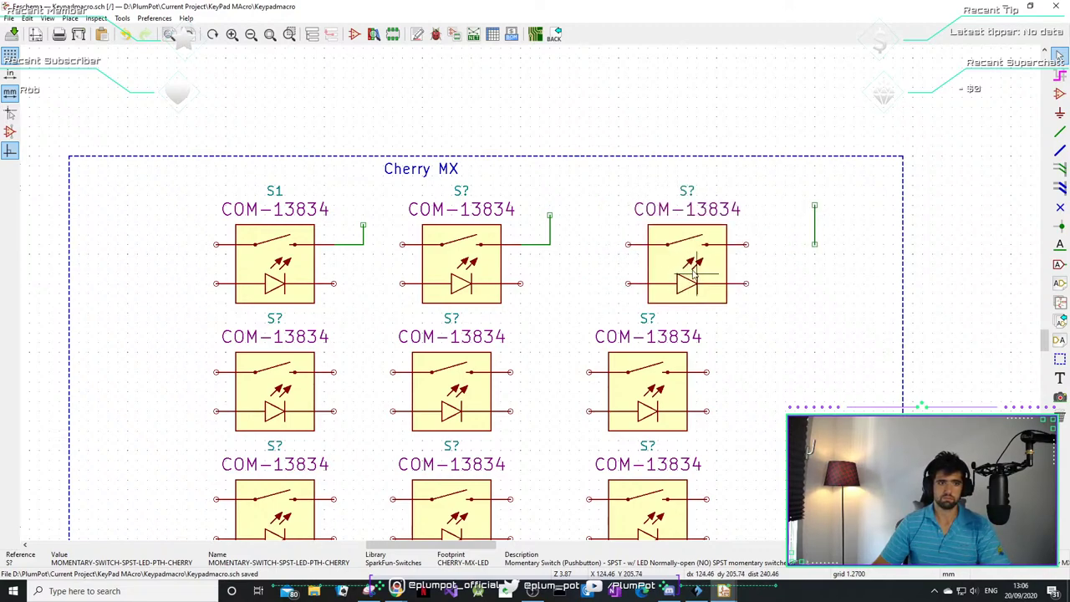
scroll(739, 351, down, 1)
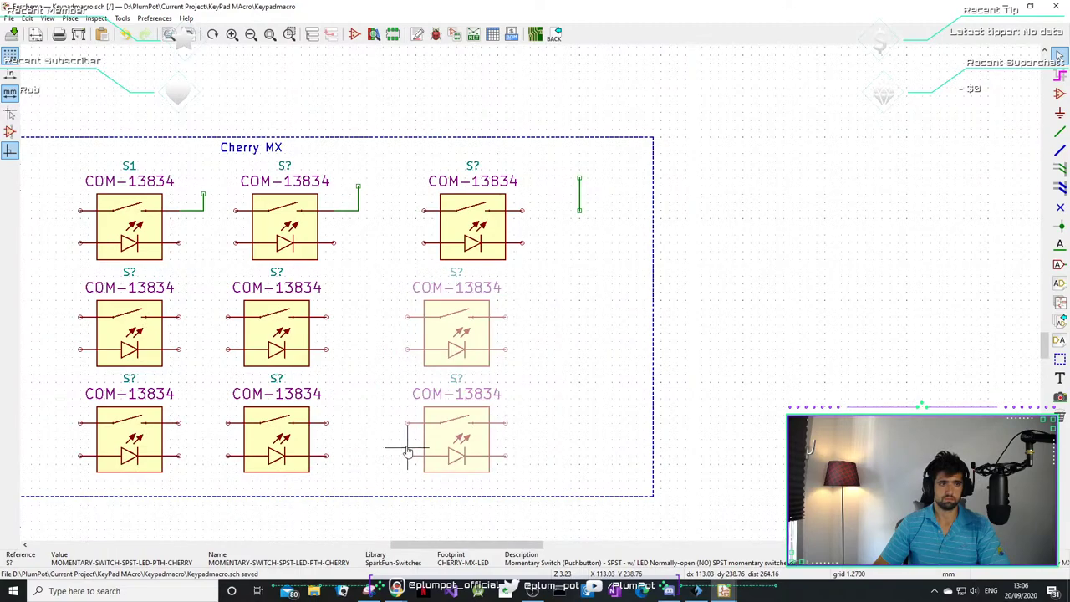
click(433, 440)
- Move the middle and left columns of switches, with their wire stubs, to the right to even out the column spacing
drag(393, 180, 239, 446)
key(m)
click(255, 452)
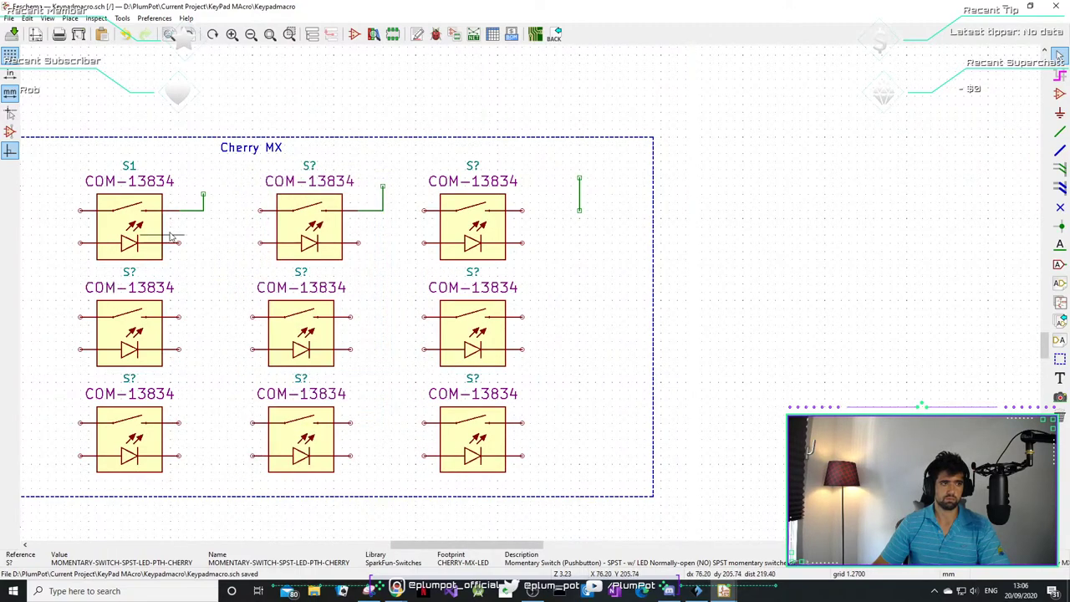
middle_drag(162, 238, 247, 219)
drag(298, 150, 127, 452)
key(m)
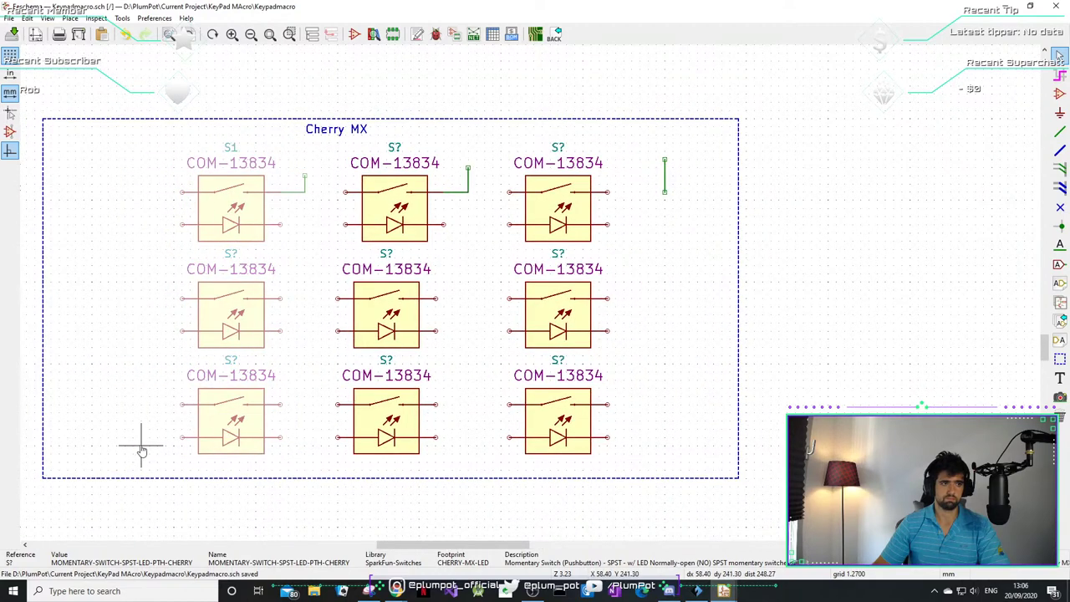
click(143, 449)
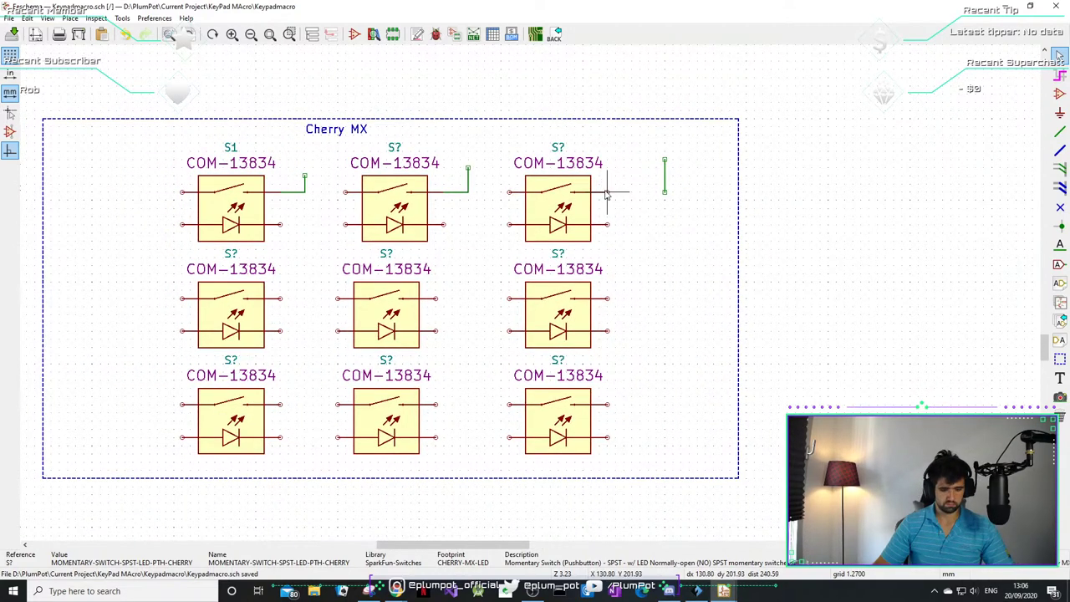
- Reconnect the top-right switch to its vertical stub and wire upward-bending stubs from the upper right pins of the middle-row switches
key(w)
click(664, 192)
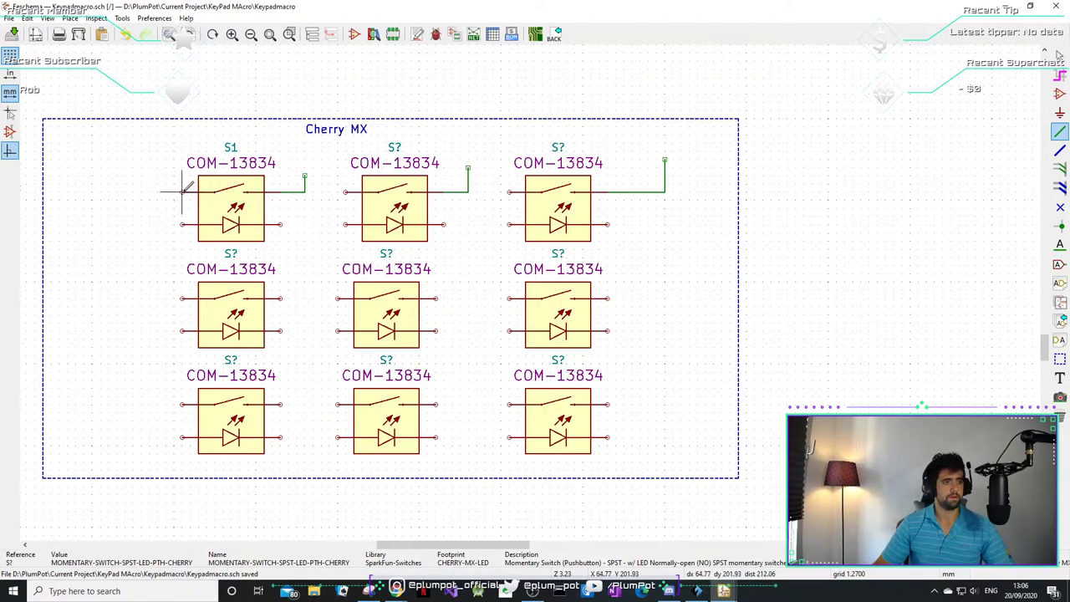
click(279, 297)
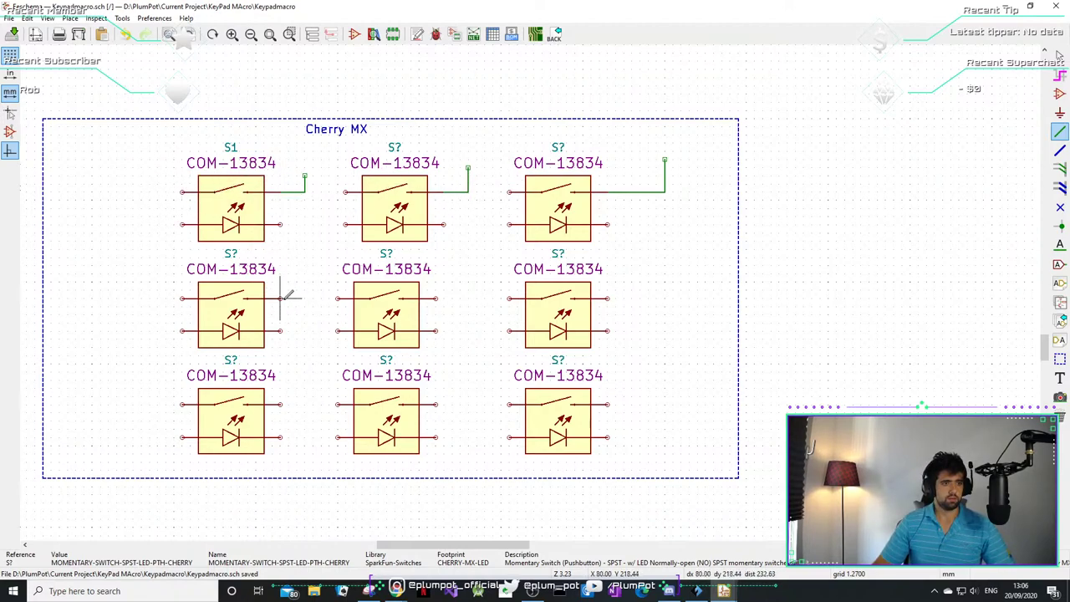
double_click(305, 282)
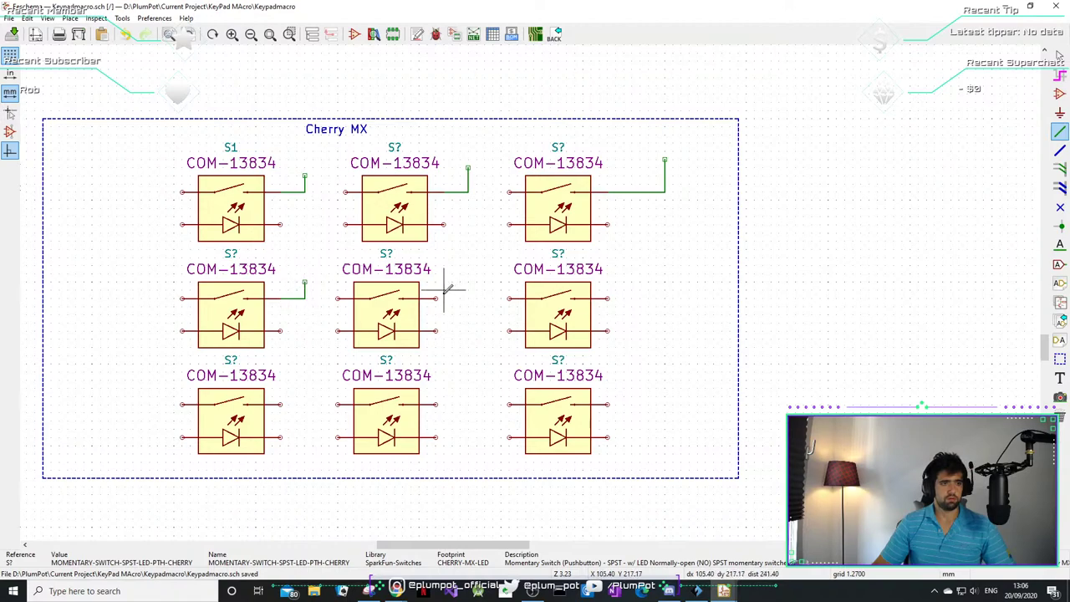
click(436, 298)
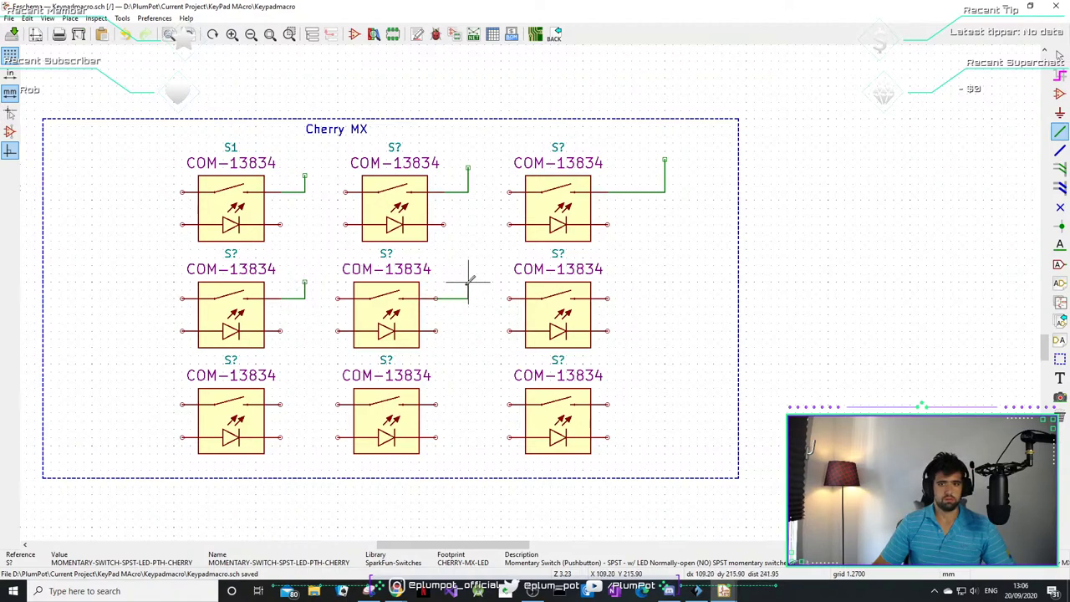
double_click(468, 282)
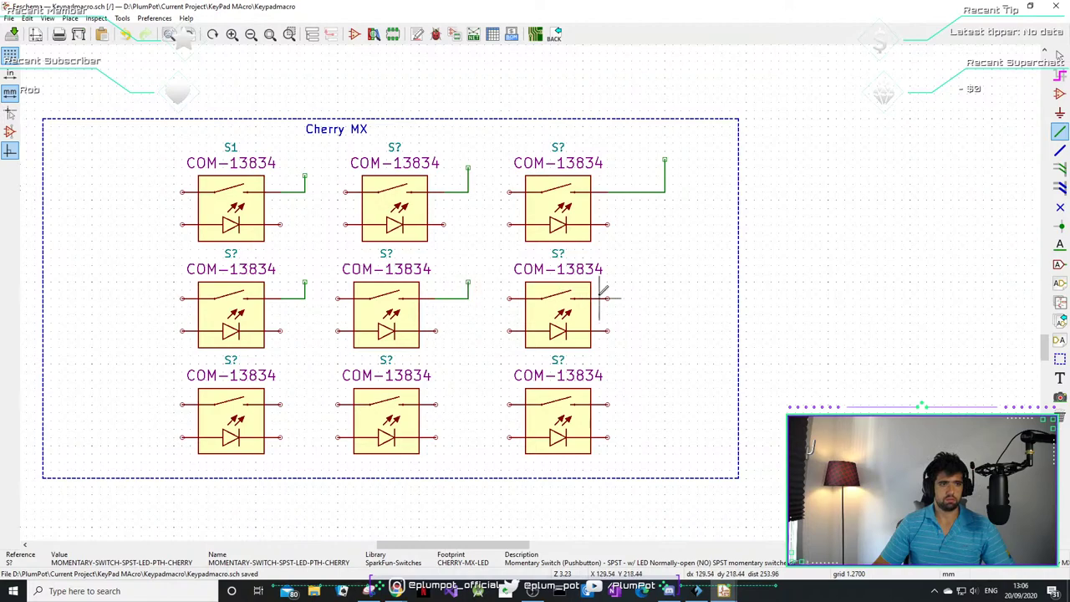
click(609, 298)
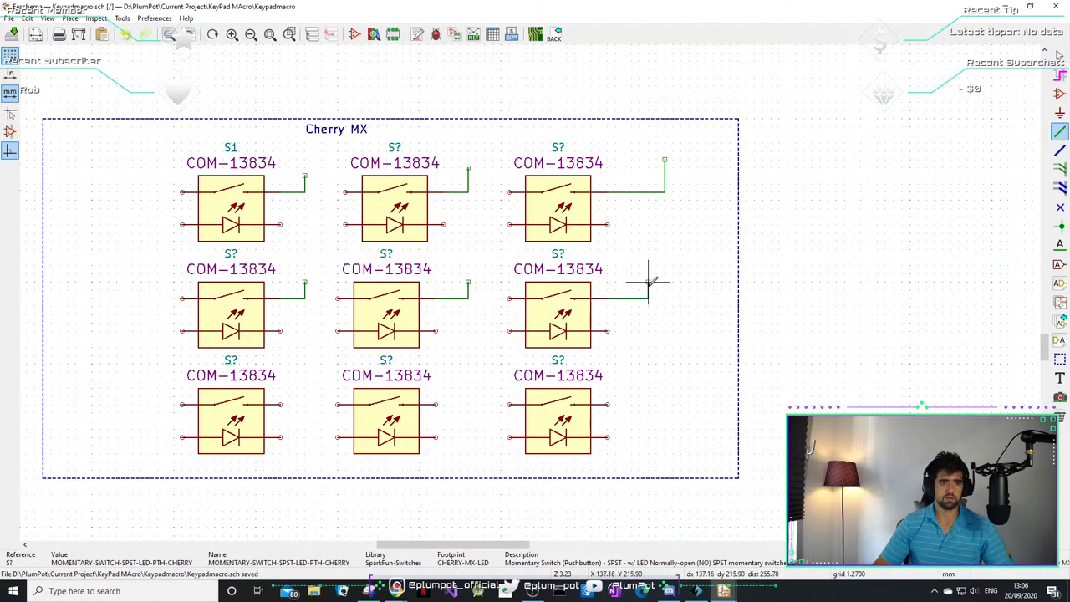
double_click(648, 282)
- Draw upward-bending wire stubs from the upper right pins of the three bottom-row switches
click(434, 404)
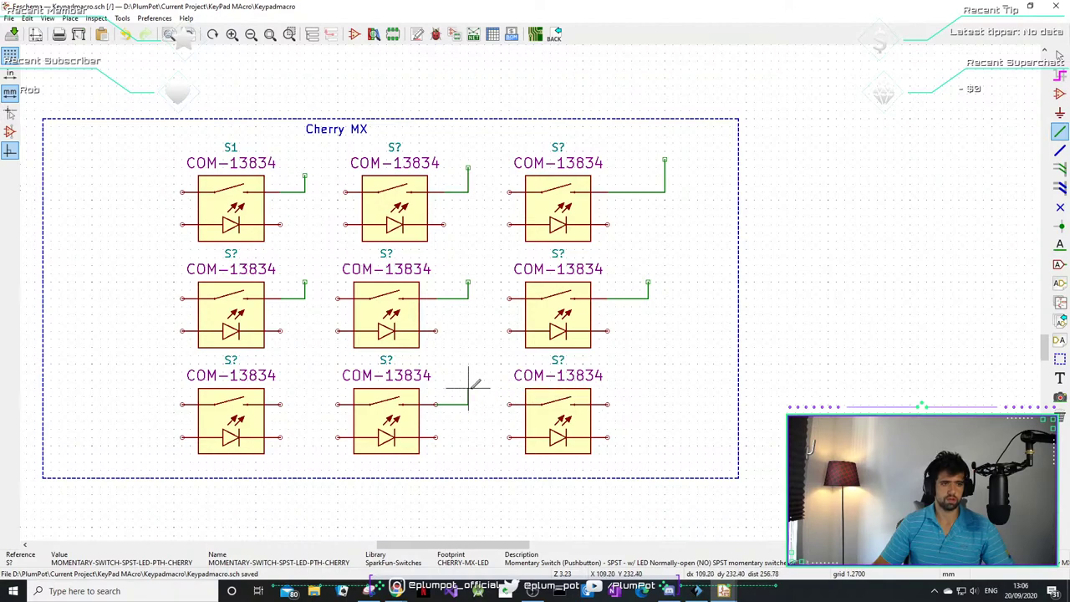
double_click(468, 389)
click(608, 405)
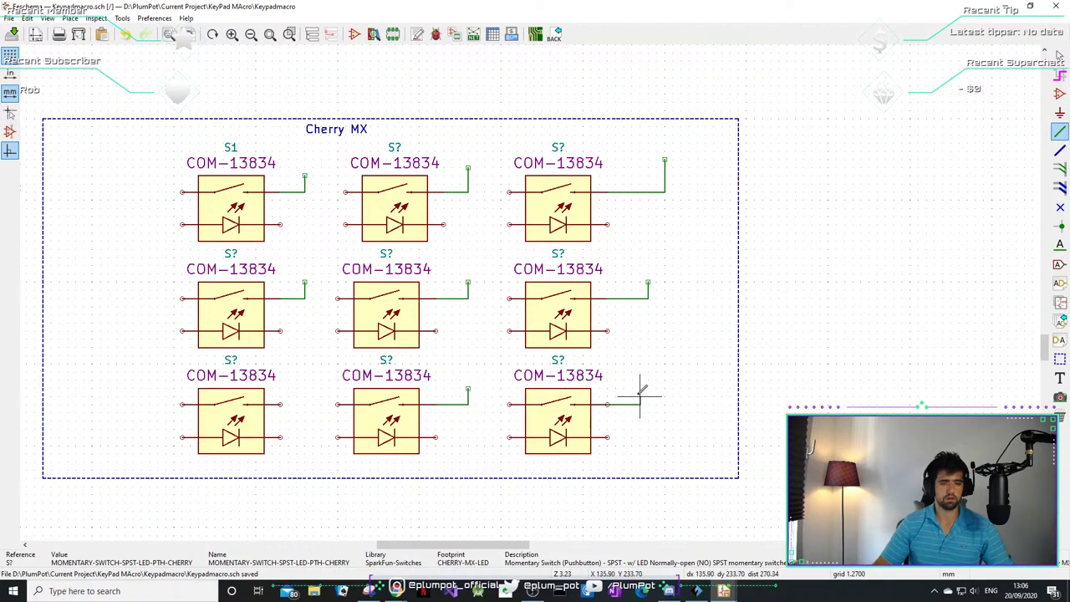
double_click(640, 388)
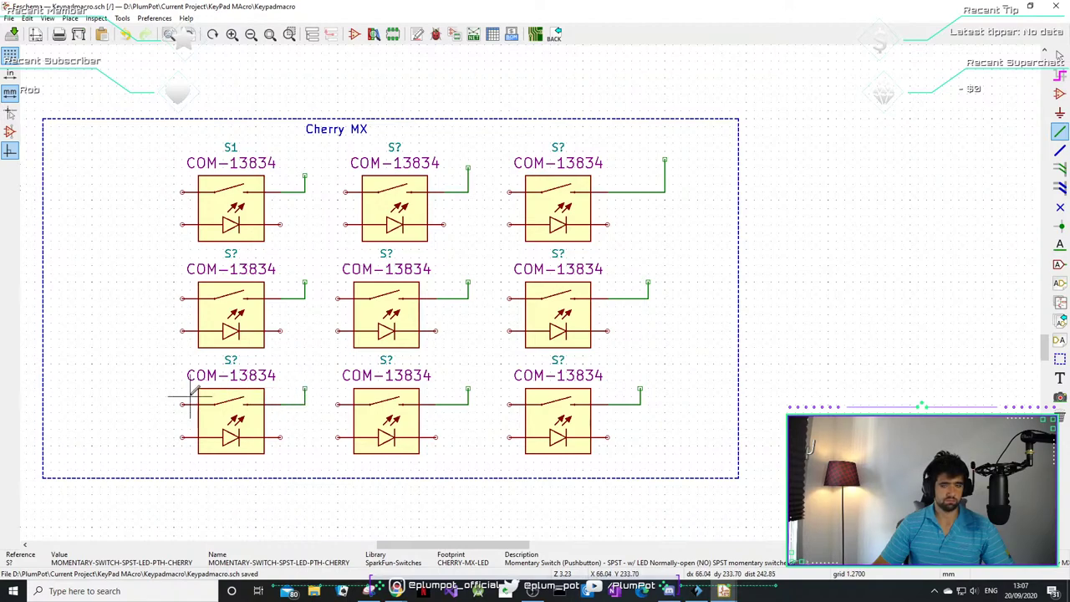
key(Escape)
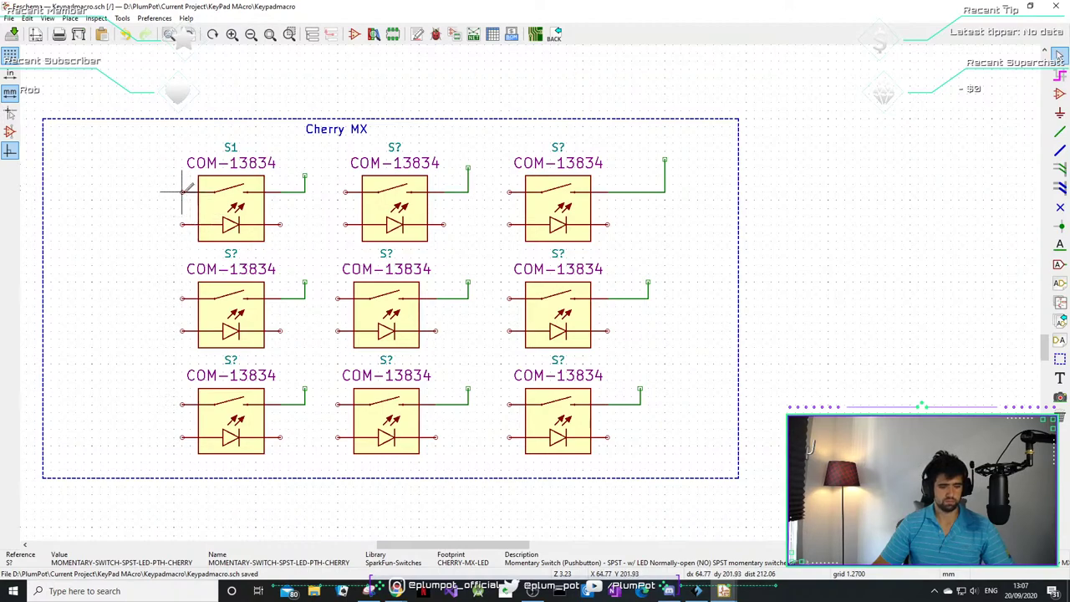
- Draw horizontal wire stubs extending left from the upper left pins of the three left-column switches
key(w)
double_click(126, 191)
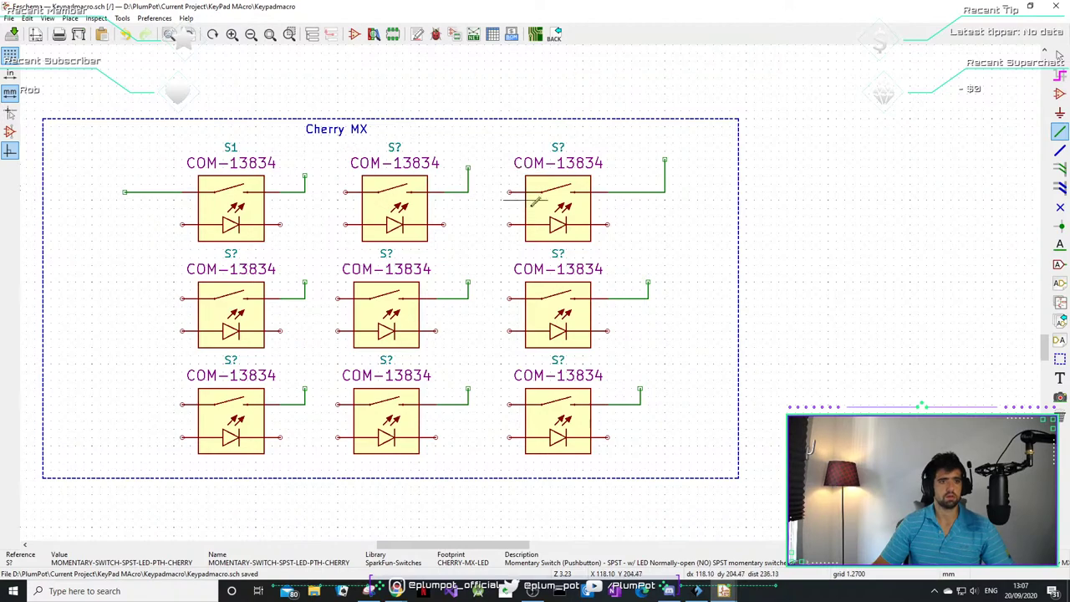
click(181, 297)
double_click(126, 298)
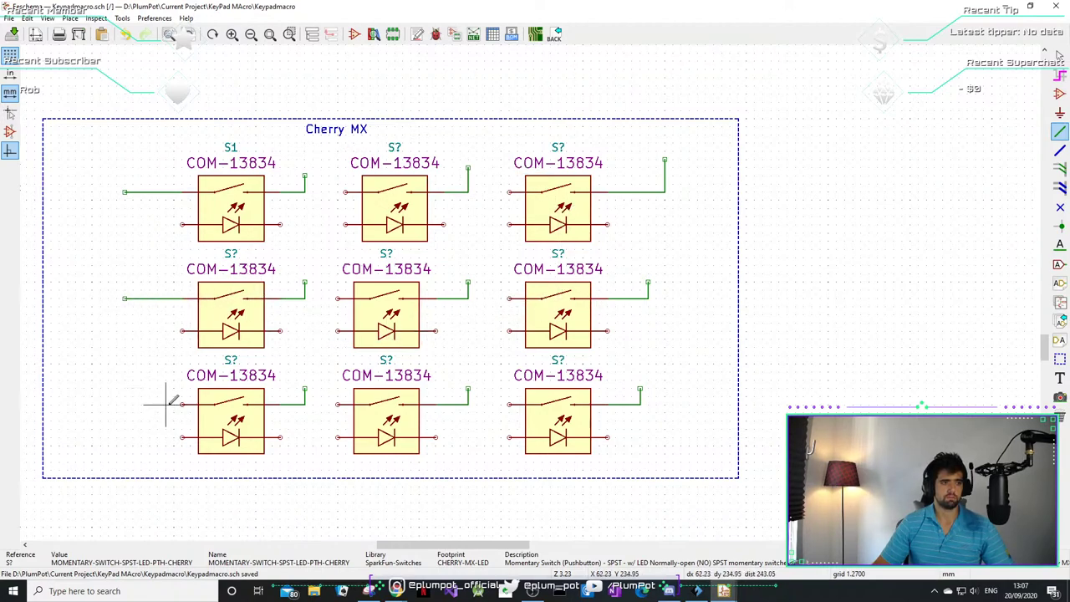
click(181, 404)
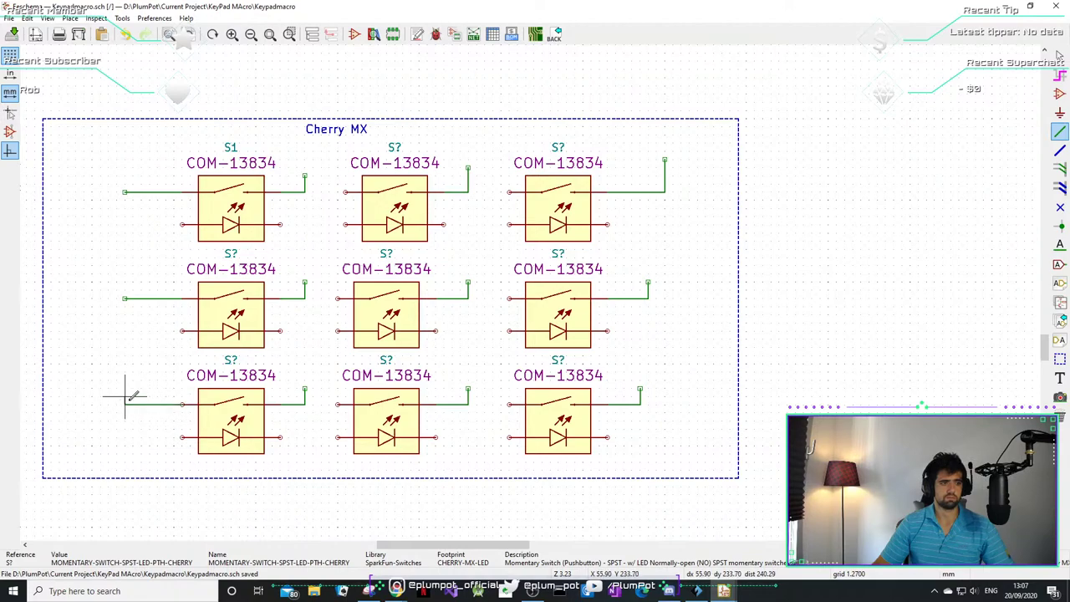
double_click(125, 405)
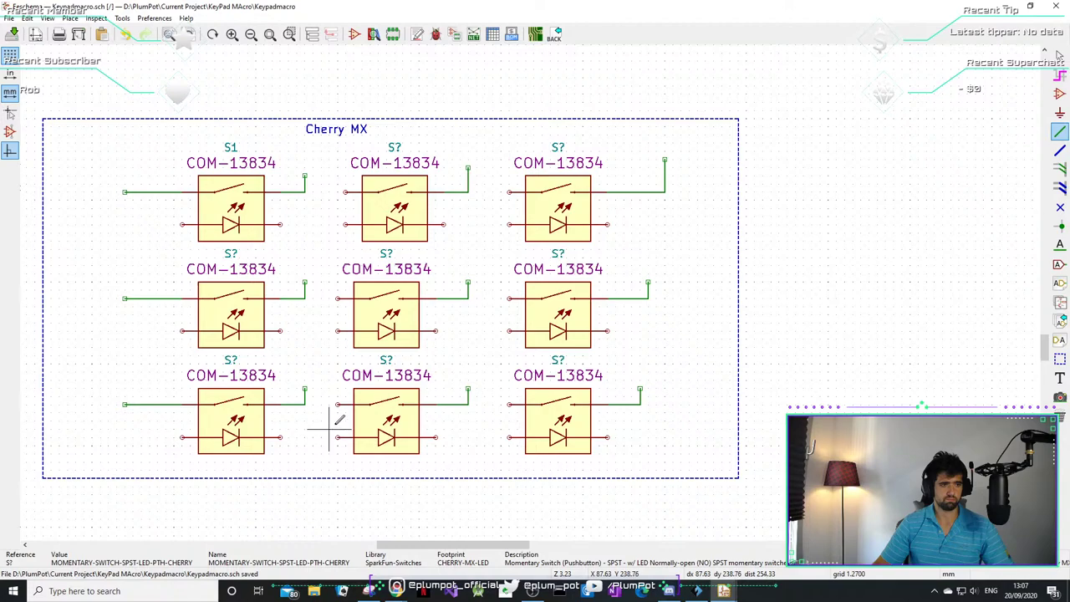
- Move the middle and right columns of switches, with their wire stubs, further right as one block
key(Escape)
drag(713, 152, 360, 456)
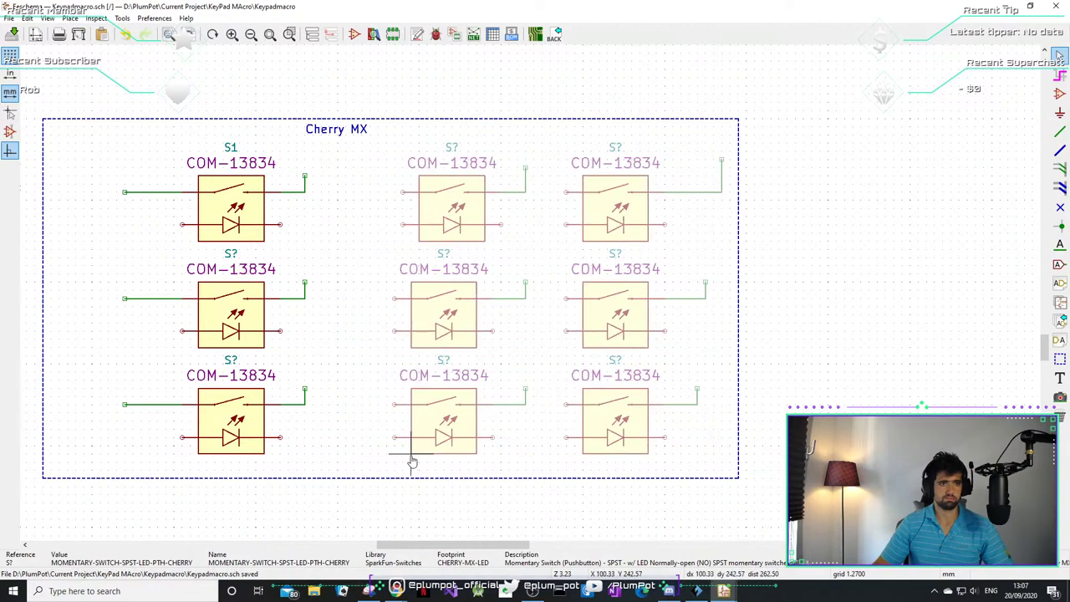
click(411, 461)
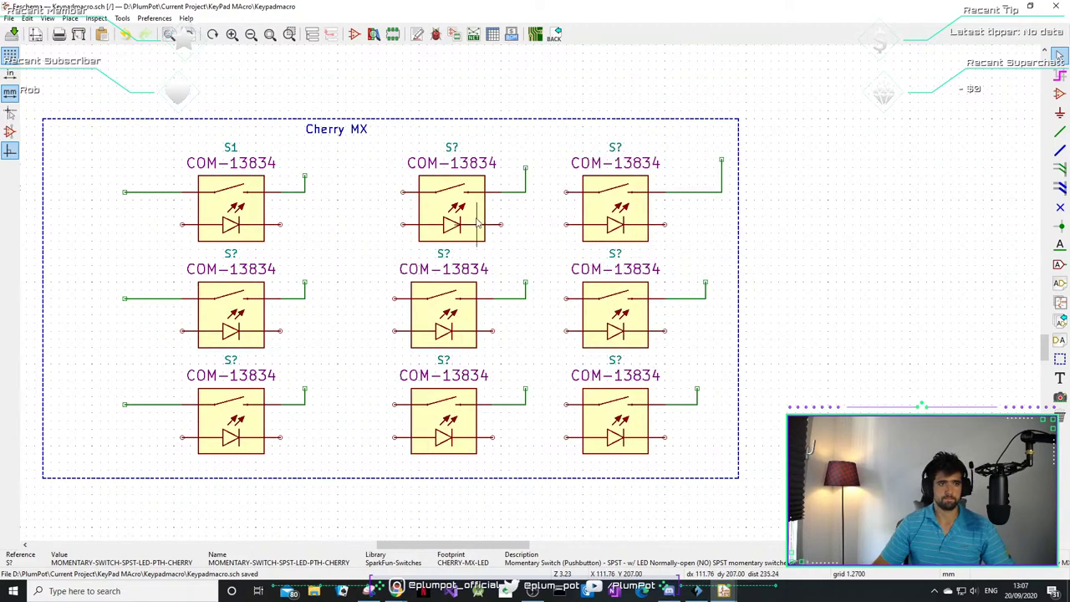
key(w)
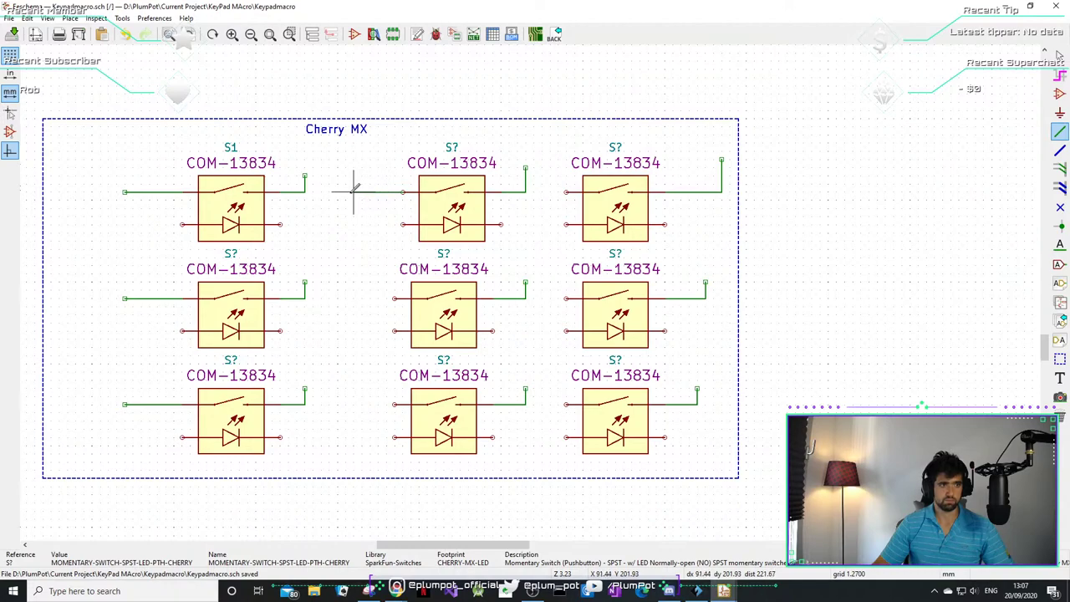
click(402, 191)
click(393, 297)
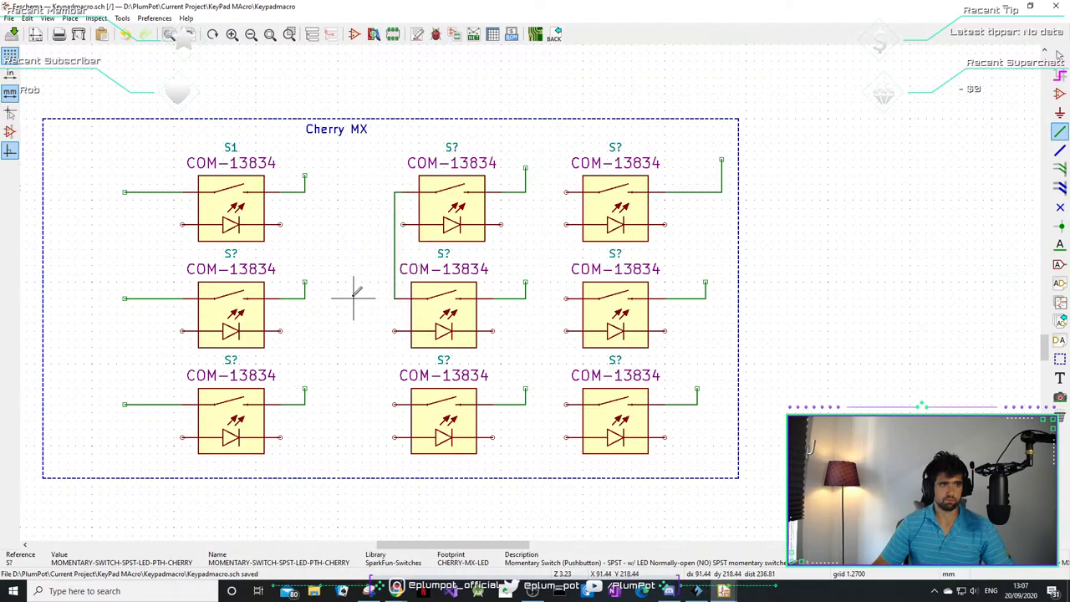
scroll(354, 292, up, 2)
key(ctrl+z)
scroll(556, 243, down, 2)
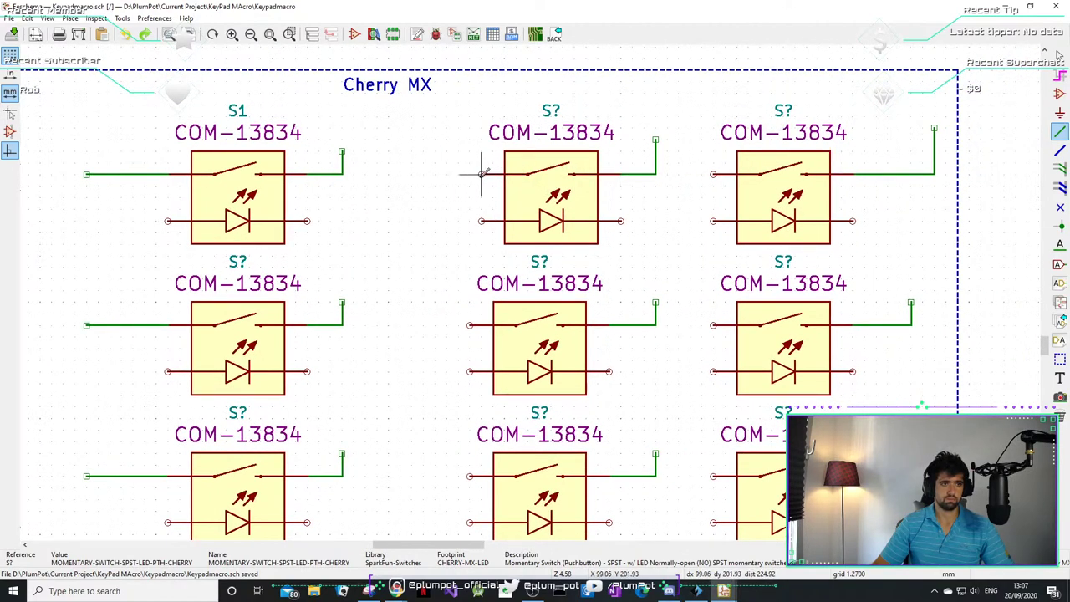
- Draw horizontal wire stubs extending left from the upper left pins of the three middle-column switches
double_click(411, 173)
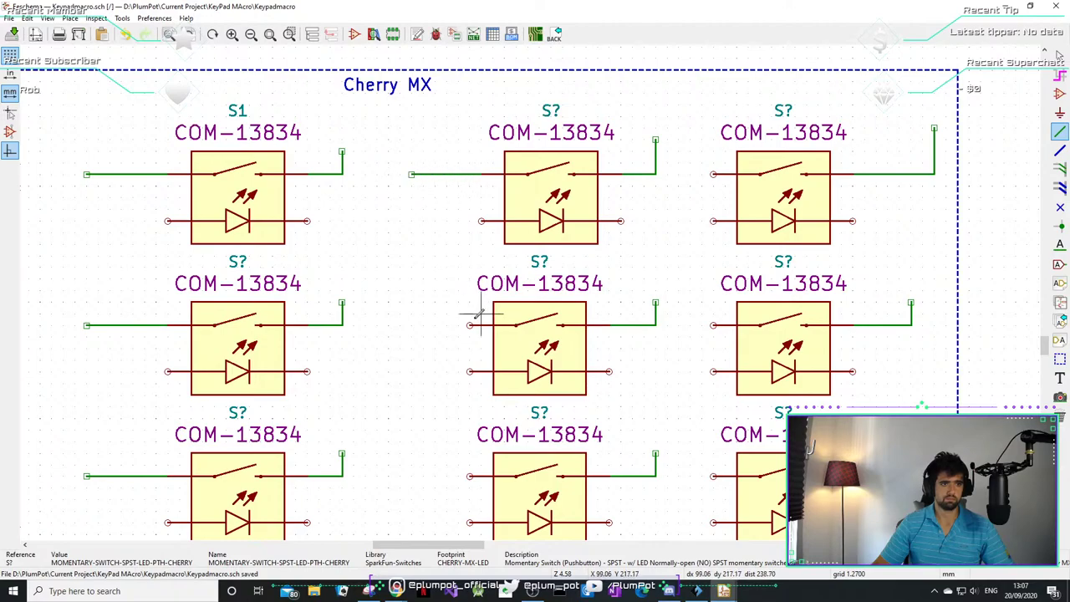
click(470, 324)
double_click(400, 324)
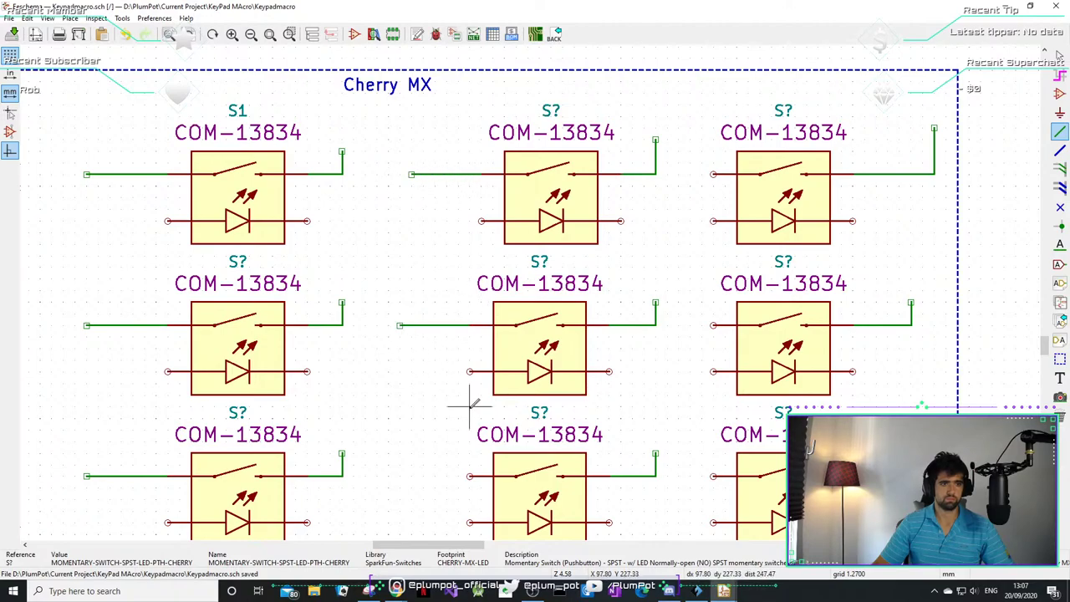
scroll(468, 407, up, 2)
click(517, 397)
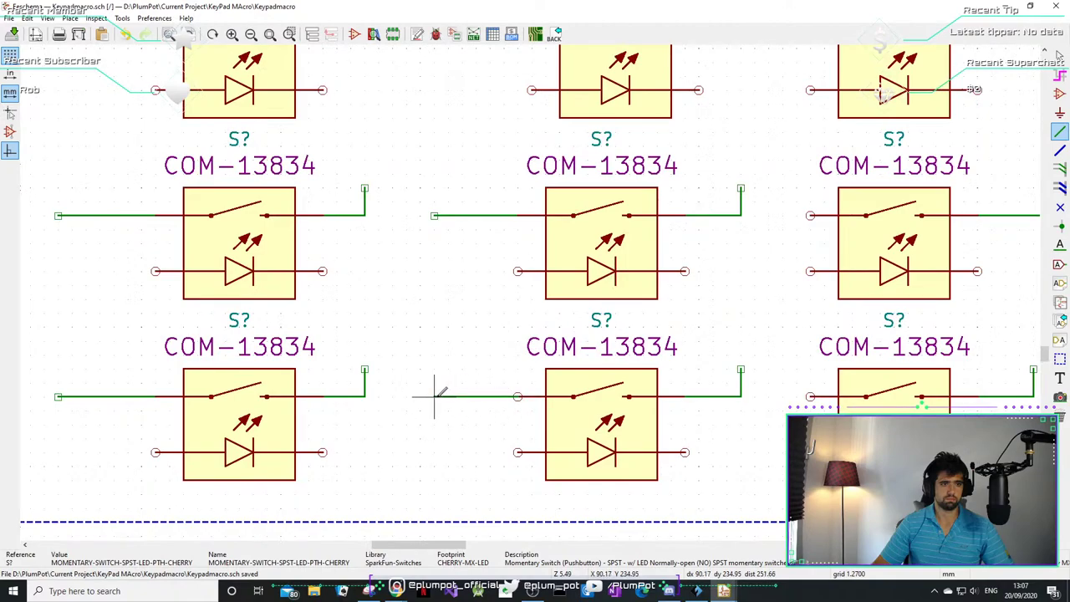
double_click(434, 396)
- Move the right edge of the dashed Cherry MX border further right to make room for the right column
scroll(433, 396, down, 2)
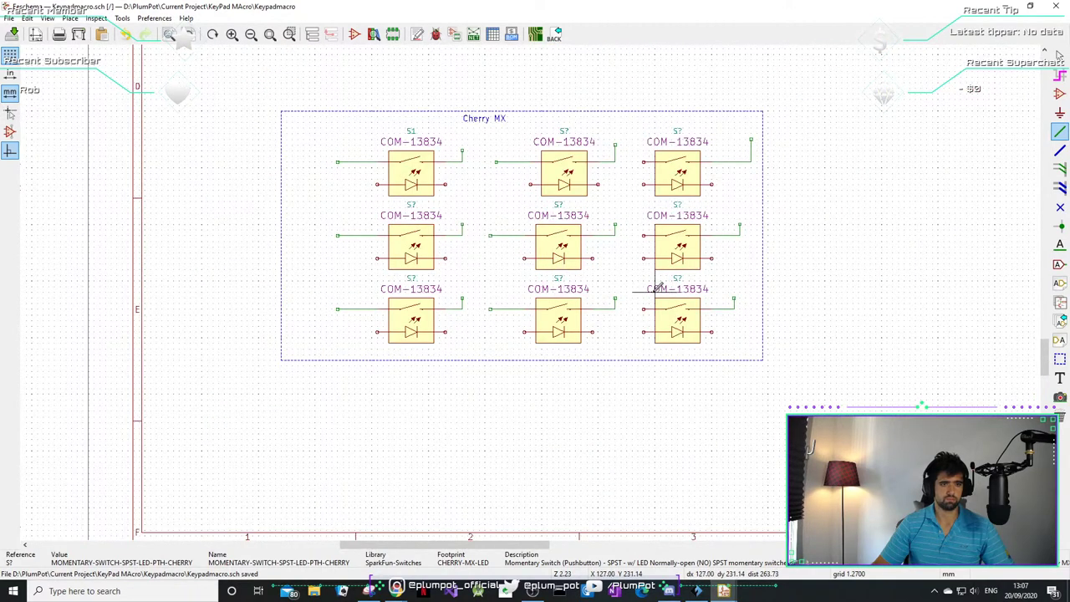
scroll(627, 232, up, 2)
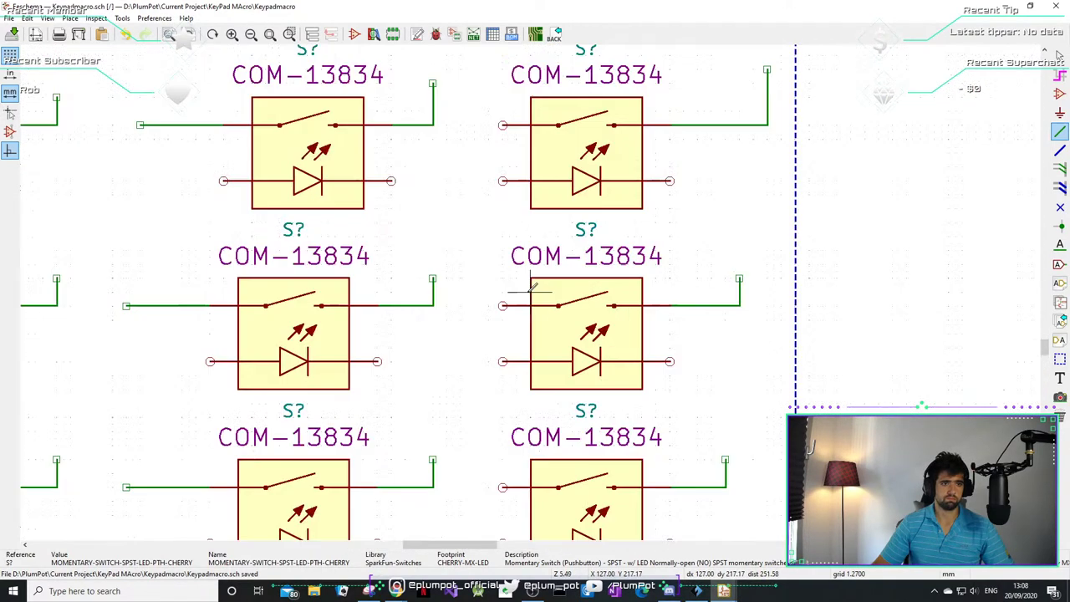
scroll(532, 294, down, 3)
scroll(618, 242, up, 2)
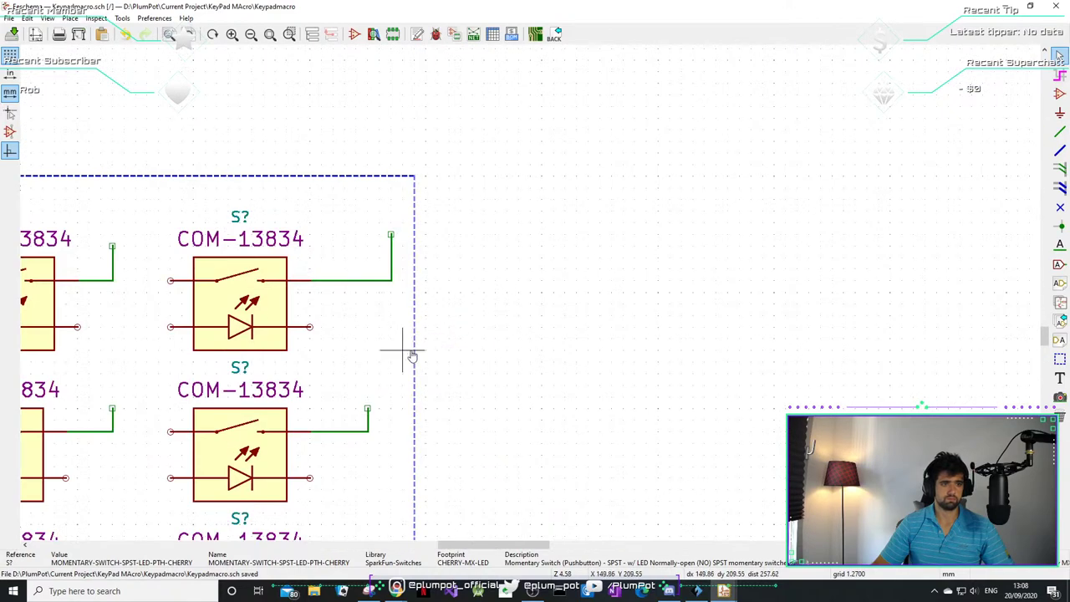
click(498, 354)
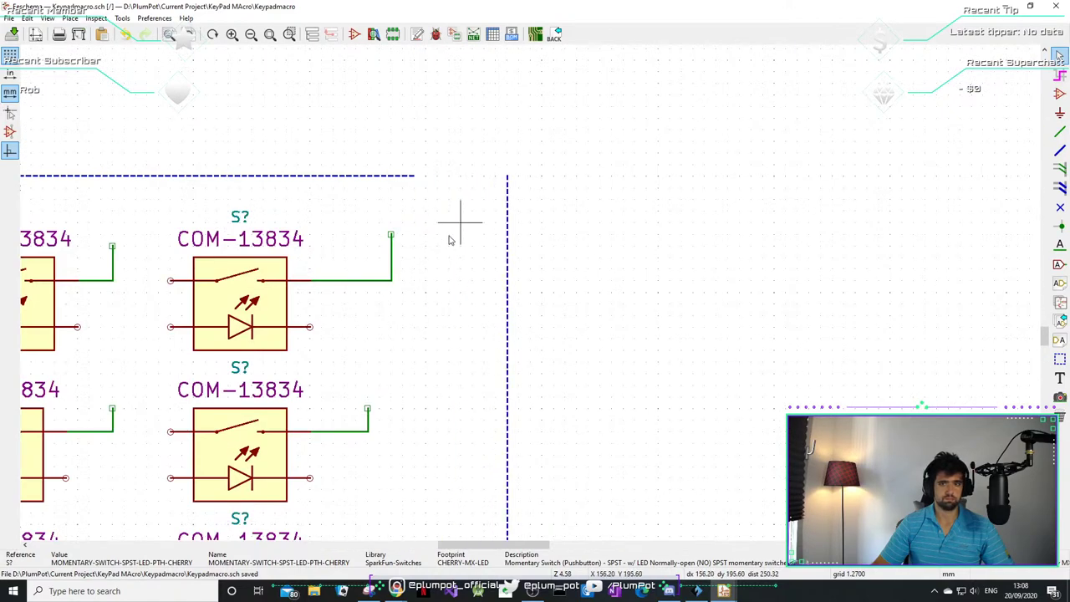
scroll(516, 306, down, 2)
scroll(568, 209, up, 1)
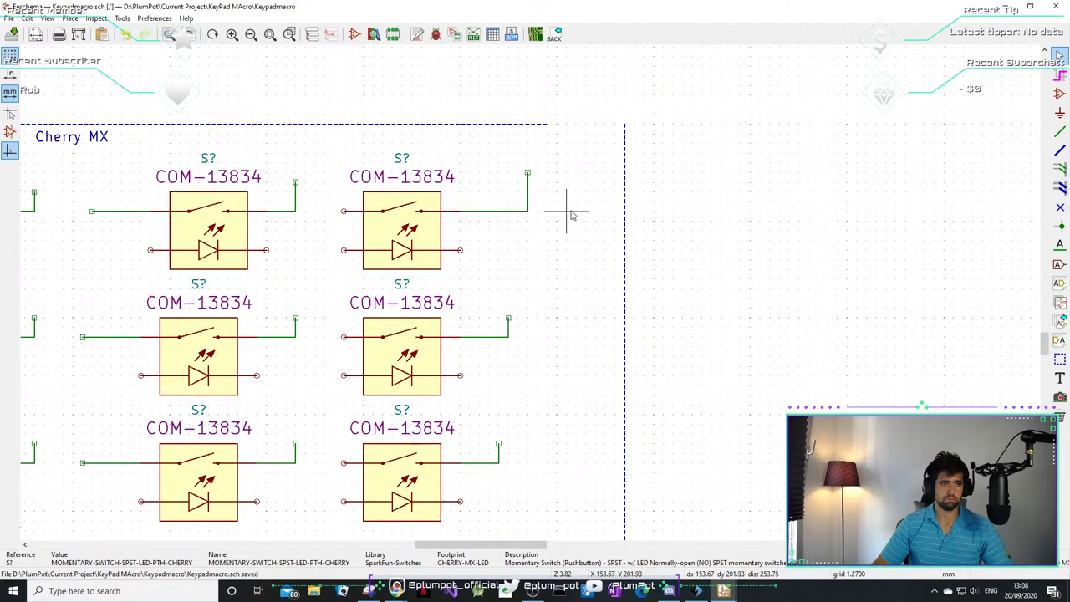
drag(576, 163, 370, 507)
key(m)
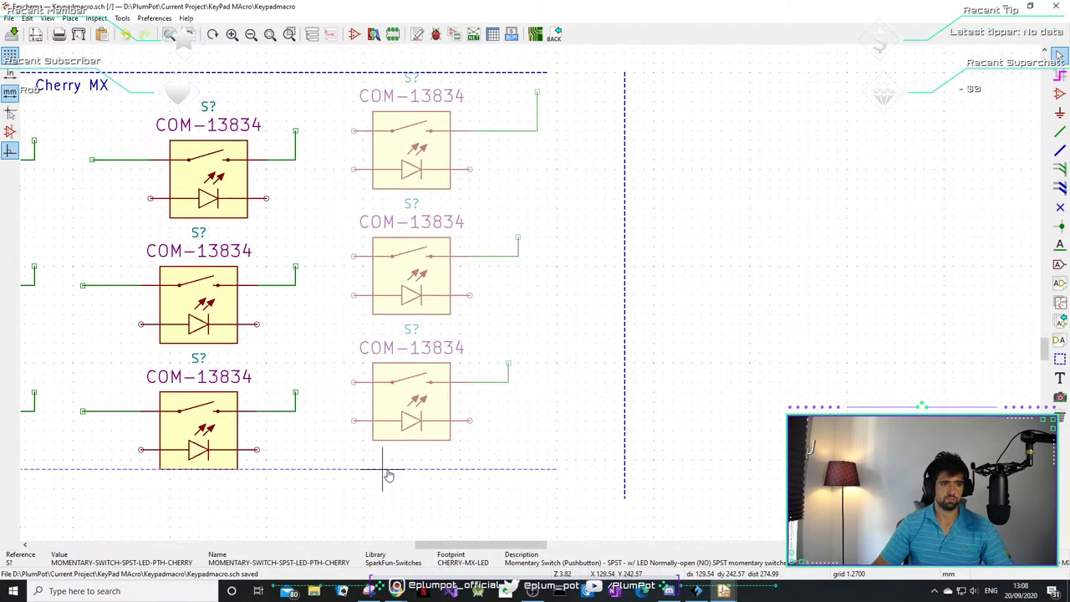
click(387, 503)
- Move the right column of three switches, with their wire stubs, right towards the shifted border edge
drag(566, 112, 375, 437)
key(m)
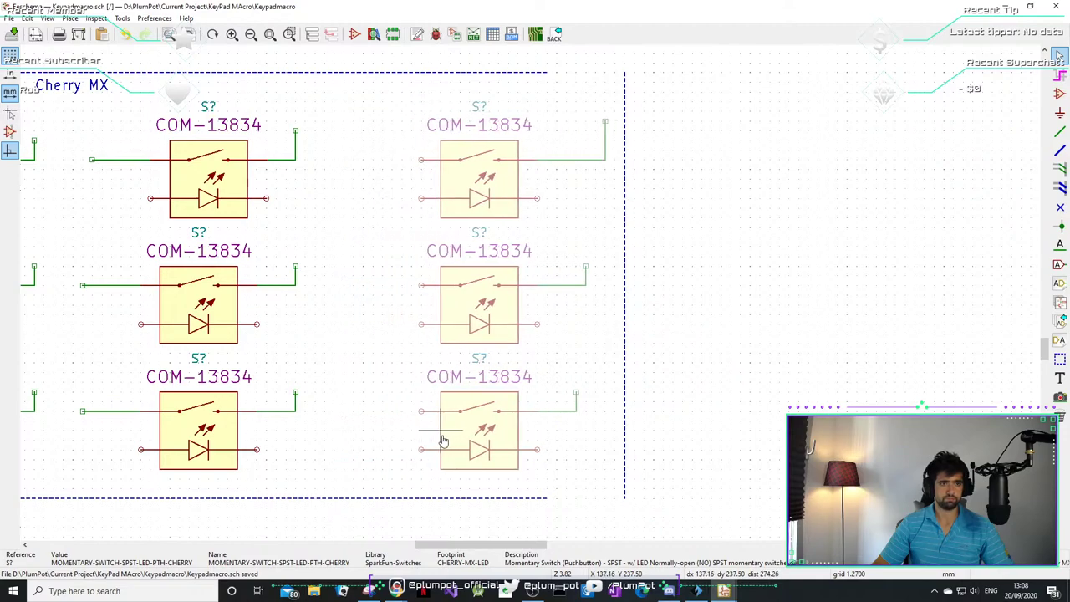
click(443, 436)
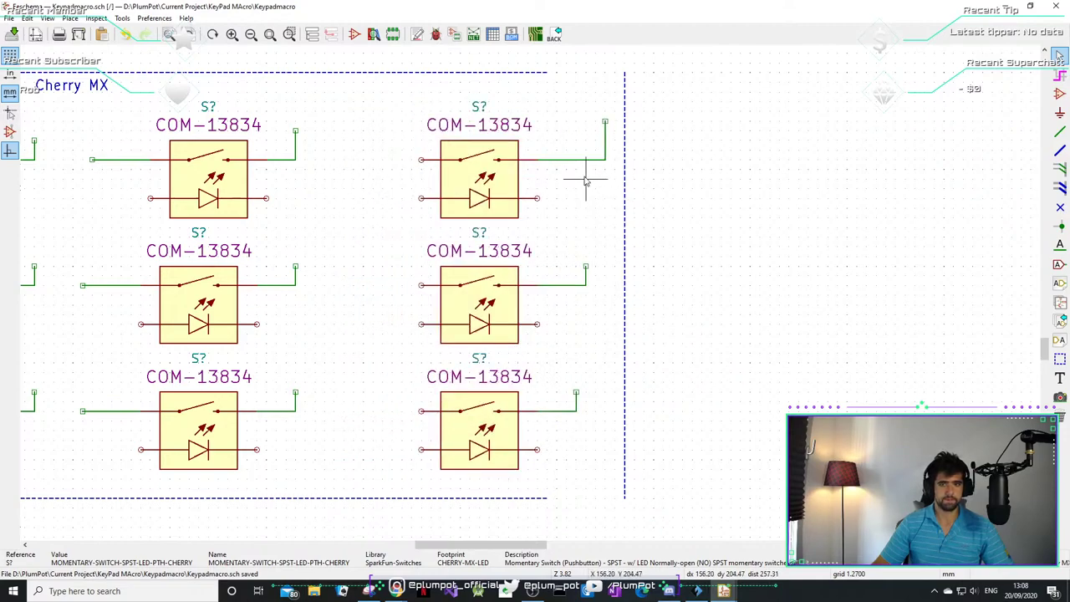
- Extend the top and bottom dashed border lines to meet the shifted right edge, closing the frame
middle_drag(856, 110, 822, 155)
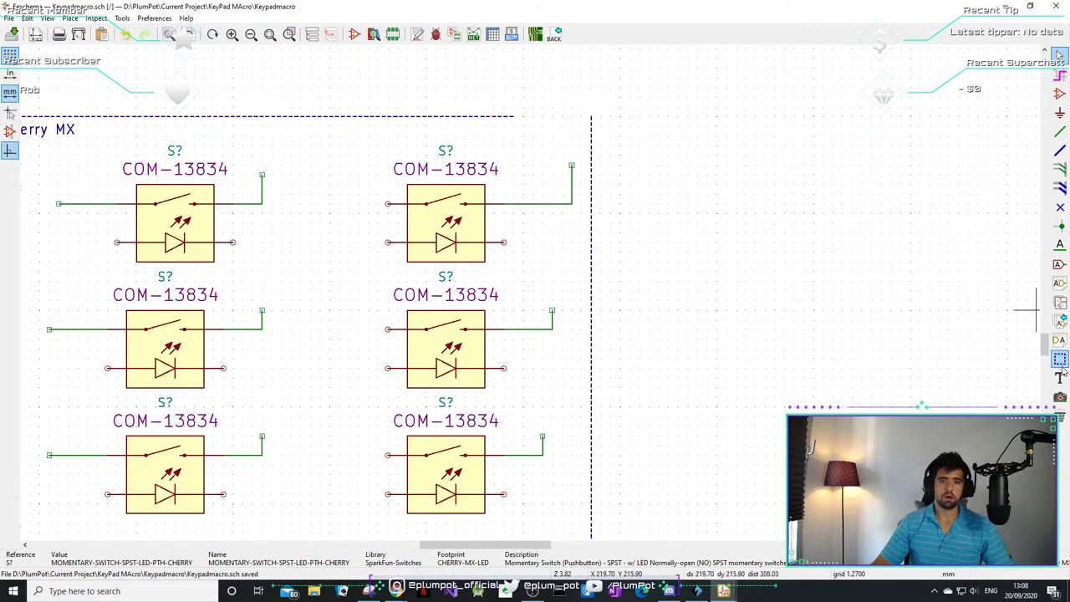
drag(516, 117, 591, 116)
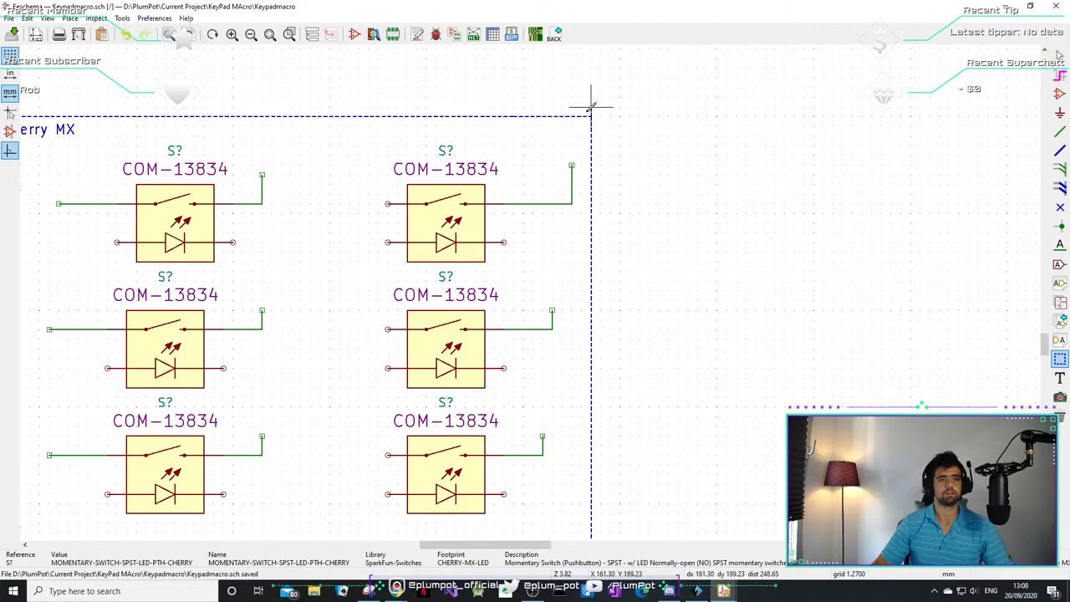
middle_drag(581, 368, 597, 223)
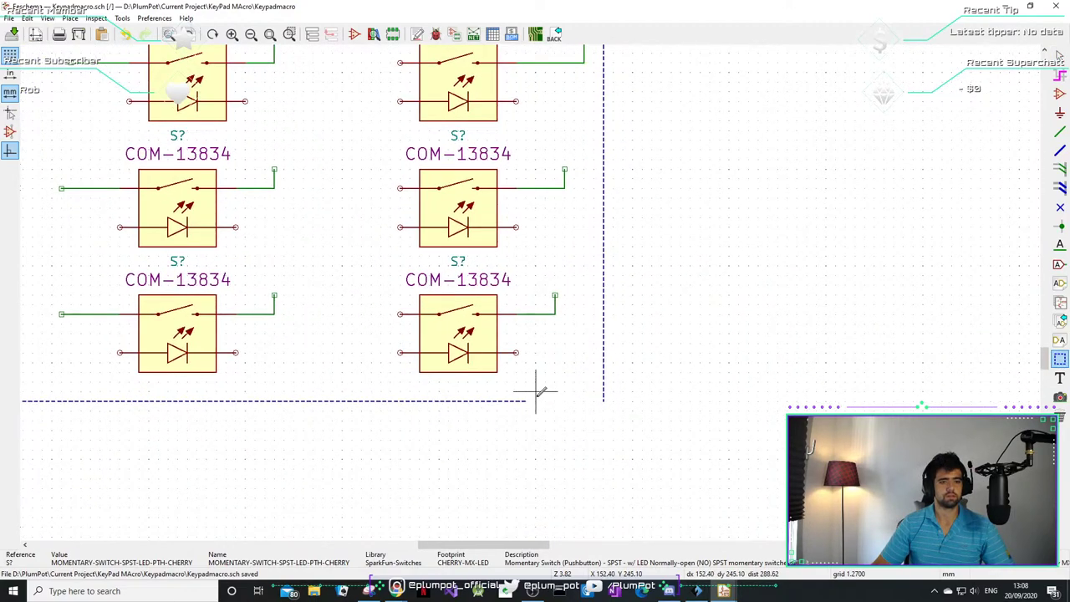
drag(526, 400, 584, 400)
double_click(604, 401)
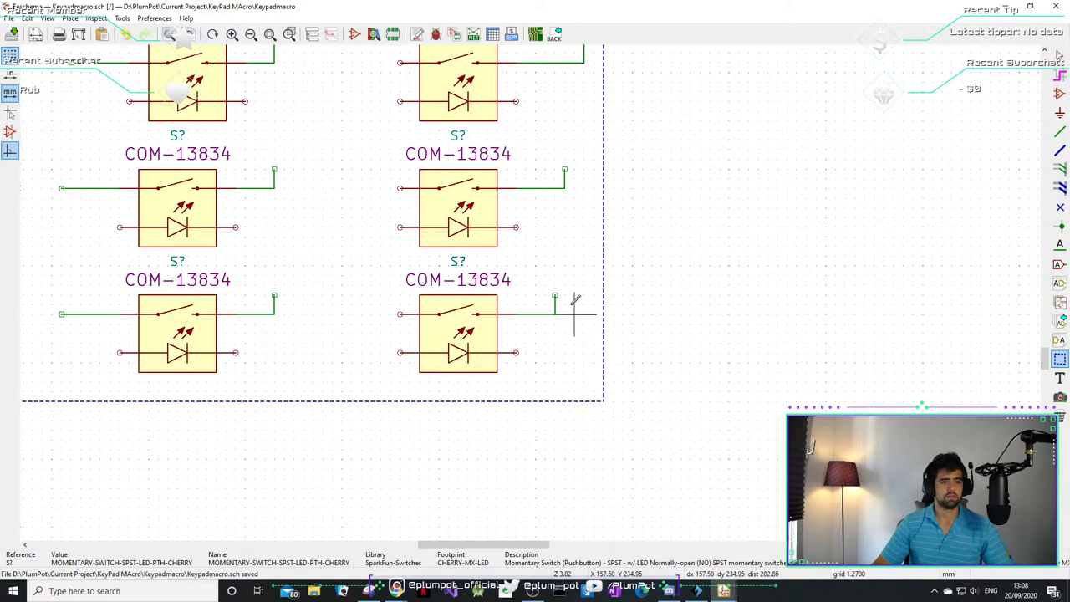
- Draw horizontal wire stubs extending left from the upper left pins of the three right-column switches
scroll(573, 299, down, 2)
middle_drag(444, 239, 543, 309)
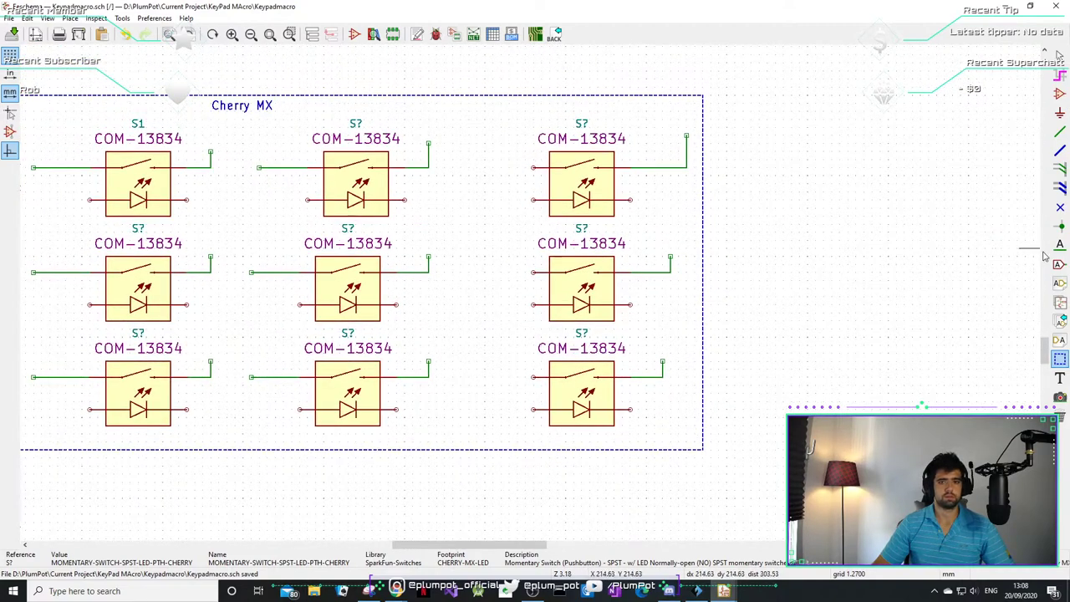
click(1059, 131)
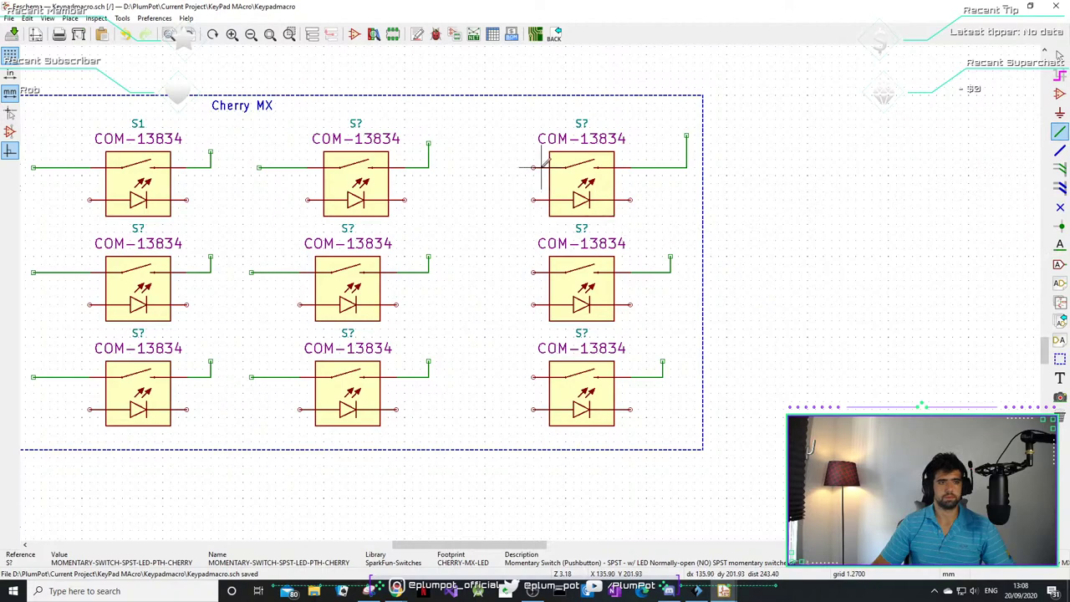
double_click(477, 167)
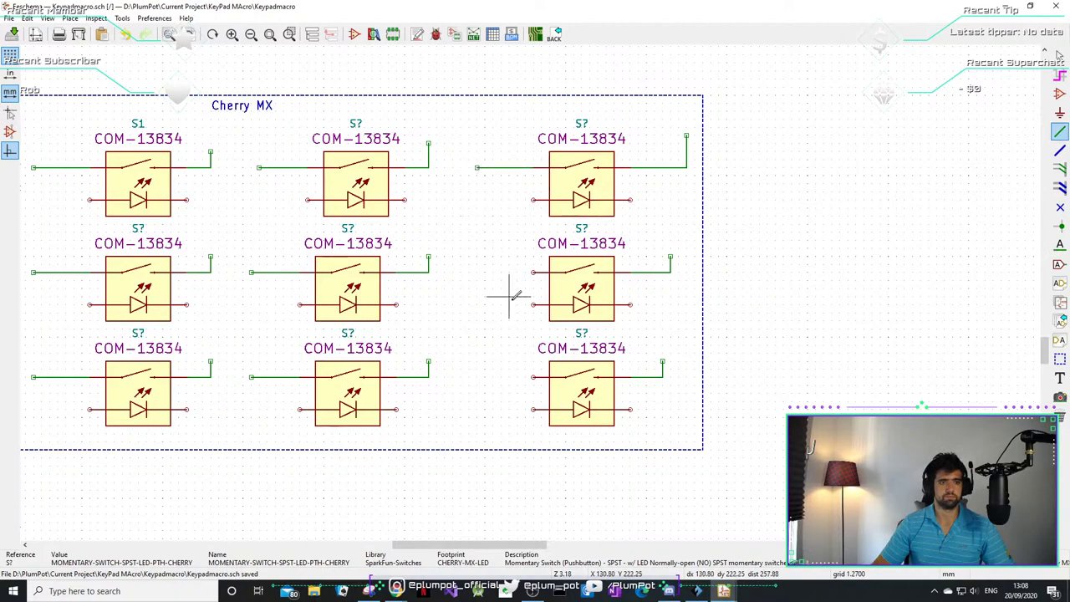
double_click(477, 272)
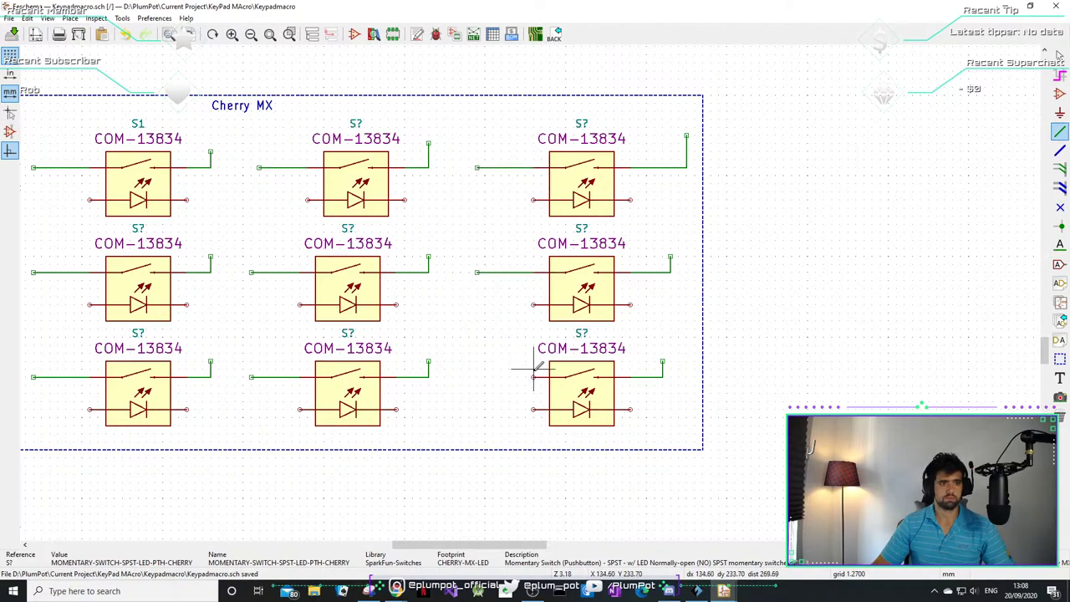
double_click(484, 376)
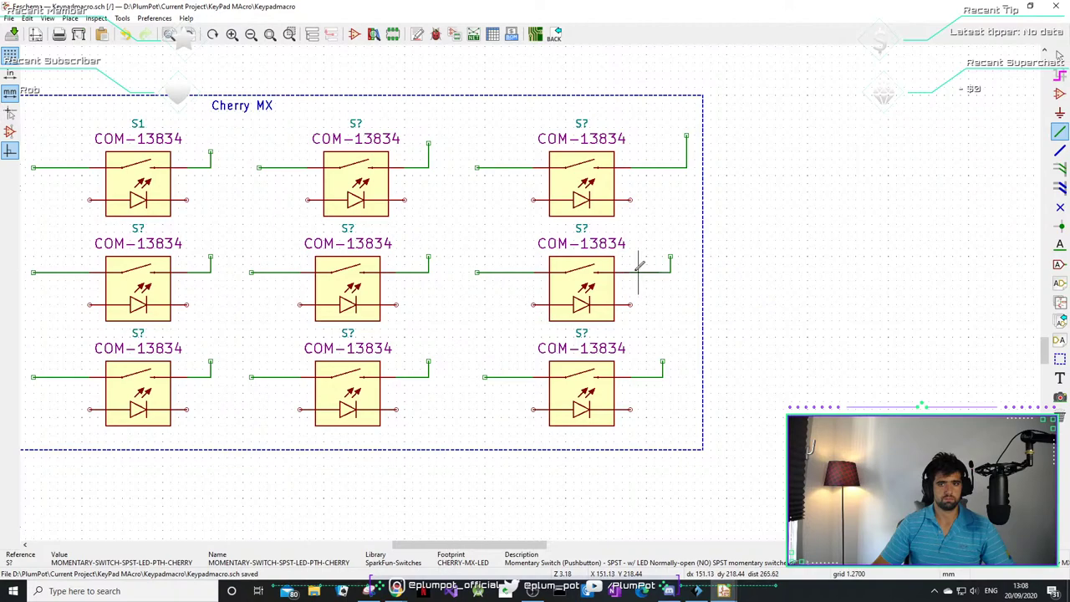
- Draw a short vertical wire downward from the left end of switch S1's upper left stub
scroll(513, 288, down, 1)
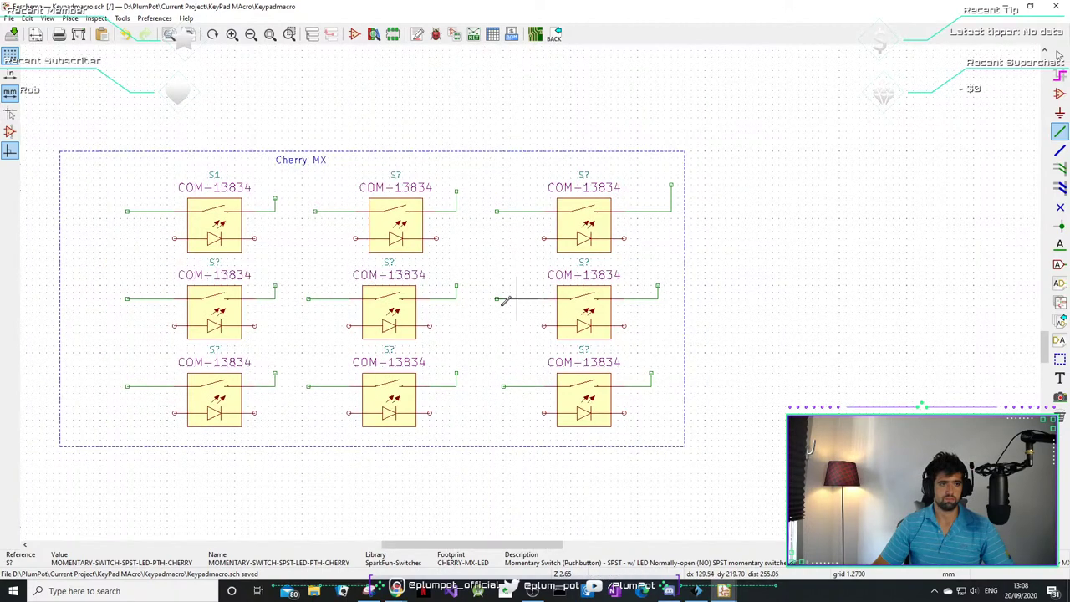
scroll(505, 301, down, 1)
scroll(370, 334, up, 1)
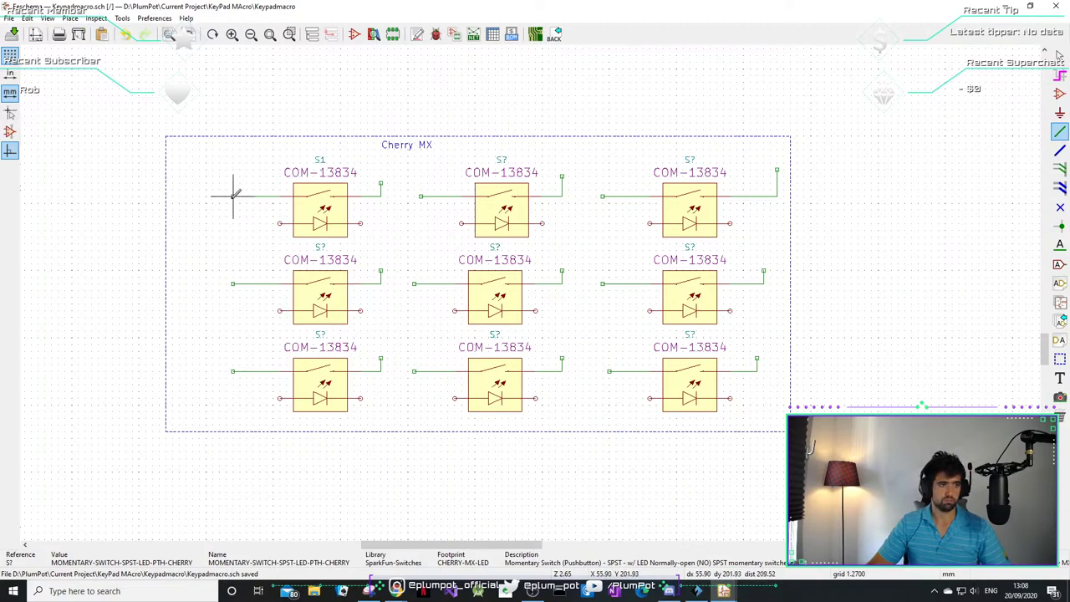
scroll(234, 213, up, 3)
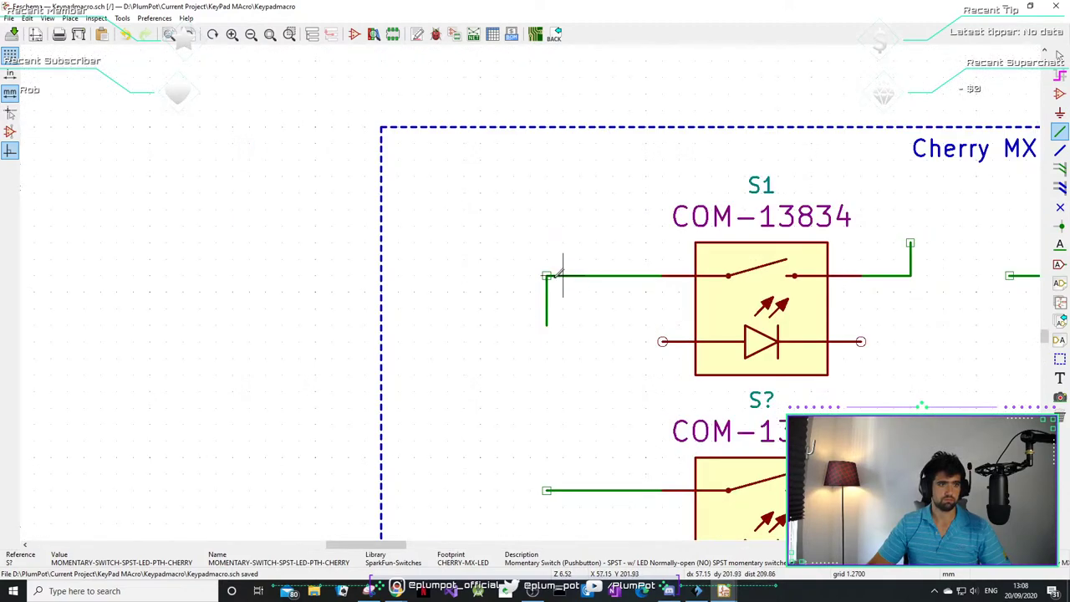
scroll(530, 291, down, 3)
key(Escape)
- Copy resistor R2 (R_Small) from beside the microcontroller and place the copy at the lower end of switch S1's left wire
scroll(530, 291, down, 4)
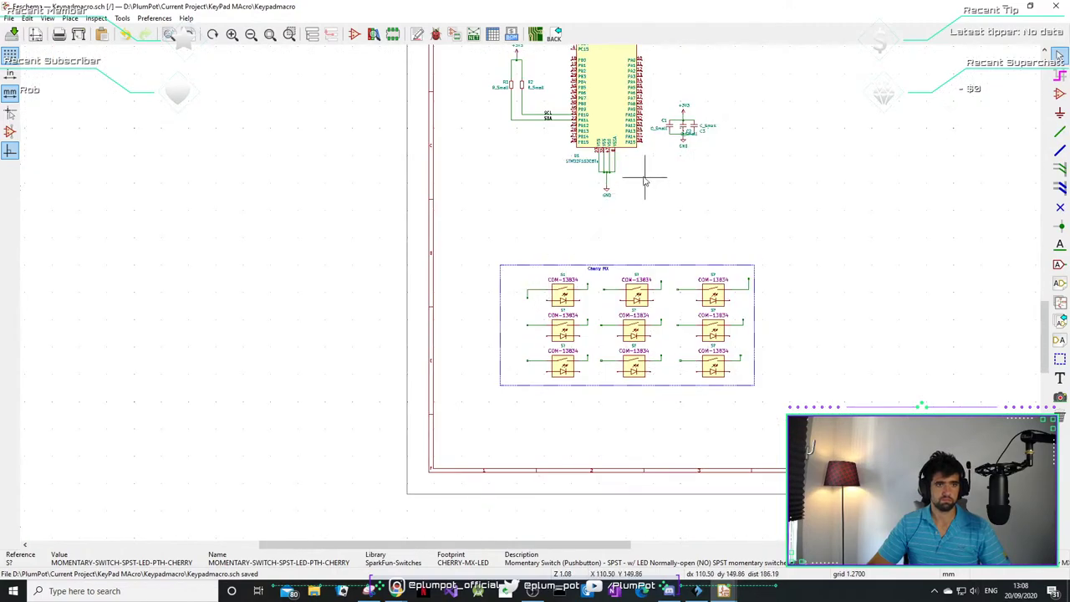
scroll(551, 95, up, 4)
click(483, 280)
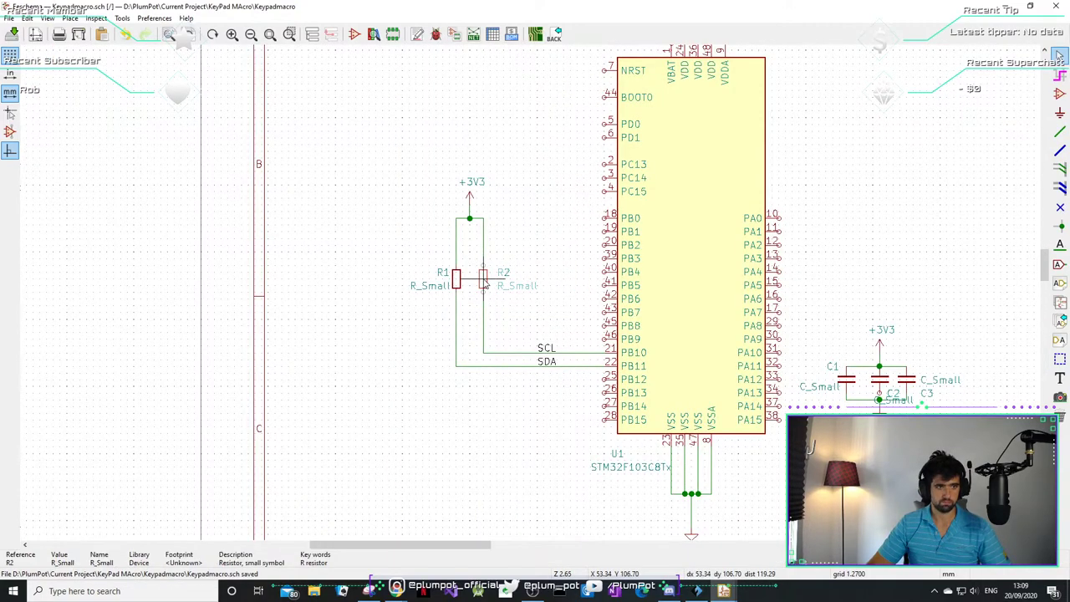
scroll(528, 334, down, 4)
scroll(512, 448, up, 1)
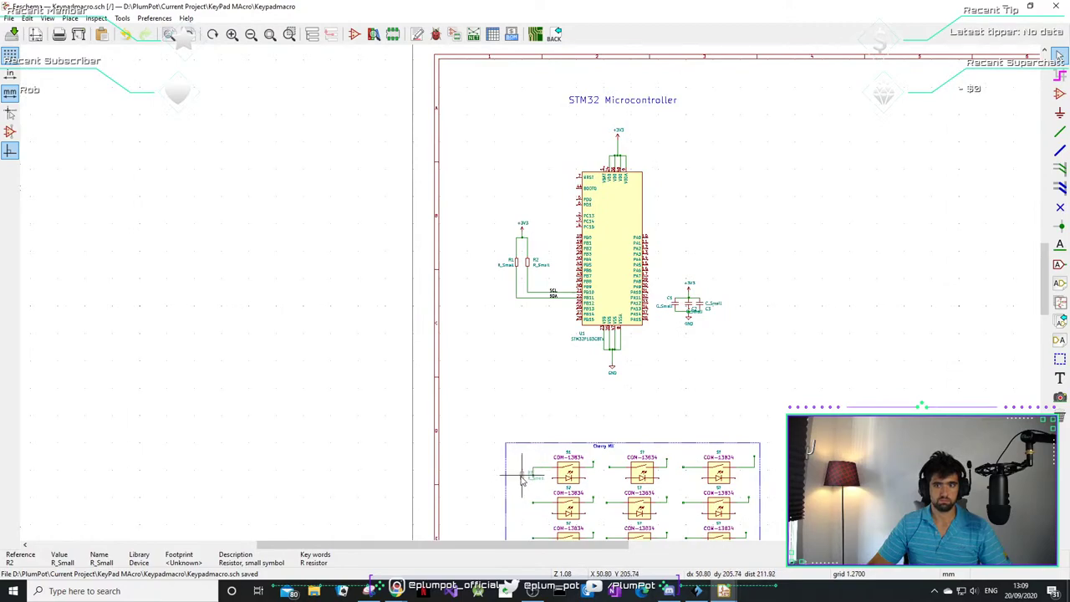
scroll(505, 452, down, 3)
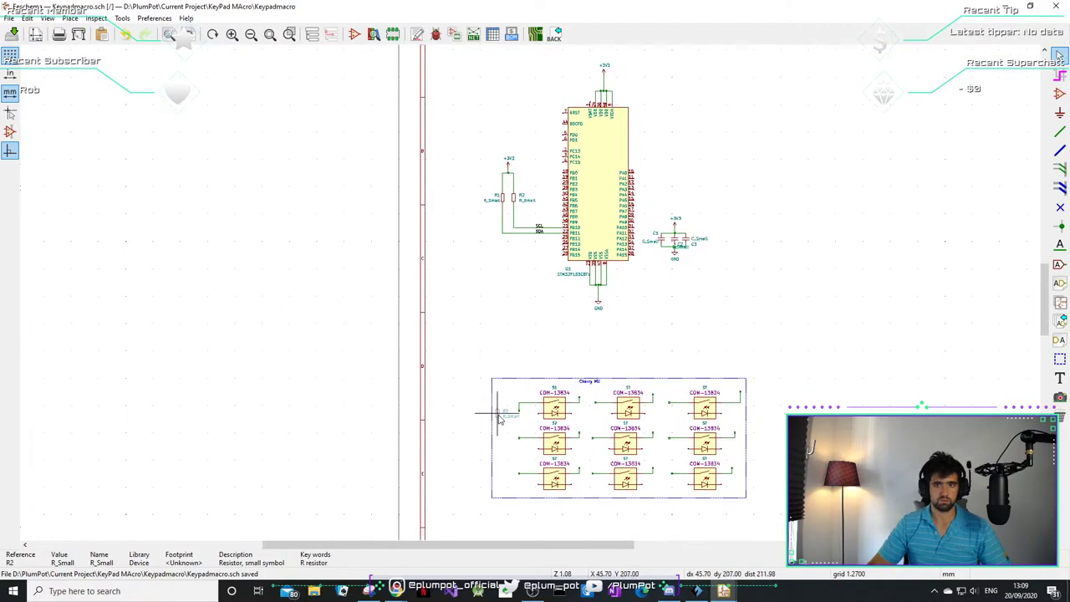
scroll(498, 419, up, 4)
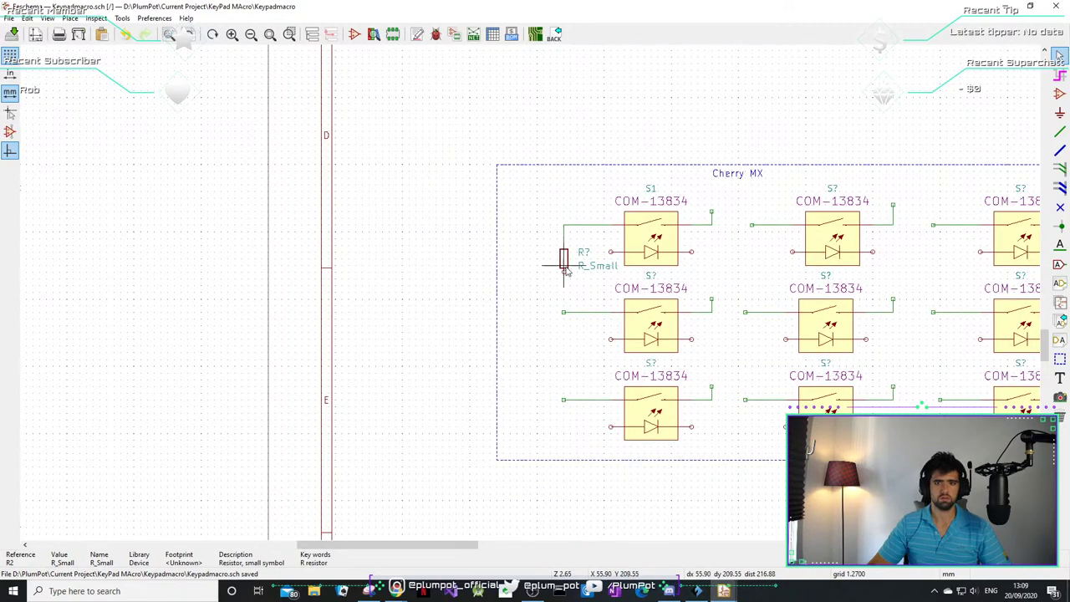
scroll(539, 284, up, 1)
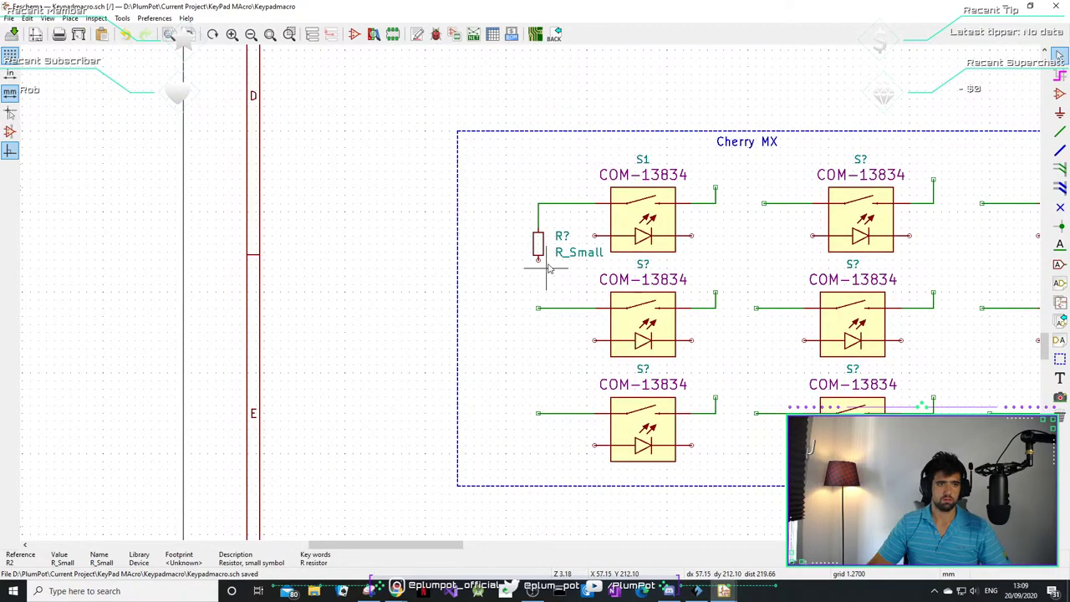
- Duplicate the resistor below the left wire ends of the middle and bottom switches in the left column
click(548, 267)
click(539, 347)
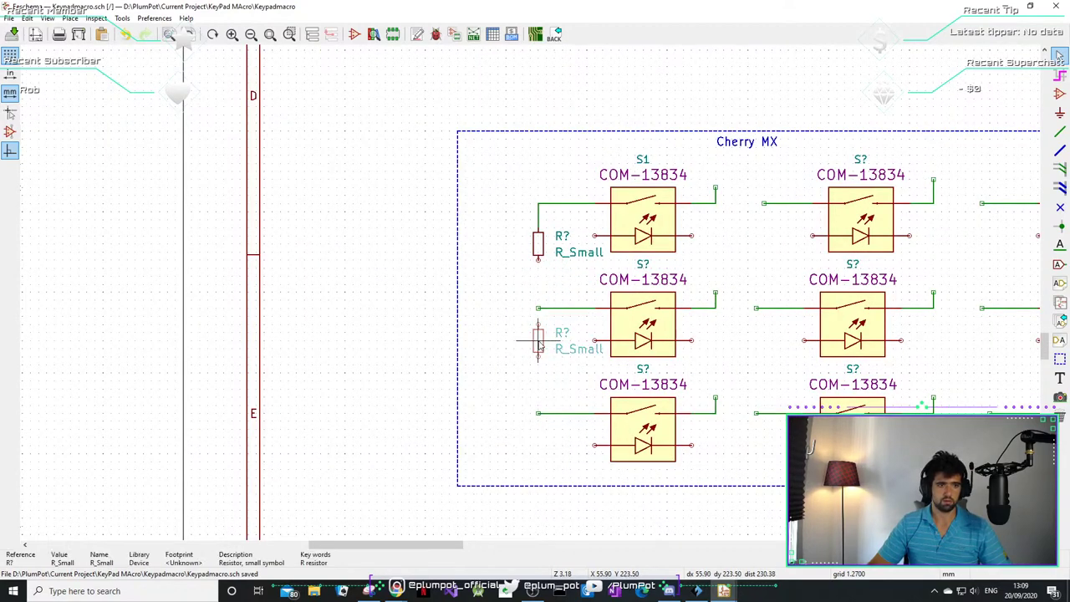
click(538, 440)
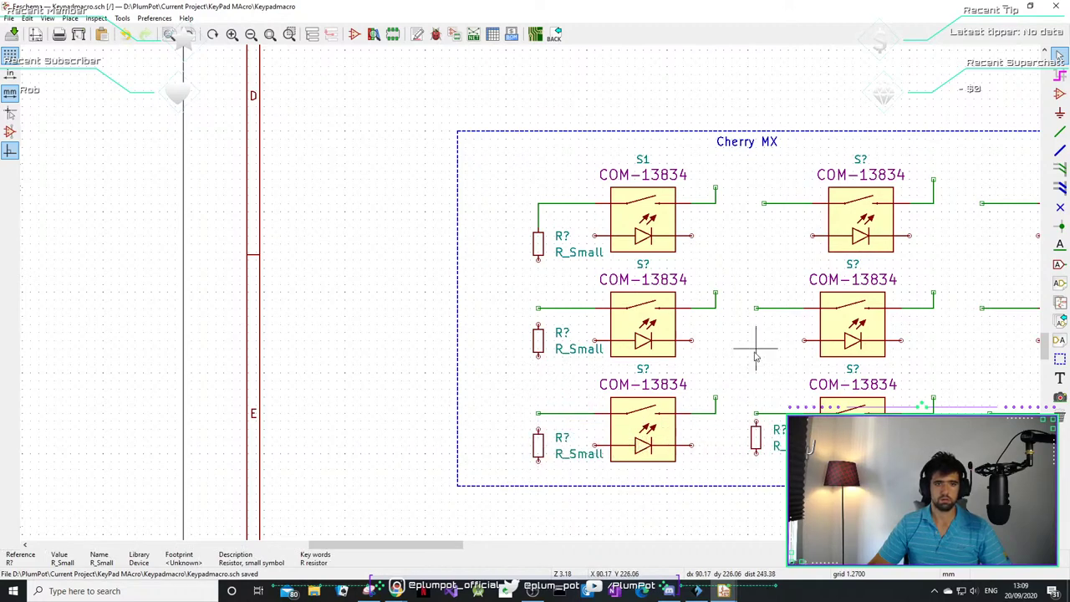
- Duplicate the resistor below the left wire ends of all three switches in the middle column
click(755, 439)
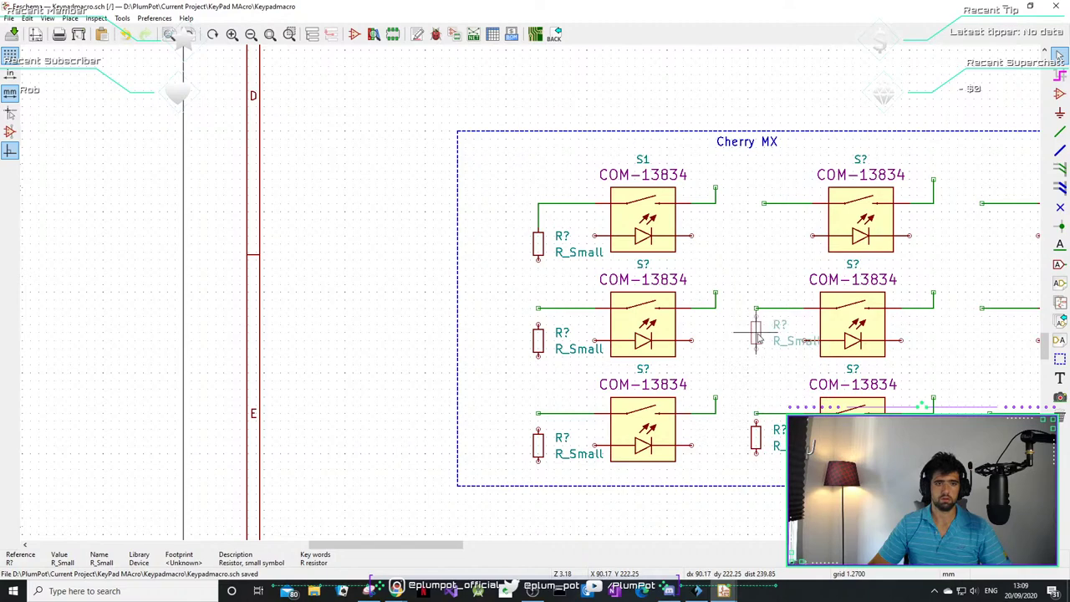
click(757, 335)
click(763, 230)
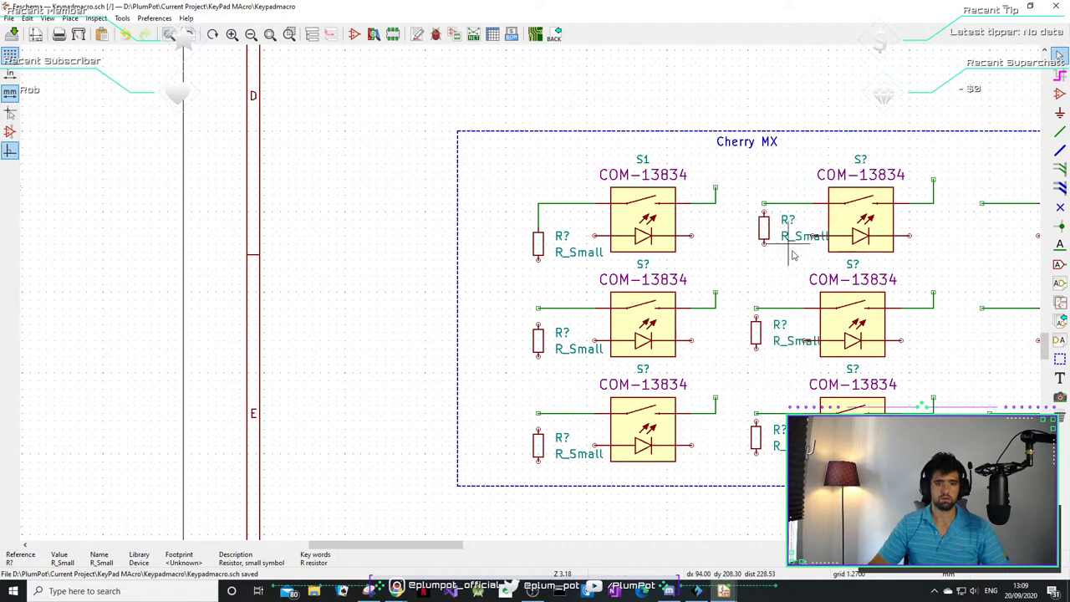
- Duplicate the resistor below the left wire ends of all three switches in the right column
middle_drag(763, 230, 551, 211)
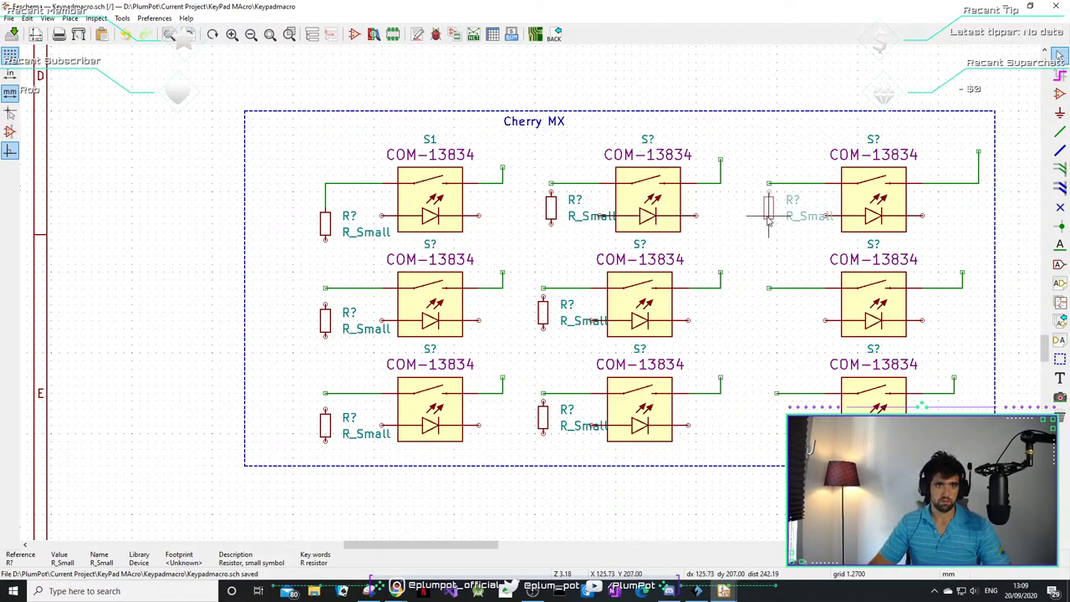
click(769, 216)
key(ctrl+d)
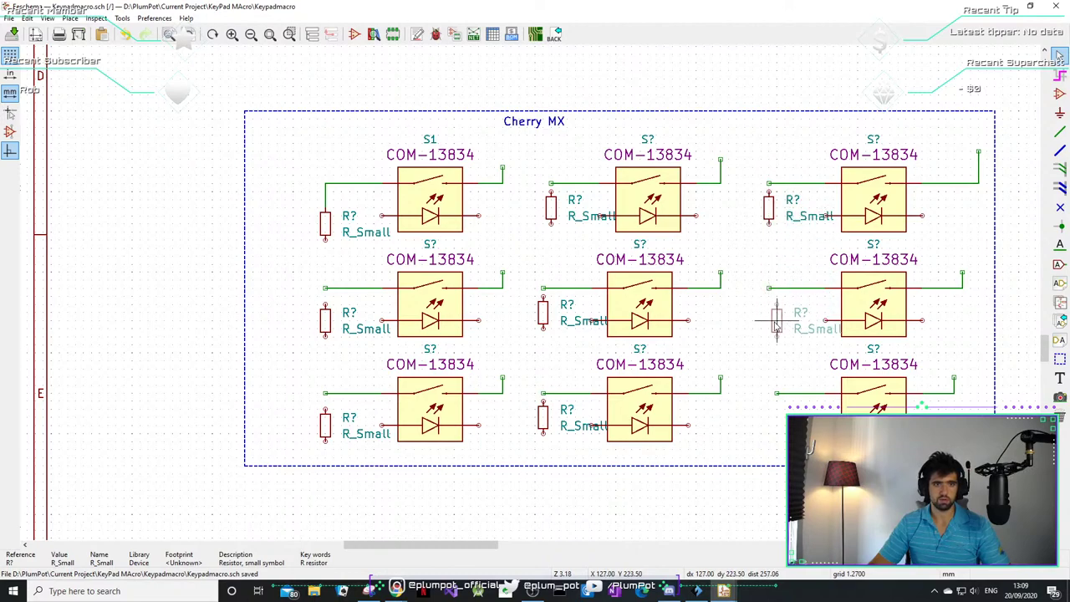
click(769, 324)
key(ctrl+d)
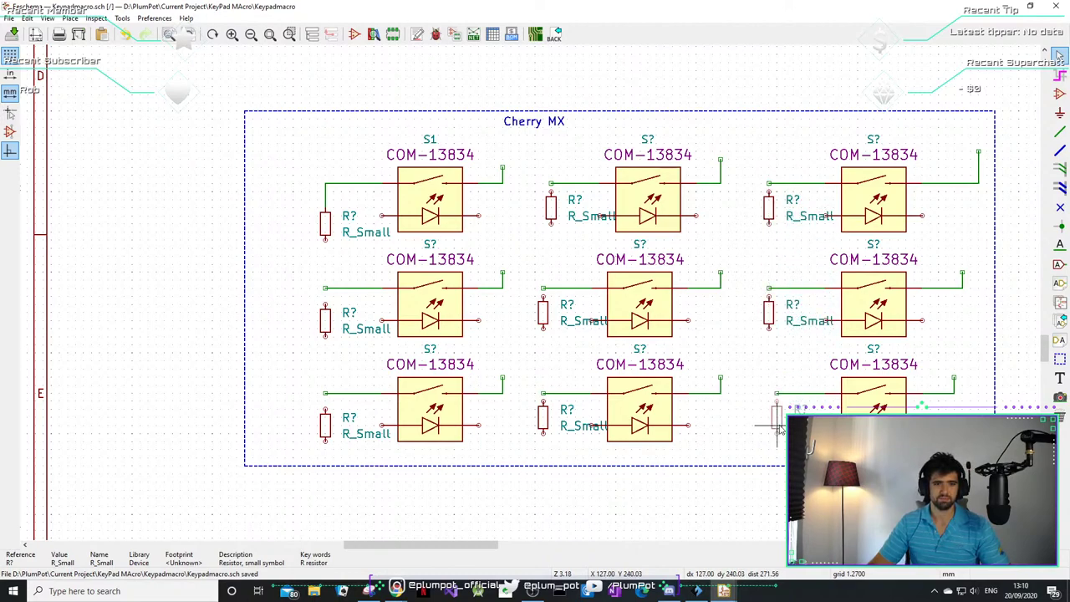
click(776, 418)
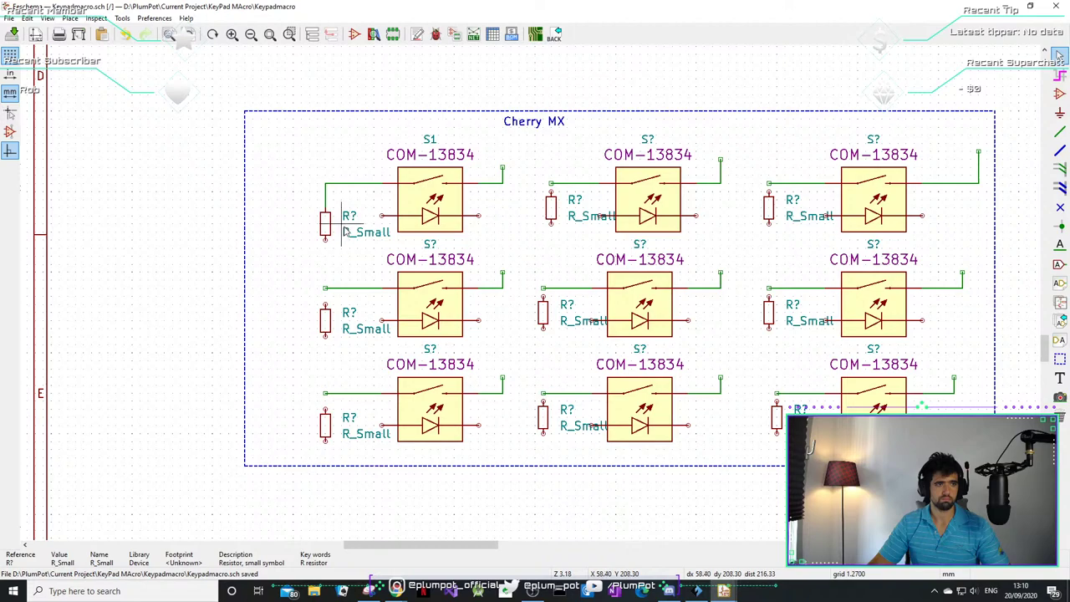
- Wire the remaining left-column resistors, the bottom middle-column resistor and the right-column resistors to their switches' left wire ends
key(w)
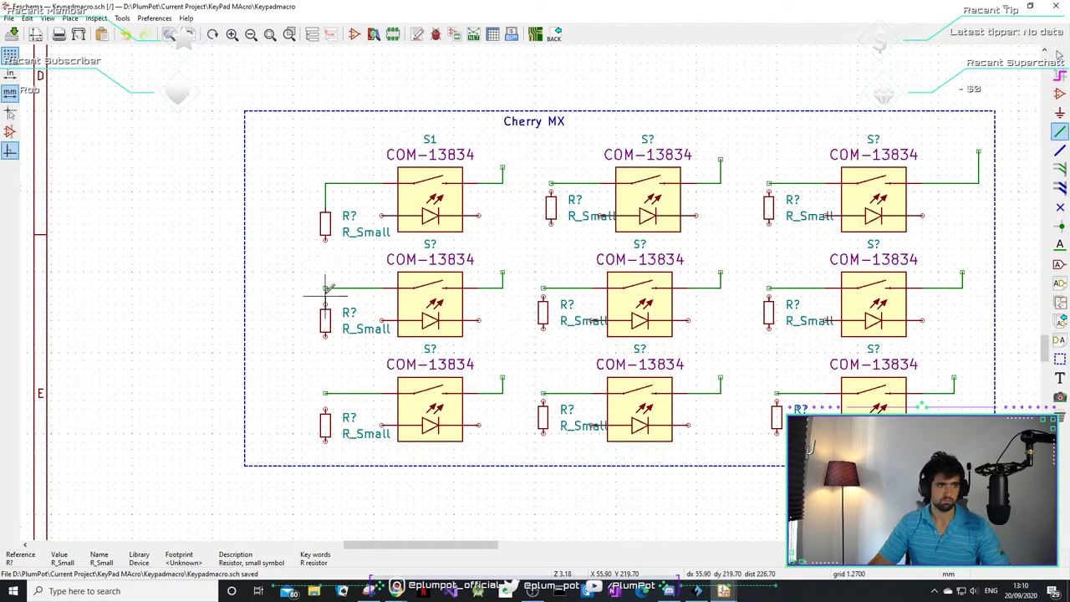
click(325, 309)
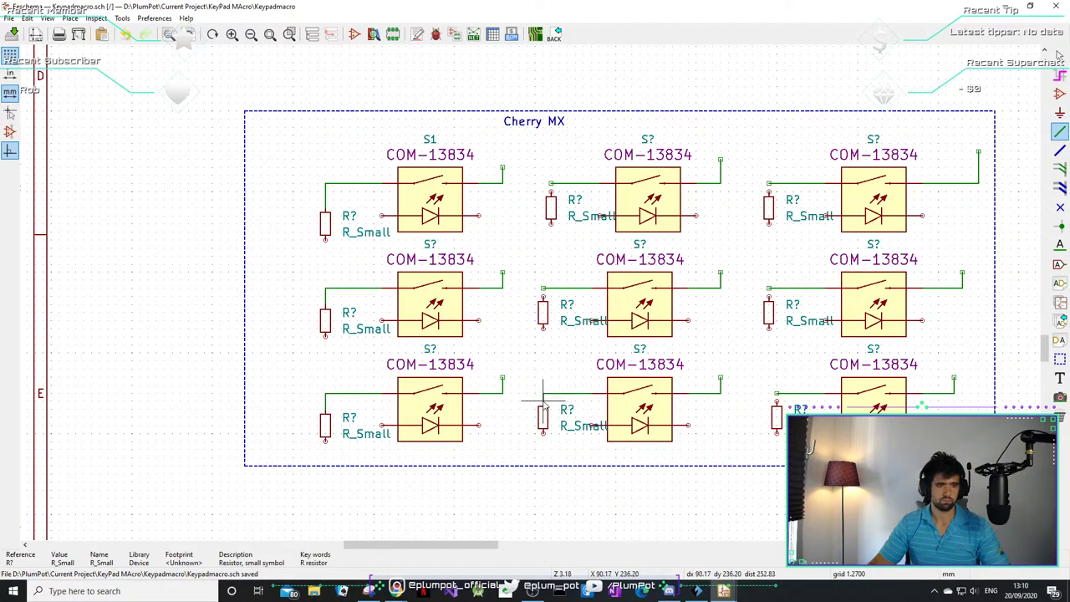
click(543, 401)
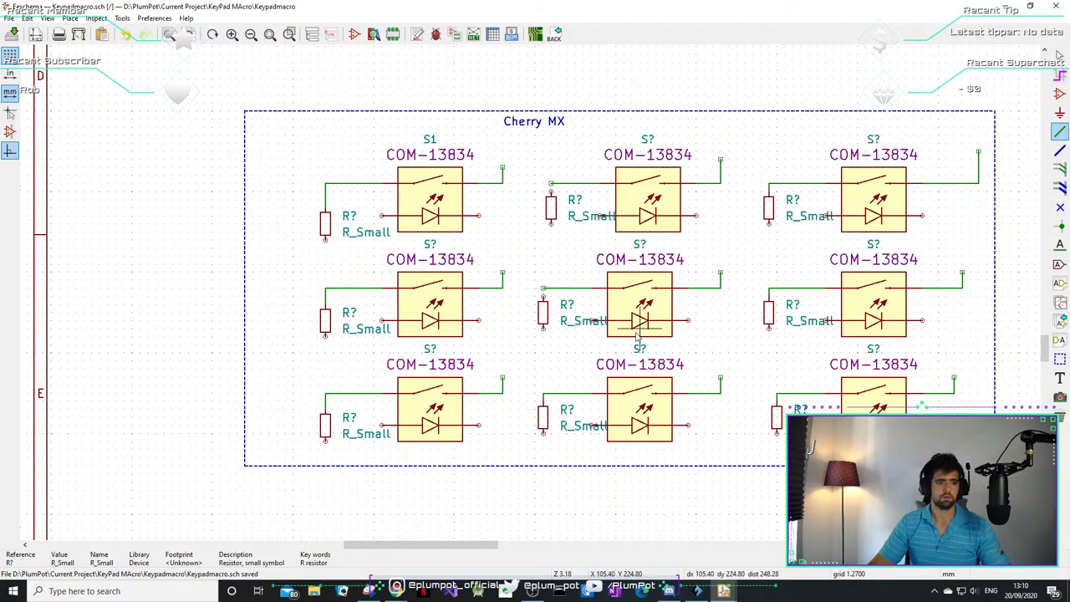
- Copy the +3V3 power symbol from above the capacitors and place it on the end of S1's right wire
scroll(551, 242, down, 5)
scroll(548, 201, up, 5)
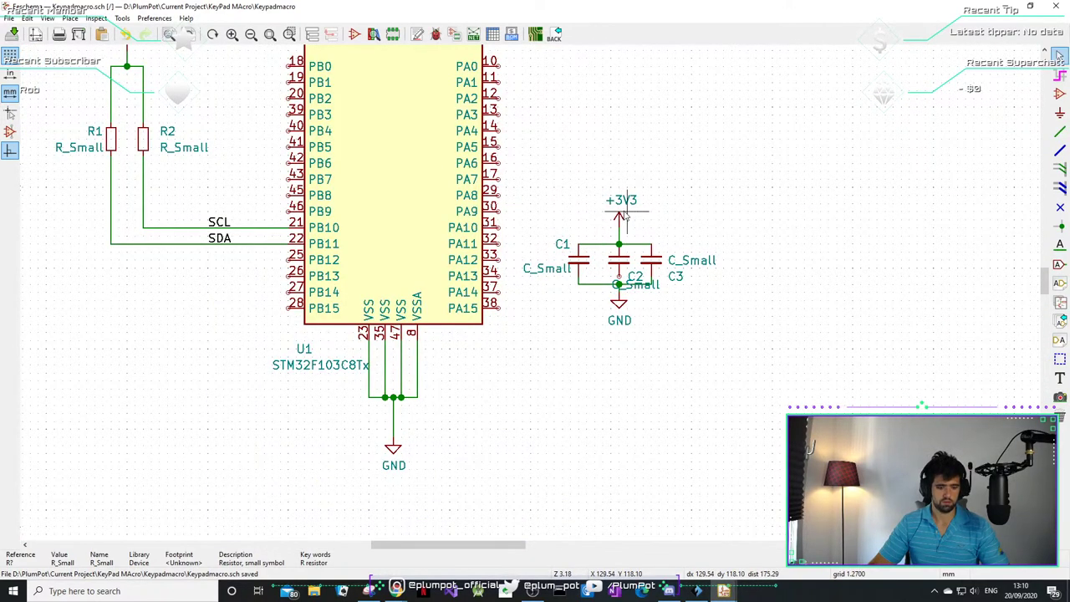
key(m)
scroll(622, 215, down, 5)
scroll(539, 251, up, 5)
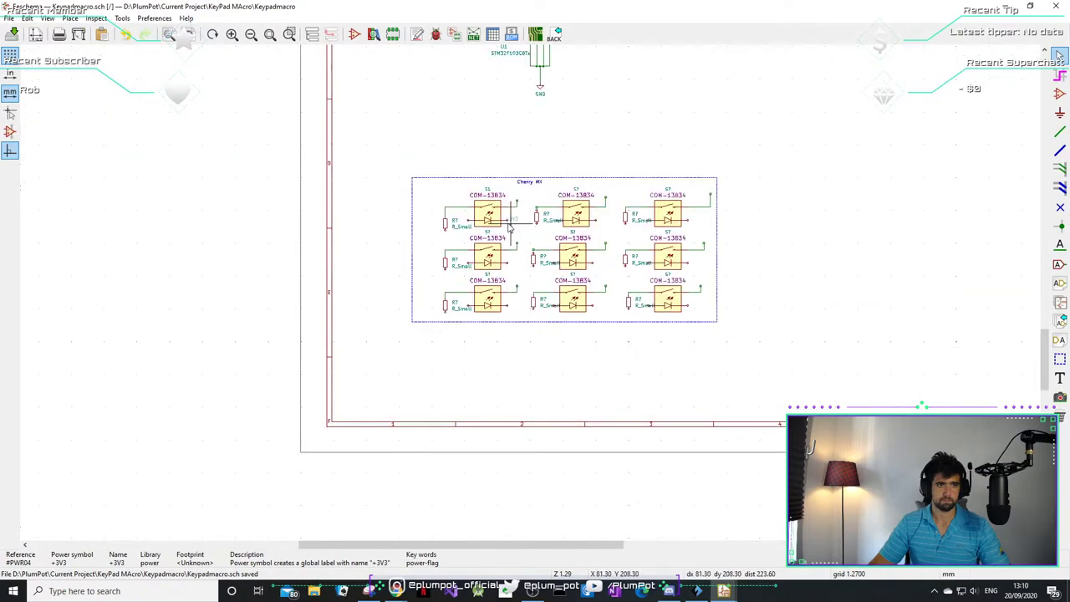
scroll(539, 256, up, 4)
scroll(614, 238, down, 1)
click(537, 276)
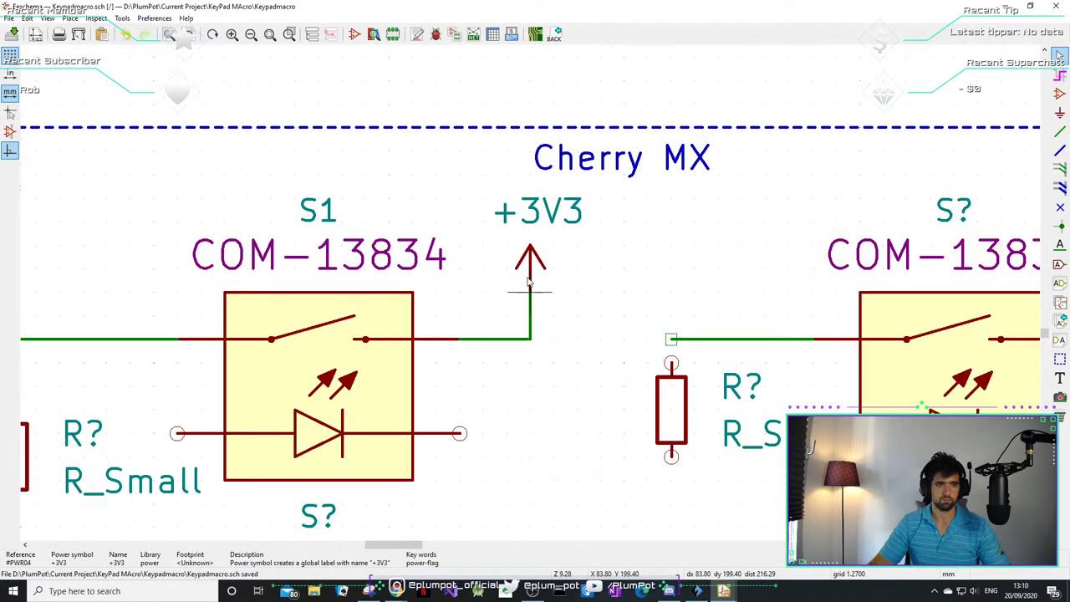
- Duplicate the +3V3 symbol onto the right wire ends of the top-row switches in the right and middle columns
key(ctrl+d)
scroll(535, 280, down, 2)
scroll(531, 294, down, 1)
scroll(531, 294, up, 3)
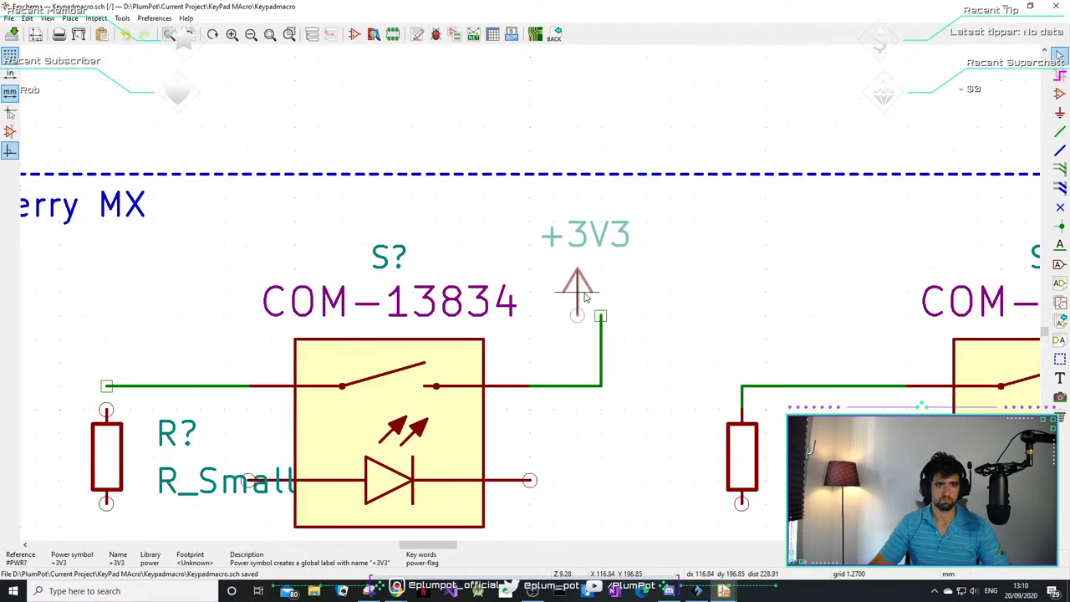
scroll(597, 294, down, 4)
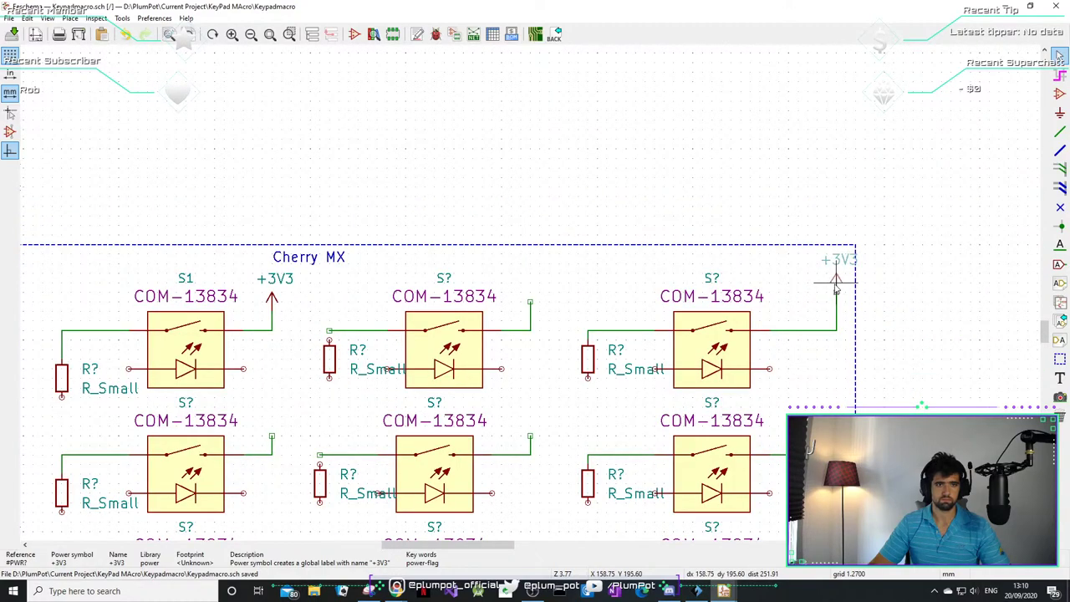
click(836, 278)
key(ctrl+d)
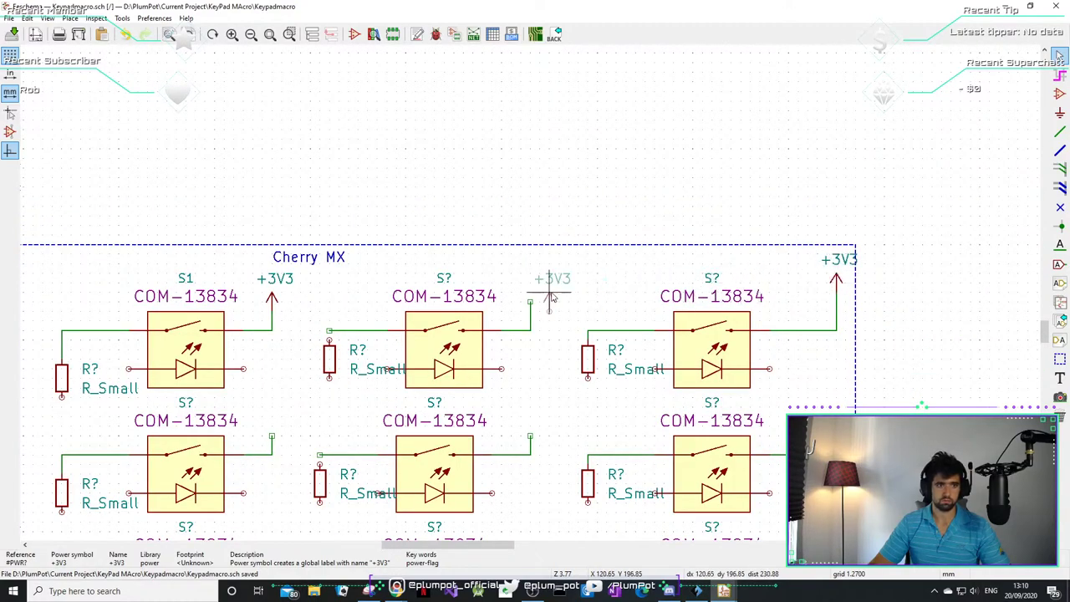
click(529, 288)
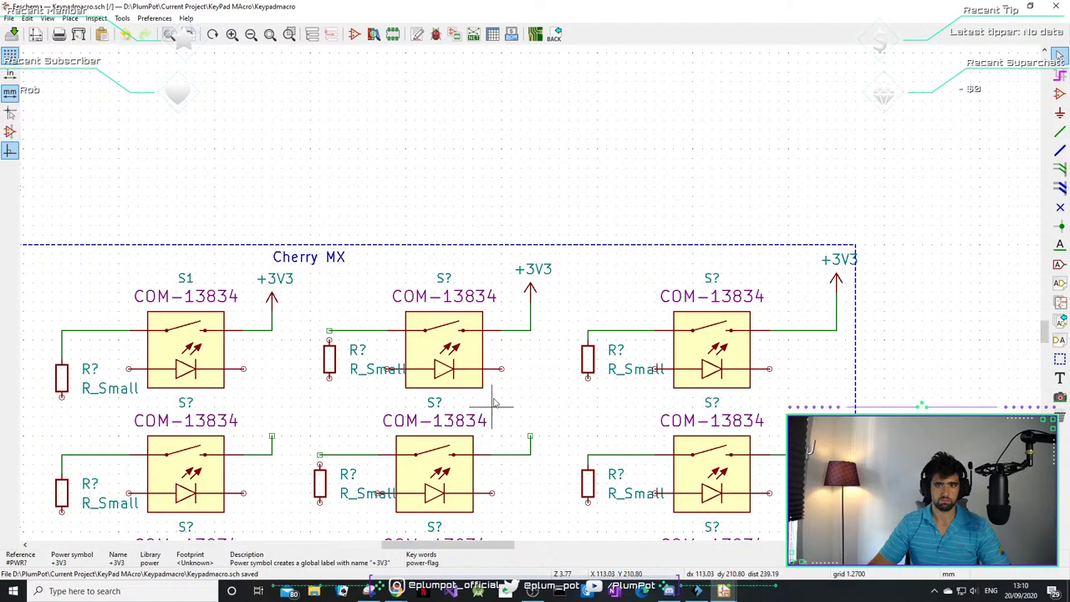
- Duplicate the +3V3 symbol onto the right wire ends of the two lower switches in the middle and right columns
key(ctrl+d)
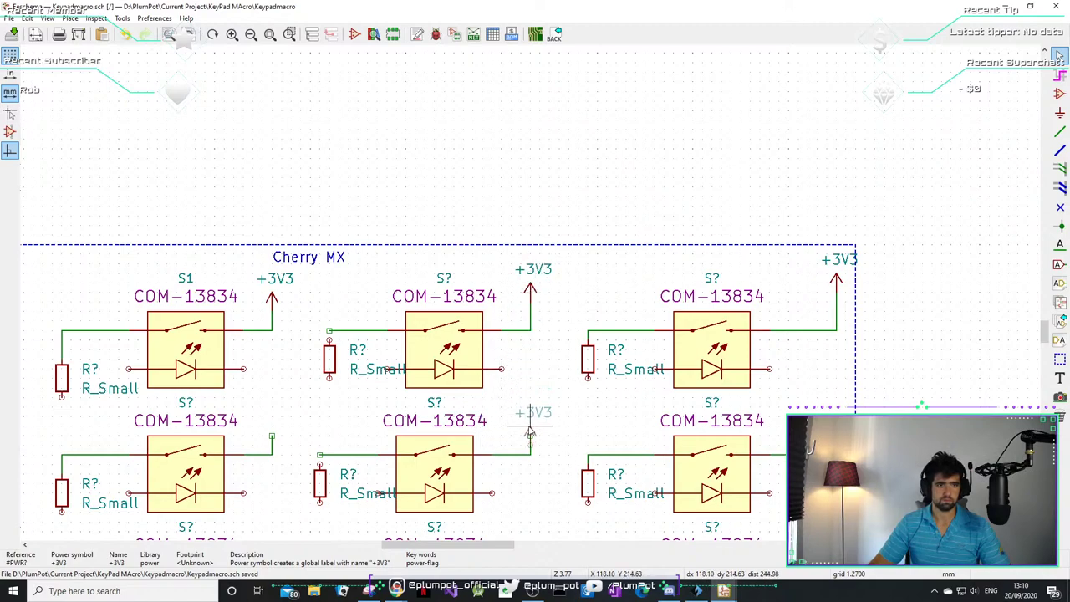
click(530, 424)
key(ctrl+d)
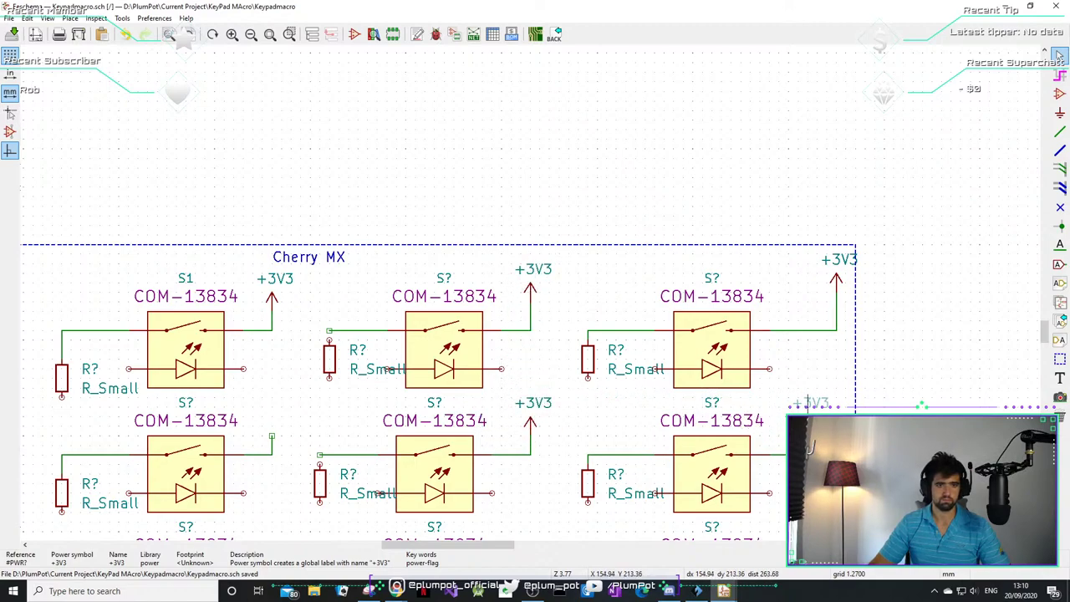
key(F4)
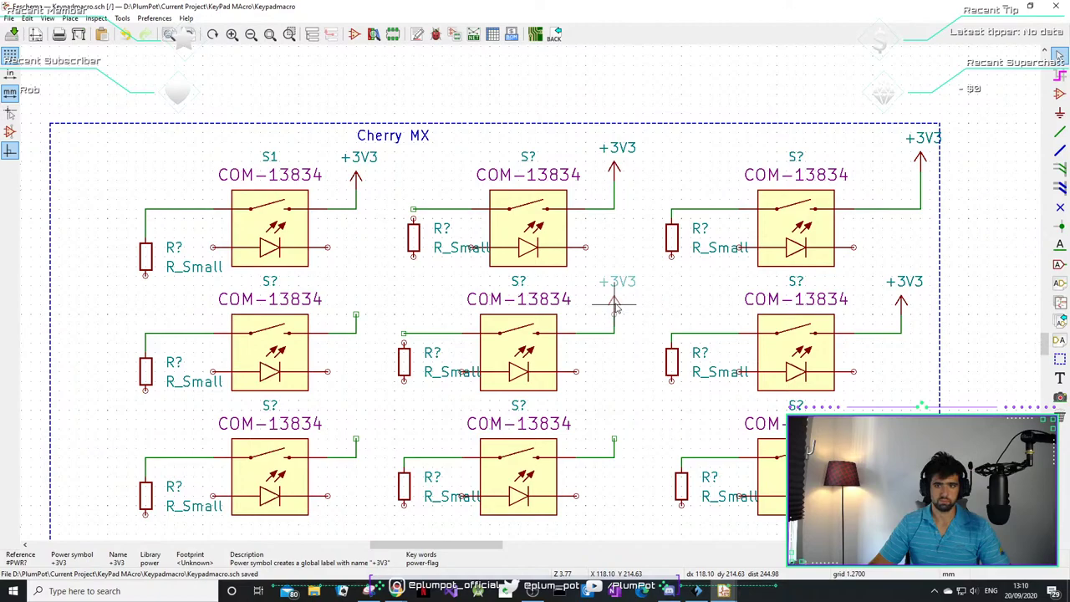
click(614, 306)
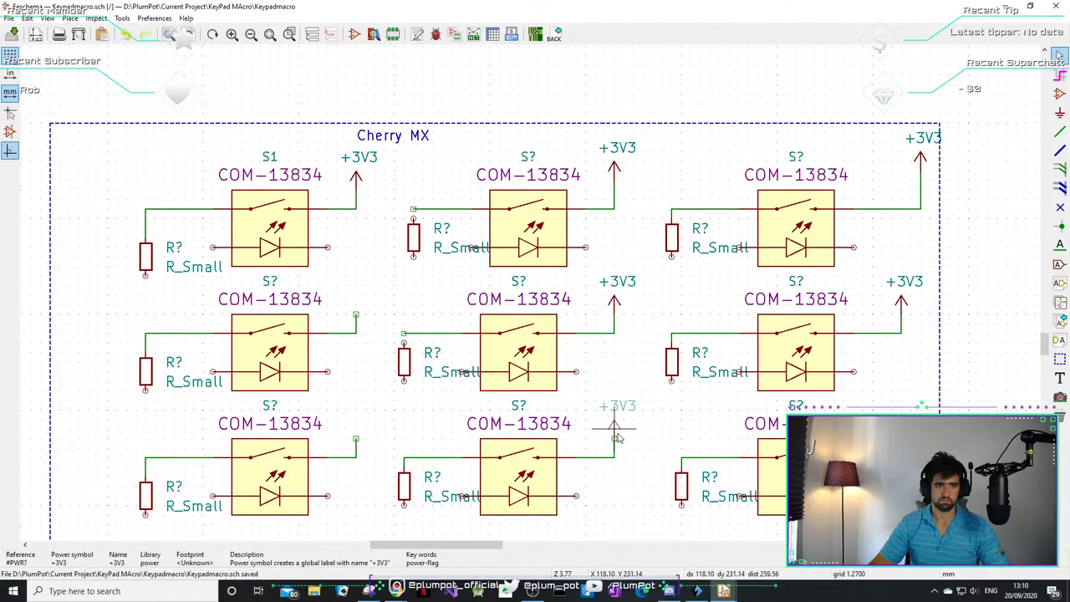
click(614, 425)
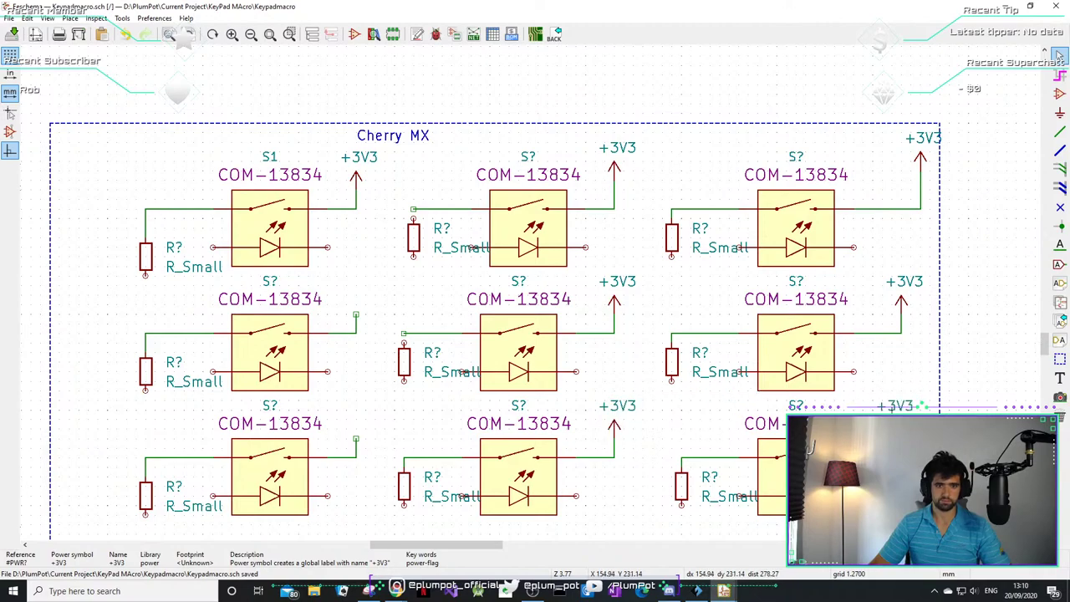
- Duplicate the +3V3 symbol onto the right wire ends of the bottom and middle switches in the left column
middle_drag(538, 428, 662, 382)
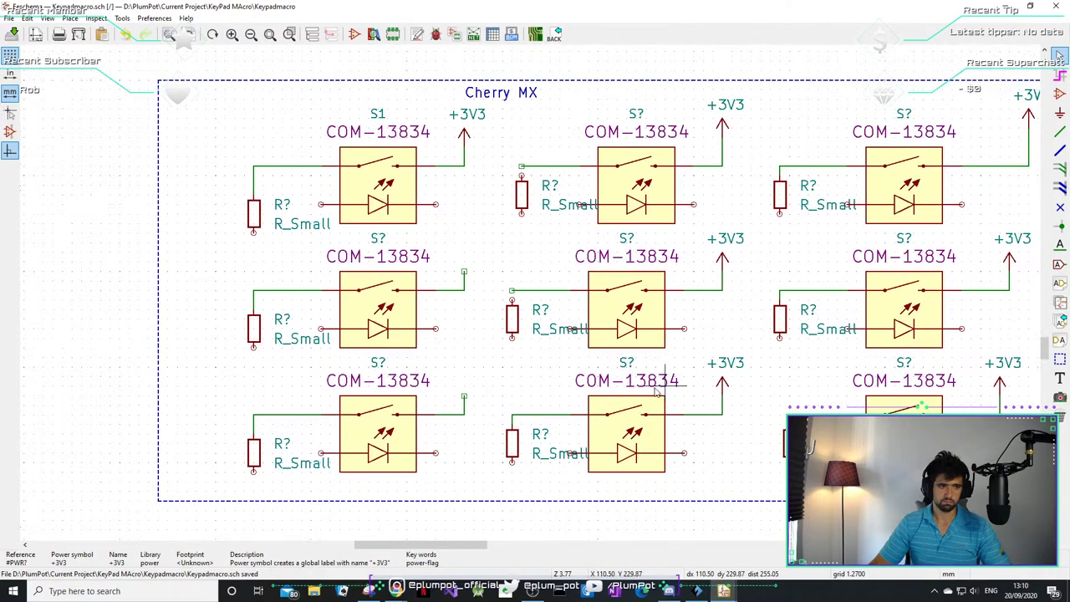
click(724, 381)
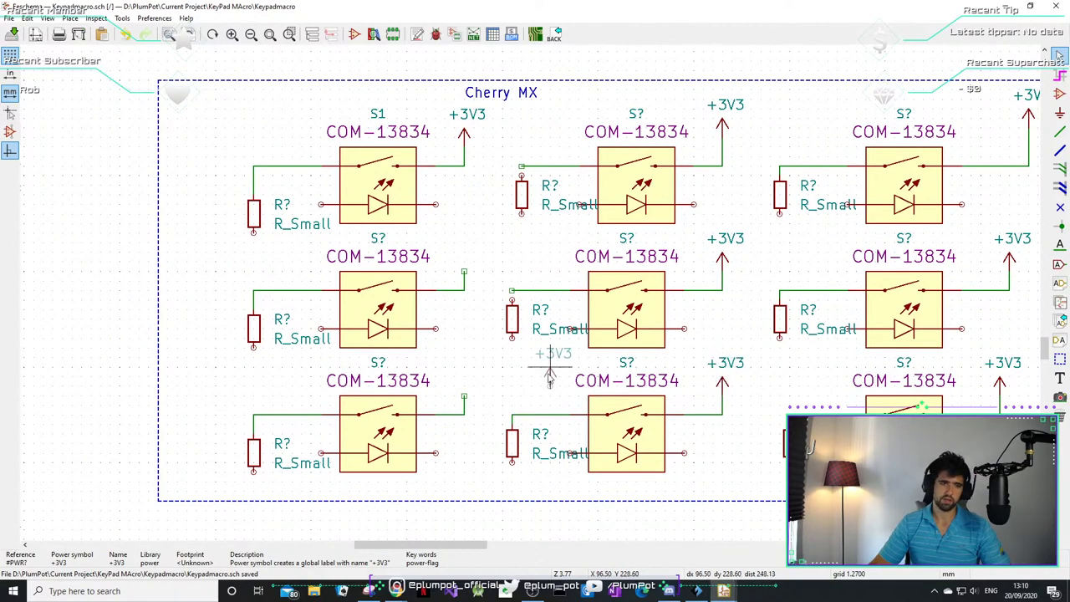
click(464, 376)
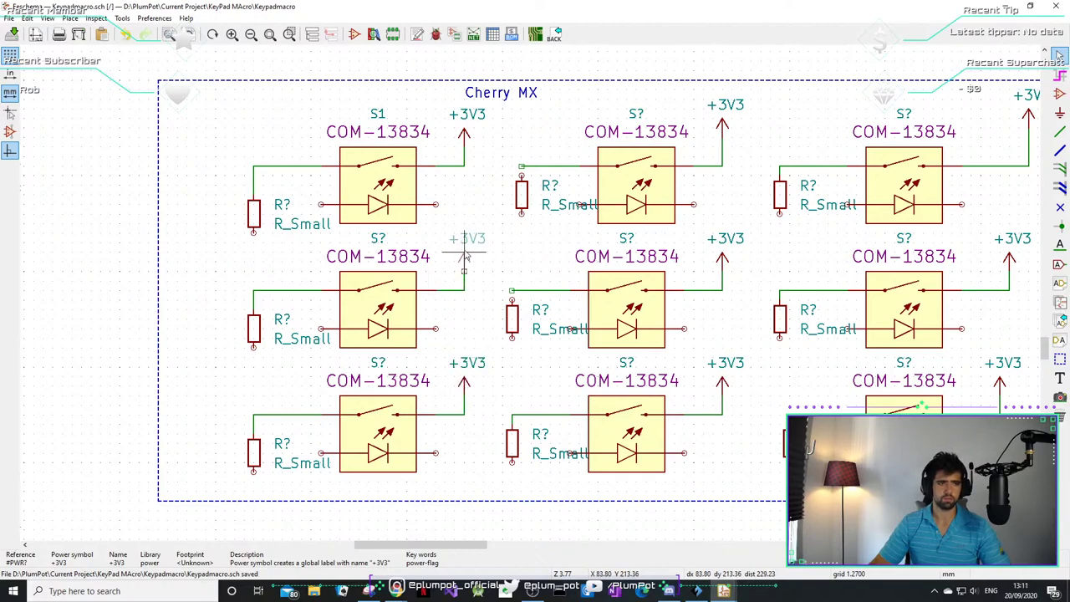
click(466, 256)
- Copy the GND symbol from below the STM32 and place one under each resistor in the left switch column
middle_drag(589, 363, 526, 317)
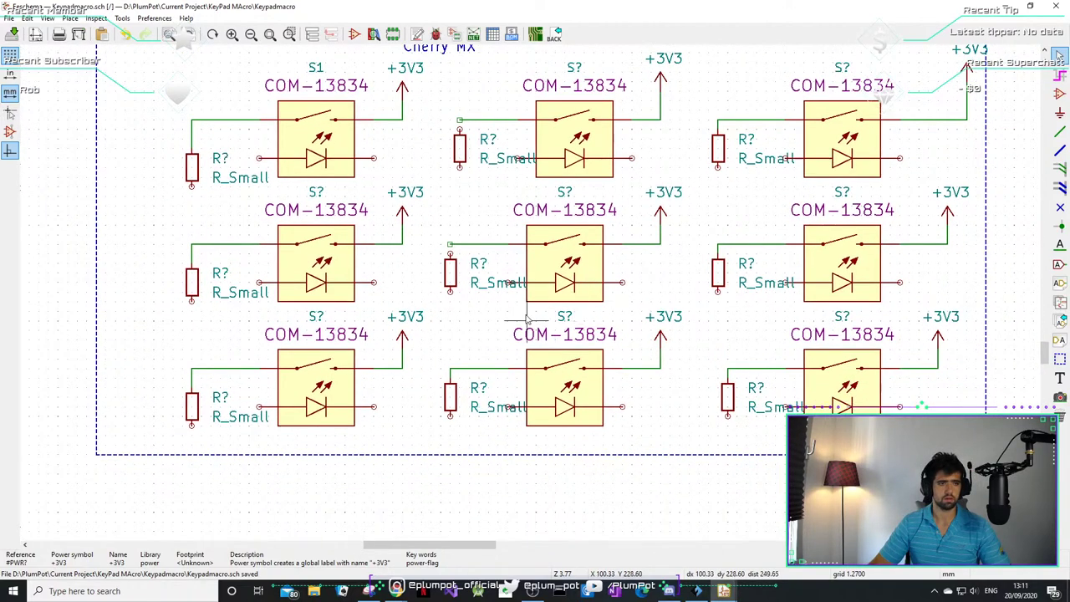
scroll(699, 206, down, 4)
scroll(512, 270, up, 4)
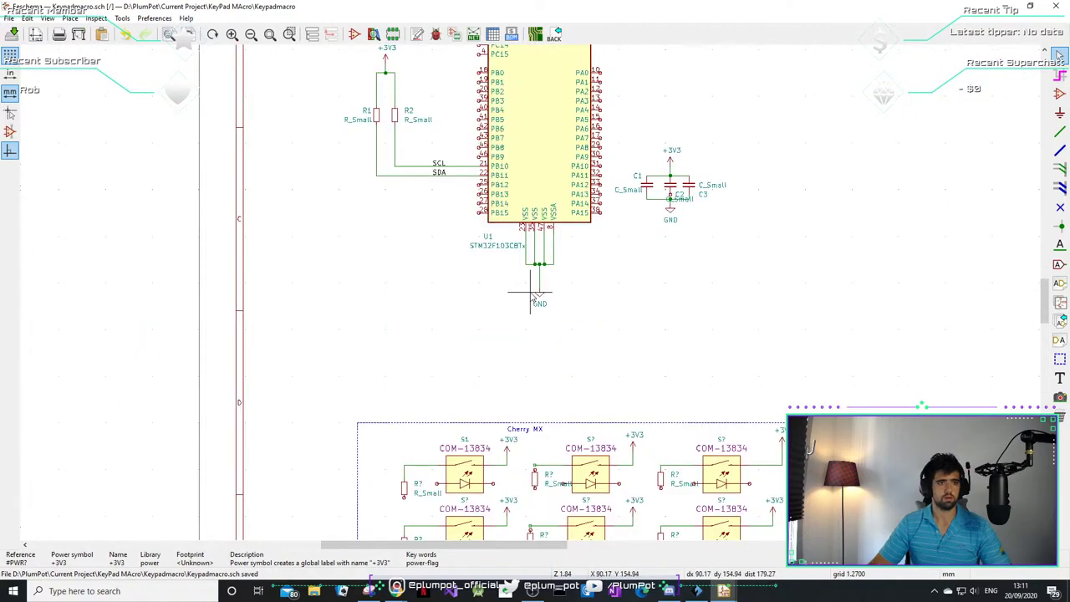
click(541, 301)
scroll(535, 317, down, 2)
scroll(452, 402, up, 5)
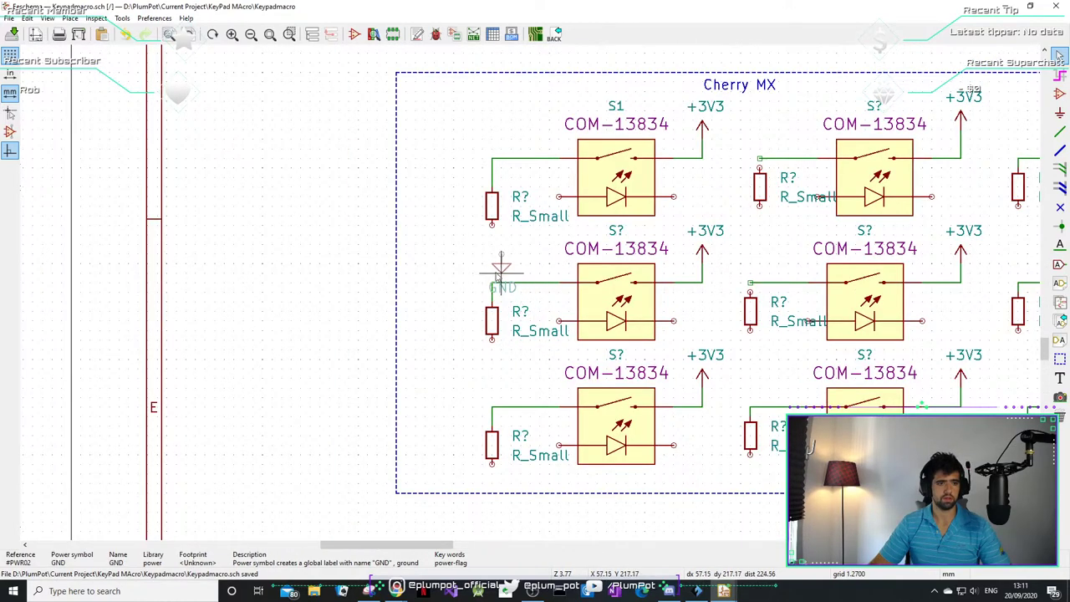
click(493, 251)
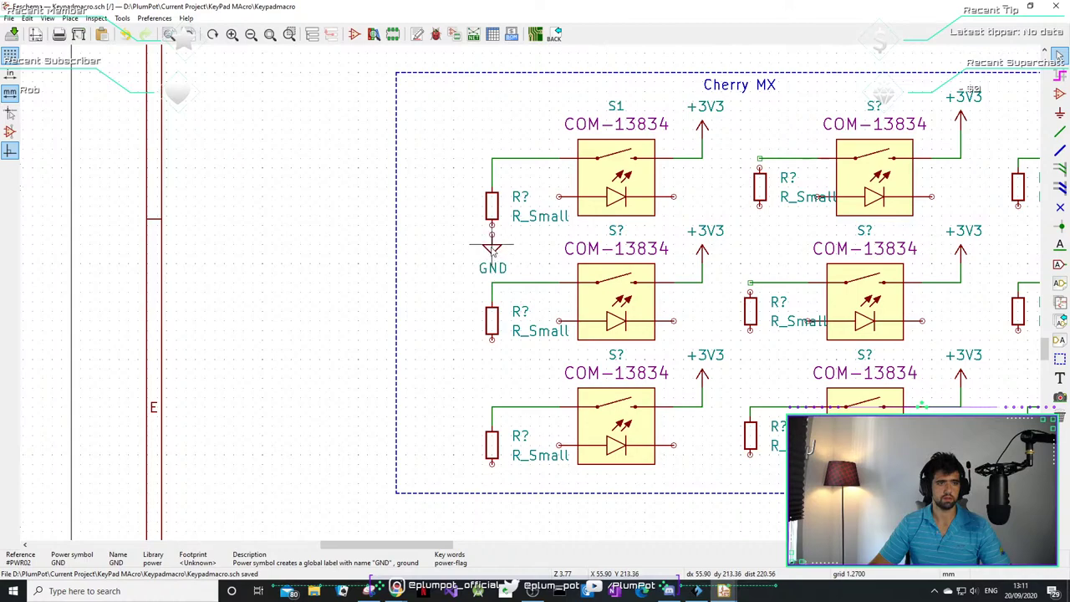
click(492, 359)
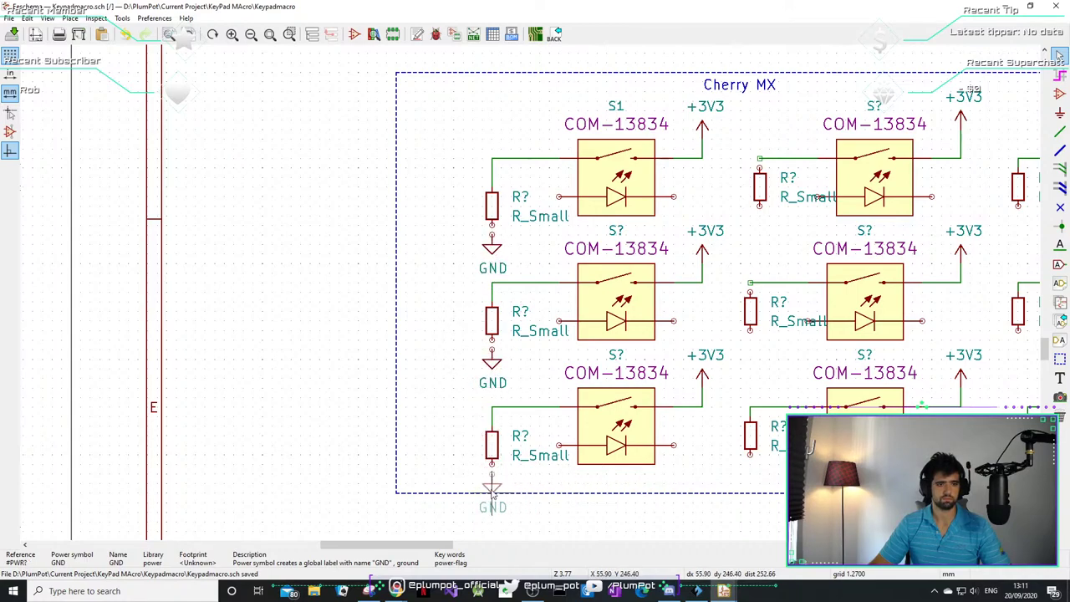
- Move the Cherry MX frame's lower edge down and close the gaps at both lower corners with graphic lines
scroll(564, 483, down, 2)
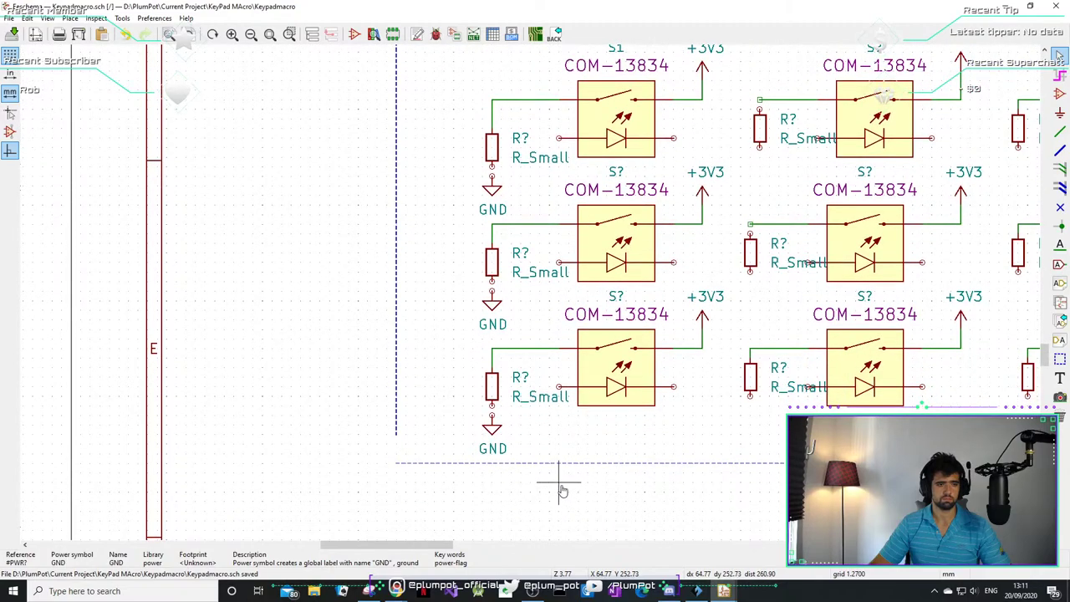
scroll(865, 380, up, 1)
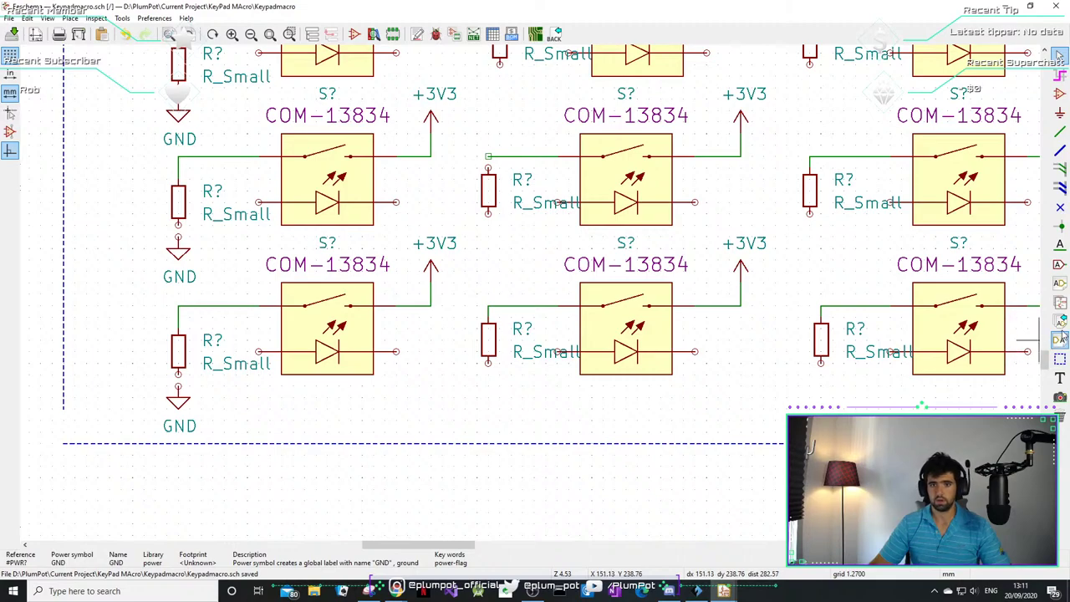
click(1060, 360)
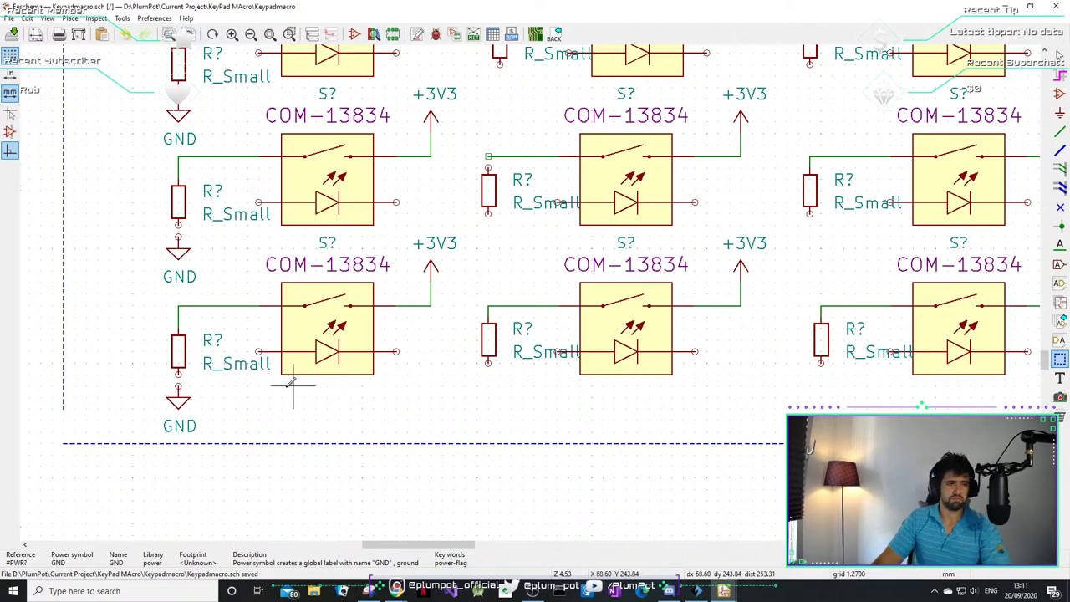
ctrl+scroll(251, 380, left, 2)
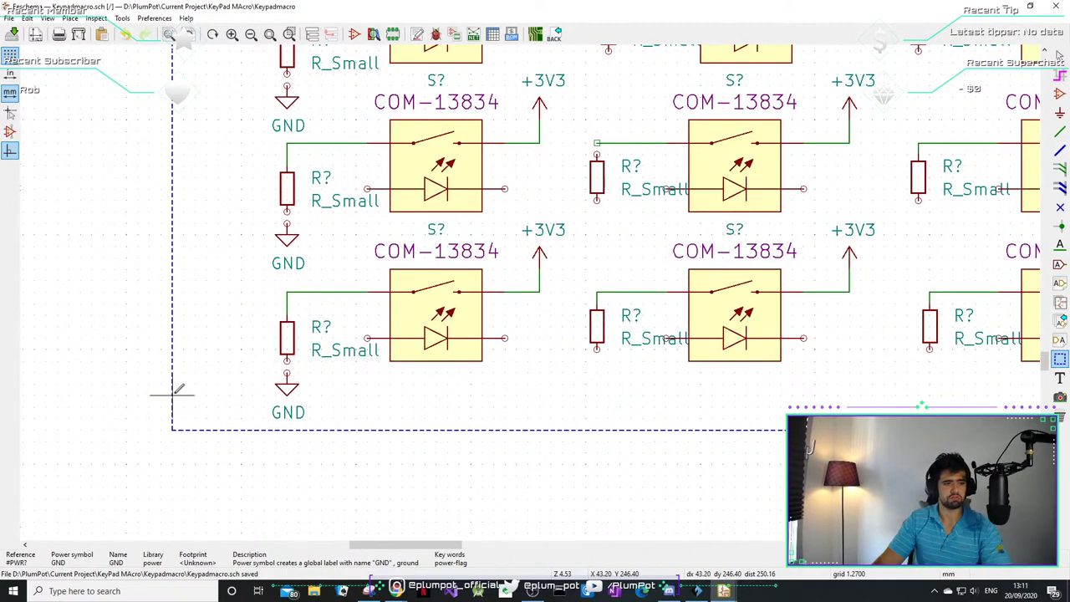
scroll(568, 284, down, 3)
scroll(787, 294, up, 5)
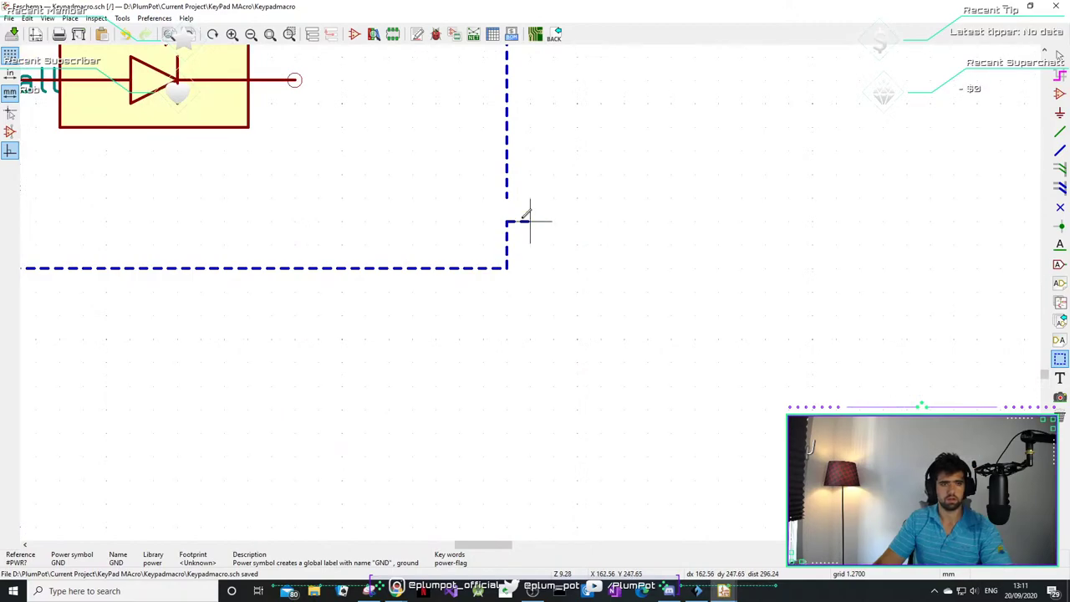
double_click(506, 199)
scroll(501, 227, down, 4)
scroll(443, 388, down, 4)
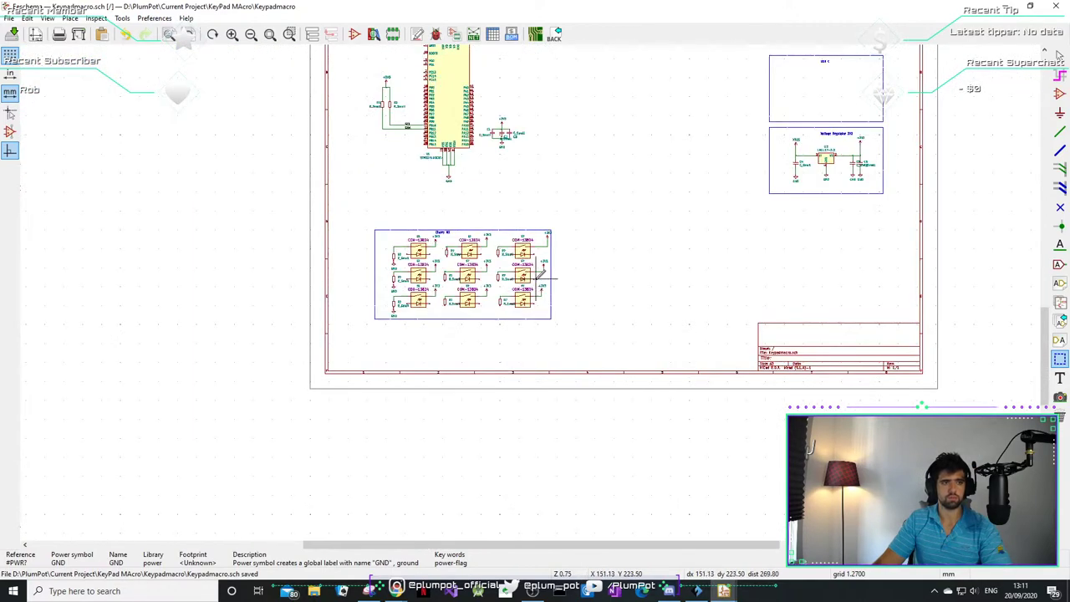
- Inspect the completed Cherry MX frame, its upper corner beside the +3V3 symbol, and the whole switch block
scroll(528, 284, up, 3)
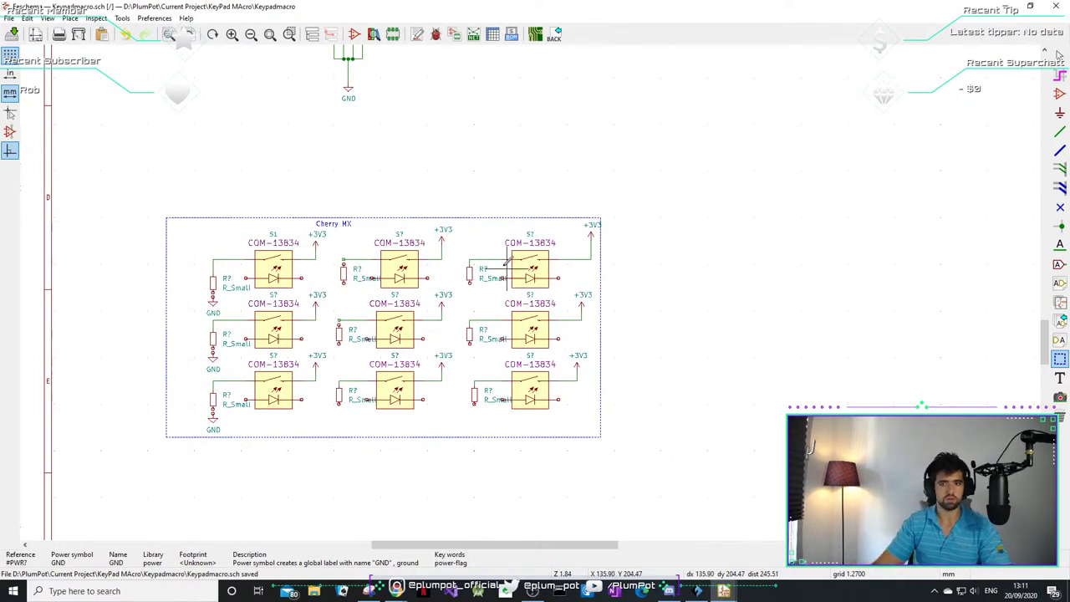
scroll(558, 240, up, 3)
scroll(535, 287, down, 6)
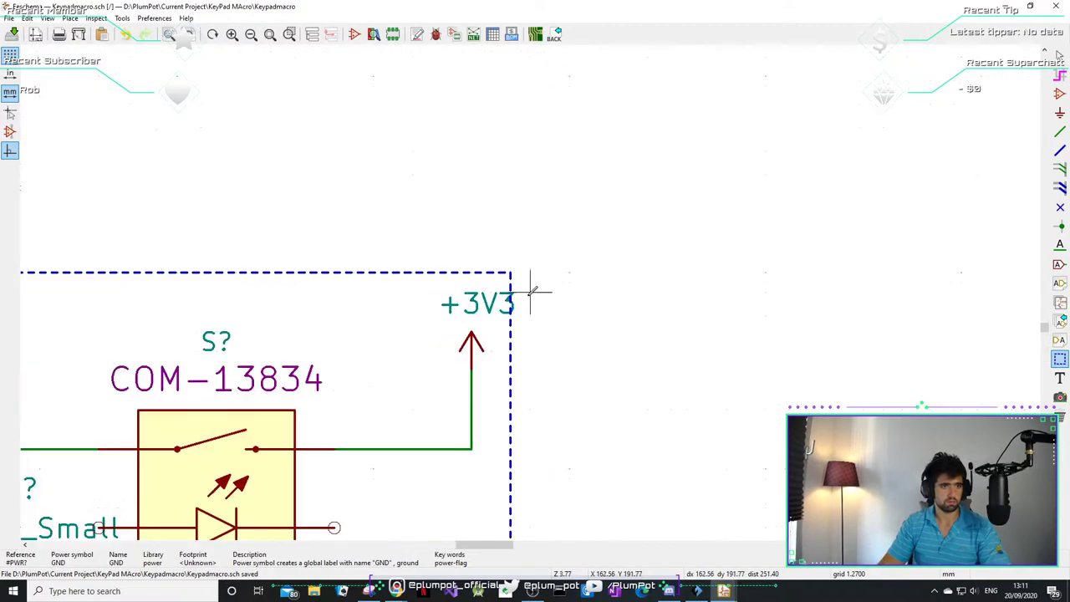
scroll(502, 268, up, 2)
scroll(518, 271, up, 1)
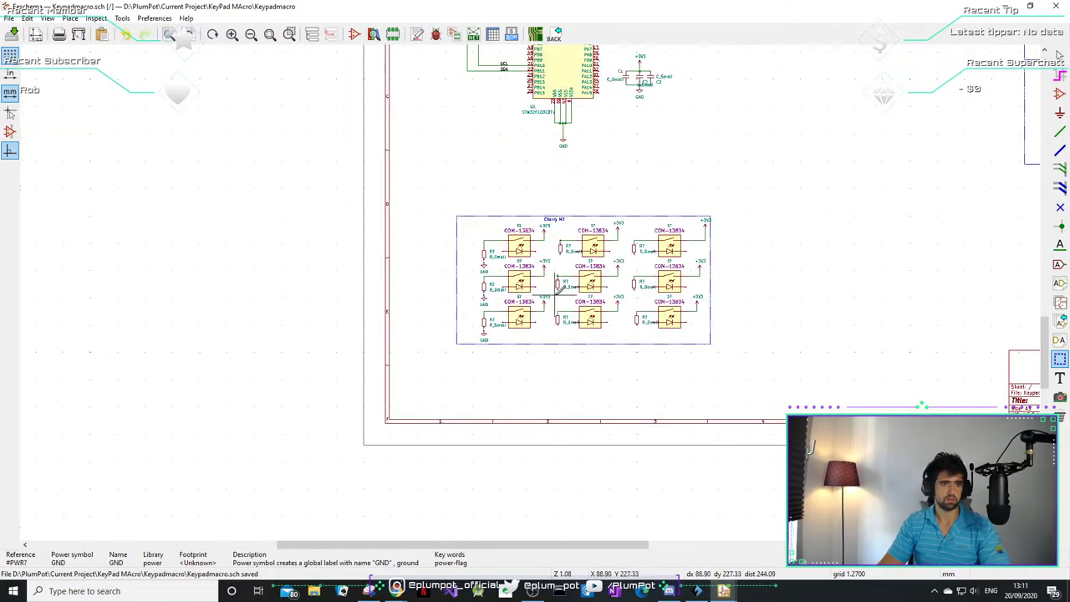
scroll(535, 278, up, 3)
scroll(527, 276, down, 2)
scroll(518, 269, up, 1)
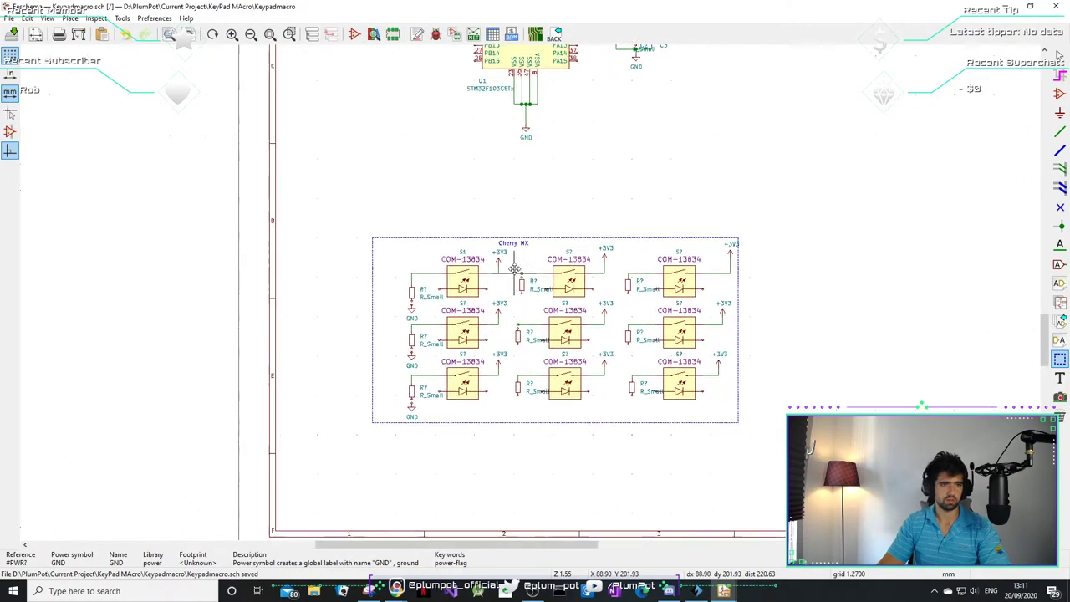
- Wire the upper two middle-column resistors to their switch wires and the left-column resistors to their GND symbols
scroll(519, 272, up, 6)
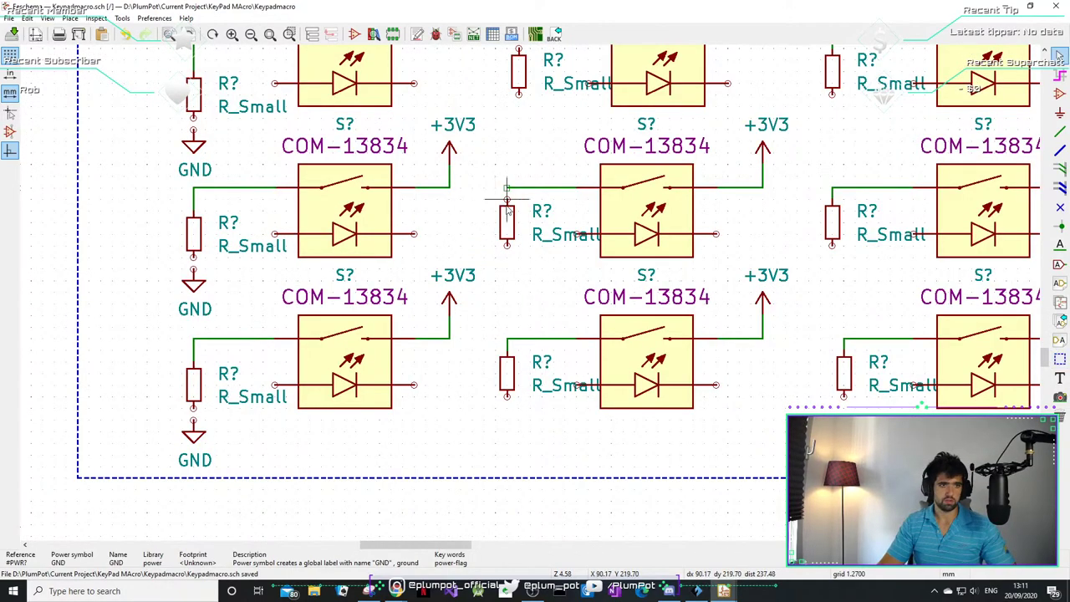
key(w)
middle_drag(510, 139, 493, 294)
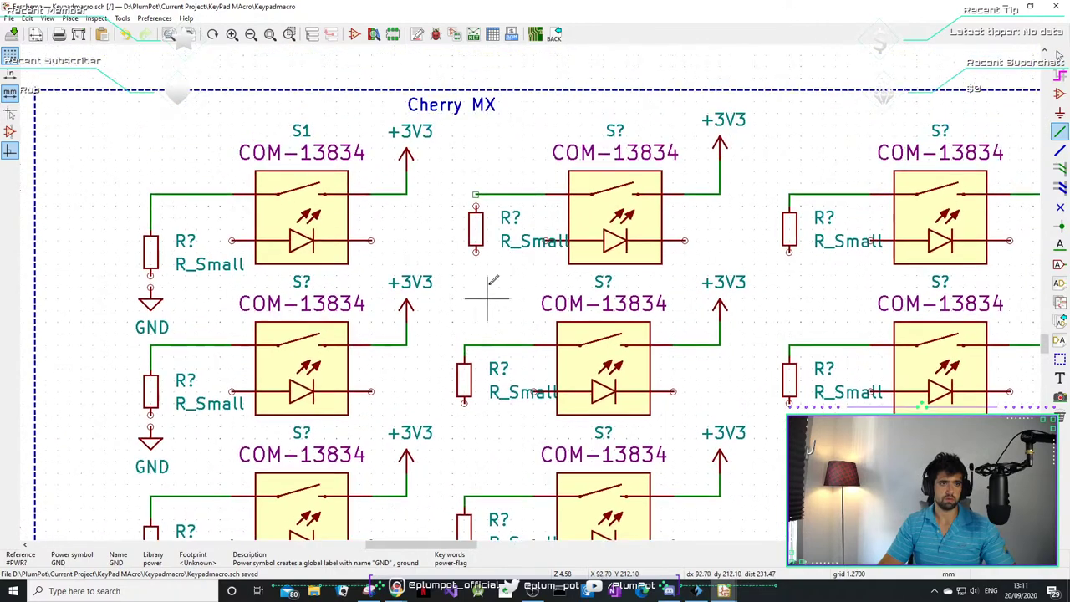
click(475, 211)
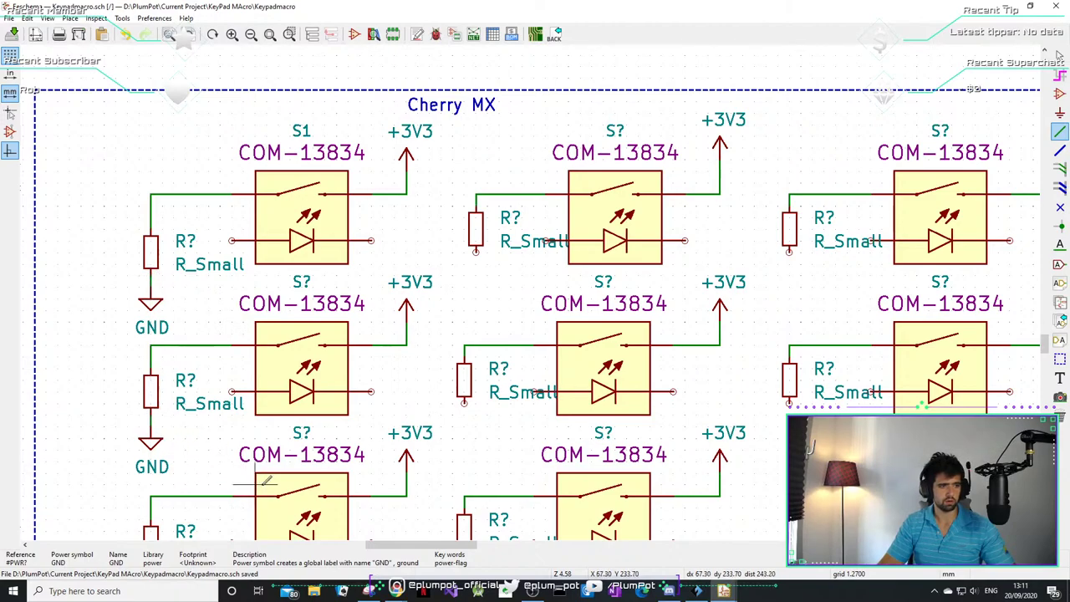
middle_drag(149, 414, 185, 251)
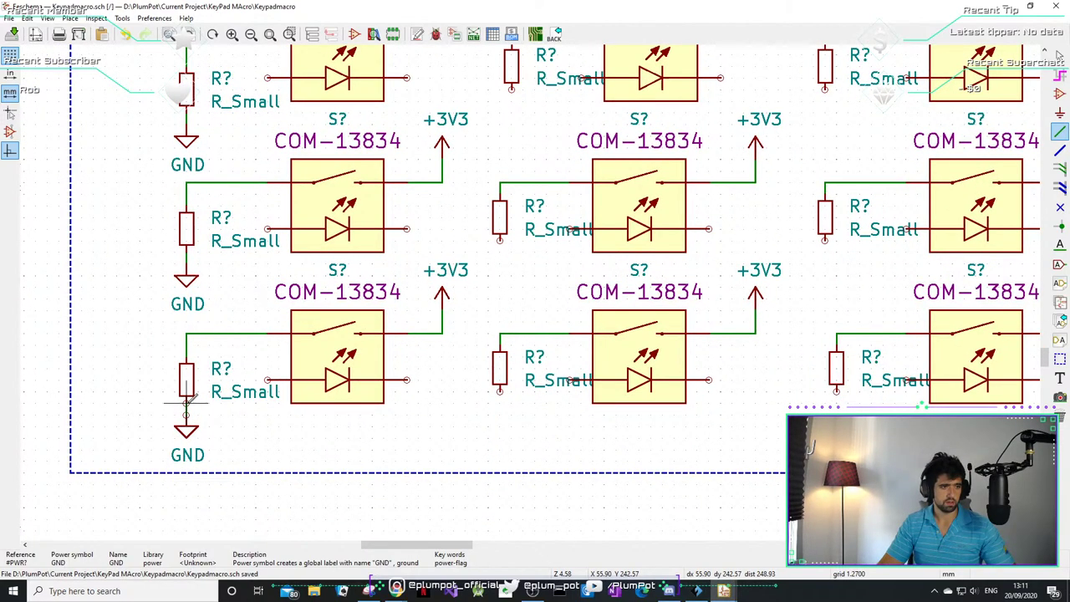
- Draw short wires down from the resistors of the two lower switch rows in the middle and right columns
click(498, 241)
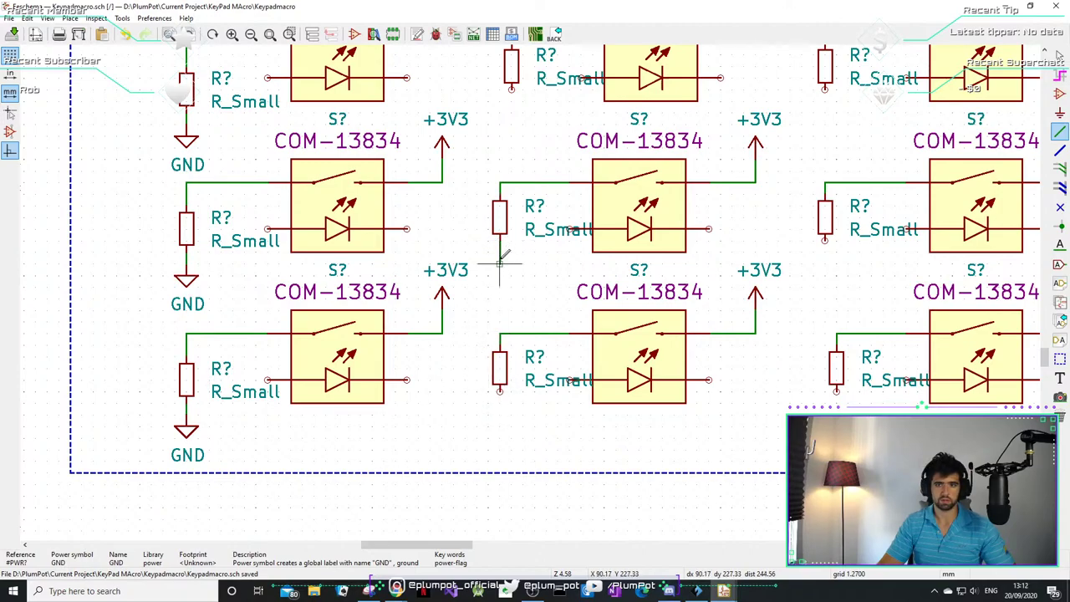
double_click(499, 264)
click(499, 391)
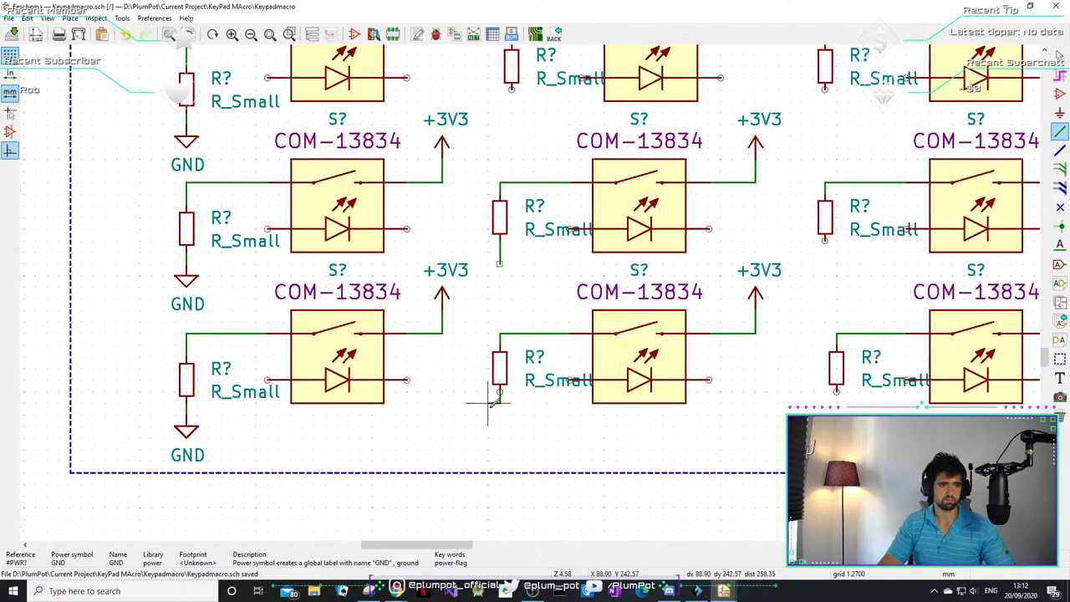
double_click(499, 413)
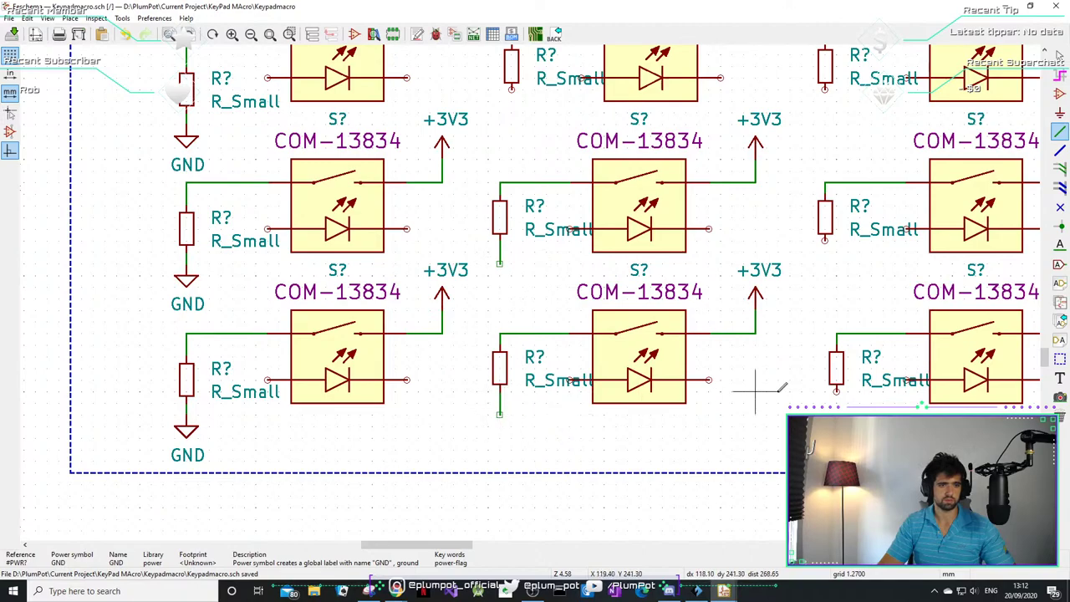
double_click(836, 409)
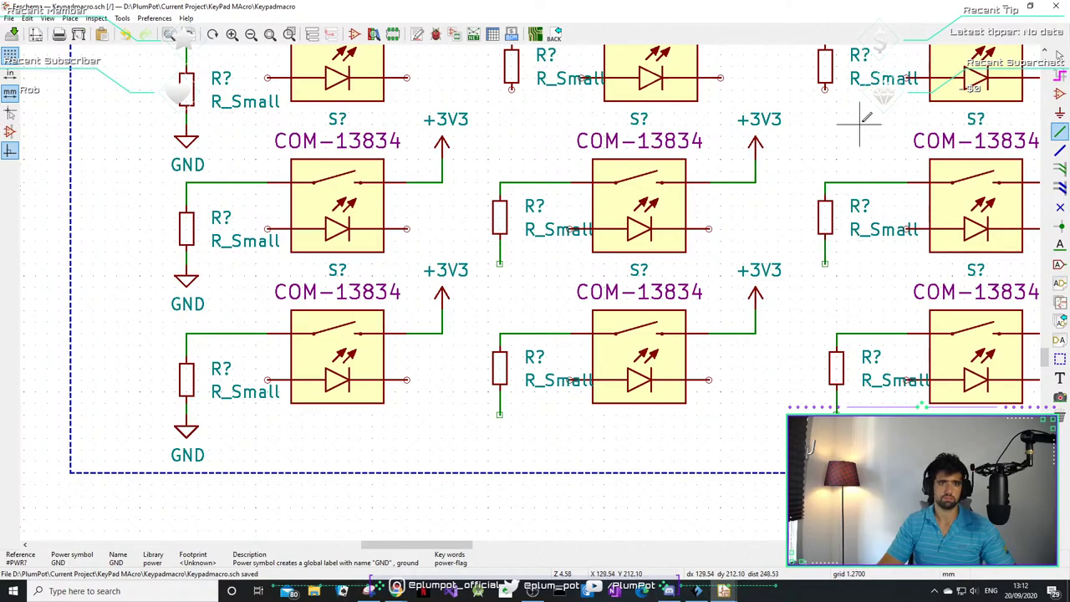
- Draw a short wire down from the lower end of the top-row resistor in the right column
scroll(848, 114, up, 1)
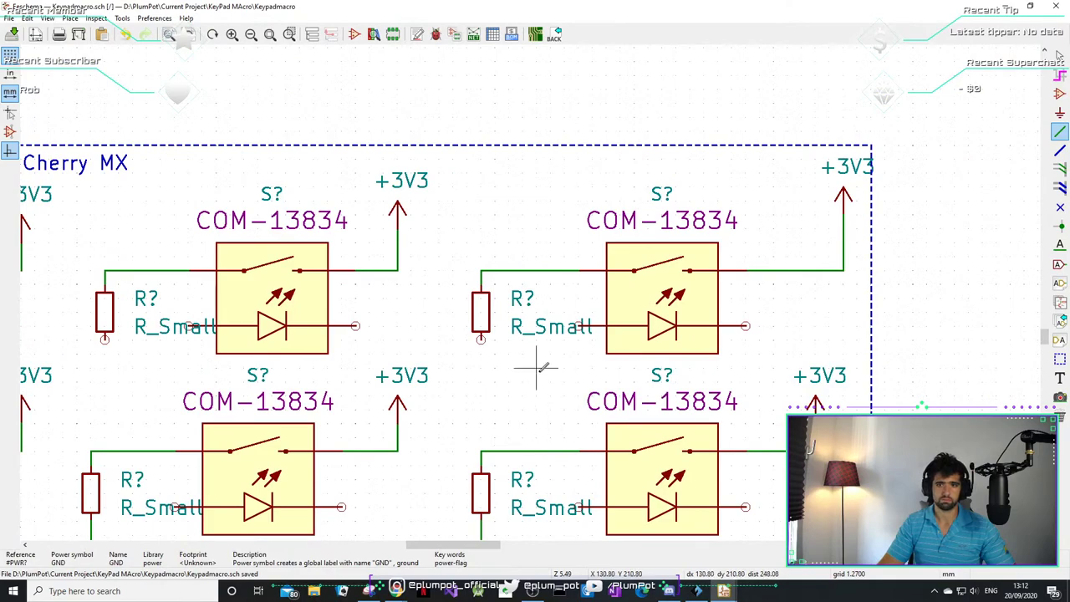
middle_drag(563, 367, 520, 294)
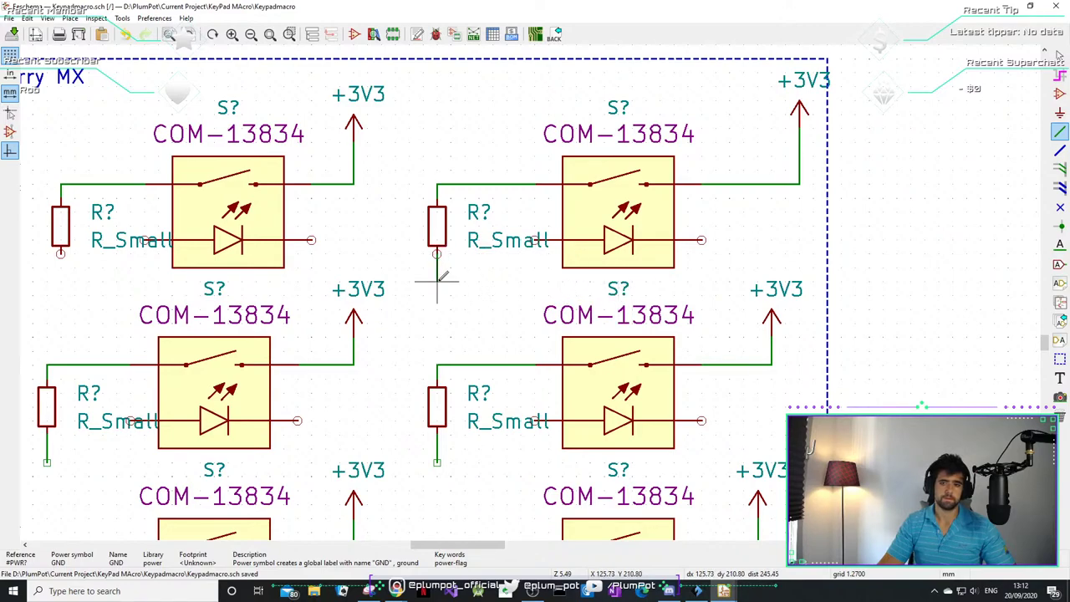
click(436, 254)
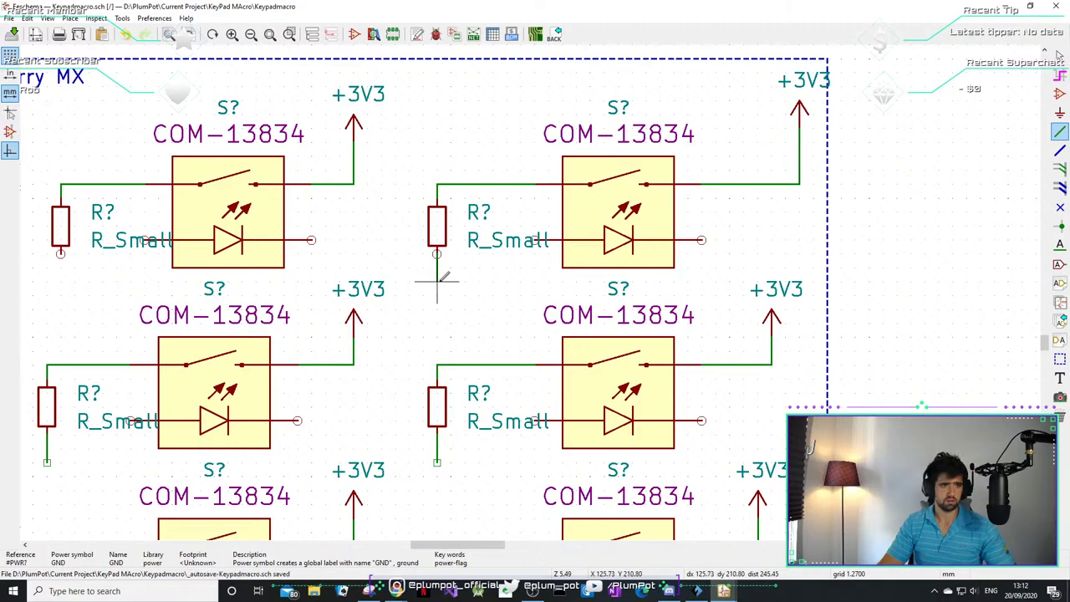
double_click(437, 280)
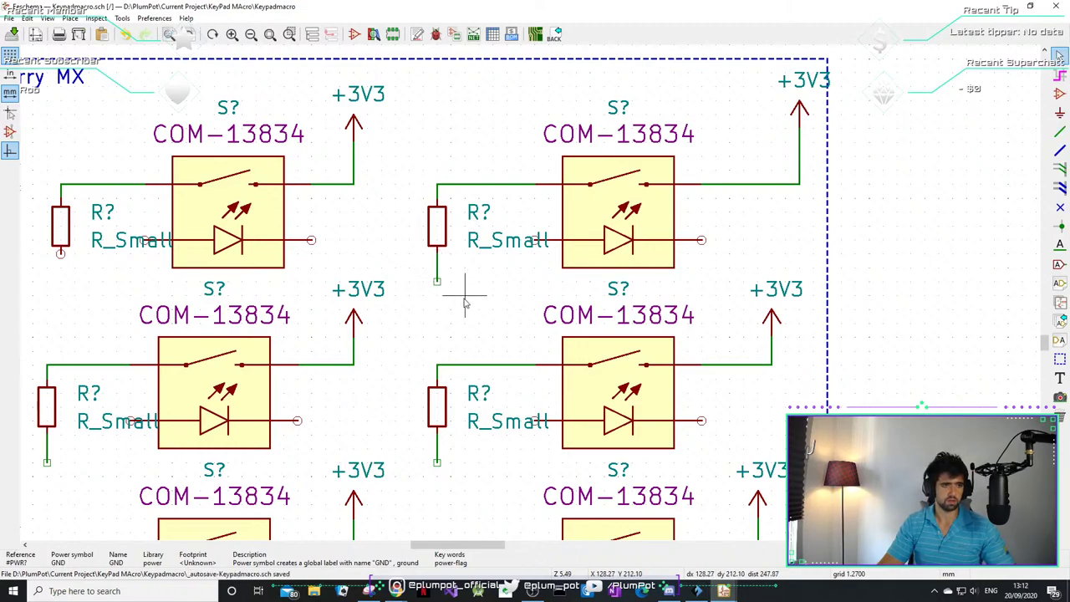
- Draw a short wire down from the lower end of the top-row resistor in the middle column
middle_drag(436, 280, 485, 242)
scroll(485, 242, down, 5)
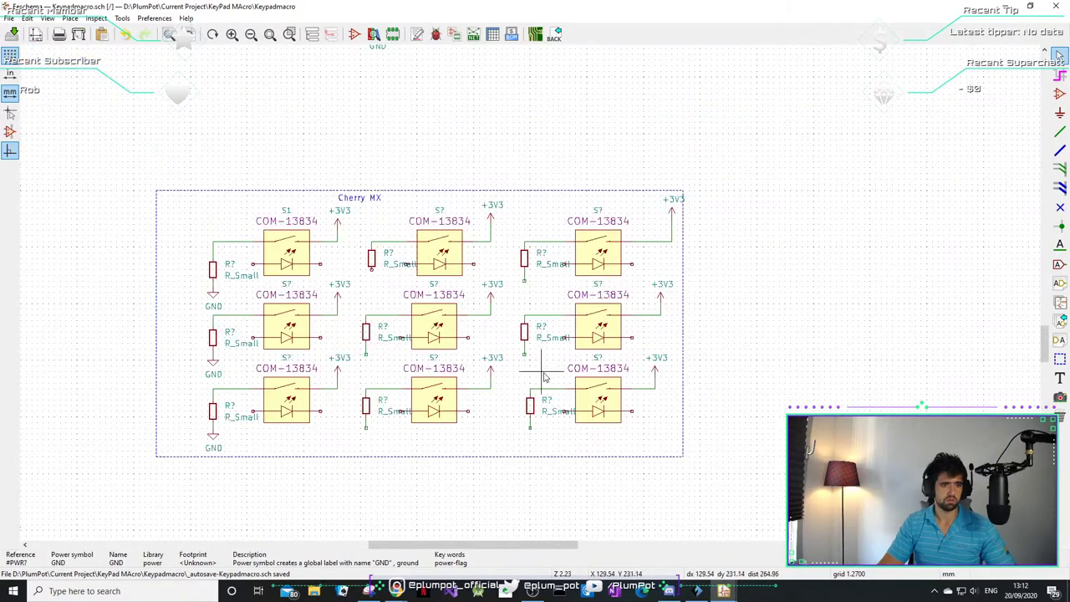
scroll(549, 289, up, 5)
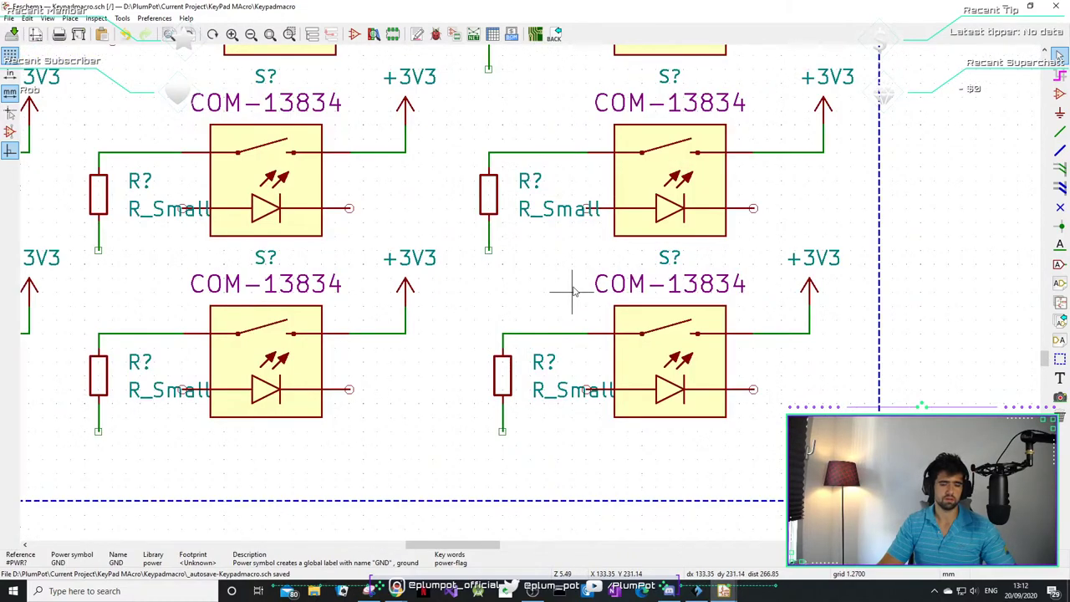
scroll(501, 286, down, 3)
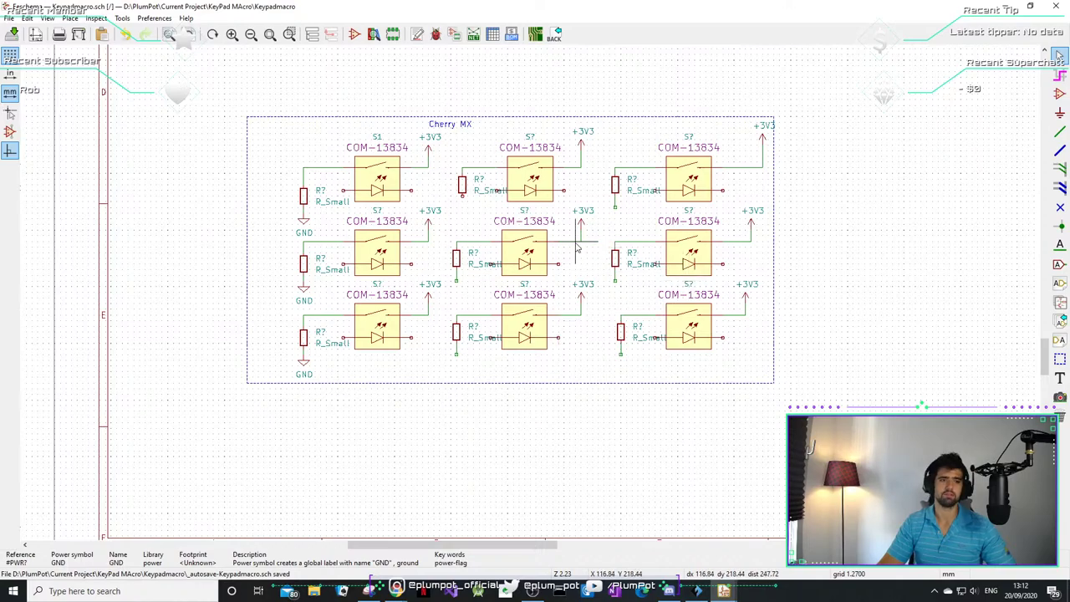
scroll(576, 246, up, 1)
scroll(530, 294, up, 2)
scroll(527, 302, down, 1)
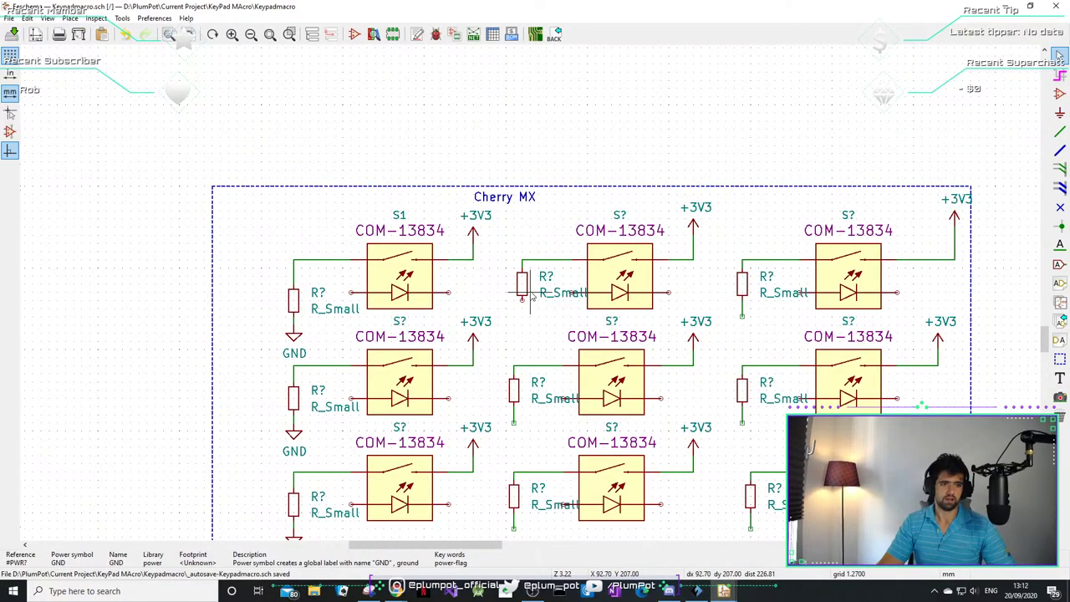
scroll(527, 308, up, 3)
key(w)
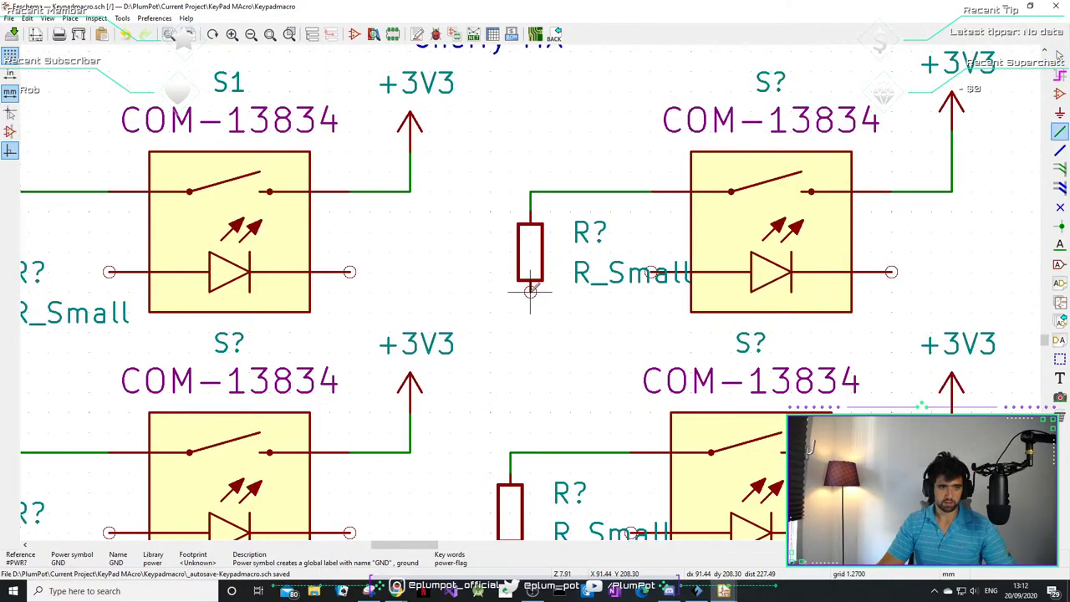
- Duplicate the GND symbol onto the wire end below the bottom-row resistor in the middle column
scroll(613, 332, down, 3)
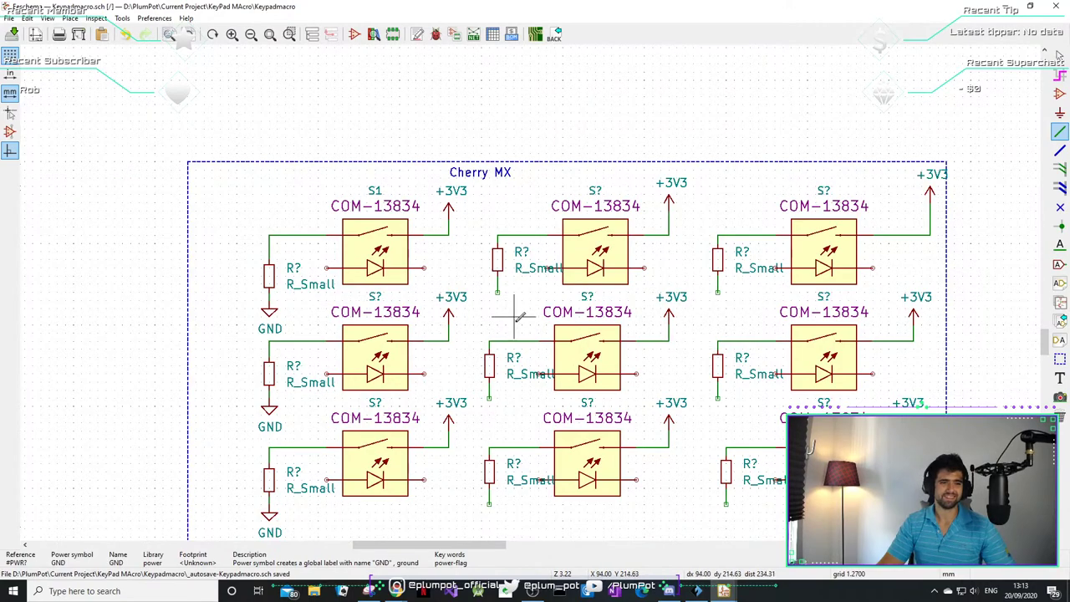
scroll(454, 306, down, 3)
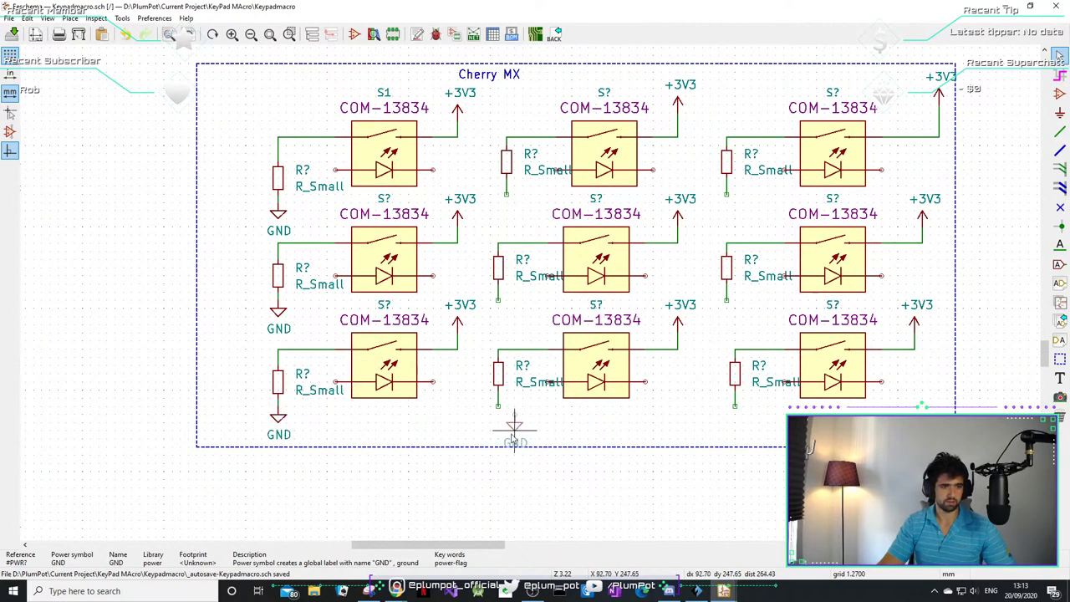
click(498, 422)
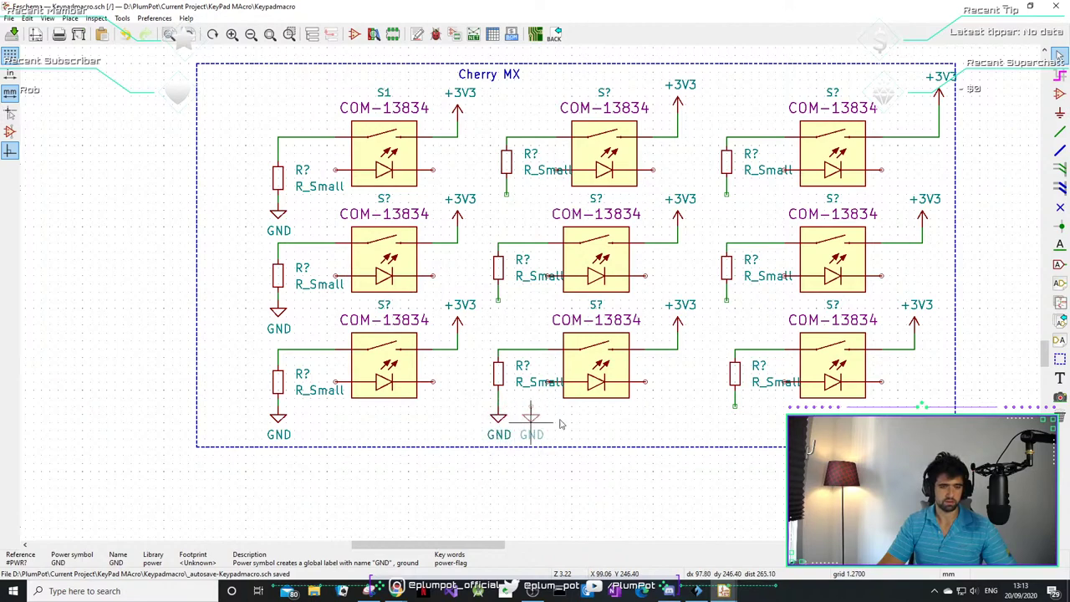
- Place GND symbols on the wire ends below the remaining resistors in the middle and right columns
click(735, 422)
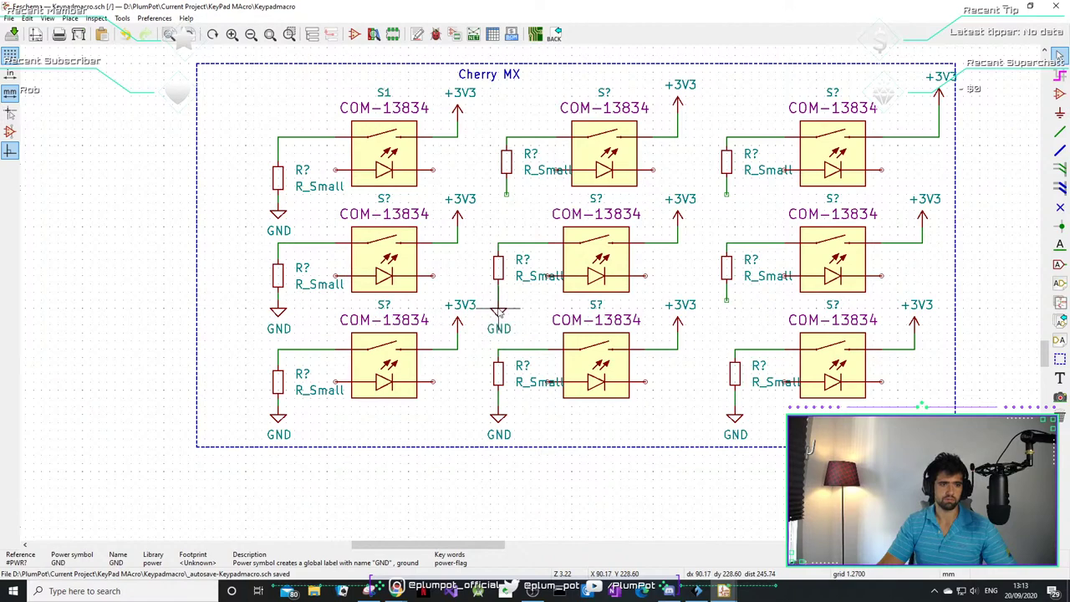
click(498, 314)
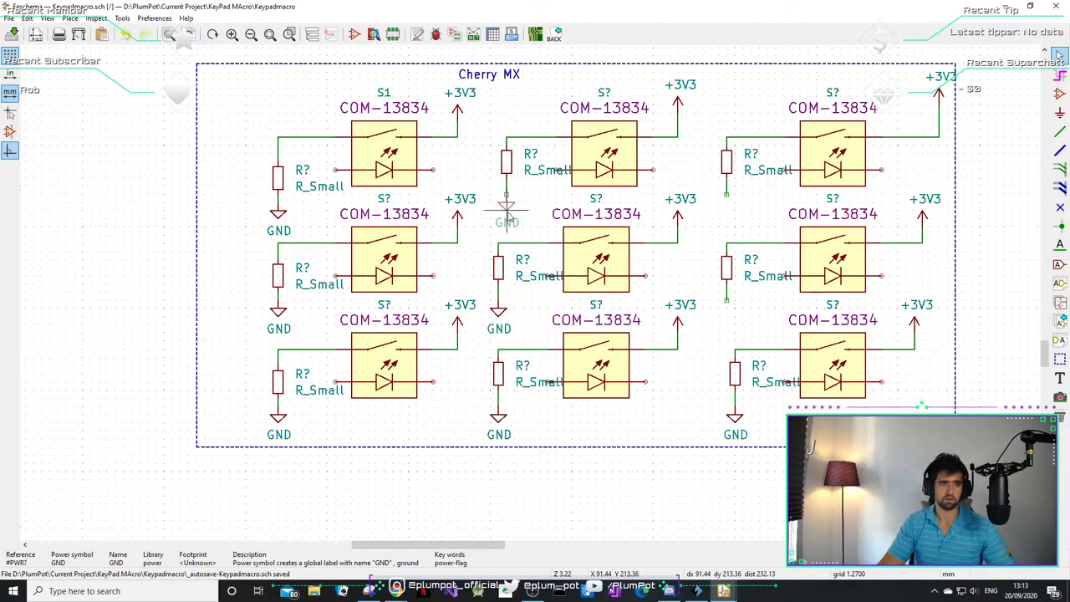
click(506, 203)
click(726, 203)
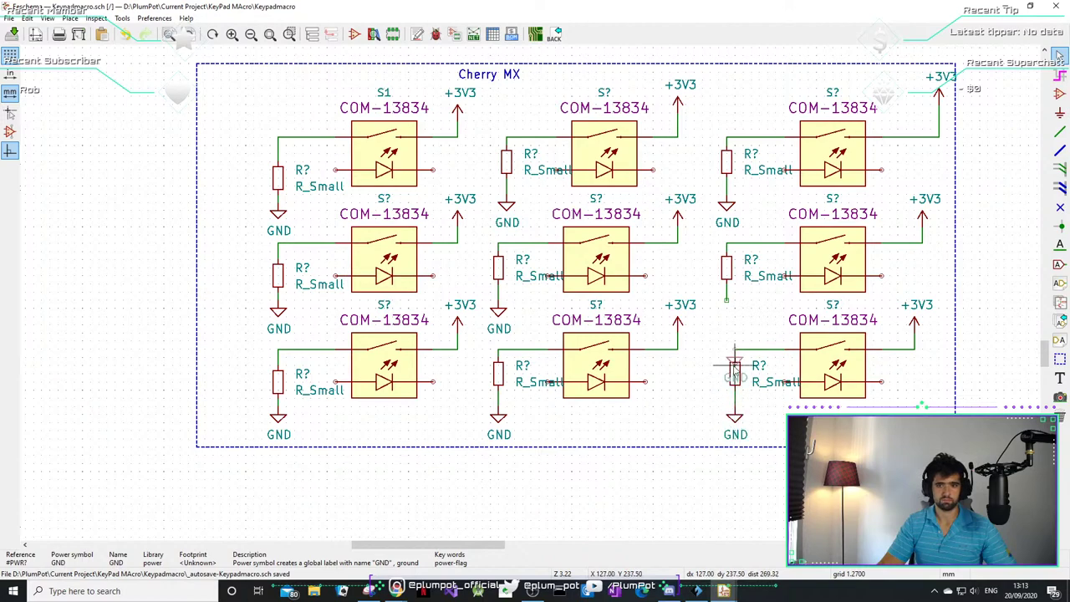
click(726, 315)
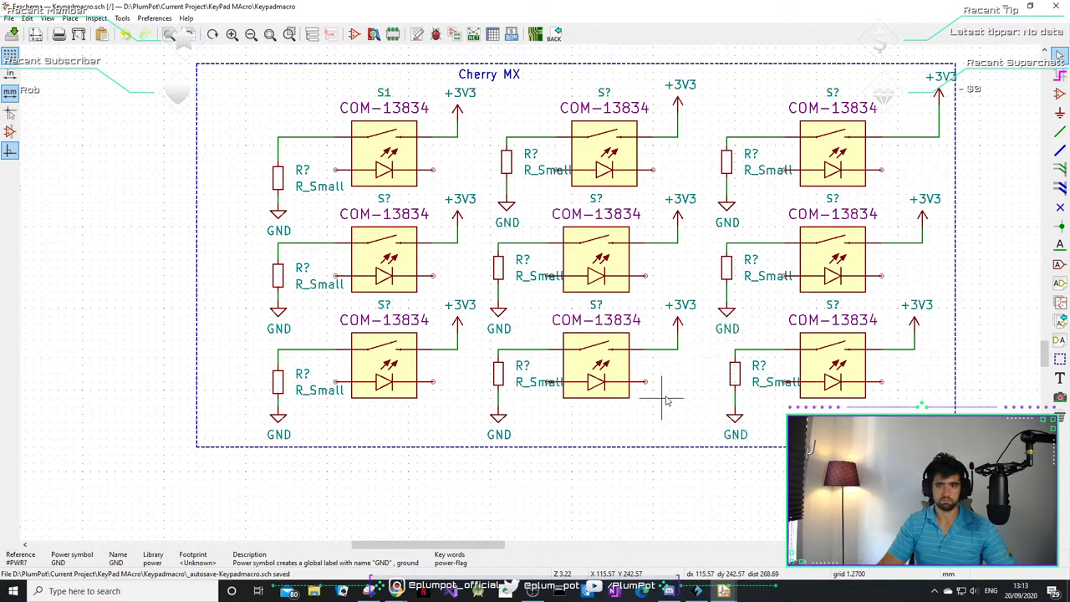
- Move the R_Small value and R? reference of the left column's bottom-row resistor to the resistor's left side
middle_drag(645, 359, 581, 357)
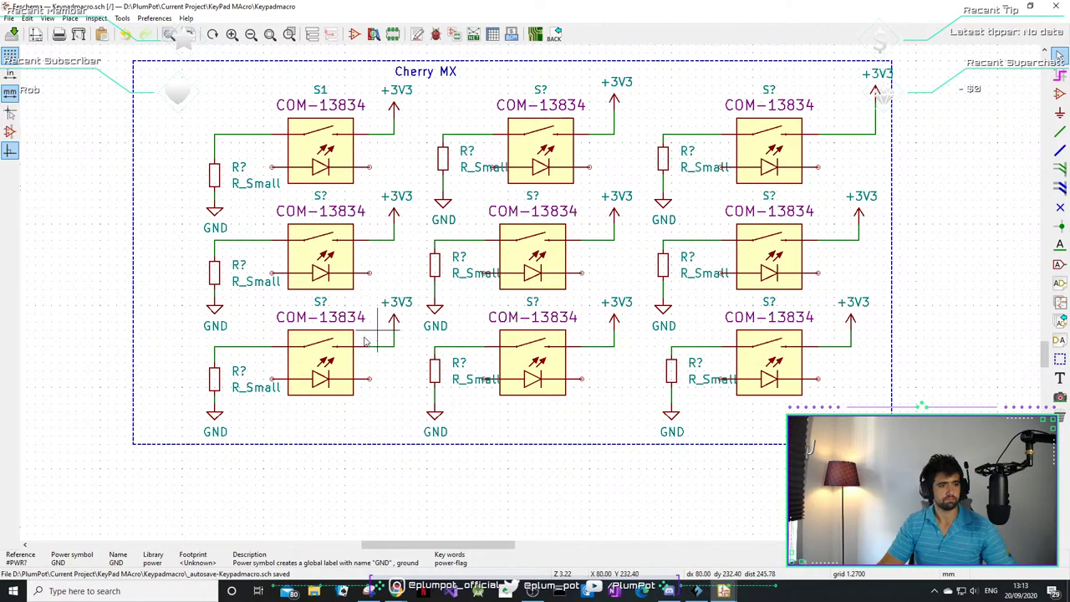
key(m)
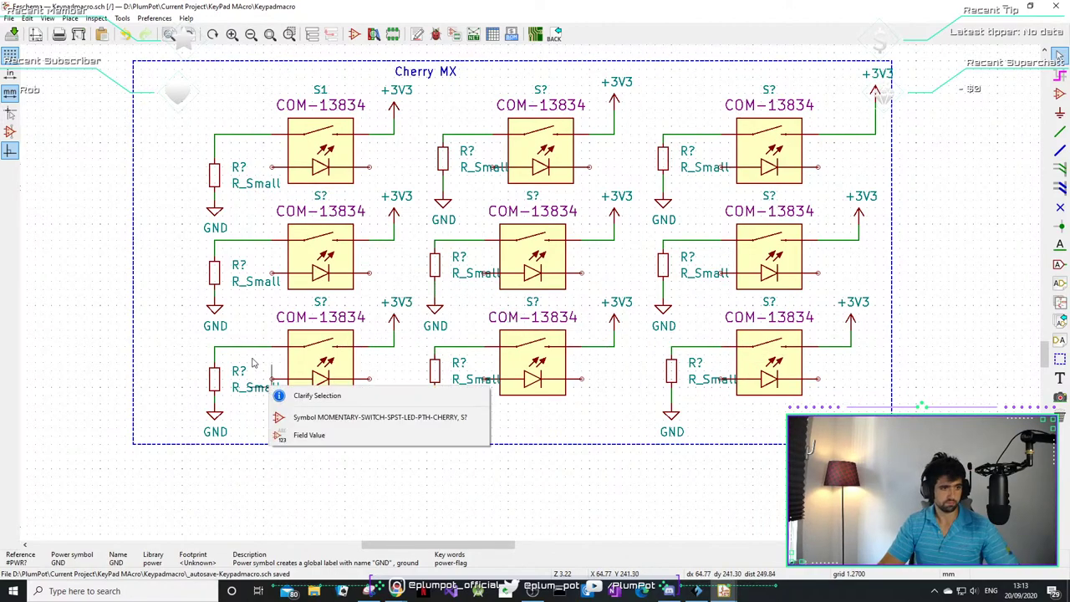
click(309, 432)
click(140, 392)
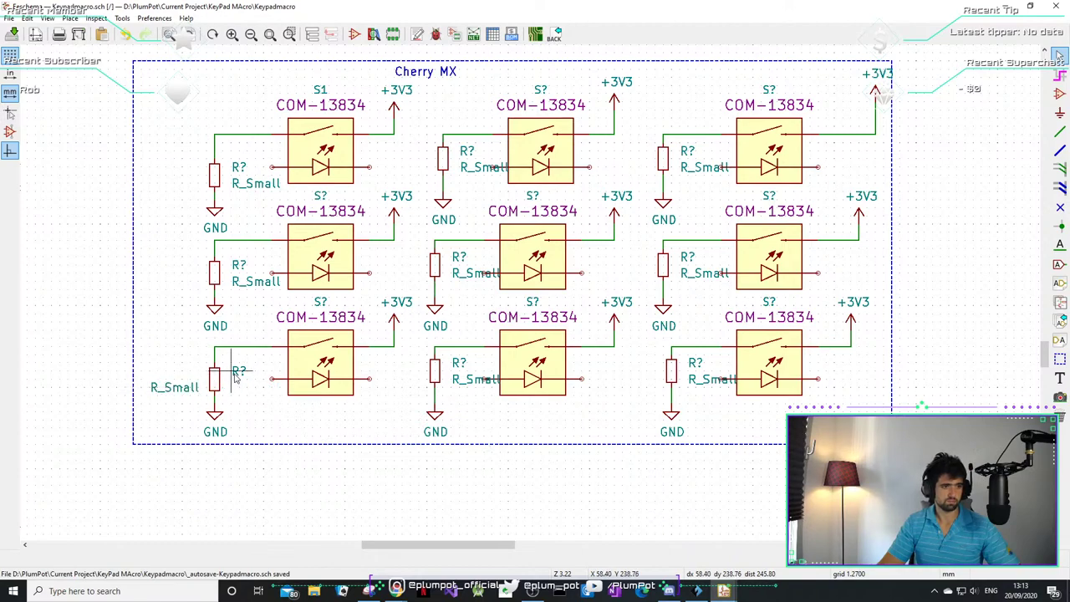
key(m)
click(156, 376)
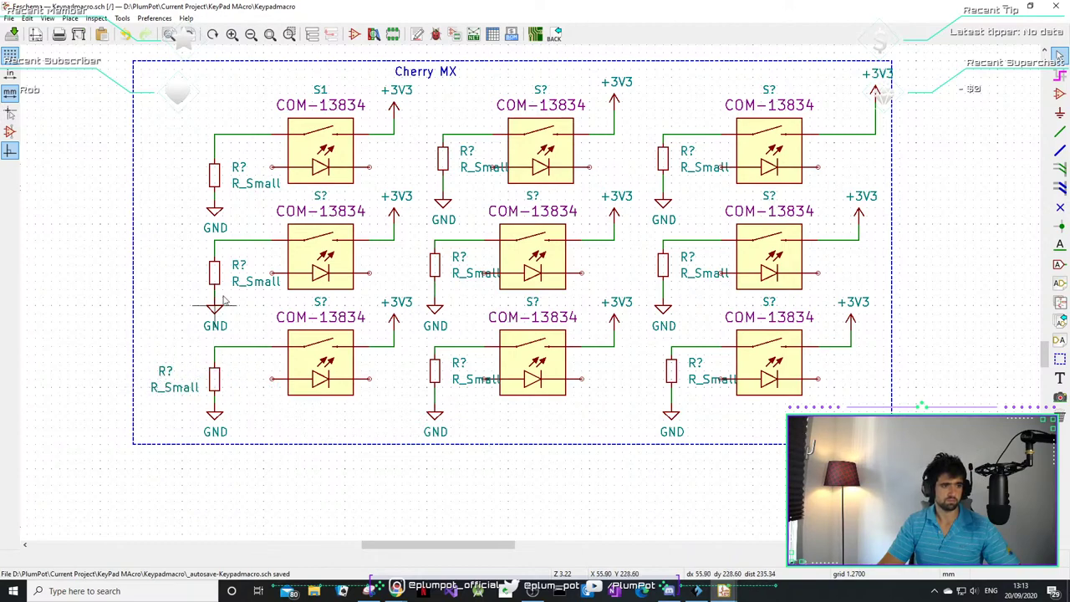
- Move the R_Small values and R? references of the left column's middle-row and top-row resistors to the left of their resistors
key(m)
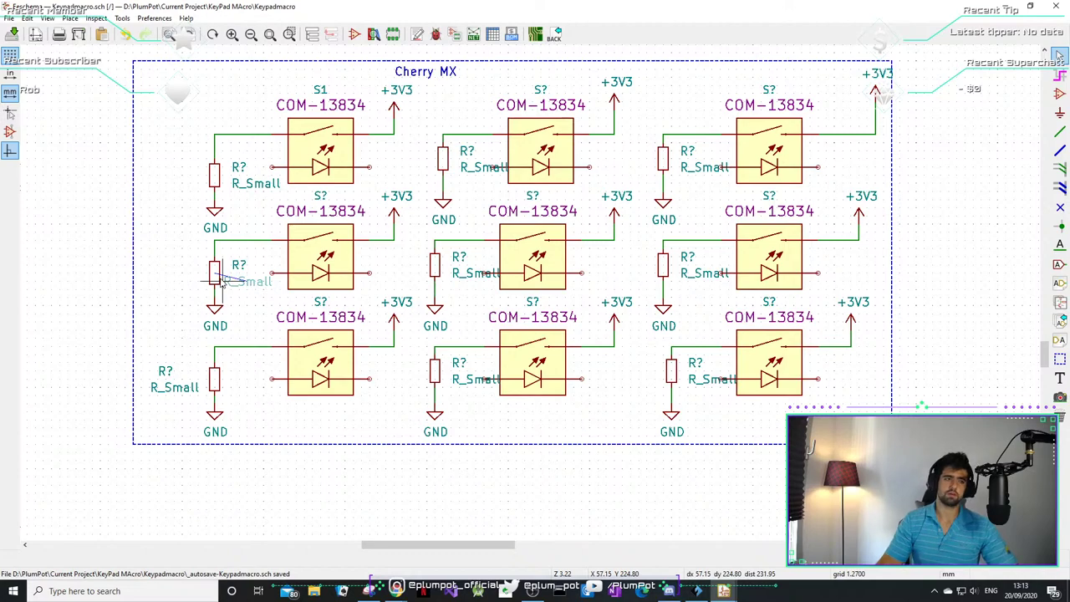
click(152, 288)
key(m)
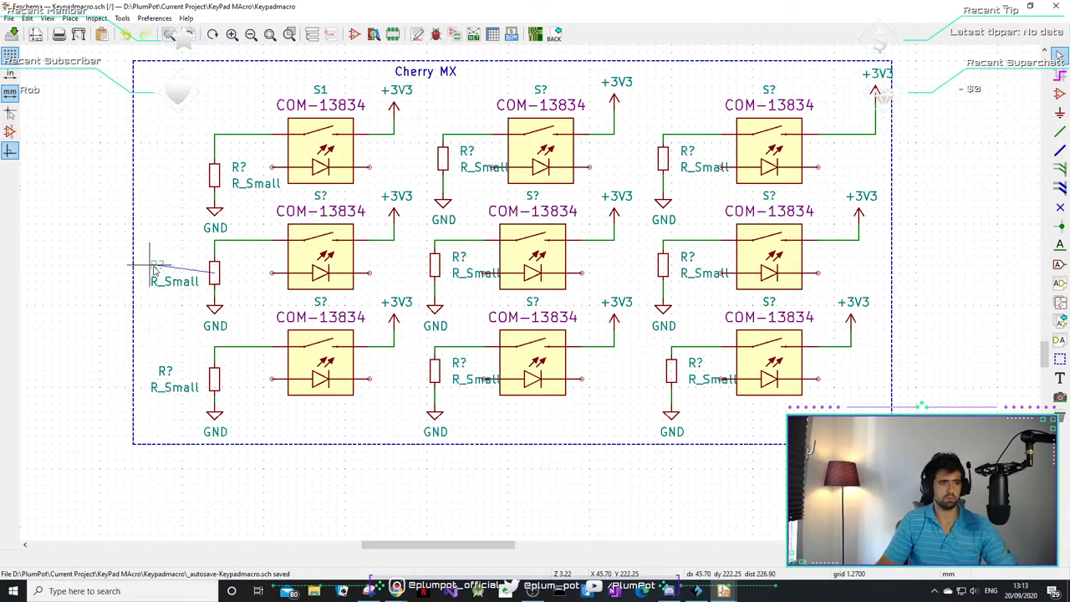
click(155, 268)
key(m)
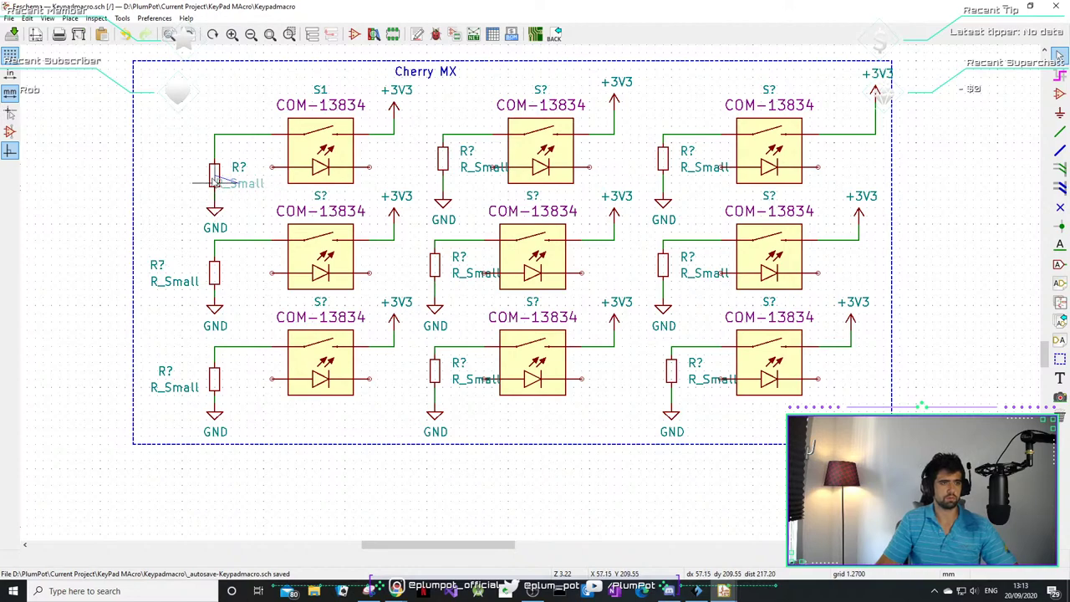
click(151, 183)
key(m)
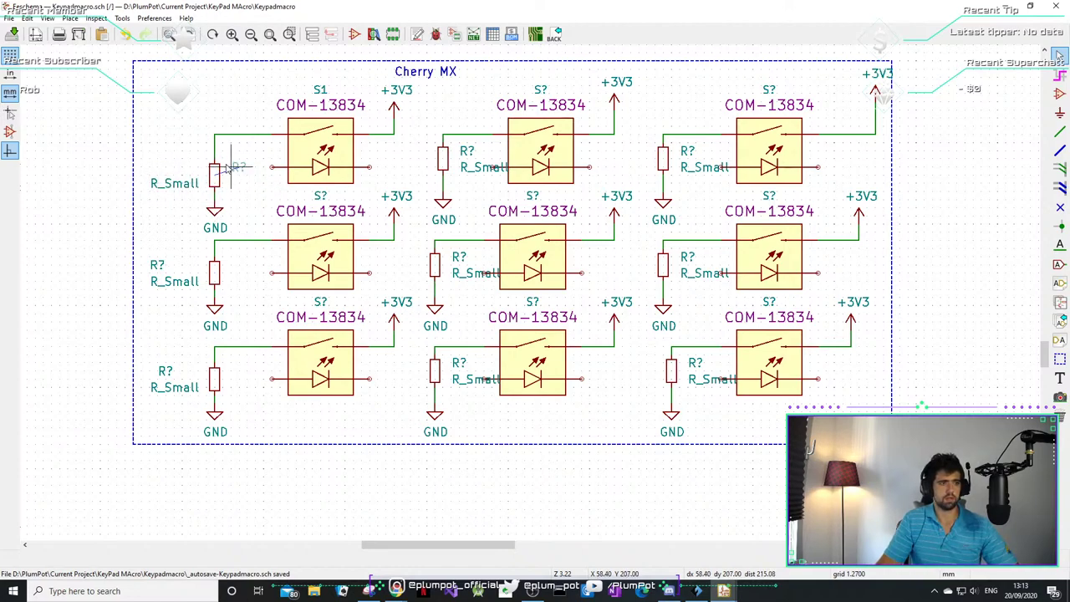
click(155, 167)
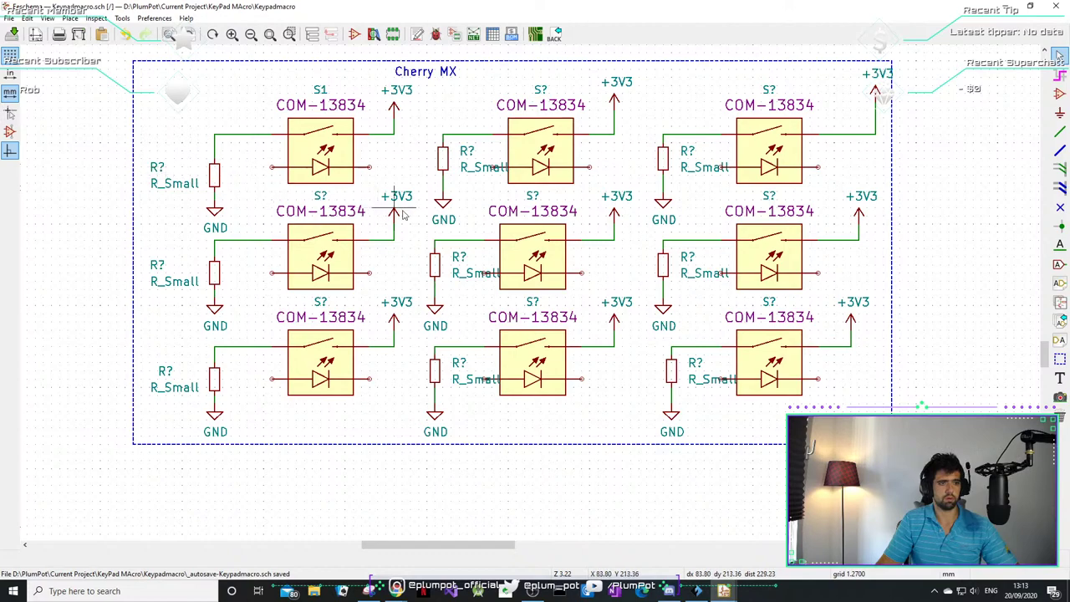
- In the middle column, lower the top-row resistor's value text, and rearrange the bottom-row resistor's texts with R_Small vertical on its left and R? closer
key(m)
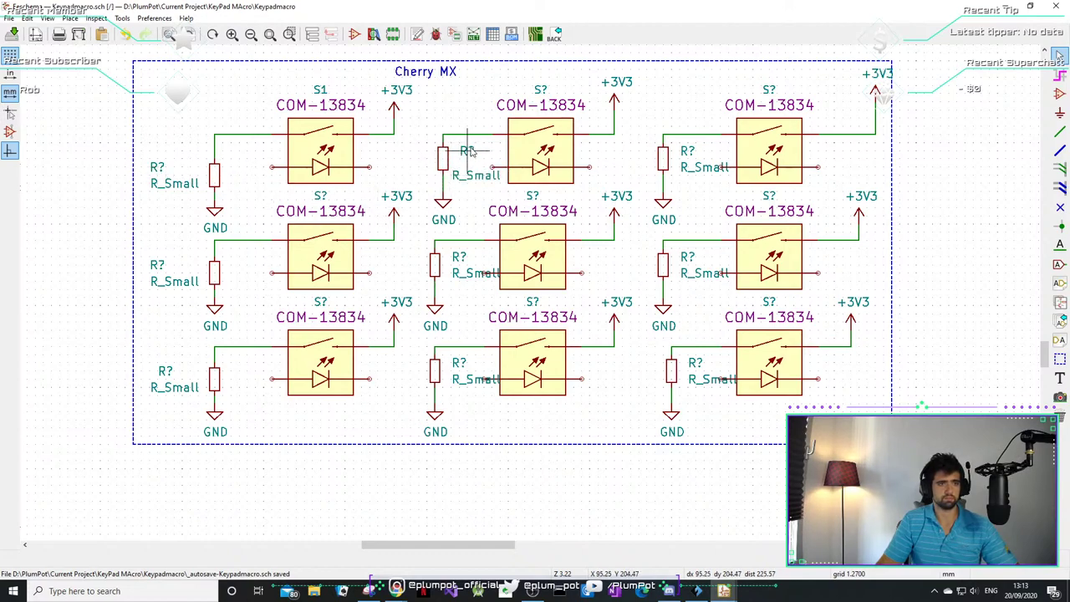
click(470, 181)
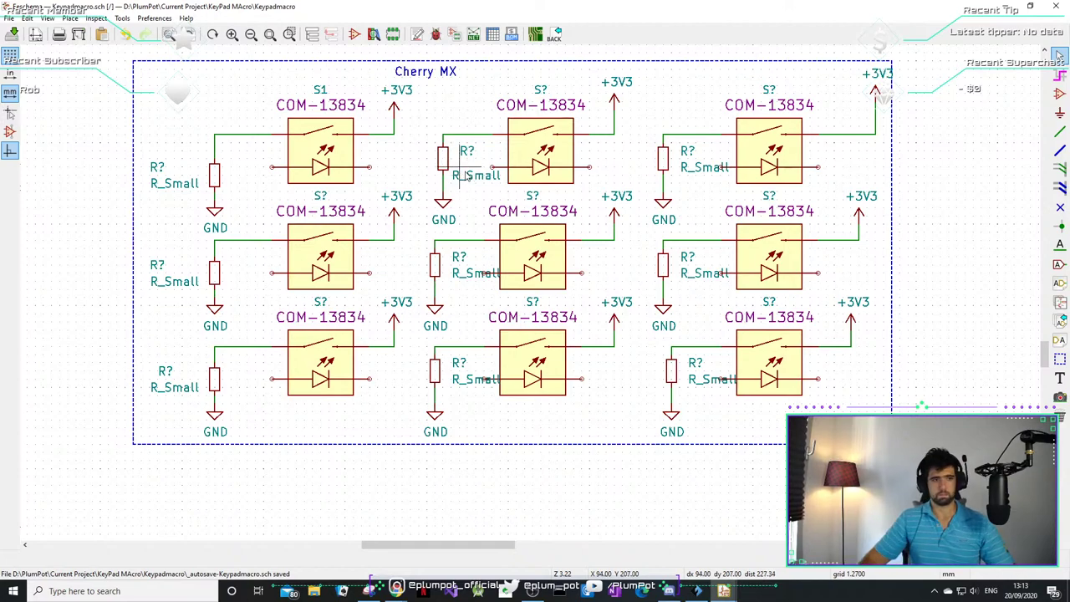
key(m)
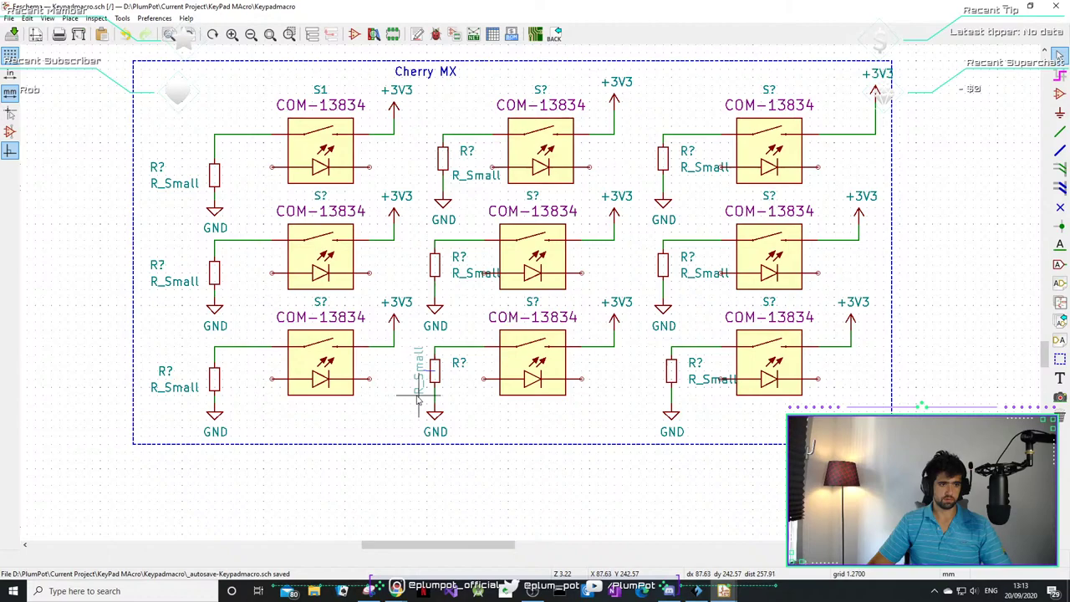
key(r)
click(393, 378)
key(m)
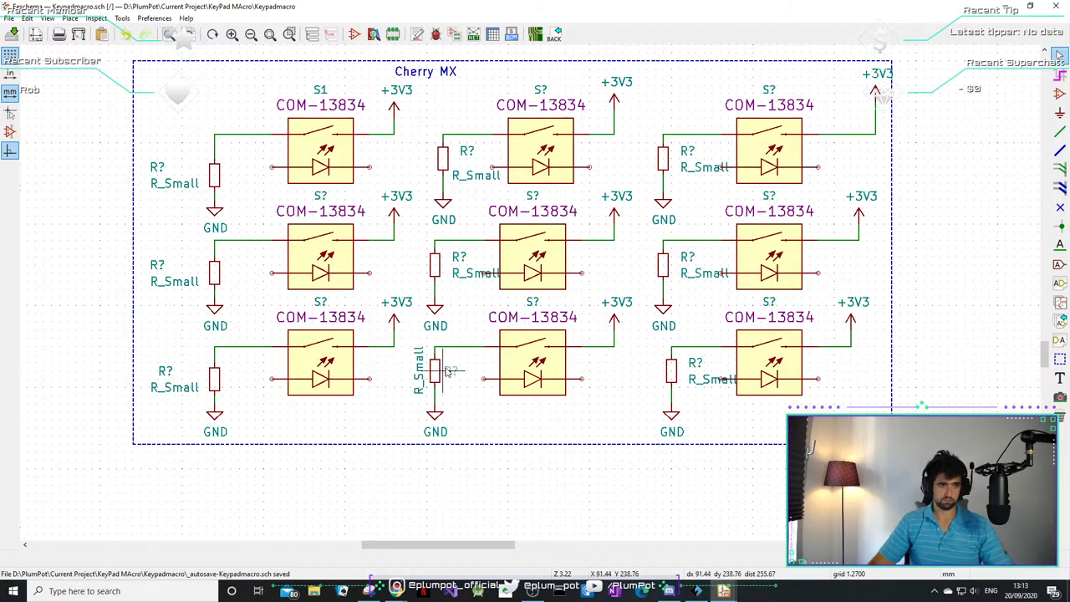
click(451, 358)
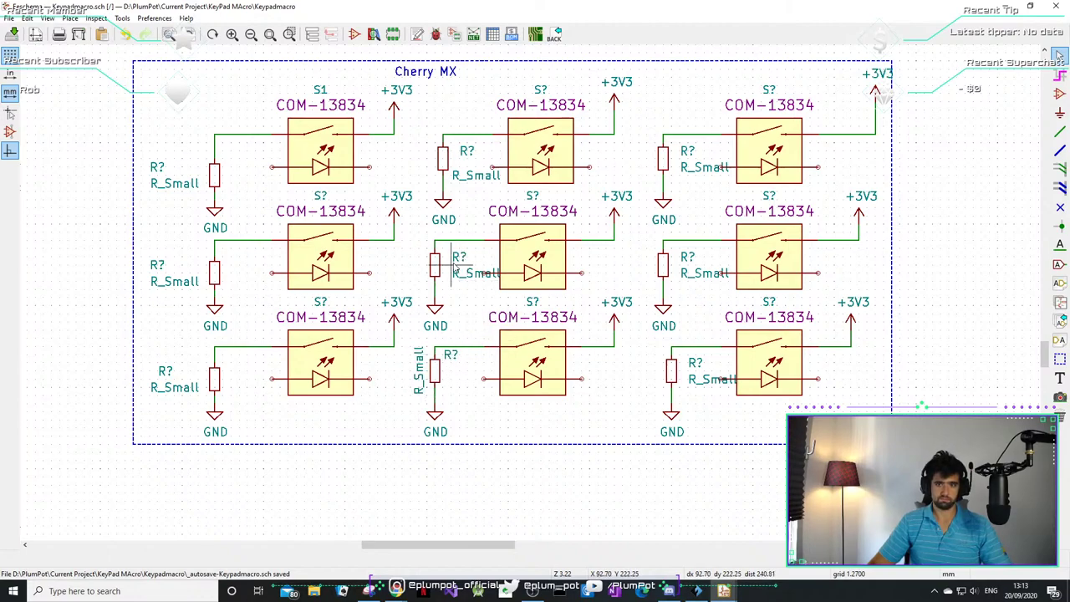
- Move the middle column's middle-row resistor texts, placing R_Small below right of the resistor and R? above left of it
key(m)
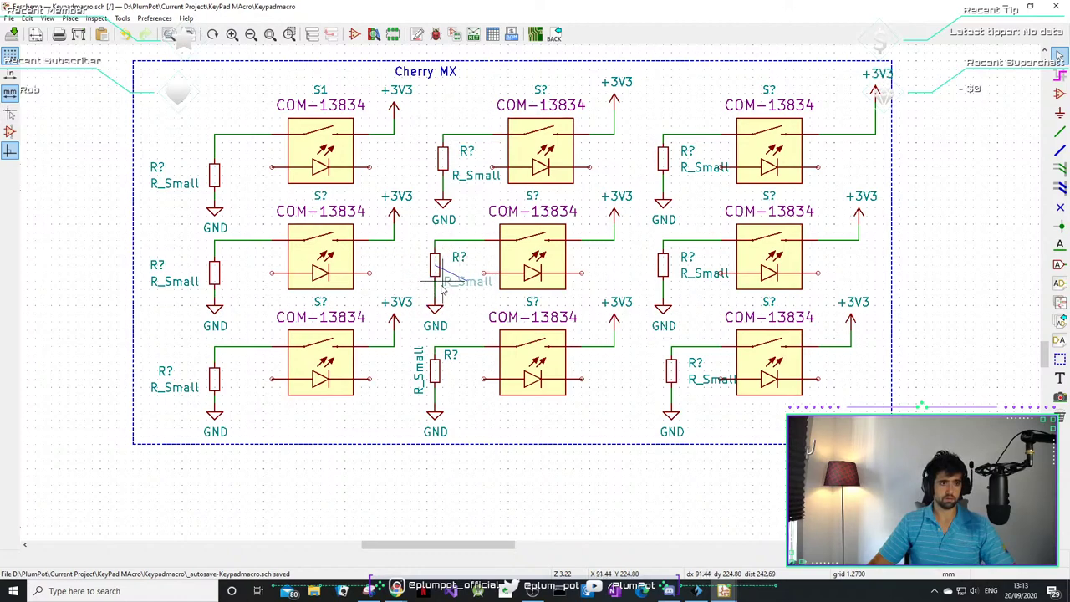
click(443, 288)
key(m)
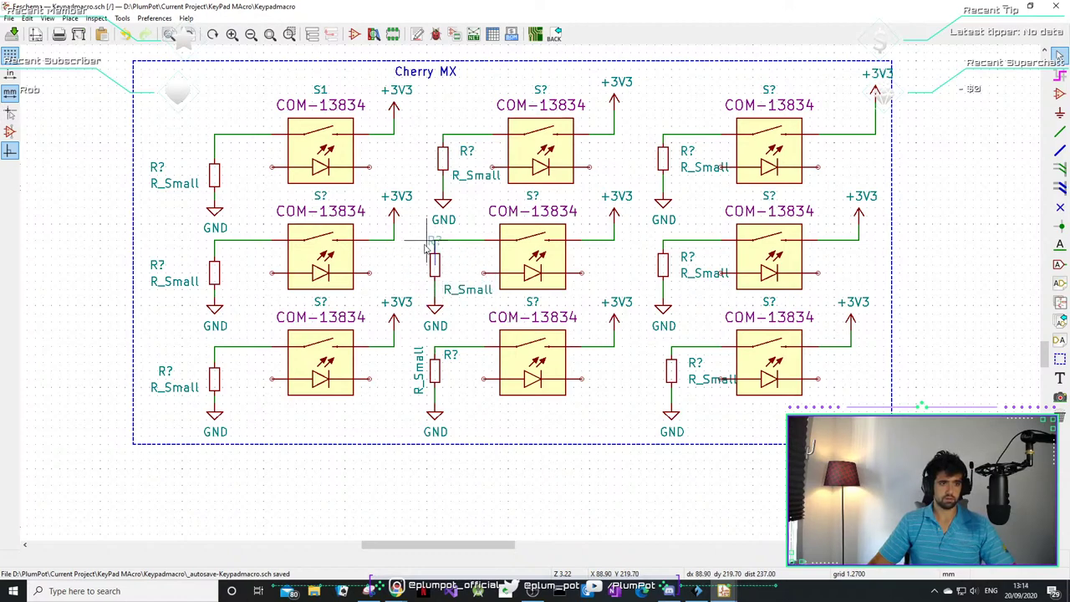
click(424, 246)
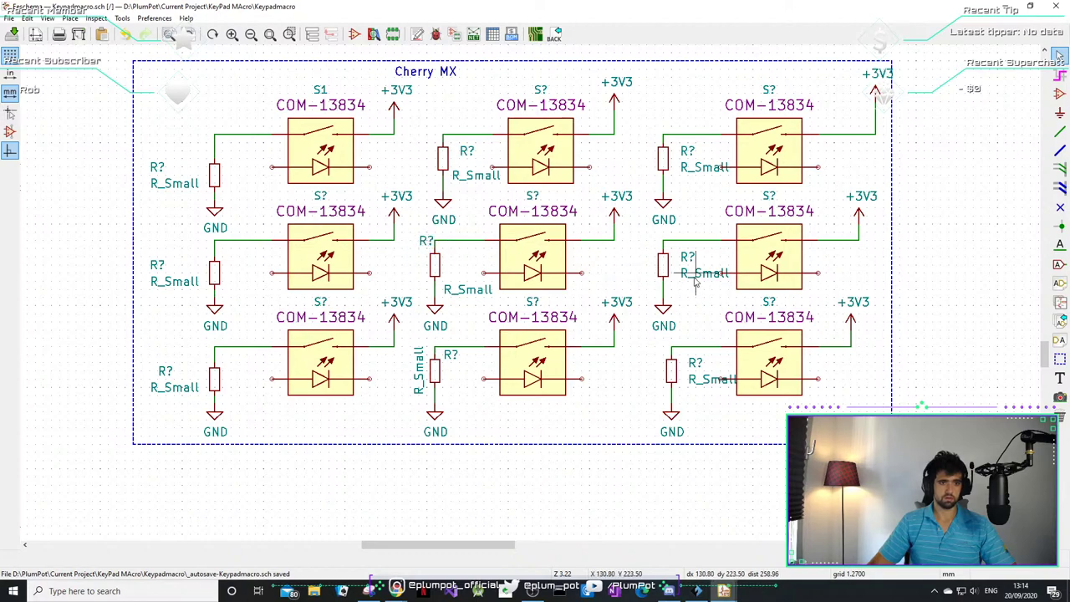
- In the right column, shift the middle-row resistor's R_Small text down and left, and move the bottom-row resistor's texts to its left side
key(m)
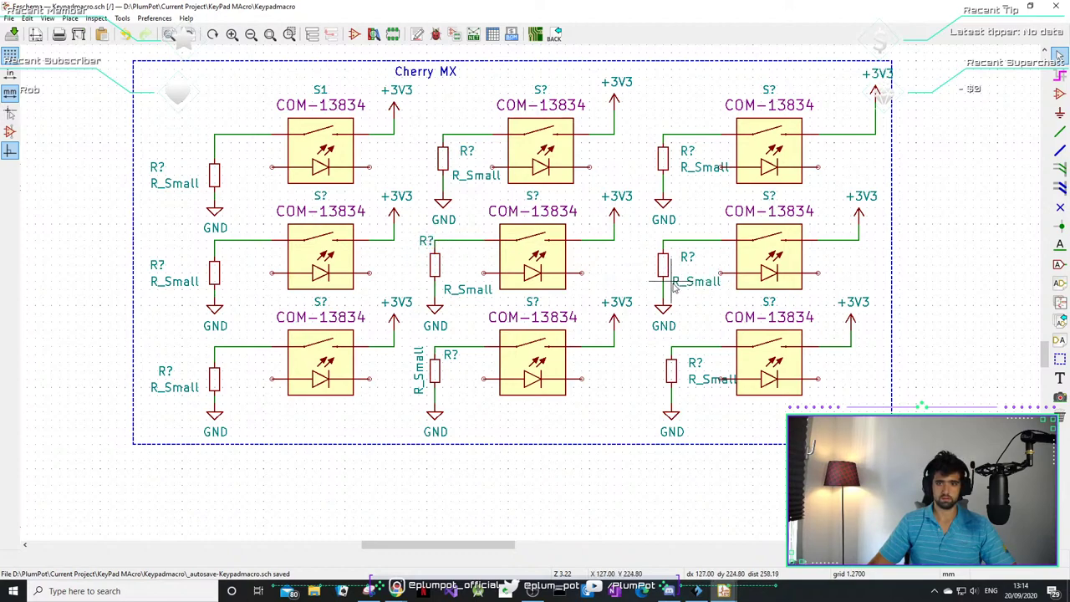
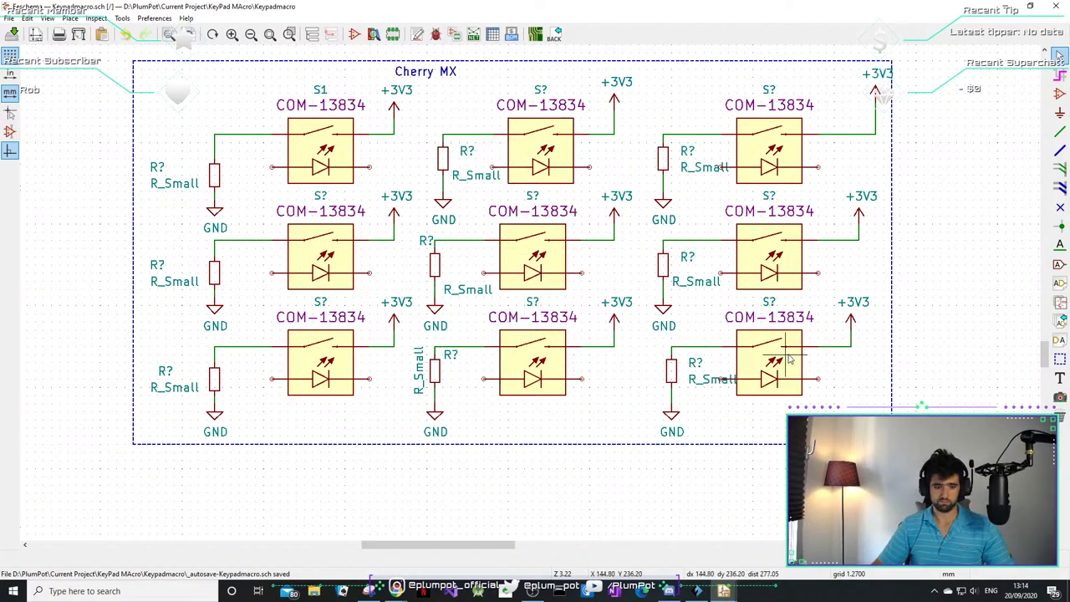
click(725, 380)
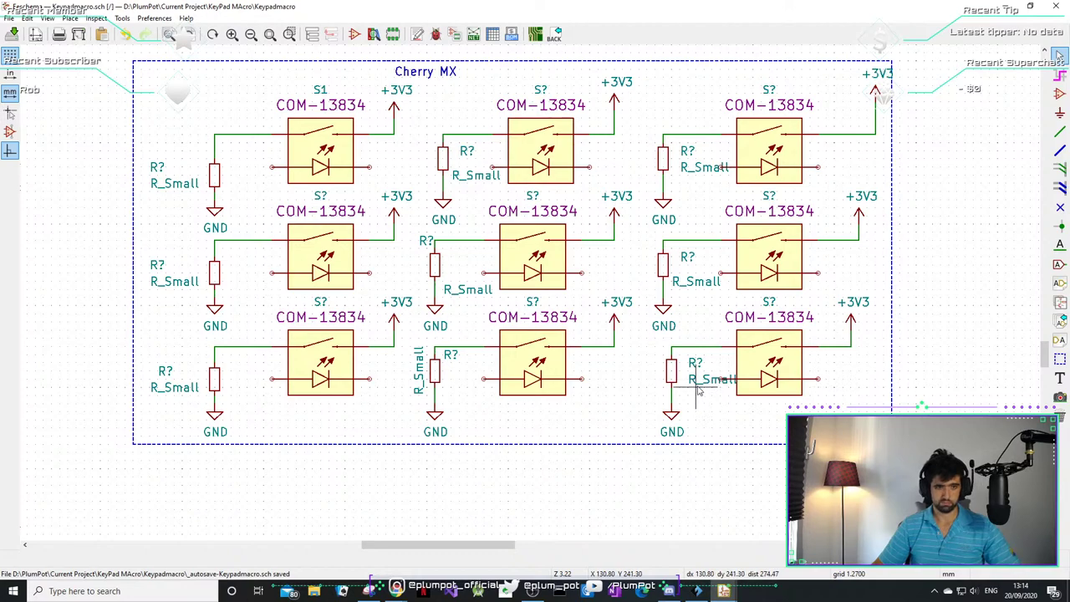
drag(690, 383, 616, 395)
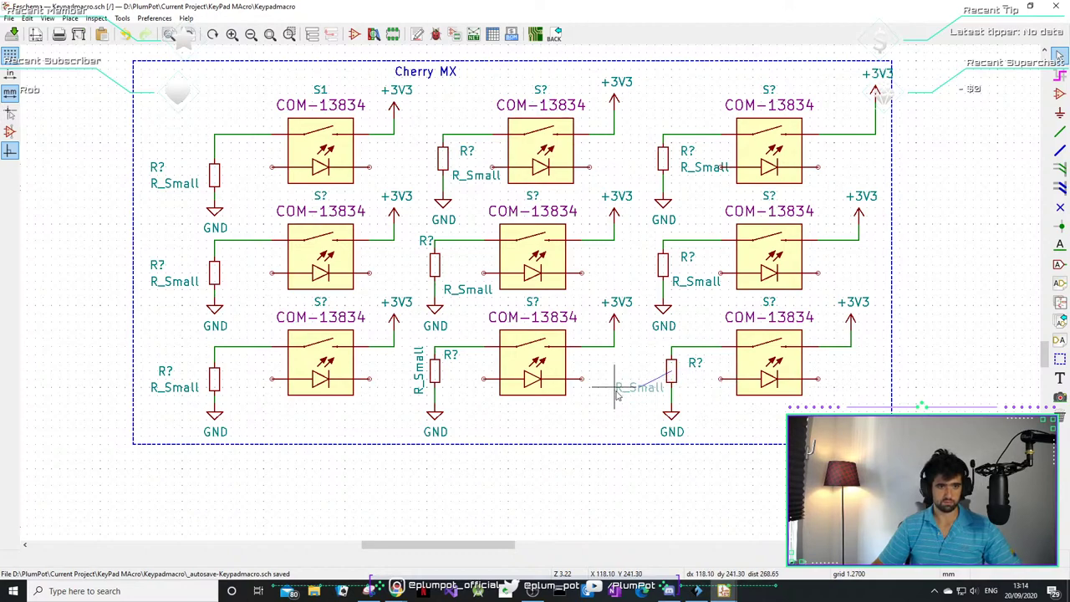
click(617, 395)
drag(695, 364, 625, 370)
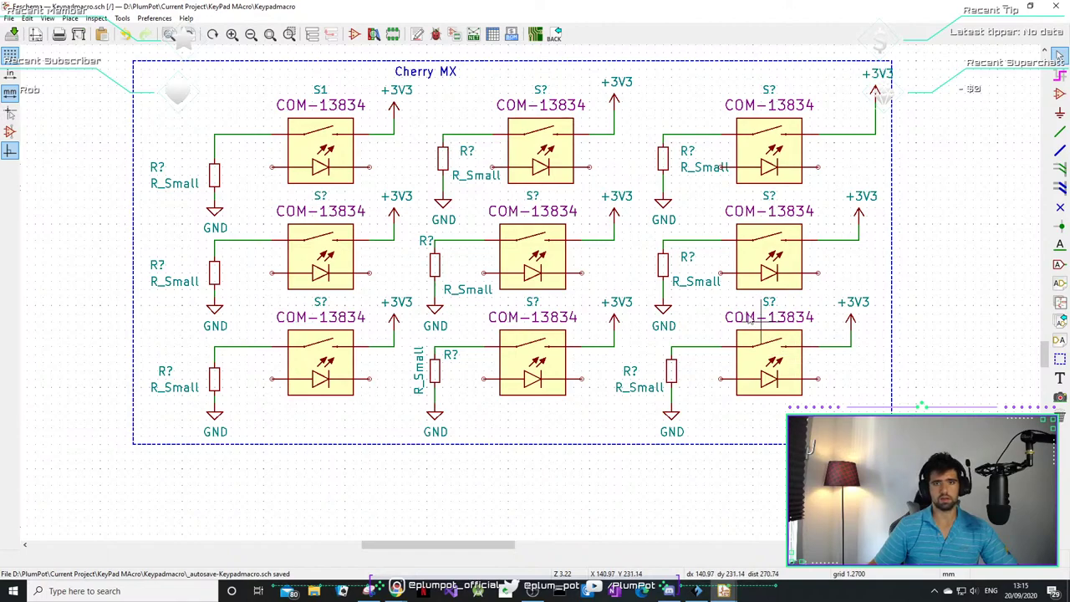
- Examine the STM32F103C8Tx pins above the Cherry MX block and review the switch block's wiring
scroll(631, 159, down, 1)
middle_drag(631, 159, 526, 449)
middle_drag(368, 125, 368, 197)
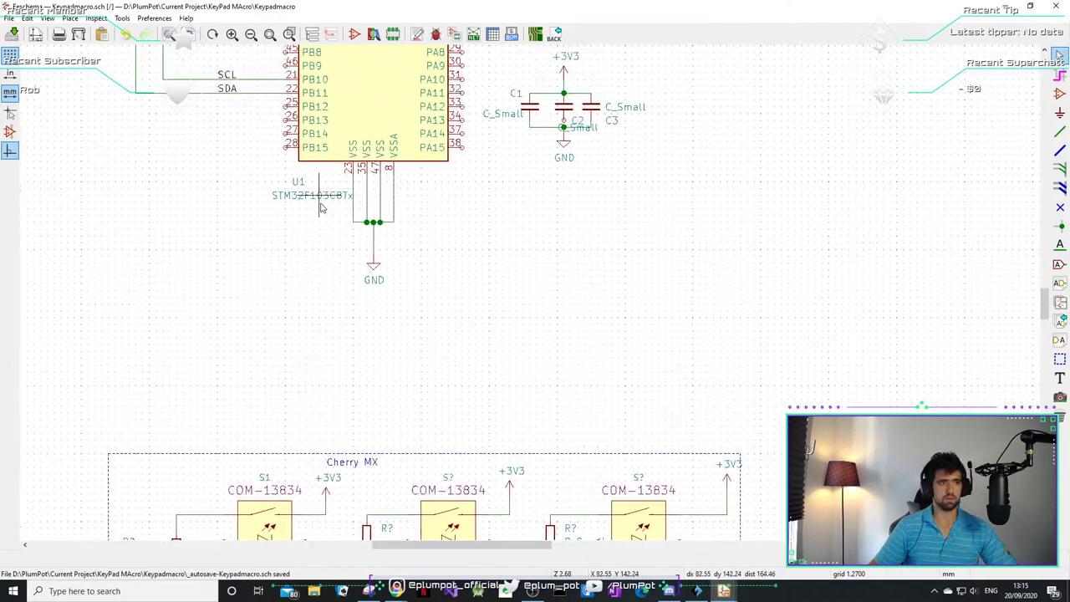
scroll(330, 191, up, 2)
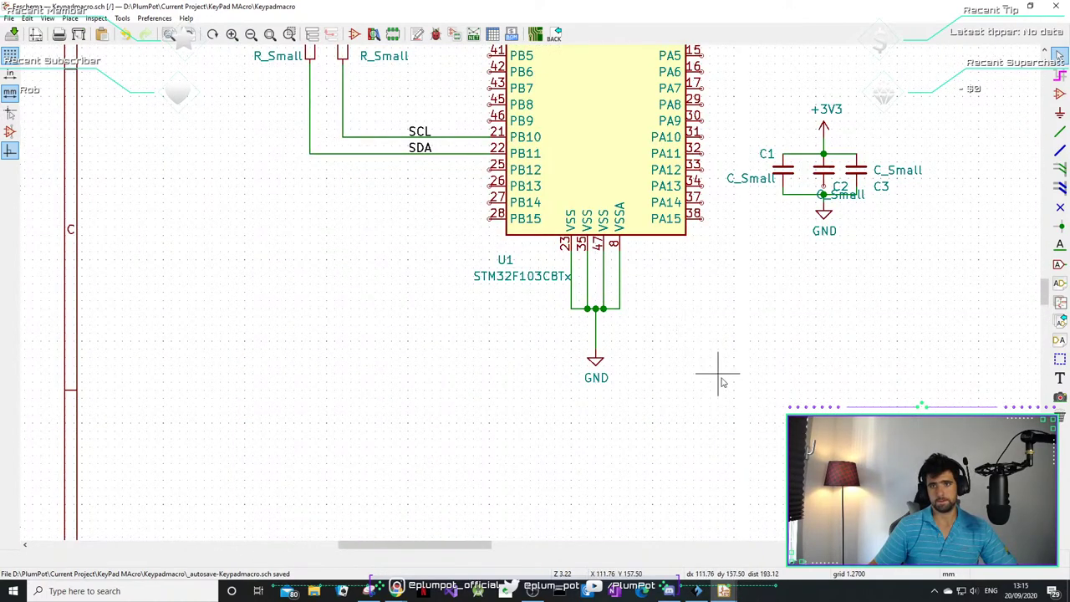
middle_drag(716, 375, 691, 296)
scroll(702, 368, down, 1)
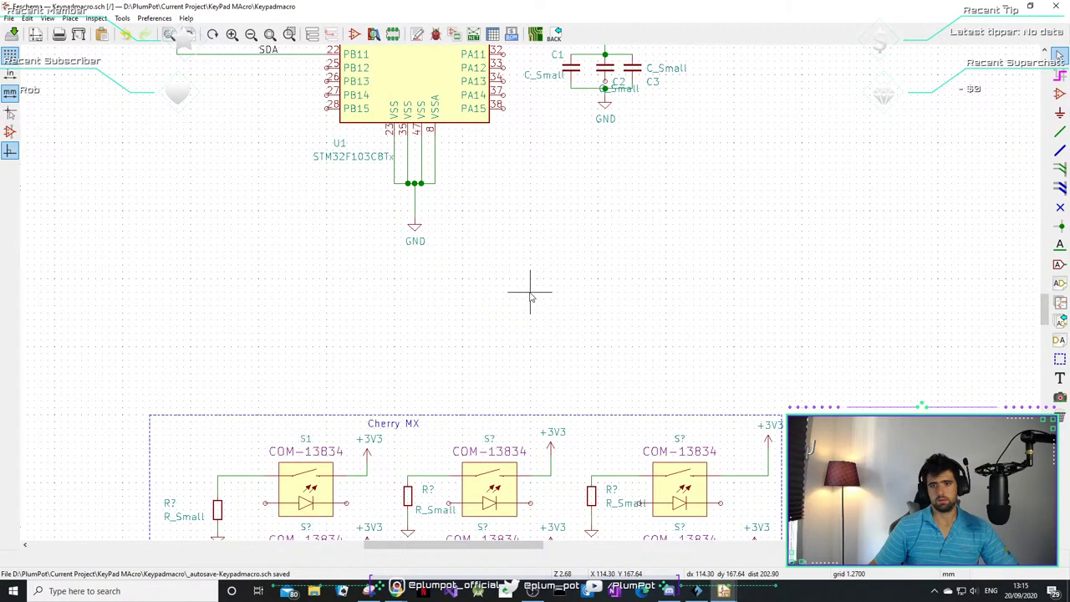
scroll(456, 394, down, 1)
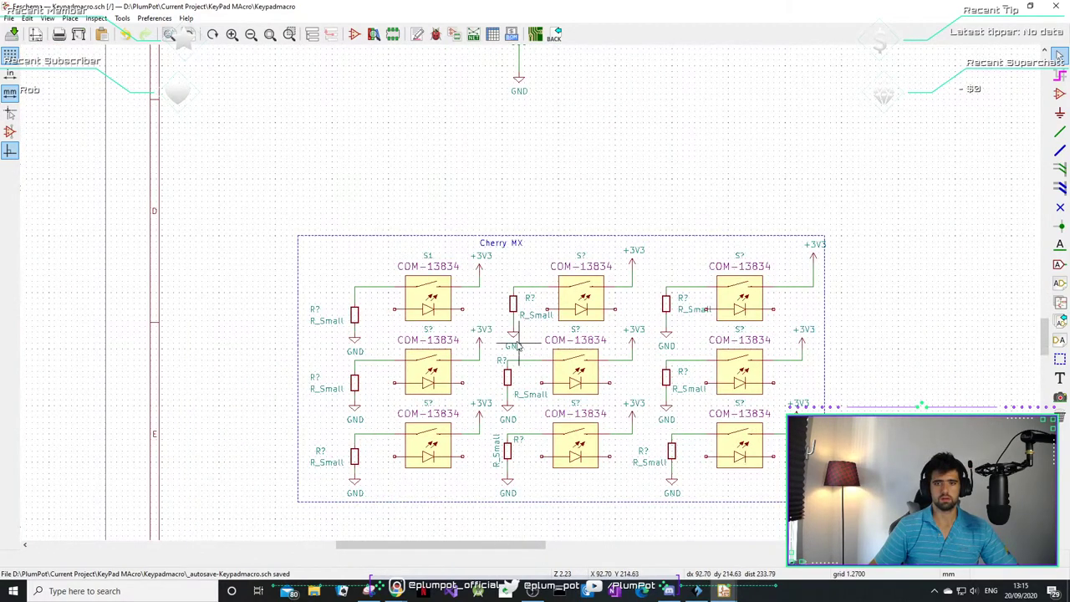
middle_drag(518, 345, 524, 287)
scroll(819, 349, up, 1)
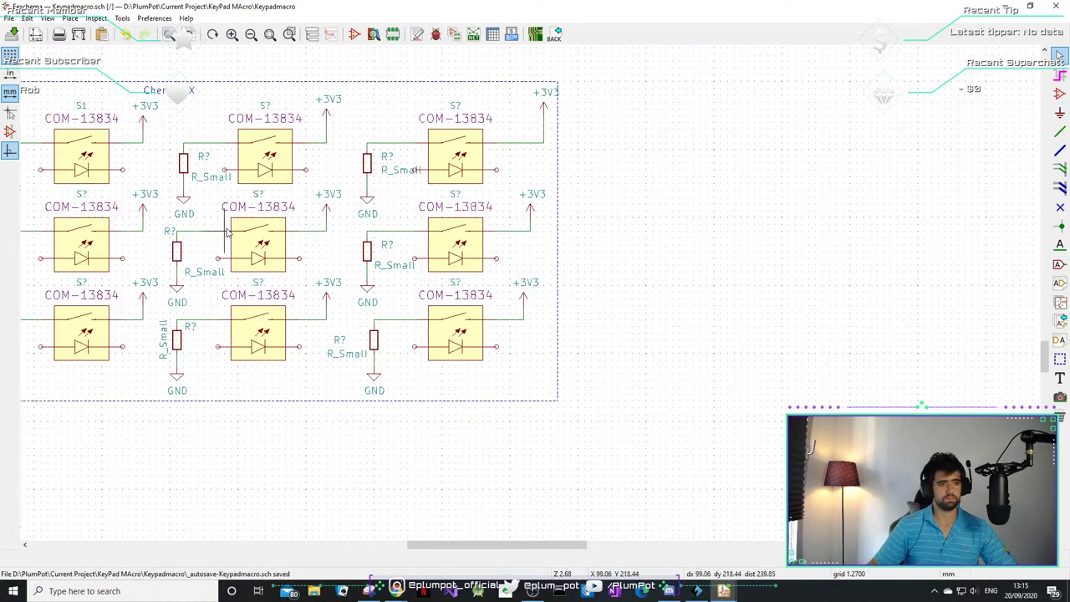
ctrl+scroll(384, 217, left, 5)
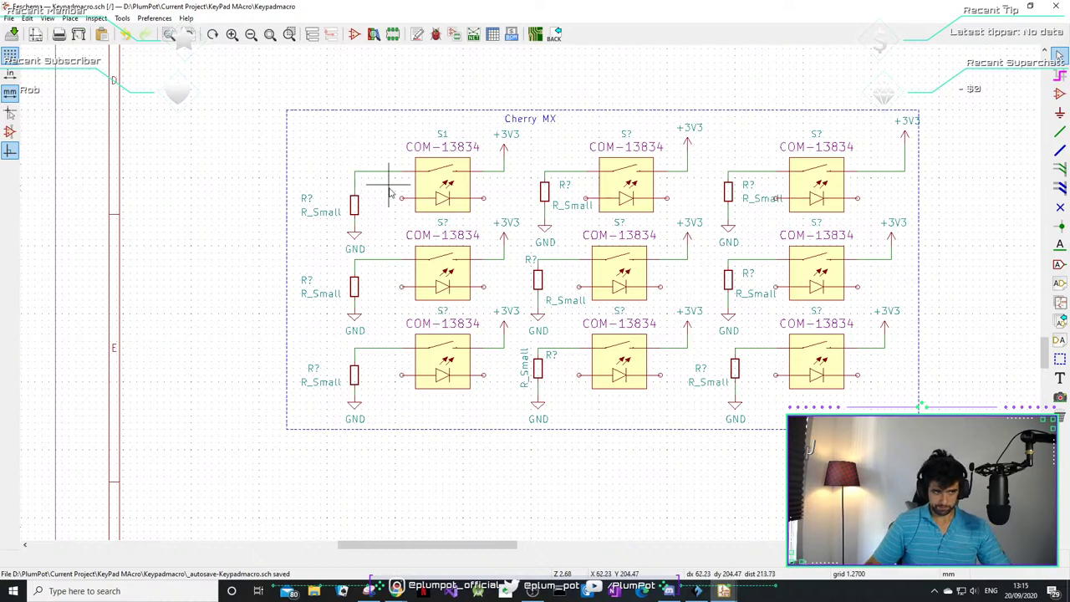
- Add a net label But_1 at the corner of the wire between switch S1 and its resistor
scroll(361, 177, up, 1)
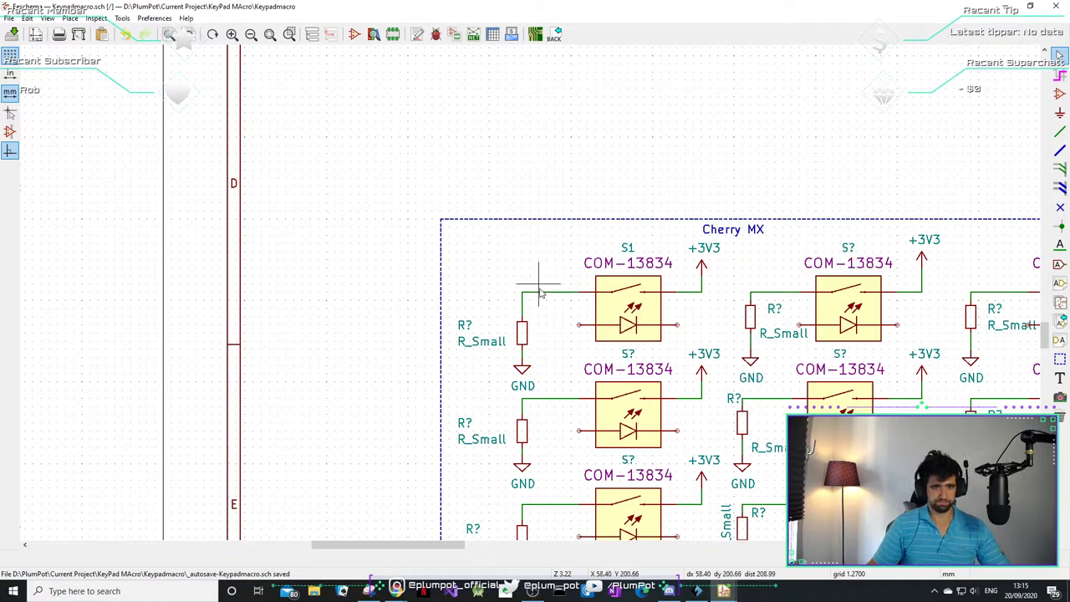
scroll(539, 291, up, 1)
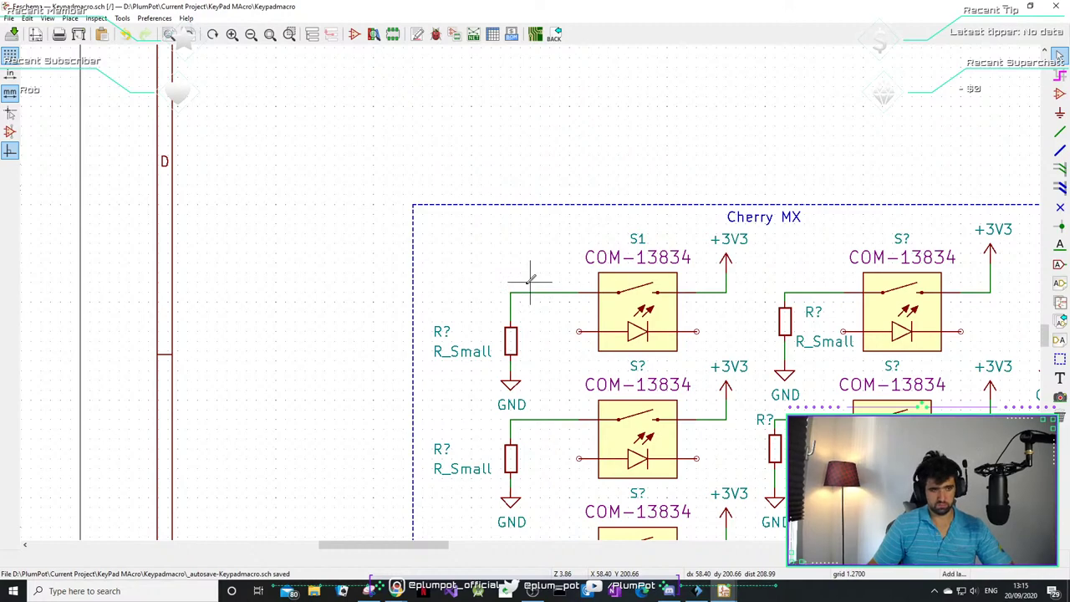
key(l)
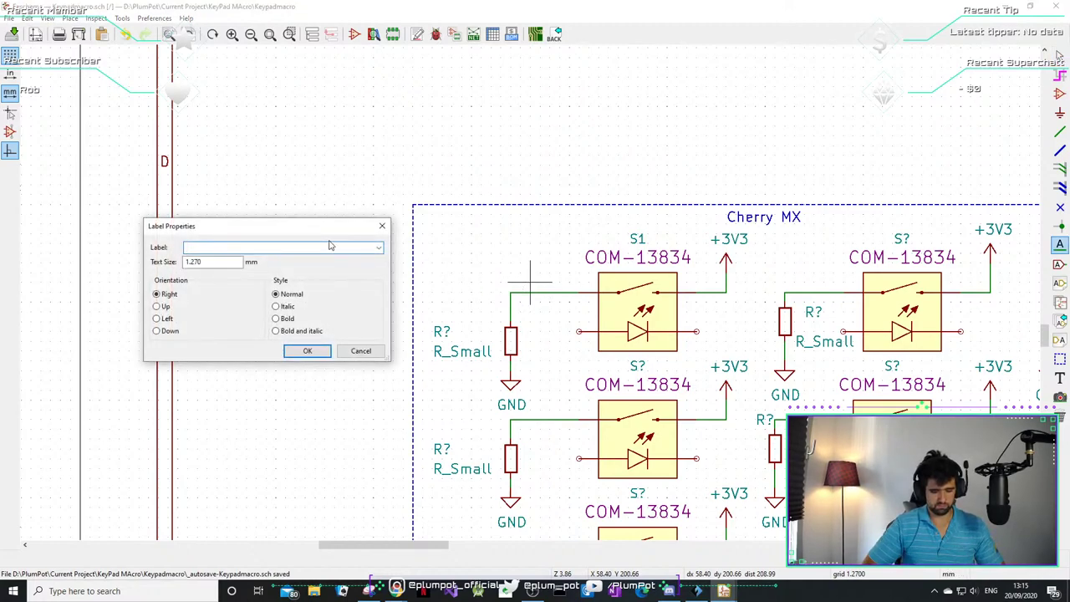
text(But_)
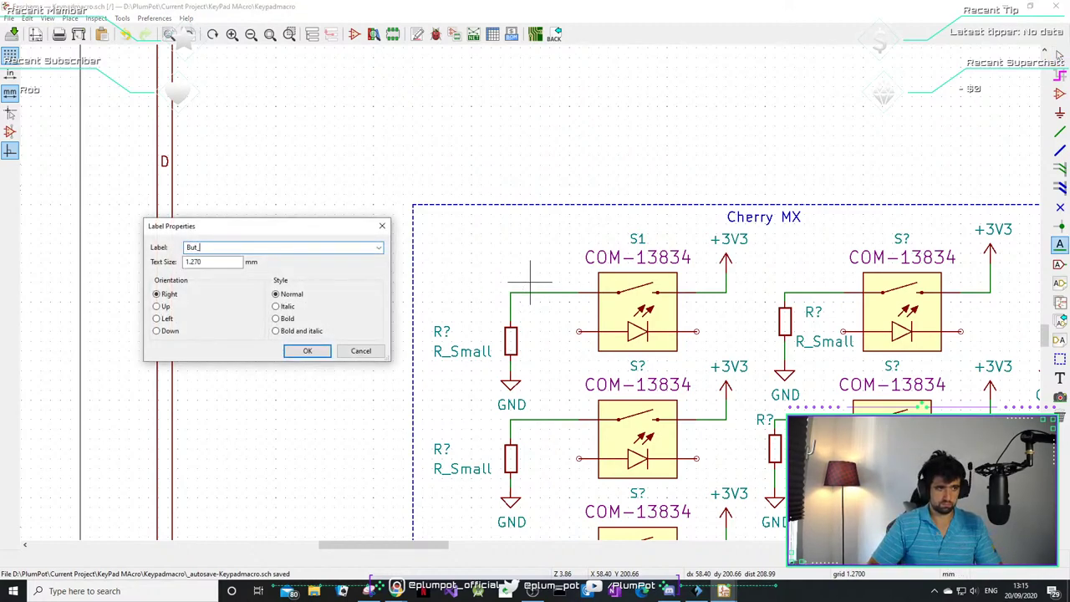
text(1)
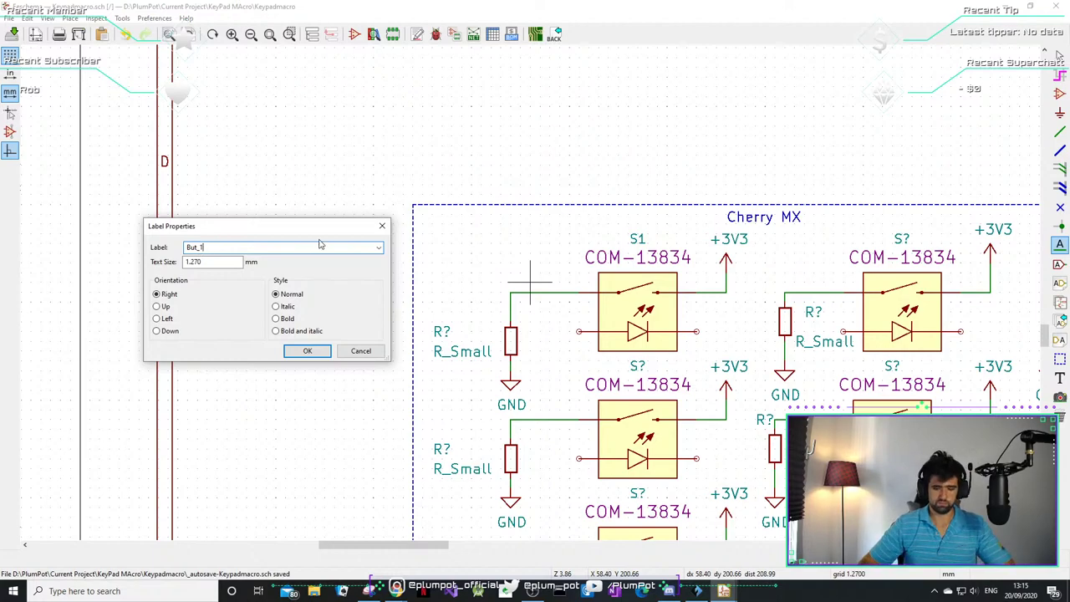
click(306, 350)
click(512, 286)
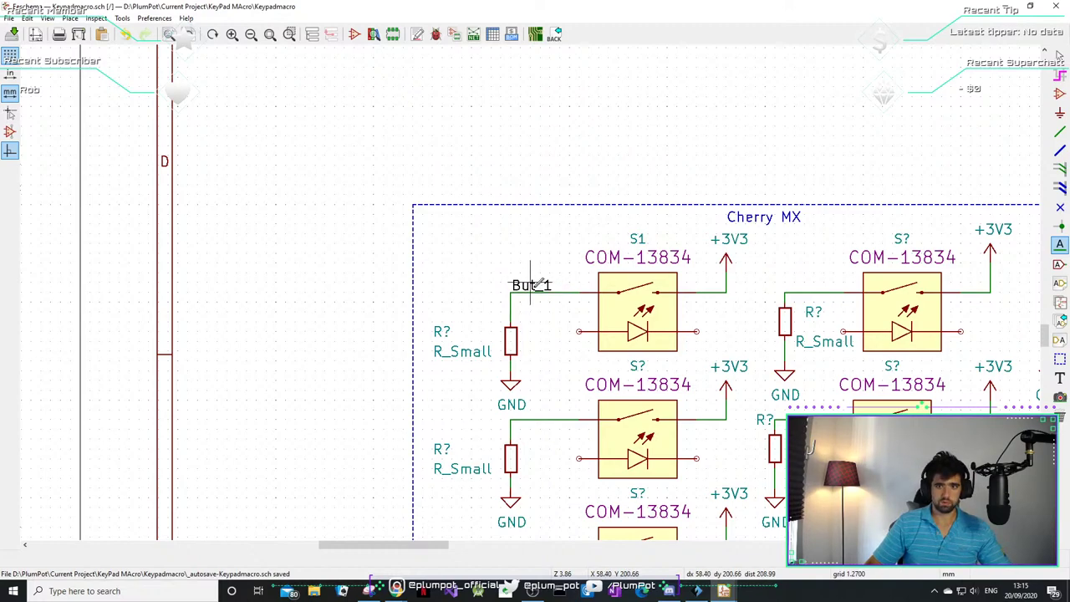
- Duplicate the But_1 label onto the resistor wires of the left column's middle and bottom switches
click(511, 284)
key(ctrl+d)
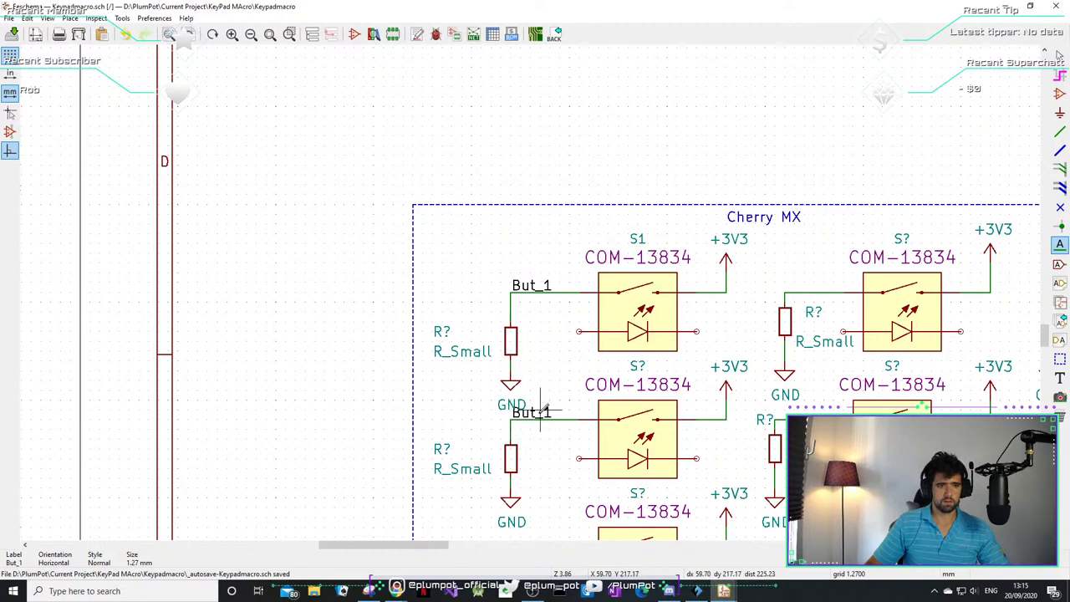
click(512, 418)
scroll(520, 422, down, 1)
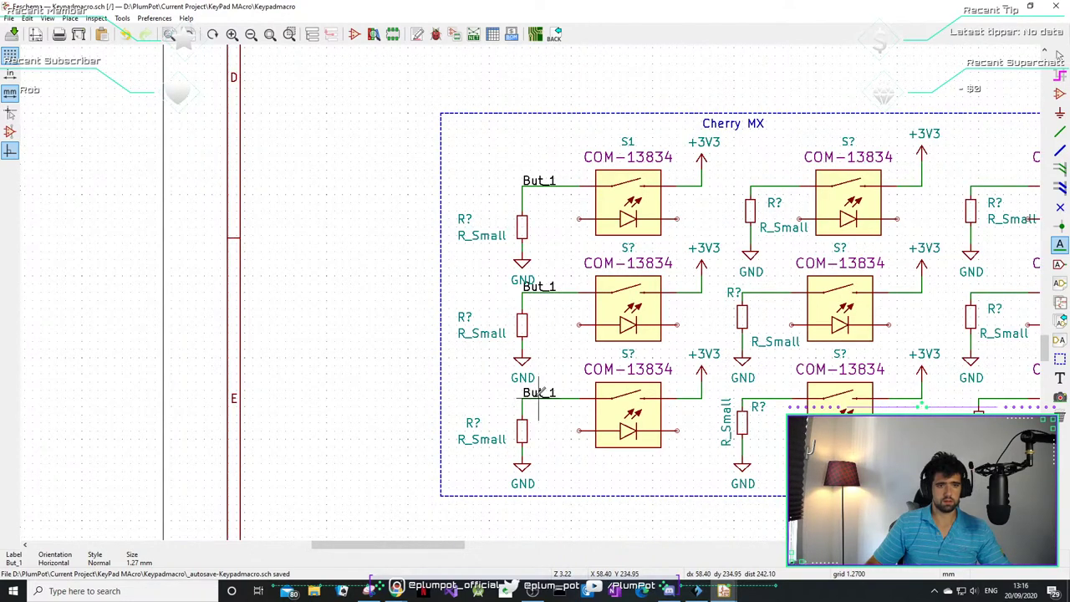
click(539, 395)
- Duplicate the But_1 label onto the resistor wires of all three switches in the middle column
key(ctrl+d)
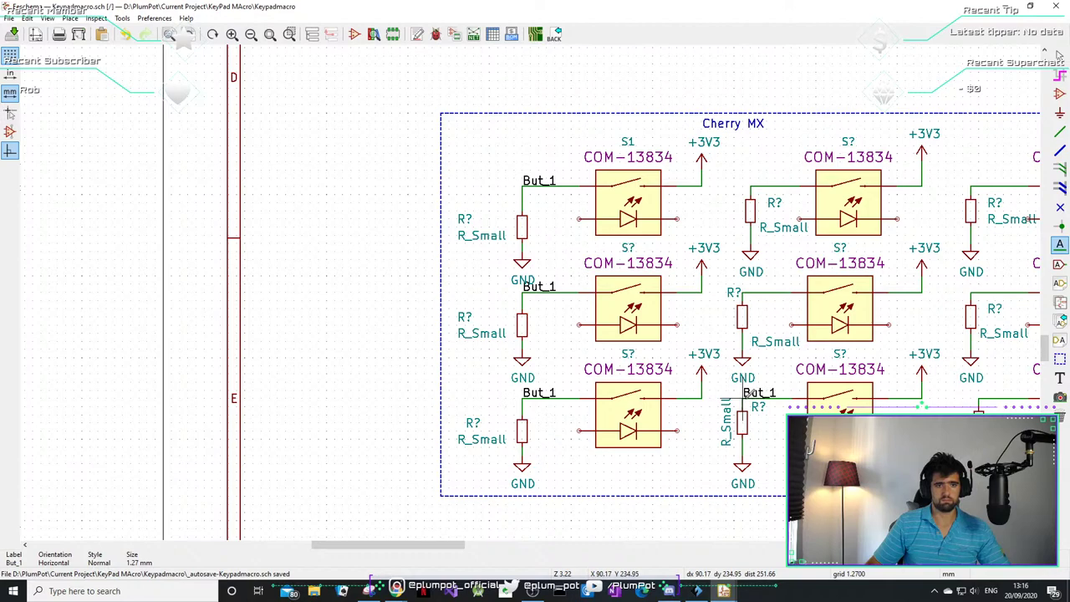
click(749, 392)
key(ctrl+d)
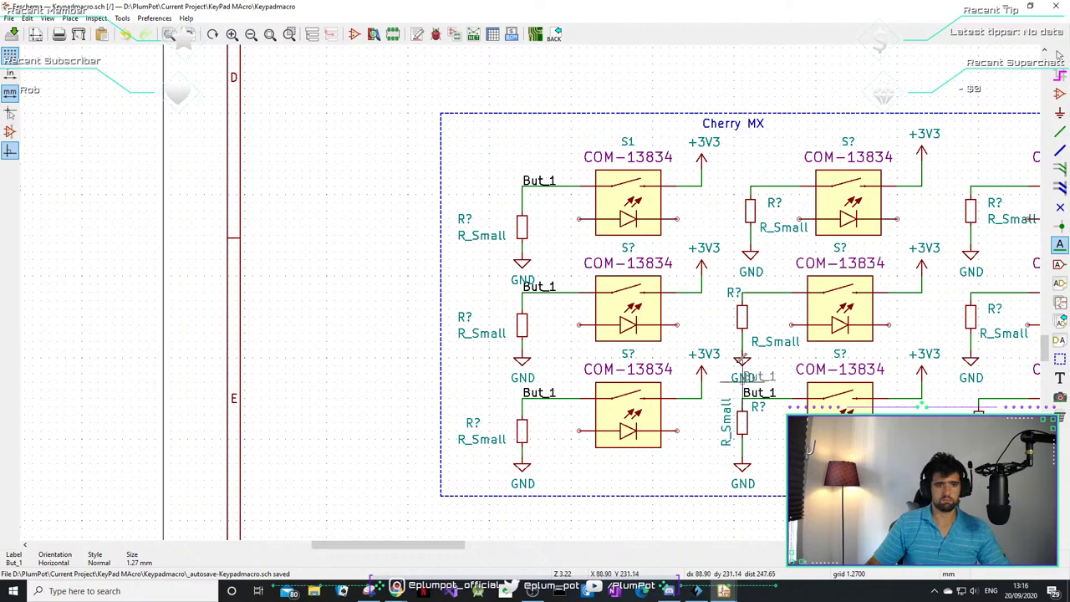
click(746, 282)
key(ctrl+d)
click(749, 186)
- Duplicate the But_1 label onto the resistor wires of all three switches in the right column
key(ctrl+d)
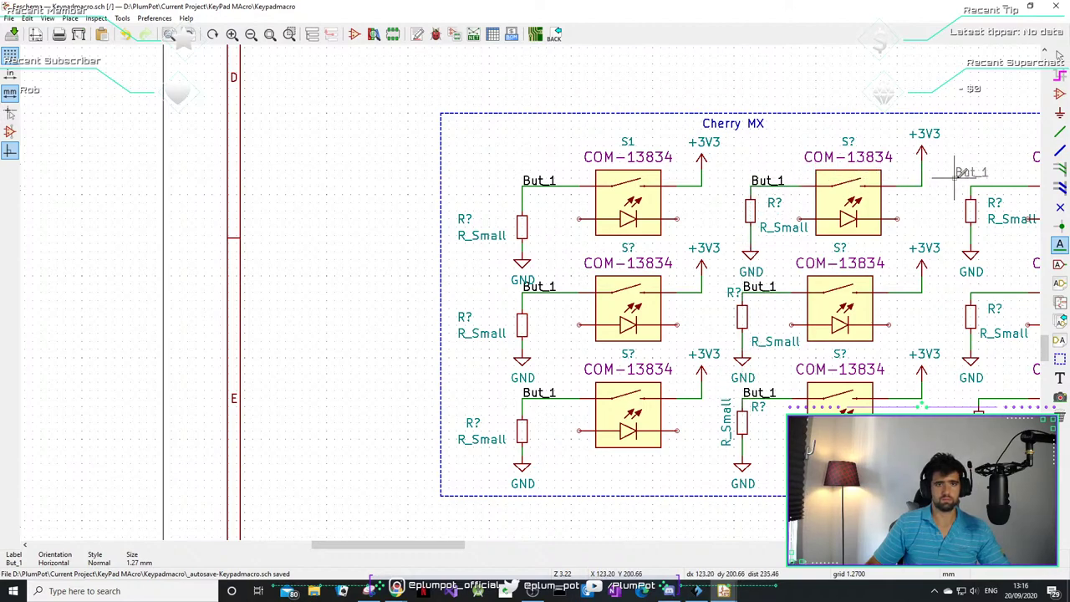
middle_drag(965, 200, 740, 170)
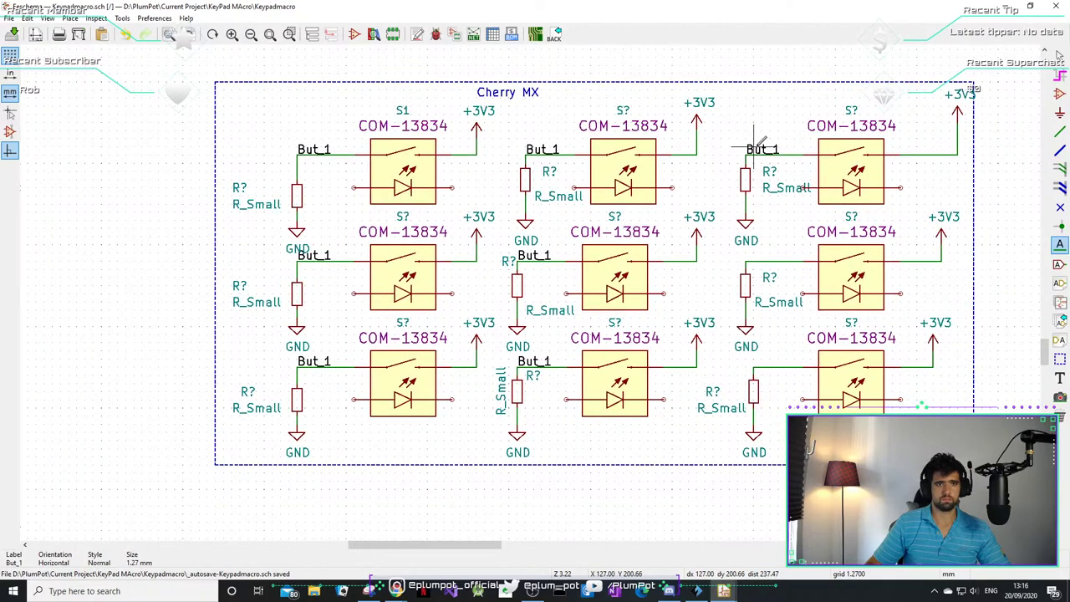
click(747, 154)
key(ctrl+d)
click(746, 259)
key(ctrl+d)
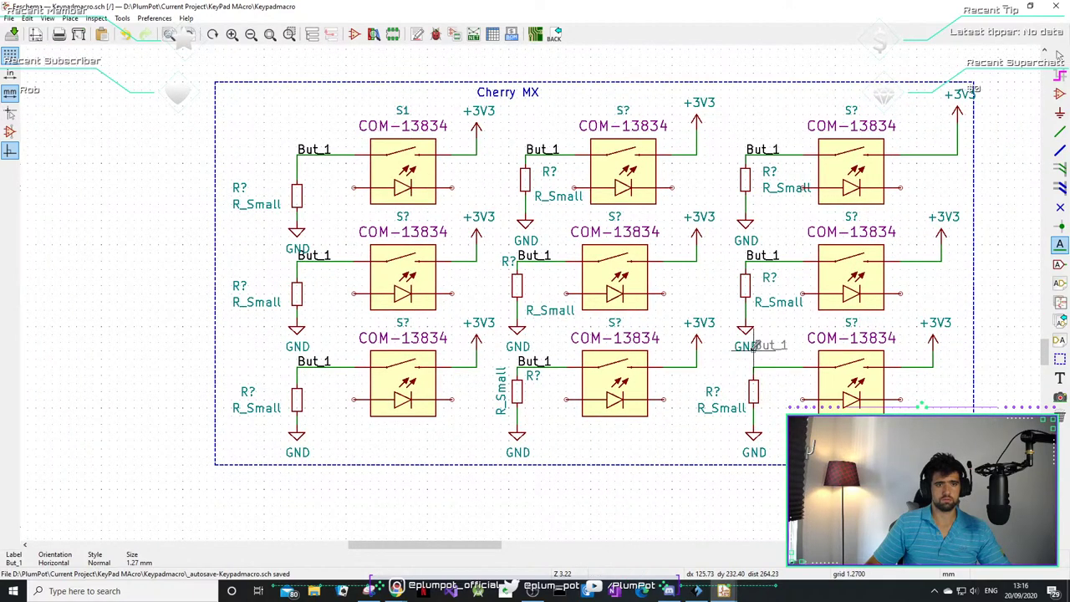
click(752, 366)
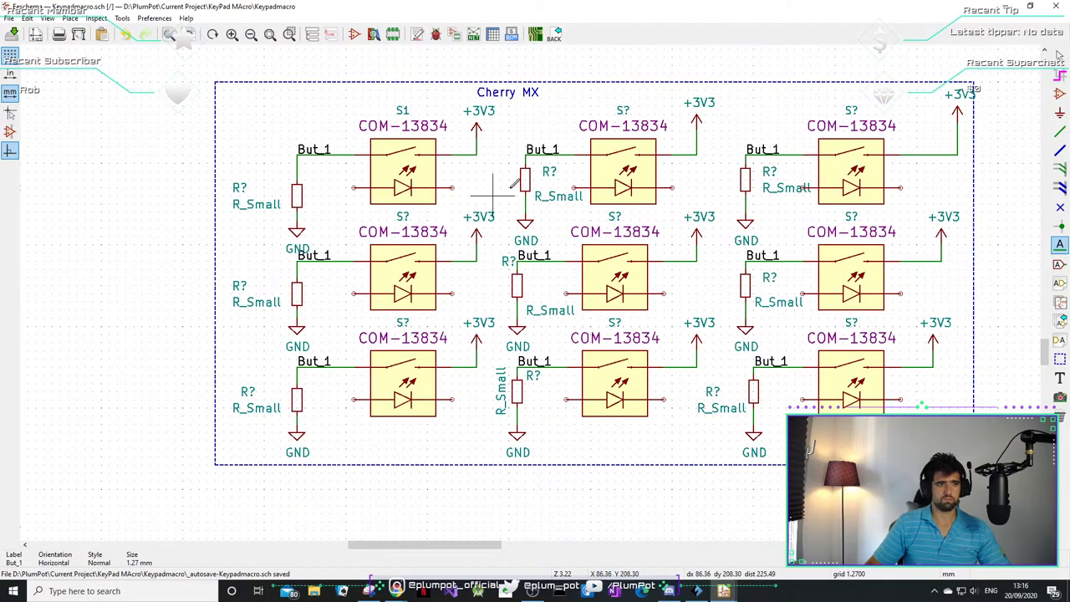
- Rename the top row's middle label to But_2 and its right label to But_3
double_click(549, 149)
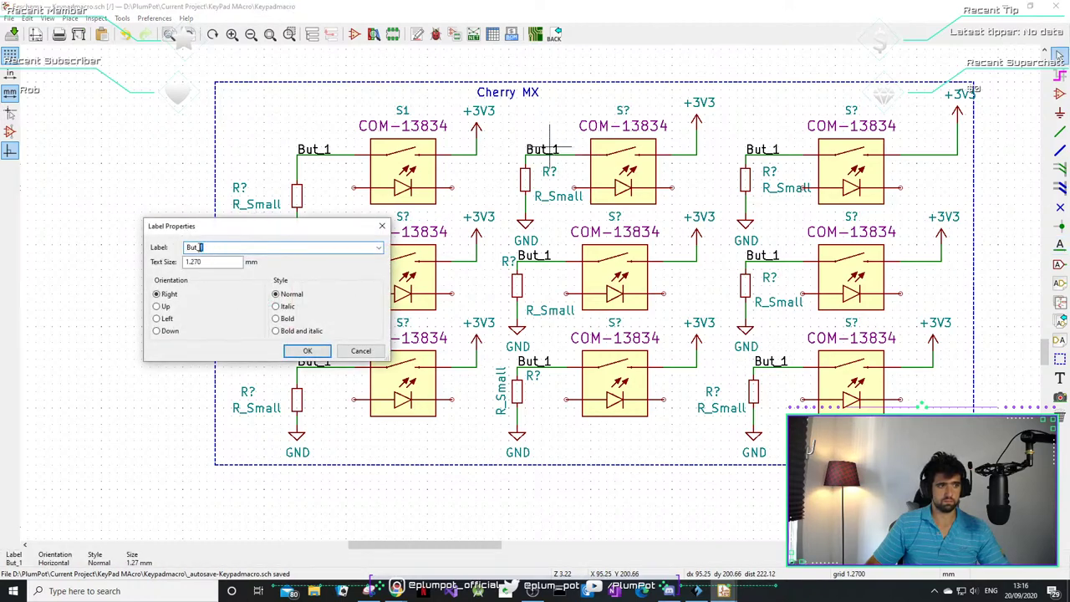
click(306, 351)
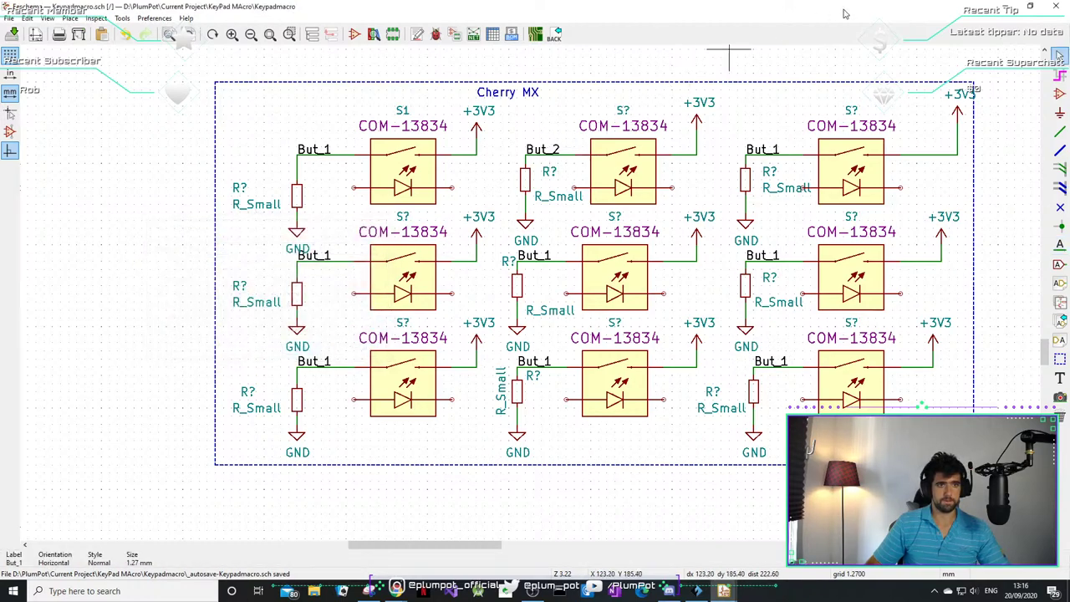
double_click(762, 148)
drag(201, 247, 213, 249)
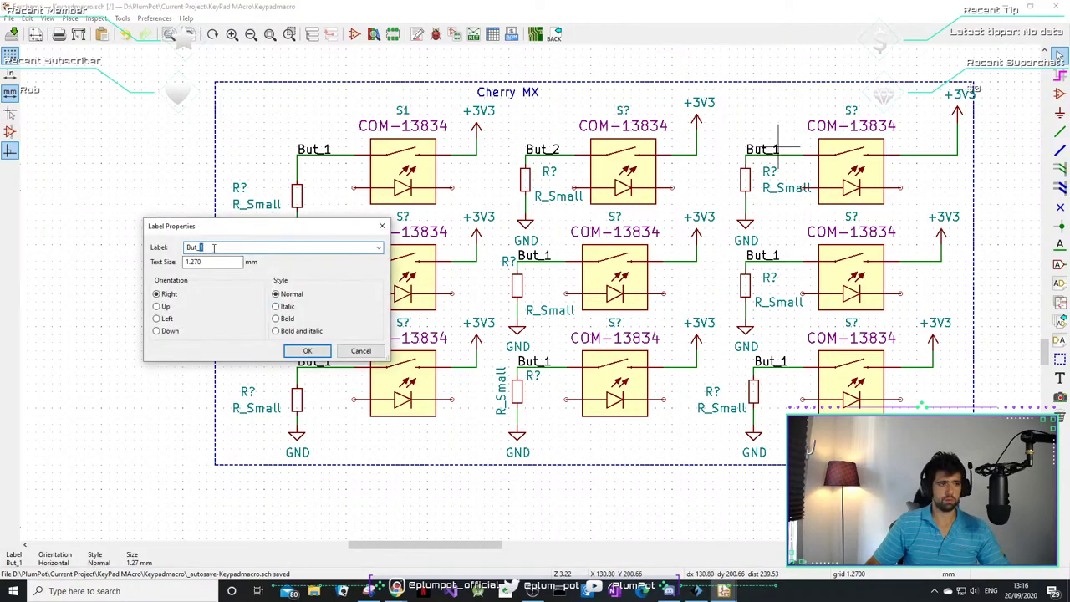
text(3)
click(307, 351)
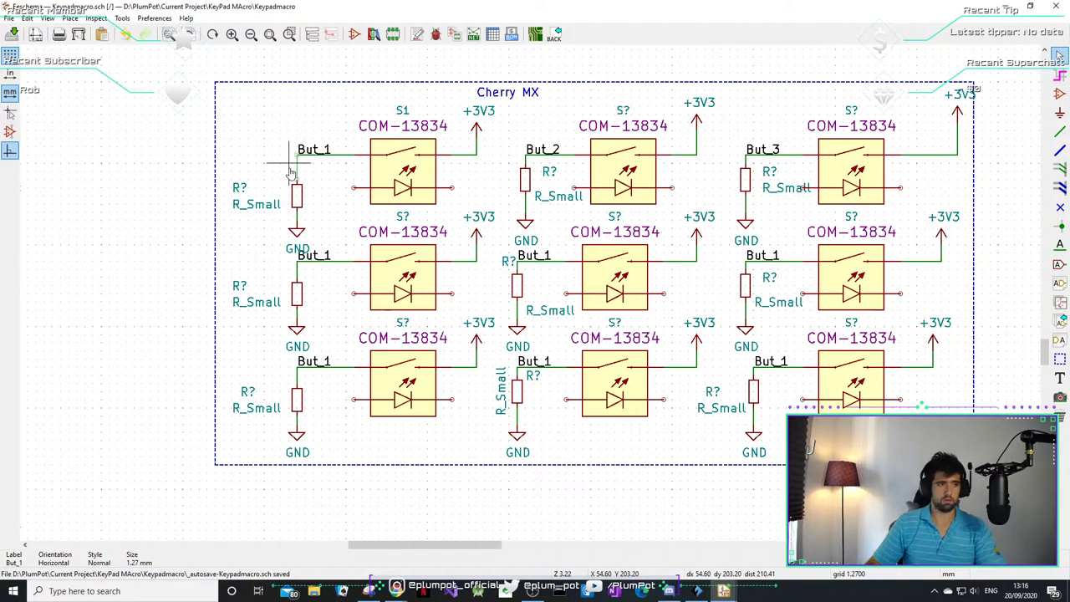
- Move S1's resistor and GND symbol up one grid step and reconnect the resistor to the But_1 wire
drag(330, 178, 289, 225)
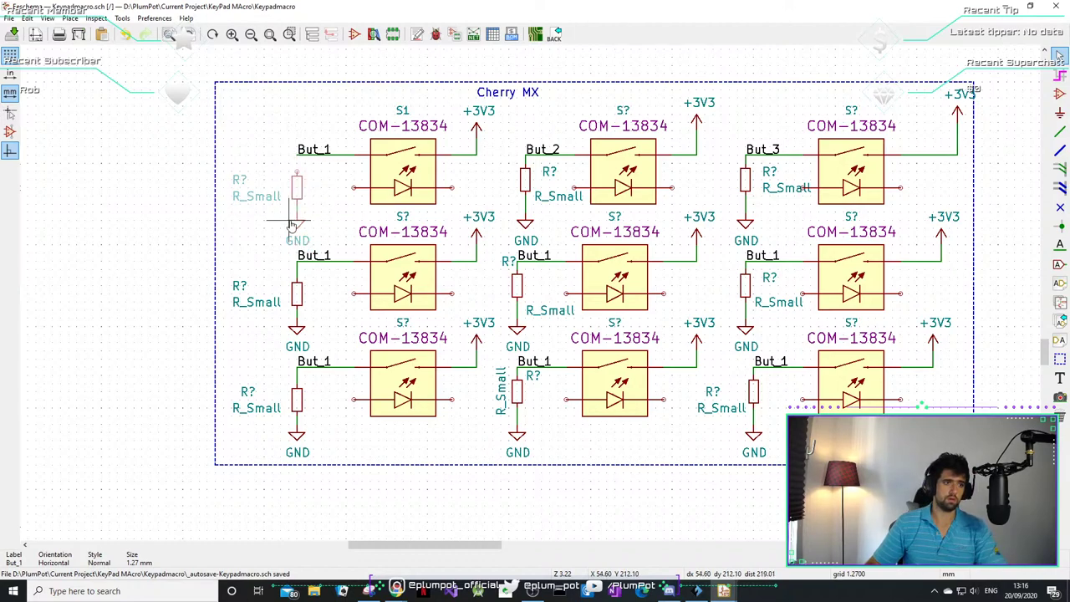
click(293, 221)
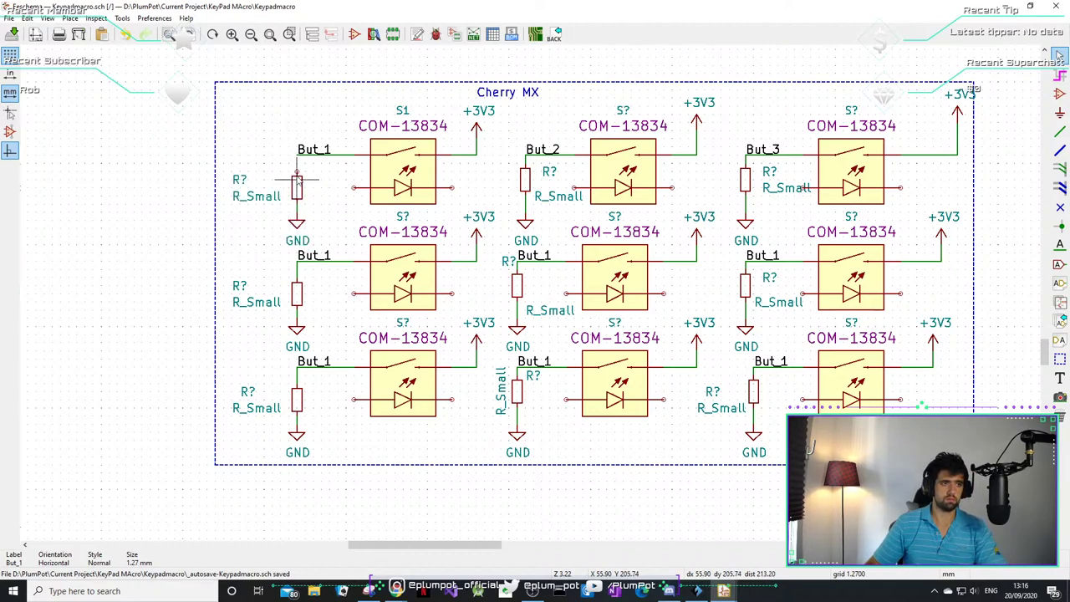
key(w)
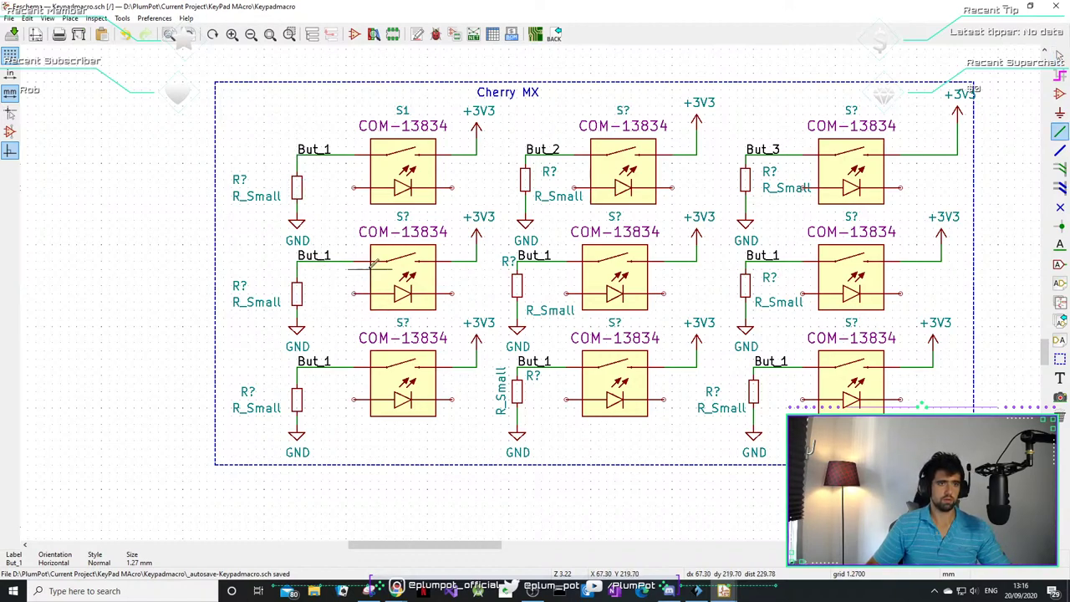
key(Escape)
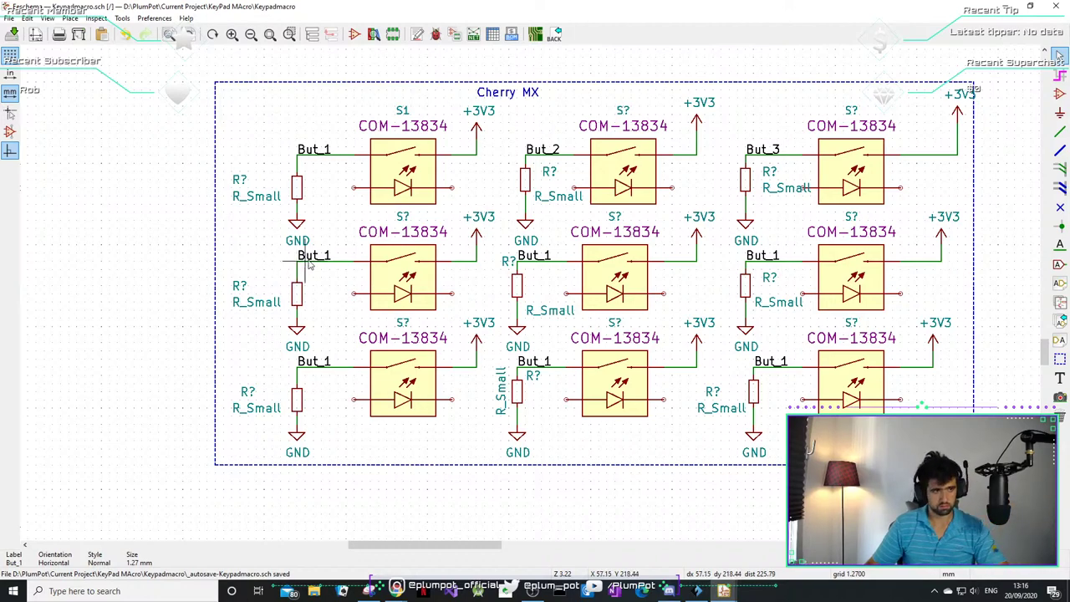
- Rename the middle row's left label to But_4 and its center label to But_5
double_click(312, 261)
click(258, 248)
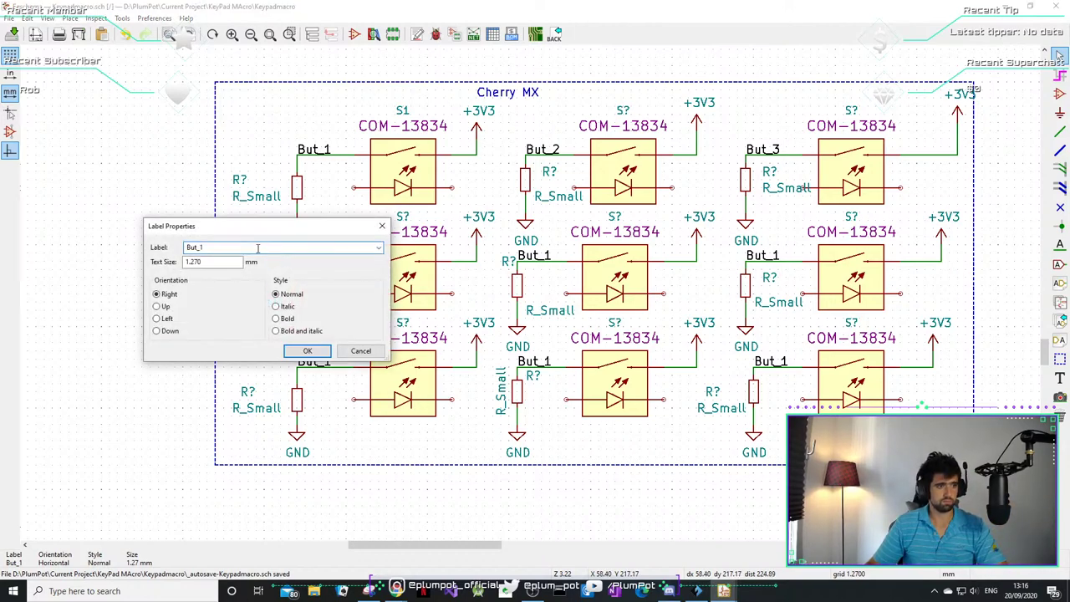
click(307, 349)
double_click(539, 253)
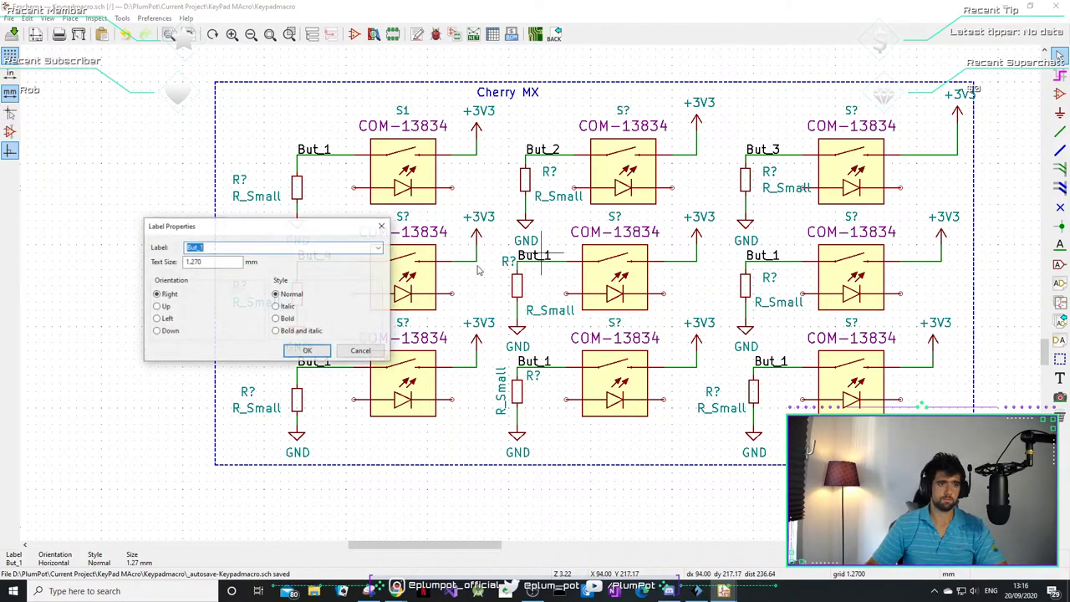
click(247, 250)
key(BackSpace)
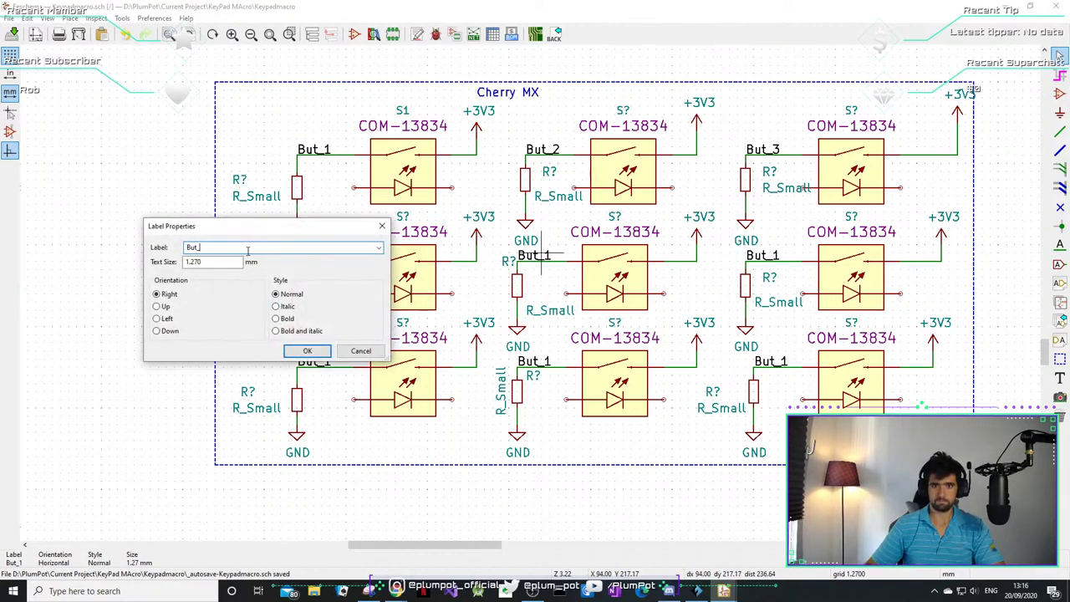
key(Return)
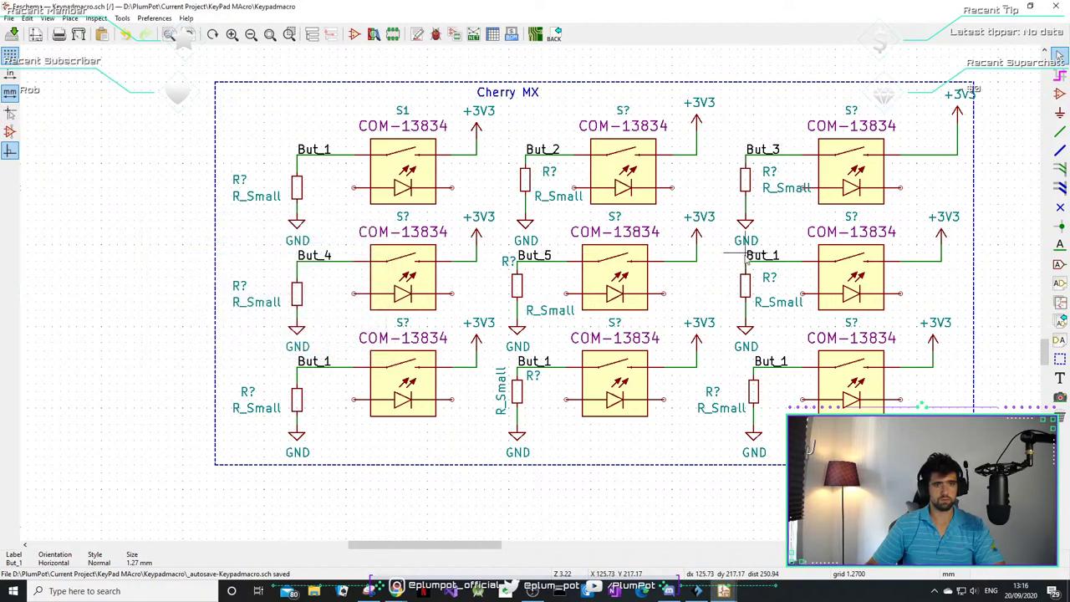
- Rename the net label of the middle row's right switch to But_6
double_click(773, 261)
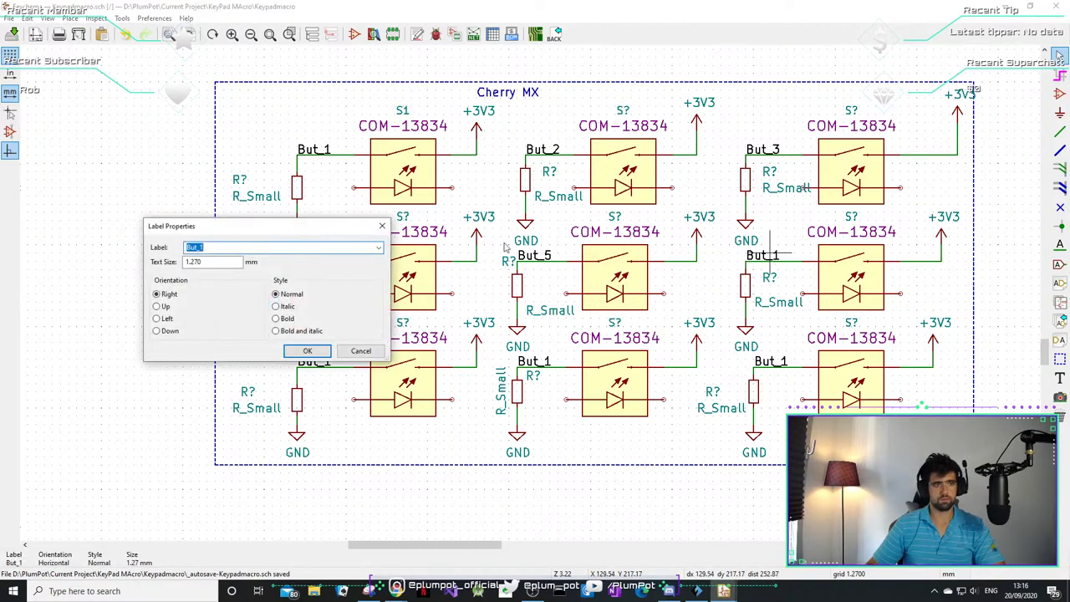
click(320, 247)
key(BackSpace)
text(6)
key(Return)
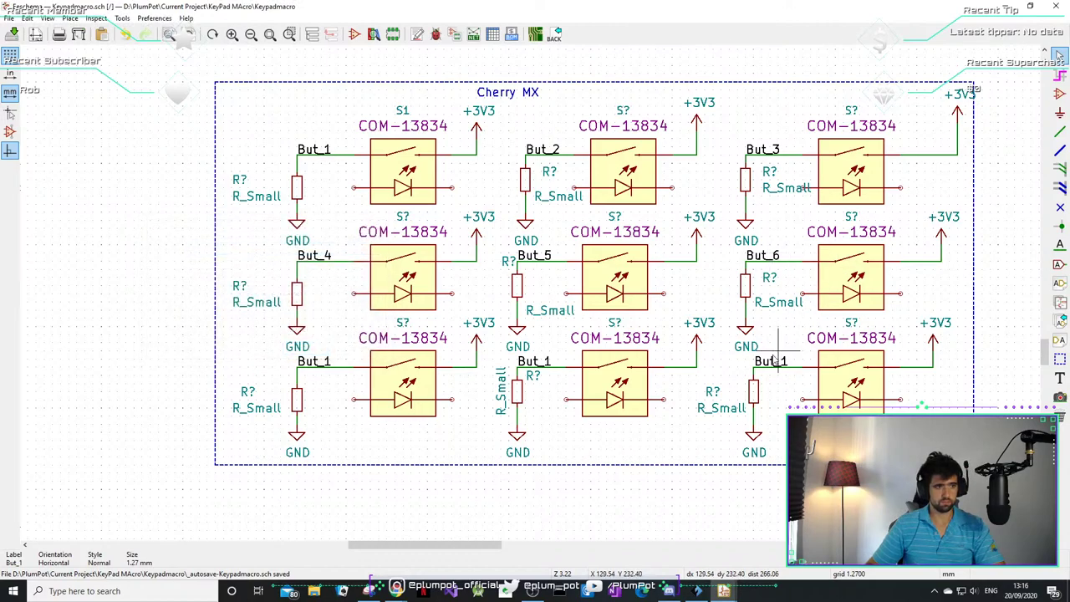
- Rename the net label of the bottom row's left switch to But_7
double_click(322, 366)
click(362, 414)
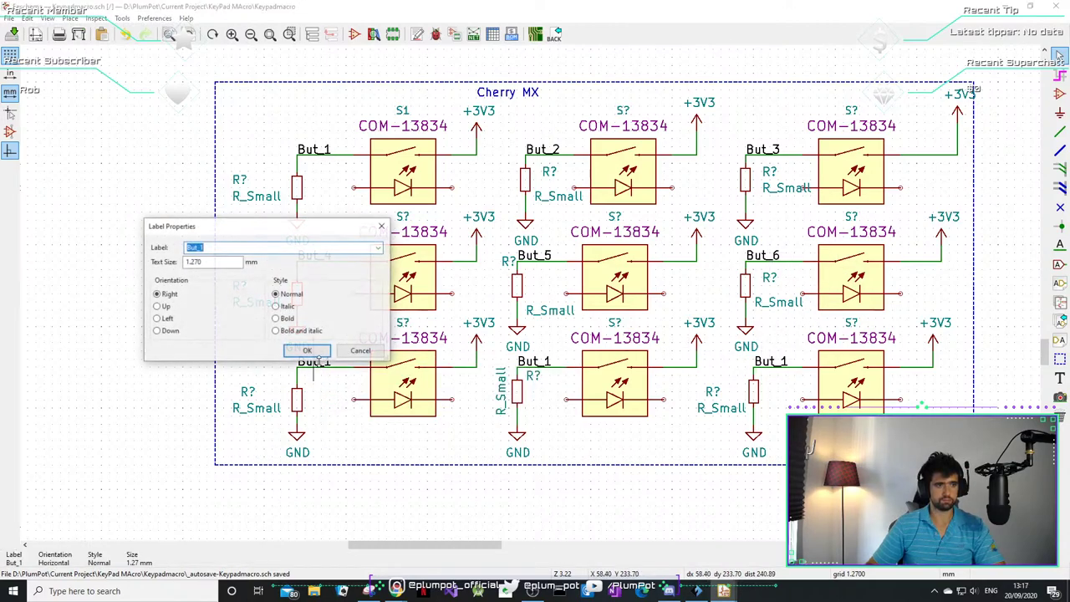
key(BackSpace)
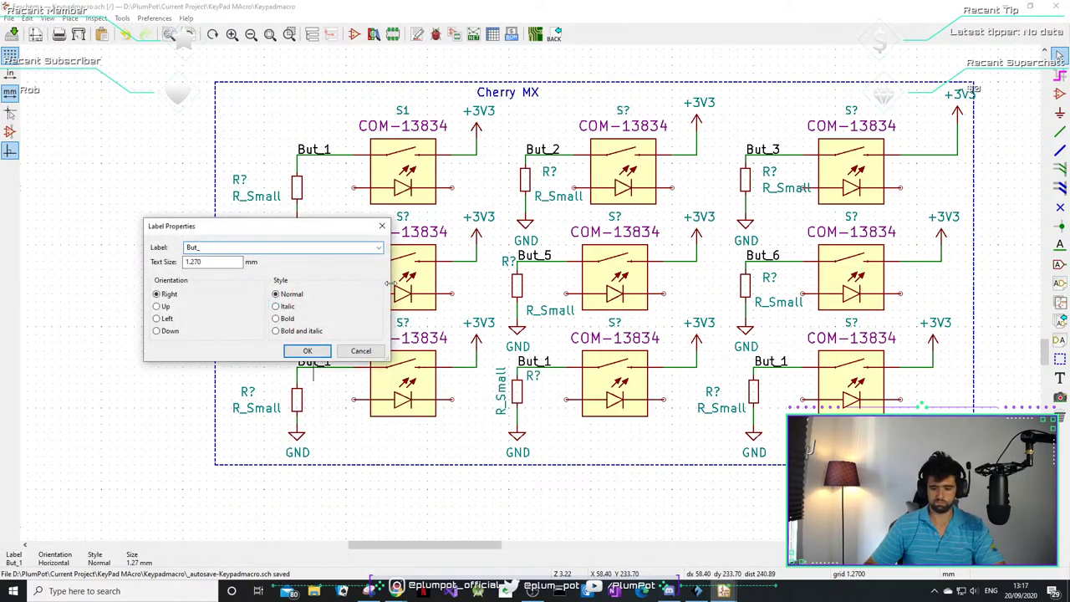
text(7)
click(306, 350)
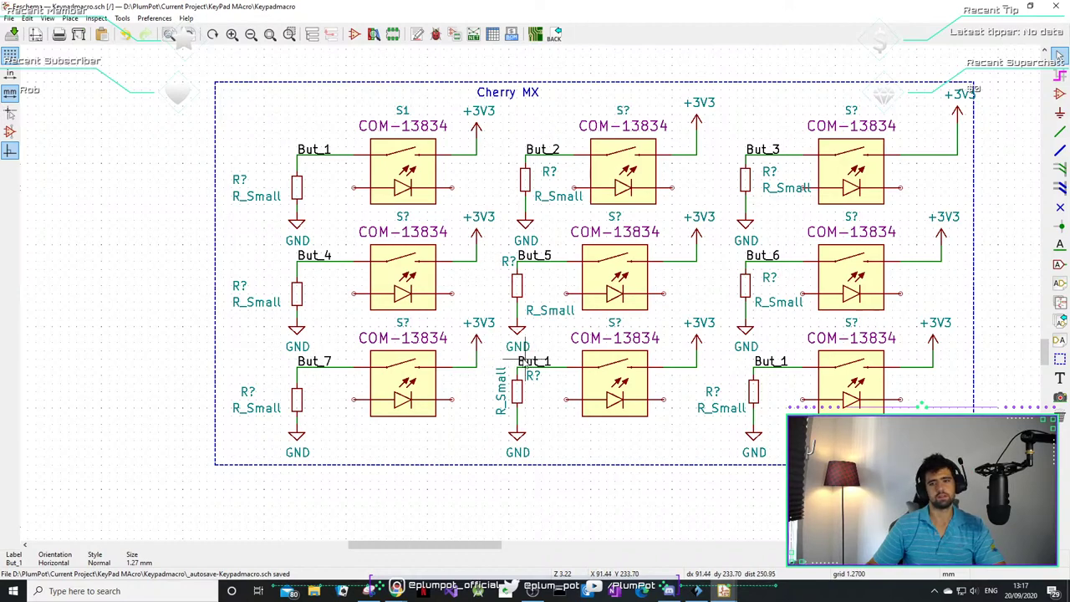
- Rename the net label of the bottom row's center switch to But_8
click(532, 369)
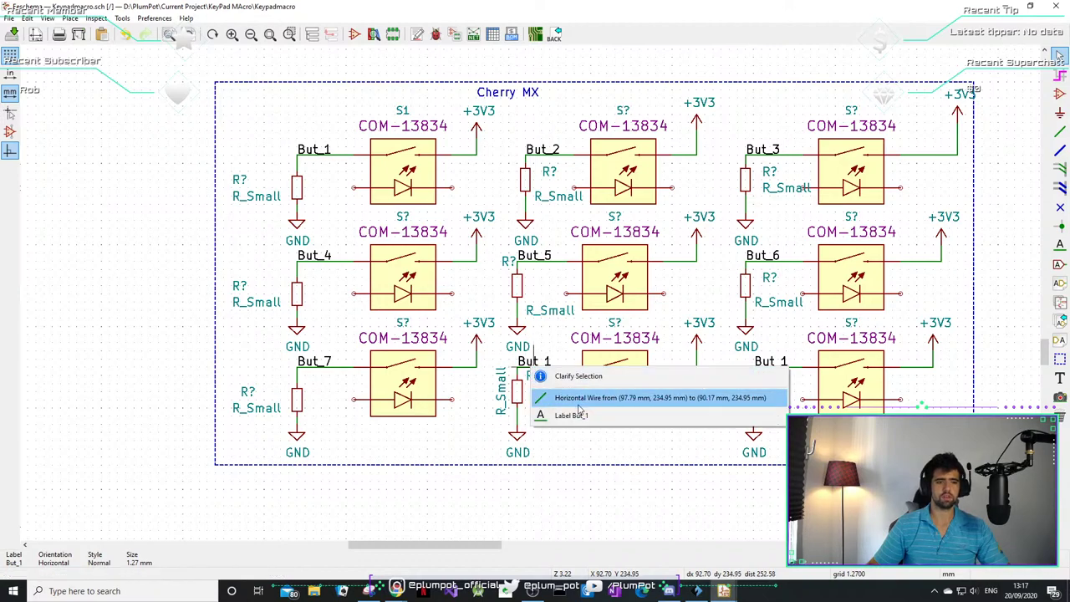
click(544, 366)
key(e)
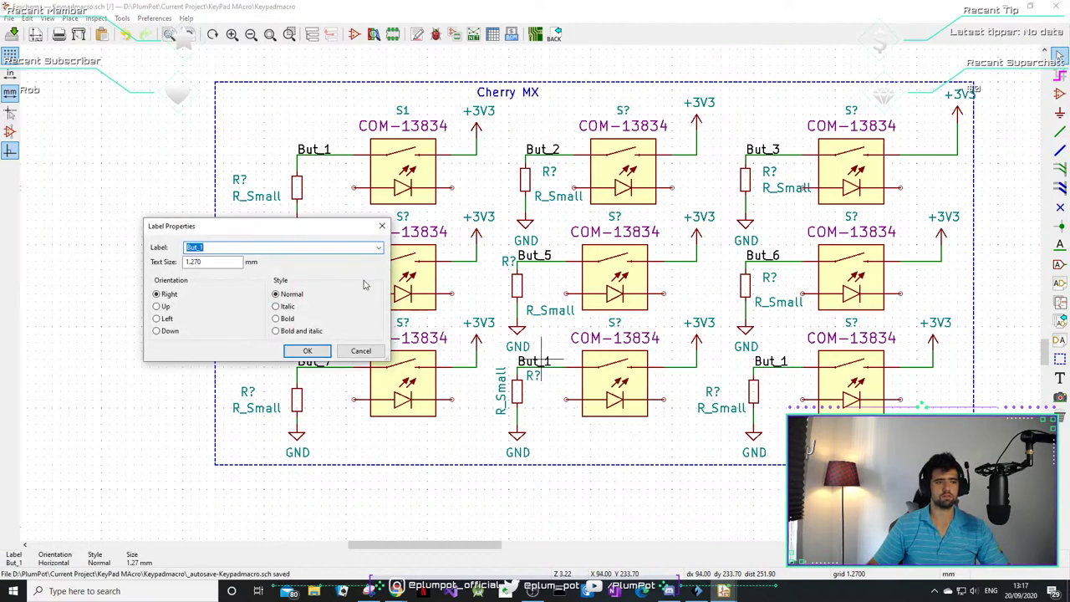
key(Escape)
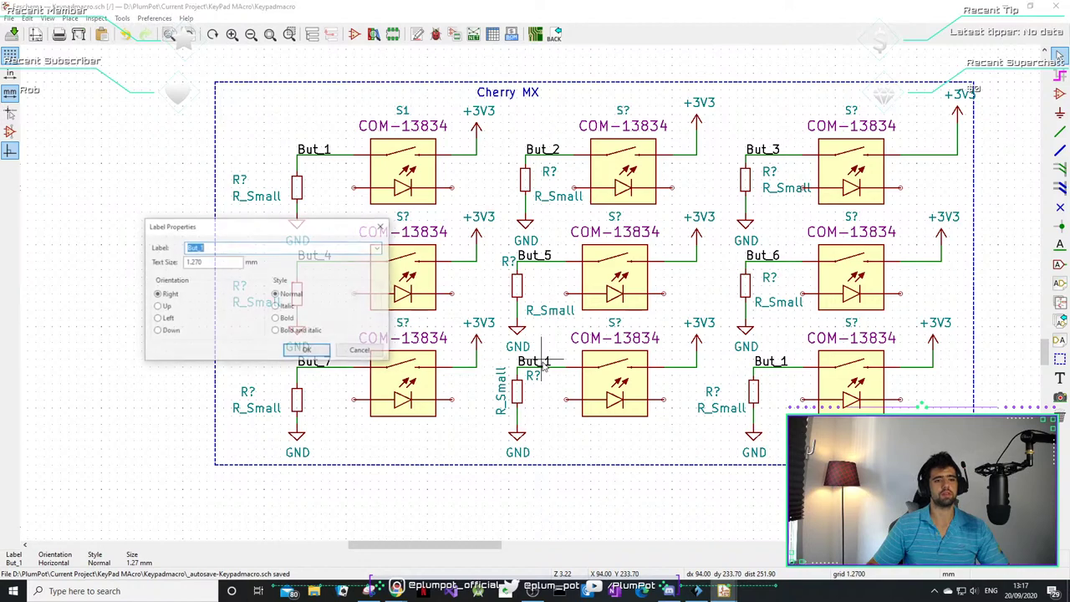
key(e)
drag(238, 234, 187, 164)
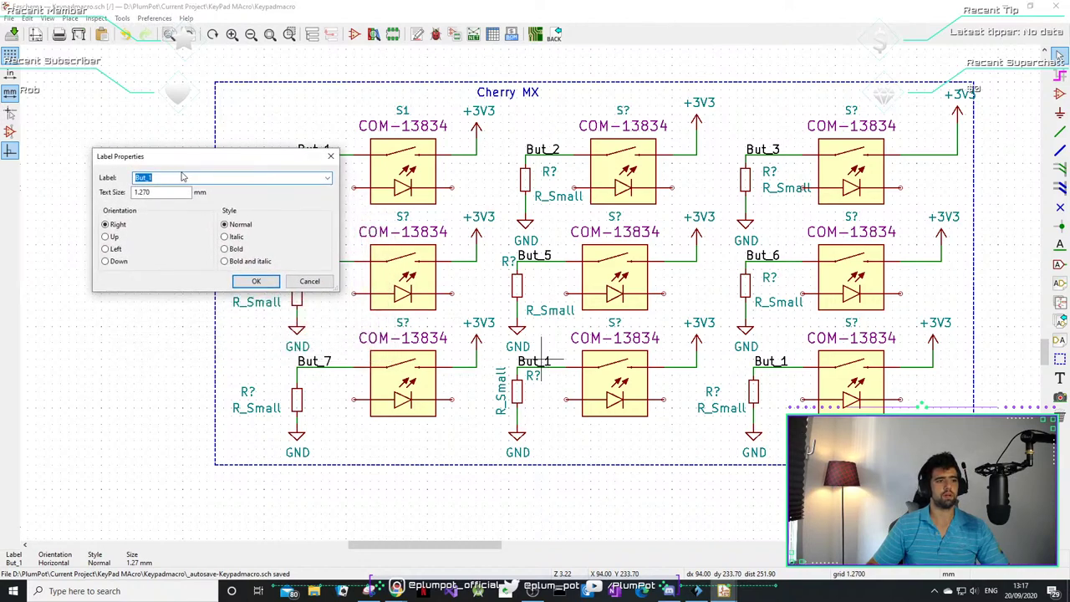
click(187, 177)
key(BackSpace)
text(8)
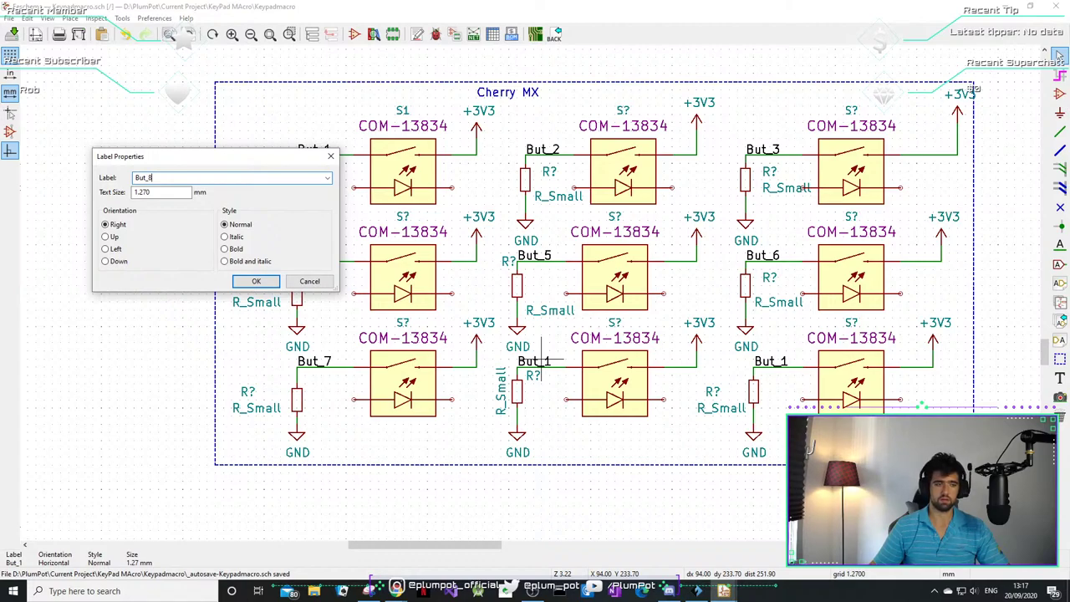
key(Return)
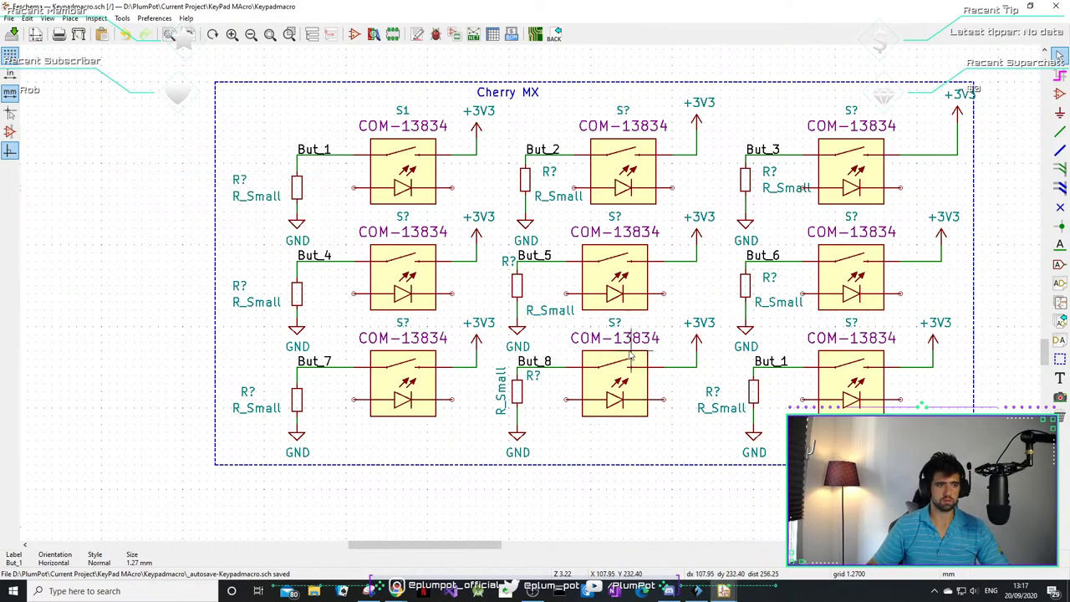
double_click(770, 360)
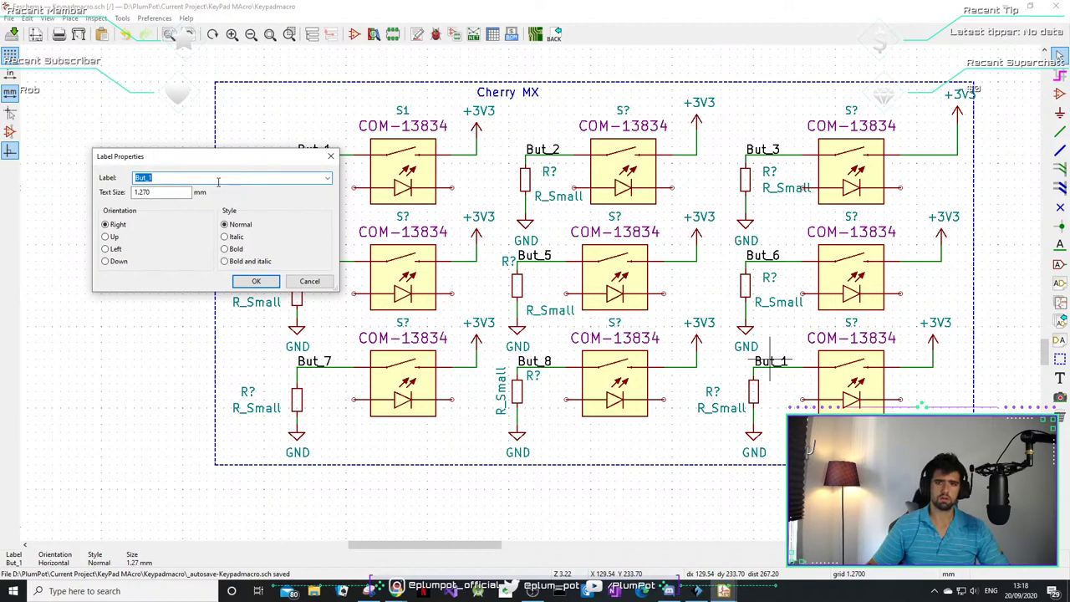
click(208, 178)
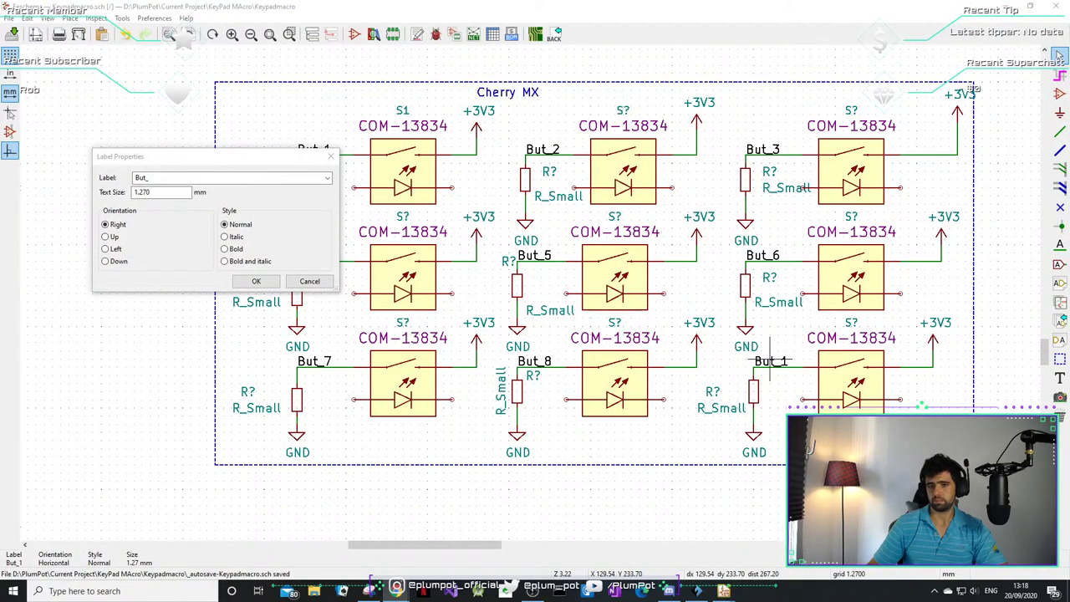
key(alt+Tab)
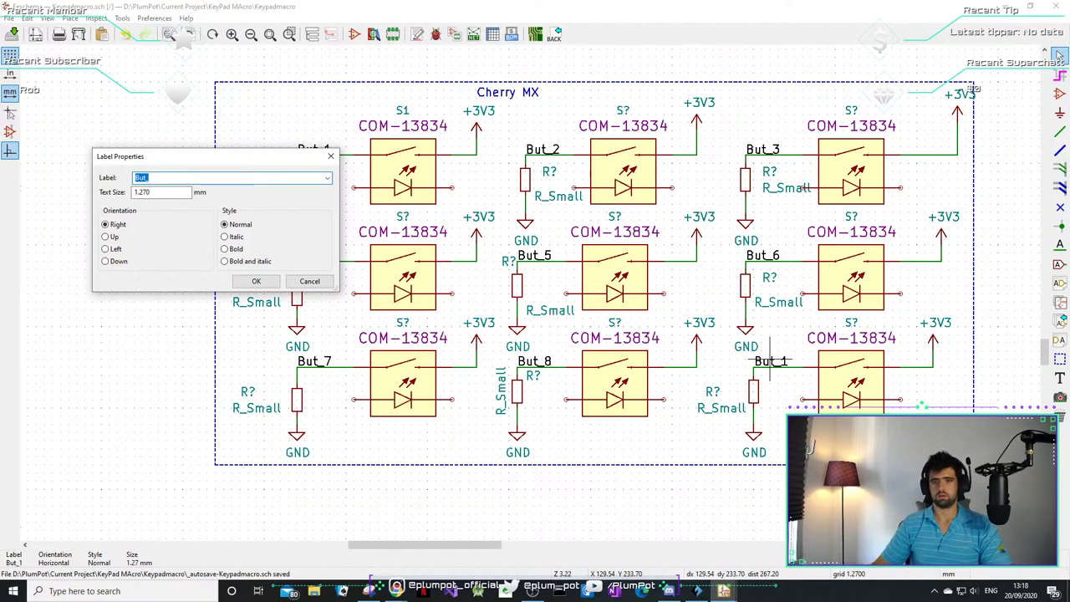
key(alt+Tab)
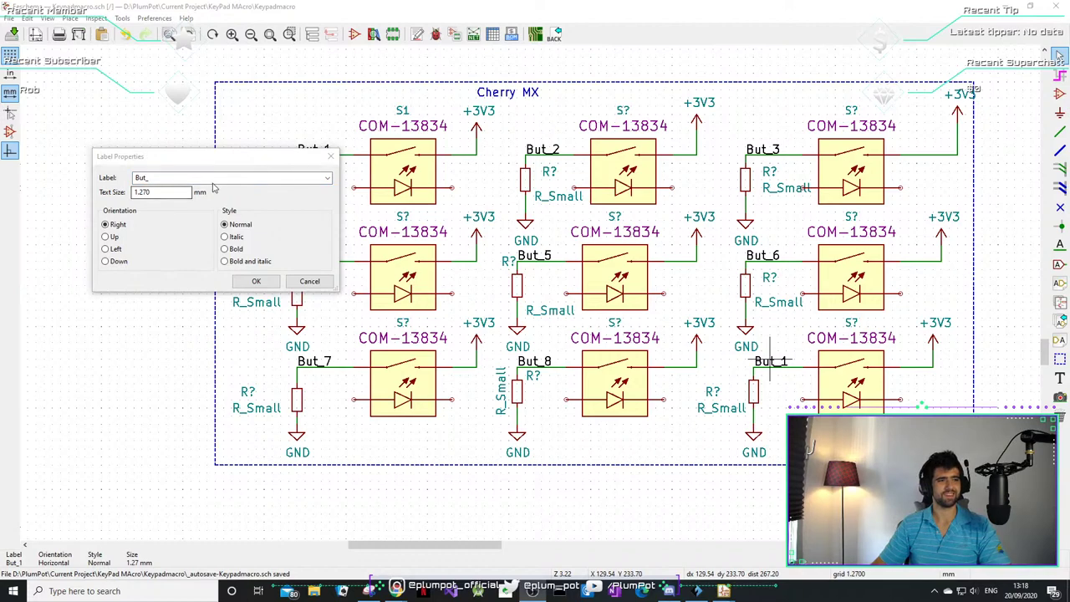
click(175, 179)
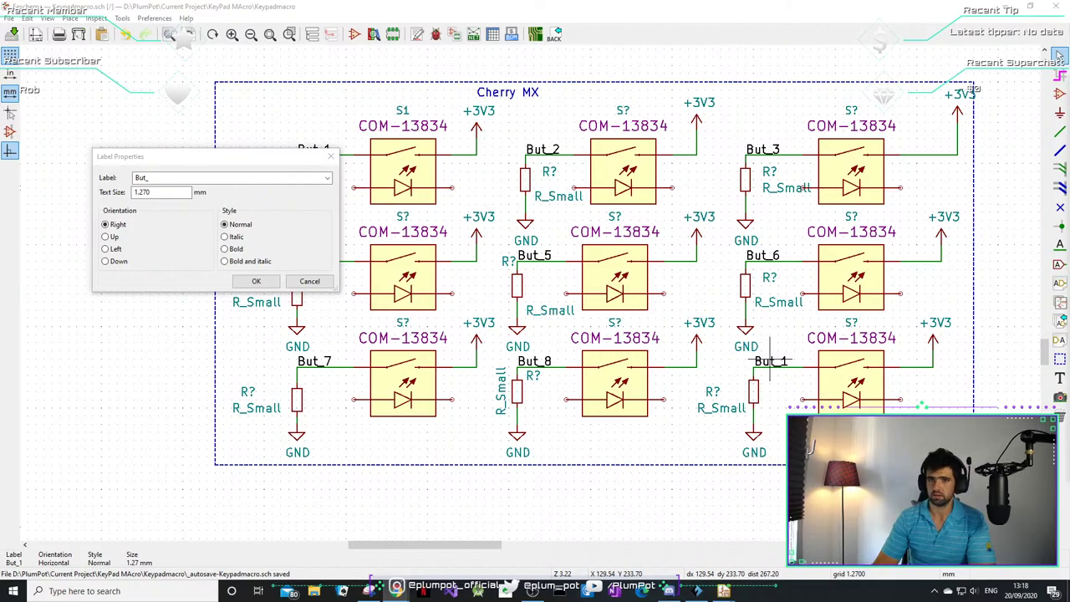
- Check the live stream's YouTube page in the browser and return to the schematic
drag(622, 25, 547, 52)
double_click(561, 53)
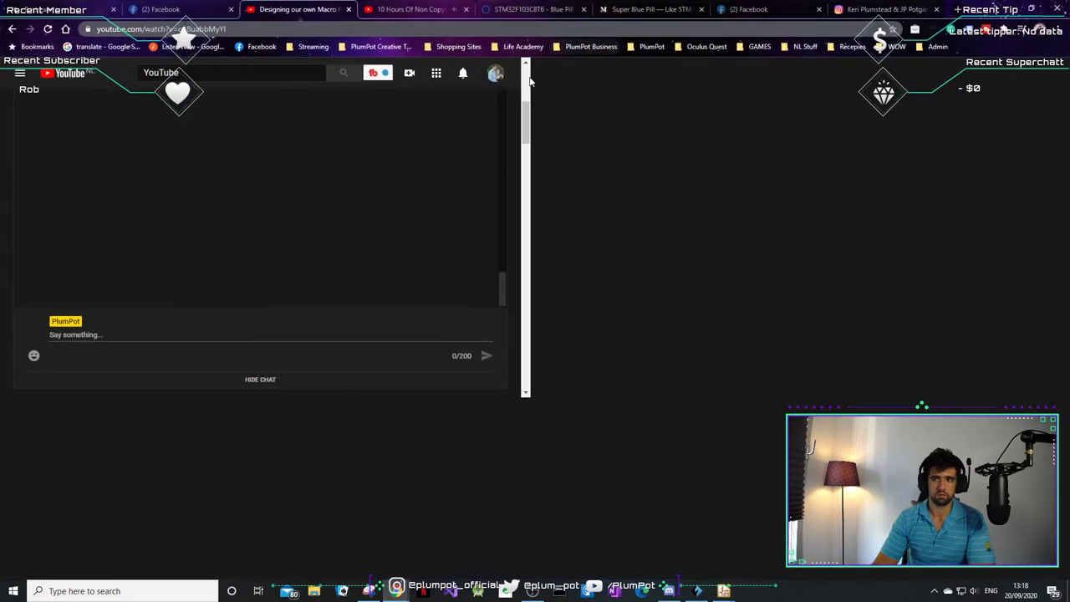
scroll(101, 267, down, 2)
scroll(116, 218, up, 1)
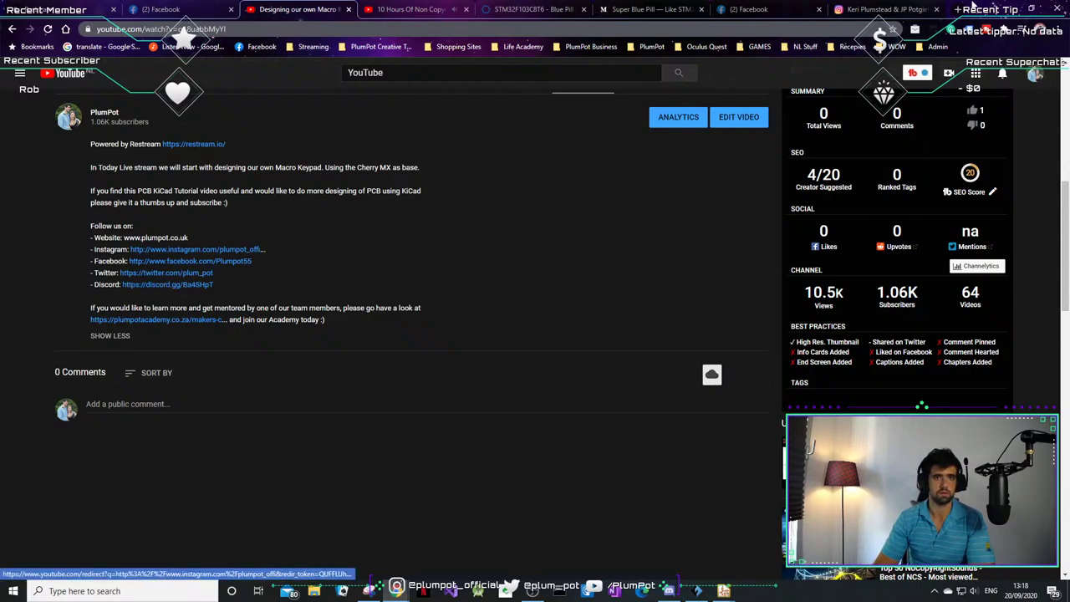
click(1008, 10)
click(1021, 10)
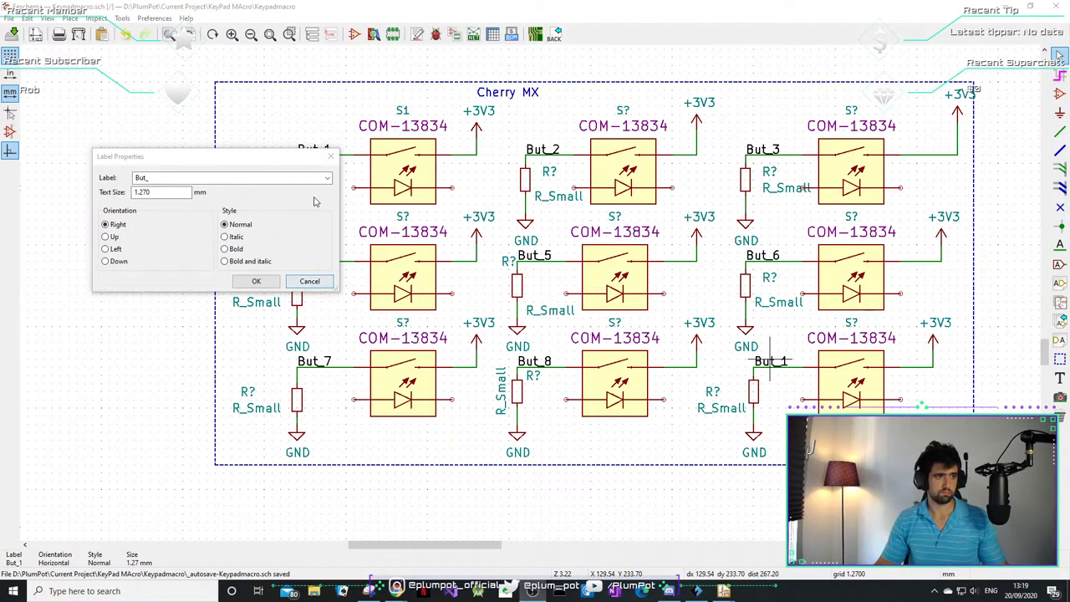
- Rename the net label of the bottom row's right switch to But_9
click(309, 281)
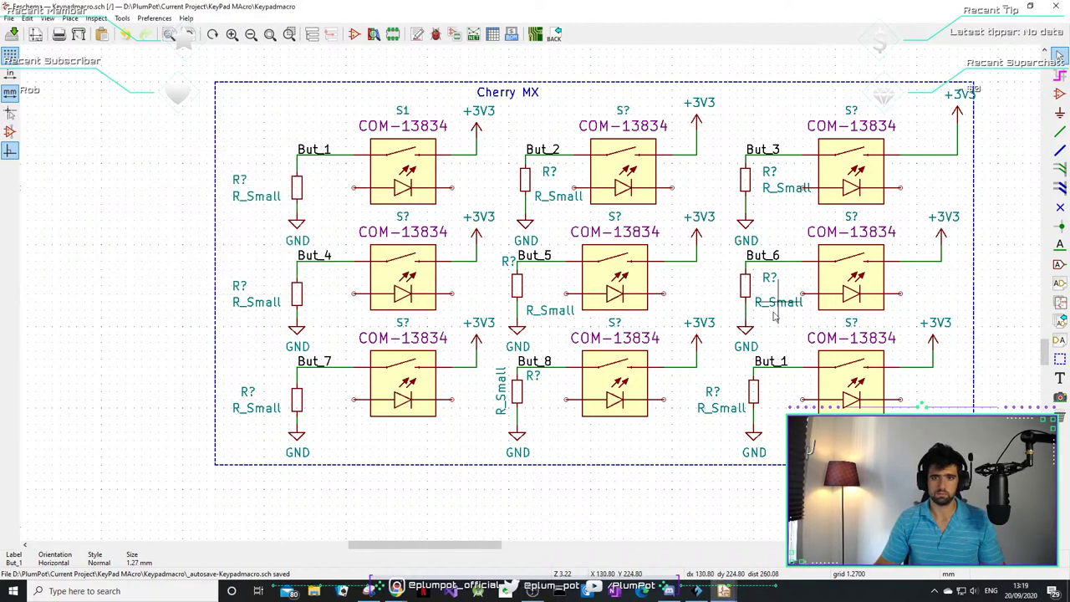
double_click(785, 378)
click(823, 384)
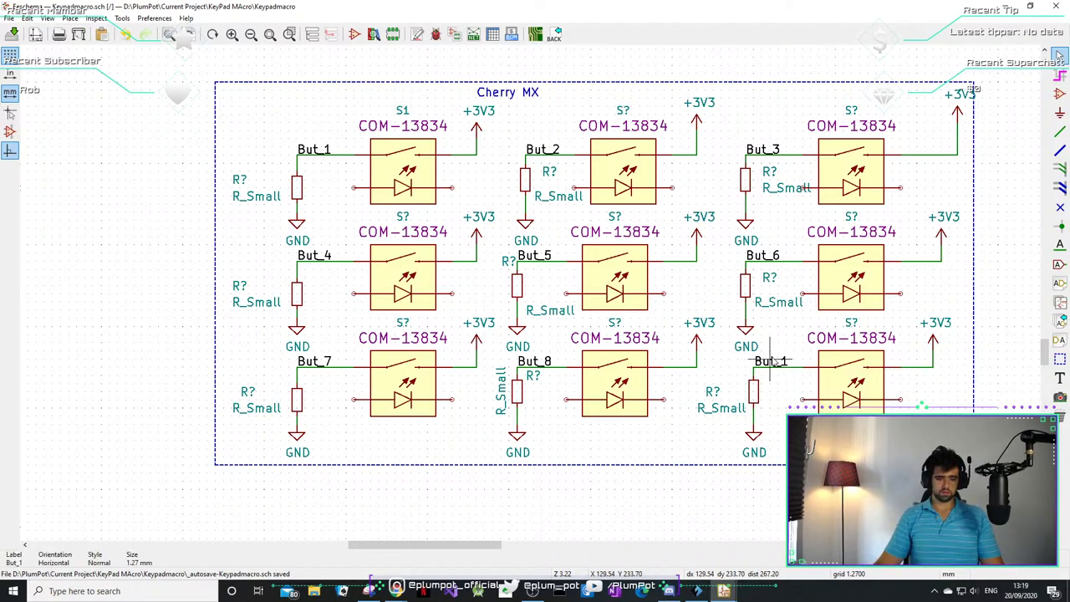
drag(287, 161, 744, 164)
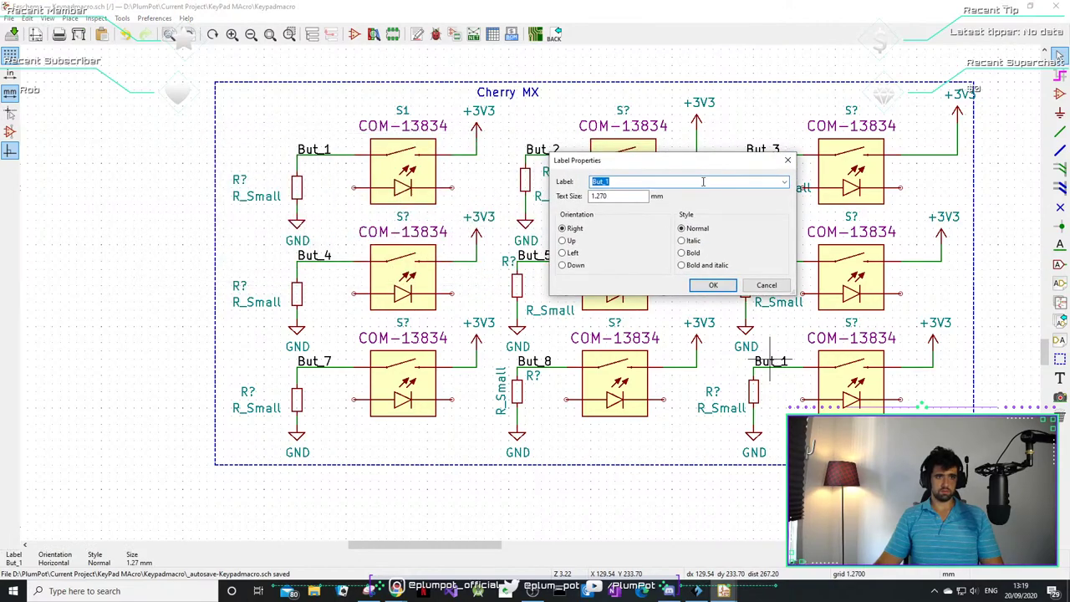
text(But_9)
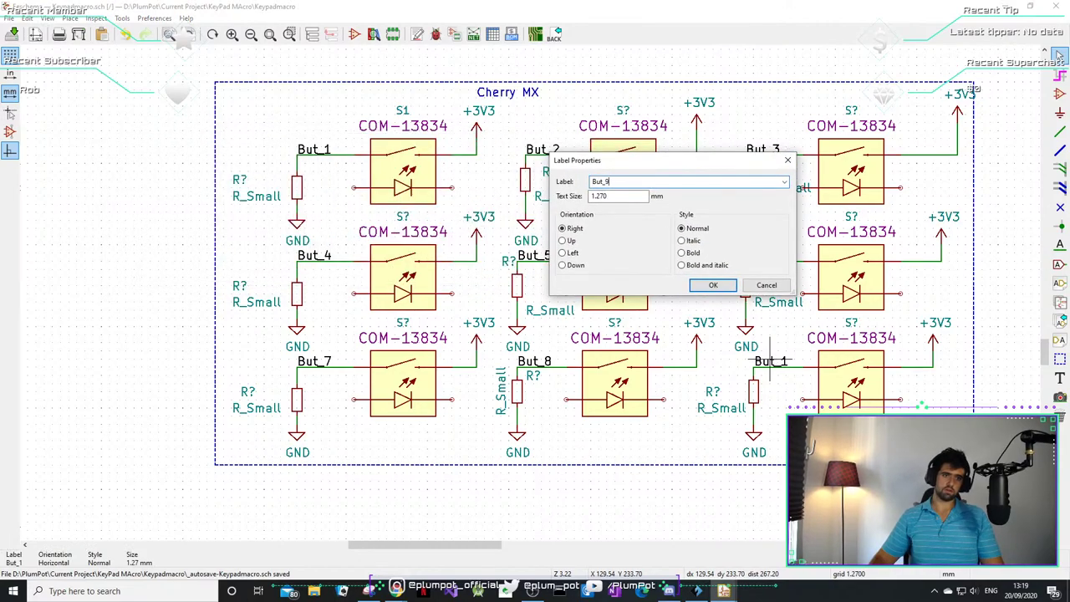
click(713, 285)
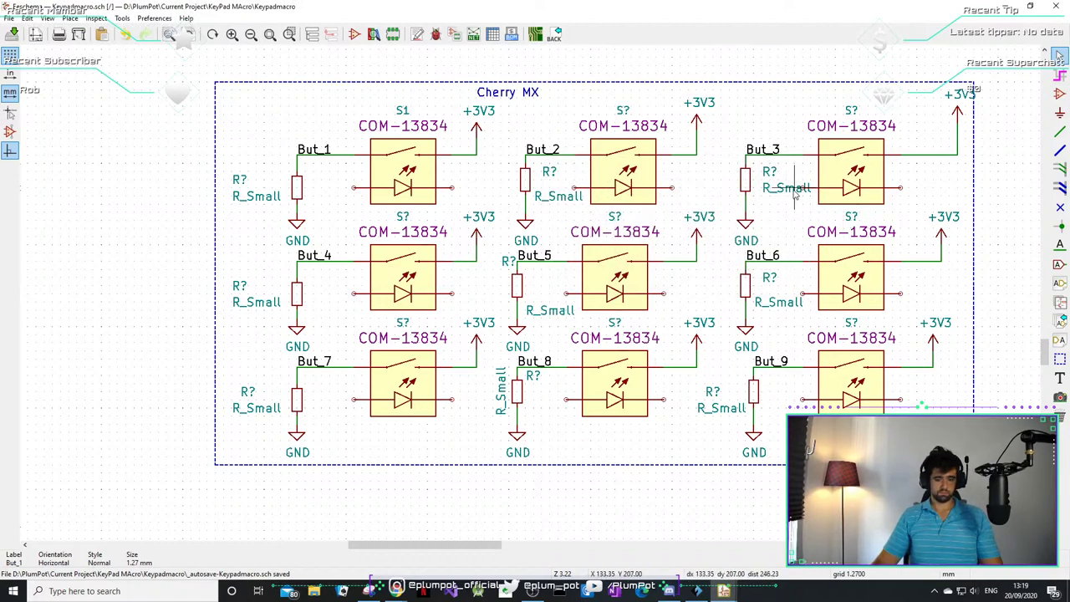
- Move the But_3 resistor's value text down clear of the switch and its reference text to the resistor's upper left
drag(794, 193, 786, 210)
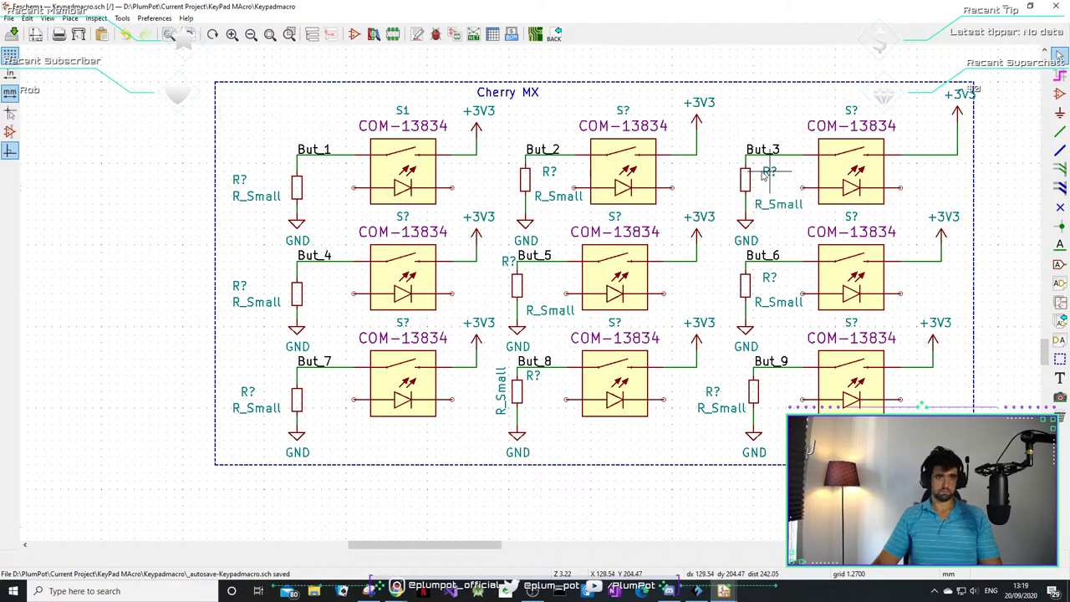
drag(762, 173, 726, 163)
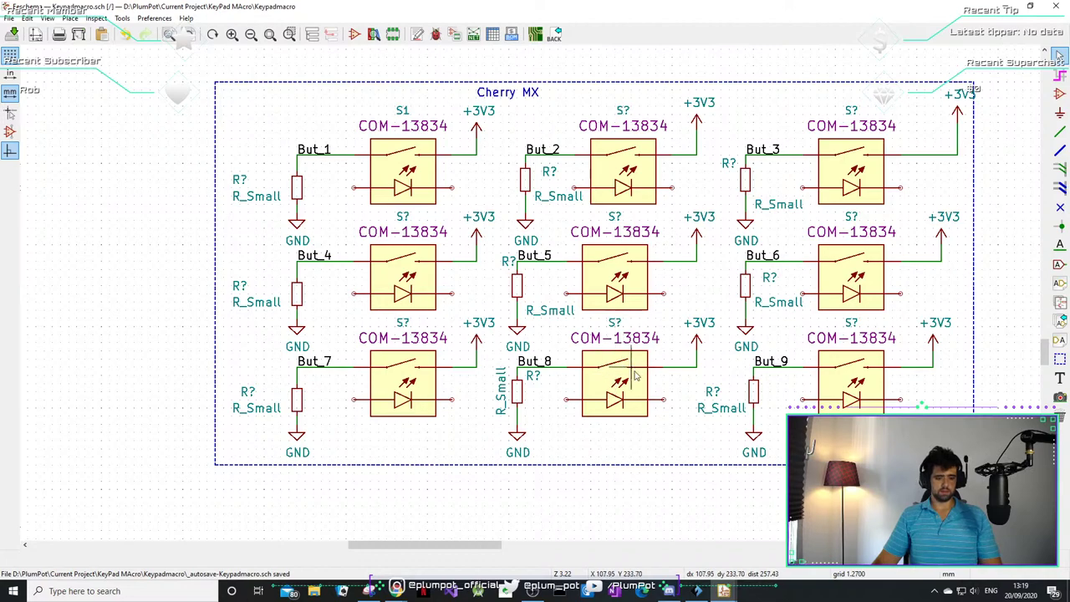
- Draw short downward wires from the right-hand LED pins of the bottom center switch and all three right-column switches
key(w)
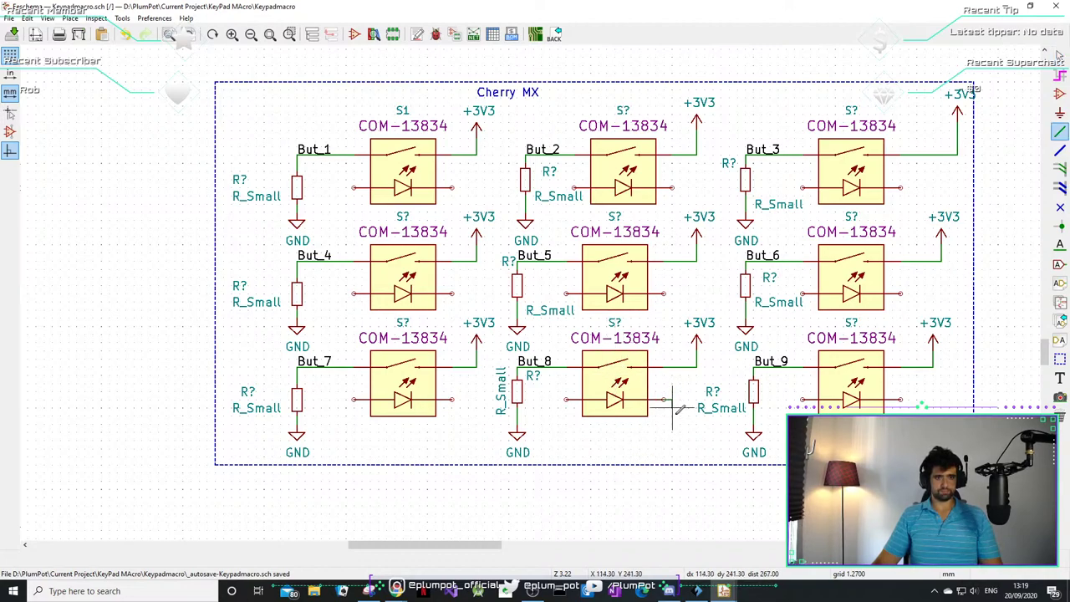
double_click(680, 432)
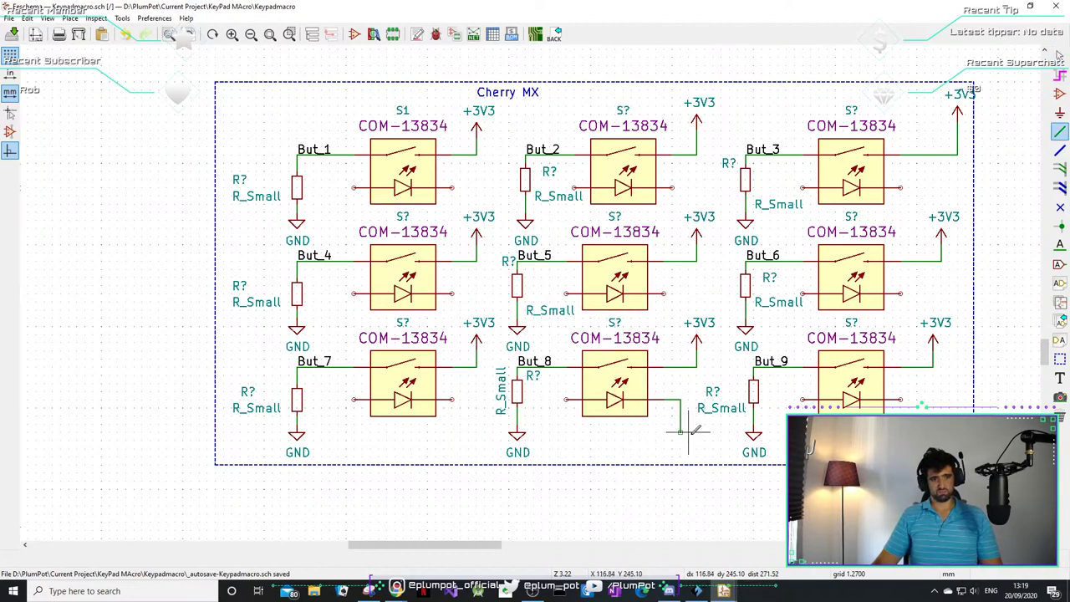
click(899, 399)
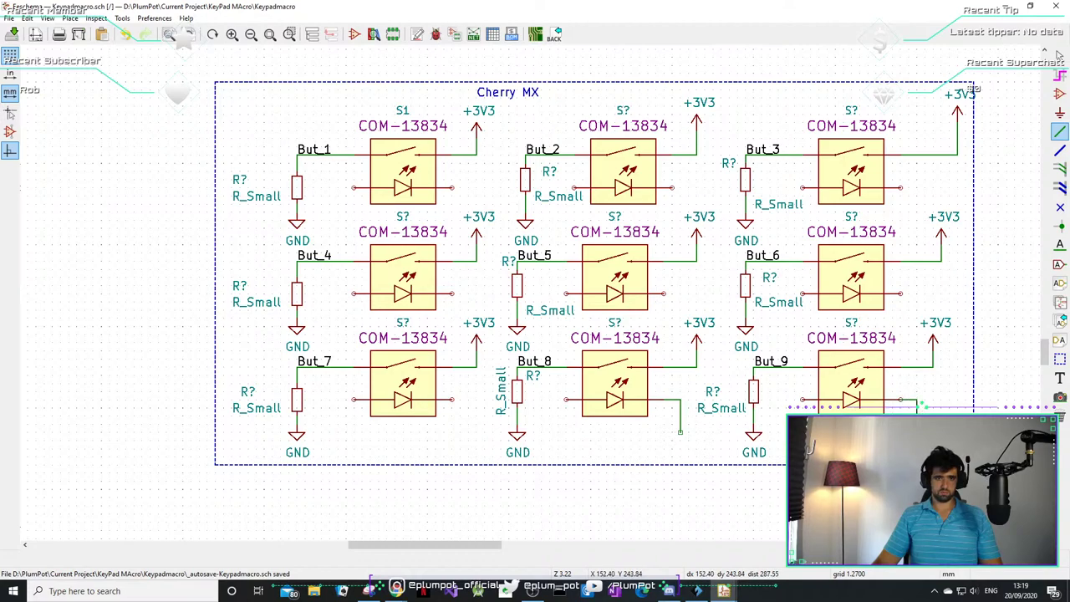
double_click(917, 402)
click(900, 293)
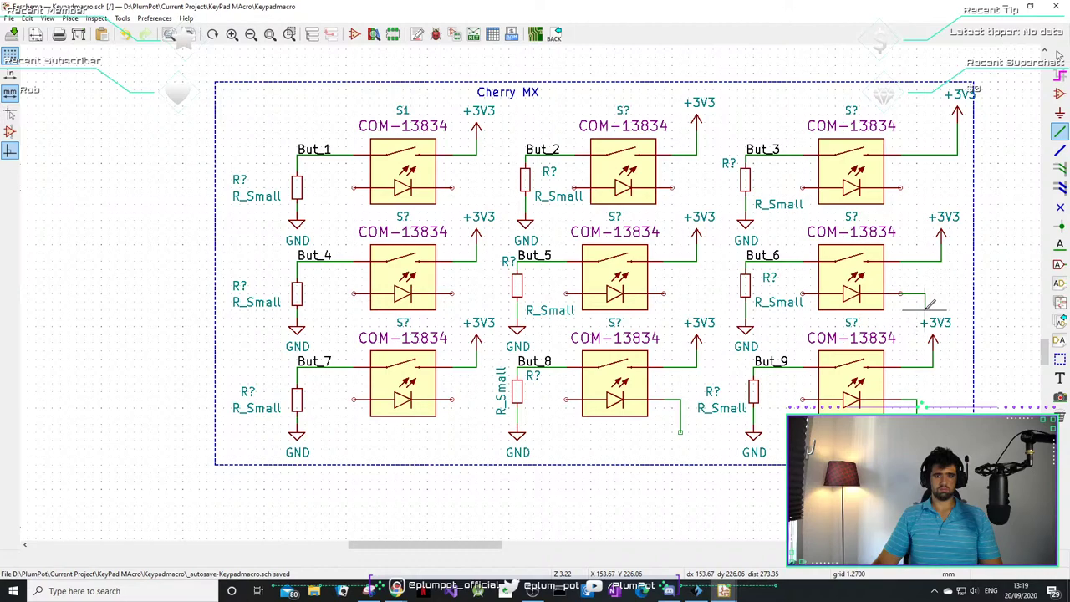
double_click(924, 310)
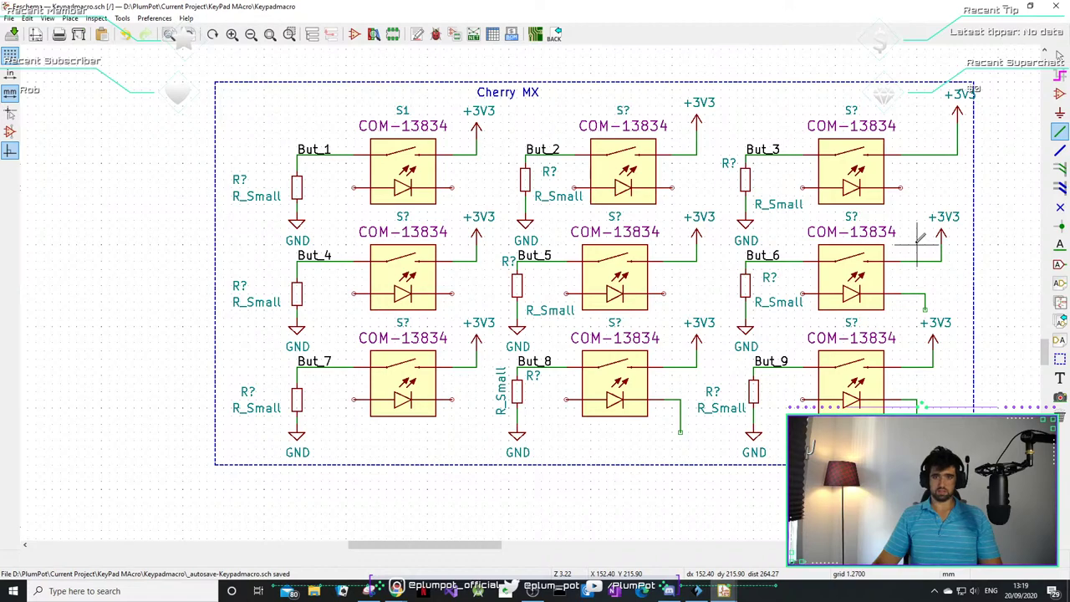
click(900, 187)
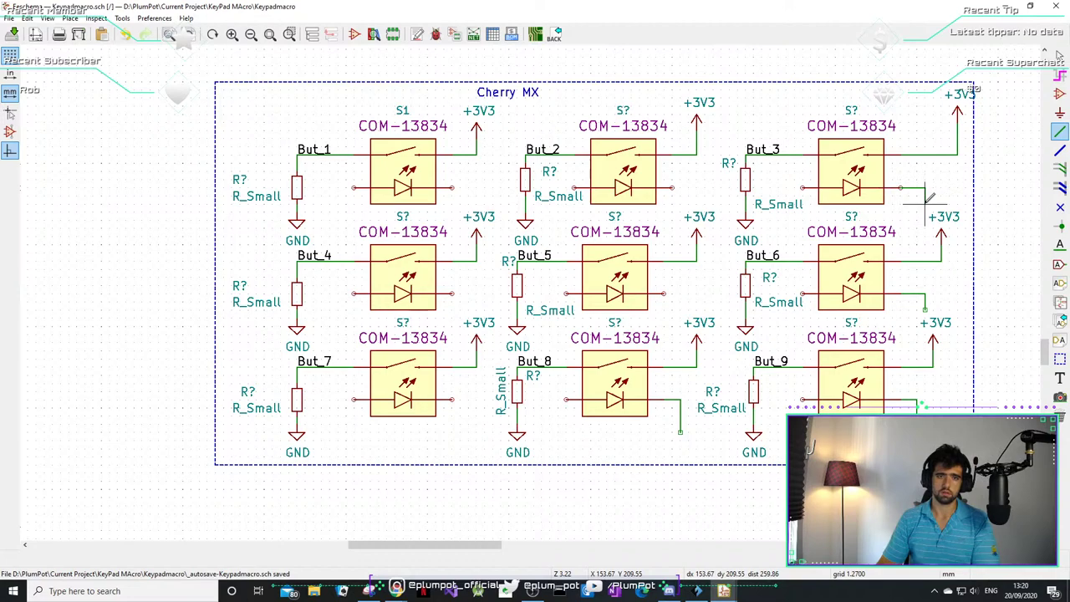
double_click(924, 201)
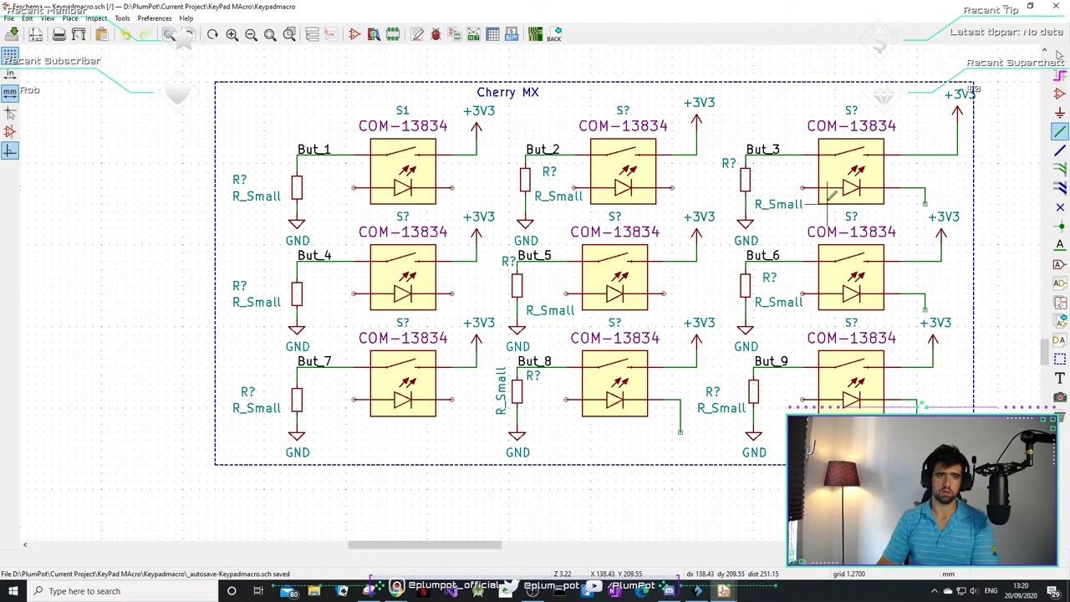
- Draw short downward wires from the right-hand LED pins of the three left-column switches
double_click(478, 194)
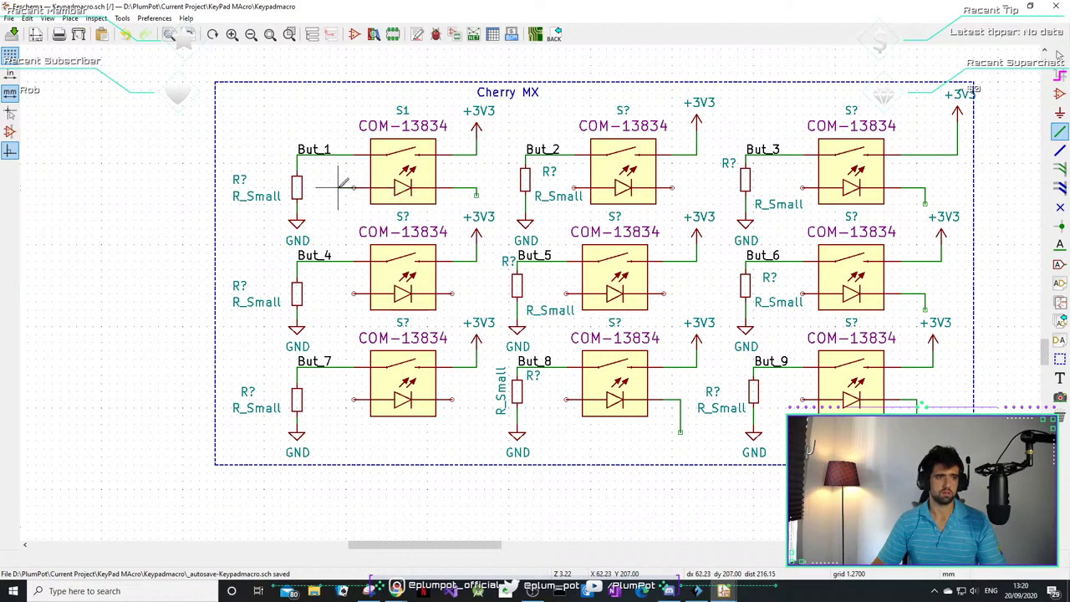
double_click(476, 299)
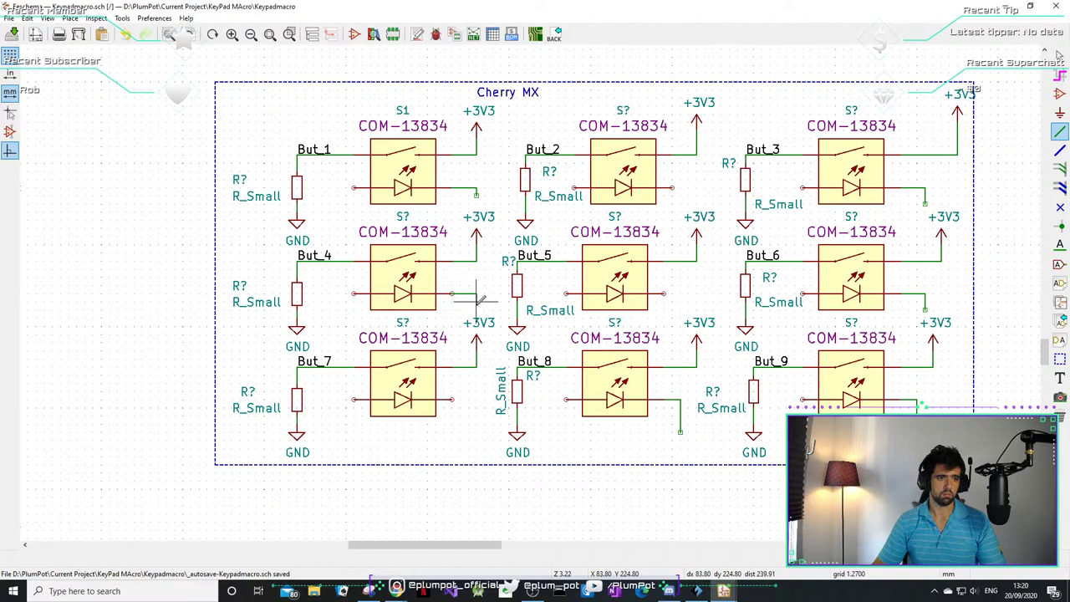
click(451, 400)
double_click(477, 415)
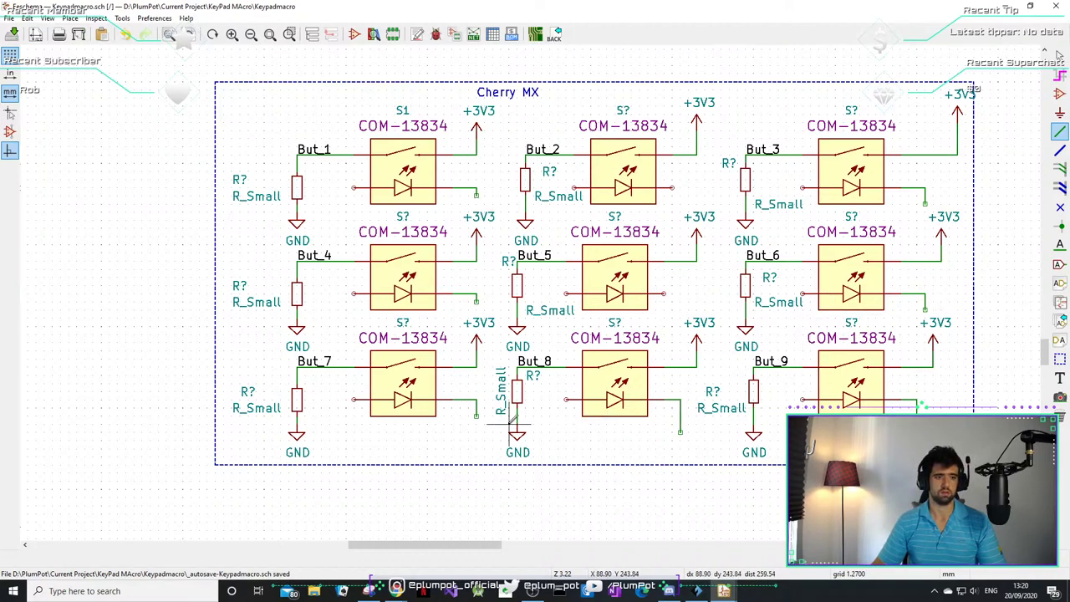
key(Escape)
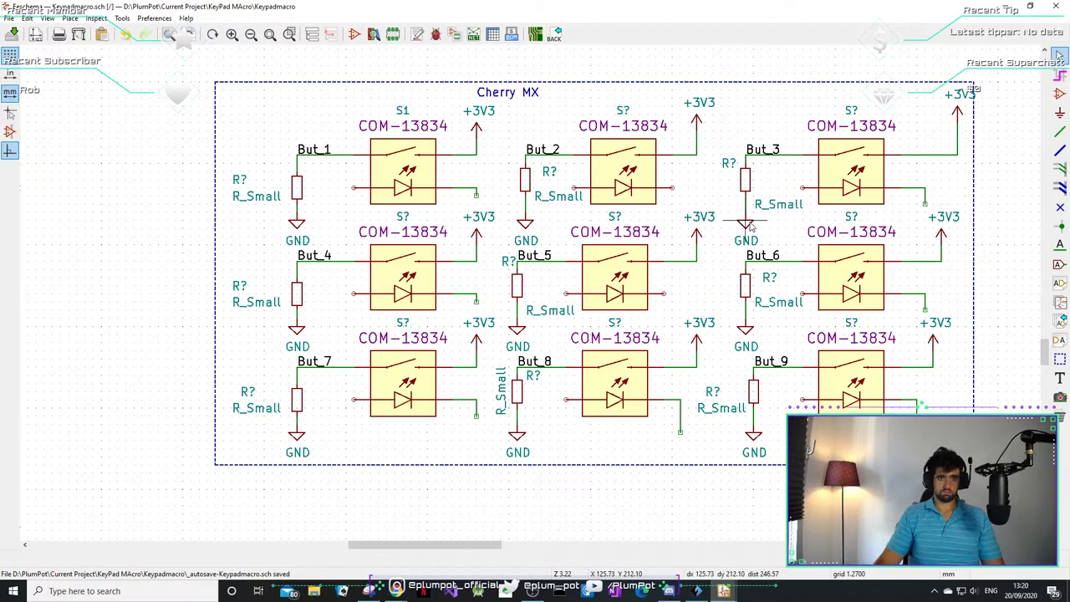
- Place copies of the GND symbol on the LED wires of the top right switch and the three bottom-row switches
key(c)
click(924, 210)
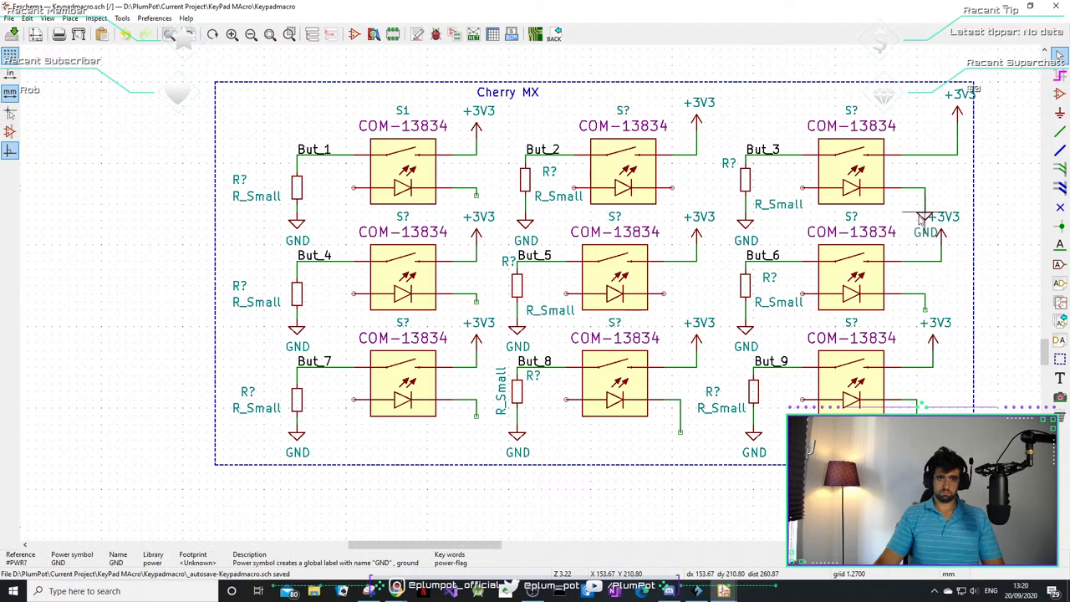
click(745, 223)
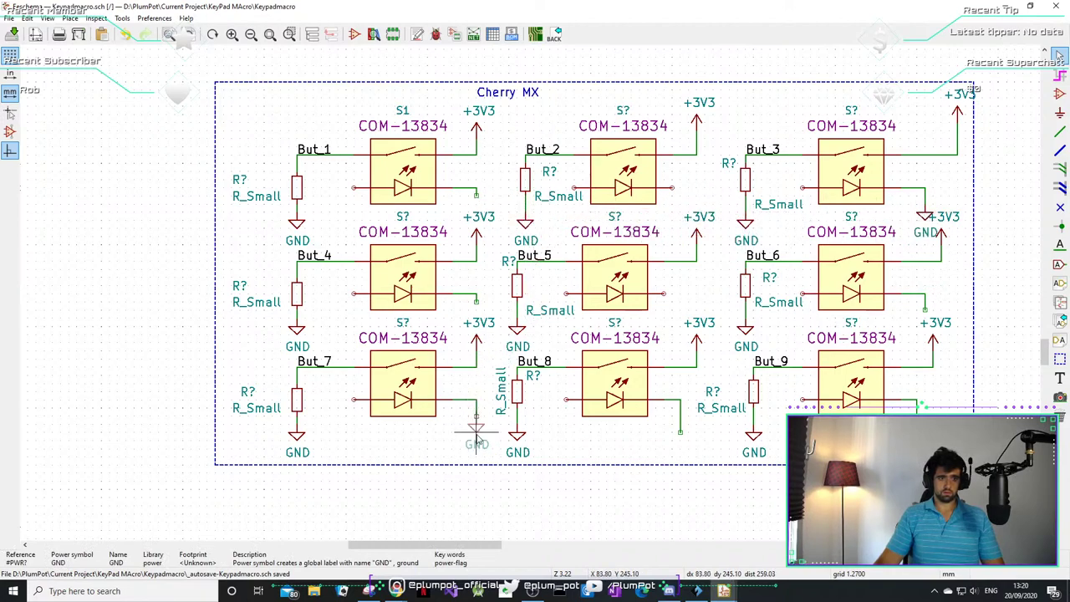
click(473, 428)
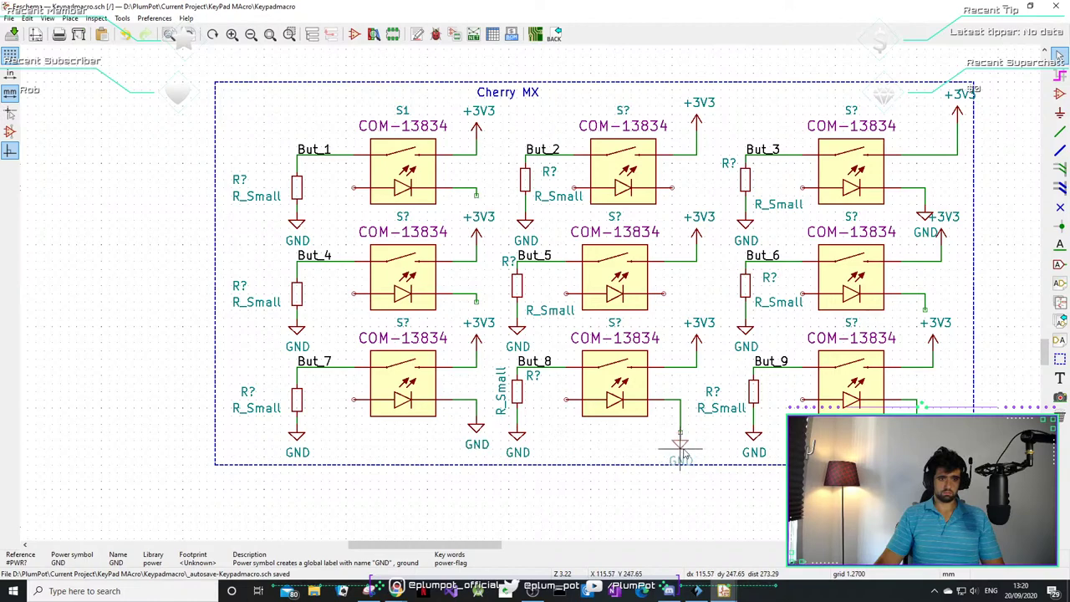
click(679, 447)
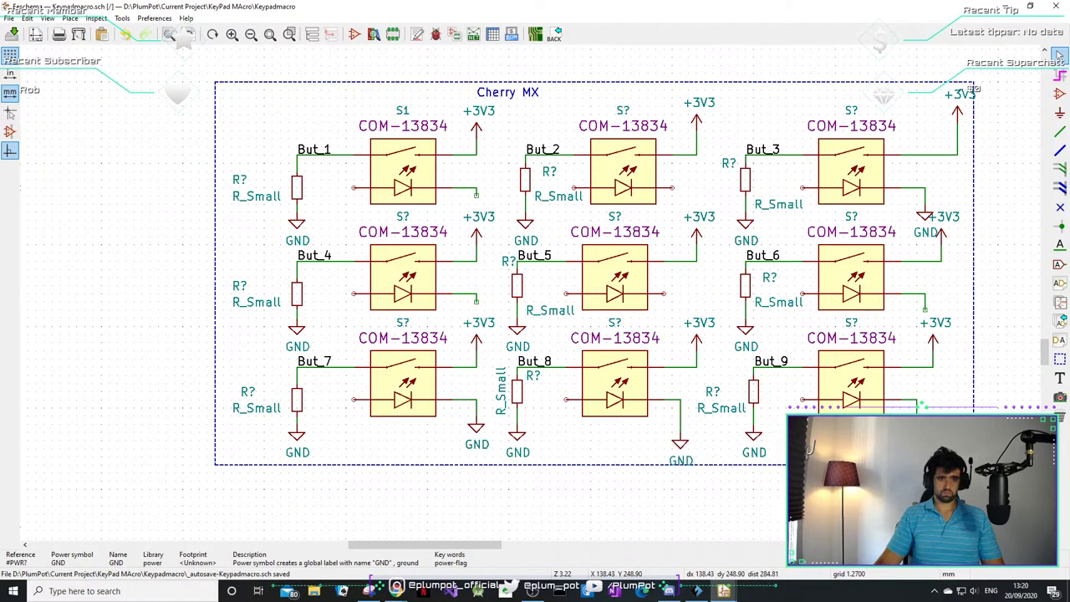
- Extend the dashed Cherry MX frame downward, closing its sides with graphic lines down to the lowered bottom edge
scroll(593, 322, down, 1)
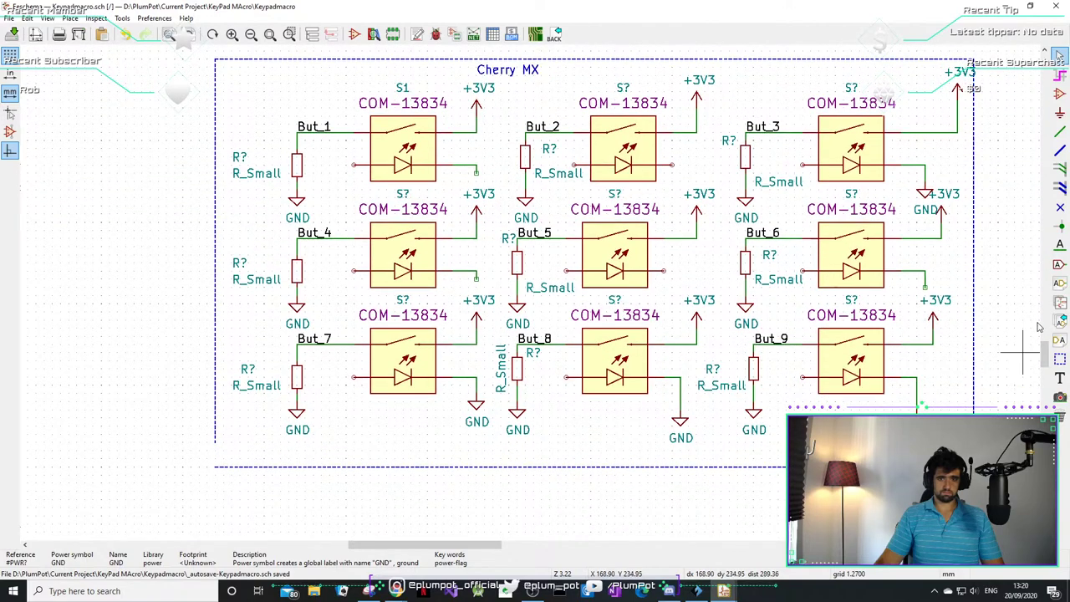
click(1059, 359)
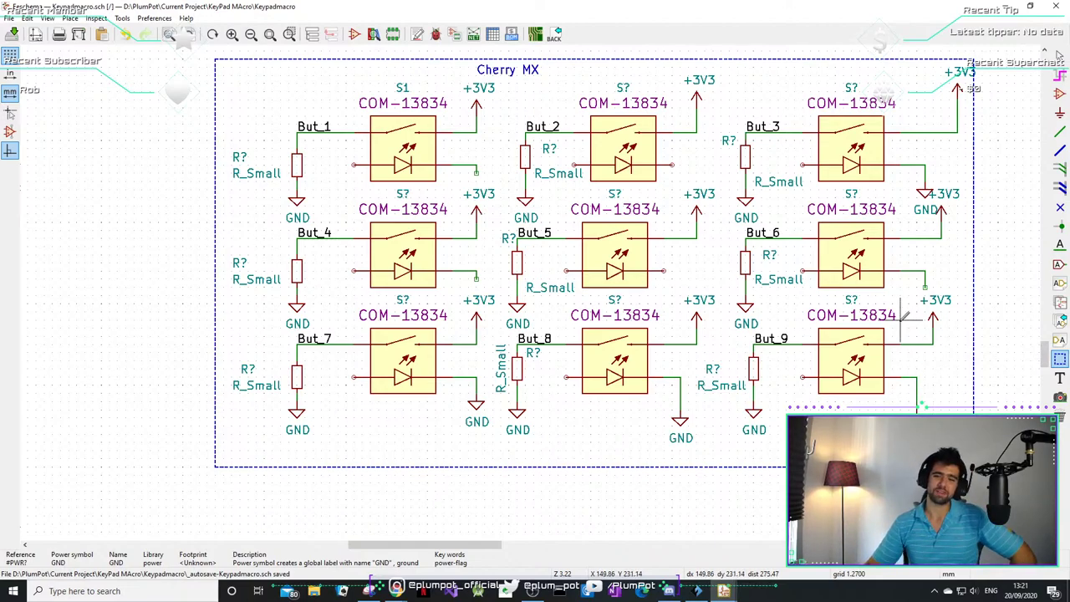
middle_drag(722, 302, 635, 323)
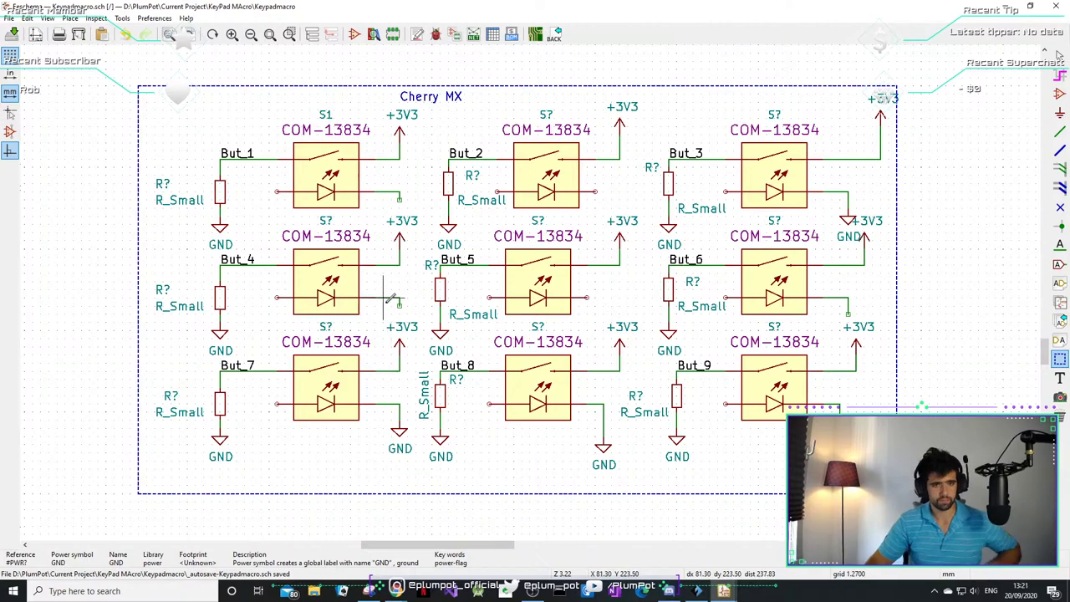
key(Escape)
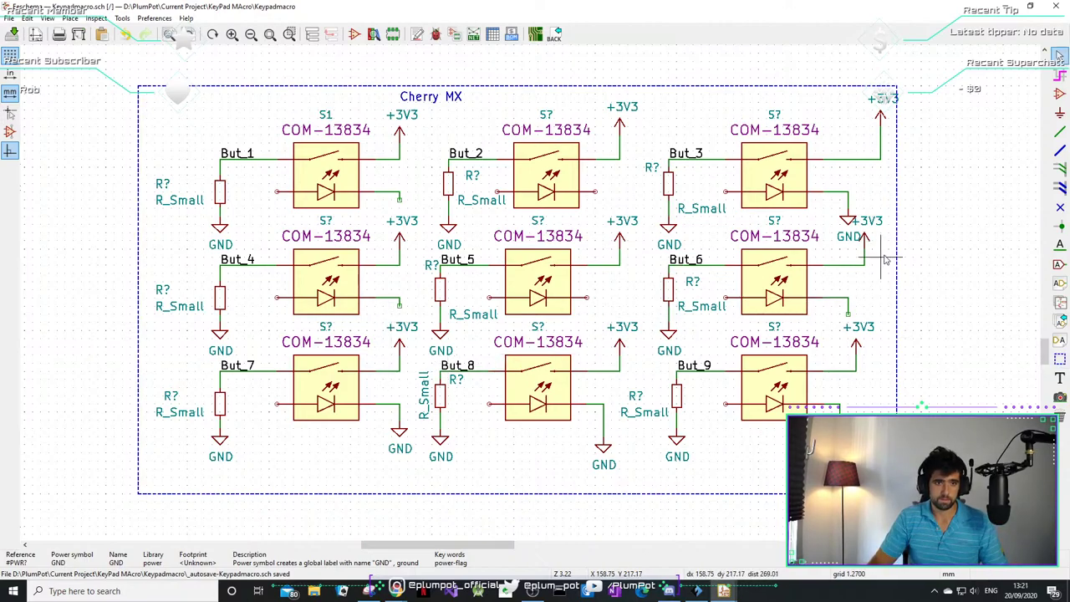
- Move the middle and bottom rows of switches with their wiring down about 2.5 mm to clear the top row
drag(881, 258, 171, 449)
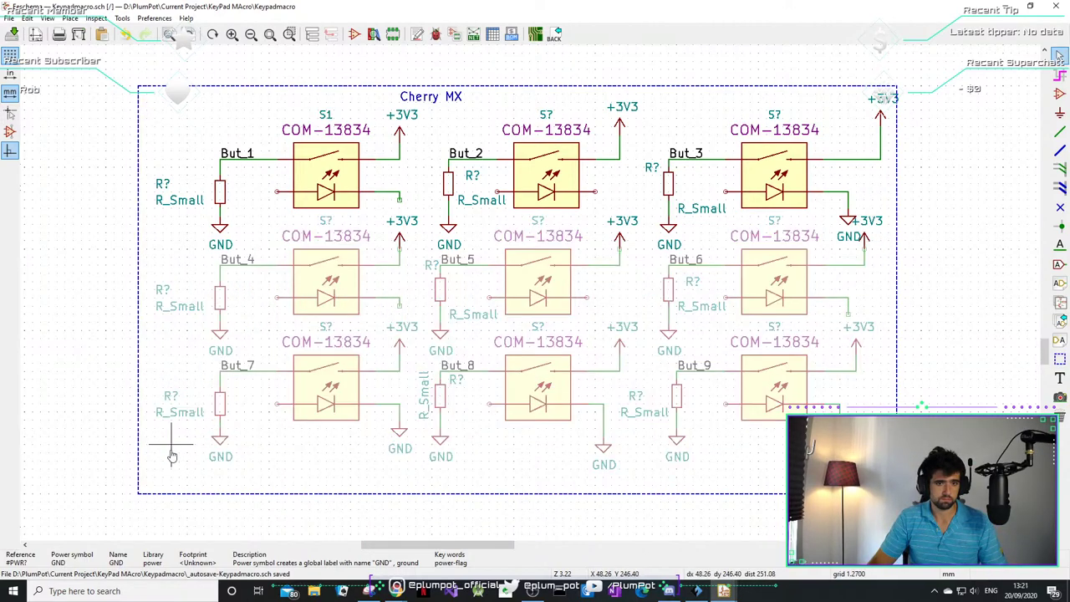
key(m)
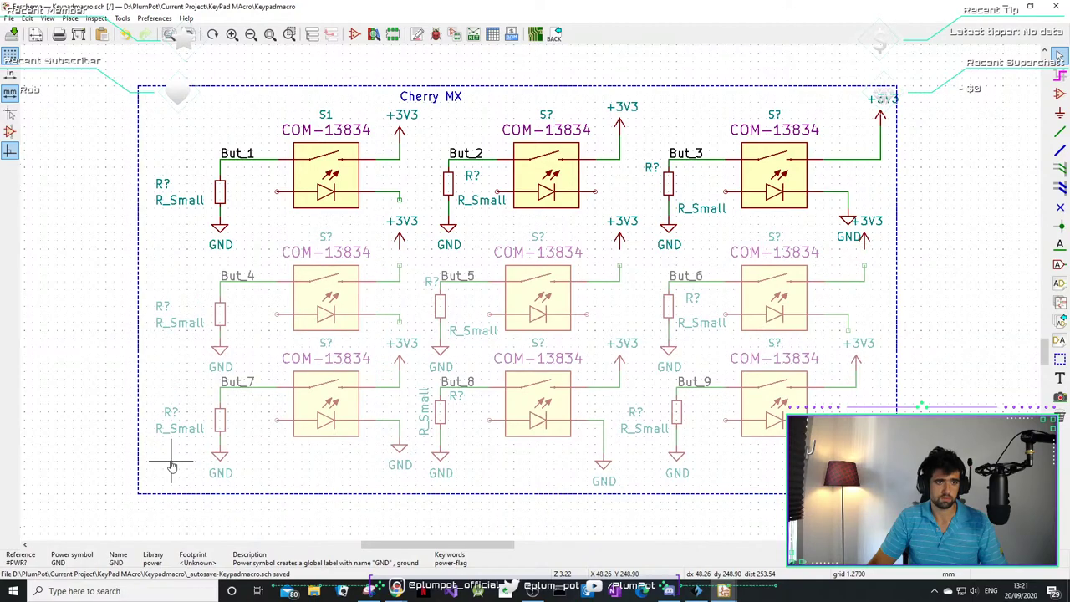
click(171, 466)
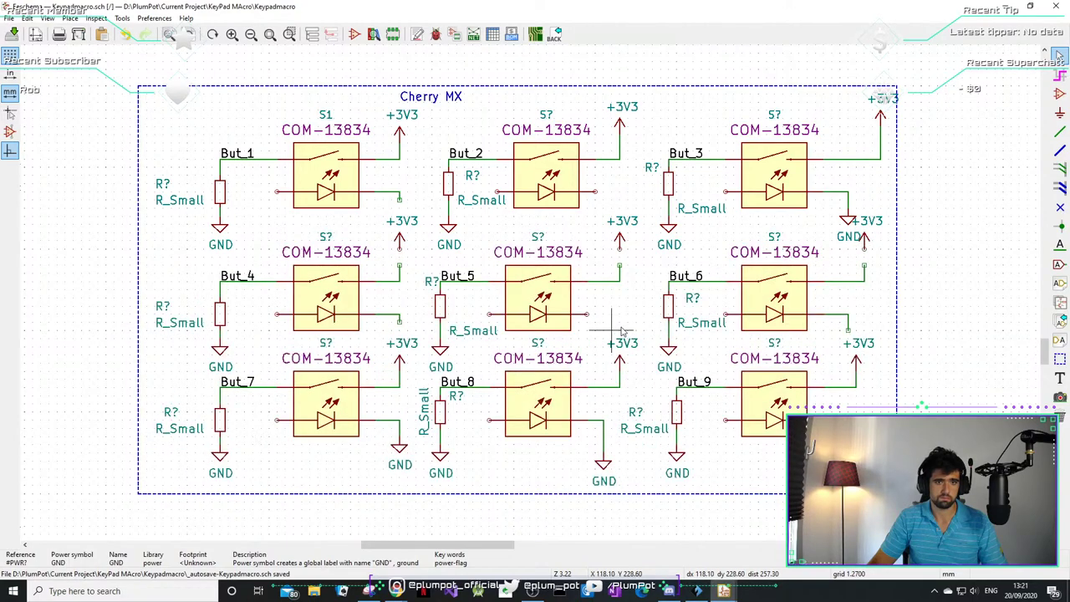
- Move the three middle-row +3V3 symbols down onto the ends of their switch wires
click(867, 254)
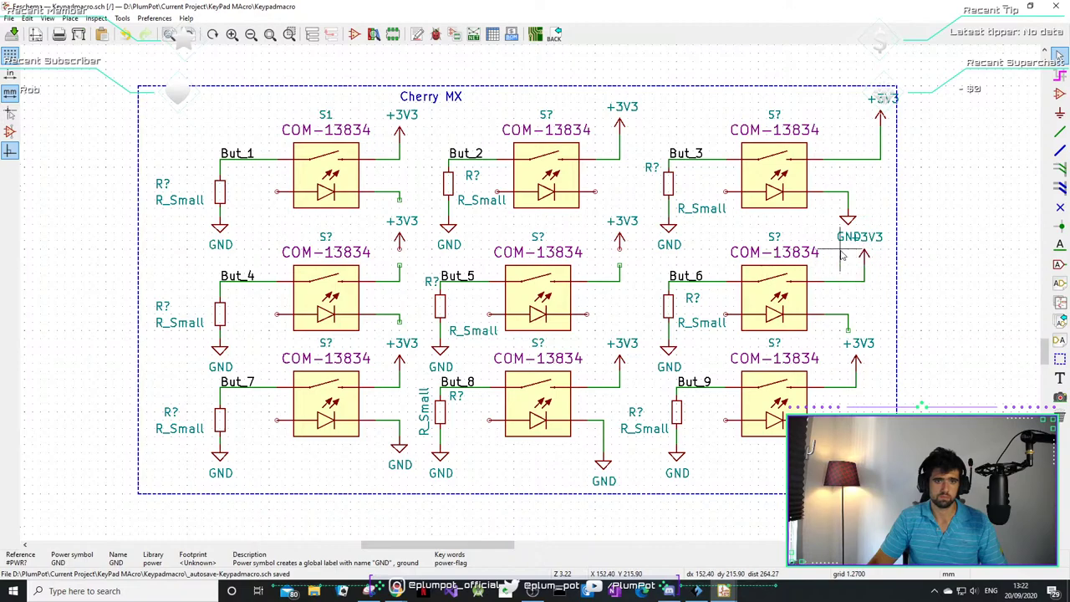
key(m)
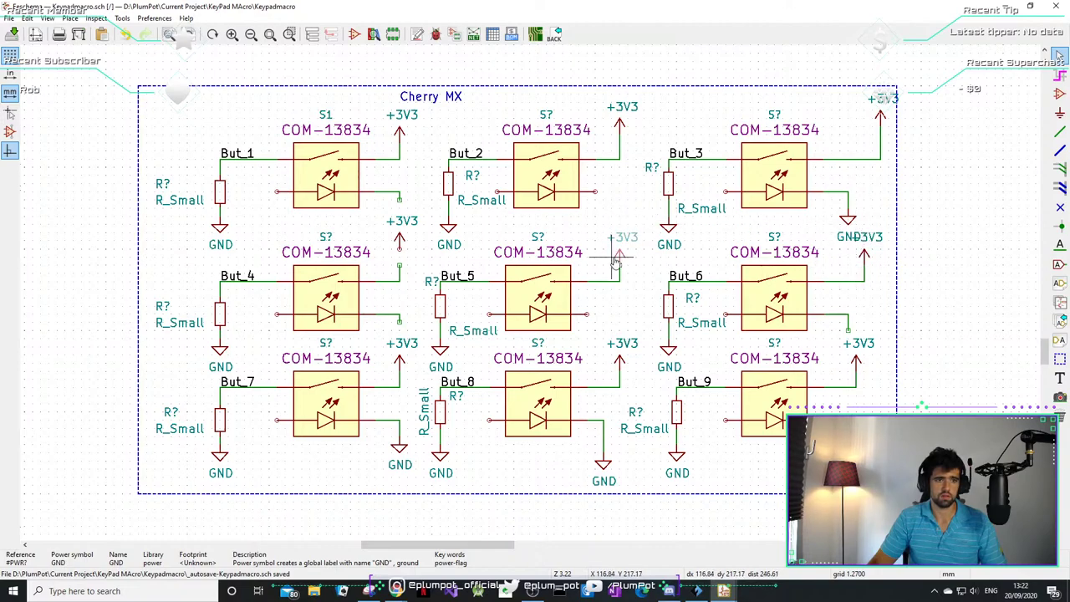
click(614, 260)
key(m)
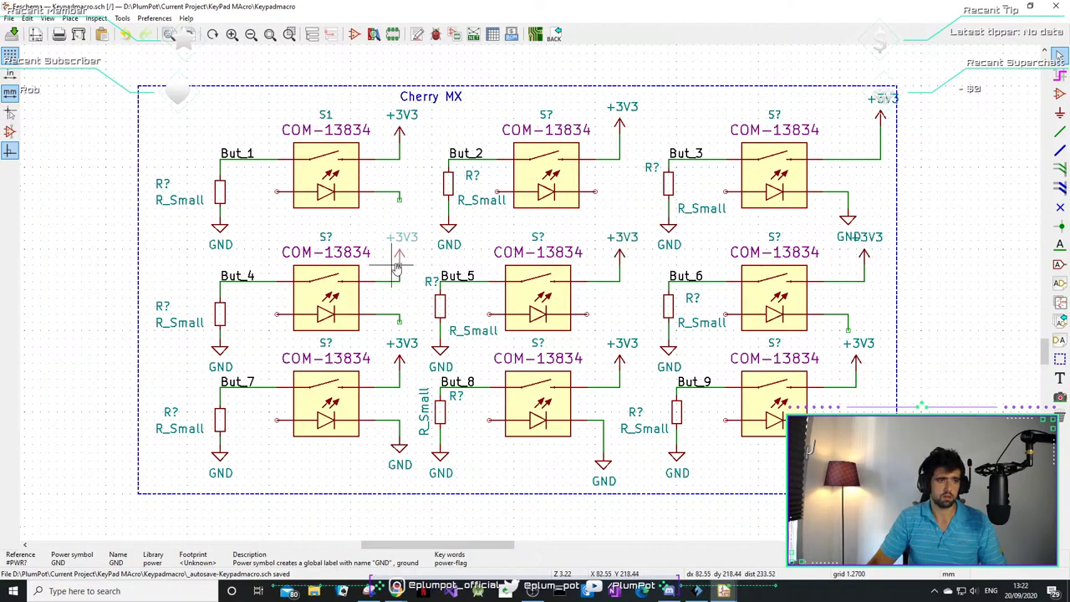
click(398, 267)
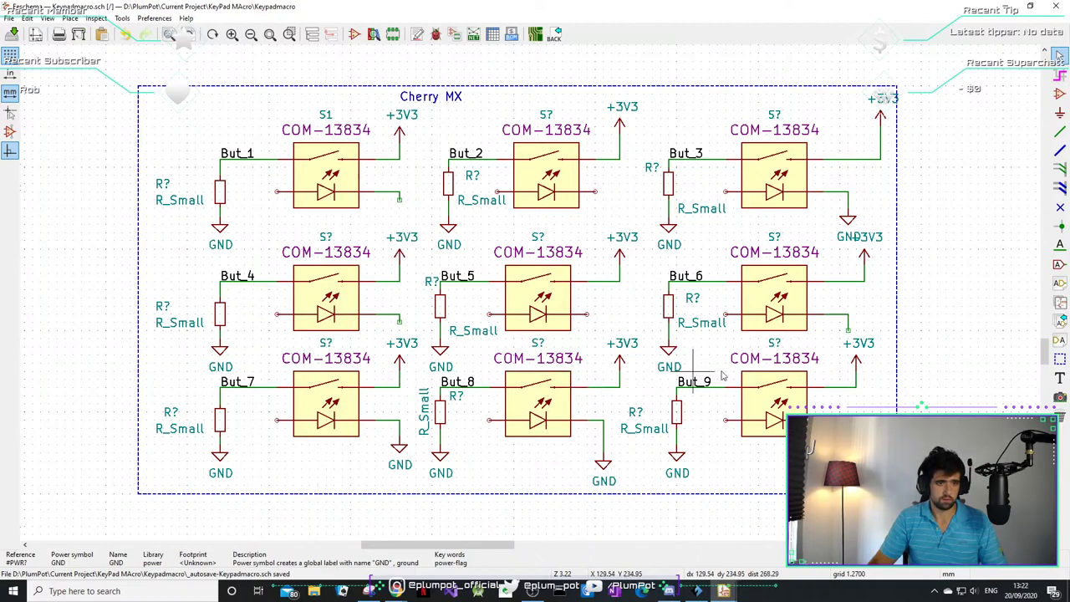
drag(873, 380, 1036, 411)
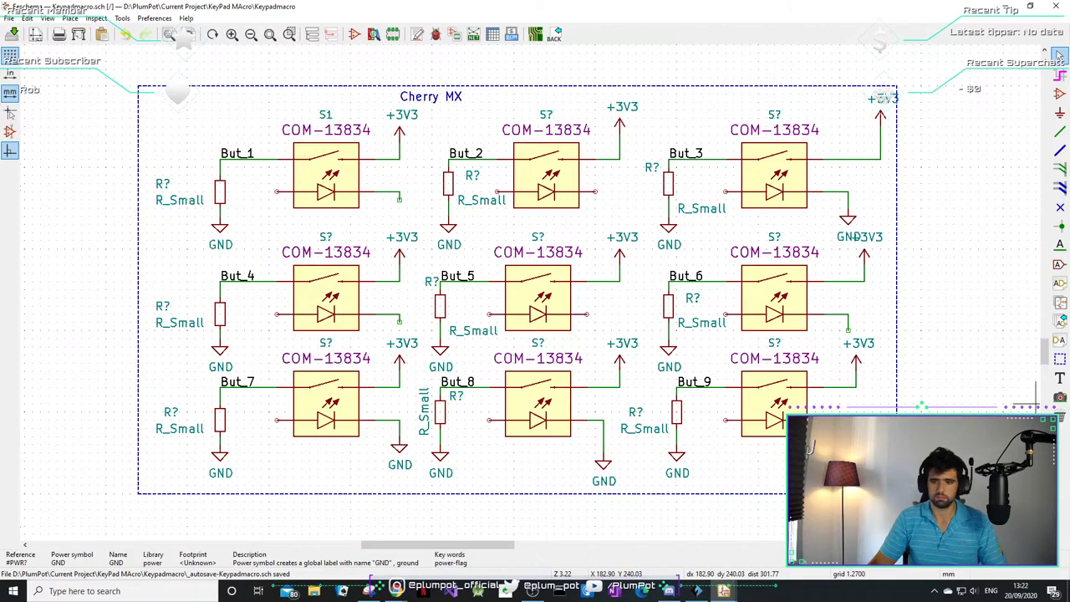
mouse_move(397, 593)
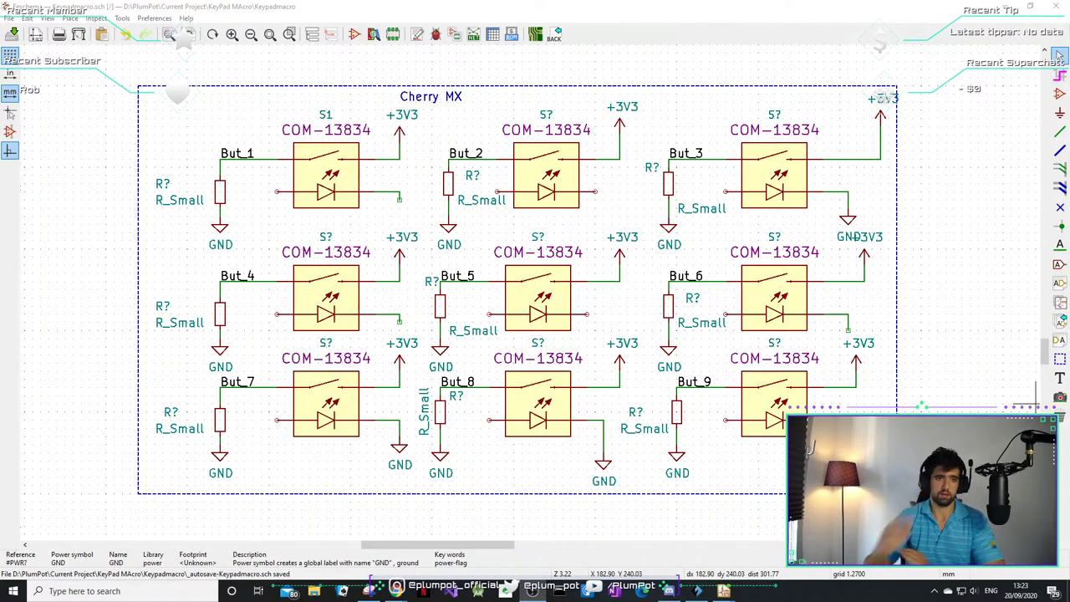
click(333, 163)
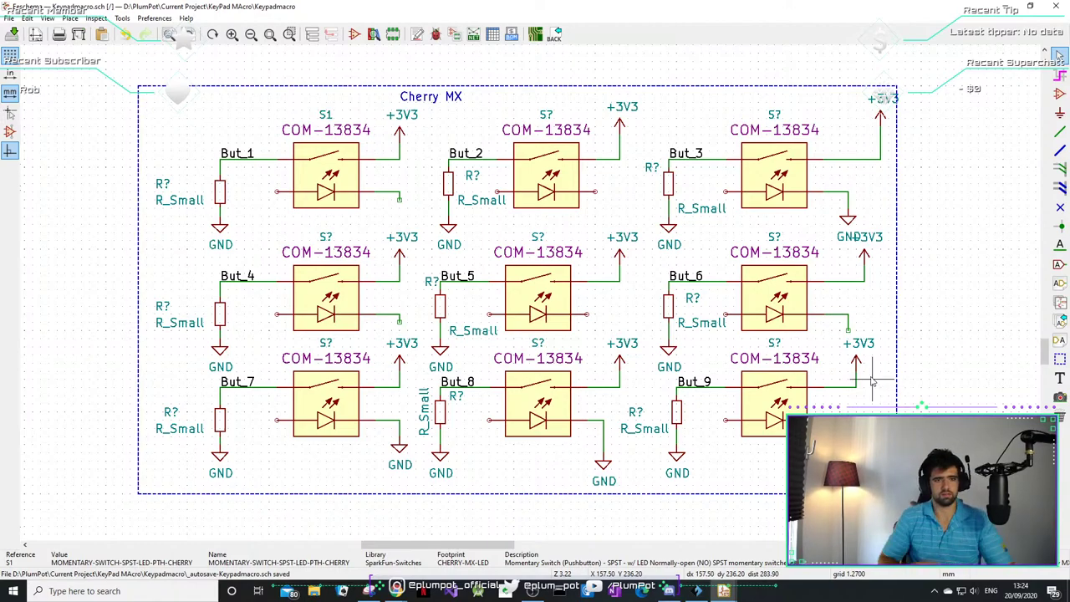
- Annotate the schematic's unnumbered symbols and update the PCB from the schematic, keeping existing symbol to footprint associations
click(124, 19)
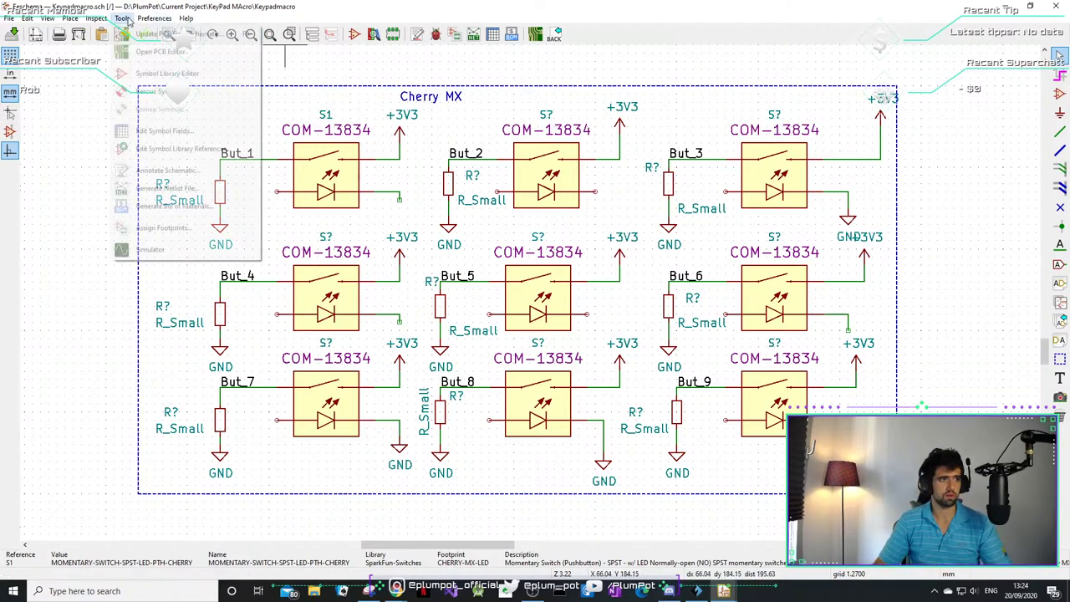
click(167, 170)
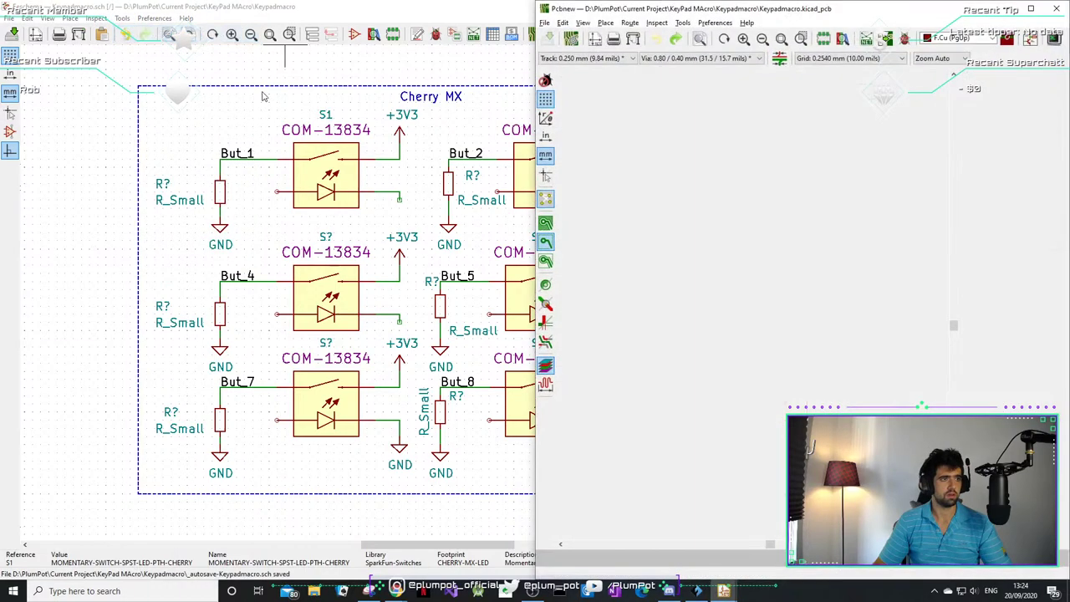
click(346, 420)
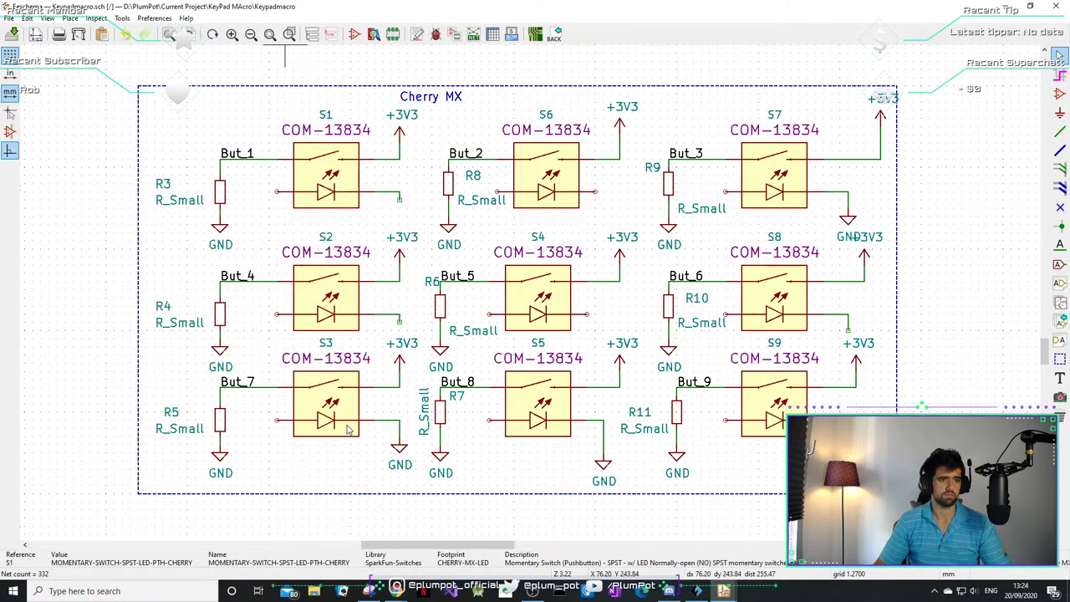
key(F8)
click(906, 409)
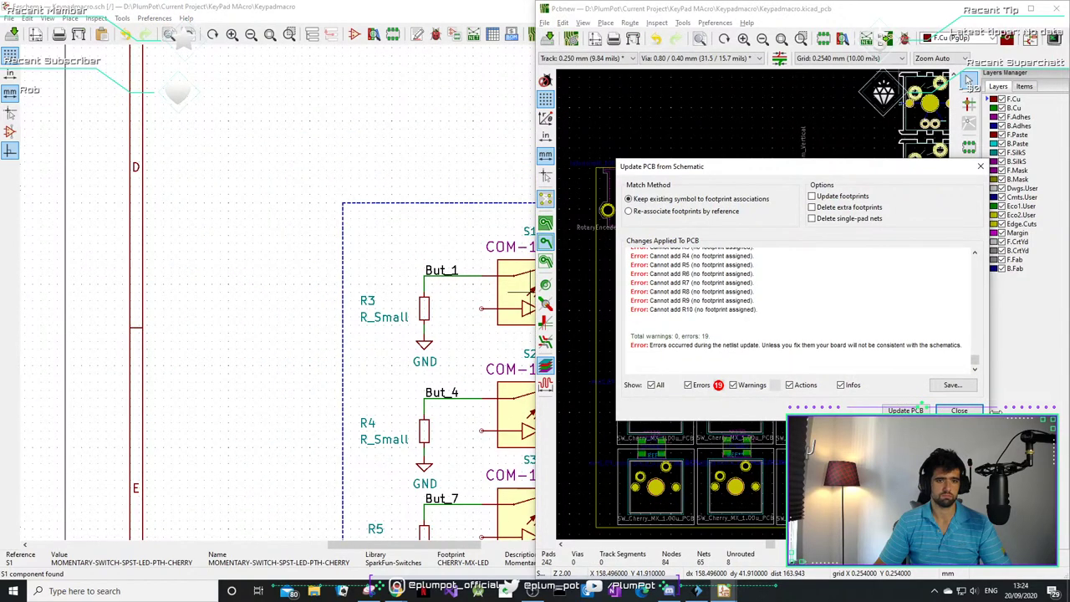
click(958, 409)
- Examine the updated board in the layout and the 3D viewer, including the pads and nets of switch S6
scroll(891, 243, down, 3)
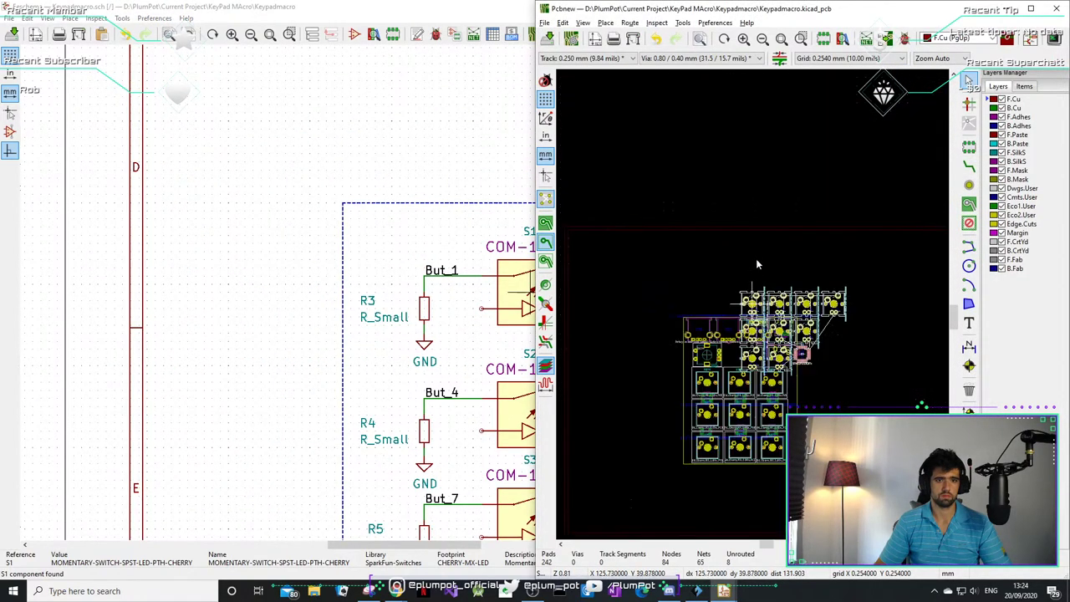
key(alt+3)
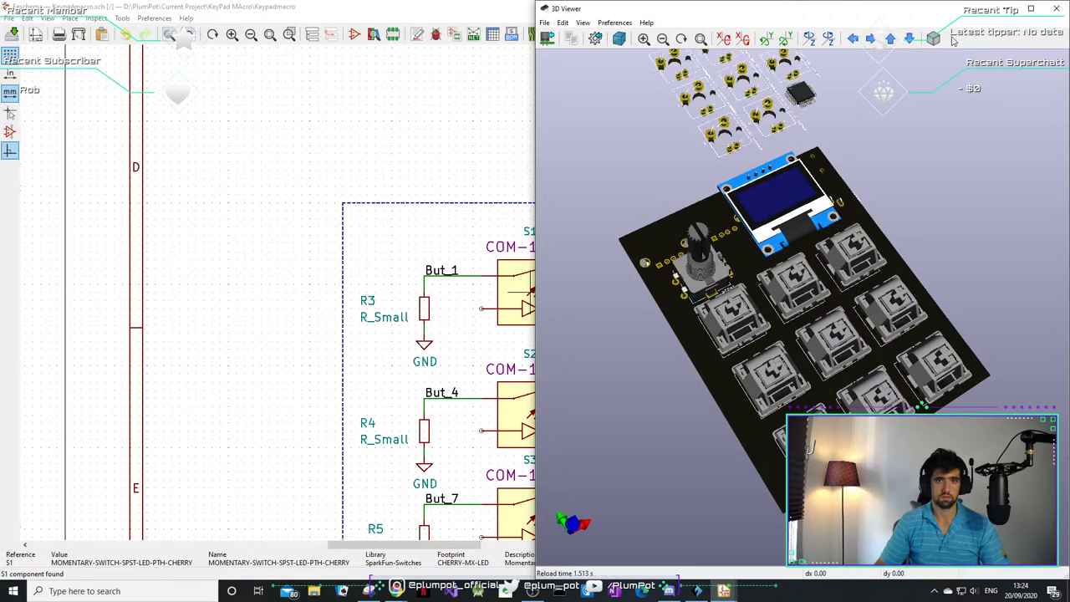
click(1005, 8)
scroll(821, 312, up, 5)
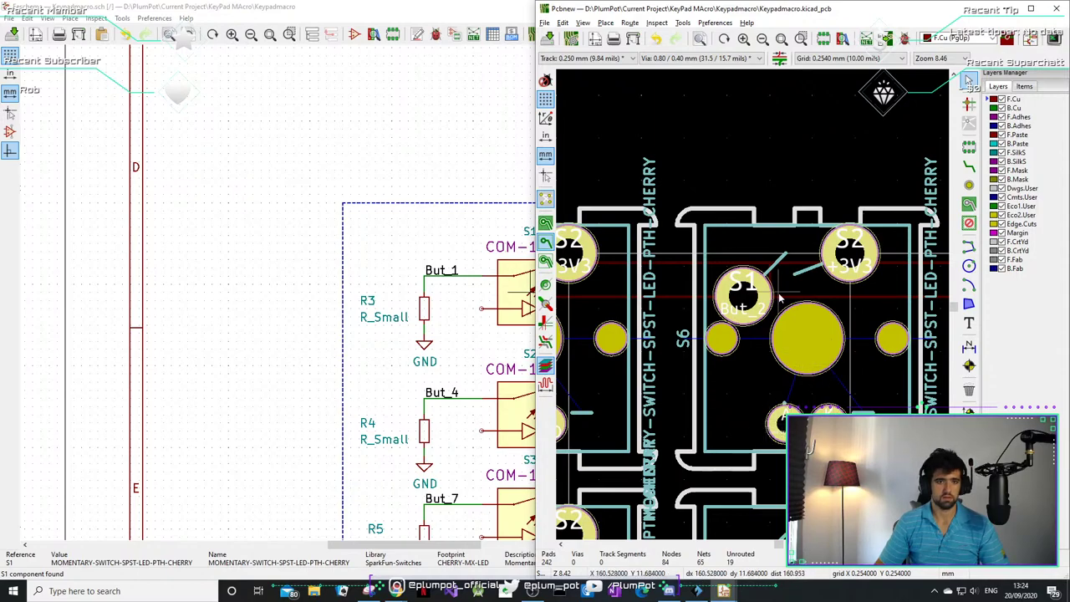
scroll(779, 299, down, 1)
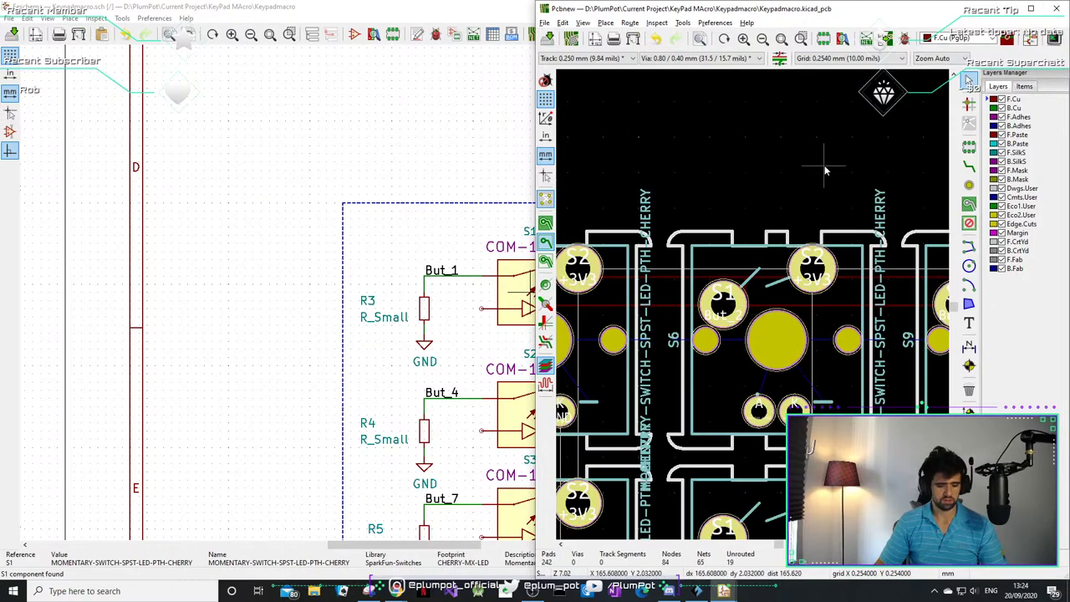
scroll(824, 170, up, 2)
- Return to the schematic editor and review the Cherry MX block's LED wiring and its surroundings below the microcontroller
key(alt+Tab)
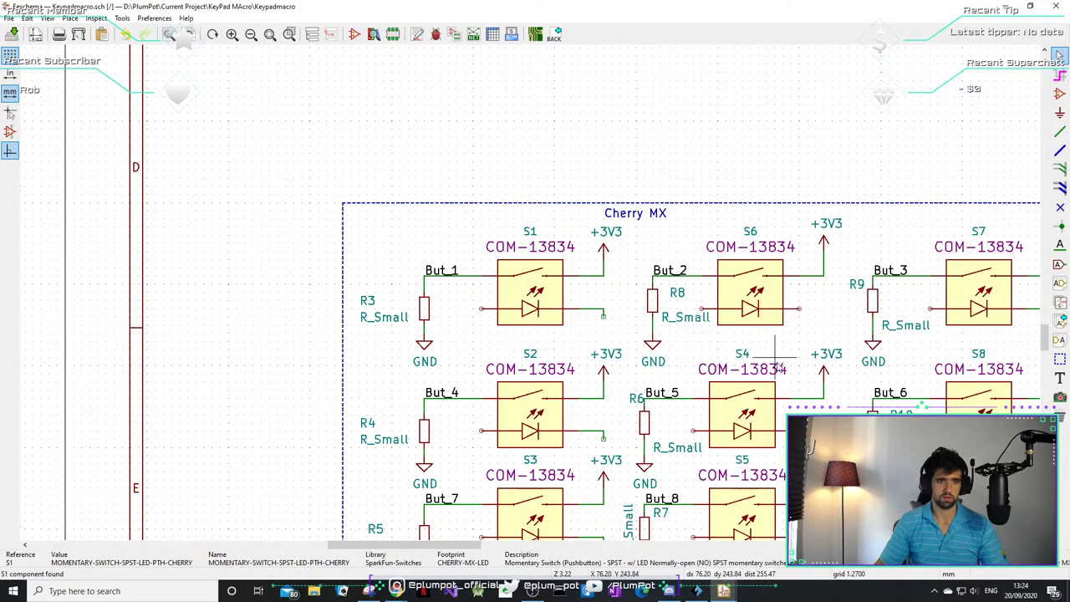
middle_drag(777, 368, 572, 263)
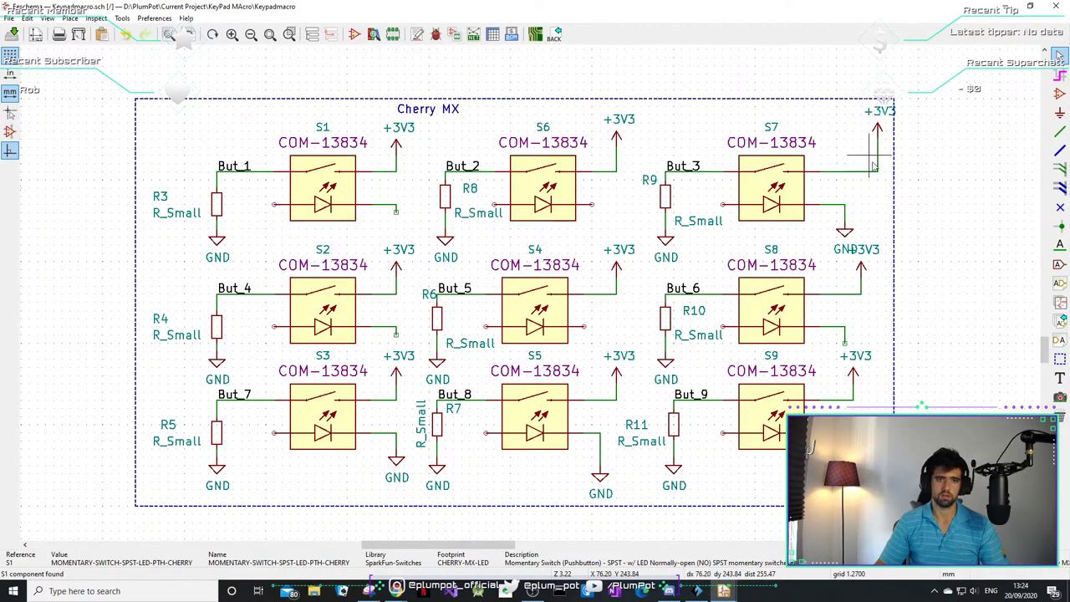
scroll(872, 165, down, 3)
scroll(848, 334, up, 1)
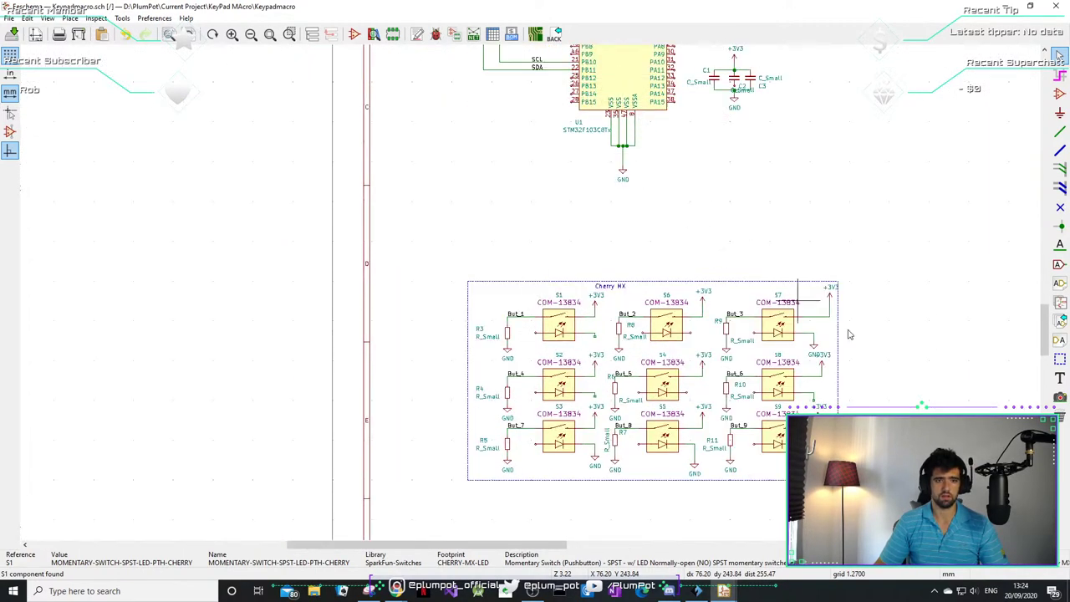
scroll(848, 334, up, 3)
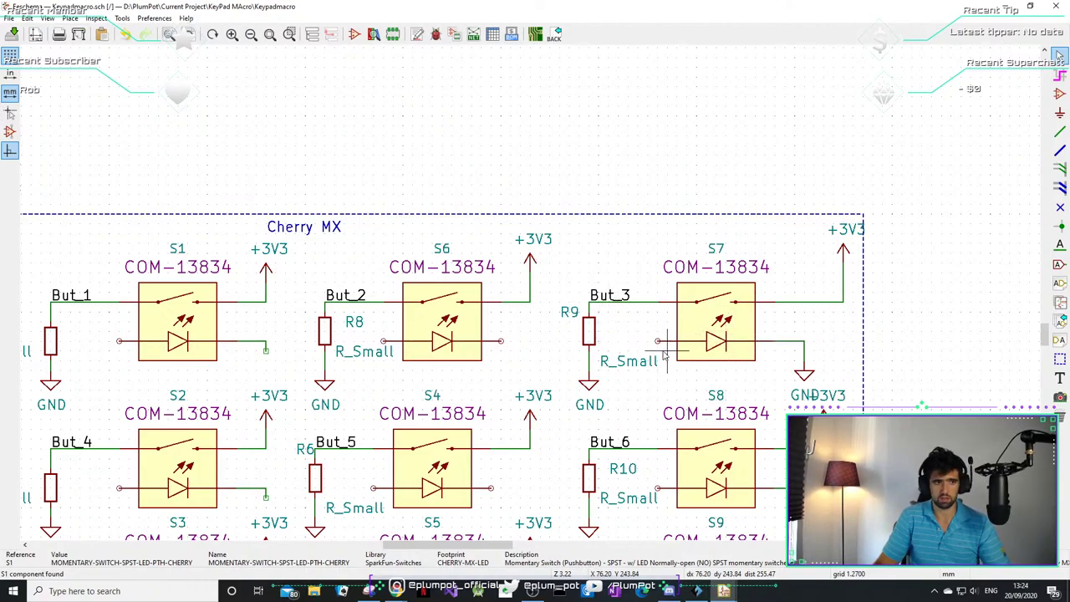
scroll(666, 381, down, 2)
scroll(685, 251, up, 2)
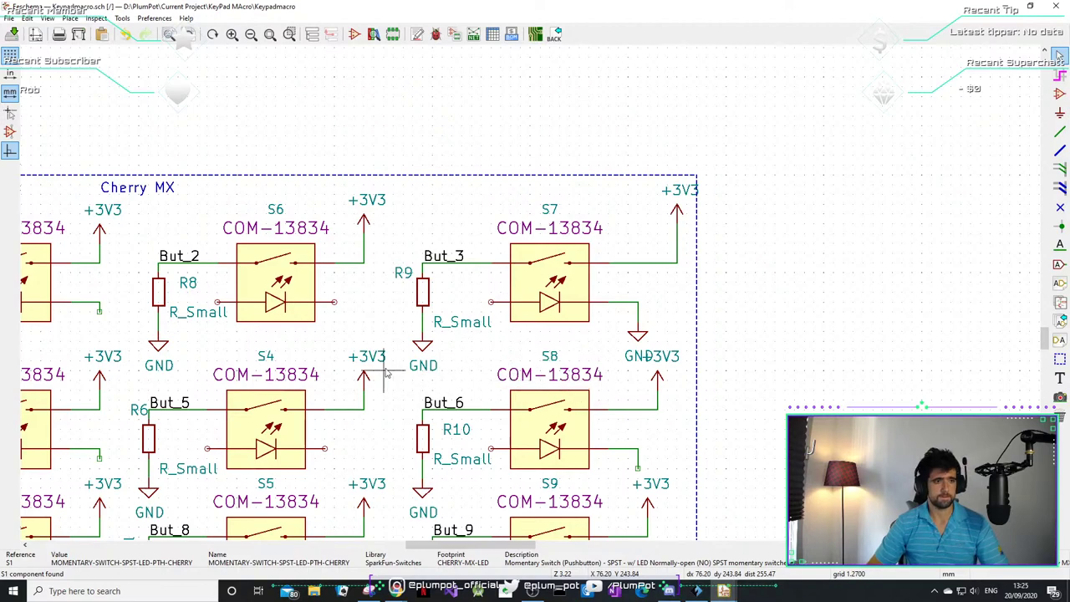
scroll(386, 372, down, 1)
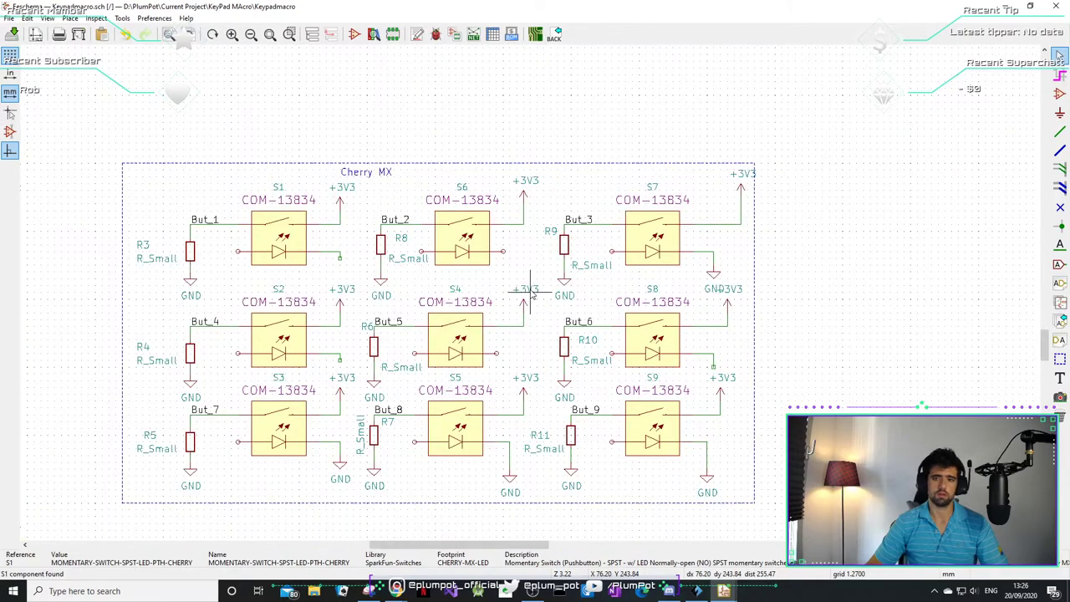
scroll(501, 288, down, 1)
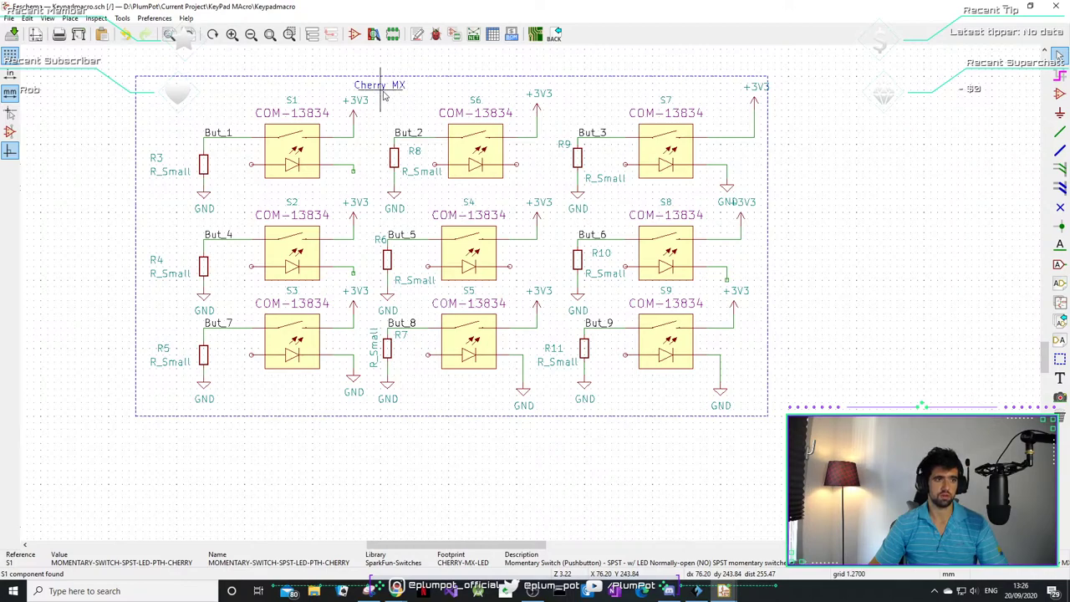
scroll(386, 87, up, 1)
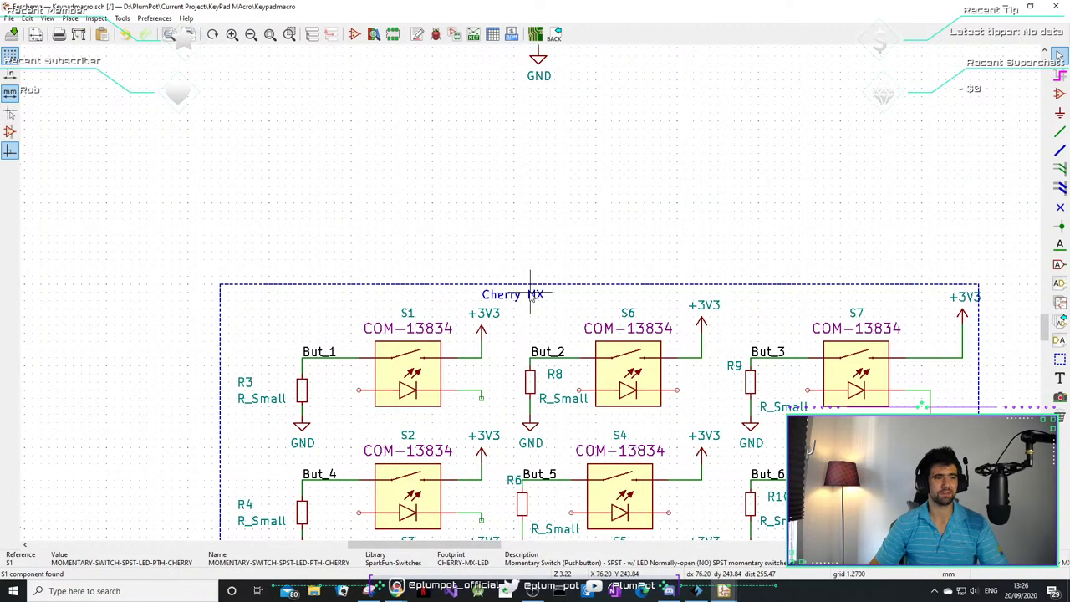
scroll(530, 294, down, 3)
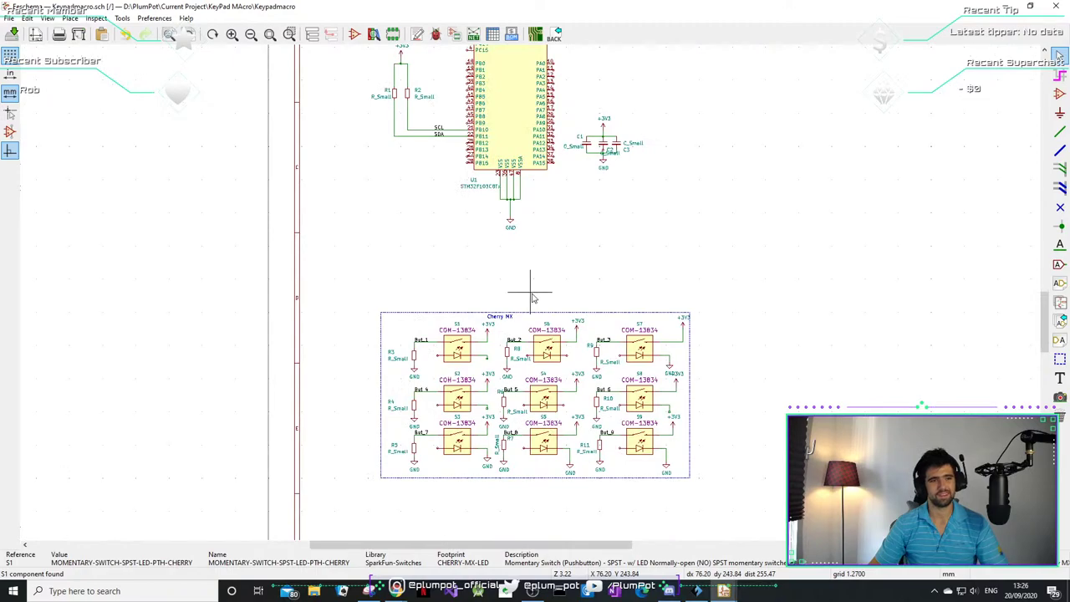
- Switch to the PCB layout and delete the block of switch footprints together with the microcontroller footprint beside it
scroll(533, 298, up, 1)
mouse_move(724, 590)
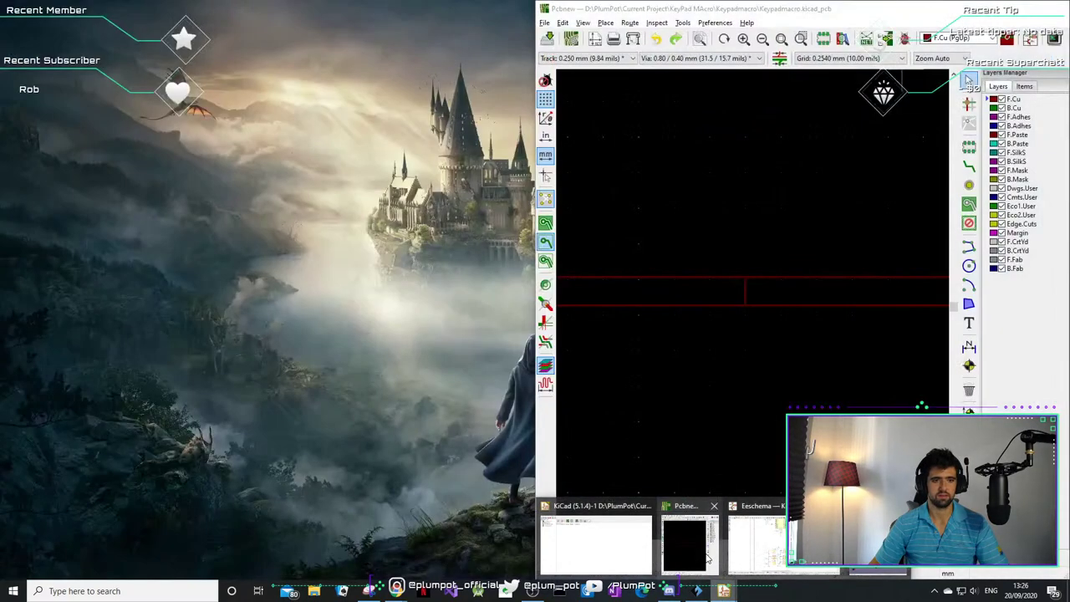
click(688, 543)
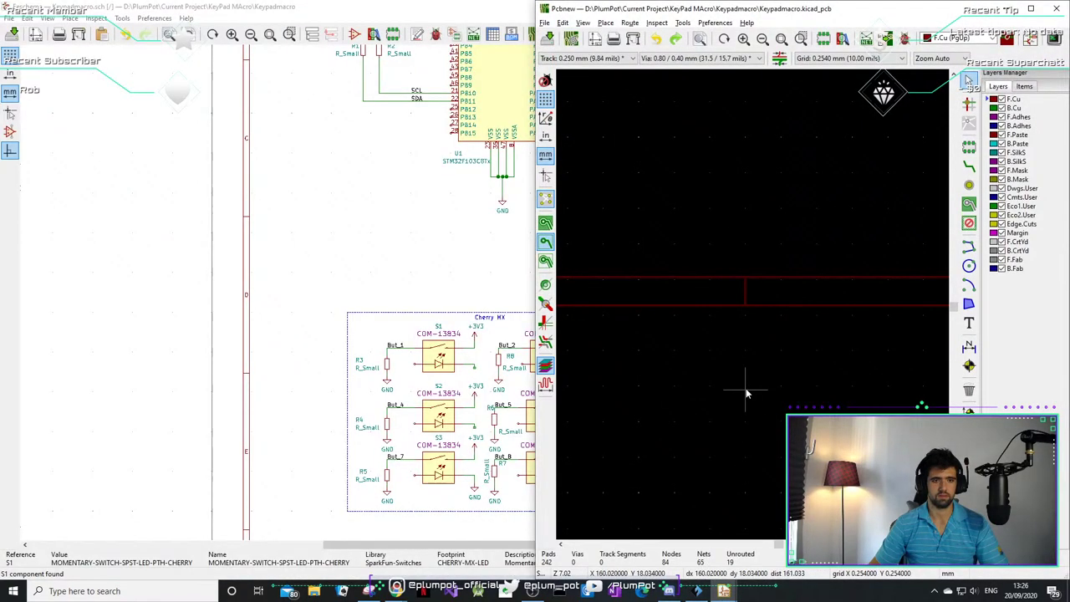
scroll(746, 392, down, 5)
scroll(752, 334, up, 2)
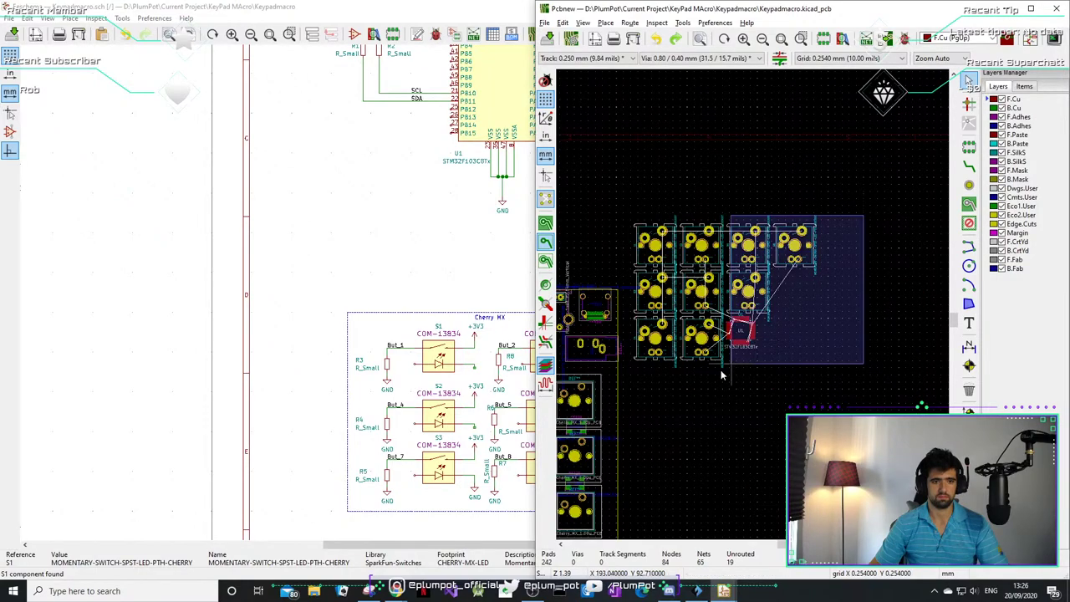
drag(721, 374, 650, 378)
key(Delete)
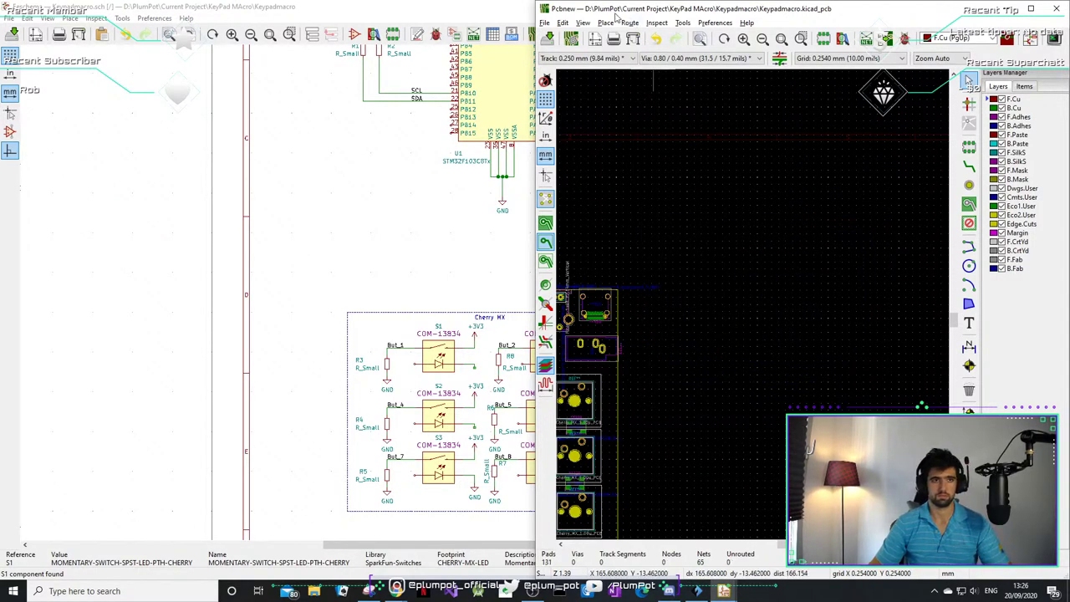
- Save the board, return to the schematic editor and save the schematic
key(ctrl+s)
click(1030, 9)
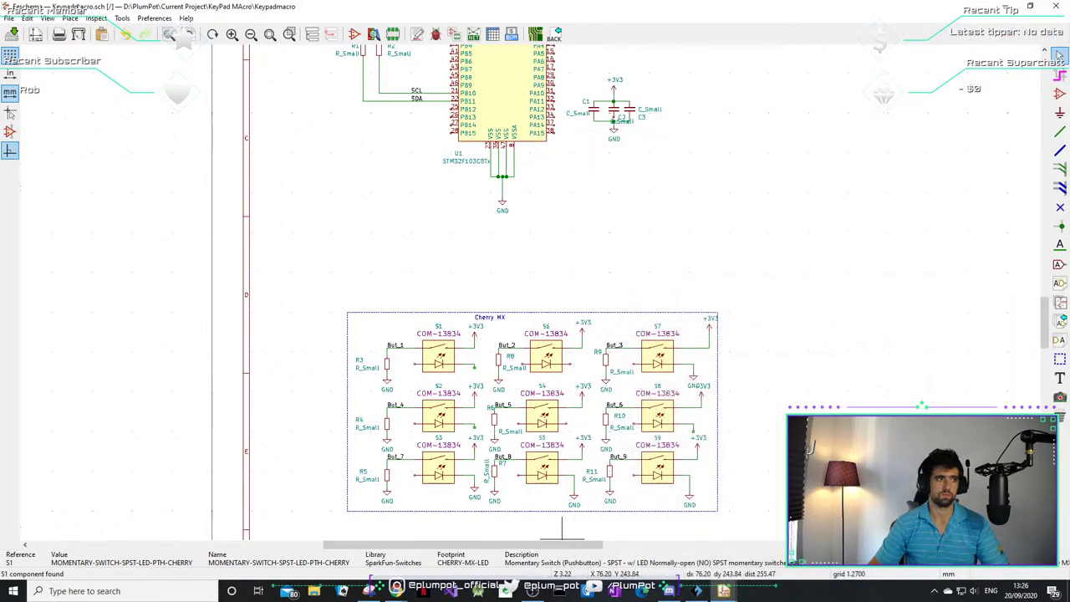
key(ctrl+s)
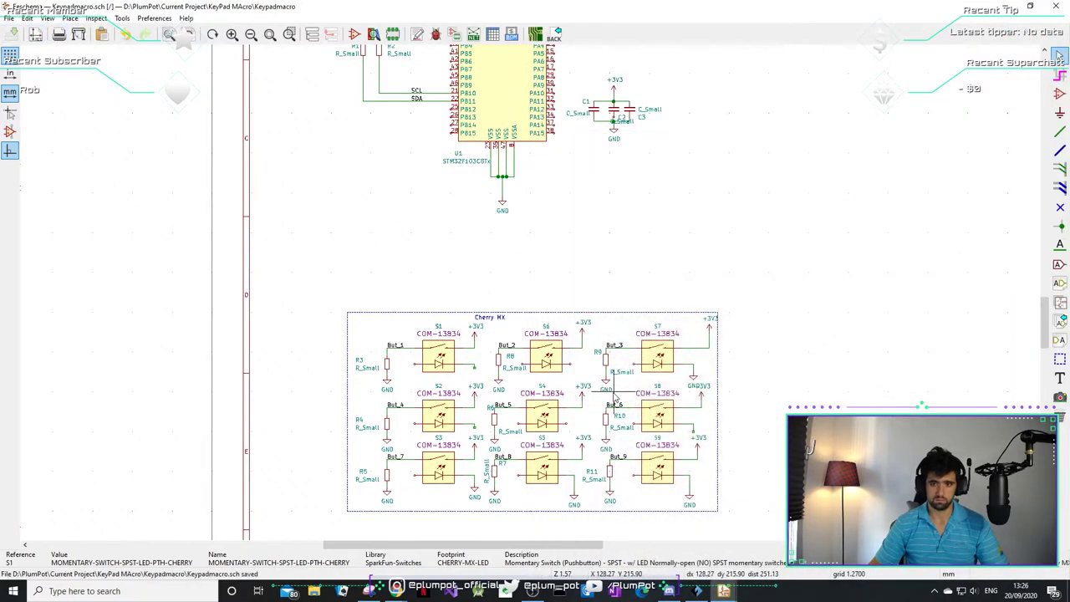
- Move the right border line of the Cherry MX frame outward, clear of the third column's power symbols
scroll(617, 405, down, 3)
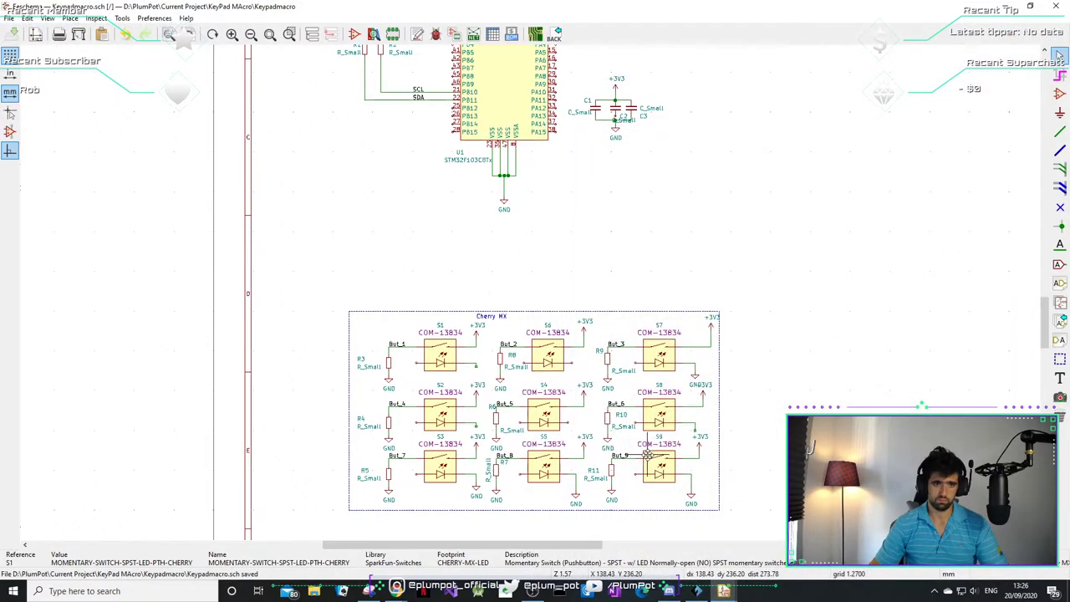
scroll(635, 405, left, 1)
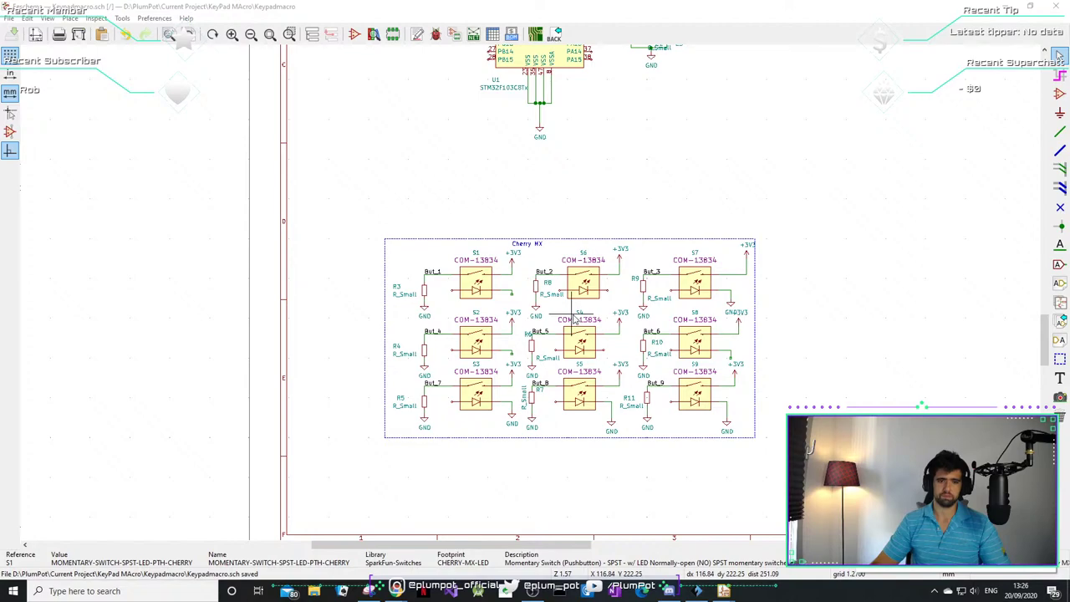
click(752, 311)
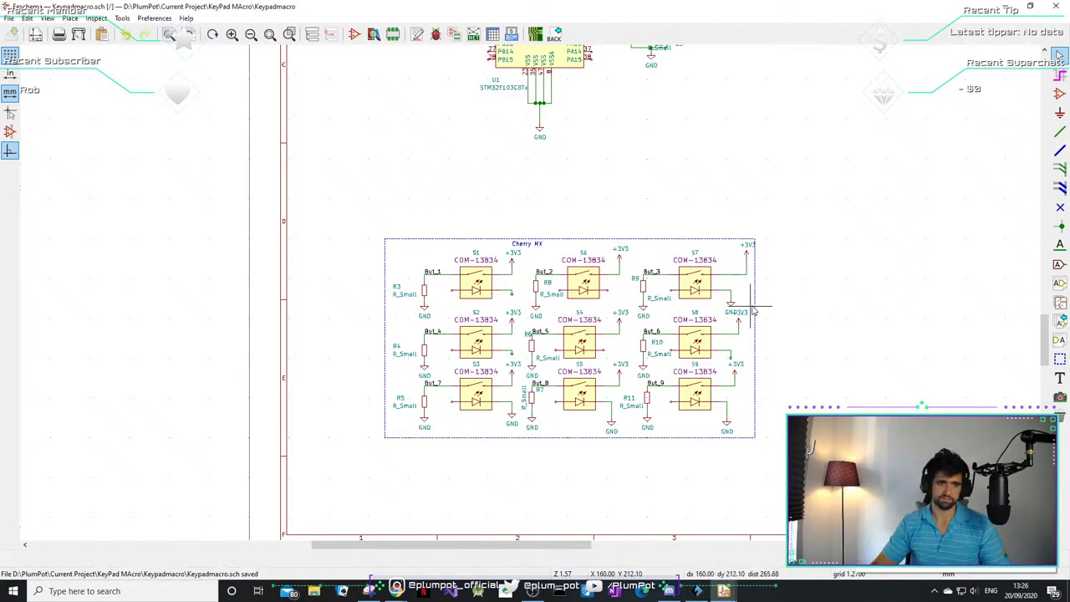
drag(763, 303, 779, 310)
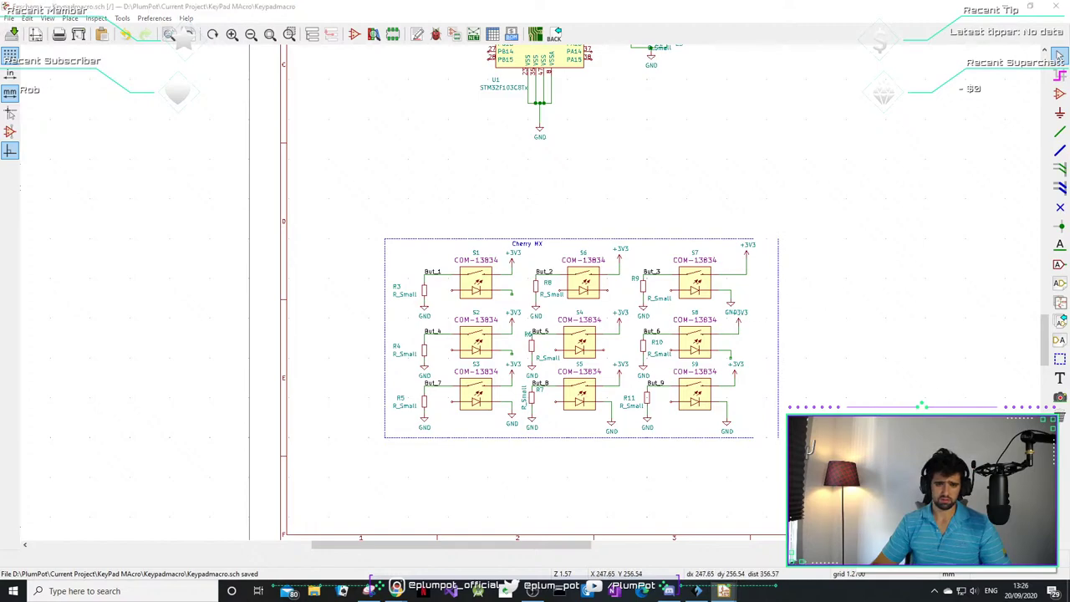
- Extend the frame's bottom and top edges to the right border with graphic lines, and centre the Cherry MX title above the block
scroll(764, 439, up, 3)
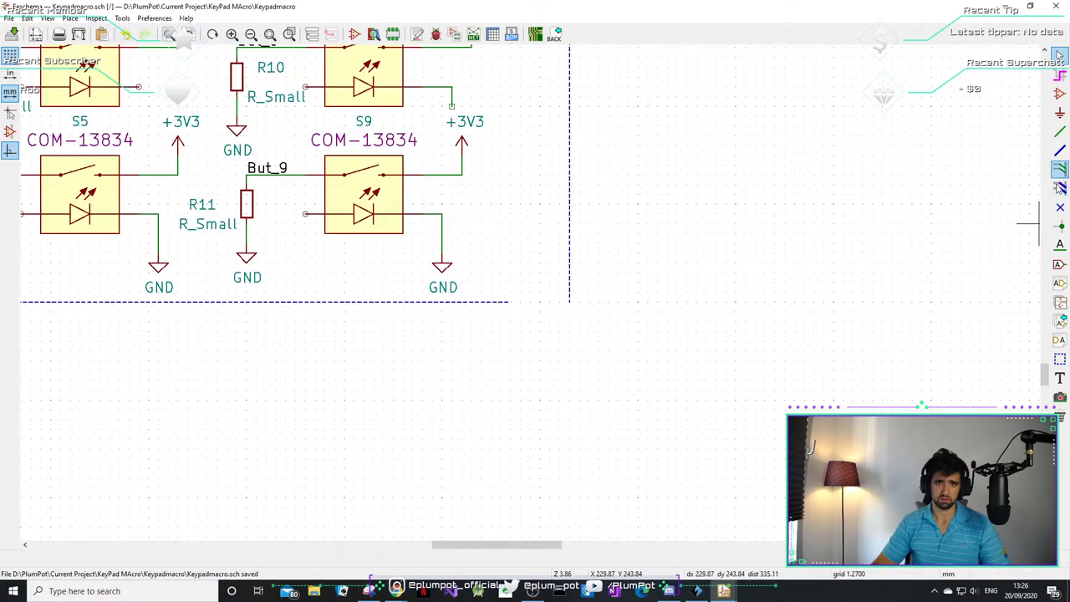
click(1060, 358)
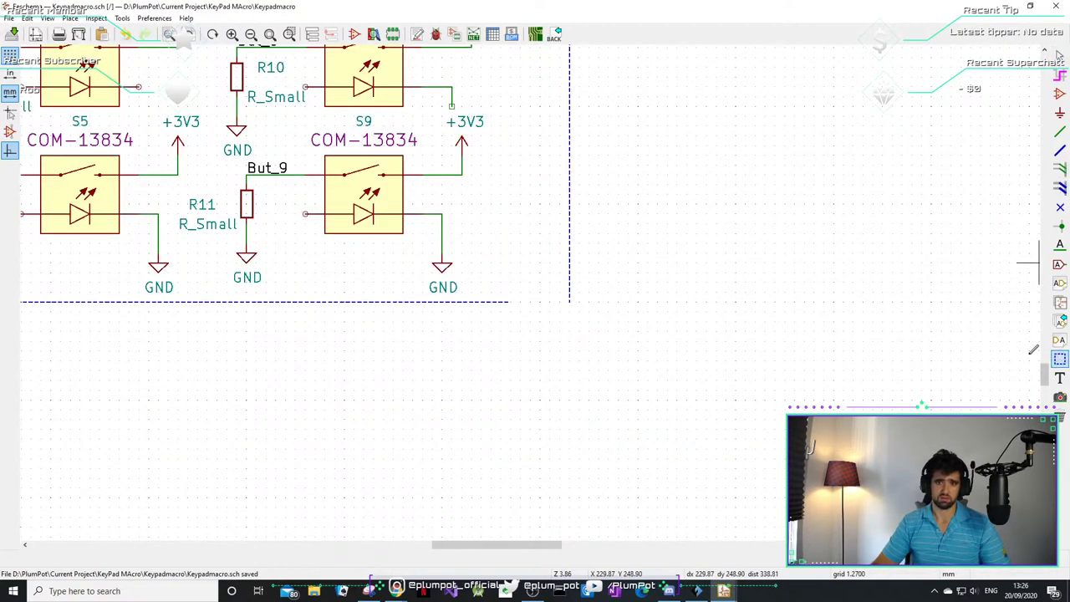
click(506, 301)
shift+scroll(570, 297, up, 10)
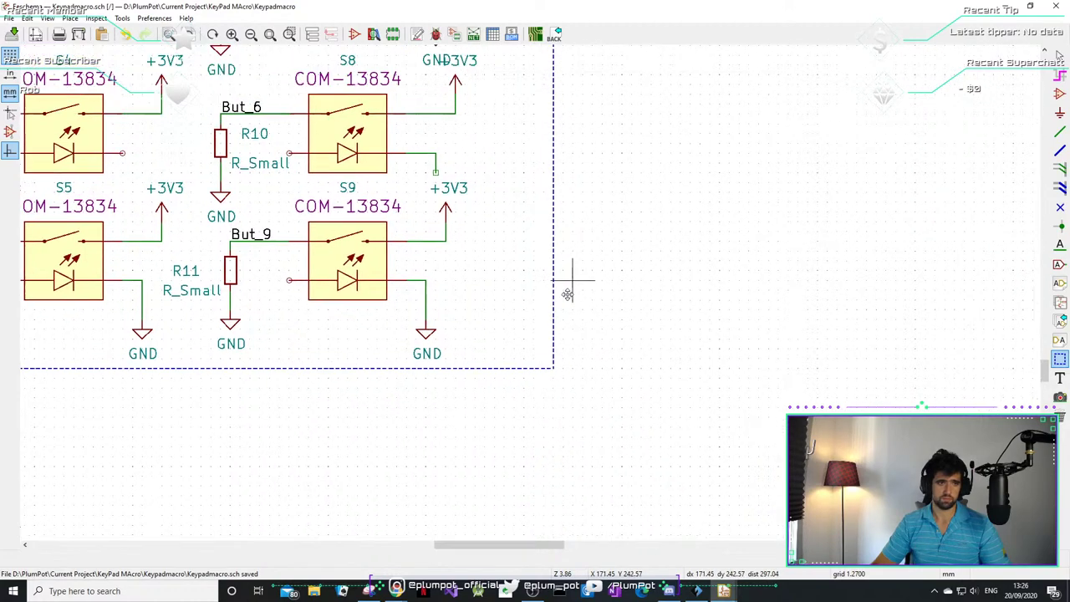
scroll(508, 150, up, 1)
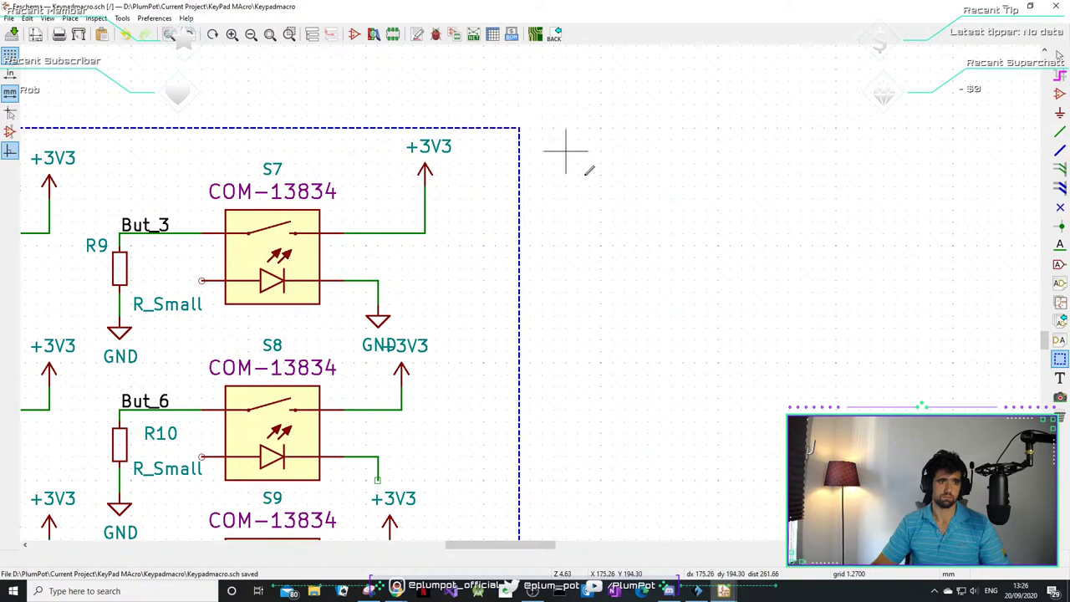
scroll(566, 152, down, 5)
scroll(399, 180, up, 3)
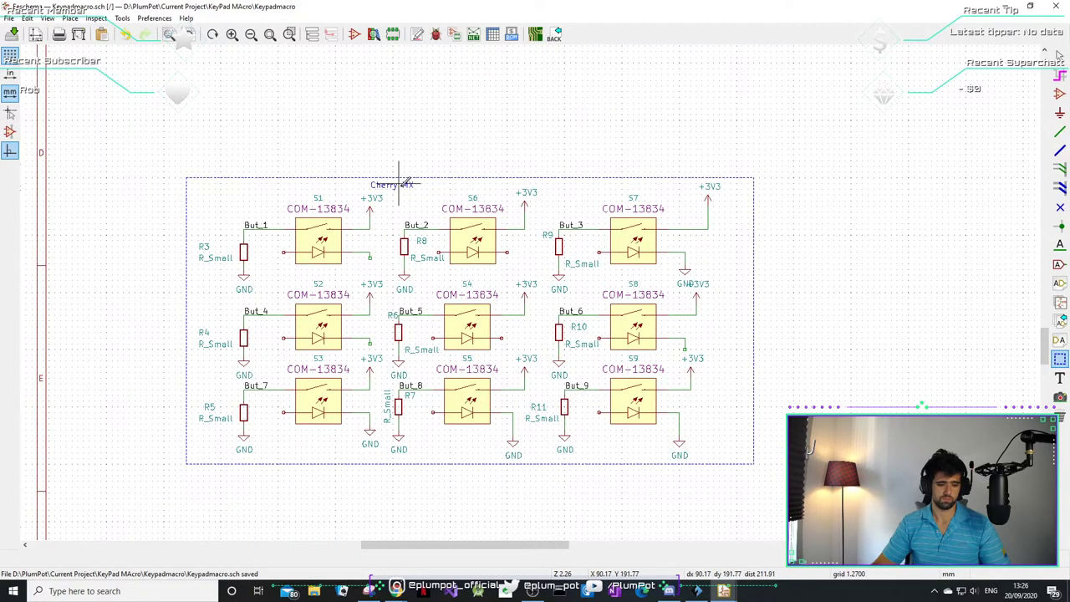
drag(408, 179, 488, 193)
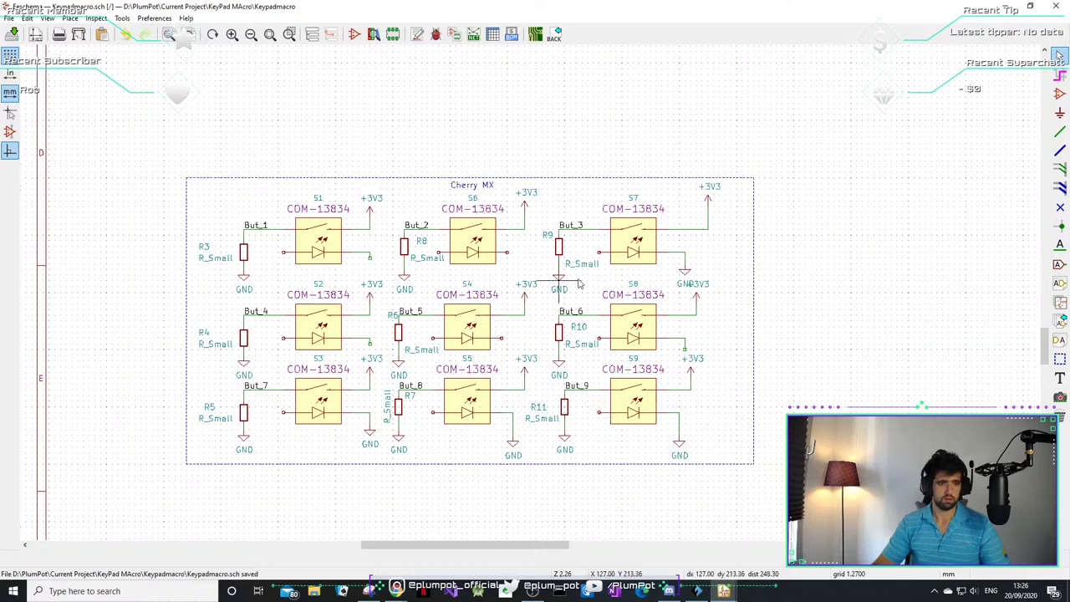
- Move S8's +3V3 symbol to the right, clear of the GND label above, and wire it back to the switch
scroll(694, 284, up, 3)
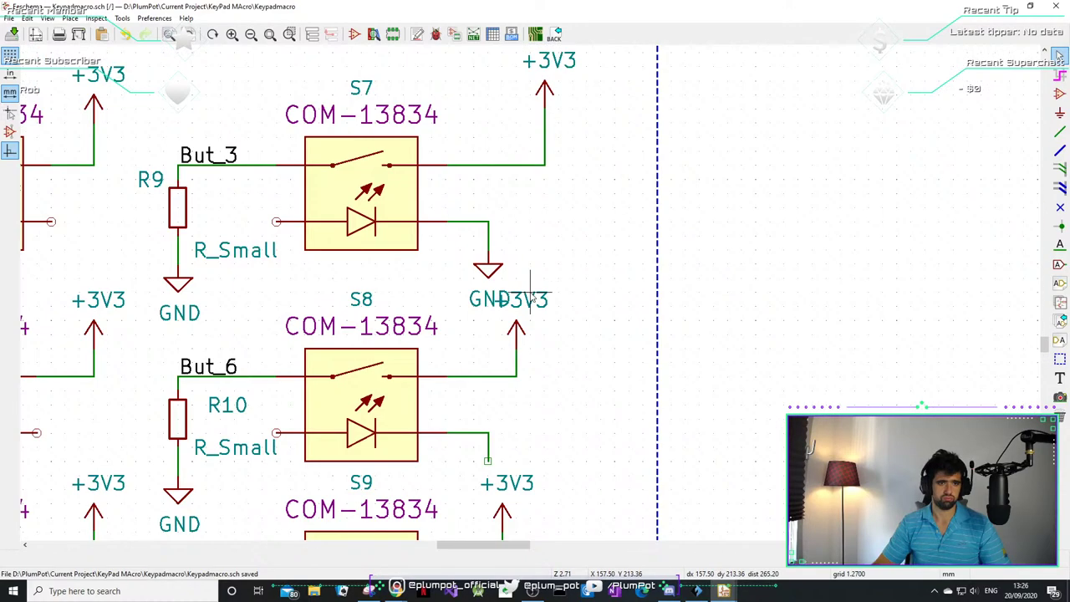
key(m)
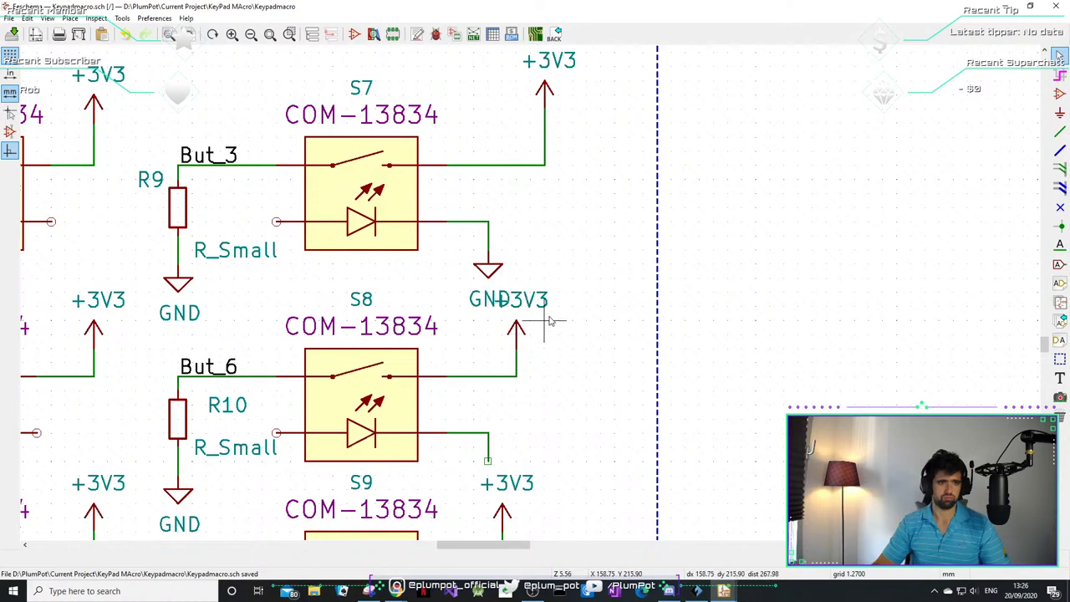
click(558, 351)
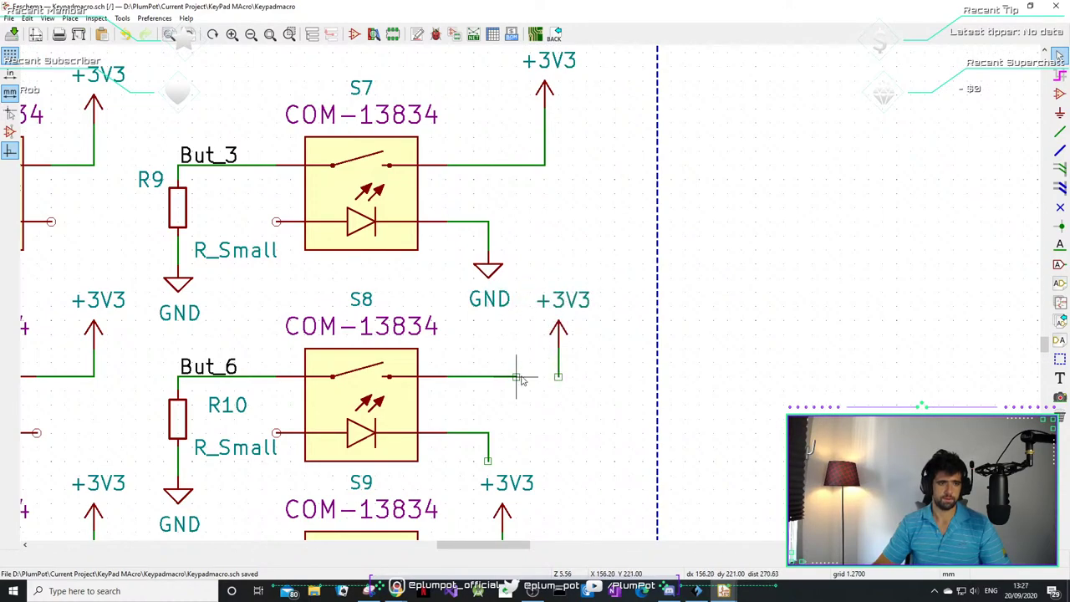
key(w)
click(558, 376)
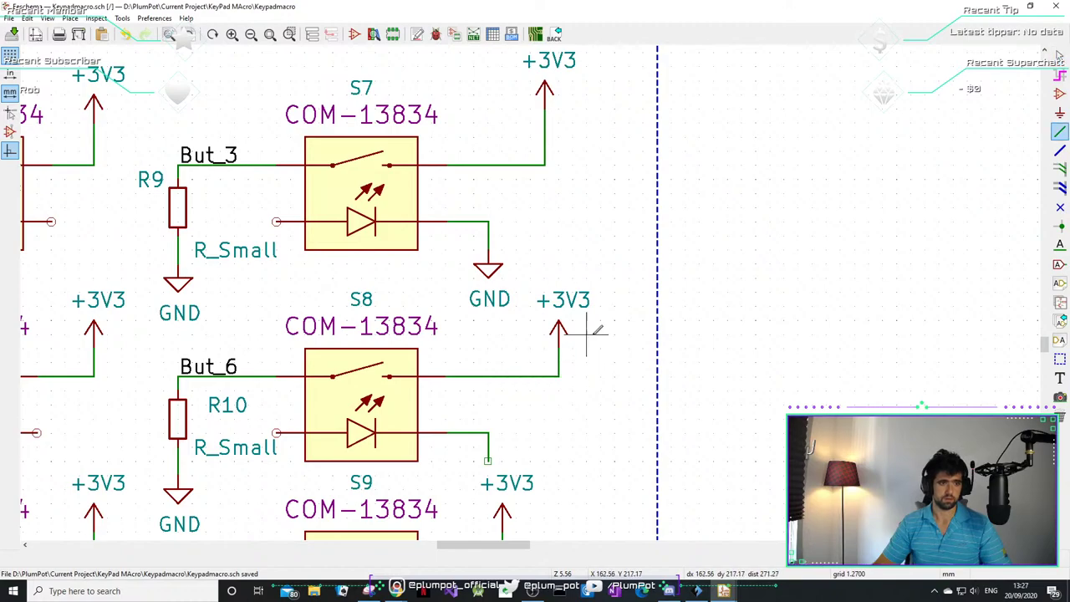
- Place a copy of the GND symbol on the open end of S8's LED wire
scroll(589, 335, down, 1)
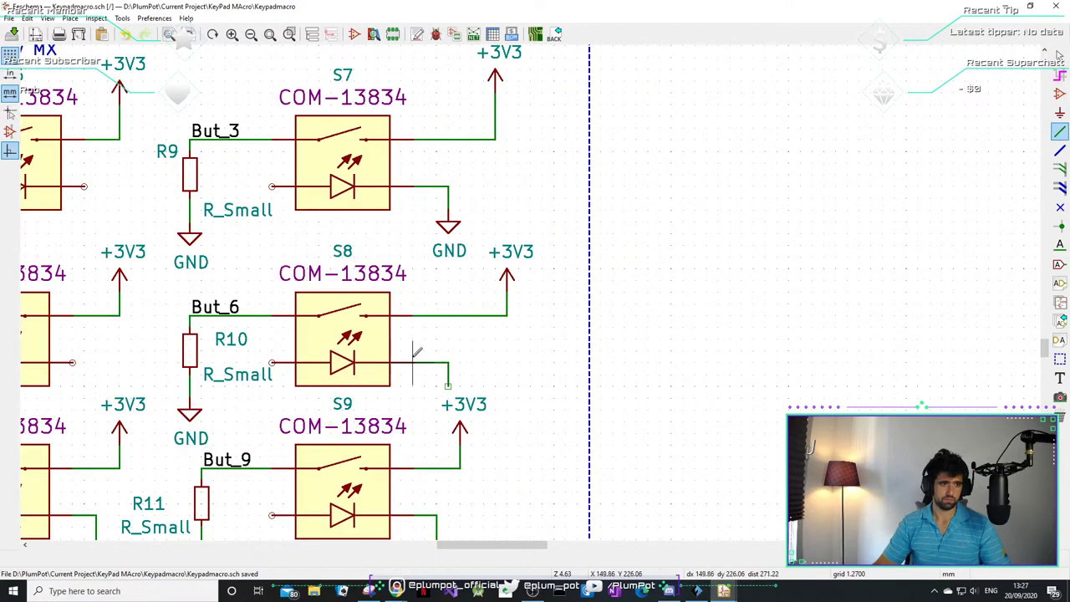
shift+scroll(473, 358, down, 2)
key(Escape)
drag(454, 497, 466, 321)
- Move S9's +3V3 symbol to the right, in line with S8's, and wire it back to the switch pin
mouse_move(526, 347)
mouse_down()
mouse_move(432, 406)
mouse_move(528, 399)
mouse_up()
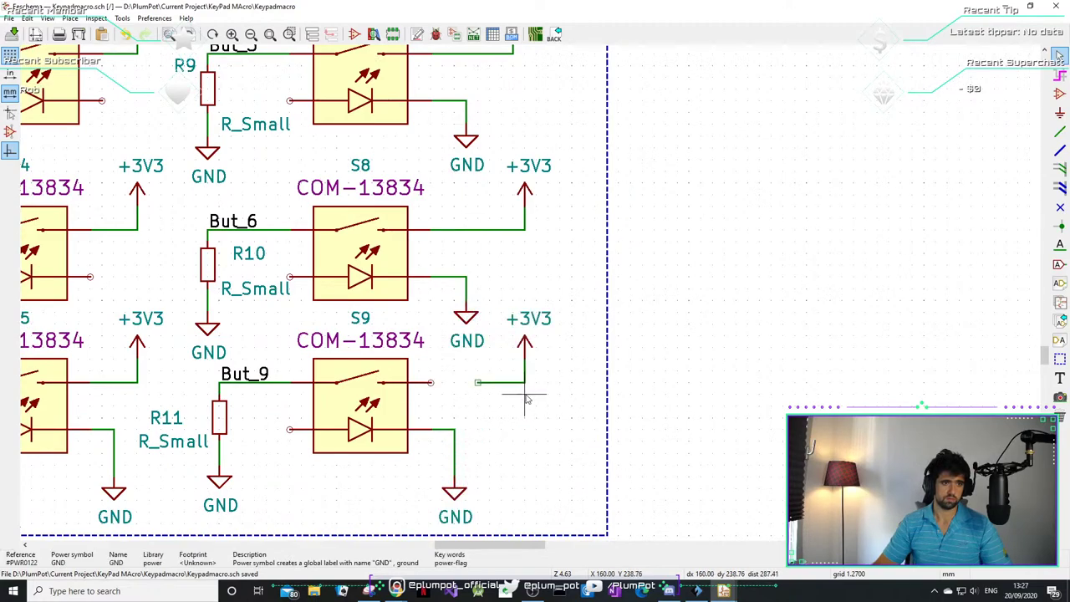
key(w)
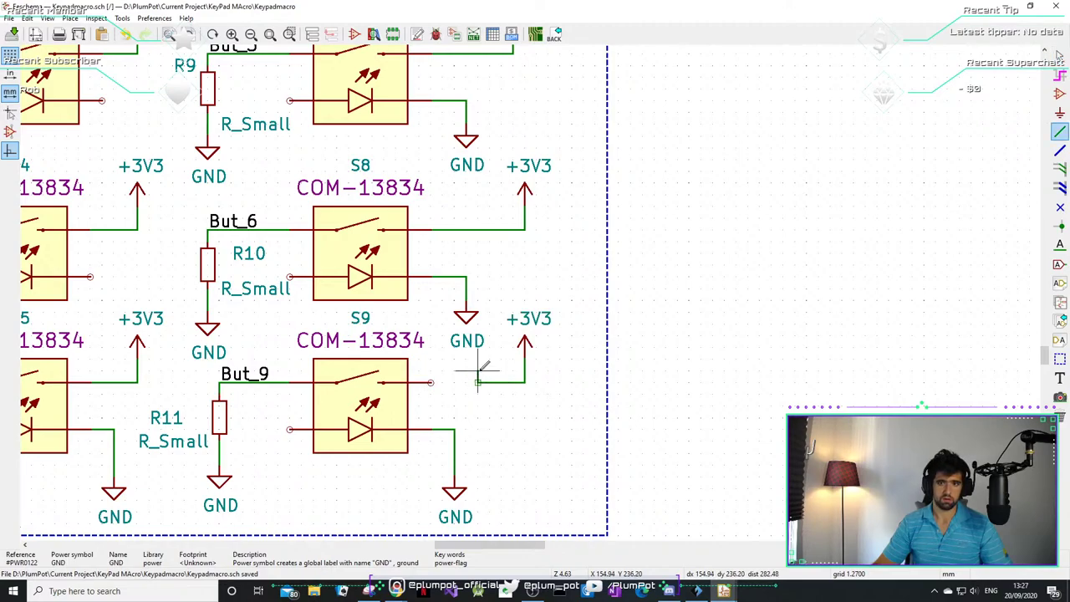
click(430, 382)
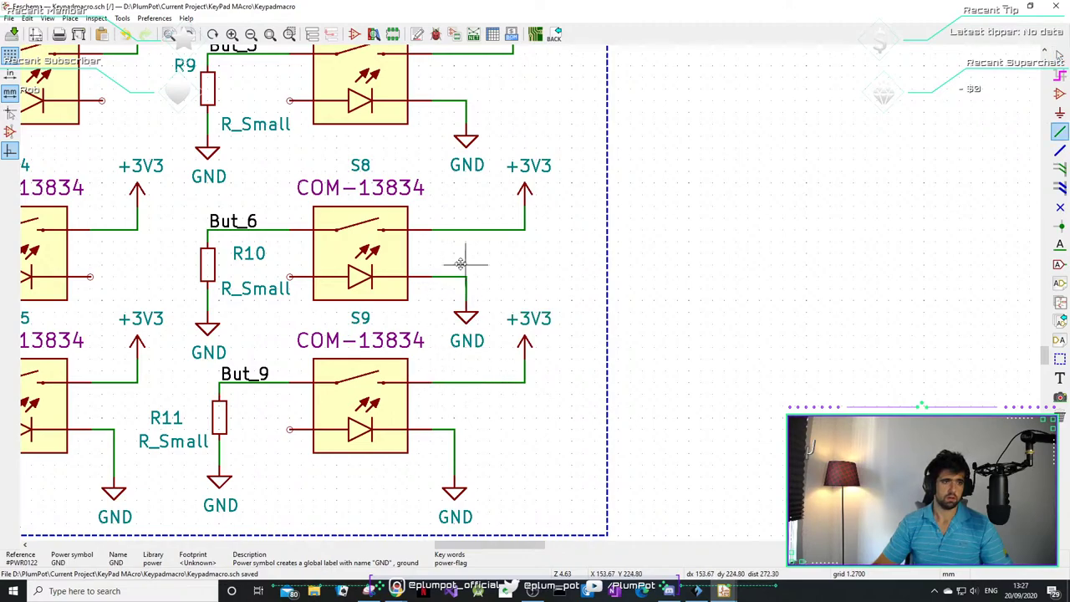
- Examine the LED pins and open wire ends across the Cherry MX block, from the third column back to the first
middle_drag(461, 264, 444, 386)
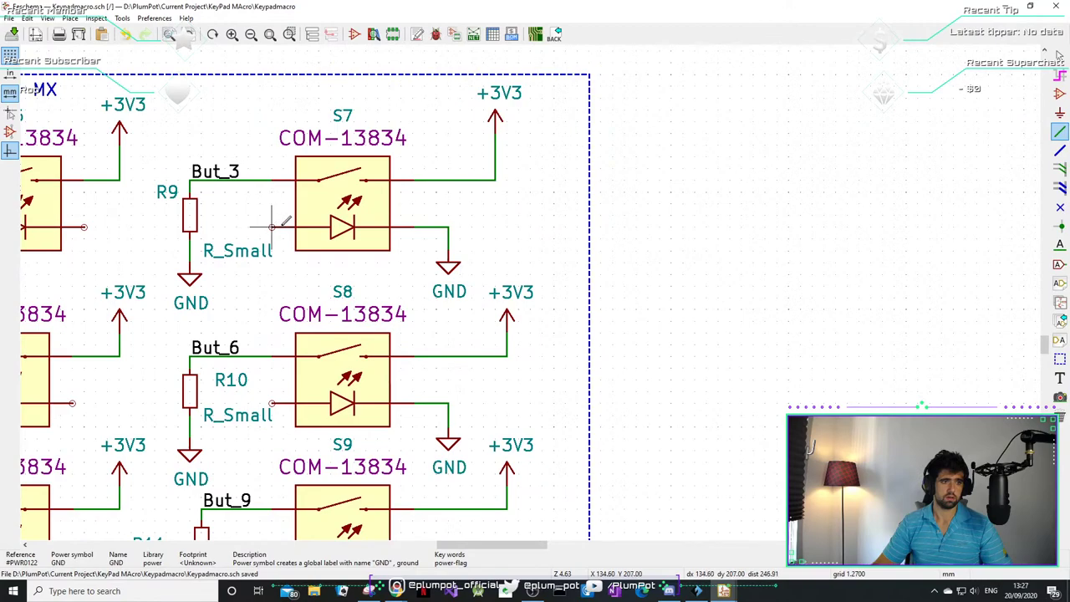
scroll(365, 375, down, 3)
scroll(334, 326, left, 1)
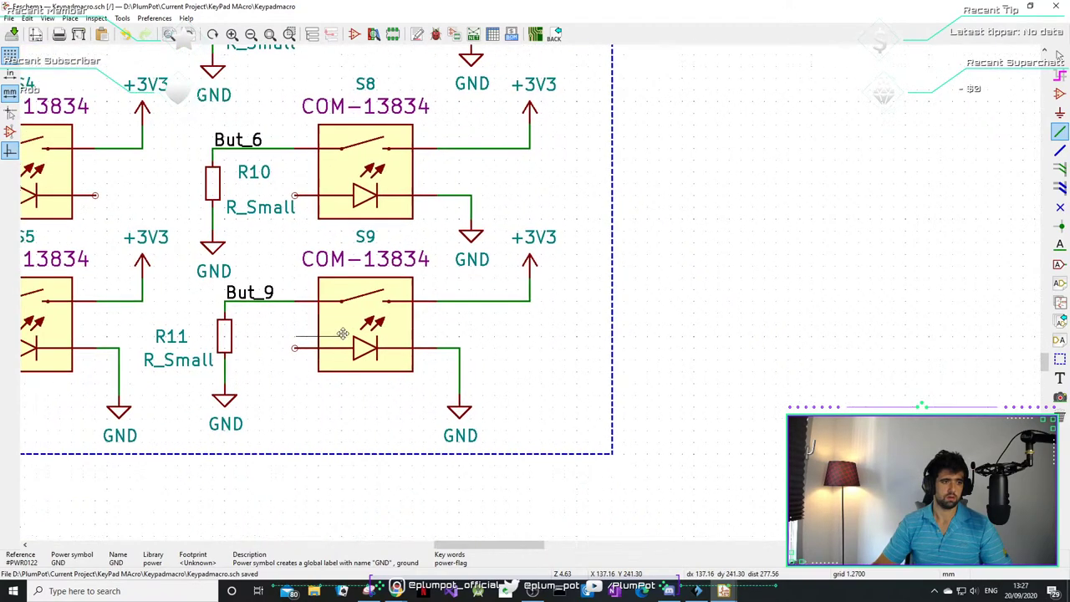
scroll(342, 333, left, 4)
scroll(376, 376, left, 5)
scroll(407, 426, up, 1)
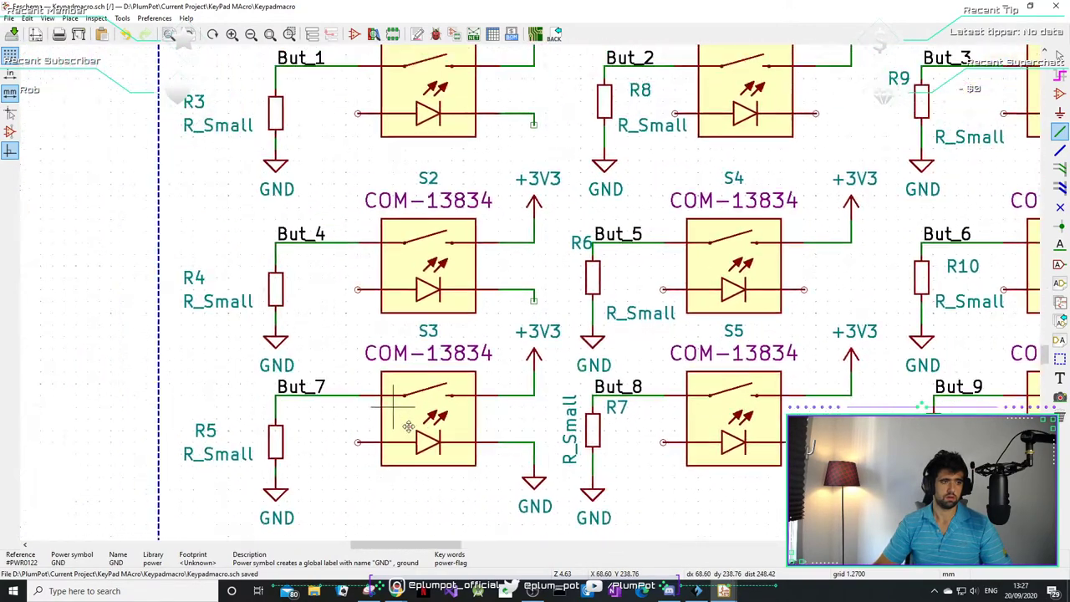
scroll(406, 424, up, 1)
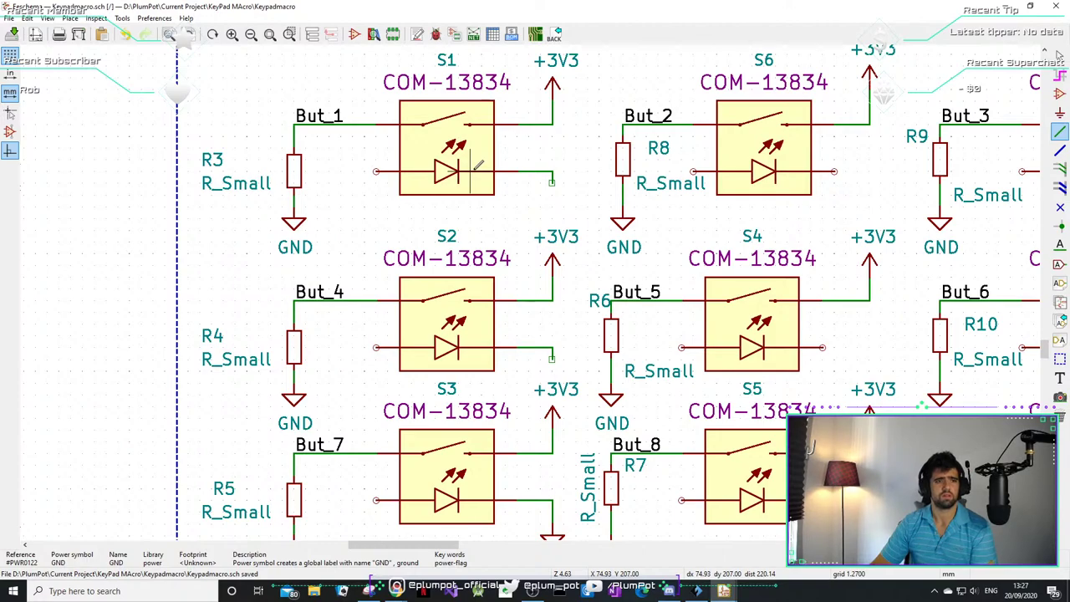
scroll(476, 167, up, 3)
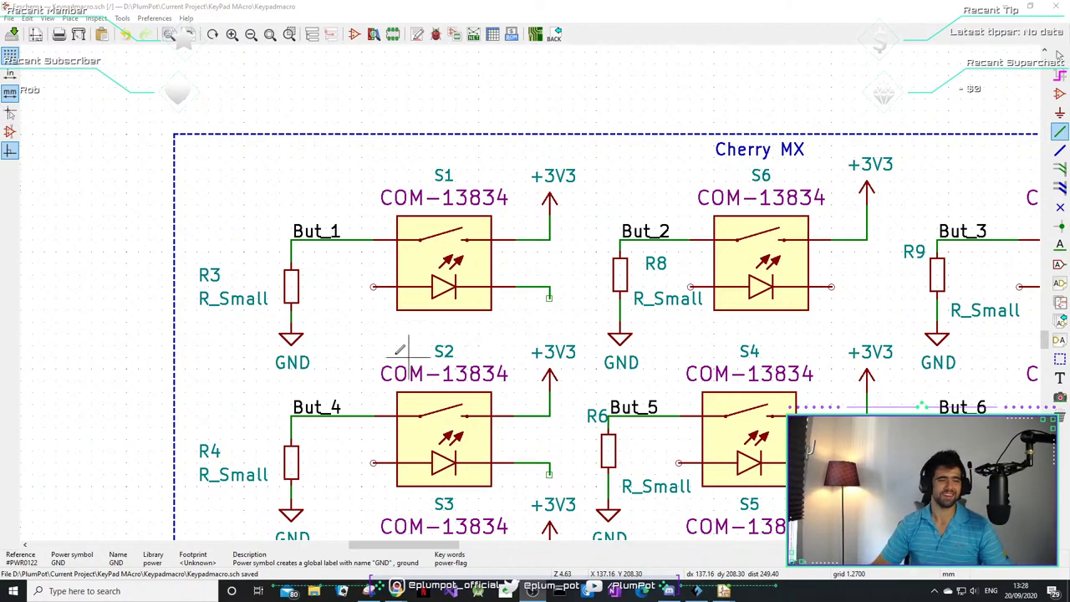
- Move S2's +3V3 symbol slightly to the right and wire it back to the switch
middle_drag(334, 320, 382, 203)
key(Escape)
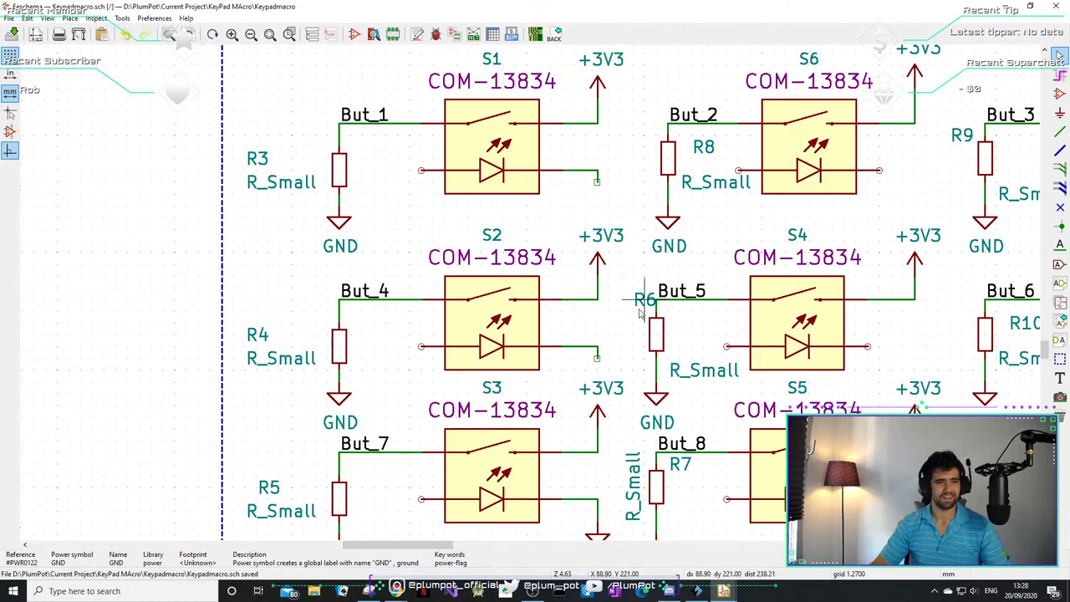
drag(596, 286, 621, 286)
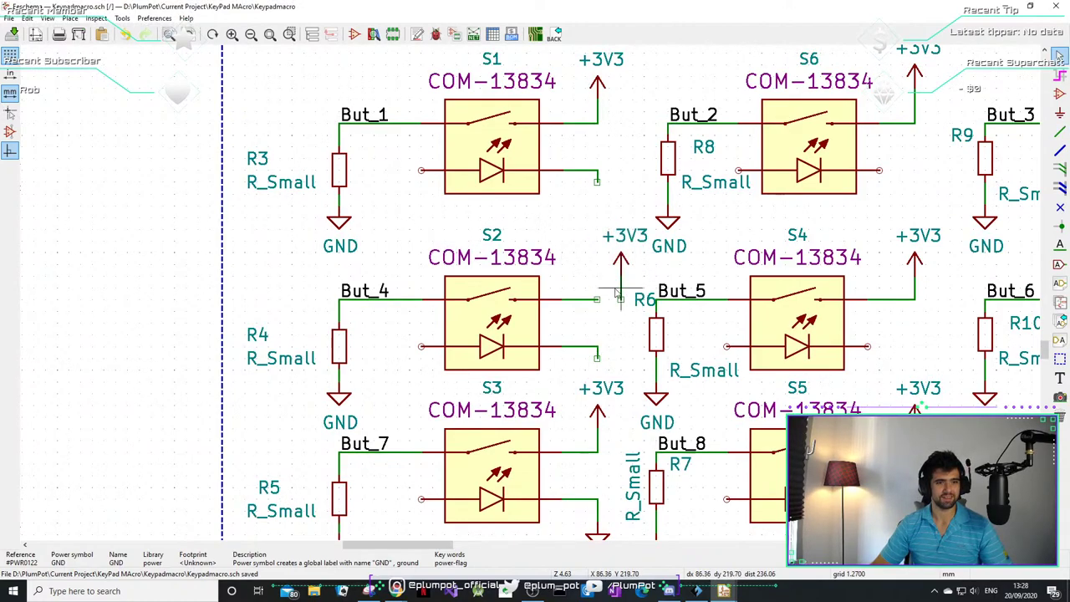
key(w)
click(622, 298)
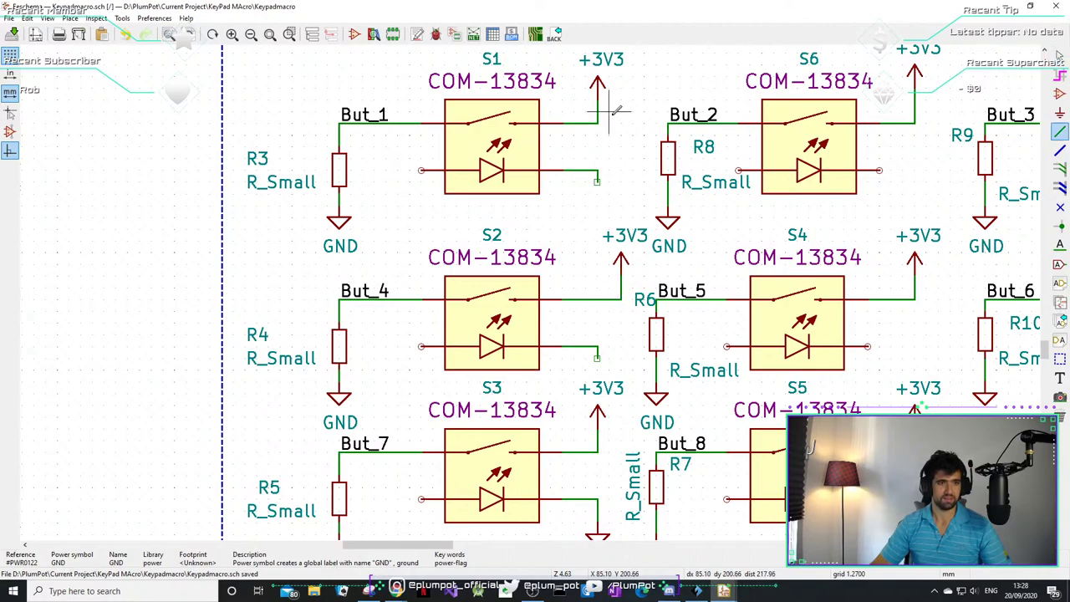
- Shift S1's +3V3 symbol to the right, in line with S2's, and reconnect it with a wire
key(Escape)
mouse_move(597, 110)
mouse_down()
mouse_move(633, 113)
mouse_move(609, 126)
mouse_up()
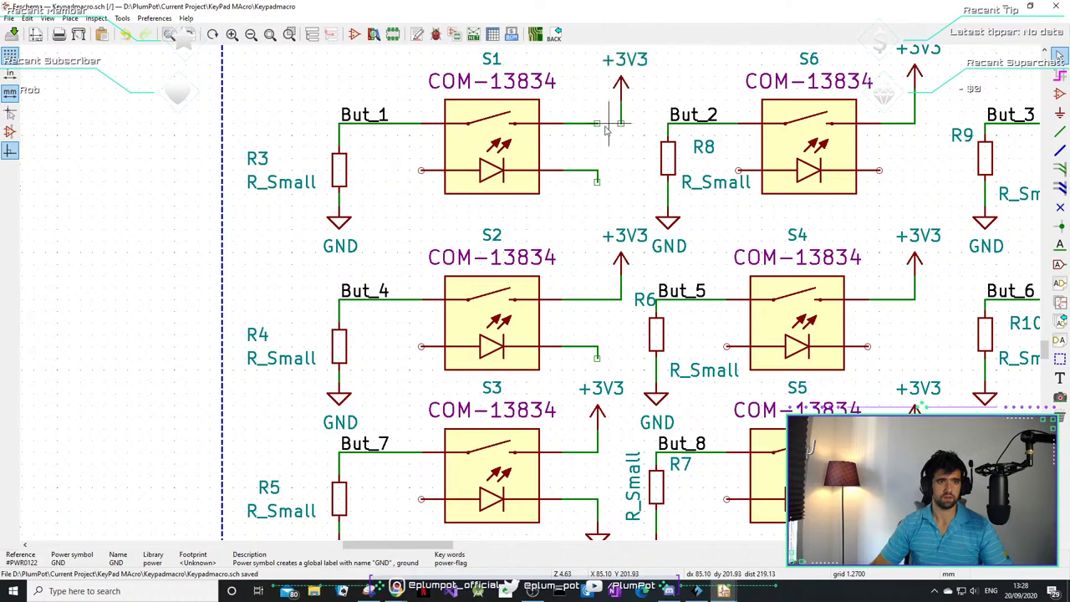
key(w)
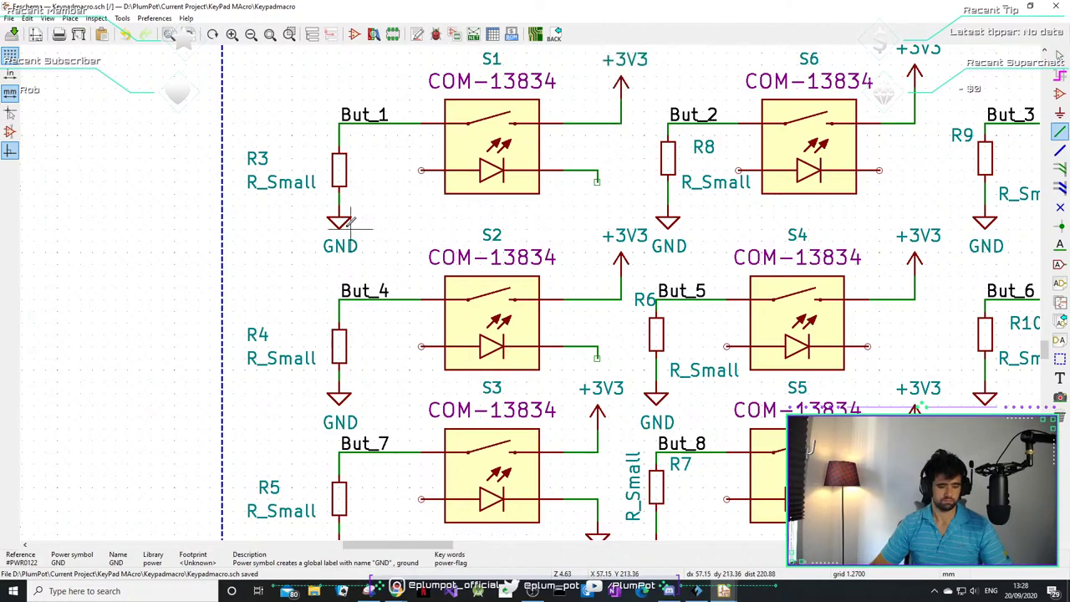
- Duplicate a GND symbol and place it on the open end of S1's LED wire
key(Escape)
key(ctrl+d)
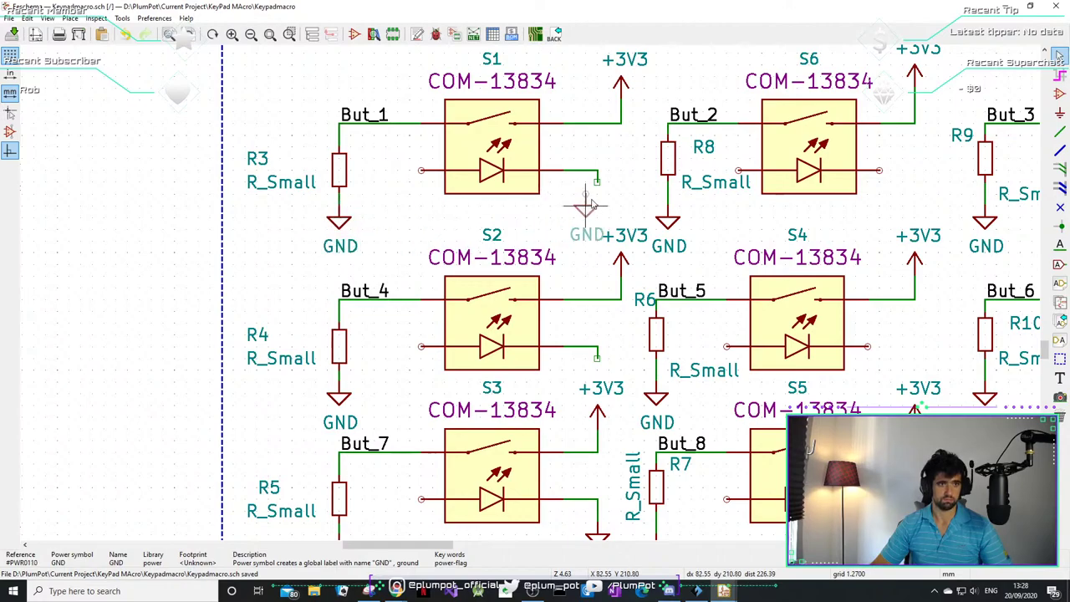
click(596, 191)
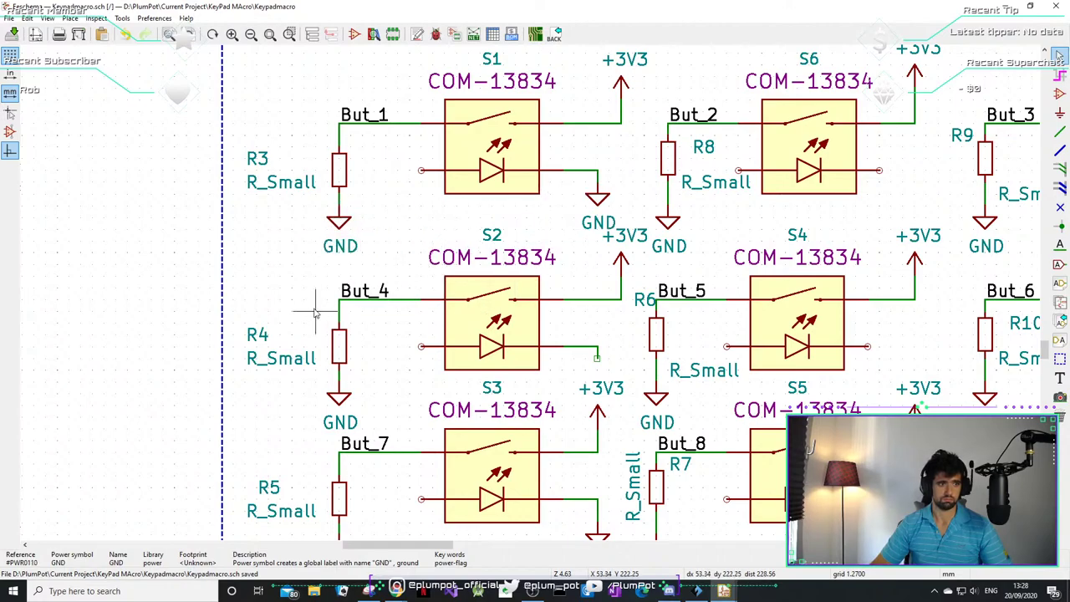
- Move S3's +3V3 symbol to the right, in line with S2's, and wire it back to the switch pin
scroll(389, 398, down, 3)
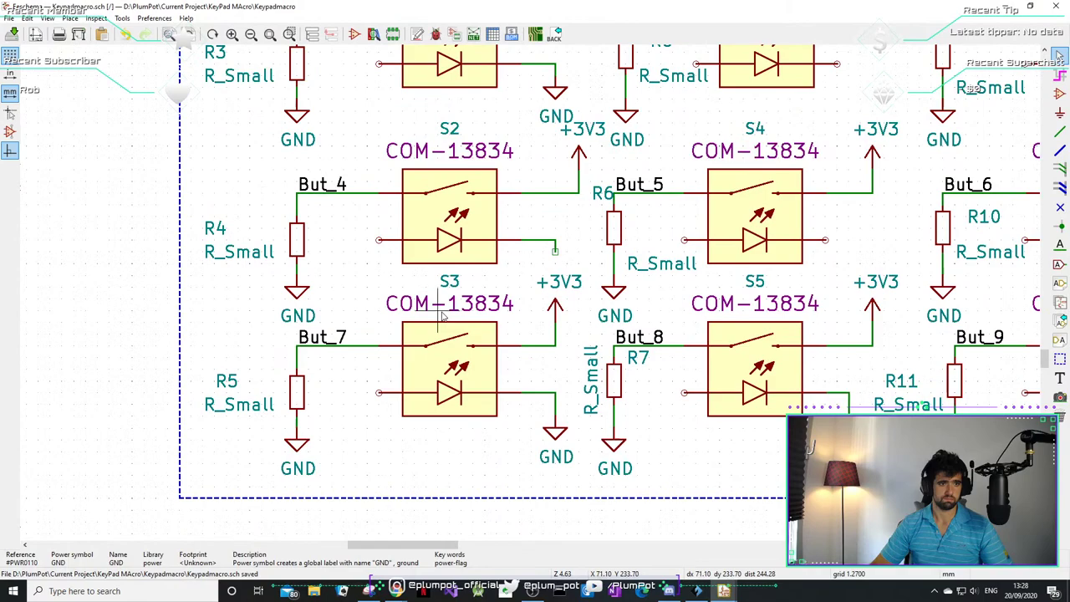
key(m)
click(564, 325)
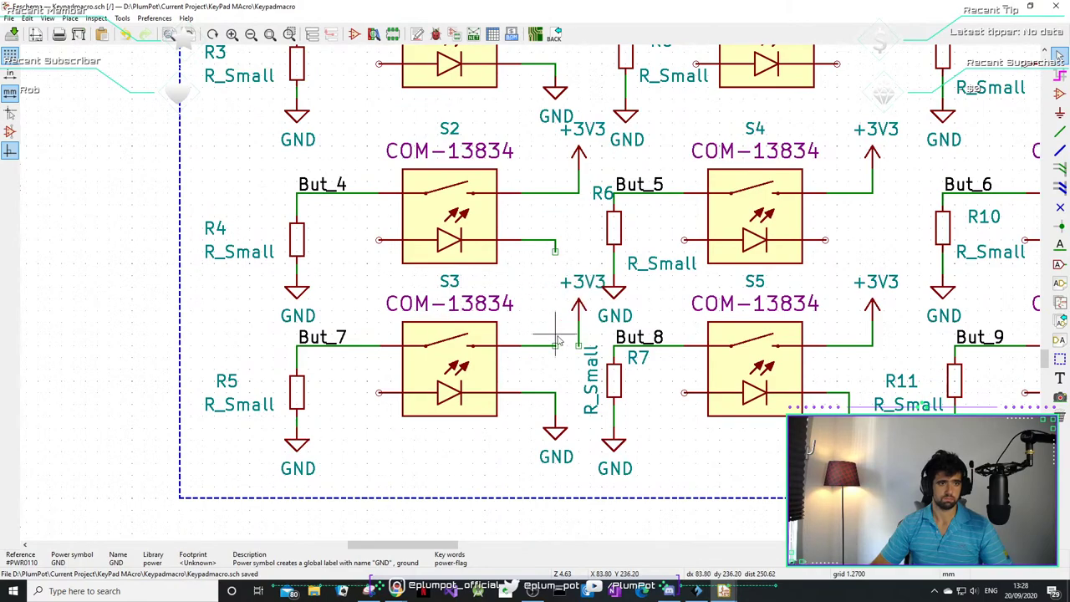
key(w)
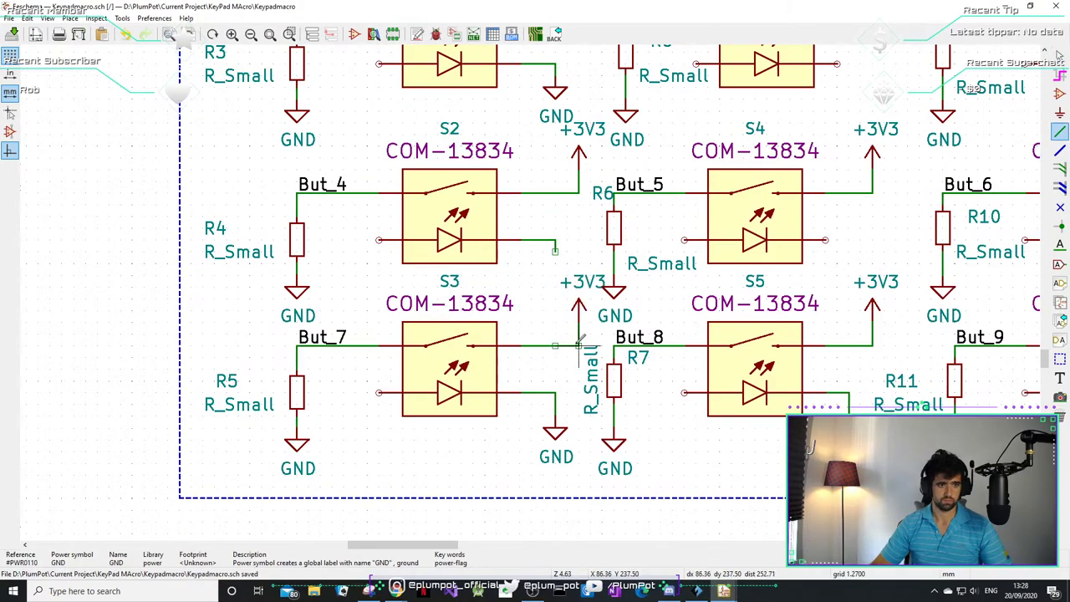
click(579, 343)
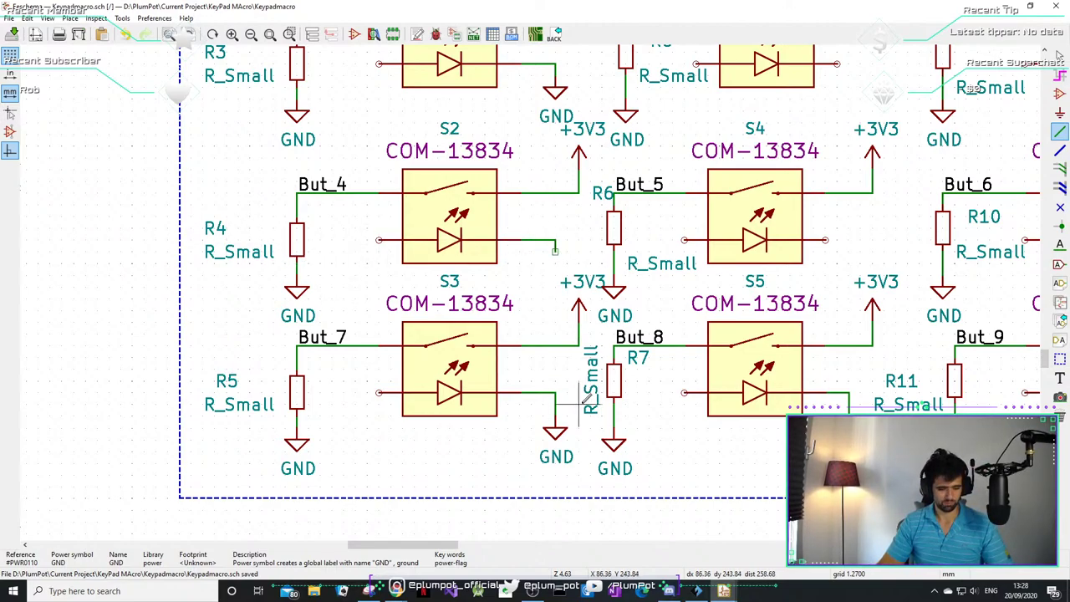
- Ground S2's LED by placing a copied GND symbol on its open wire end
key(Escape)
key(c)
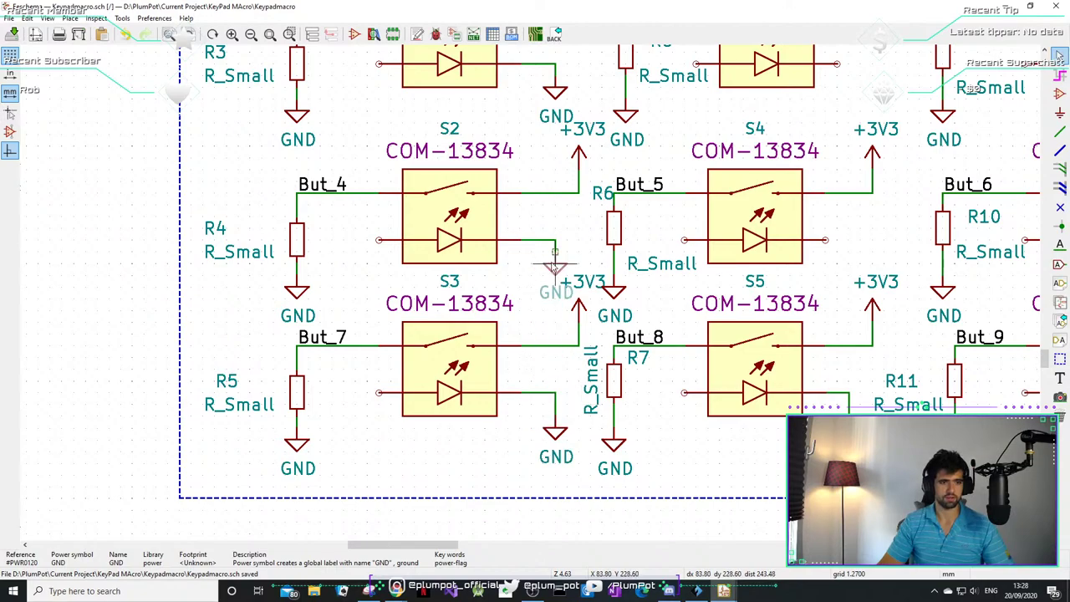
click(556, 266)
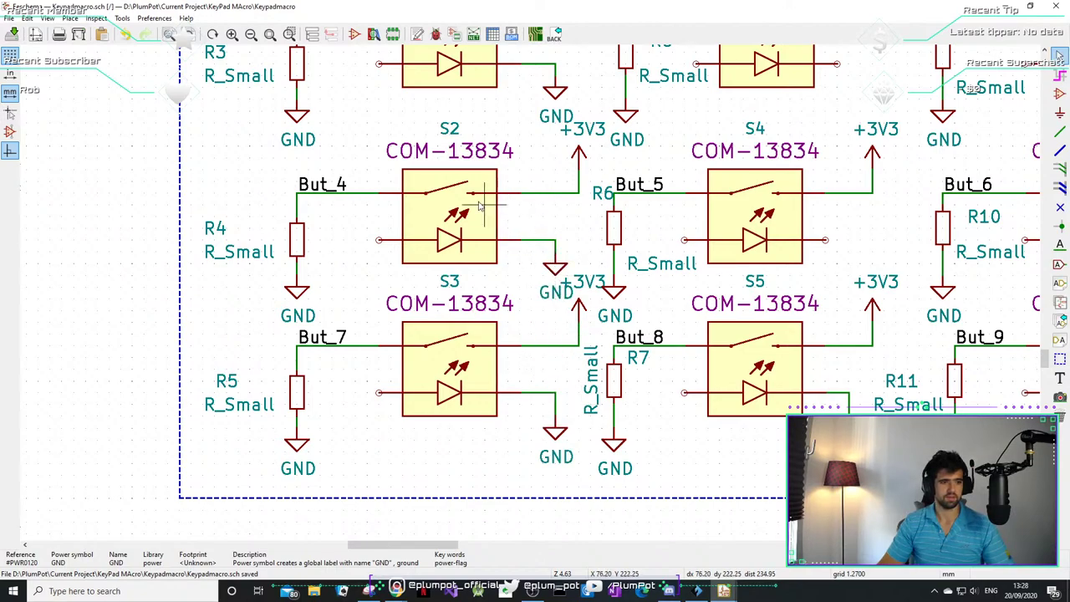
- Draw a short wire from S6's right-hand LED pin and end it with a copied GND symbol
middle_drag(454, 206, 443, 350)
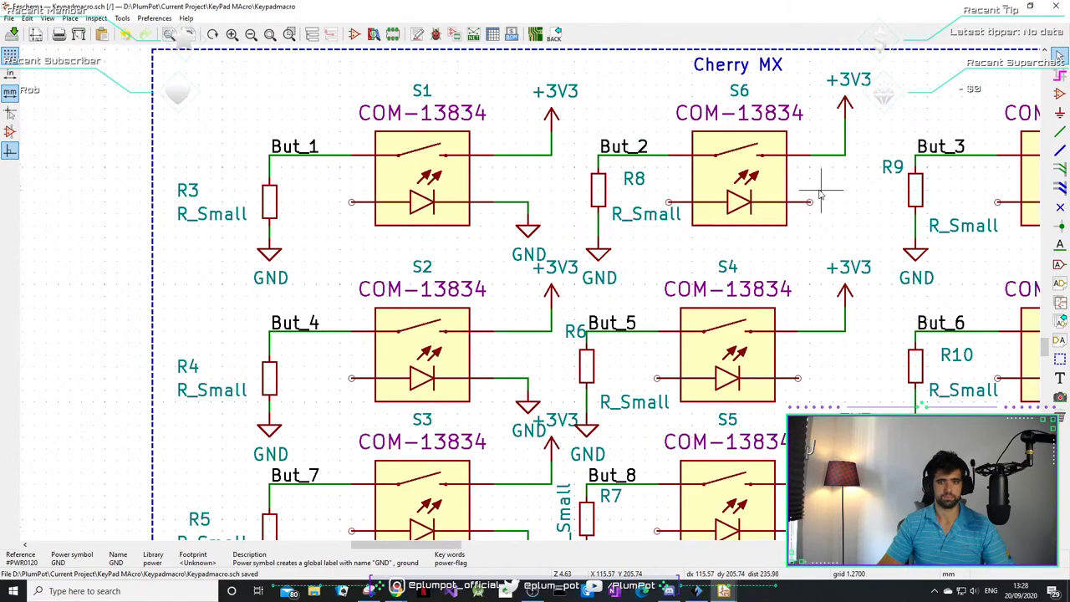
key(w)
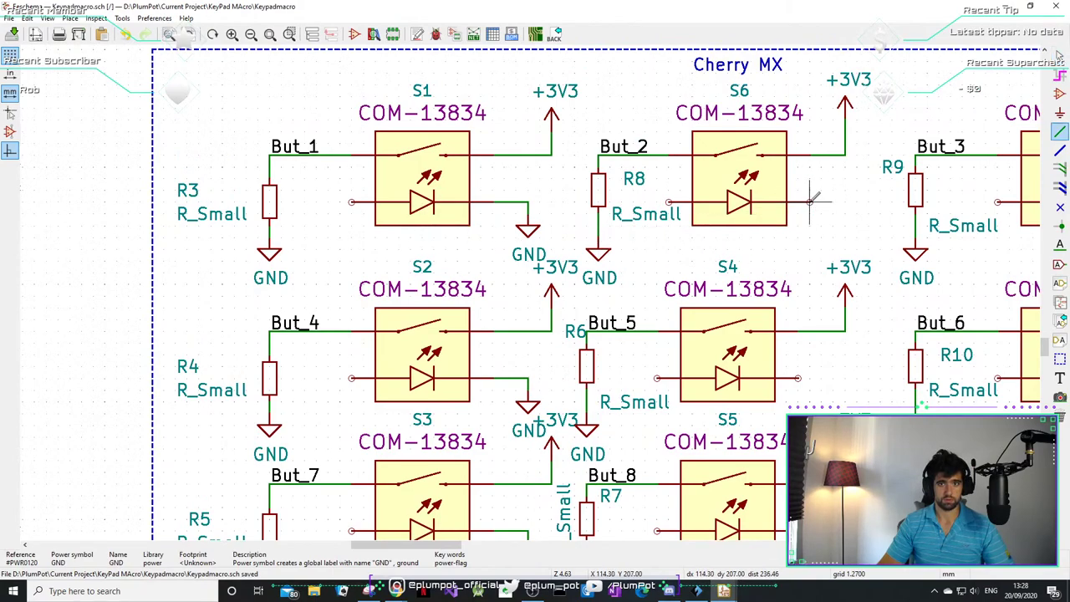
double_click(844, 212)
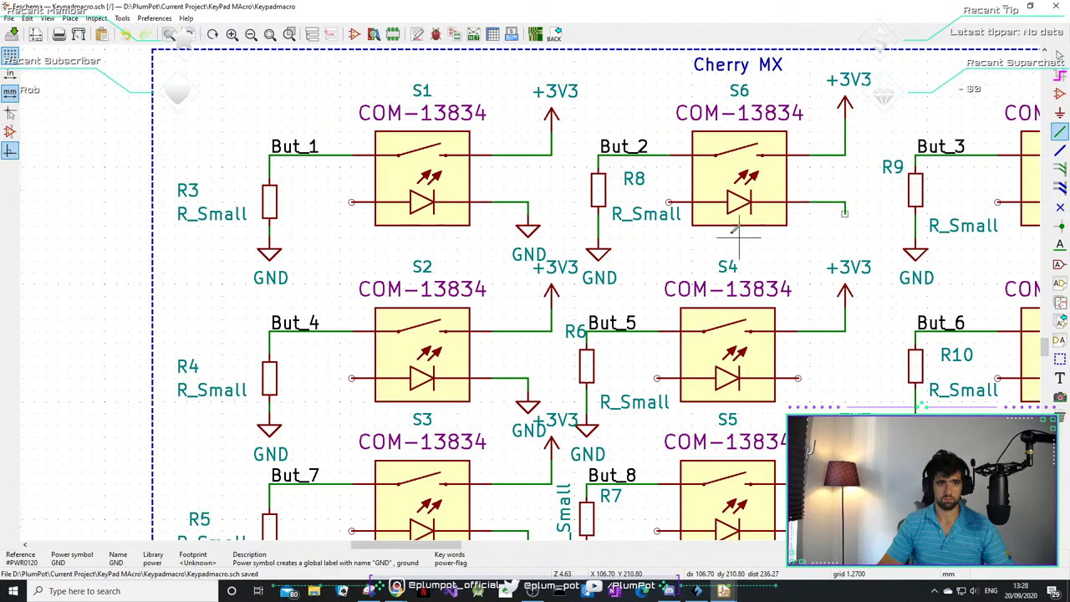
key(c)
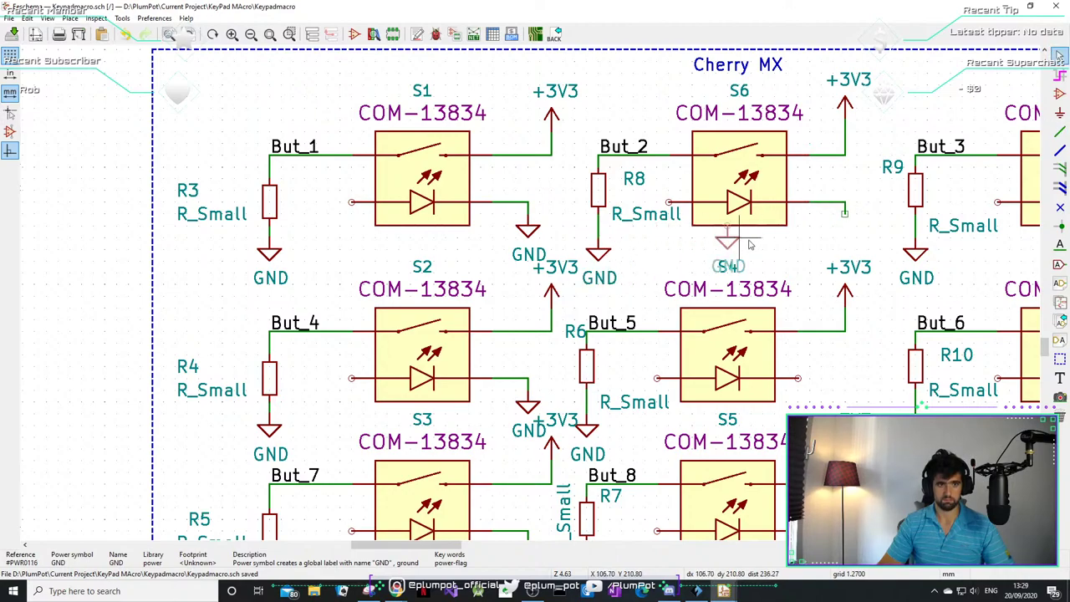
click(846, 219)
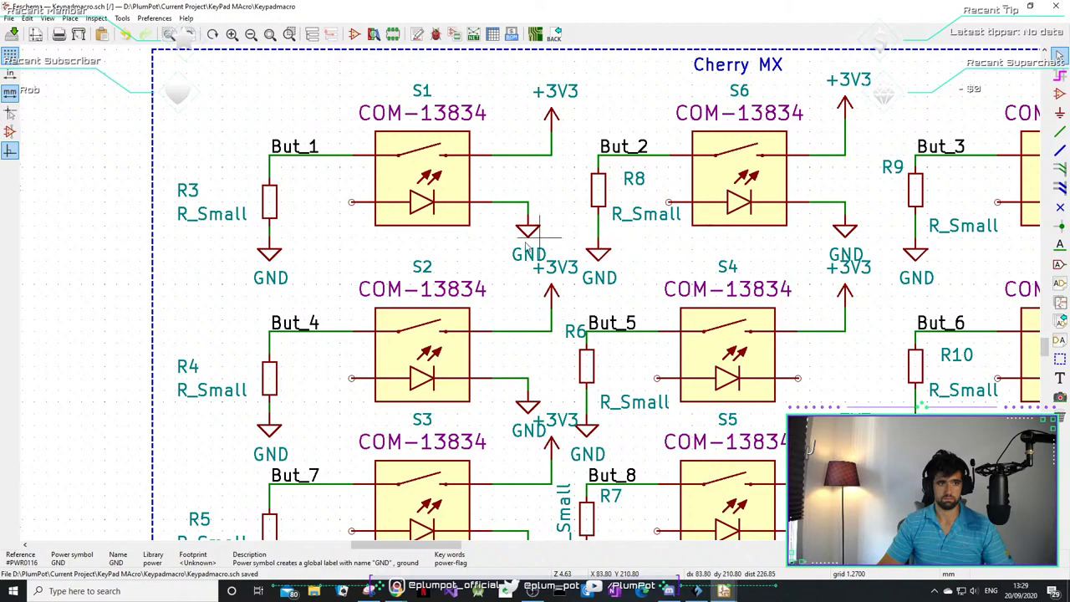
- Extend a wire from S1's left LED pin toward R3 and attach the net label LED1 to it
scroll(310, 203, down, 2)
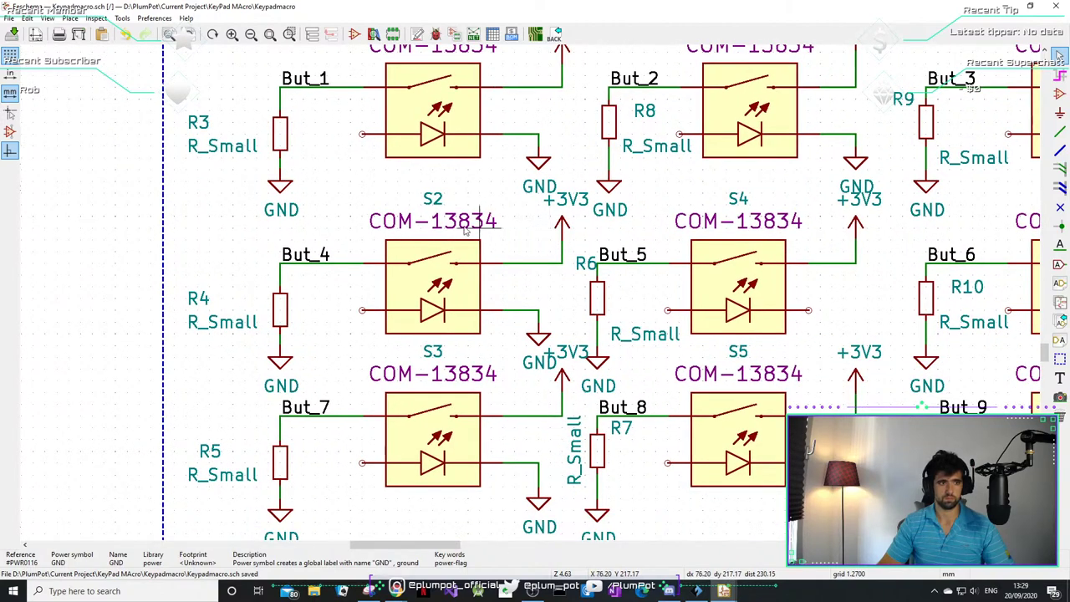
scroll(468, 231, up, 2)
click(433, 228)
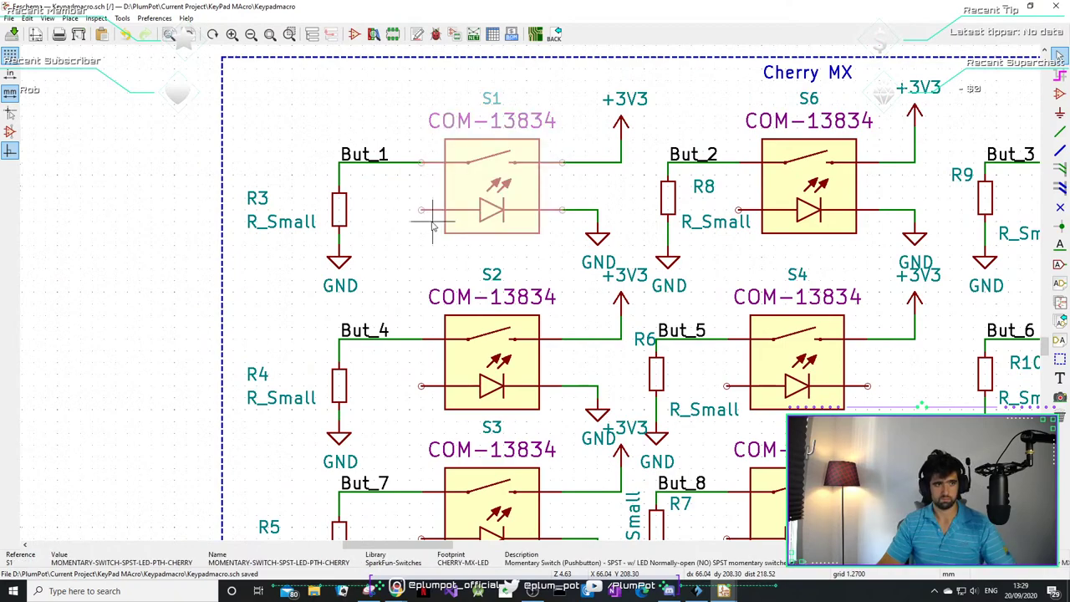
click(420, 216)
key(w)
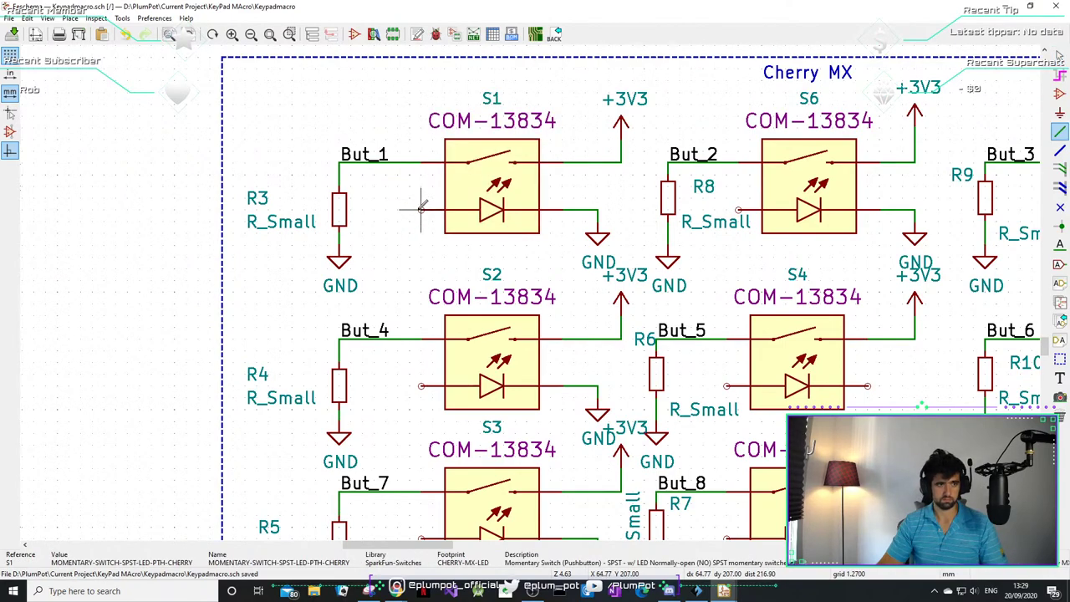
click(361, 209)
key(Escape)
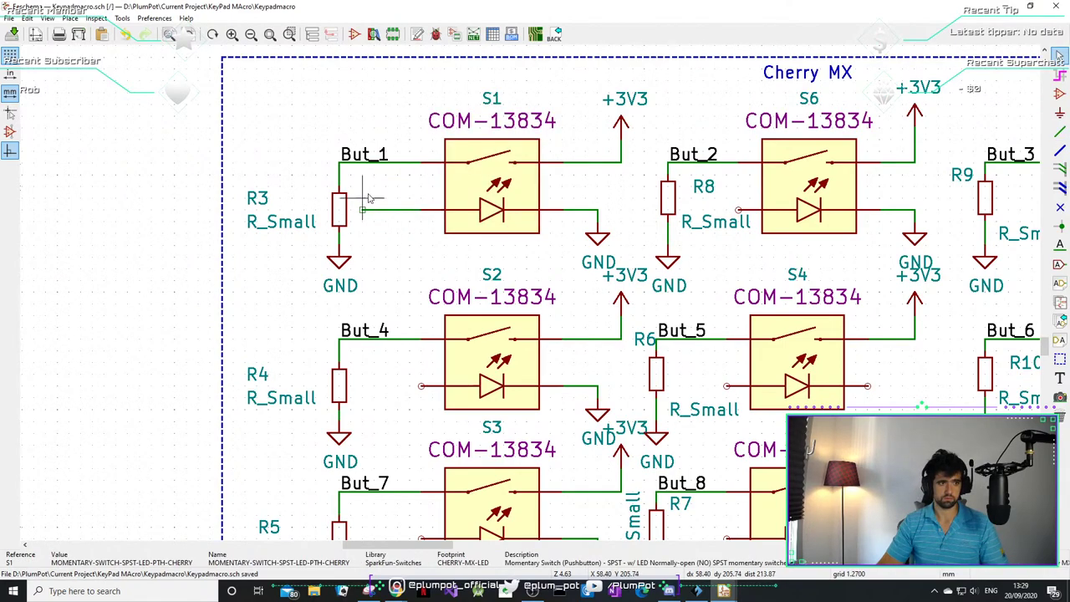
text(lLED)
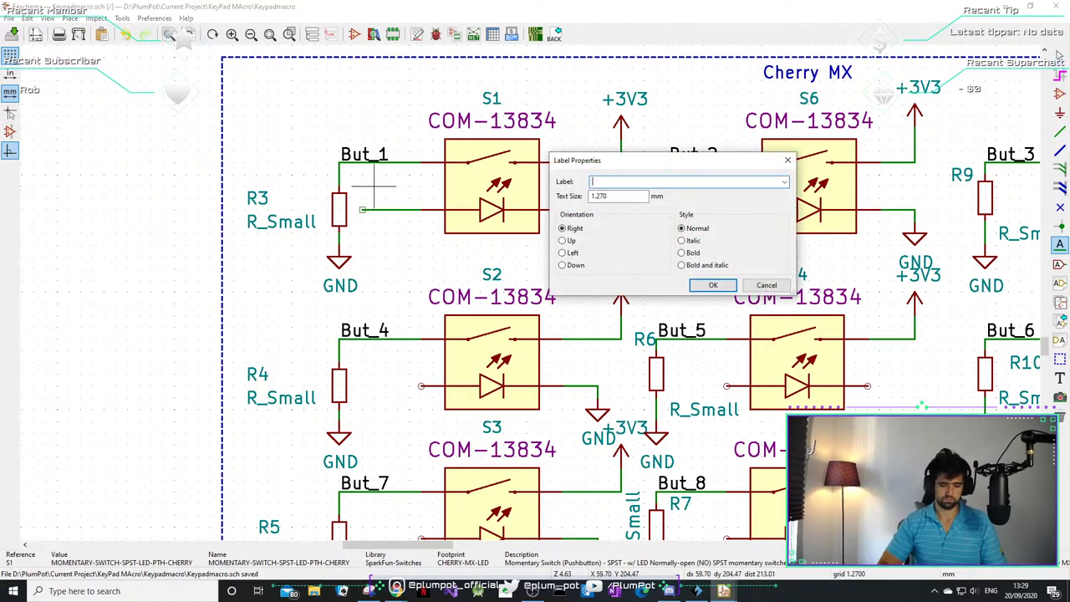
click(713, 284)
click(362, 208)
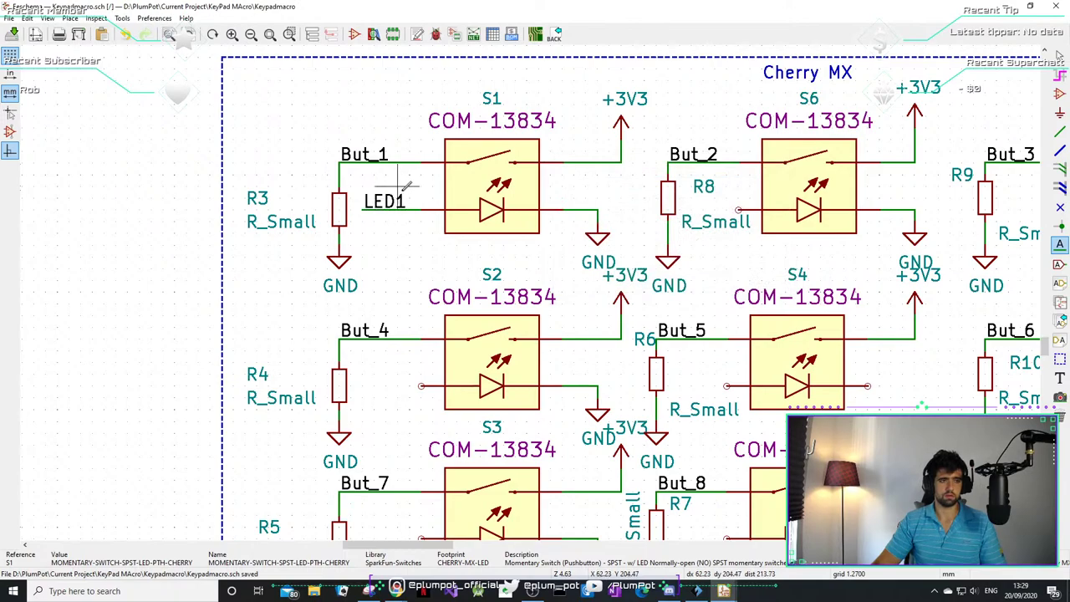
- Try a copy of the LED1 label beside the STM32F103C8Tx and wire it to pin PB0
scroll(408, 186, down, 5)
scroll(510, 260, up, 2)
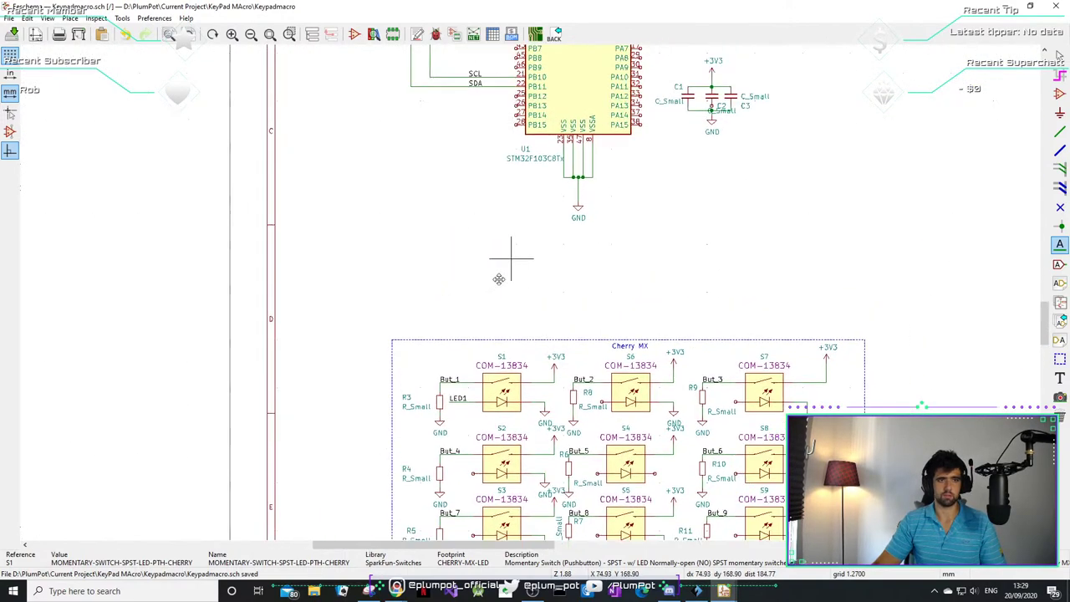
scroll(511, 259, down, 1)
scroll(546, 271, up, 1)
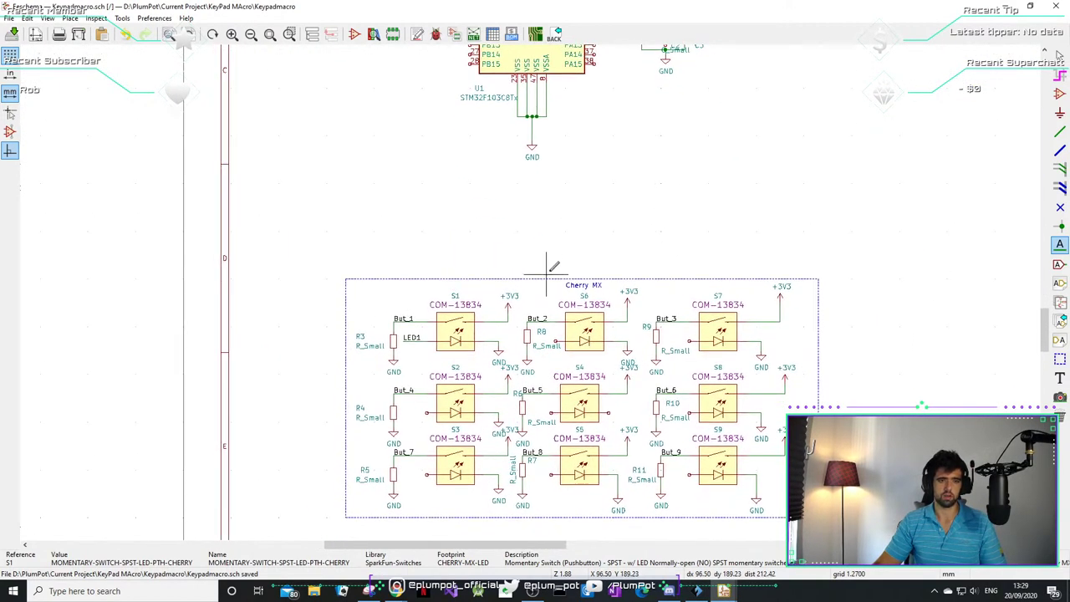
shift+scroll(558, 220, up, 4)
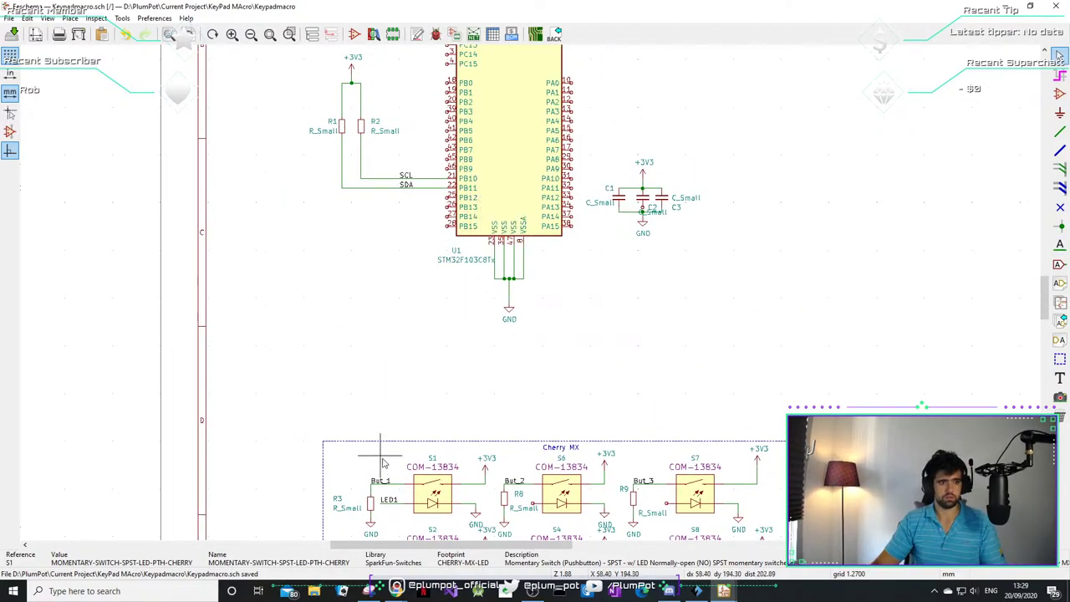
scroll(384, 462, up, 5)
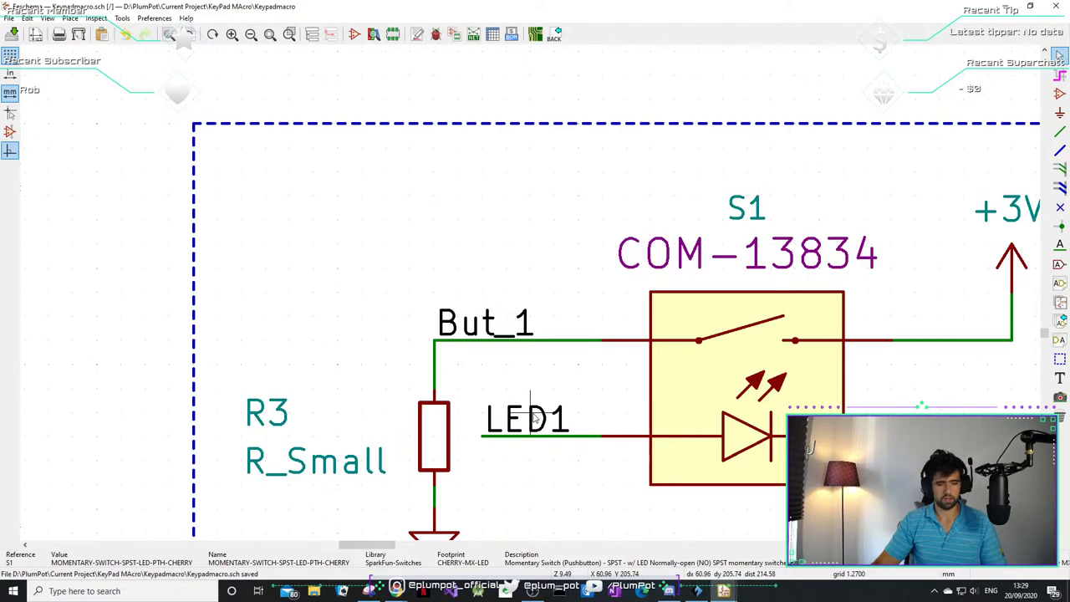
scroll(560, 200, down, 6)
scroll(544, 273, up, 3)
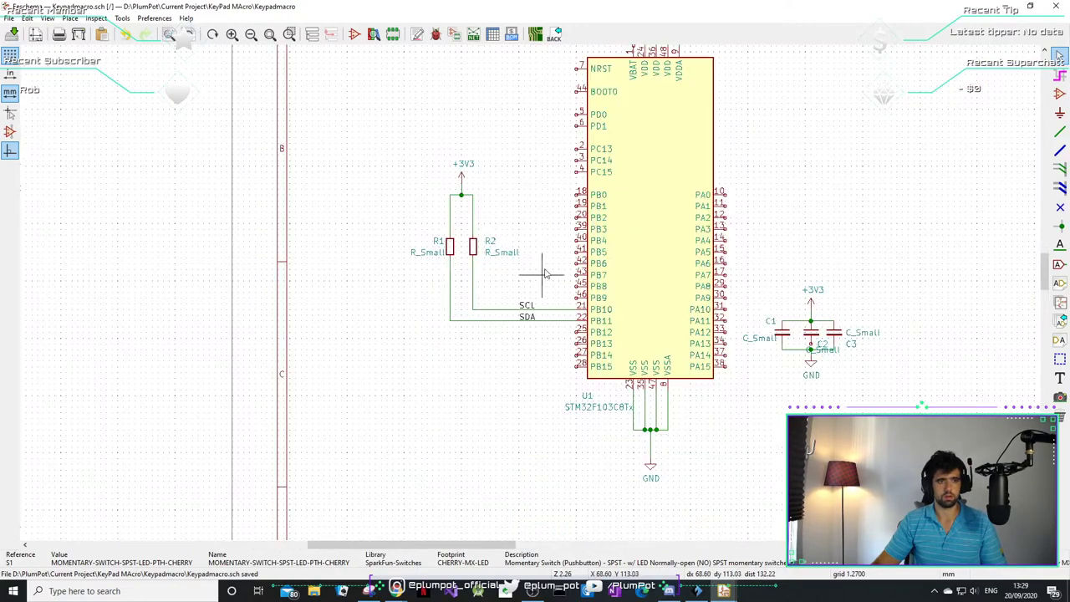
scroll(558, 202, up, 3)
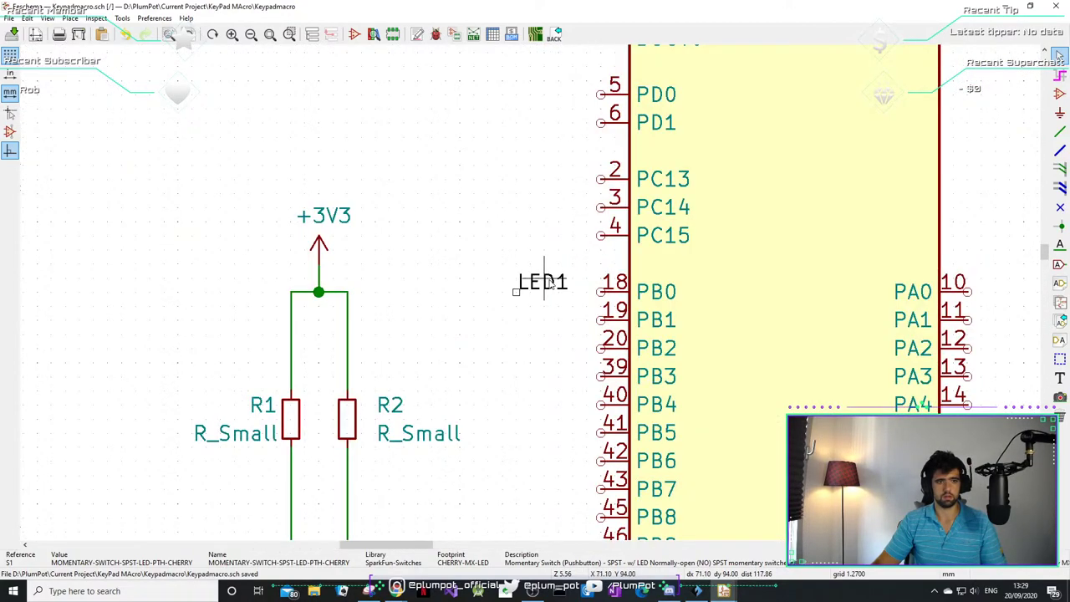
key(w)
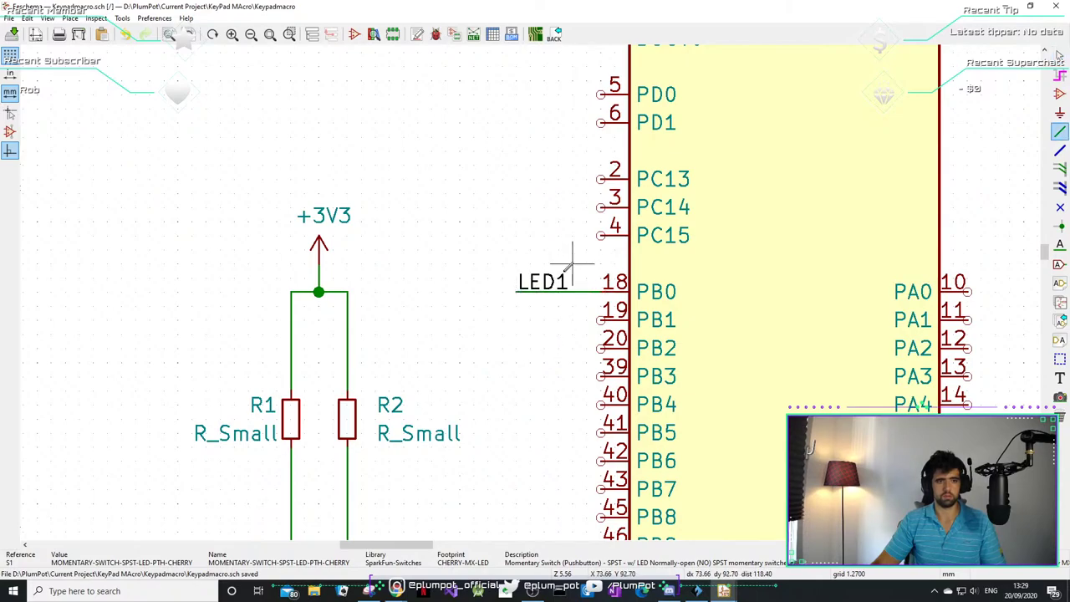
- Remove the LED1 label and its wire from the microcontroller's PB0 pin
scroll(538, 288, down, 6)
scroll(536, 289, up, 4)
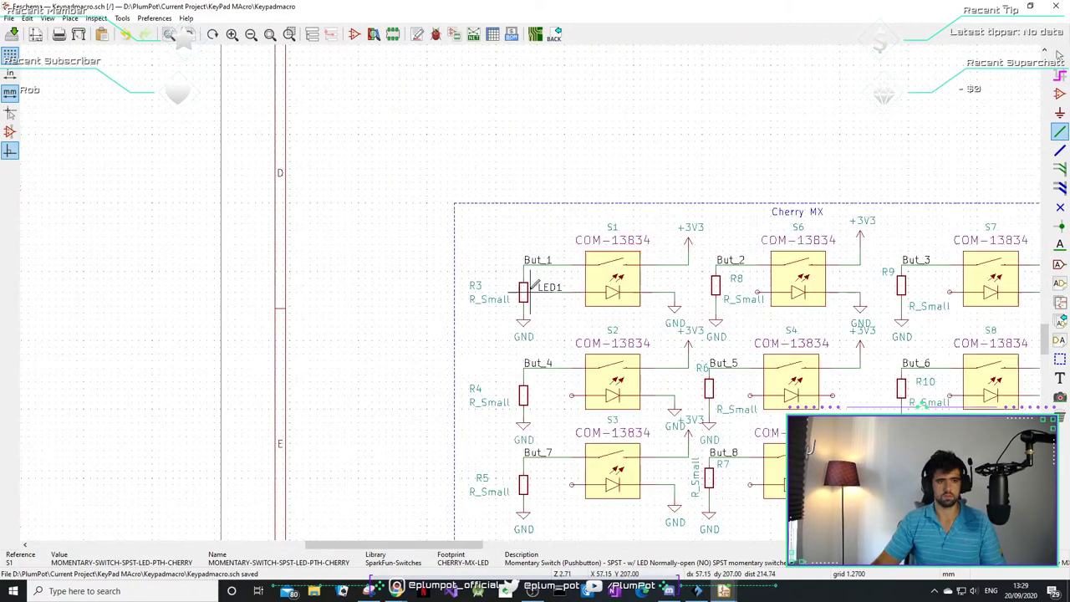
scroll(556, 284, down, 4)
scroll(515, 232, up, 3)
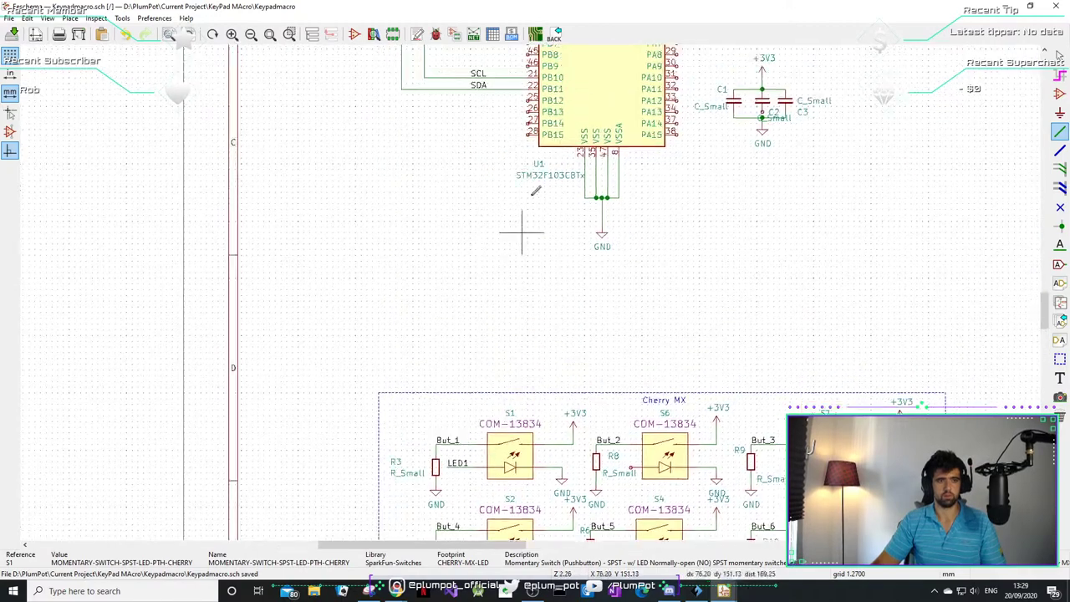
scroll(529, 288, up, 2)
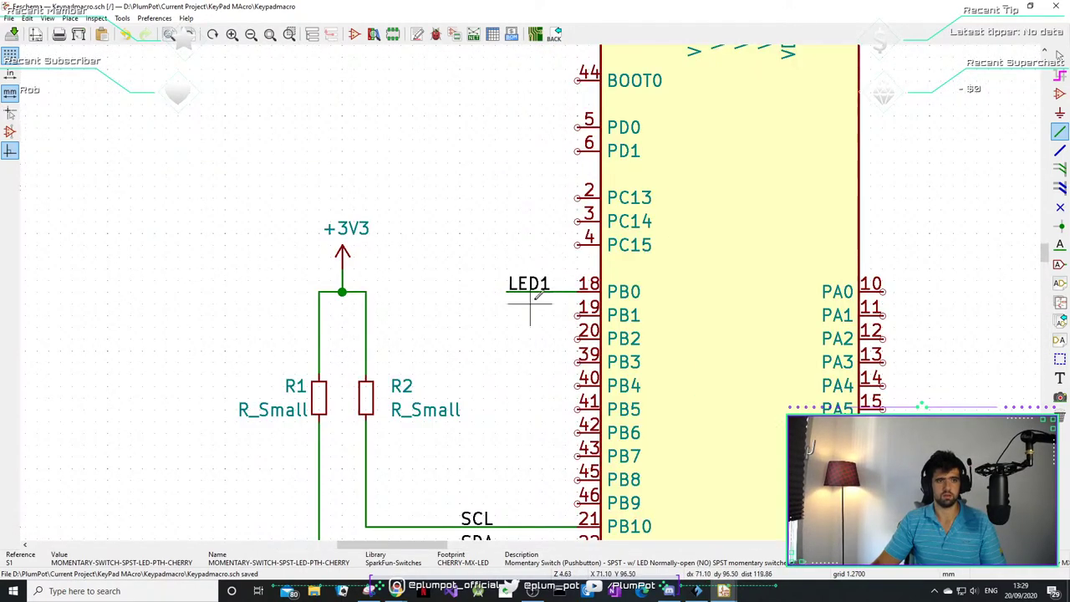
key(Escape)
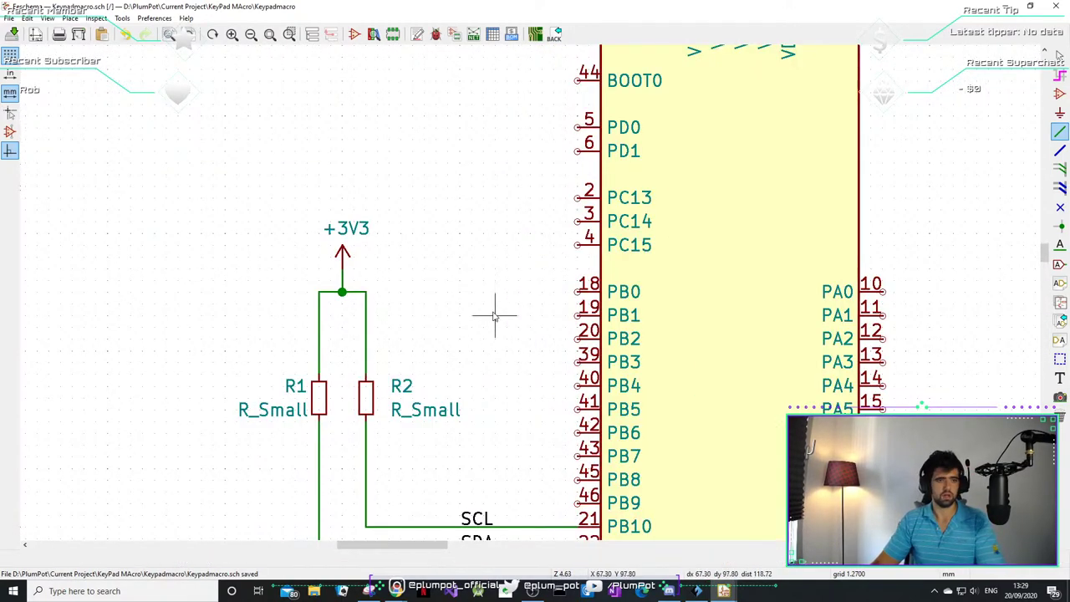
- Examine the layout of the whole Cherry MX block, including its resistors, labels and remaining open LED pins
key(Home)
scroll(573, 298, up, 3)
middle_drag(643, 88, 589, 247)
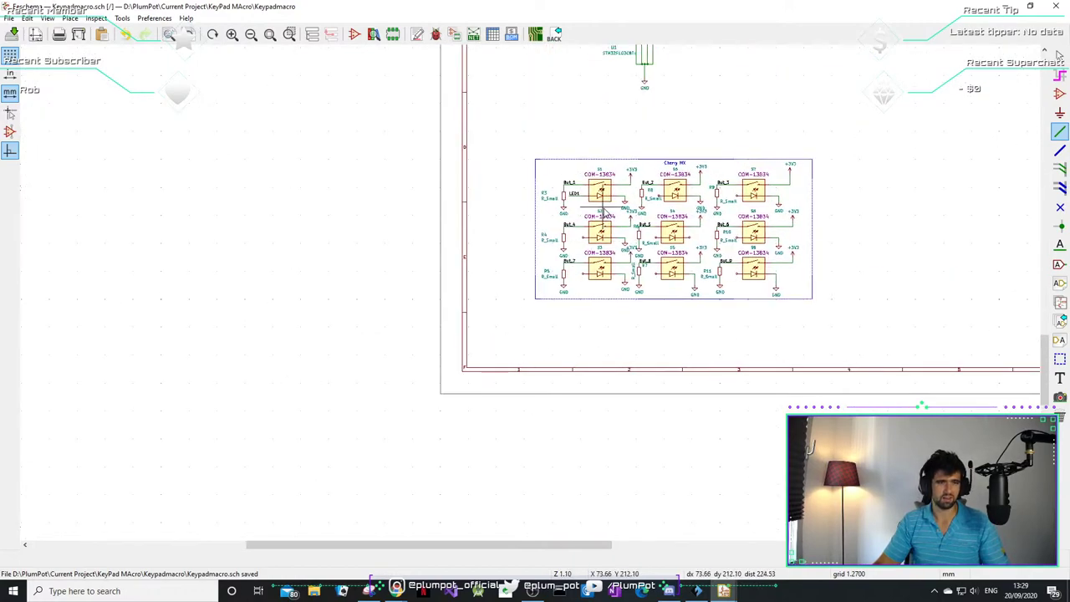
scroll(589, 245, up, 1)
middle_drag(594, 361, 595, 327)
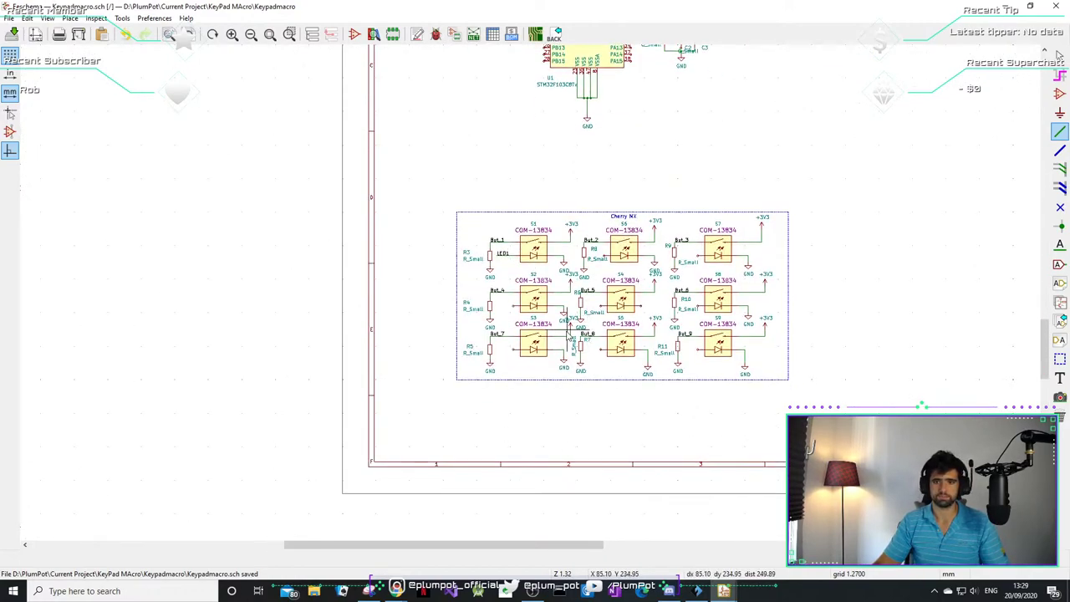
middle_drag(527, 272, 287, 267)
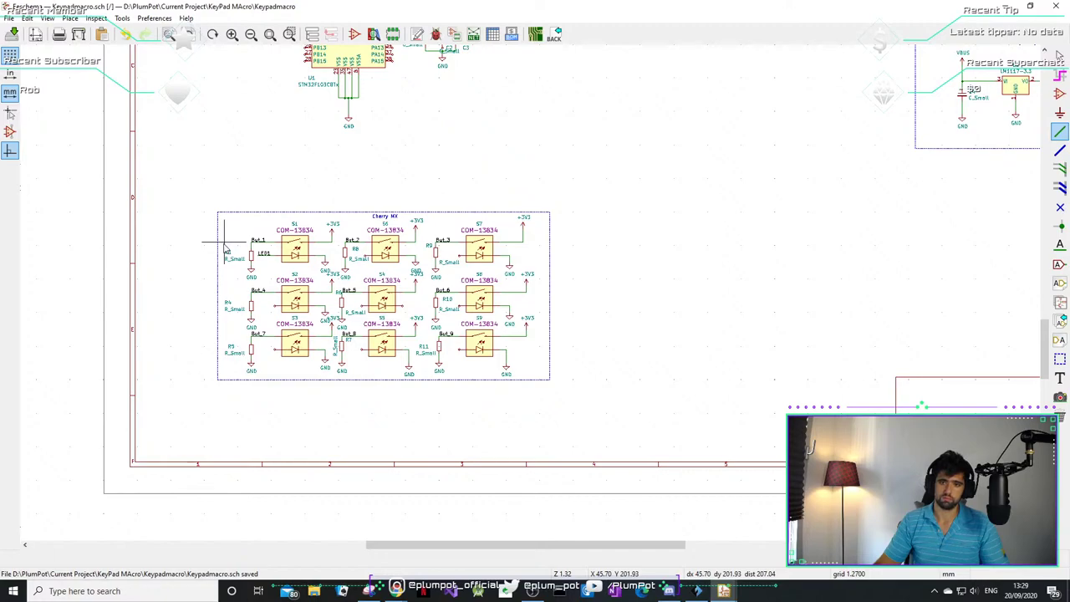
middle_drag(224, 249, 324, 250)
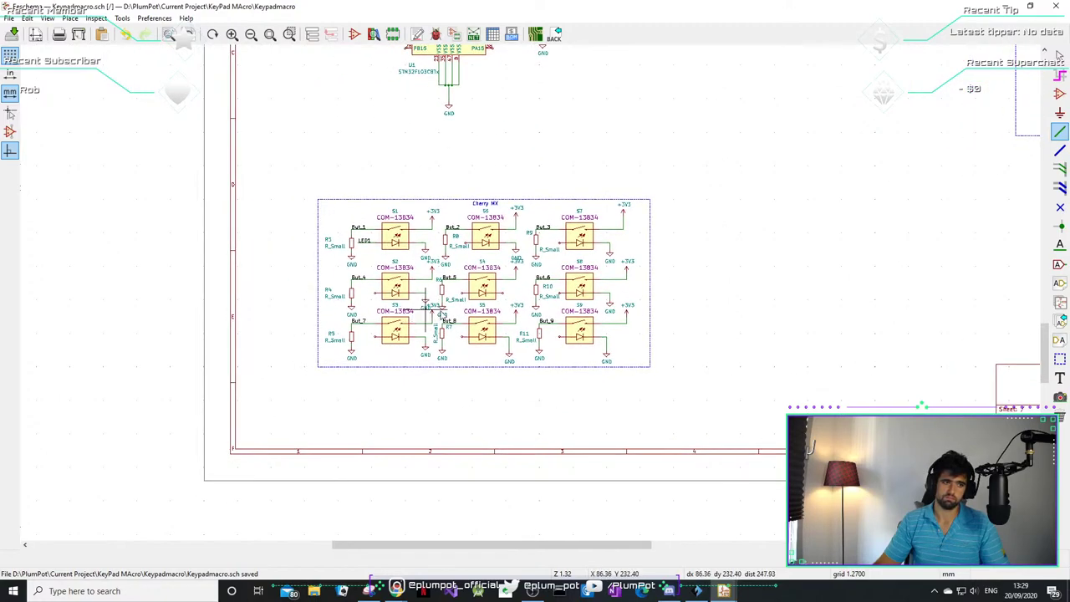
scroll(532, 296, up, 5)
scroll(532, 296, down, 3)
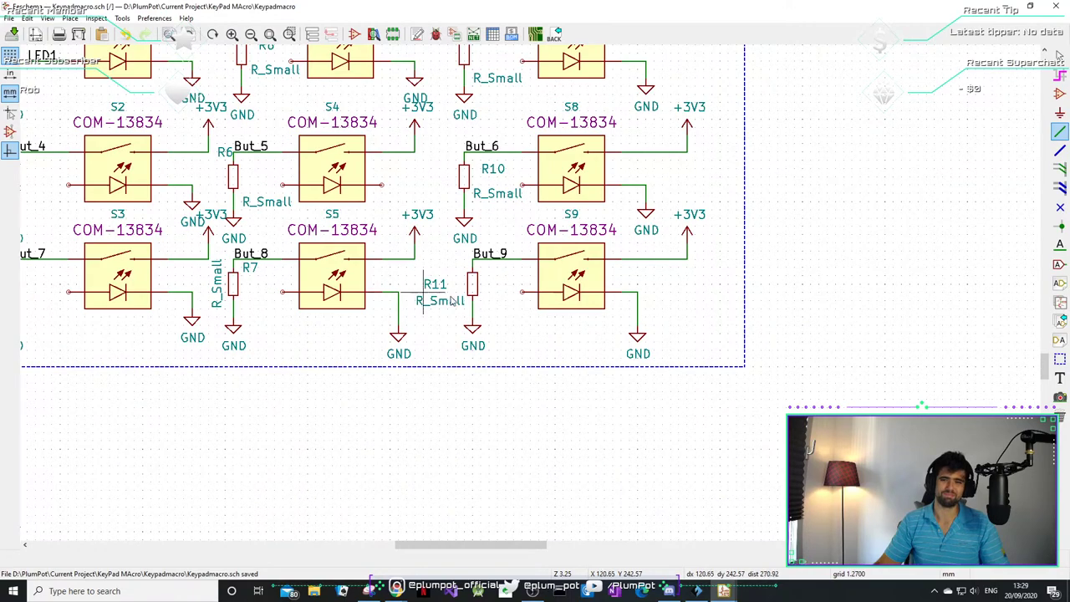
- Shift S5's +3V3 power symbol and its wire slightly right to free space beneath S4's unconnected LED pin
scroll(516, 309, up, 1)
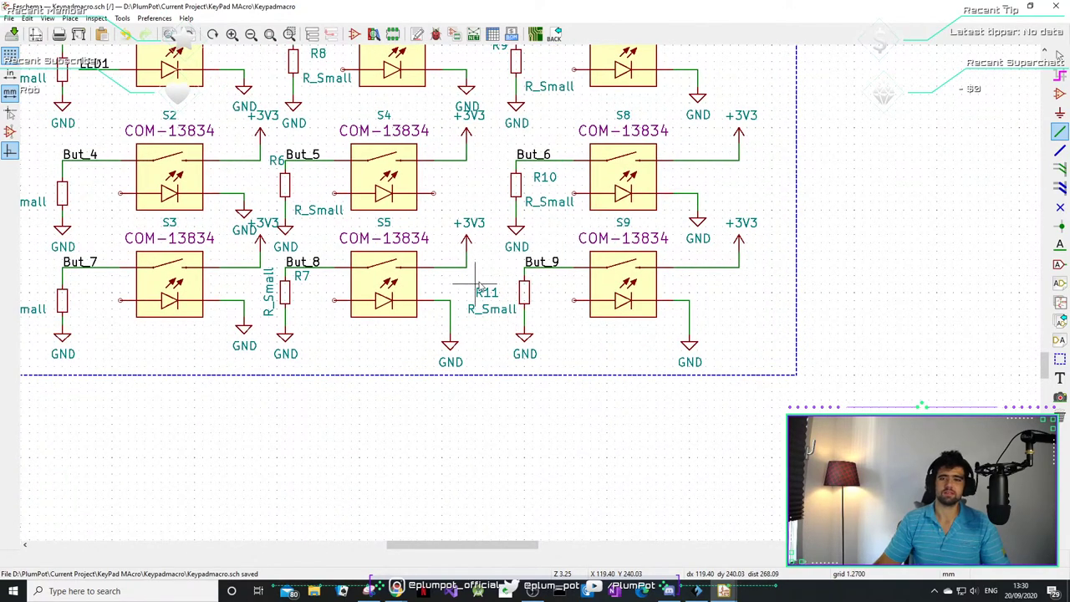
ctrl+scroll(481, 284, left, 3)
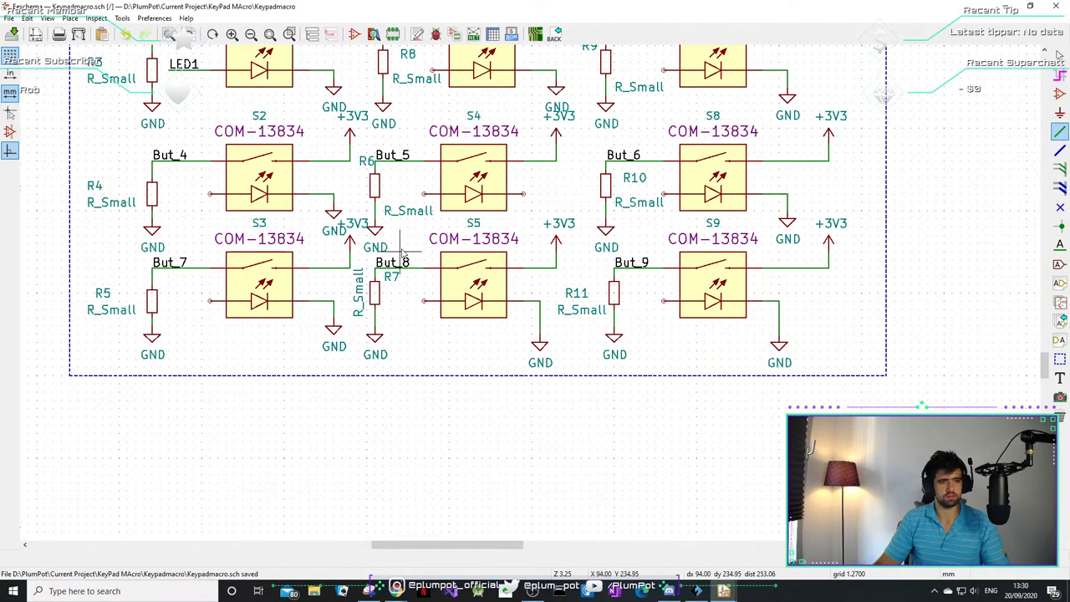
scroll(566, 259, up, 1)
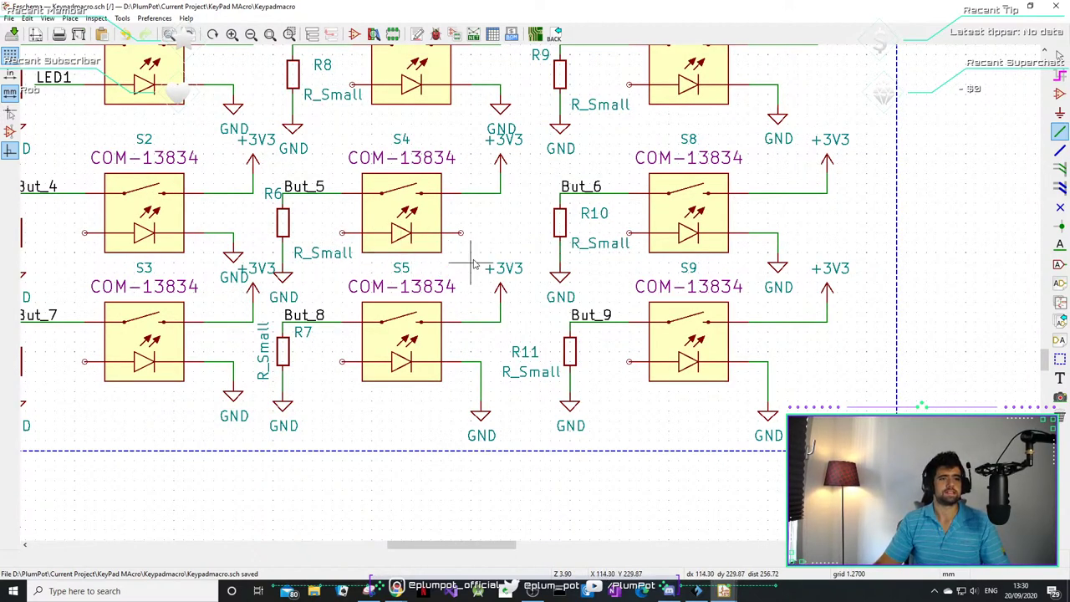
key(m)
click(508, 317)
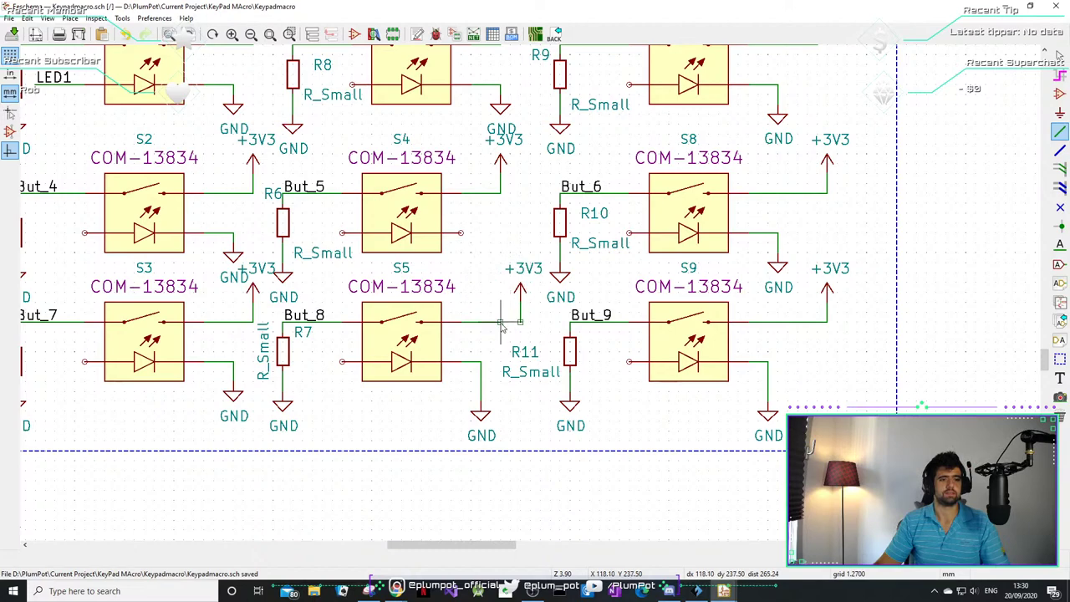
click(520, 302)
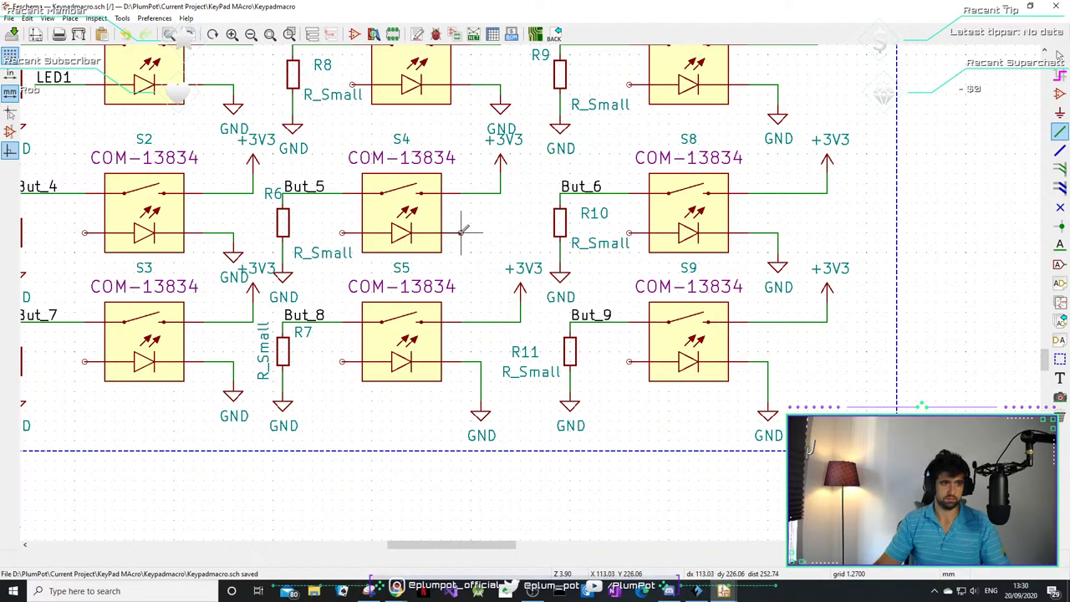
- Wire S4's right LED pin out and downward, and end the wire with a duplicate of S5's GND symbol
double_click(491, 262)
key(Escape)
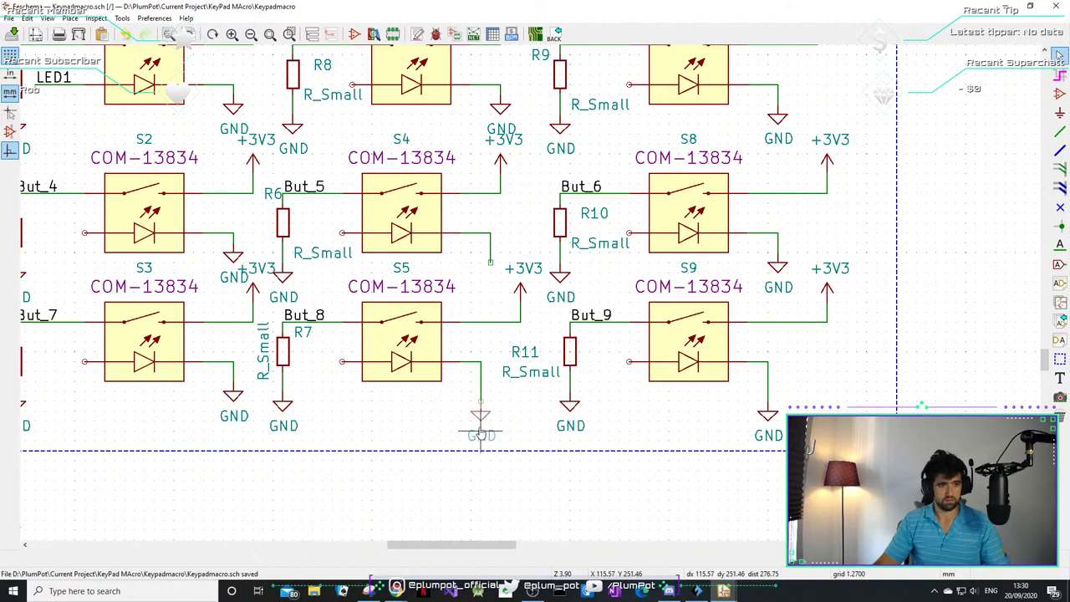
key(ctrl+d)
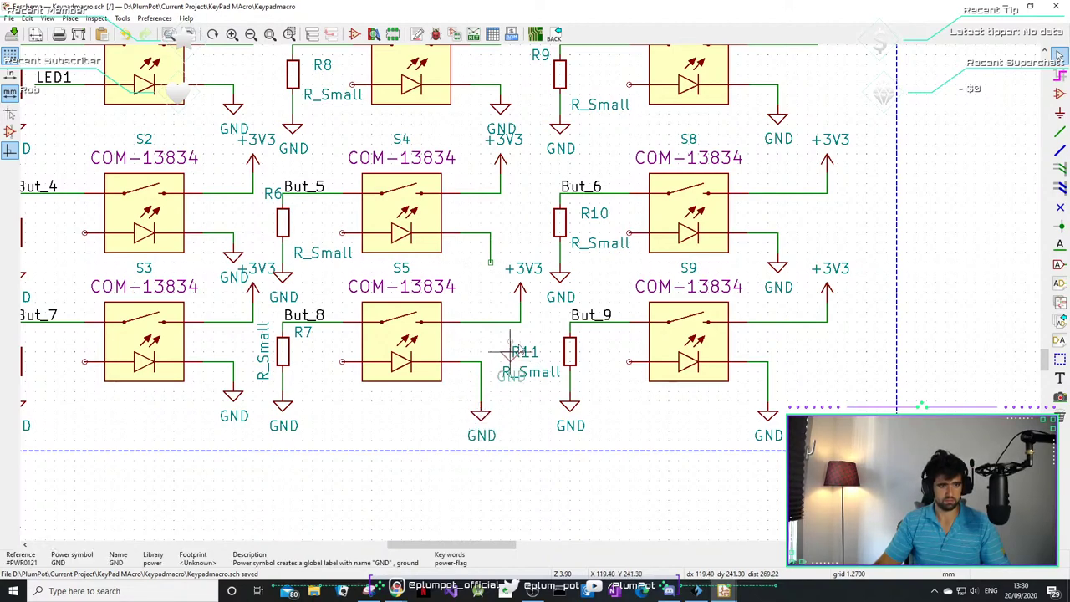
click(491, 268)
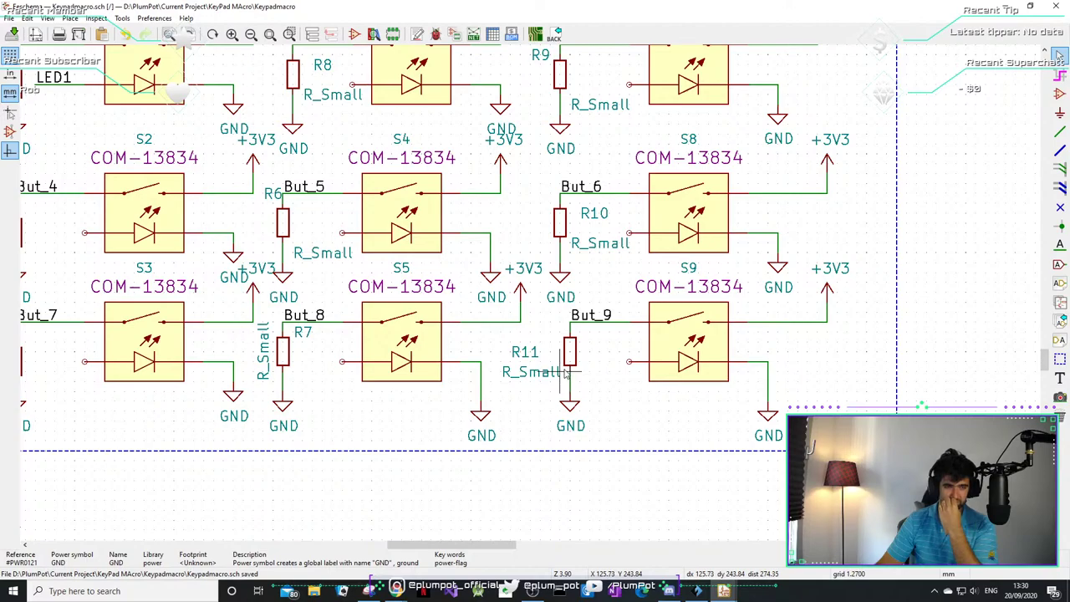
scroll(565, 375, down, 5)
scroll(531, 296, up, 3)
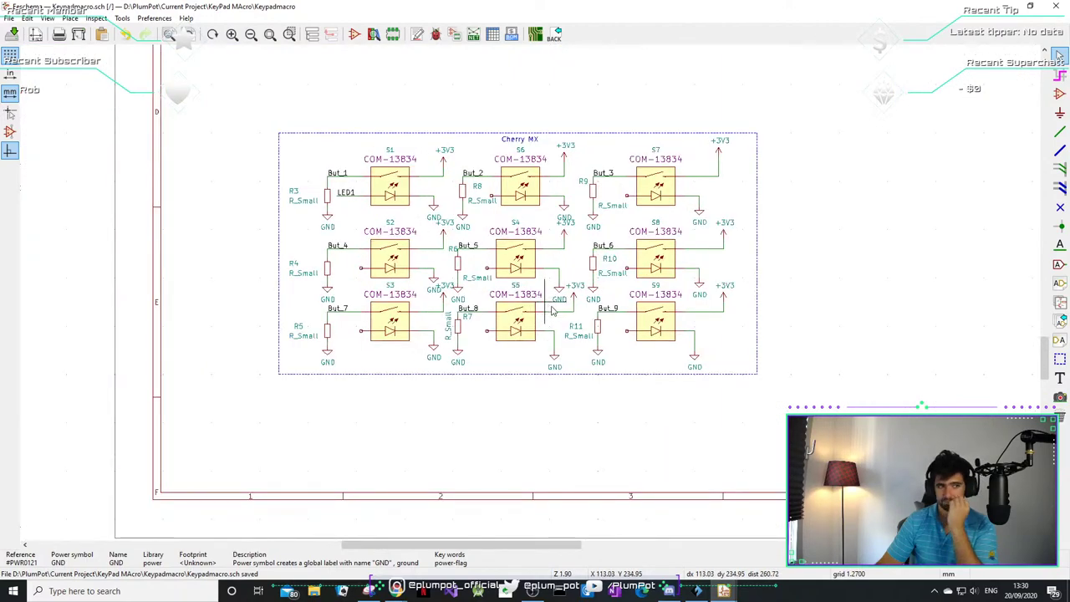
shift+scroll(436, 244, up, 2)
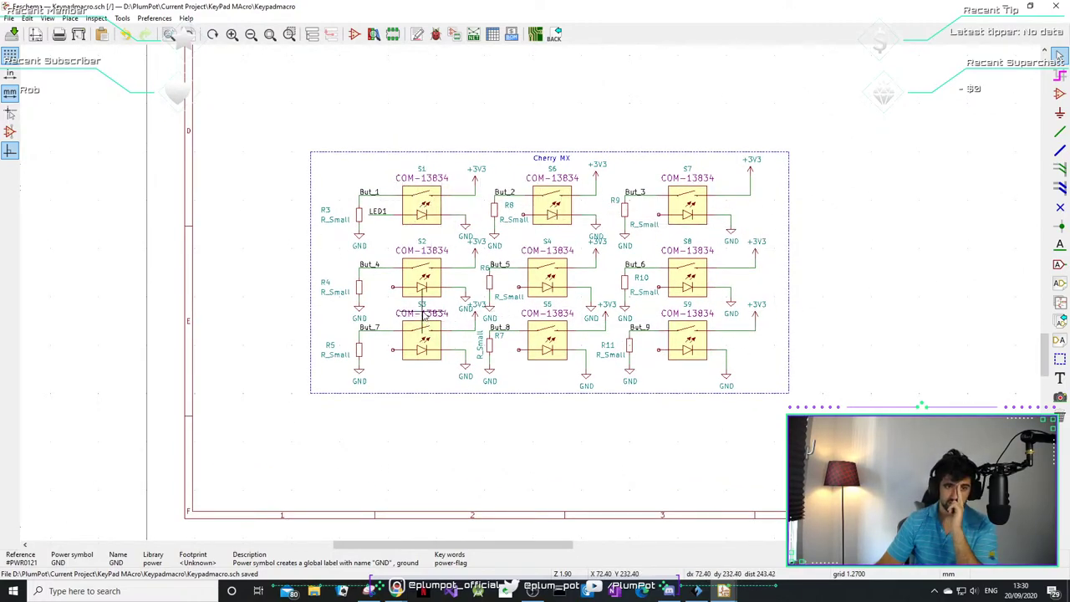
scroll(364, 234, up, 1)
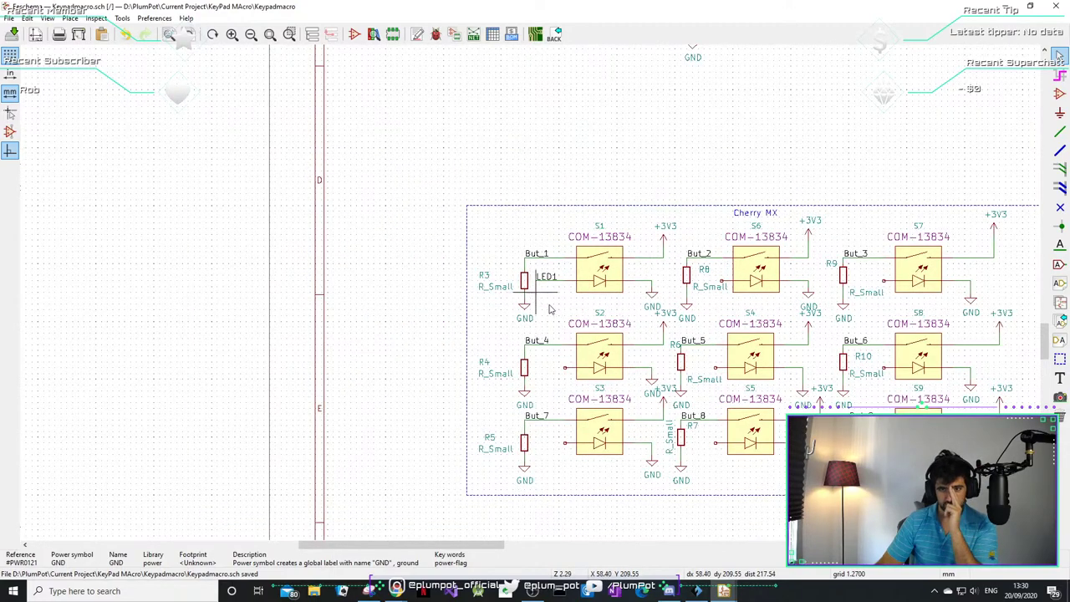
scroll(657, 374, up, 1)
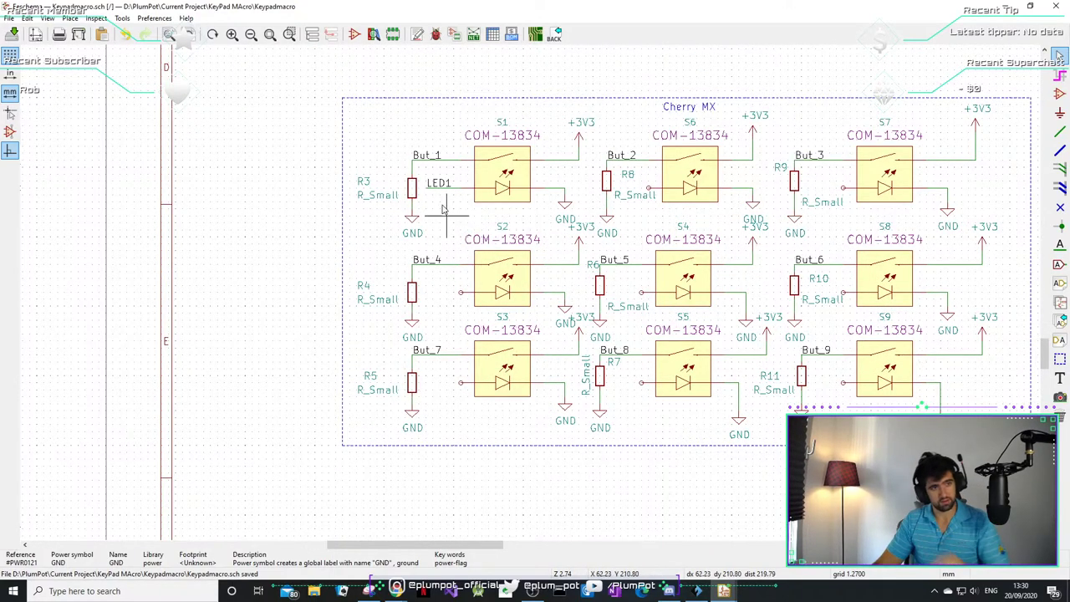
scroll(444, 209, up, 1)
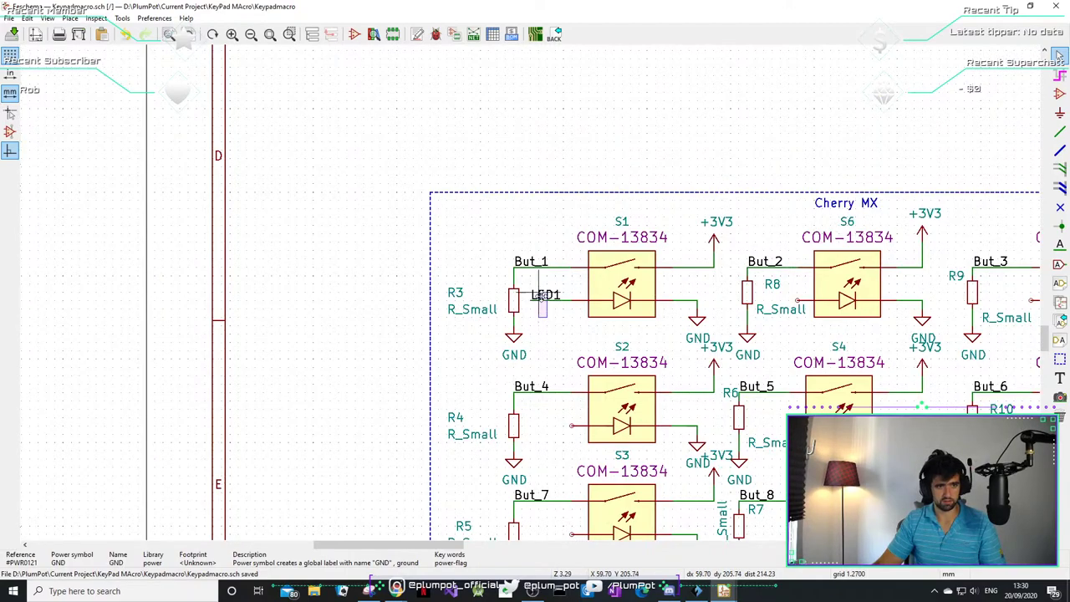
drag(547, 305, 548, 311)
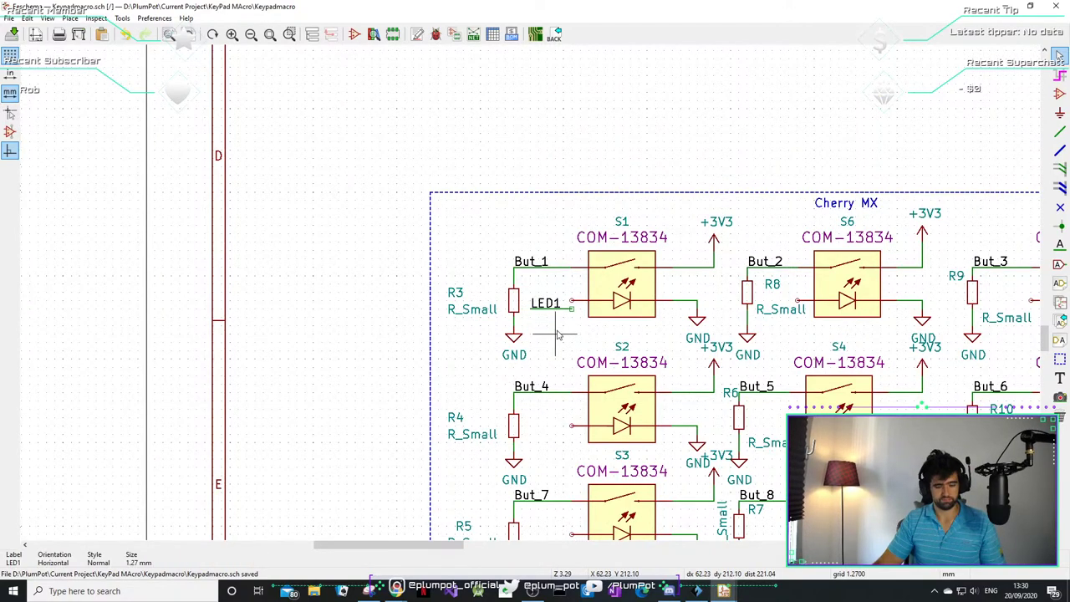
click(553, 336)
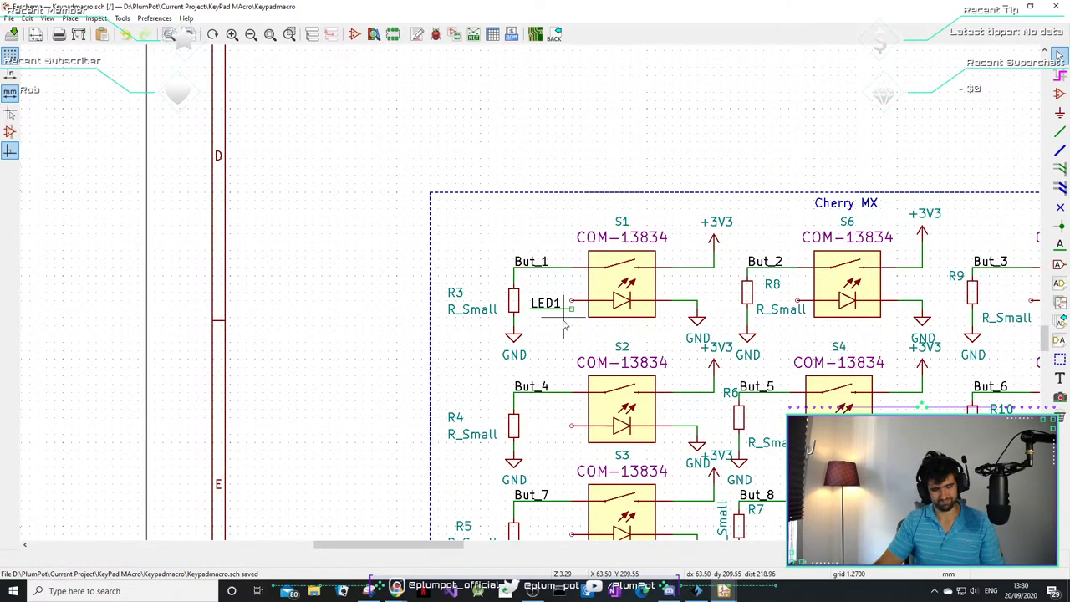
key(ctrl+z)
middle_drag(559, 328, 498, 267)
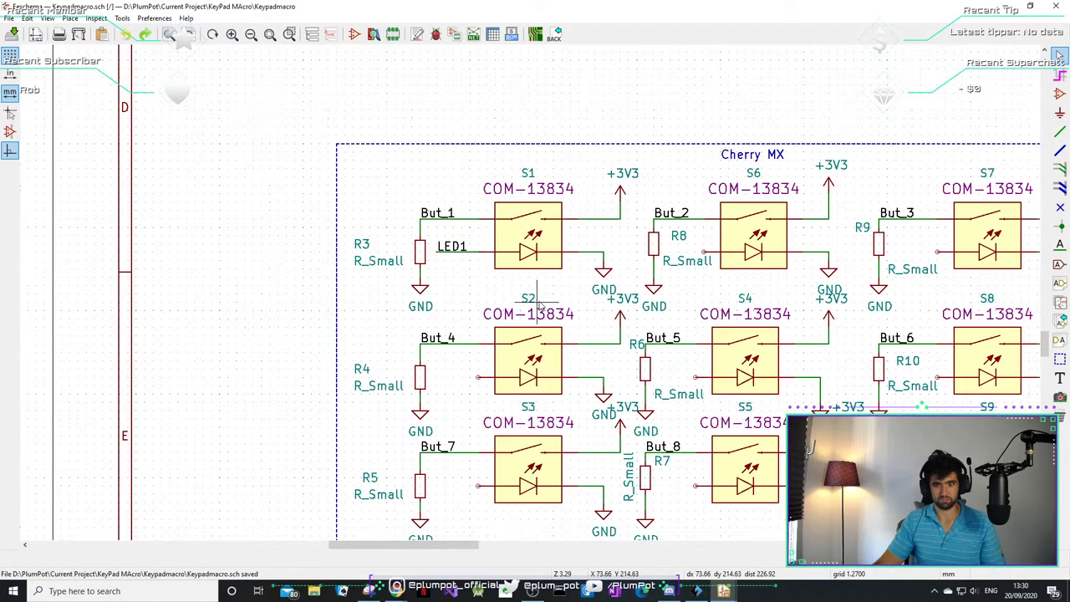
click(459, 248)
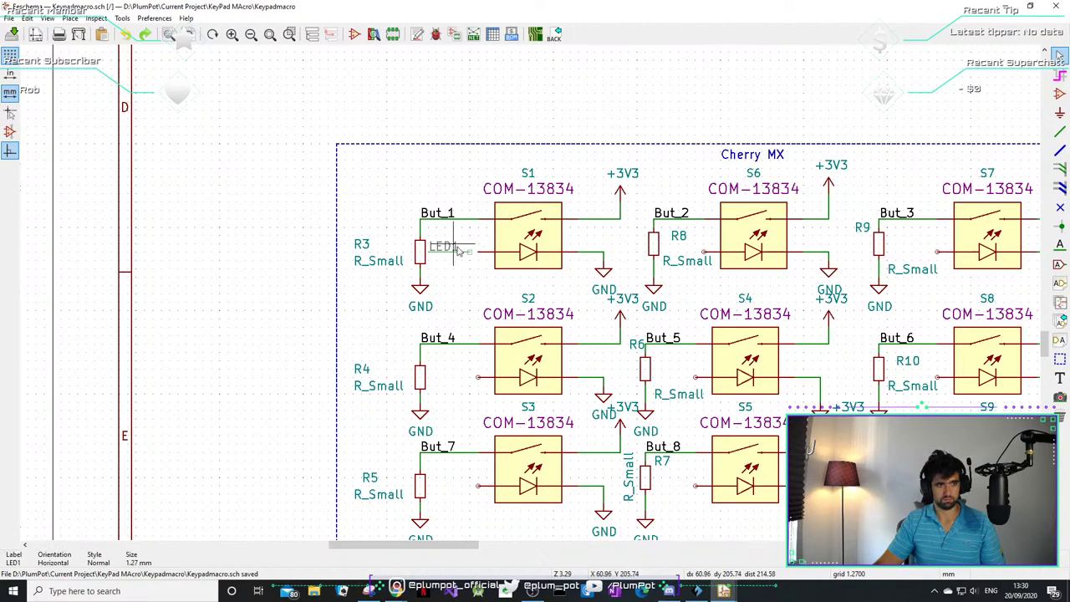
click(452, 261)
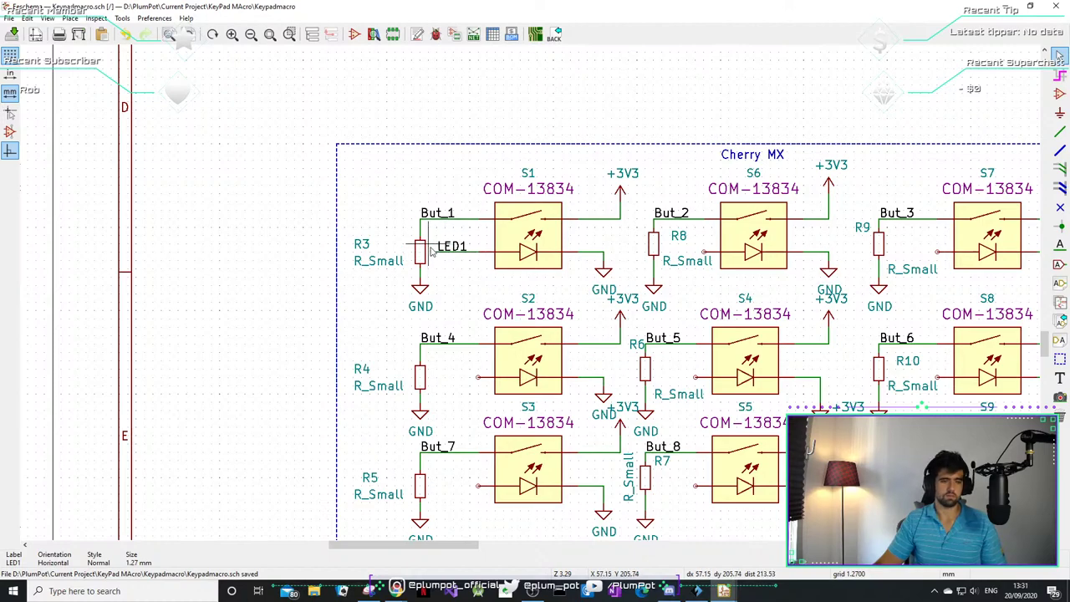
click(458, 259)
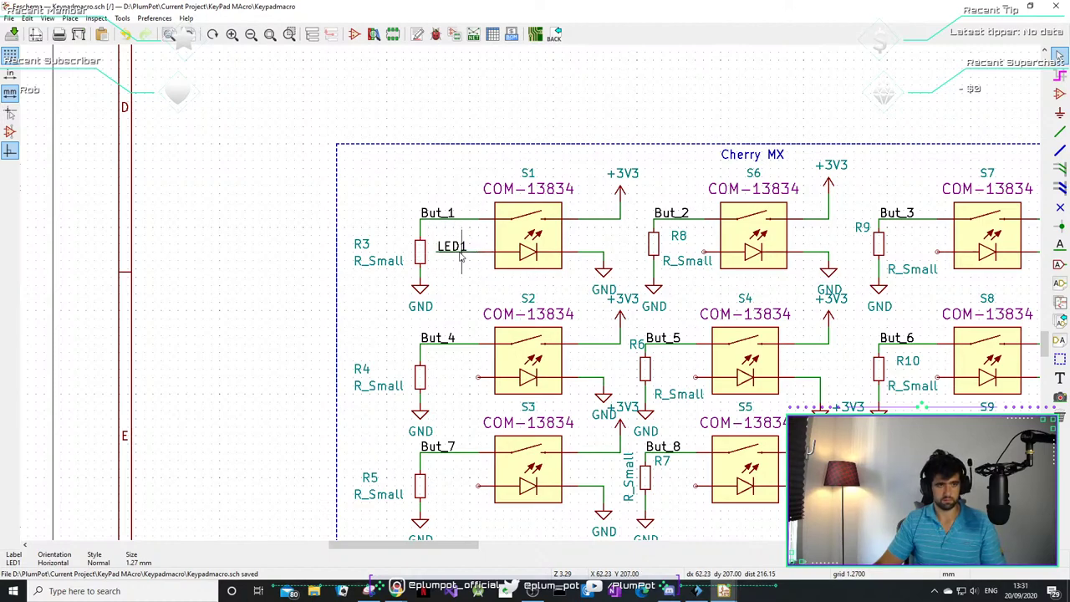
click(470, 265)
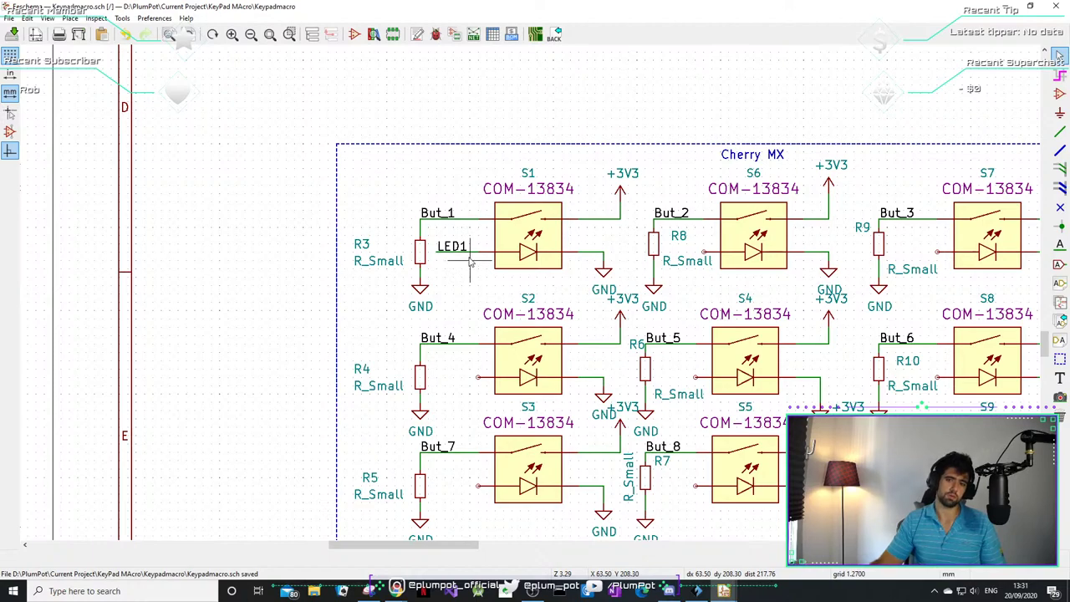
- Duplicate the LED1 label and its wire from switch S1 onto the LED inputs of switches S2 and S3
drag(470, 261, 450, 245)
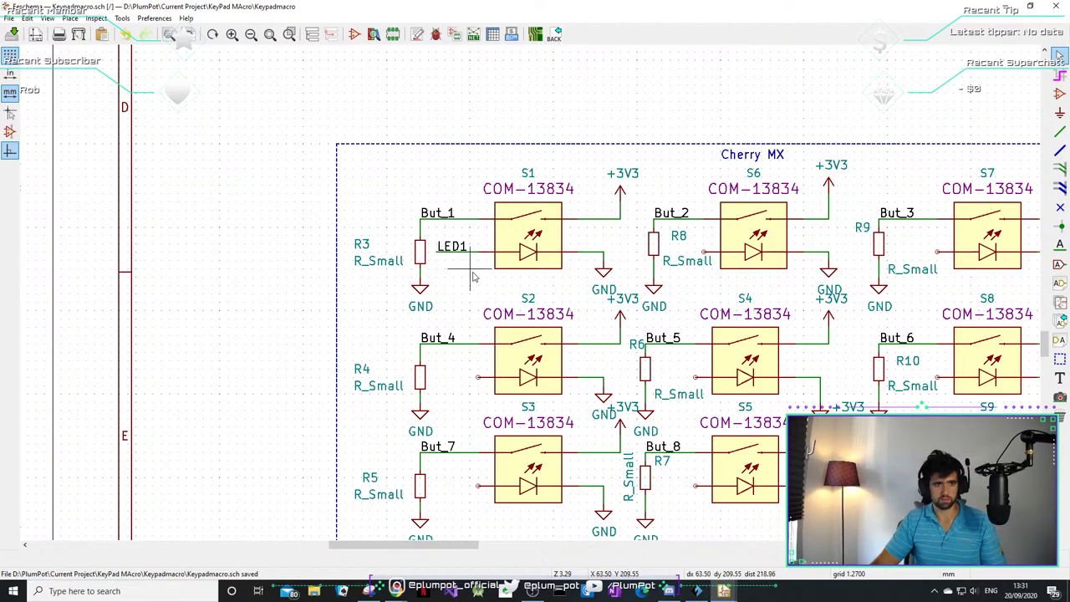
key(c)
scroll(458, 330, down, 2)
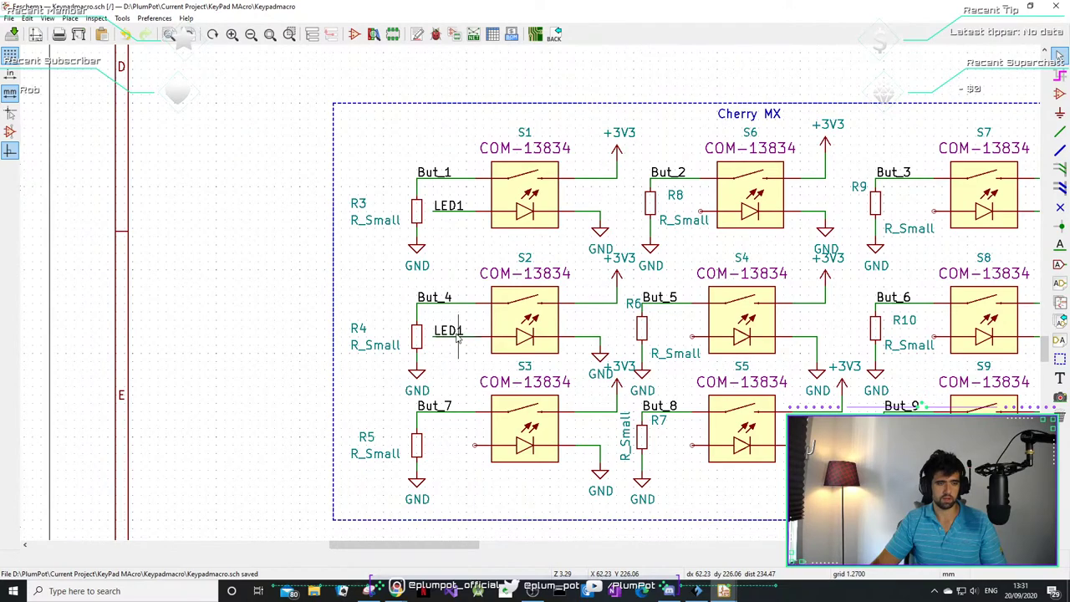
click(457, 336)
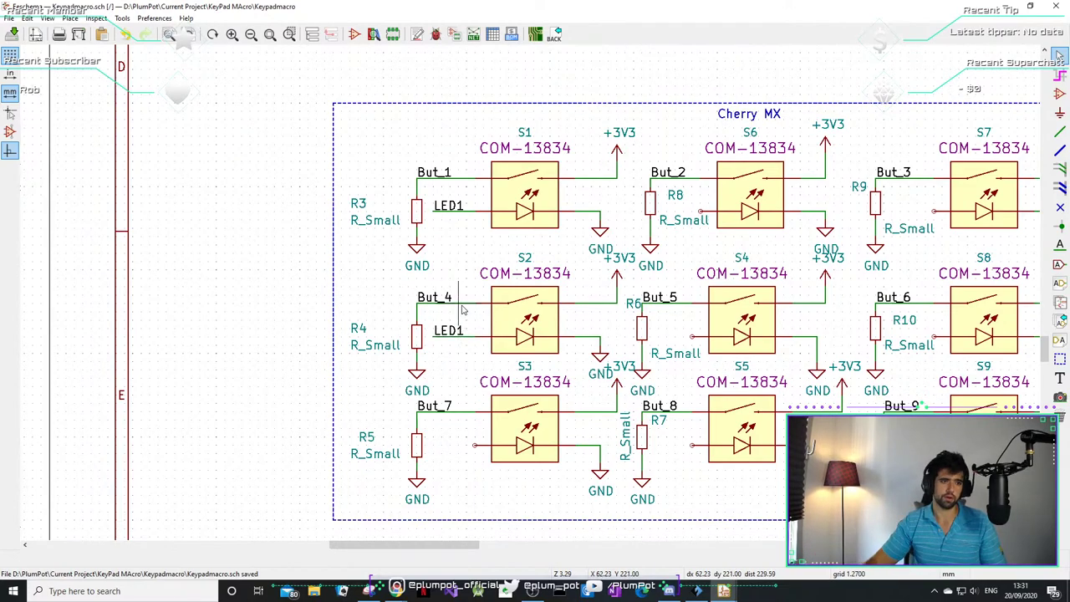
click(451, 332)
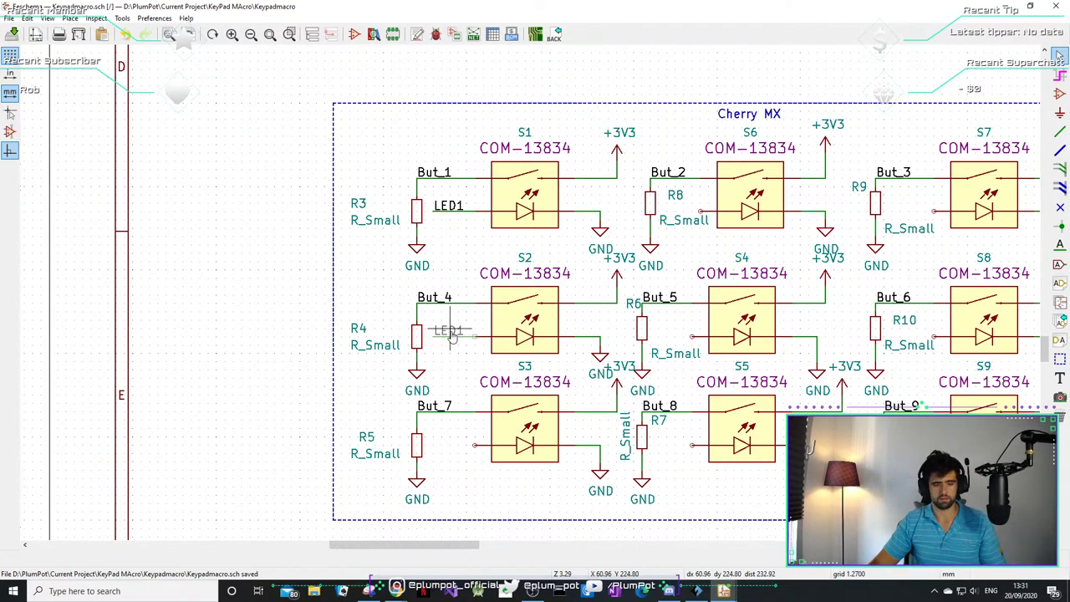
key(c)
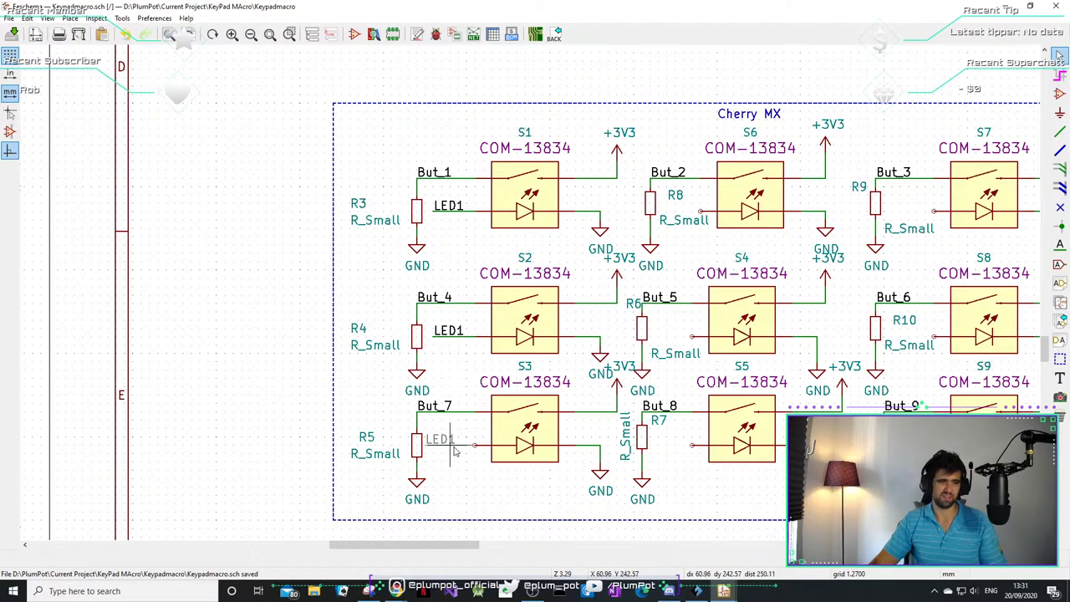
click(458, 445)
- Place another copy of the LED1 label and wire on the LED input of switch S6
shift+scroll(691, 379, up, 1)
ctrl+scroll(635, 385, right, 2)
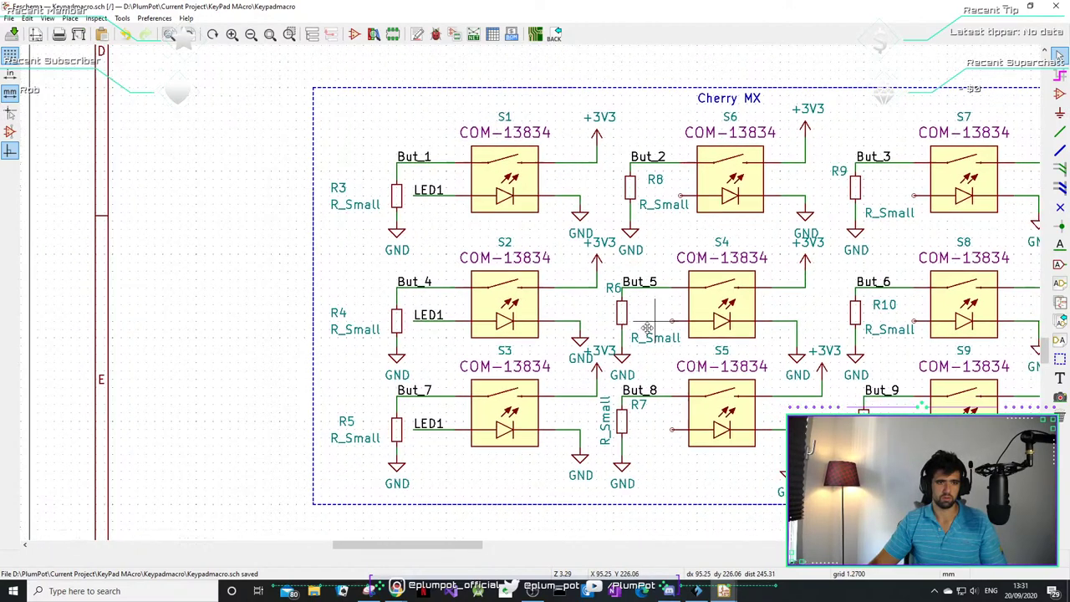
key(c)
scroll(604, 265, up, 3)
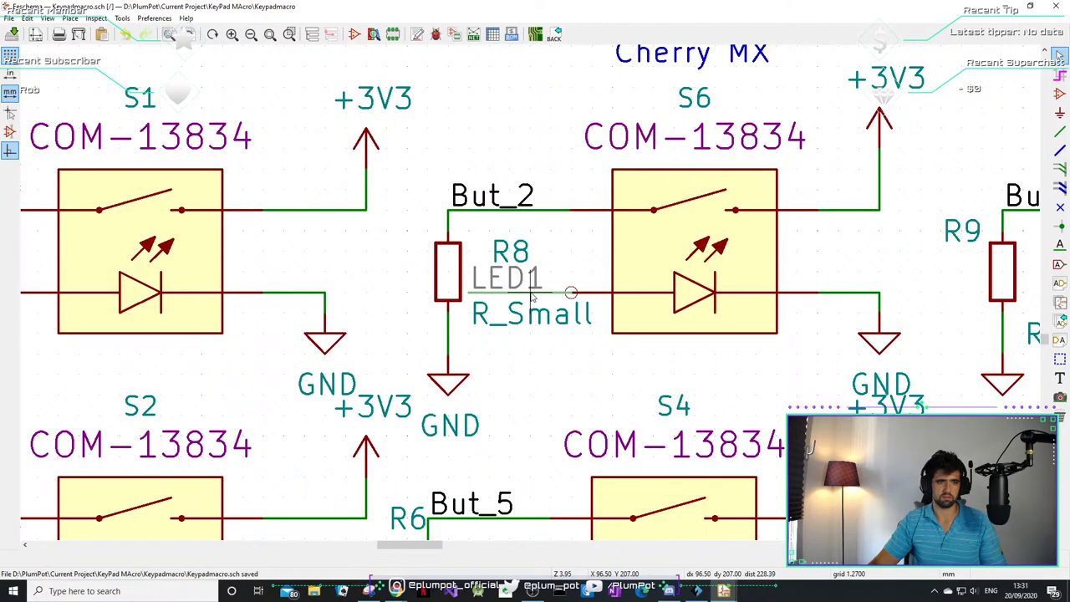
click(533, 298)
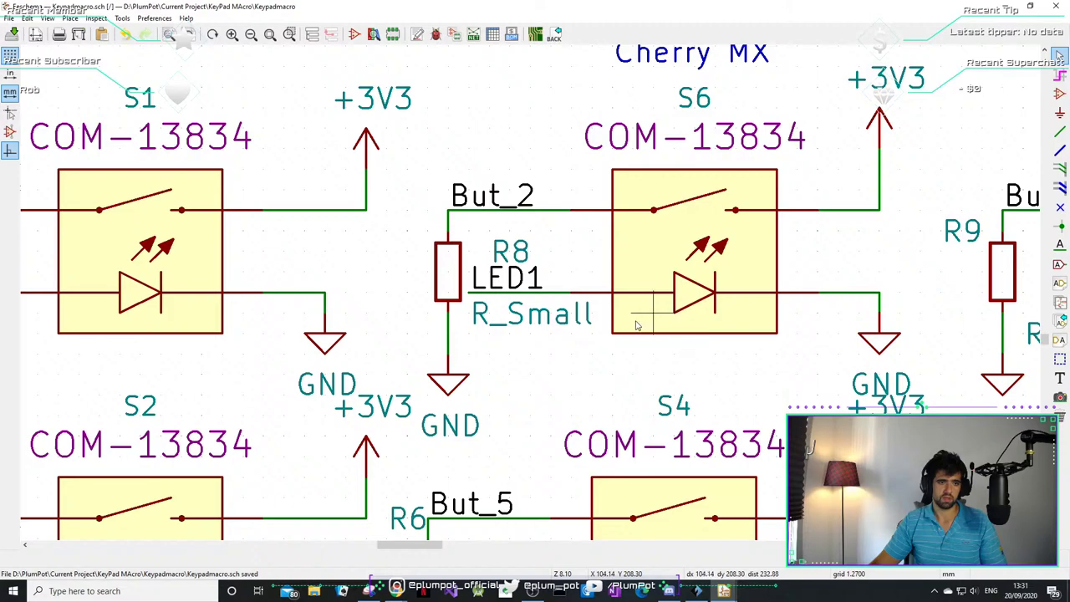
- Copy the LED1 label and wire at S6 and paste them onto the LED inputs of switches S4 and S5
click(548, 293)
click(532, 293)
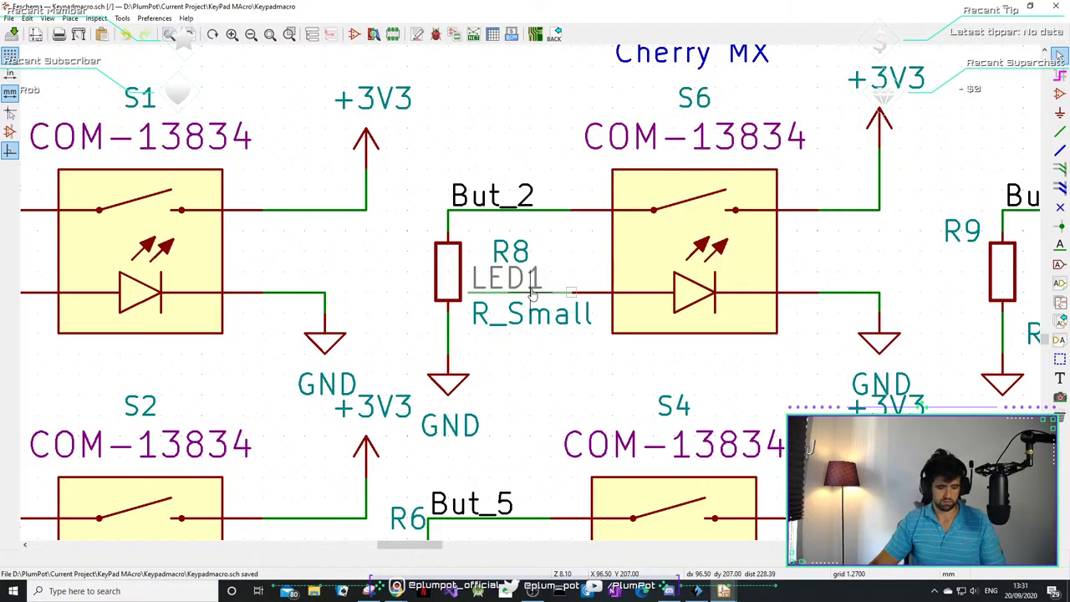
key(Escape)
scroll(568, 287, down, 3)
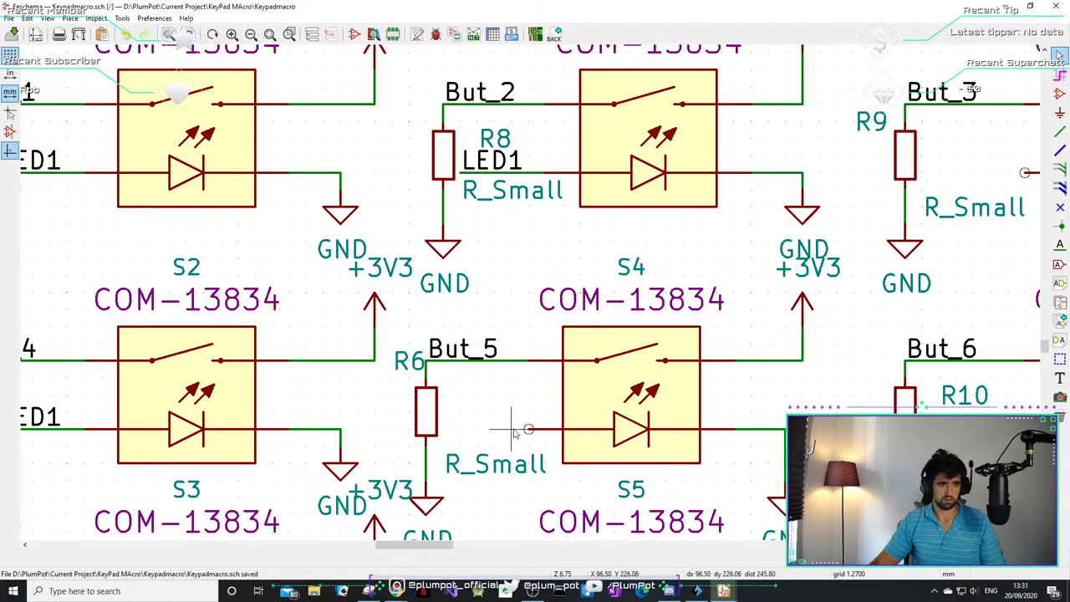
key(ctrl+v)
click(513, 430)
scroll(512, 430, down, 1)
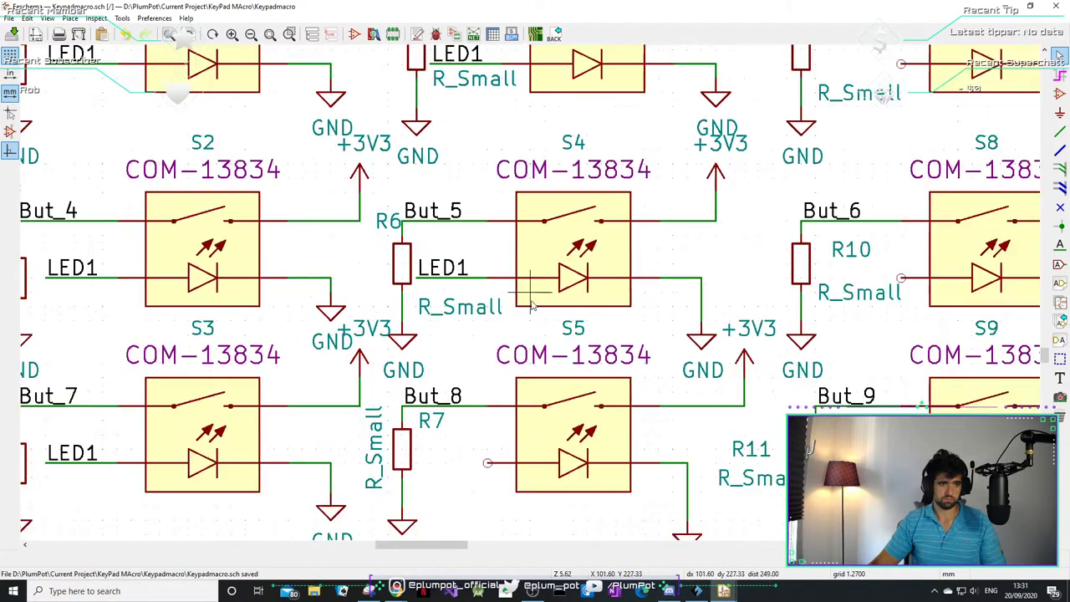
key(ctrl+v)
click(451, 473)
- Paste the LED1 label and wire onto the LED inputs of switches S9, S8 and S7
middle_drag(704, 321, 620, 292)
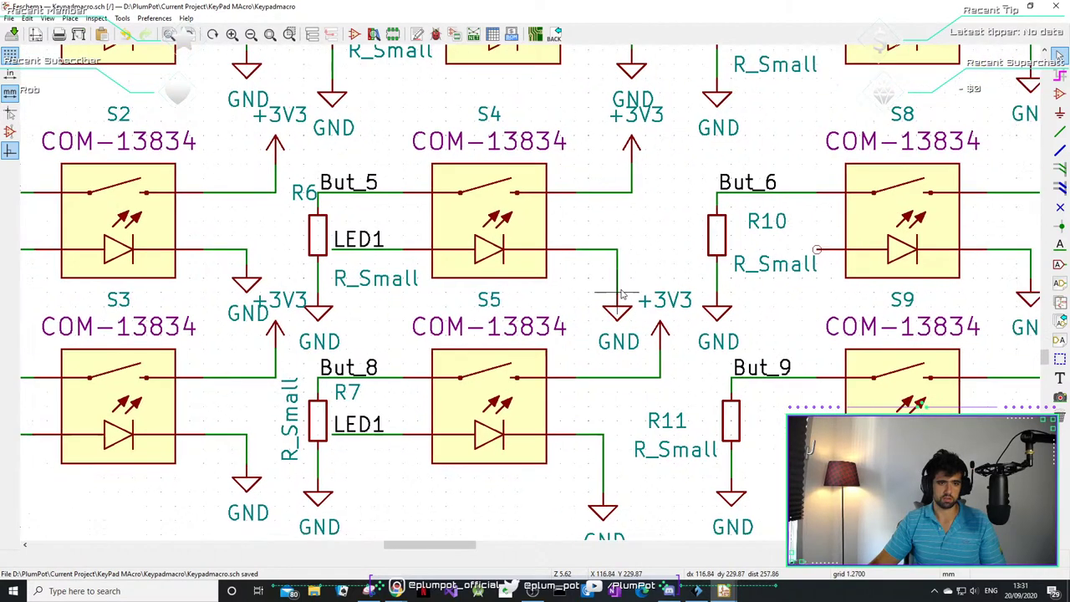
key(ctrl+v)
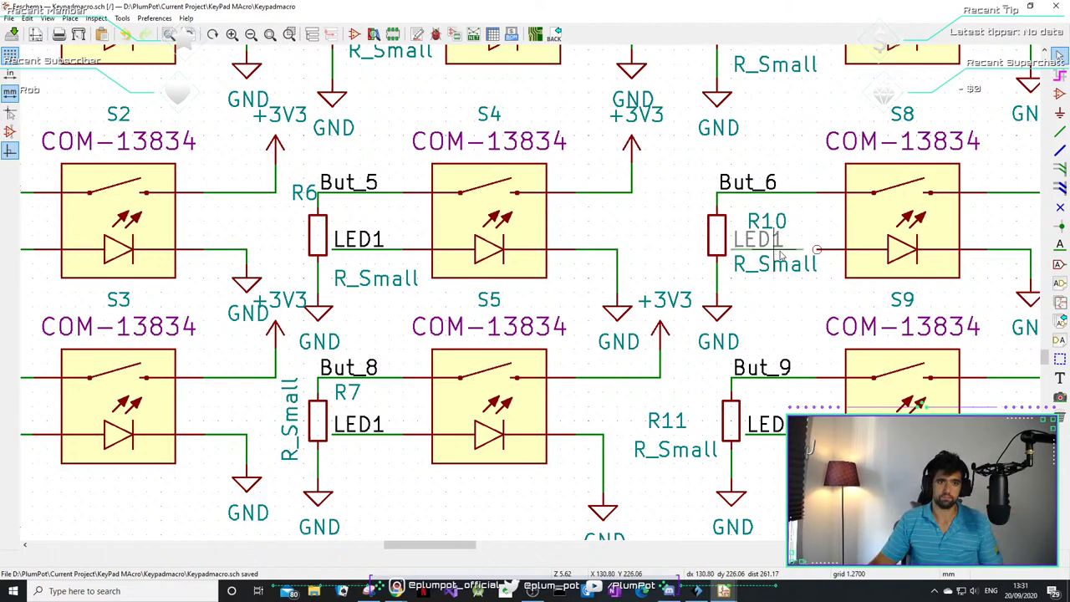
click(794, 255)
scroll(819, 215, up, 3)
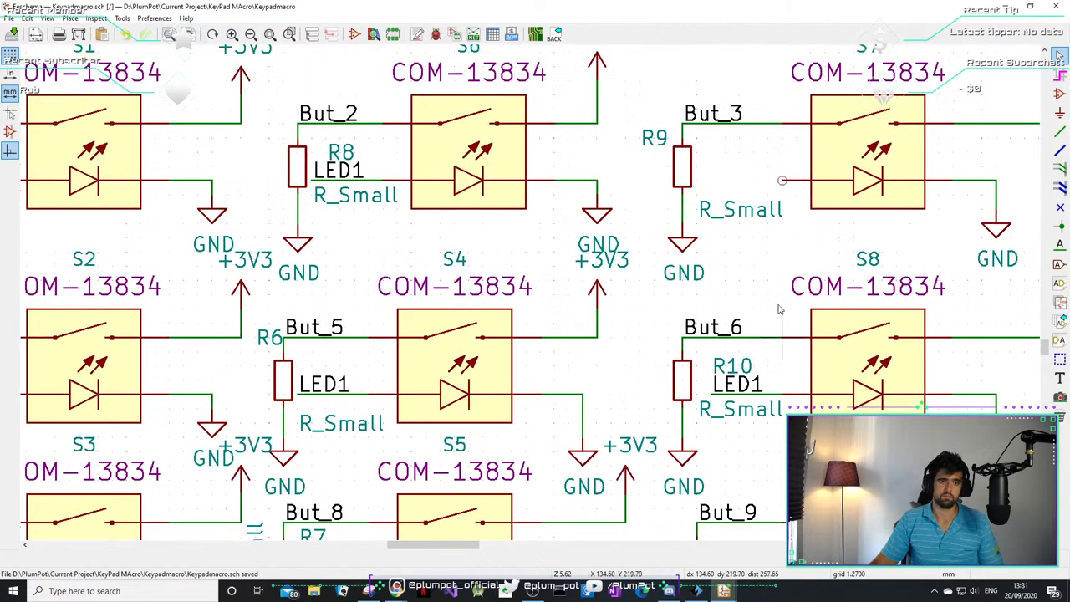
text(LED1)
click(747, 175)
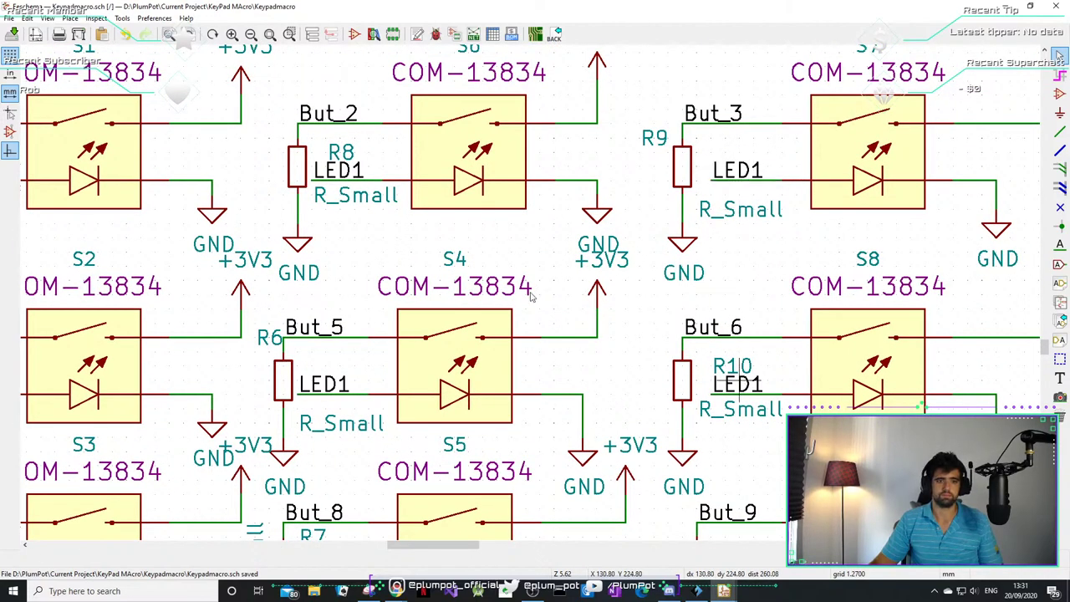
- Move the second and third switch columns together slightly to the right, away from the first column
scroll(735, 383, down, 1)
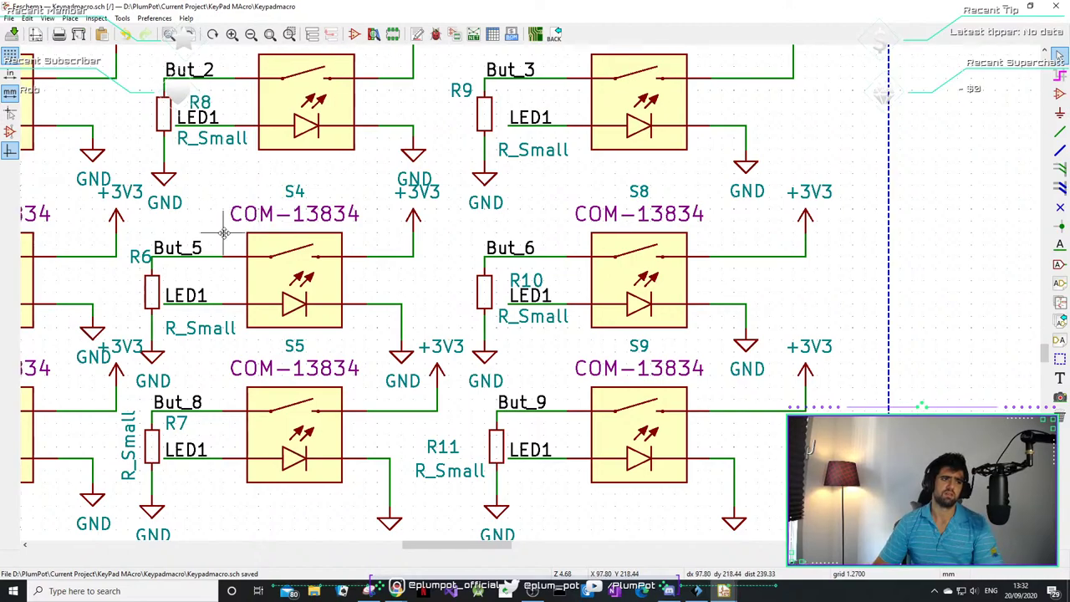
scroll(170, 221, down, 1)
middle_drag(180, 243, 380, 308)
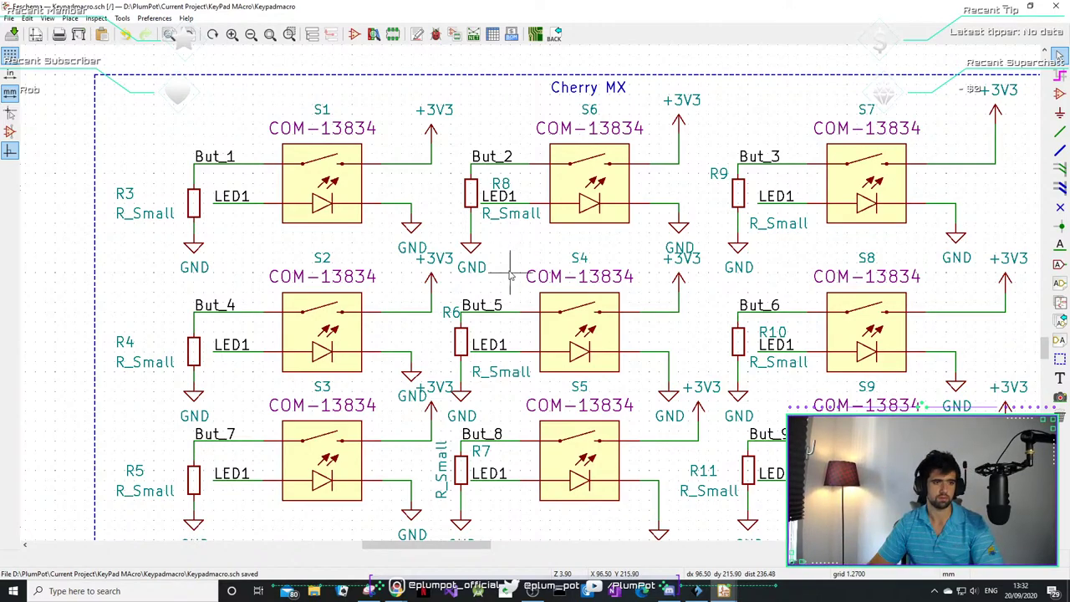
scroll(527, 280, down, 1)
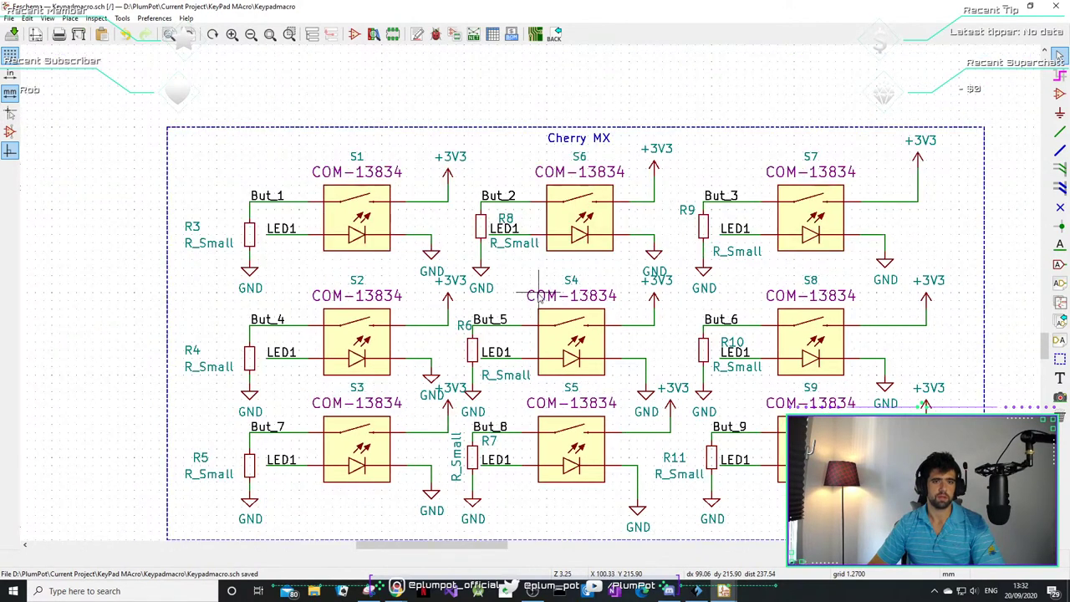
drag(976, 135, 456, 487)
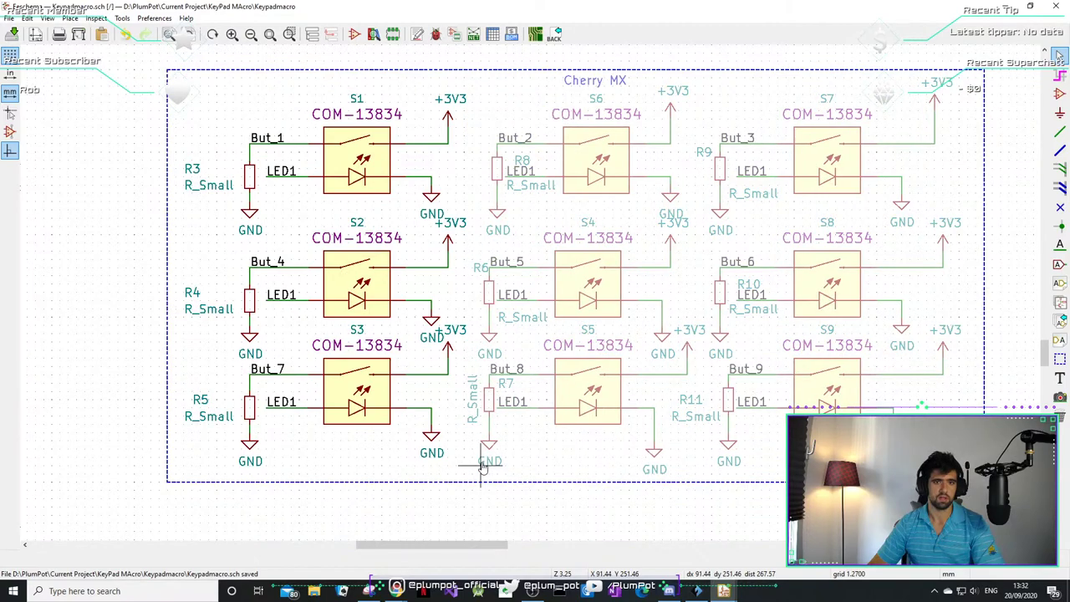
click(472, 474)
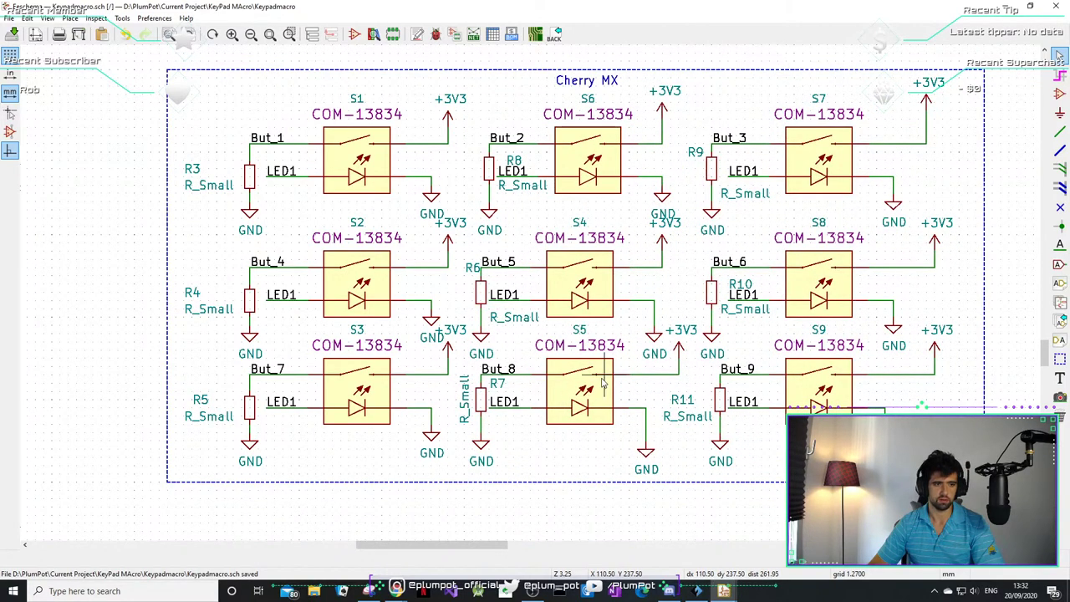
- Rename the LED1 label at switch S6 to LED2
click(515, 175)
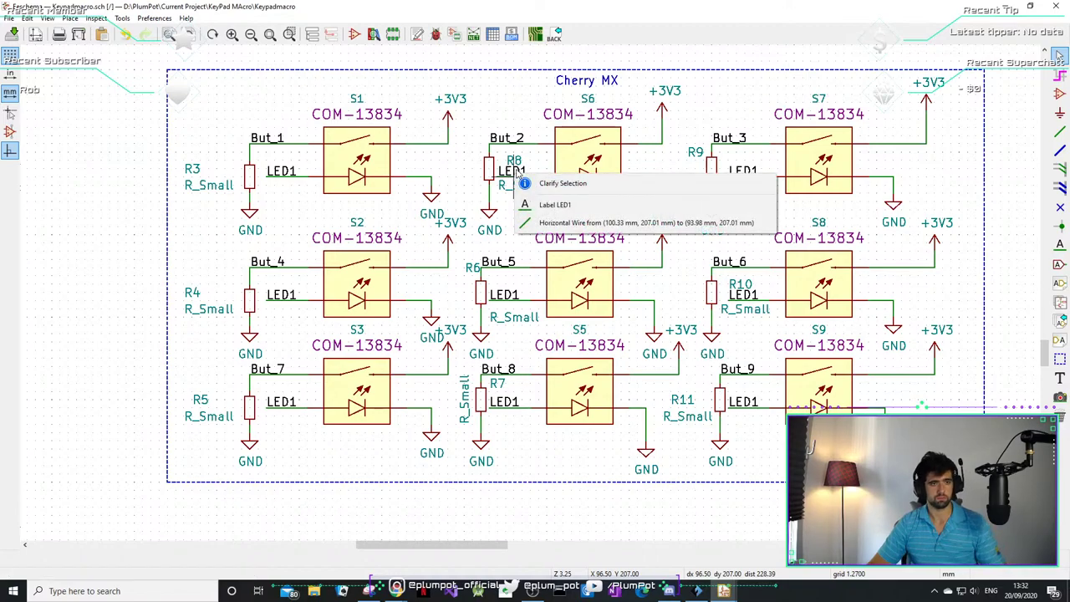
key(Escape)
scroll(515, 171, up, 3)
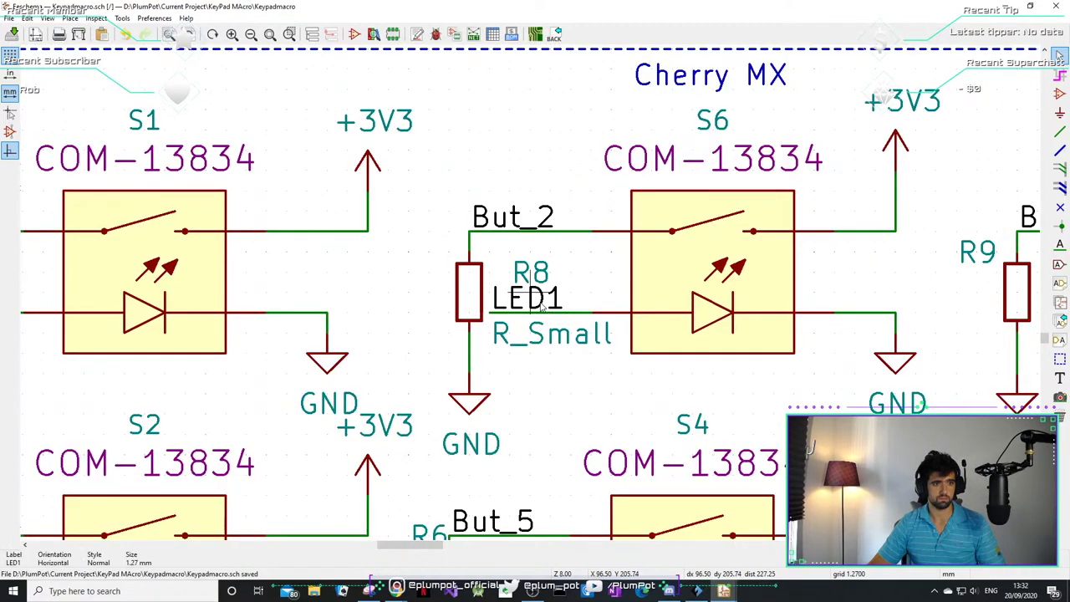
double_click(553, 276)
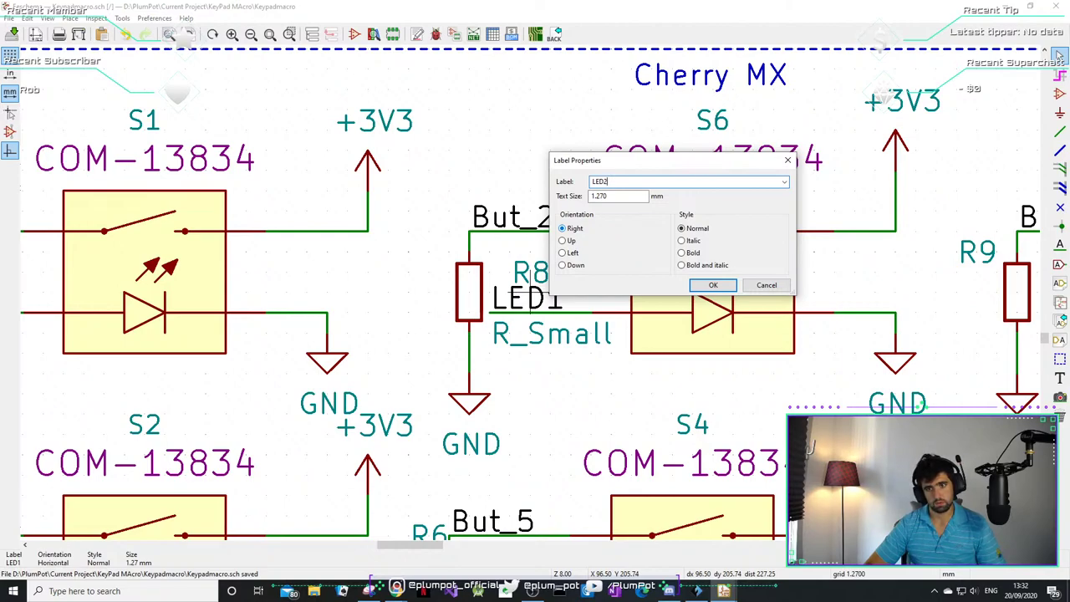
key(Return)
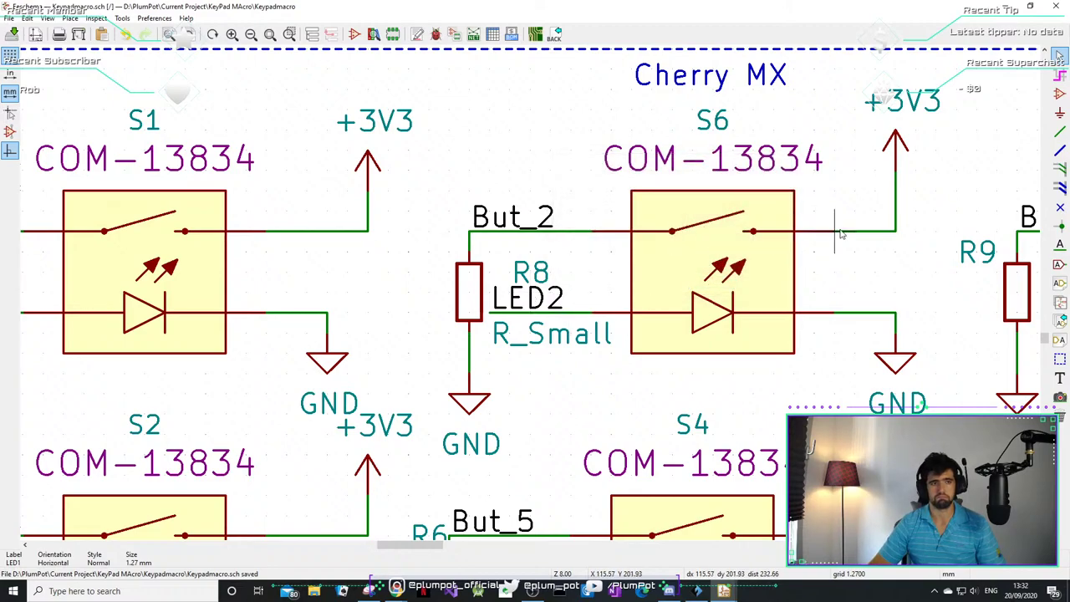
- Rename the LED1 label at switch S7 to LED3
middle_drag(878, 239, 687, 230)
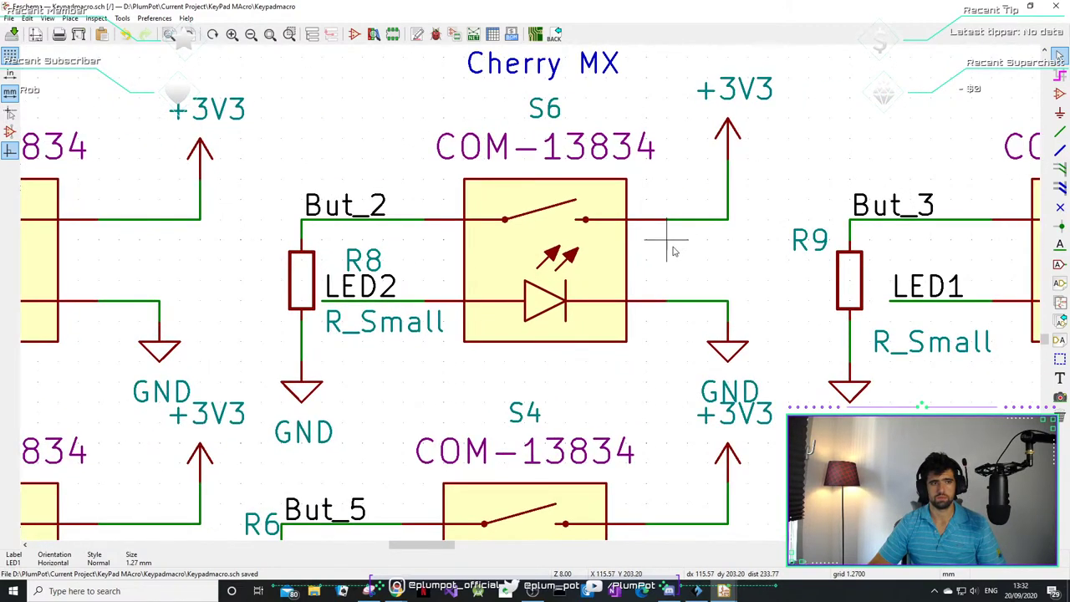
scroll(676, 239, down, 5)
scroll(530, 296, up, 5)
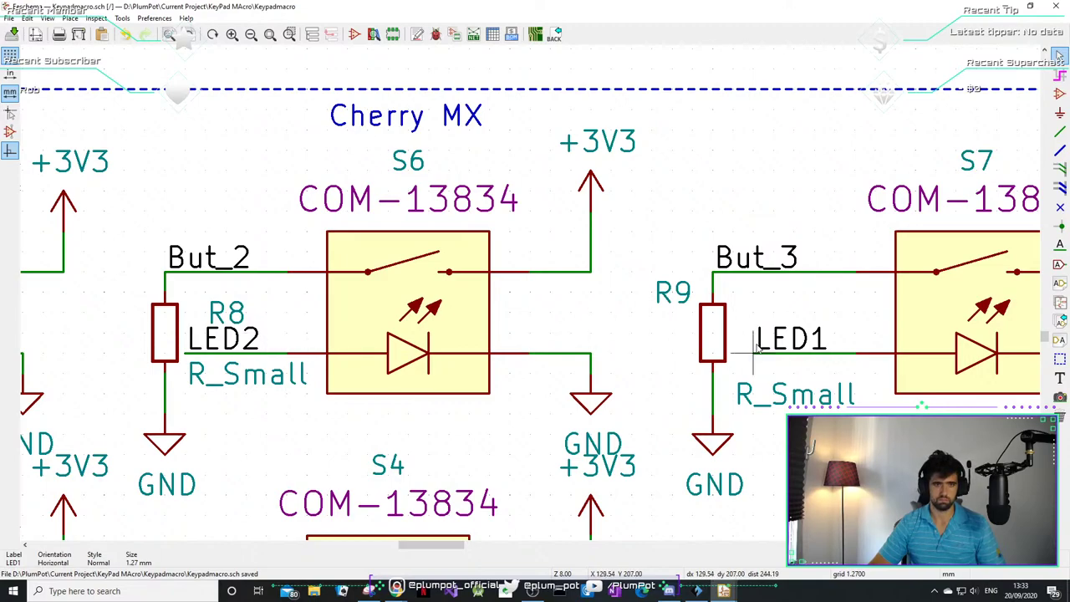
double_click(787, 347)
click(634, 190)
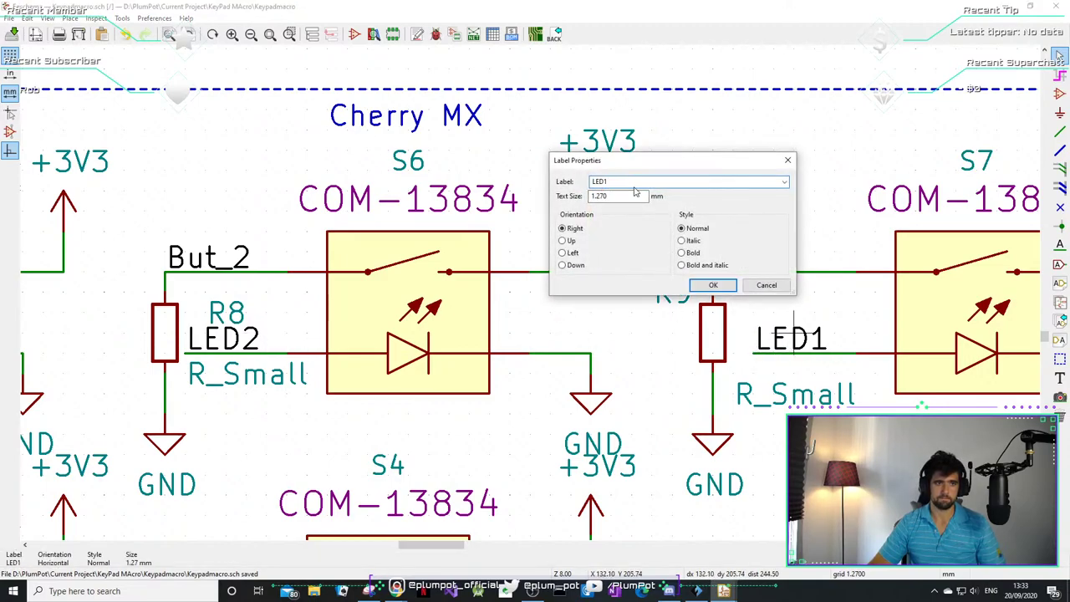
key(BackSpace)
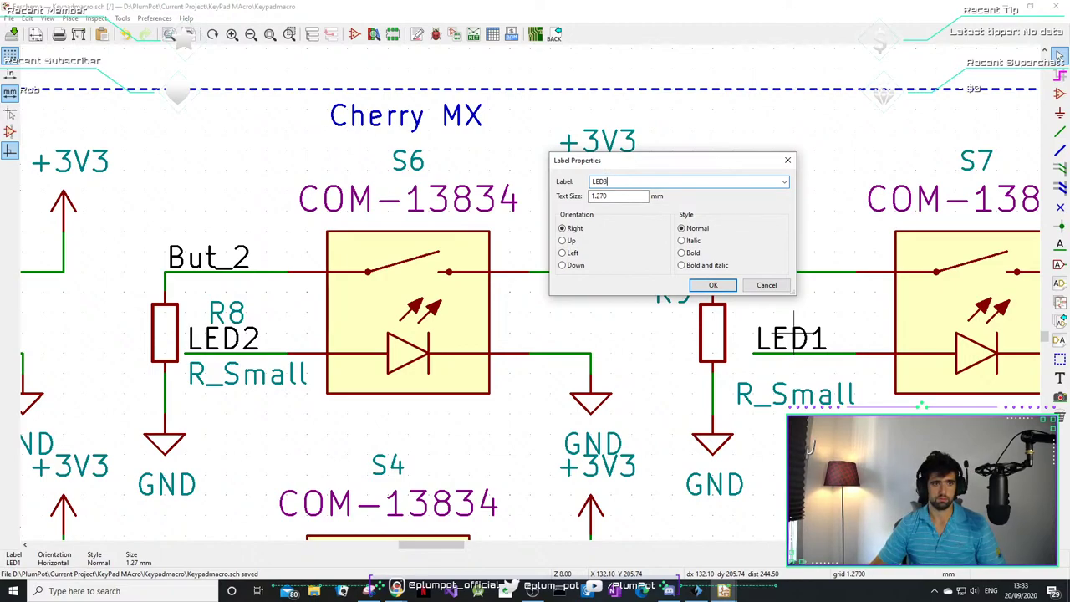
click(713, 285)
- Rename the LED1 label at switch S2 to LED4
scroll(490, 303, down, 5)
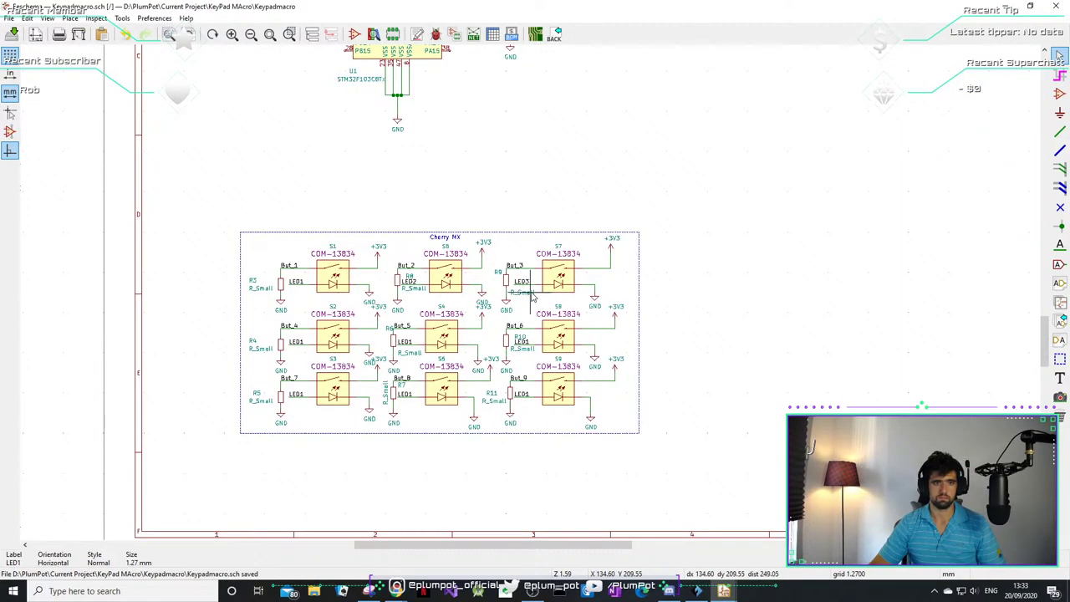
scroll(490, 304, up, 5)
scroll(427, 308, down, 1)
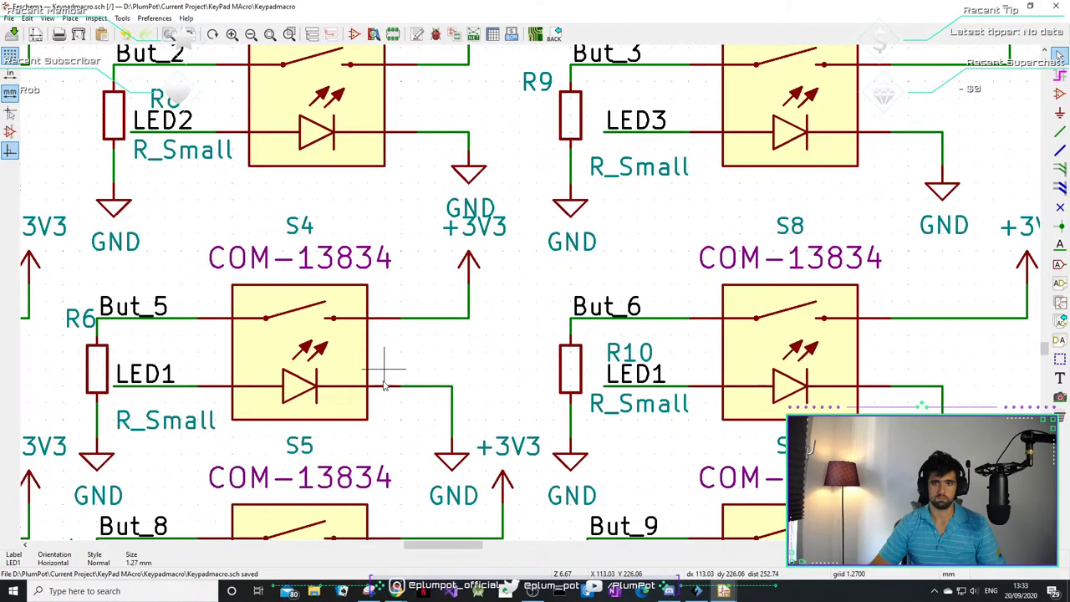
scroll(384, 367, down, 2)
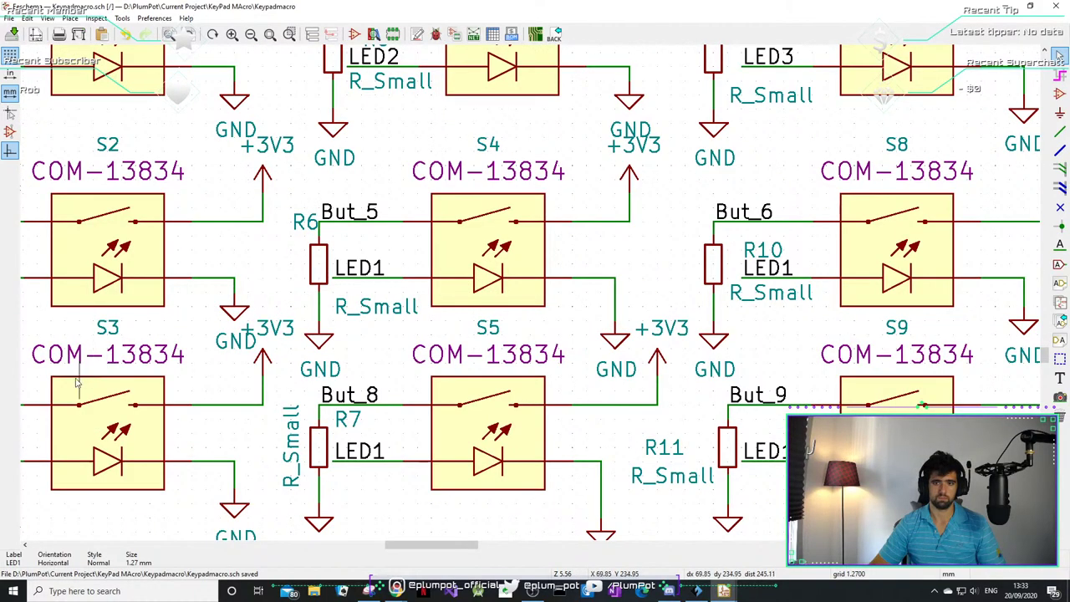
middle_drag(77, 377, 479, 292)
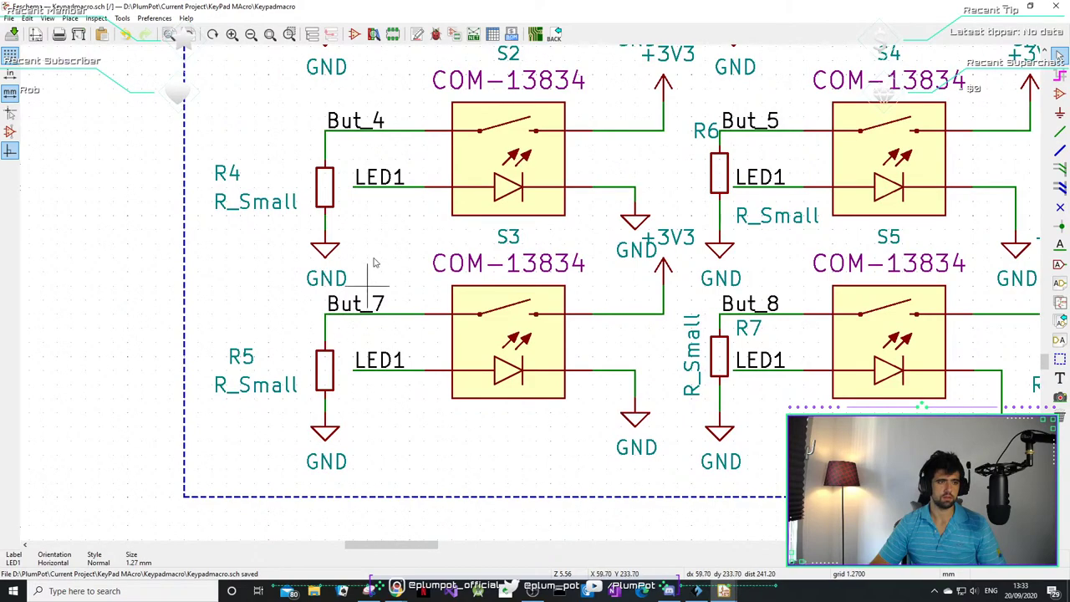
scroll(375, 267, up, 3)
scroll(518, 286, up, 2)
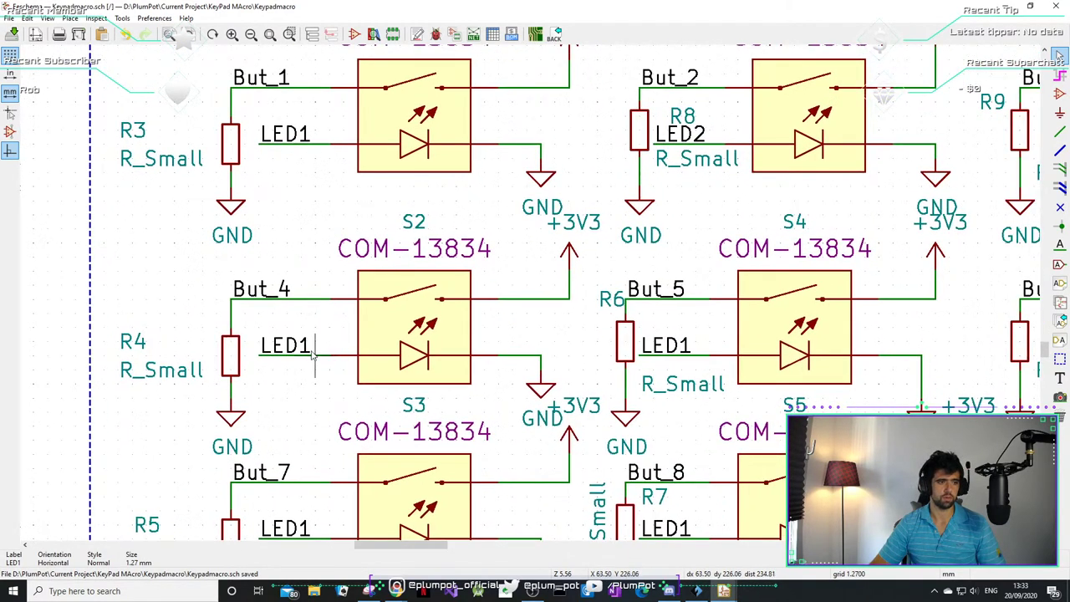
double_click(519, 285)
click(615, 182)
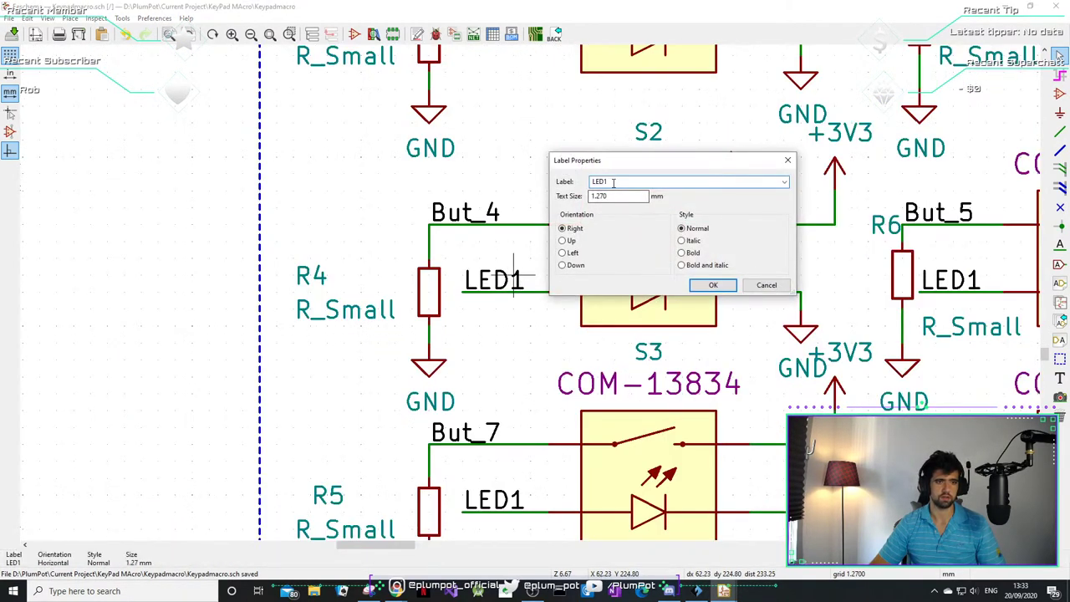
key(BackSpace)
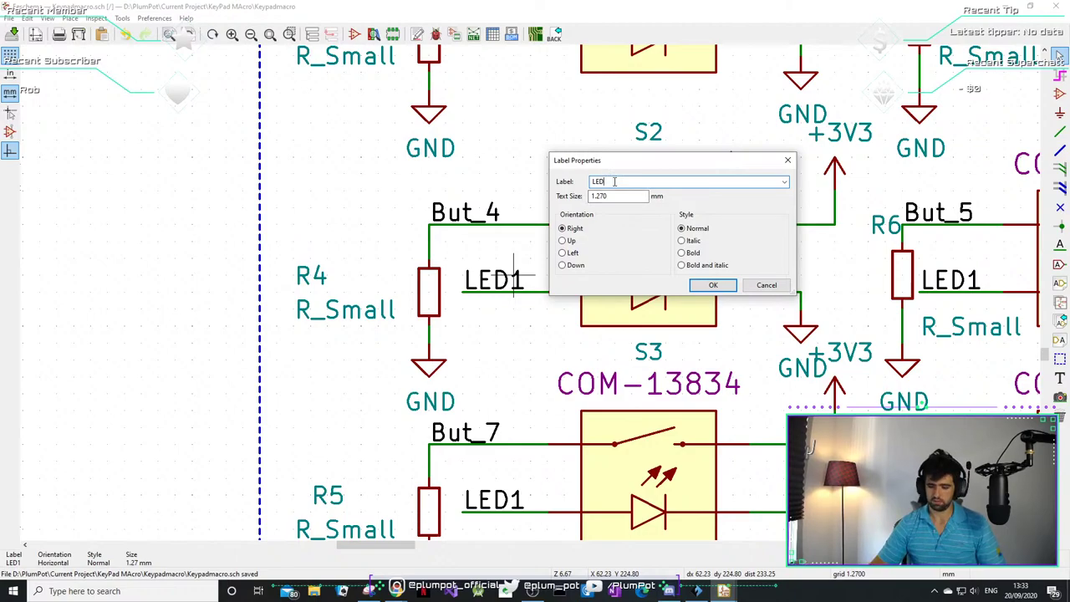
click(713, 285)
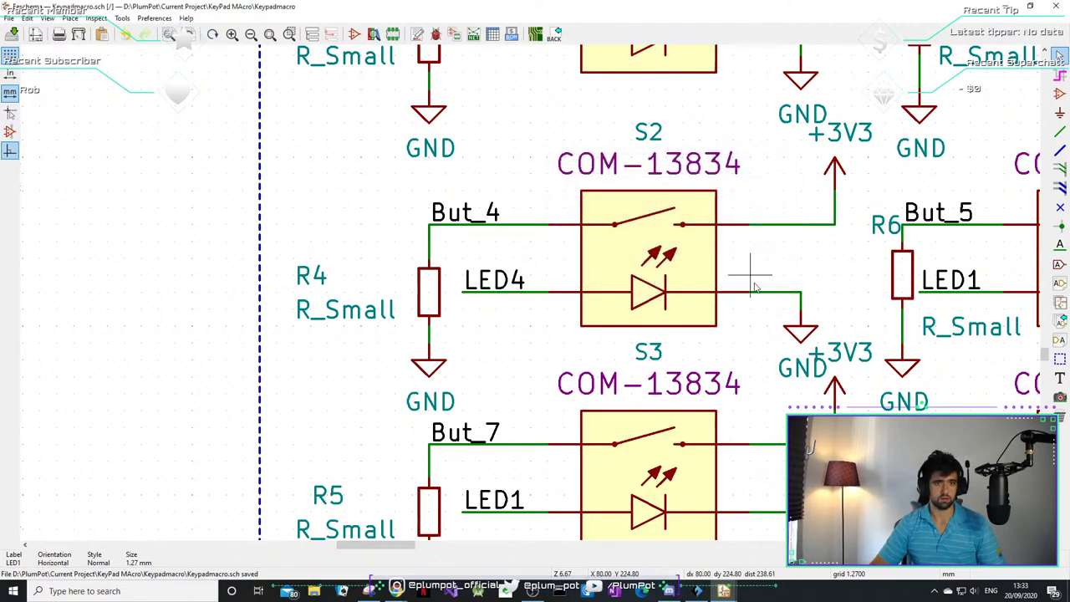
- Rename the LED1 label at switch S4 to LED5
scroll(752, 275, up, 1)
middle_drag(752, 275, 333, 292)
scroll(526, 281, down, 2)
scroll(509, 342, up, 2)
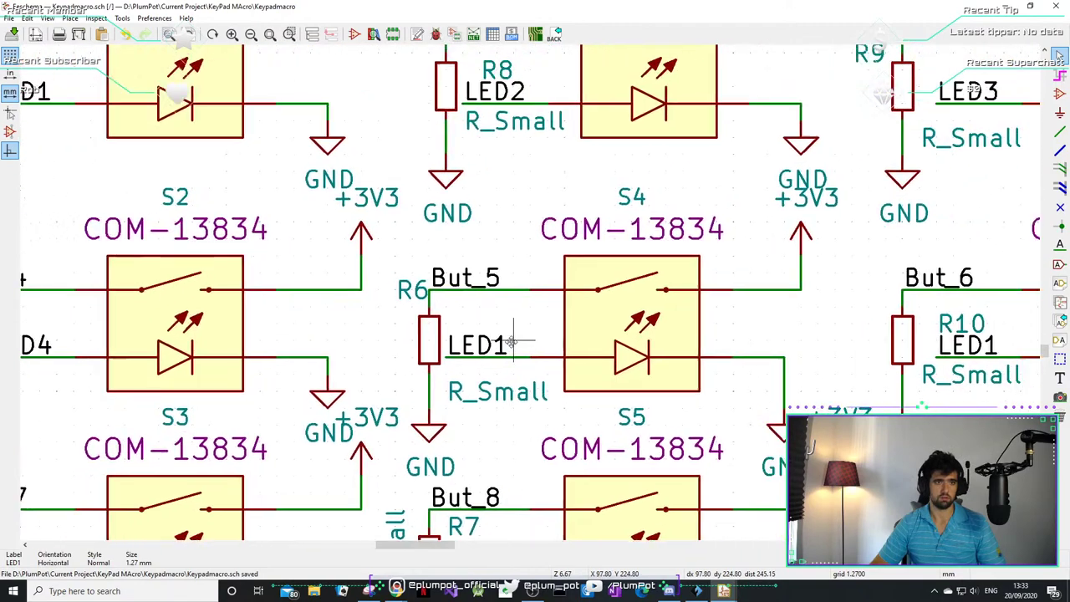
double_click(455, 351)
click(630, 180)
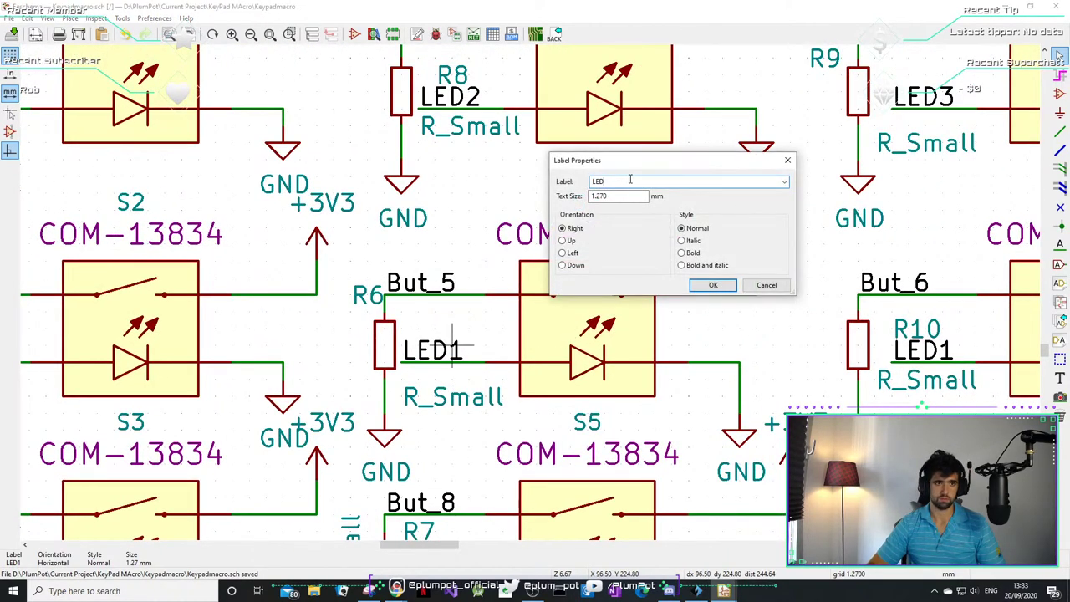
click(708, 285)
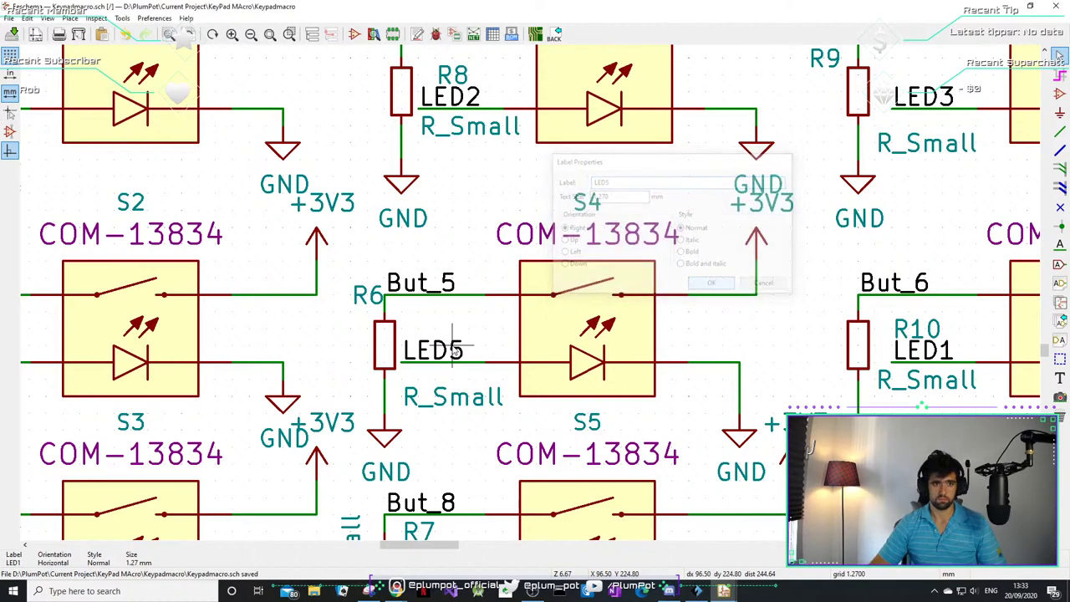
- Rename the LED1 label at switch S8 to LED6
click(924, 364)
click(844, 391)
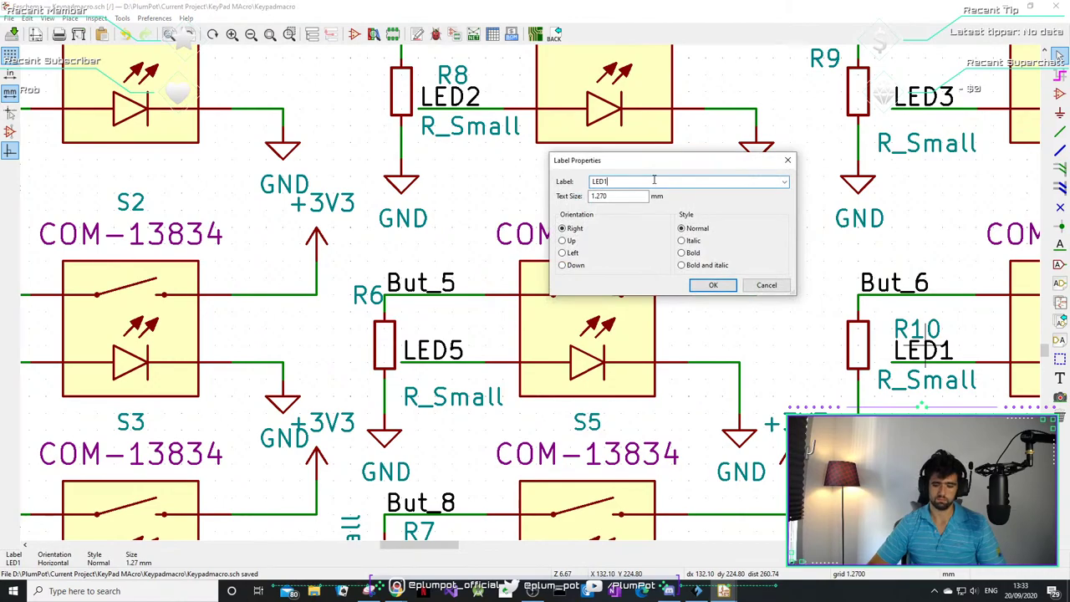
key(BackSpace)
text(6)
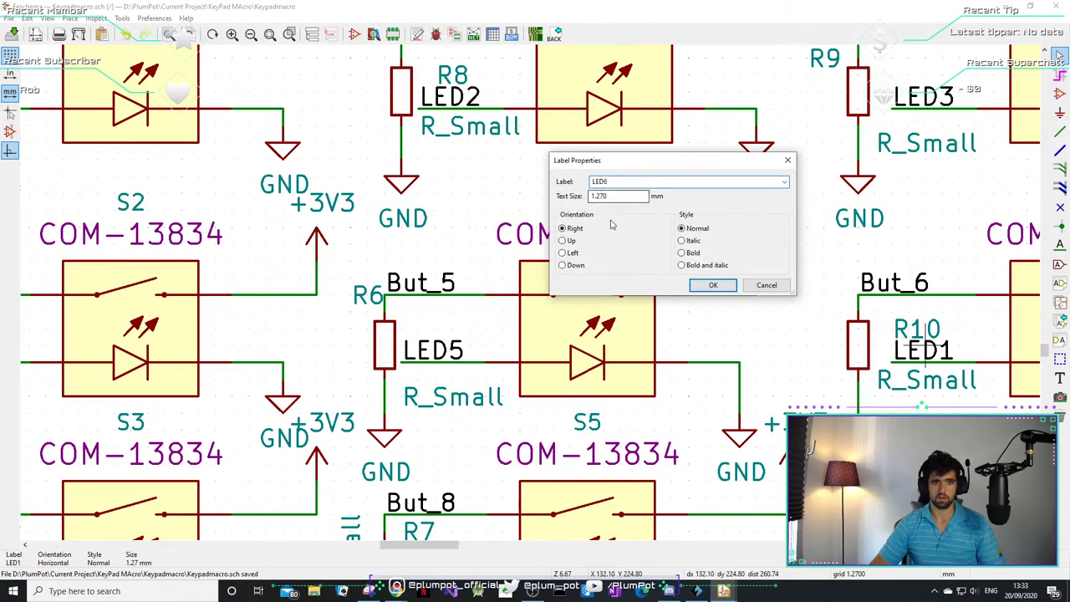
click(708, 285)
- Rename the LED1 label at switch S3 to LED7
middle_drag(465, 488, 501, 301)
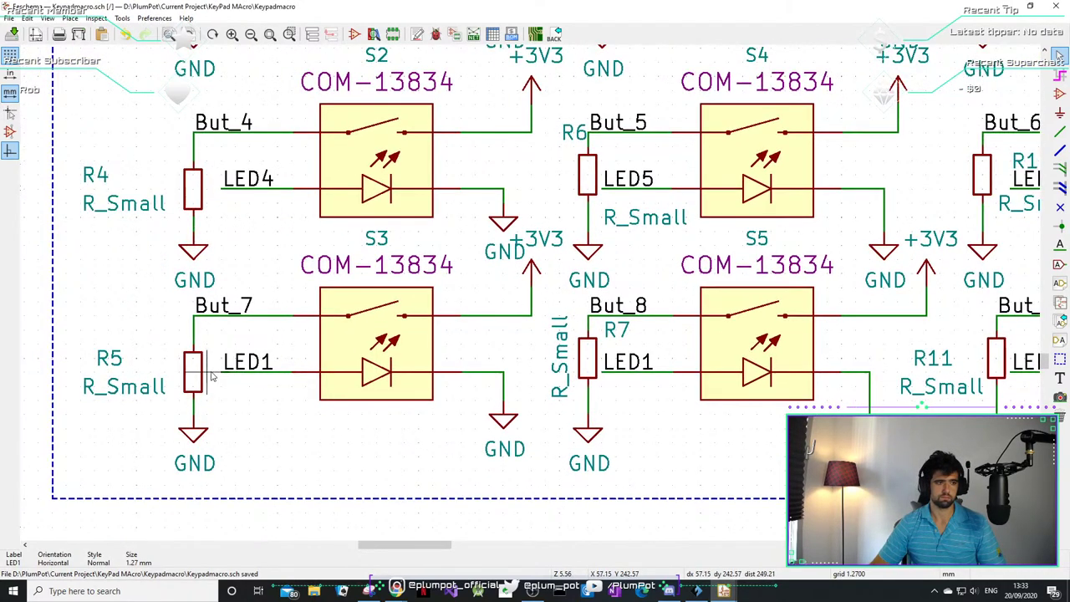
double_click(249, 361)
key(BackSpace)
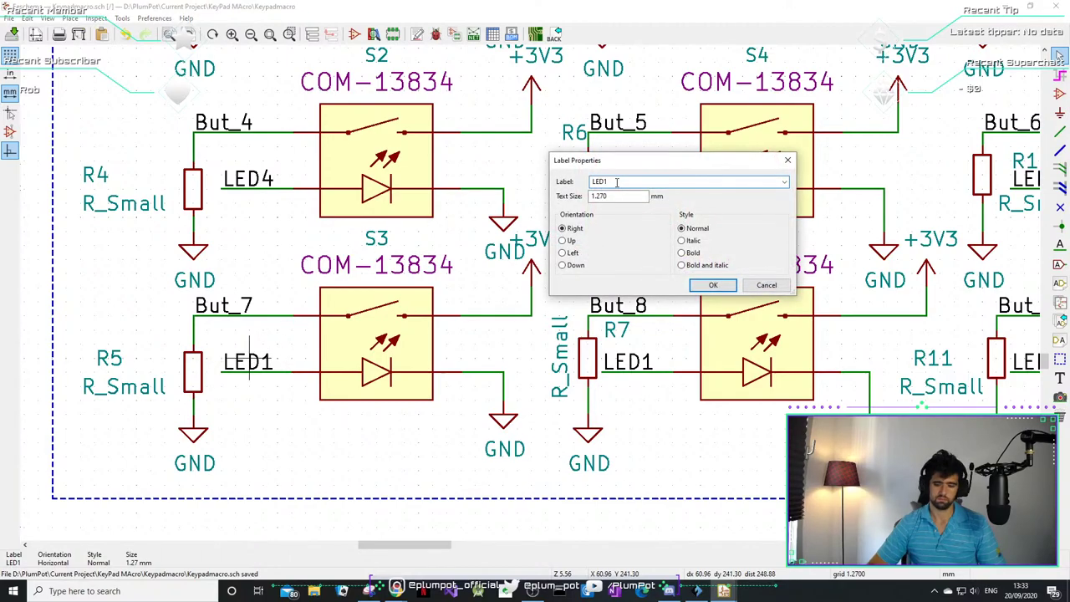
click(712, 285)
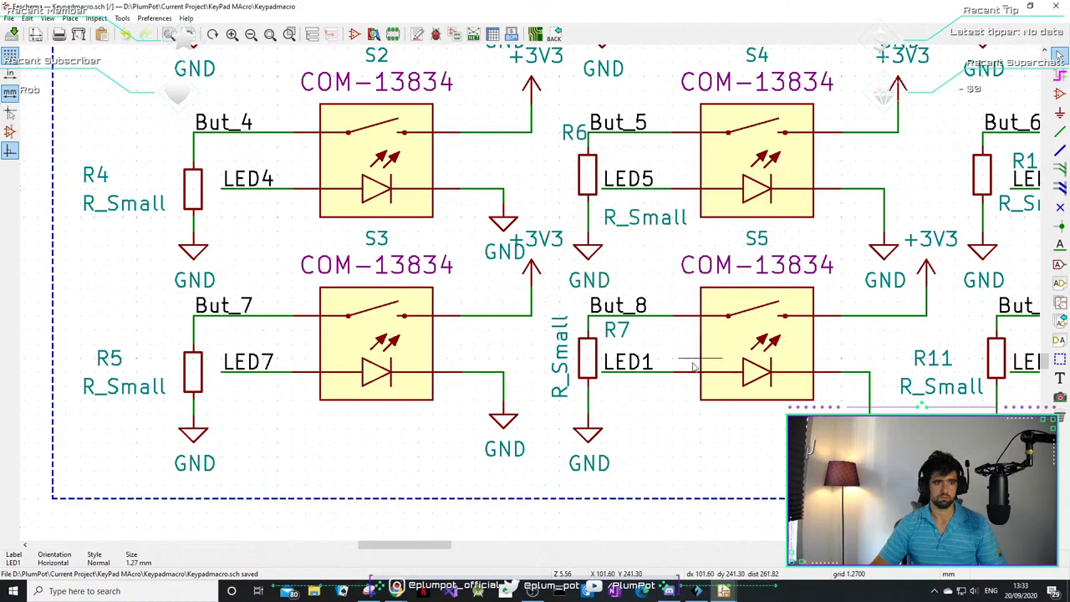
- Rename the LED1 label at switch S5 to LED8
double_click(629, 368)
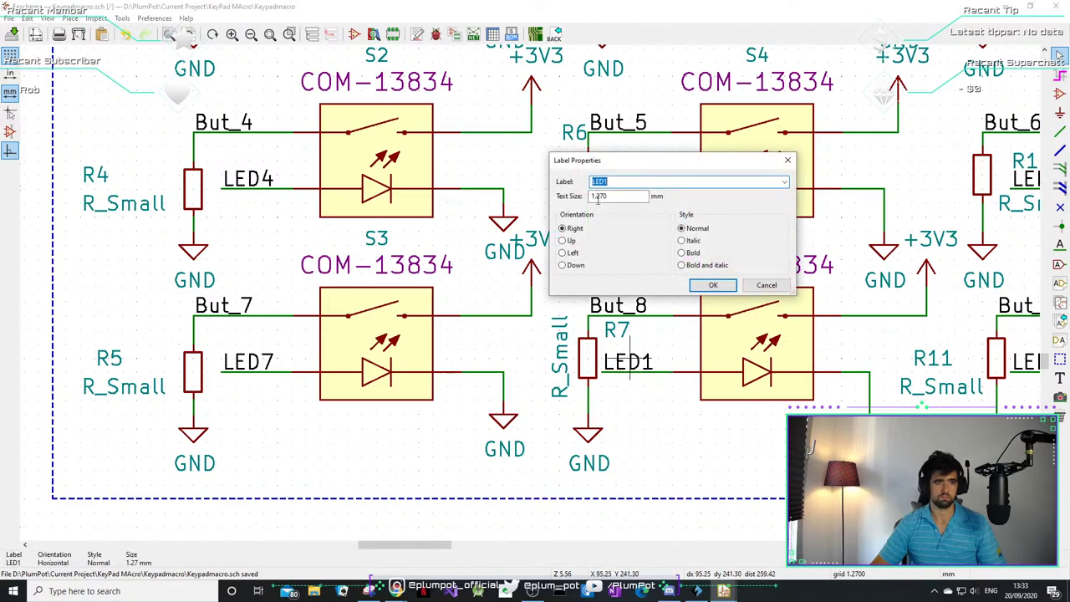
click(612, 179)
key(BackSpace)
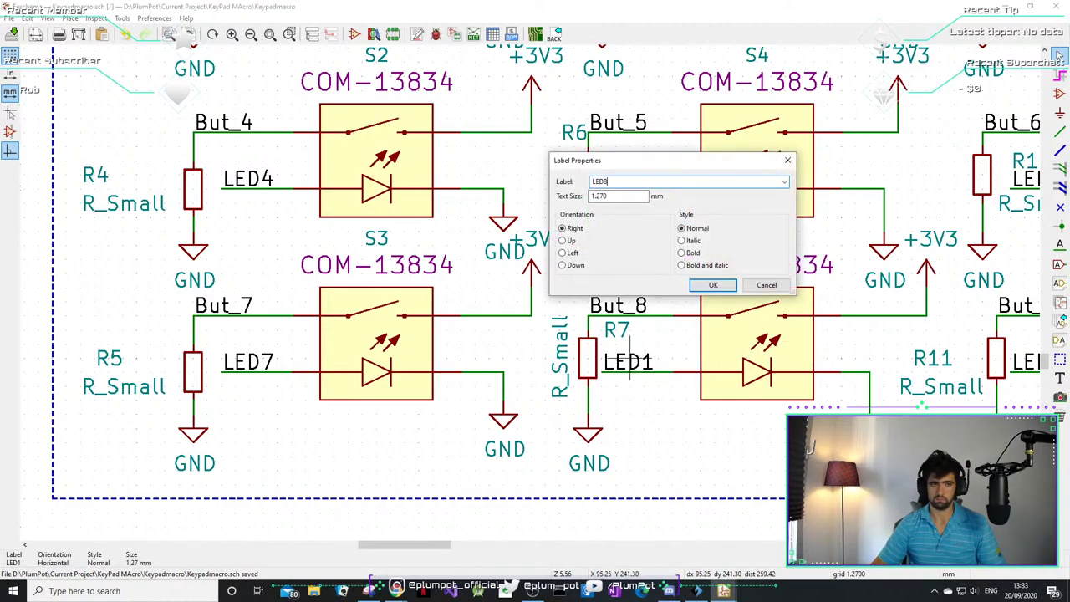
key(Return)
- Rename the LED1 label at switch S9 to LED9
scroll(664, 365, right, 5)
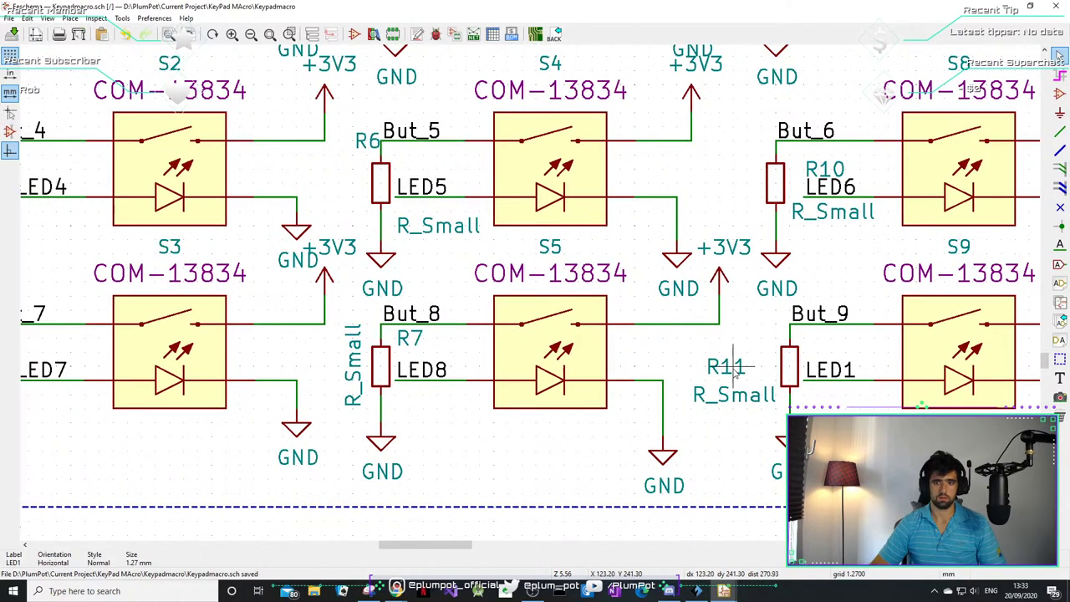
double_click(836, 369)
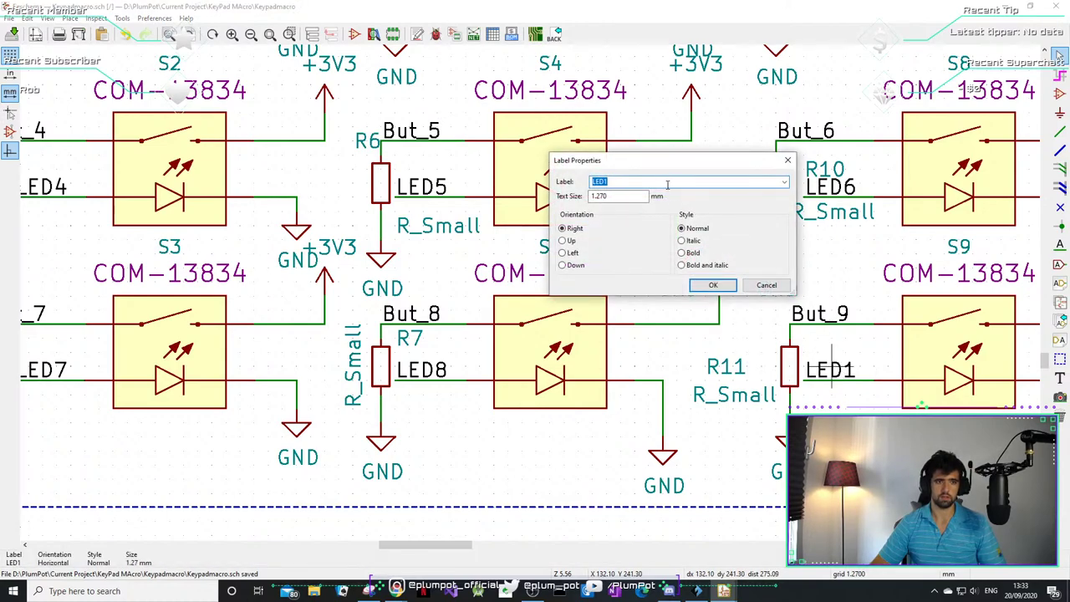
key(BackSpace)
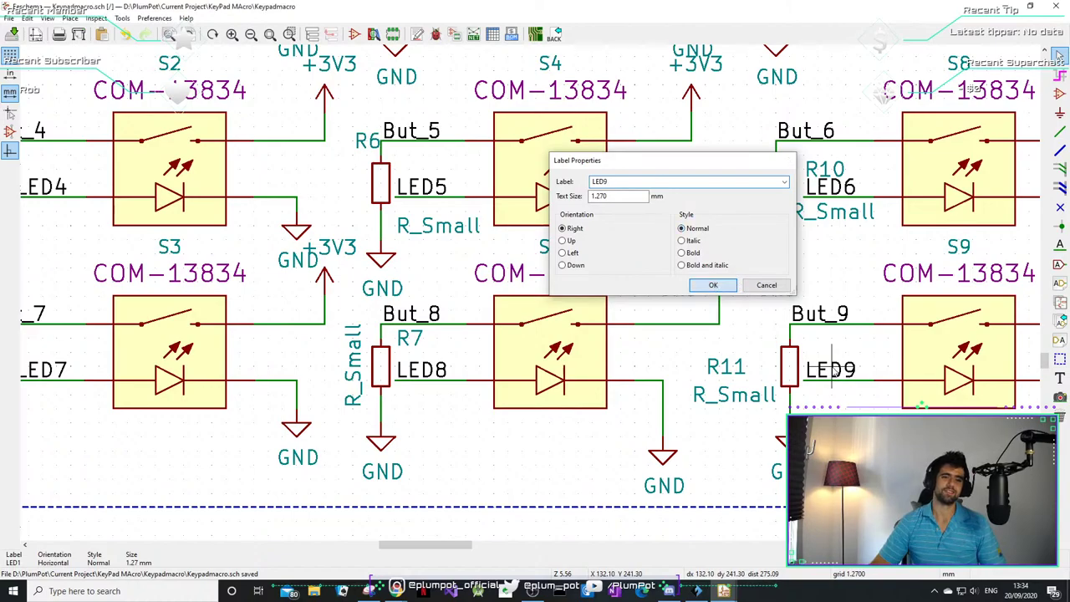
click(713, 284)
key(F4)
- Examine the button and LED labels and the layout of all nine switches in the Cherry MX block
scroll(838, 315, down, 3)
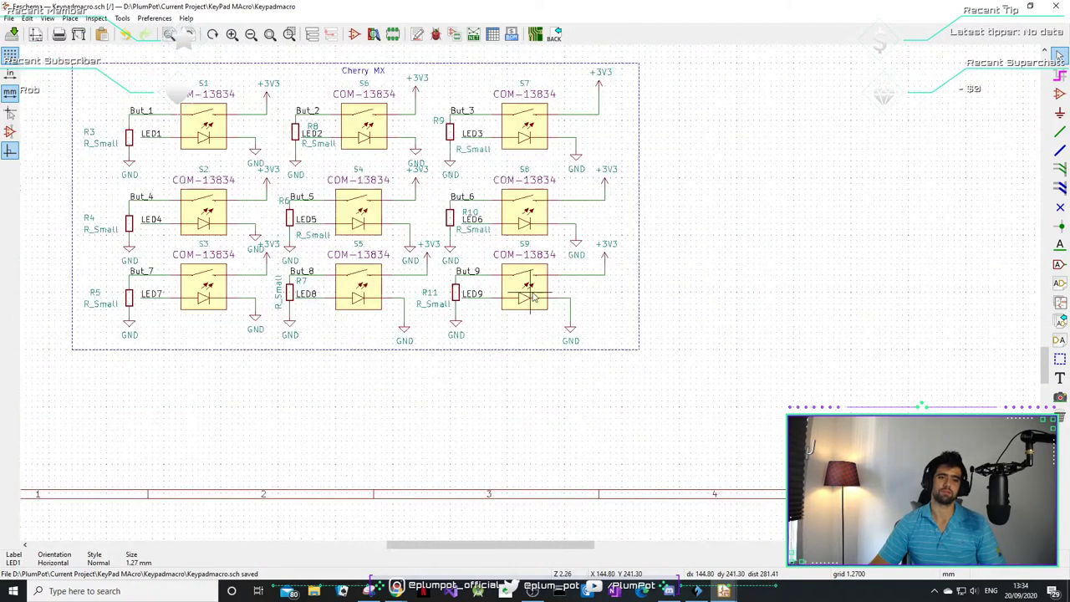
middle_drag(195, 127, 334, 234)
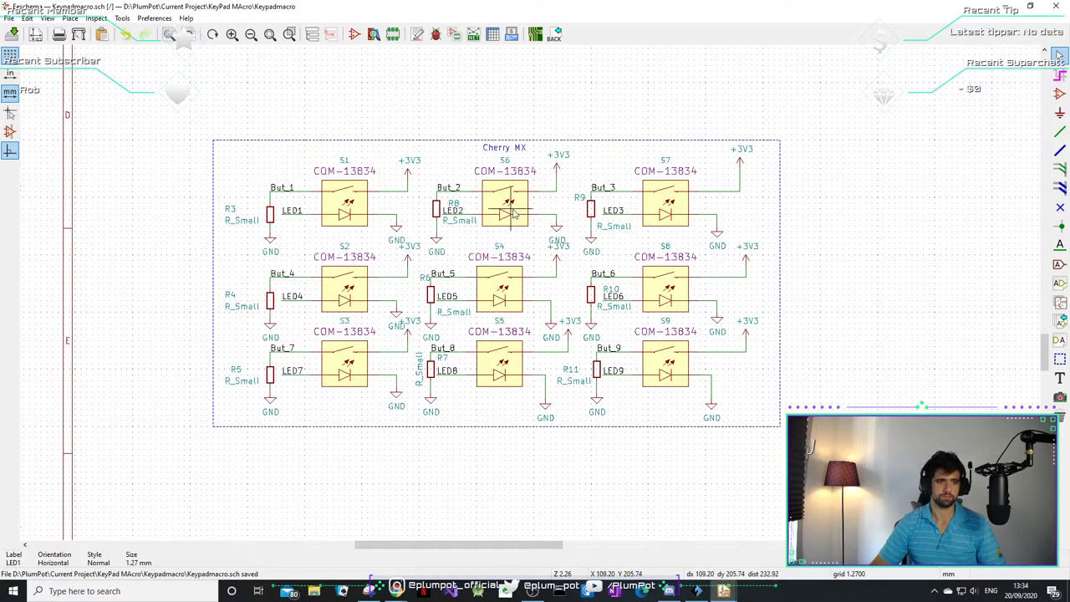
scroll(615, 386, up, 5)
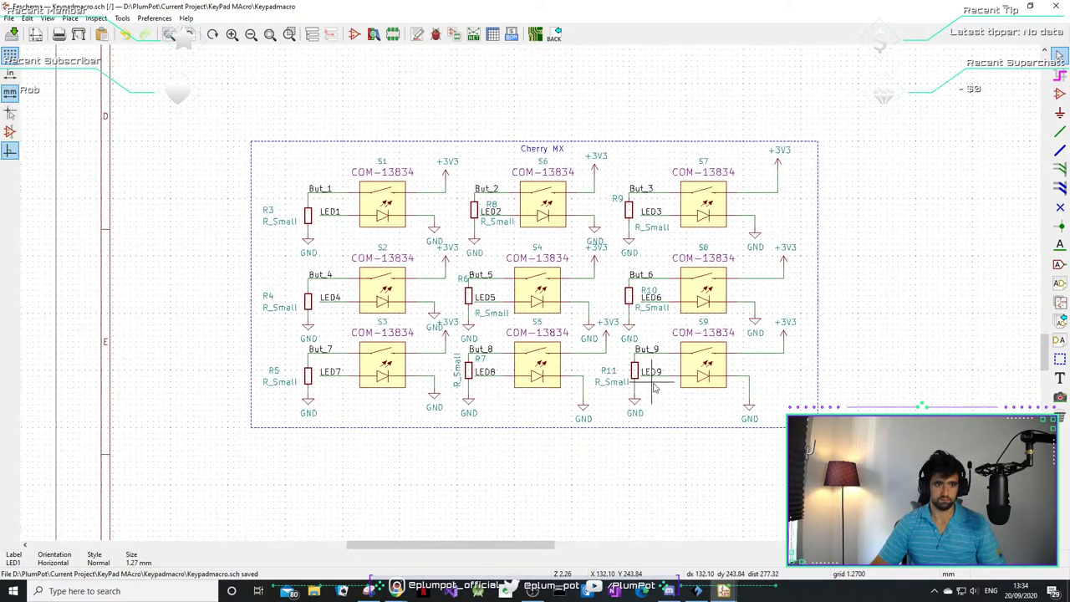
scroll(522, 294, down, 5)
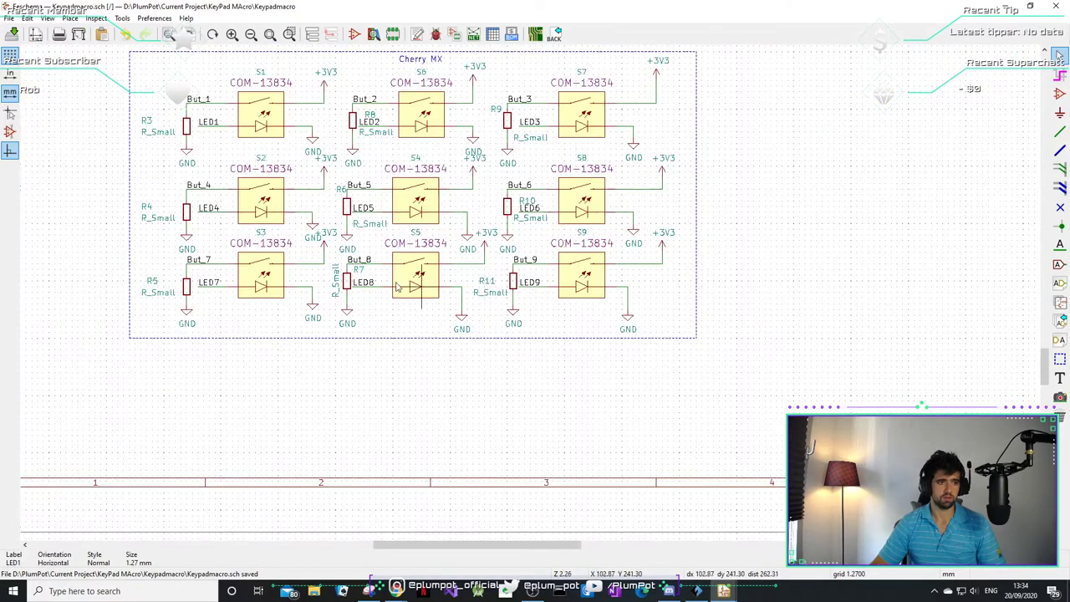
scroll(432, 284, up, 3)
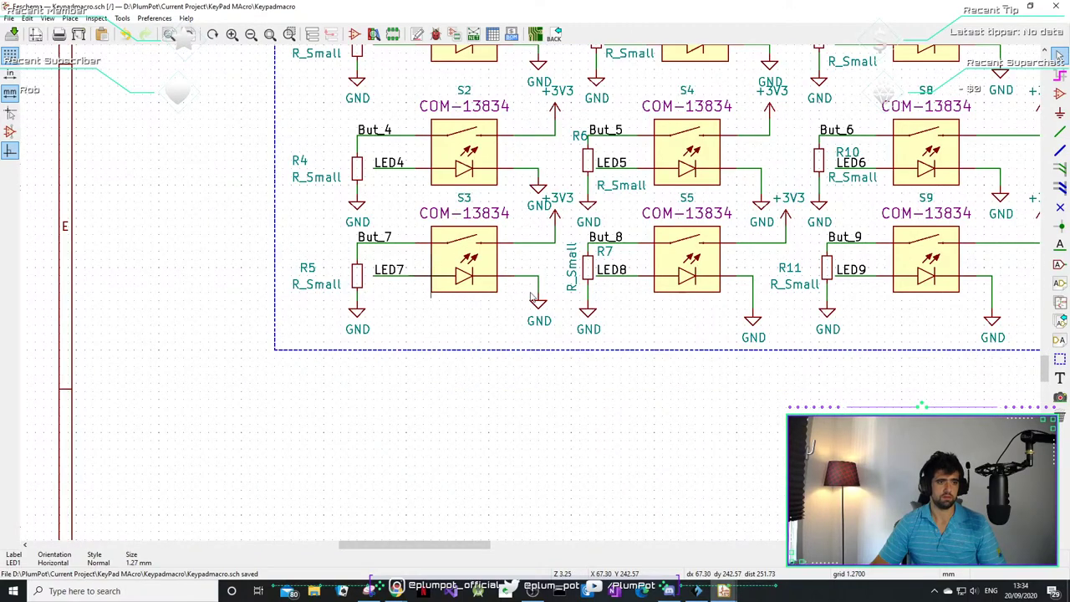
scroll(531, 297, up, 2)
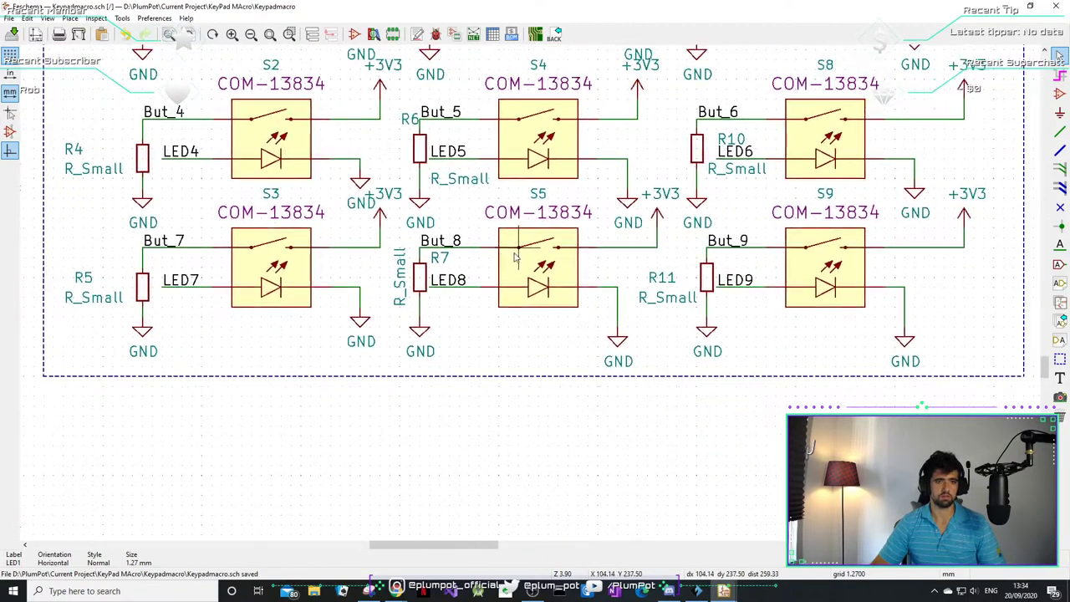
middle_drag(864, 259, 706, 252)
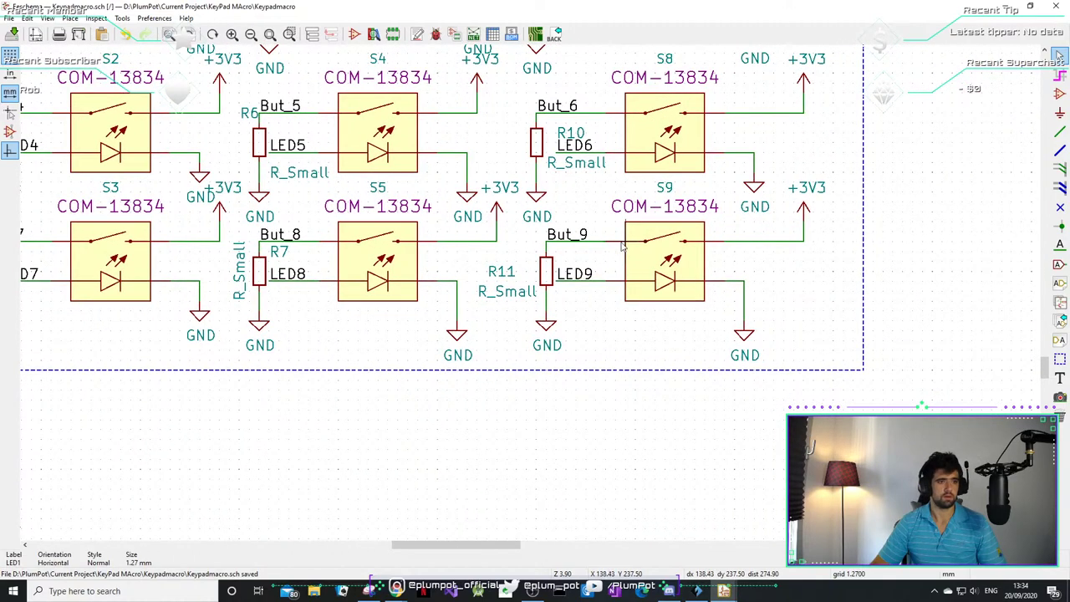
- Move the LED9 label slightly to the right along its wire, away from resistor R11
scroll(602, 280, up, 2)
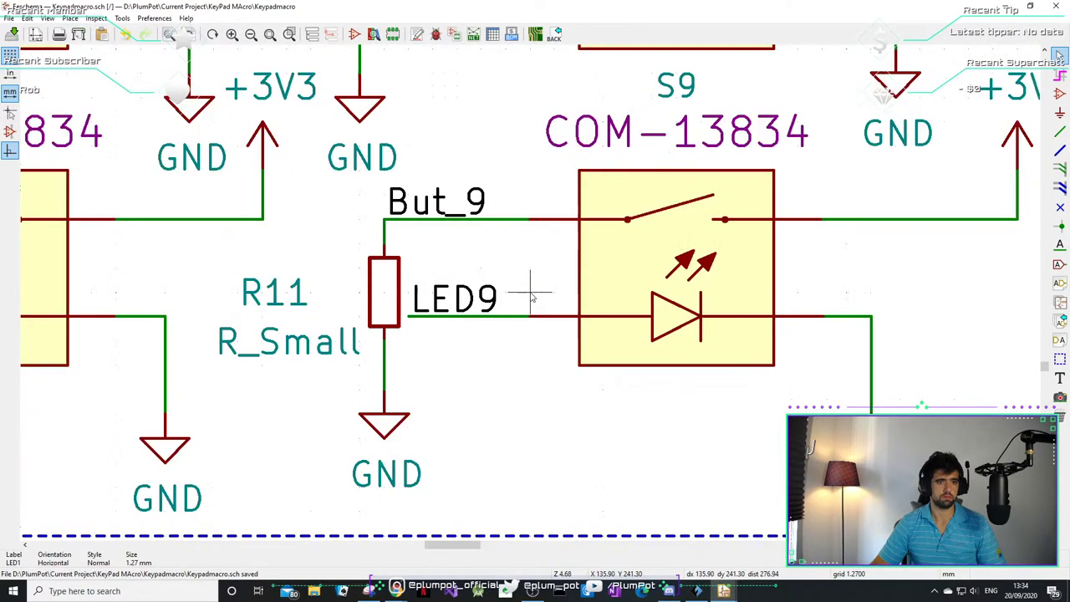
key(m)
click(436, 317)
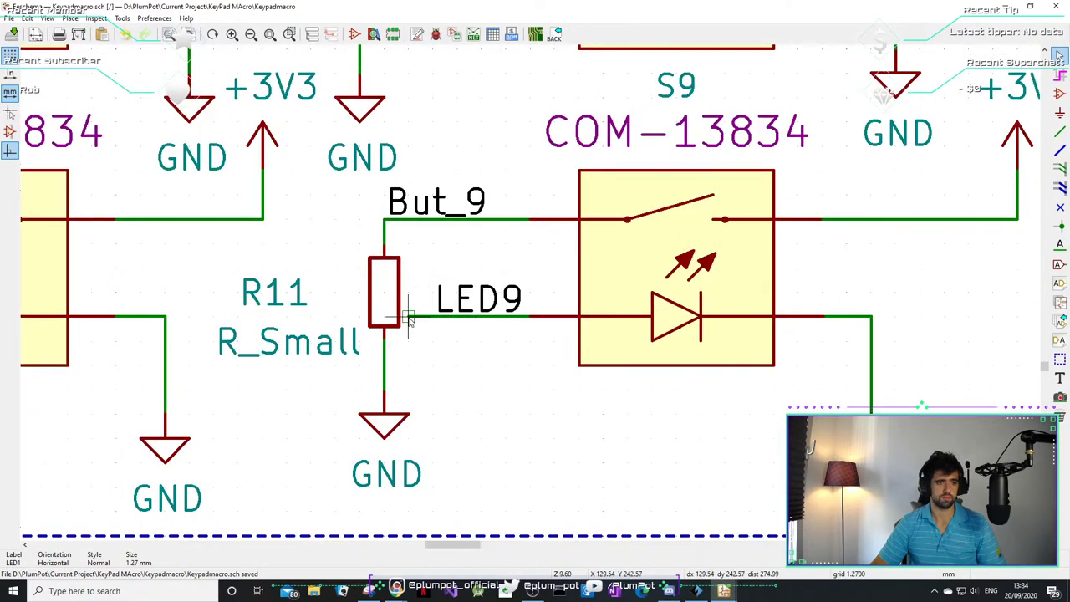
- Try to delete the end of the LED9 wire beside resistor R11, and undo the deletion
click(410, 318)
drag(431, 341, 410, 317)
key(Delete)
key(ctrl+z)
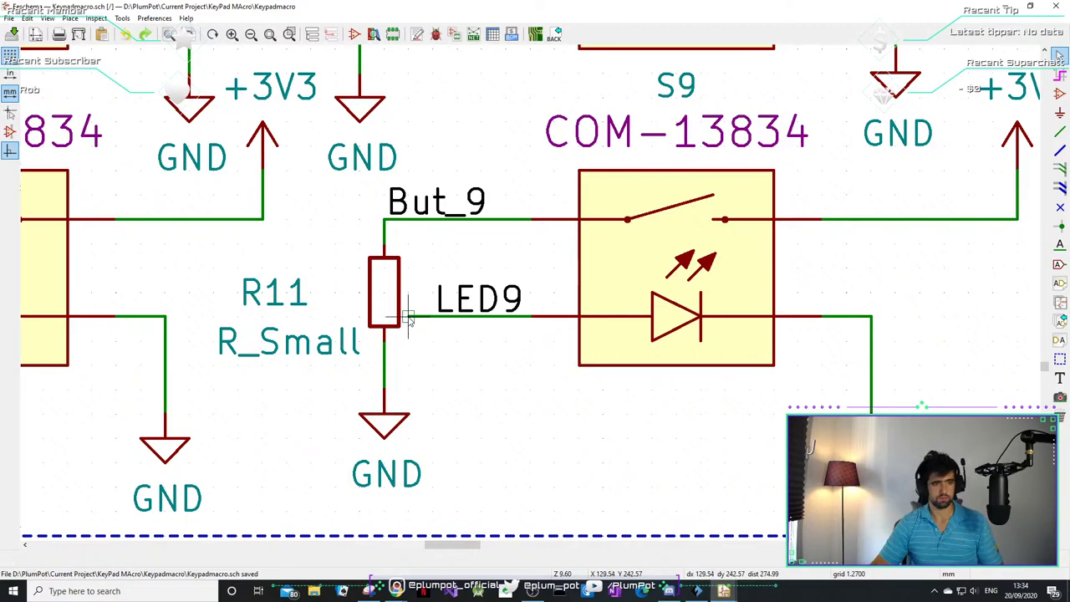
- Examine the button and LED labels across the Cherry MX block and the free pins of microcontroller U1
scroll(543, 301, down, 3)
middle_drag(382, 267, 493, 280)
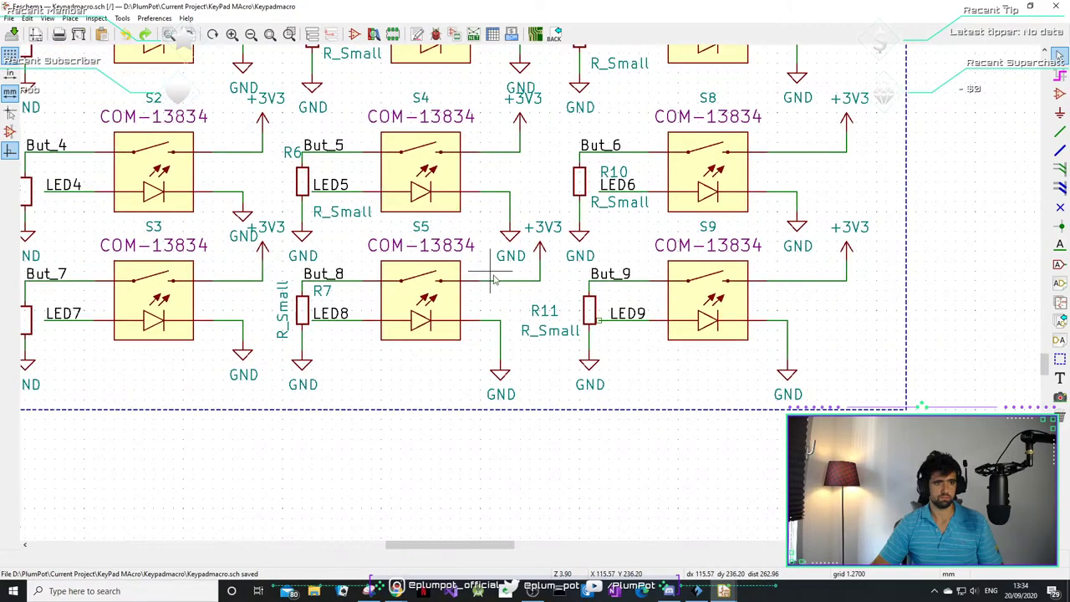
scroll(493, 280, down, 4)
scroll(528, 274, up, 3)
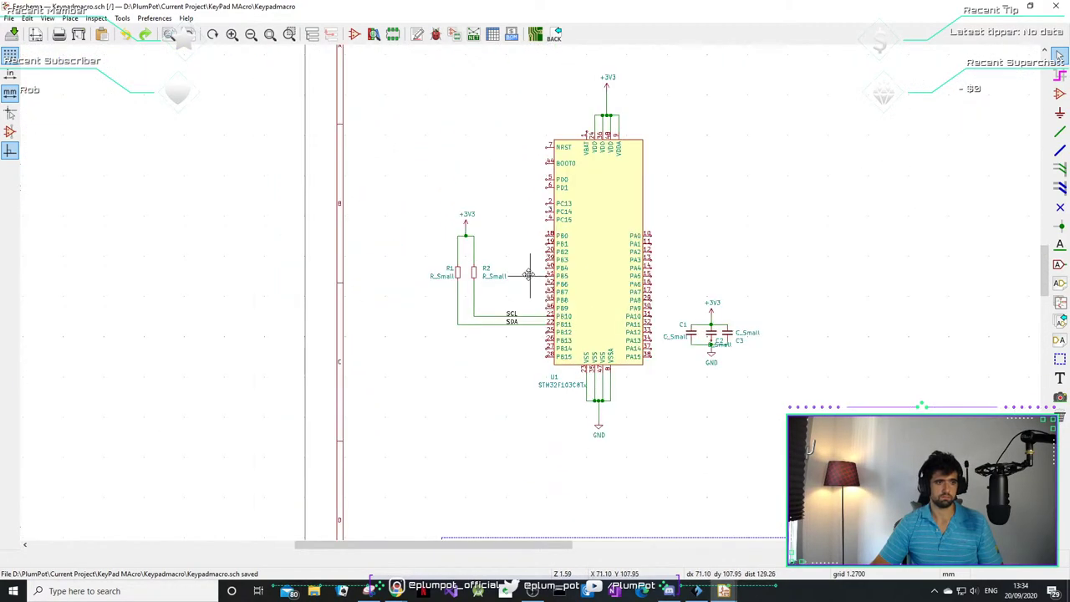
scroll(529, 274, up, 3)
scroll(518, 276, down, 3)
scroll(476, 259, up, 3)
middle_drag(473, 256, 483, 264)
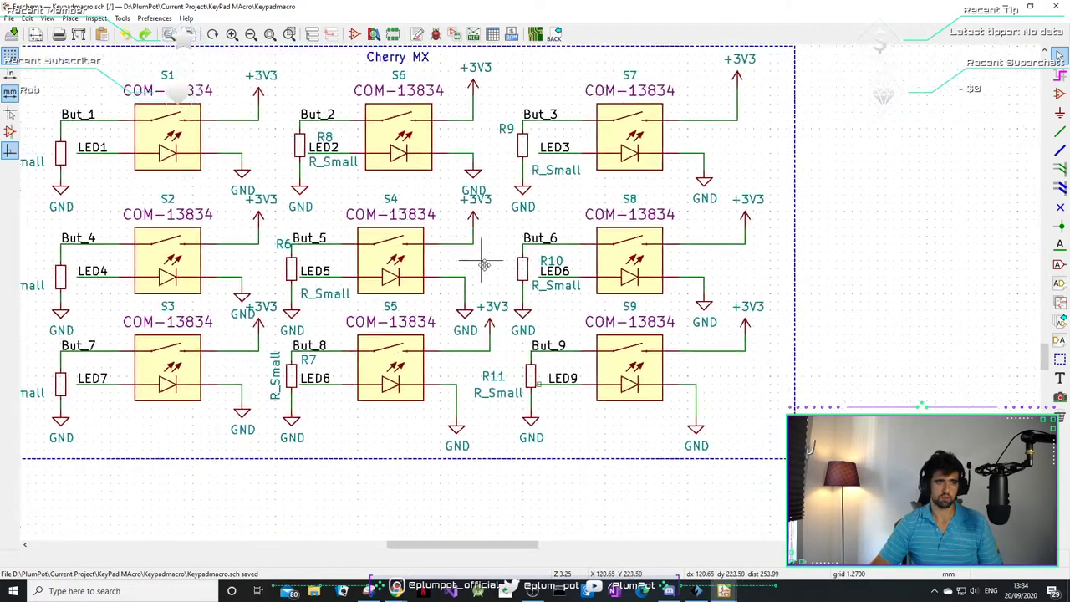
scroll(483, 264, up, 3)
scroll(352, 196, up, 3)
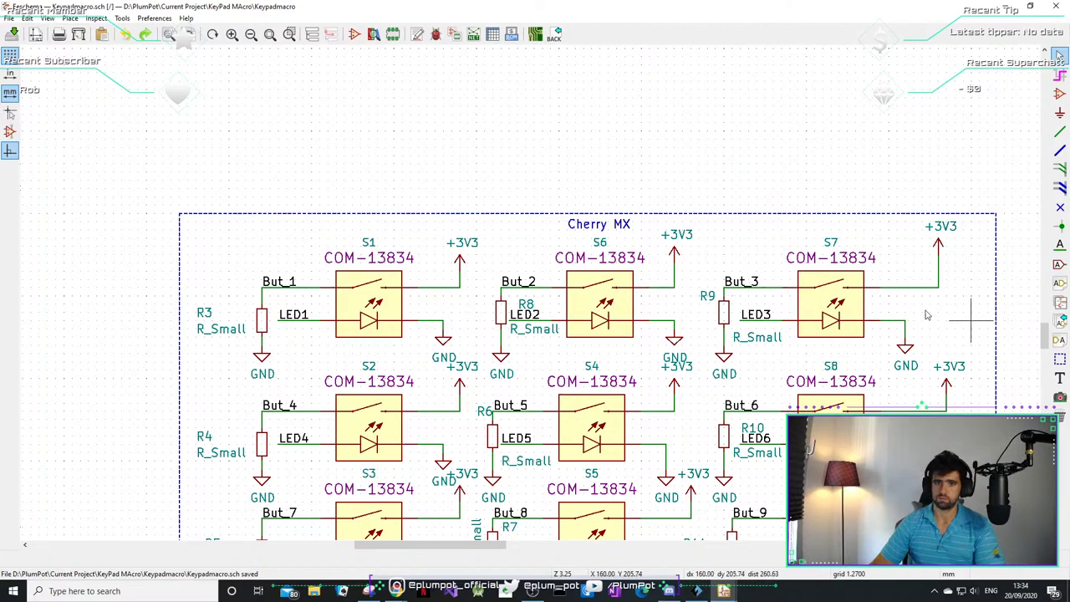
scroll(319, 246, down, 1)
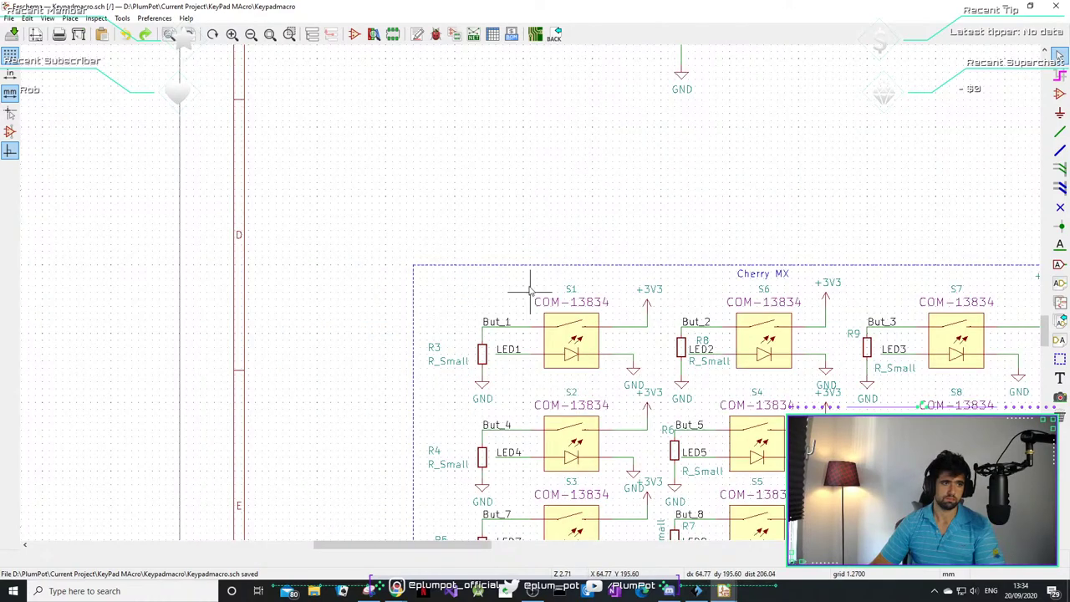
- Draw a short horizontal wire outward from pin PB0 of microcontroller U1, ending it in free space
shift+scroll(501, 317, up, 5)
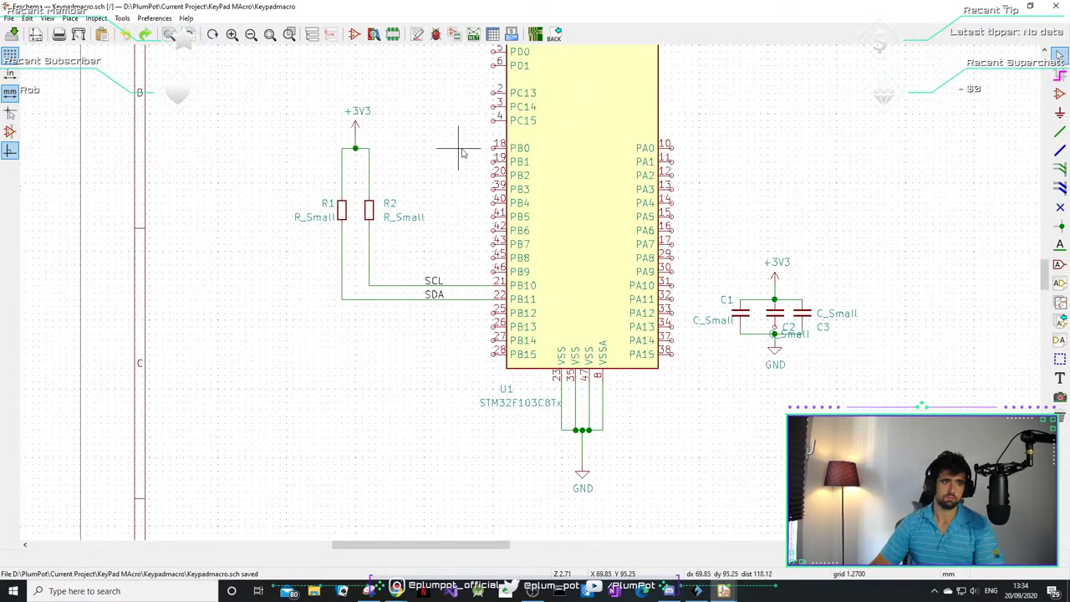
scroll(462, 153, up, 3)
key(w)
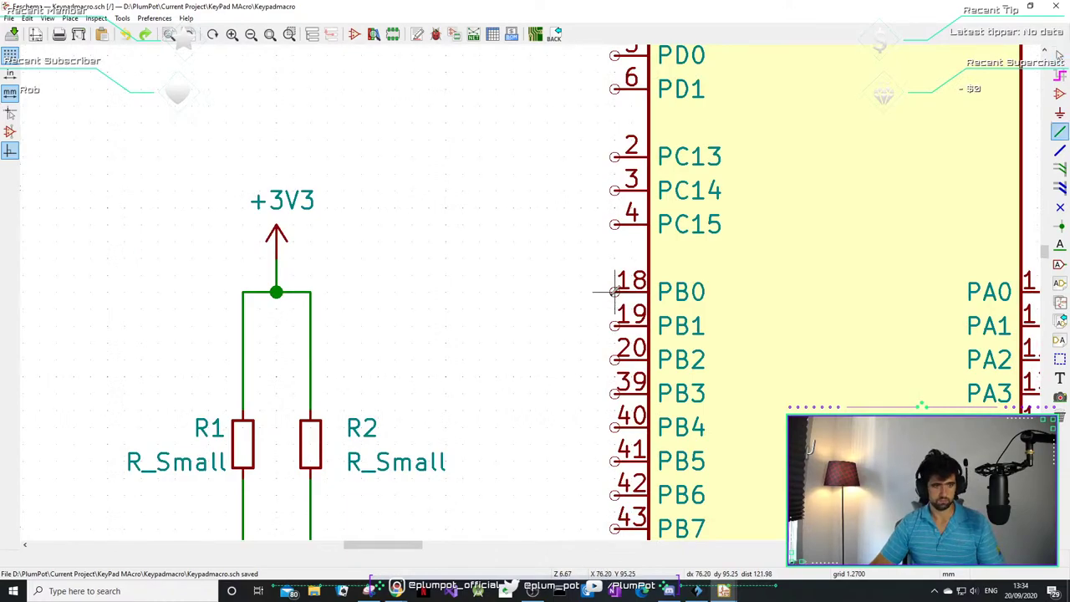
click(614, 292)
double_click(462, 291)
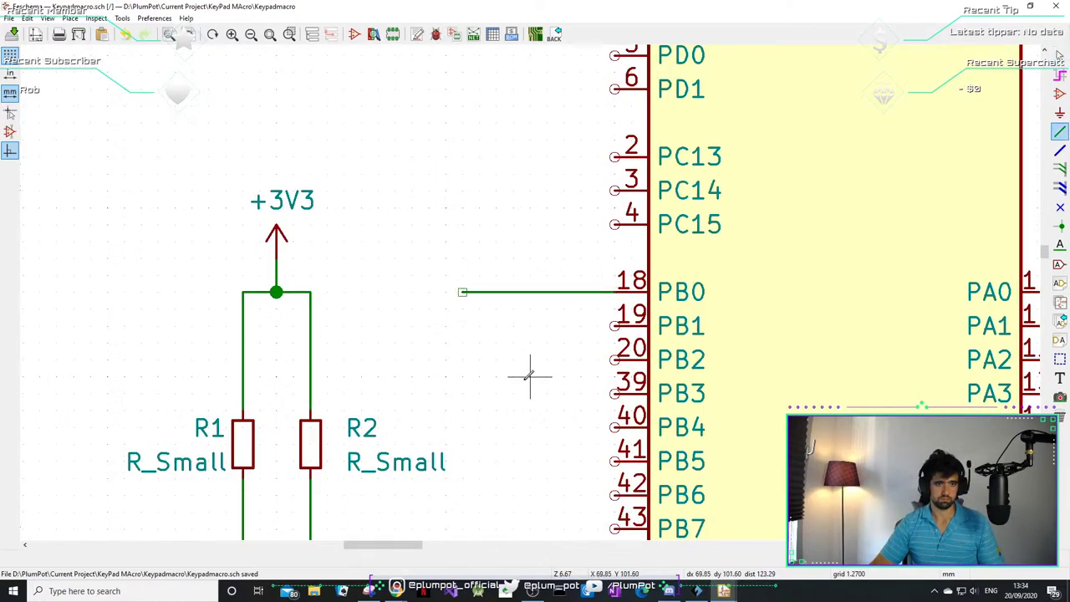
scroll(529, 375, down, 3)
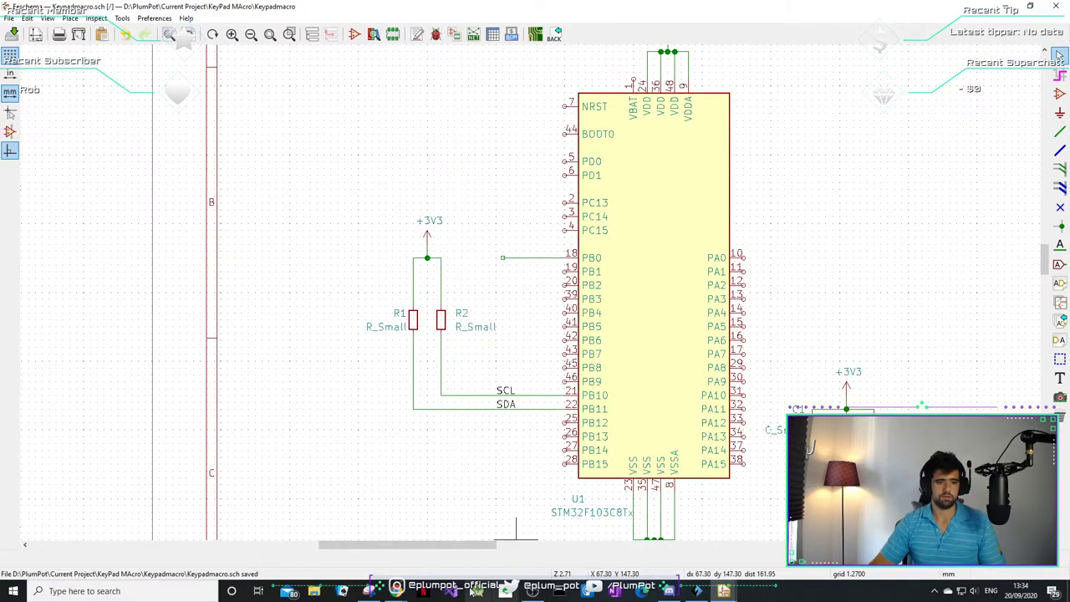
- Switch to the Chrome window with the component datasheets and bring up the STM32F103x8 datasheet
mouse_move(400, 592)
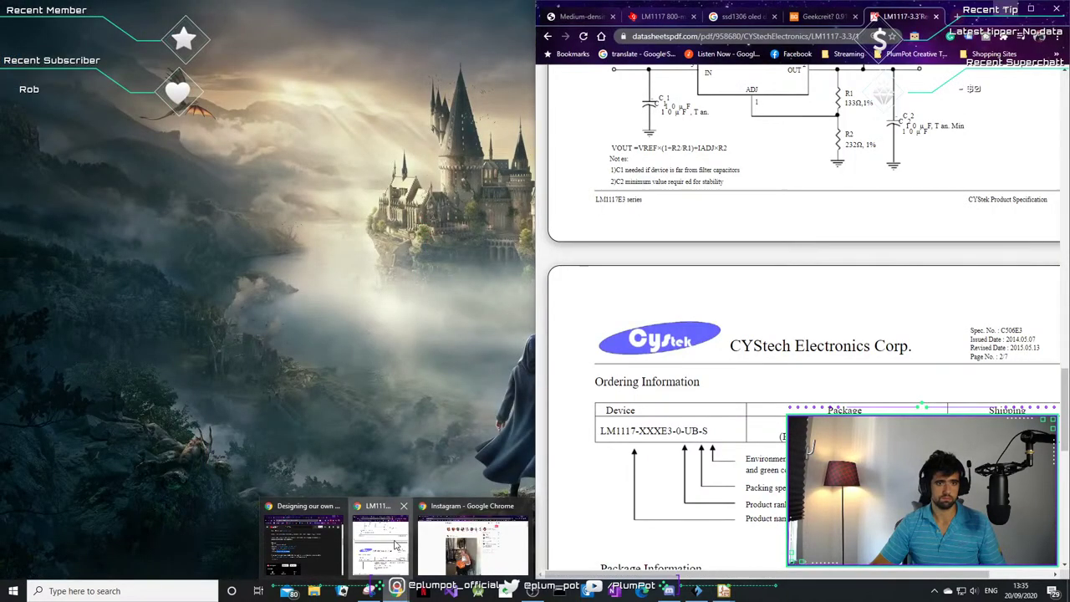
click(380, 543)
click(819, 16)
click(648, 17)
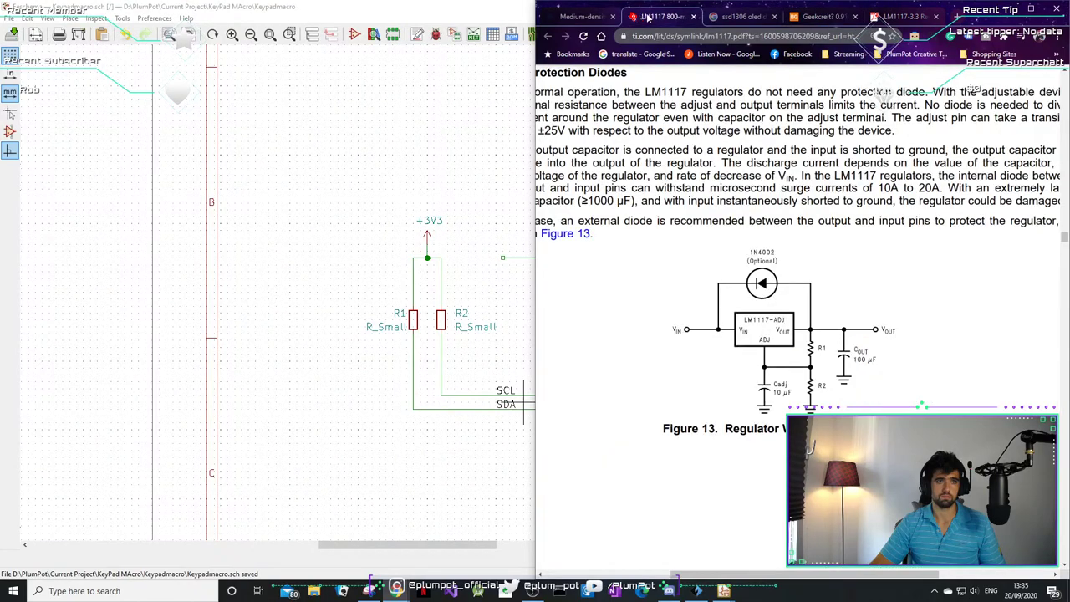
click(579, 16)
click(1006, 10)
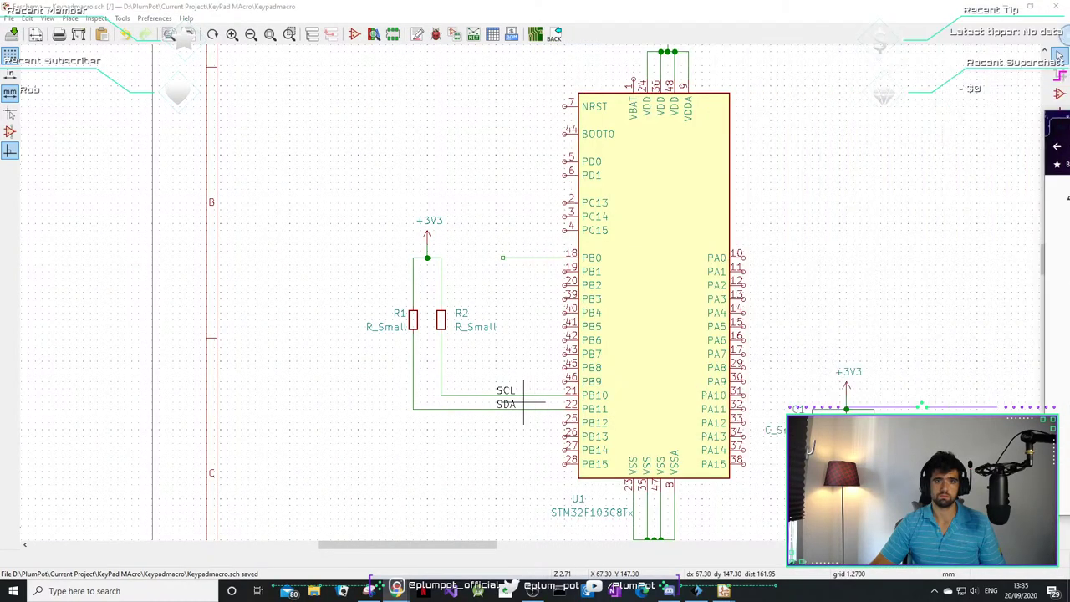
- Open the value field of microcontroller U1 to check its part name, and close it without changes
double_click(591, 511)
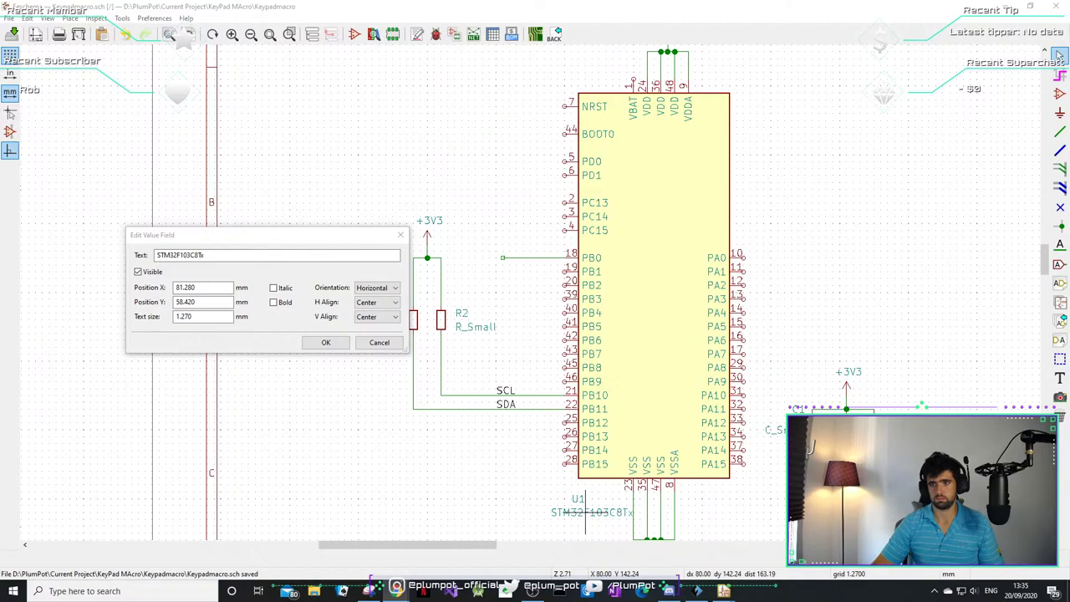
click(361, 228)
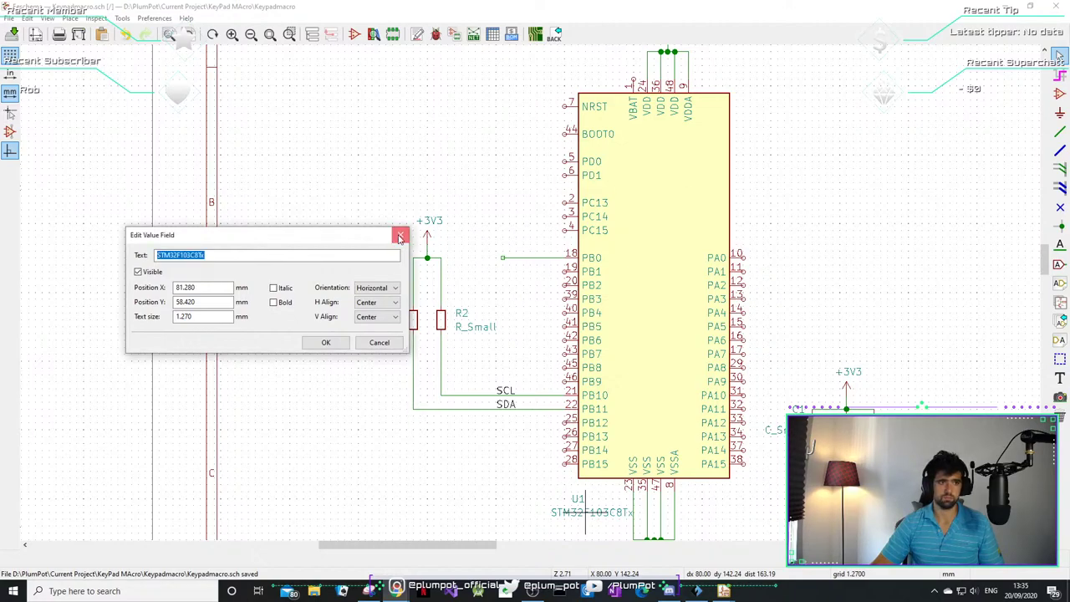
key(Return)
- Place the STM32F103x8 datasheet over the schematic, go from its contents to section 5.2 Absolute maximum ratings, and maximize the window
click(723, 591)
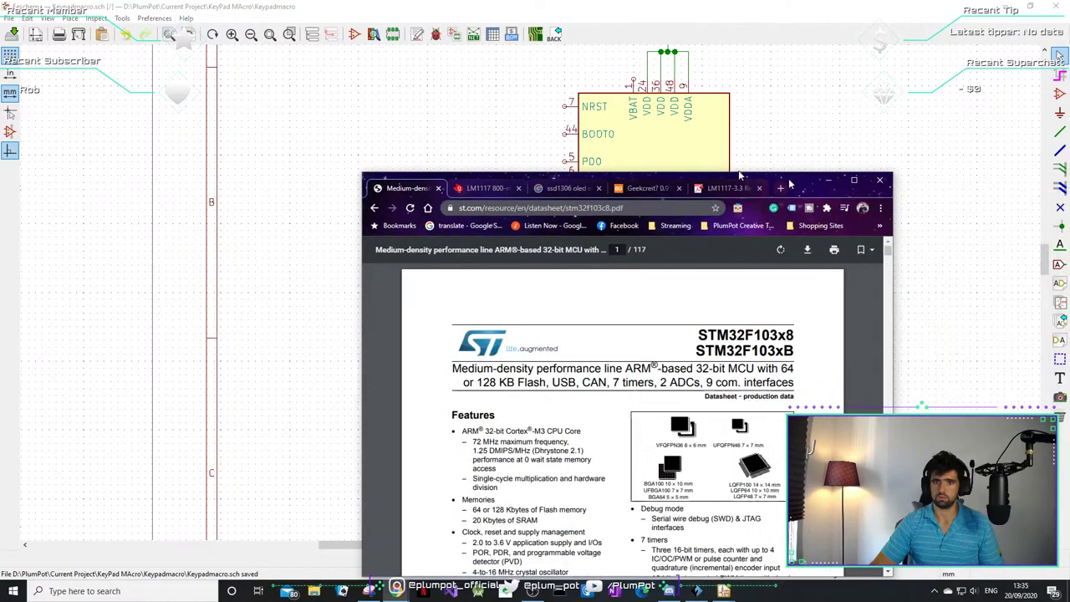
drag(796, 180, 496, 84)
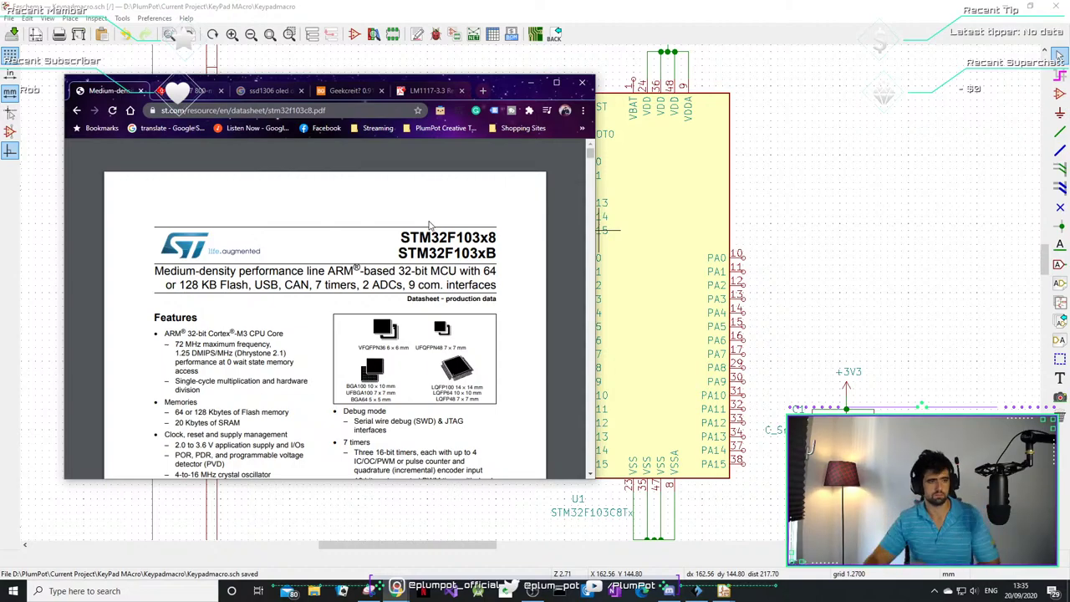
scroll(429, 242, down, 1)
scroll(428, 242, down, 15)
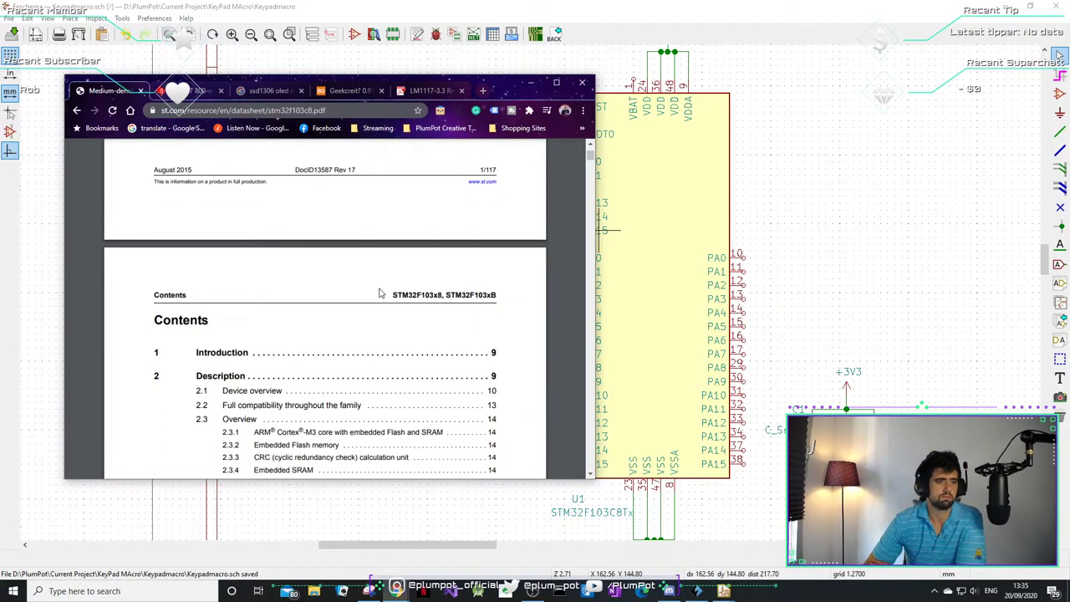
scroll(351, 349, down, 4)
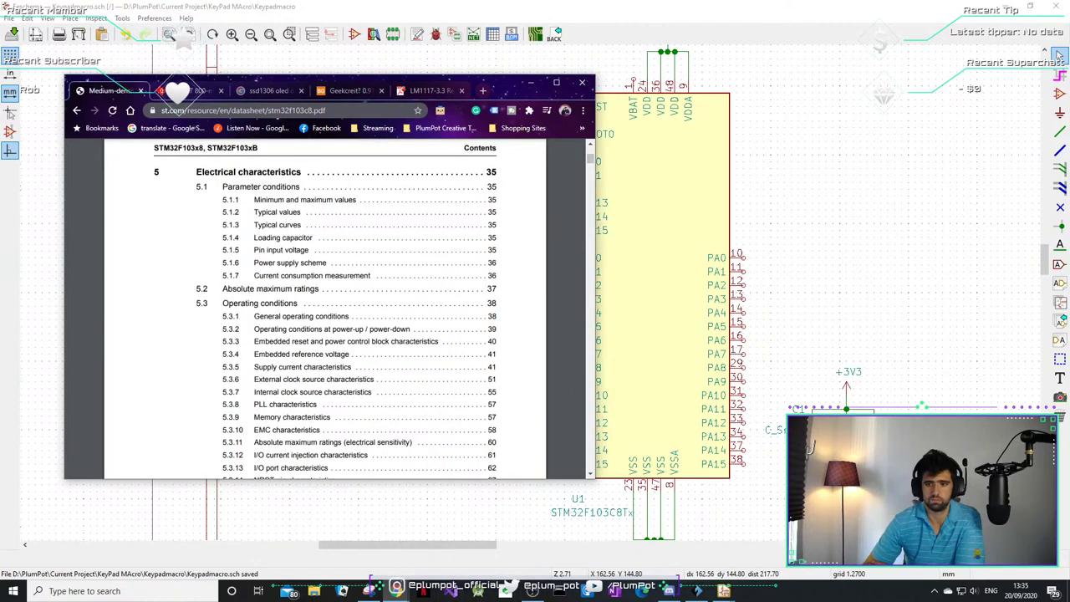
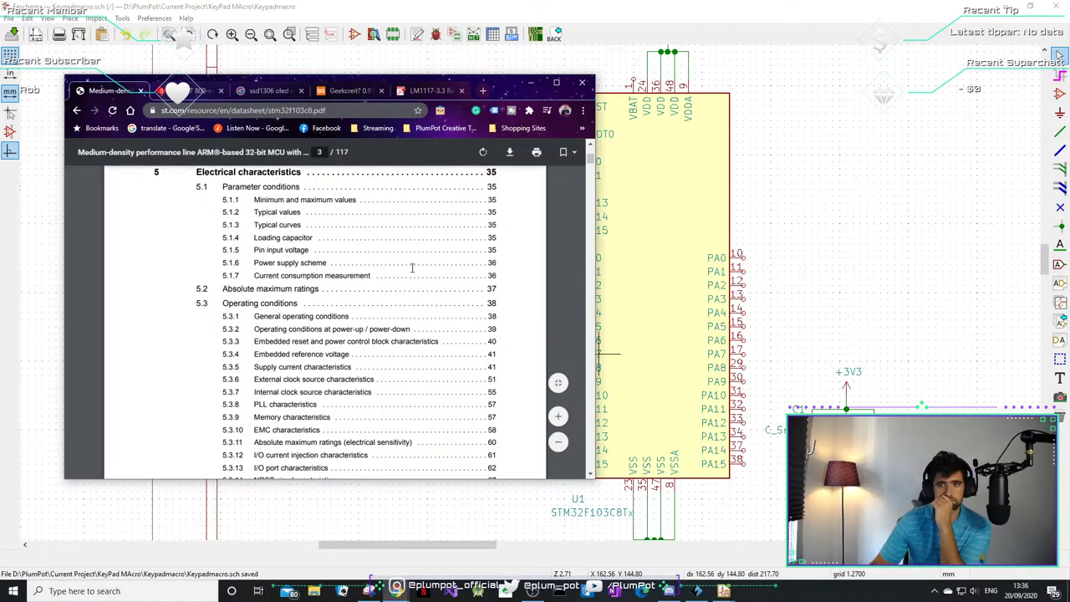
click(405, 290)
click(556, 82)
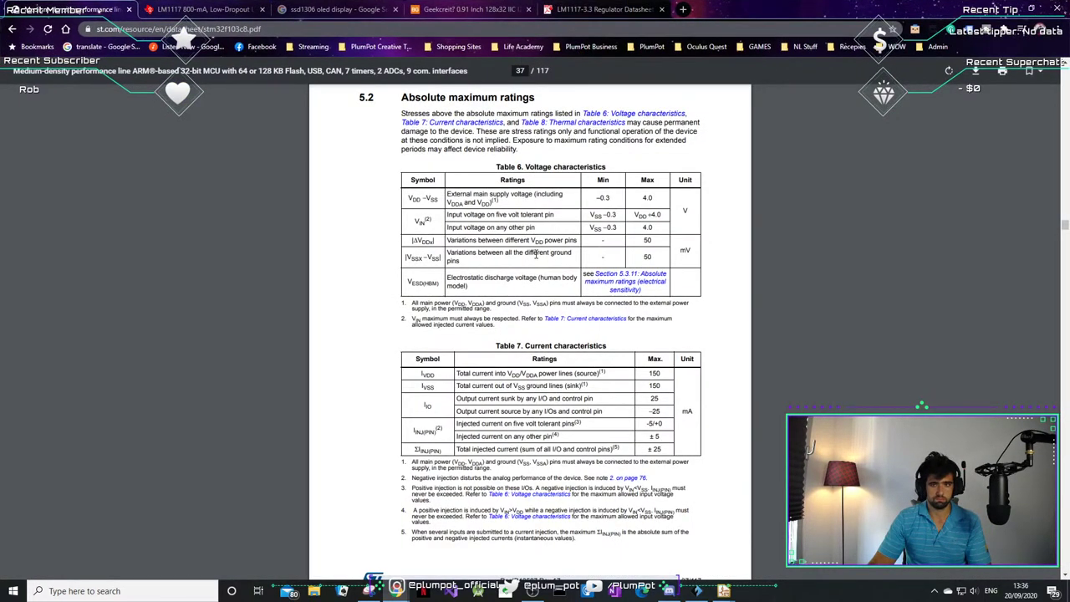
- Search the datasheet for "usb pins" and shorten the search term to "usb"
key(ctrl+f)
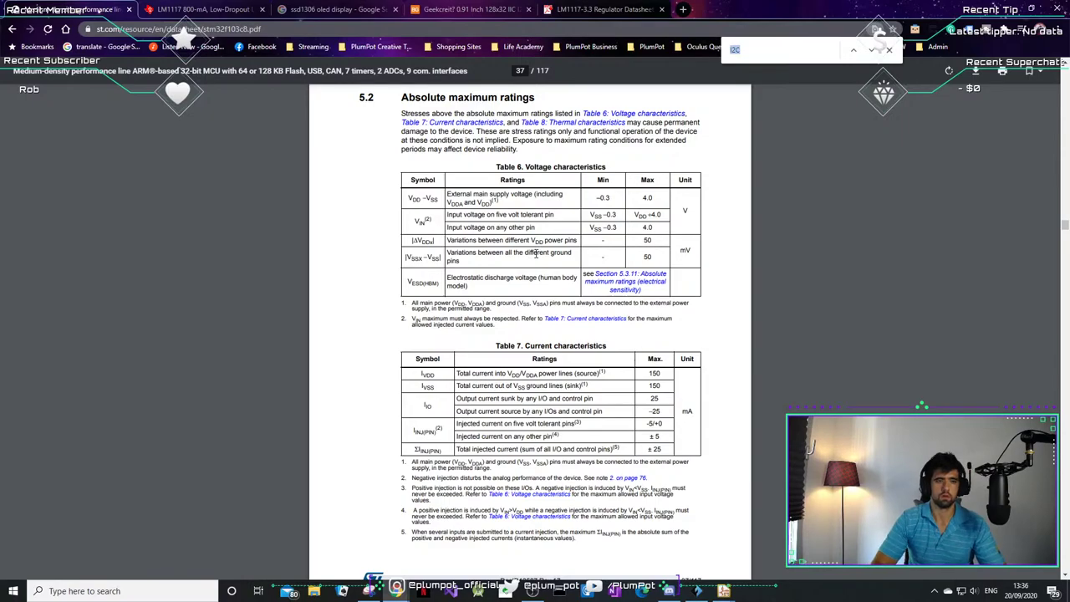
text(w)
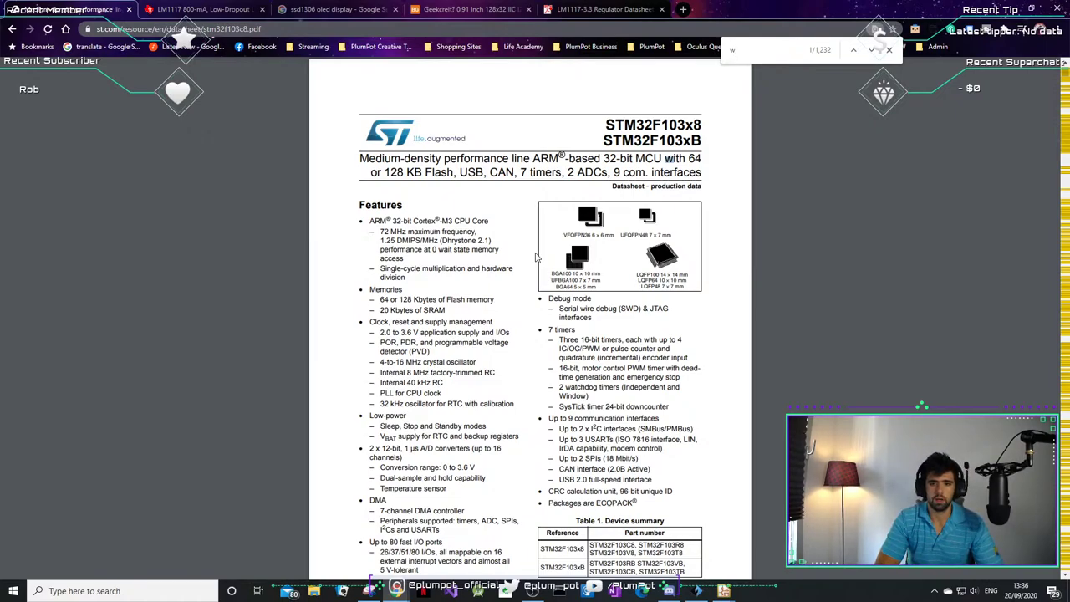
key(BackSpace)
text(usb)
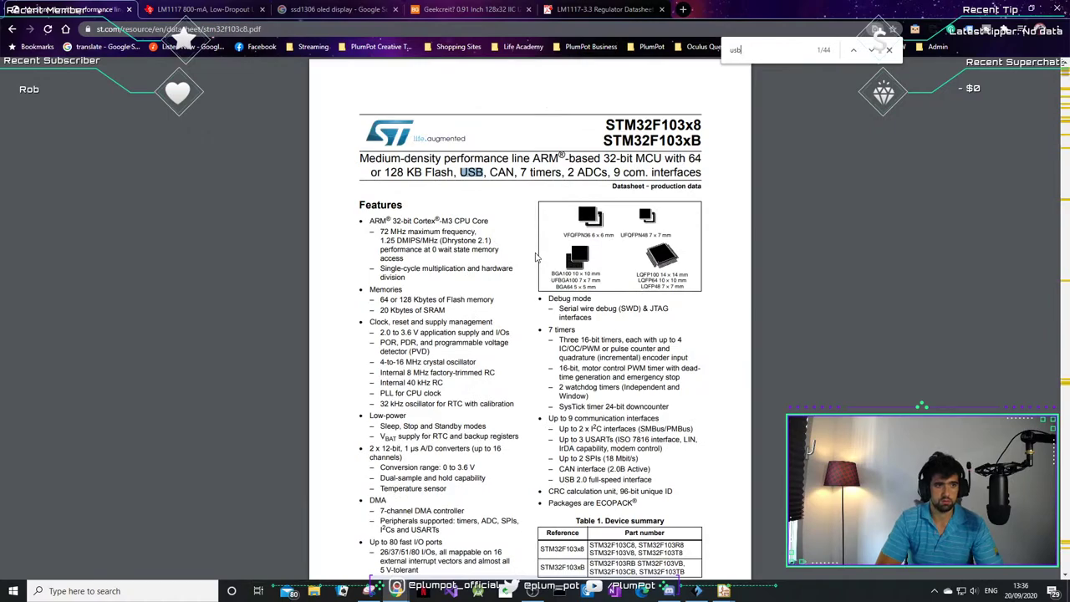
text( pi)
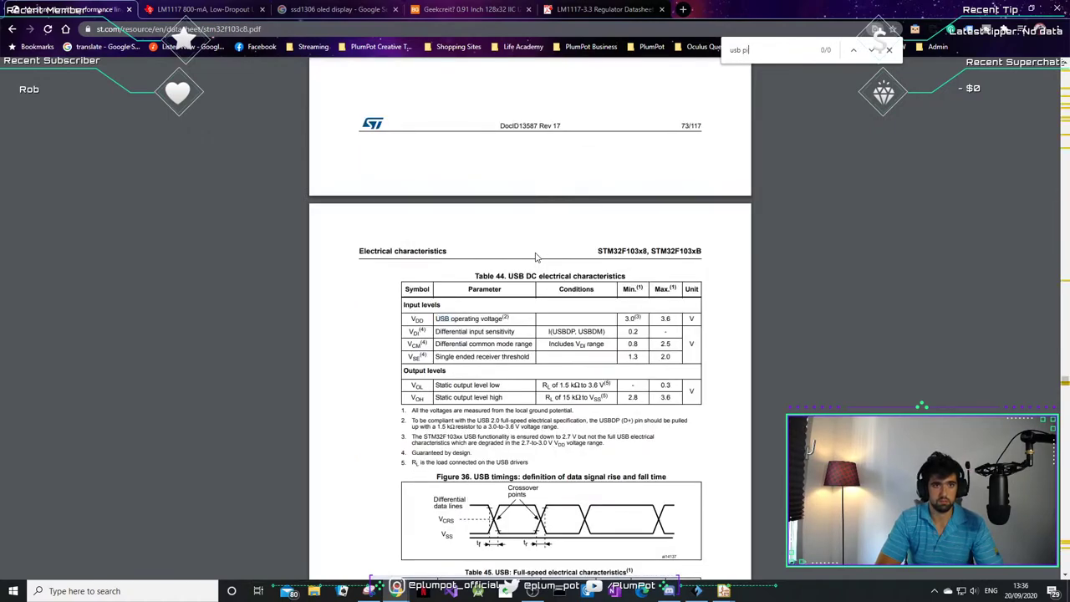
text(ns)
key(BackSpace)
key(BackSpace)
key(BackSpace)
key(BackSpace)
key(BackSpace)
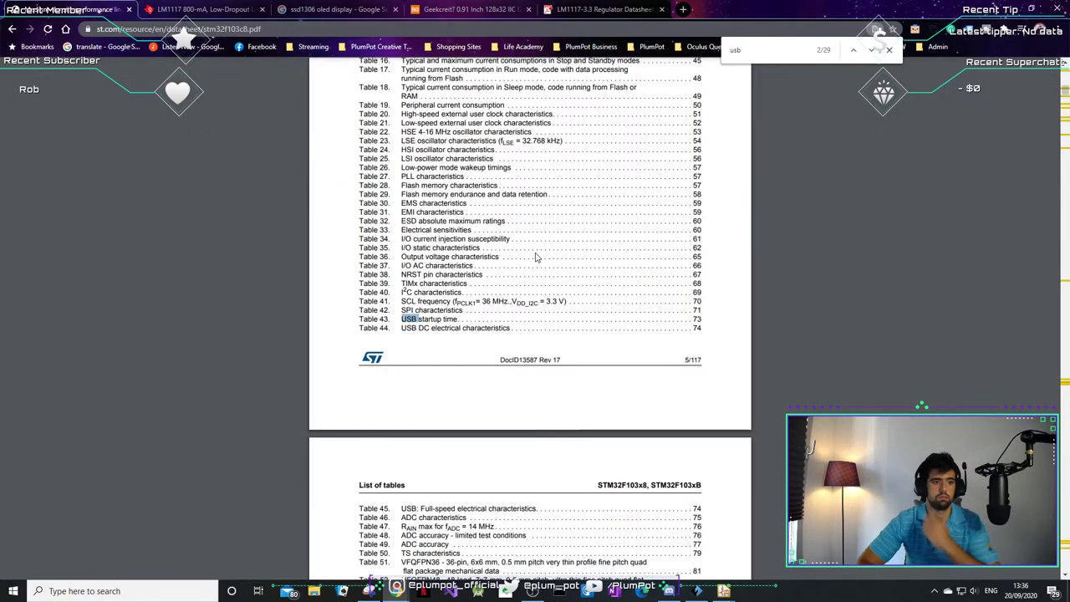
- Go through the first USB matches up to section 2.2 and examine the STM32F103xx family table
key(Return)
key(Return)
key(Return)
key(Return)
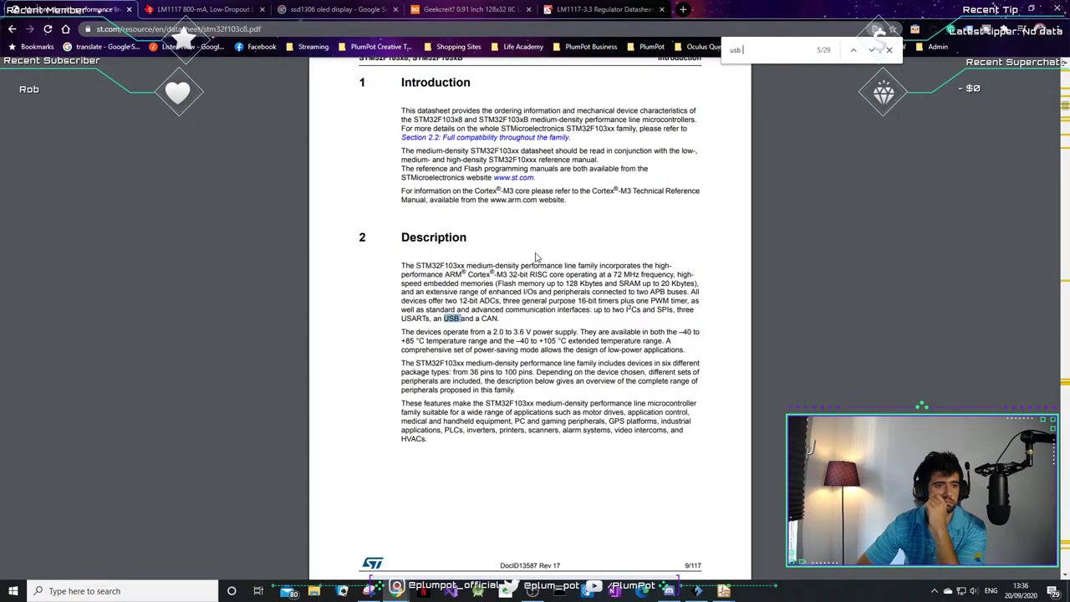
key(Return)
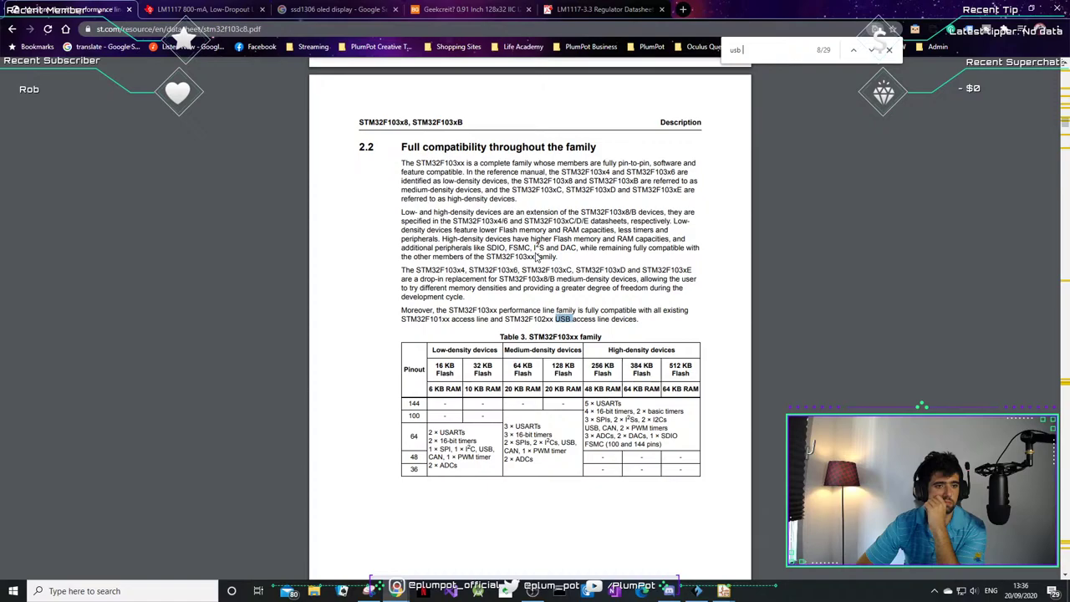
scroll(472, 346, down, 3)
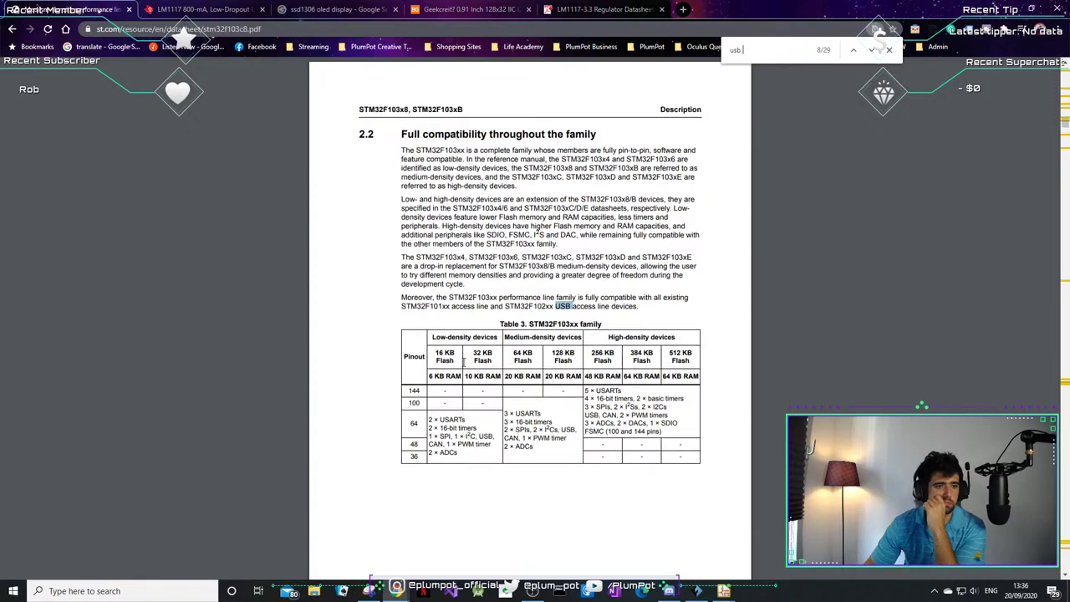
scroll(472, 346, down, 2)
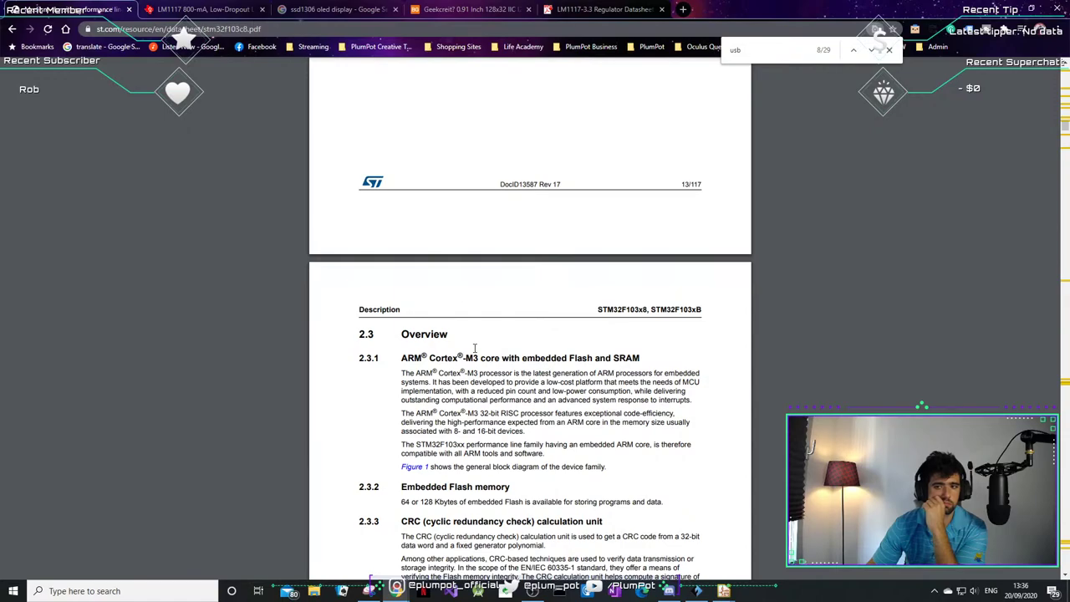
- Go through the USB matches from the low-power modes section to the USB characteristics section, looking for pin information
key(Return)
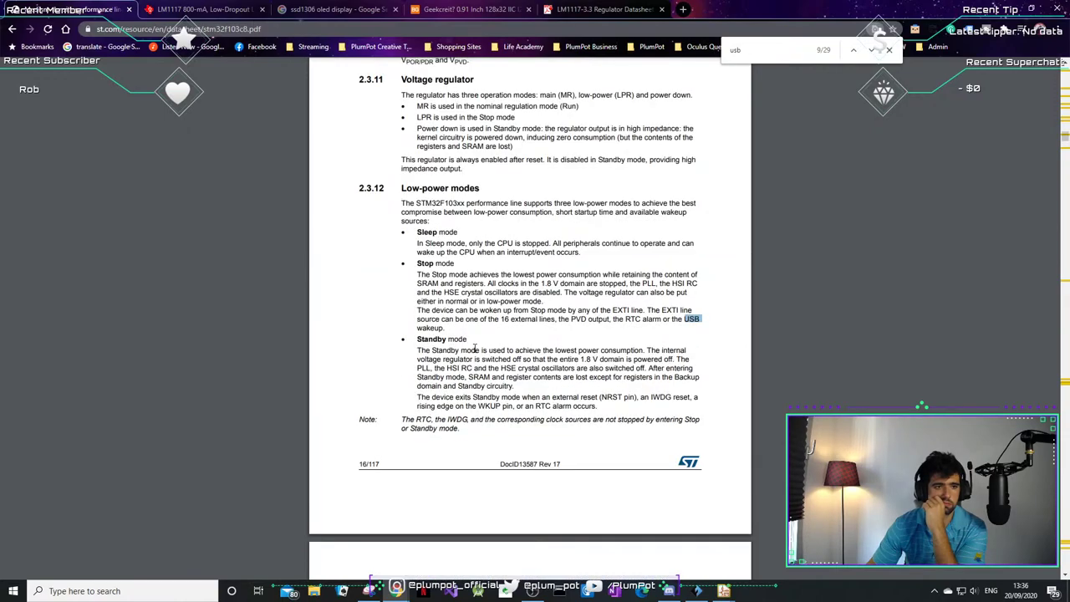
key(Return)
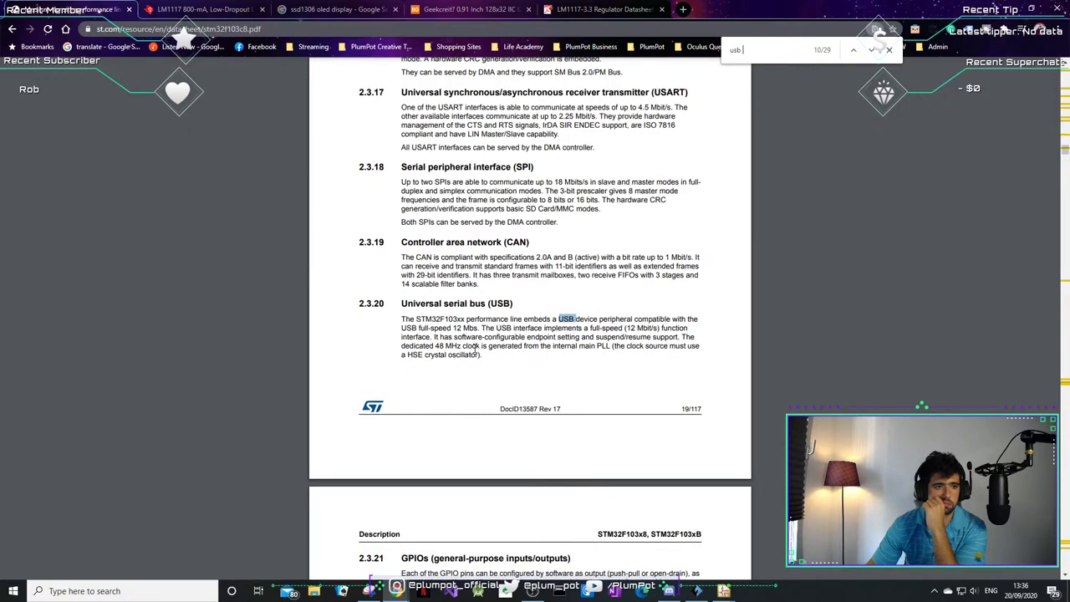
key(Return)
key(Return)
key(Return)
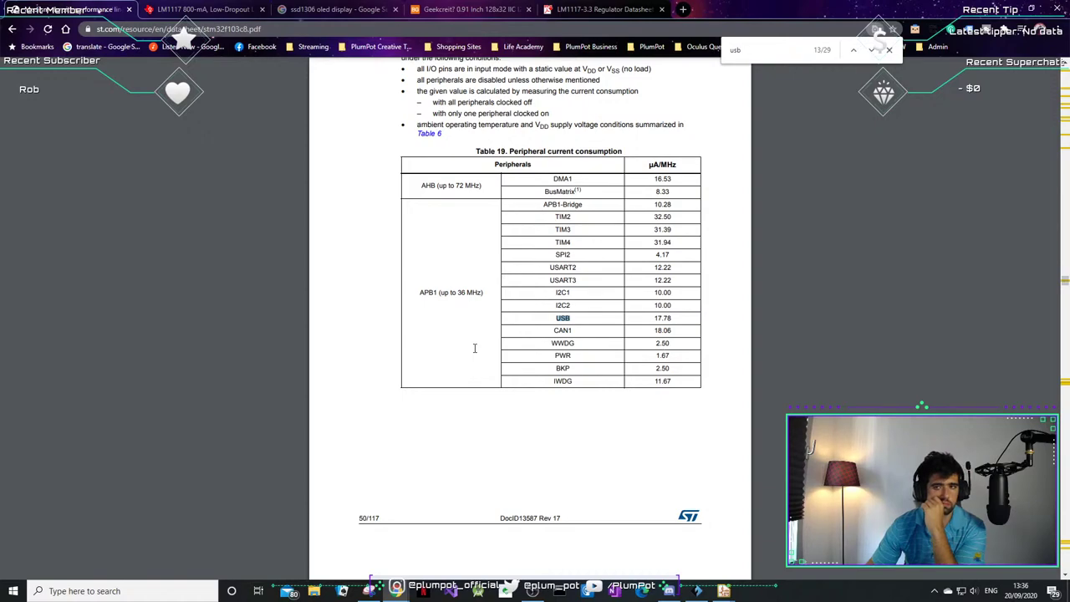
key(Return)
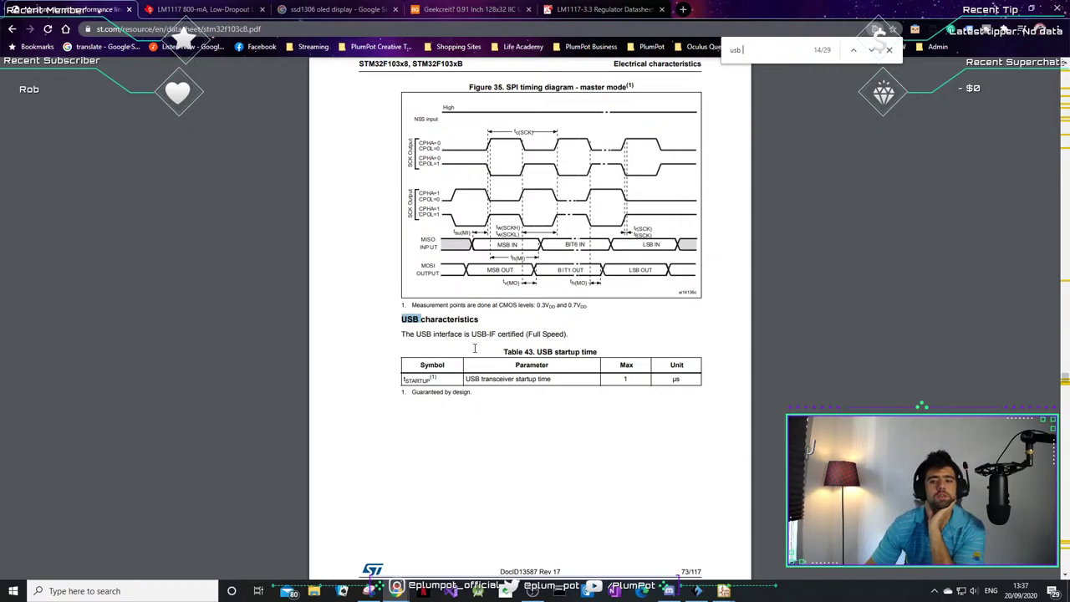
- Examine the USB electrical characteristics and timing tables and the ADC pages that follow for pin information
key(Return)
key(Return)
key(Return)
key(Return)
key(Return)
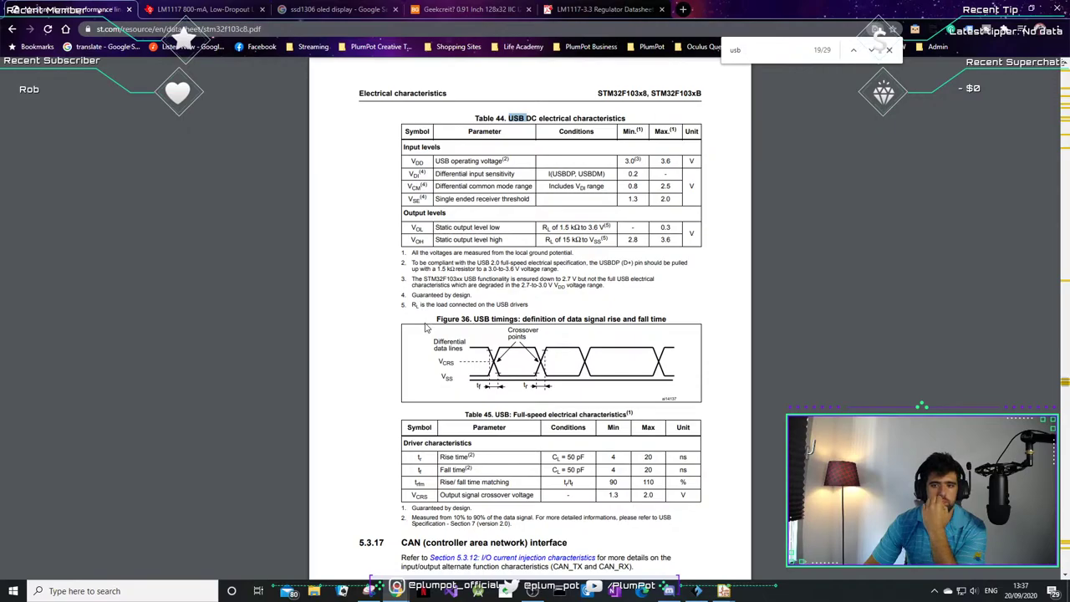
scroll(431, 318, down, 6)
scroll(427, 328, down, 7)
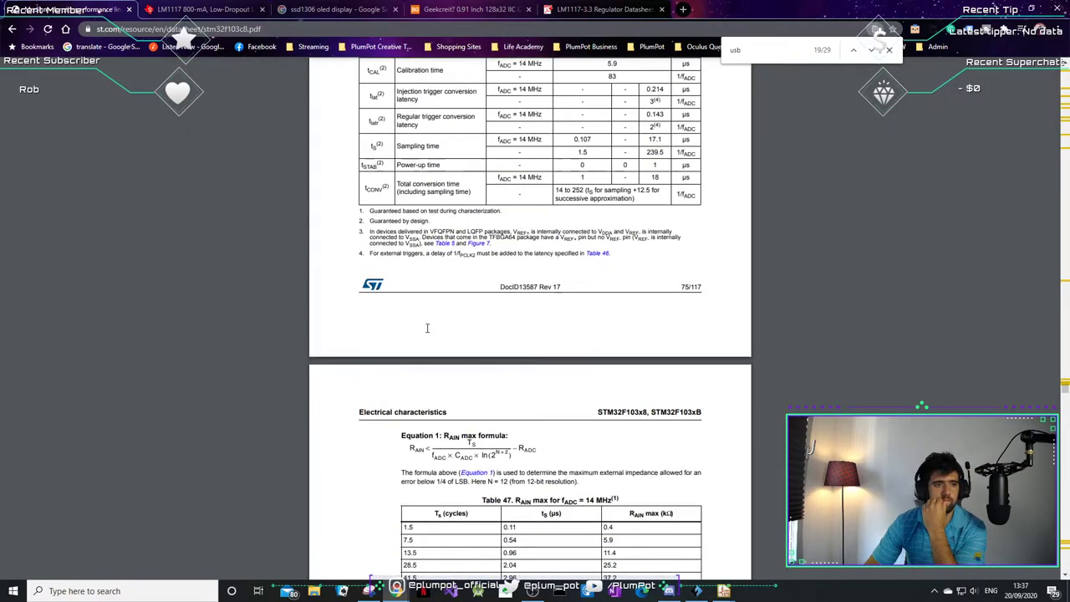
- Go through the remaining USB matches from the ADC pages to the revision history, looking for pin information
click(871, 50)
click(870, 50)
click(871, 50)
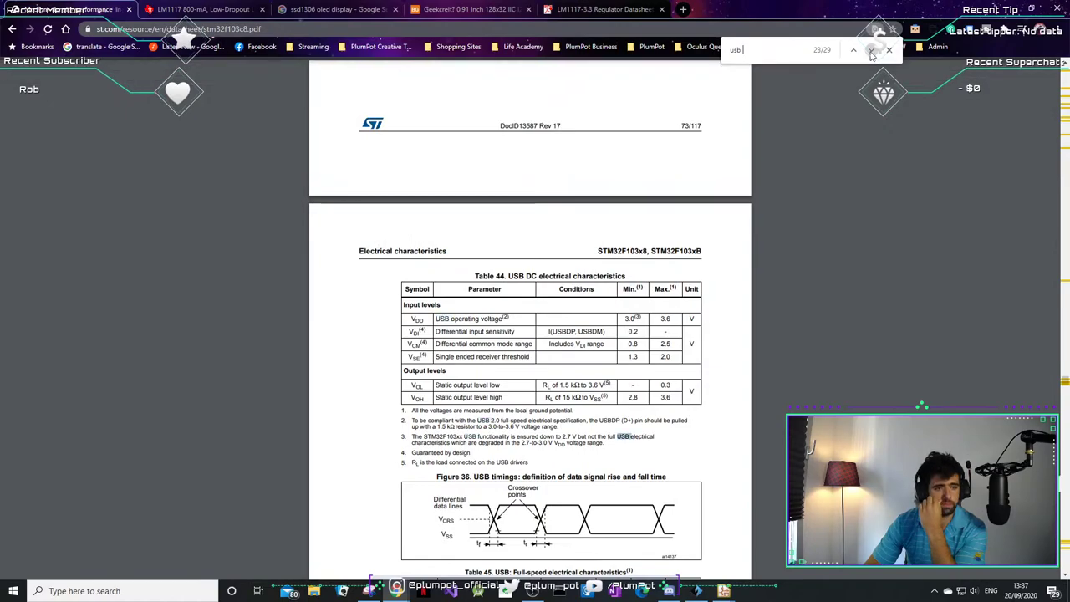
click(871, 50)
click(870, 51)
click(871, 51)
click(871, 50)
click(871, 50)
click(870, 50)
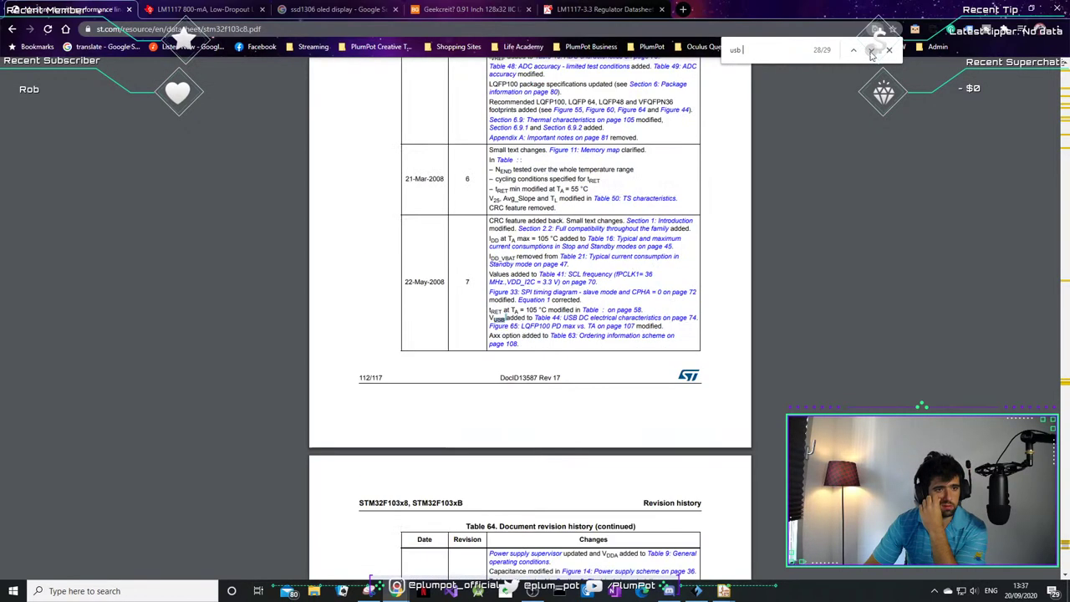
click(871, 51)
- Restart from the first USB match and go through the table lists up to section 2.3.12, Low-power modes
click(871, 50)
click(871, 50)
click(871, 50)
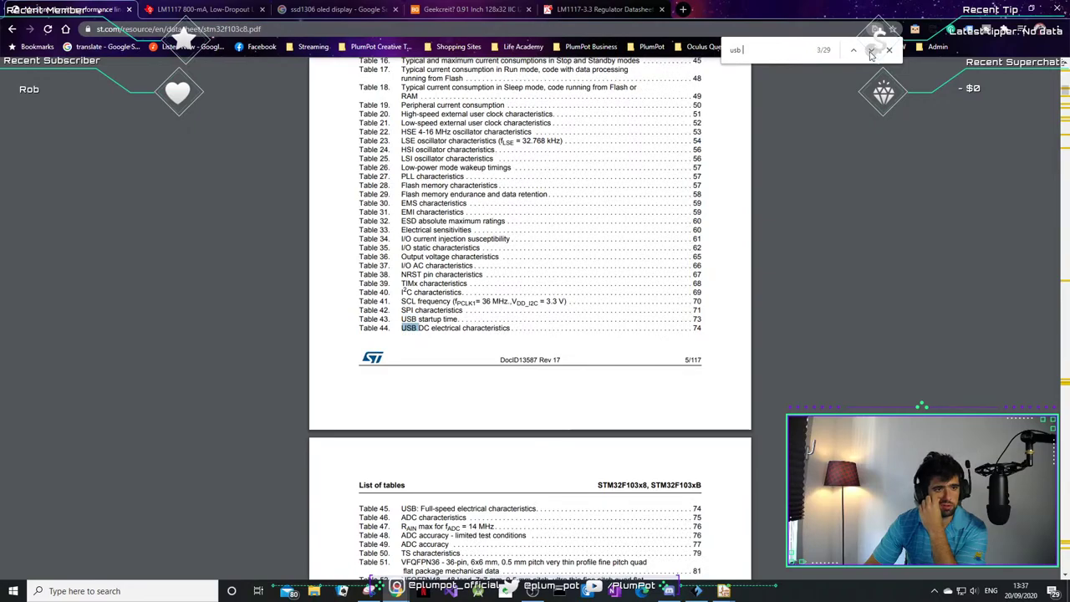
click(871, 50)
click(870, 51)
click(870, 50)
click(871, 51)
click(870, 50)
click(871, 50)
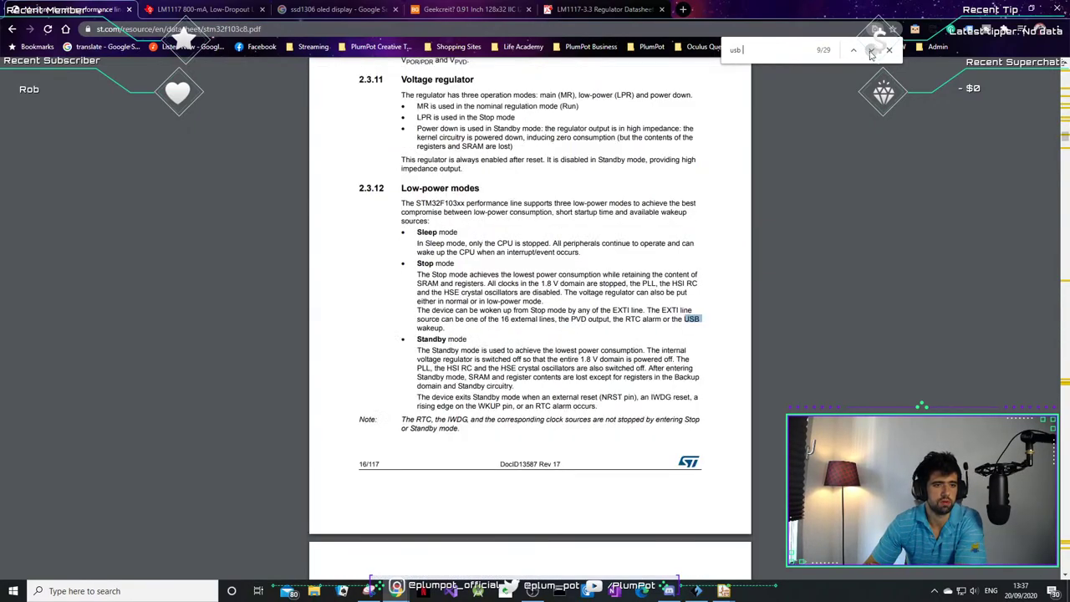
- Go through the USB matches from section 2.3.20 to the USB startup time table, looking for pin information
click(870, 50)
click(870, 50)
click(871, 50)
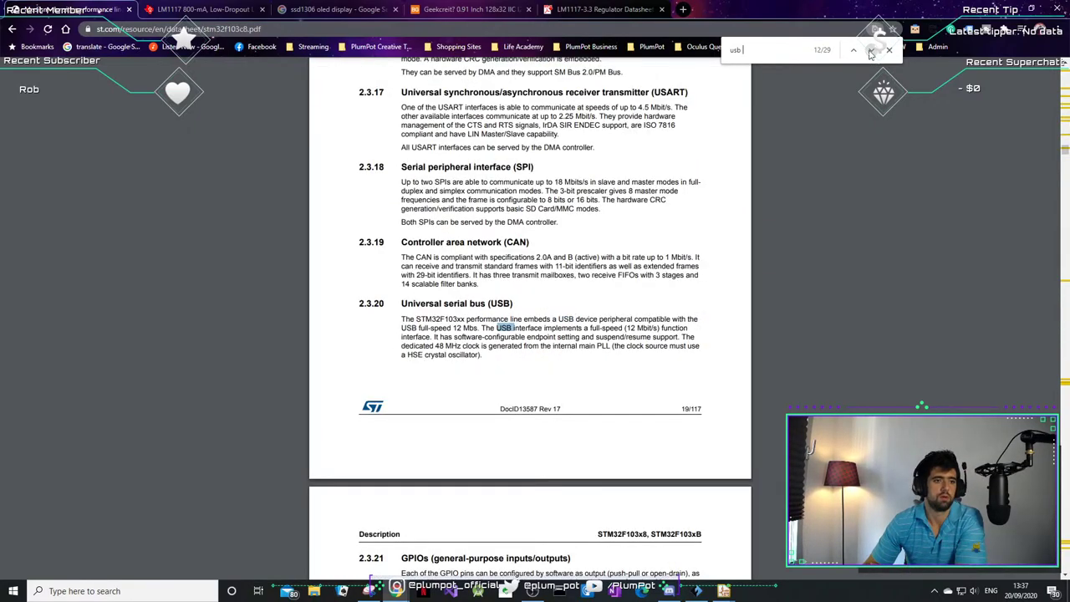
click(871, 50)
click(870, 51)
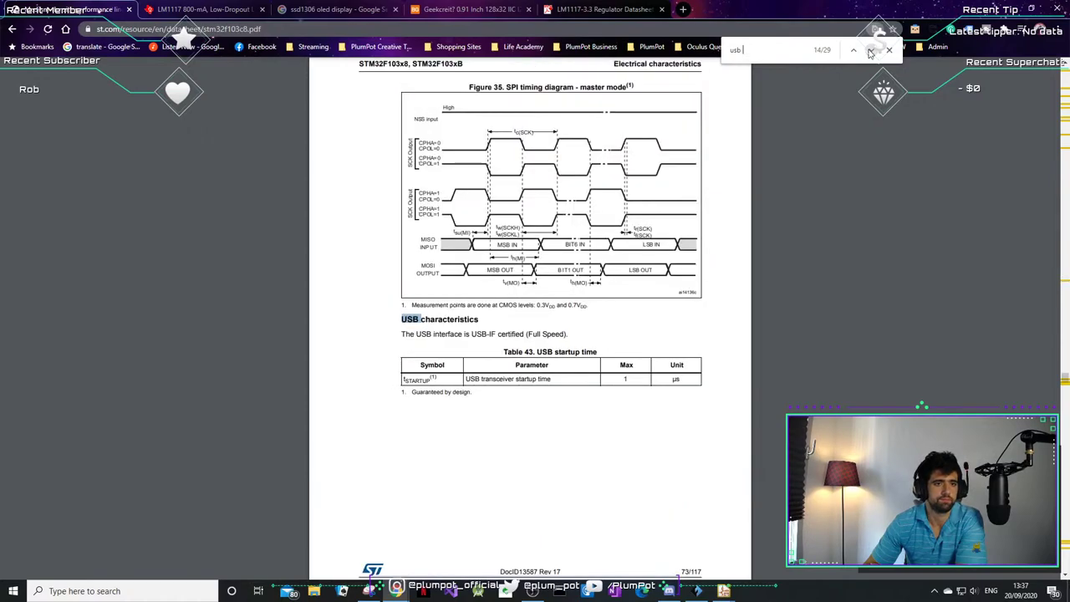
click(871, 50)
click(871, 51)
click(871, 50)
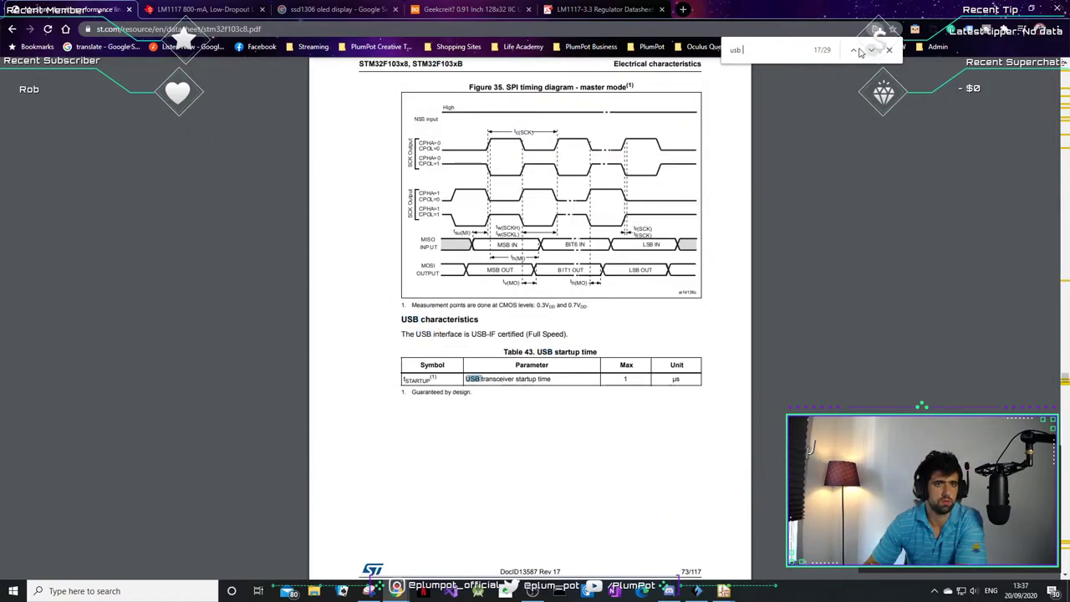
- Search the datasheet for "pin" instead and open the "Pinouts and pin description" section from the contents
double_click(739, 51)
text(pin out)
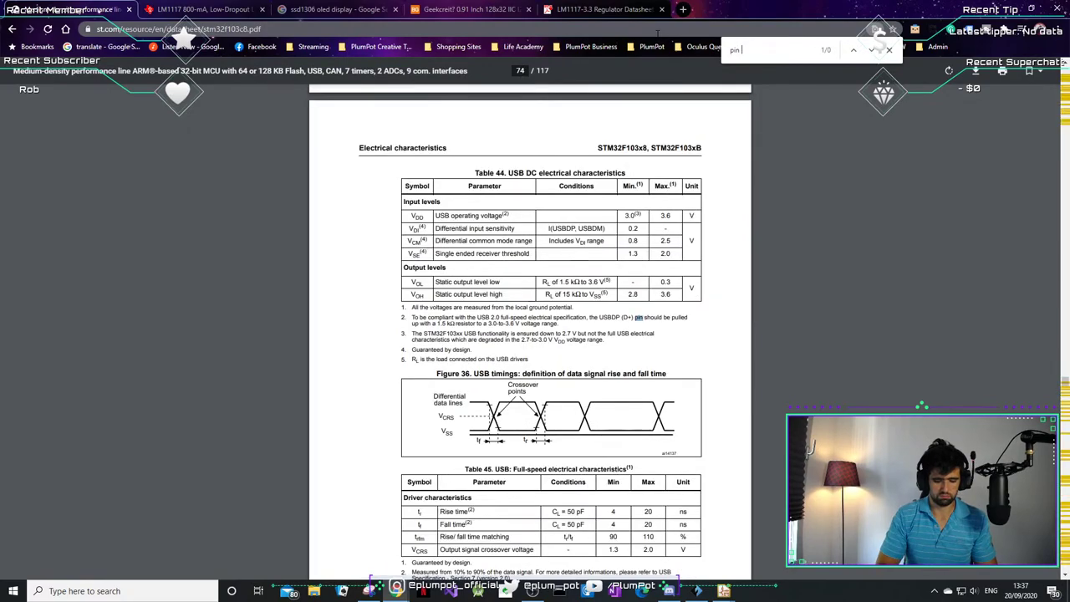
key(BackSpace)
key(BackSpace)
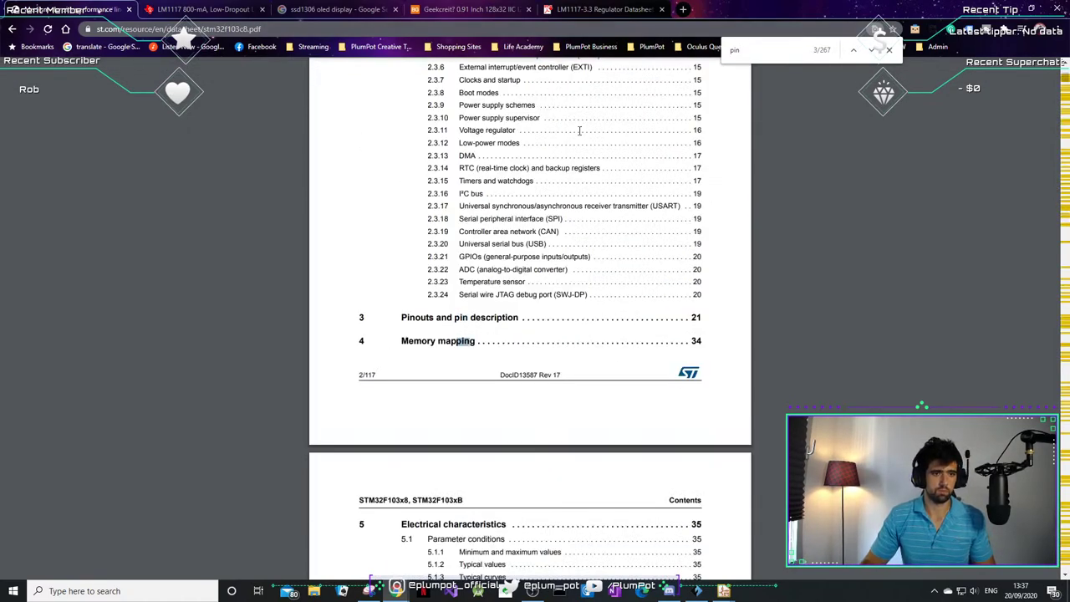
click(495, 319)
- Look past the package pinout figures and examine the first page of Table 5, the STM32F103xx pin definitions
scroll(494, 330, down, 5)
scroll(495, 330, down, 12)
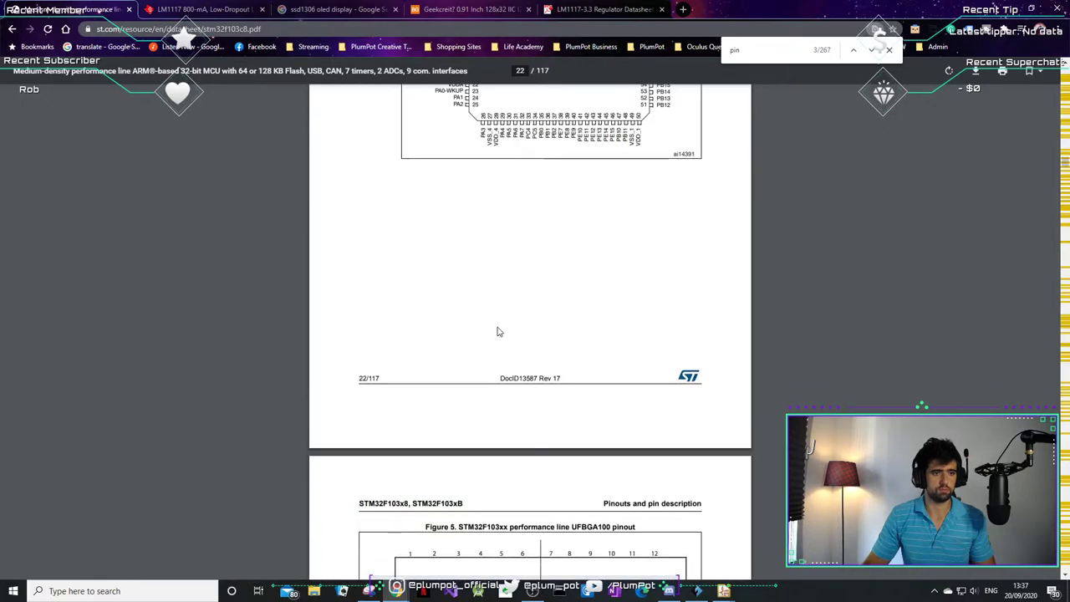
scroll(635, 284, down, 20)
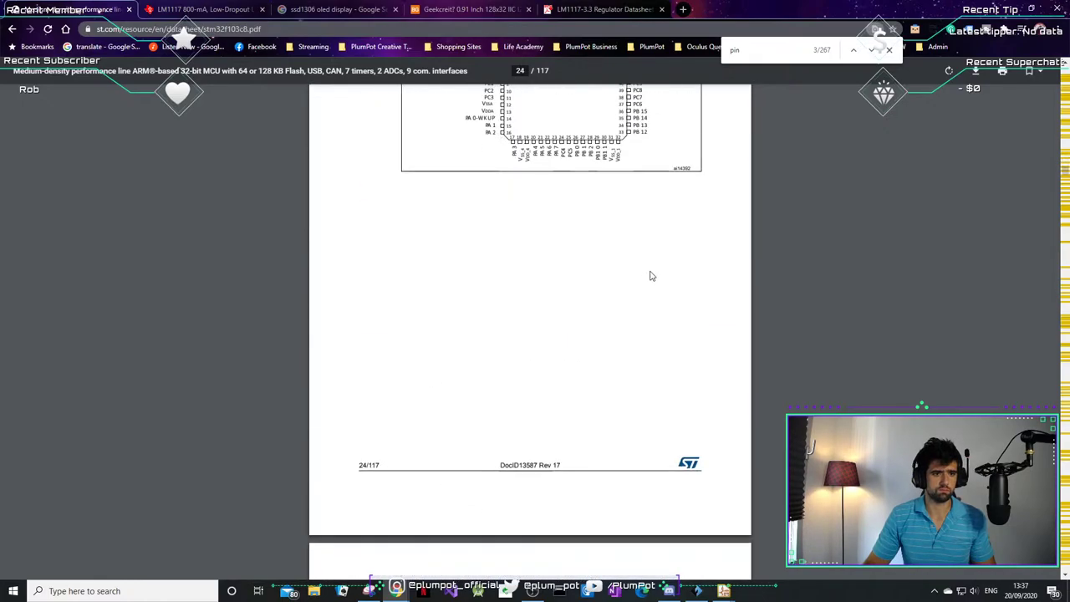
scroll(653, 273, down, 5)
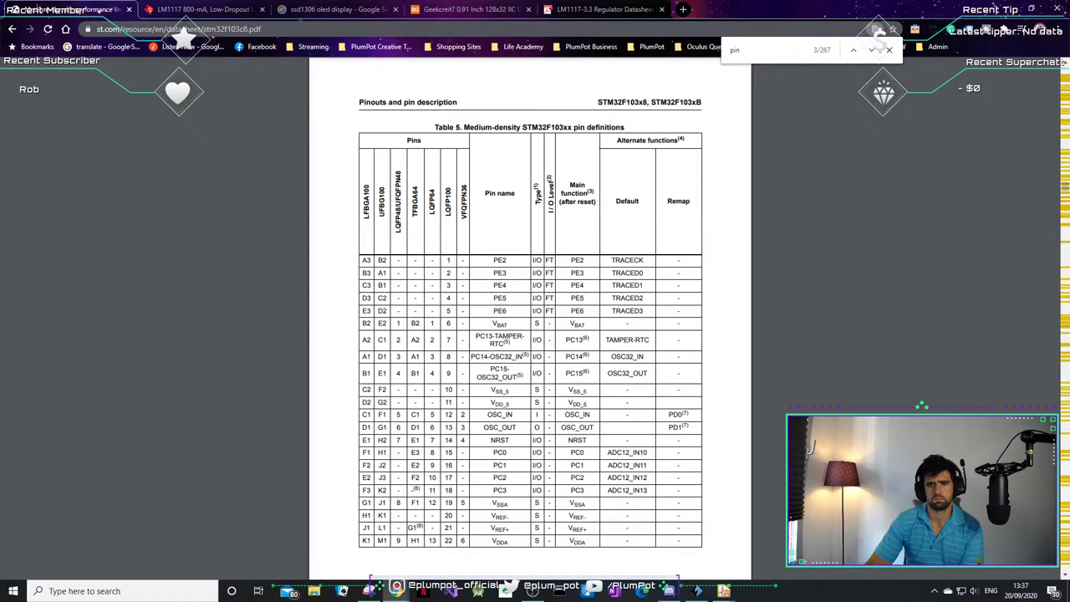
scroll(613, 395, down, 1)
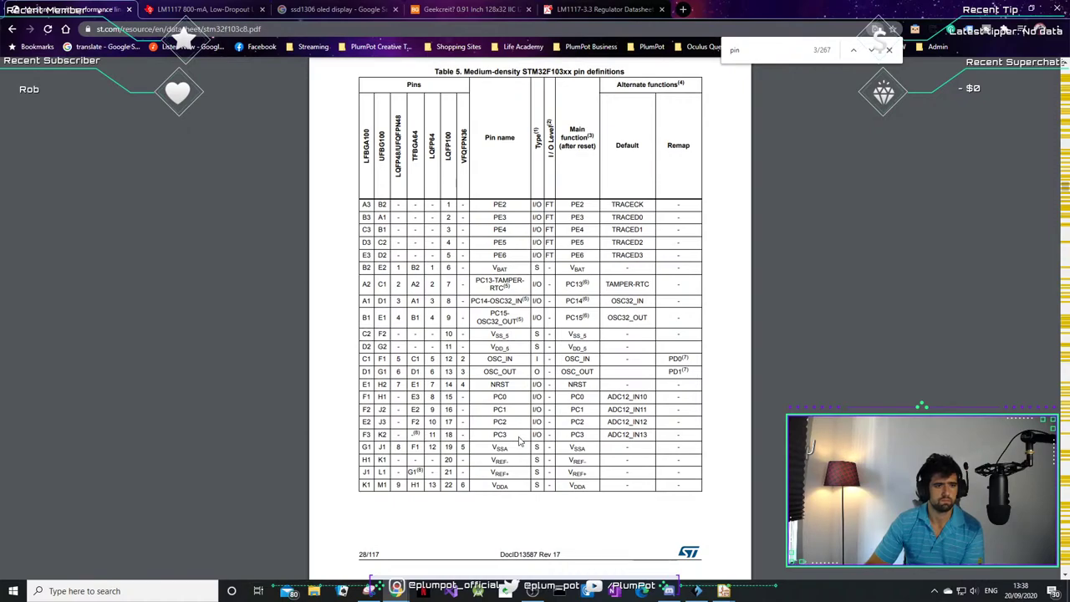
scroll(485, 365, down, 4)
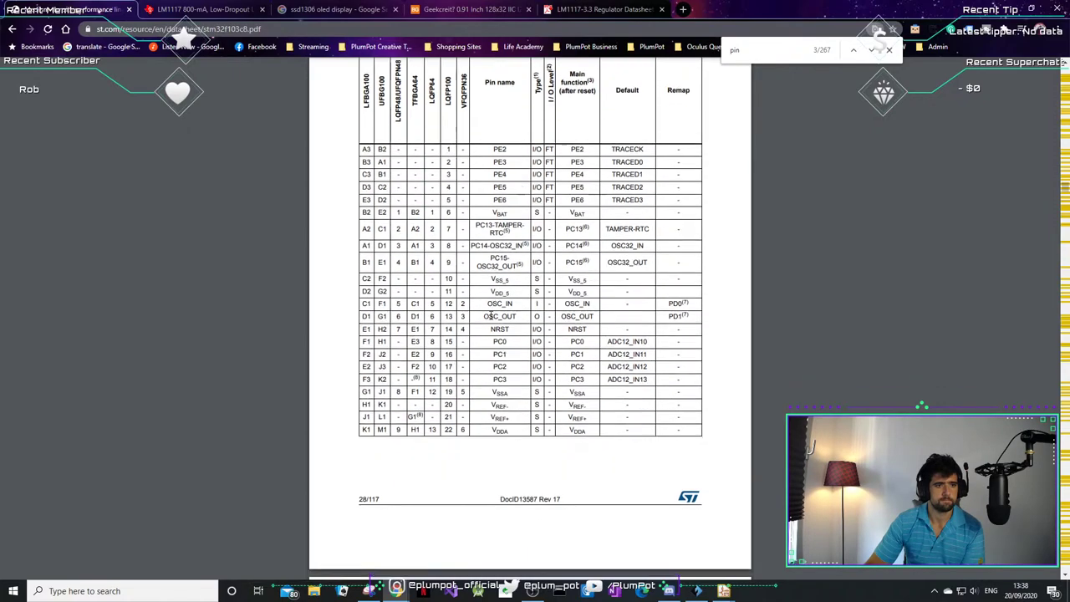
- Go through the continued pin definitions on pages 29 to 31 for USB-related functions
scroll(478, 415, down, 2)
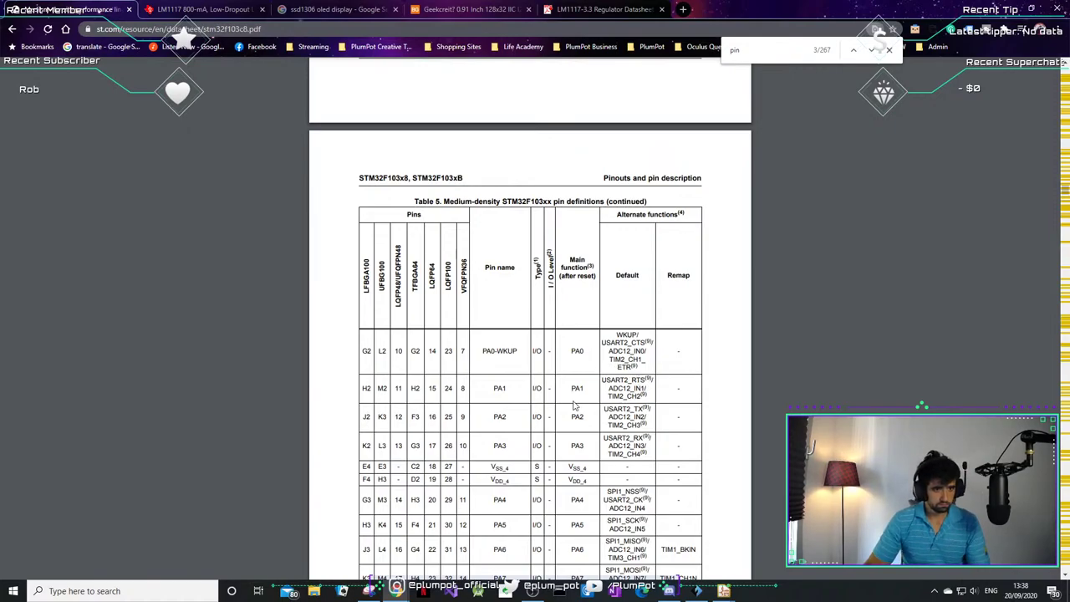
scroll(574, 406, down, 1)
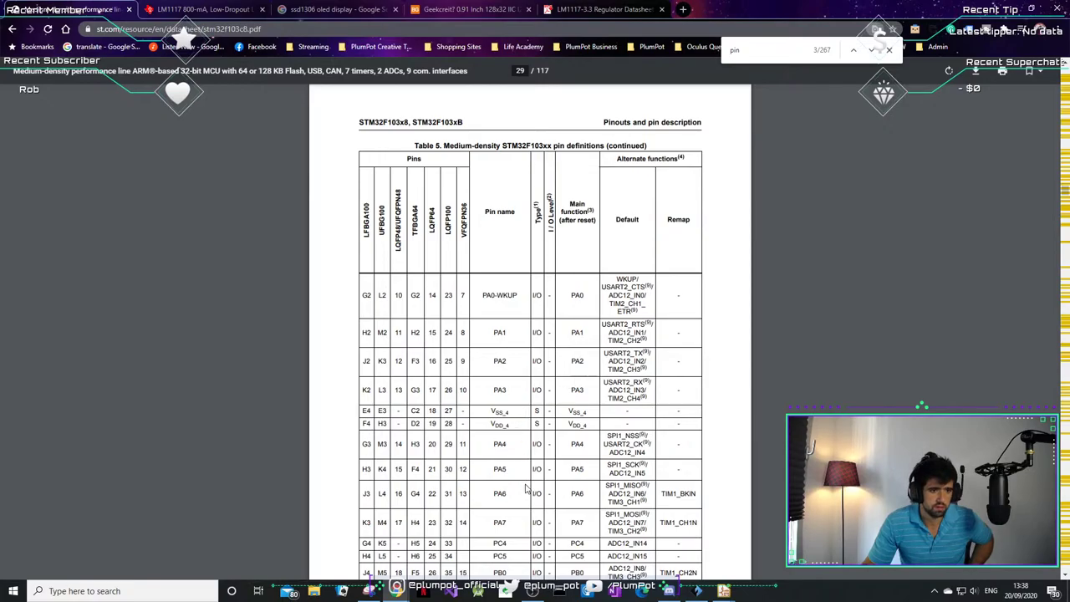
scroll(524, 485, down, 1)
scroll(511, 443, down, 4)
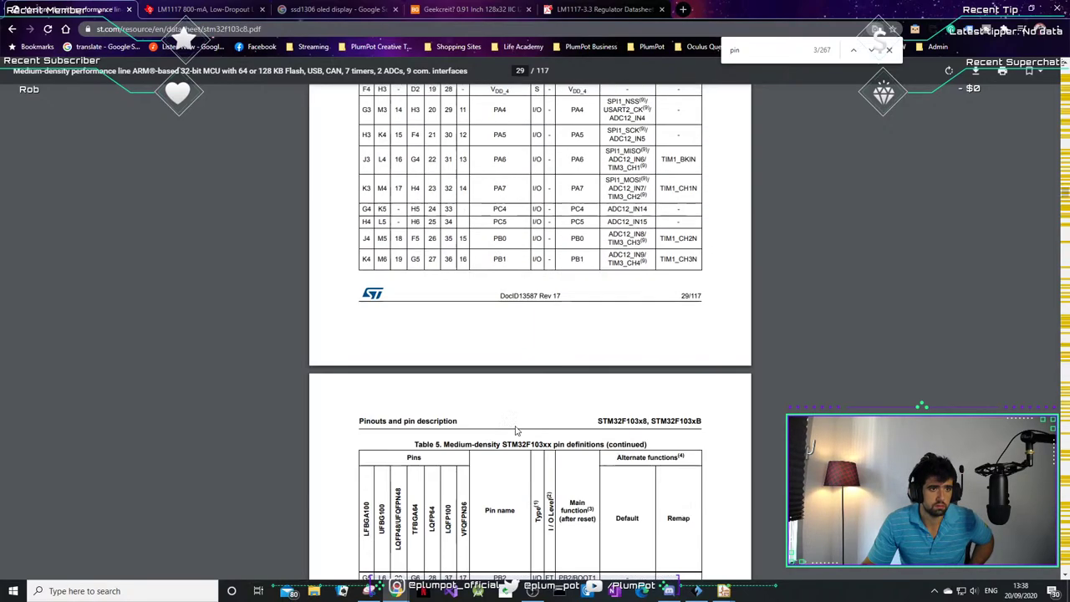
scroll(516, 392, down, 3)
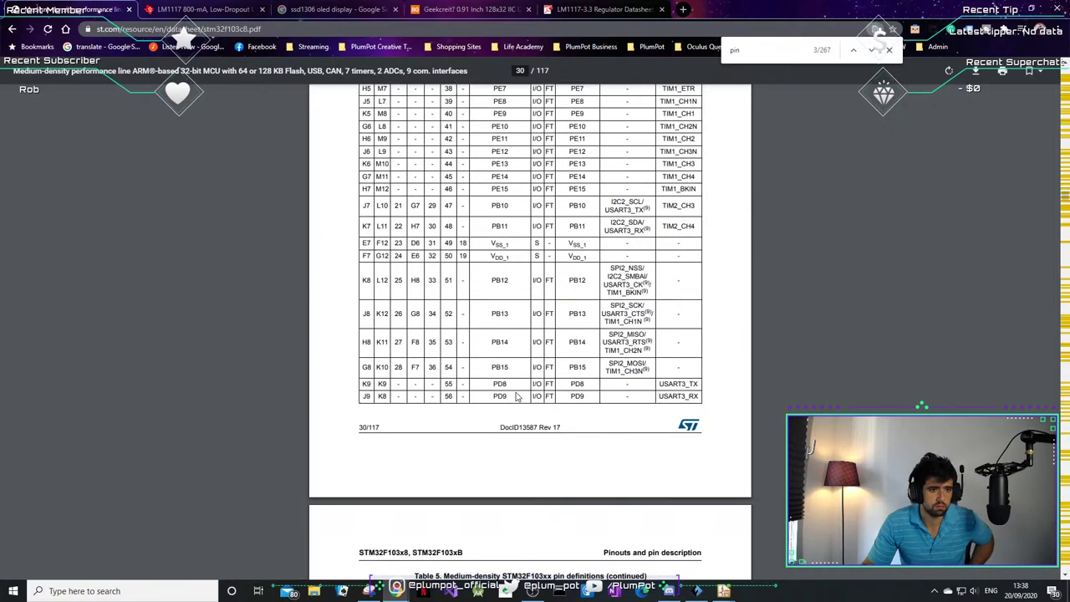
scroll(517, 399, down, 3)
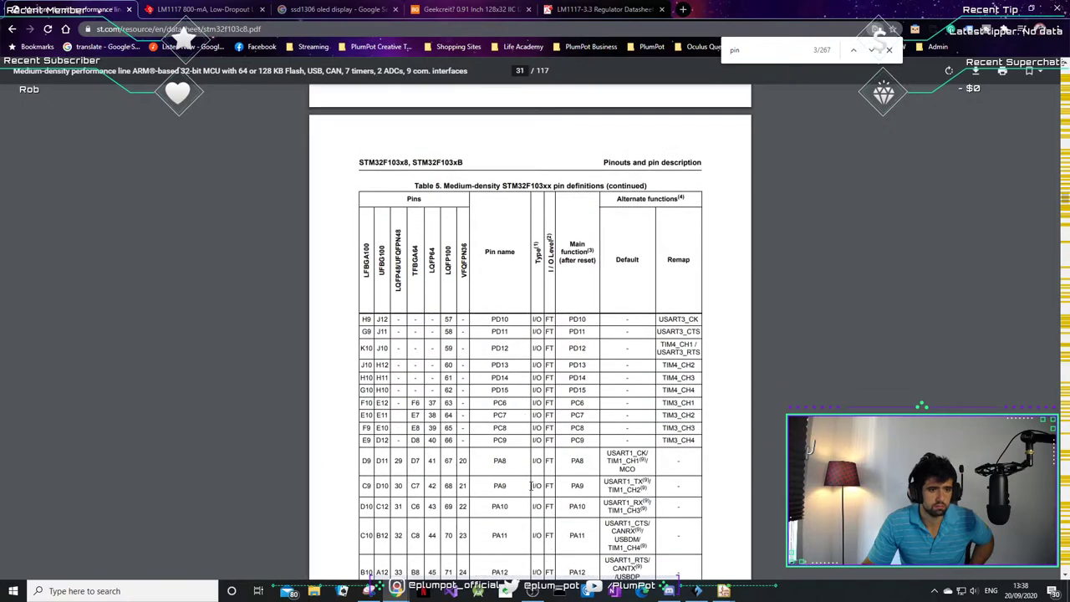
- Highlight PA9's USART1_TX alternate function and examine the neighbouring PA8 to PA13 rows
drag(606, 482, 508, 493)
click(598, 506)
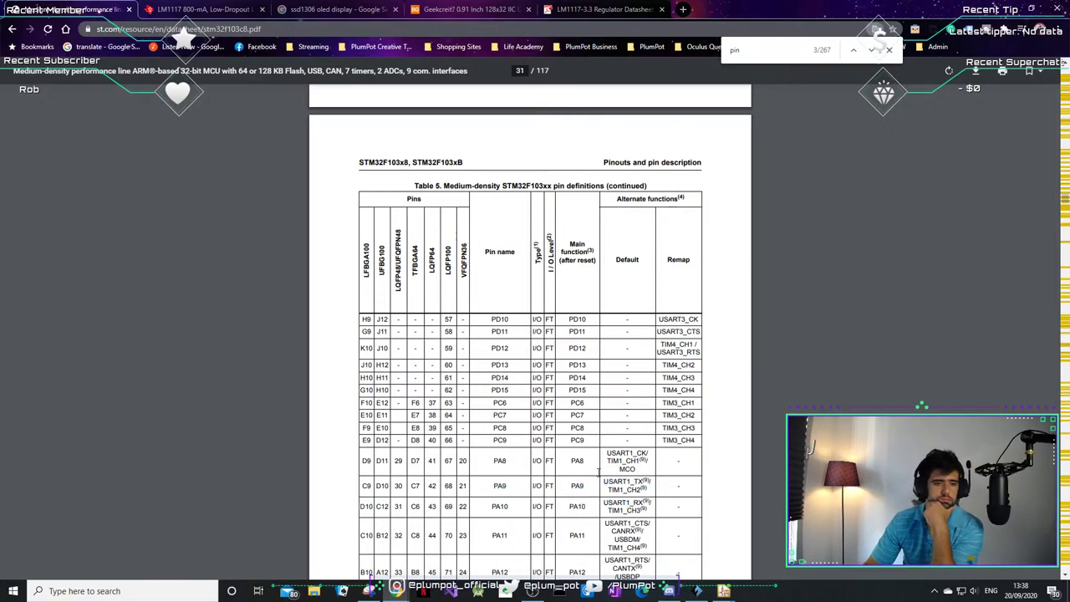
drag(603, 482, 650, 490)
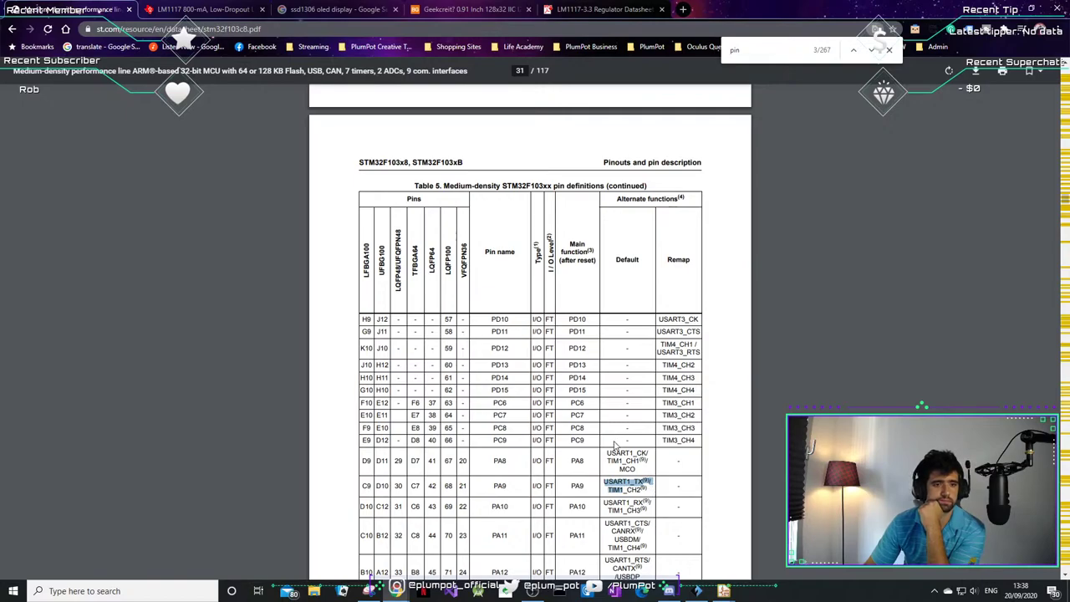
scroll(615, 451, down, 1)
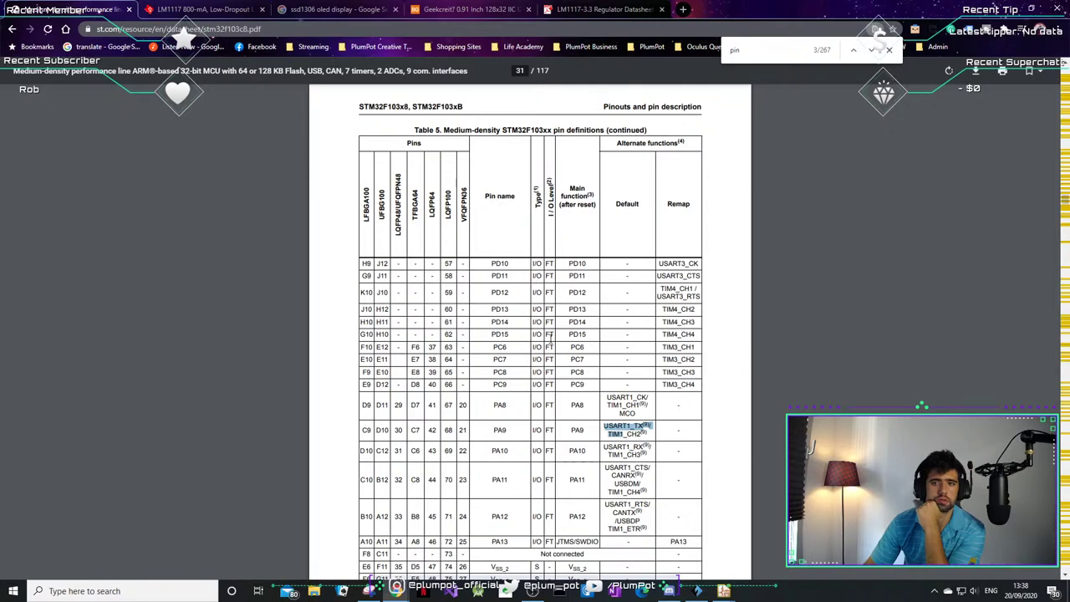
- Check the LQFP48 column on page 30, highlighting the table rows from PE8 to PE14
scroll(531, 366, up, 5)
scroll(501, 393, up, 1)
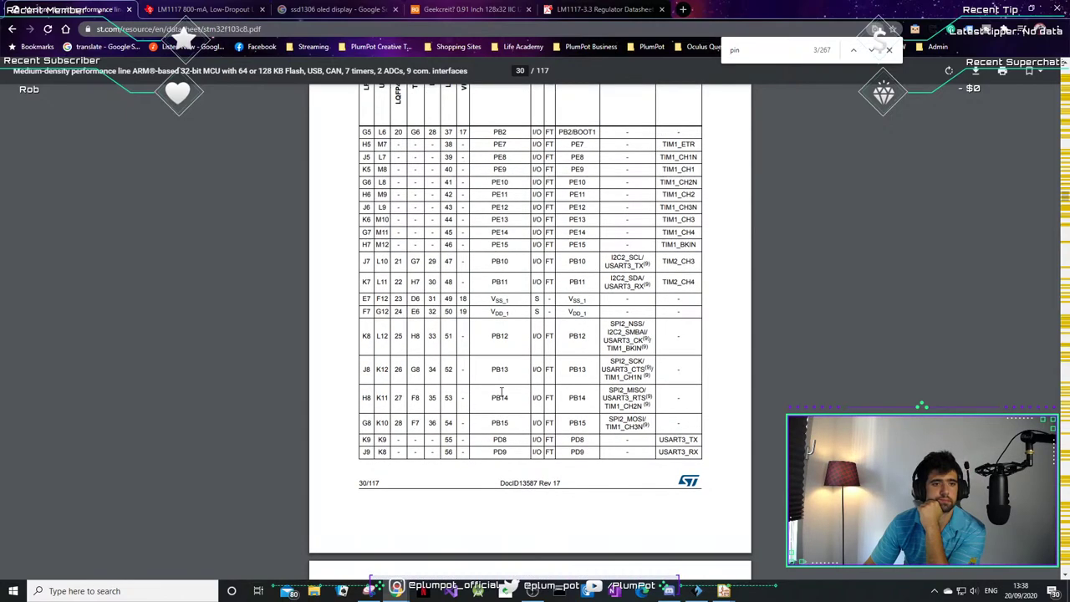
scroll(480, 399, up, 1)
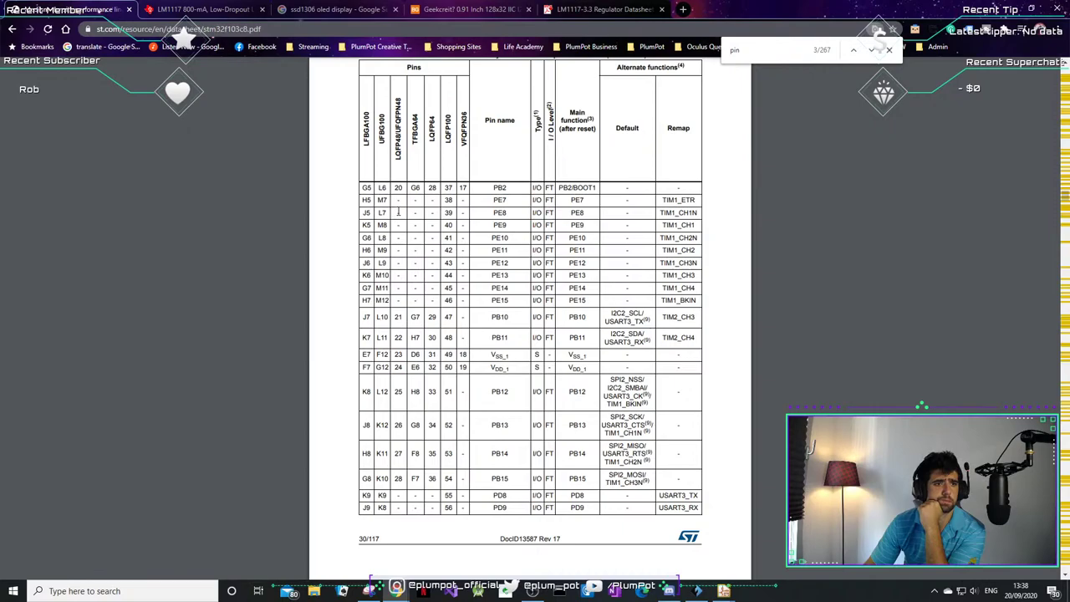
drag(398, 213, 408, 288)
scroll(408, 293, up, 4)
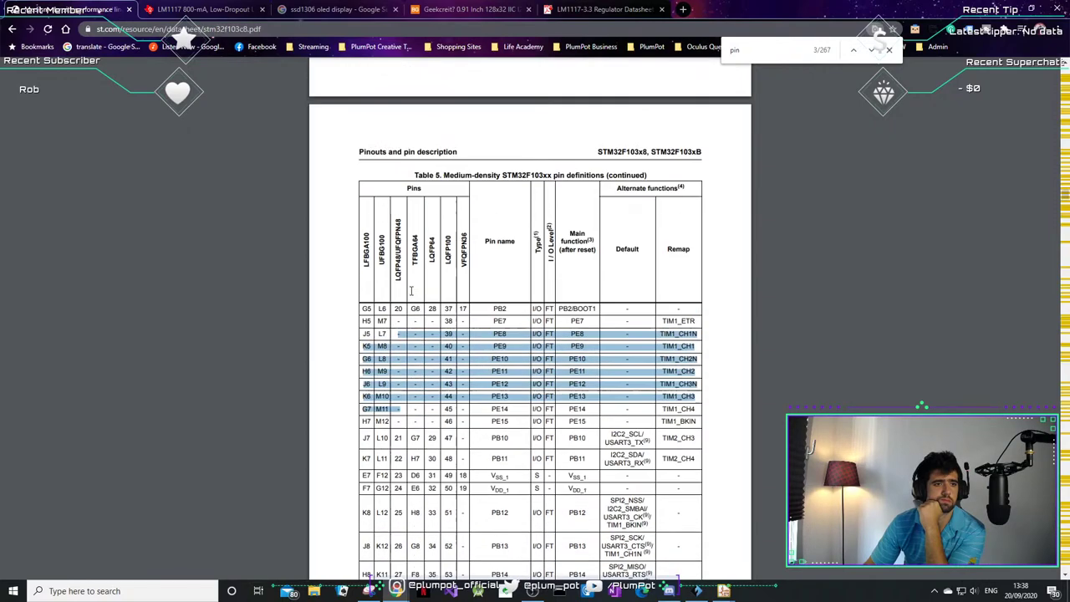
- Examine the main functions of the PA pins on page 29, highlighting PA5 and checking PA1
scroll(408, 297, up, 3)
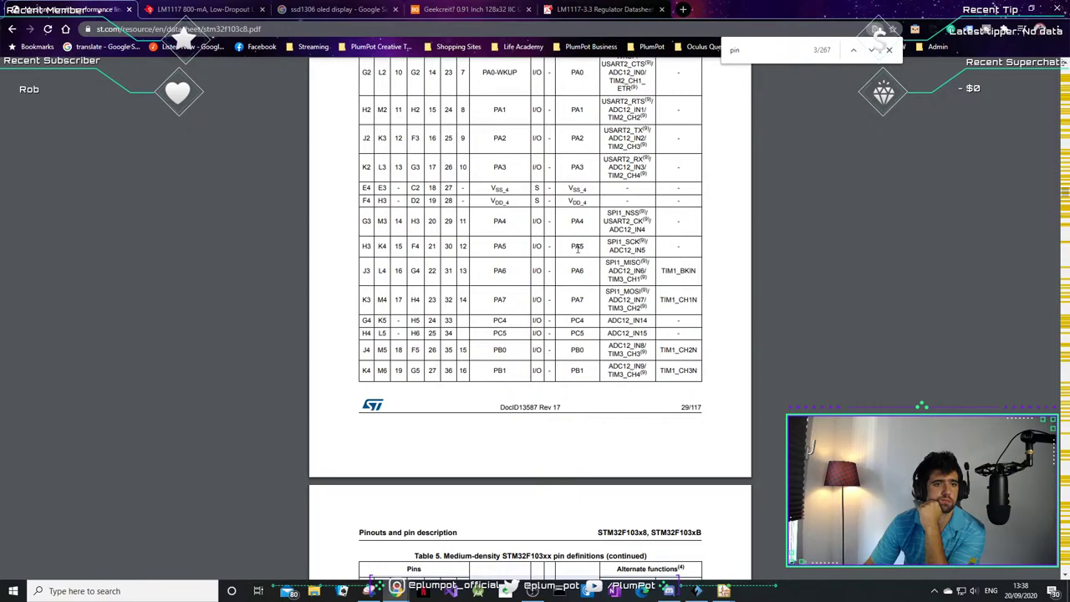
drag(585, 246, 571, 246)
scroll(569, 245, up, 1)
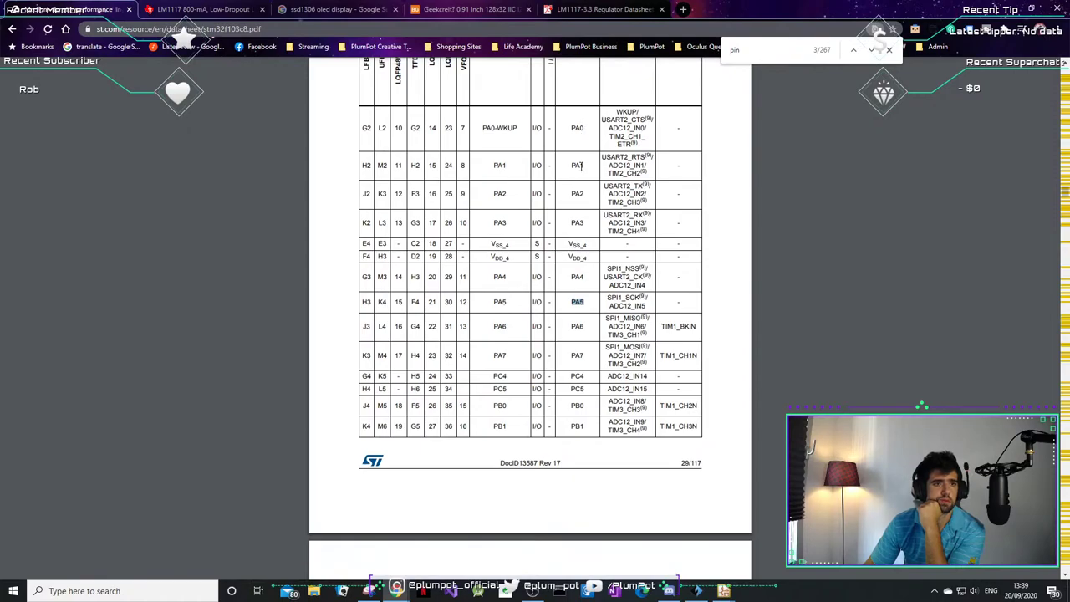
click(580, 167)
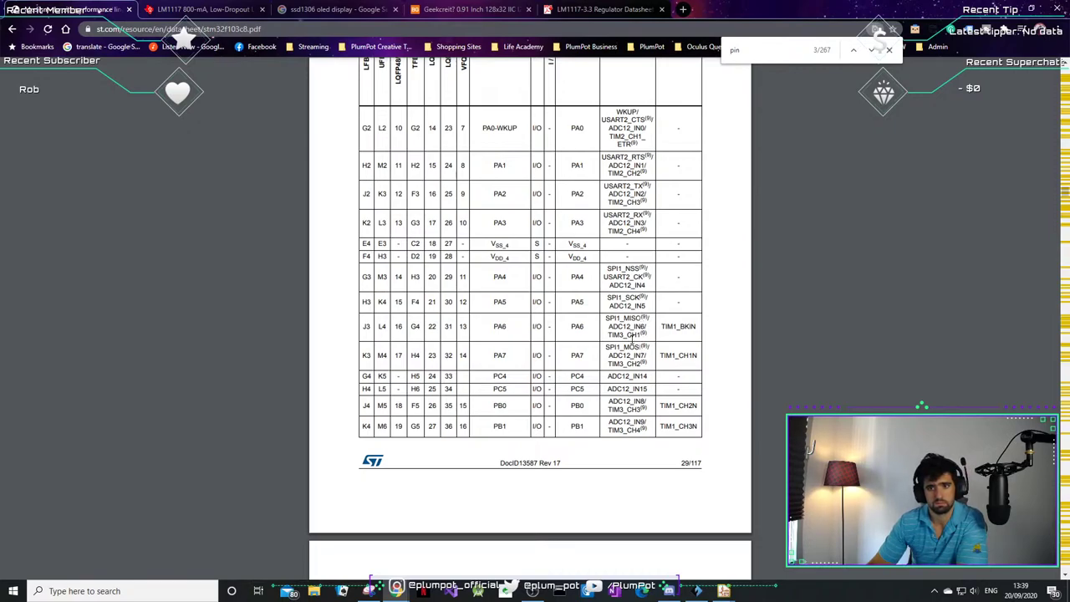
- Locate the USBDP and USBDM alternate functions in the page 31 pin definitions and highlight each one
scroll(568, 449, down, 5)
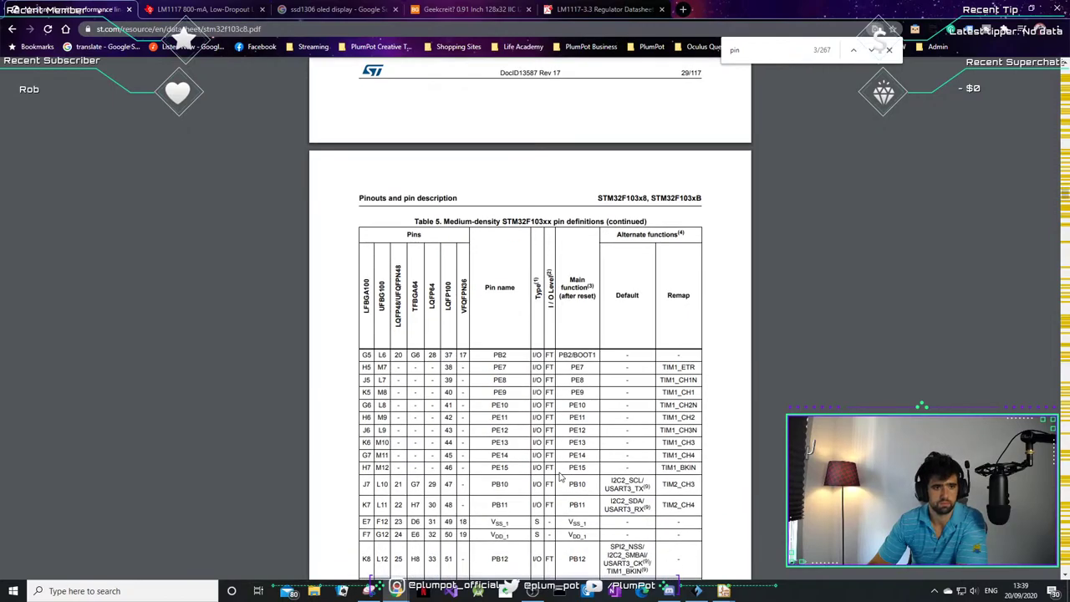
scroll(562, 475, down, 9)
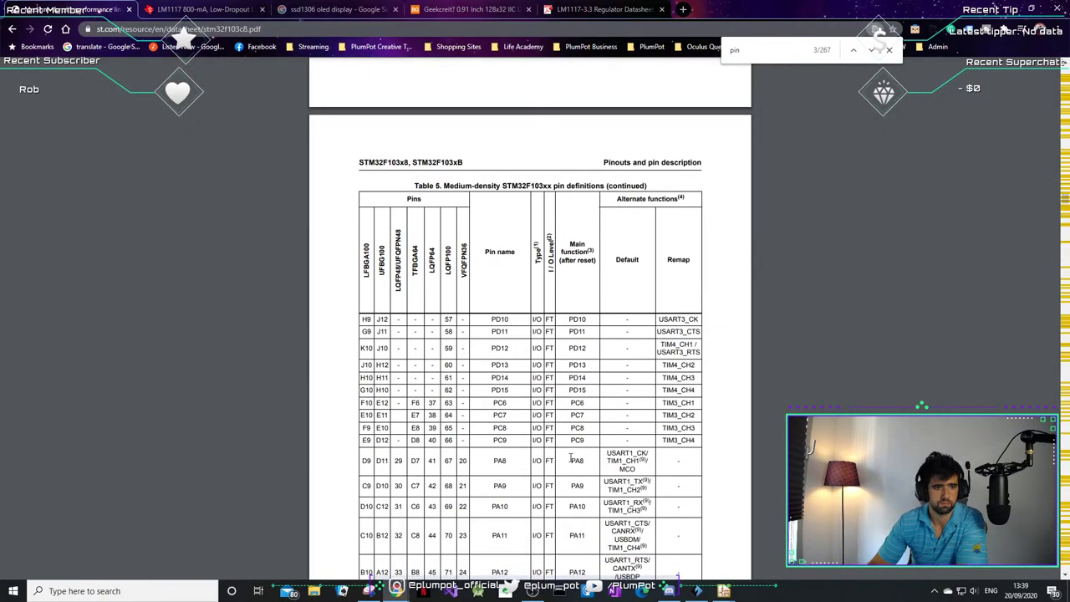
scroll(587, 387, down, 4)
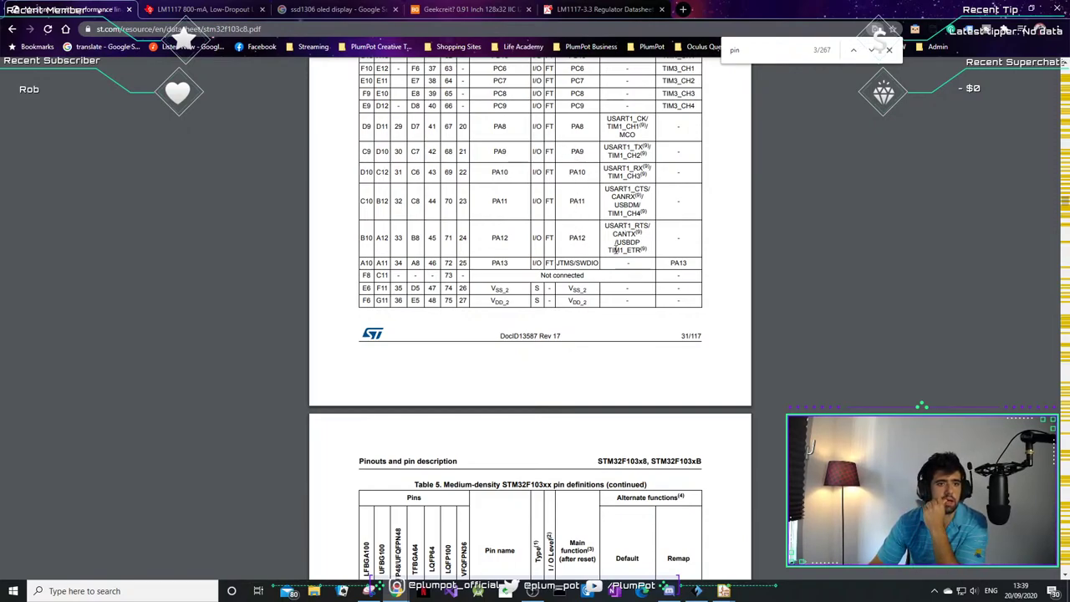
drag(638, 241, 619, 242)
click(645, 242)
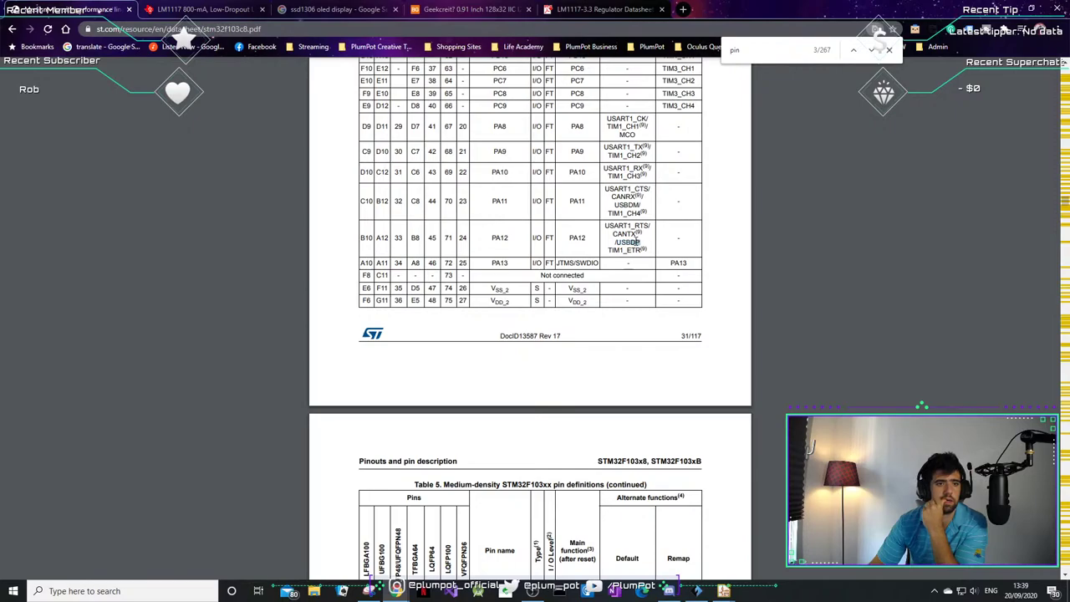
drag(637, 204, 612, 204)
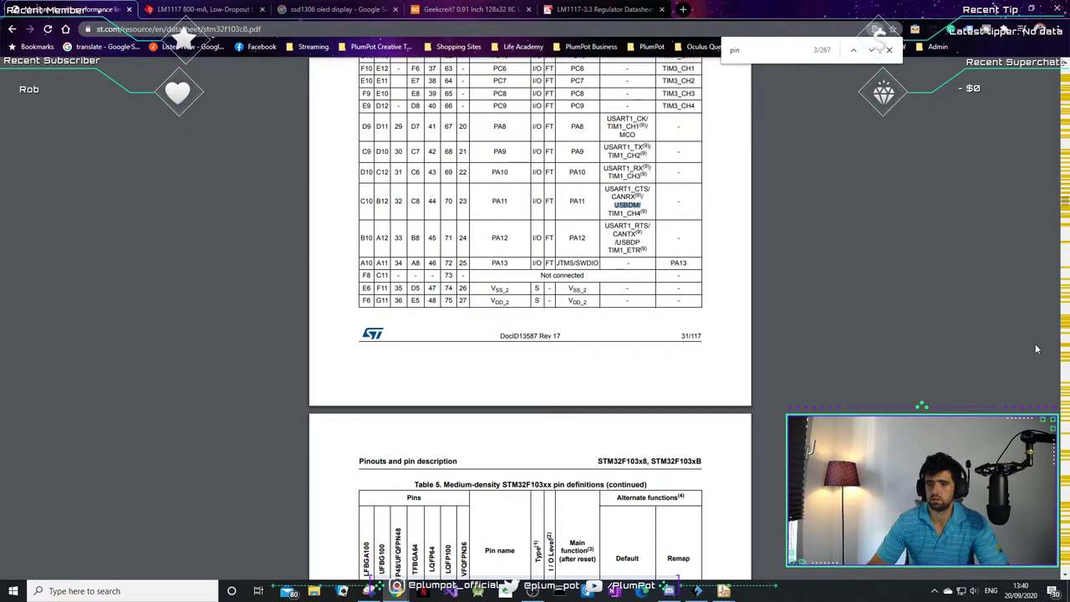
- Return to the page 29 pin definitions and examine the alternate functions of PA0 to PB1
scroll(636, 373, up, 5)
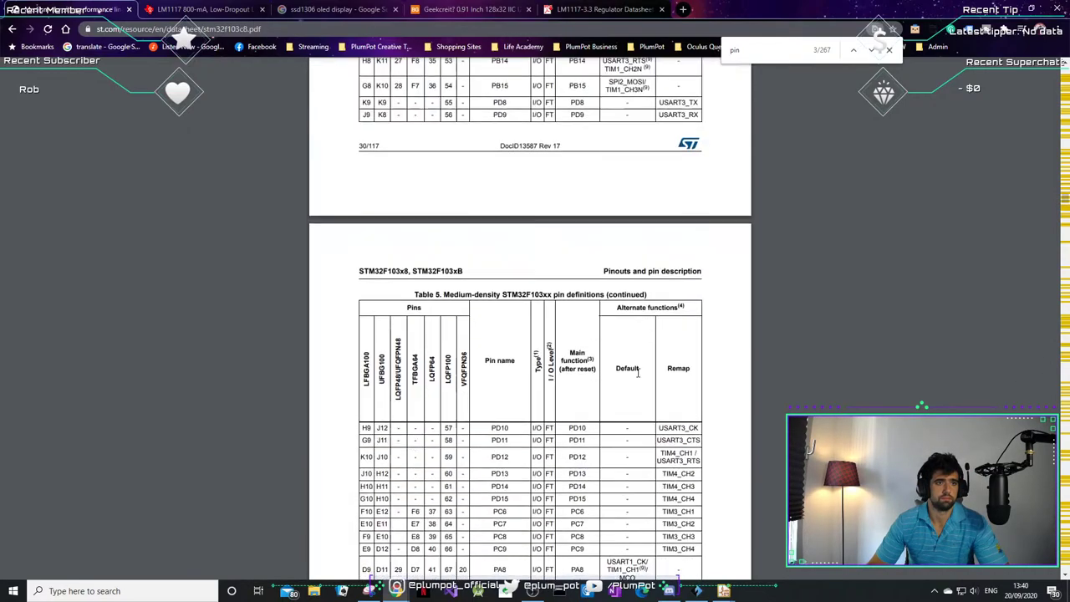
scroll(637, 373, up, 10)
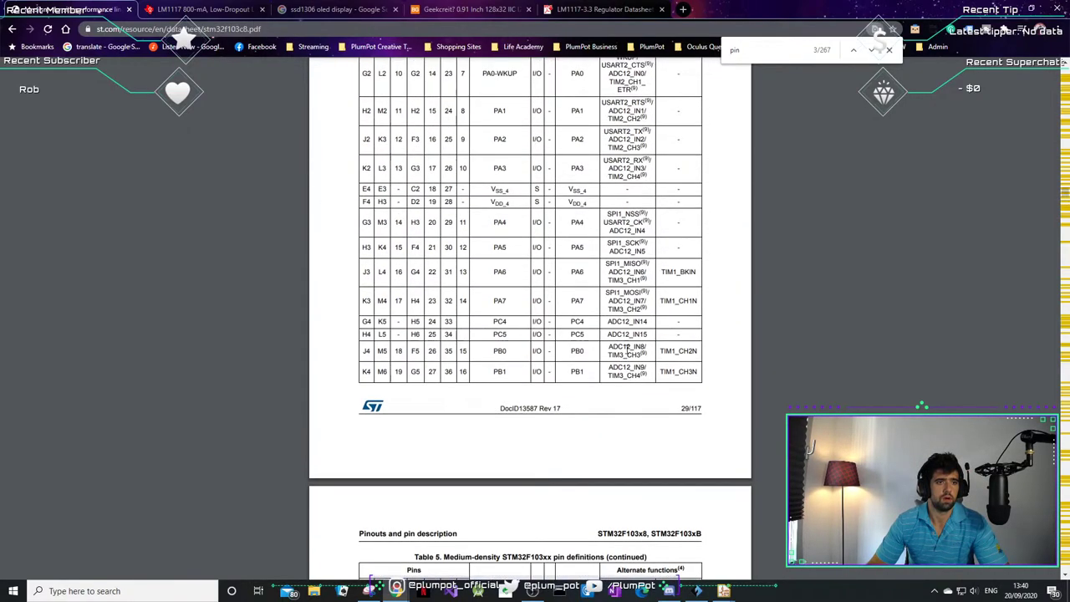
- Examine the page 29 pin table, highlighting PB0 to PB1 and PA1 to PA4, and check the default functions of PA5 and PC4
scroll(627, 348, up, 1)
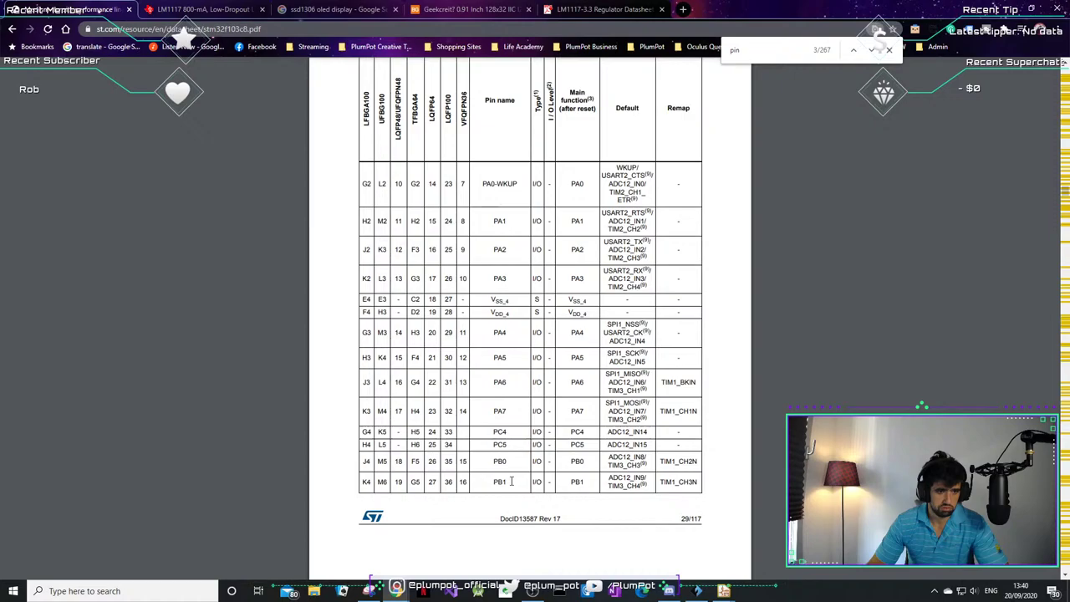
drag(505, 481, 494, 471)
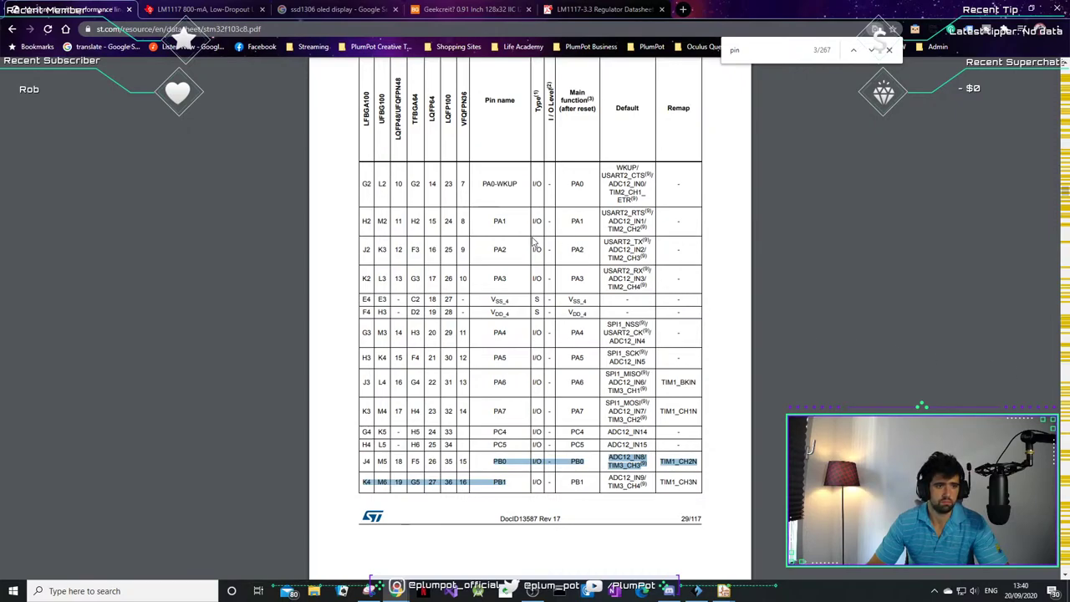
drag(499, 221, 571, 332)
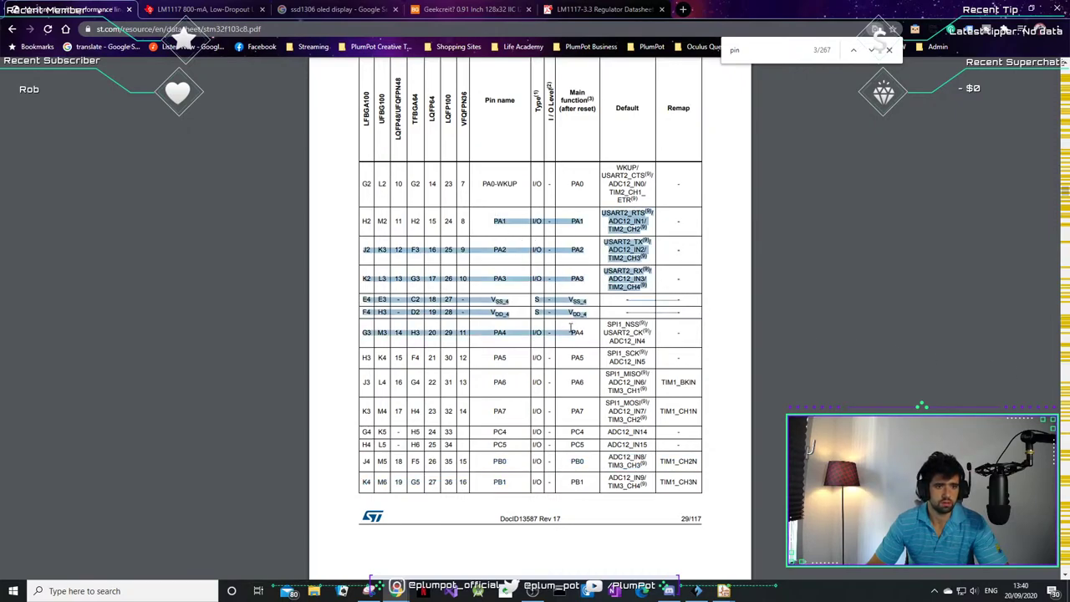
click(631, 353)
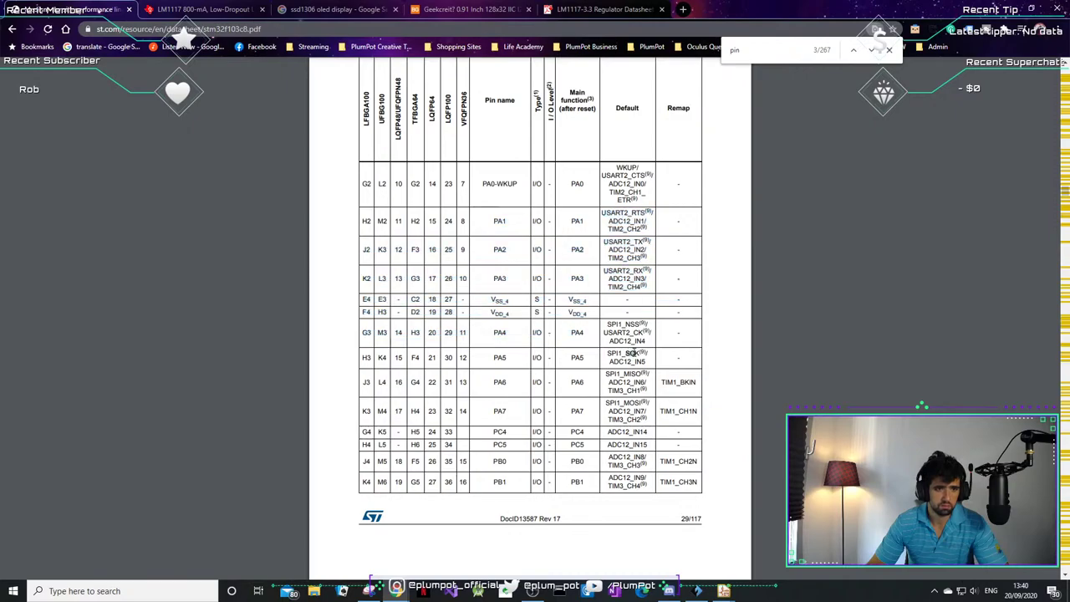
drag(648, 435, 611, 427)
click(611, 439)
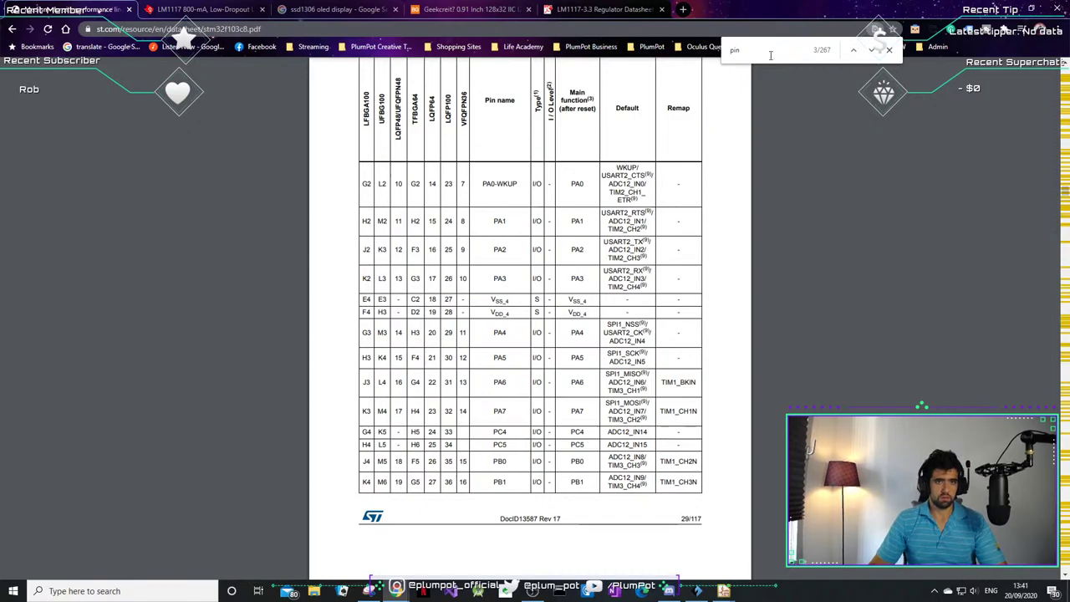
- Compare the STM32's PA pins in the Eeschema schematic with the page 29 pin definitions in the datasheet
key(alt+Tab)
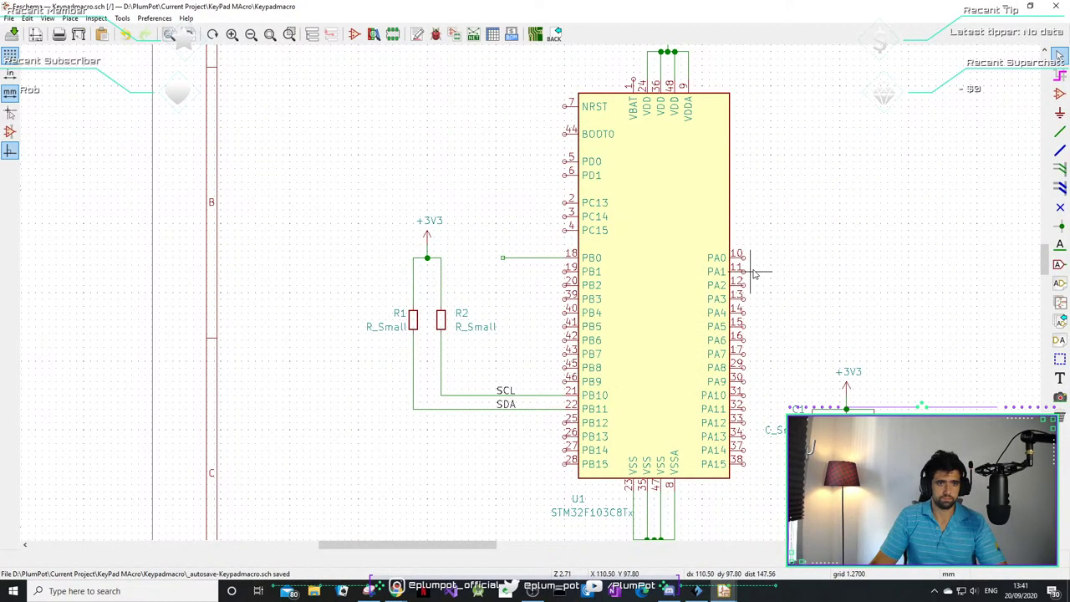
middle_drag(754, 245, 664, 241)
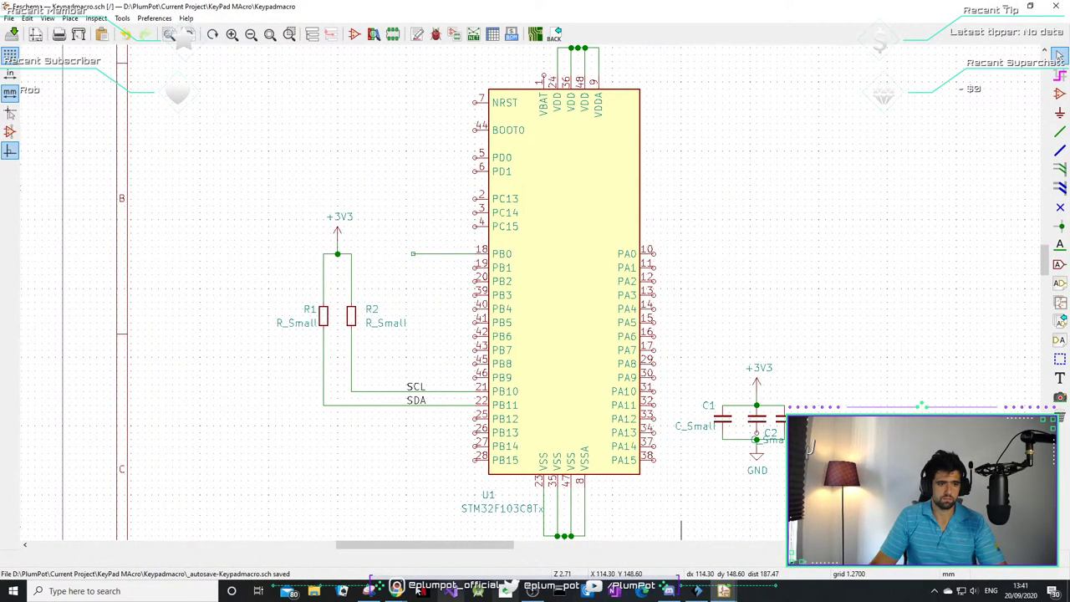
click(382, 539)
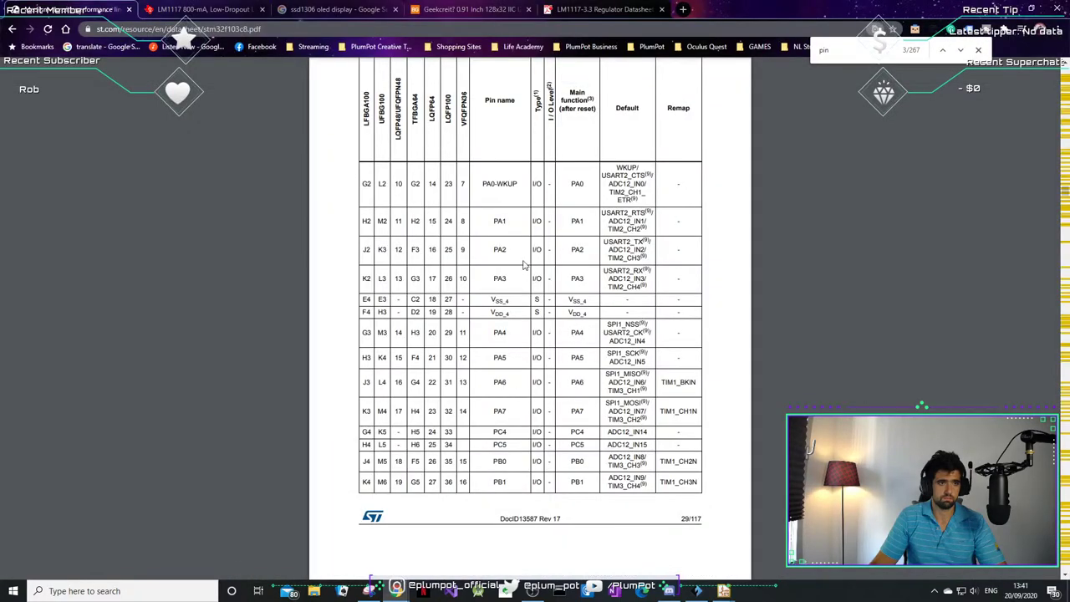
scroll(532, 318, up, 4)
scroll(535, 320, down, 4)
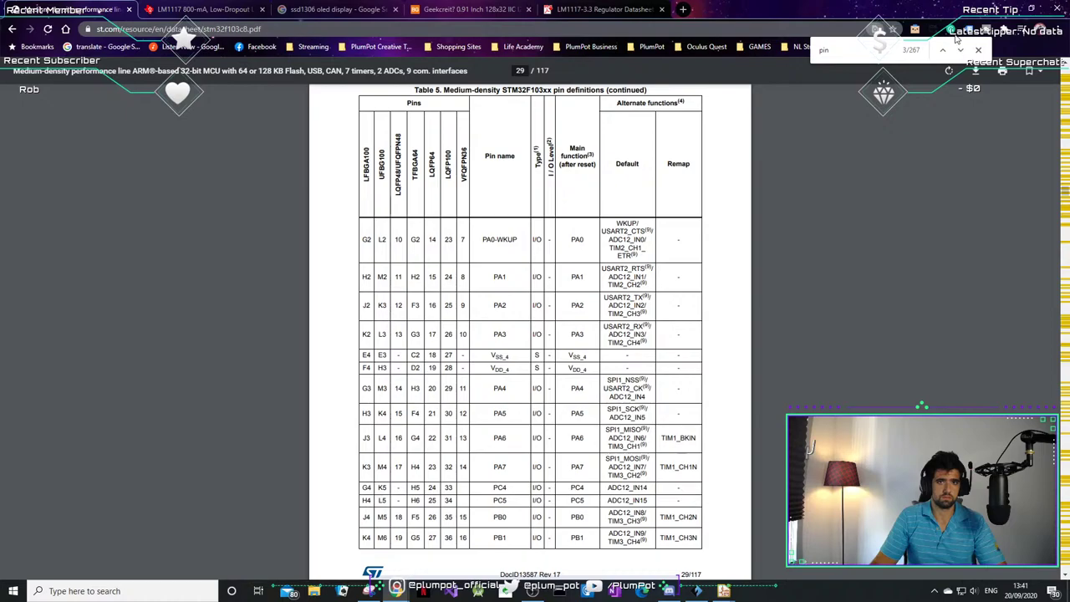
- Return to the Eeschema schematic and draw seven parallel horizontal wires about 12.7 mm long outward from STM32 pins PA1 to PA7
click(1005, 8)
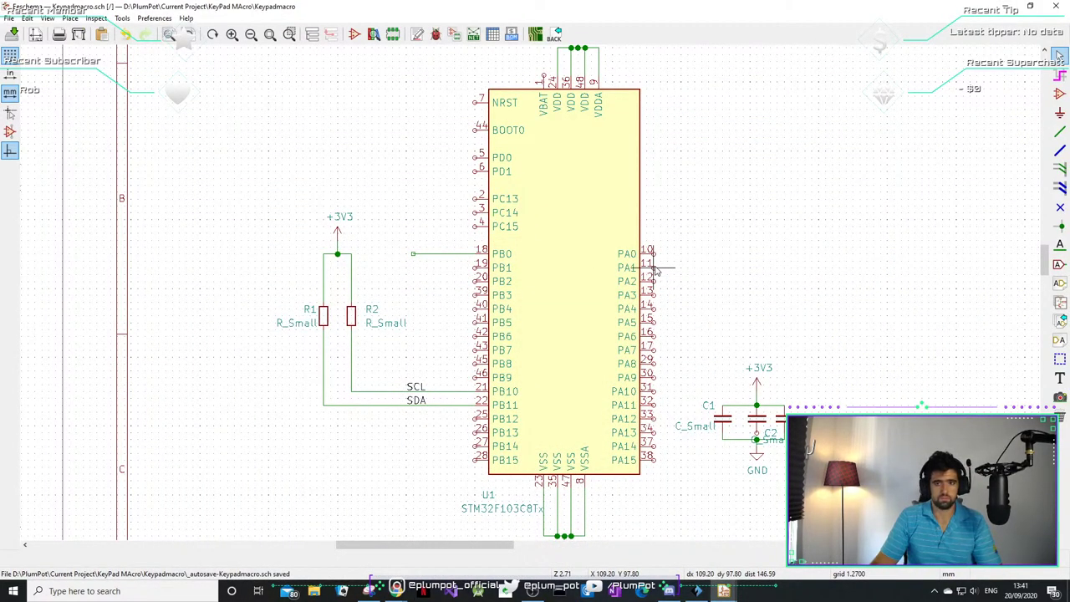
key(w)
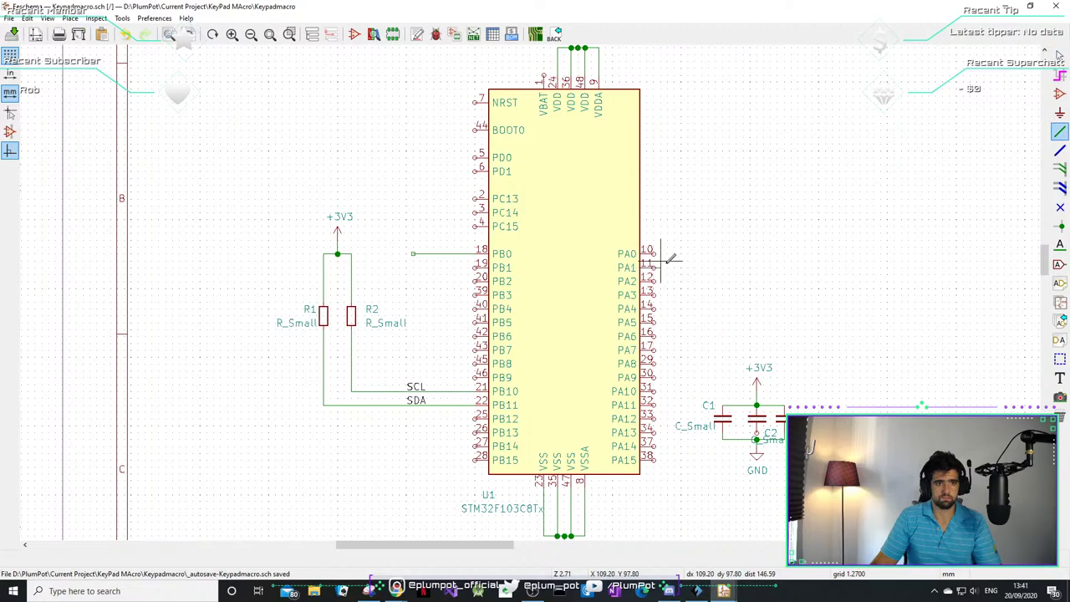
double_click(723, 268)
click(656, 280)
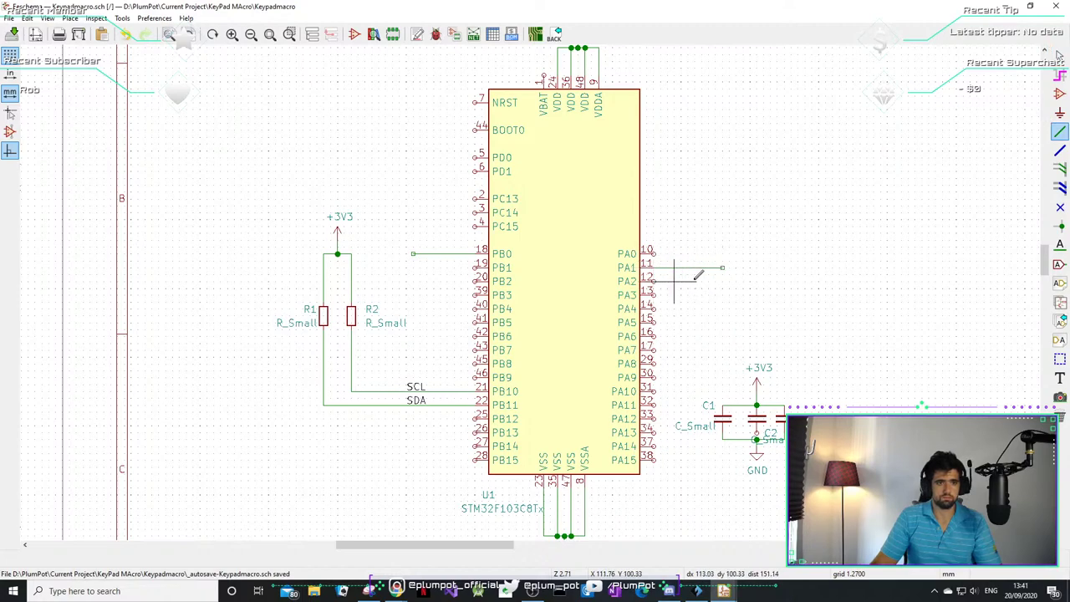
double_click(723, 280)
click(655, 294)
double_click(723, 294)
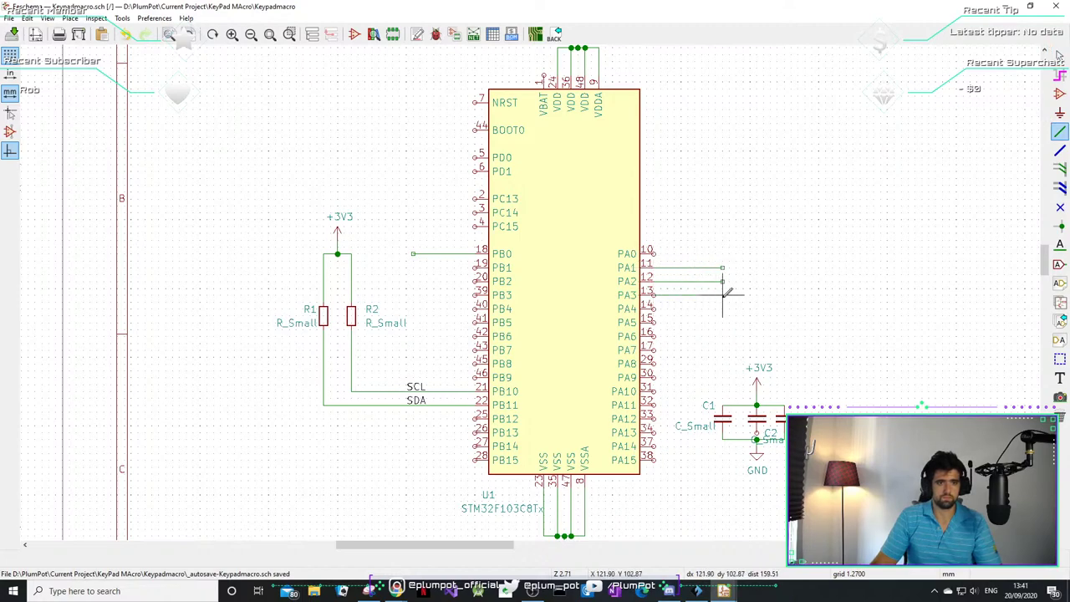
click(656, 308)
double_click(722, 308)
click(655, 322)
double_click(723, 322)
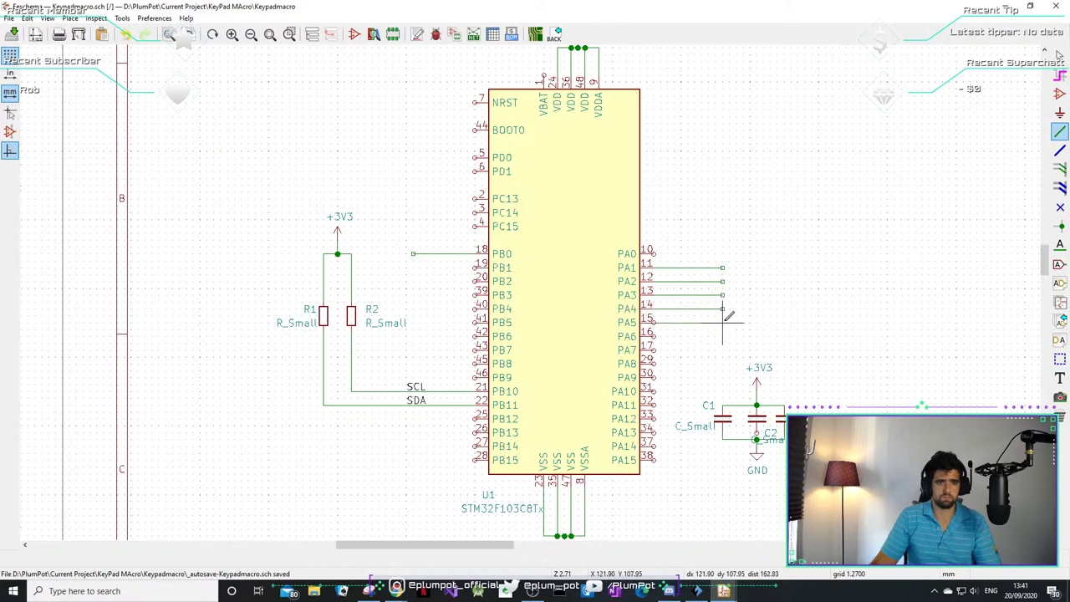
click(655, 335)
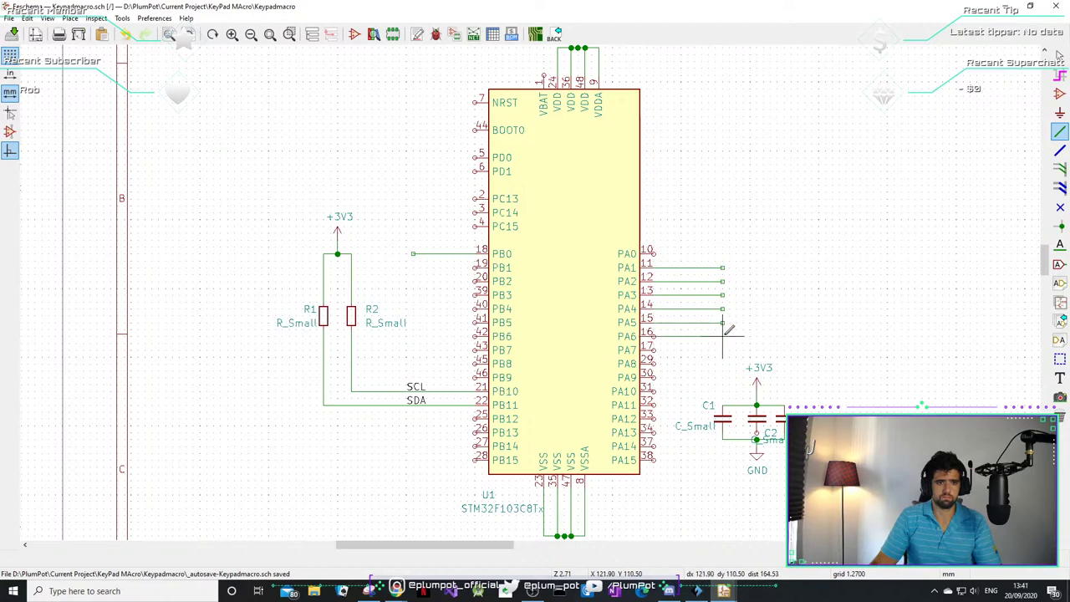
double_click(722, 335)
click(655, 349)
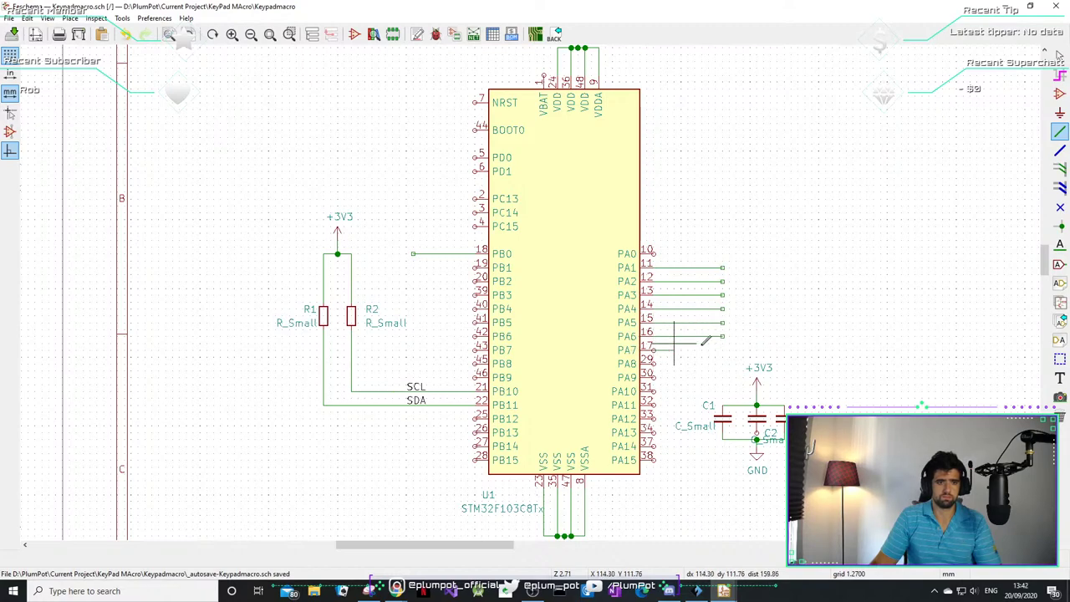
double_click(723, 349)
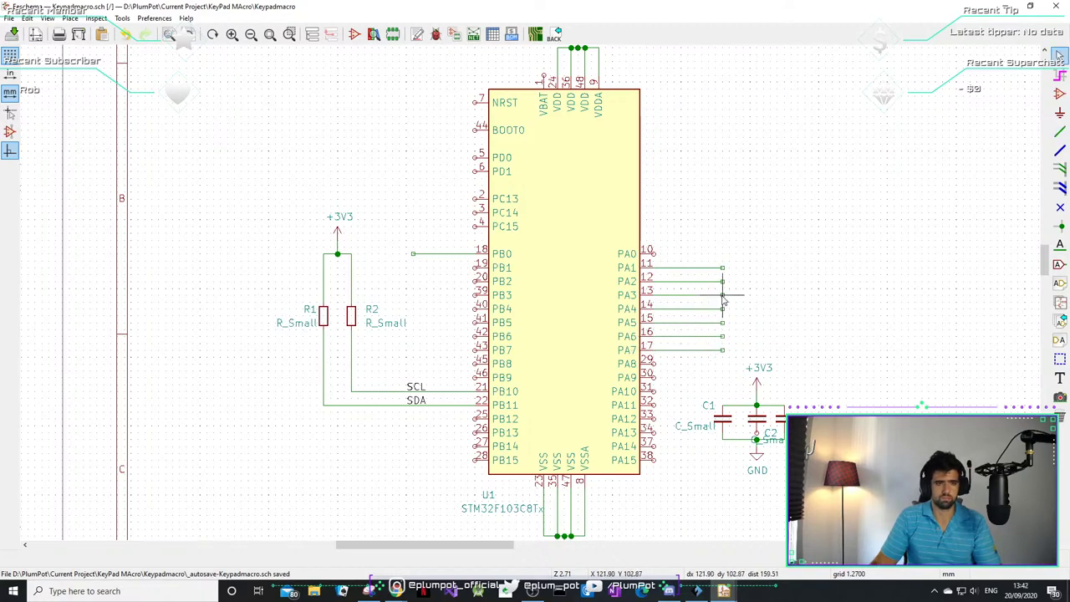
- Duplicate switch S1's LED1 net label onto the outer end of the PA1 wire, oriented to read over the wire
scroll(722, 301, down, 5)
scroll(486, 364, up, 5)
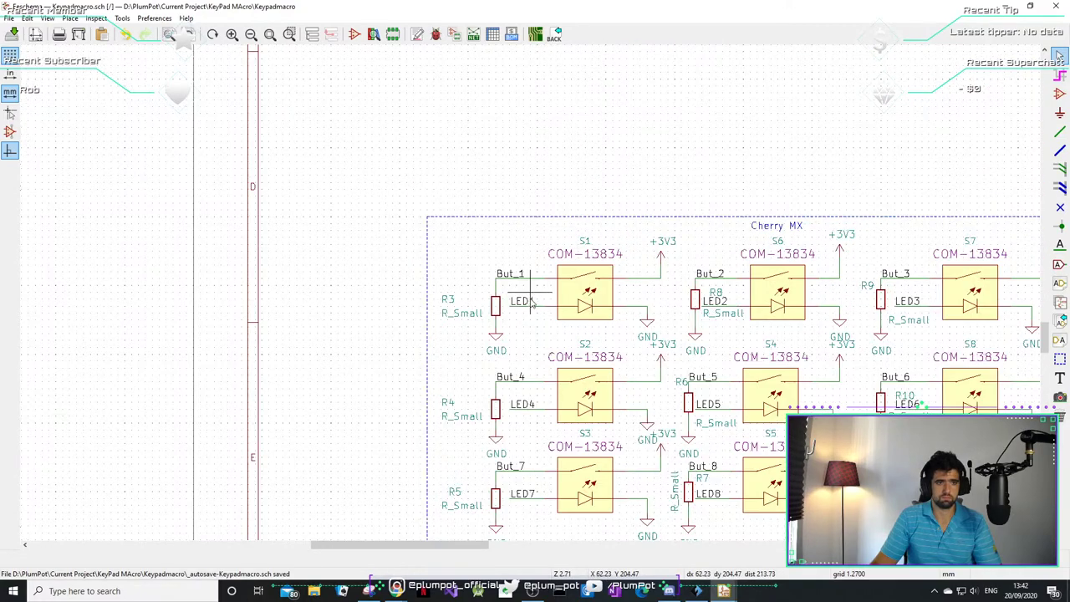
scroll(650, 120, up, 1)
click(513, 308)
key(ctrl+d)
scroll(513, 309, down, 5)
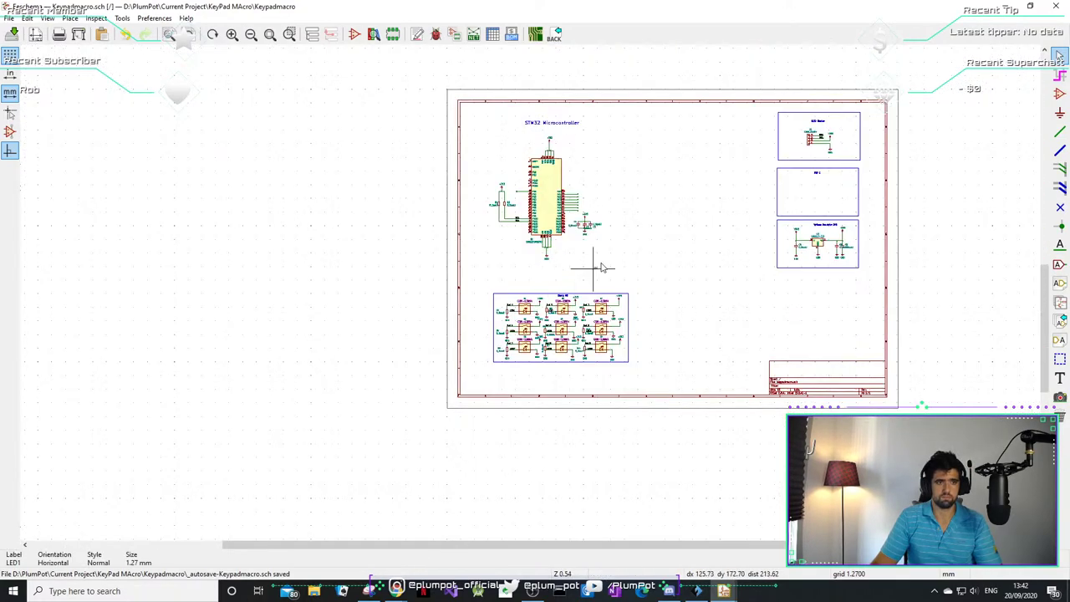
scroll(526, 180, up, 5)
scroll(527, 176, up, 3)
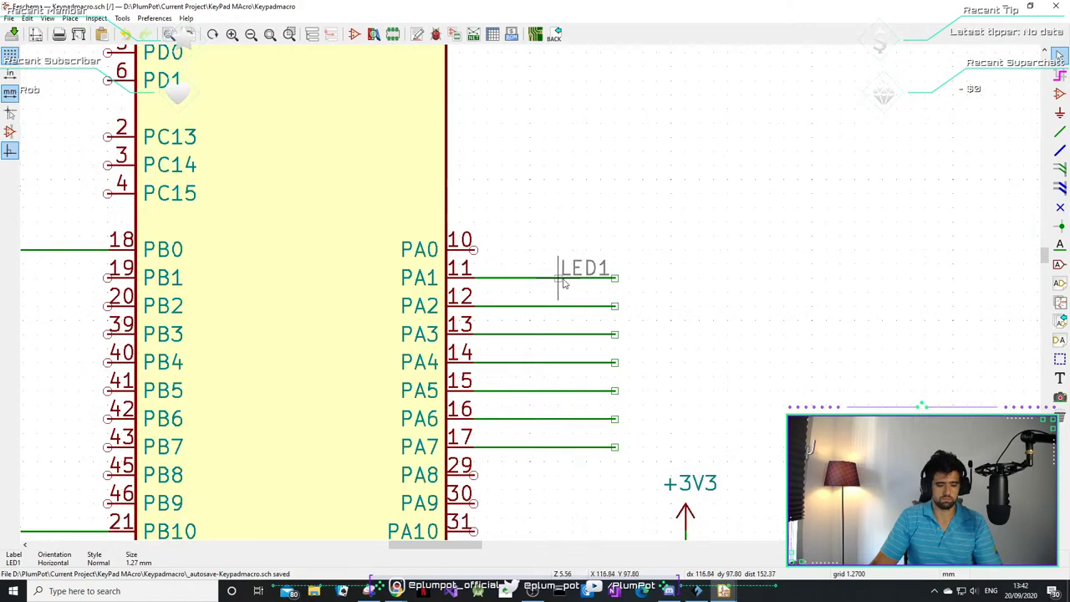
click(616, 278)
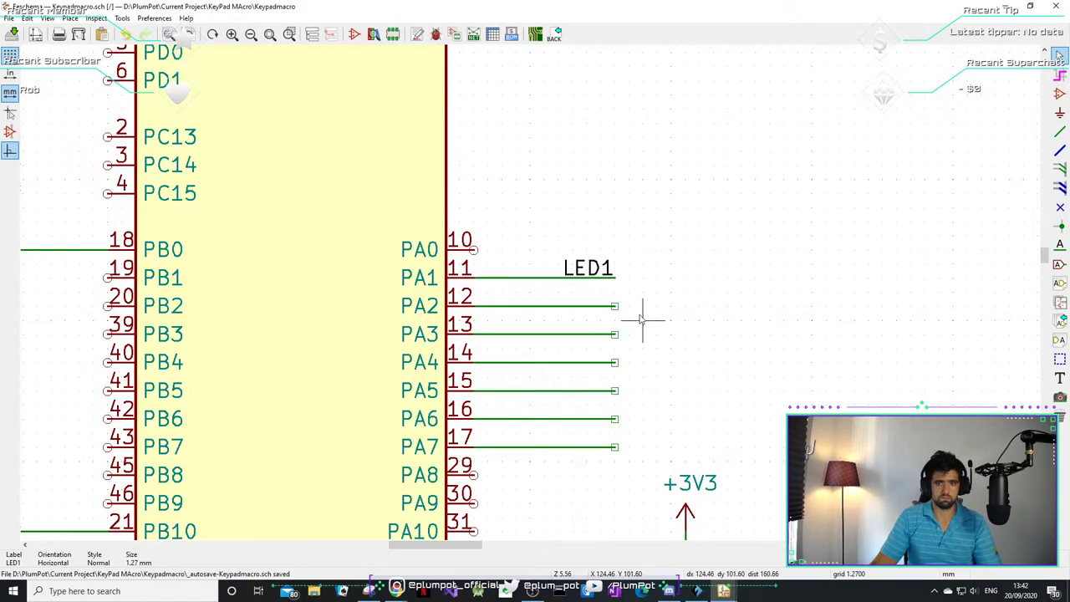
- Duplicate the LED1 label from the PA1 wire onto the outer ends of the PA2, PA3, PA4 and PA5 wires
click(587, 268)
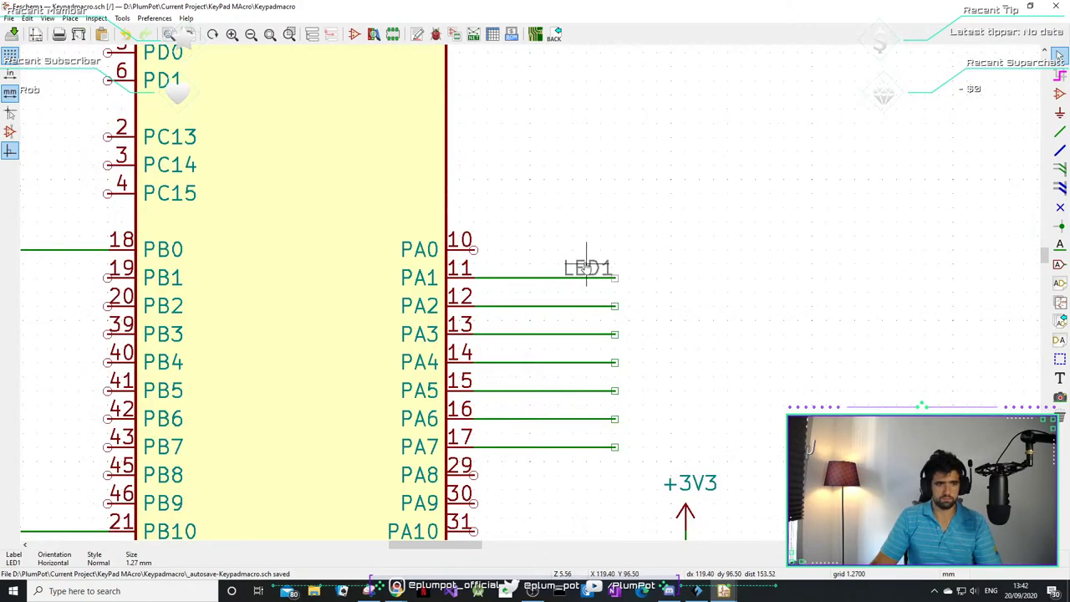
key(ctrl+d)
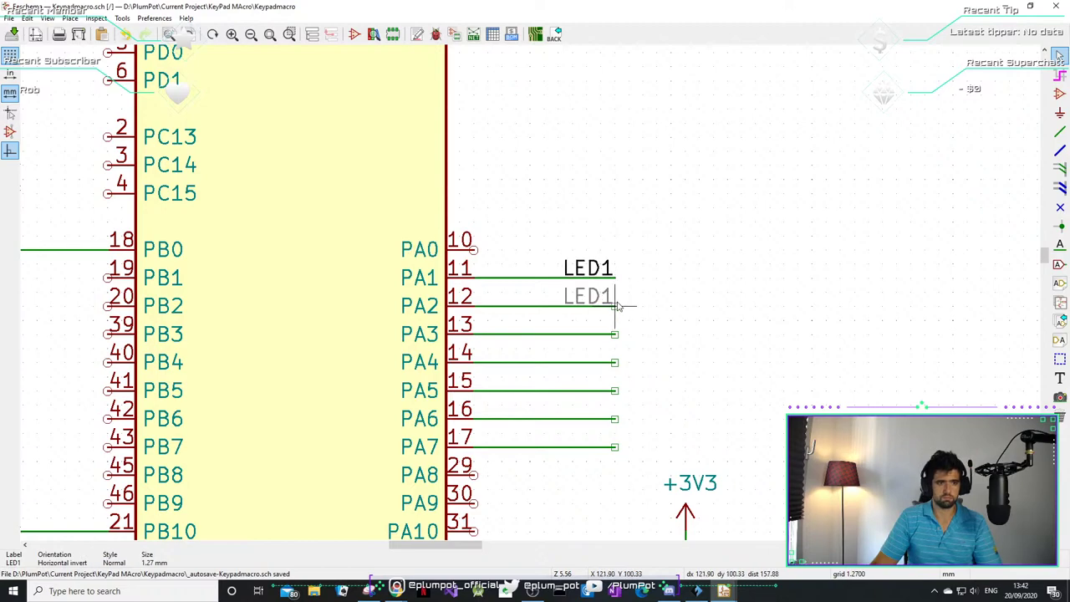
click(616, 306)
key(ctrl+d)
click(617, 334)
key(ctrl+d)
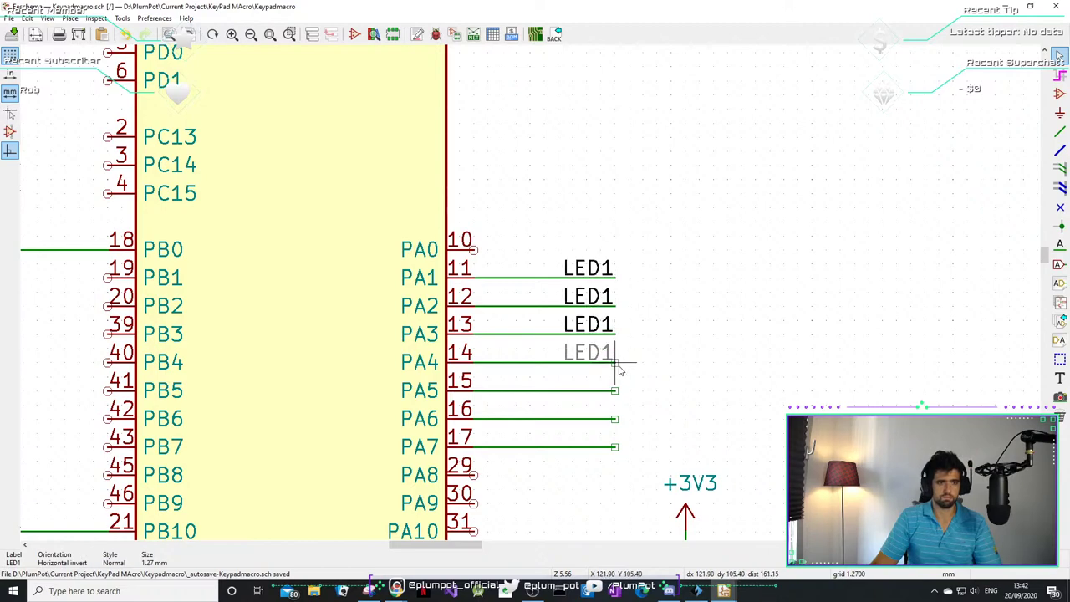
click(617, 362)
key(ctrl+d)
click(616, 390)
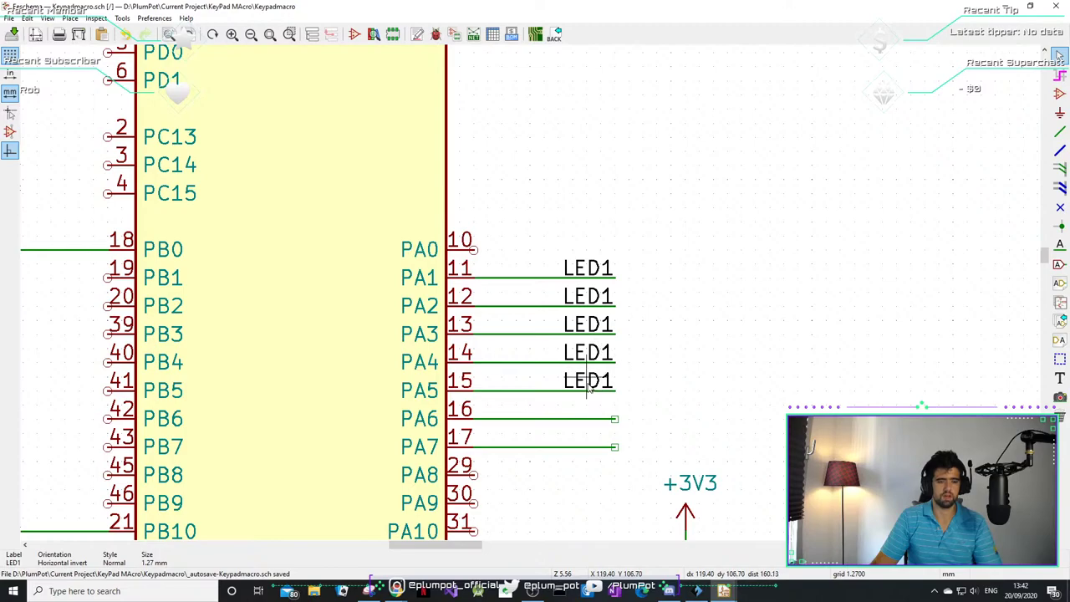
- Undo the LED1 label placements on the PA1 to PA5 wires
key(ctrl+z)
key(ctrl+z)
key(ctrl+z)
key(ctrl+z)
key(ctrl+z)
- Duplicate switch S1's But_1 net label onto the outer end of the PA1 wire, rotated 180 degrees to read over the wire
scroll(530, 297, down, 1)
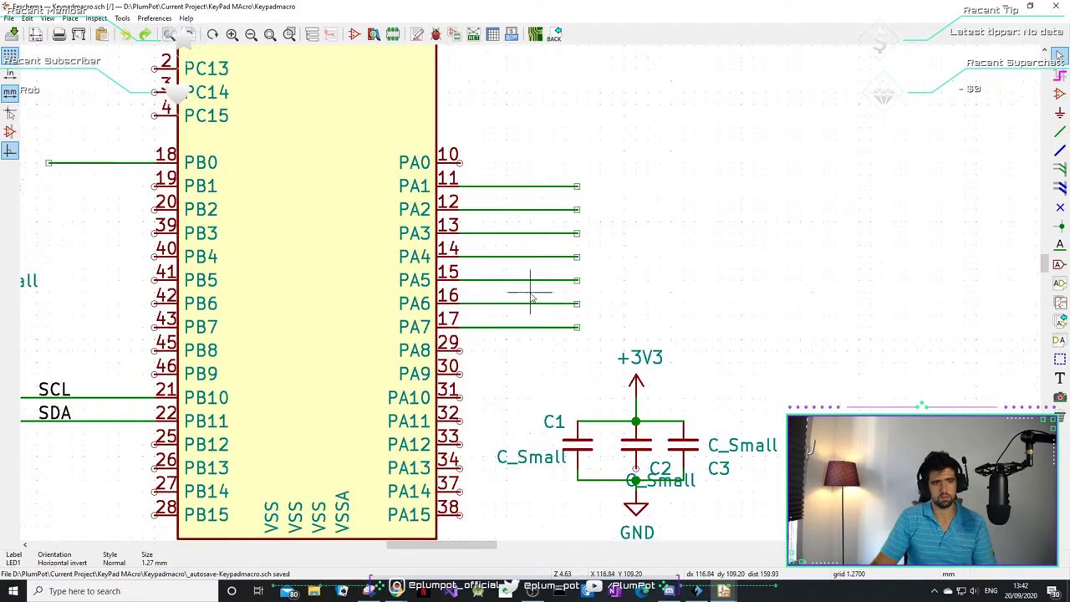
scroll(529, 297, down, 3)
scroll(422, 451, up, 6)
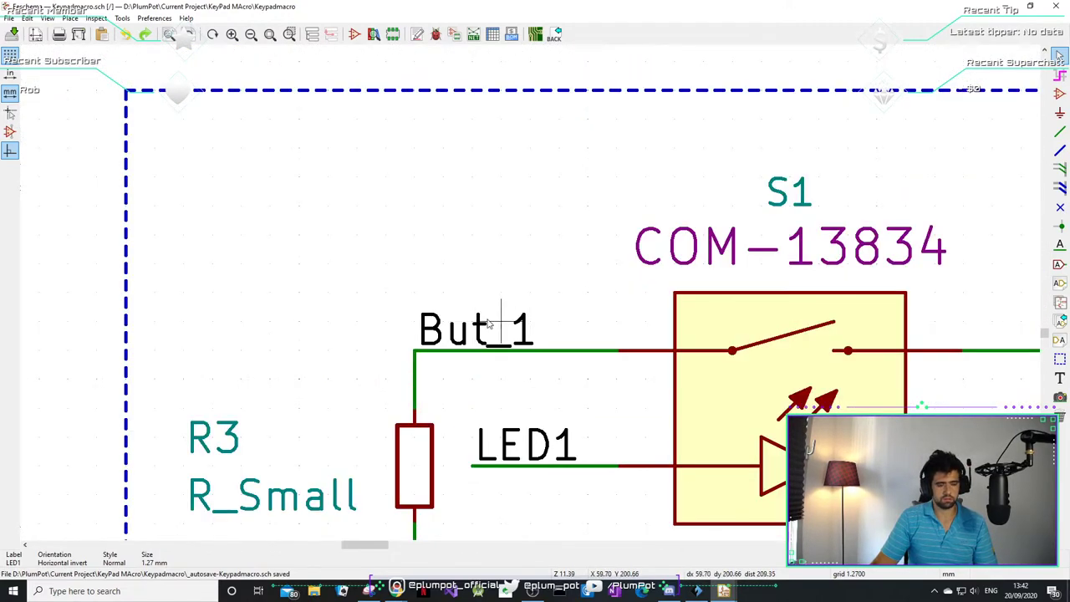
scroll(490, 324, down, 6)
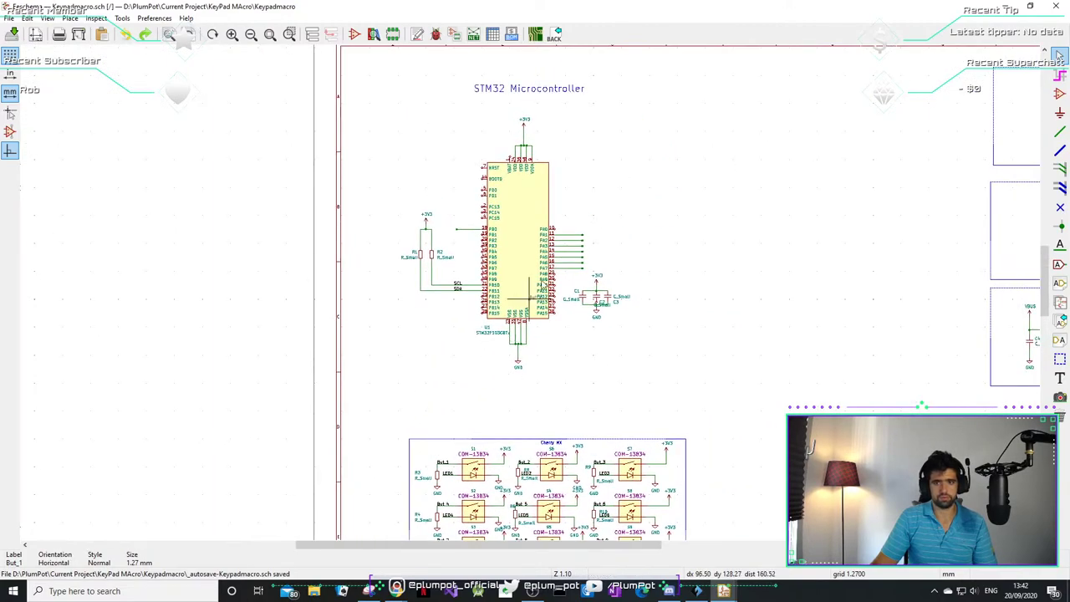
scroll(544, 284, up, 6)
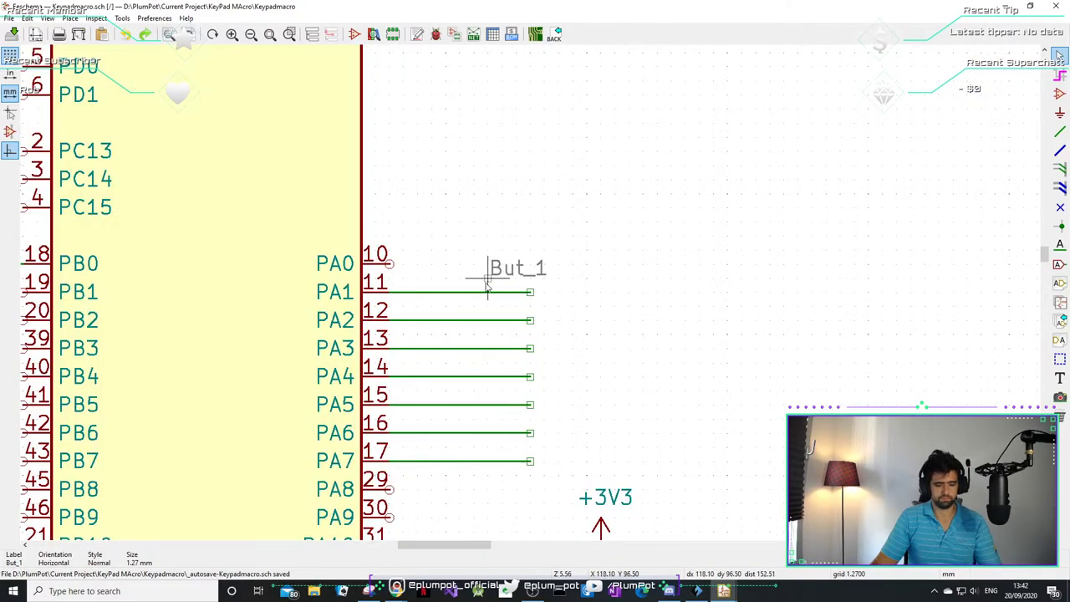
key(r)
key(r)
click(530, 292)
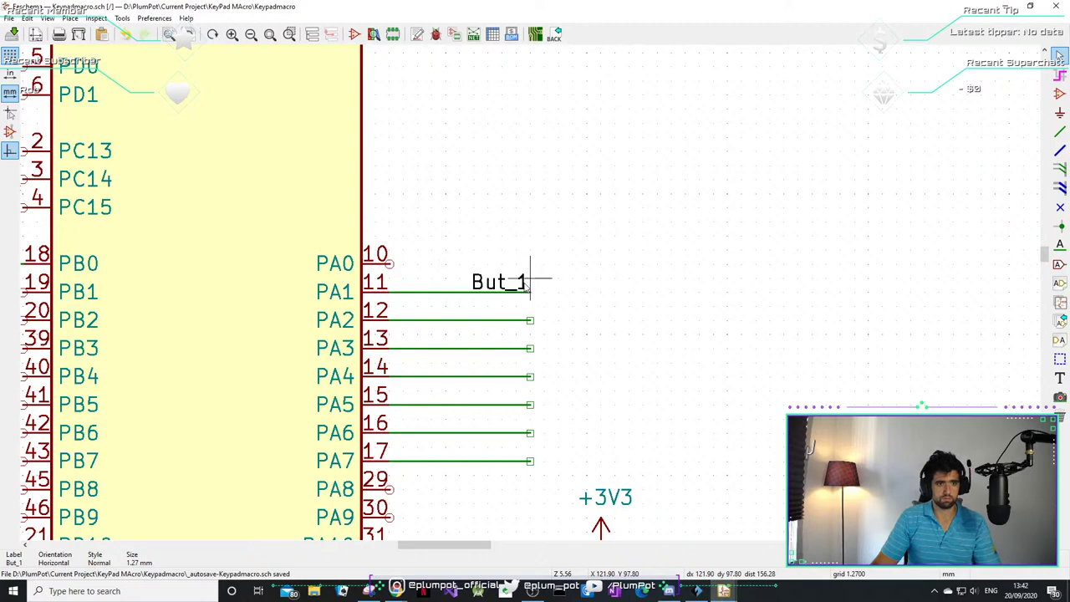
- Duplicate the But_1 label onto the outer ends of the PA2 to PA7 wires
key(ctrl+d)
click(529, 320)
key(ctrl+d)
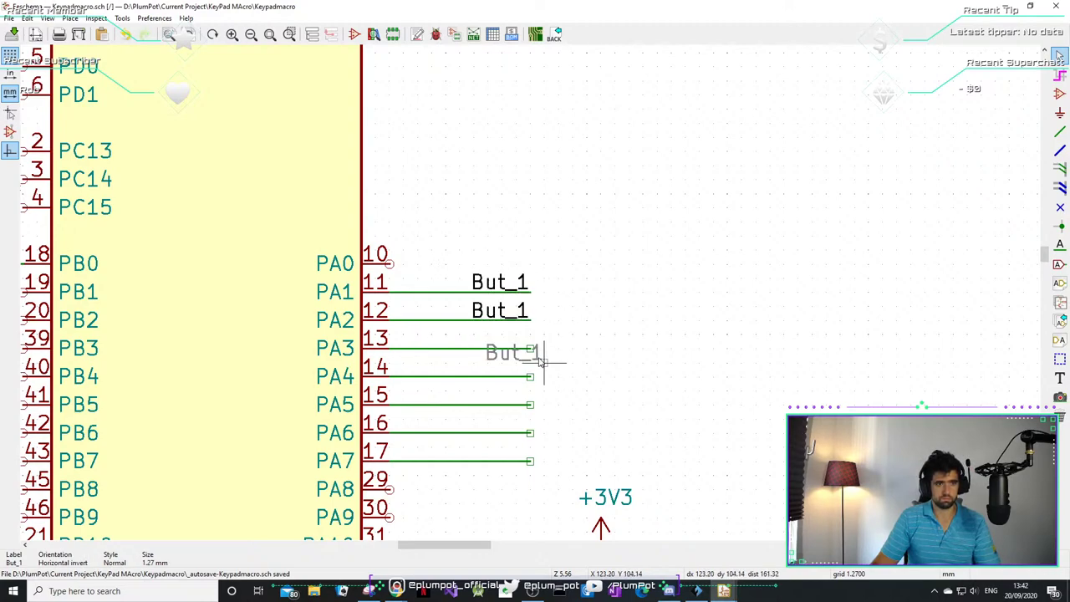
click(530, 348)
key(ctrl+d)
click(530, 377)
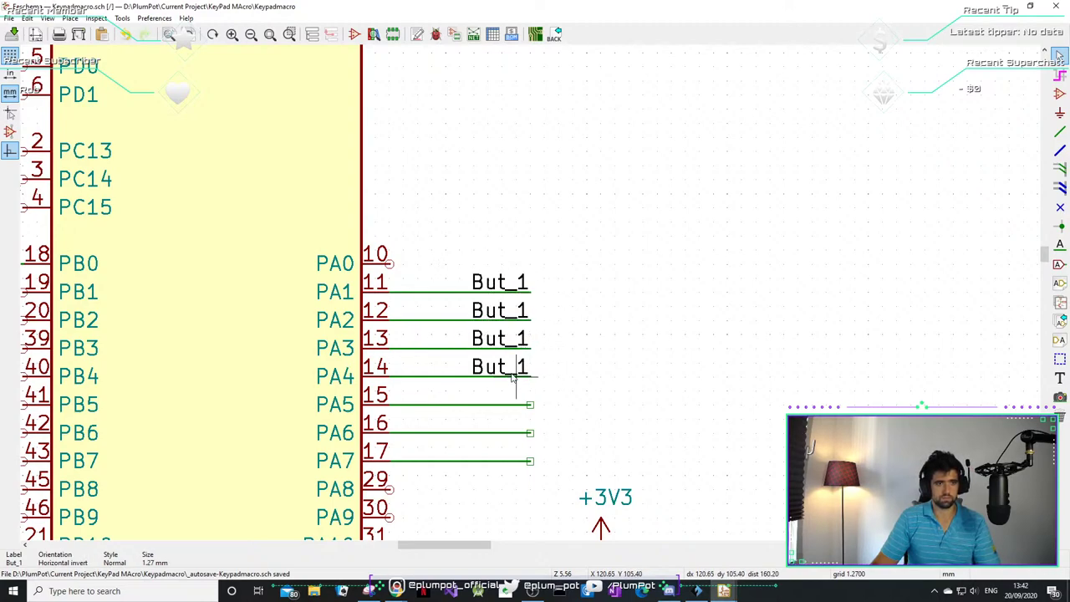
key(ctrl+d)
click(529, 405)
key(ctrl+d)
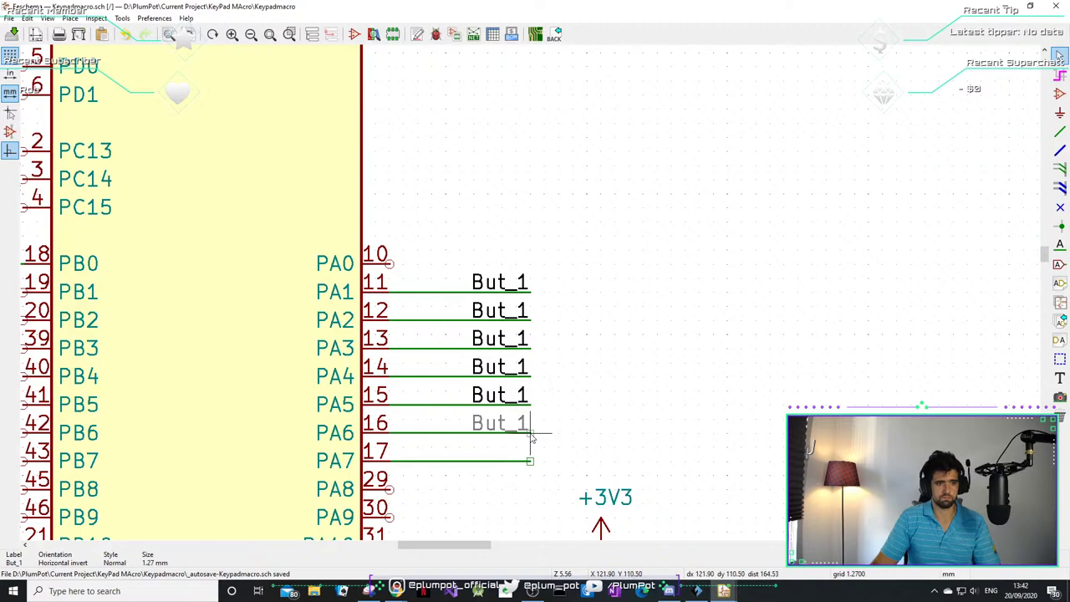
click(530, 432)
key(ctrl+d)
click(530, 461)
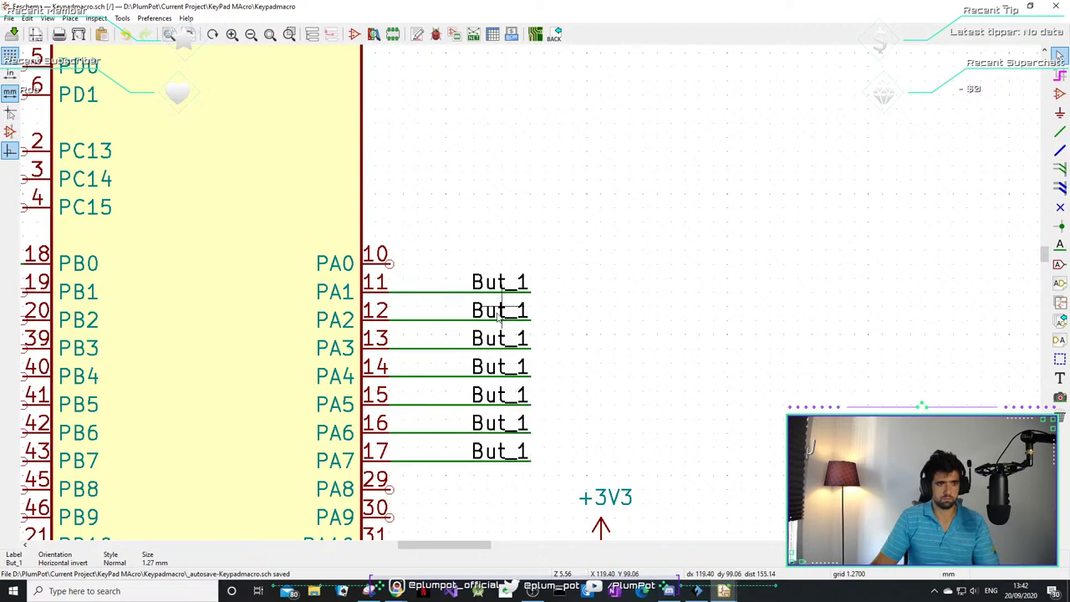
- Rename the net labels on the PA2 and PA3 wires as But_2 and But_3
double_click(501, 311)
text(But_2)
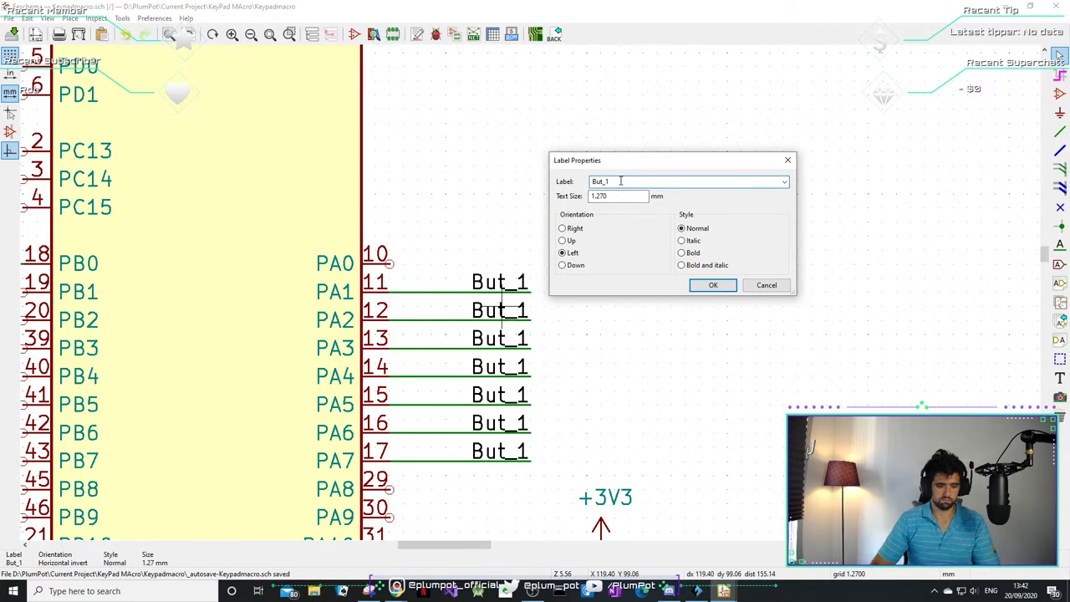
click(713, 285)
click(524, 346)
key(Escape)
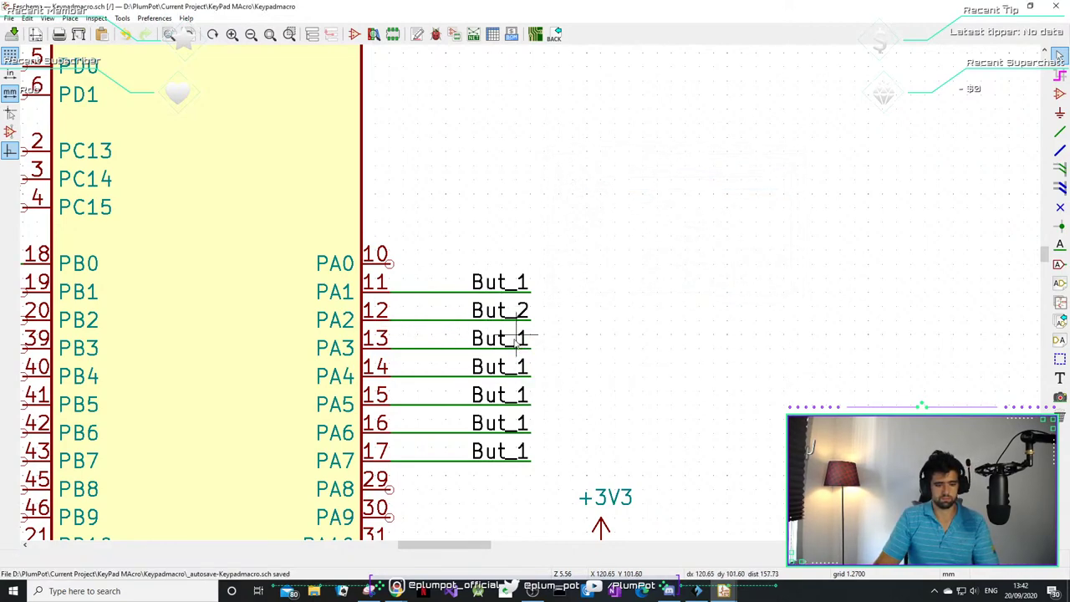
double_click(501, 337)
text(But_3)
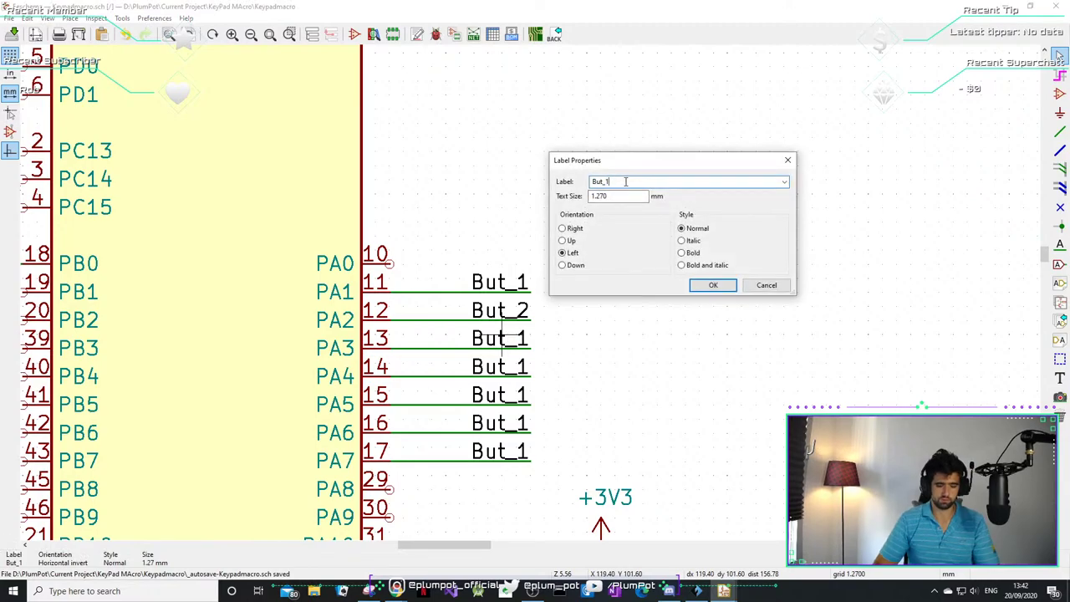
click(694, 282)
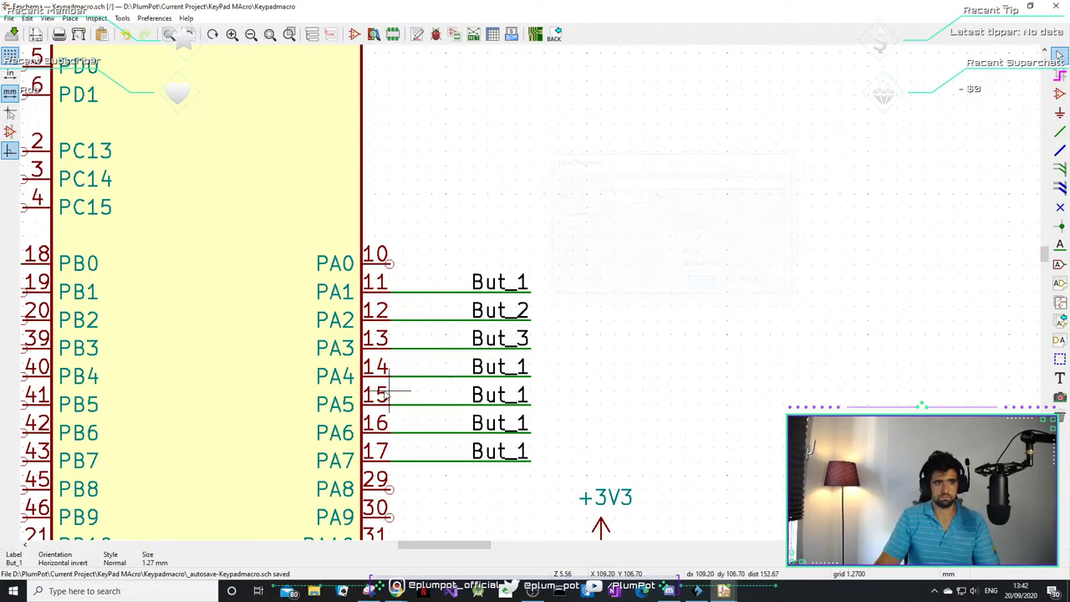
- Rename the net labels on the PA4 and PA5 wires as But_4 and But_5
double_click(527, 365)
click(625, 180)
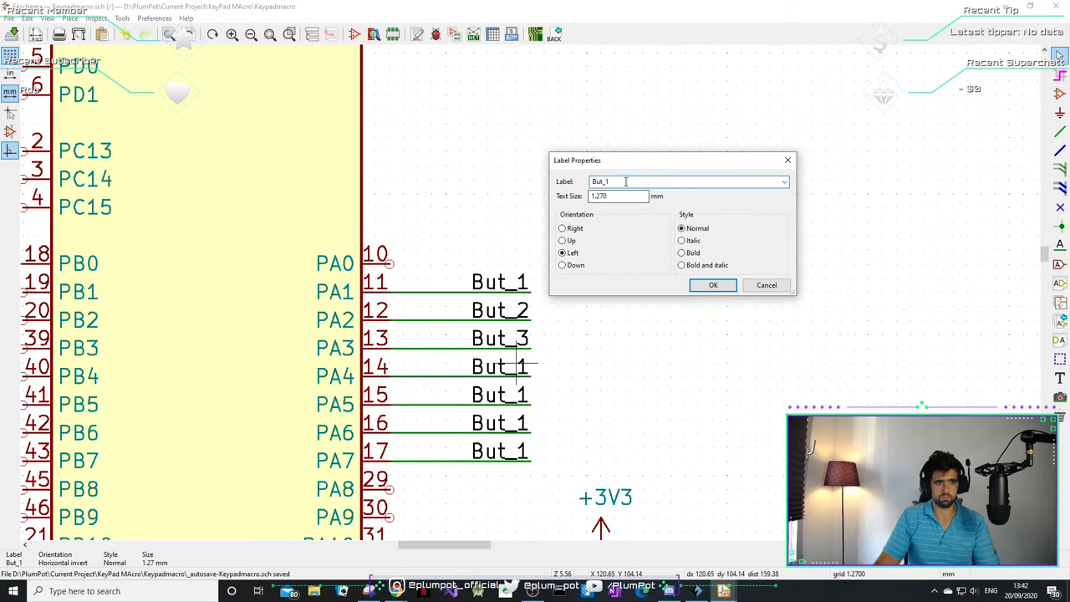
text(4)
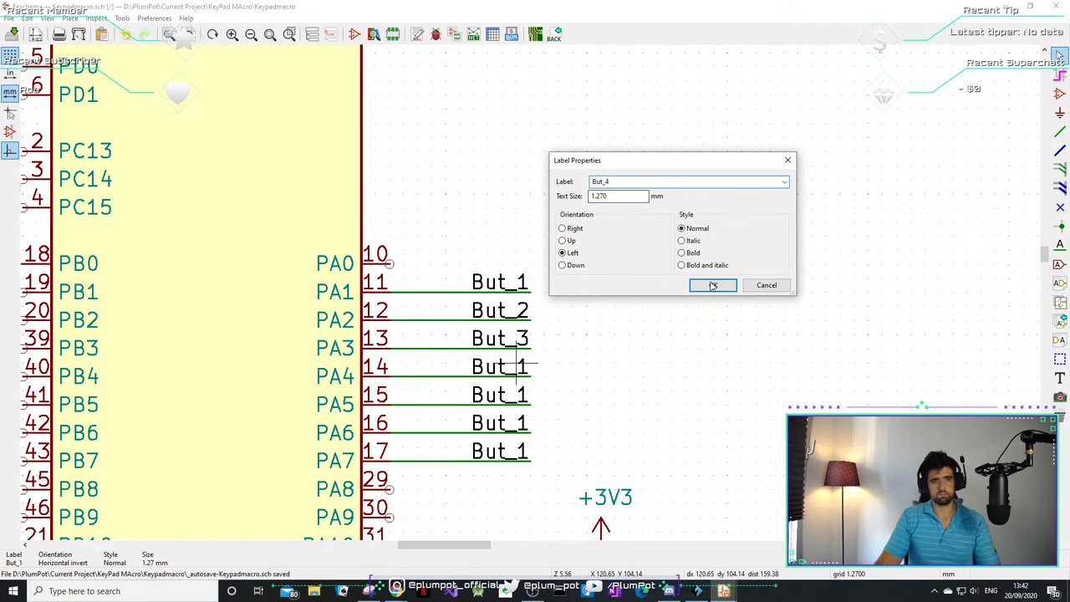
key(Return)
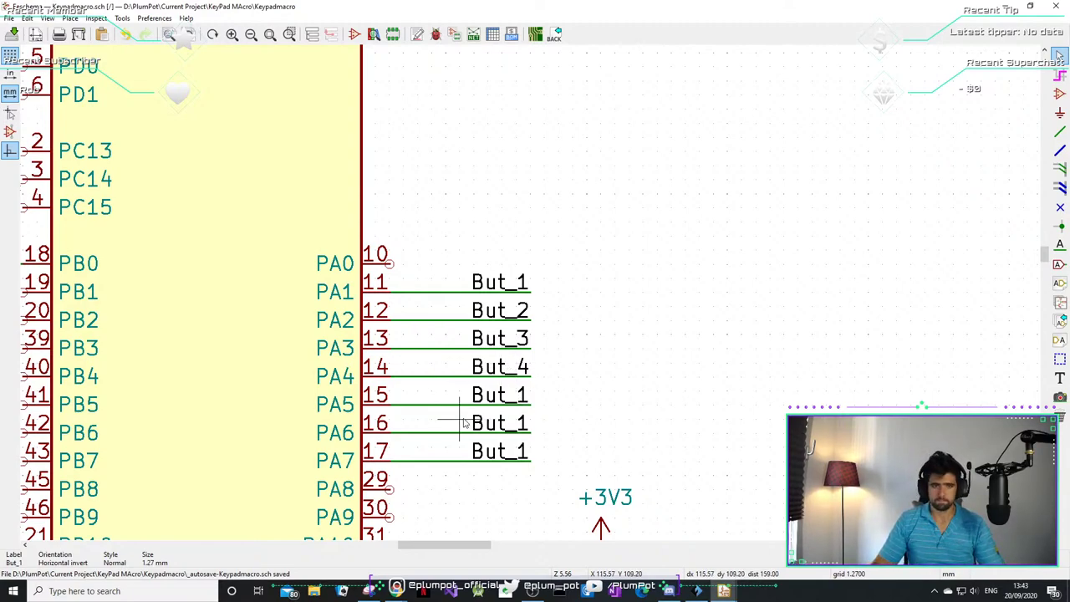
double_click(518, 396)
click(652, 185)
key(BackSpace)
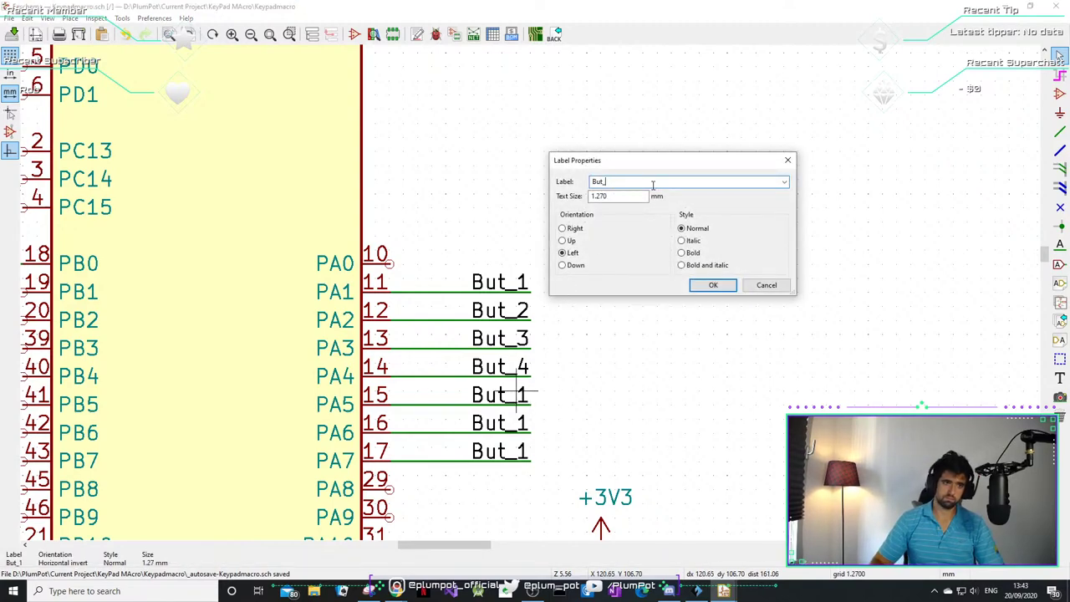
text(5)
click(710, 284)
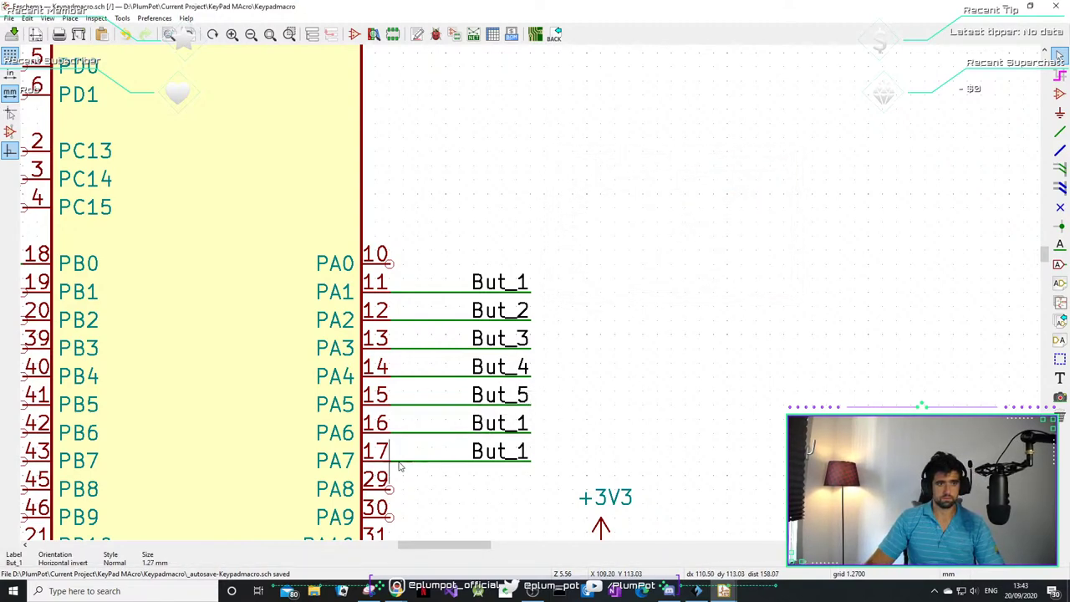
- Rename the net labels on the PA6 and PA7 wires as But_6 and But_7
double_click(511, 423)
click(669, 185)
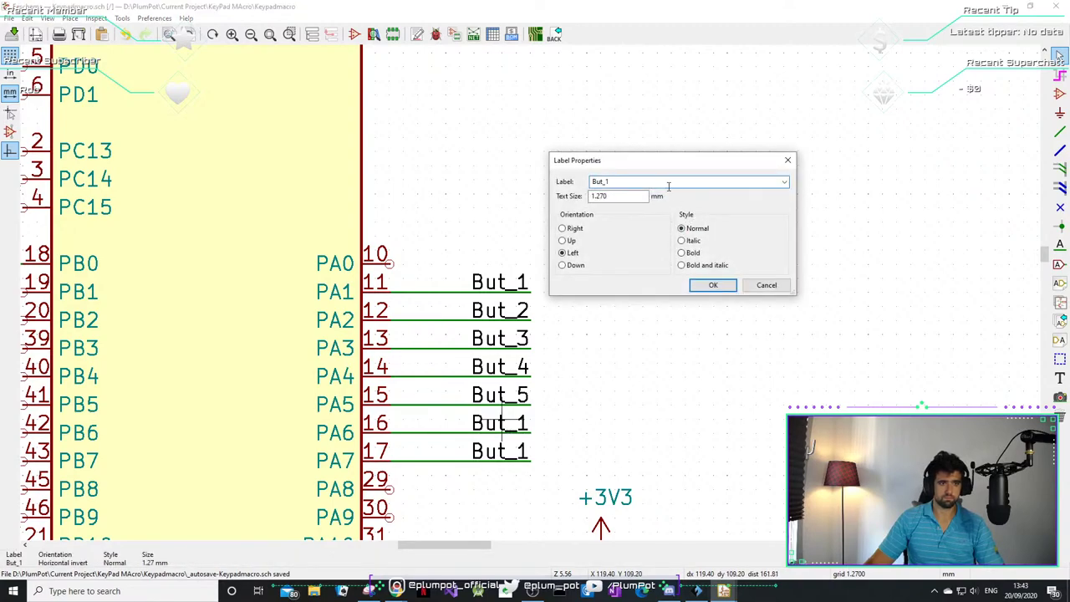
key(BackSpace)
text(6)
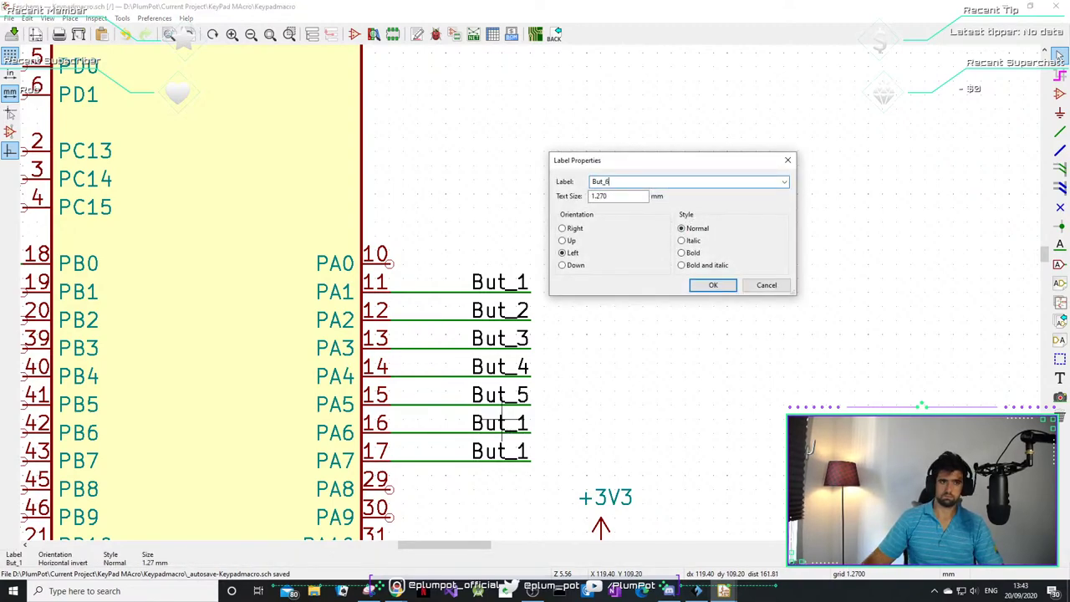
click(713, 284)
double_click(516, 451)
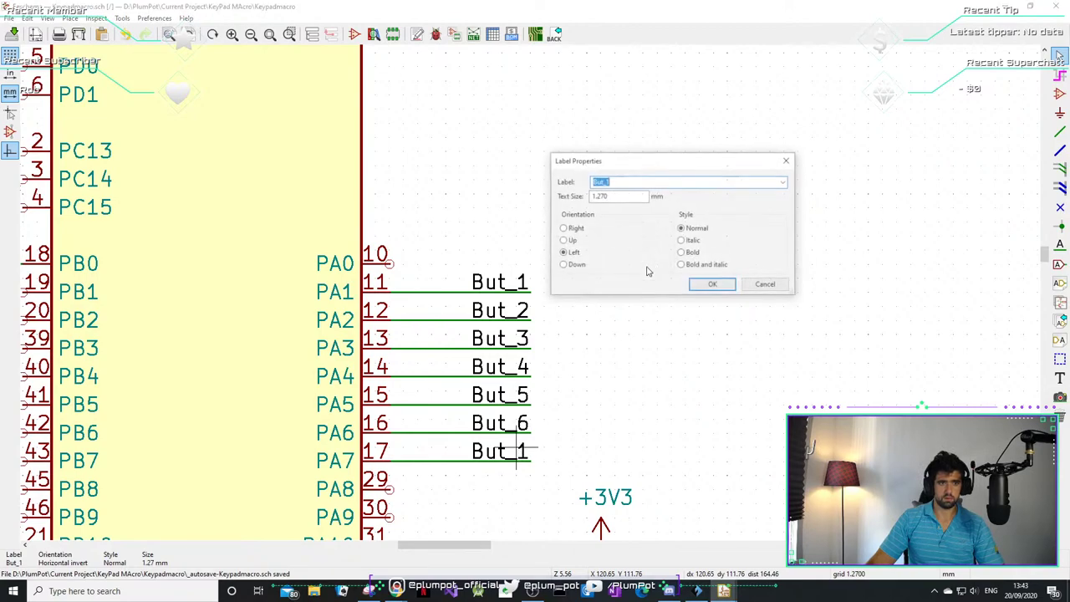
click(624, 182)
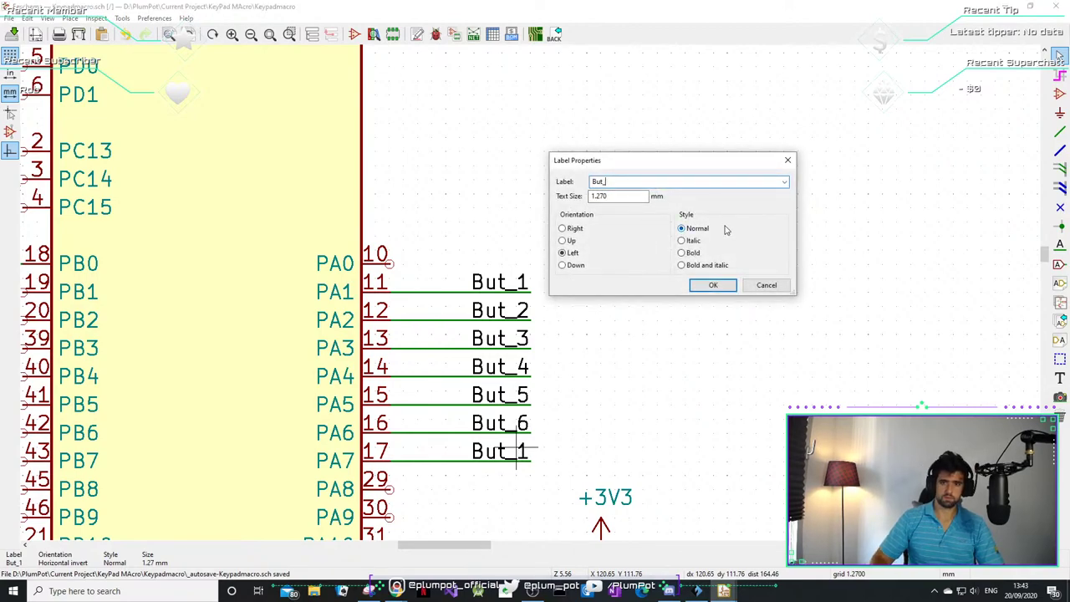
text(7)
click(711, 285)
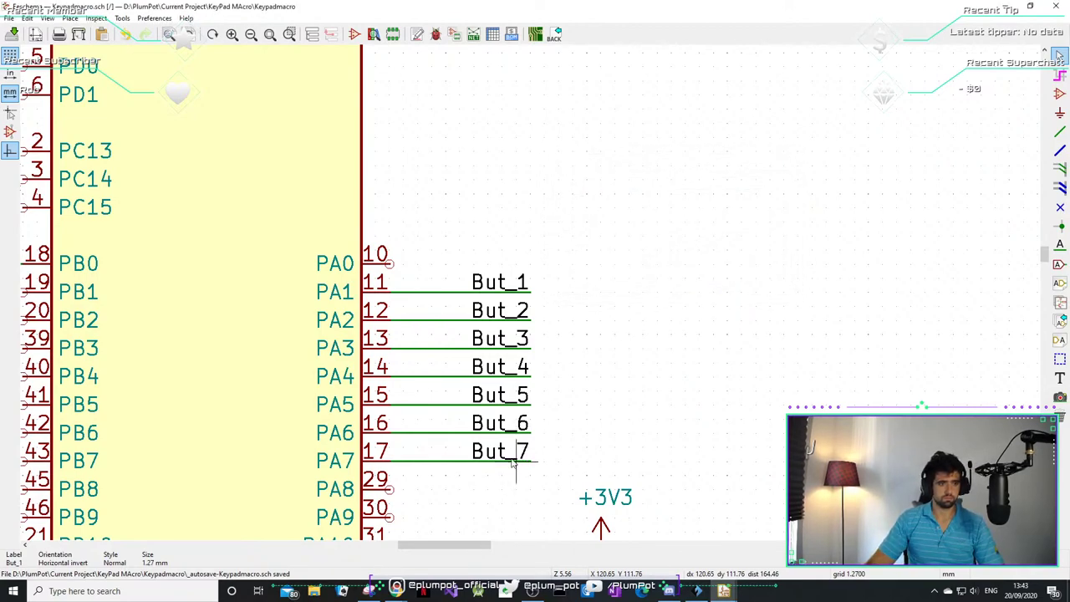
- Switch to the STM32F103 datasheet in Chrome, search it for PA8 and examine the functions of PA8 and its neighbouring pins
mouse_move(368, 591)
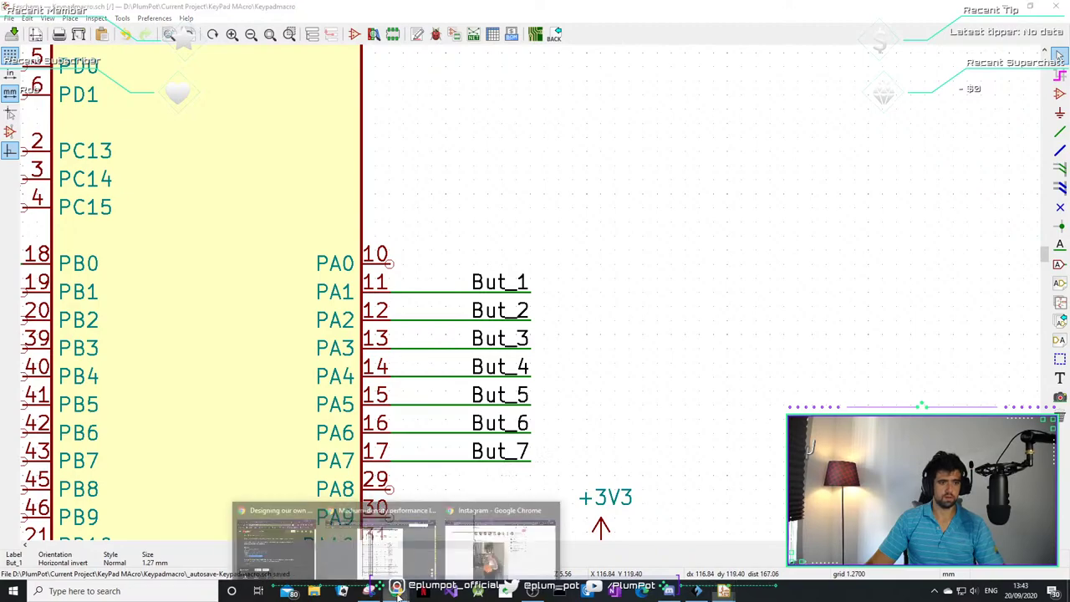
click(388, 549)
scroll(512, 499, down, 3)
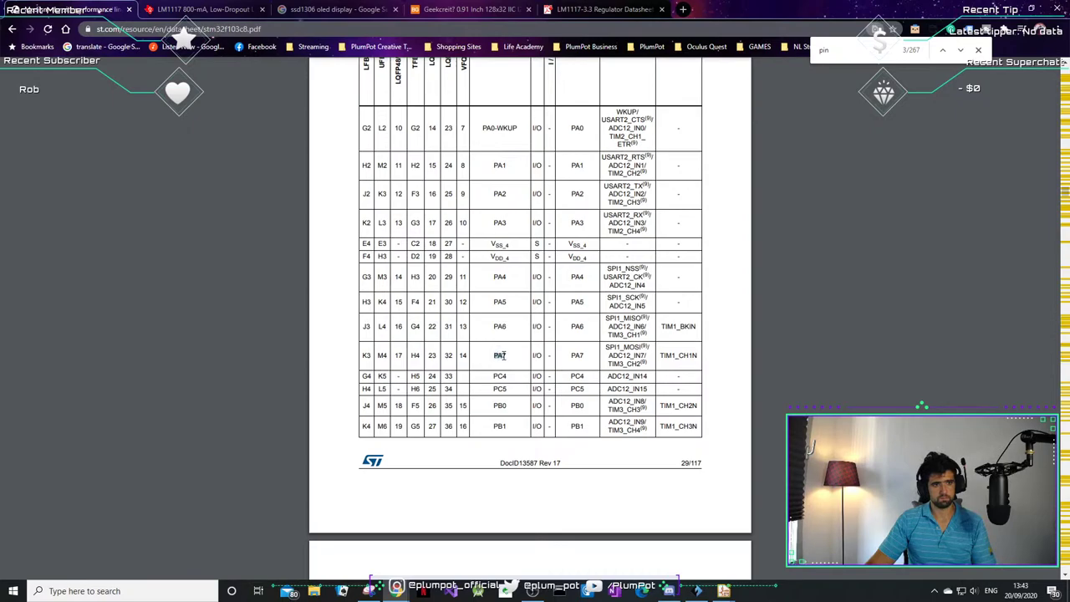
double_click(817, 51)
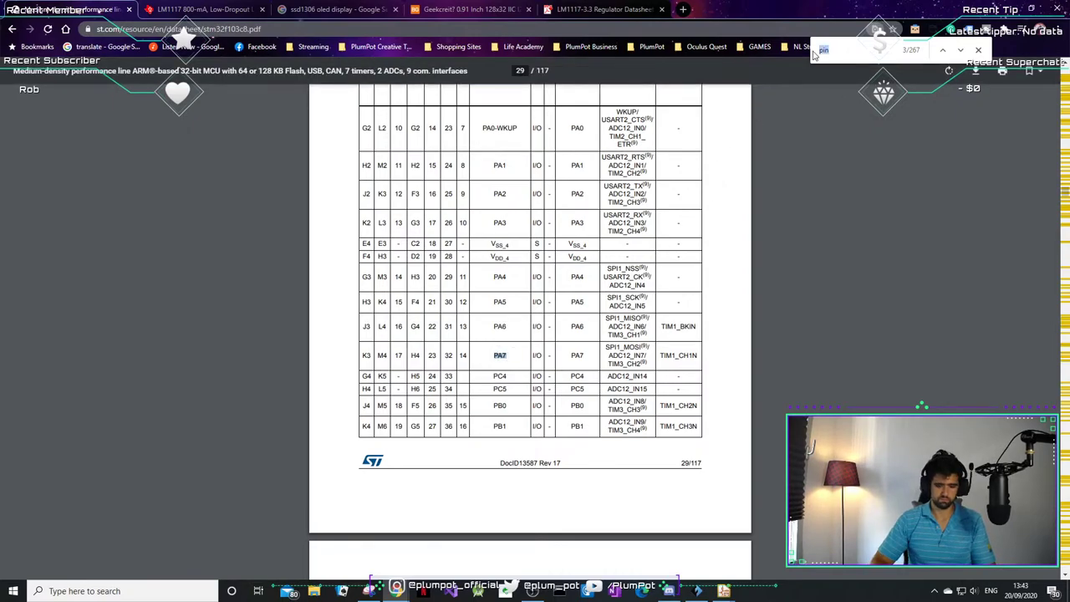
text(PA8)
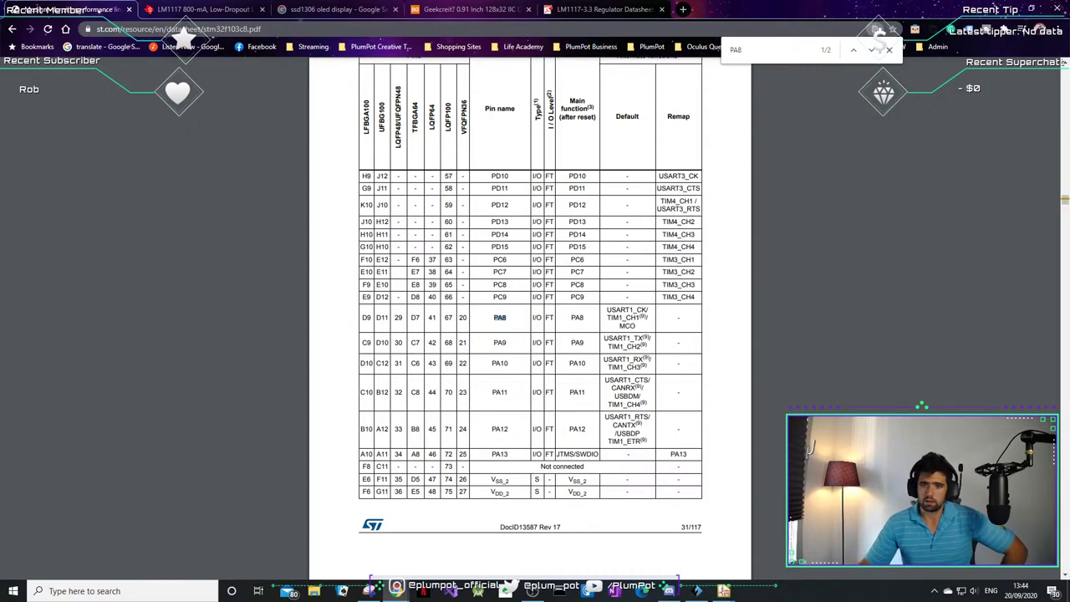
scroll(518, 426, down, 2)
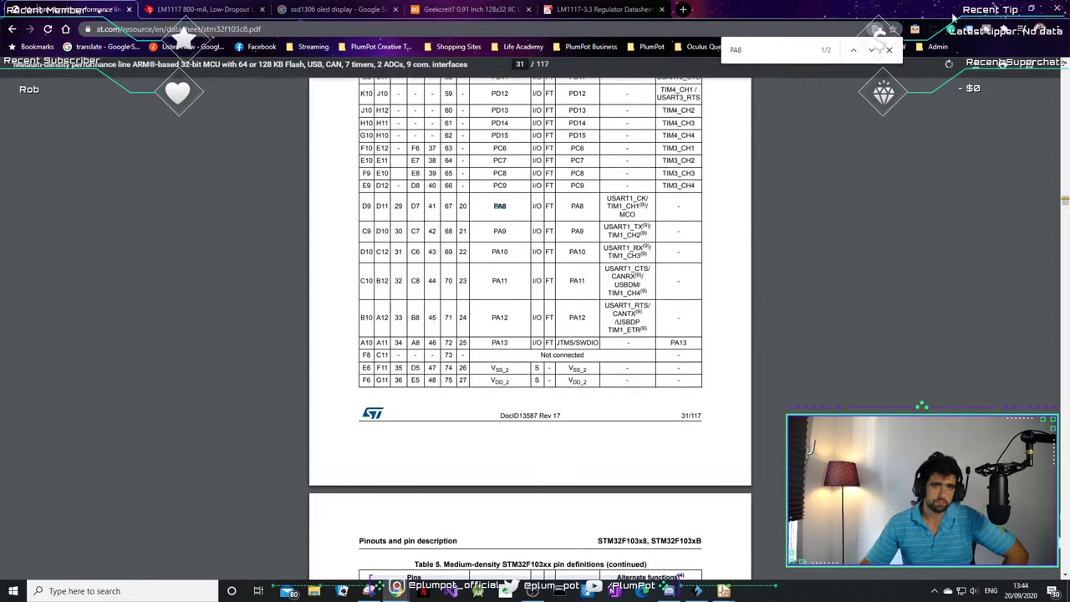
- Return to the Eeschema schematic and duplicate the PA7 wire together with its But_7 label onto pin PA8
key(alt+Tab)
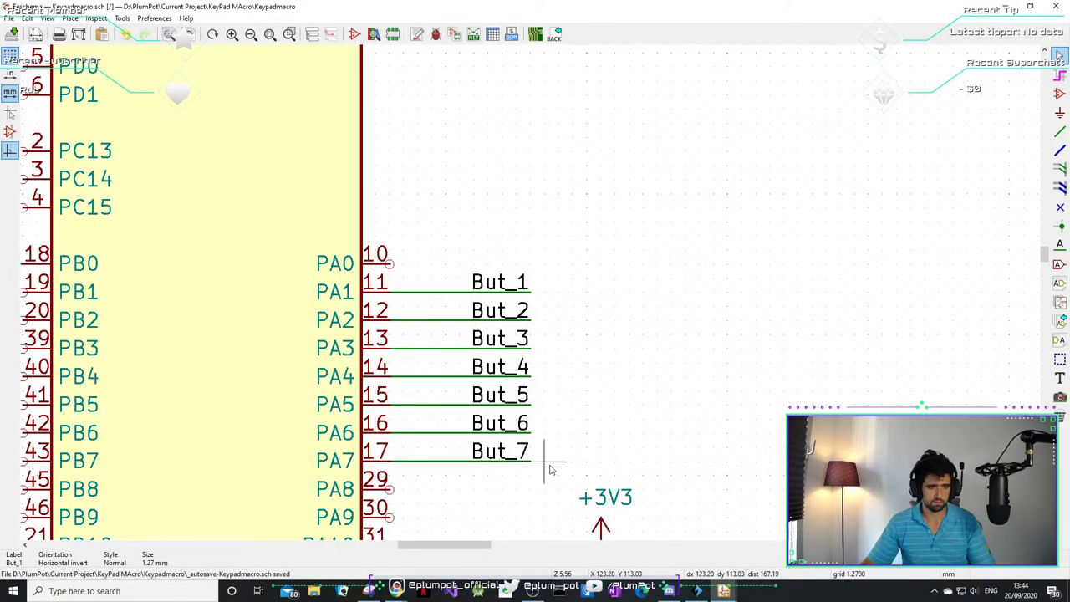
scroll(518, 460, down, 3)
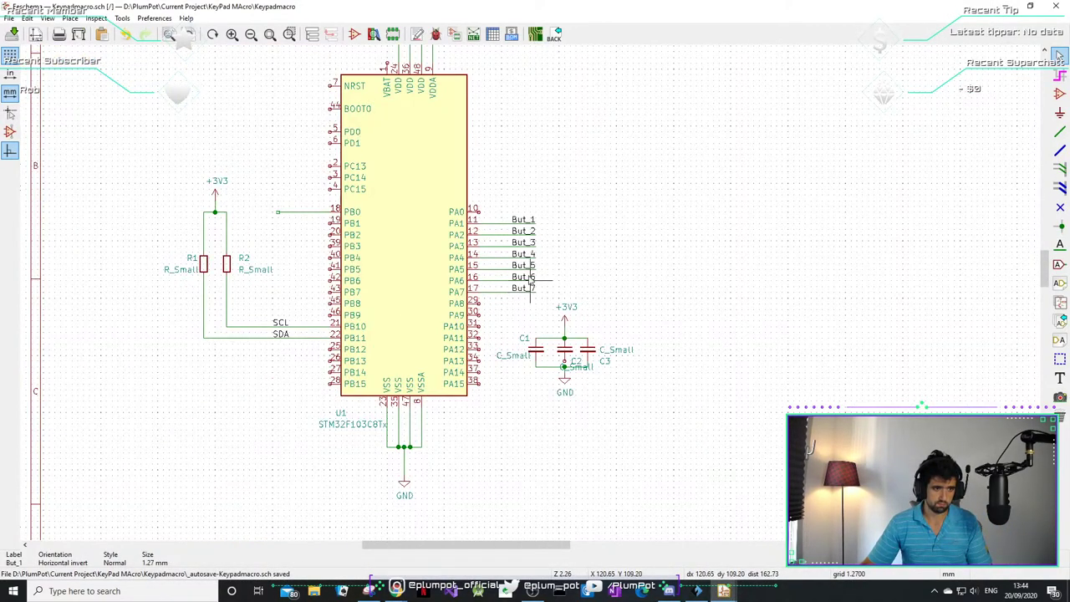
scroll(522, 351, up, 3)
key(ctrl+d)
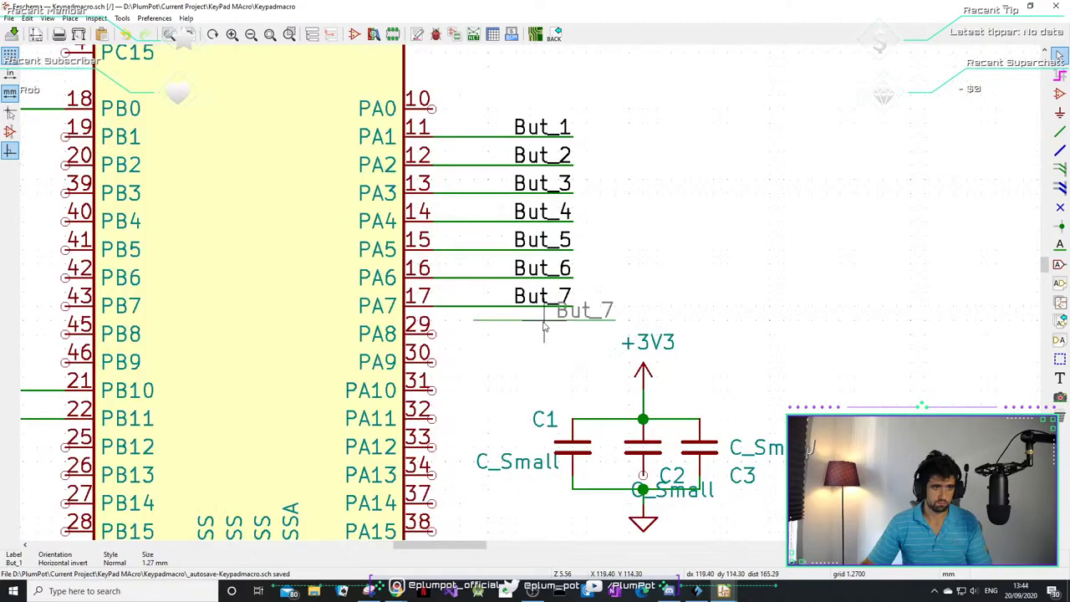
click(499, 338)
- Rename the net label on the PA8 wire as But_8
double_click(559, 331)
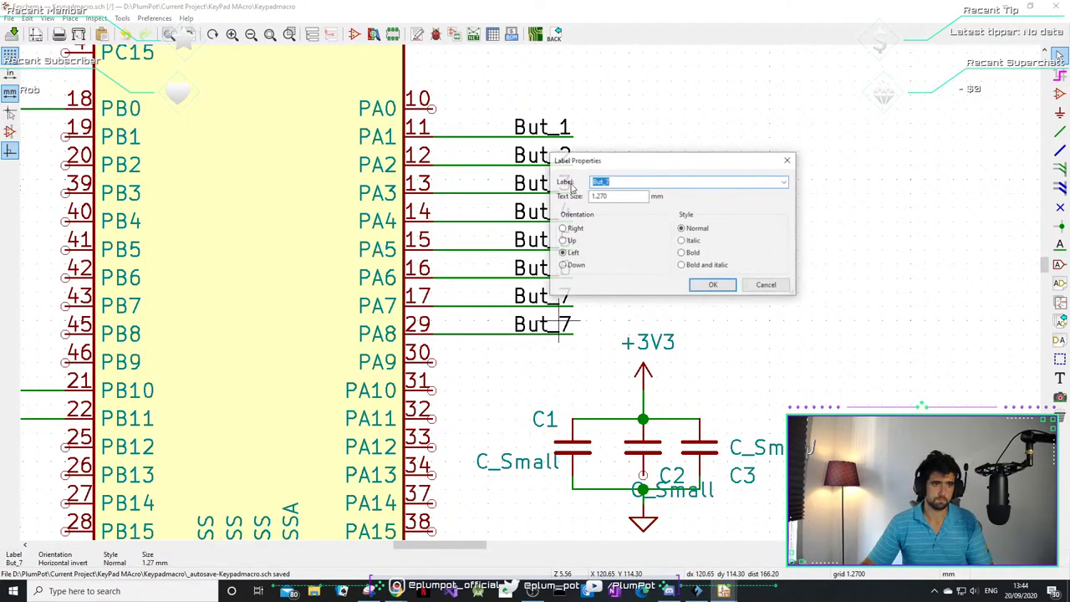
key(End)
key(BackSpace)
text(8)
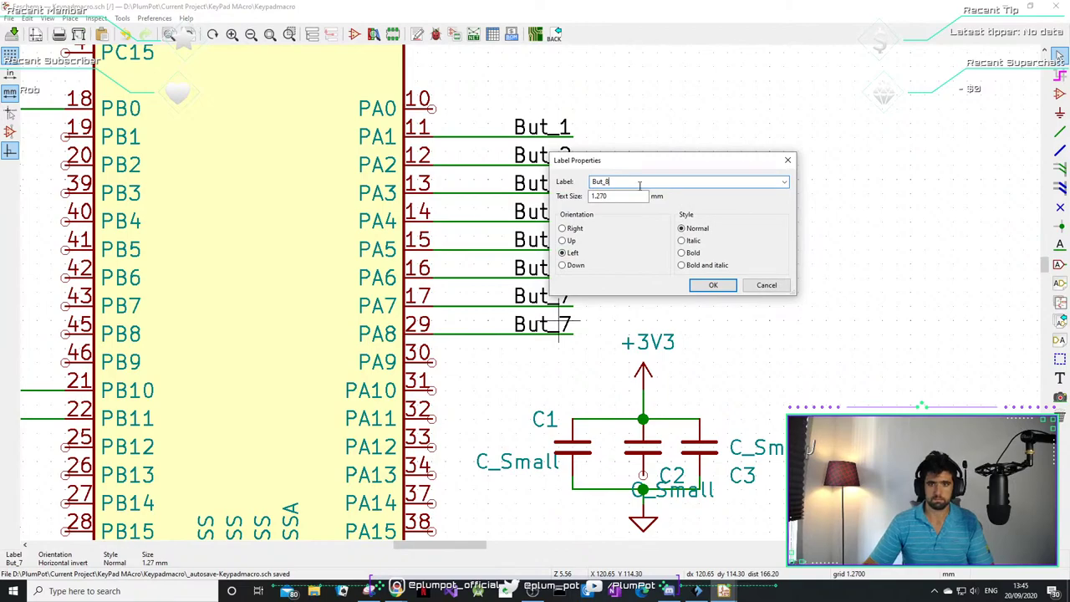
click(713, 285)
- Review the Cherry MX switch block, the microcontroller wiring and the OLED Display, USB C and Voltage Regulator 3V3 blocks of the schematic
scroll(545, 328, down, 3)
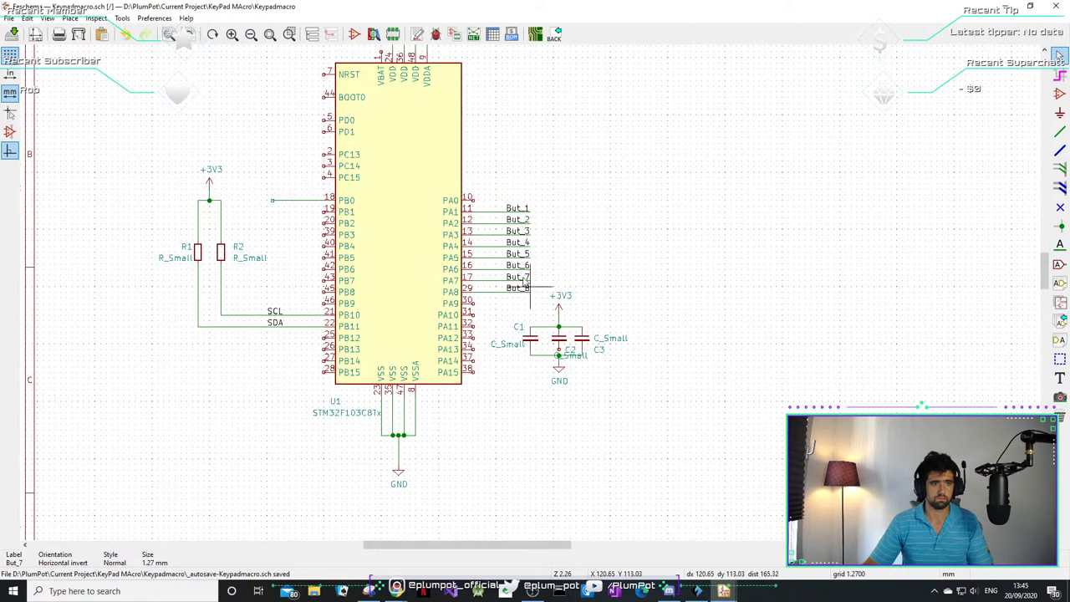
scroll(524, 285, down, 5)
scroll(554, 260, up, 5)
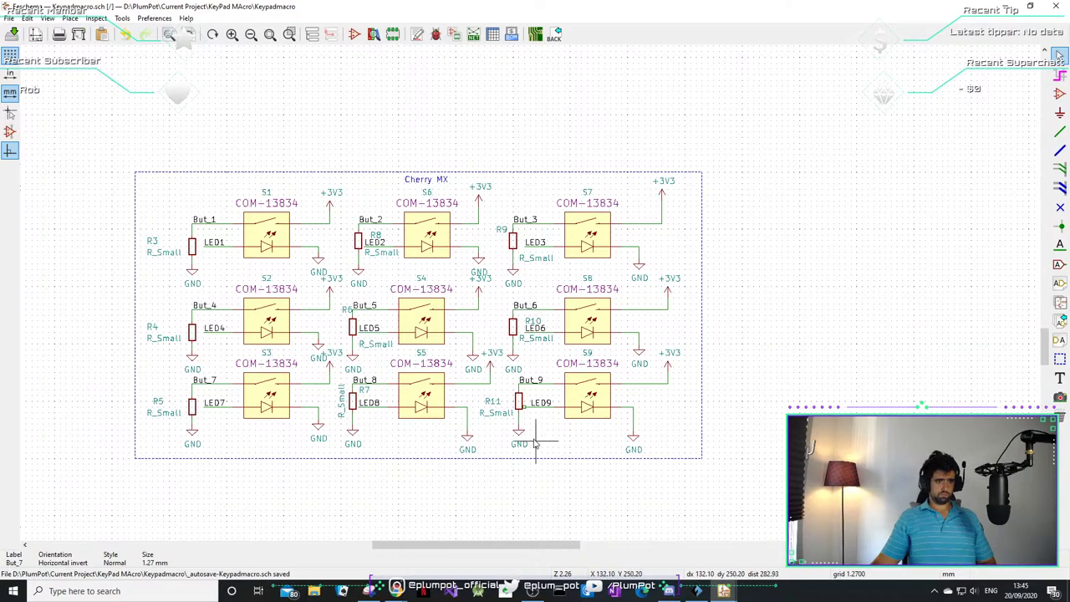
middle_drag(421, 270, 391, 369)
middle_drag(496, 232, 560, 430)
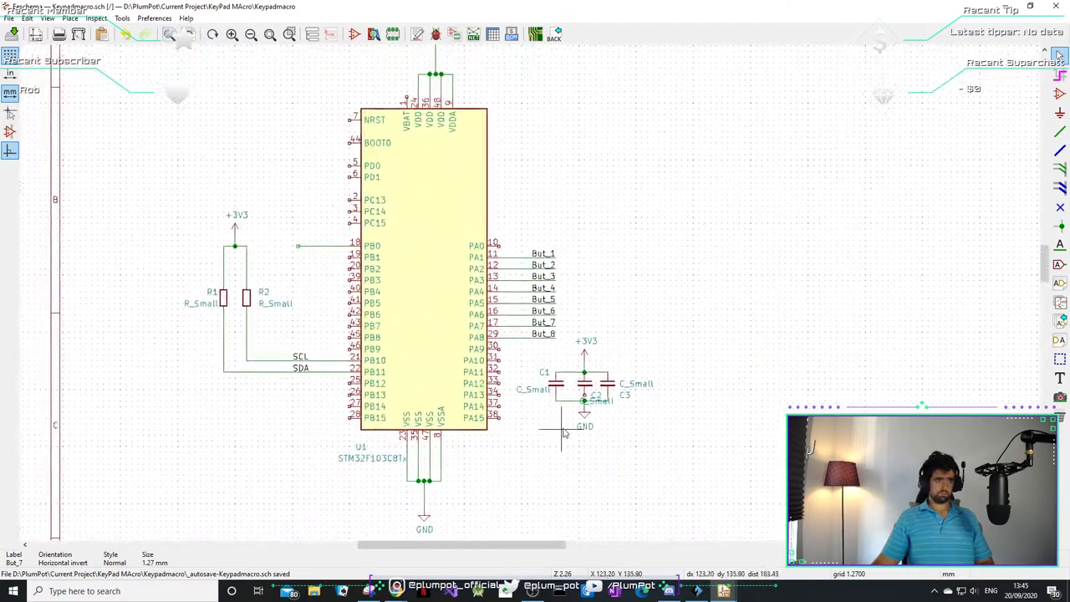
middle_drag(722, 246, 690, 306)
scroll(690, 306, down, 5)
scroll(518, 289, up, 5)
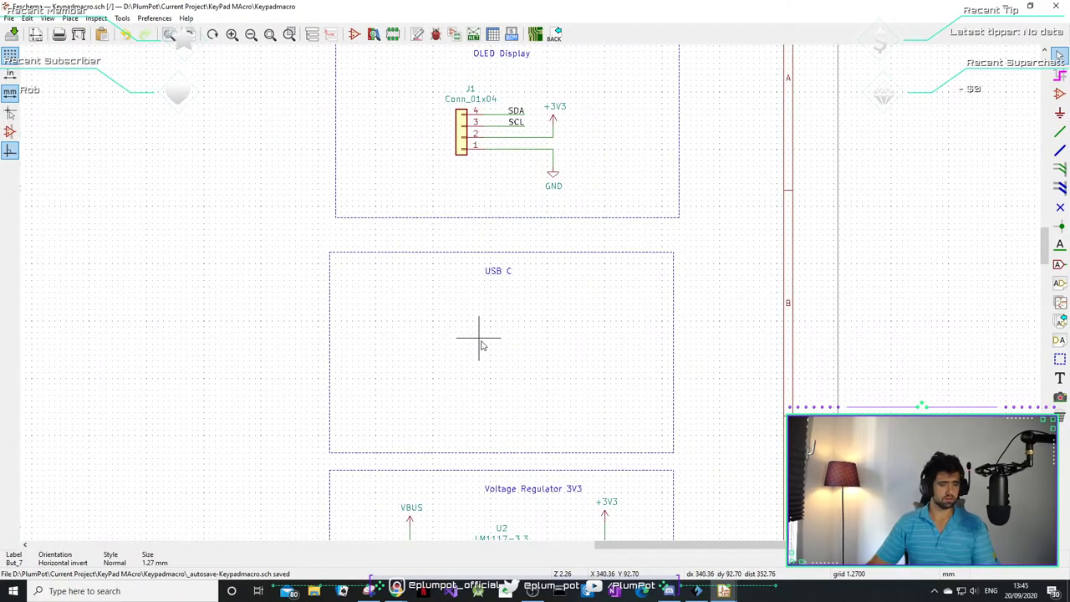
scroll(473, 303, down, 4)
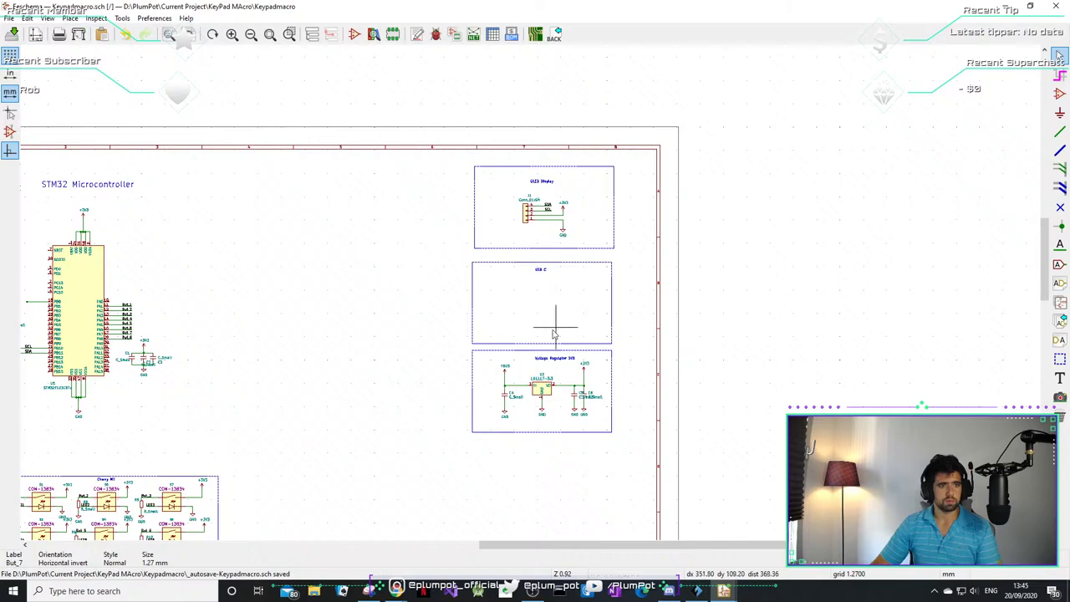
middle_drag(483, 368, 386, 216)
middle_drag(496, 342, 808, 270)
scroll(808, 270, up, 2)
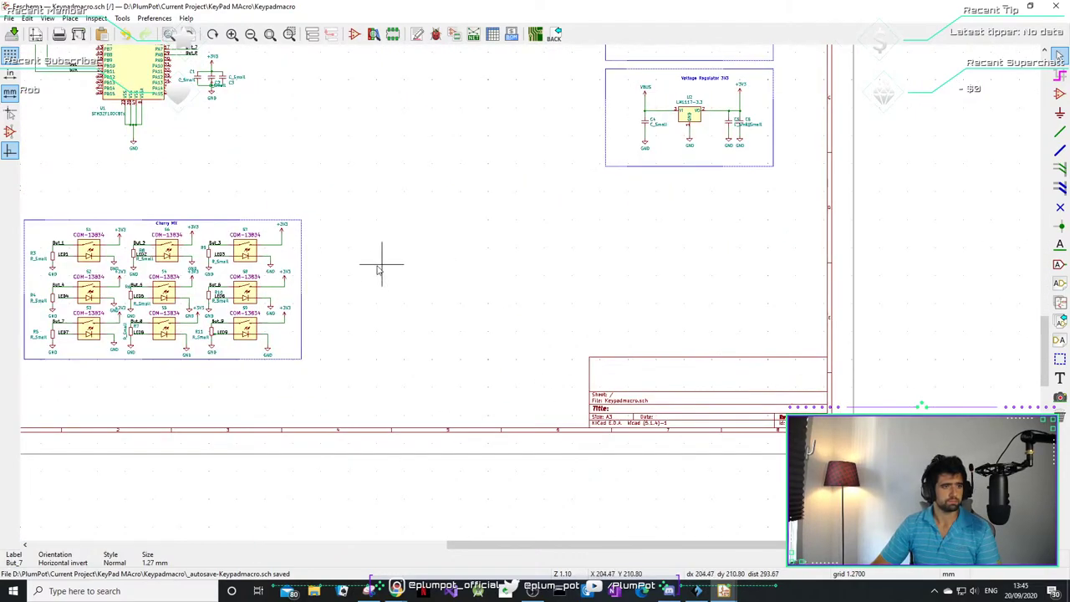
middle_drag(202, 242, 258, 238)
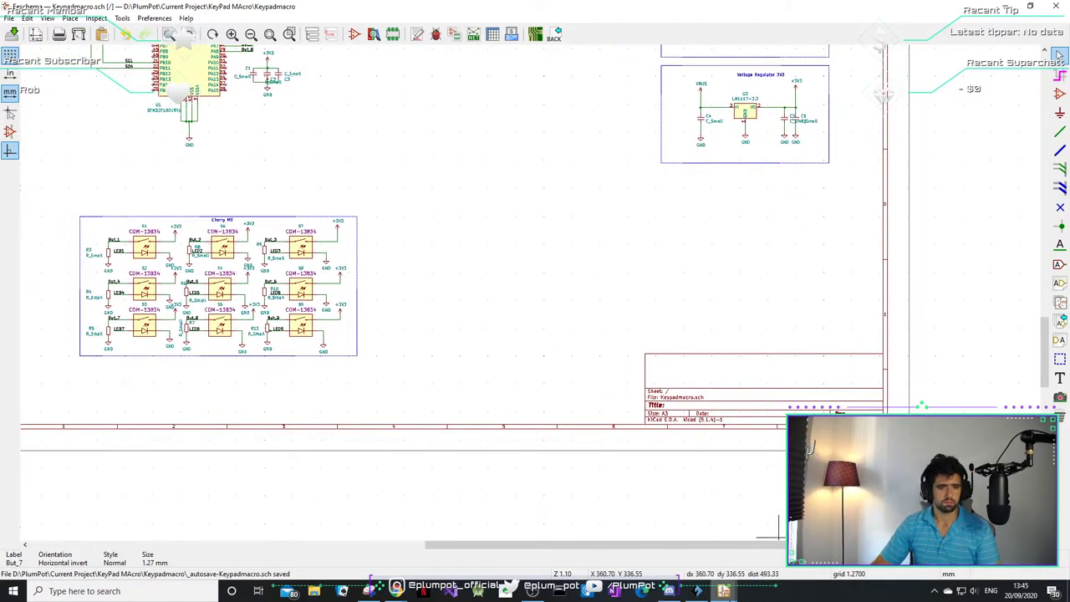
- Check the project's feature block overview in Snipping Tool, then return to the schematic's USB C and voltage regulator blocks
mouse_move(672, 595)
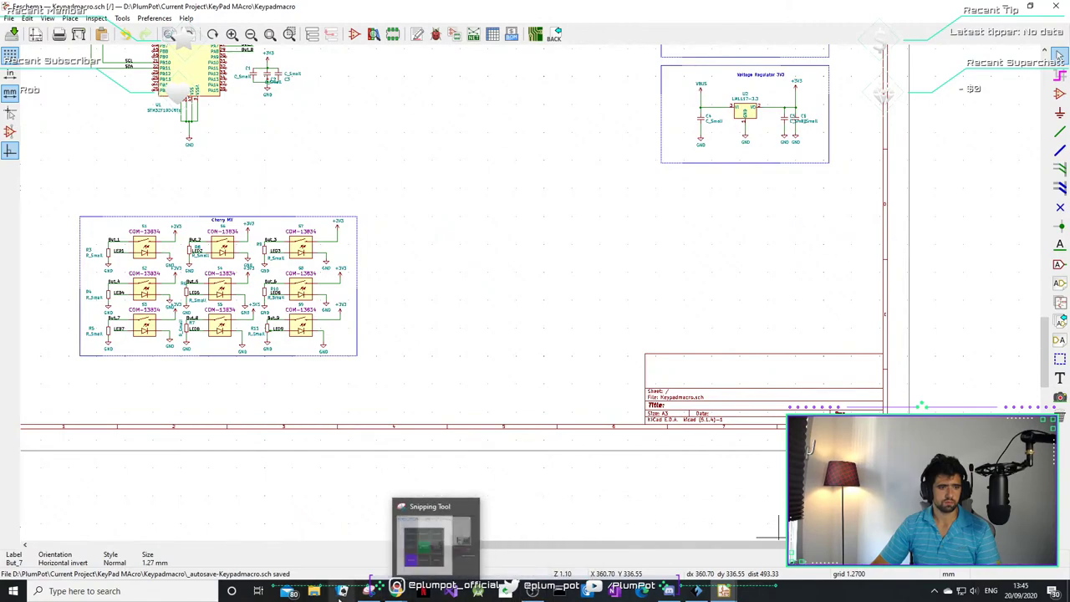
click(372, 595)
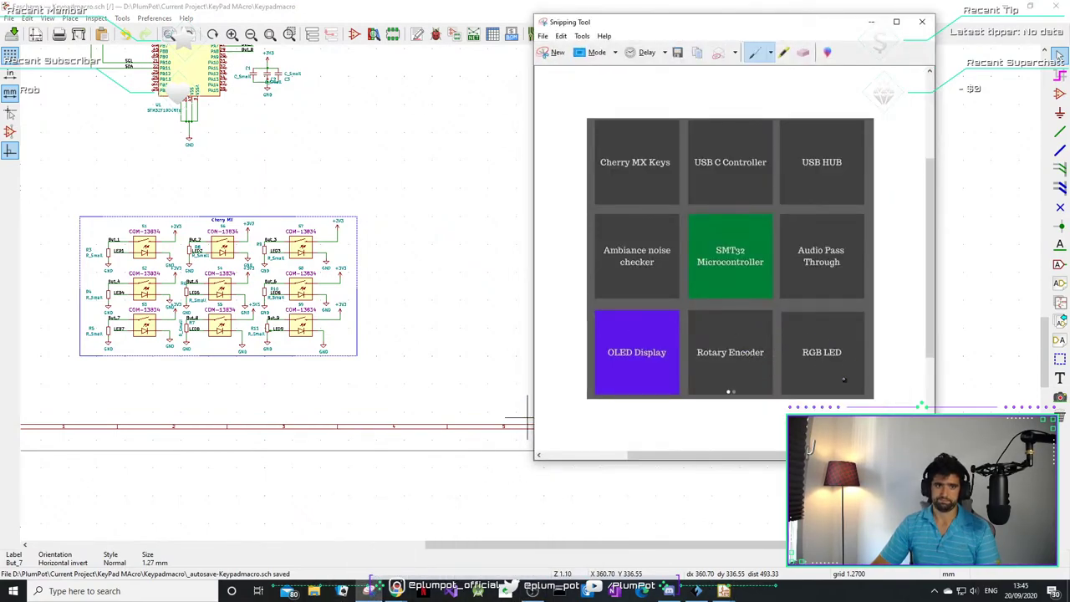
click(871, 21)
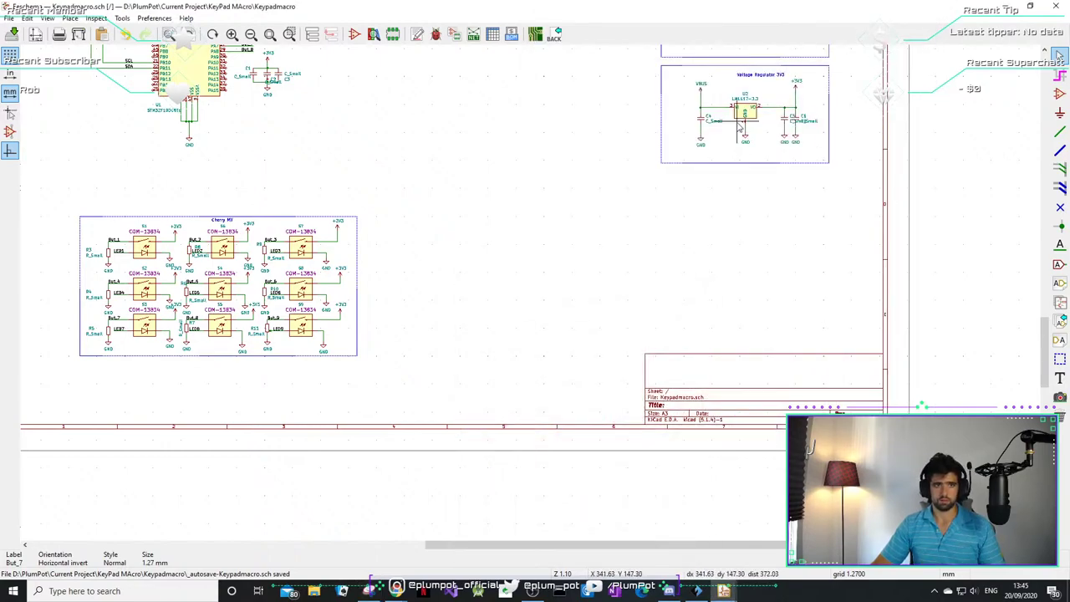
middle_drag(729, 121, 717, 306)
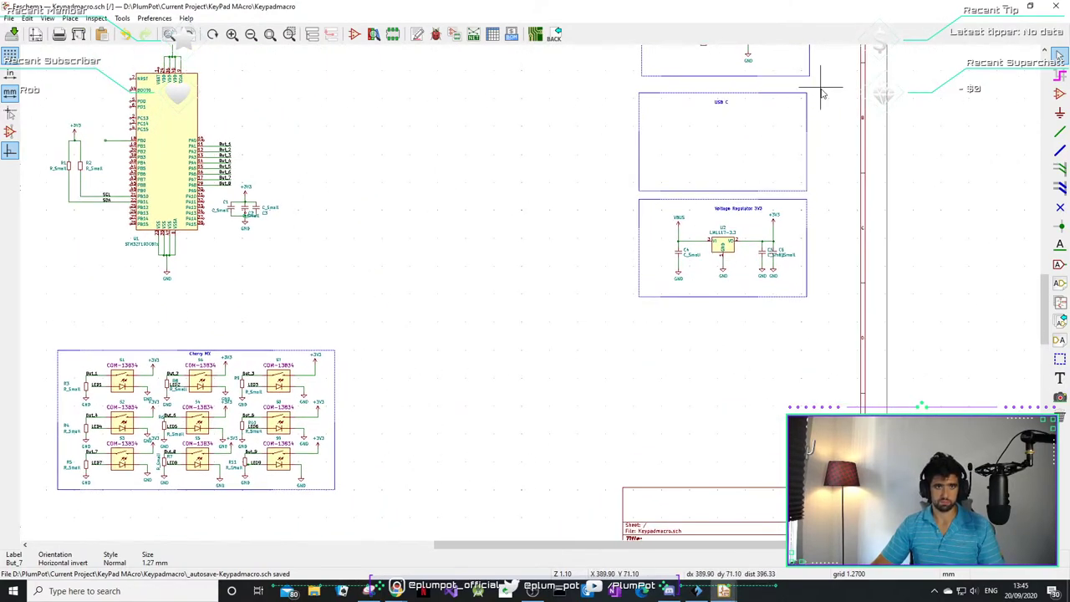
- Duplicate the empty USB C block with its frame and title, placing the copy directly below the Voltage Regulator 3V3 block
drag(821, 87, 623, 200)
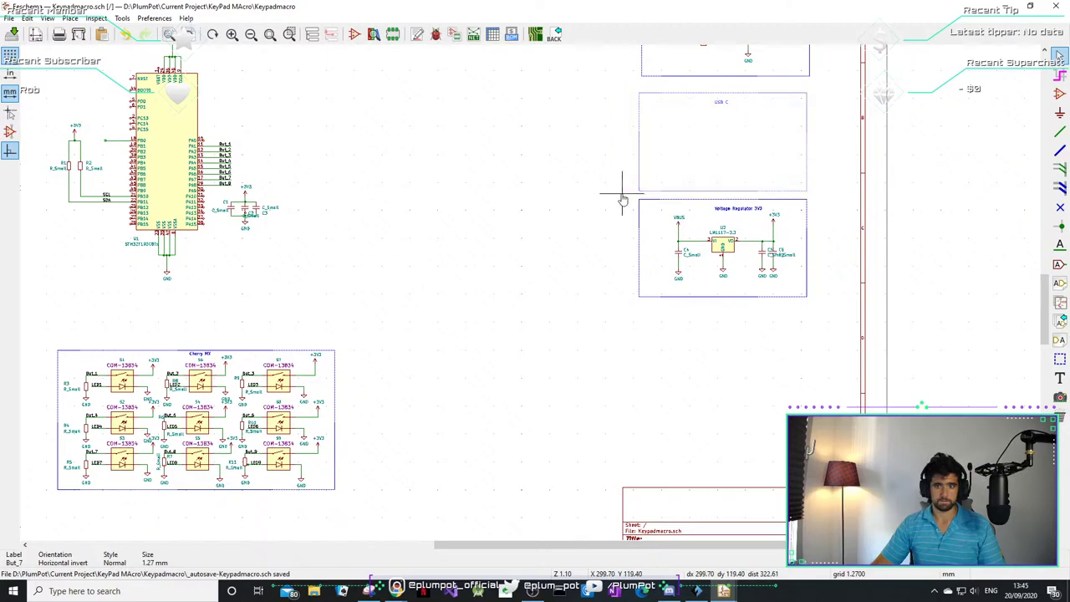
key(ctrl+c)
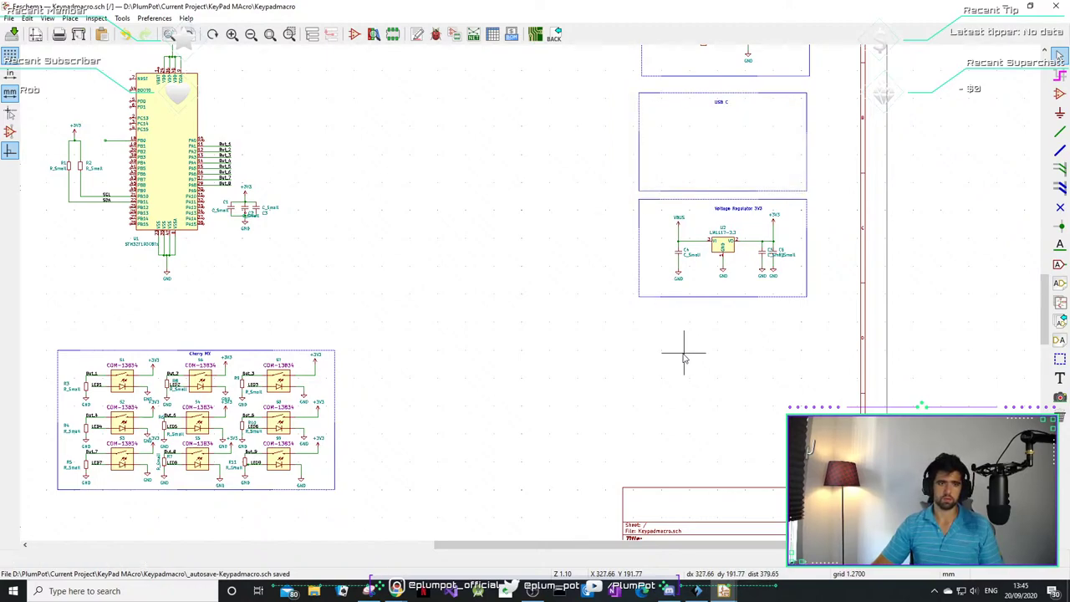
key(ctrl+v)
click(723, 365)
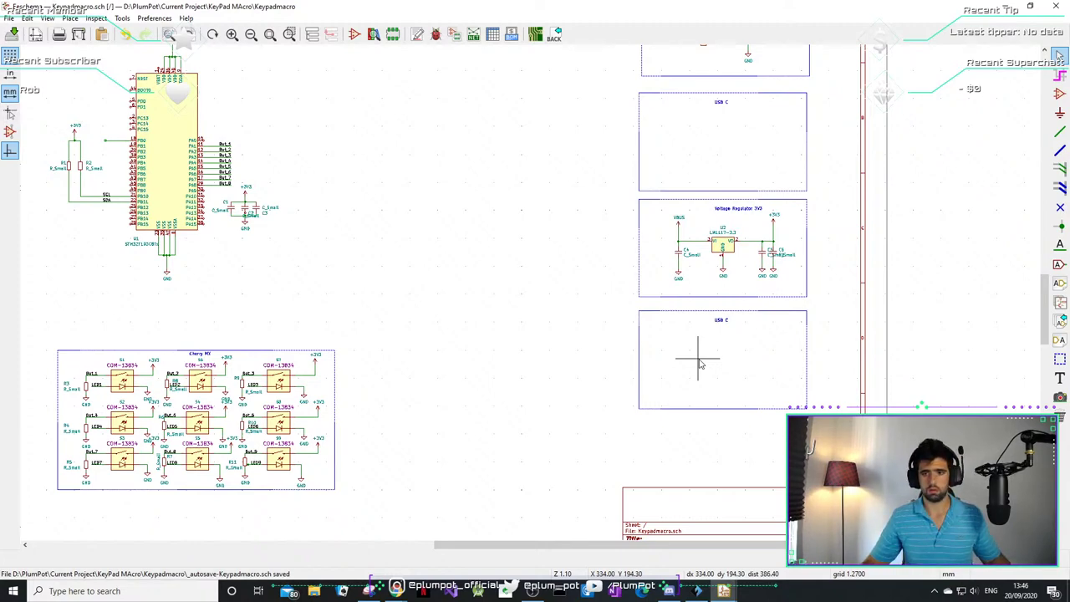
- Change the title text of the duplicated block to "WS2182 LED"
double_click(720, 321)
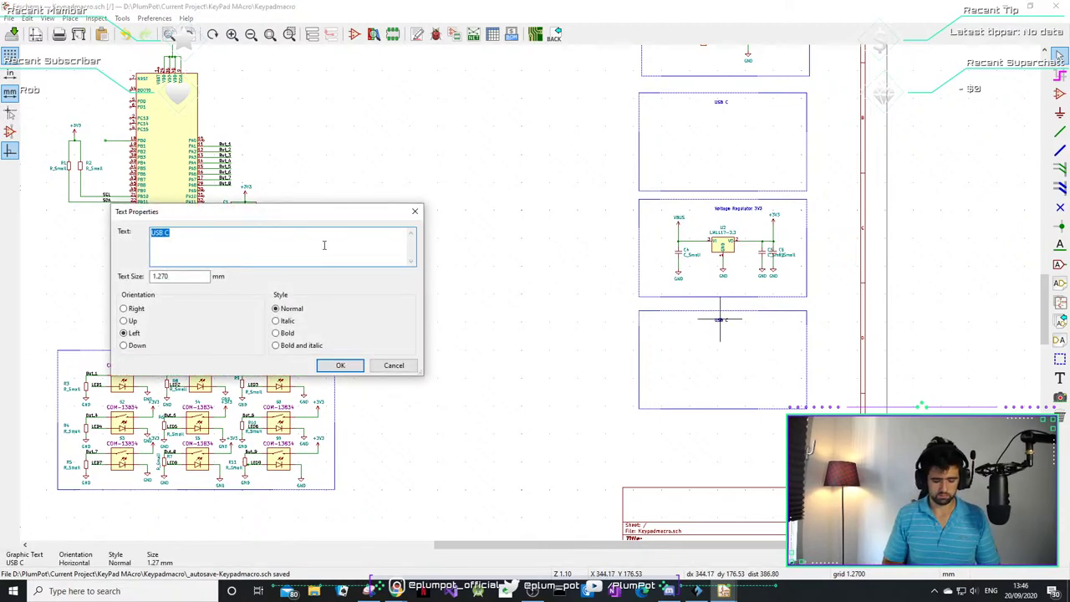
text(WS2182)
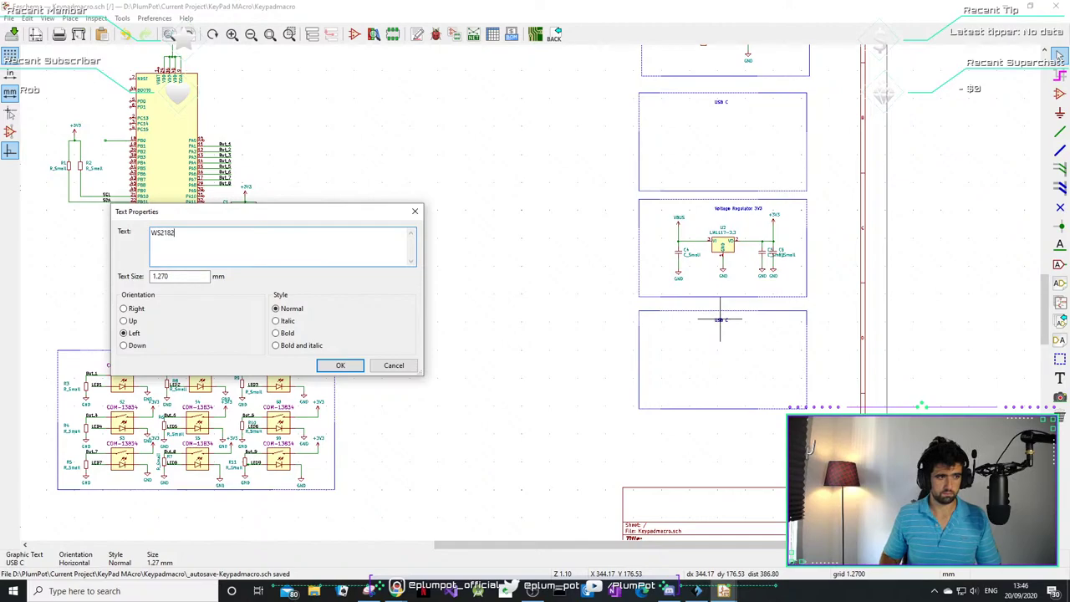
text( LED)
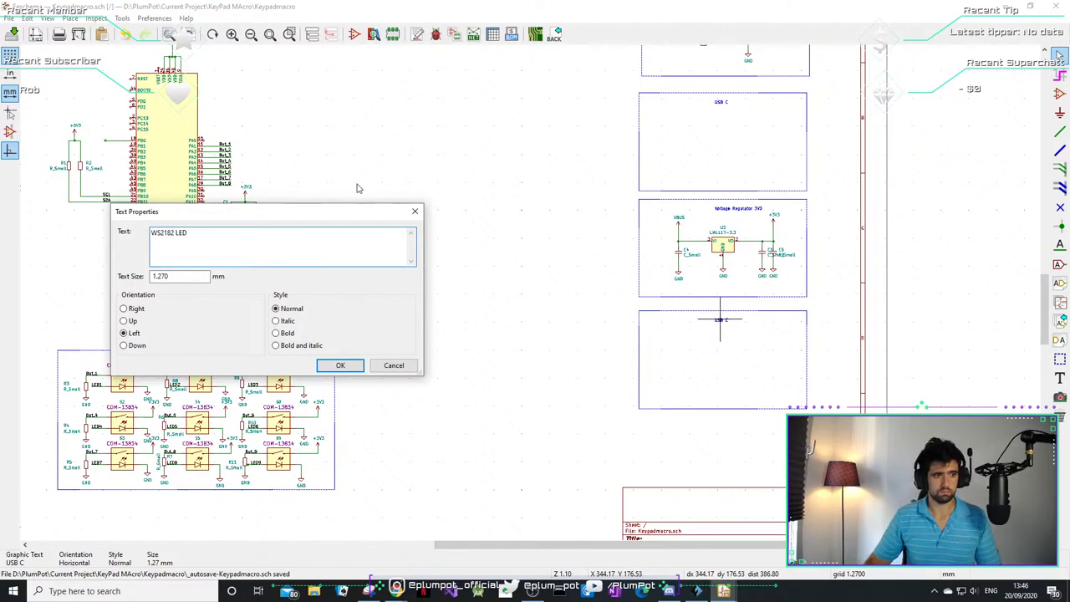
click(340, 366)
scroll(740, 341, up, 3)
scroll(530, 294, down, 5)
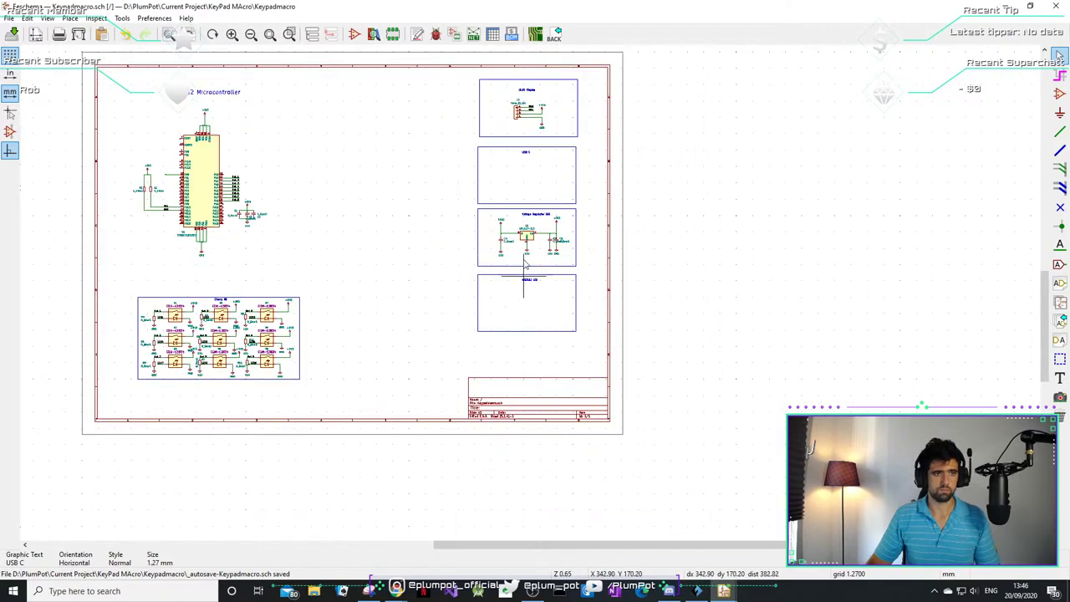
scroll(529, 294, up, 5)
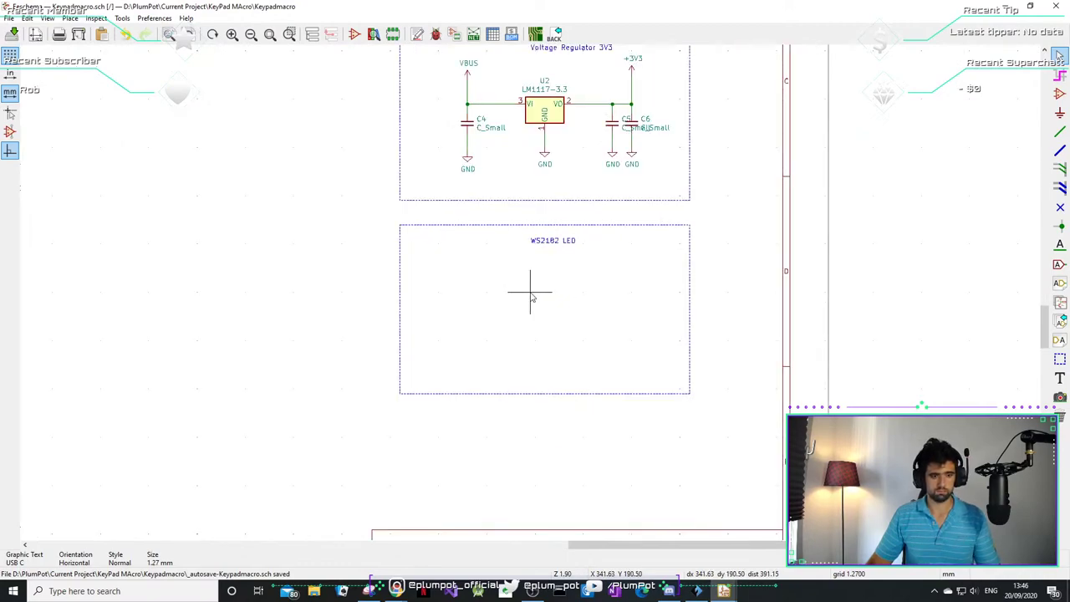
- Place a generic Conn_01x03 connector in the WS2182 LED block, rotated so its pins face right with pin 1 uppermost
key(a)
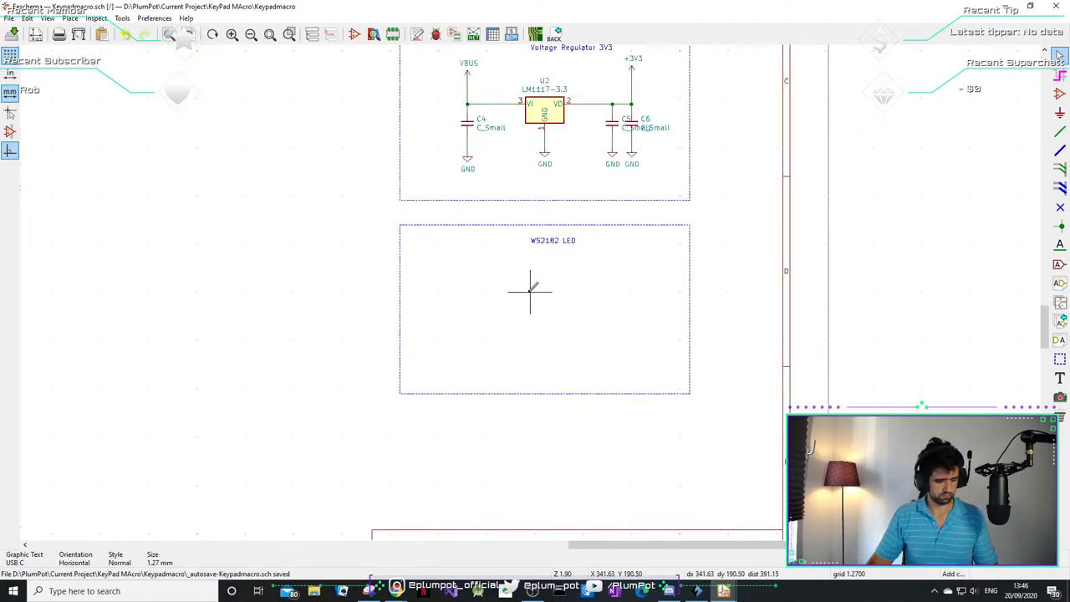
click(530, 290)
text(ws)
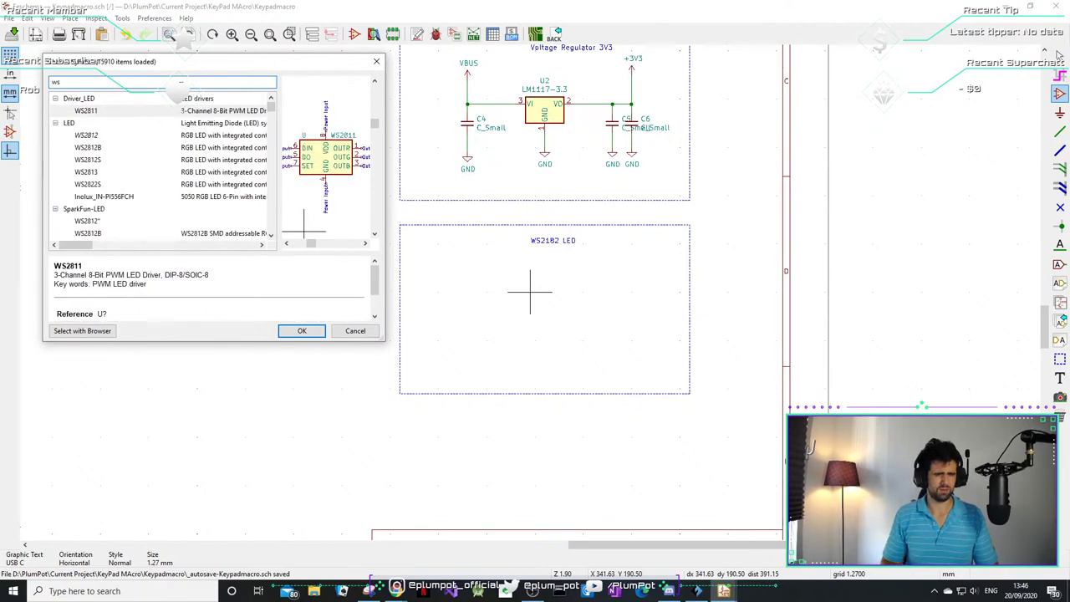
key(BackSpace)
key(BackSpace)
text(1X03)
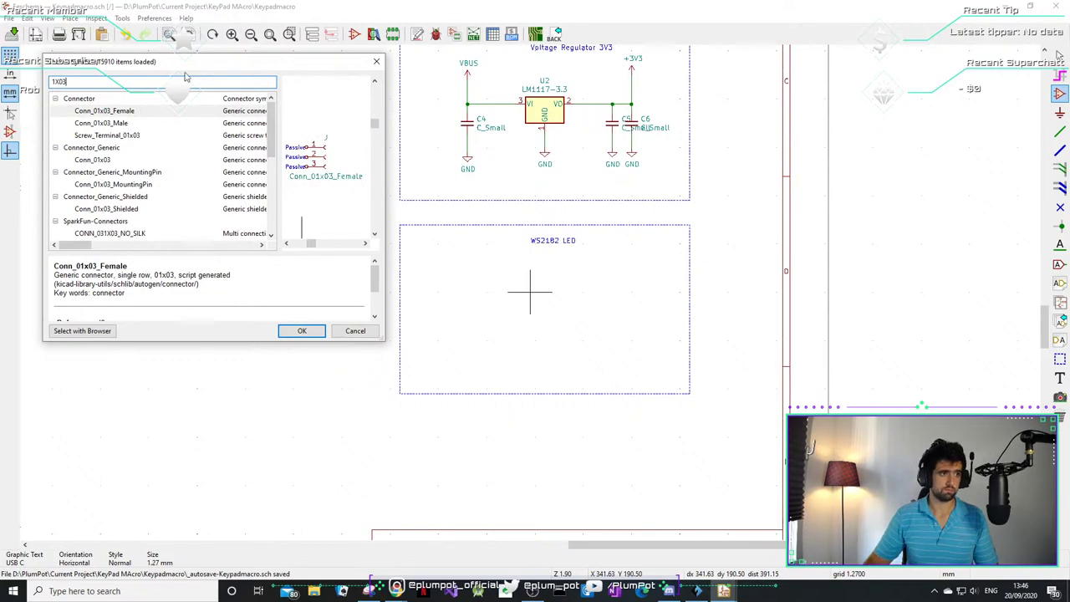
click(193, 159)
key(Return)
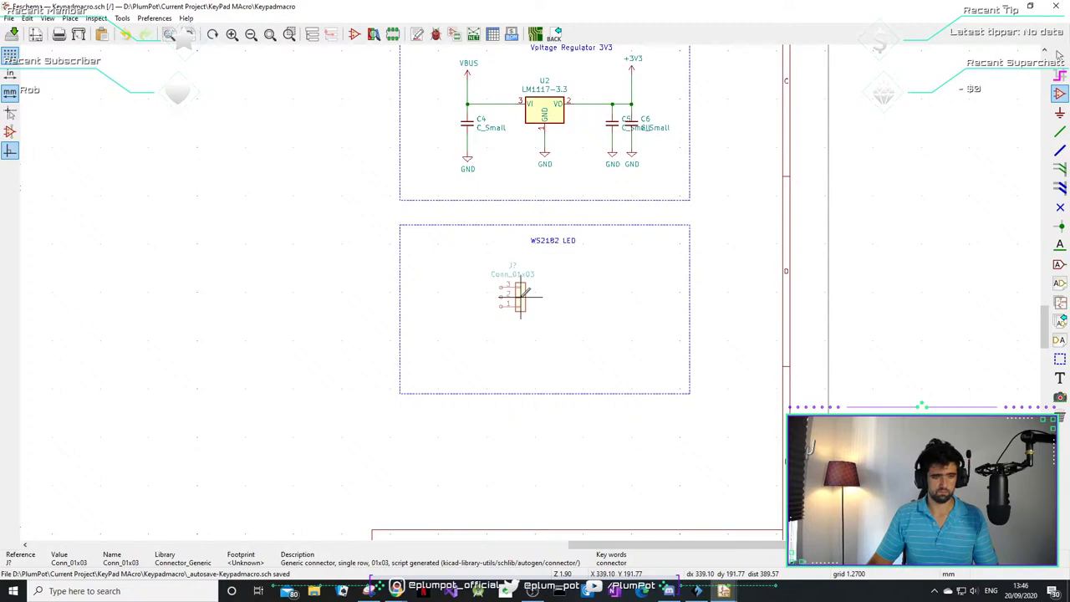
key(r)
key(r)
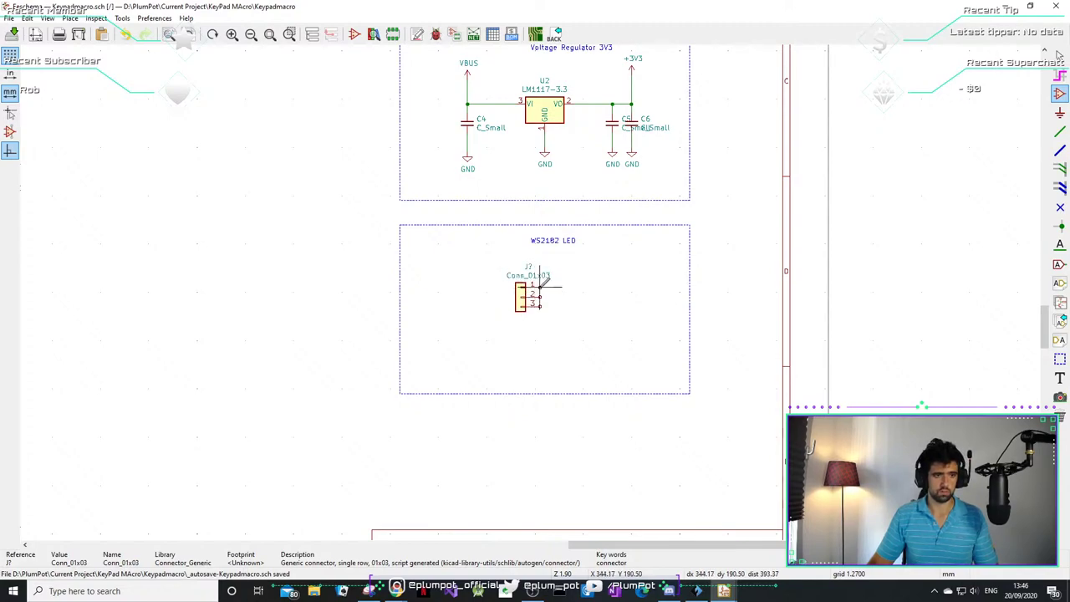
click(539, 285)
key(w)
scroll(534, 288, up, 3)
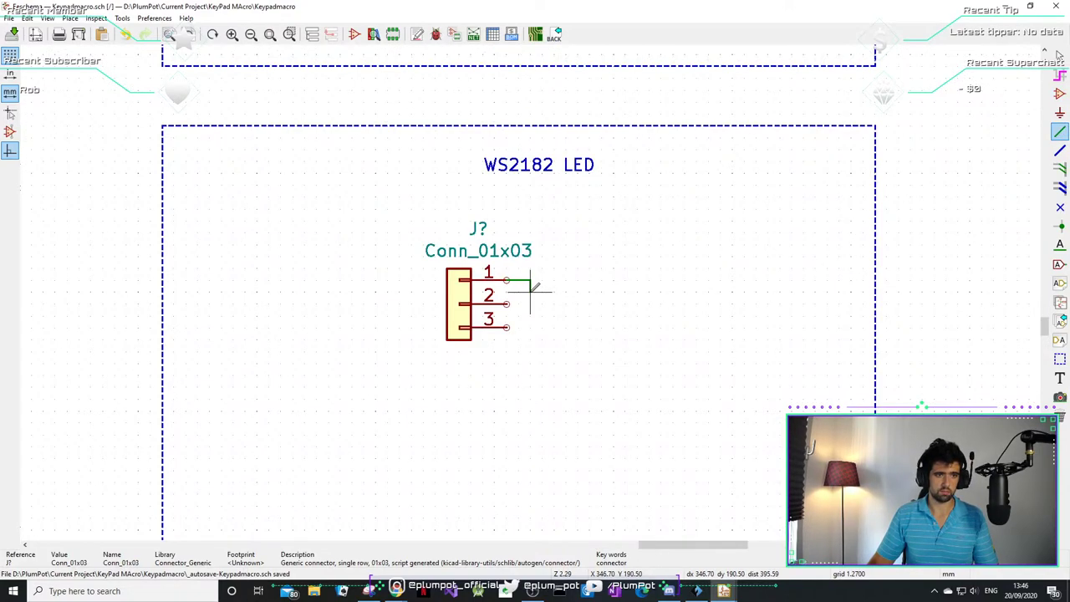
key(Escape)
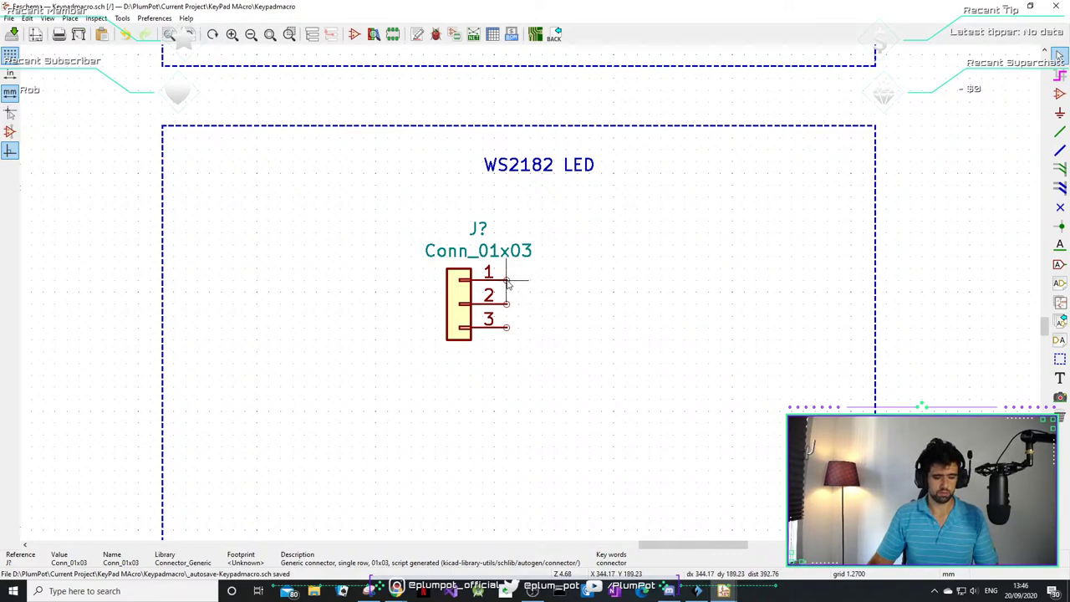
- Draw wires from the connector: pin 1 out and upward, pin 3 out and downward, and pin 2 straight out
key(w)
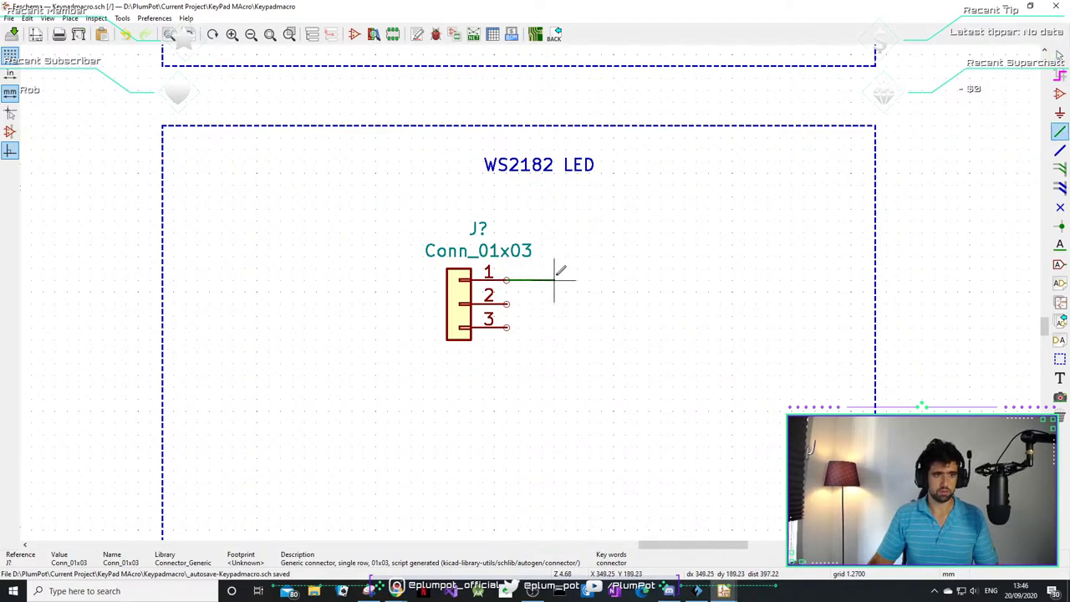
double_click(601, 244)
click(505, 326)
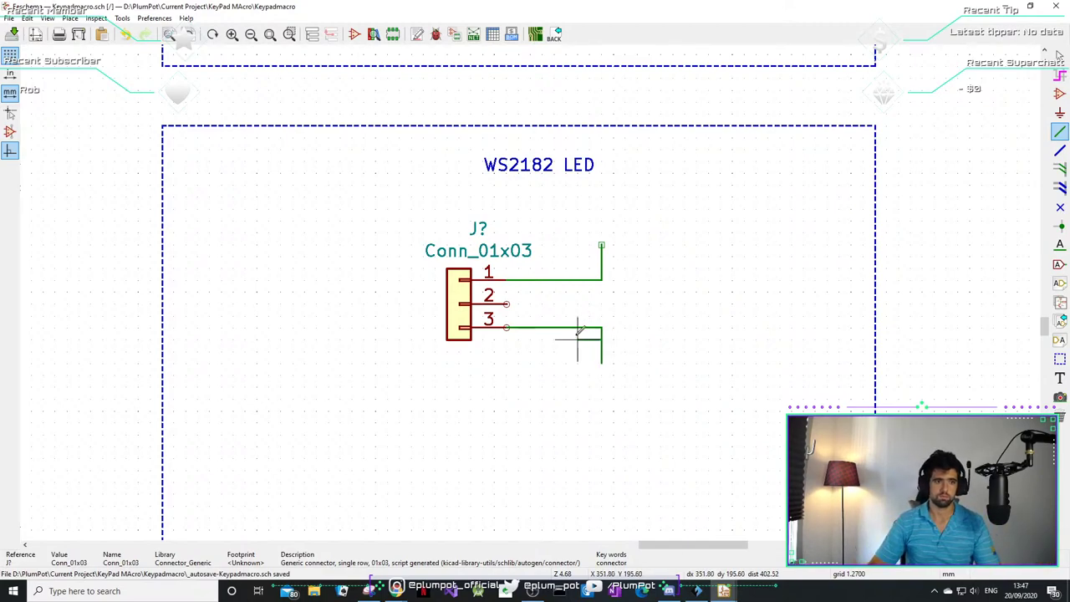
key(Escape)
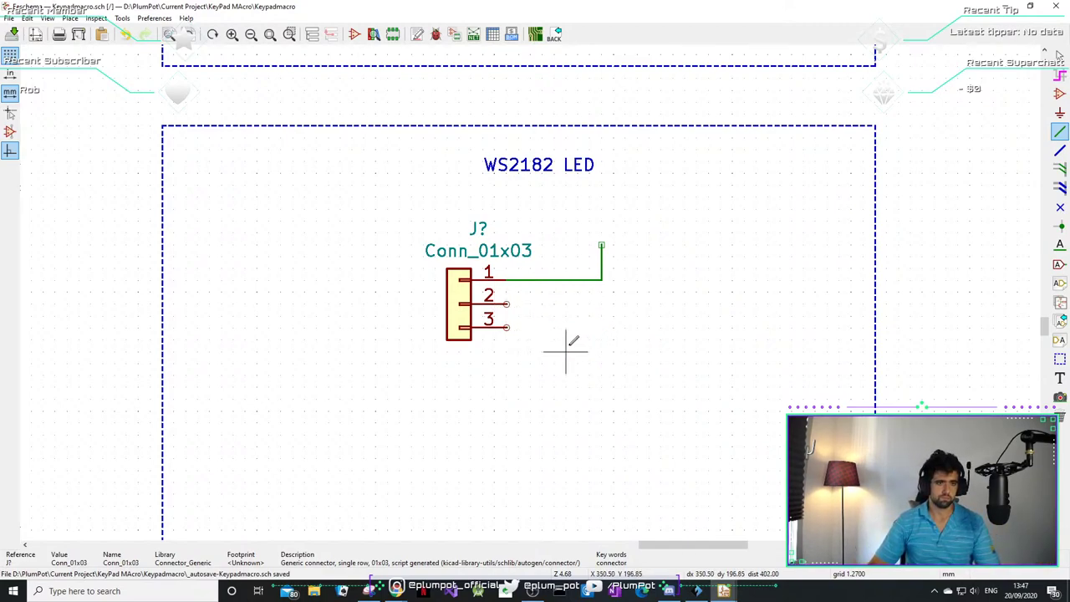
click(506, 327)
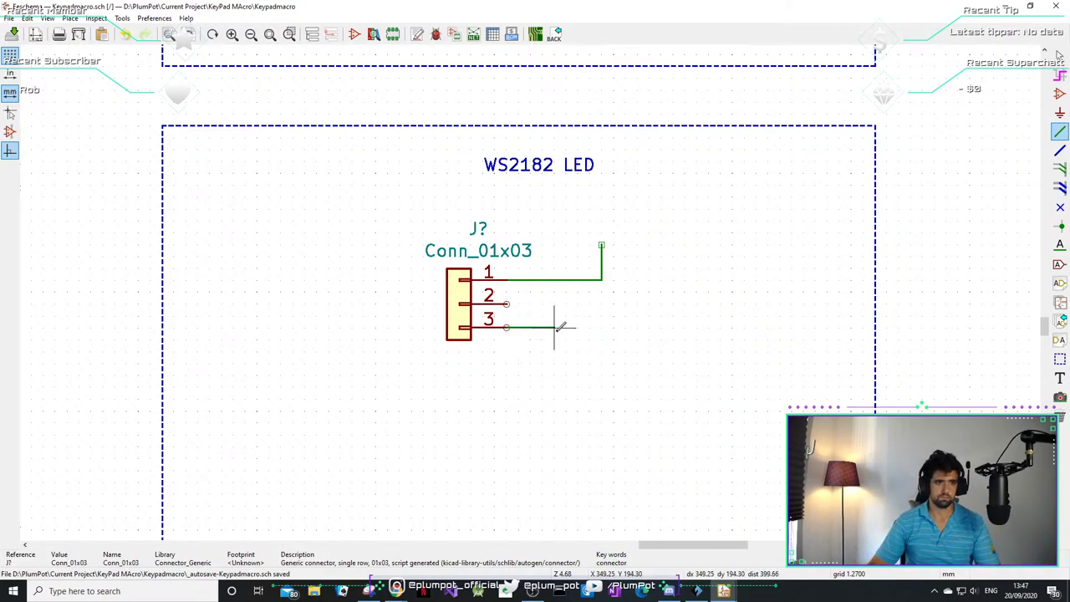
double_click(600, 362)
click(507, 303)
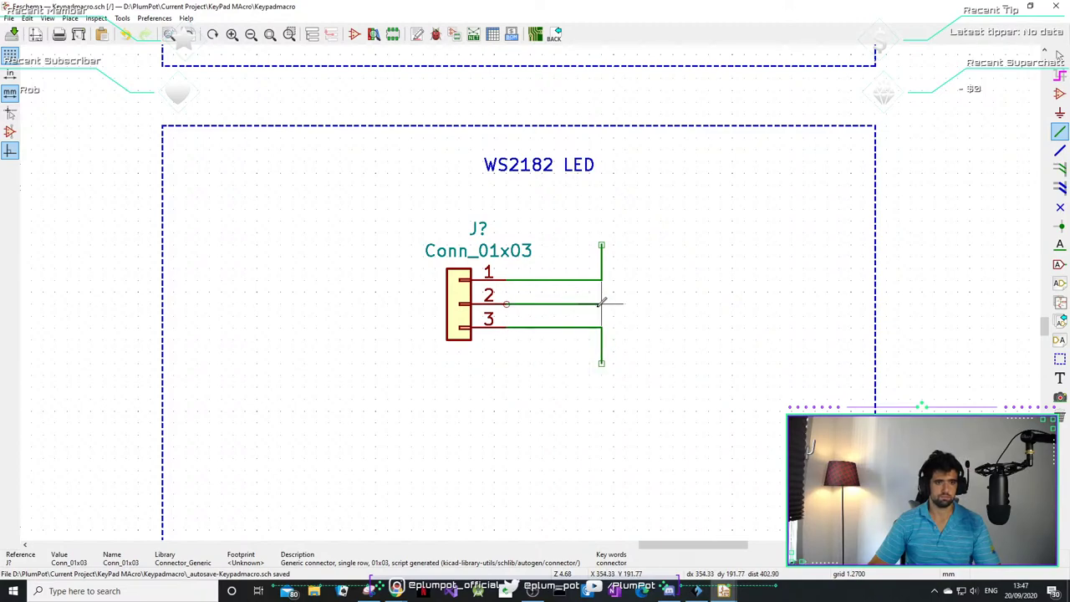
double_click(601, 303)
- Add a net label DIN at the end of the wire on connector pin 2
text(l)
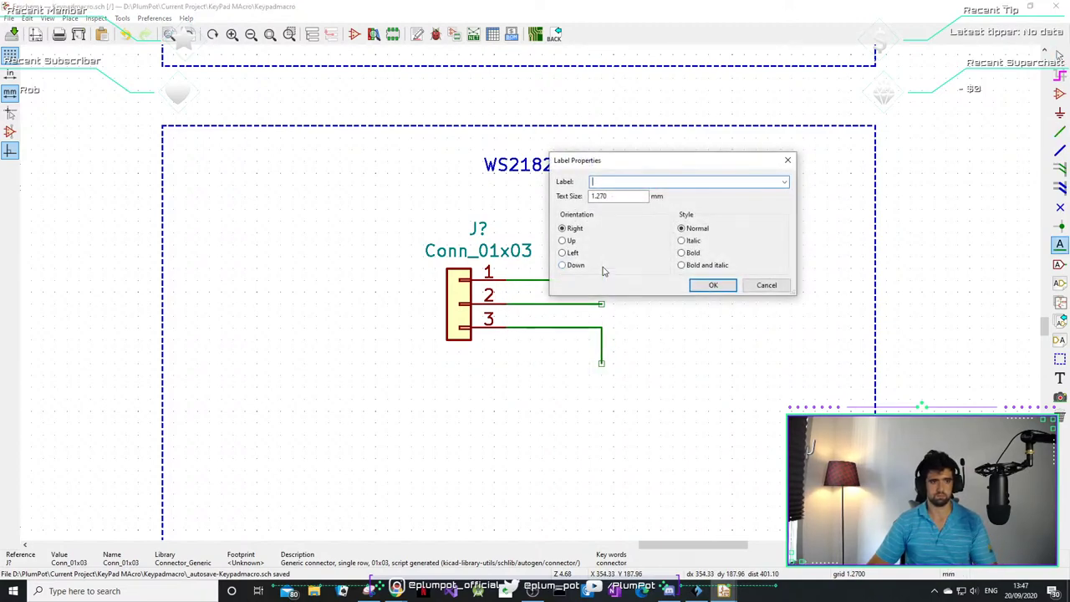
text(DIN)
key(Return)
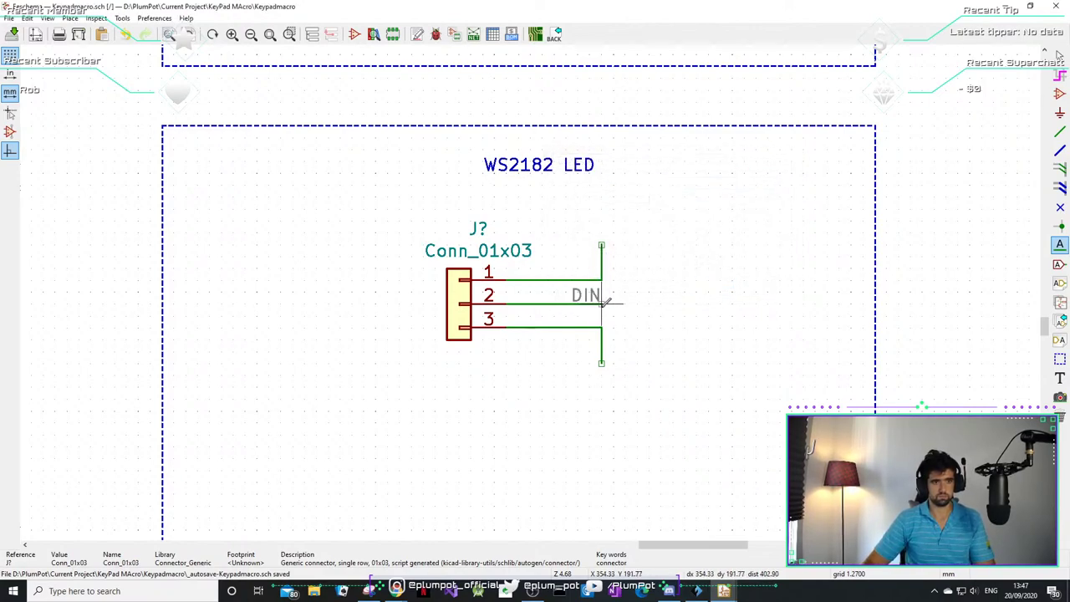
click(602, 302)
scroll(549, 250, down, 5)
scroll(535, 192, up, 3)
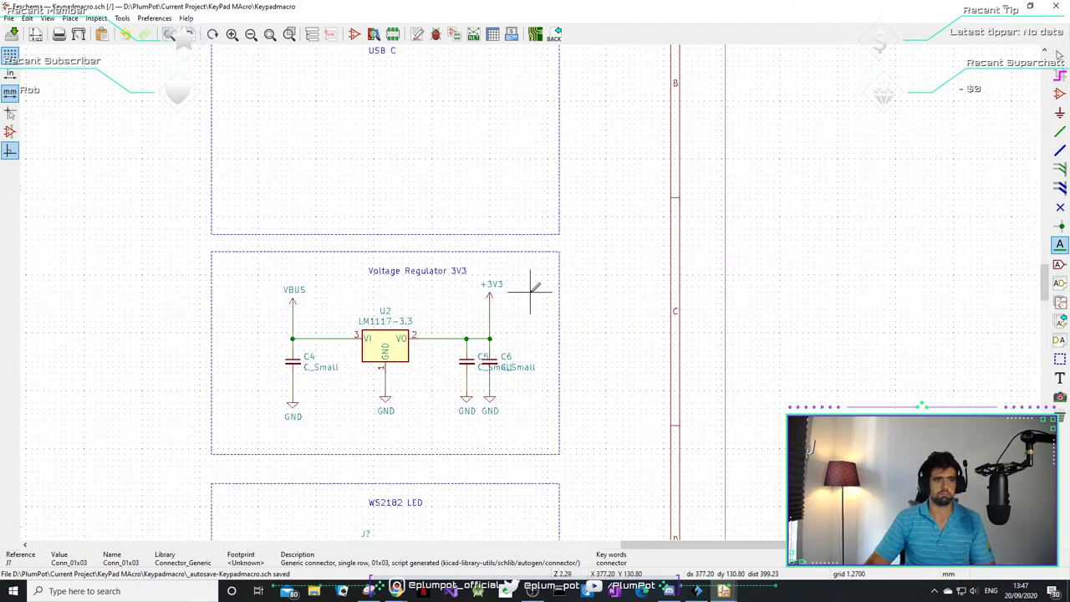
scroll(531, 288, up, 2)
scroll(196, 267, left, 2)
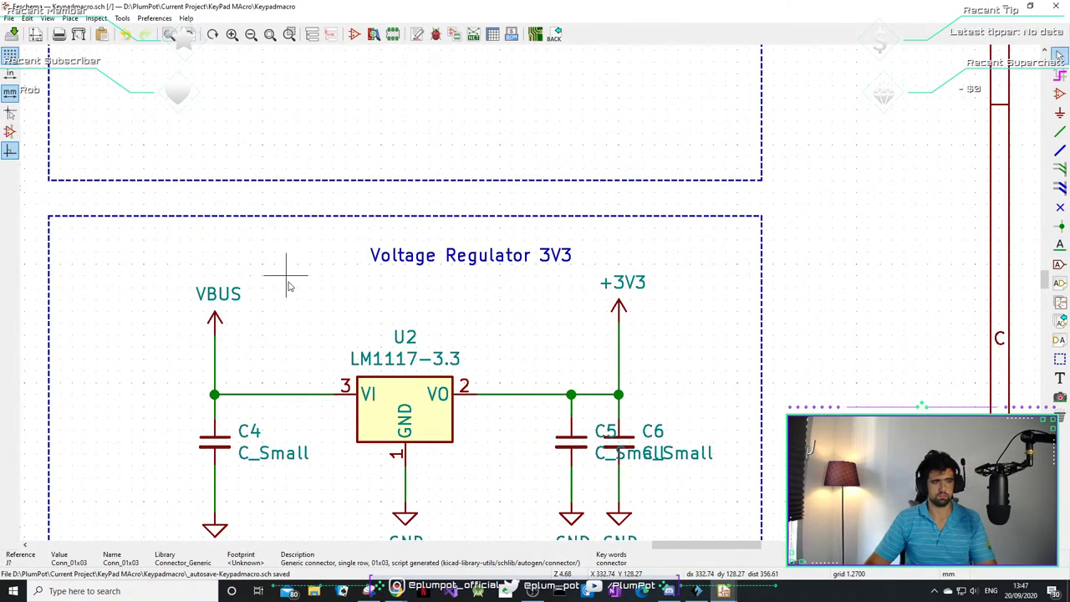
click(623, 288)
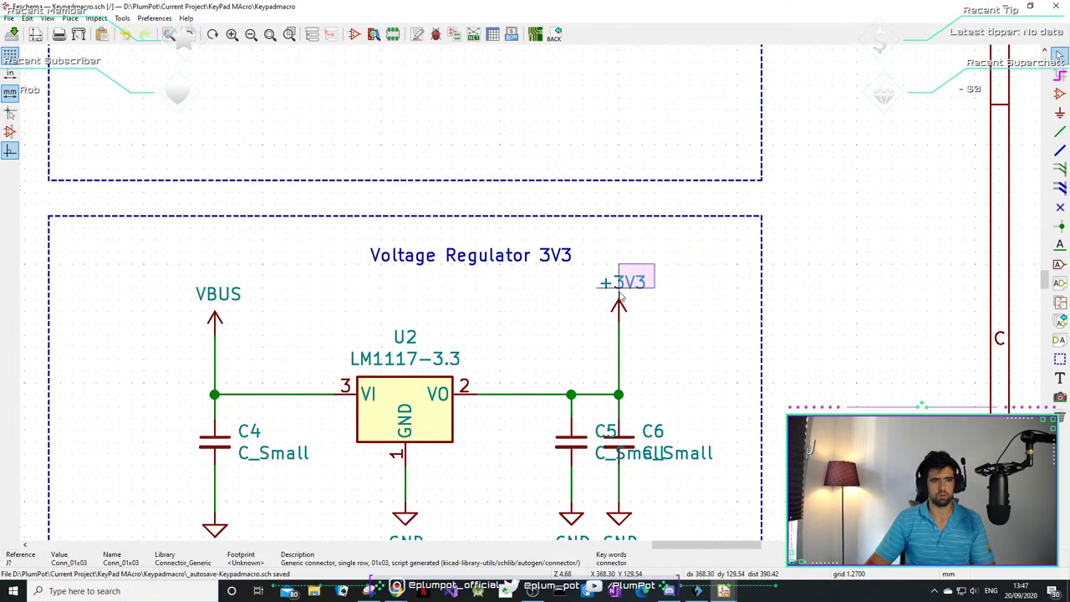
key(m)
key(Escape)
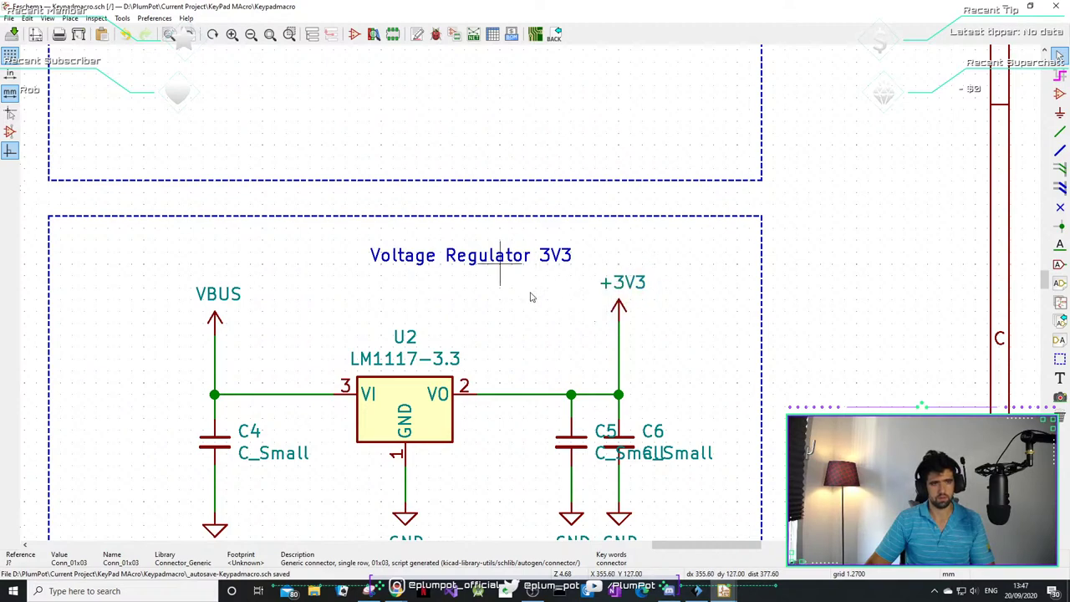
- Copy the VBUS power symbol from the voltage regulator input onto the end of the connector's pin 1 wire
scroll(530, 295, down, 1)
scroll(547, 250, up, 3)
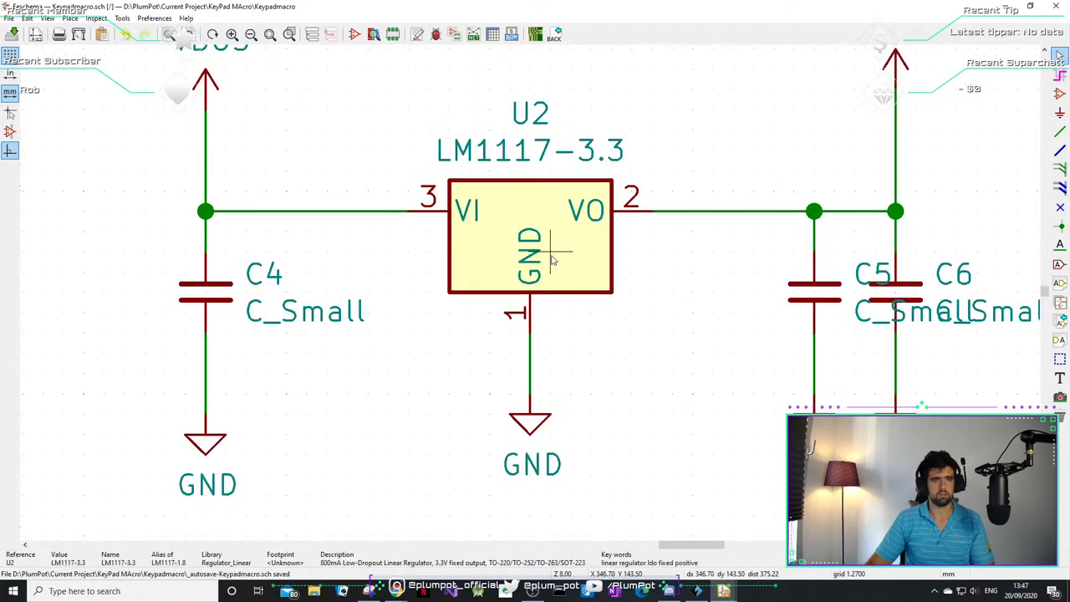
scroll(555, 261, down, 2)
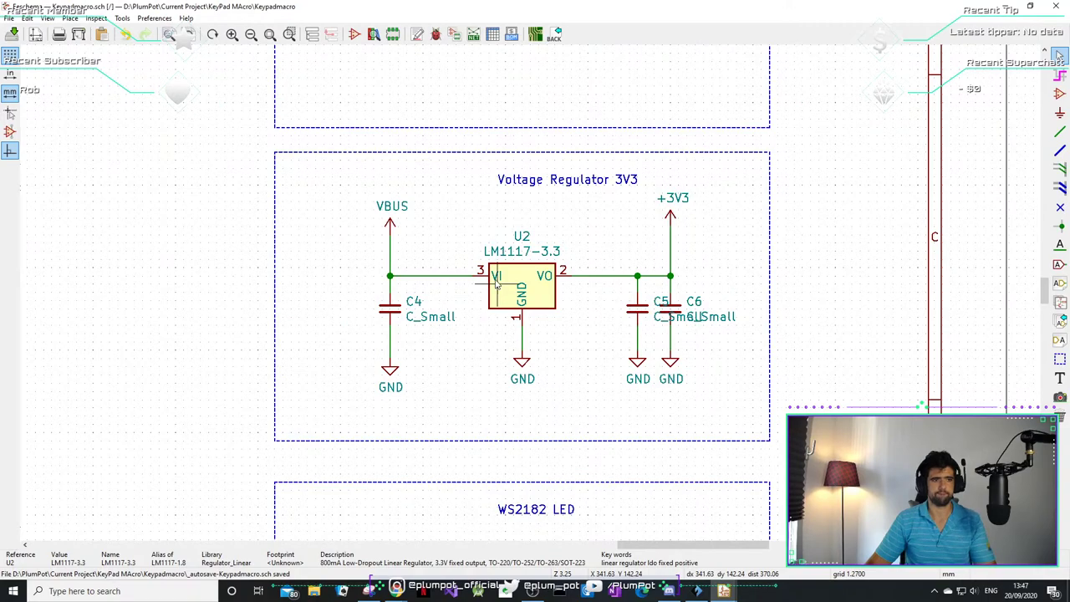
key(m)
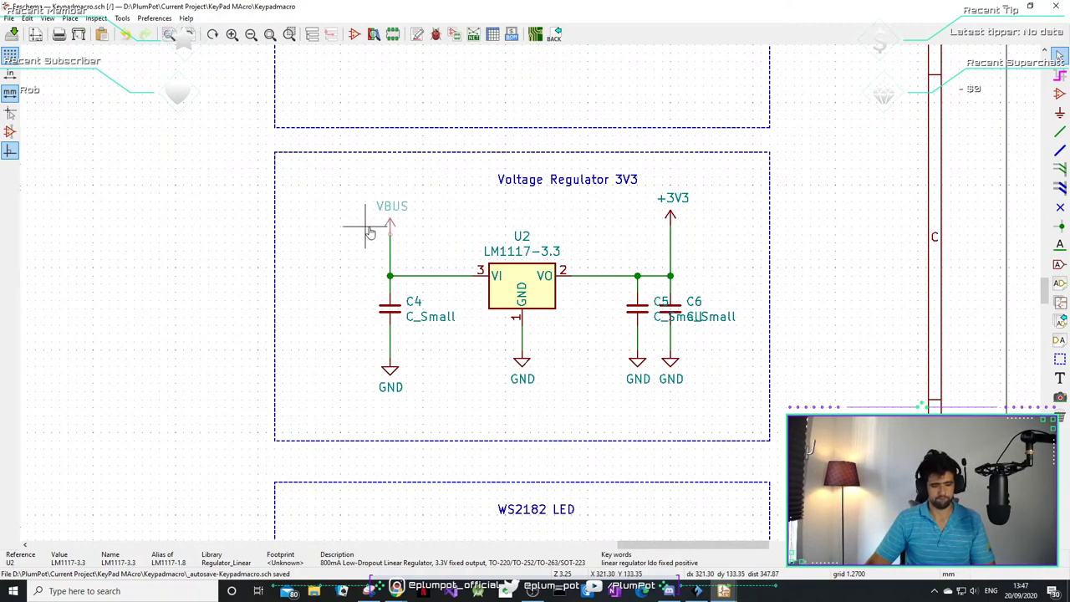
scroll(587, 409, up, 1)
scroll(557, 420, up, 1)
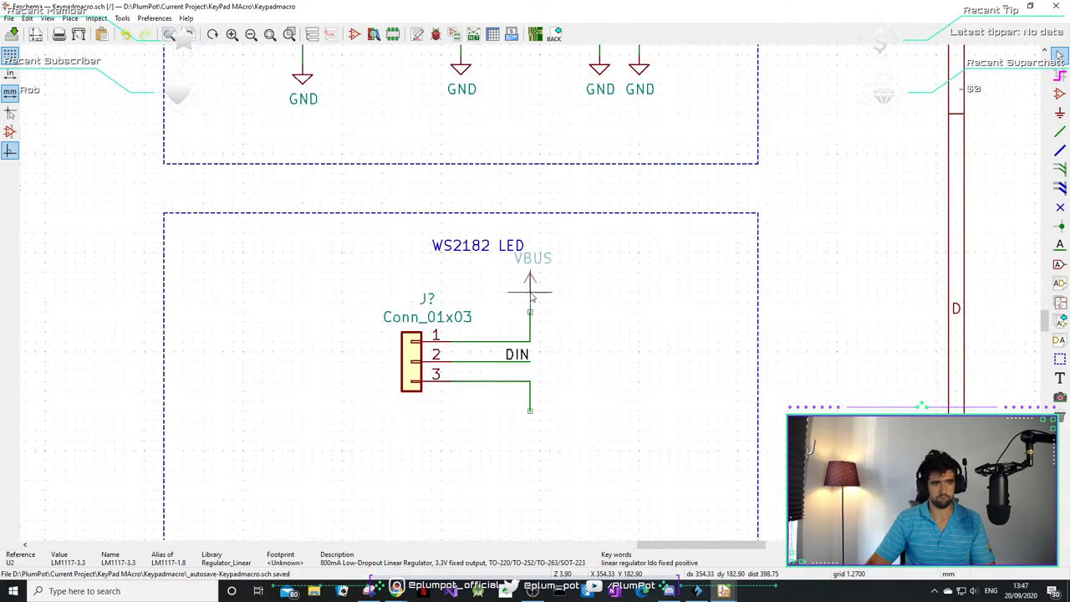
scroll(531, 296, up, 3)
click(530, 316)
key(w)
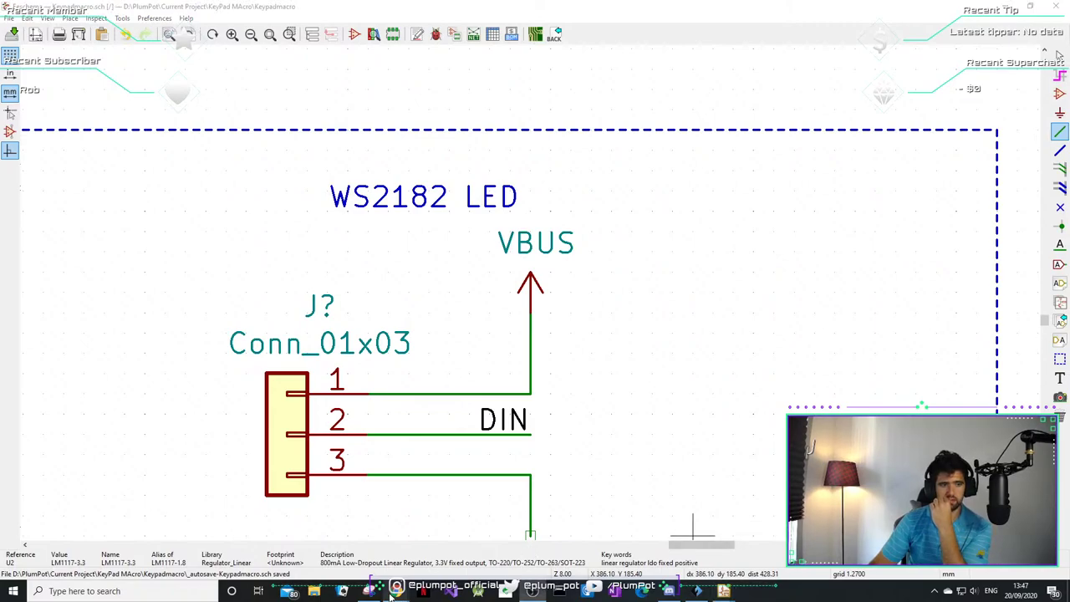
mouse_move(509, 590)
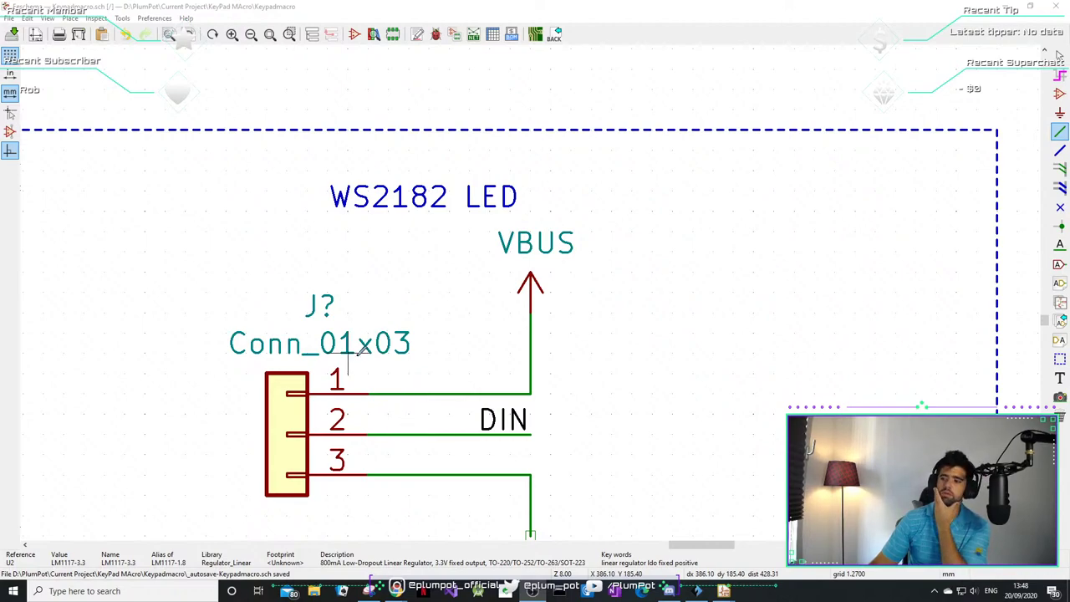
scroll(355, 344, down, 6)
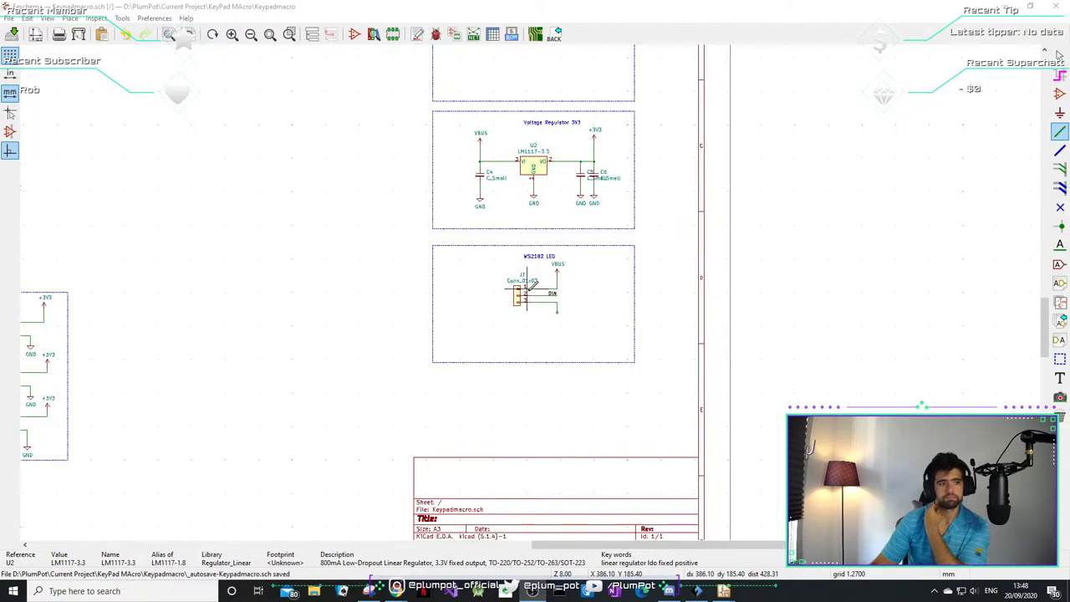
scroll(531, 285, down, 2)
scroll(357, 310, up, 1)
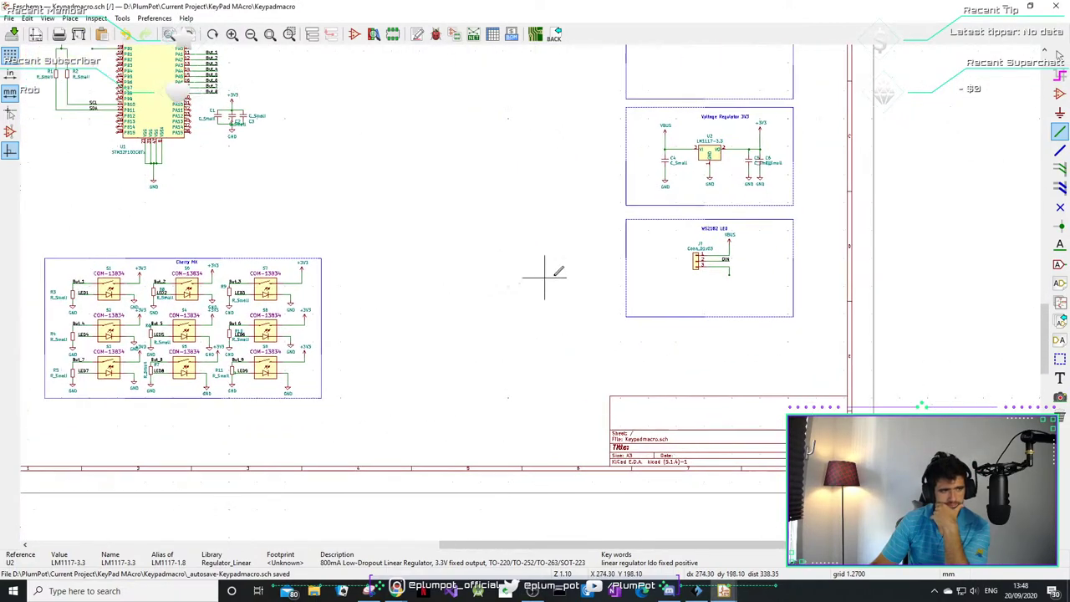
scroll(611, 275, up, 1)
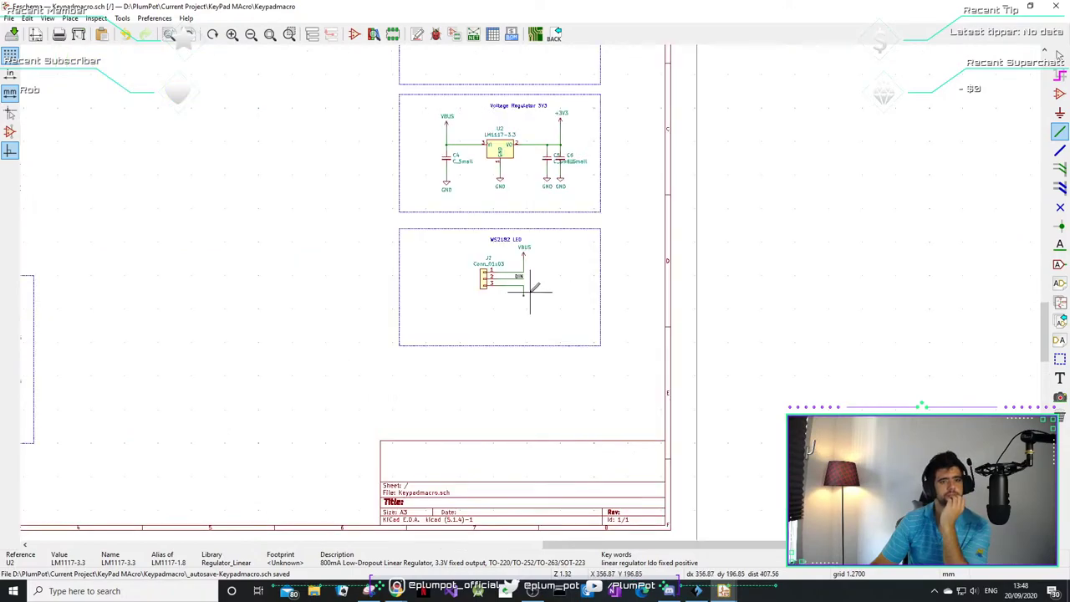
- Copy a GND power symbol from the voltage regulator block onto the end of the LED connector's pin 3 wire
scroll(526, 289, up, 3)
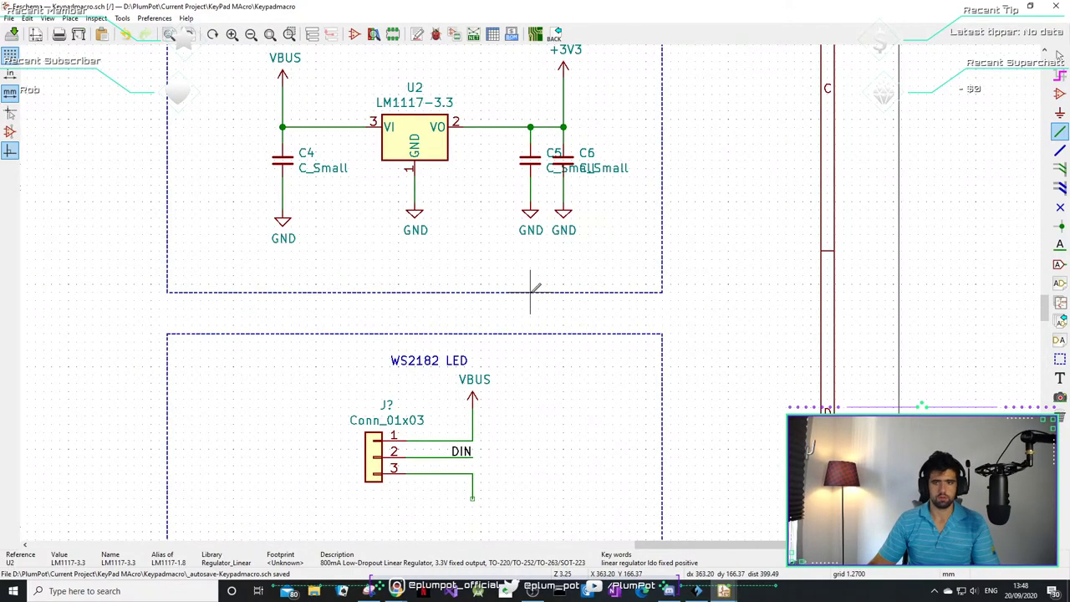
key(c)
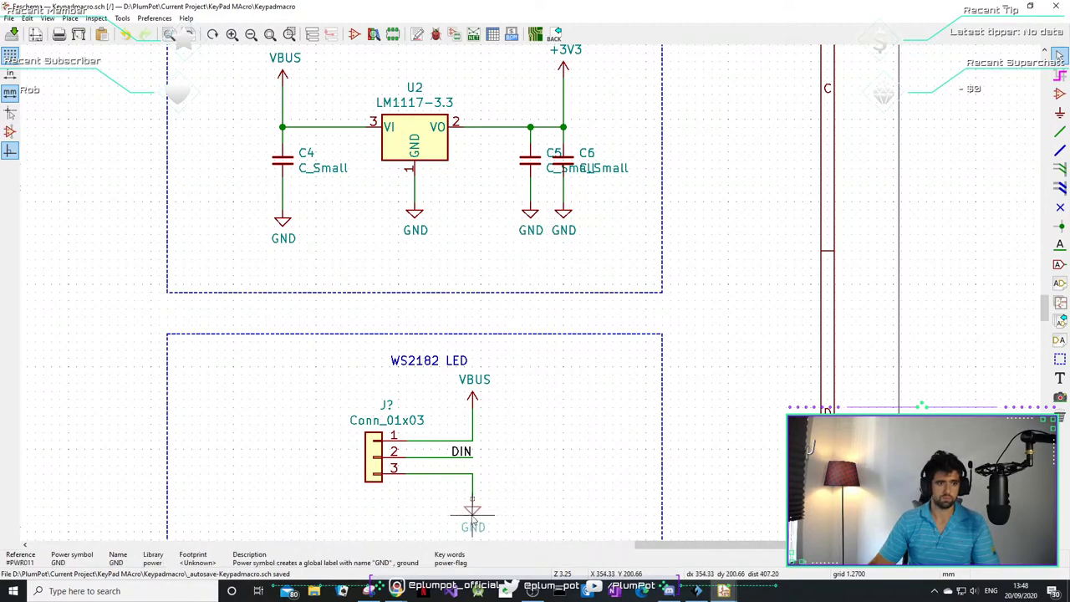
click(472, 498)
- Annotate the entire schematic, keeping existing annotations and sorting components by X position
middle_drag(384, 401, 505, 370)
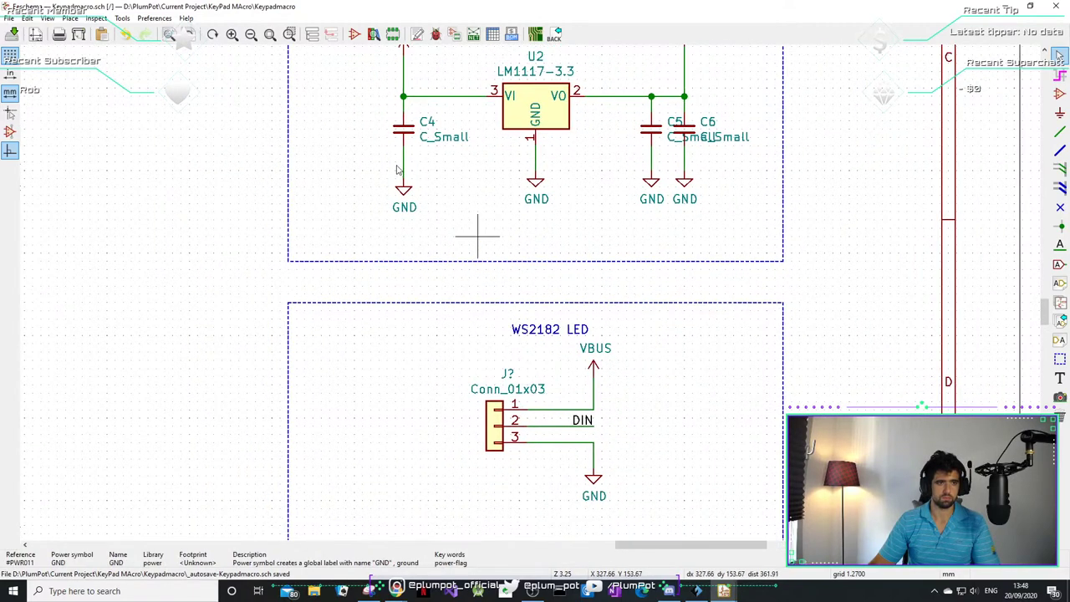
click(154, 17)
mouse_move(122, 17)
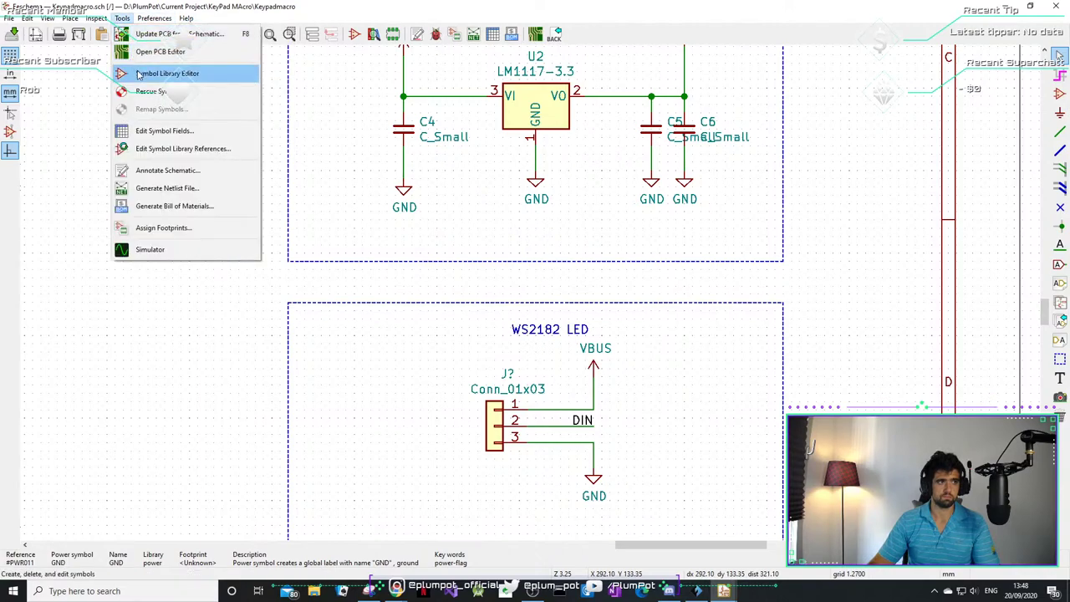
click(164, 172)
click(346, 420)
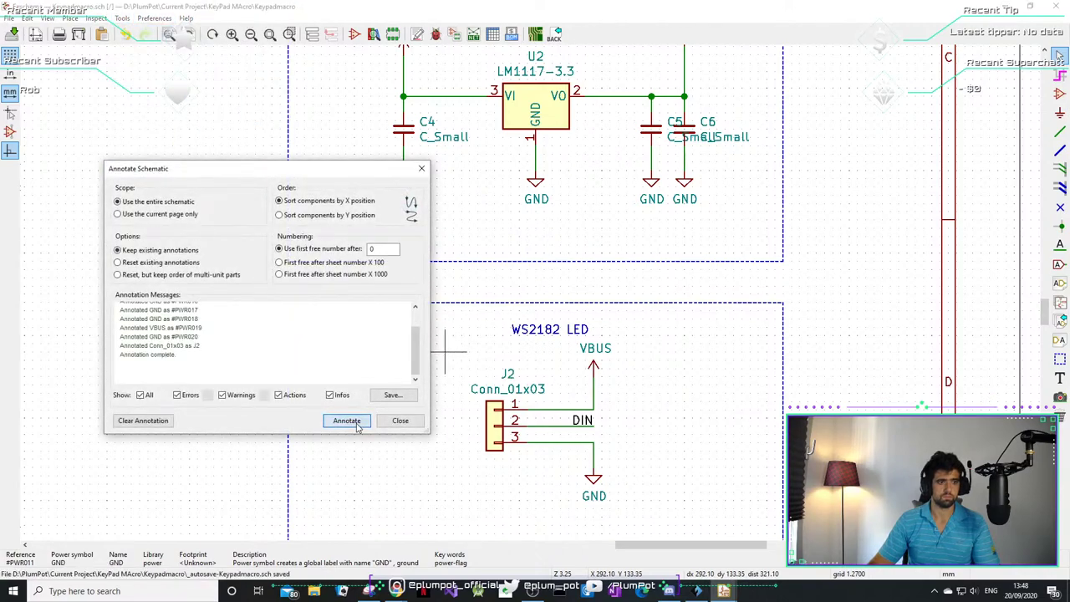
click(411, 422)
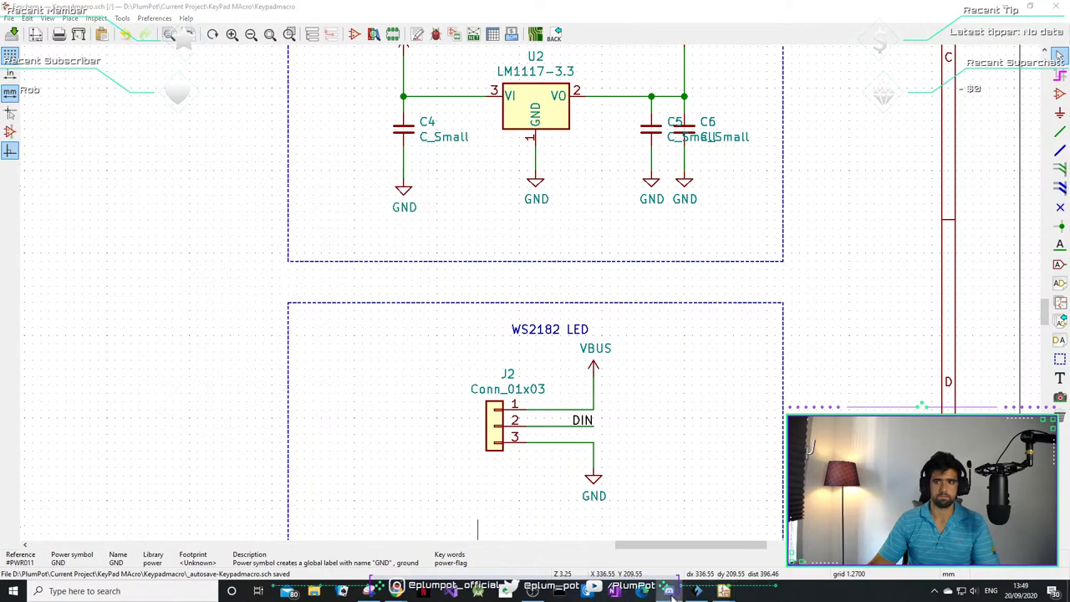
- Review the block diagram in Snipping Tool, circling the Ambiance noise checker block and erasing the marks, and return to the schematic
mouse_move(434, 584)
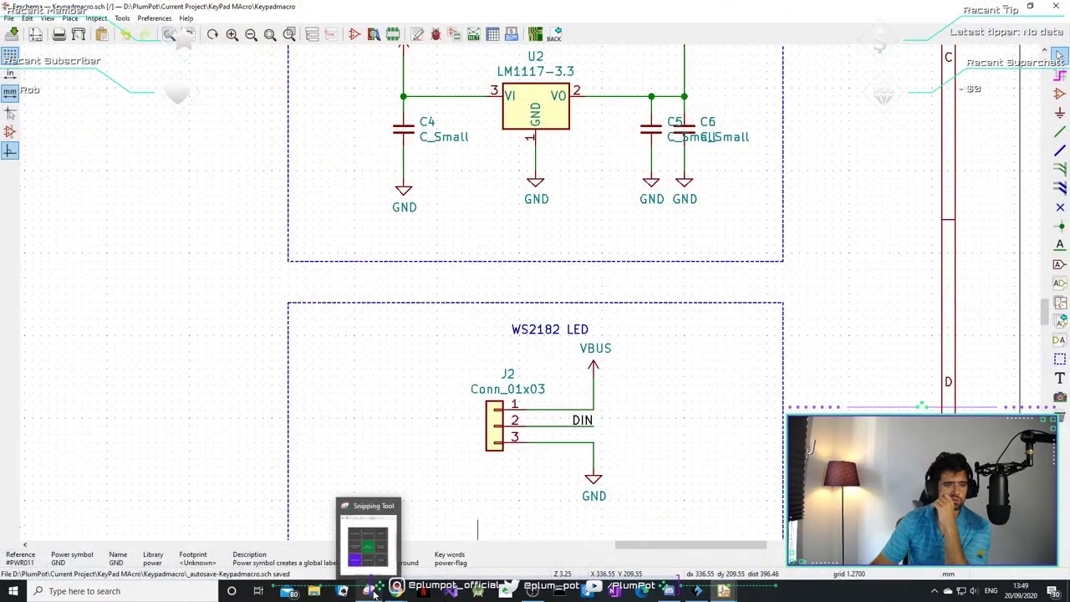
click(374, 535)
mouse_move(657, 235)
mouse_down()
mouse_move(579, 239)
mouse_move(607, 276)
mouse_move(672, 288)
mouse_move(660, 237)
mouse_up()
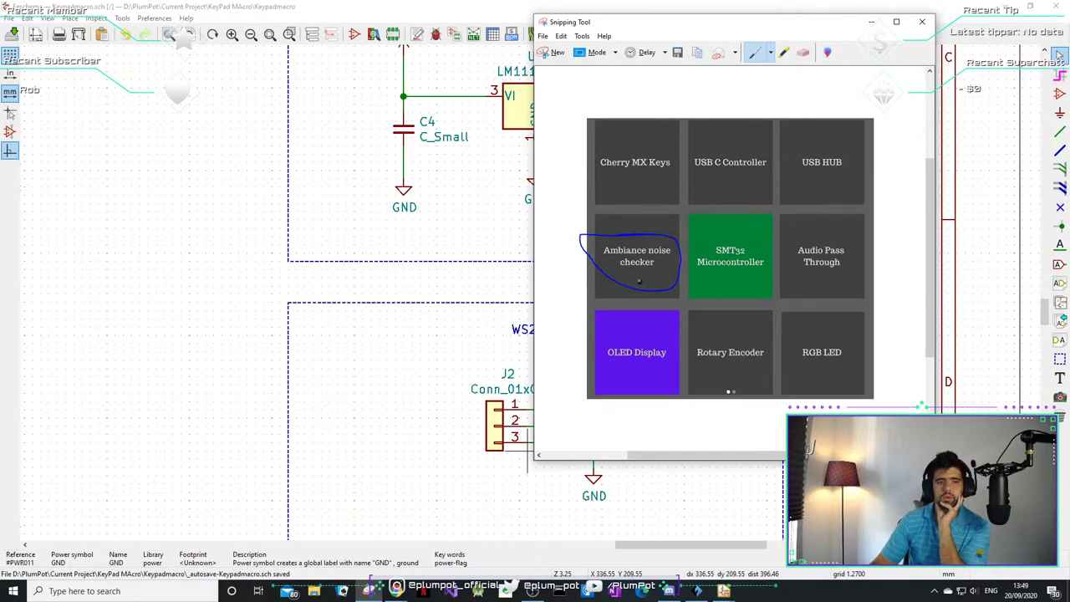
mouse_move(606, 273)
mouse_down()
mouse_move(656, 270)
mouse_move(639, 259)
mouse_move(681, 263)
mouse_move(690, 222)
mouse_move(646, 292)
mouse_up()
click(802, 52)
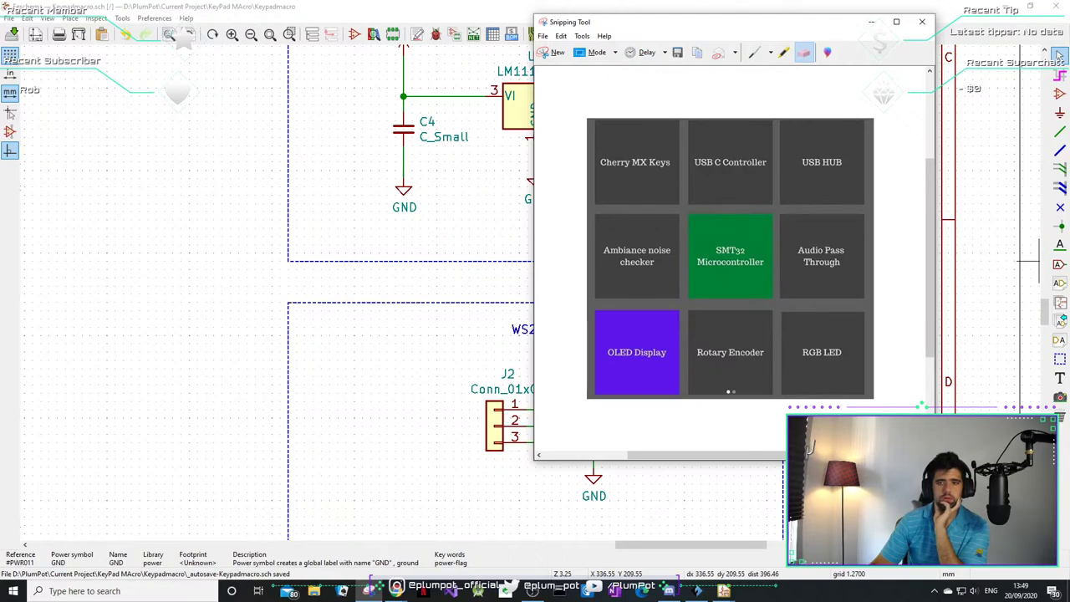
click(1028, 262)
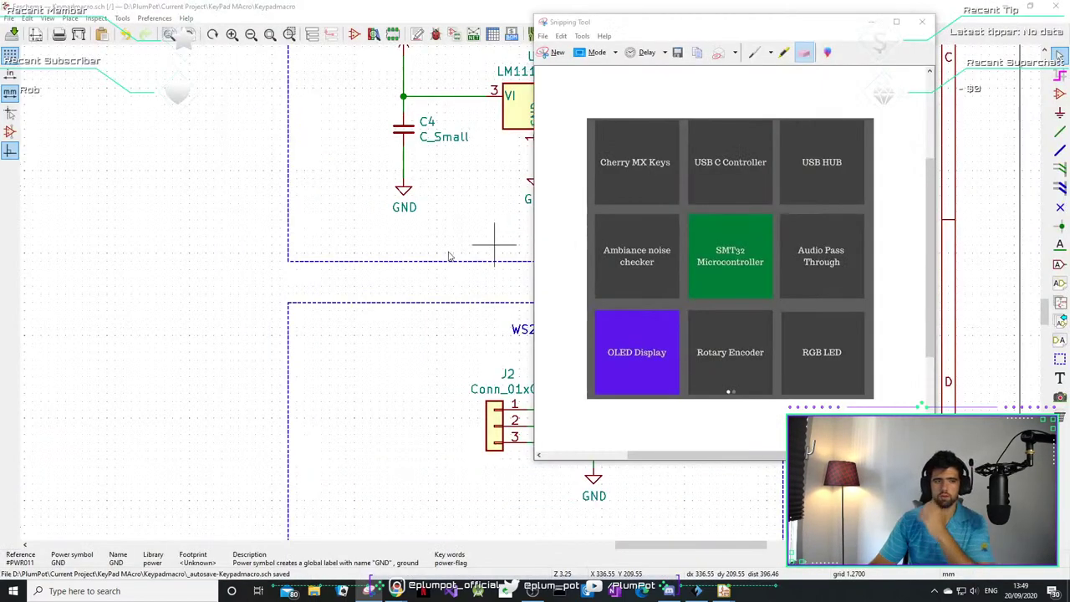
click(339, 251)
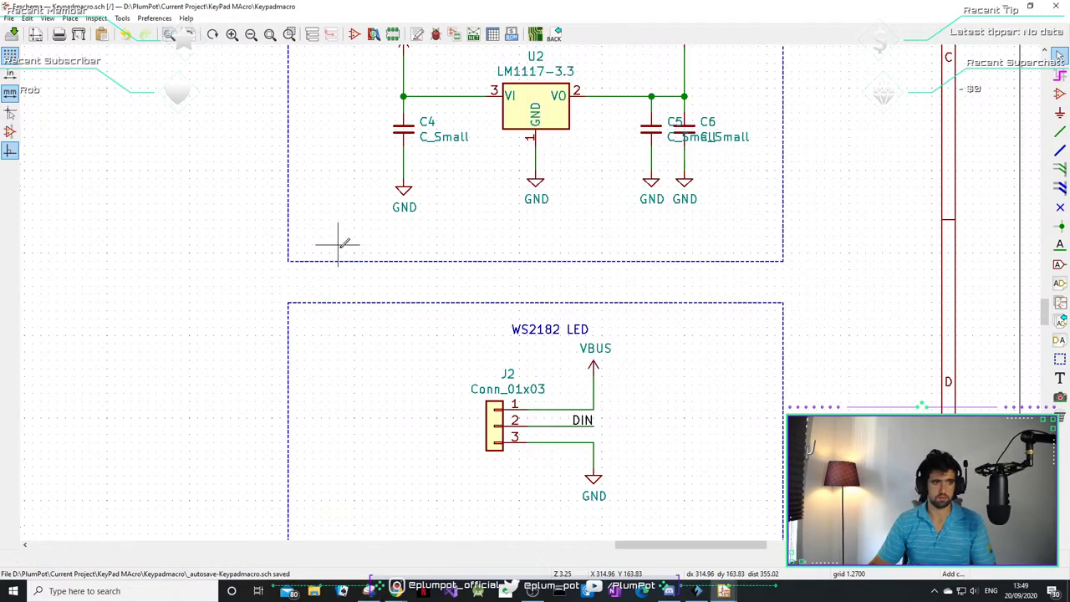
- Place an SX1509 symbol from the SparkFun-IC-Special-Function library in the empty area beside the voltage regulator block
text(aSX4)
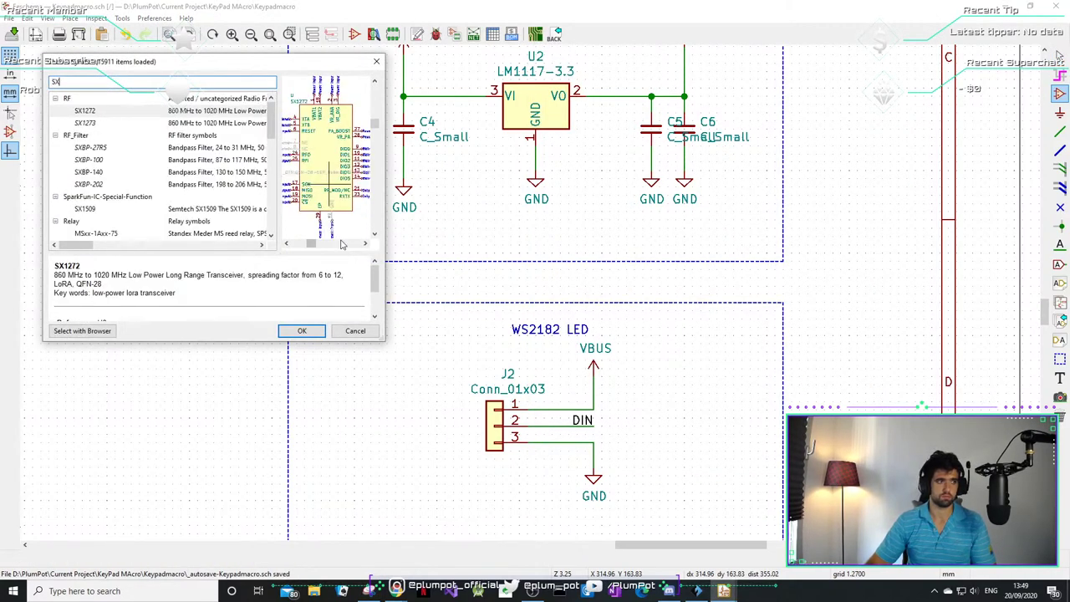
key(BackSpace)
text(1)
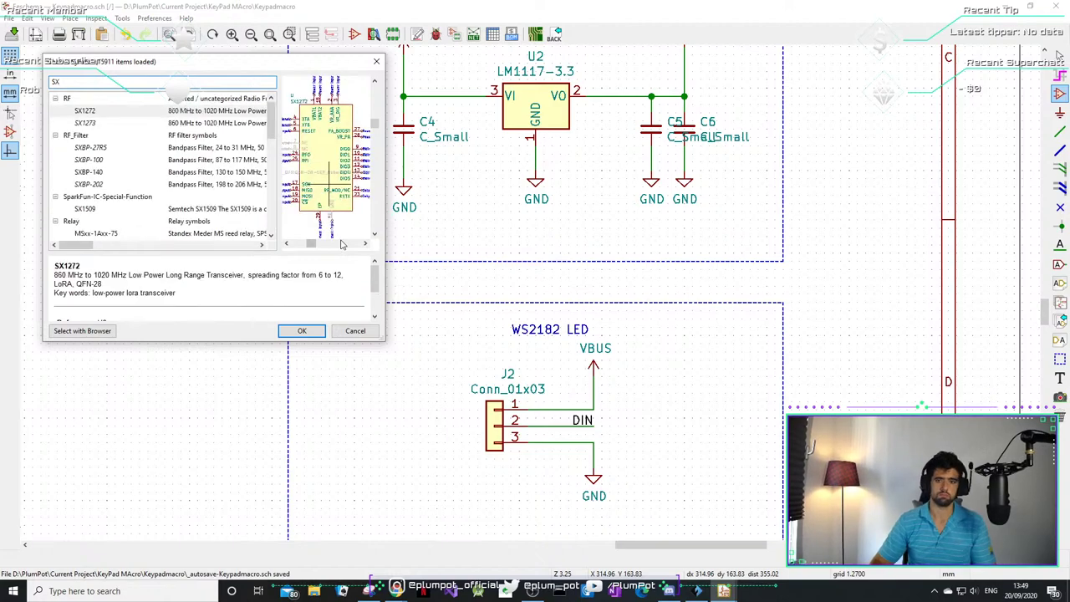
text(509)
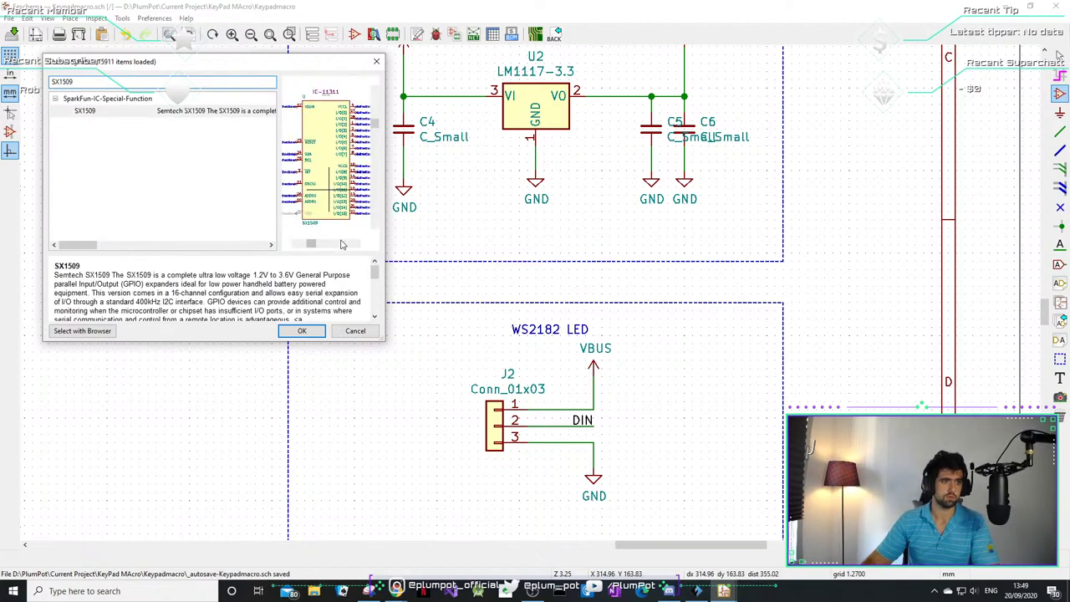
click(301, 330)
scroll(298, 223, down, 1)
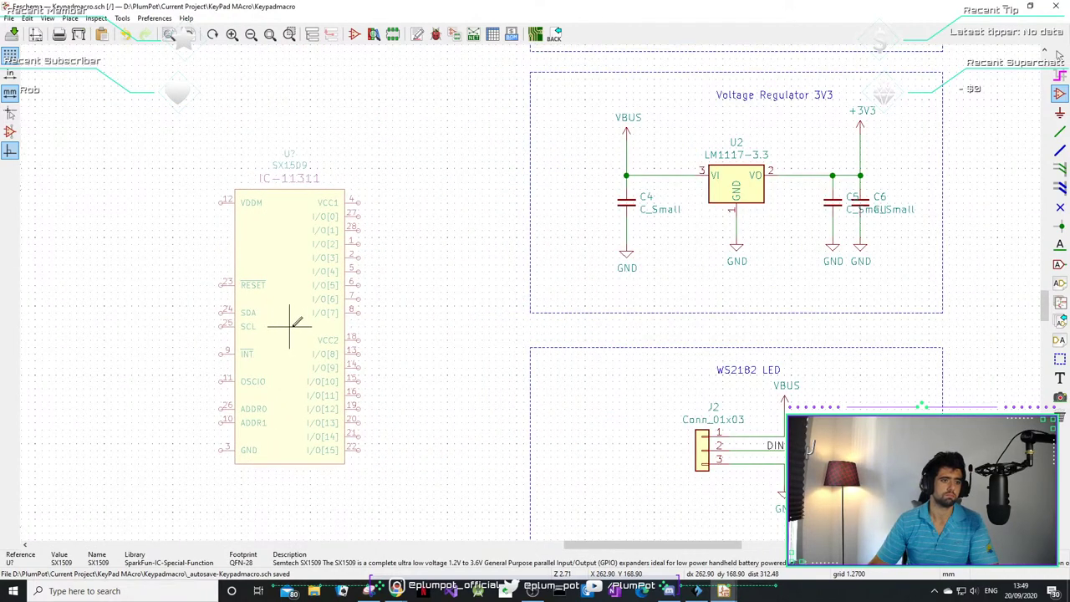
click(290, 326)
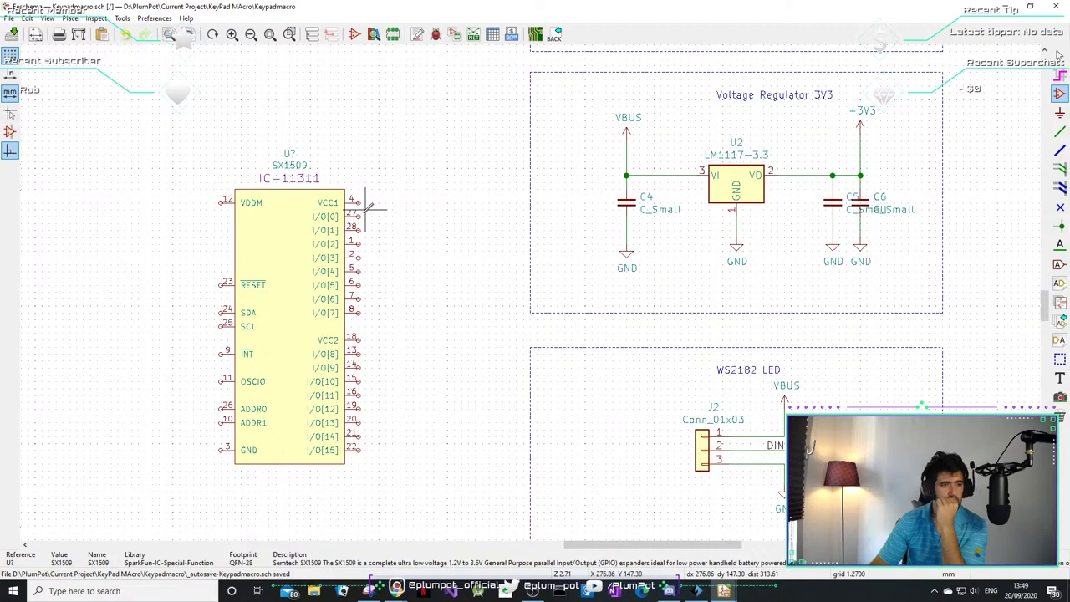
- Move the SX1509 symbol down into the free space between the Cherry MX and WS2182 LED blocks
scroll(365, 206, down, 3)
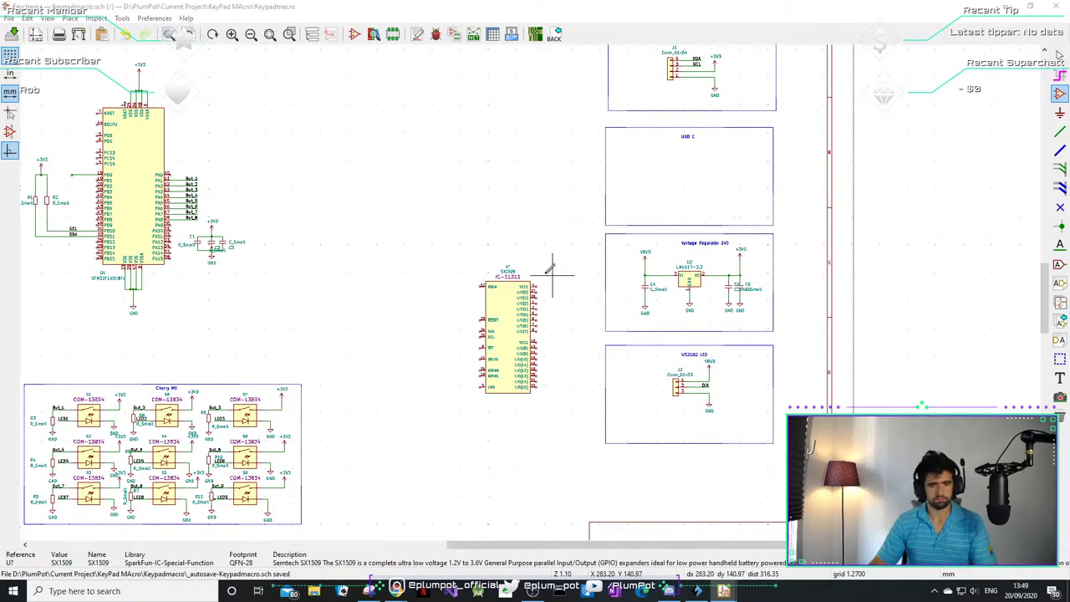
drag(552, 278, 447, 483)
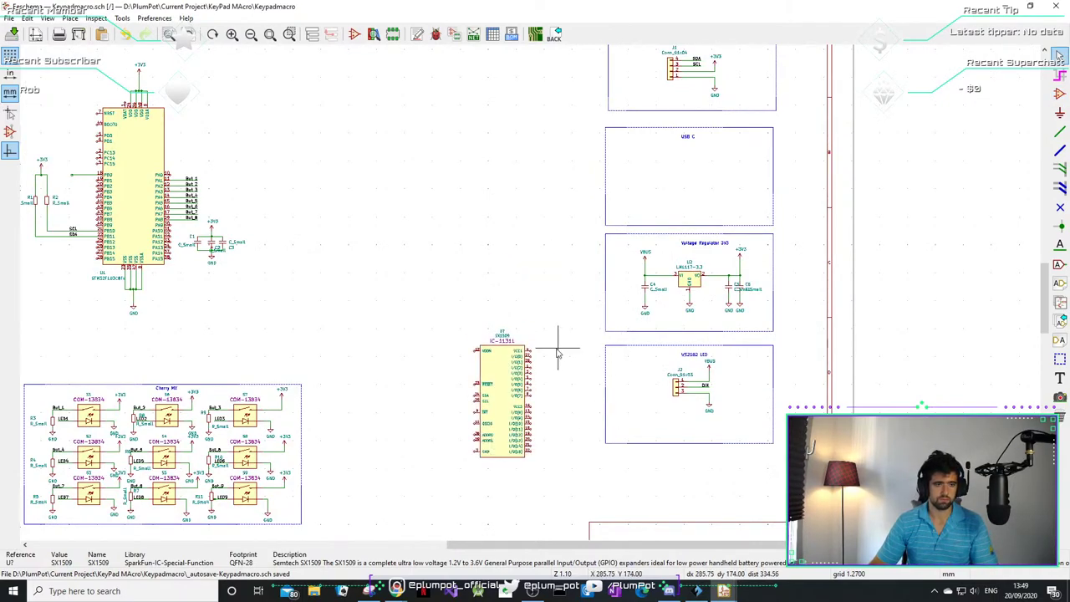
drag(488, 424, 448, 469)
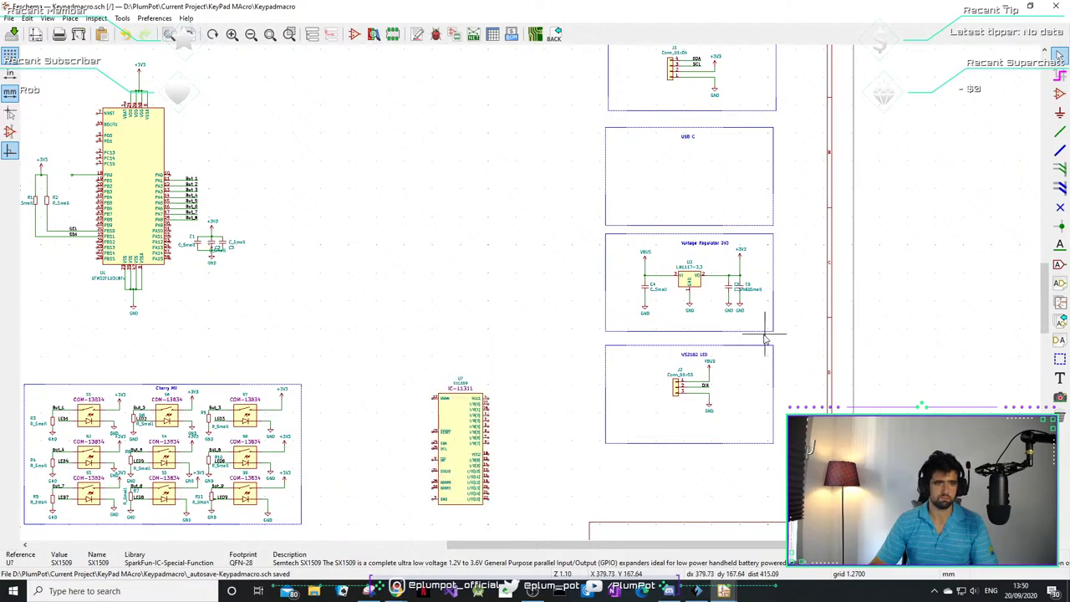
- Draw a closed dashed rectangular outline around the SX1509, between the Cherry MX and WS2182 LED blocks
click(1059, 357)
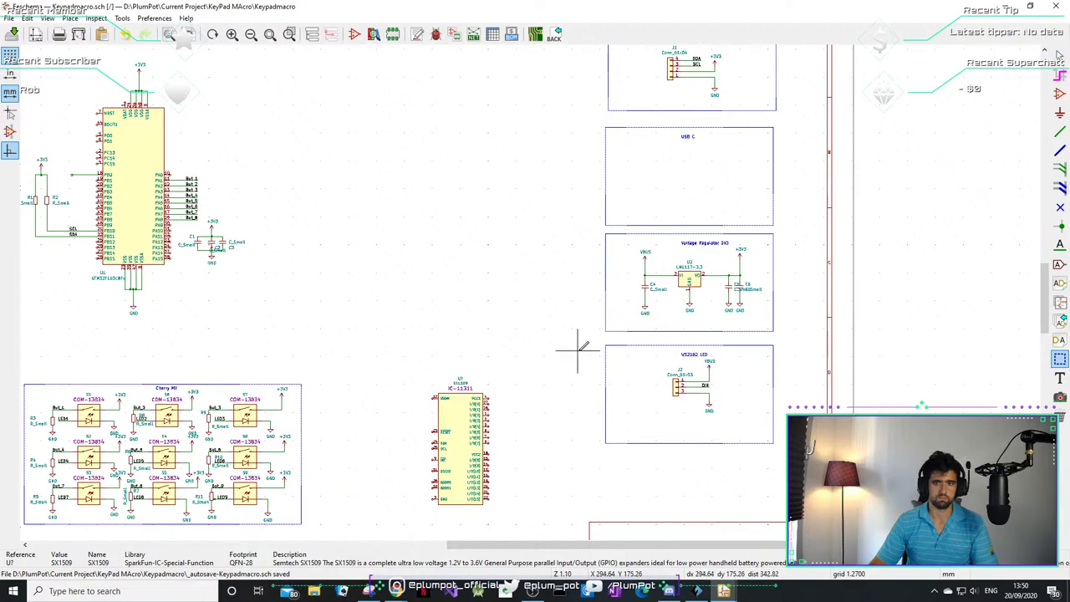
click(328, 353)
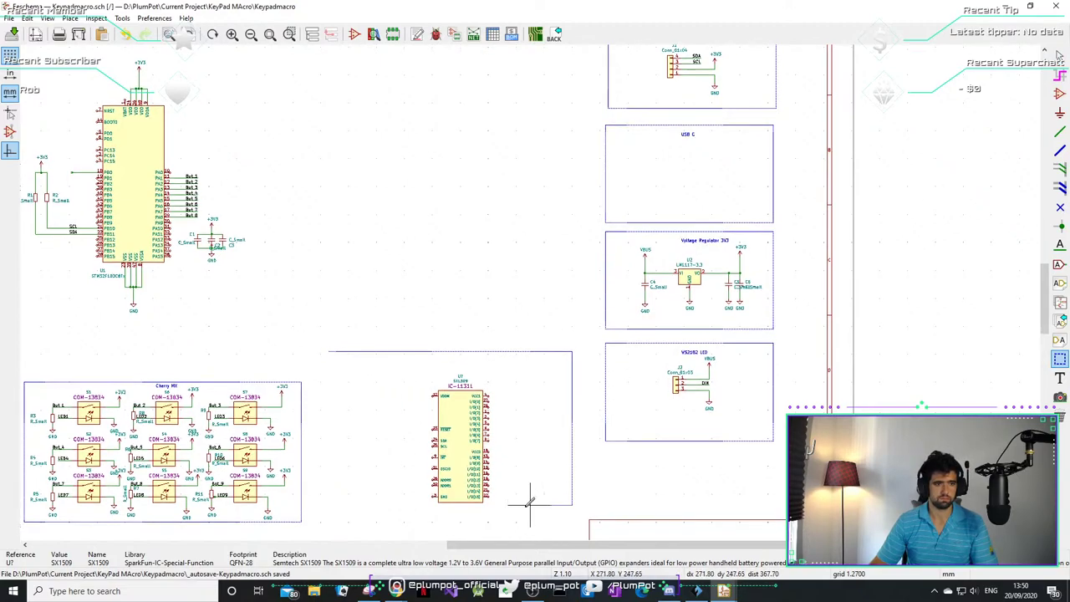
click(571, 491)
click(313, 468)
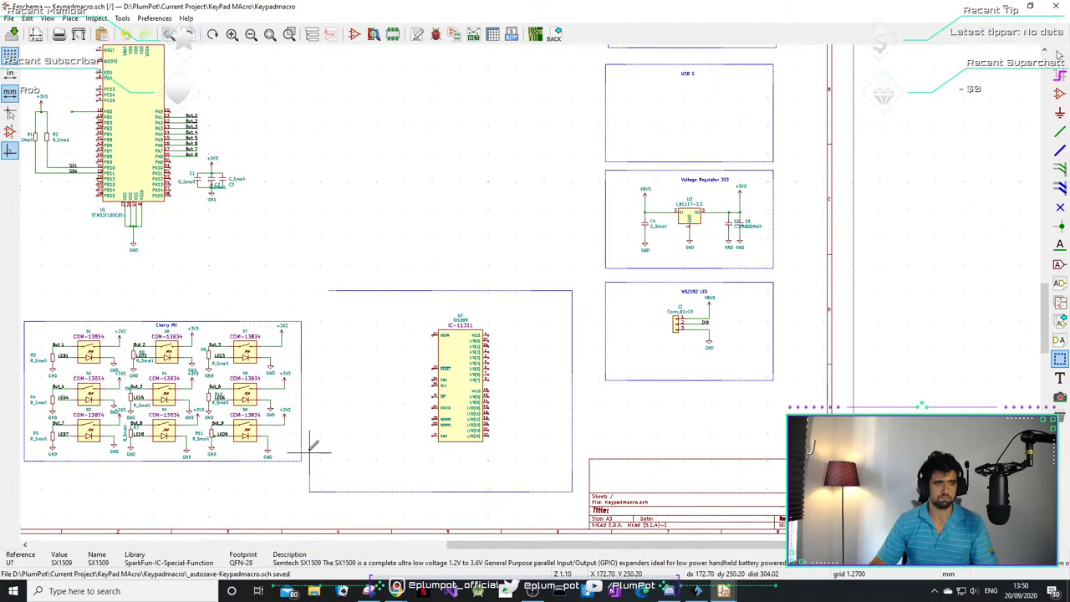
scroll(320, 284, up, 5)
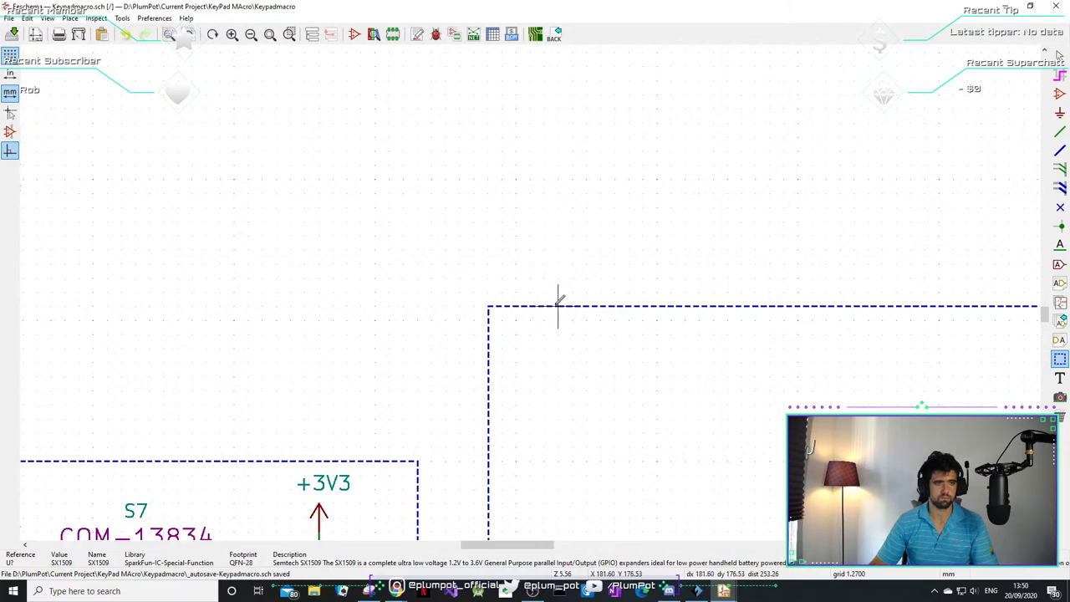
scroll(628, 346, down, 6)
scroll(554, 353, up, 4)
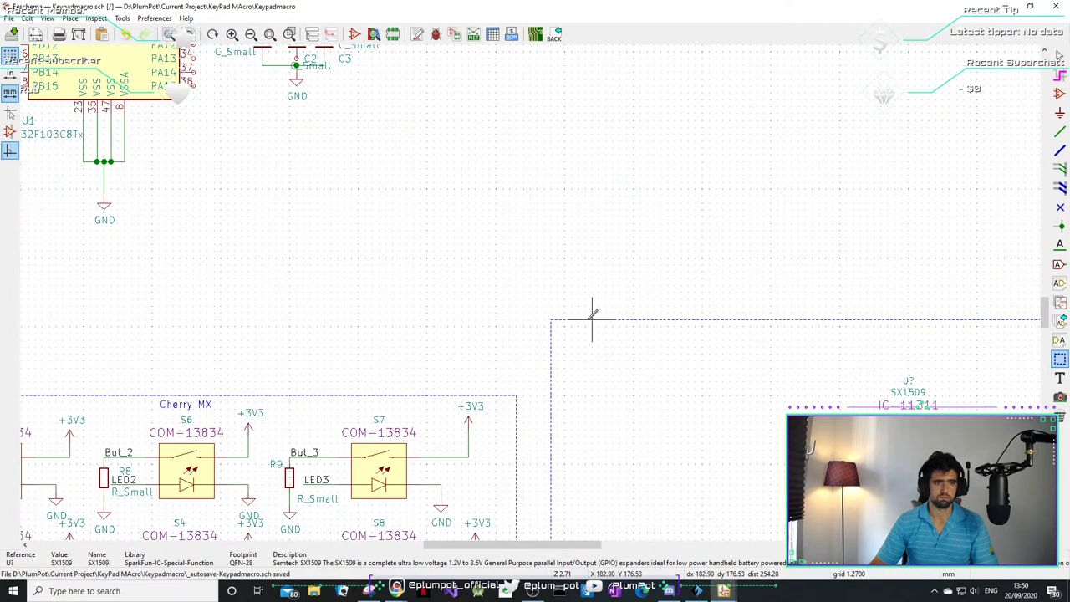
scroll(592, 310, up, 4)
scroll(564, 292, down, 3)
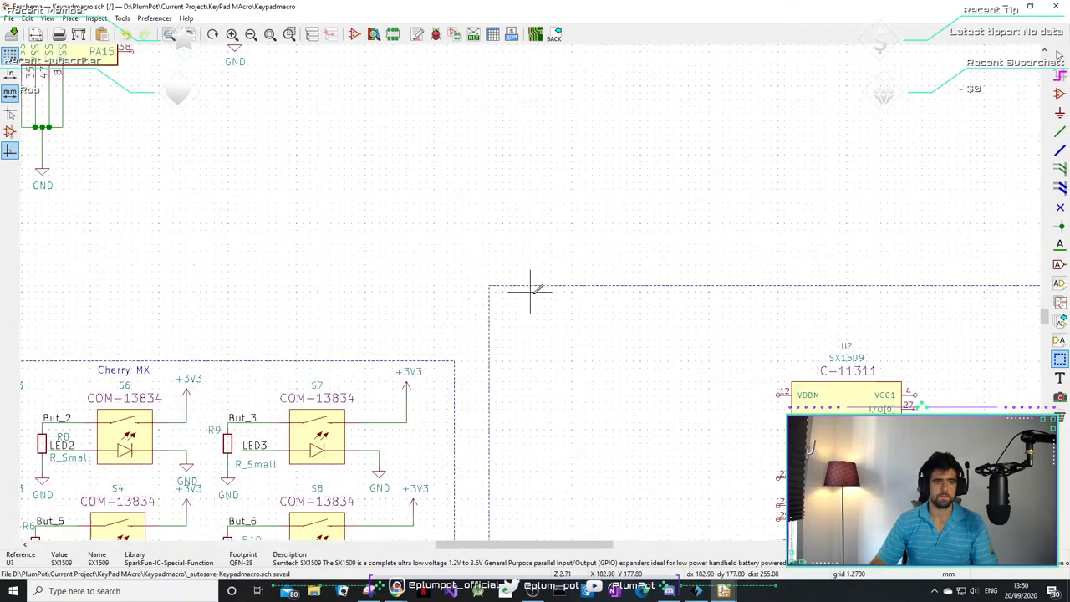
scroll(802, 351, up, 1)
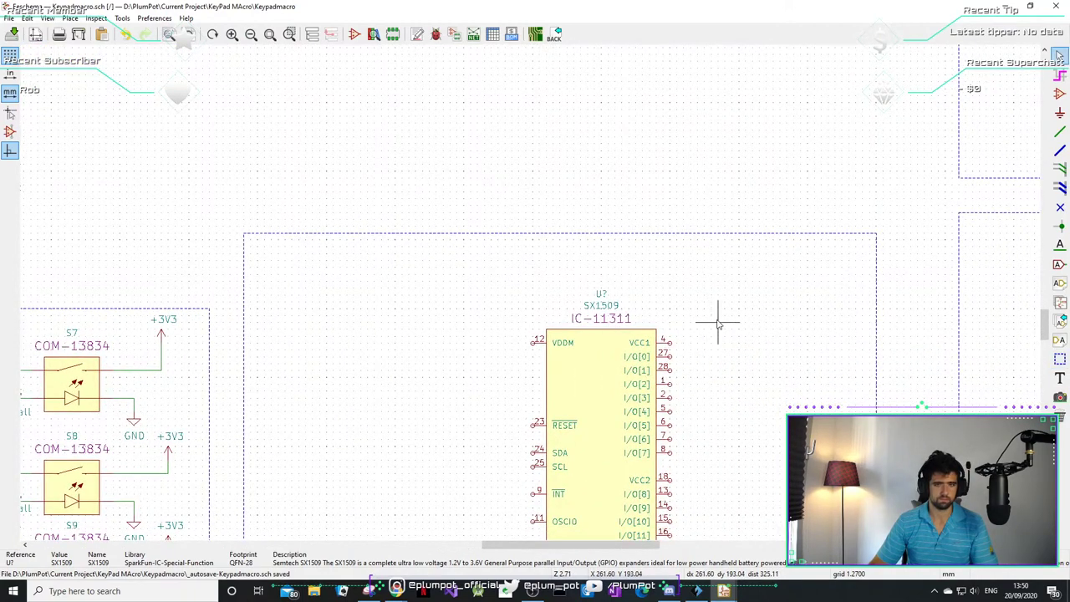
- Duplicate the WS2182 LED title text and place the copy above the SX1509 inside its new outline
scroll(728, 310, down, 1)
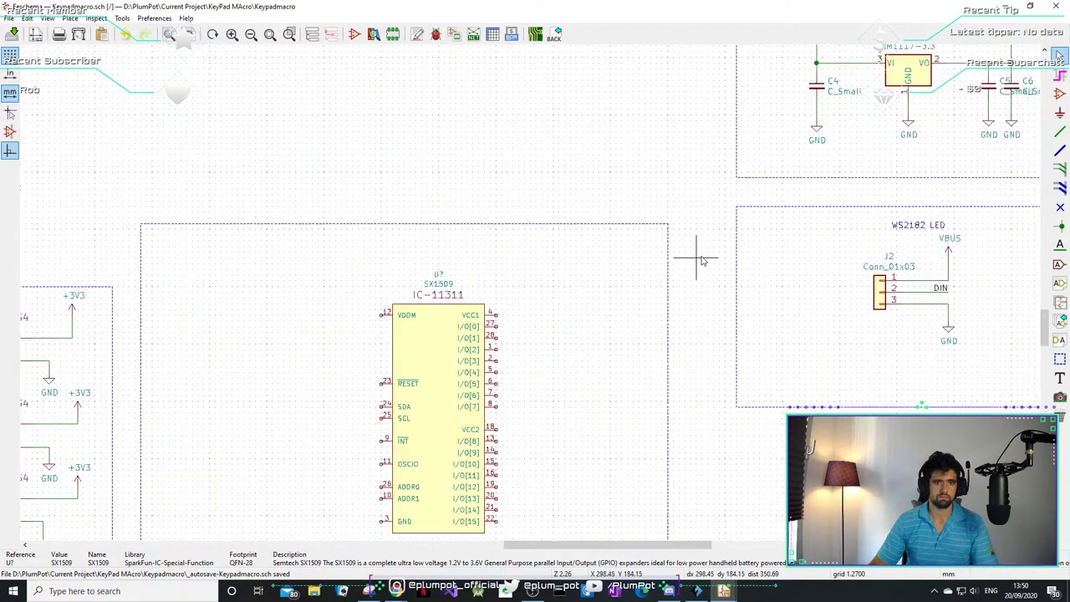
click(903, 231)
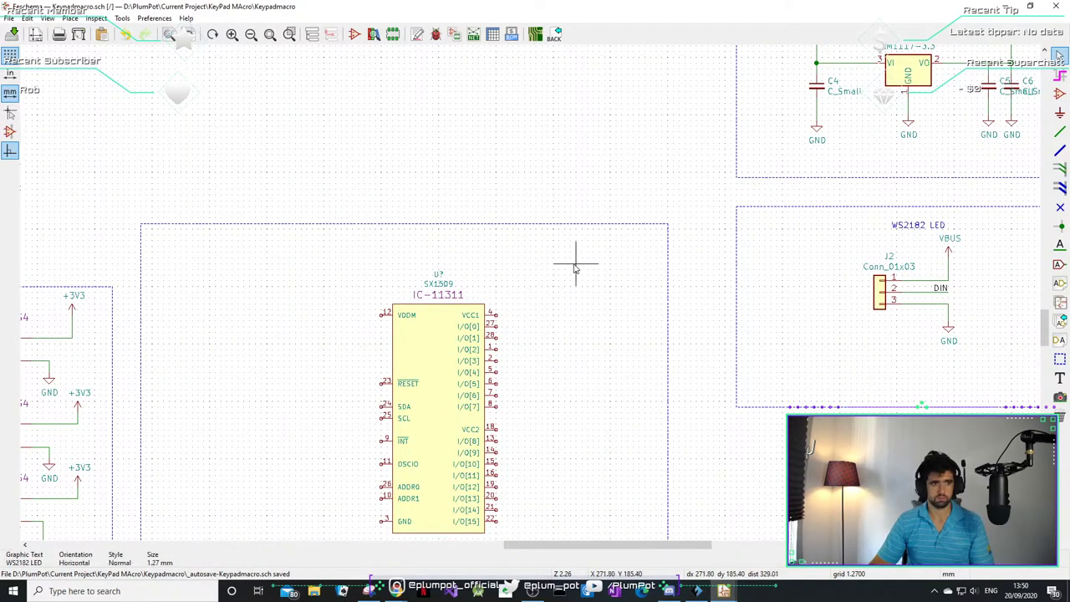
click(515, 247)
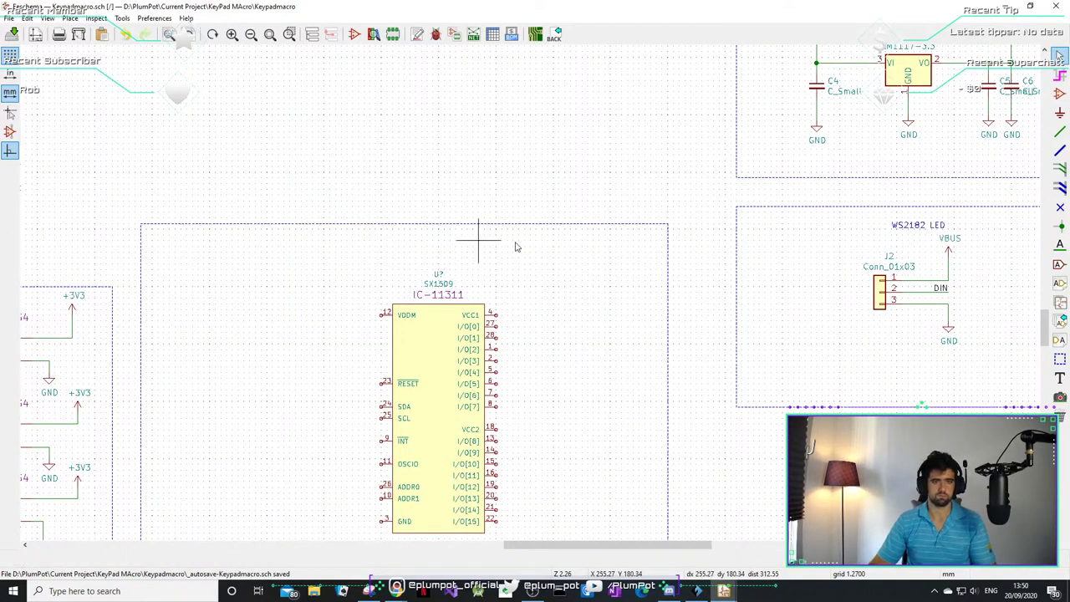
click(892, 233)
key(ctrl+d)
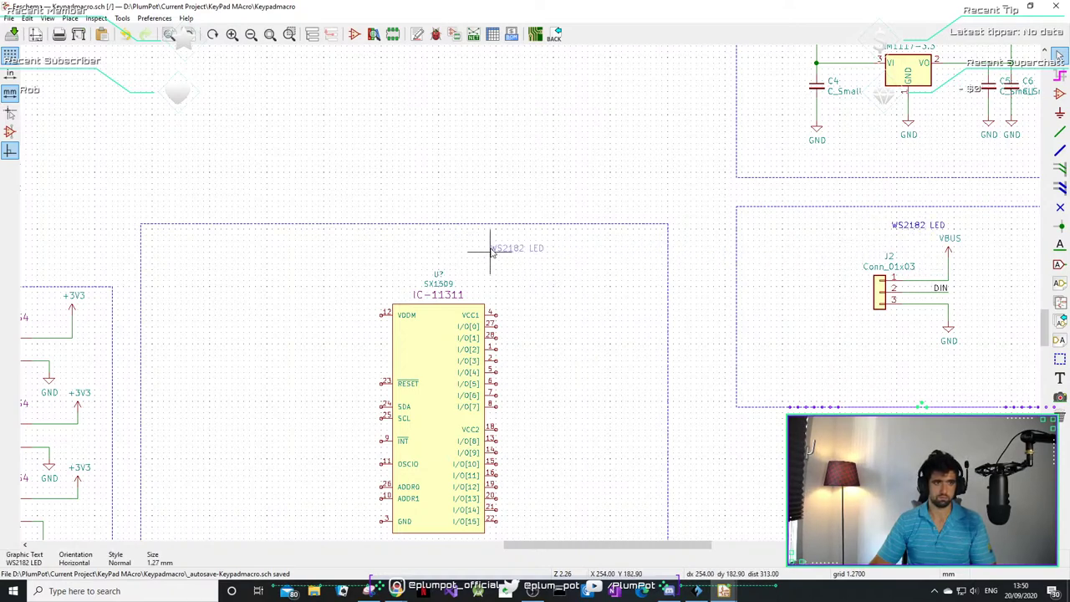
click(423, 253)
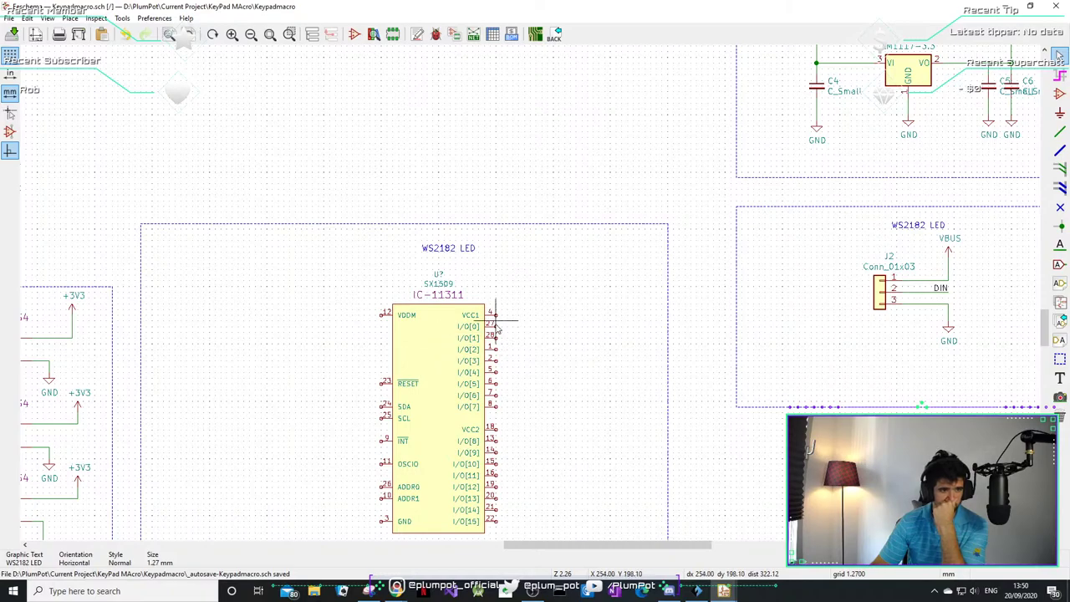
- Change the copied title above the SX1509 to I2C IO Expander
scroll(411, 454, down, 1)
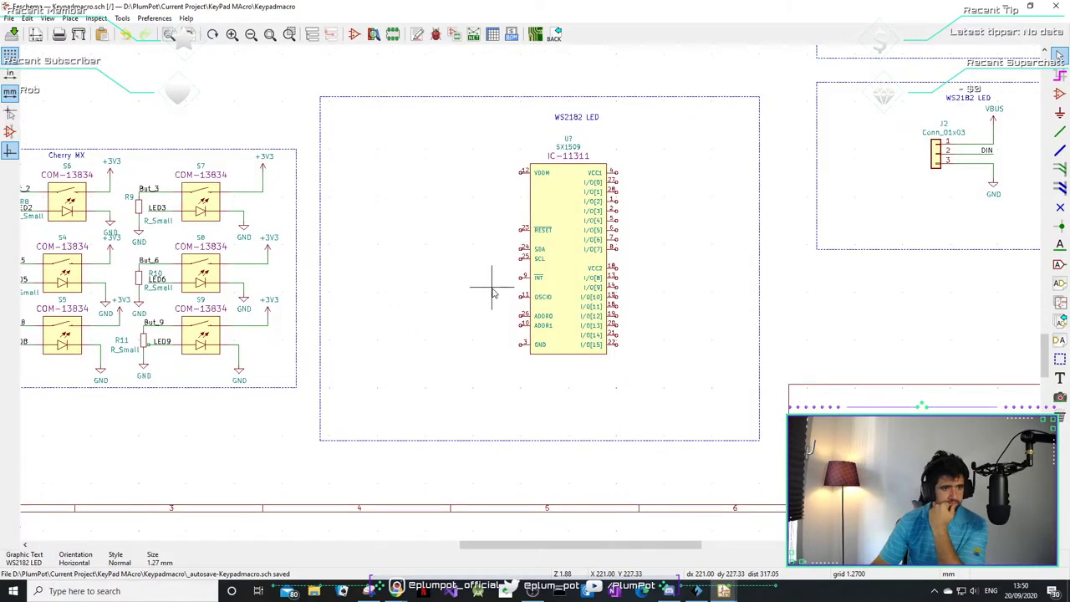
double_click(579, 118)
key(Home)
key(Delete)
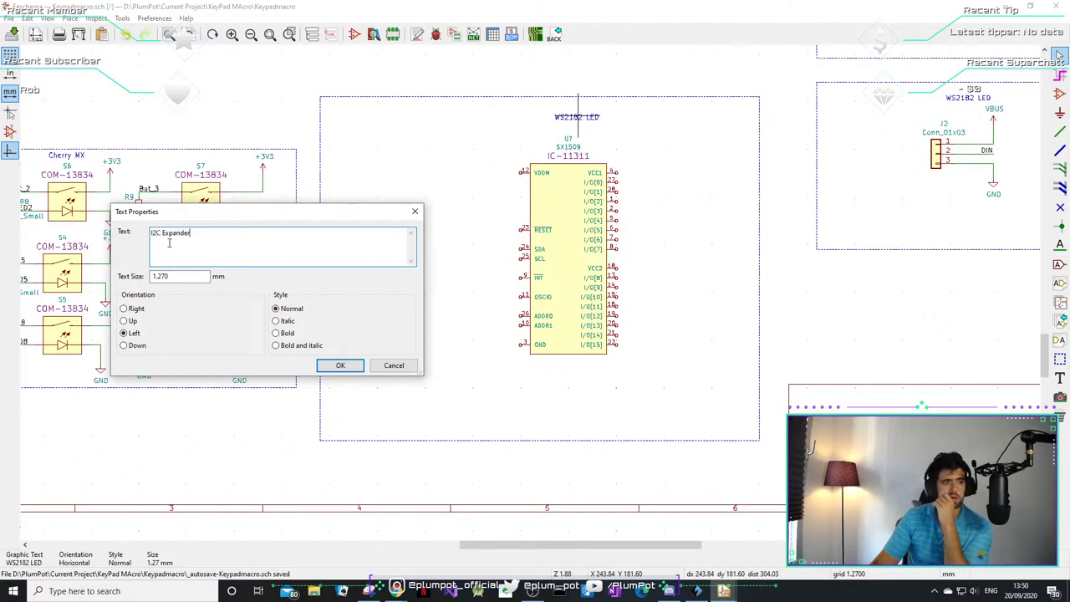
text(IO)
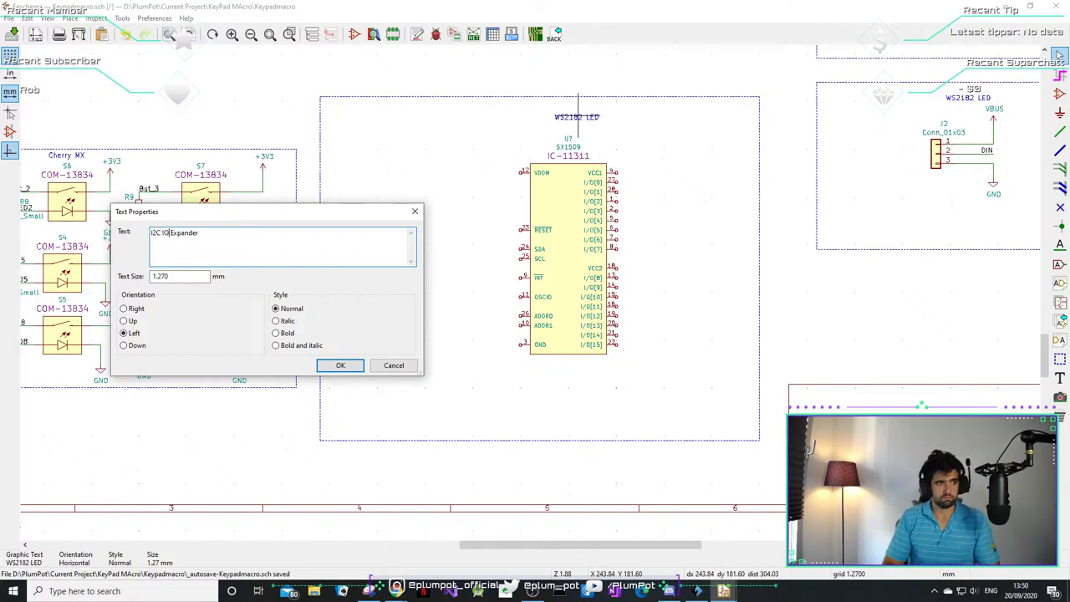
click(340, 365)
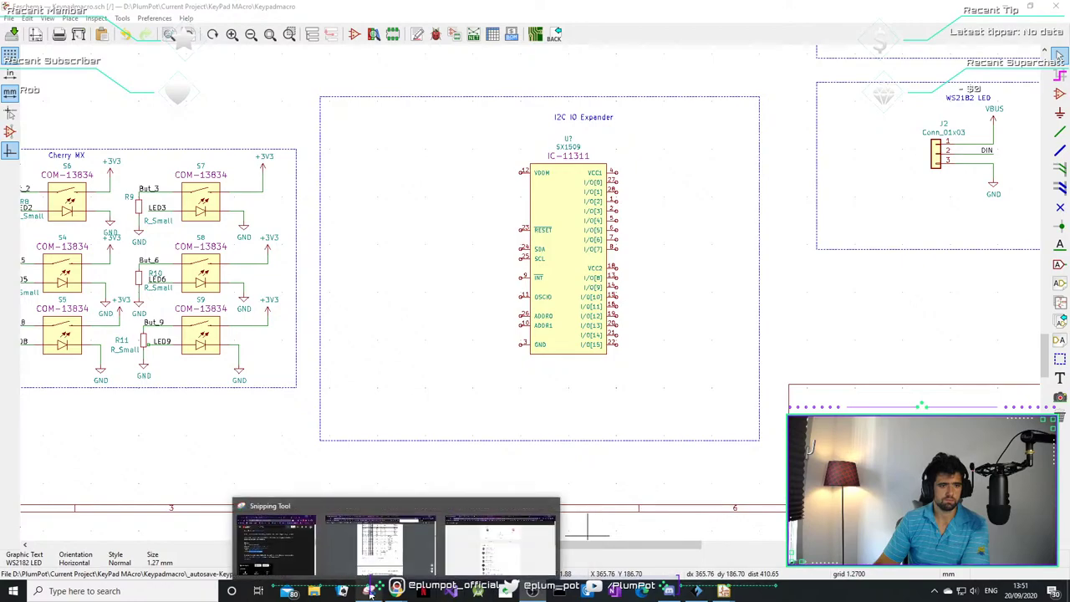
- Check the keypad's functional block overview in the Snipping Tool capture and return to the schematic
click(284, 543)
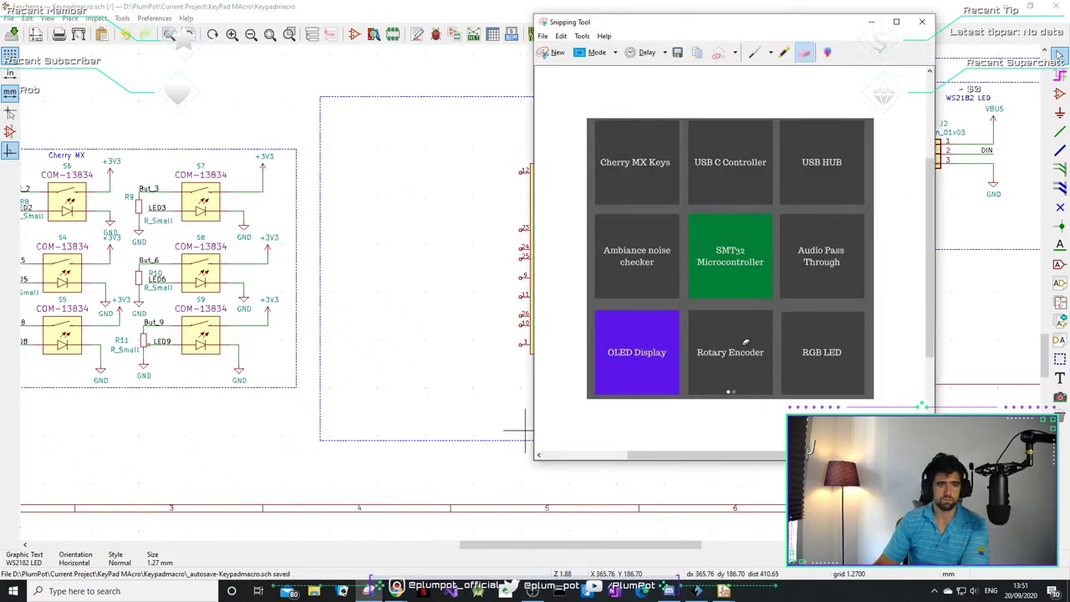
click(871, 21)
ctrl+scroll(393, 186, left, 1)
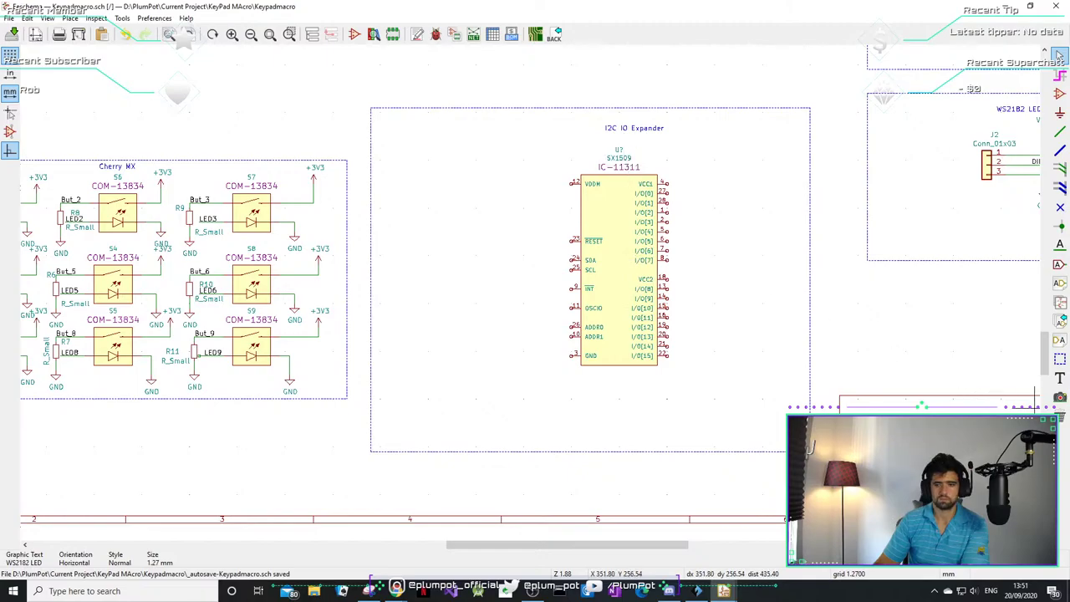
key(super+d)
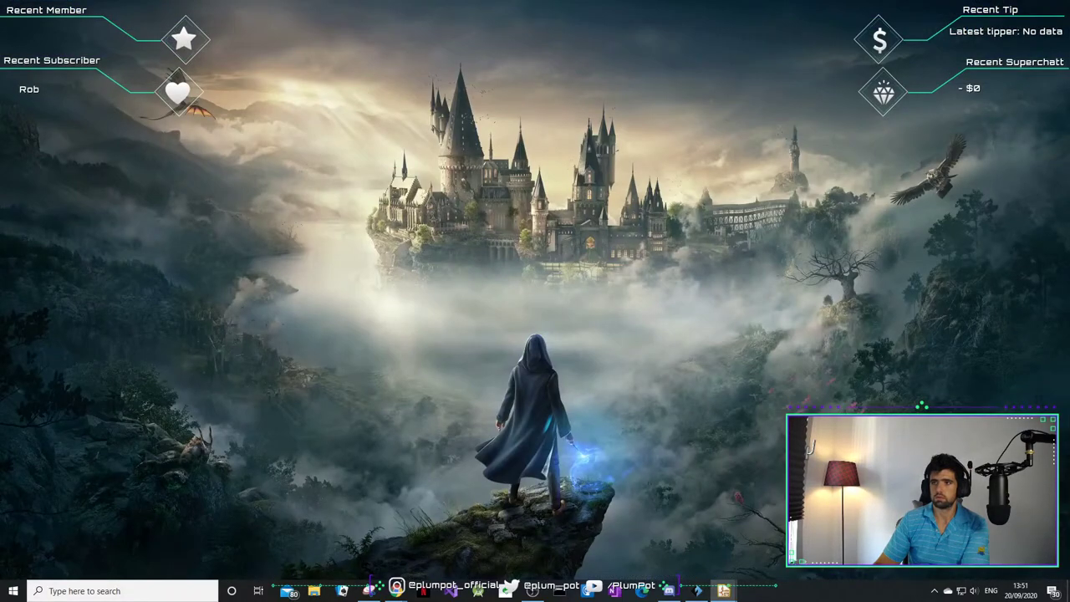
key(super+d)
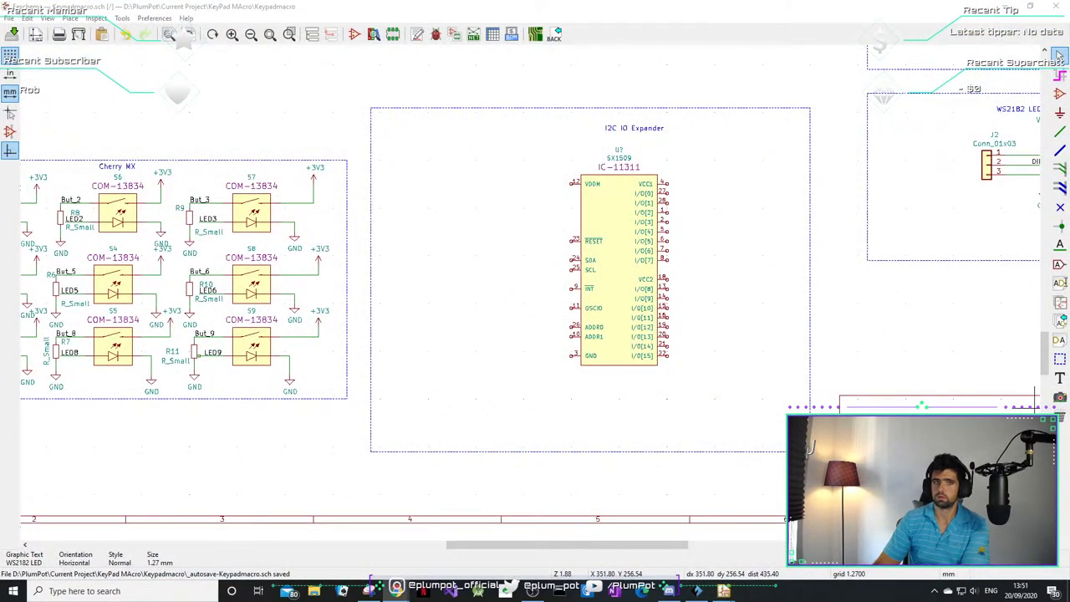
- Switch to Chrome and read the introduction of SparkFun's SX1509 hookup guide, covering the I2C interface, PWM outputs and keypad engine
key(alt+Tab)
scroll(463, 309, up, 8)
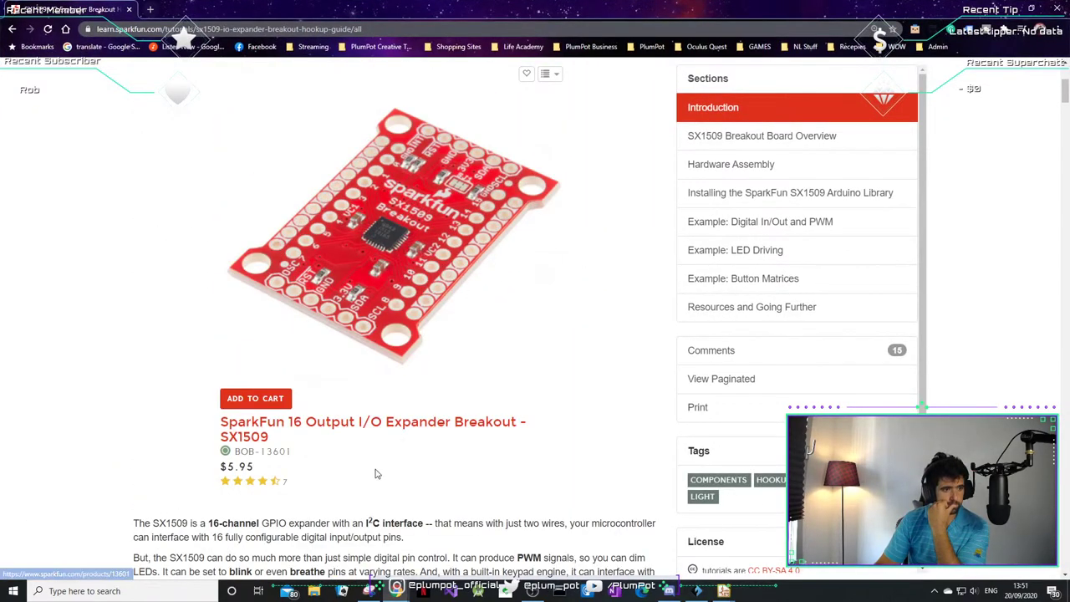
scroll(378, 470, down, 1)
drag(237, 467, 340, 467)
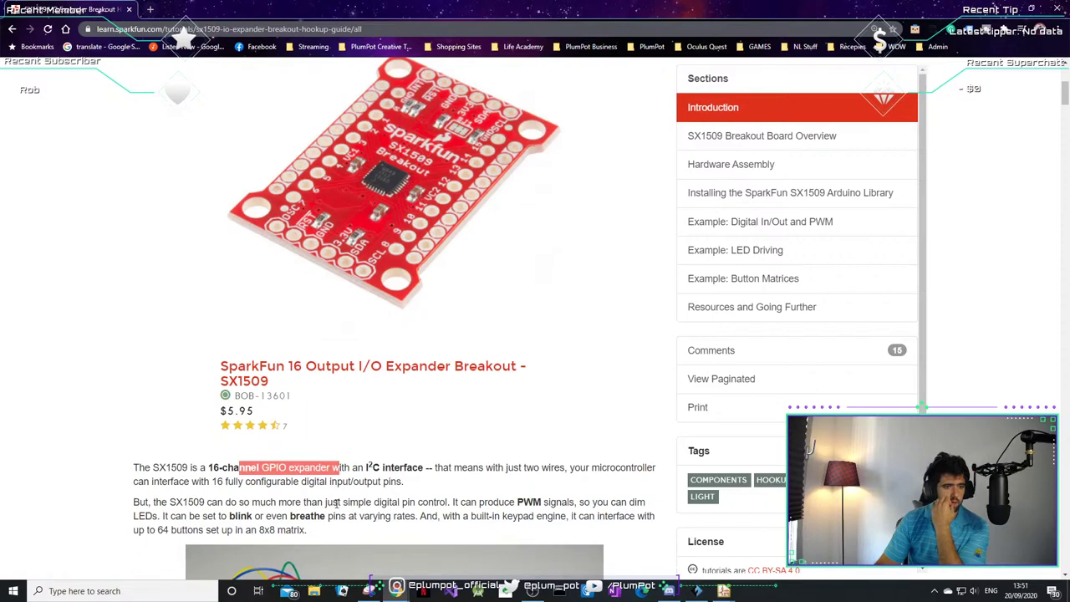
scroll(334, 502, down, 1)
drag(473, 411, 500, 412)
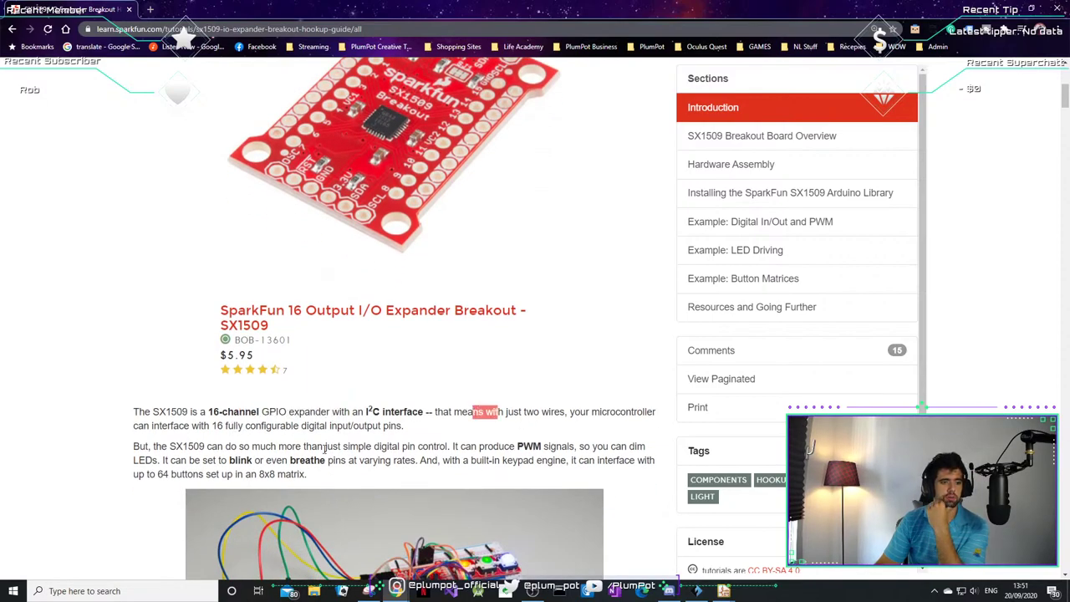
drag(325, 446, 394, 445)
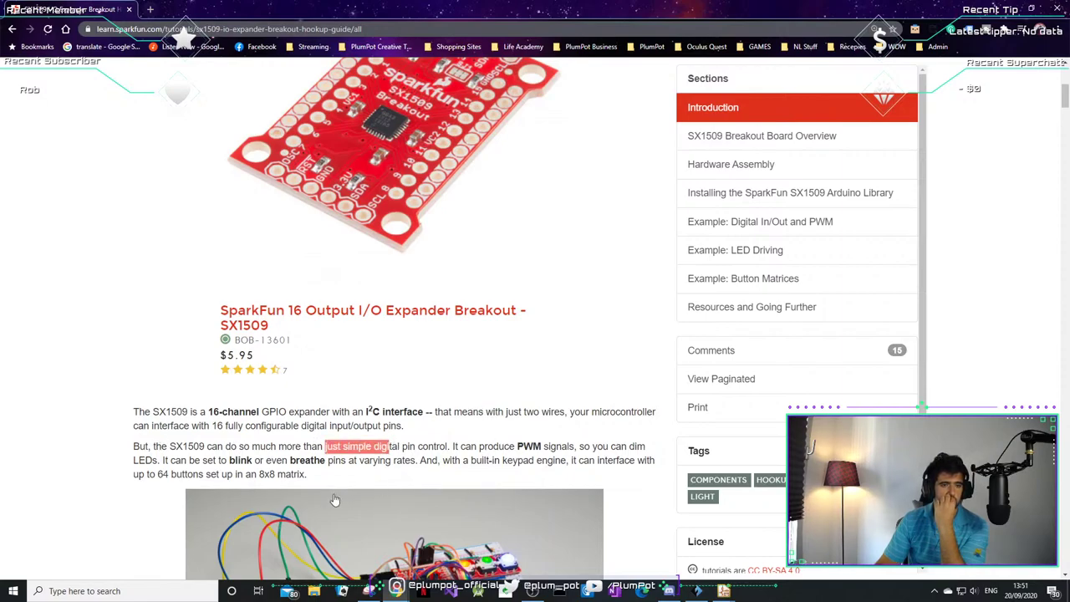
click(164, 457)
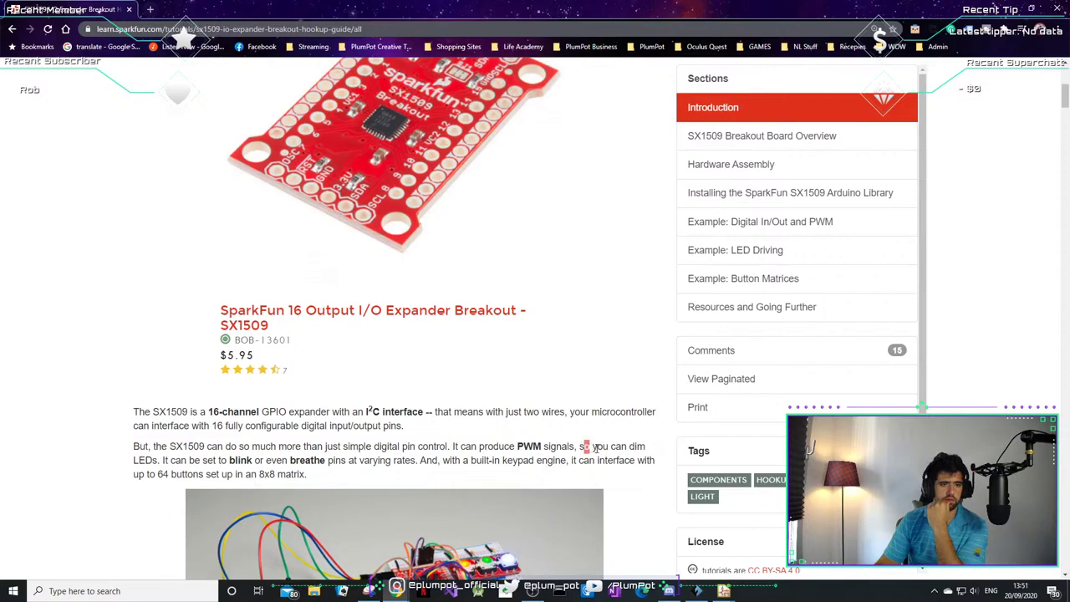
drag(595, 447, 159, 461)
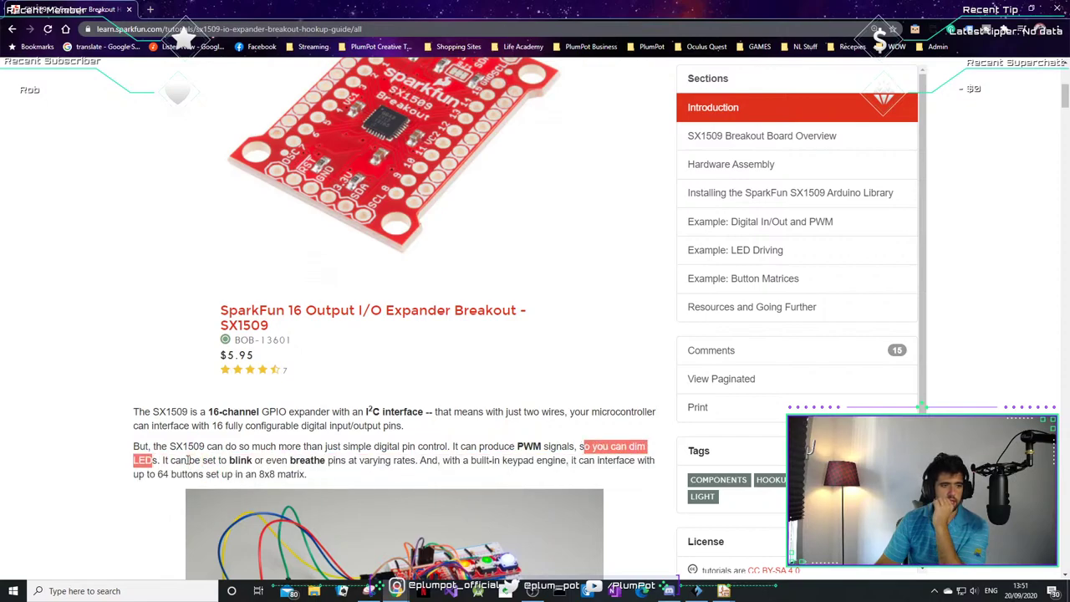
scroll(194, 460, down, 1)
drag(270, 405, 331, 403)
scroll(331, 403, down, 2)
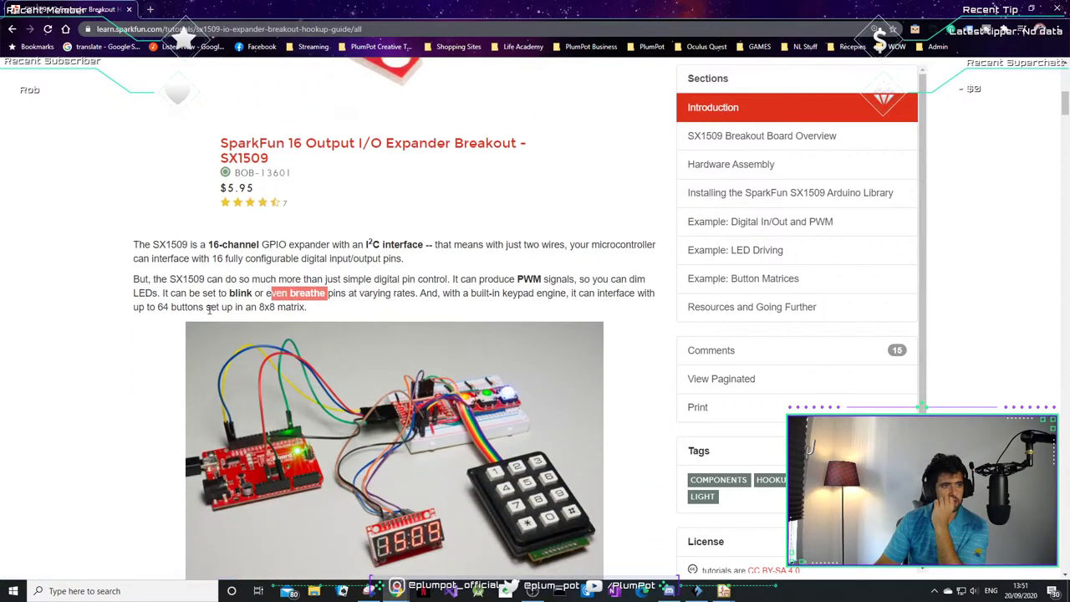
drag(147, 307, 292, 308)
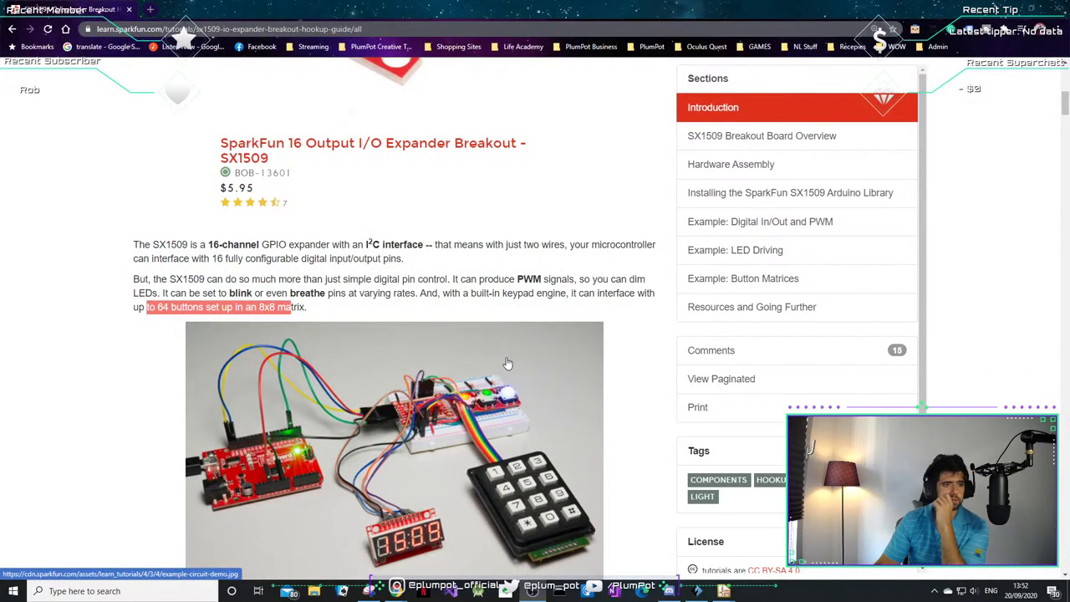
- Examine the guide's suggested reading and breakout board overview, including the I2C and power header pin table and the required and optional pins
scroll(404, 346, down, 1)
scroll(467, 367, down, 3)
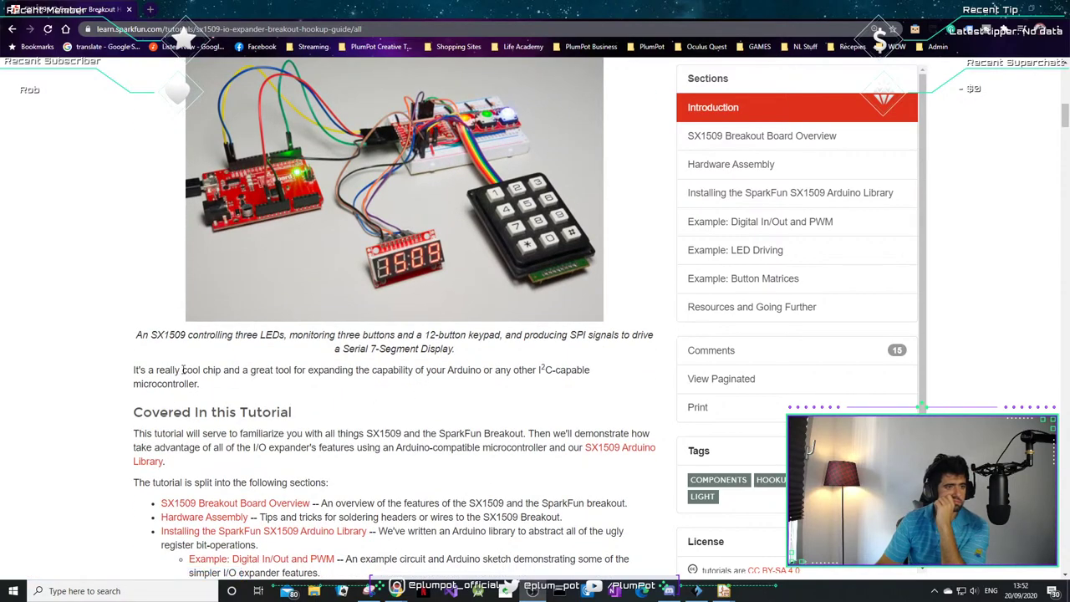
scroll(177, 443, down, 4)
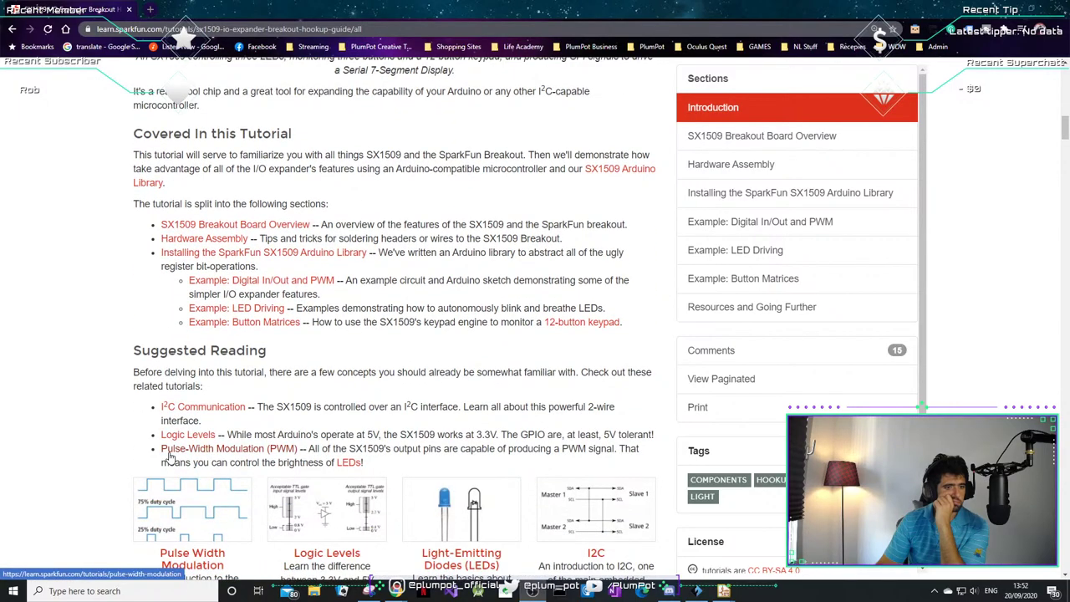
scroll(182, 409, down, 2)
scroll(183, 410, down, 2)
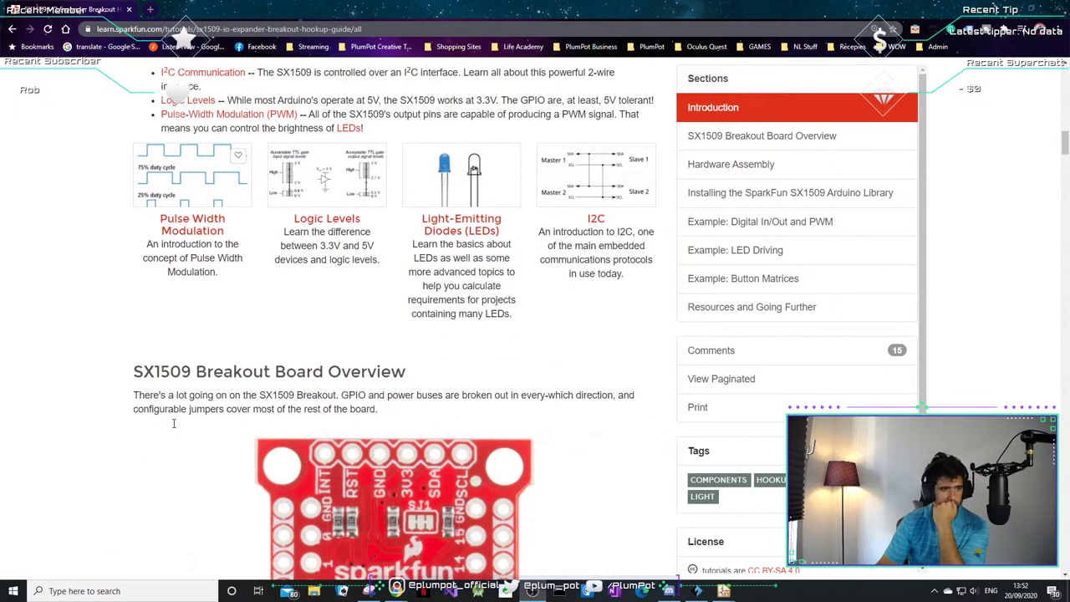
scroll(172, 430, down, 4)
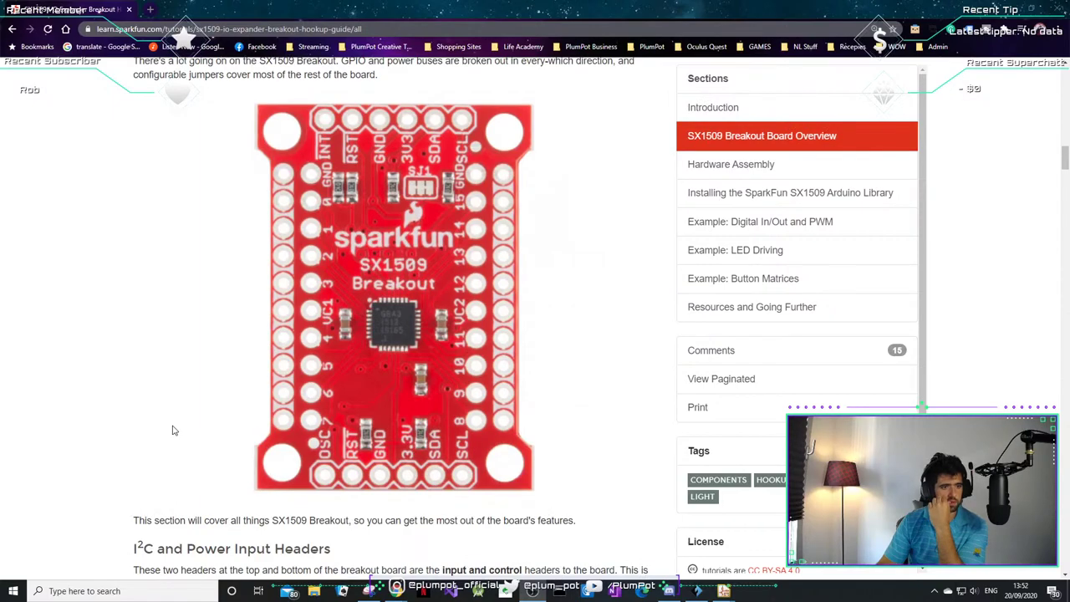
scroll(173, 435, down, 3)
scroll(170, 439, down, 2)
scroll(170, 440, down, 3)
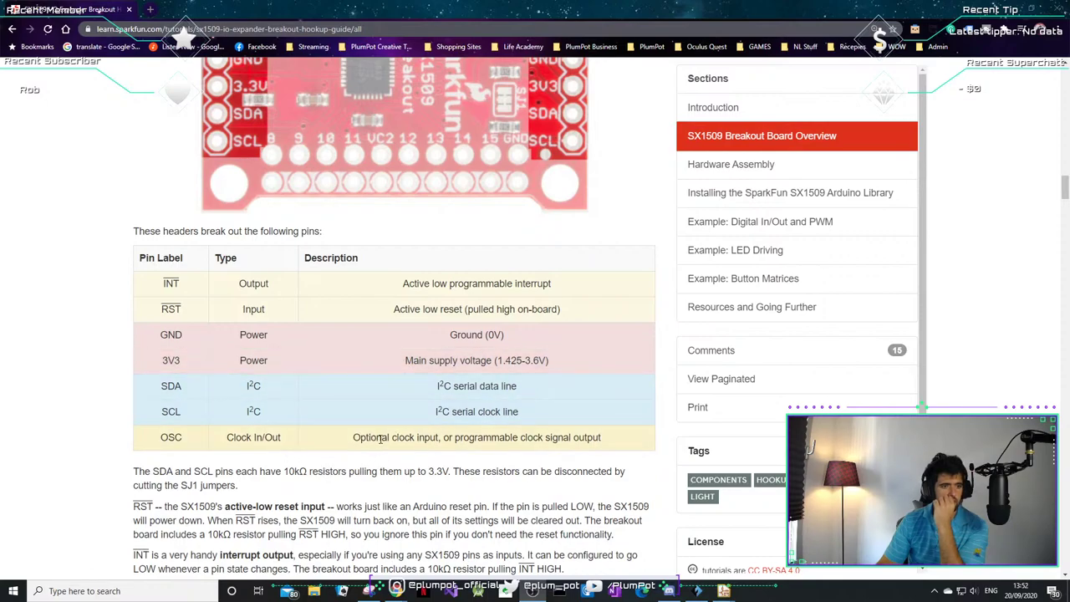
scroll(381, 439, down, 4)
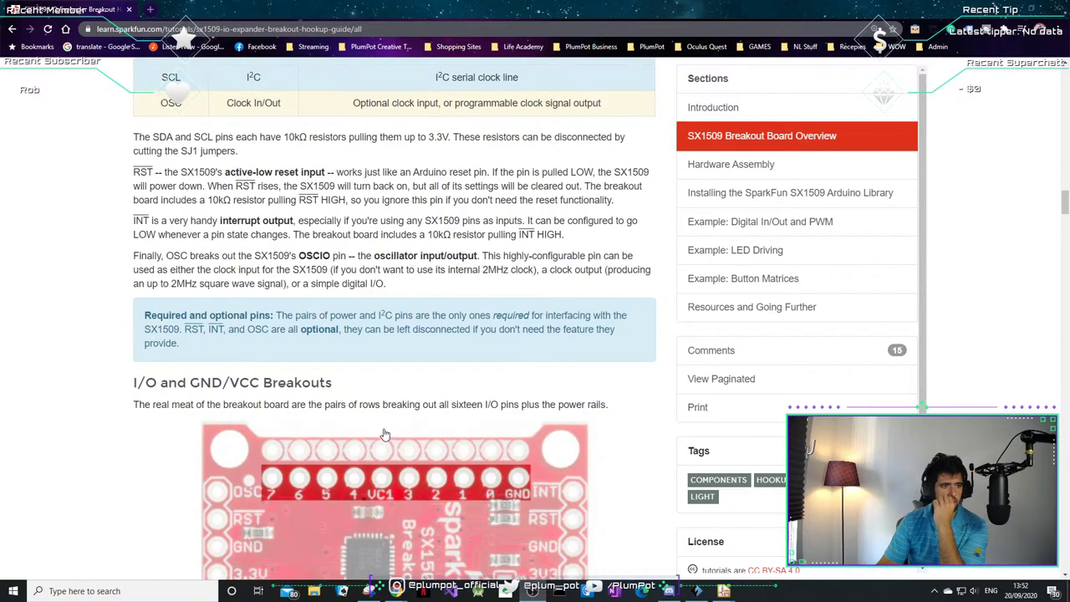
- Study the I/O bank description and the table of PWM, blink, breathe and keypad row or column functions per SX1509 pin
scroll(383, 434, down, 7)
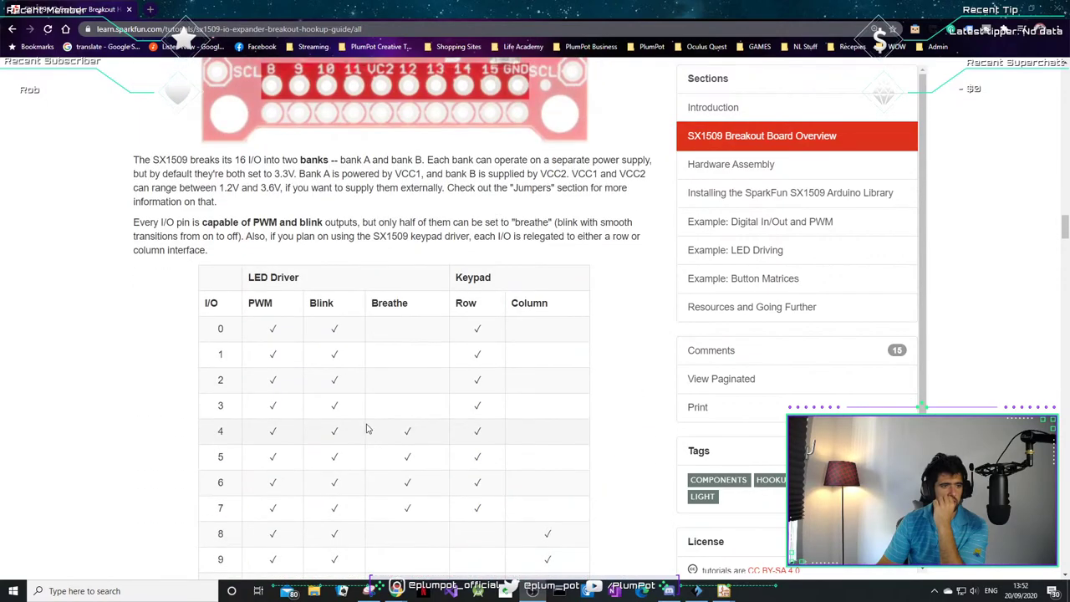
scroll(365, 428, down, 2)
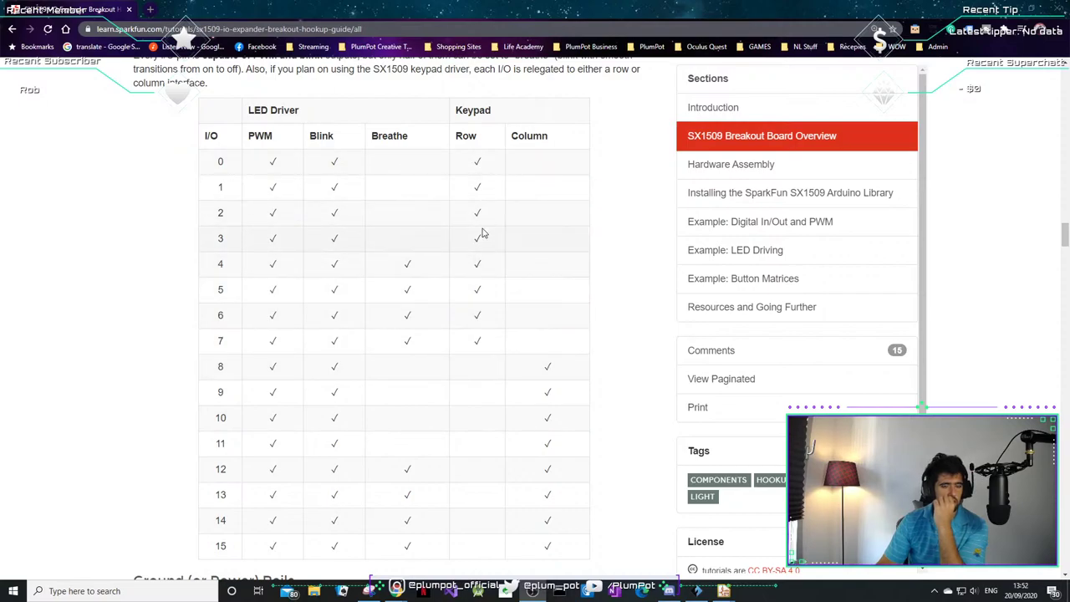
scroll(435, 373, down, 2)
scroll(434, 373, down, 2)
scroll(422, 392, down, 3)
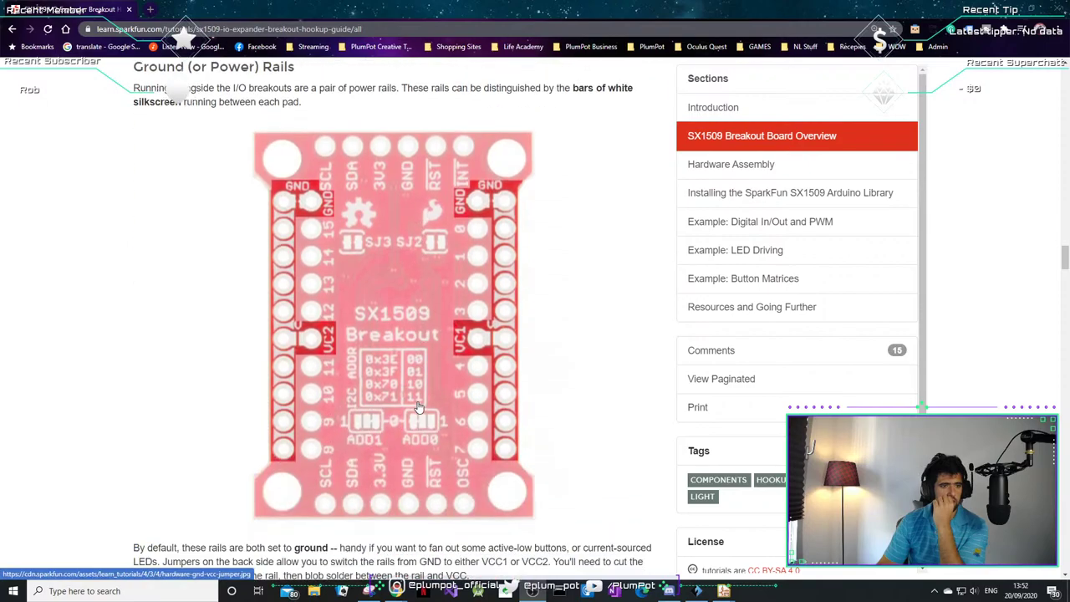
scroll(419, 407, up, 5)
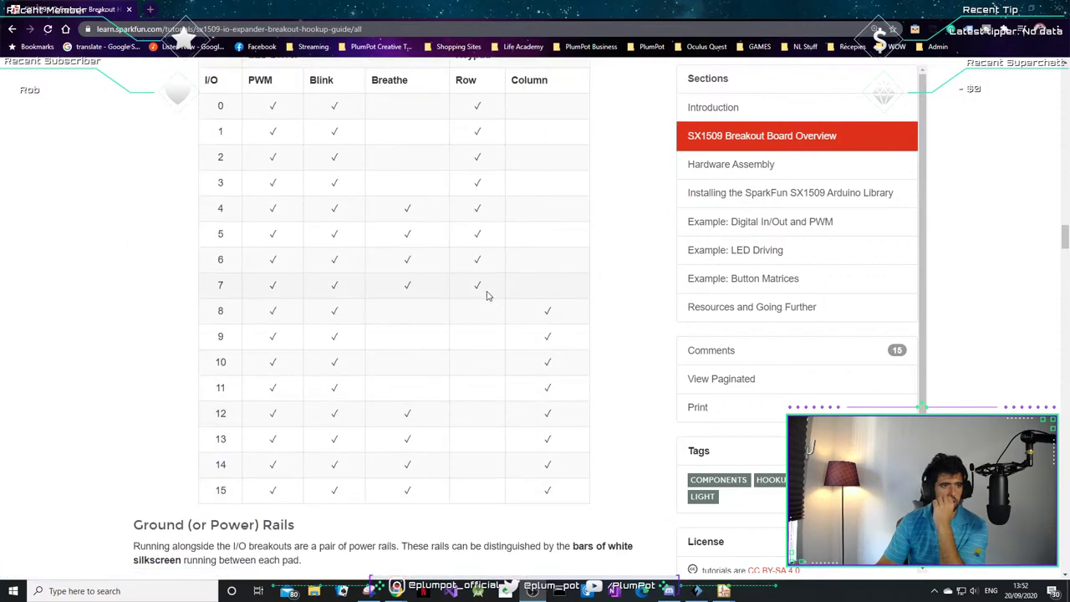
scroll(472, 301, up, 1)
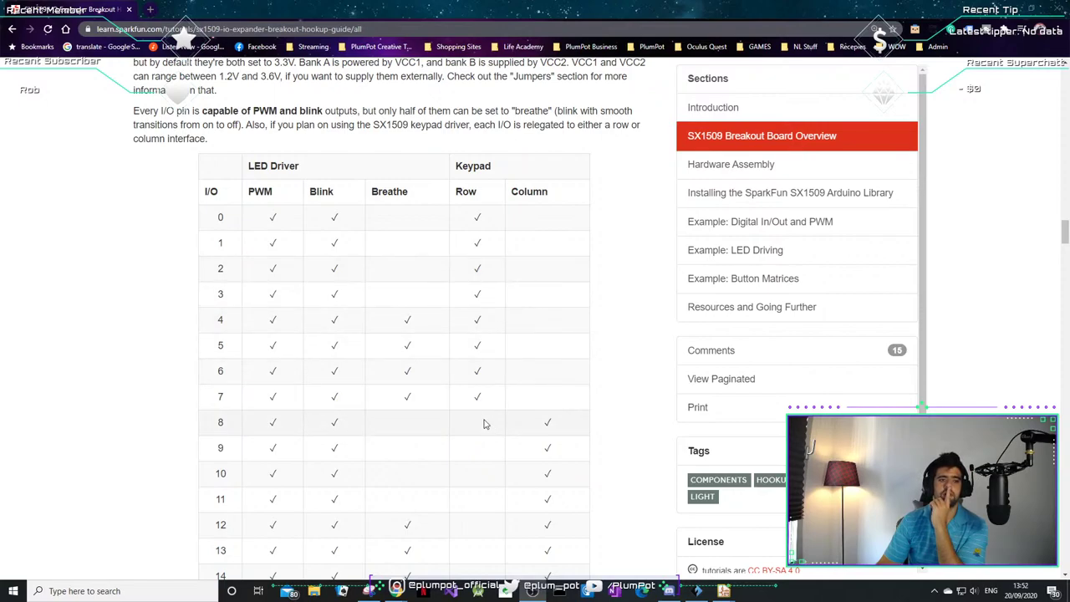
scroll(469, 414, down, 1)
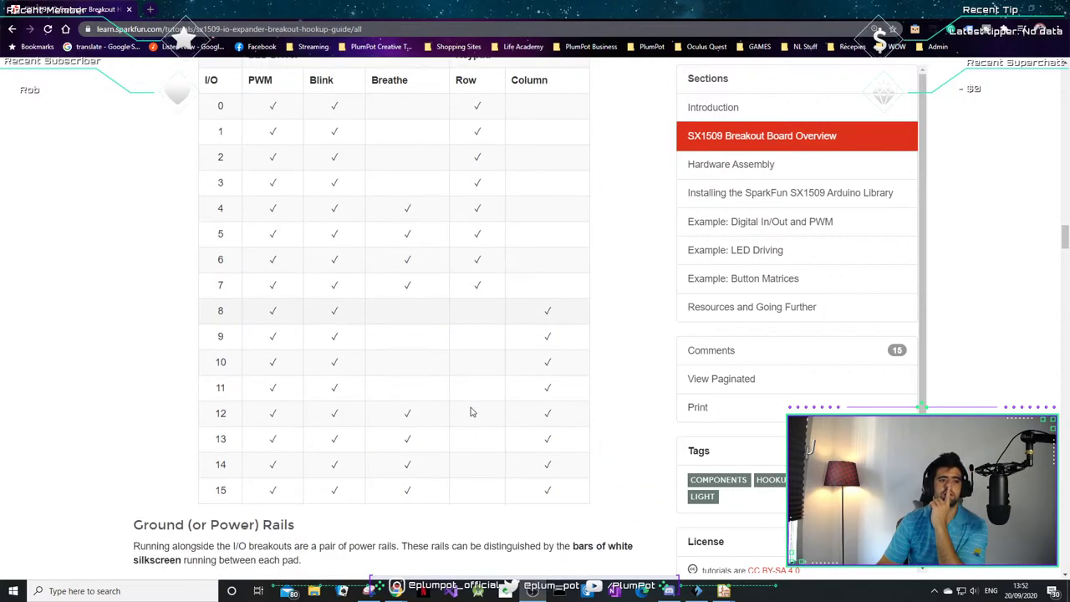
scroll(471, 411, up, 1)
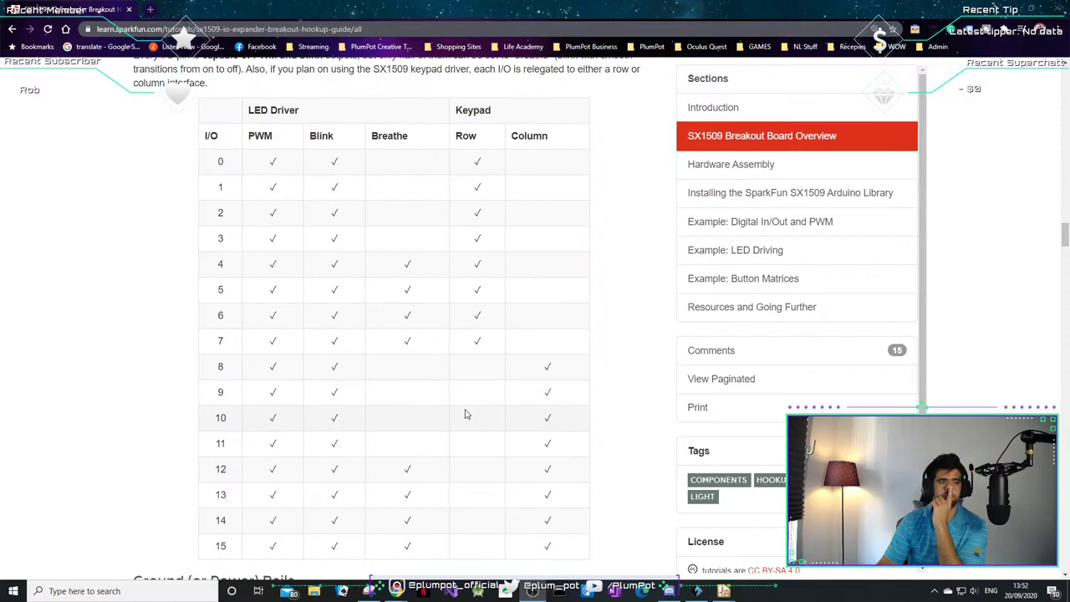
scroll(466, 415, down, 2)
scroll(455, 414, down, 2)
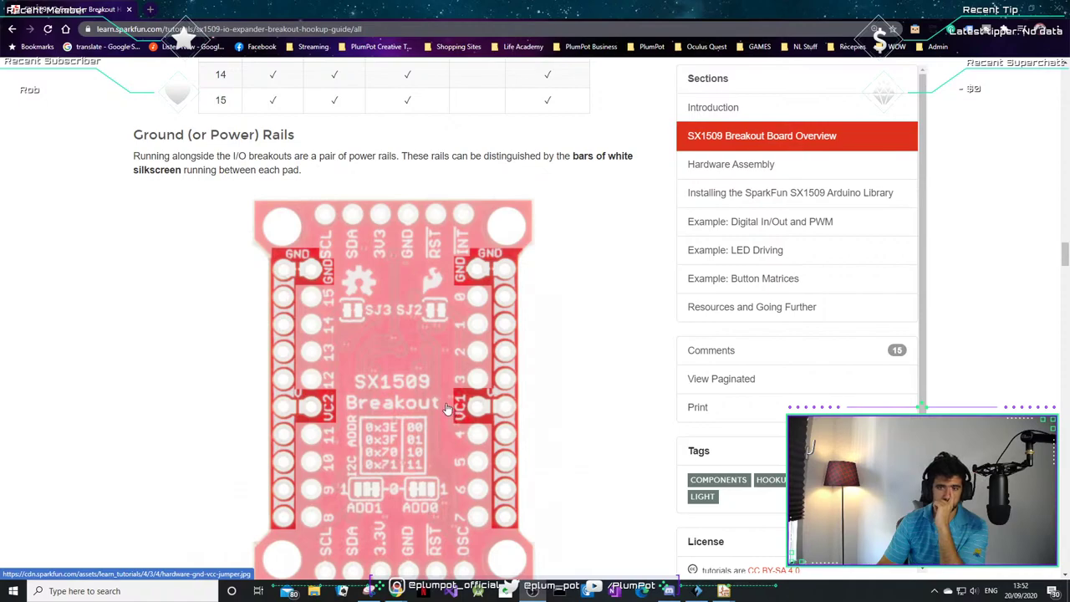
scroll(526, 371, up, 3)
scroll(539, 374, down, 3)
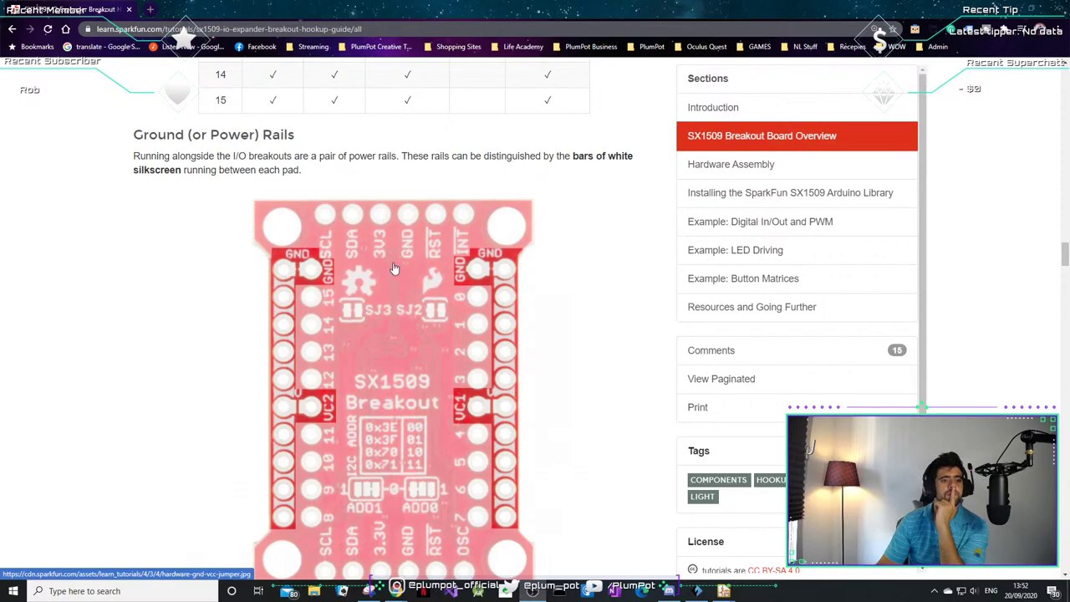
- Review the ADD0 and ADD1 jumper settings for the I2C address and the section on the VCC1 and VCC2 jumpers
scroll(269, 210, down, 5)
scroll(185, 335, down, 5)
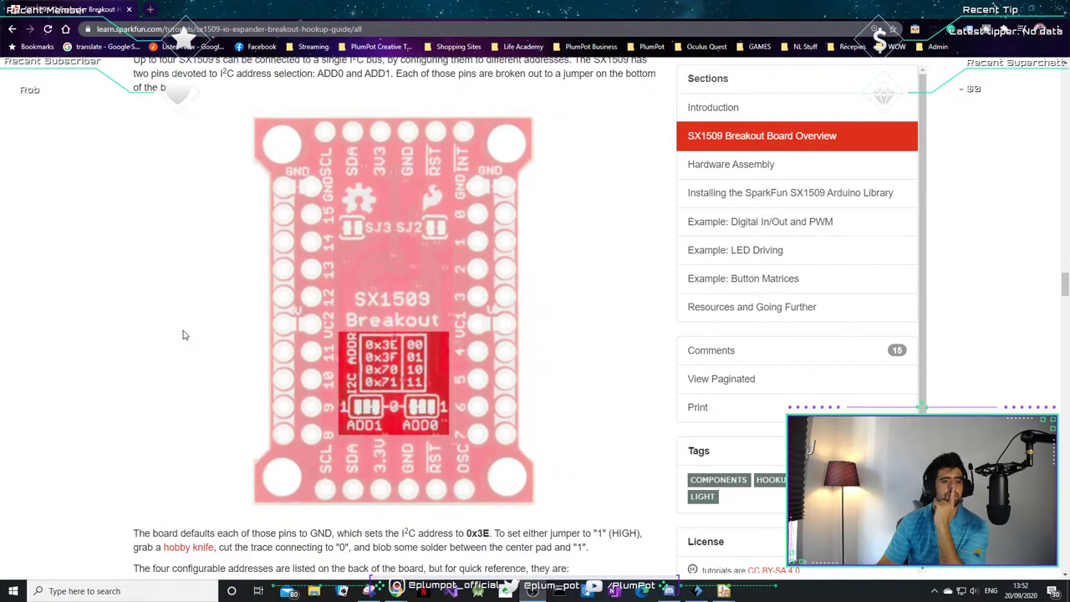
scroll(185, 336, down, 3)
scroll(203, 338, down, 1)
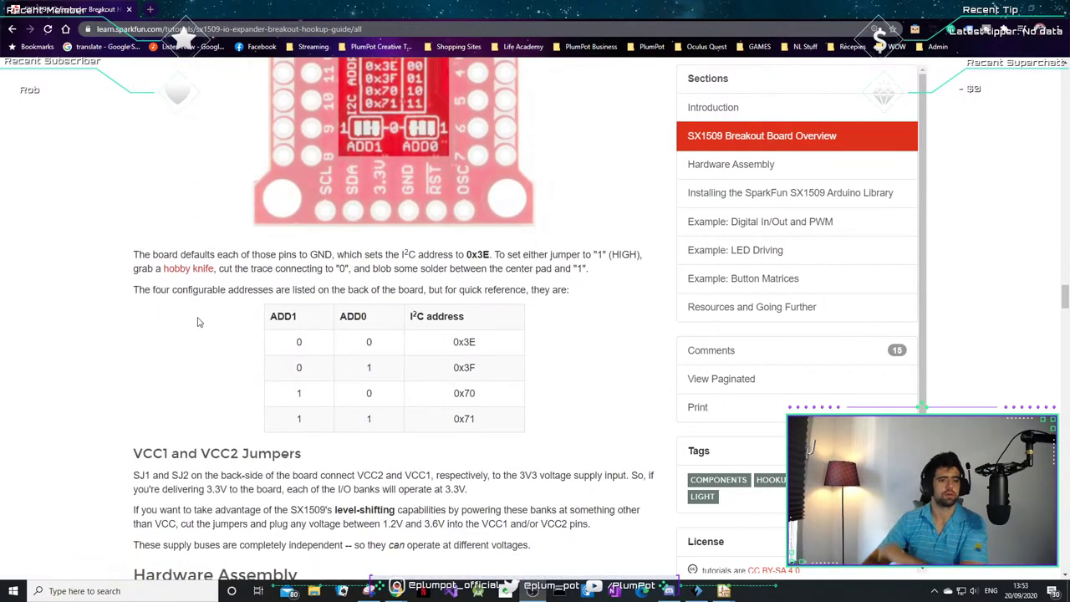
scroll(211, 347, down, 2)
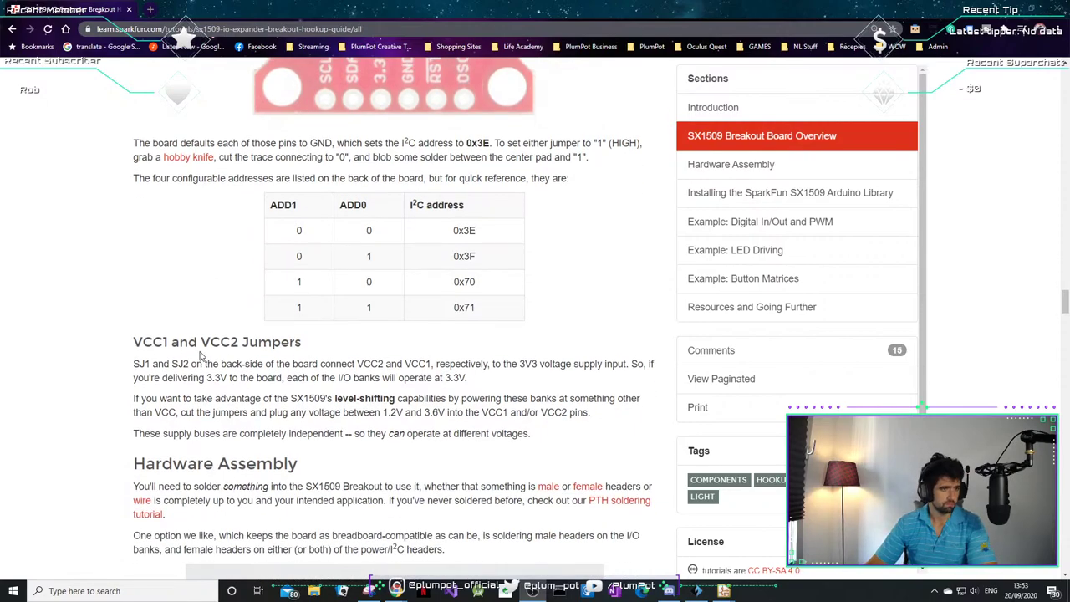
- Skim the guide's hardware assembly, Arduino library installation, digital in/out example and PWM output sections
scroll(201, 355, down, 5)
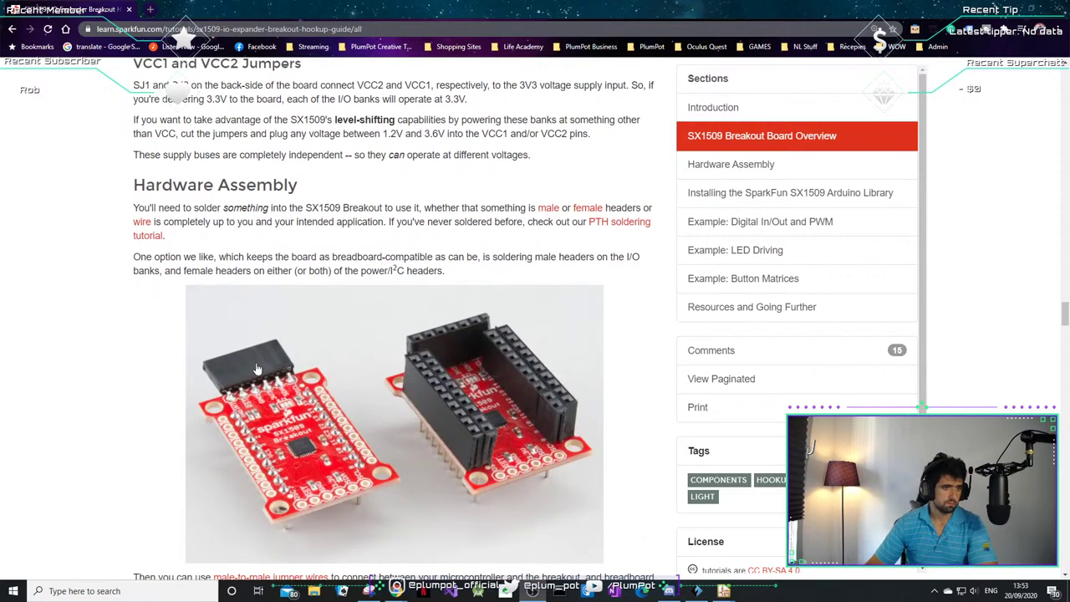
scroll(257, 369, down, 4)
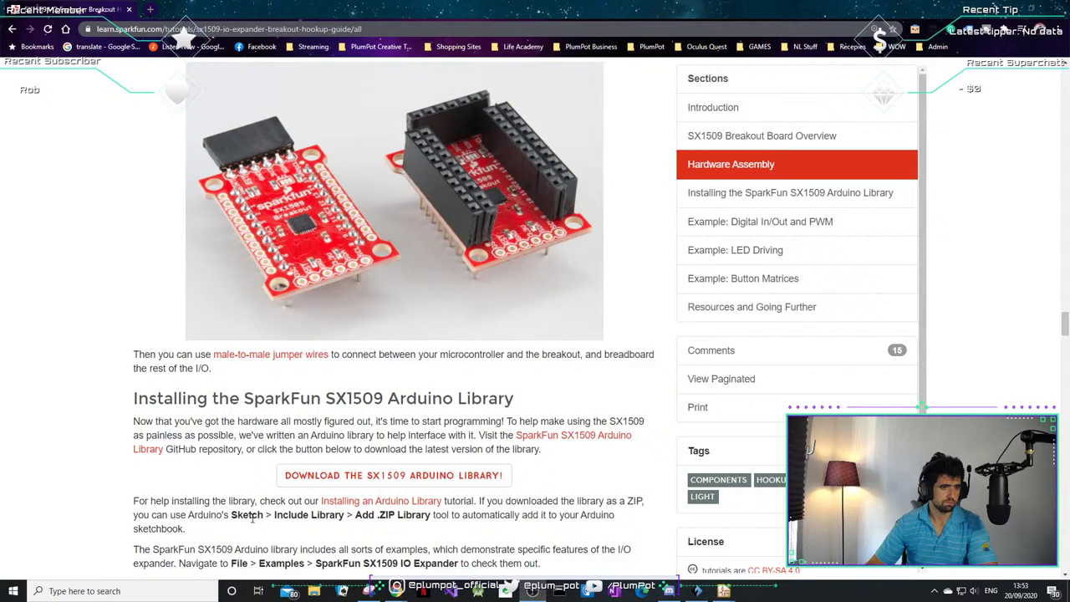
scroll(255, 518, down, 6)
scroll(269, 533, down, 3)
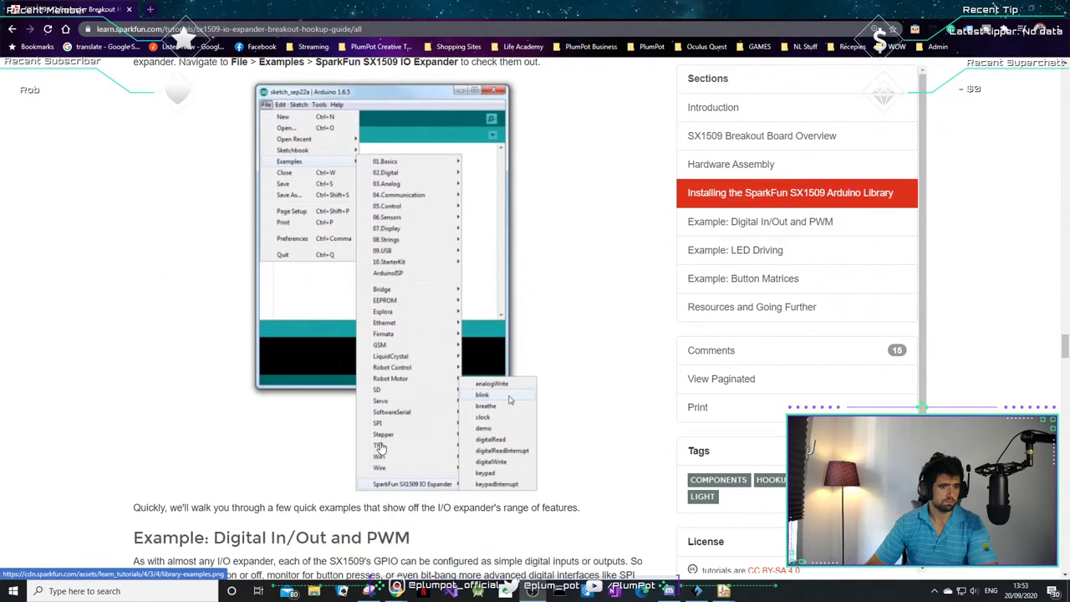
scroll(381, 448, down, 7)
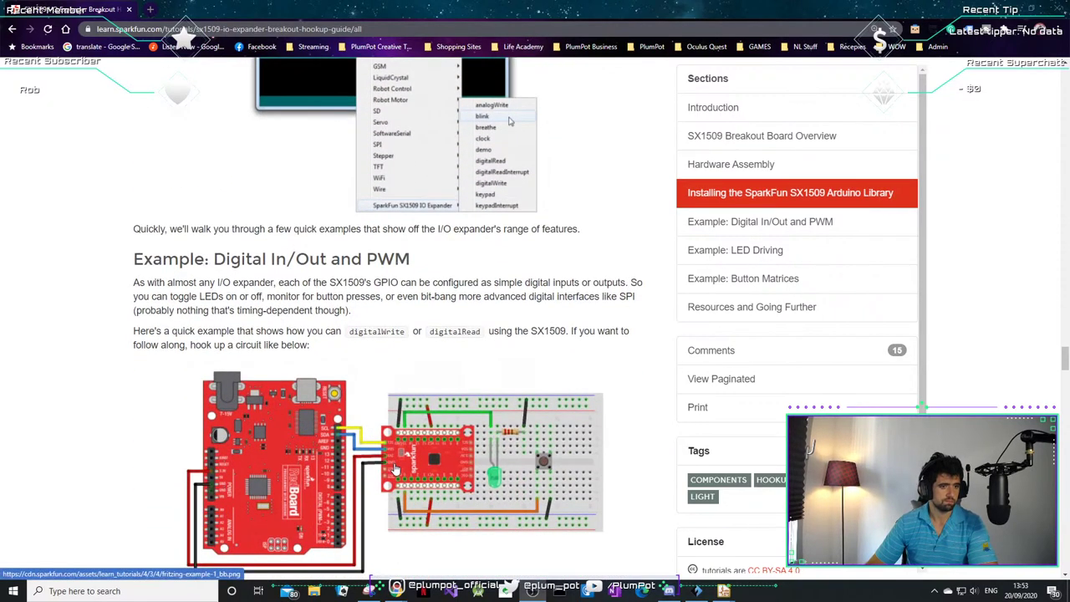
scroll(390, 483, down, 6)
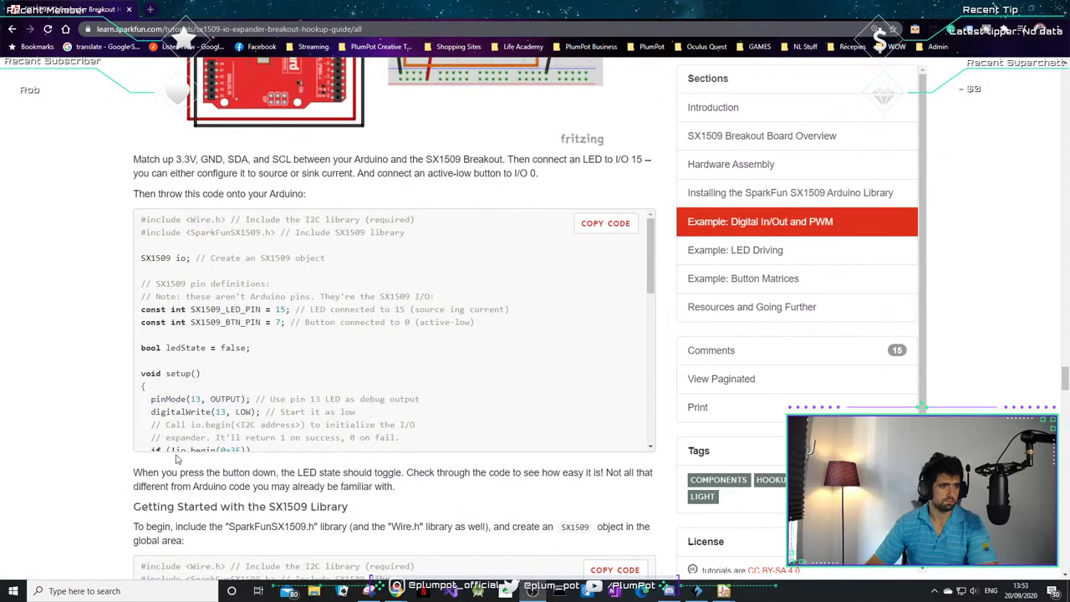
scroll(261, 451, down, 4)
scroll(261, 451, down, 9)
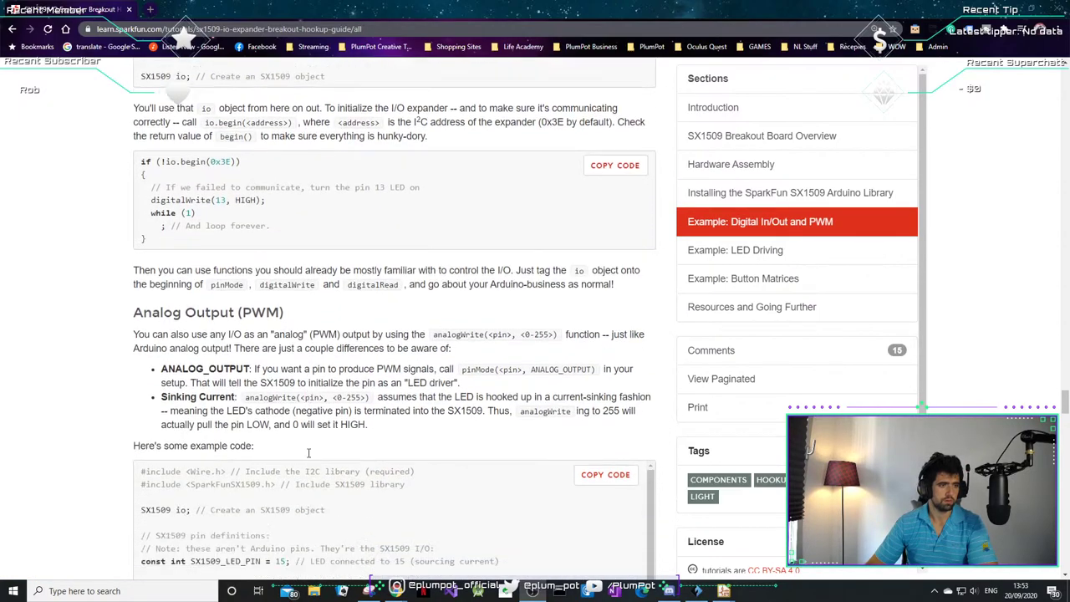
- Return to the breakout board overview and review the table of LED driver and keypad functions for I/O 0 to 15
scroll(308, 454, up, 20)
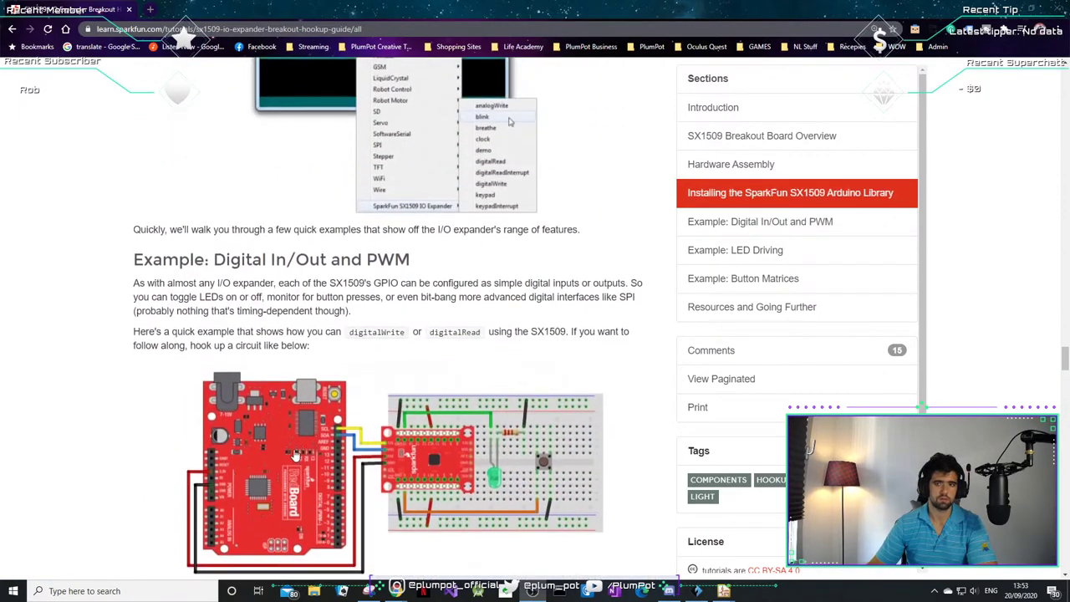
scroll(280, 443, up, 15)
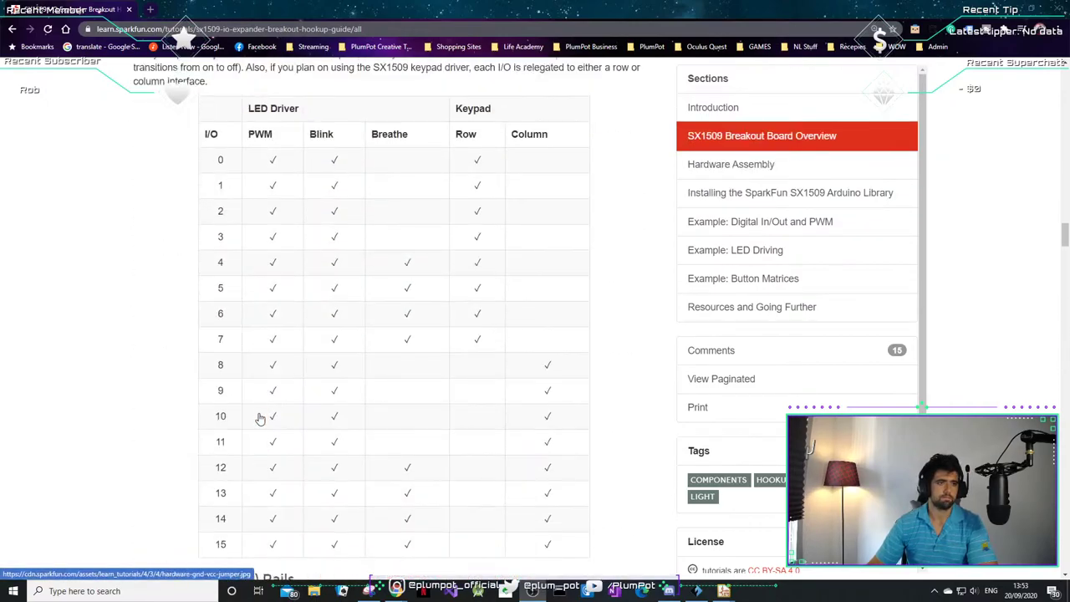
scroll(275, 351, down, 4)
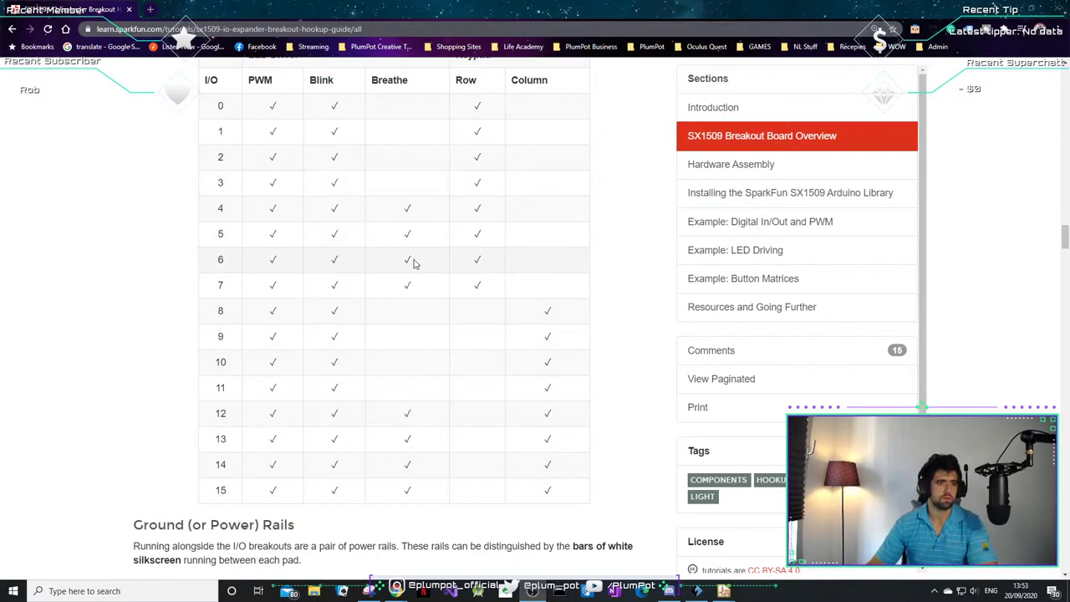
scroll(397, 233, up, 1)
scroll(398, 233, up, 3)
scroll(380, 317, down, 3)
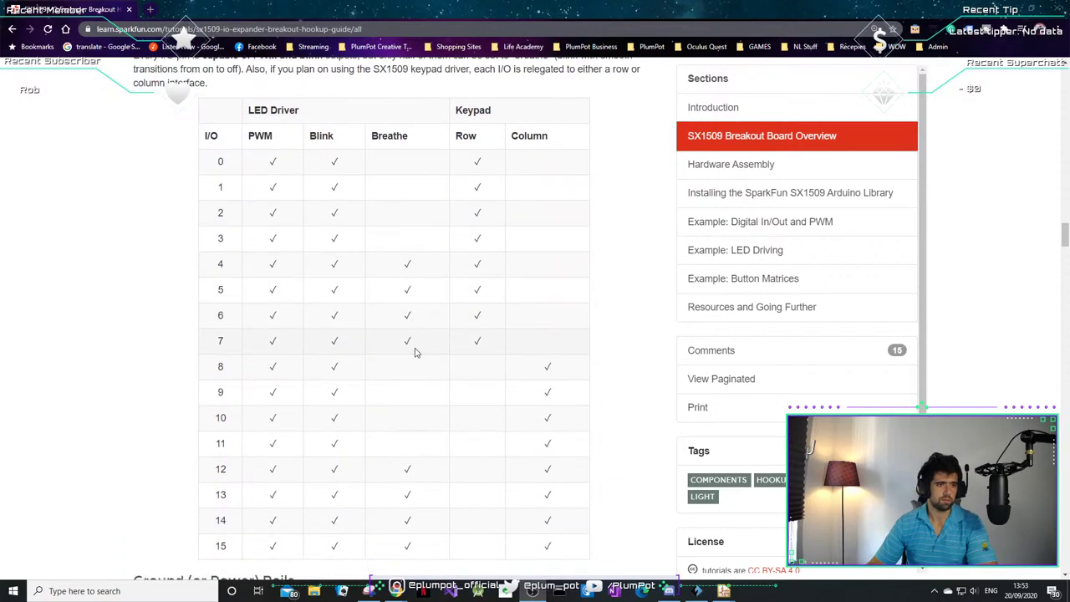
scroll(409, 412, down, 1)
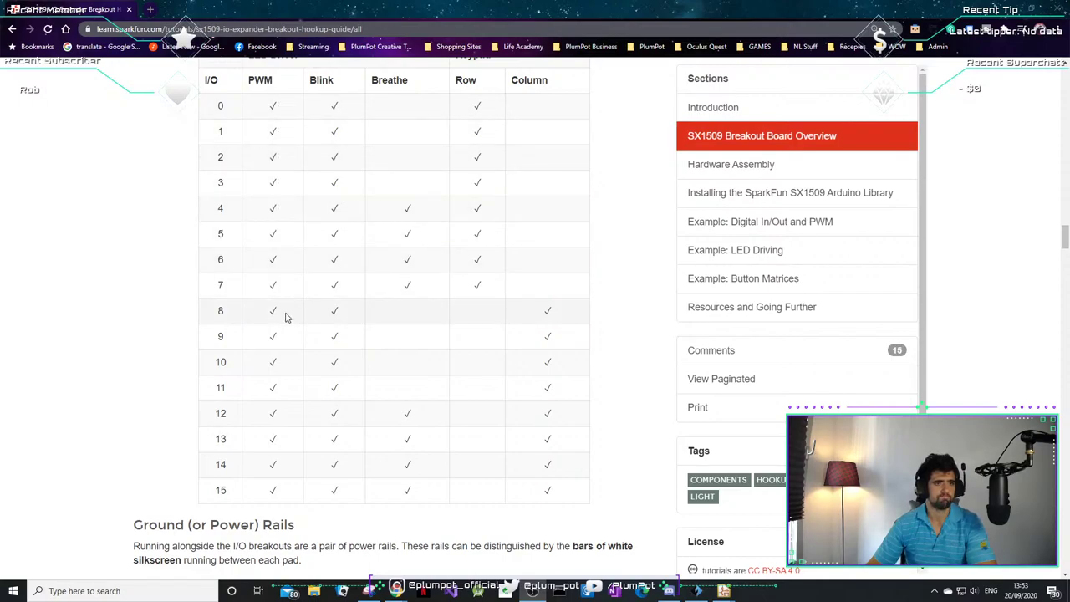
- Switch to the KiCad schematic and draw horizontal wire stubs about 6 mm long from the SX1509's I/O[0] to I/O[3] pins
click(1011, 8)
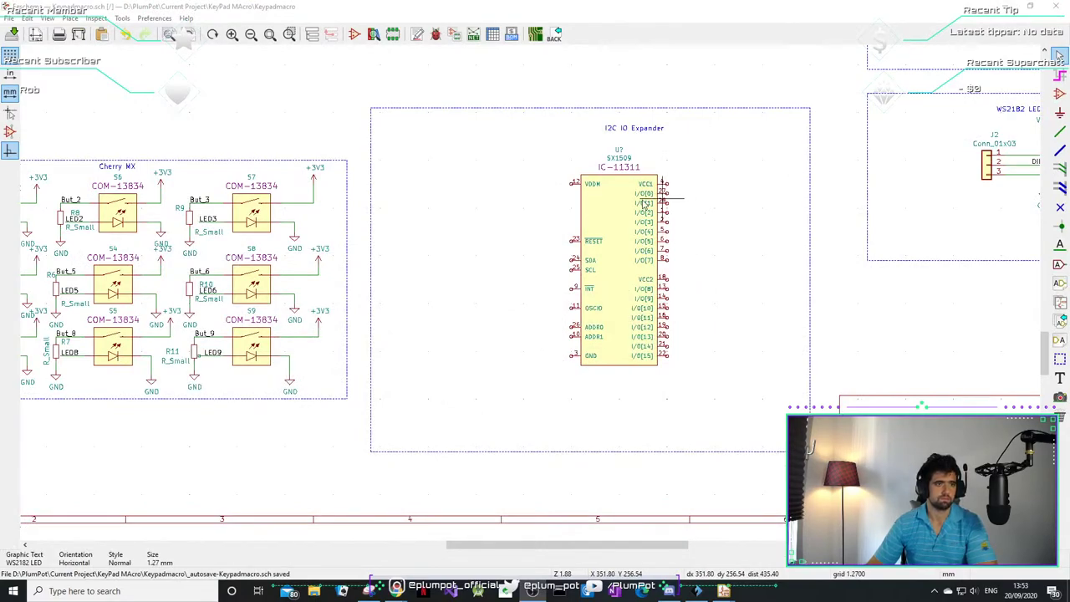
scroll(620, 203, up, 6)
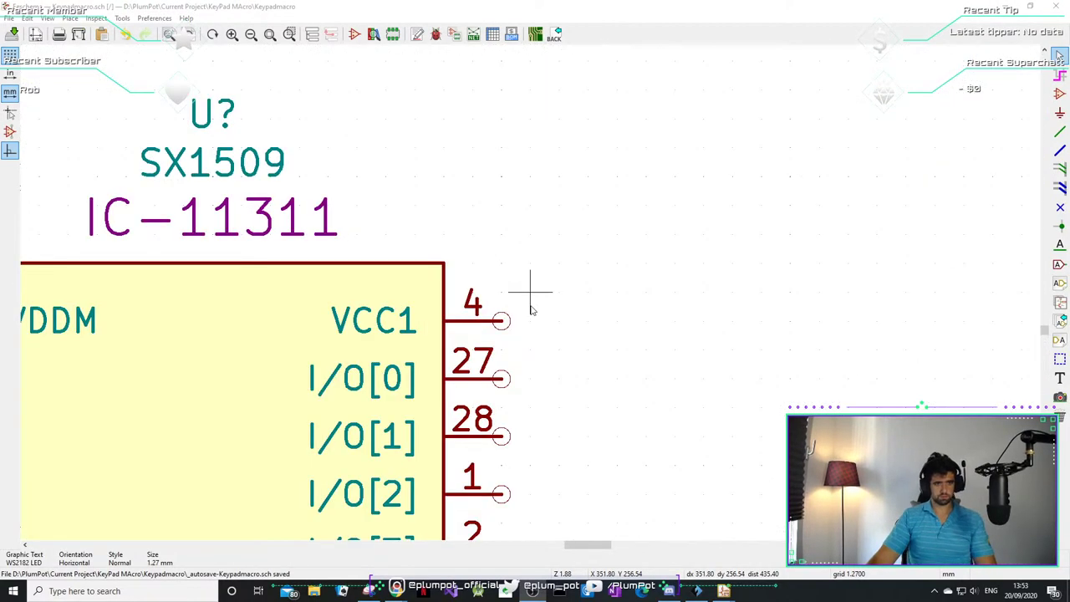
scroll(529, 309, down, 1)
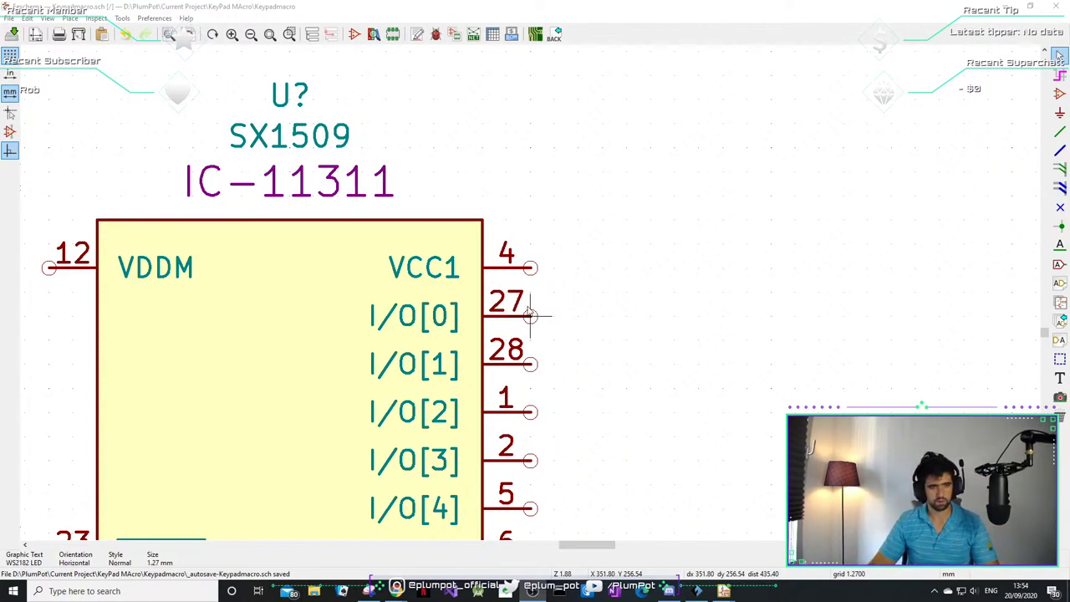
click(540, 313)
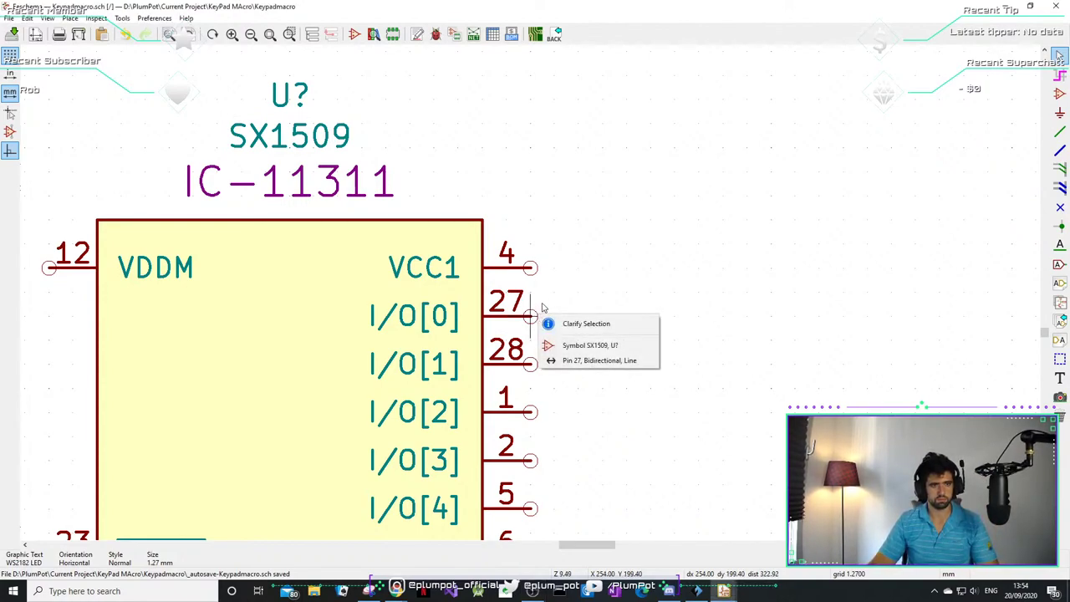
key(Escape)
key(w)
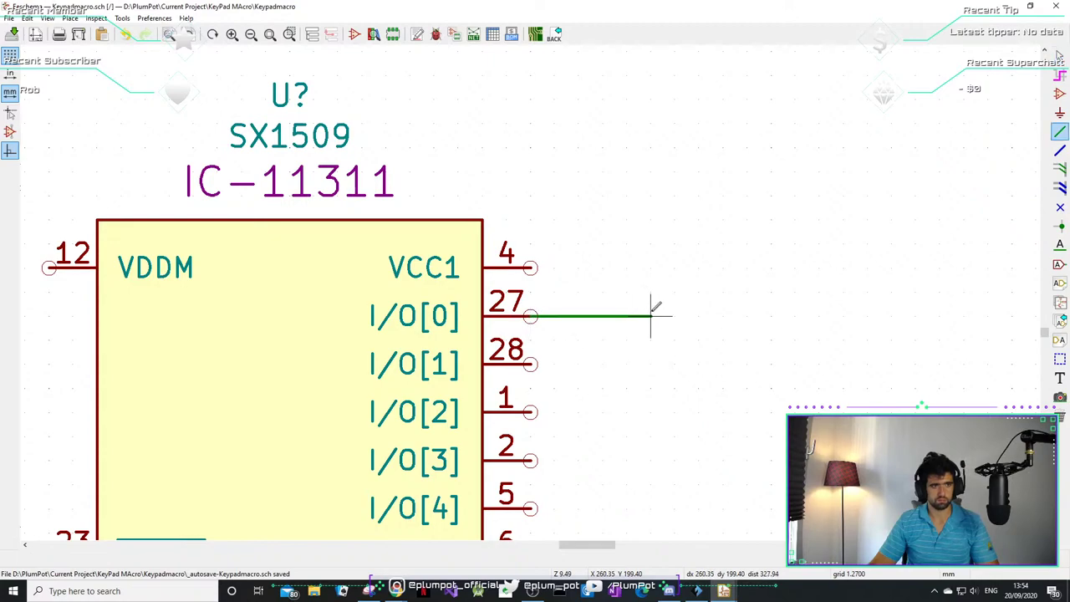
double_click(650, 316)
click(532, 364)
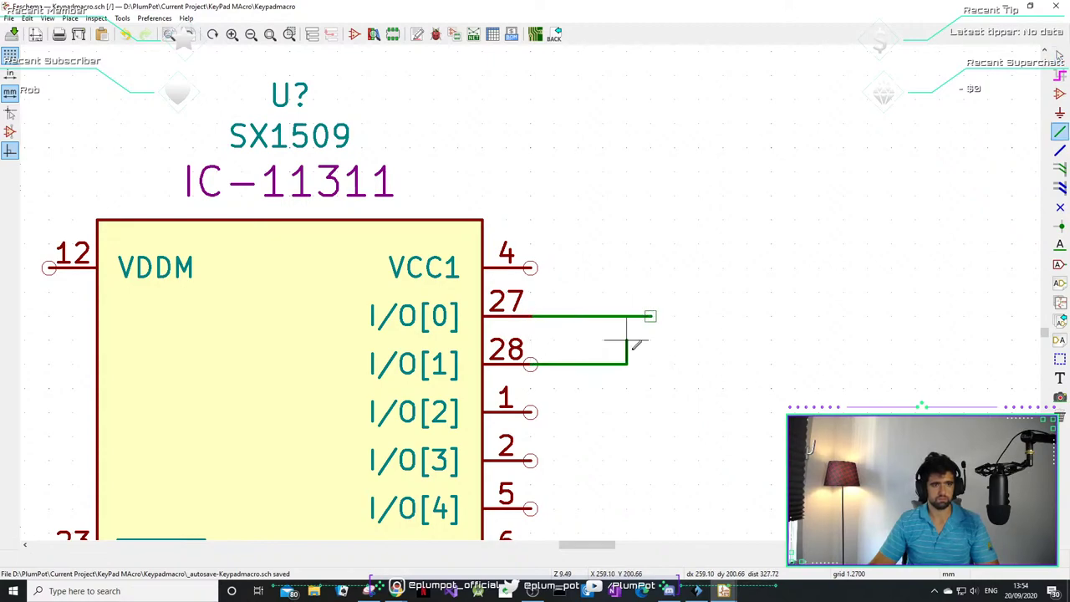
double_click(651, 364)
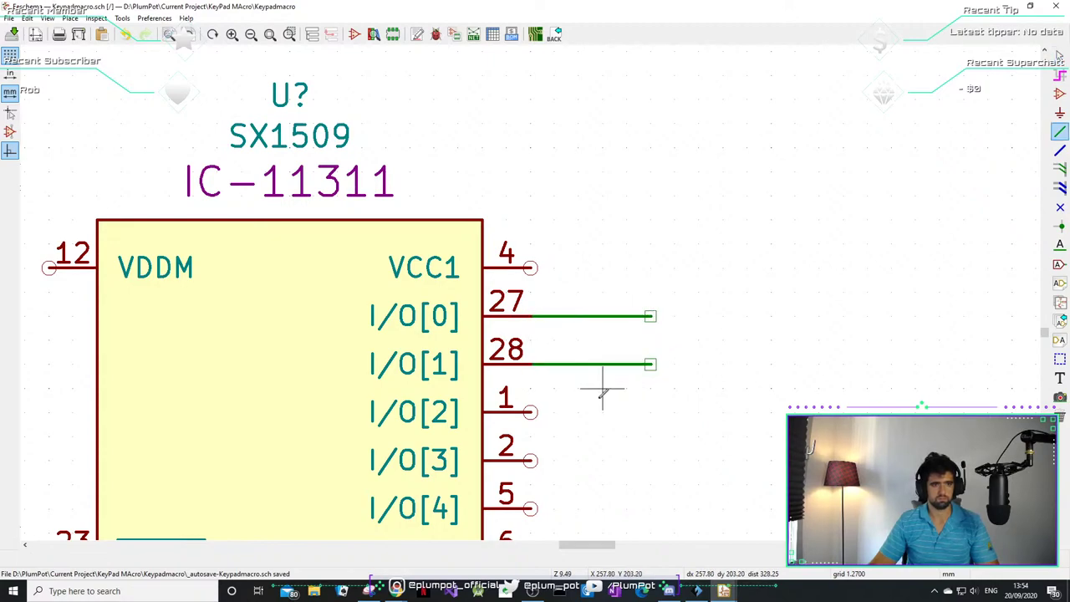
click(529, 411)
double_click(651, 411)
click(530, 460)
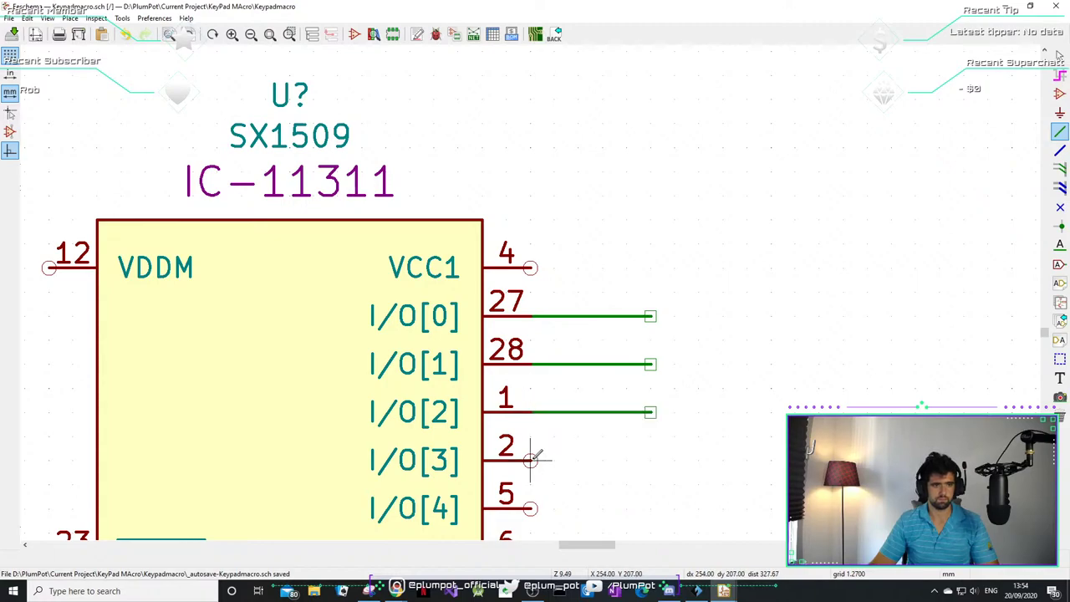
double_click(650, 460)
- Draw matching horizontal wire stubs about 6 mm long from the SX1509's I/O[4], I/O[5], I/O[6] and I/O[7] pins
scroll(651, 401, down, 3)
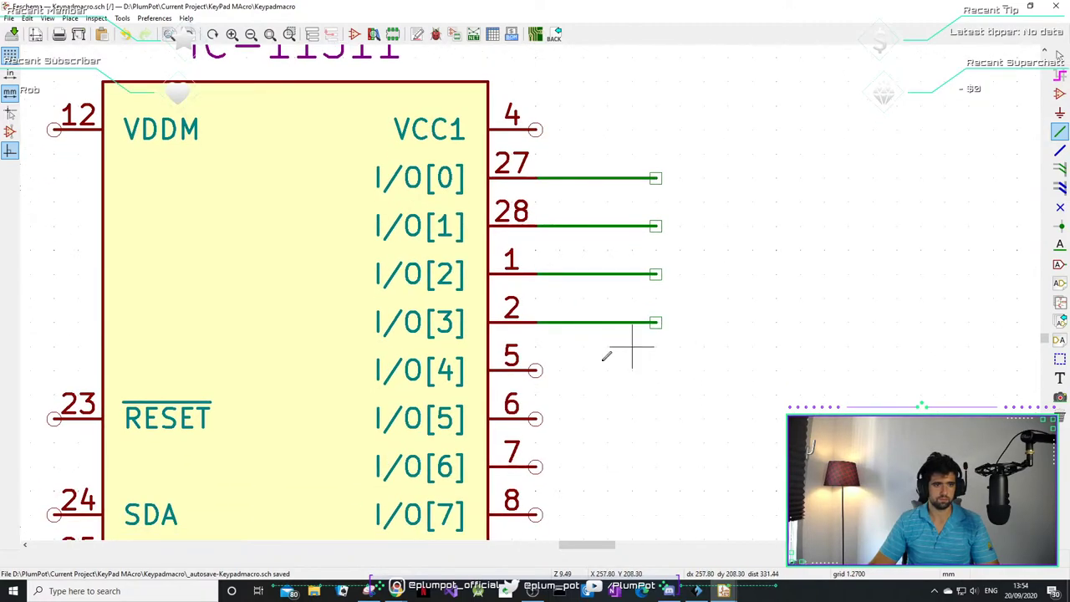
click(535, 369)
double_click(656, 369)
click(535, 418)
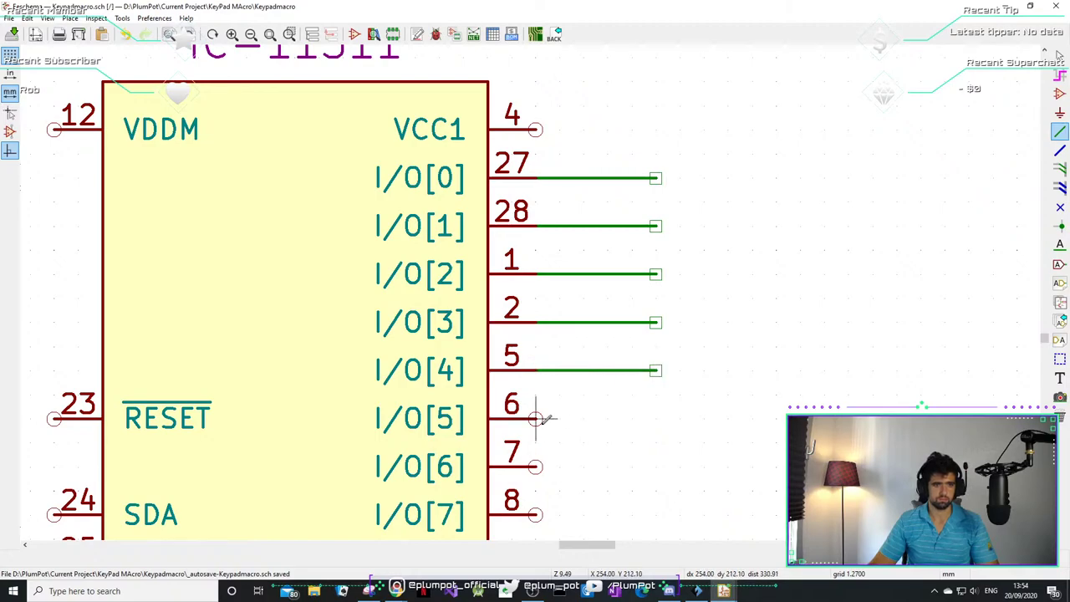
double_click(656, 418)
click(535, 466)
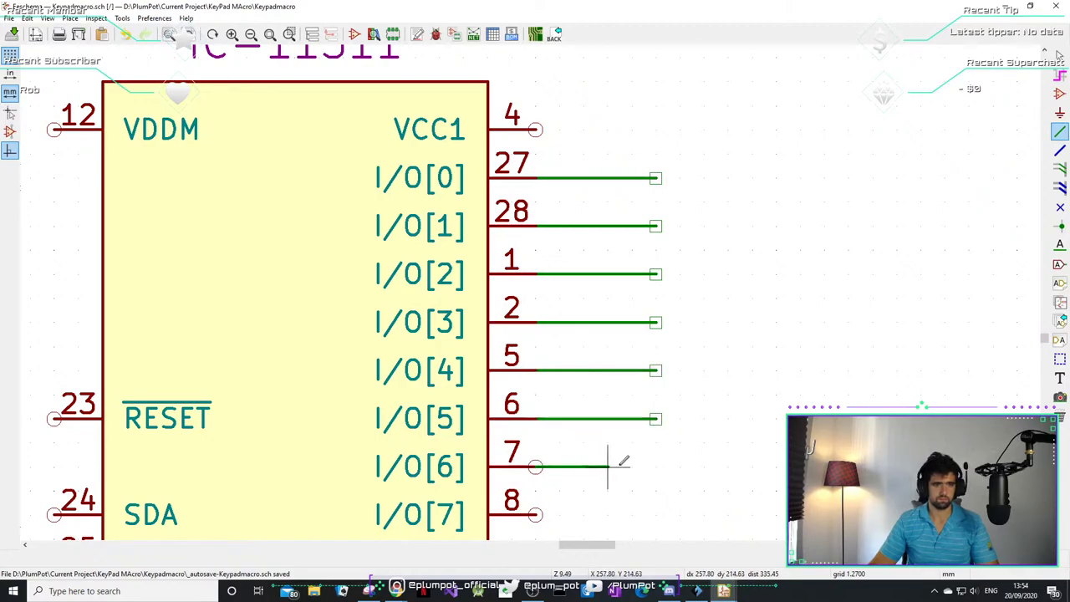
double_click(656, 466)
click(535, 514)
scroll(535, 514, down, 1)
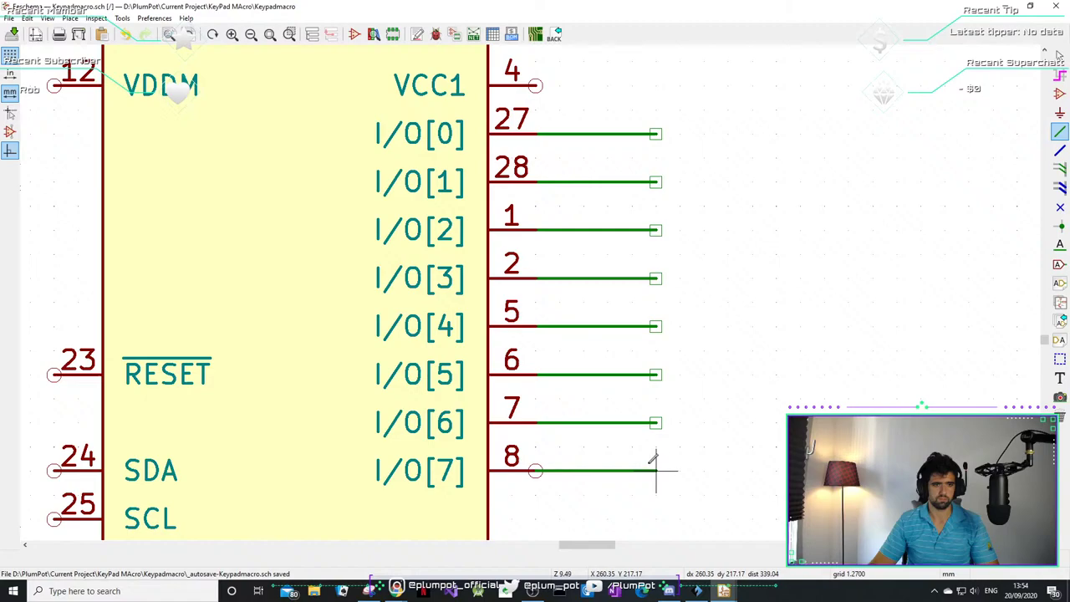
double_click(656, 471)
- Draw a wire stub from the SX1509's I/O[8] pin, ending in line with the stubs above
scroll(656, 470, down, 3)
click(483, 359)
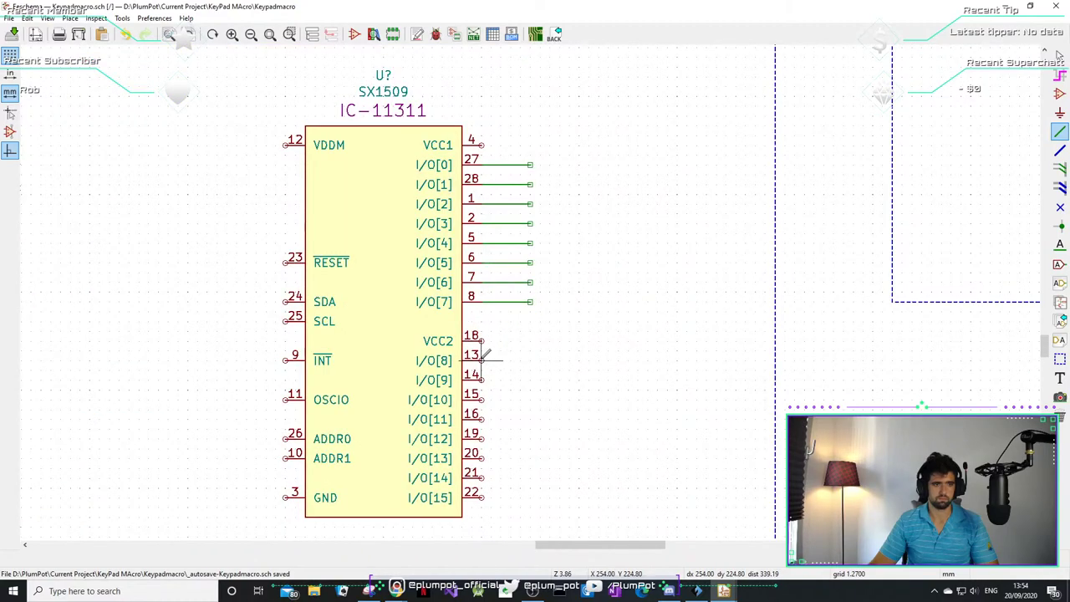
double_click(530, 360)
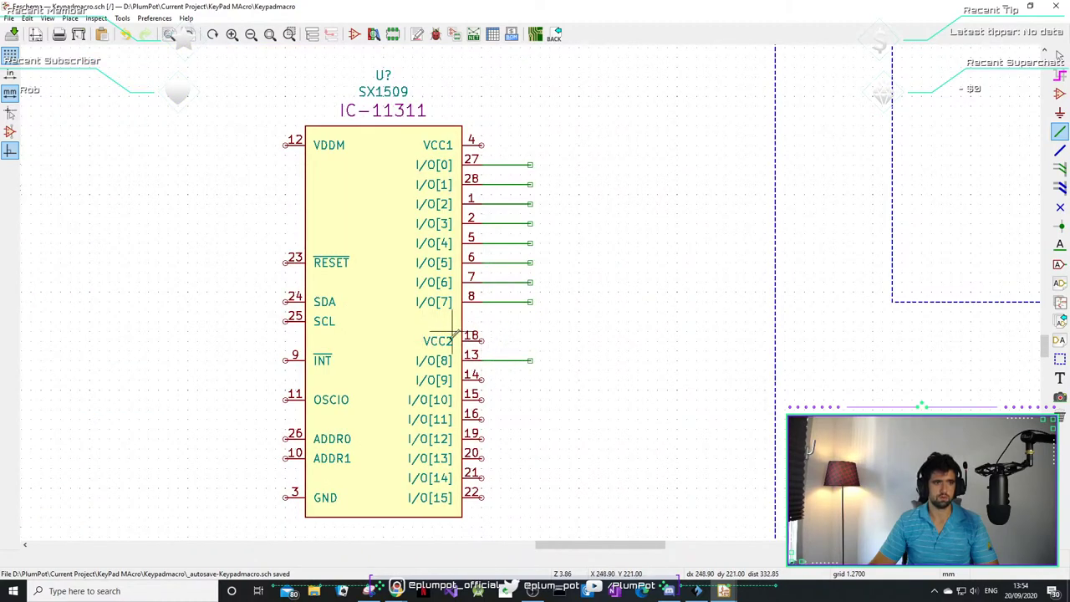
- Switch to the SX1509 hookup guide in Chrome and search for "vcc" to read how VCC1 and VCC2 power the I/O banks
mouse_move(396, 591)
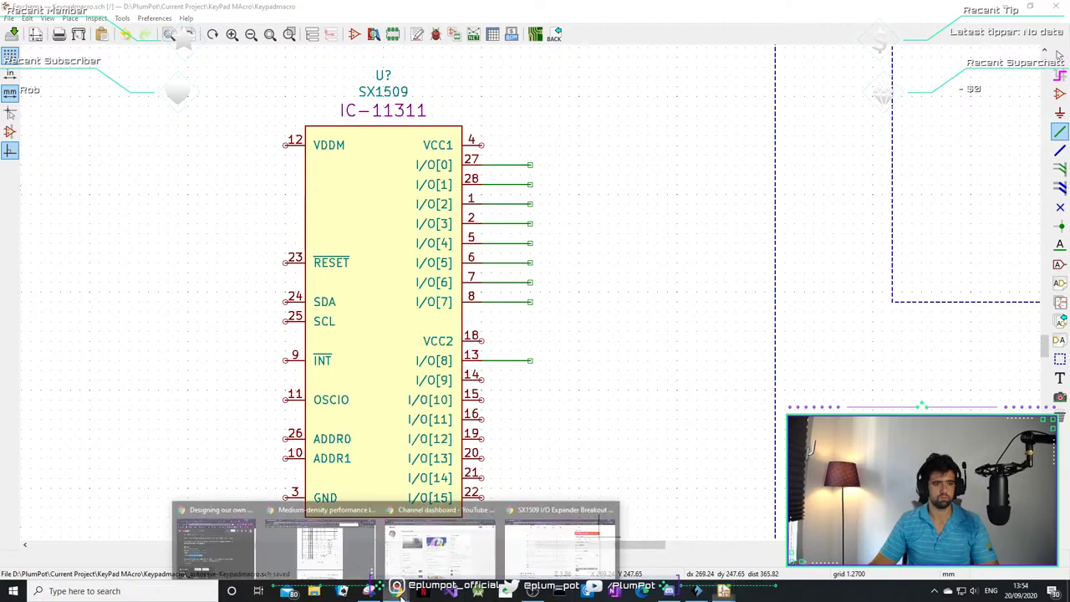
click(521, 541)
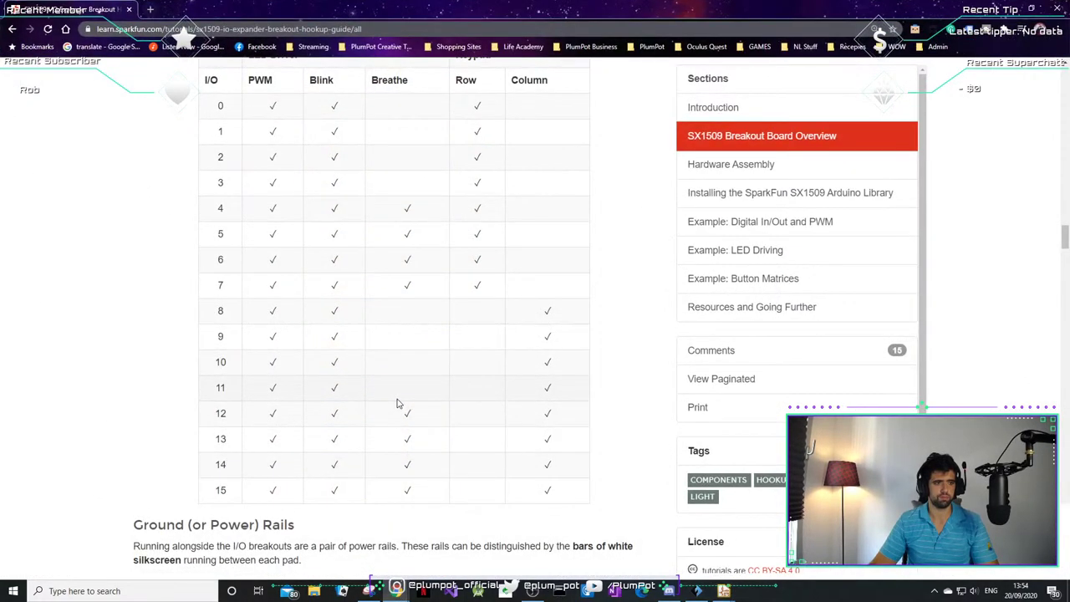
scroll(397, 406, down, 3)
scroll(393, 410, down, 2)
key(ctrl+f)
text(vcc)
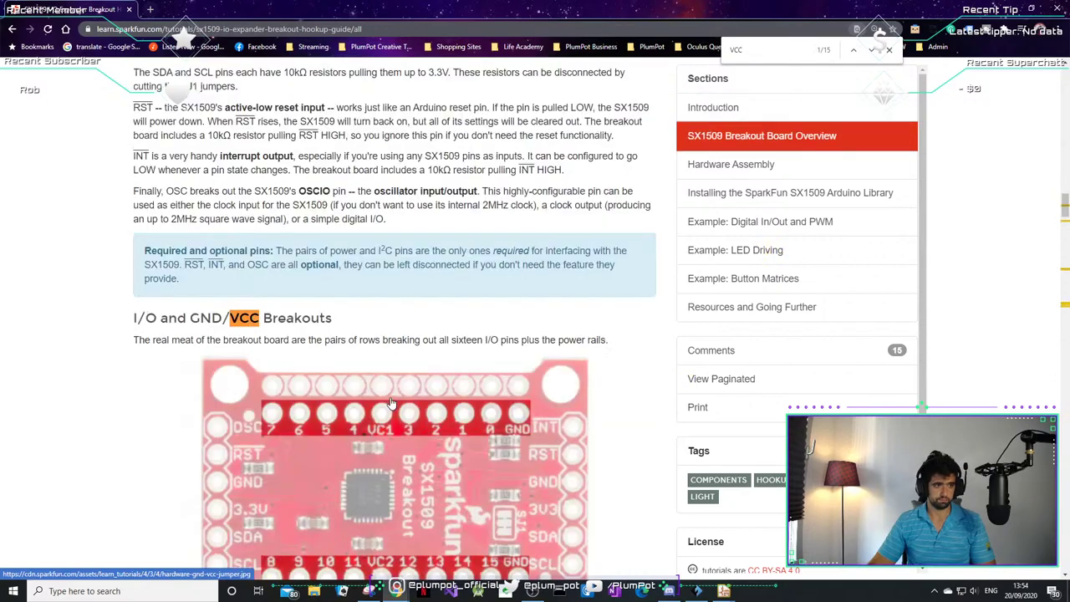
key(Return)
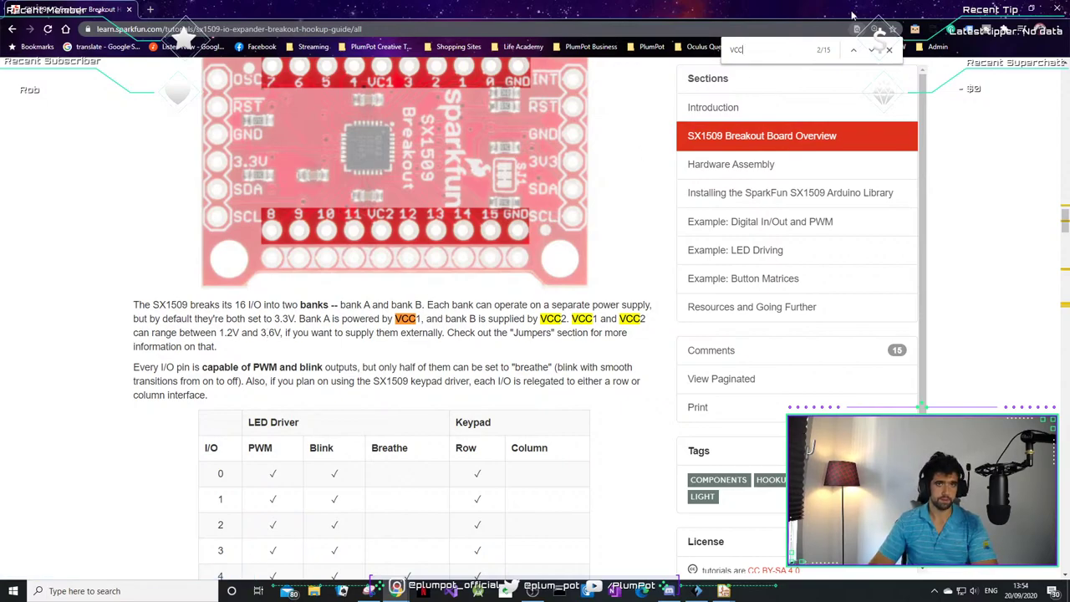
- Switch back to the KiCad schematic and draw wires from the VCC1 and VCC2 pins, each running outward and ending in an upward leg
click(1005, 8)
click(481, 145)
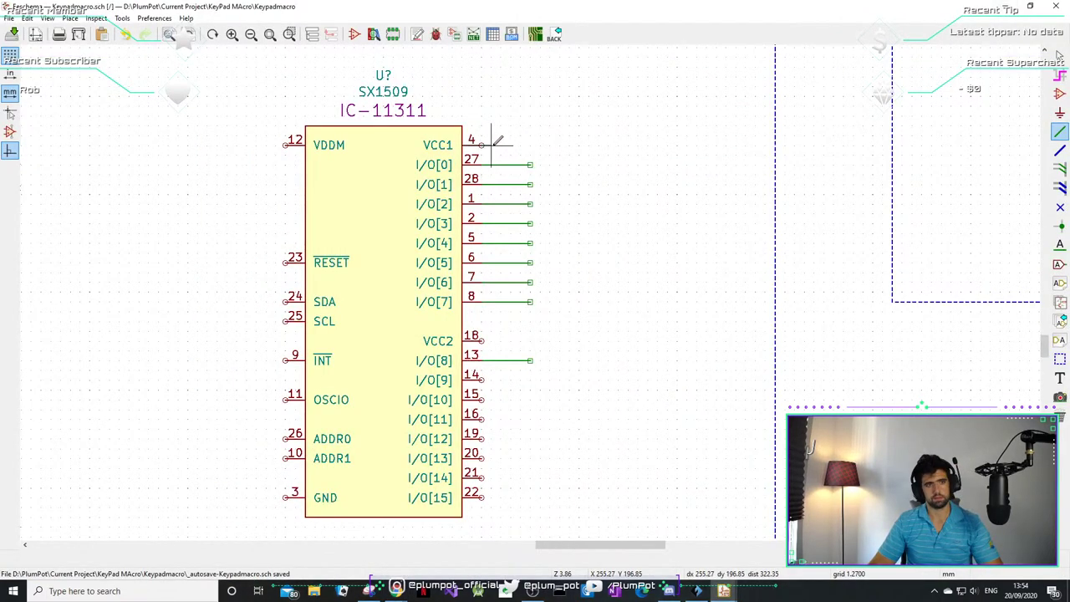
double_click(530, 107)
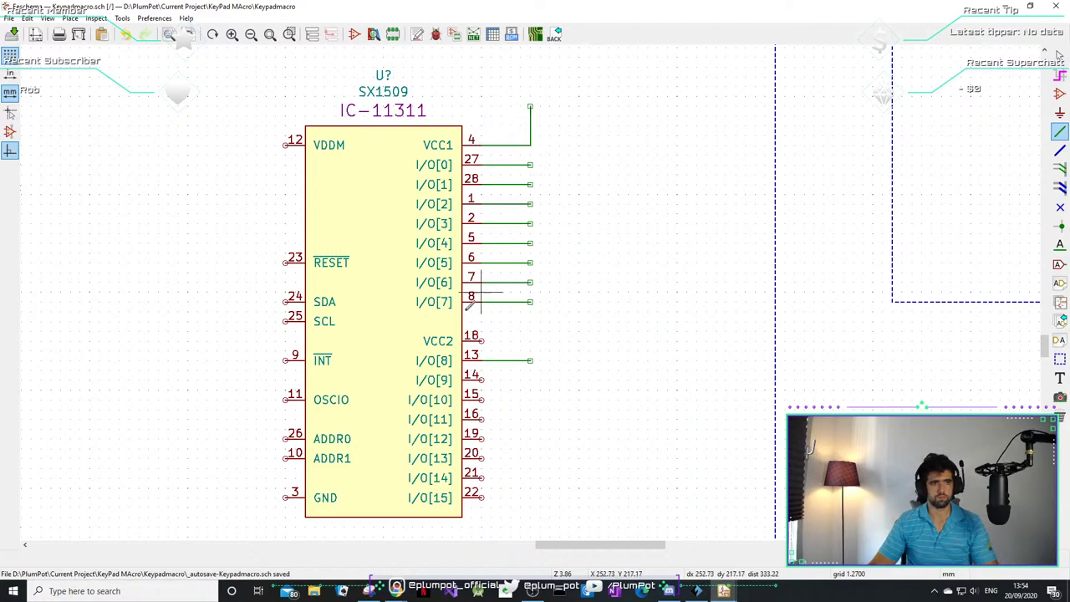
click(481, 340)
click(530, 302)
- Copy the +3V3 power symbol from switch S7 in the Cherry MX block to the end of the SX1509's VCC1 wire
scroll(394, 251, down, 3)
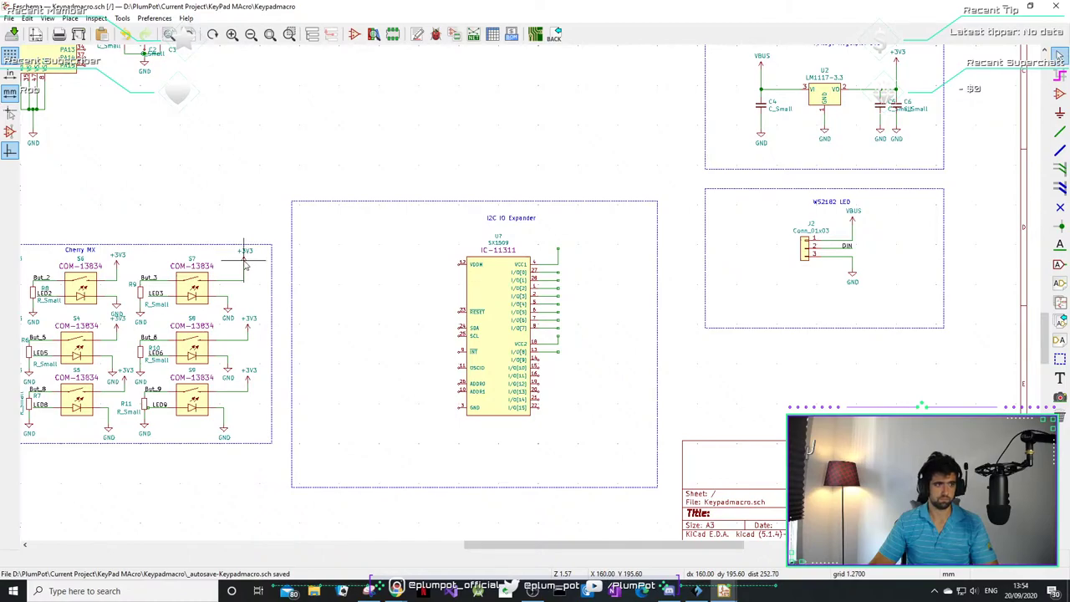
scroll(551, 243, up, 5)
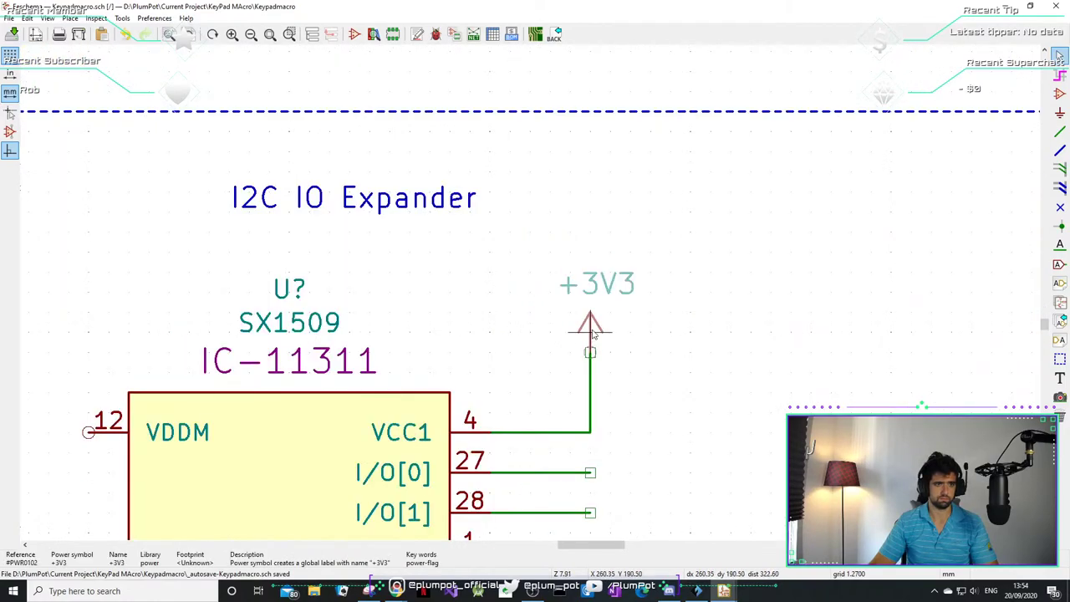